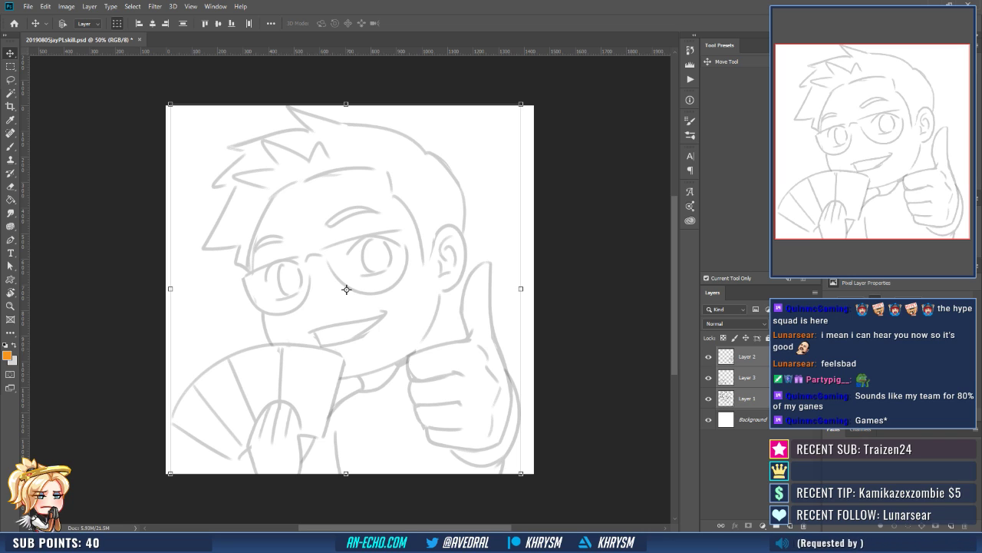
Add a new layer named "body" directly above Layer 2.
left_click(454, 353)
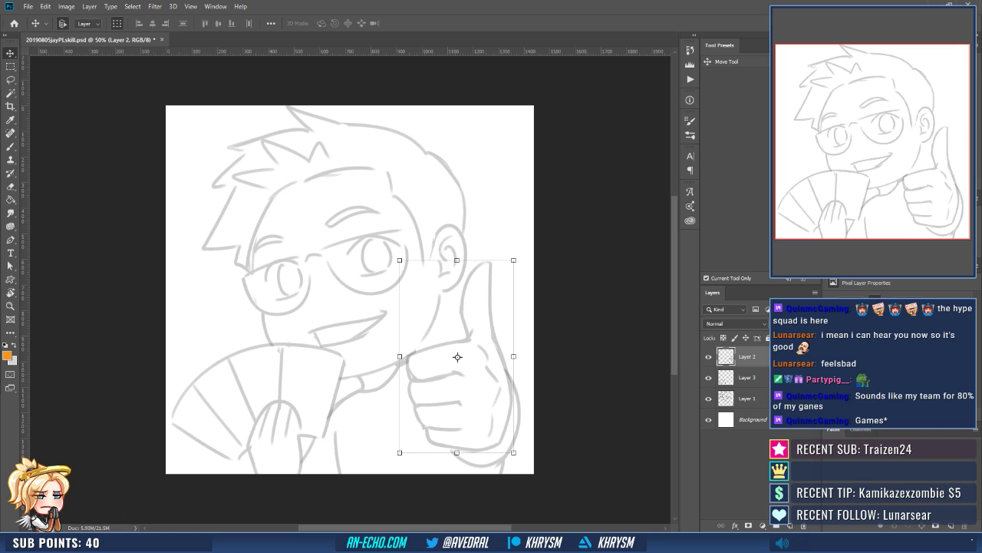
key("ctrl+shift+n")
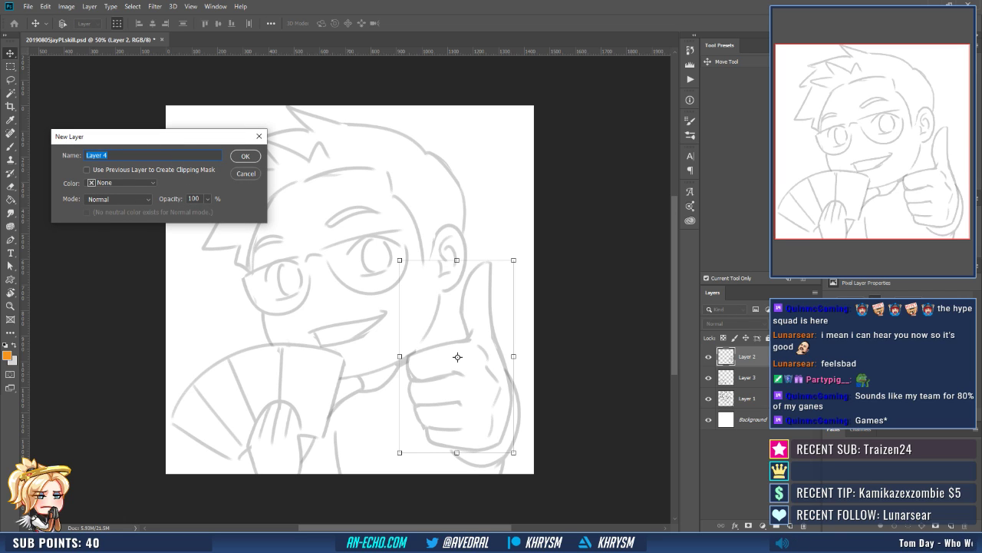
type("body")
key("Return")
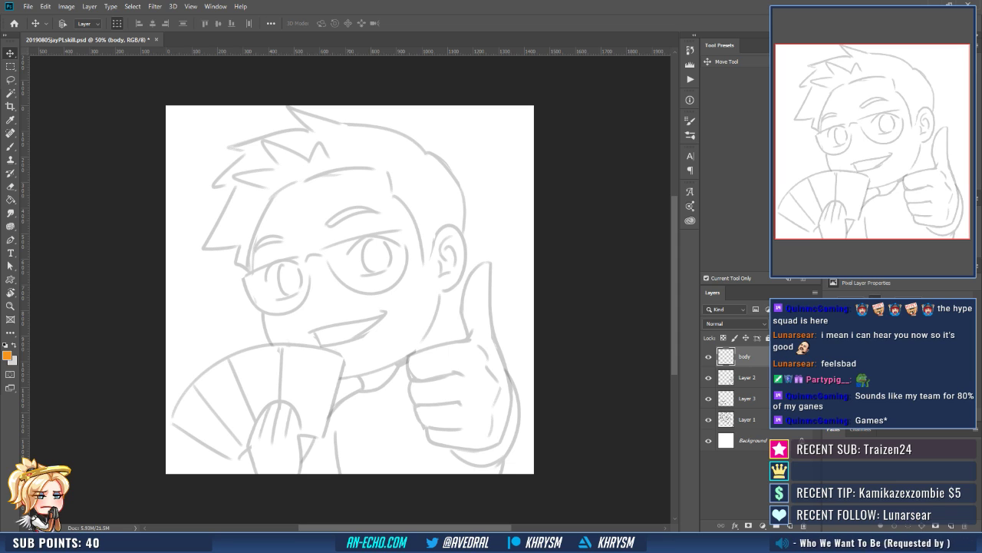
Add a new layer named "base" above the body layer.
key("ctrl+shift+n")
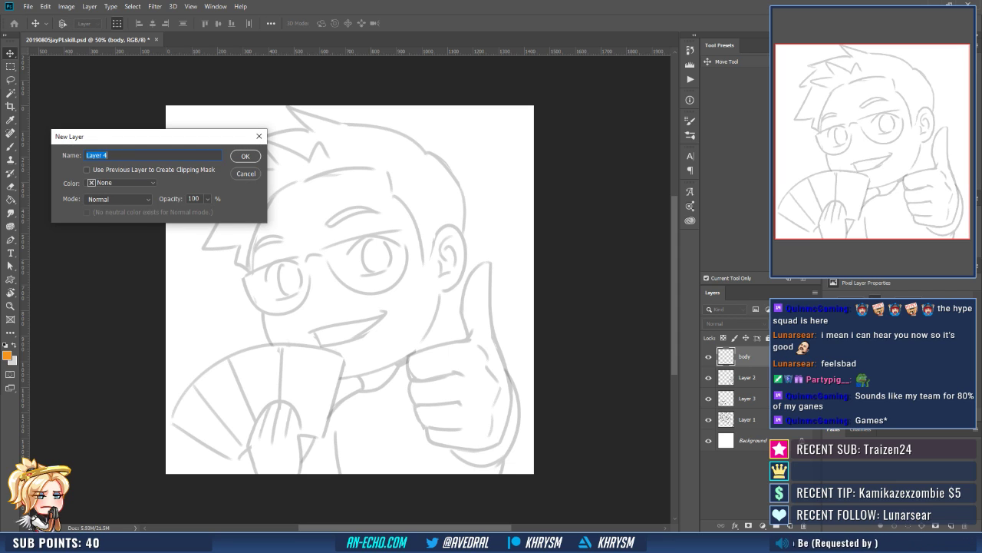
type("bod")
key("BackSpace")
key("BackSpace")
type("ase")
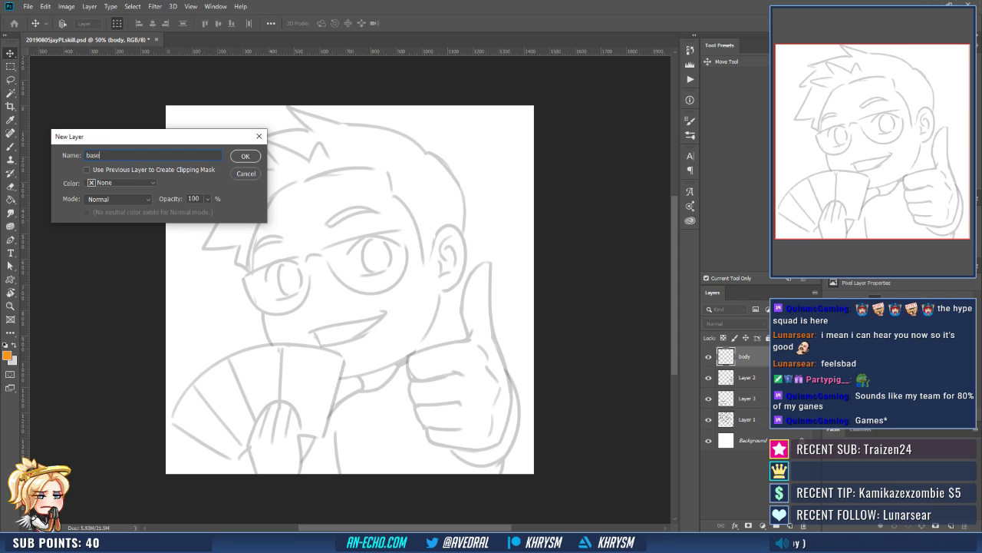
key("Return")
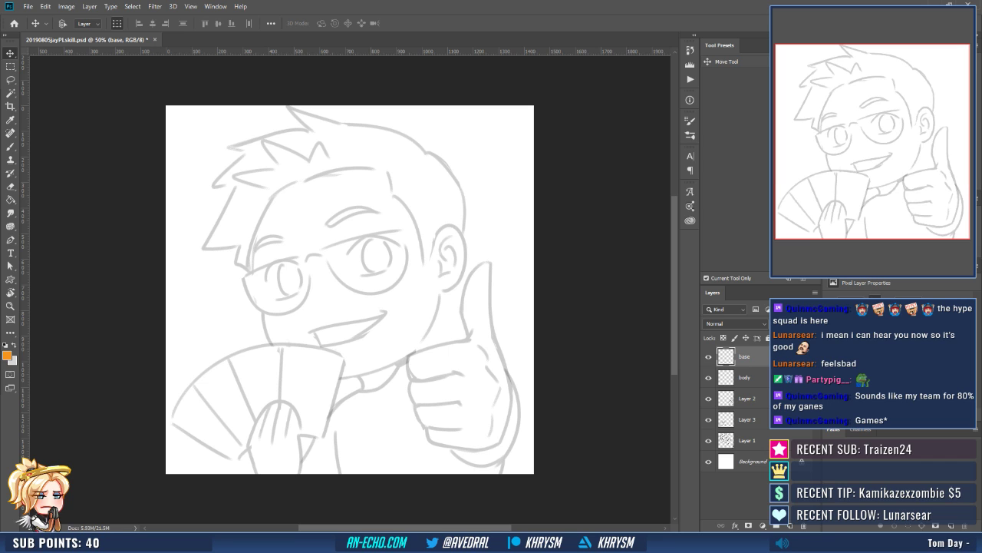
Add two more layers on top of the stack, named "face" and "hands".
key("ctrl+shift+n")
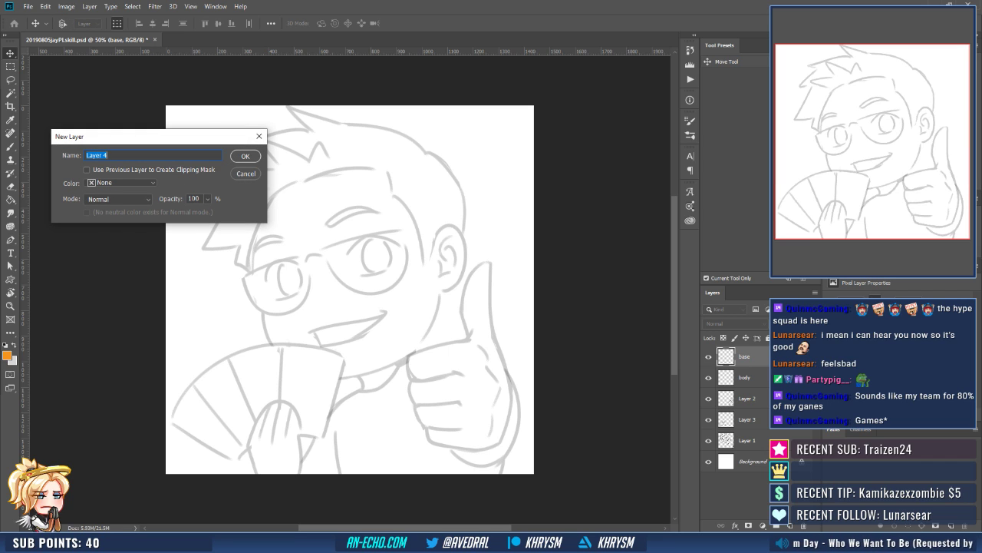
type("face")
key("Return")
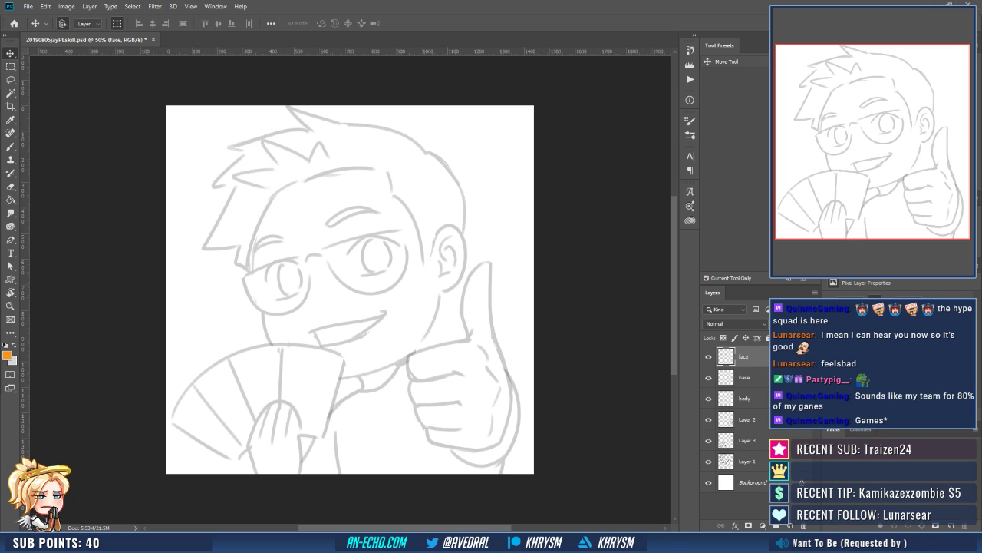
key("ctrl+shift+n")
type("hands")
key("Return")
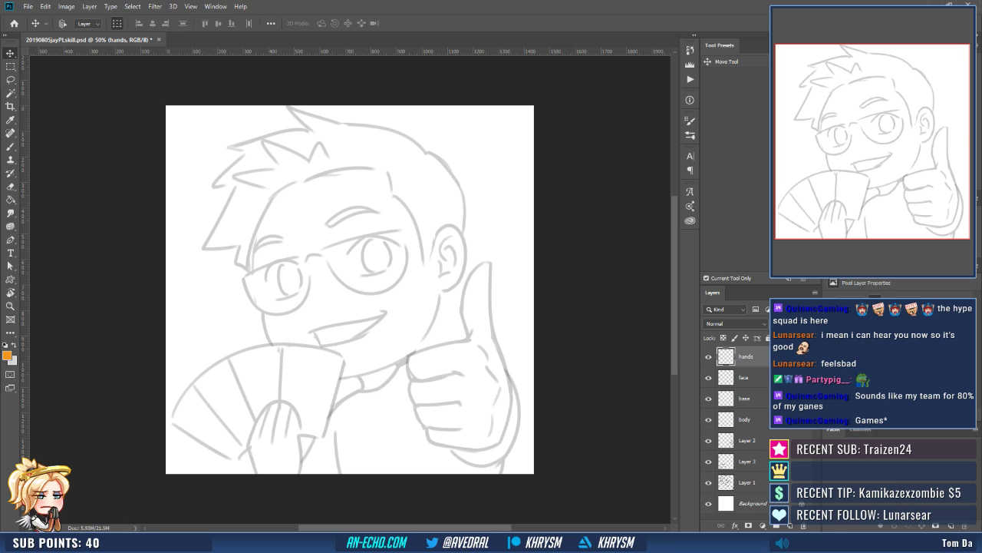
Add a new layer named "cards" between the face and hands layers.
left_click(744, 377)
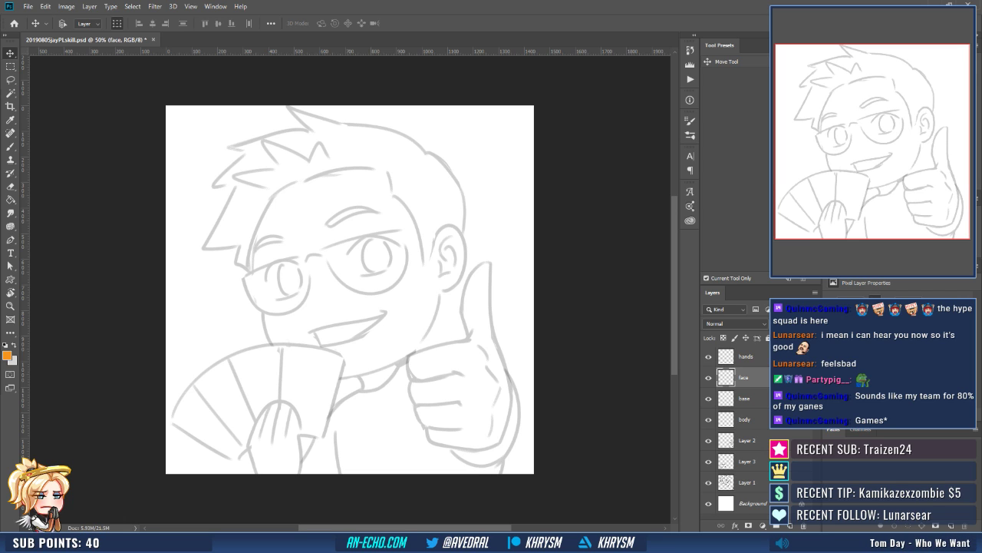
key("ctrl+shift+n")
type("cards")
key("Return")
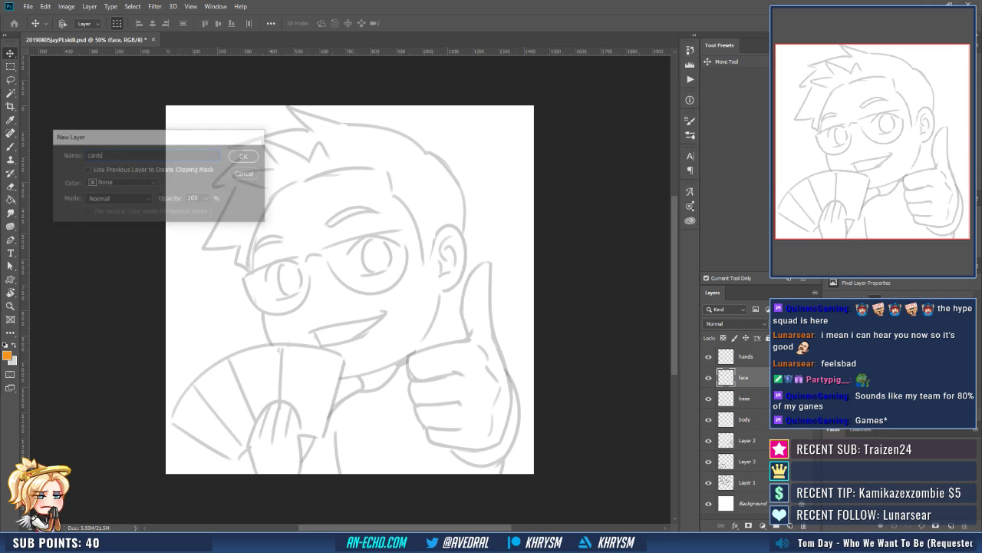
Set up the Brush tool with the default black foreground colour and a 25 px brush.
key("ctrl+plus")
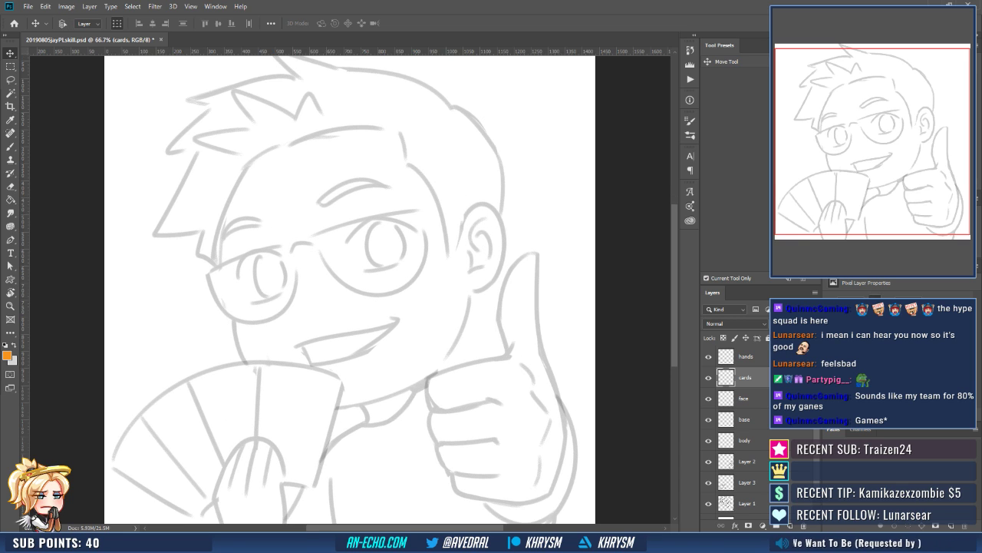
left_click_drag(507, 268, 504, 191)
key("b")
key("d")
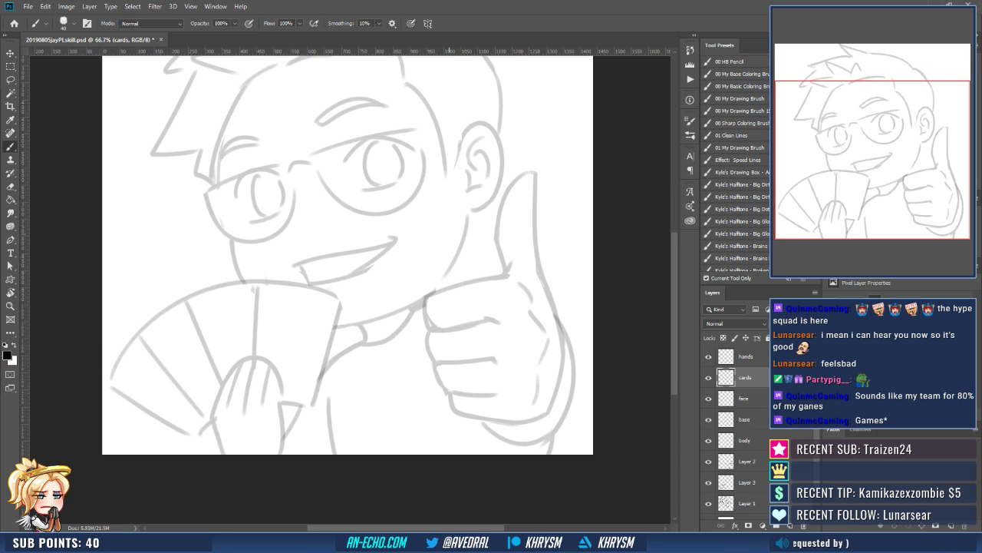
left_click_drag(443, 191, 451, 191)
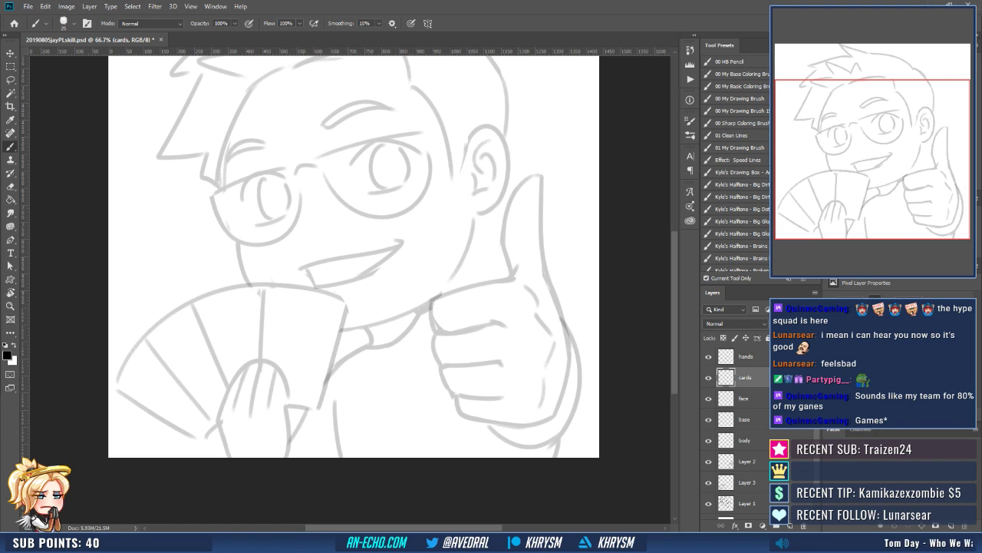
Choose the Rounded Rectangle tool and set its corner radius to 20 px.
left_click(10, 279)
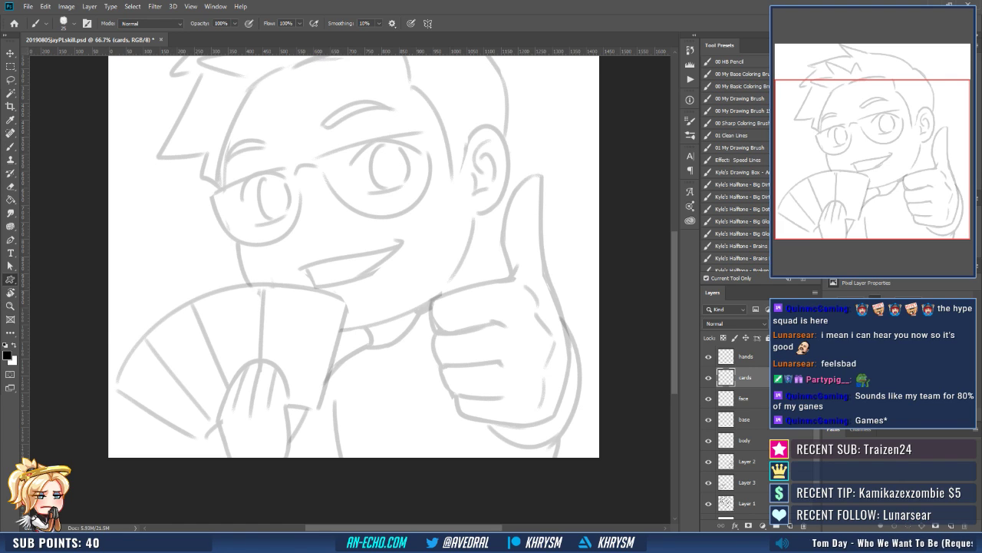
left_click(57, 280)
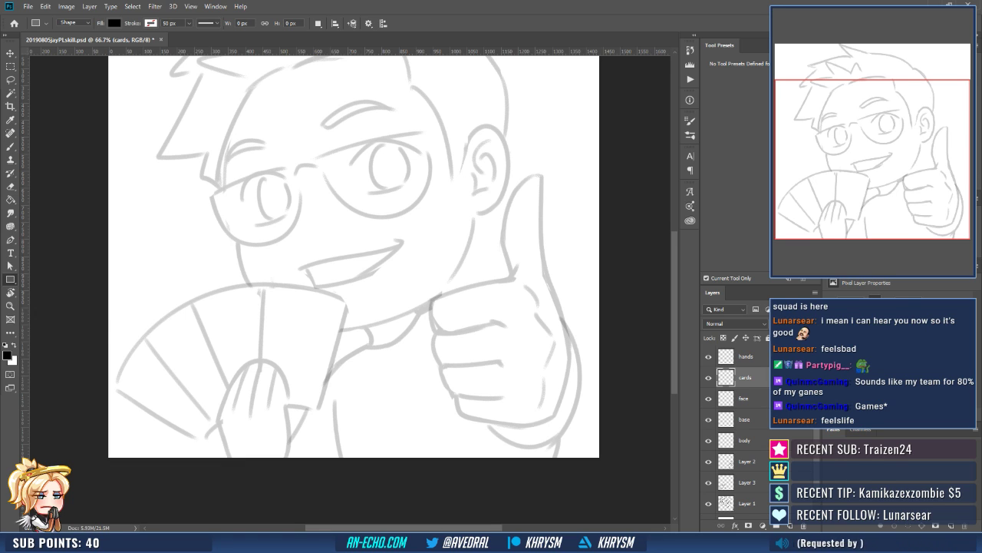
left_click(9, 279)
left_click(58, 290)
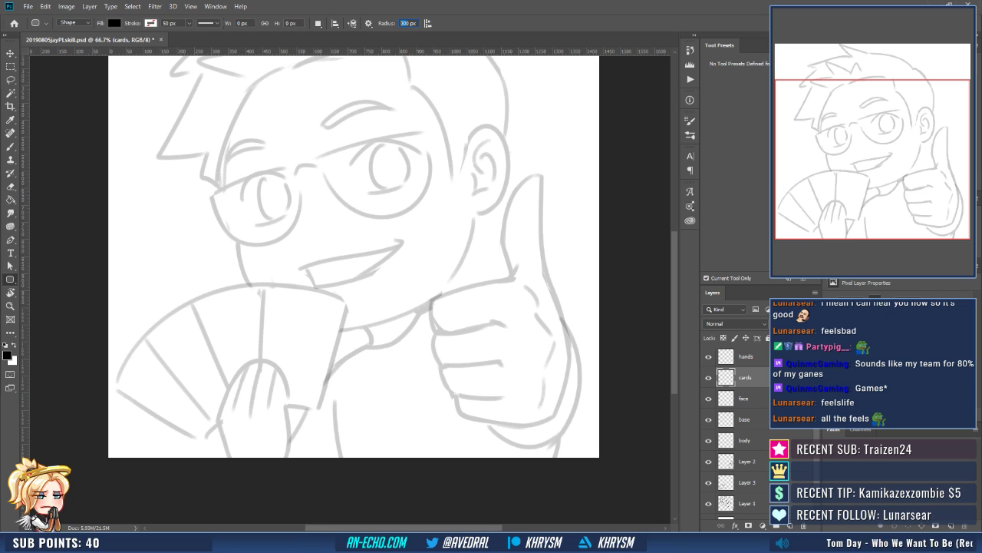
type("20")
key("Return")
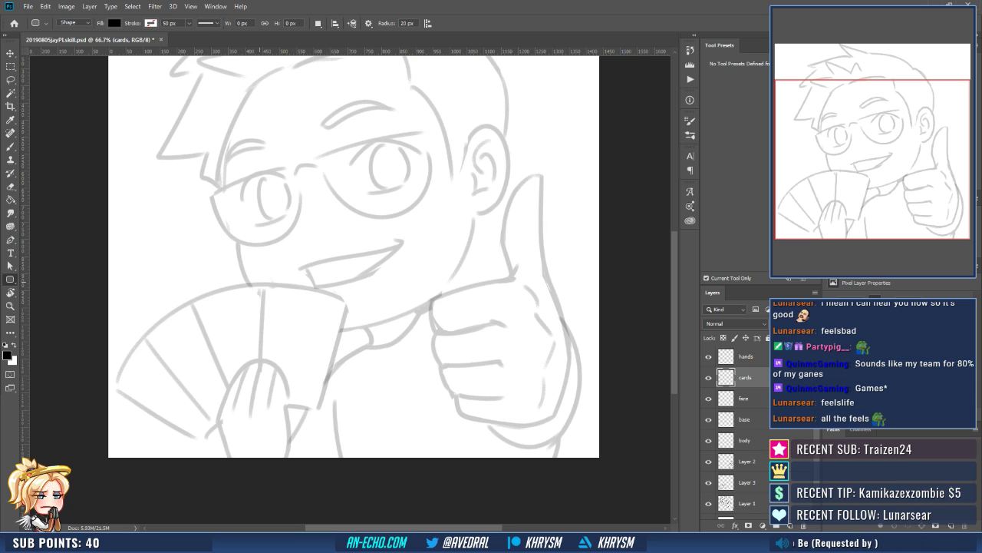
Draw a card-sized rounded rectangle over the front card of the sketched fan, as a path instead of a filled shape.
left_click_drag(259, 283, 337, 409)
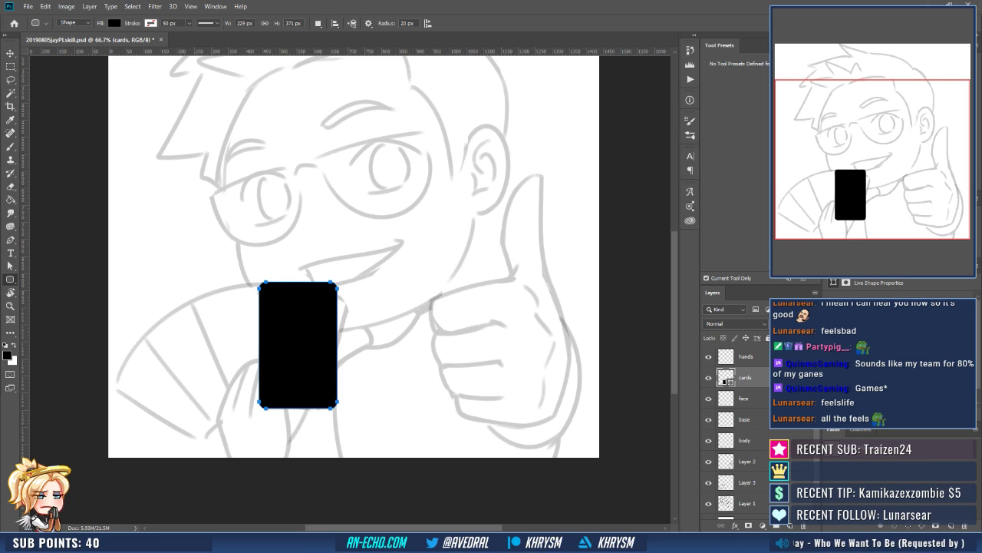
key("ctrl+z")
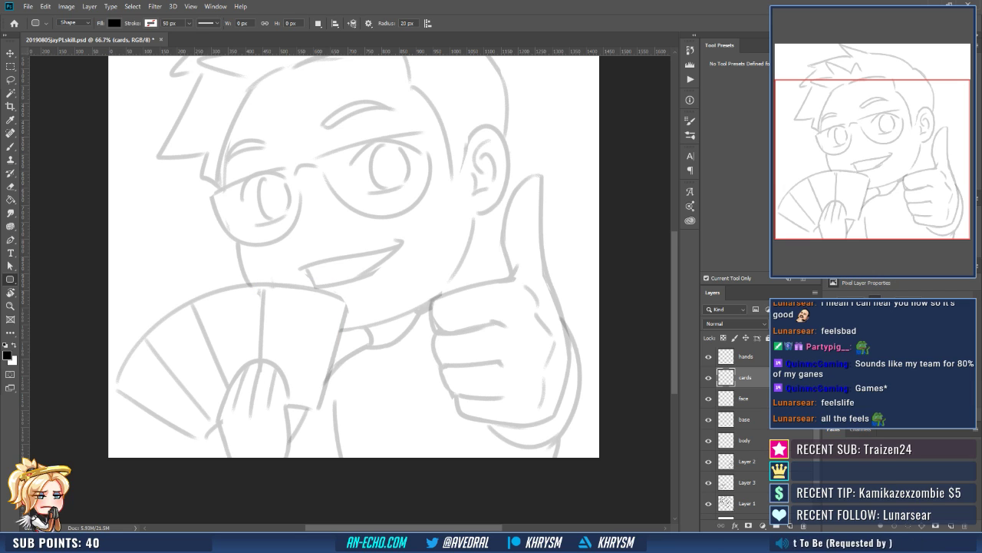
left_click(74, 23)
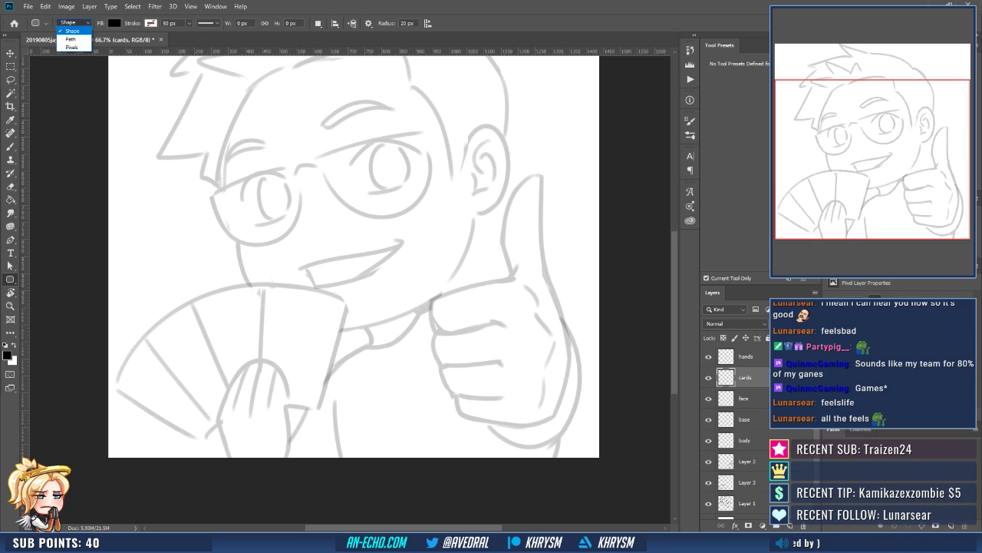
left_click(73, 34)
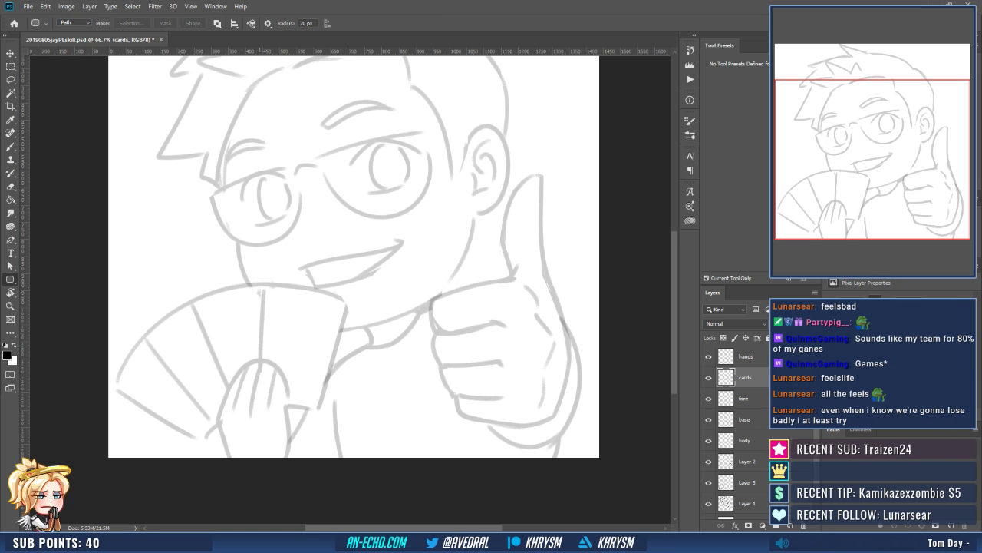
left_click_drag(261, 284, 341, 406)
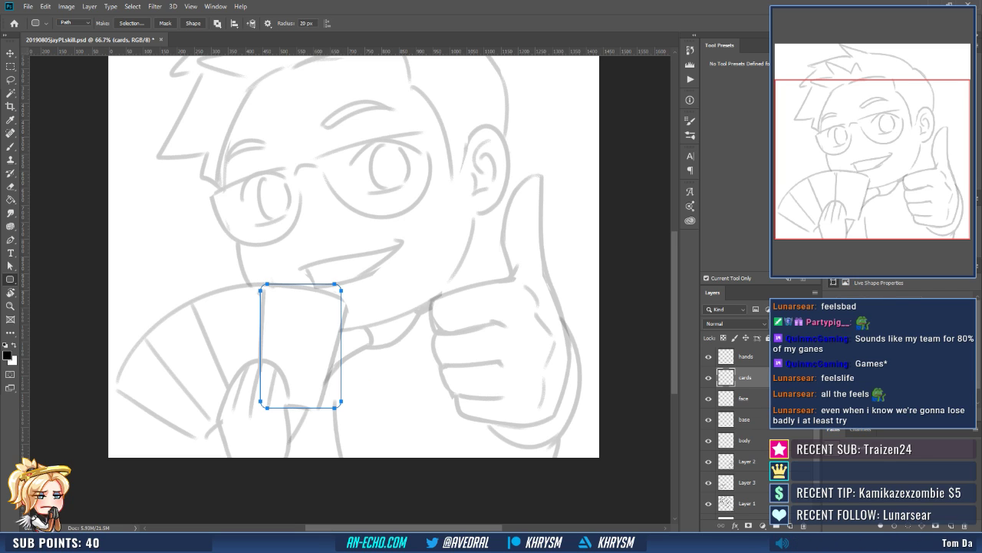
Stroke the rounded rectangle path with a 20 px black brush on the cards layer.
key("b")
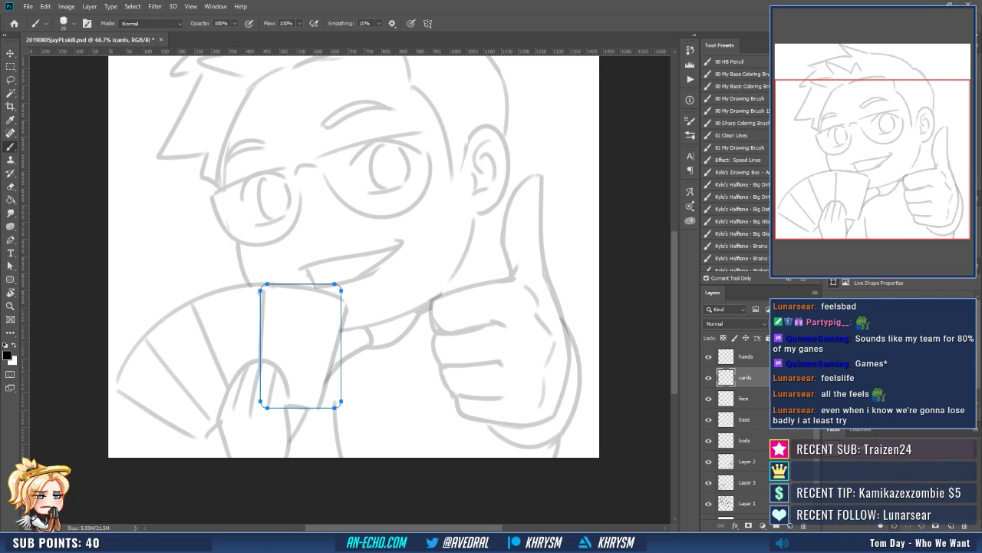
key("Return")
key("ctrl+z")
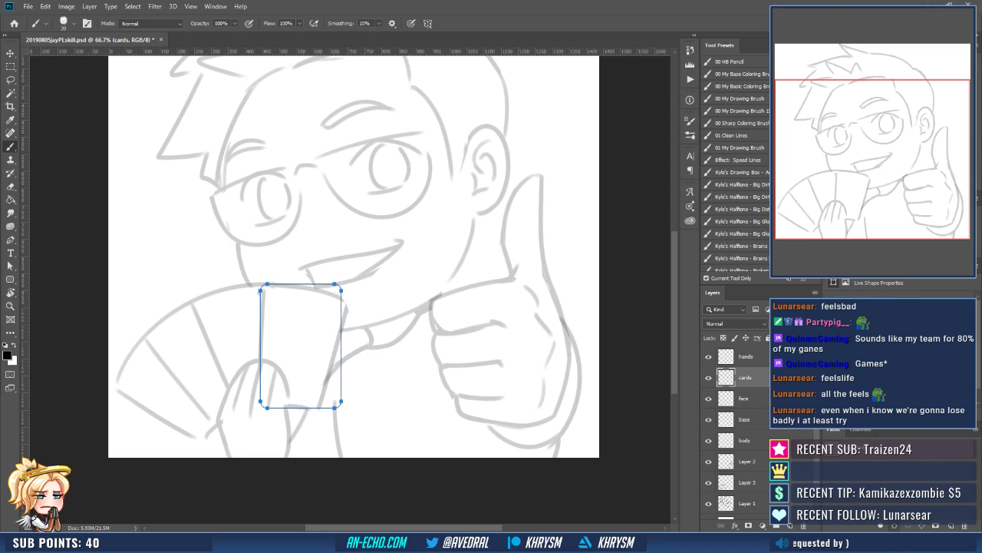
key("Return")
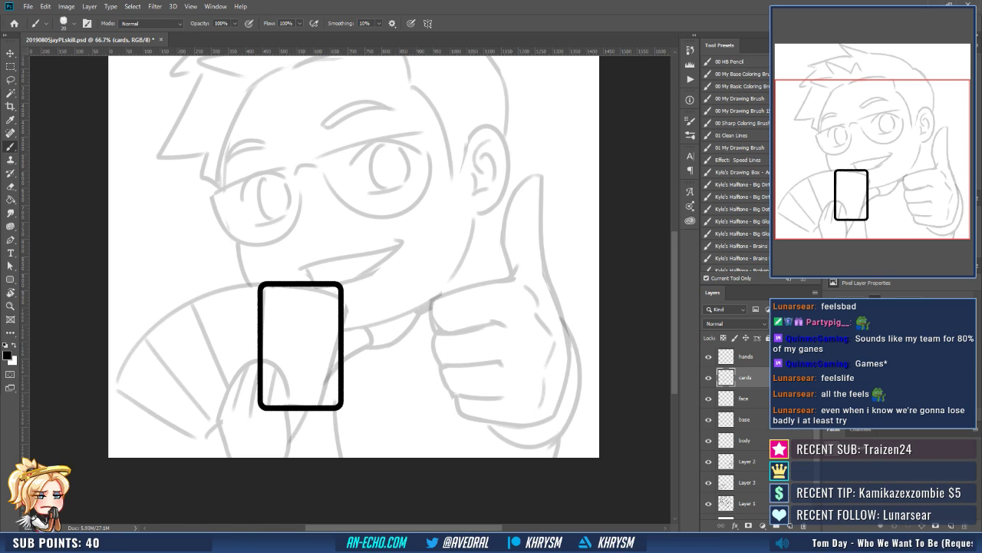
Rotate the card outline about 9° clockwise around its upper-left corner to match the sketched card.
key("ctrl+t")
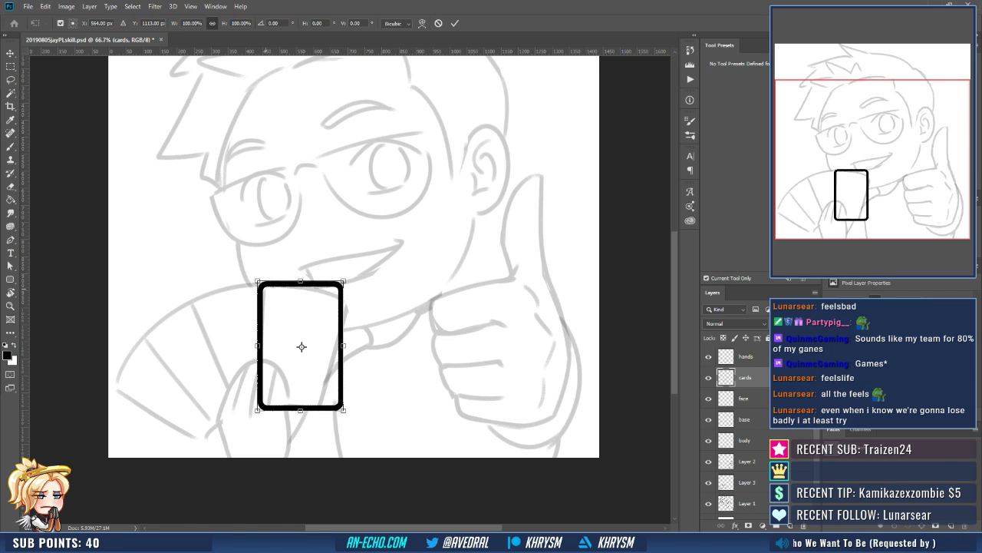
left_click_drag(302, 347, 268, 287)
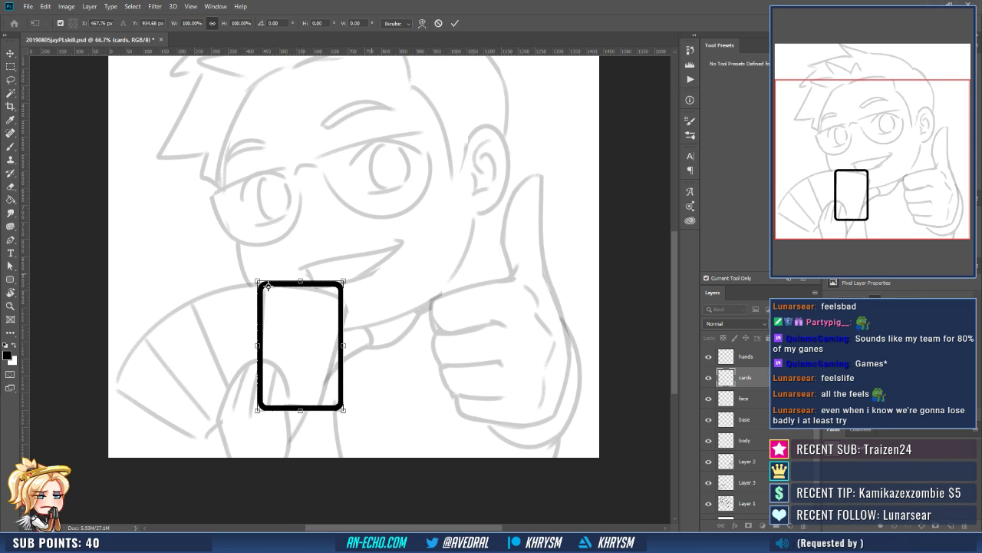
left_click_drag(384, 254, 387, 273)
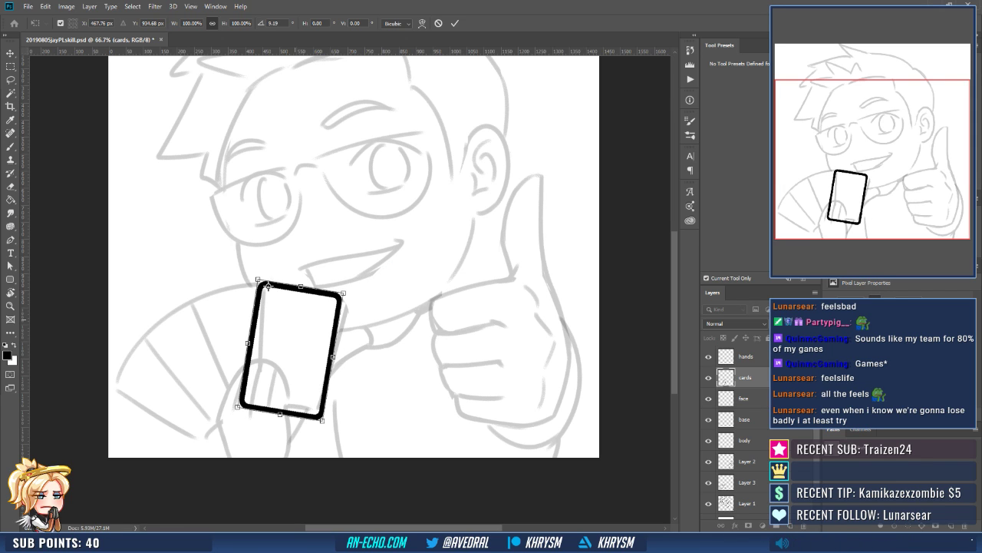
key("Return")
Nudge the rotated card outline slightly to the right with the Move tool.
key("b")
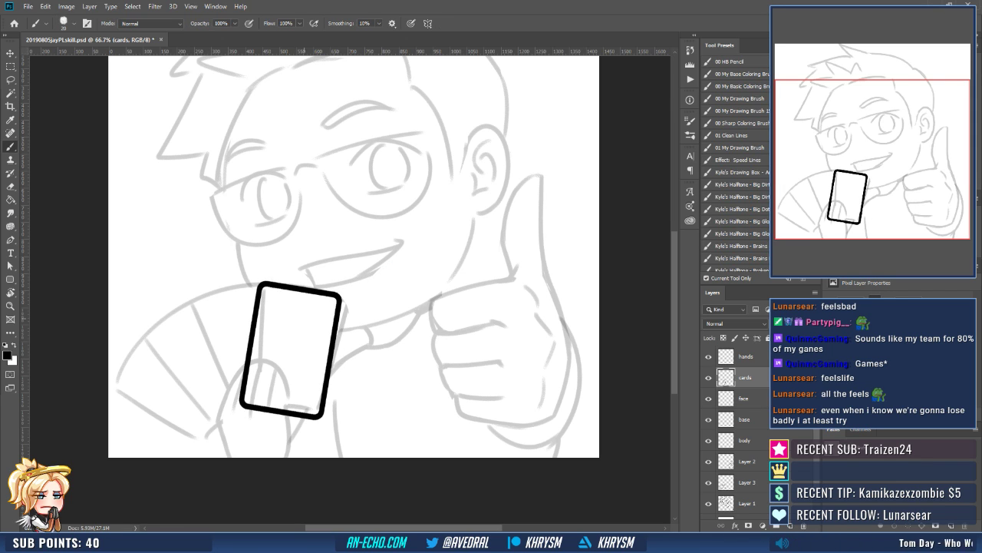
key("v")
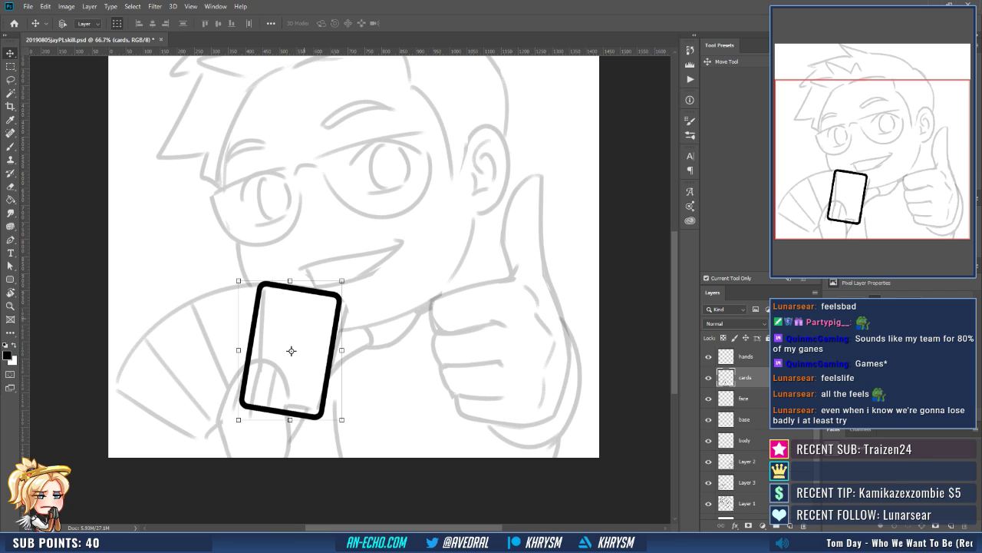
key("Right")
key("Right")
key("Right")
key("Right")
key("Right")
key("Right")
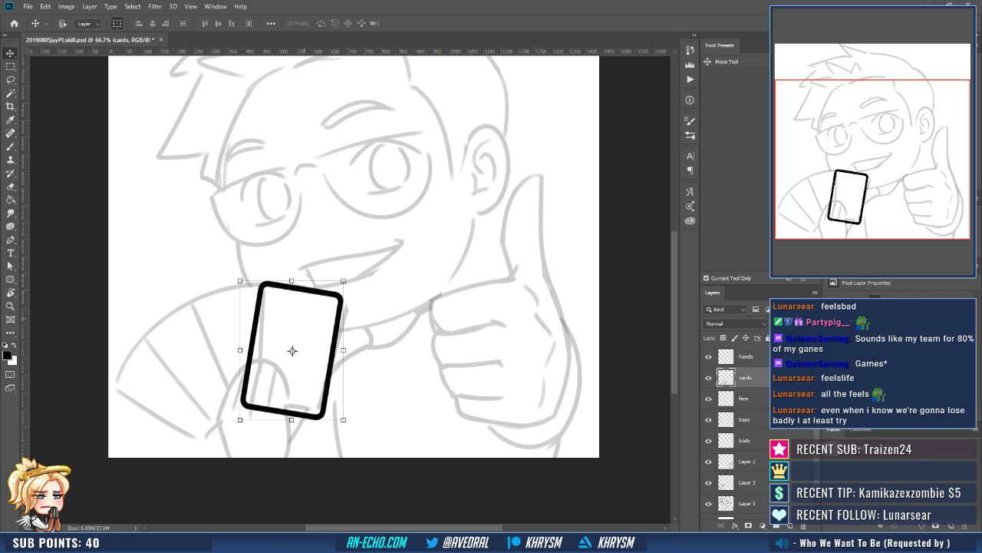
Duplicate the card outline and place the copy as the second card of the sketched fan, rotated -22.83°.
key("ctrl+shift+h")
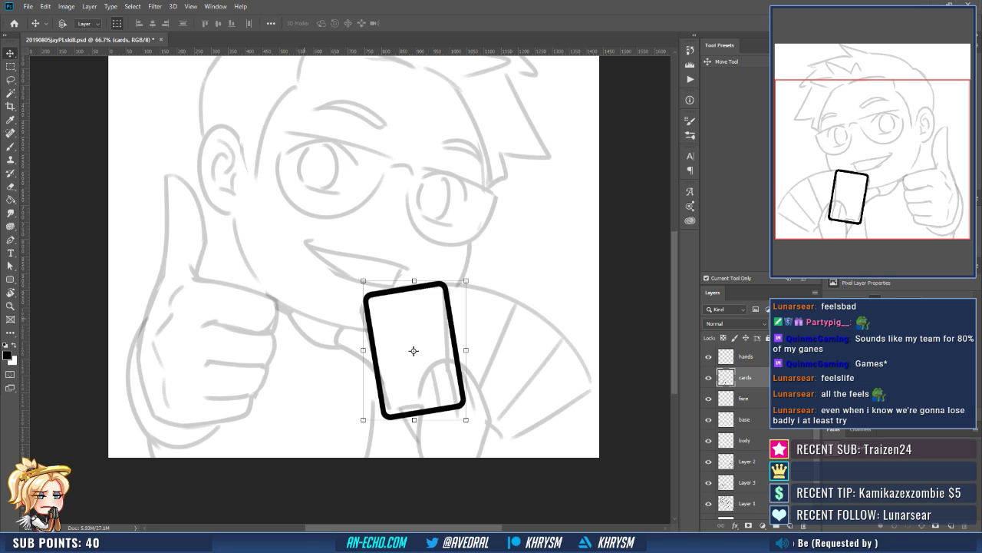
left_click_drag(414, 351, 356, 352)
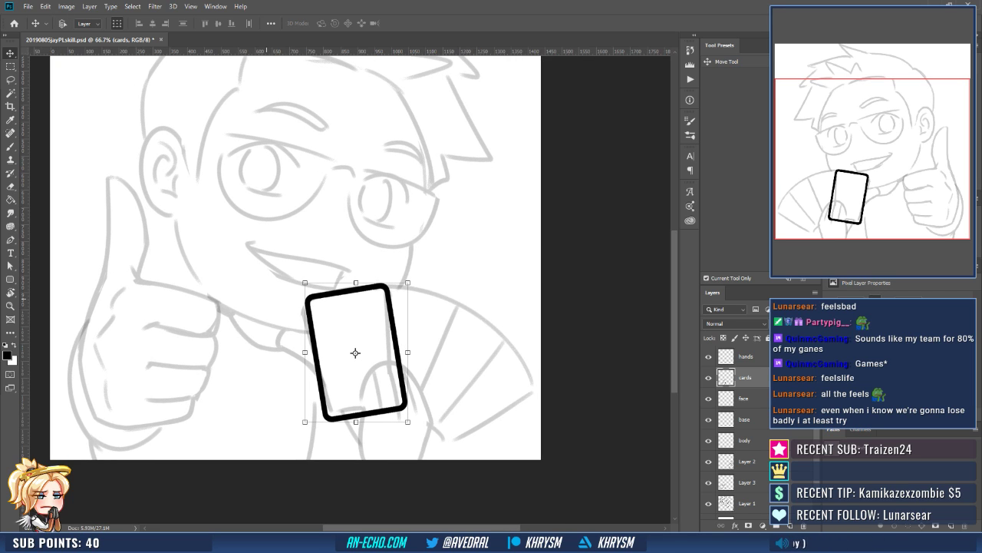
key("ctrl+j")
key("ctrl+t")
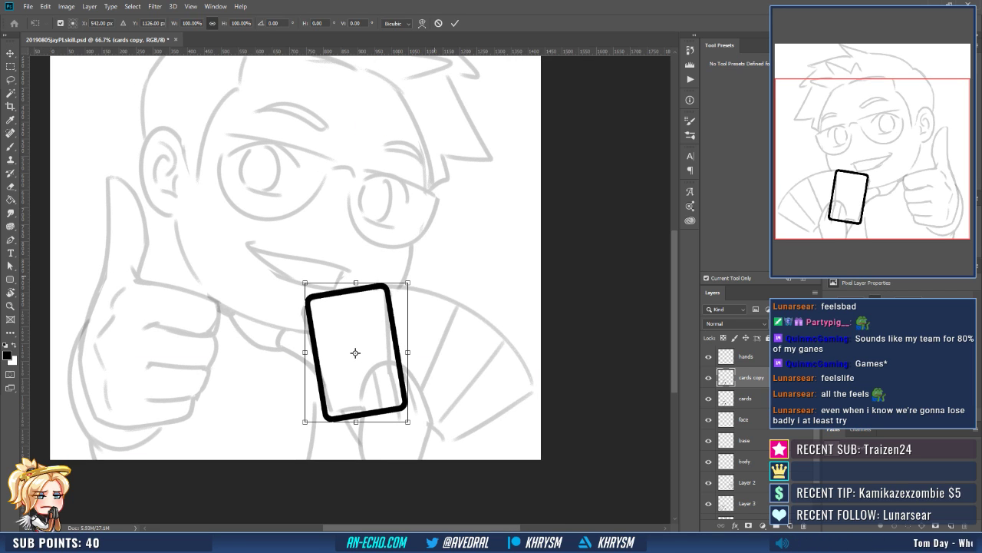
left_click_drag(426, 277, 448, 295)
left_click_drag(373, 302, 432, 296)
left_click_drag(498, 276, 501, 310)
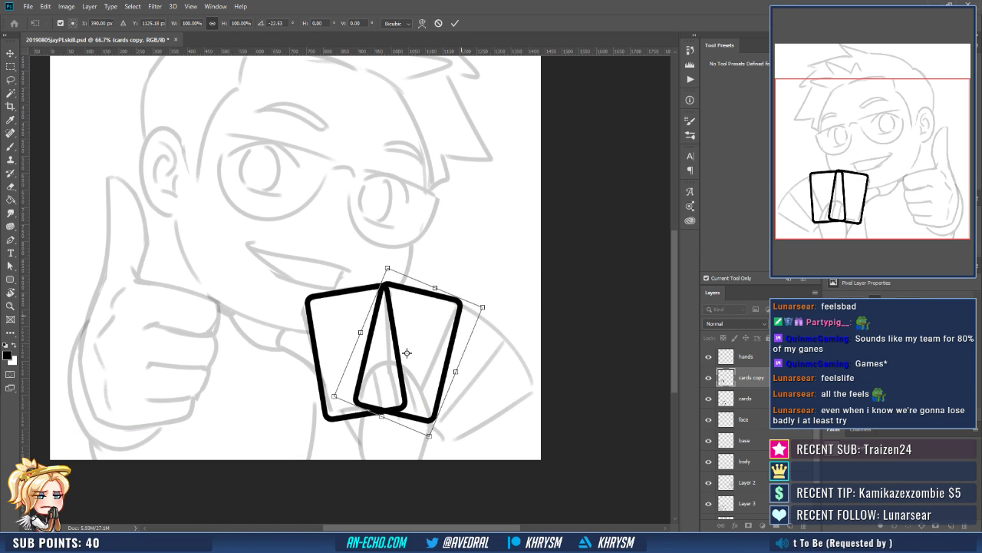
left_click_drag(442, 323, 433, 323)
left_click_drag(400, 352, 401, 352)
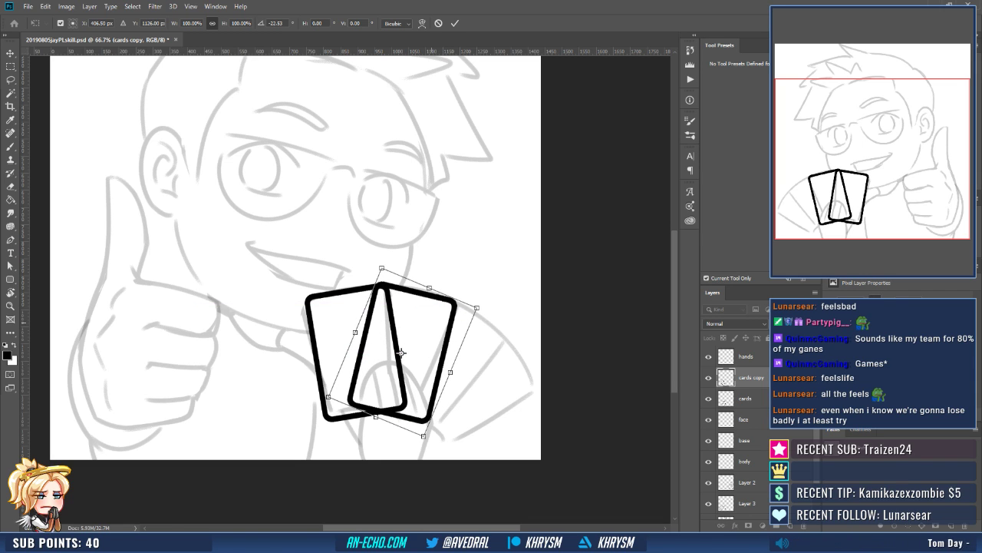
key("Return")
Add the third and fourth cards of the fan by duplicating the latest card and repeating the same transform each time.
key("ctrl+j")
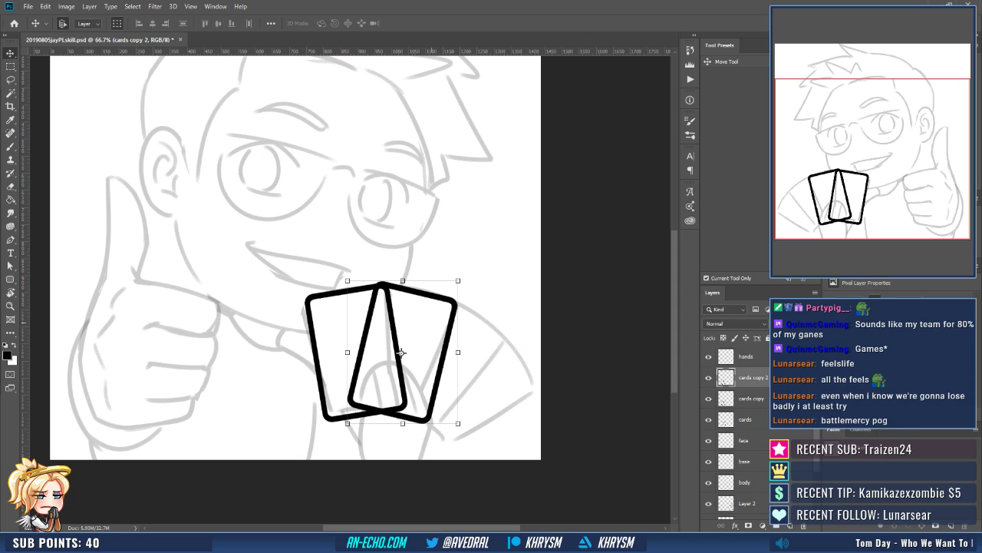
key("ctrl+shift+t")
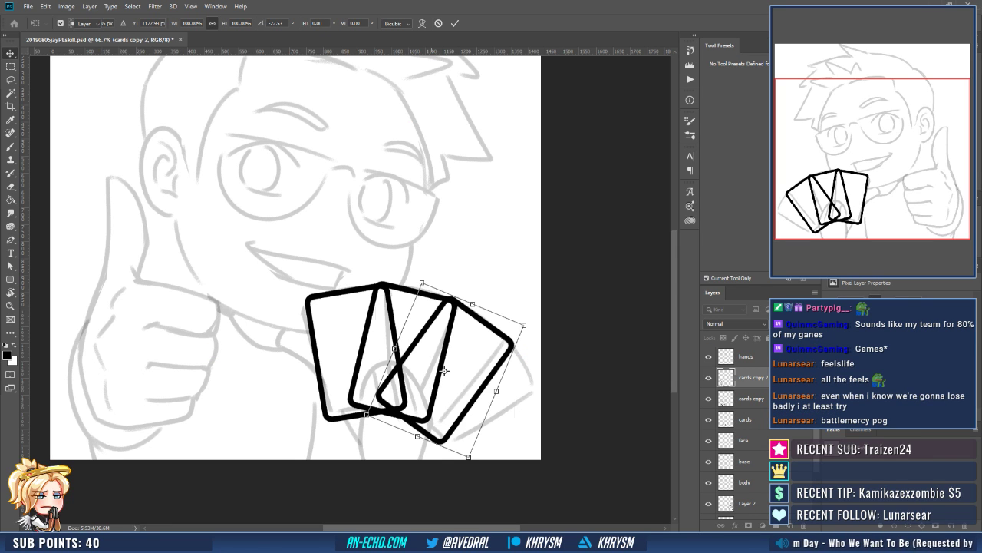
key("ctrl+j")
key("ctrl+shift+t")
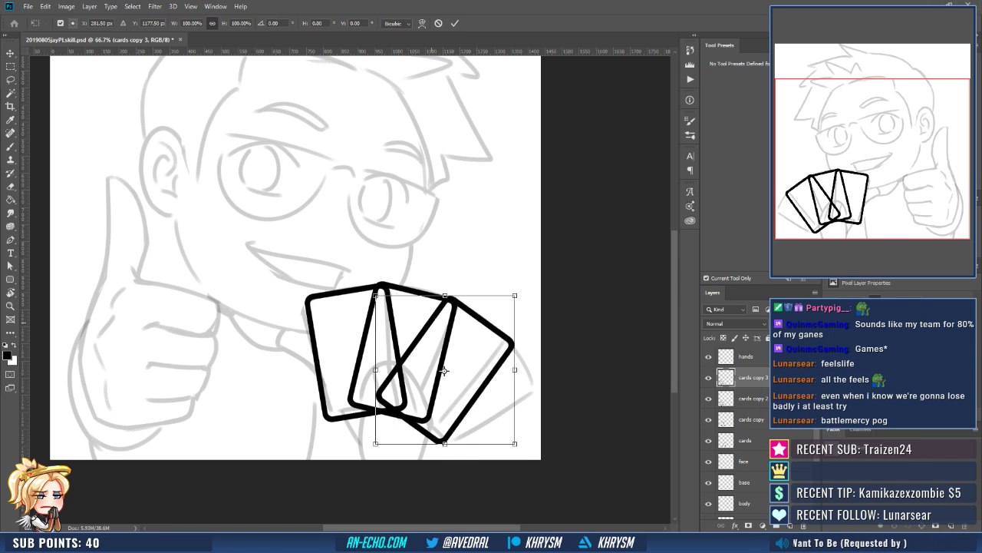
key("Return")
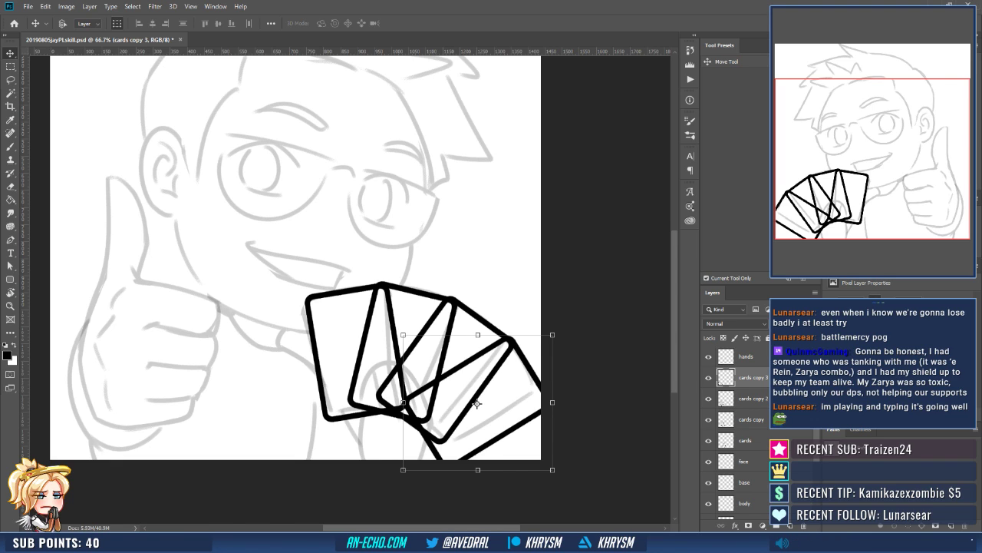
Hide the three copied card layers and select the original cards layer.
left_click_drag(709, 377, 709, 419)
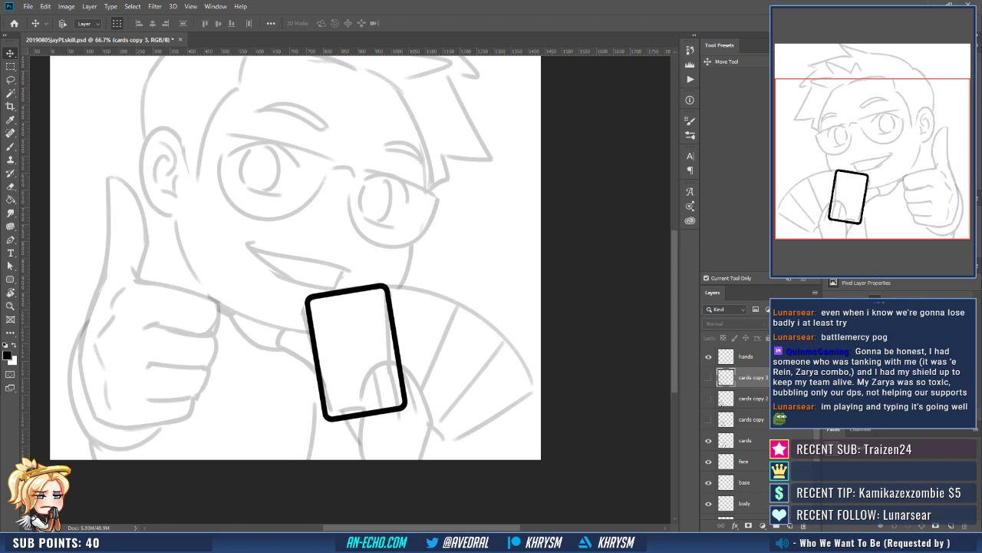
left_click(355, 353)
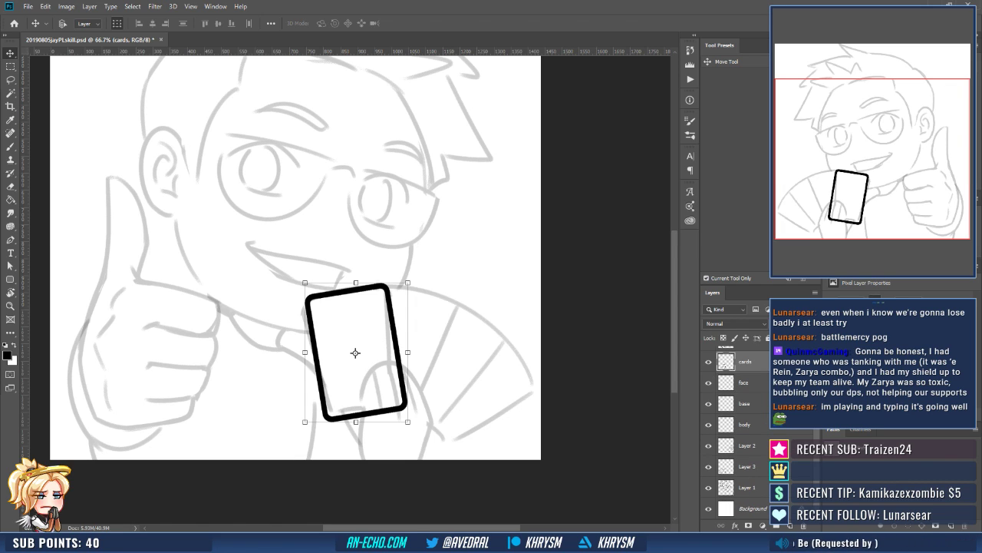
left_click(300, 214)
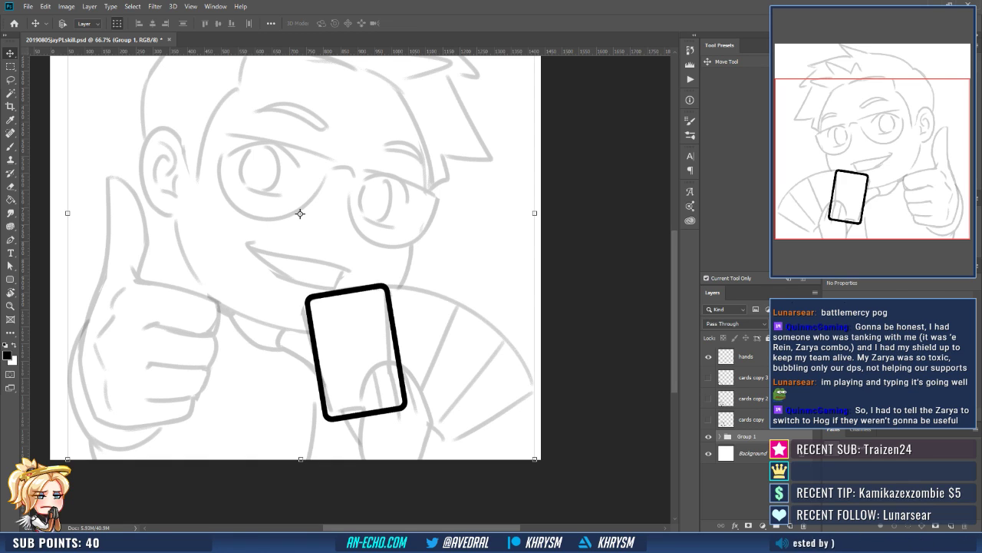
key("ctrl+comma")
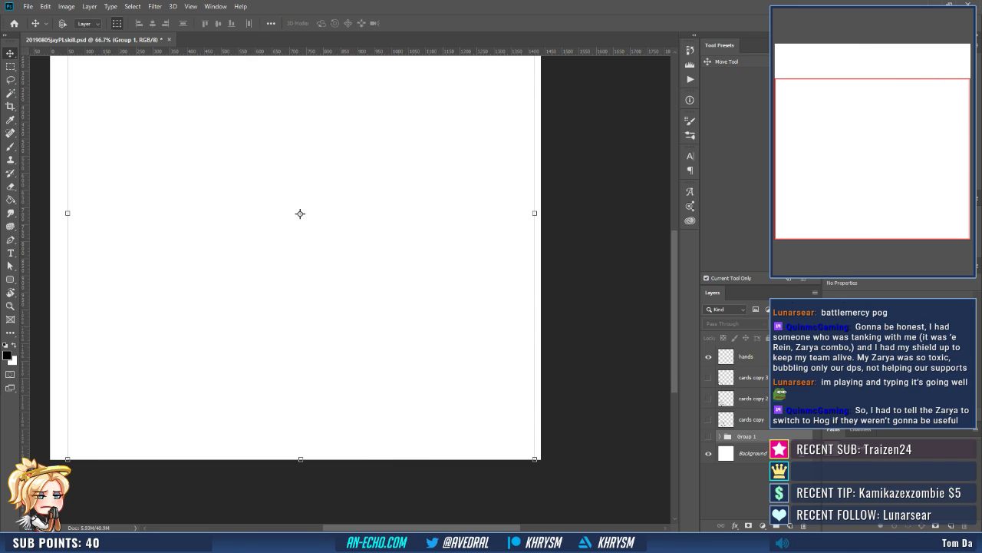
key("ctrl+comma")
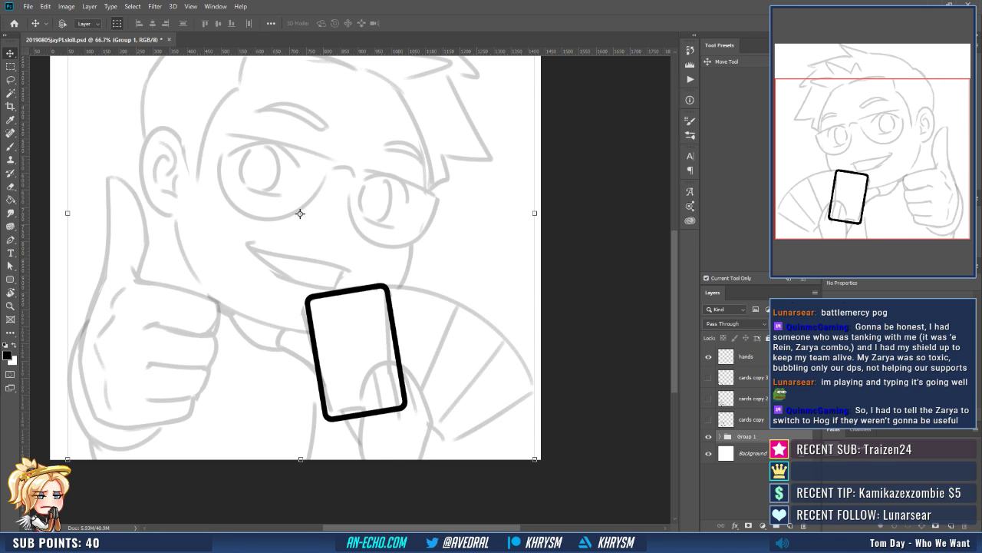
left_click(300, 213)
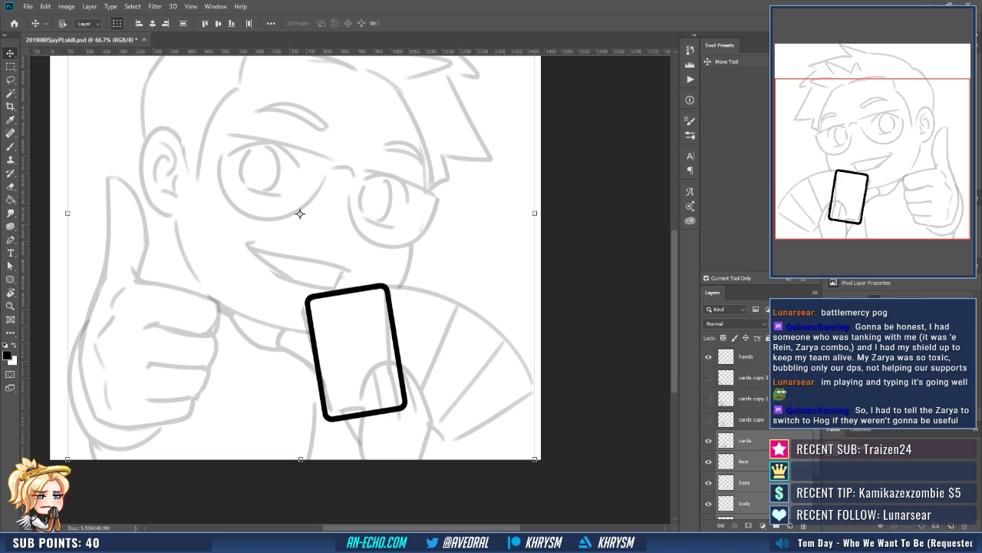
Group only the sketch layers, Layer 2, Layer 3 and Layer 1, and hide the group.
scroll(743, 430, "down", 2)
left_click(744, 382)
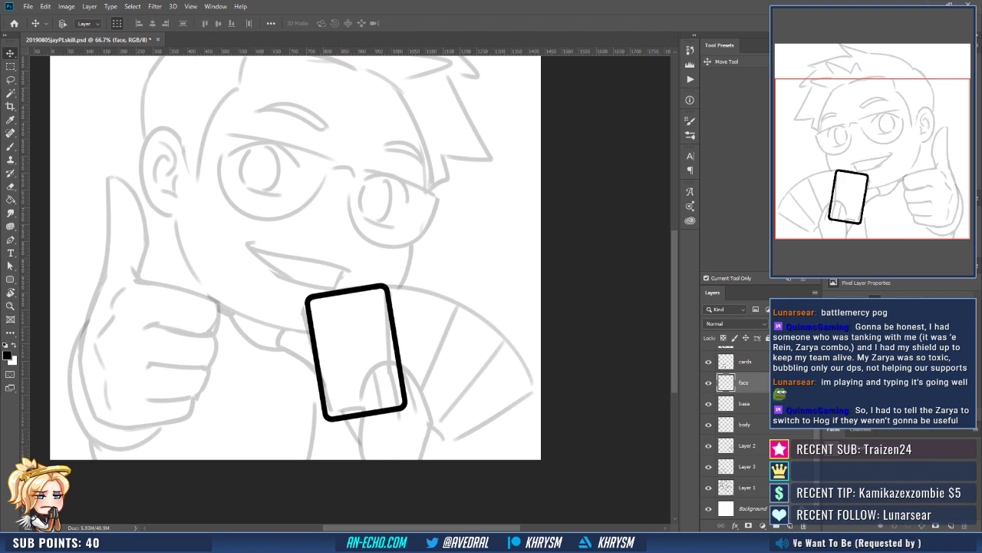
left_click(747, 445)
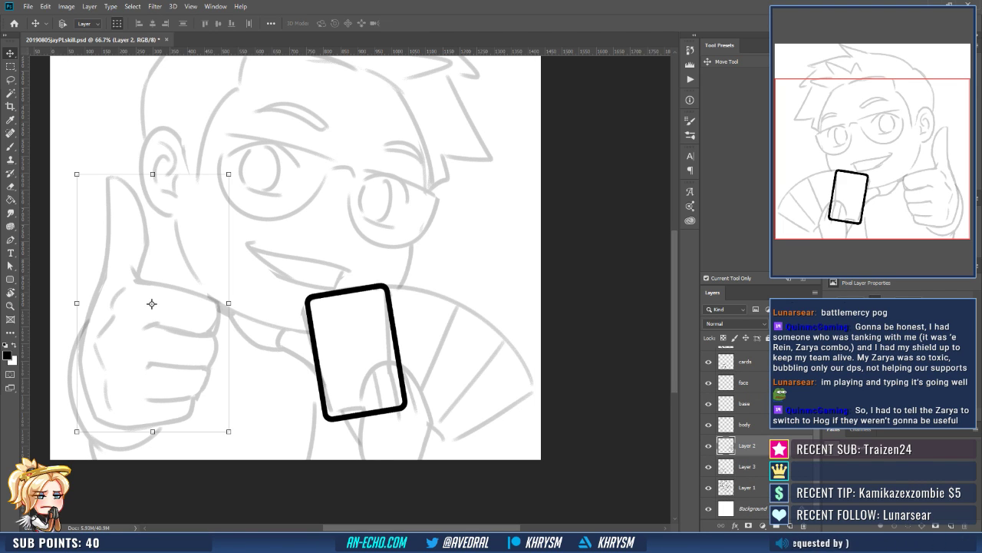
left_click(300, 214)
key("ctrl+comma")
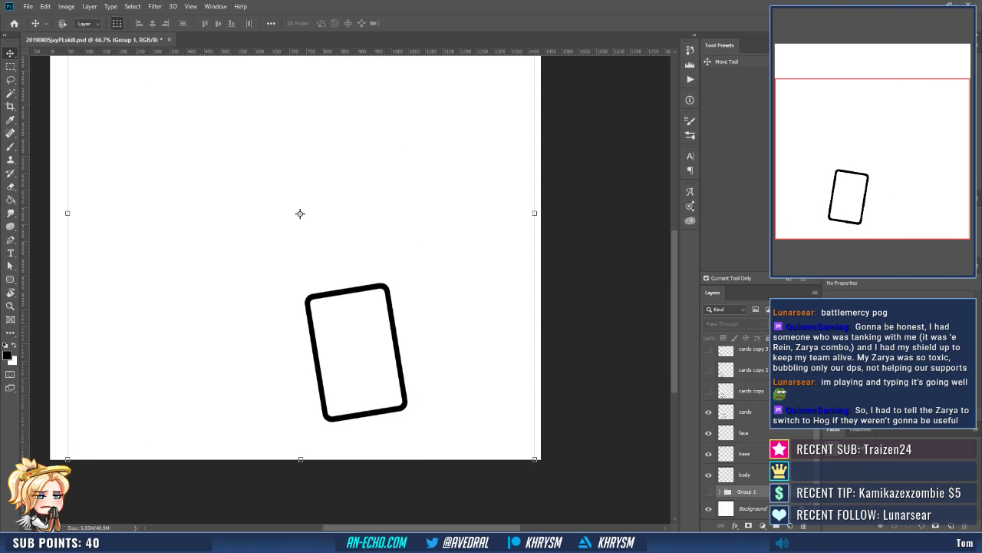
Show the second card and mask it with a selection of the area outside the front card, expanded by 5 pixels.
left_click(745, 412)
key("w")
left_click(462, 390)
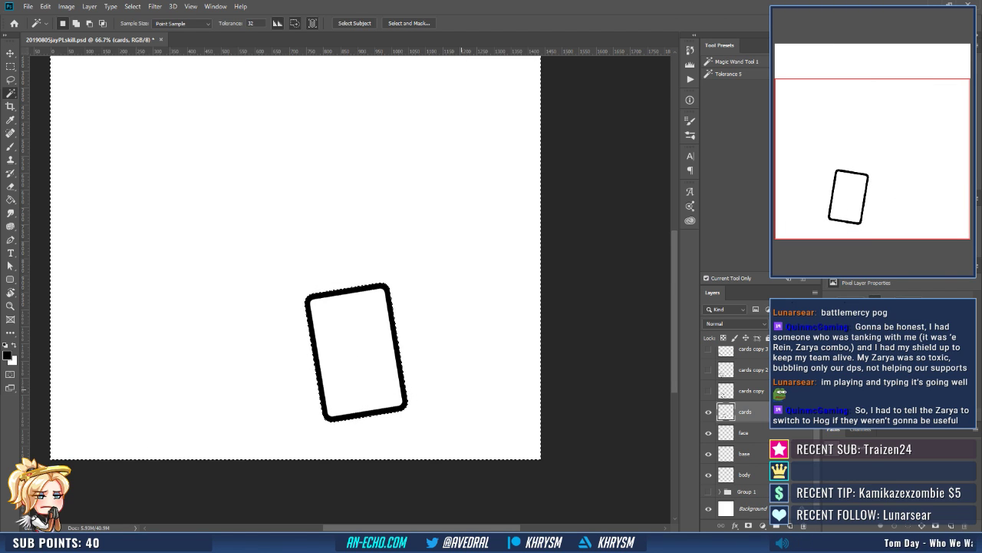
key("shift+F5")
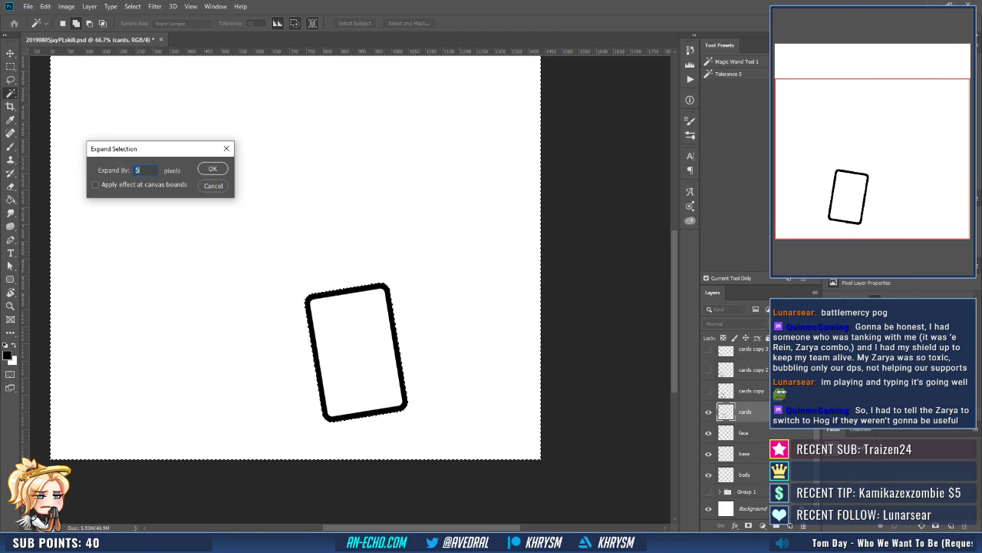
key("Return")
left_click(708, 391)
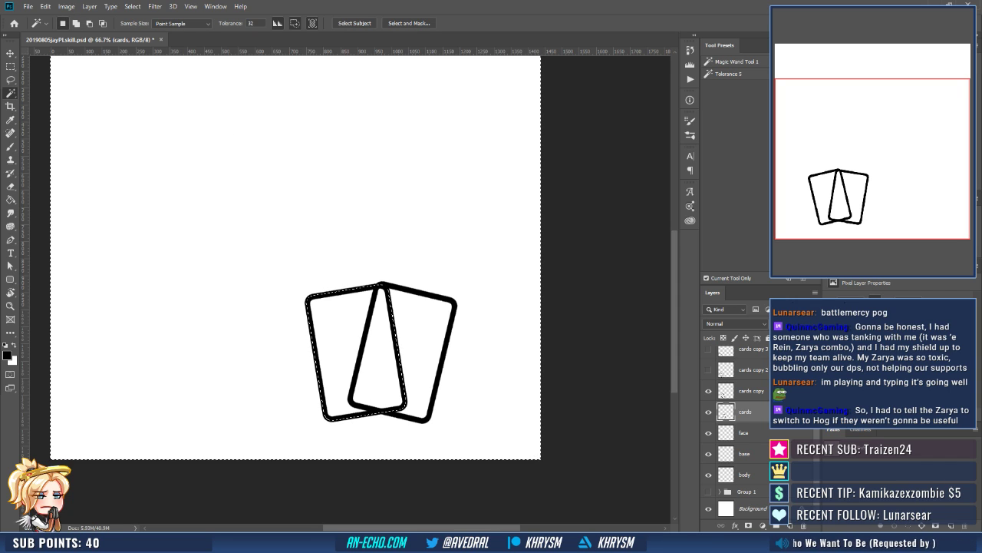
left_click(750, 391)
left_click(748, 525)
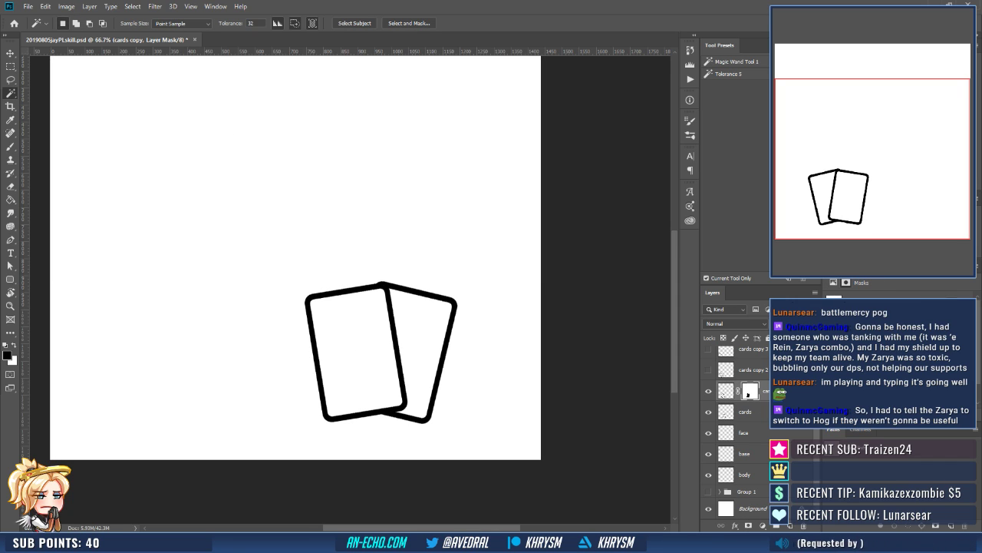
Show the third card and mask it with the area outside the first two cards, using the same selection expansion.
left_click(504, 420)
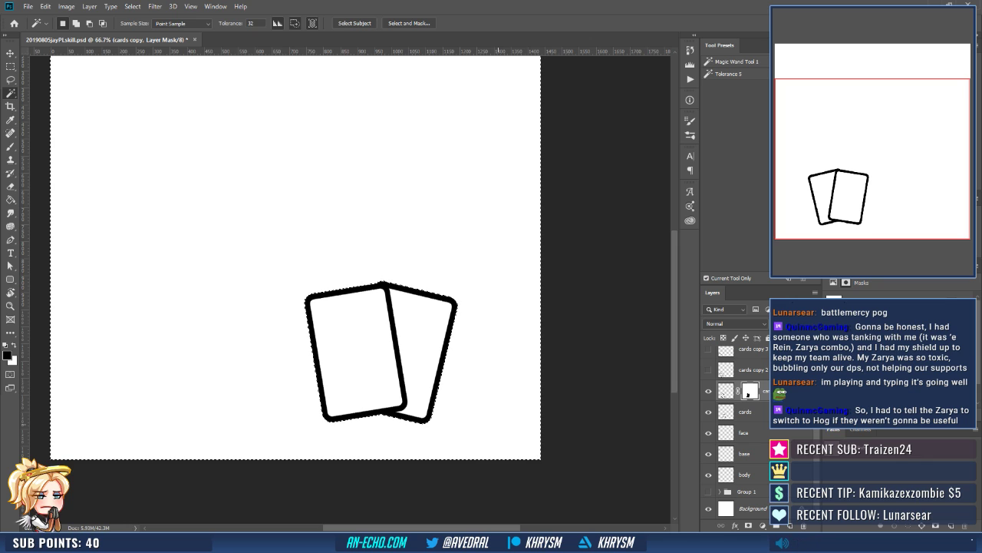
key("shift+F5")
key("Return")
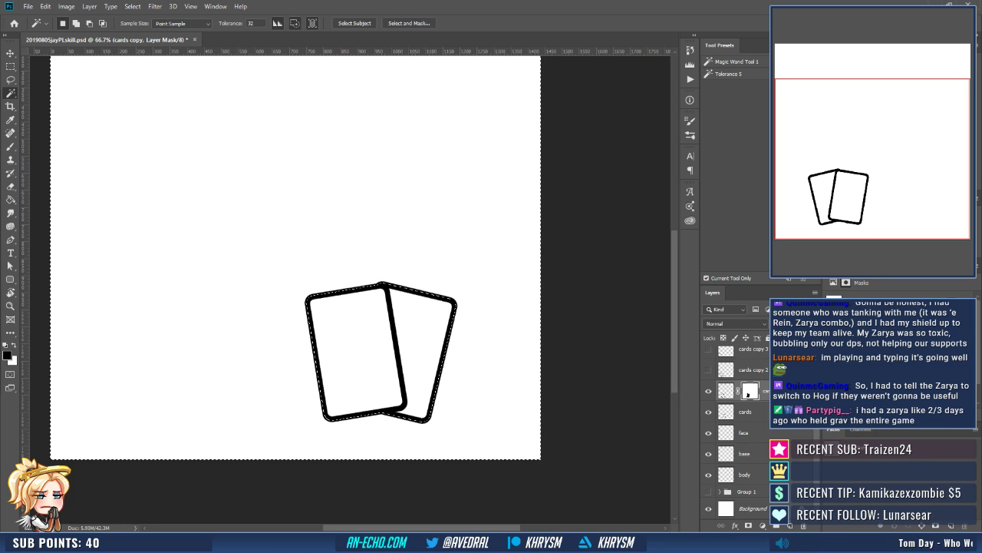
left_click(748, 369)
left_click(708, 370)
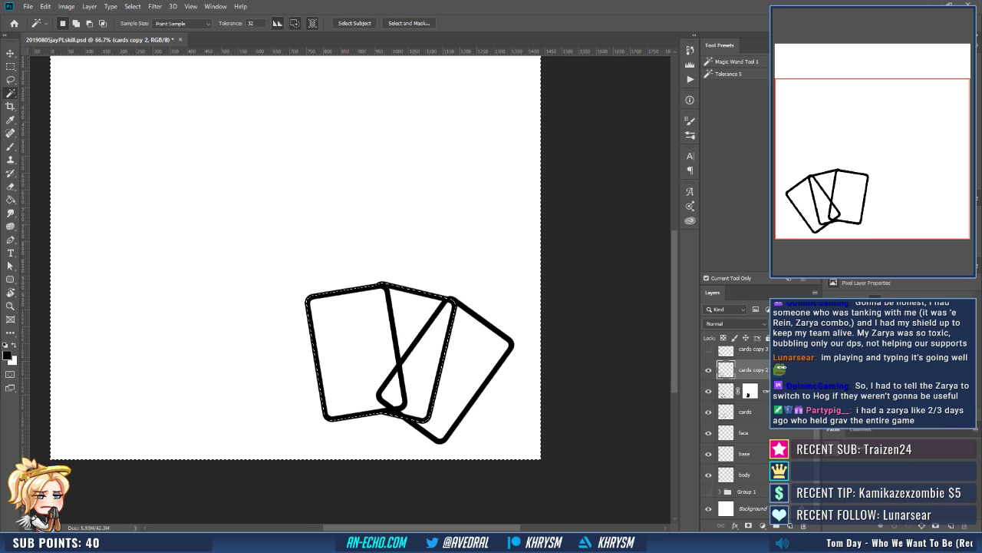
left_click(748, 525)
Show the fourth card and mask it with the area outside the first three cards, expanded by 5 pixels.
scroll(743, 414, "up", 1)
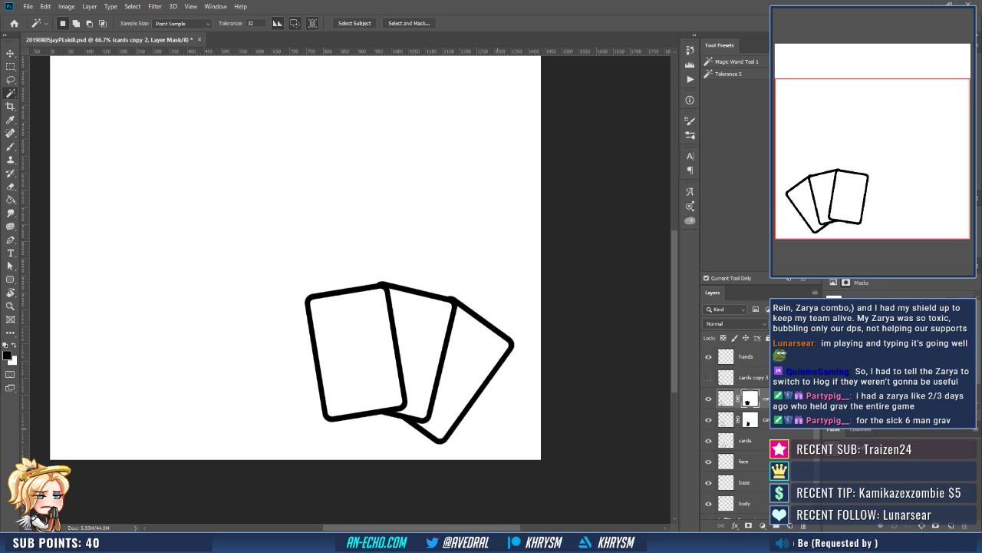
left_click(497, 428)
key("F6")
key("Return")
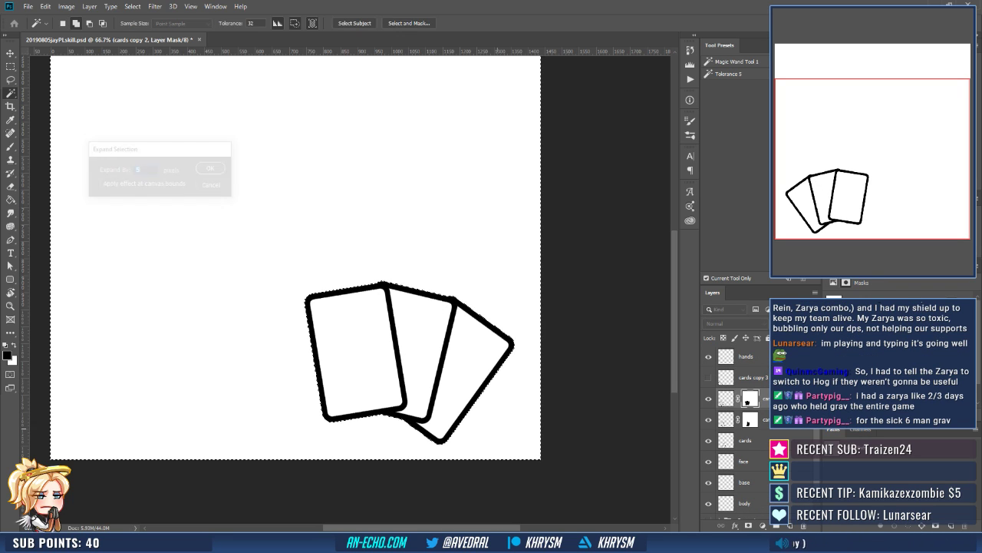
left_click(708, 377)
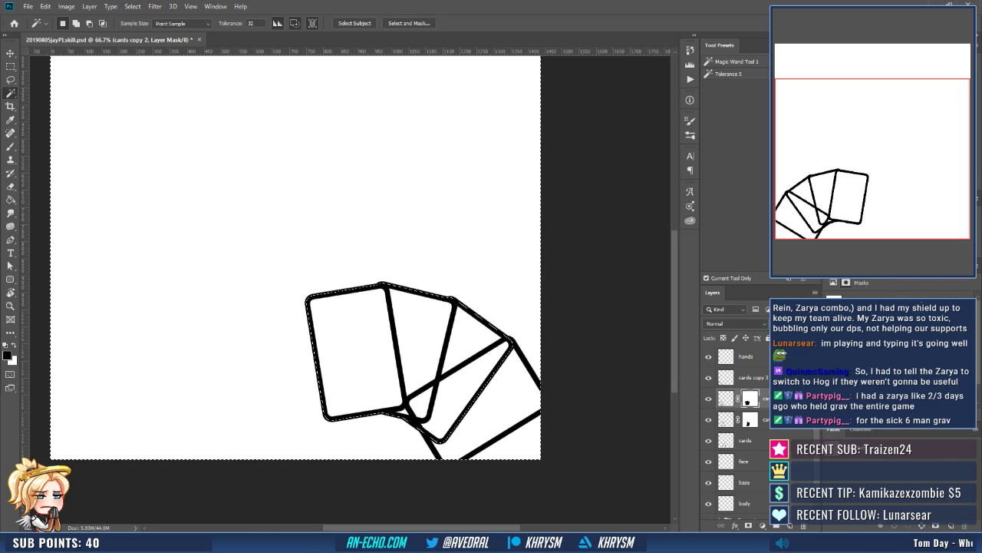
left_click(749, 376)
left_click(749, 525)
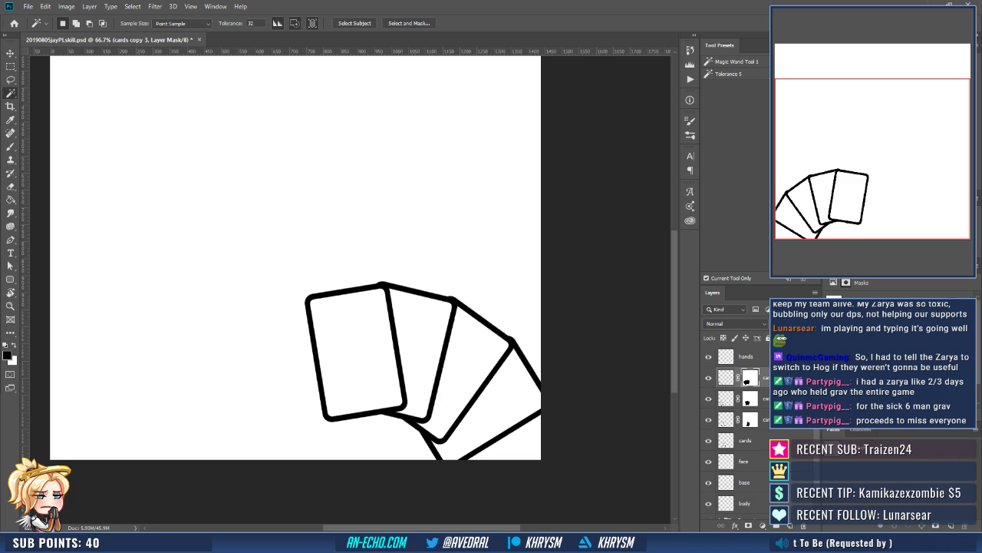
Select all four card layers together and show the hidden sketch group again.
left_click(745, 440)
key("ctrl+t")
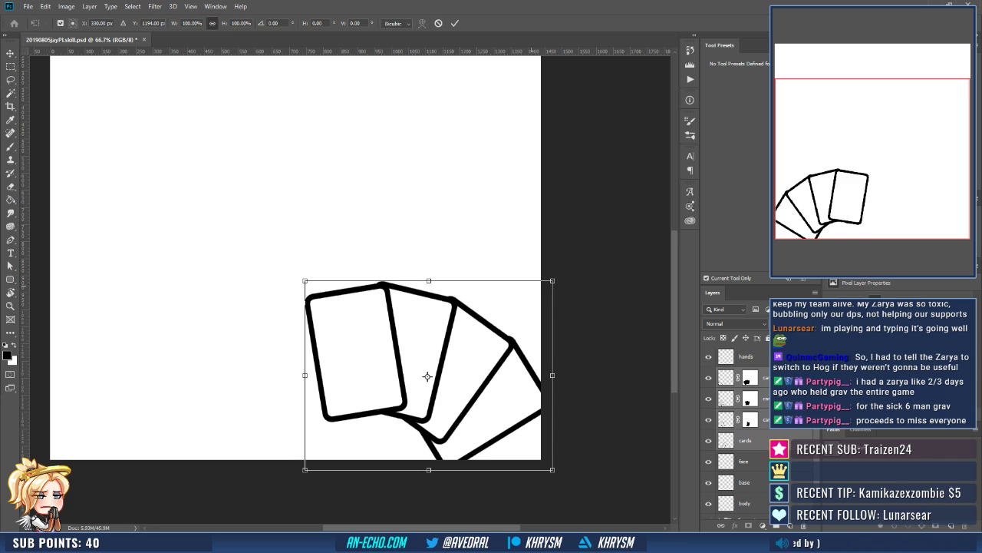
key("Escape")
scroll(733, 430, "down", 2)
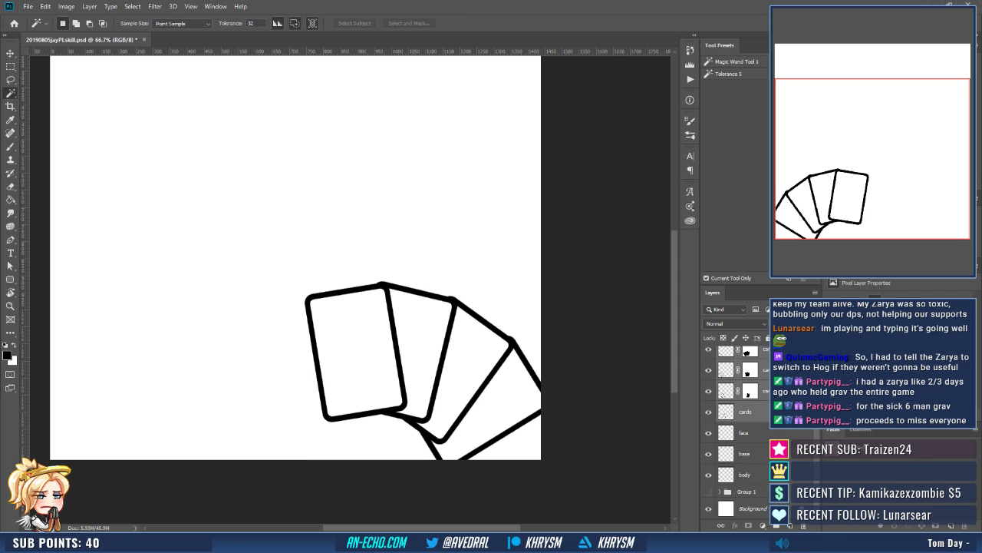
left_click(708, 491)
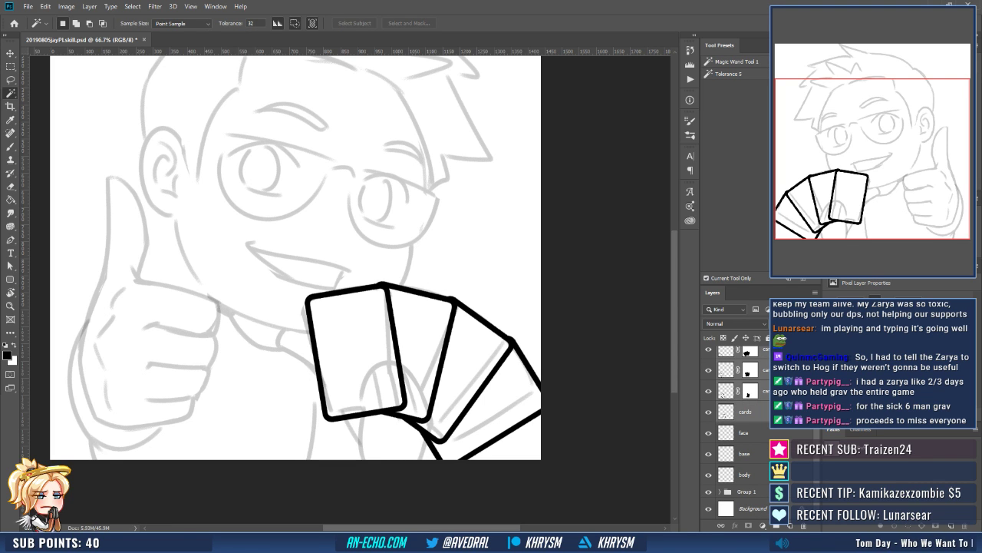
Rotate the four selected cards by about 8°, move them onto the canvas over the sketched cards, and scale them down slightly.
scroll(737, 430, "up", 1)
key("ctrl+t")
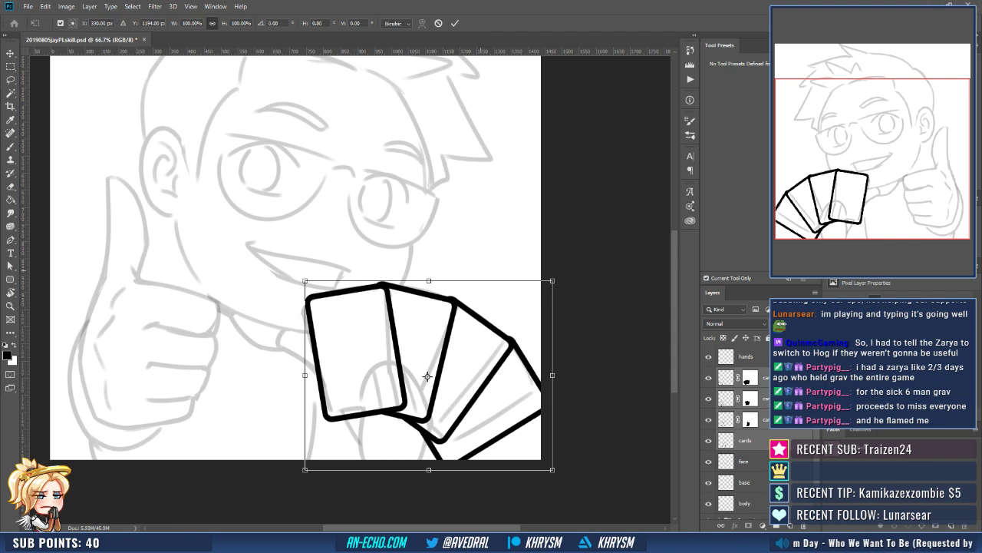
mouse_move(419, 260)
left_mouse_down()
mouse_move(441, 255)
mouse_move(432, 258)
left_mouse_up()
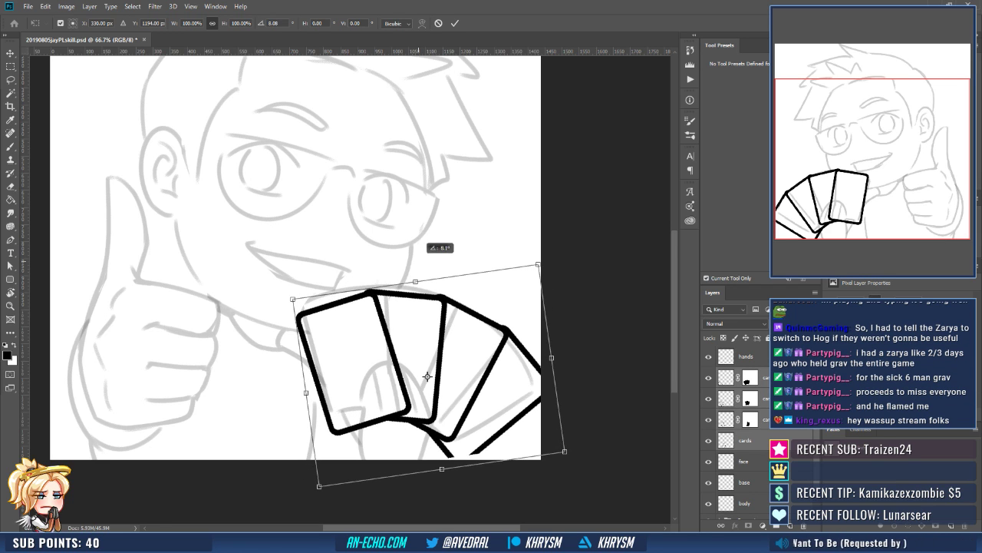
left_click_drag(428, 376, 416, 368)
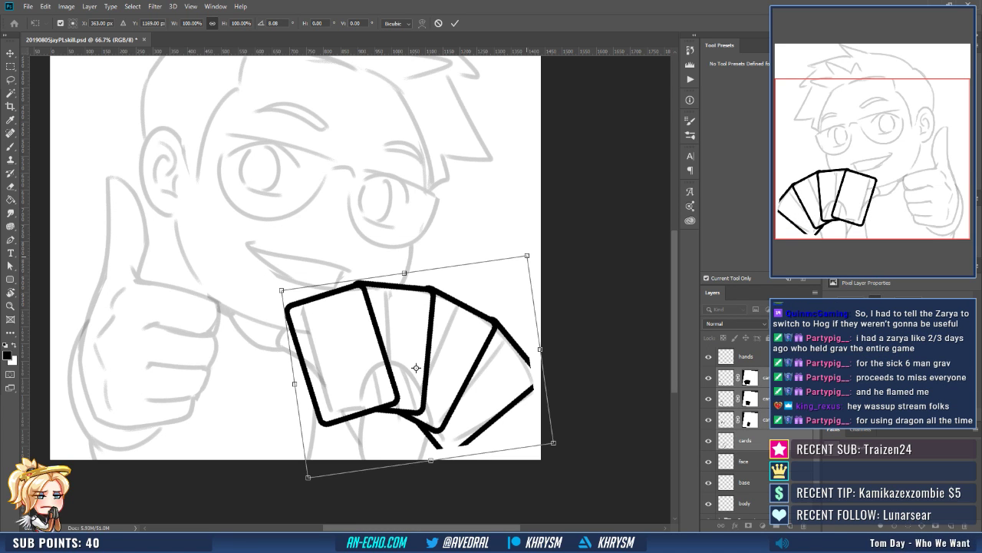
left_click_drag(527, 256, 523, 261)
key("Return")
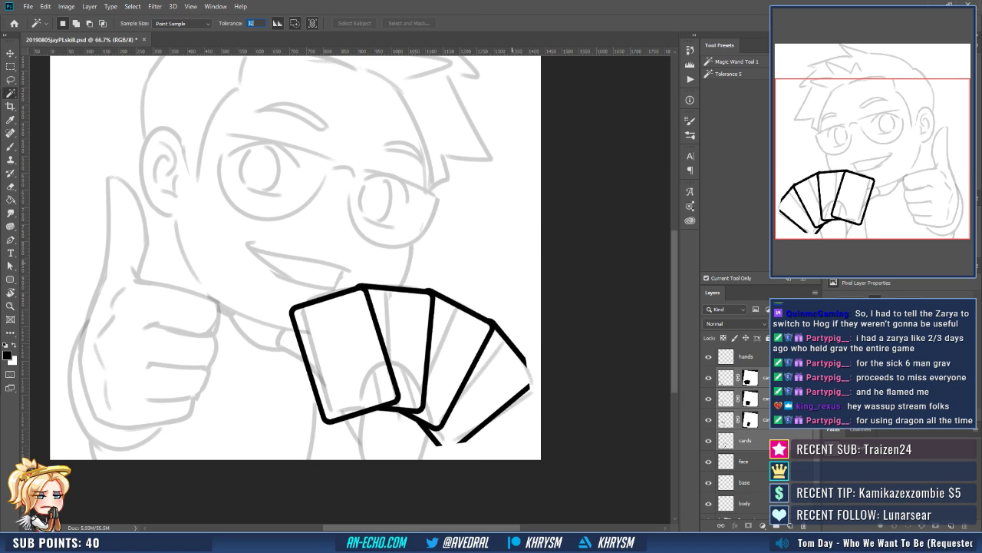
Fill the cut-off outer area of the cards copy 3 layer mask with white to reveal the rearmost card's missing corners.
left_click(750, 377)
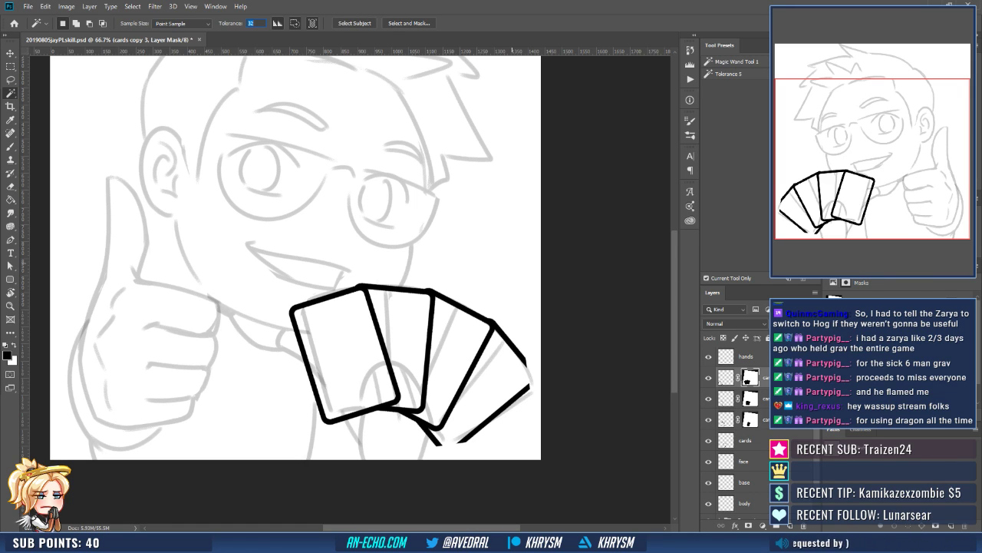
left_click(521, 357)
key("x")
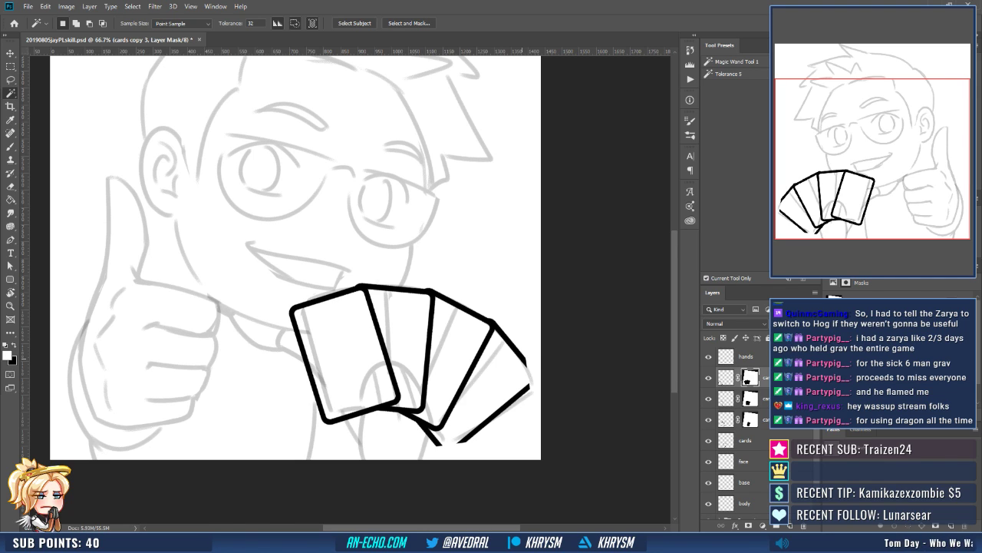
key("m")
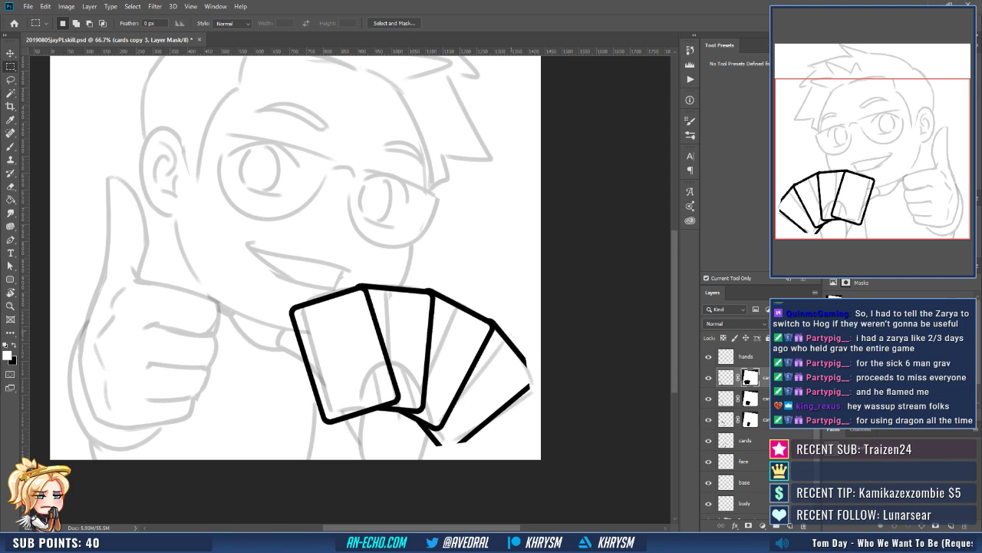
left_click_drag(511, 331, 601, 458)
left_click_drag(419, 434, 560, 465)
key("g")
left_click(535, 431)
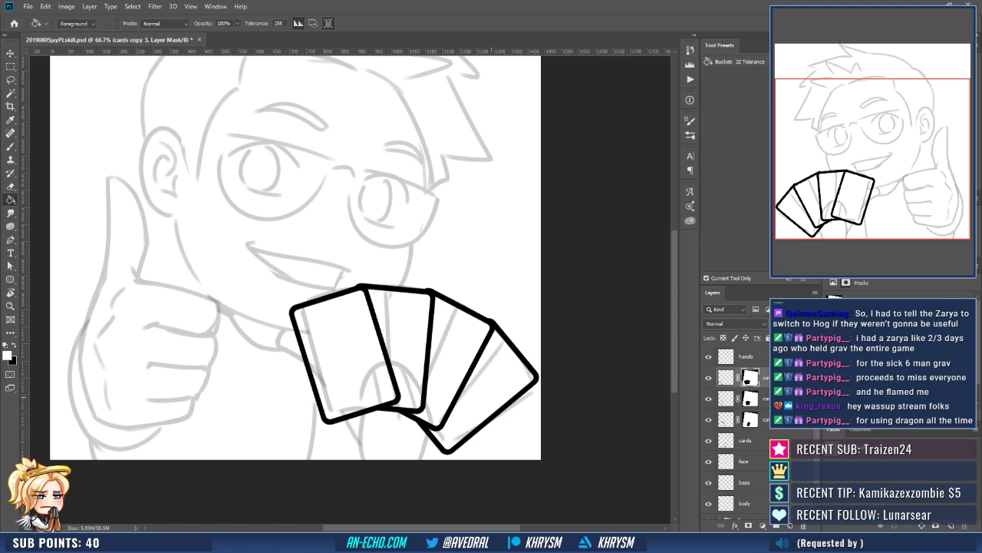
Transform all four card layers together, rotating the fan 13° and repositioning it slightly, and mirror the canvas view.
left_click_drag(491, 396, 505, 407)
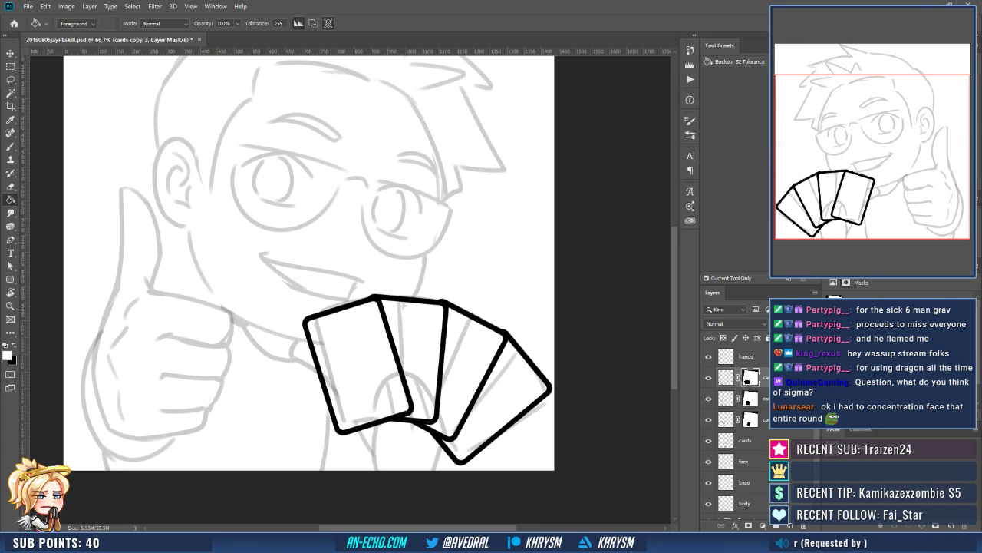
left_click(745, 439, "shift")
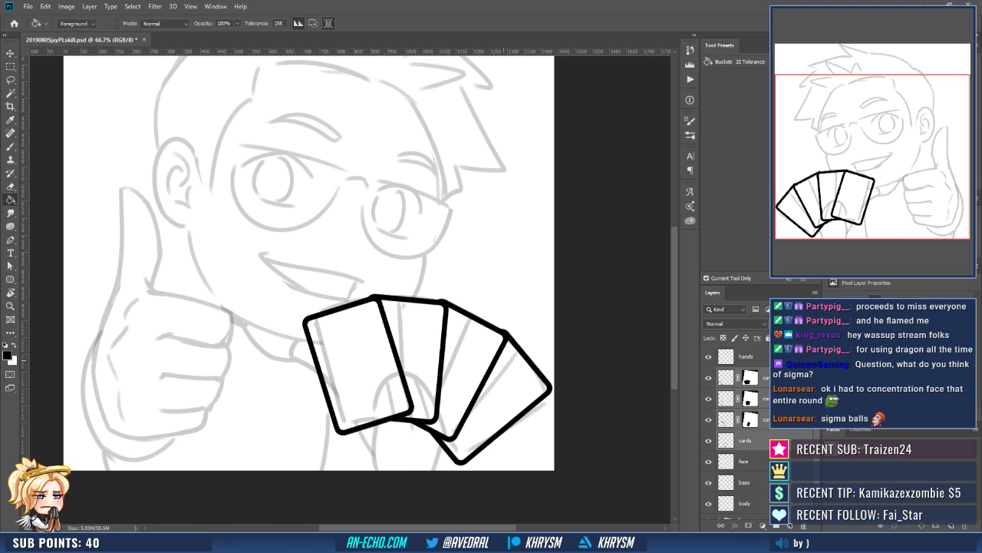
key("ctrl+t")
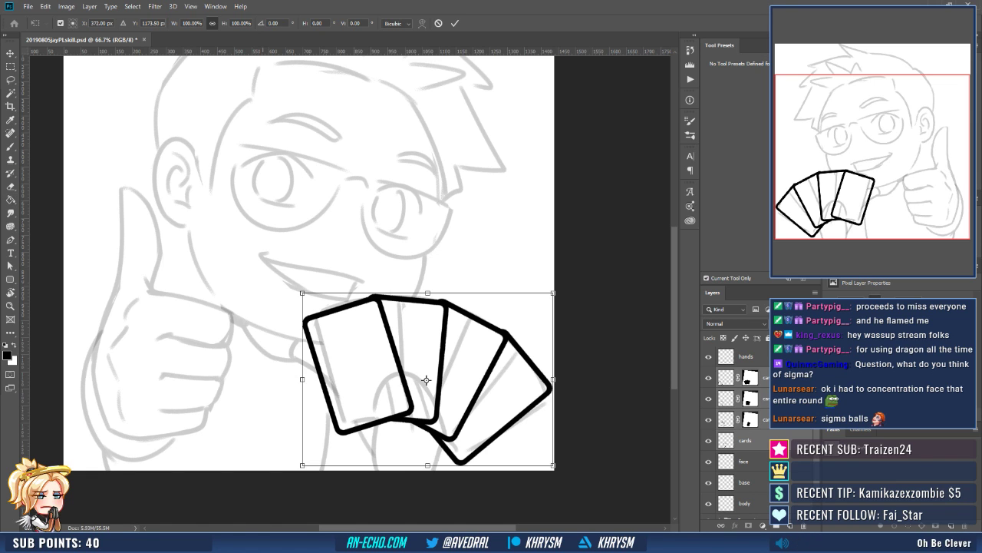
left_click_drag(432, 279, 413, 280)
left_click_drag(491, 368, 478, 364)
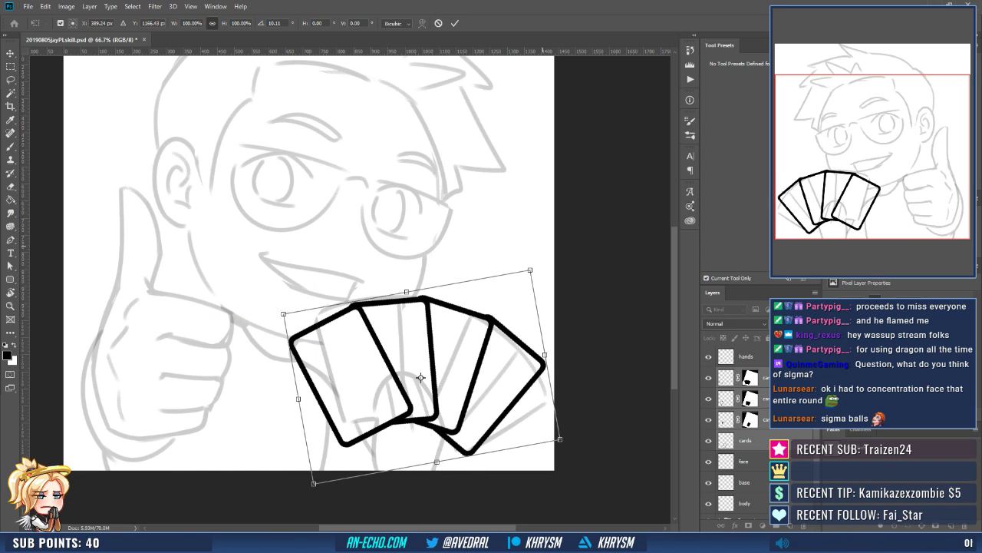
left_click_drag(543, 245, 535, 238)
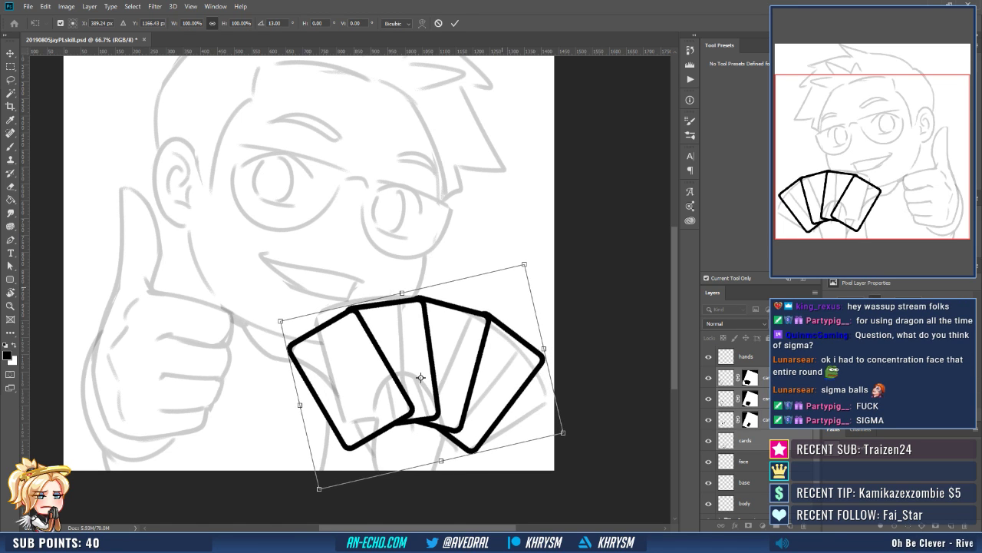
key("shift+Right")
key("shift+Left")
key("shift+Left")
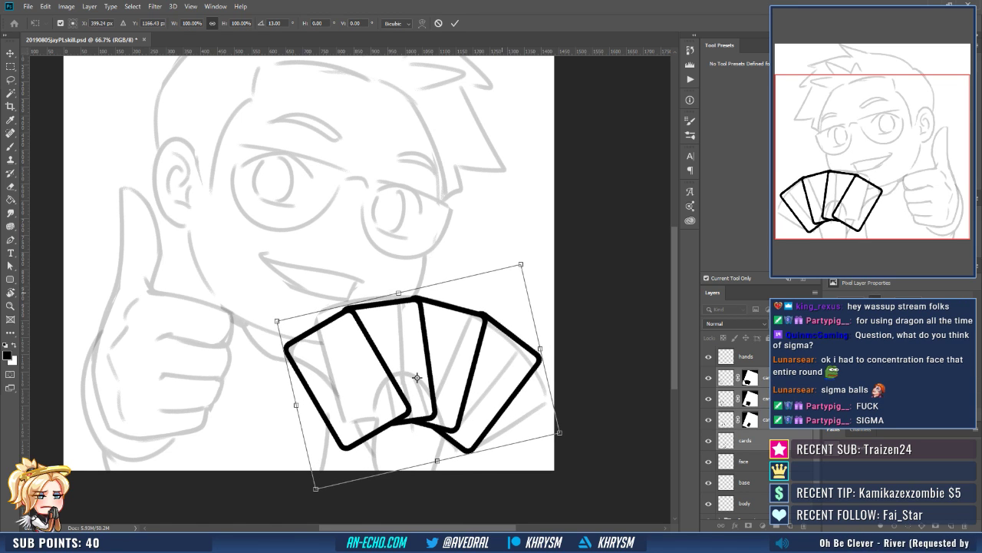
key("Return")
key("ctrl+shift+h")
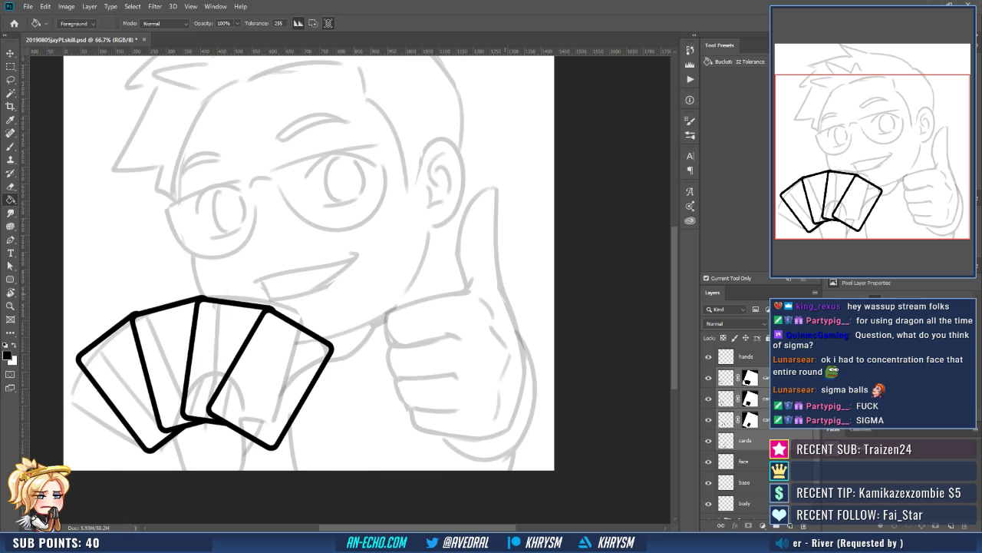
left_click_drag(378, 295, 435, 296)
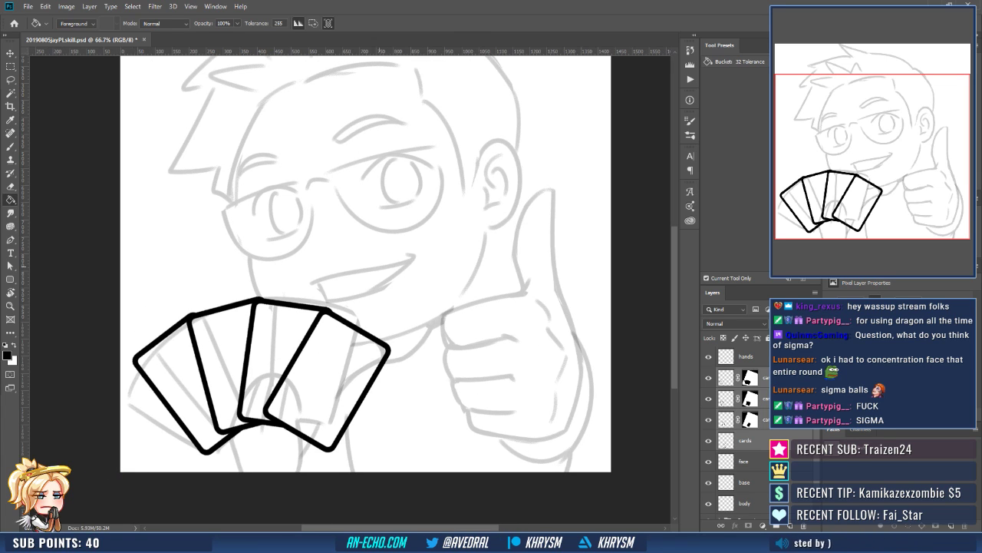
Try to rotate the whole card fan by -5.56° and compare it in the mirrored view.
key("ctrl+t")
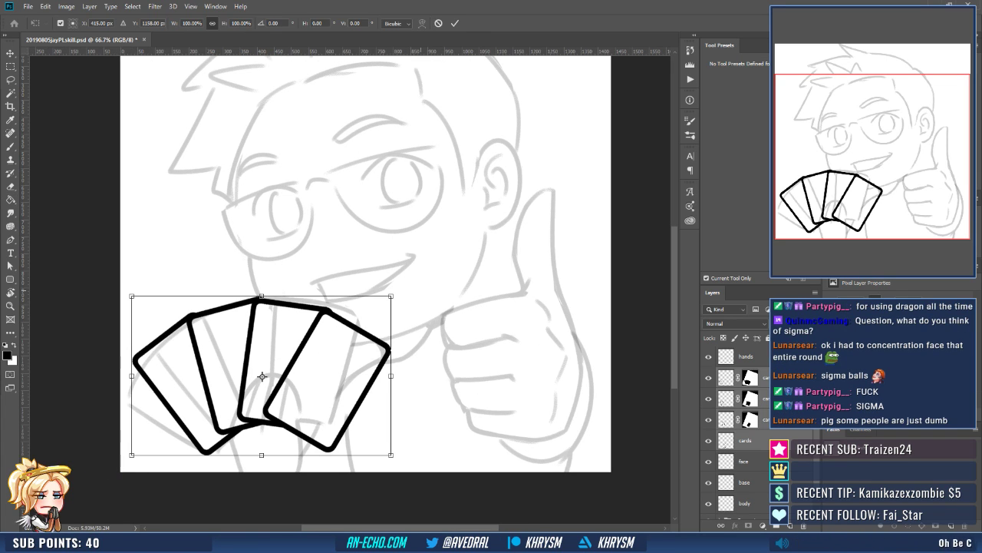
left_click_drag(423, 277, 412, 261)
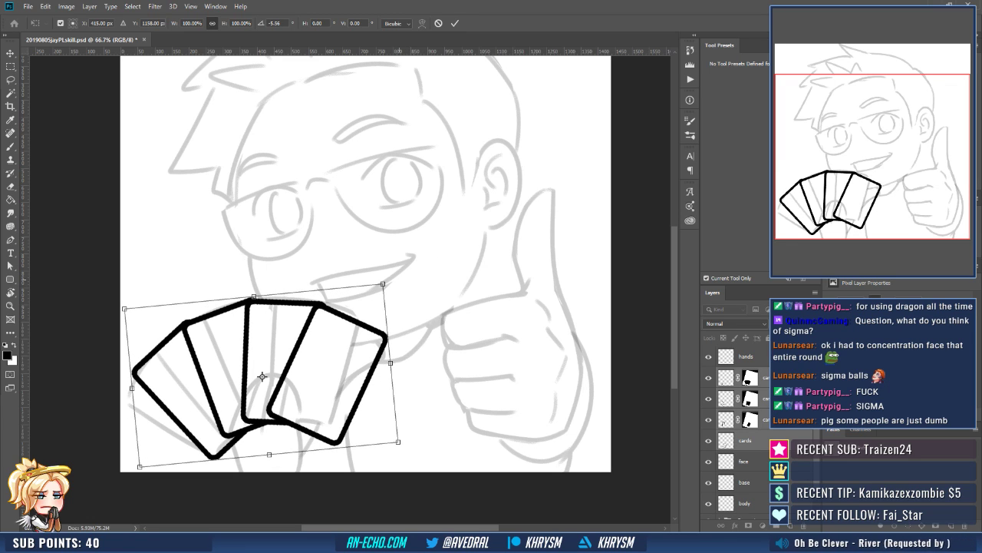
key("Return")
key("g")
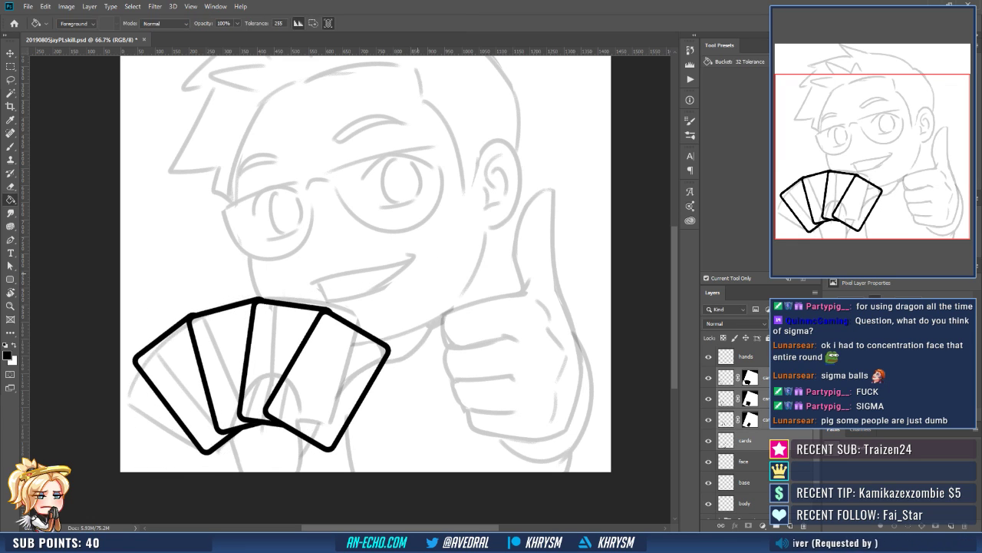
key("h")
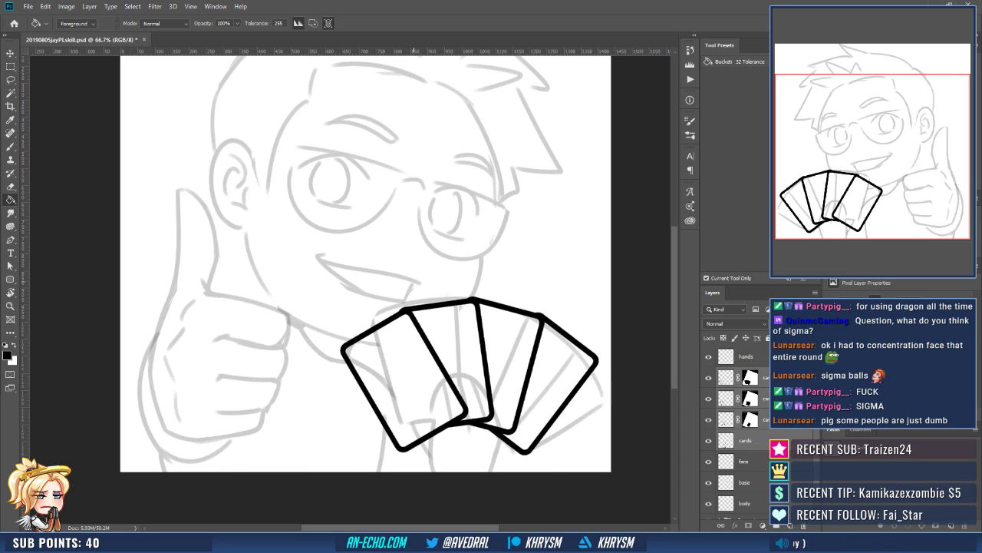
key("ctrl+shift+h")
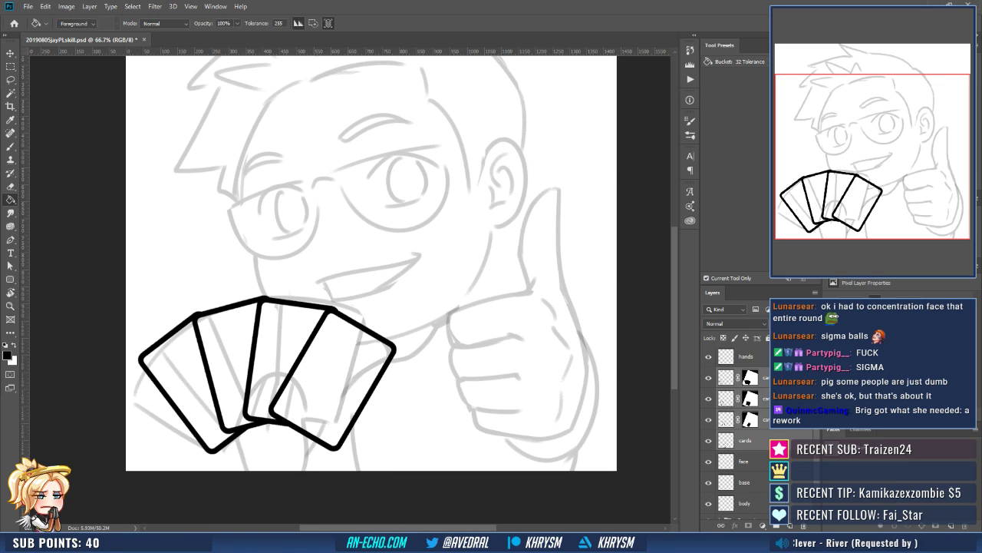
Merge the three masked card copies down into the cards layer, applying their layer masks.
left_click(758, 377)
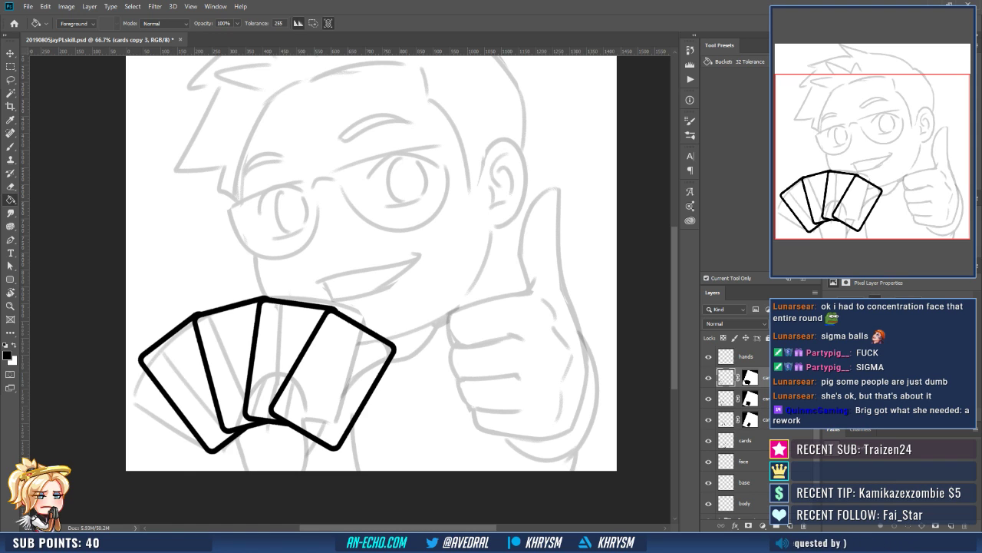
key("ctrl+e")
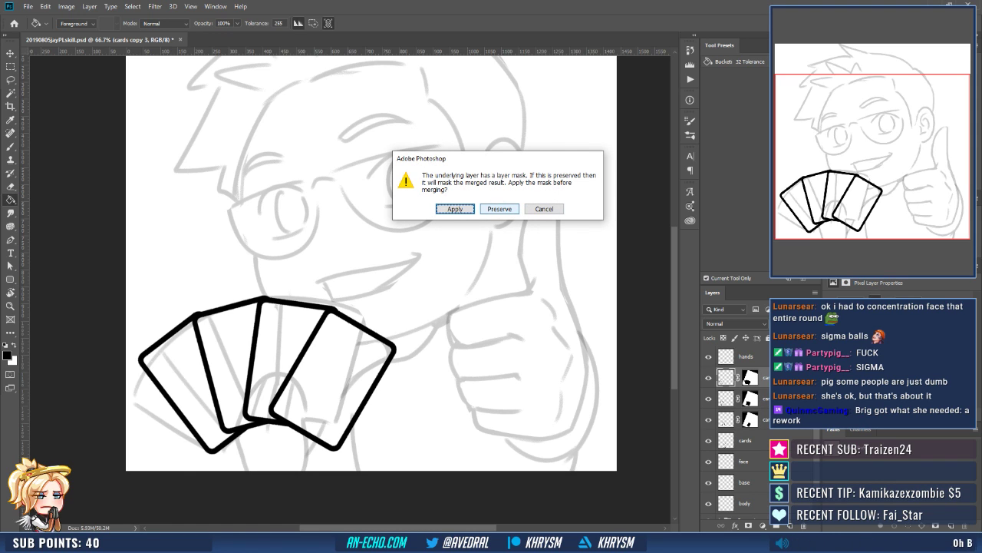
left_click(468, 210)
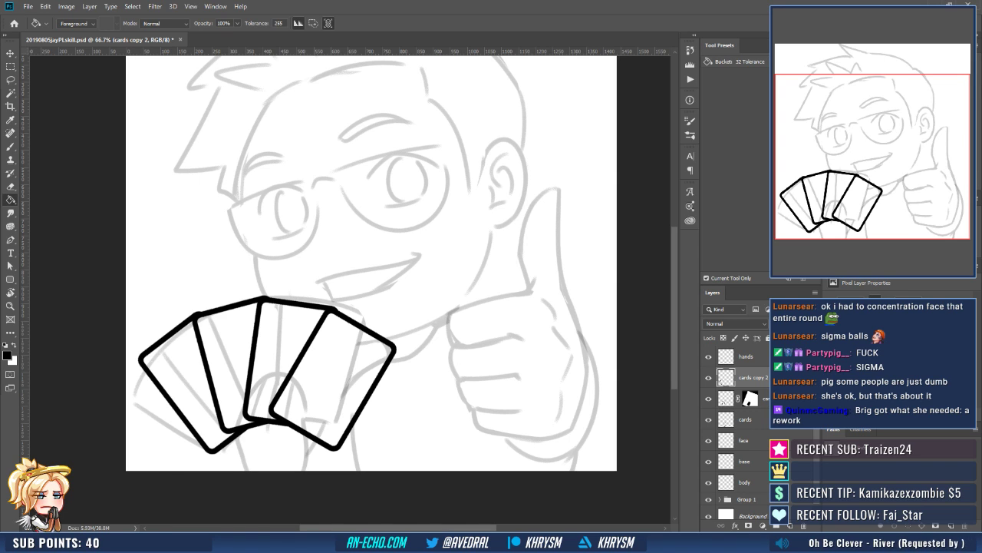
key("ctrl+e")
key("Return")
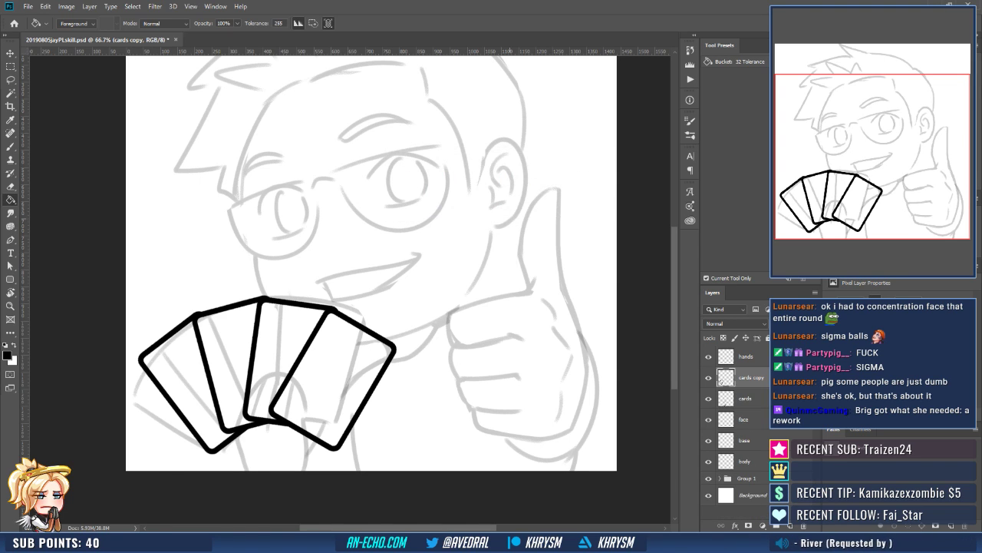
key("ctrl+e")
left_click_drag(474, 287, 488, 305)
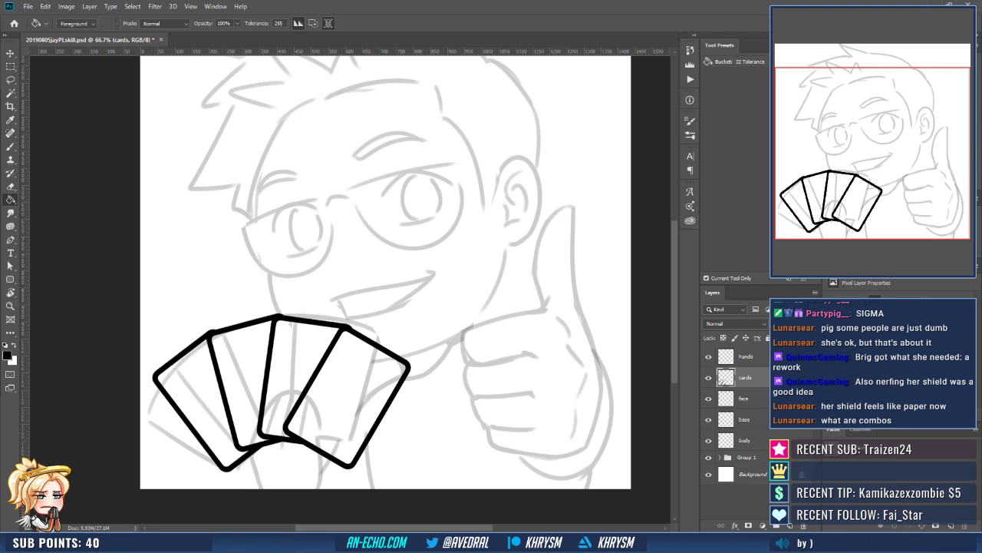
On the hands layer, ink the outer contour of the leftmost finger and the left wrist edge of the card-holding hand.
left_click(745, 356)
left_click_drag(397, 349, 355, 328)
key("b")
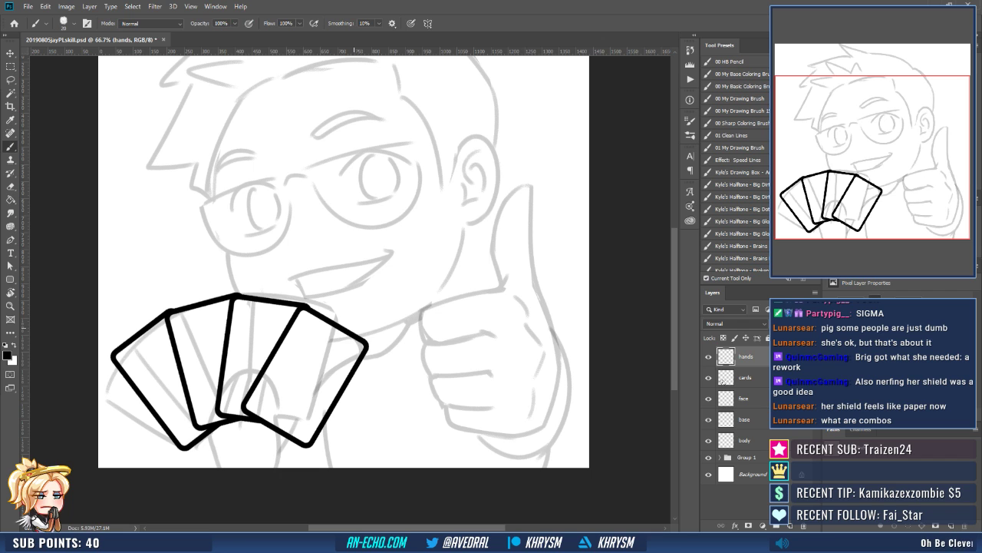
key("ctrl+plus")
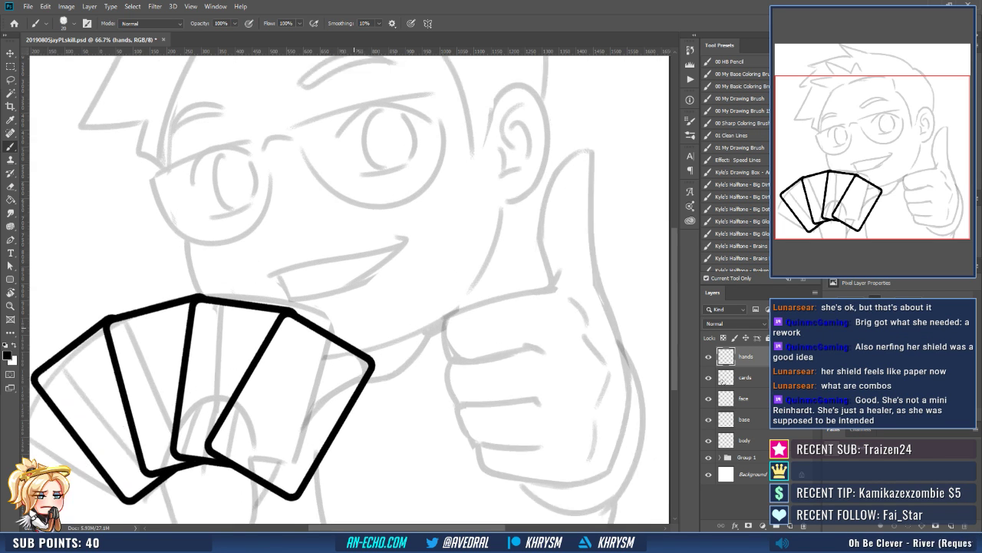
left_click_drag(342, 329, 399, 248)
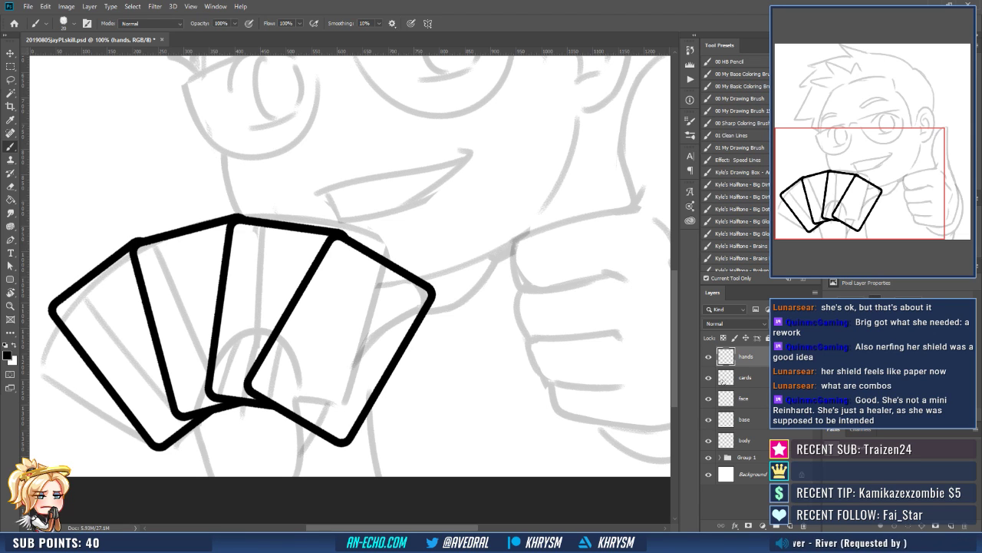
left_click_drag(453, 360, 475, 350)
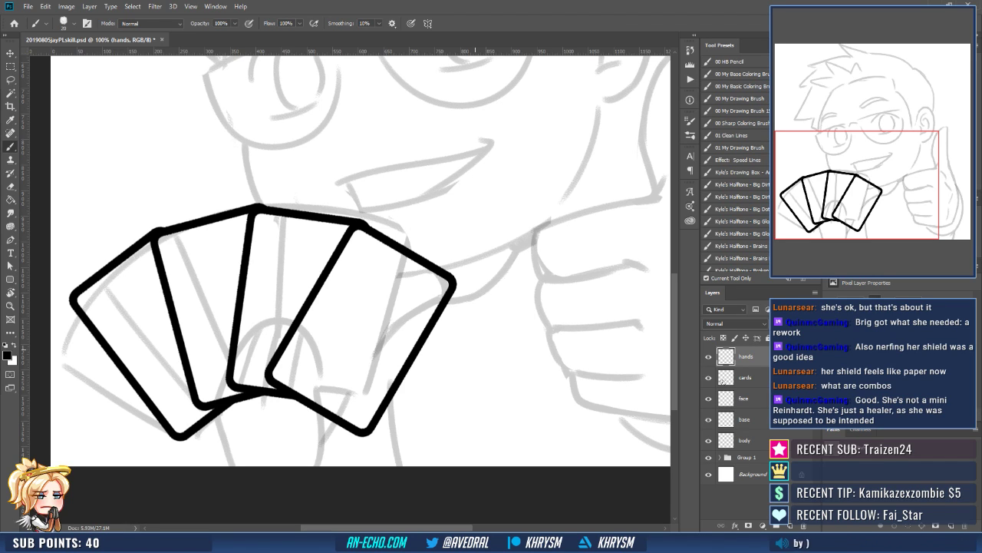
left_click_drag(394, 354, 422, 352)
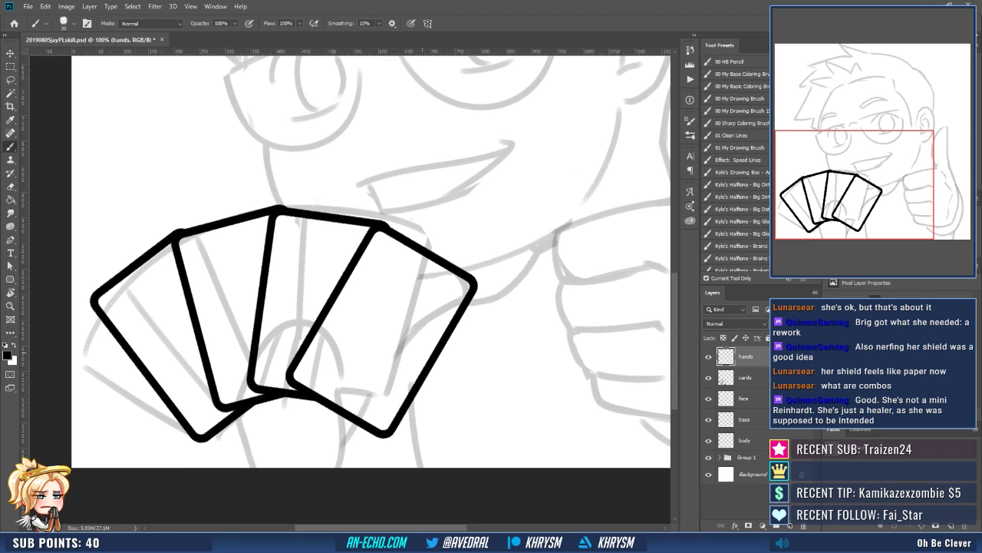
mouse_move(236, 416)
left_mouse_down()
mouse_move(245, 376)
mouse_move(285, 326)
left_mouse_up()
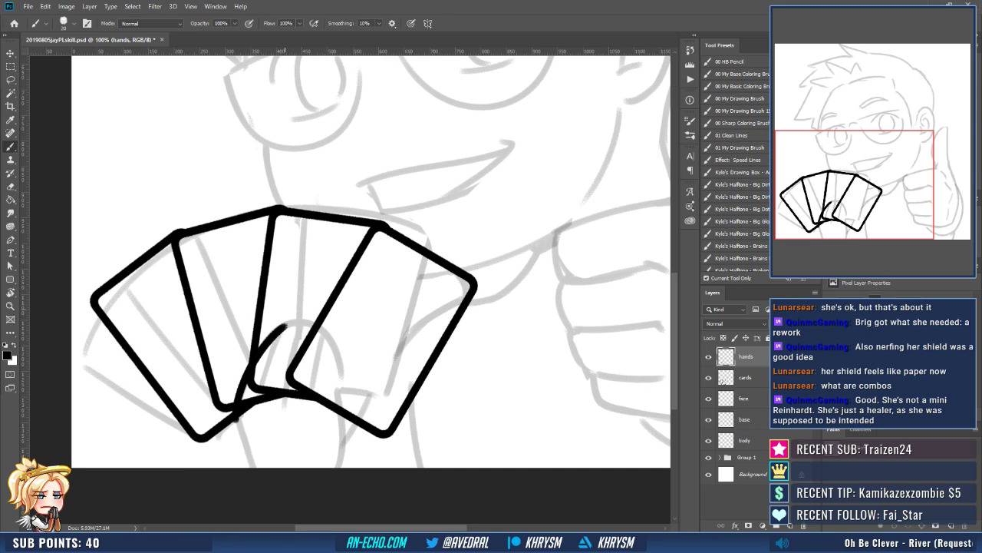
key("ctrl+z")
mouse_move(236, 421)
left_mouse_down()
mouse_move(265, 346)
mouse_move(286, 326)
left_mouse_up()
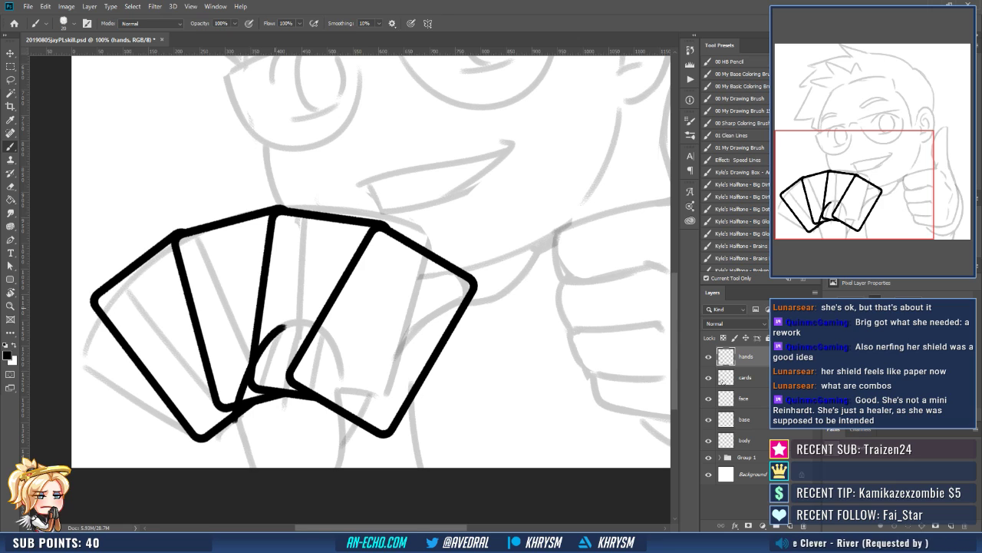
left_click_drag(236, 416, 253, 465)
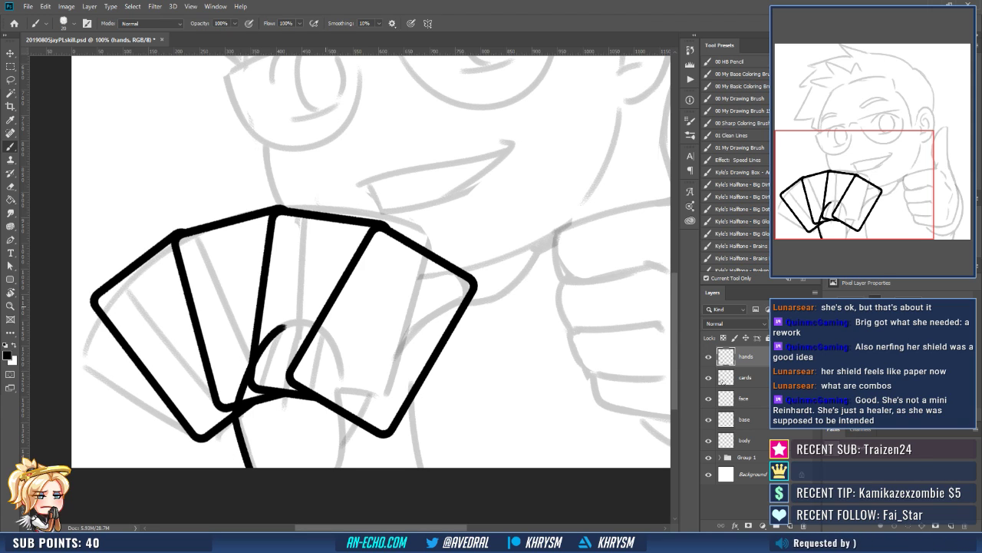
Ink the remaining fingertips, the dividing lines between the fingers, and the right edge of the card-holding hand down to the canvas bottom.
left_click_drag(311, 301, 262, 382)
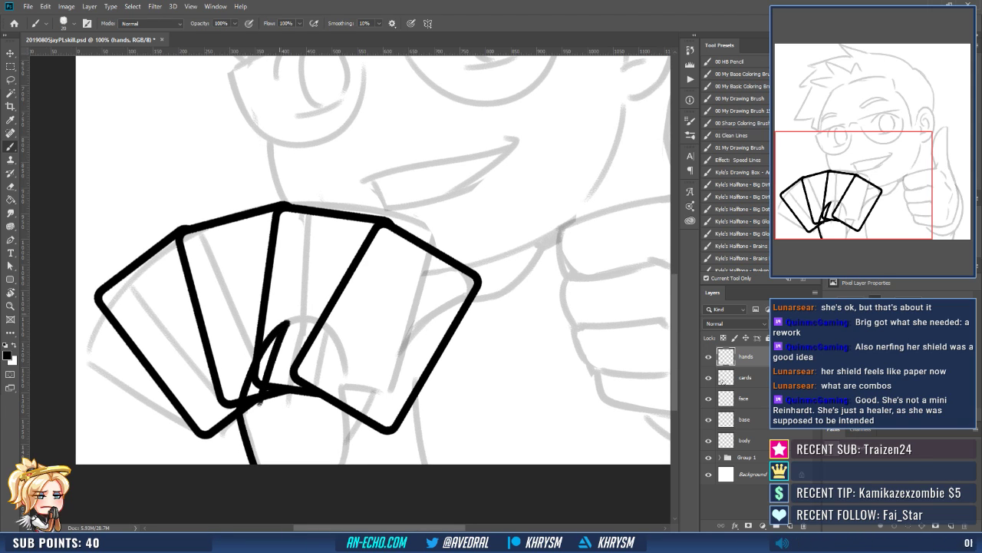
mouse_move(286, 324)
left_mouse_down()
mouse_move(309, 321)
mouse_move(289, 401)
left_mouse_up()
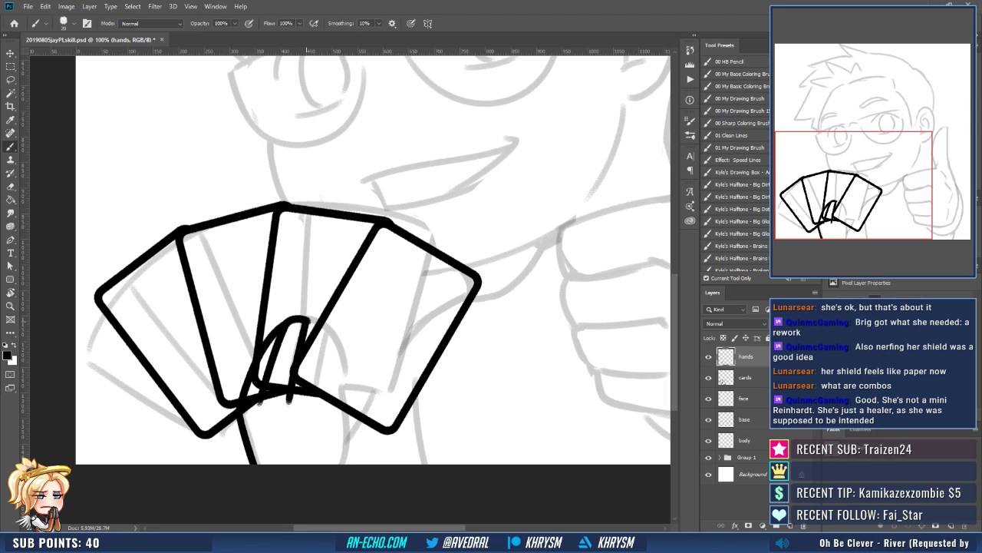
left_click_drag(310, 317, 325, 335)
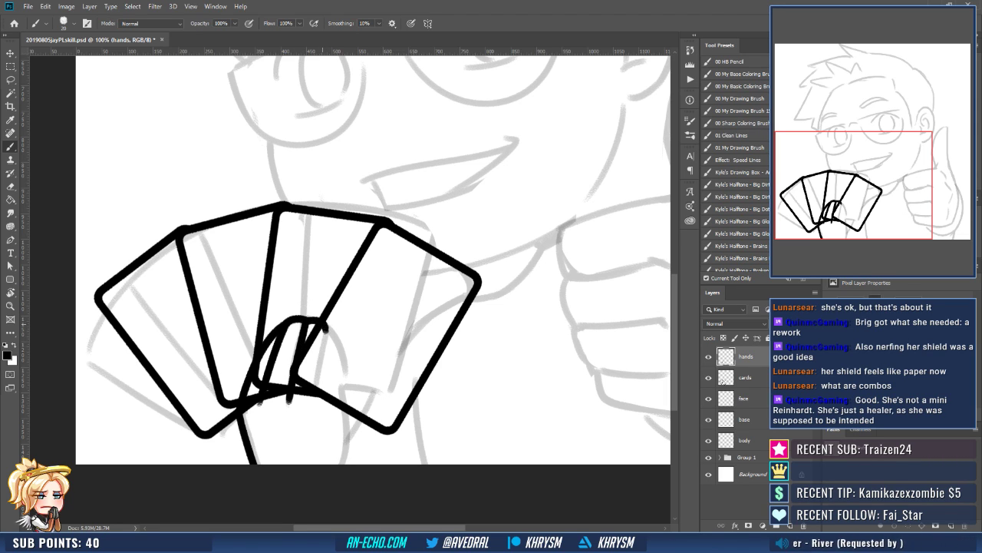
left_click_drag(326, 327, 317, 396)
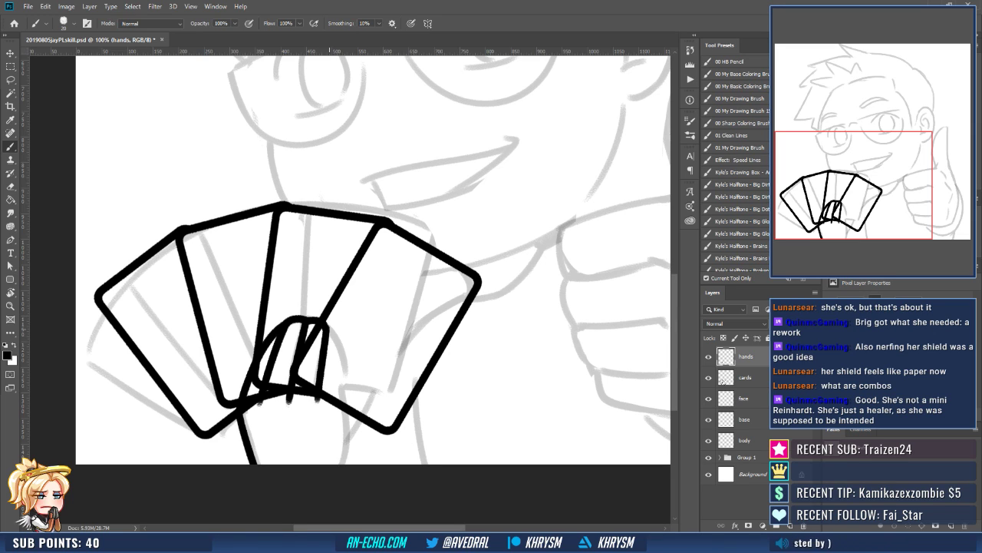
key("ctrl+z")
left_click_drag(328, 327, 316, 408)
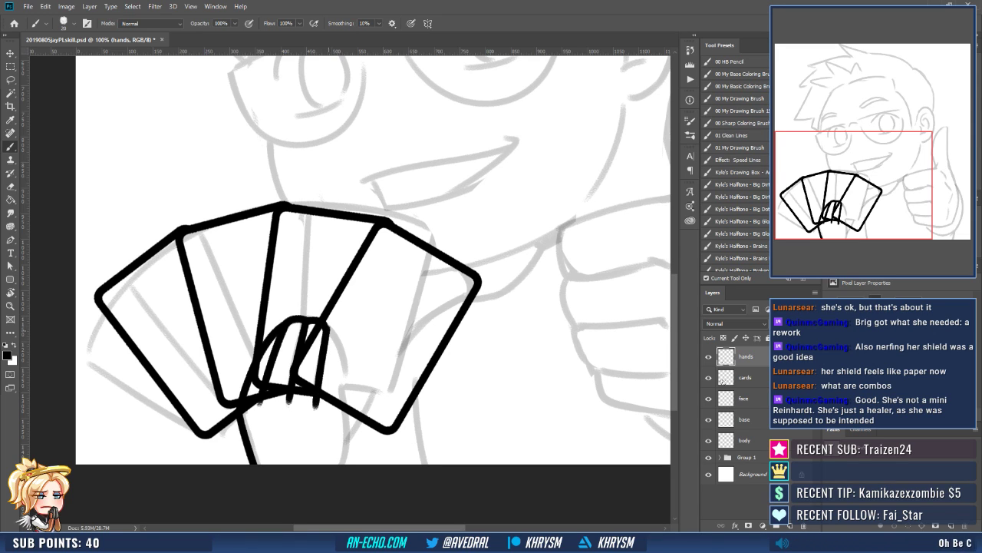
mouse_move(327, 325)
left_mouse_down()
mouse_move(340, 336)
mouse_move(350, 463)
left_mouse_up()
left_click_drag(390, 351, 400, 347)
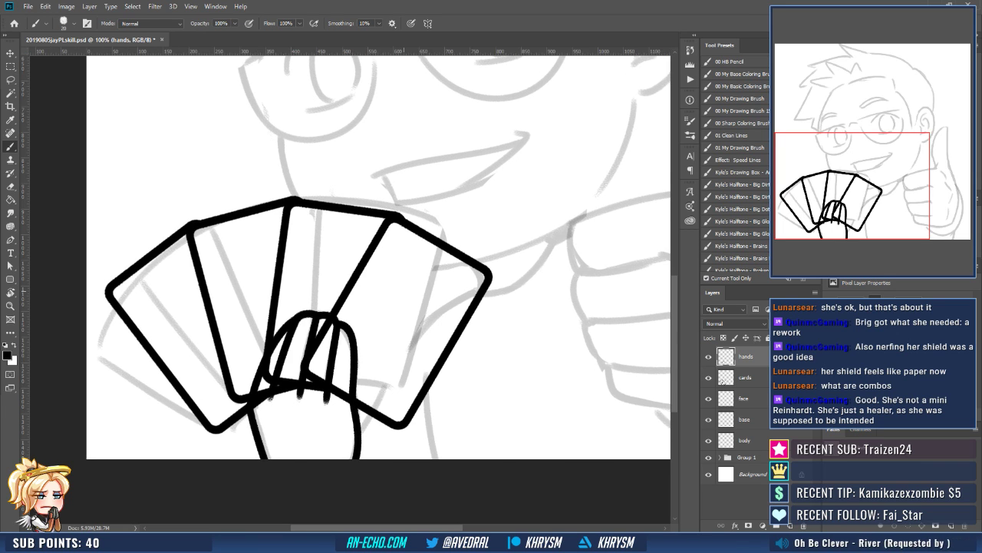
Erase the leftmost finger's outer contour on the card-holding hand and redraw it as a separate rounded fingertip.
mouse_move(379, 256)
left_mouse_down()
mouse_move(392, 247)
mouse_move(406, 254)
left_mouse_up()
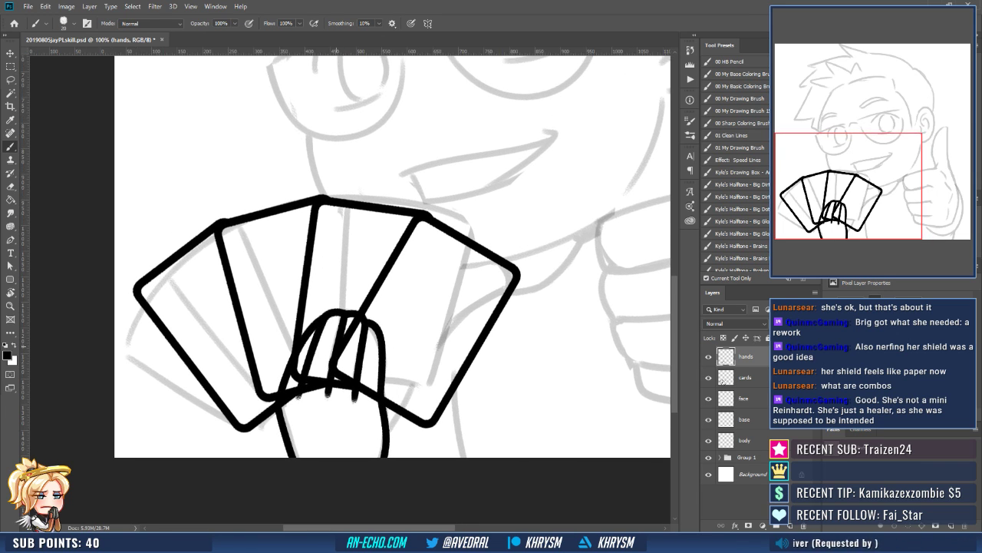
key("e")
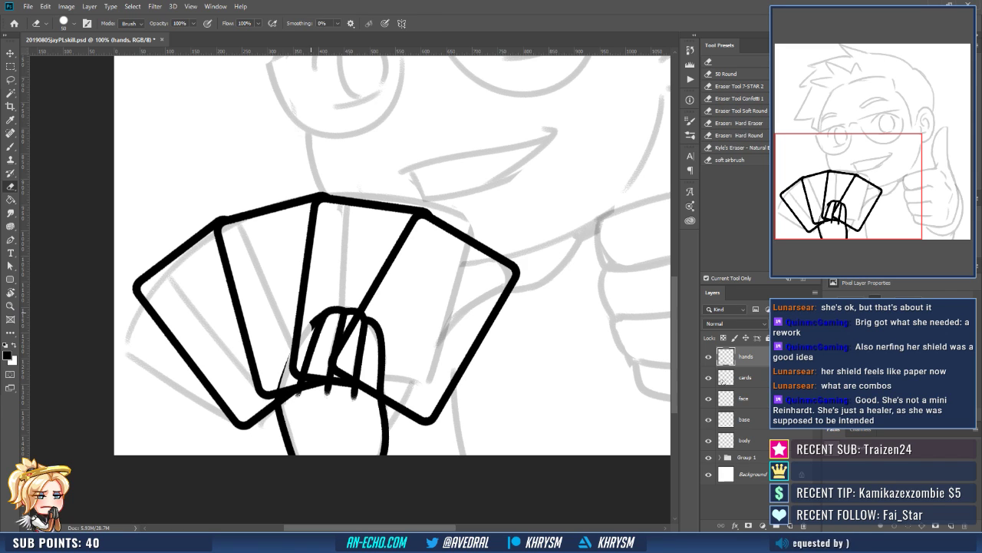
key("b")
left_click_drag(280, 387, 323, 313)
key("e")
key("b")
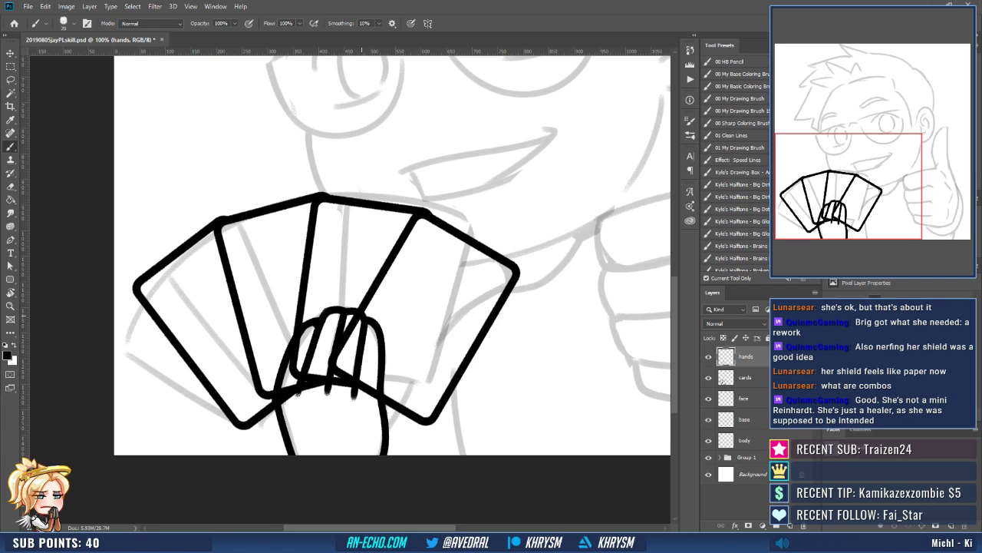
Move the fan of cards on the cards layer slightly to the right behind the inked hand.
left_click_drag(440, 236, 430, 191)
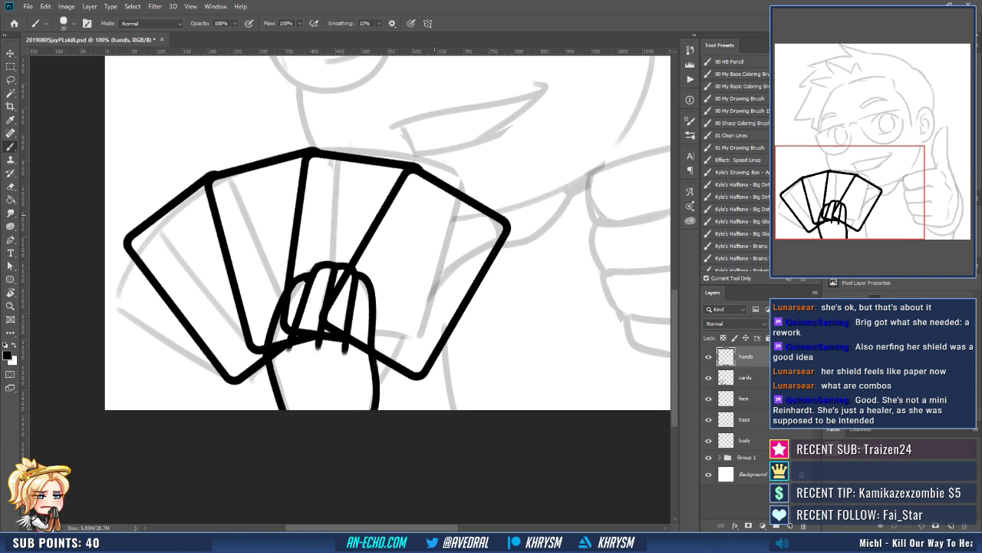
left_click_drag(607, 318, 419, 376)
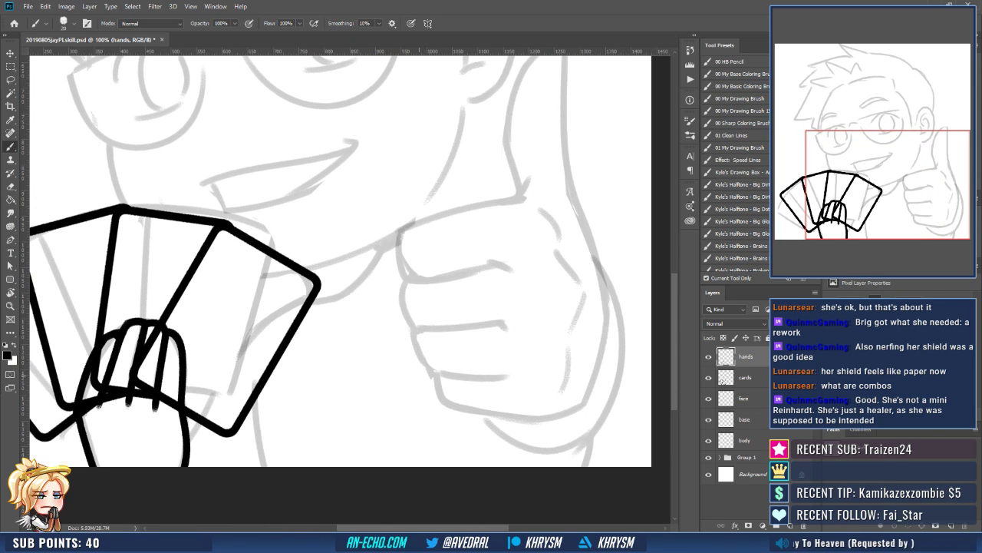
key("ctrl+minus")
left_click_drag(419, 375, 485, 380)
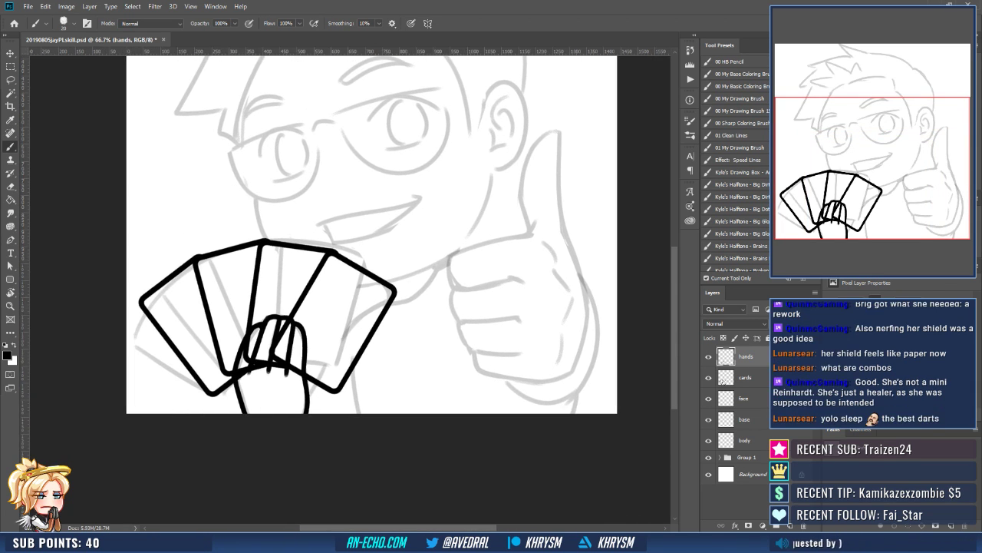
key("v")
left_click(267, 317, "ctrl")
left_click_drag(342, 388, 358, 361)
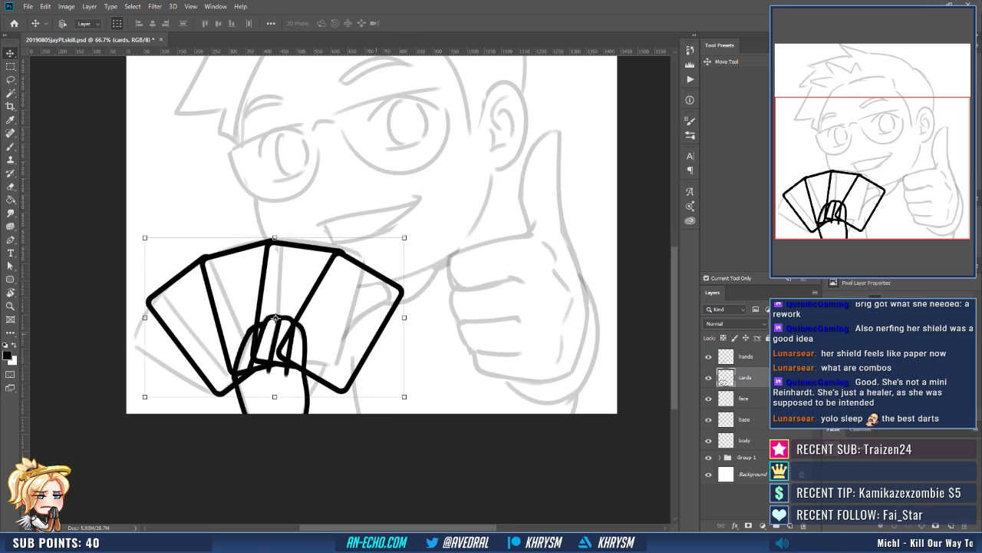
left_click_drag(471, 284, 443, 331)
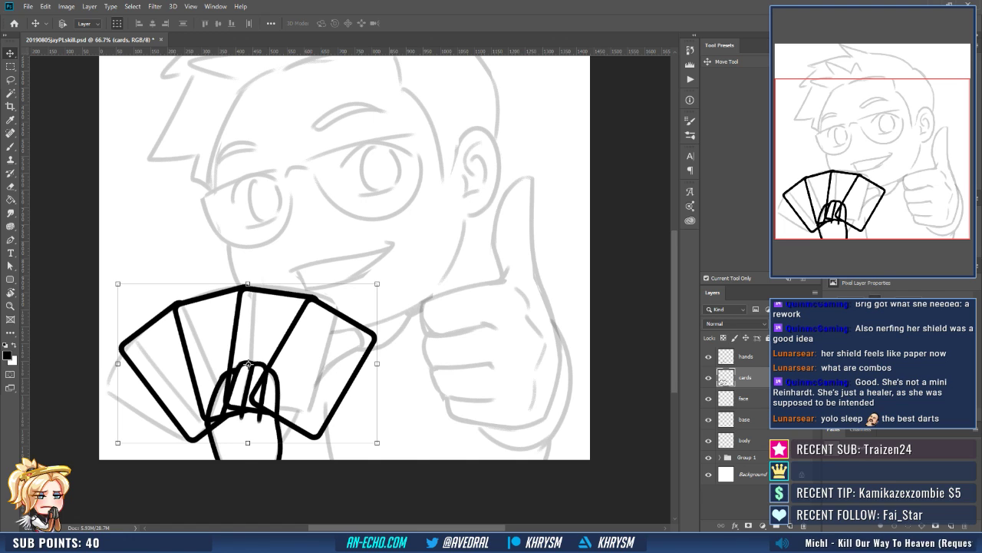
On the hands layer, ink the tip and inner edge of the raised thumb, trimming the line's lower end.
left_click(740, 357)
left_click_drag(492, 408, 529, 378)
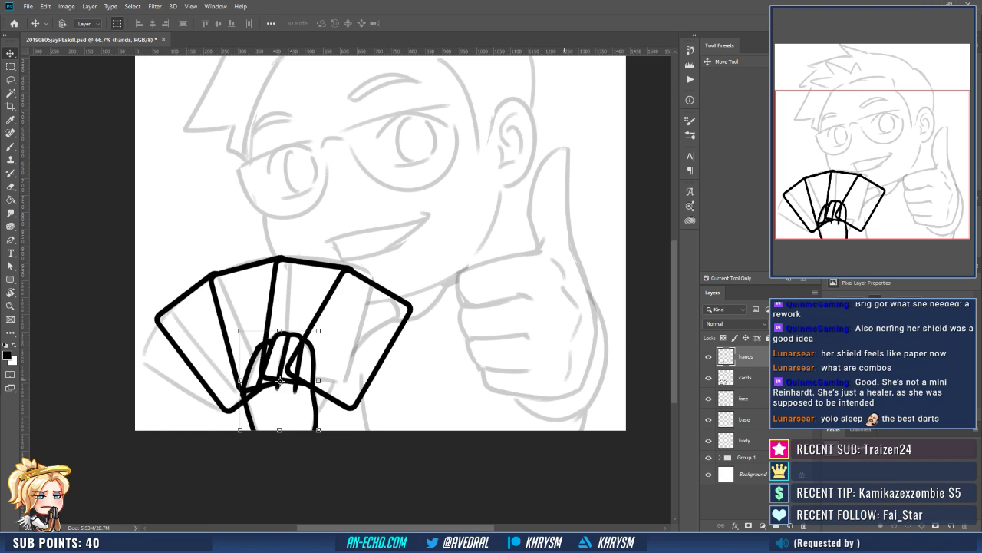
mouse_move(431, 381)
left_mouse_down()
mouse_move(435, 397)
mouse_move(413, 407)
mouse_move(430, 390)
left_mouse_up()
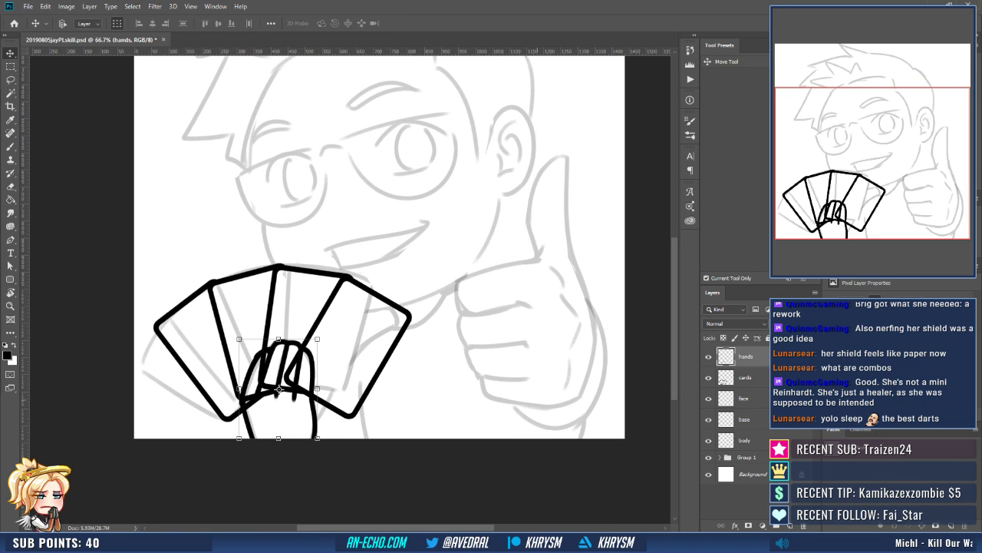
left_click_drag(278, 389, 202, 424)
key("b")
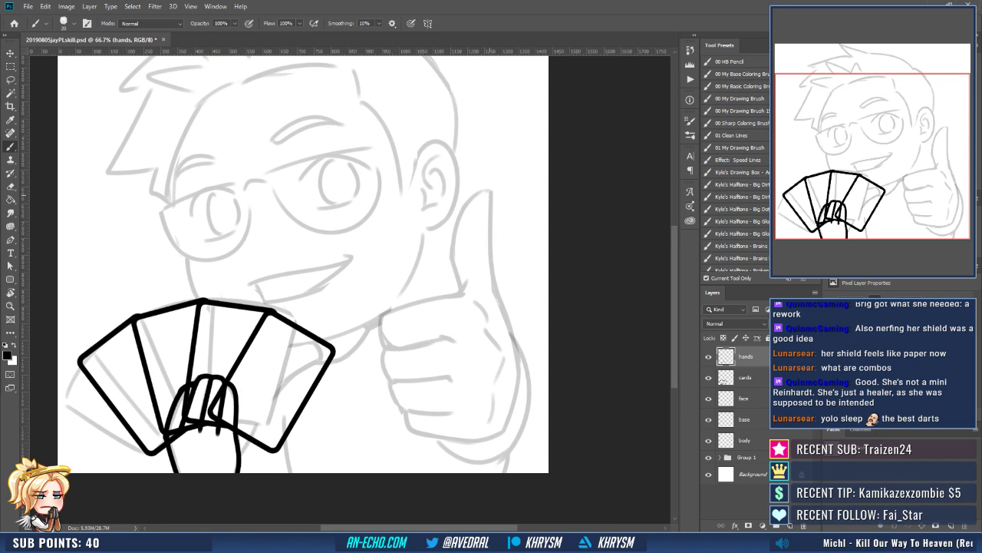
mouse_move(490, 193)
left_mouse_down()
mouse_move(463, 209)
mouse_move(458, 286)
left_mouse_up()
key("e")
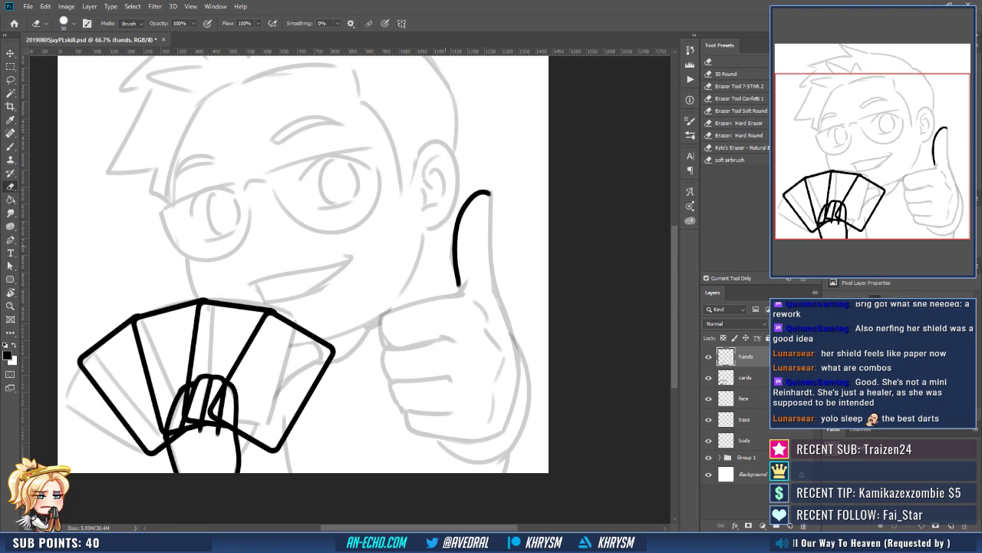
key("b")
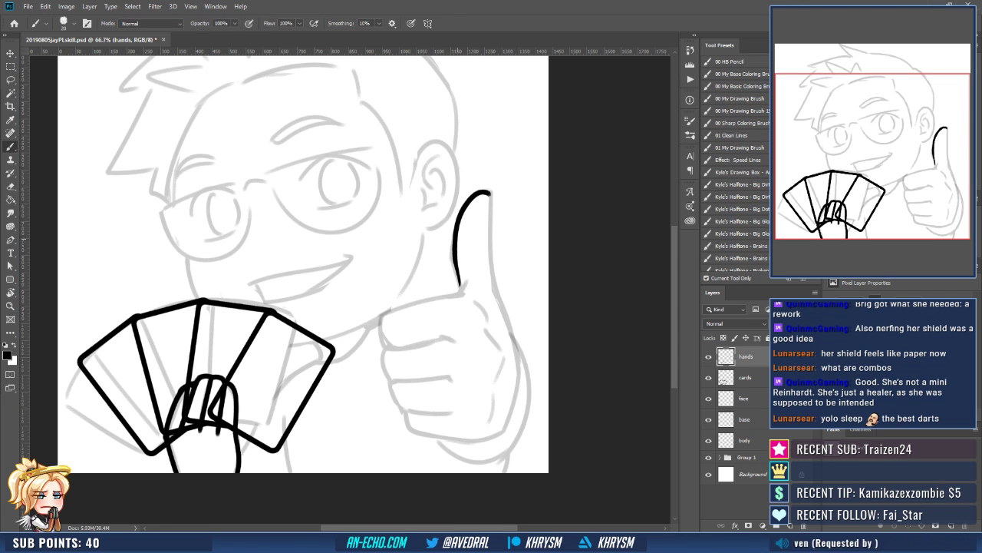
mouse_move(456, 239)
left_mouse_down()
mouse_move(460, 295)
mouse_move(475, 282)
mouse_move(473, 248)
left_mouse_up()
Rotate the canvas view to ink the thumb's base and the fist's upper edge, and reset the view rotation.
key("r")
key("b")
left_click_drag(400, 284, 461, 230)
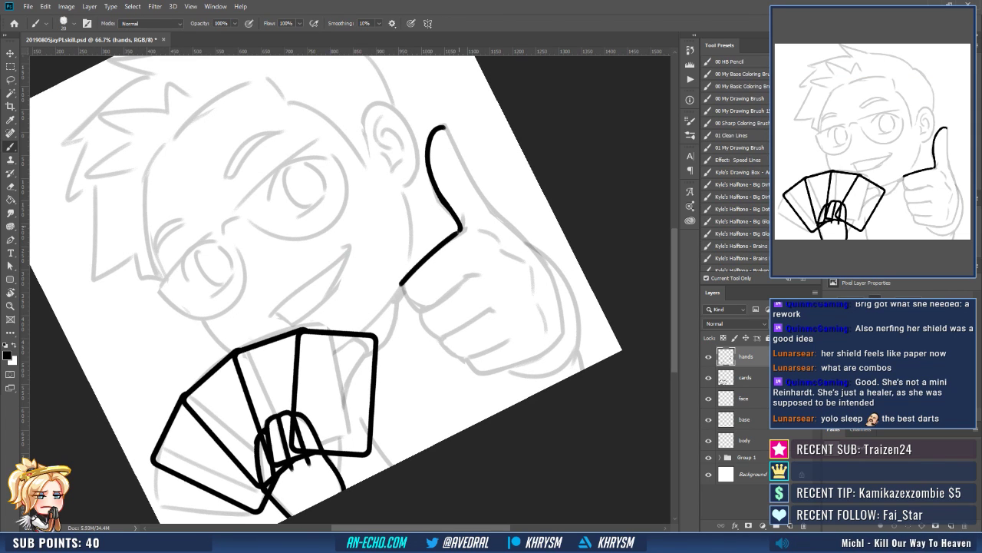
key("Escape")
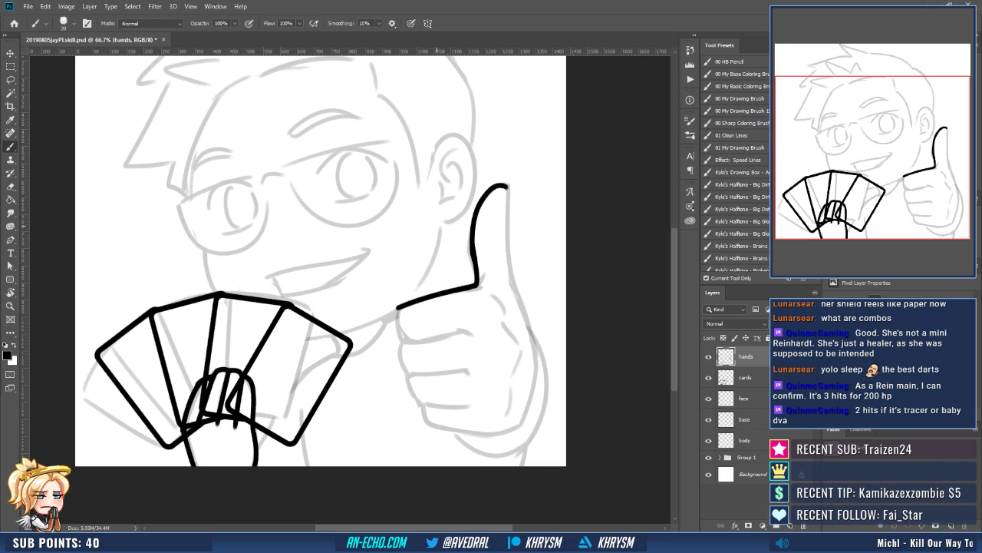
Ink the raised thumb's outer edge and continue the contour down the back of the fist, redrawing the lower curve.
left_click_drag(542, 315, 503, 333)
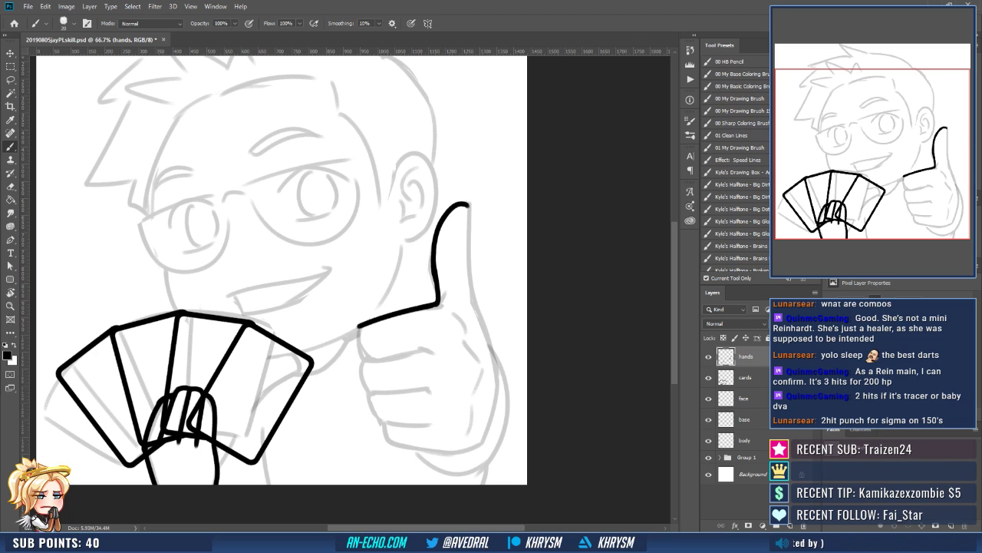
mouse_move(519, 313)
left_mouse_down()
mouse_move(520, 301)
mouse_move(500, 323)
left_mouse_up()
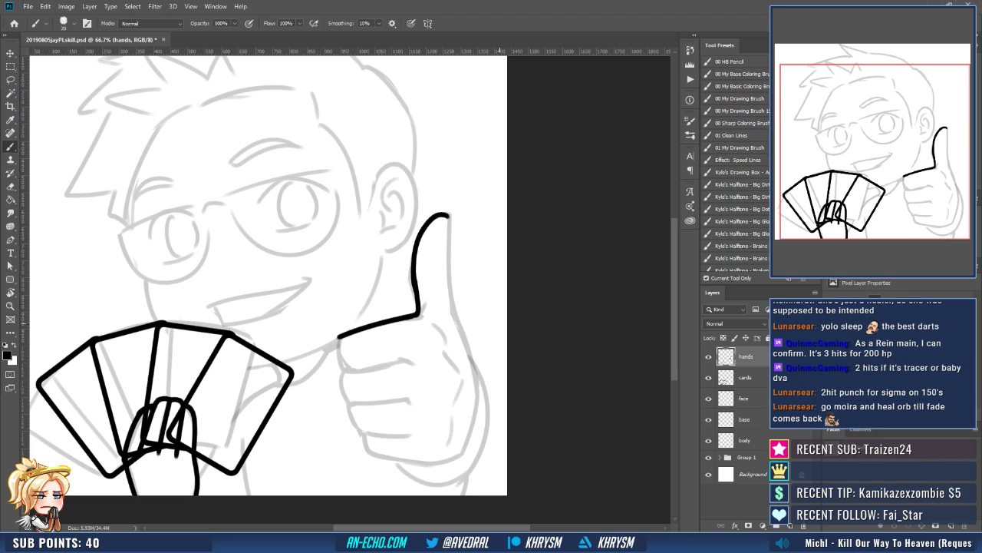
left_click_drag(490, 306, 482, 310)
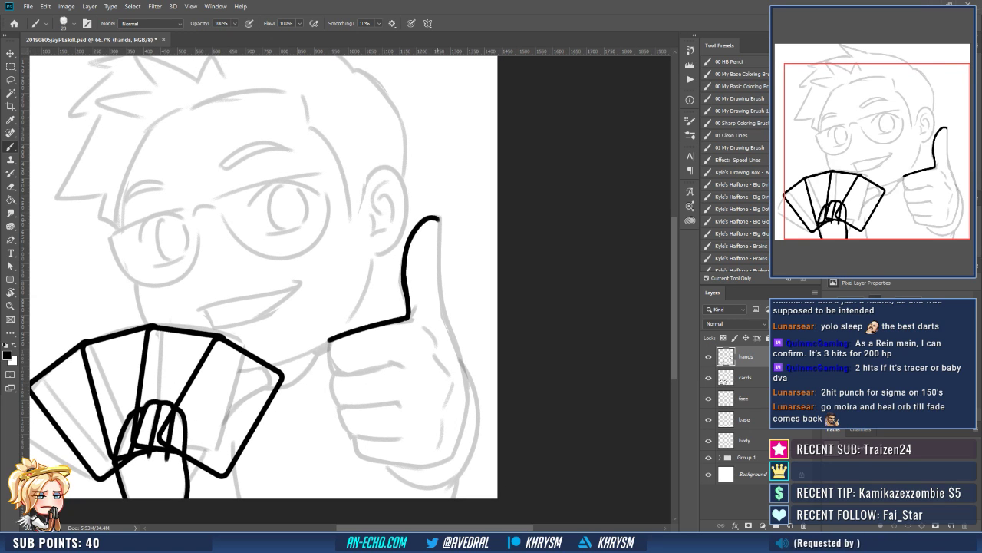
left_click_drag(439, 221, 441, 264)
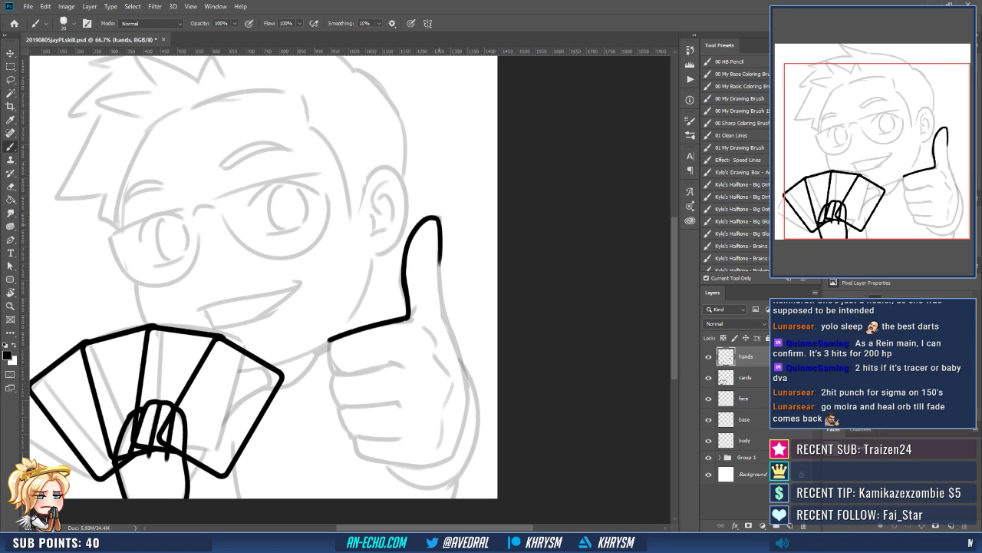
key("ctrl+z")
mouse_move(437, 219)
left_mouse_down()
mouse_move(444, 323)
mouse_move(453, 282)
mouse_move(460, 297)
mouse_move(439, 292)
mouse_move(457, 353)
left_mouse_up()
key("e")
left_click(451, 305)
key("b")
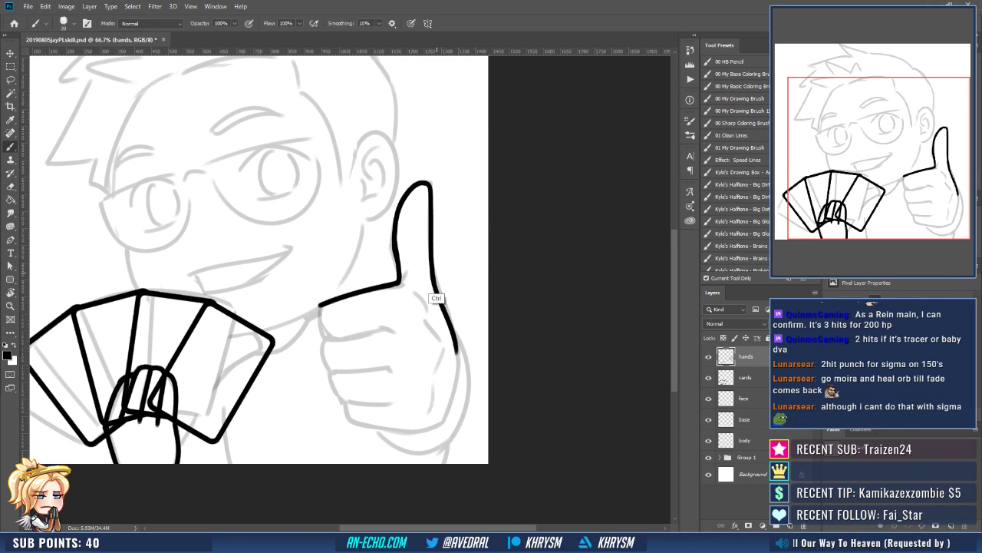
key("ctrl+z")
mouse_move(436, 273)
left_mouse_down()
mouse_move(456, 392)
mouse_move(478, 382)
left_mouse_up()
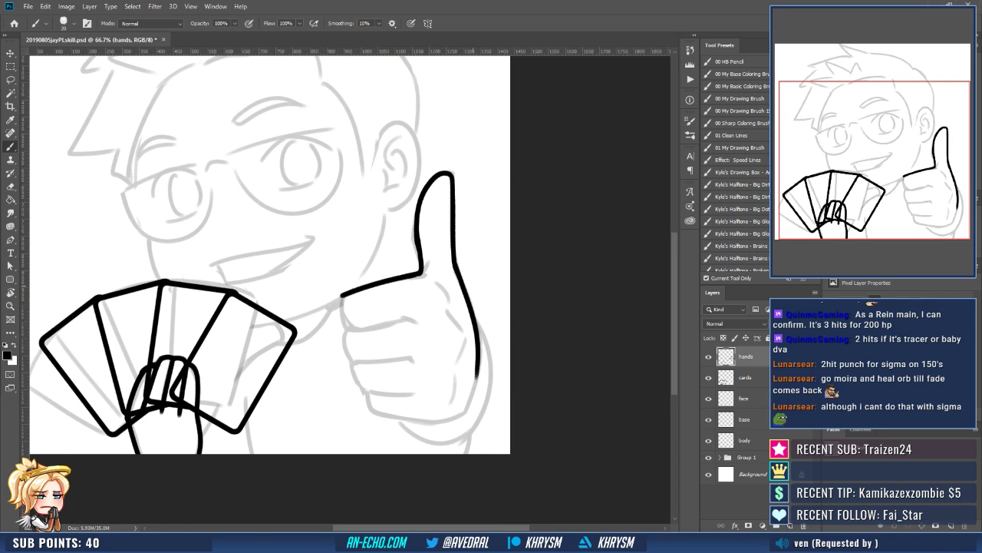
Ink the knuckle bumps down the front of the thumbs-up fist on the hands layer, redrawing the first one.
left_click_drag(340, 294, 347, 330)
key("ctrl+z")
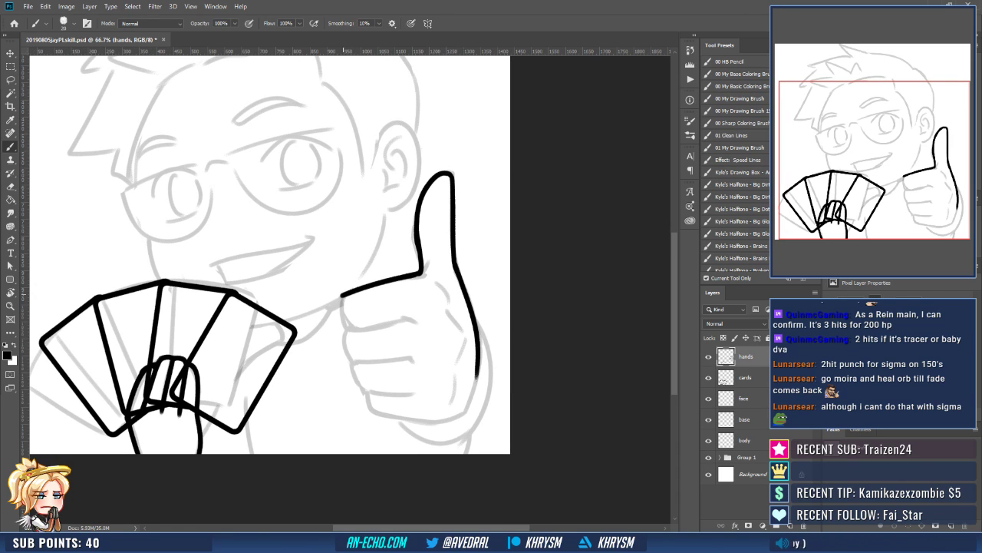
mouse_move(340, 293)
left_mouse_down()
mouse_move(347, 330)
mouse_move(352, 291)
mouse_move(348, 346)
mouse_move(336, 286)
left_mouse_up()
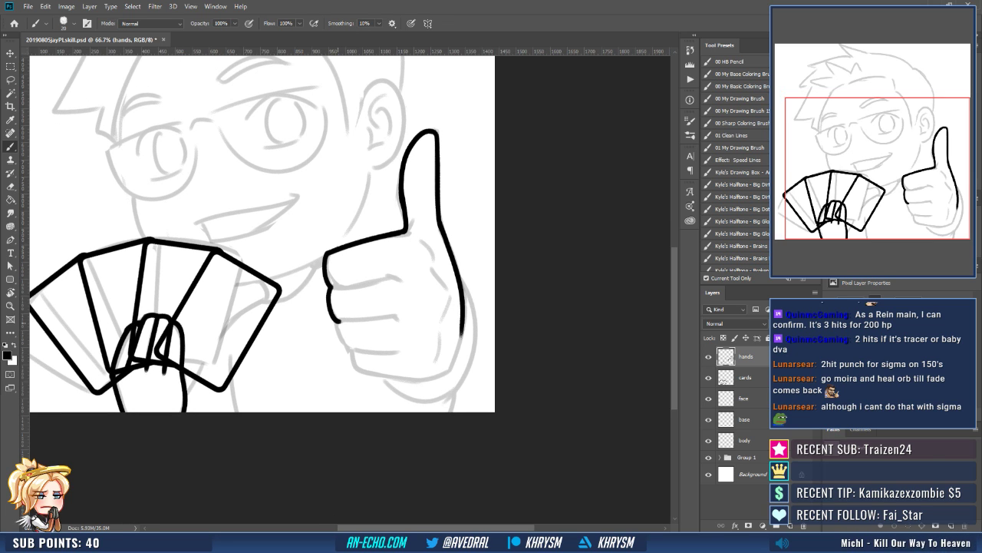
mouse_move(338, 322)
left_mouse_down()
mouse_move(355, 351)
mouse_move(436, 294)
mouse_move(405, 316)
left_mouse_up()
Ink the underside of the thumbs-up fist from the little finger towards the heel of the hand.
key("r")
key("b")
mouse_move(373, 344)
left_mouse_down()
mouse_move(403, 346)
mouse_move(420, 325)
mouse_move(395, 350)
mouse_move(436, 298)
mouse_move(458, 310)
mouse_move(422, 360)
mouse_move(282, 331)
mouse_move(305, 330)
left_mouse_up()
key("ctrl+z")
key("Escape")
key("r")
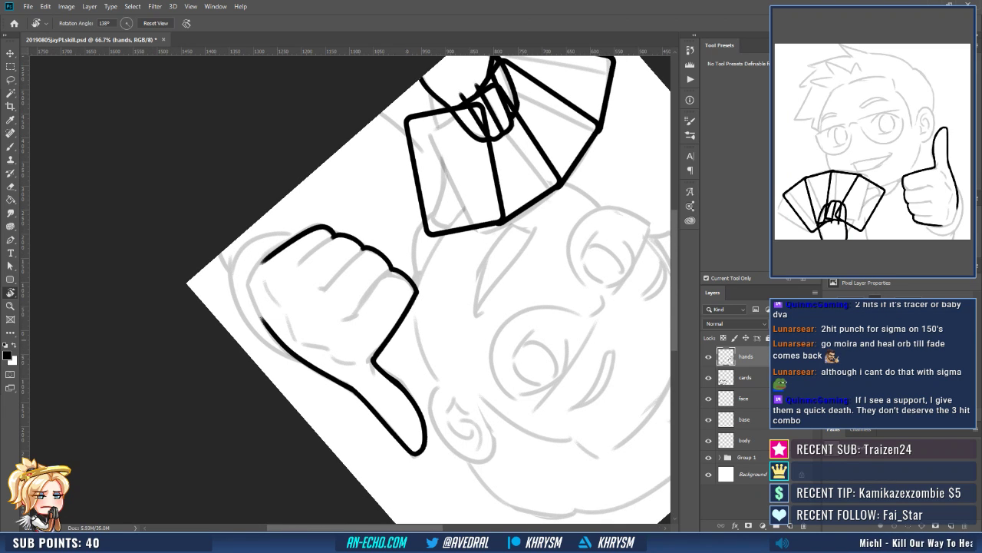
Close the fist's outline with a curve around the heel of the hand, and reset the view rotation.
mouse_move(416, 340)
left_mouse_down()
mouse_move(398, 343)
mouse_move(381, 365)
left_mouse_up()
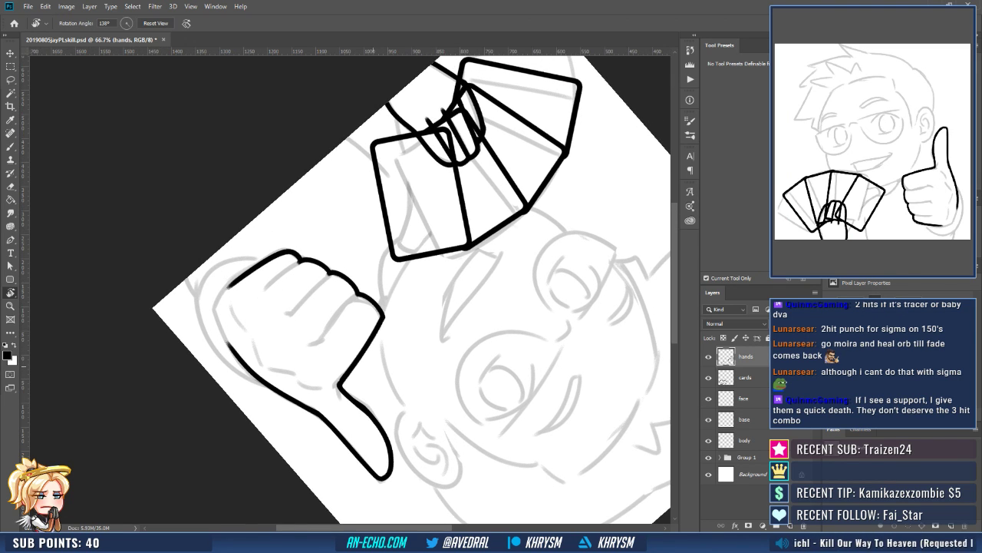
key("b")
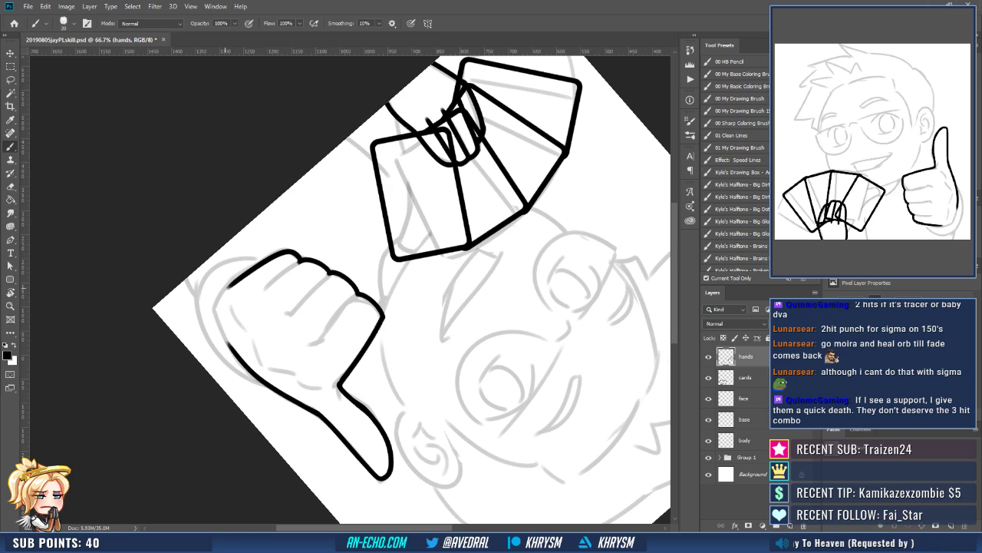
mouse_move(234, 282)
left_mouse_down()
mouse_move(215, 310)
mouse_move(230, 349)
left_mouse_up()
key("ctrl+z")
left_click_drag(216, 305, 249, 372)
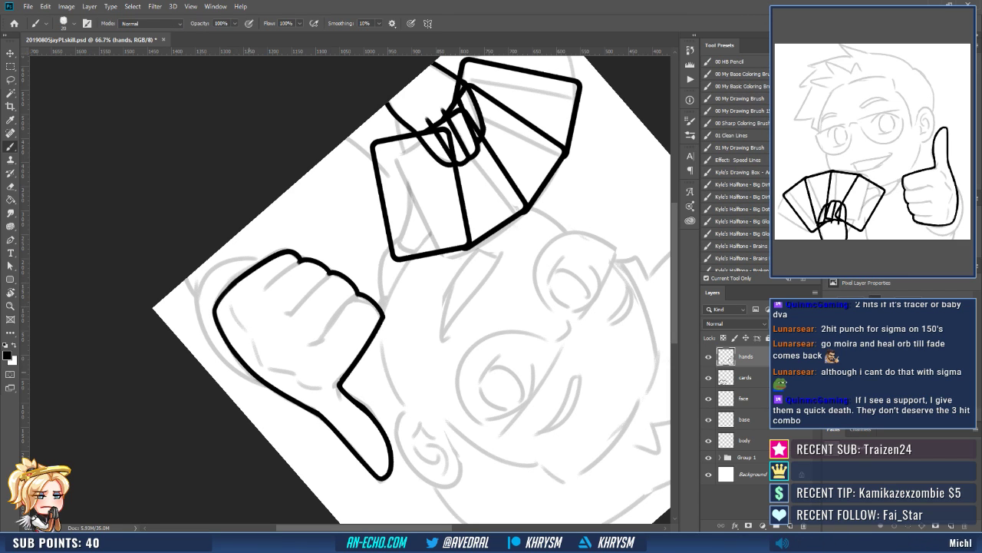
key("Escape")
left_click_drag(399, 230, 362, 284)
key("r")
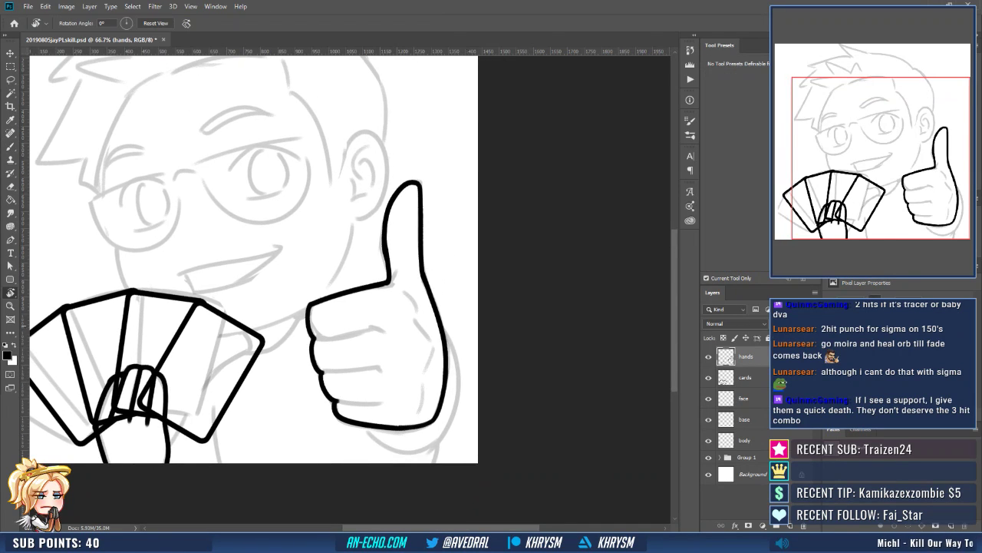
Rotate the canvas view and ink the line separating the fist's ring finger and little finger, redrawing it once.
left_click_drag(384, 130, 500, 357)
left_click_drag(293, 367, 332, 407)
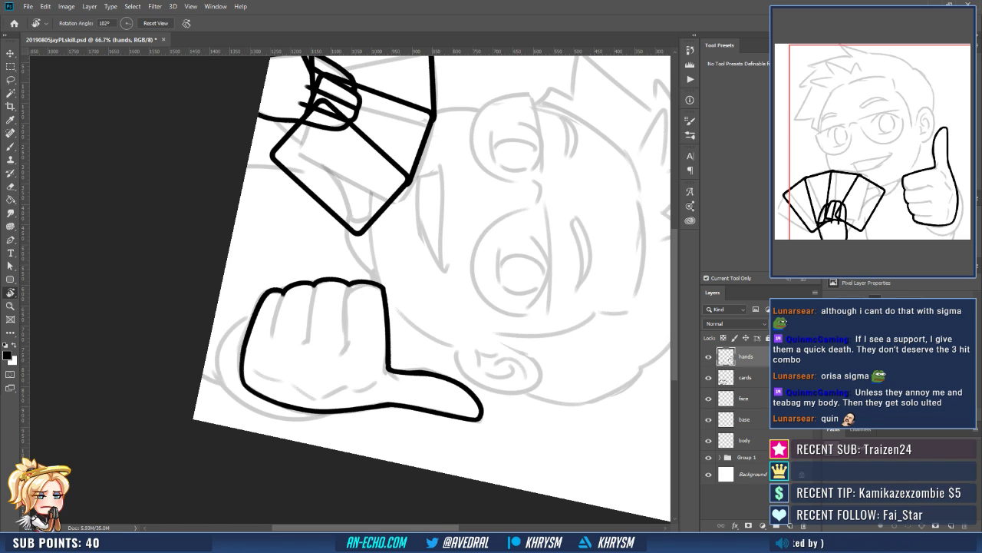
left_click_drag(429, 314, 430, 338)
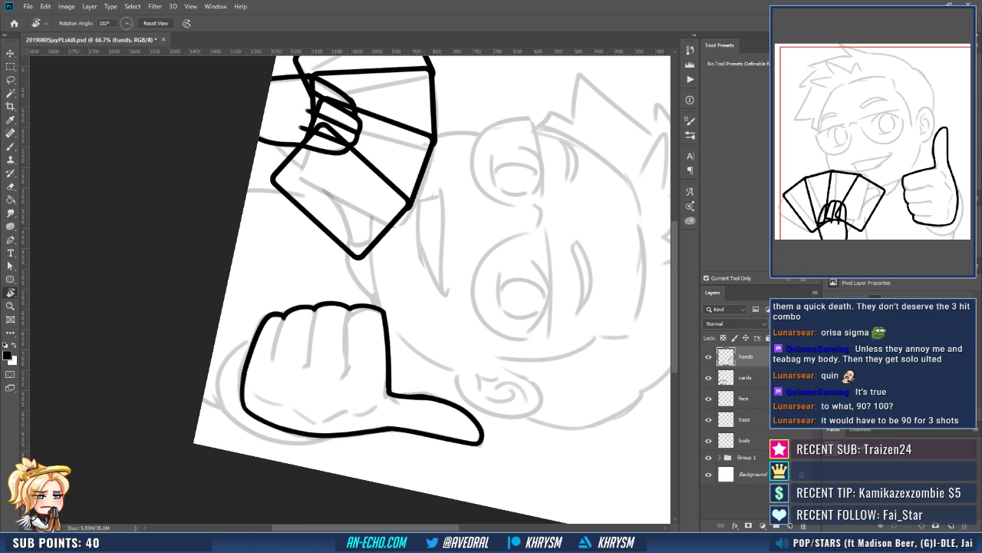
mouse_move(289, 307)
left_mouse_down()
mouse_move(301, 322)
mouse_move(282, 385)
left_mouse_up()
key("b")
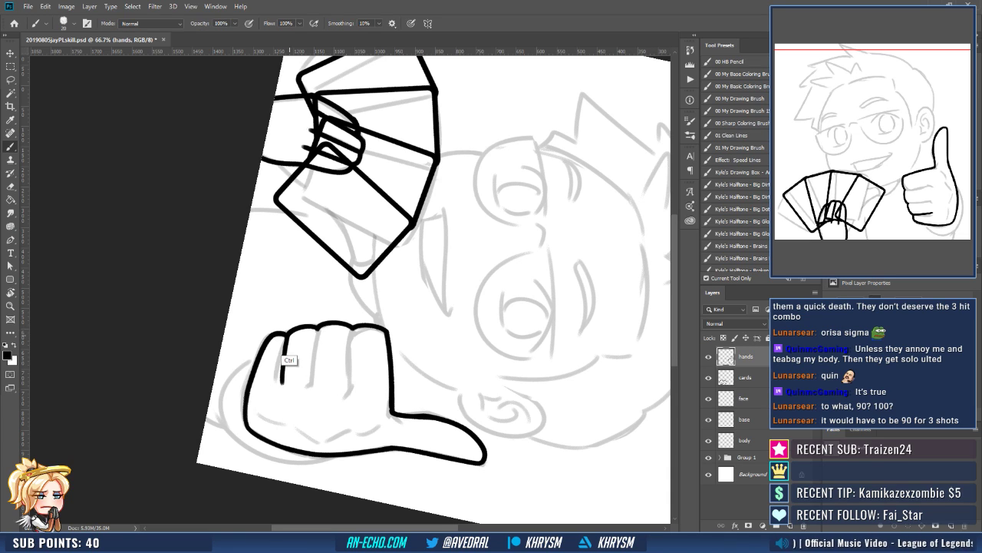
key("ctrl+z")
left_click_drag(289, 337, 282, 385)
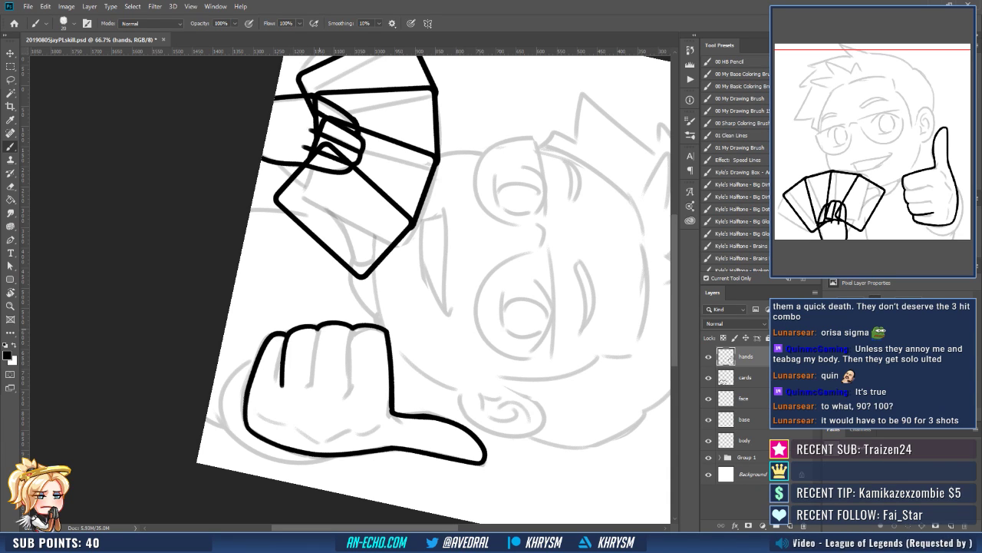
Ink the line between the fist's middle and ring fingers, and rework the end of the ring and little finger separation.
mouse_move(316, 328)
left_mouse_down()
mouse_move(312, 385)
mouse_move(321, 336)
left_mouse_up()
key("e")
left_click(302, 374)
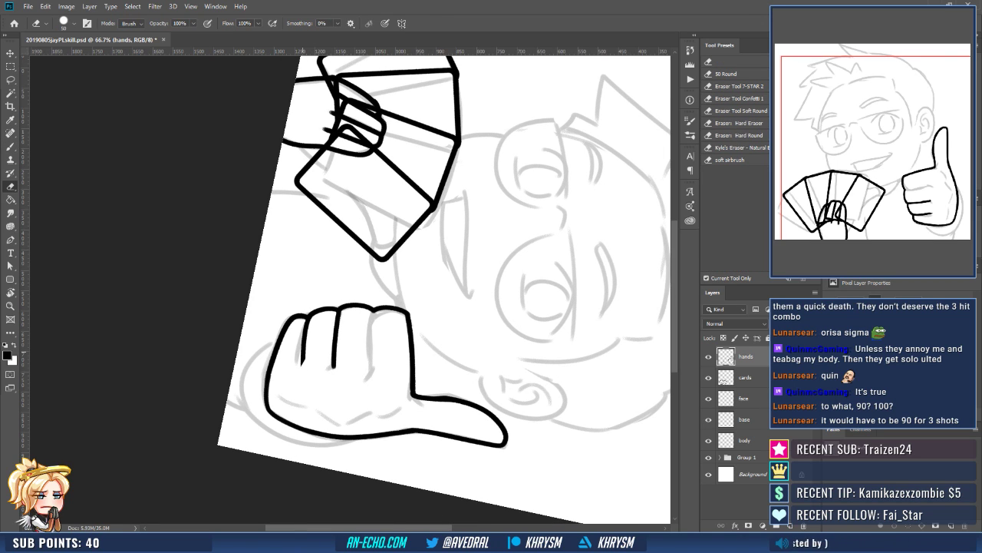
key("b")
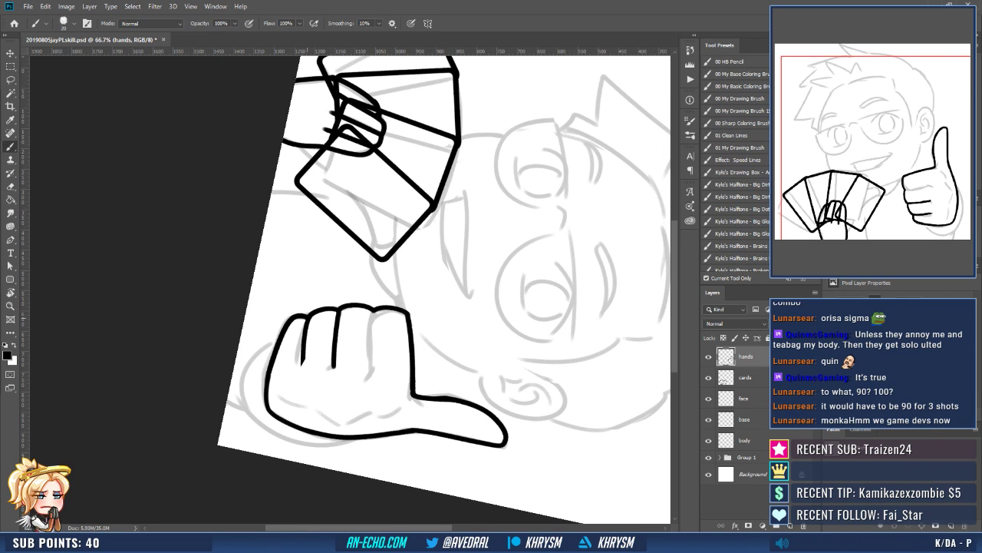
left_click_drag(307, 317, 300, 373)
key("ctrl+z")
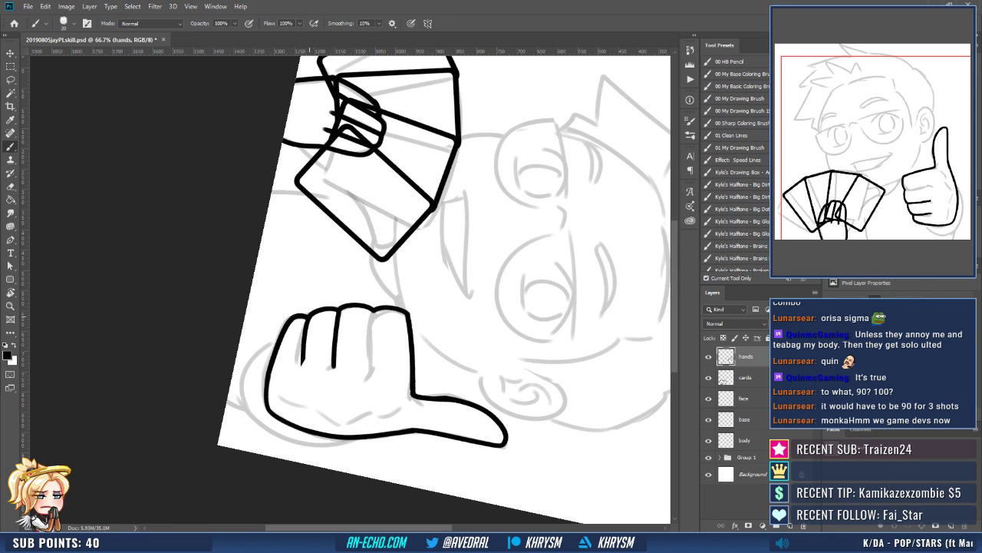
left_click_drag(307, 319, 301, 373)
key("e")
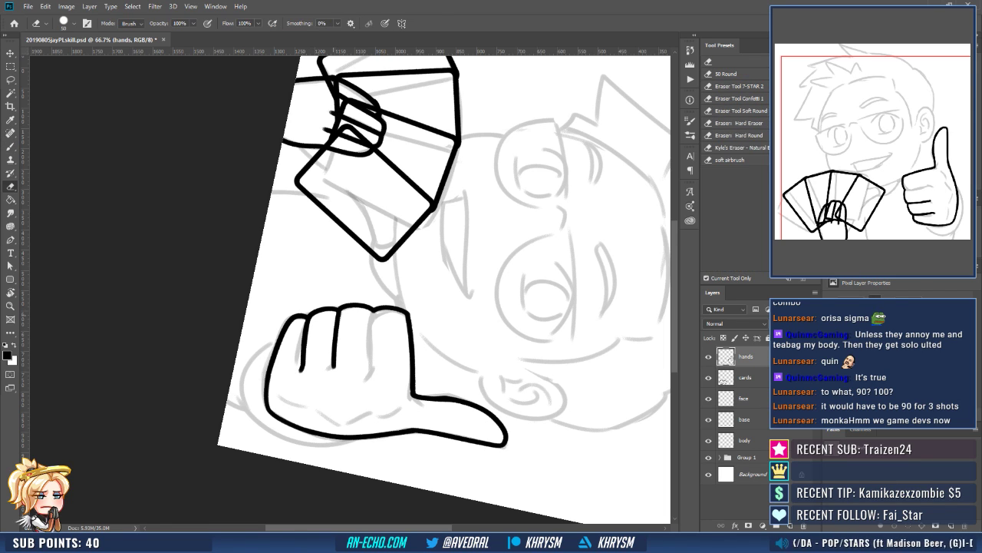
Erase and redraw the line between the fist's middle and ring fingers.
left_click_drag(337, 314, 334, 368)
key("b")
mouse_move(336, 321)
left_mouse_down()
mouse_move(334, 368)
mouse_move(334, 331)
mouse_move(326, 329)
mouse_move(326, 370)
left_mouse_up()
key("ctrl+z")
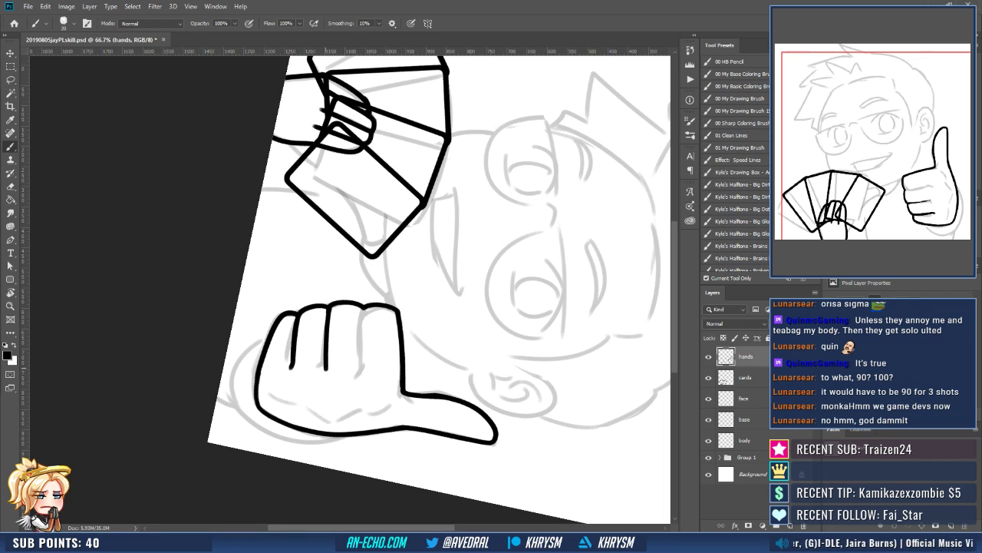
Ink the line between the fist's index and middle fingers, redraw it with a hooked inner end, and reset the view rotation.
left_click_drag(364, 309, 357, 376)
key("Escape")
mouse_move(485, 327)
left_mouse_down()
mouse_move(432, 383)
mouse_move(436, 398)
left_mouse_up()
key("r")
mouse_move(368, 390)
left_mouse_down()
mouse_move(448, 319)
mouse_move(434, 317)
left_mouse_up()
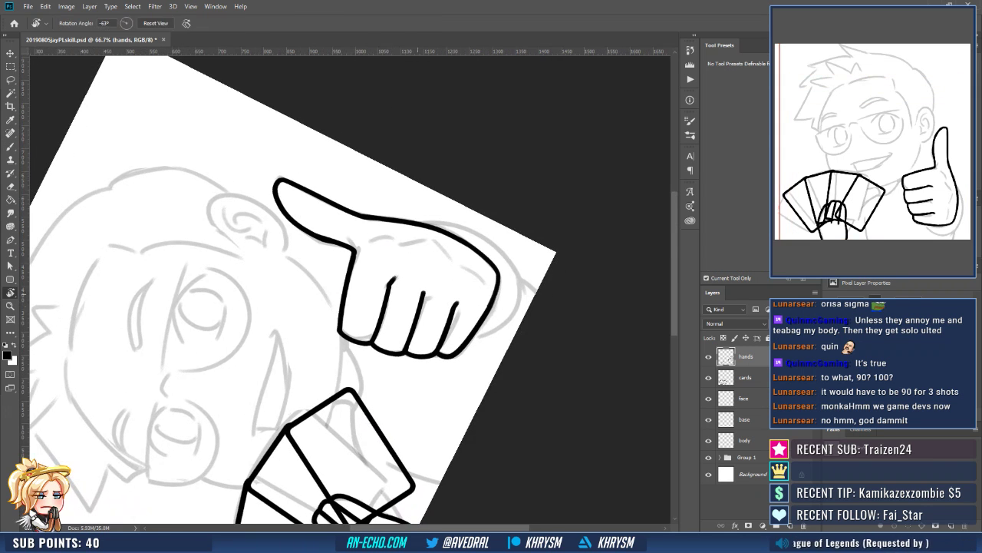
key("e")
mouse_move(401, 278)
left_mouse_down()
mouse_move(388, 334)
mouse_move(379, 337)
left_mouse_up()
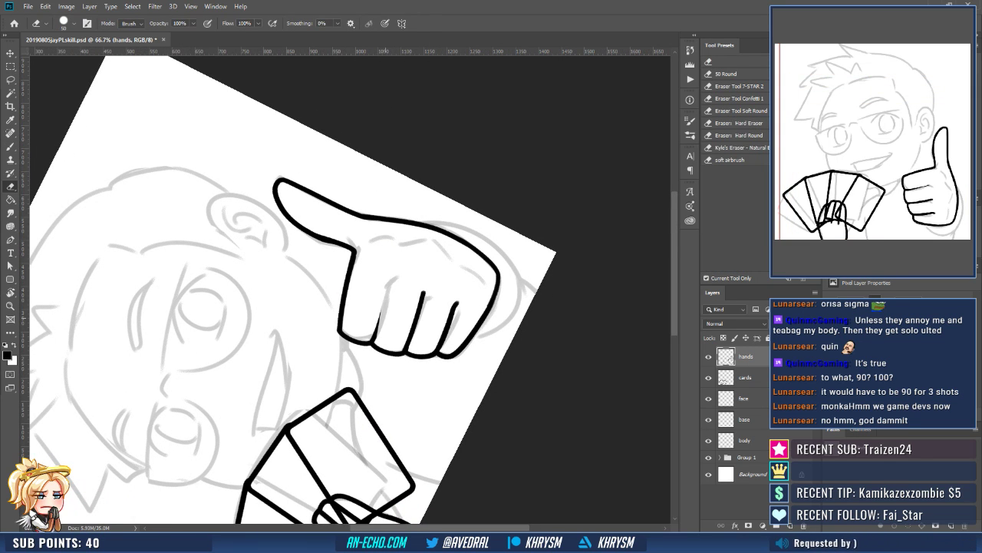
key("b")
mouse_move(385, 292)
left_mouse_down()
mouse_move(375, 339)
mouse_move(392, 280)
left_mouse_up()
left_click_drag(426, 247, 397, 249)
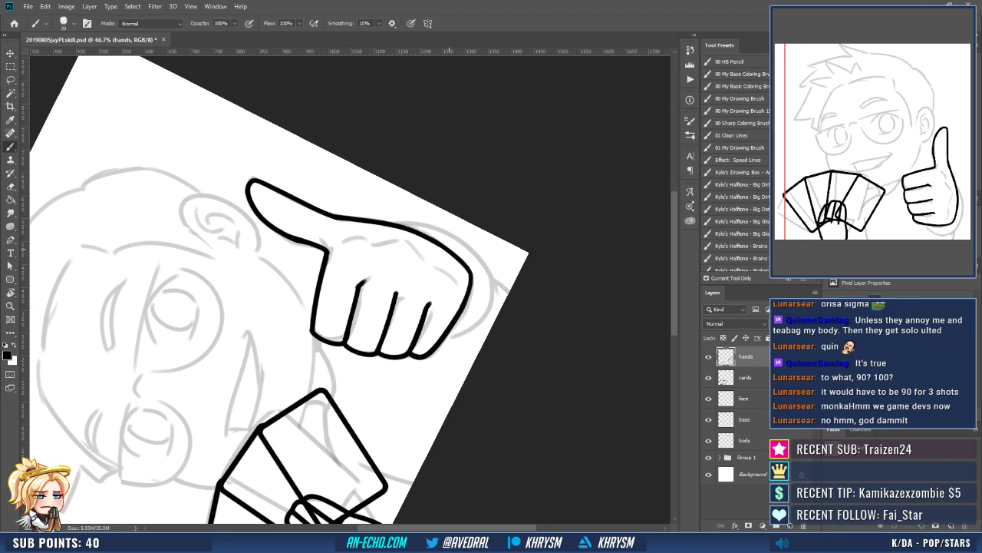
key("Escape")
left_click_drag(433, 337, 476, 384)
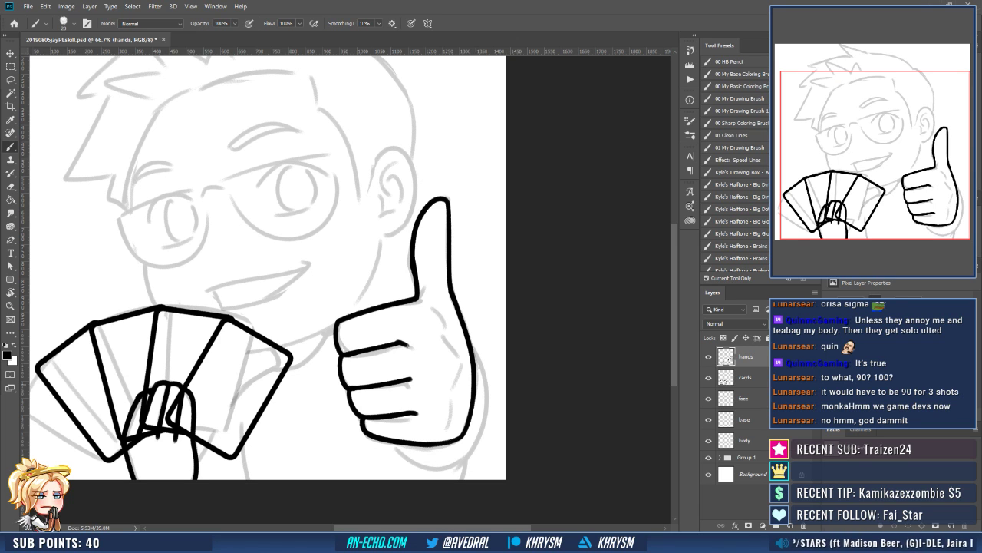
On the body layer, ink the two short torso lines beneath the card fan, beside the card-holding wrist.
left_click_drag(476, 346, 502, 334)
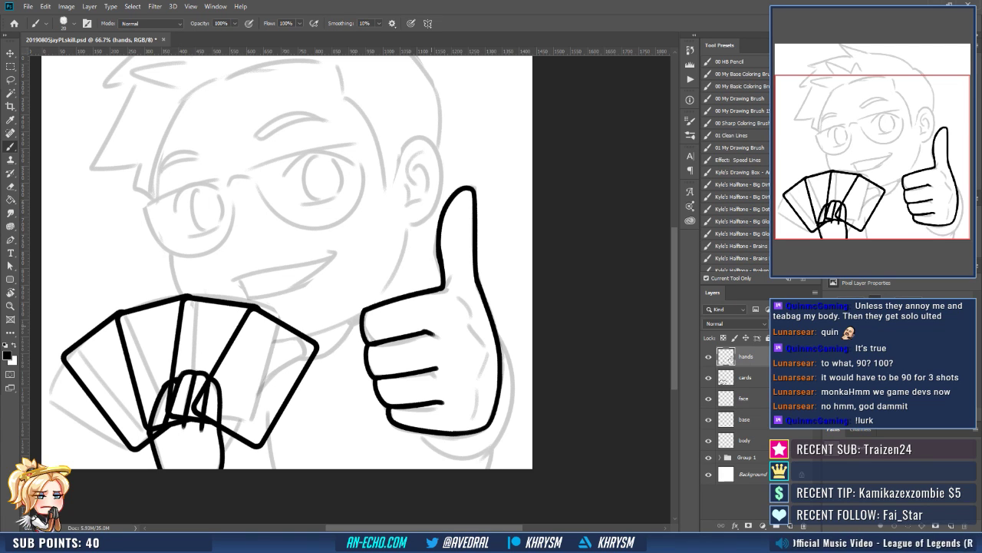
left_click_drag(389, 339, 410, 353)
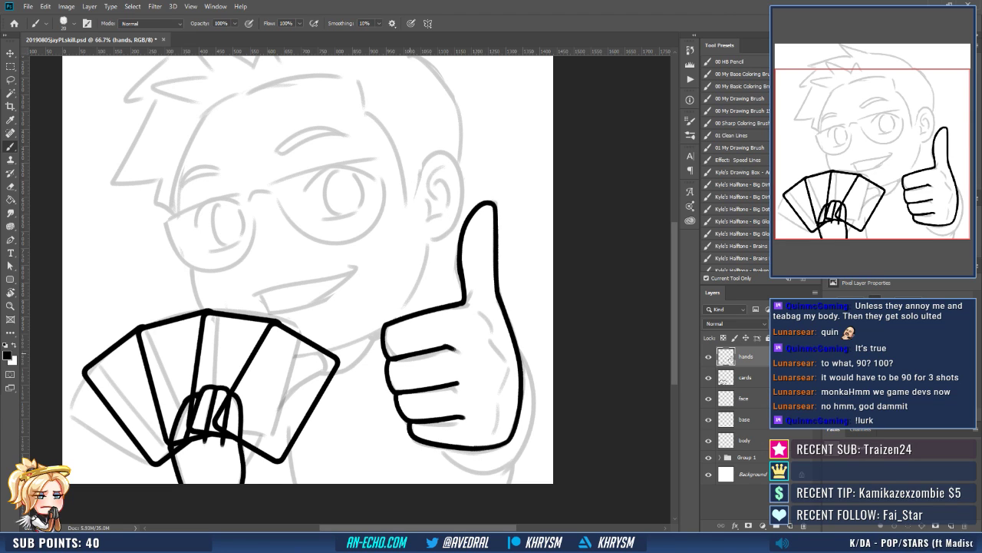
left_click(745, 440)
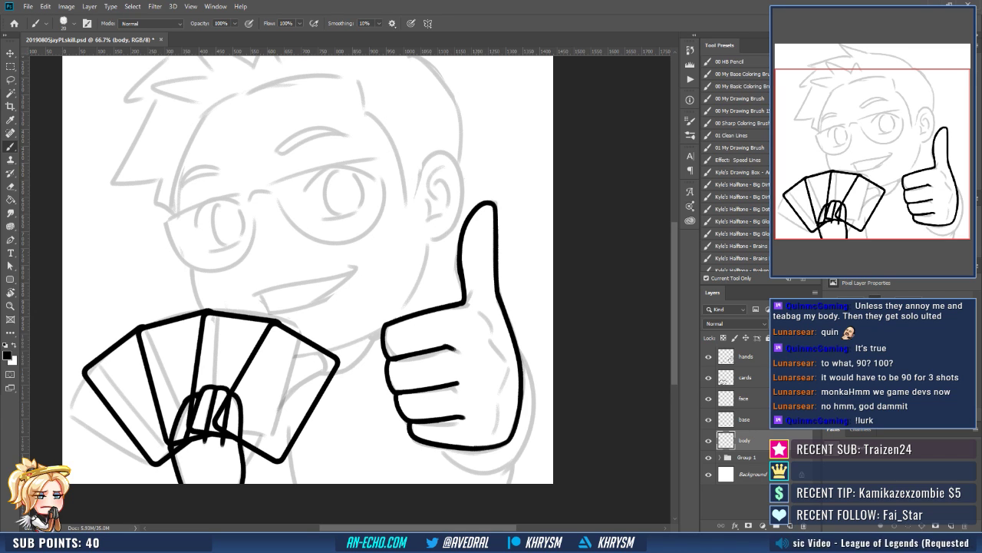
mouse_move(371, 390)
left_mouse_down()
mouse_move(345, 389)
mouse_move(368, 378)
left_mouse_up()
left_click_drag(286, 437, 293, 472)
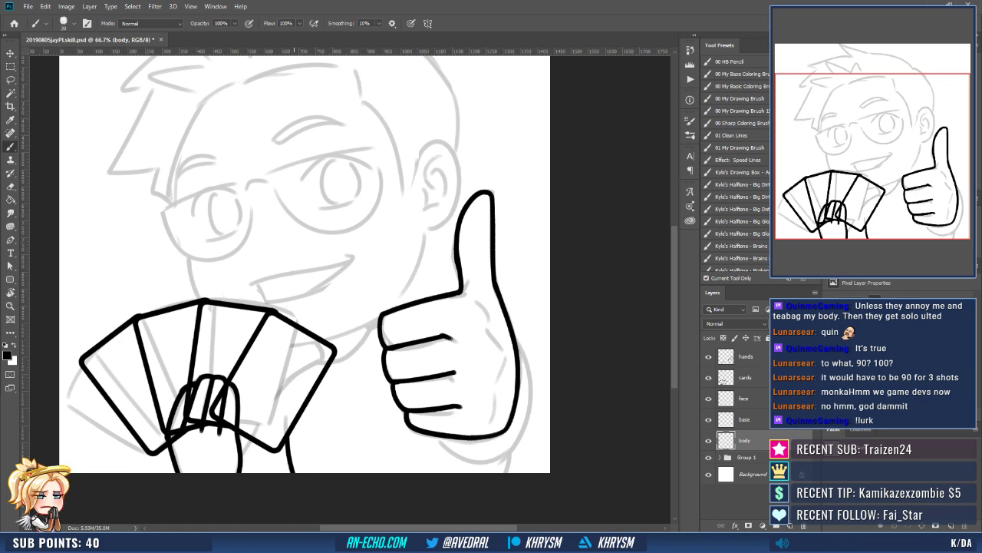
key("ctrl+z")
left_click_drag(285, 437, 291, 471)
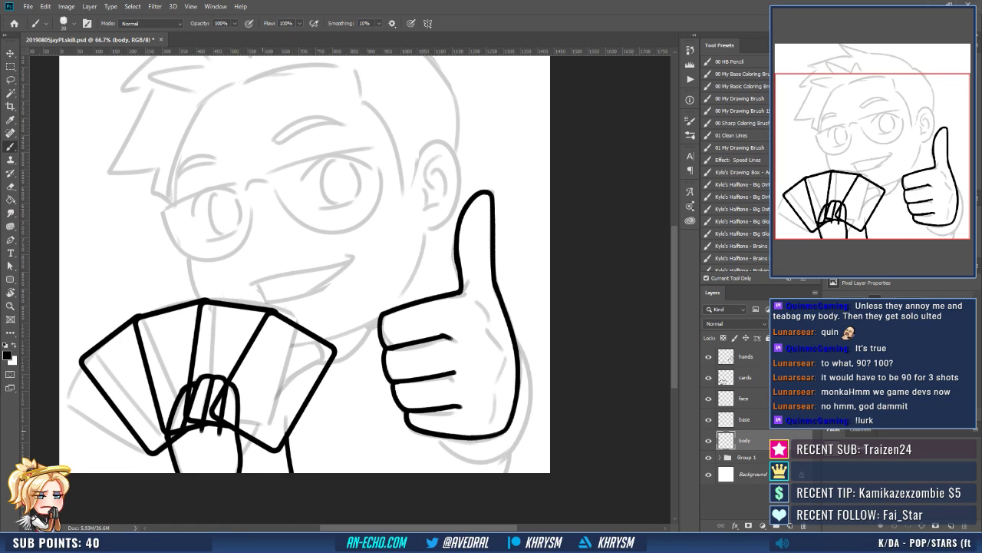
left_click_drag(251, 440, 243, 461)
mouse_move(396, 304)
left_mouse_down()
mouse_move(376, 303)
mouse_move(365, 337)
left_mouse_up()
key("e")
key("b")
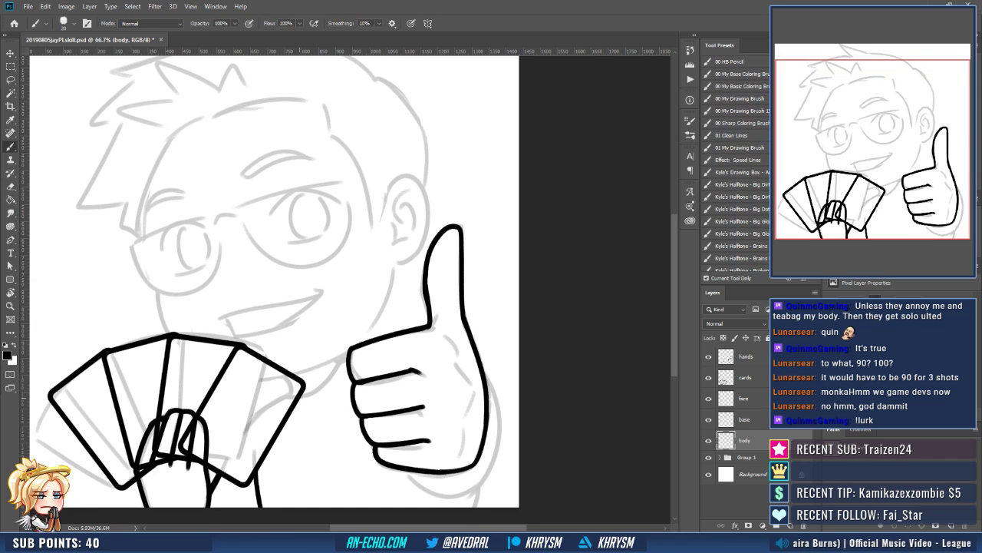
Ink the shoulder line from the edge of the card fan up to the thumbs-up fist on the body layer.
left_click_drag(301, 396, 341, 358)
key("ctrl+z")
mouse_move(301, 397)
left_mouse_down()
mouse_move(343, 358)
mouse_move(385, 348)
mouse_move(371, 357)
left_mouse_up()
key("e")
left_click(365, 361)
key("b")
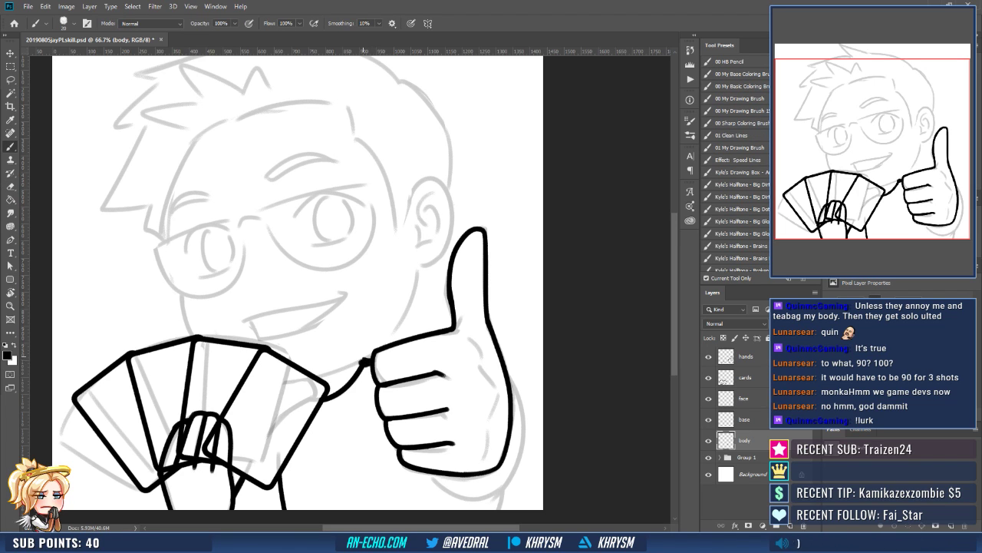
key("e")
key("b")
scroll(307, 307, "down", 1)
key("e")
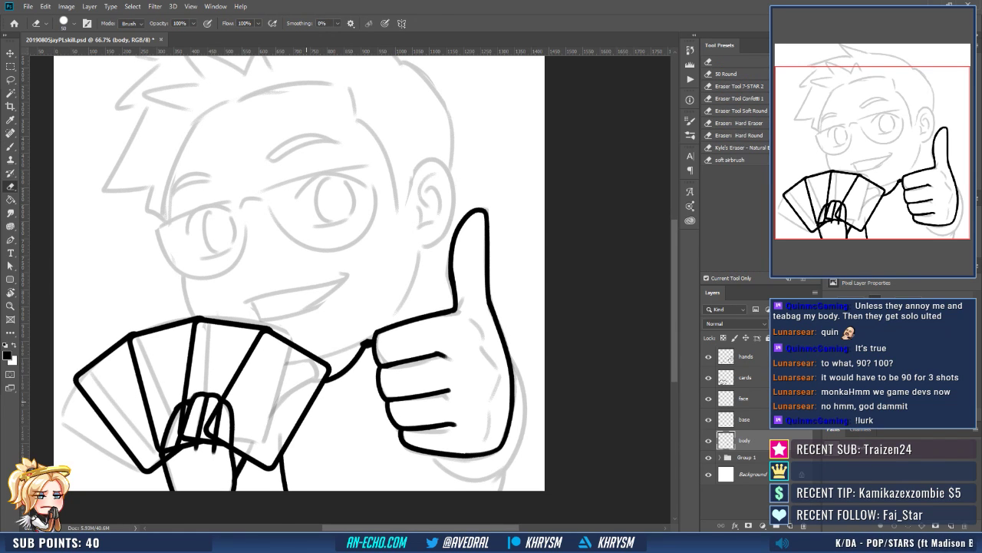
Ink the curved arm outline behind and below the thumbs-up fist, with a short line down to the canvas edge.
left_click_drag(509, 371, 472, 345)
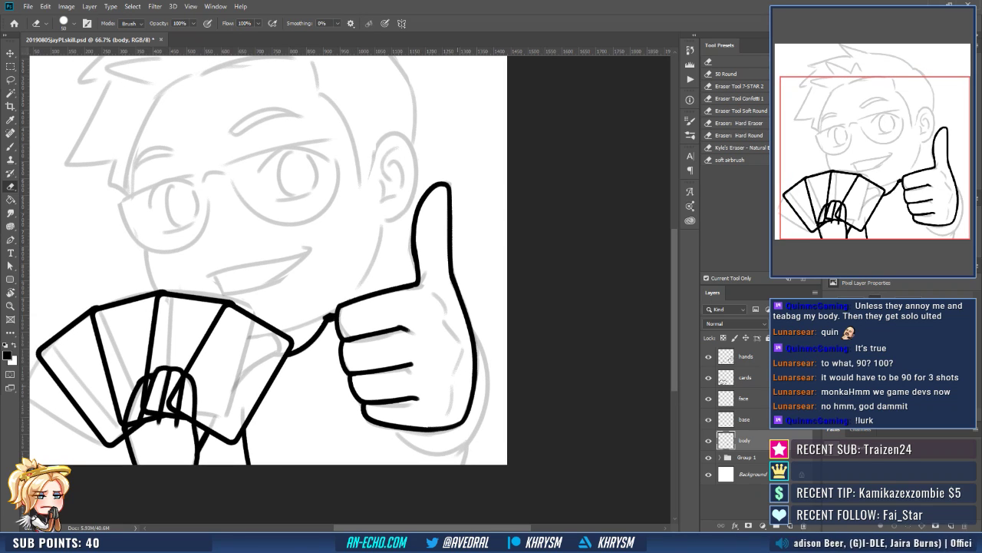
key("b")
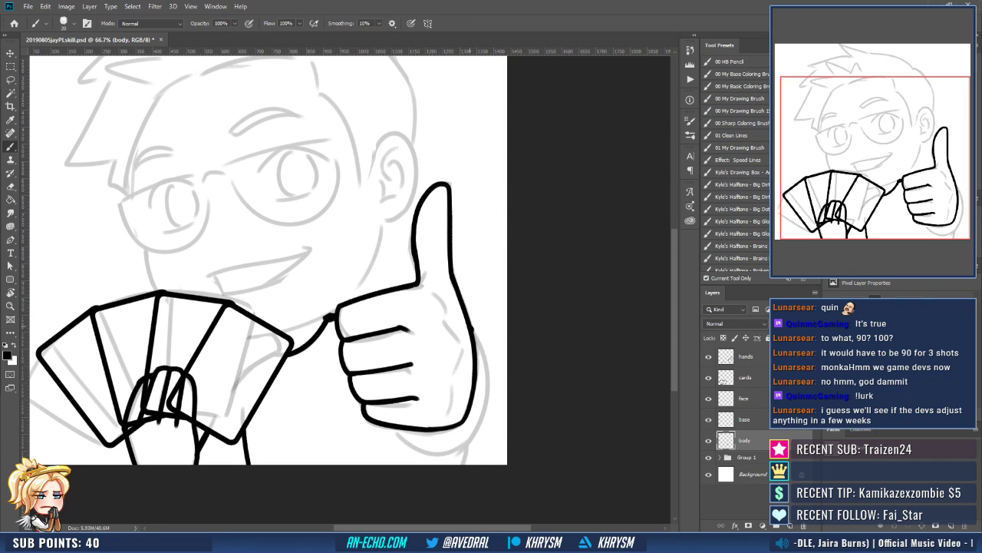
left_click_drag(472, 328, 461, 452)
key("ctrl+z")
mouse_move(473, 325)
left_mouse_down()
mouse_move(483, 347)
mouse_move(473, 430)
mouse_move(445, 455)
left_mouse_up()
left_click_drag(391, 427, 455, 452)
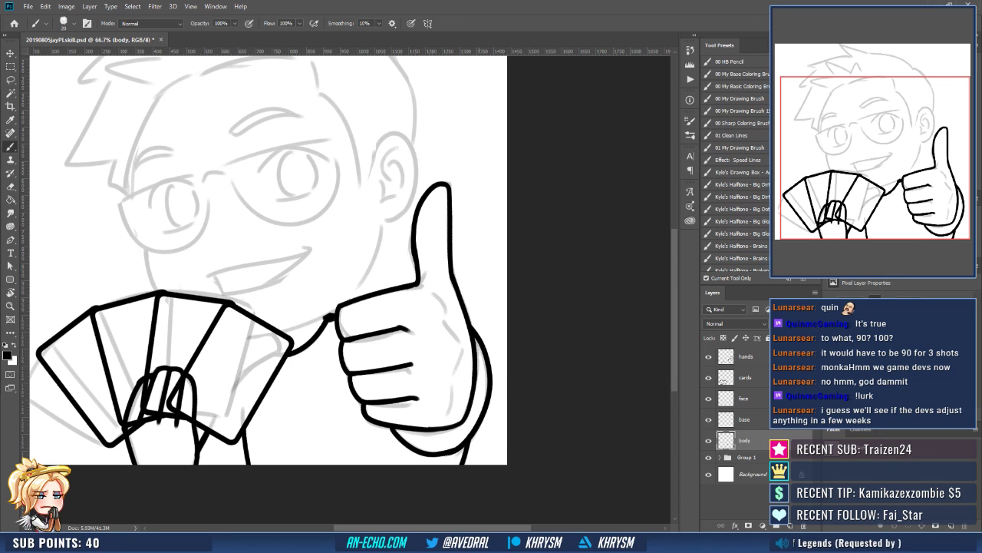
left_click_drag(455, 439, 491, 443)
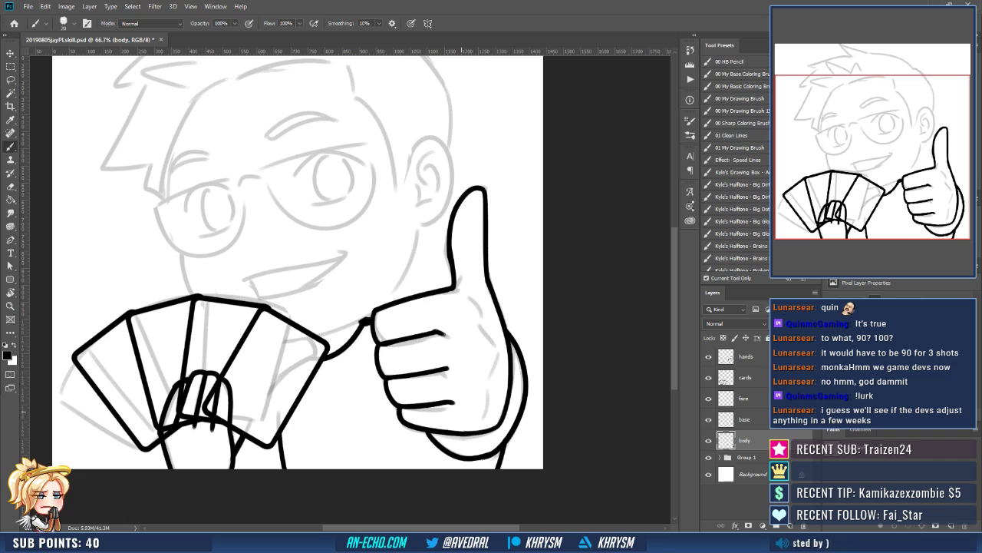
left_click_drag(404, 401, 431, 428)
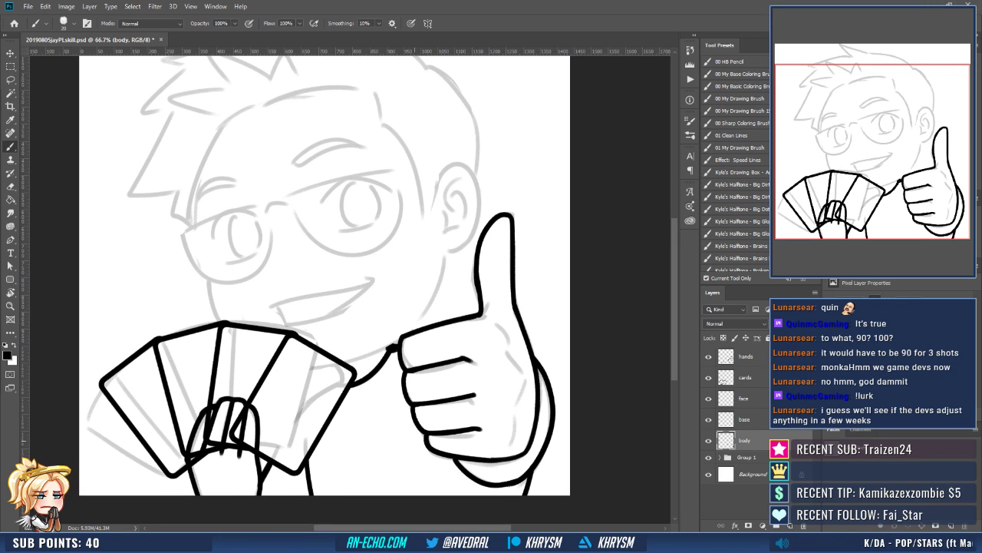
Make the base layer active and bring up the finished thinking-pose drawing for reference.
left_click_drag(539, 353, 557, 405)
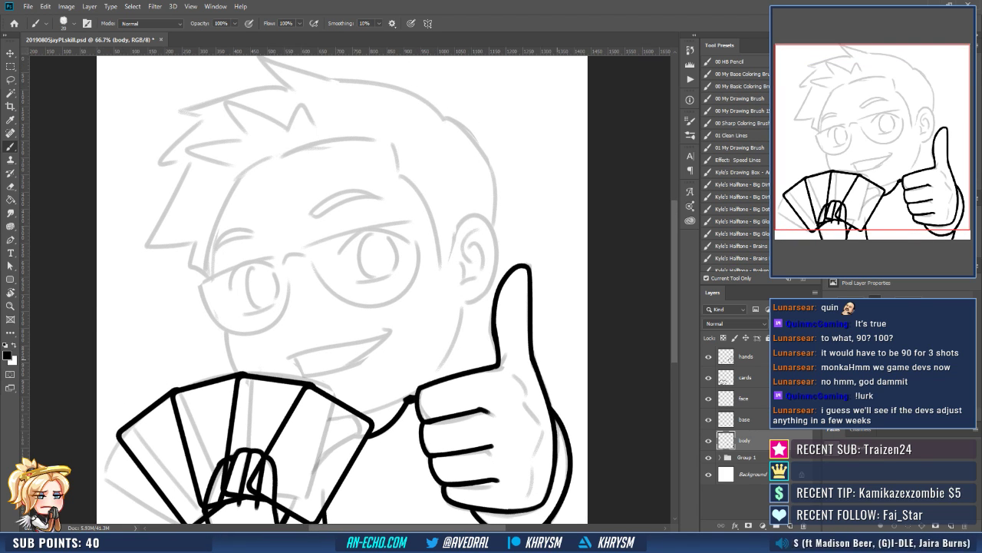
key("alt+bracketright")
scroll(353, 291, "left", 2)
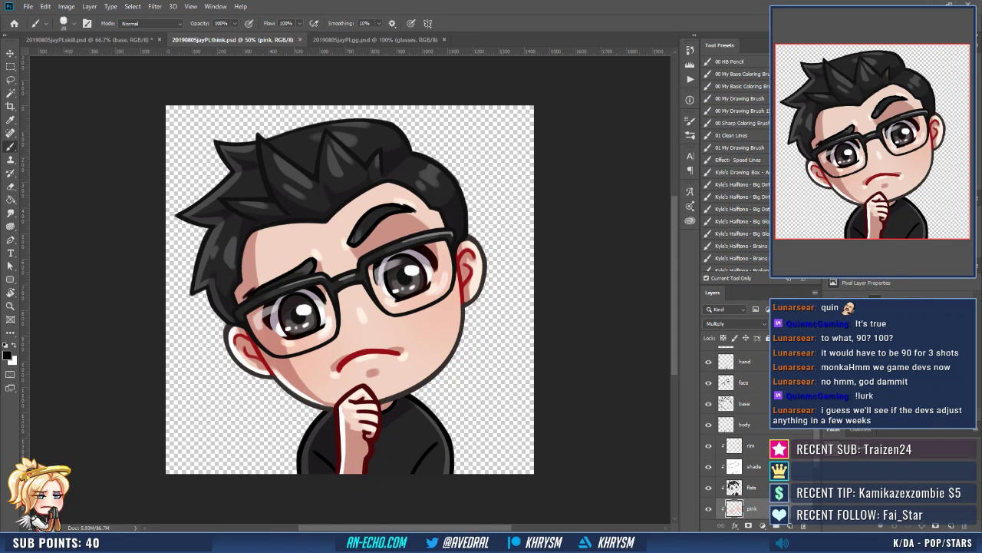
Close the thinking-pose drawing and copy the glasses layer from the GG drawing into the skill drawing, directly above the face layer.
left_click(300, 39)
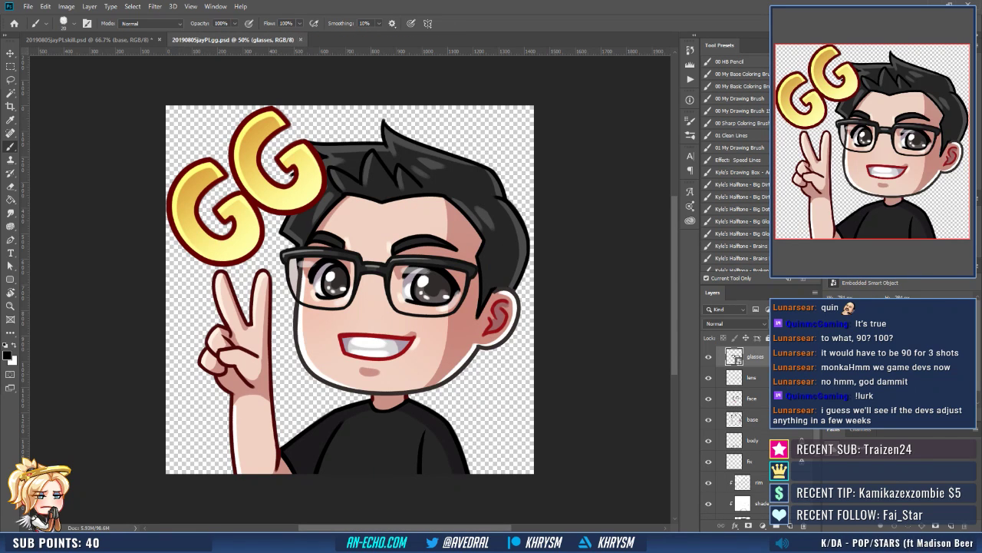
key("v")
right_click(460, 263)
left_click(484, 280)
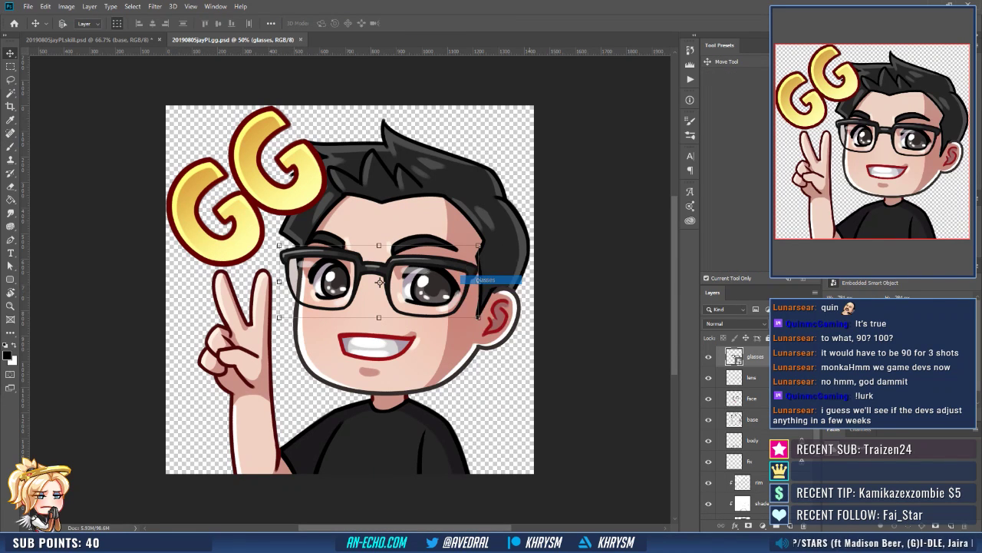
left_click(90, 39)
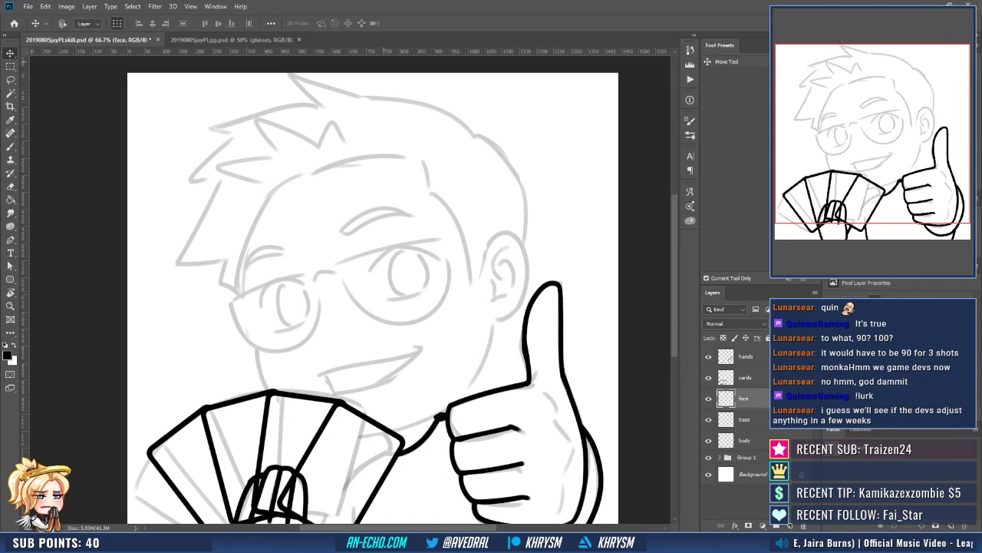
key("ctrl+Tab")
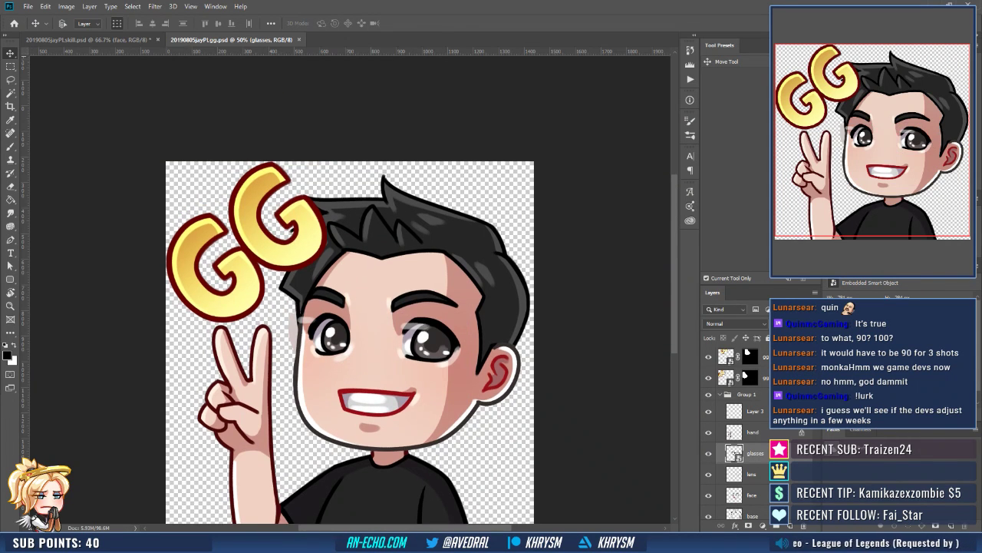
key("ctrl+Tab")
key("ctrl+v")
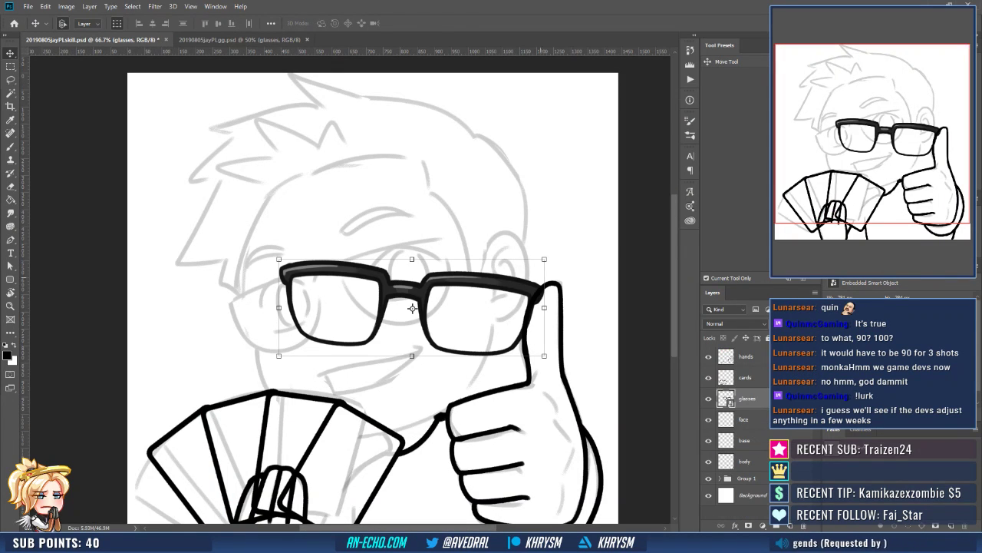
Free-transform the pasted glasses: tilt them to match the head, move them over the sketched frames and scale them to 78.34%.
key("ctrl+t")
left_click_drag(529, 194, 501, 172)
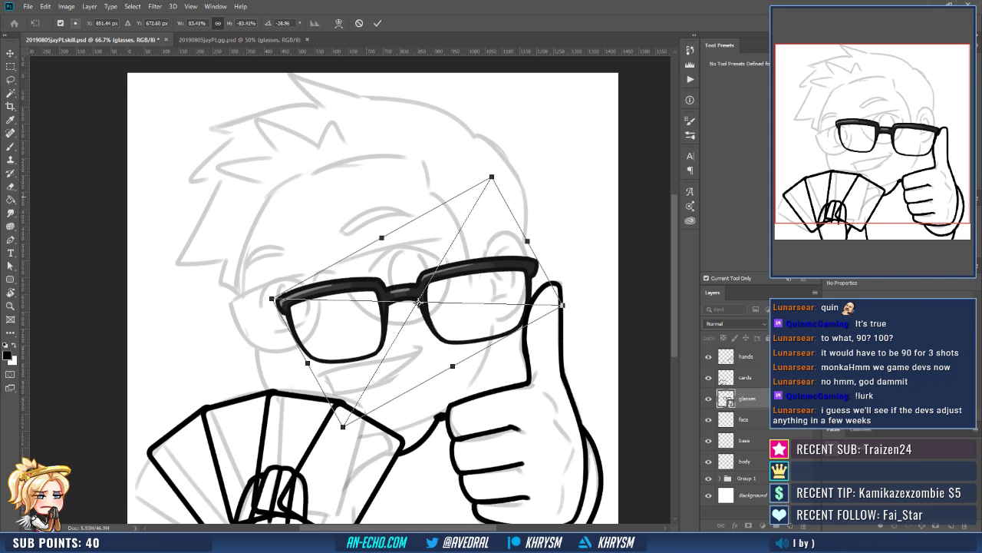
left_click_drag(478, 251, 426, 206)
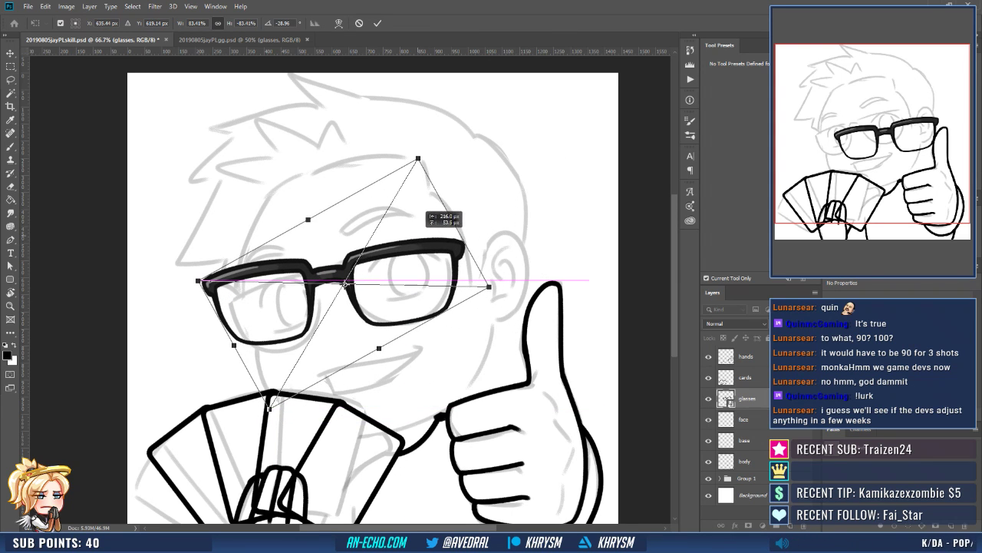
left_click_drag(454, 146, 448, 135)
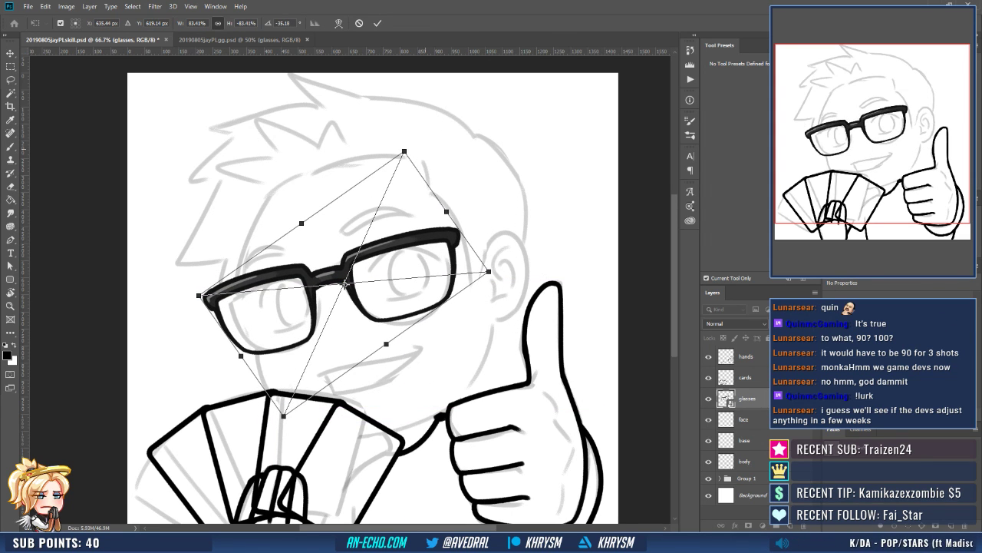
left_click_drag(405, 152, 400, 159)
left_click_drag(406, 224, 404, 221)
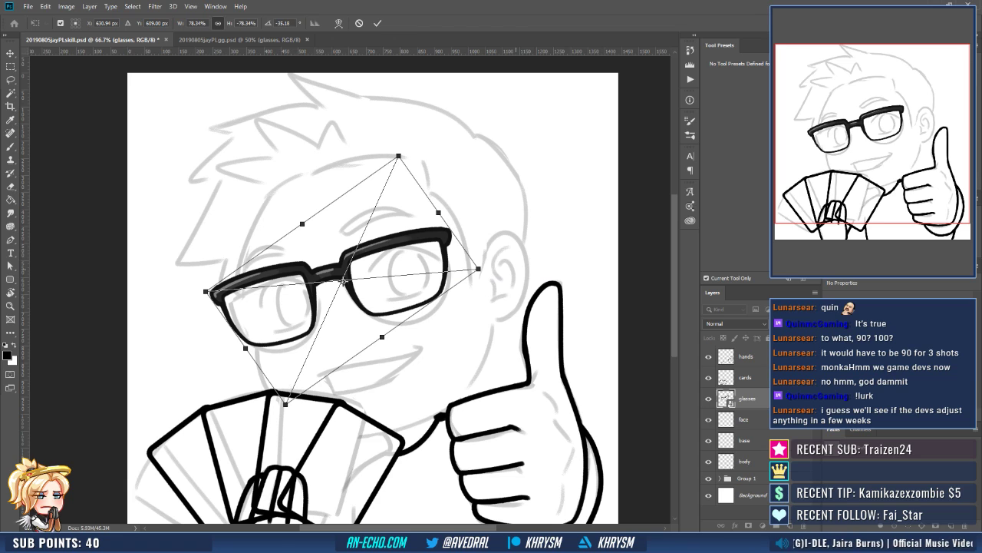
Fine-tune the glasses' rotation to -33.97°, nudge them into place over the sketched eyes, and apply the transform.
left_click_drag(519, 270, 519, 274)
key("shift+Down")
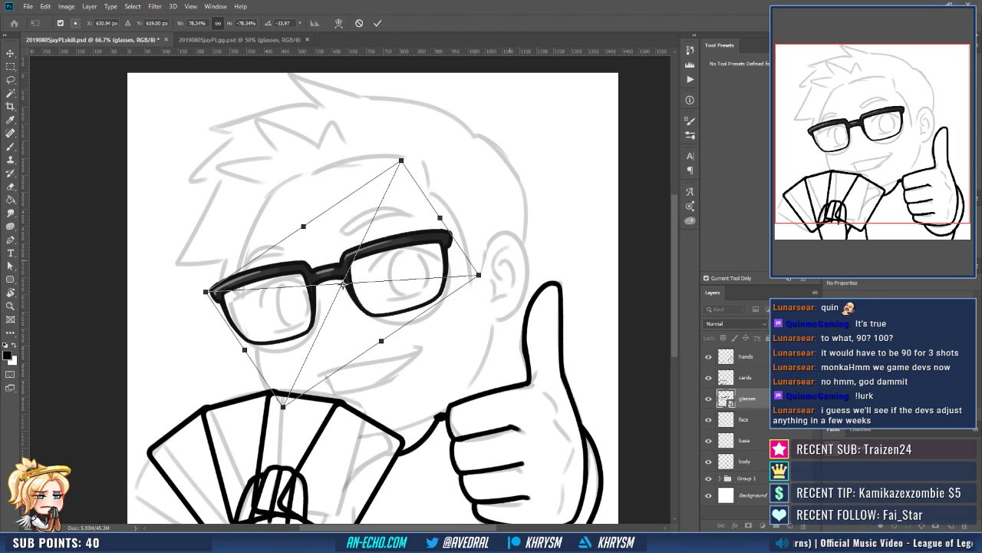
key("Right")
key("Right")
key("Right")
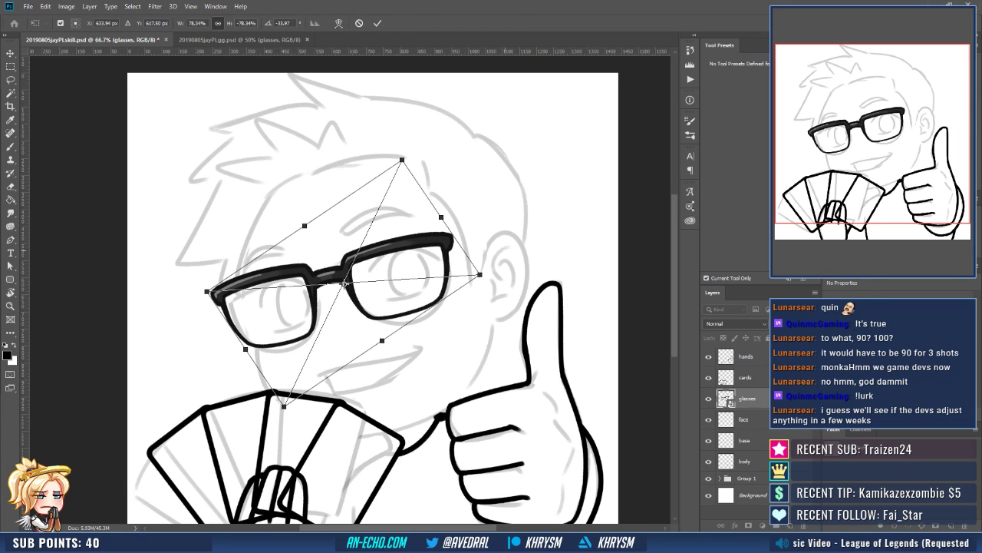
key("Up")
key("Right")
key("Right")
left_click_drag(347, 283, 348, 284)
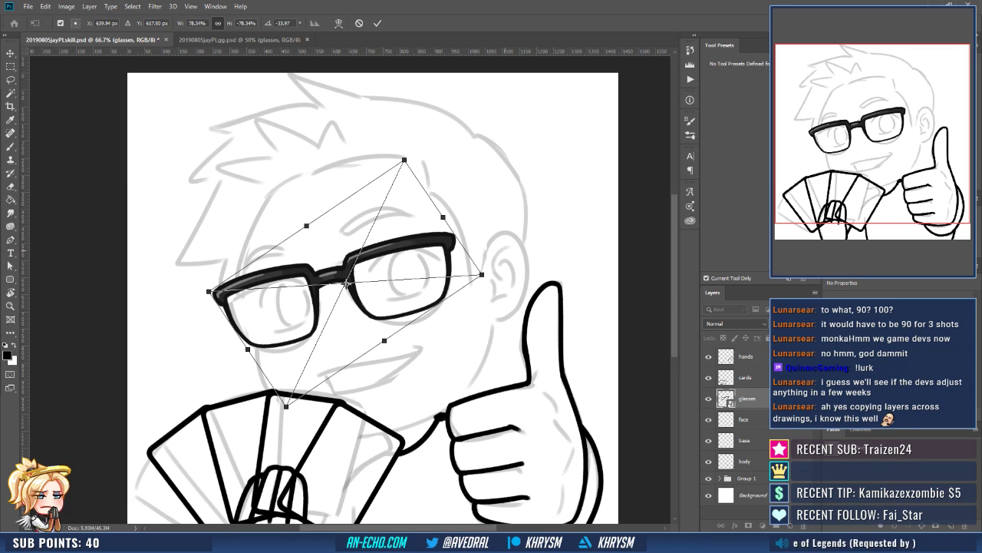
key("Return")
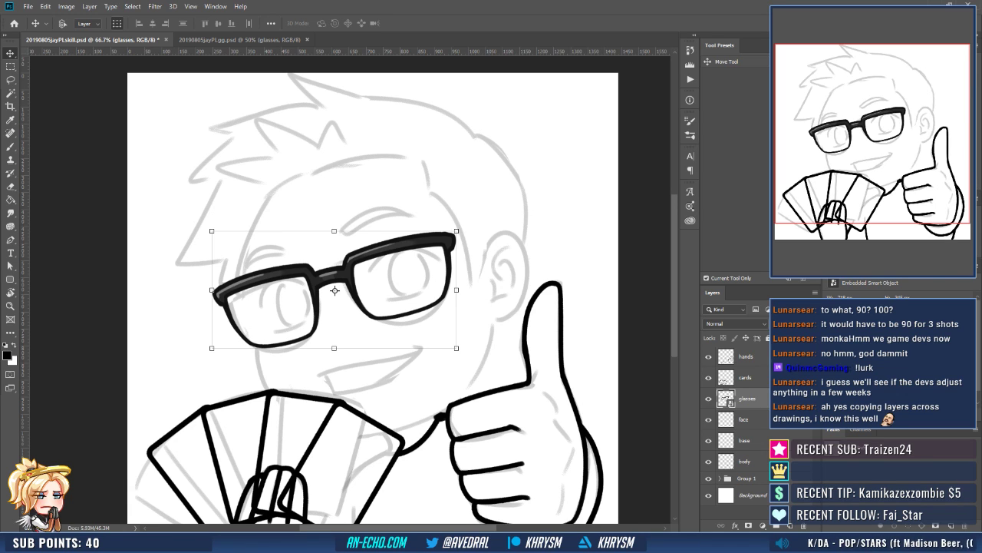
Hide the glasses layer and ink the left eye on the face layer, with a thick upper lash line and an oval iris.
left_click(709, 399)
left_click_drag(526, 221, 509, 237)
left_click(743, 419)
key("b")
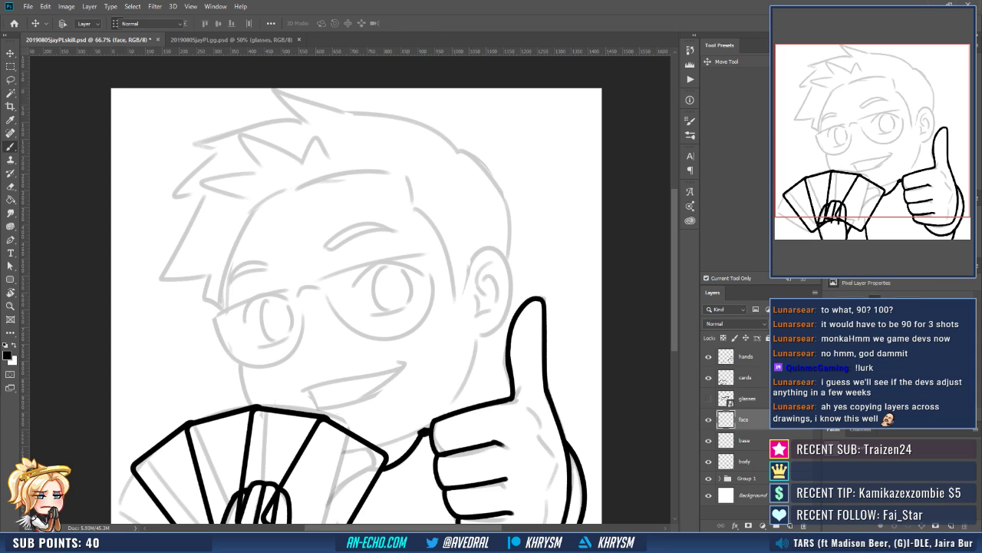
left_click_drag(338, 255, 371, 277)
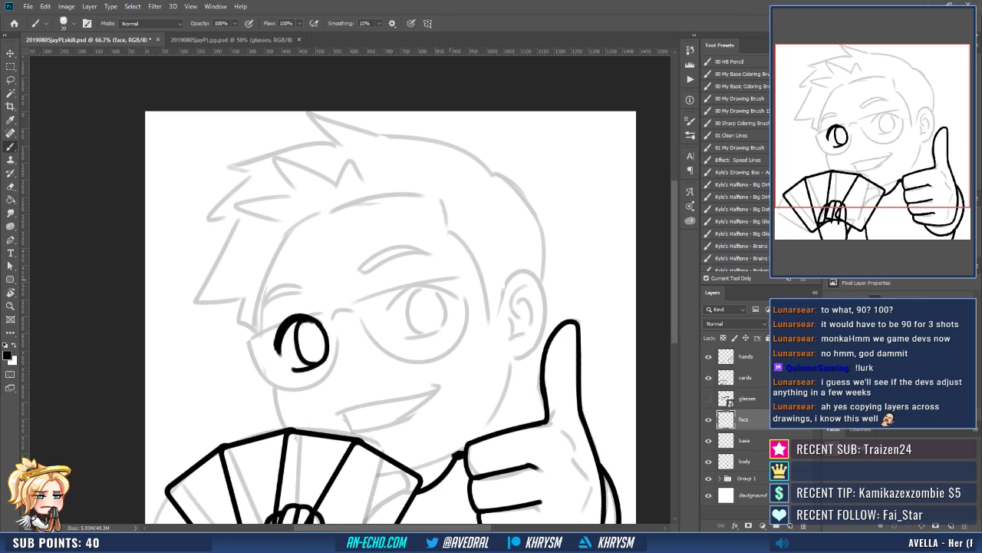
Ink the right eye on the face layer, with its arched upper lash line, short lower line and round iris.
left_click_drag(449, 279, 413, 300)
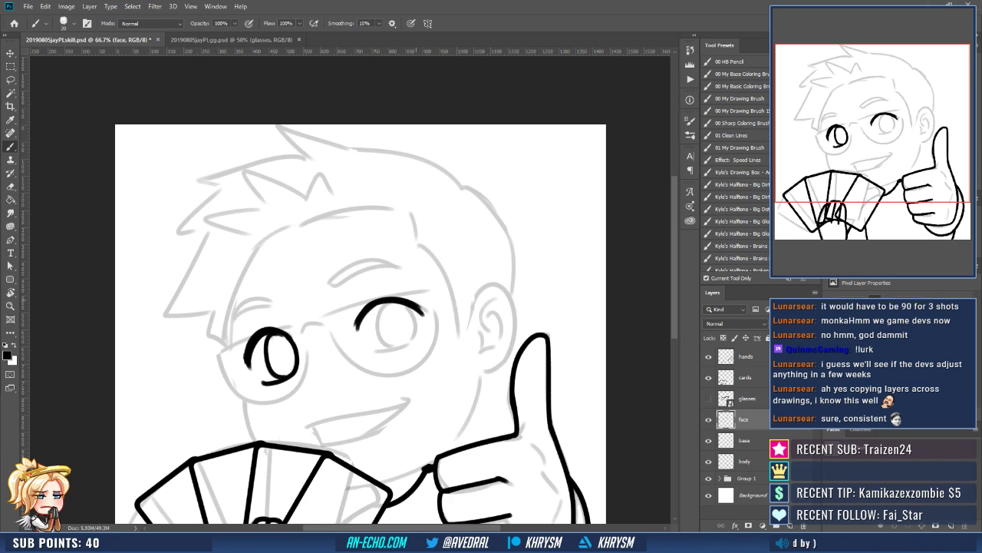
key("ctrl+z")
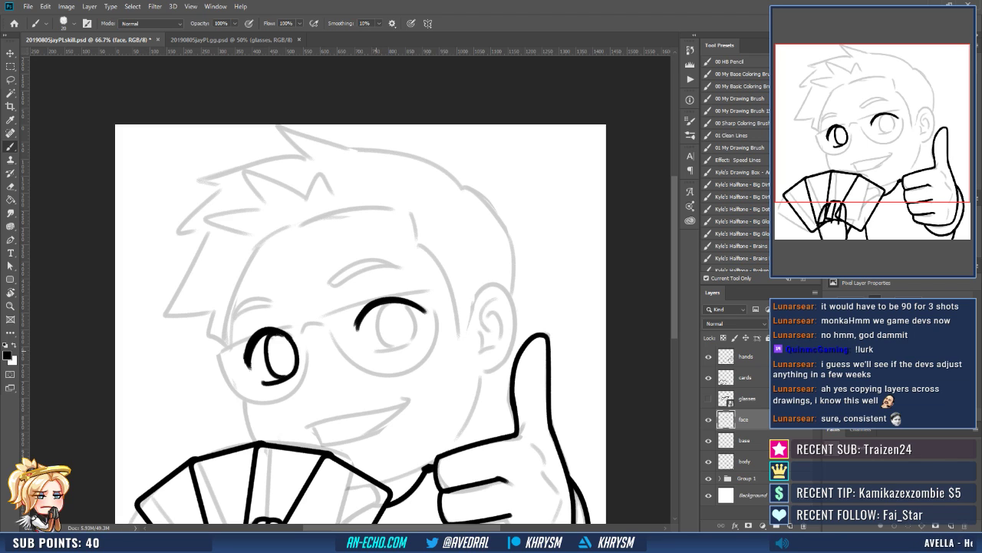
left_click_drag(376, 352, 419, 338)
left_click_drag(380, 309, 384, 349)
key("ctrl+z")
left_click_drag(390, 304, 382, 350)
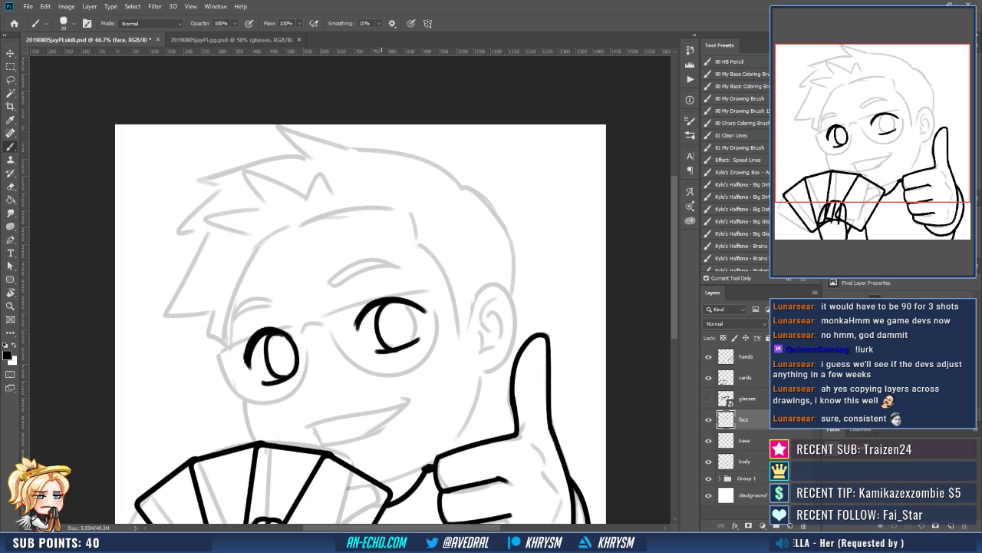
mouse_move(395, 303)
left_mouse_down()
mouse_move(408, 306)
mouse_move(414, 340)
mouse_move(445, 305)
mouse_move(385, 287)
mouse_move(394, 290)
left_mouse_up()
Ink the slanted upper line of the smile with its short corner strokes on the face layer, redoing it until smooth.
key("r")
left_click_drag(363, 411, 451, 367)
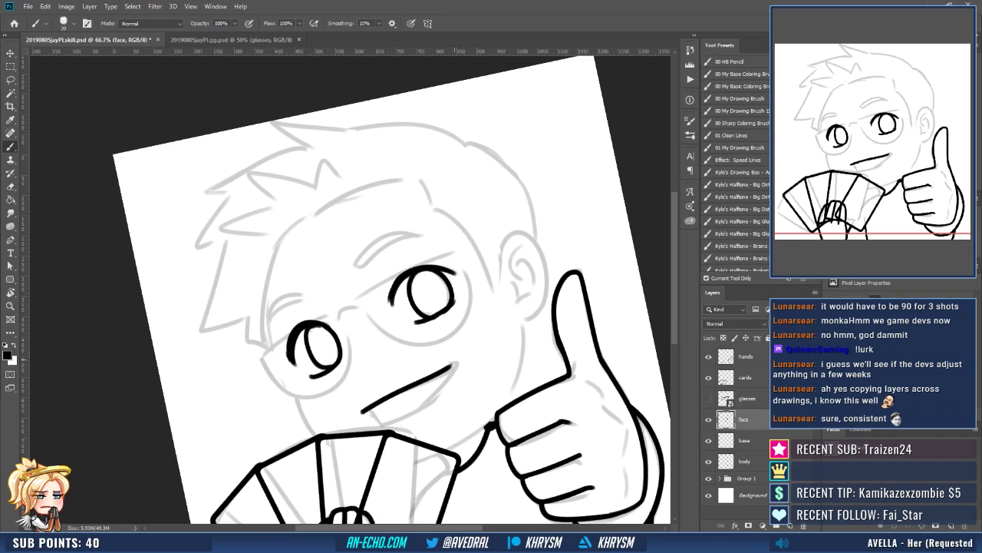
key("ctrl+z")
left_click_drag(362, 412, 453, 367)
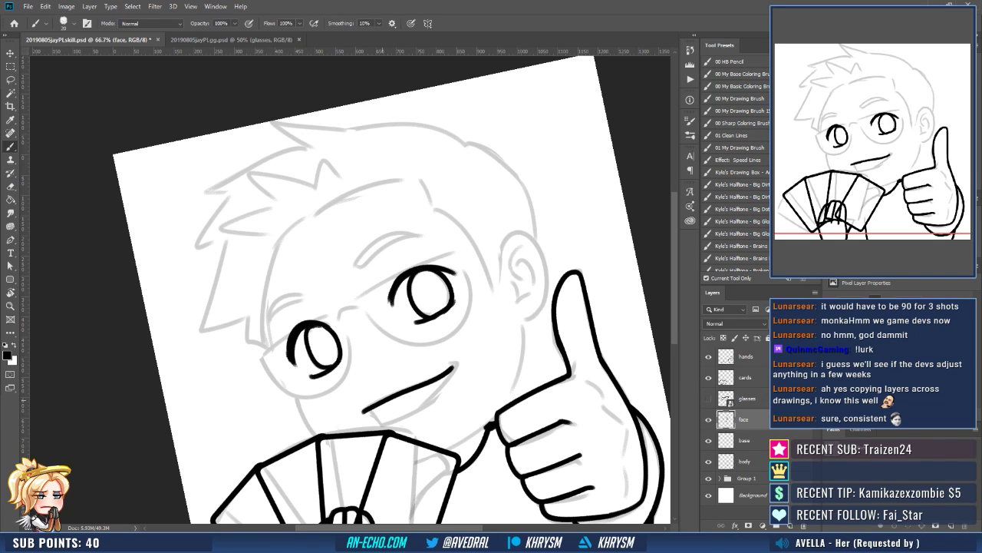
key("ctrl+z")
left_click_drag(362, 412, 460, 363)
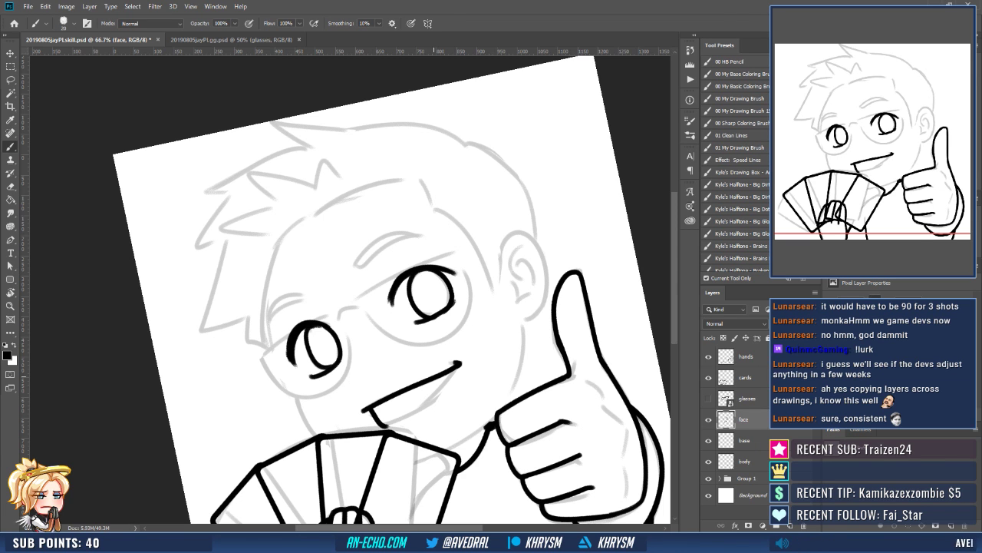
Ink the curved lower line of the smile to close the mouth shape on the face layer.
left_click_drag(386, 426, 458, 371)
key("ctrl+z")
key("r")
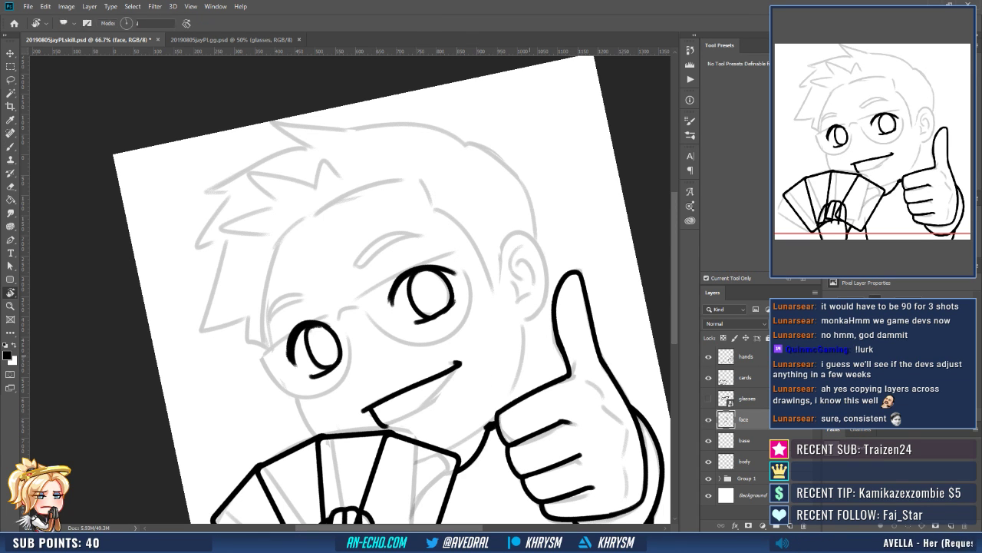
mouse_move(338, 360)
left_mouse_down()
mouse_move(307, 253)
mouse_move(355, 278)
mouse_move(353, 380)
left_mouse_up()
key("e")
key("b")
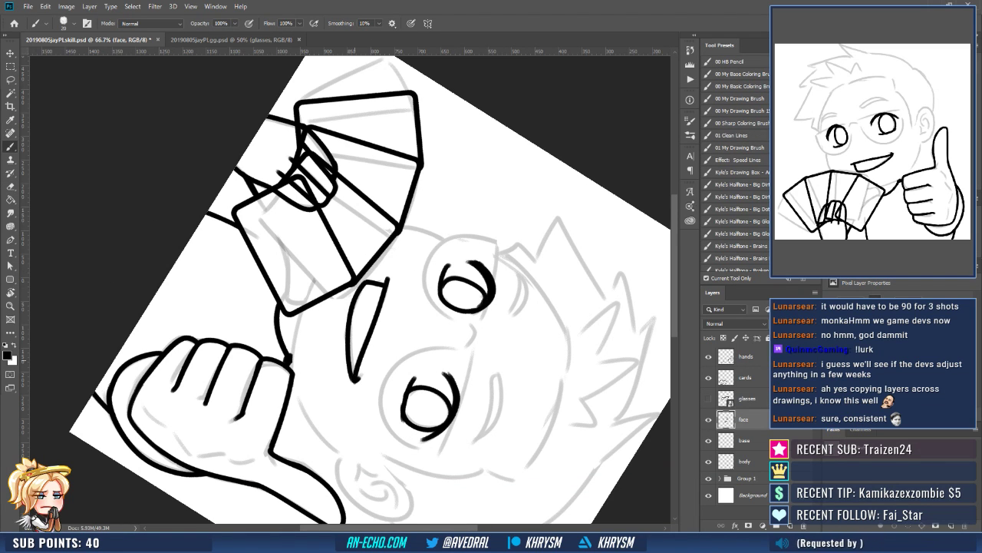
key("Escape")
left_click_drag(437, 227, 433, 304)
Refine the mouth's lower curve by erasing uneven parts and re-inking it up to the smile's upper corner.
key("r")
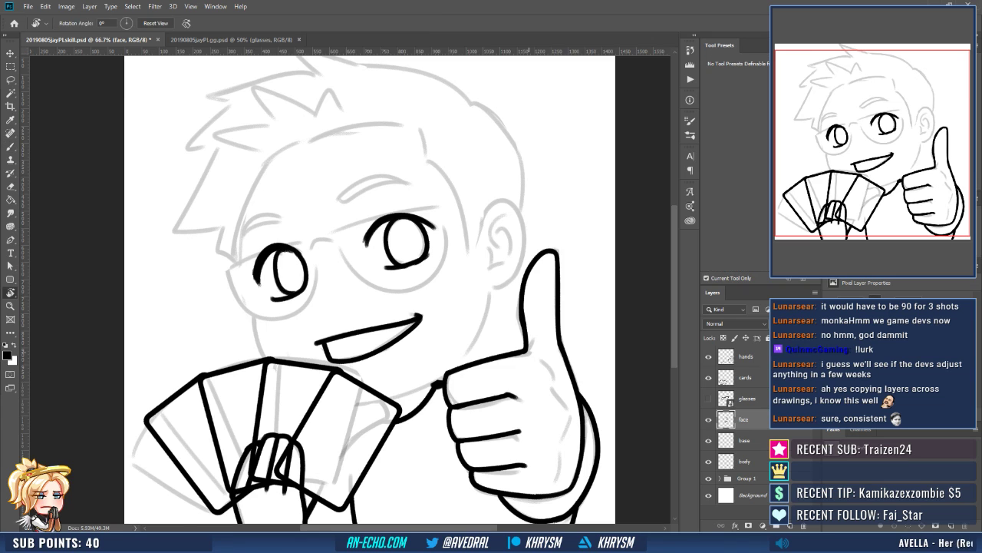
mouse_move(377, 368)
left_mouse_down()
mouse_move(298, 283)
mouse_move(326, 289)
mouse_move(321, 344)
left_mouse_up()
key("e")
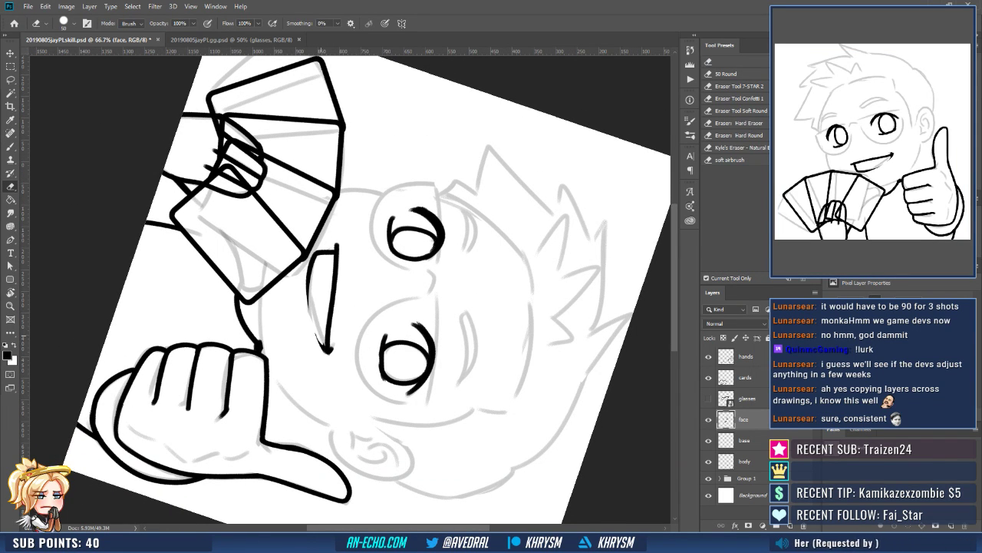
key("b")
left_click_drag(317, 256, 324, 350)
key("ctrl+z")
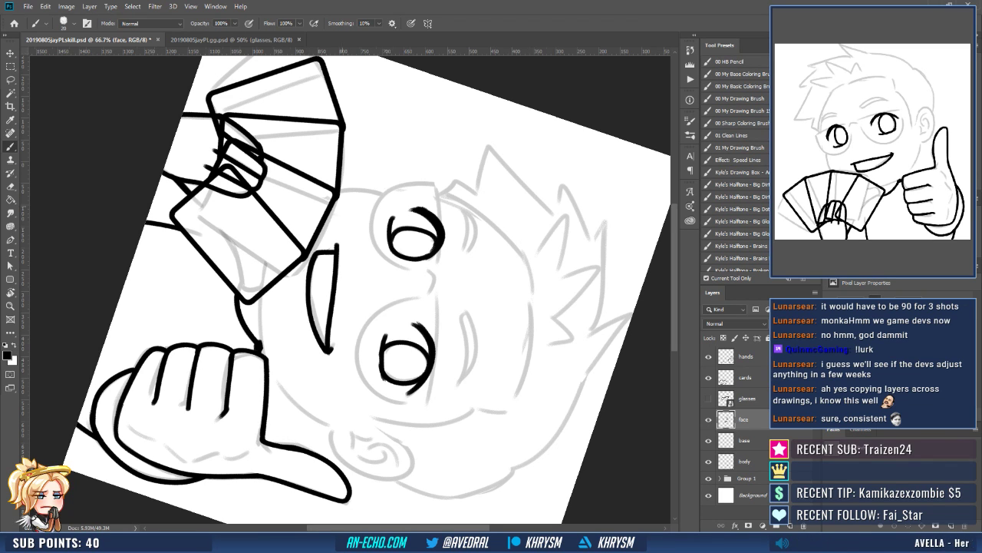
key("Escape")
left_click_drag(325, 310, 331, 329)
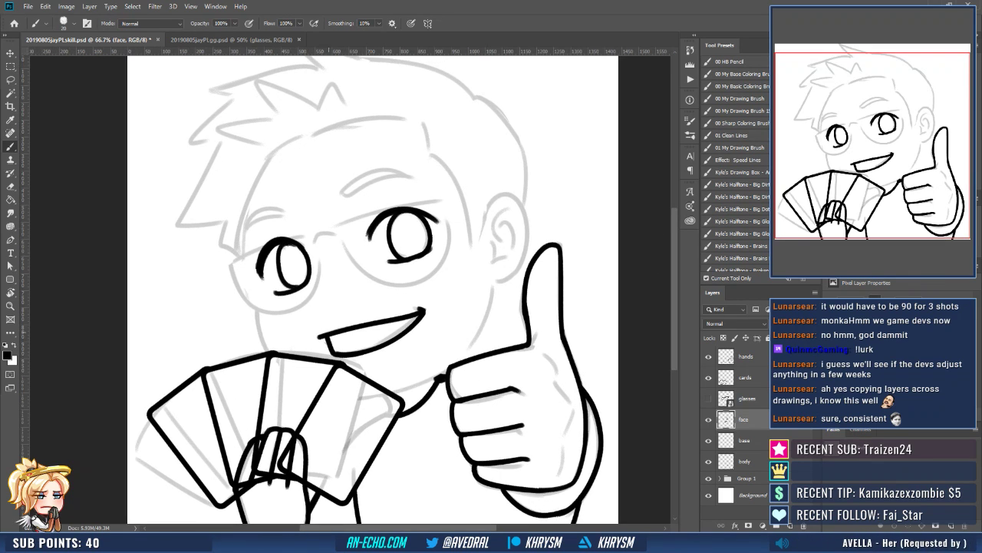
On the base layer, ink the hairline running from beside the left eye up to the forehead.
left_click_drag(330, 329, 312, 347)
left_click(744, 440)
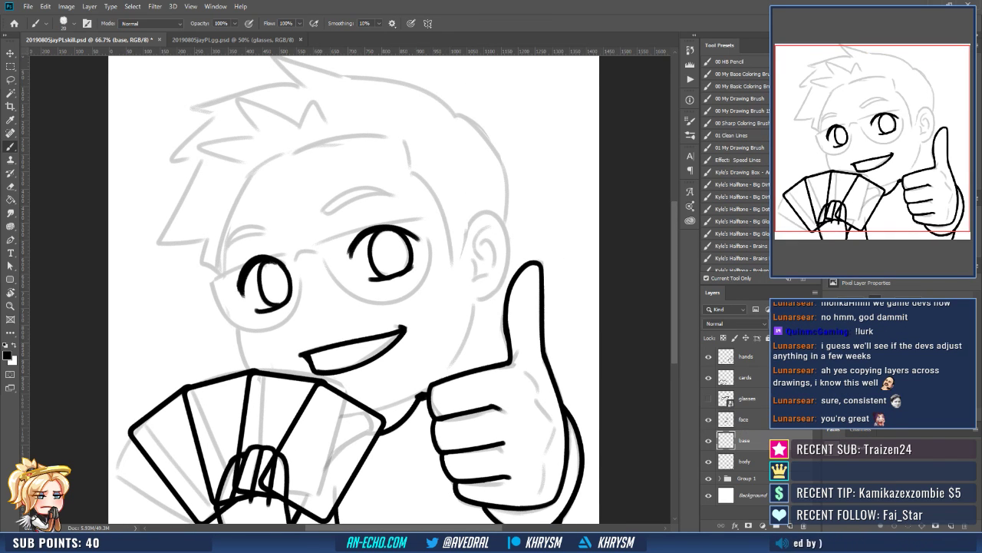
left_click_drag(428, 341, 433, 357)
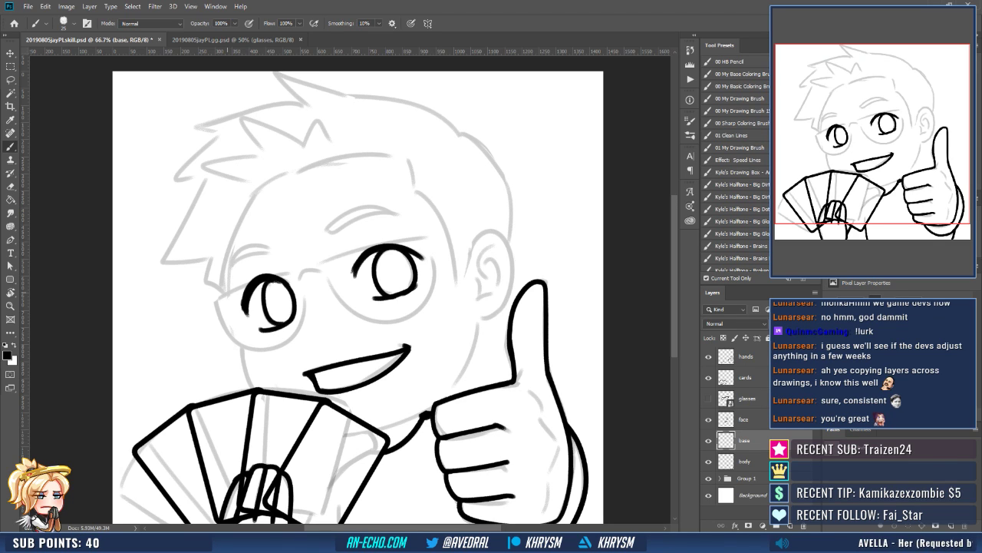
left_click_drag(227, 293, 253, 191)
On the face layer, ink the left eyebrow as two curved strokes starting from the hairline.
key("alt+]")
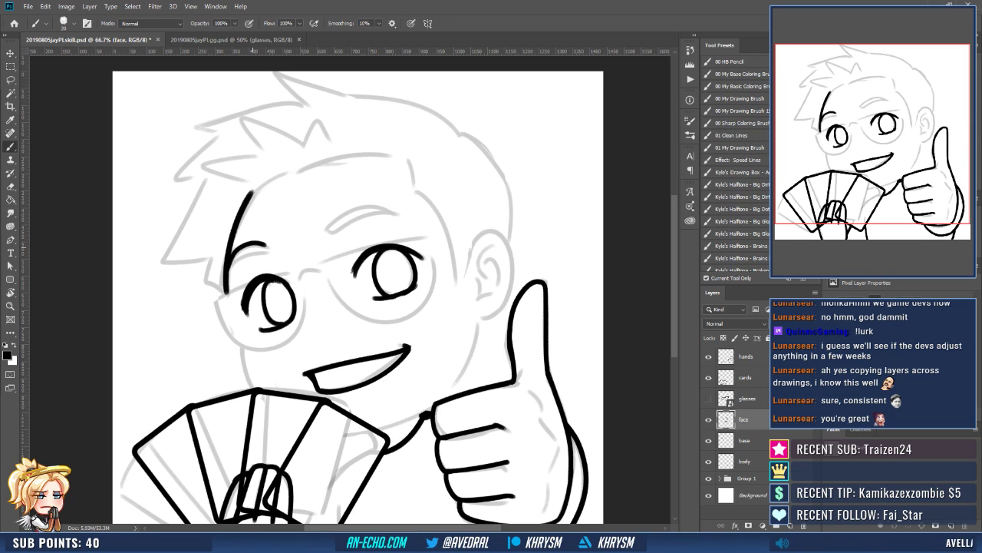
key("ctrl+z")
mouse_move(229, 271)
left_mouse_down()
mouse_move(238, 249)
mouse_move(270, 248)
left_mouse_up()
mouse_move(228, 276)
left_mouse_down()
mouse_move(240, 259)
mouse_move(271, 253)
left_mouse_up()
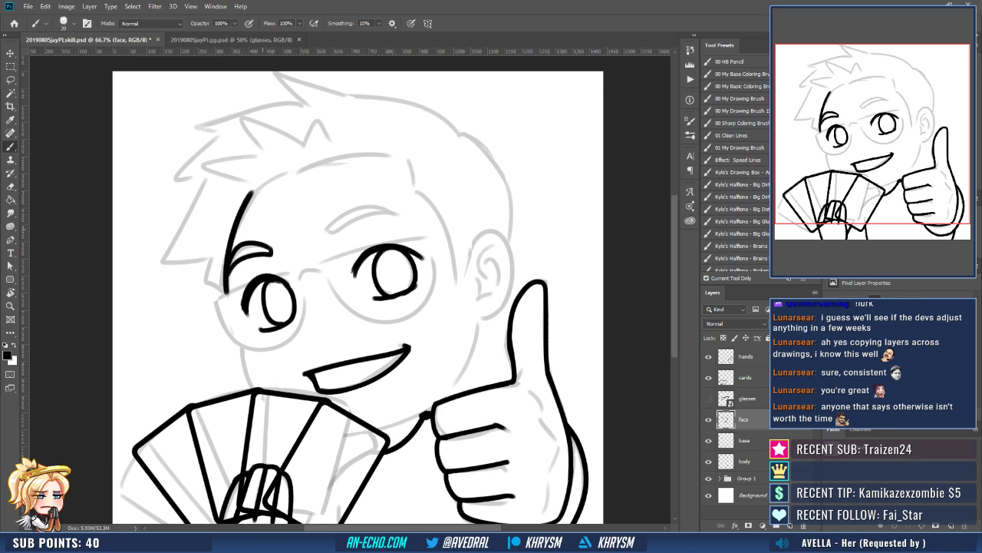
Ink the arched right eyebrow as a closed tapering shape on the face layer, following the sketch.
left_click_drag(414, 210, 420, 238)
left_click_drag(420, 307, 430, 319)
left_click_drag(352, 281, 338, 270)
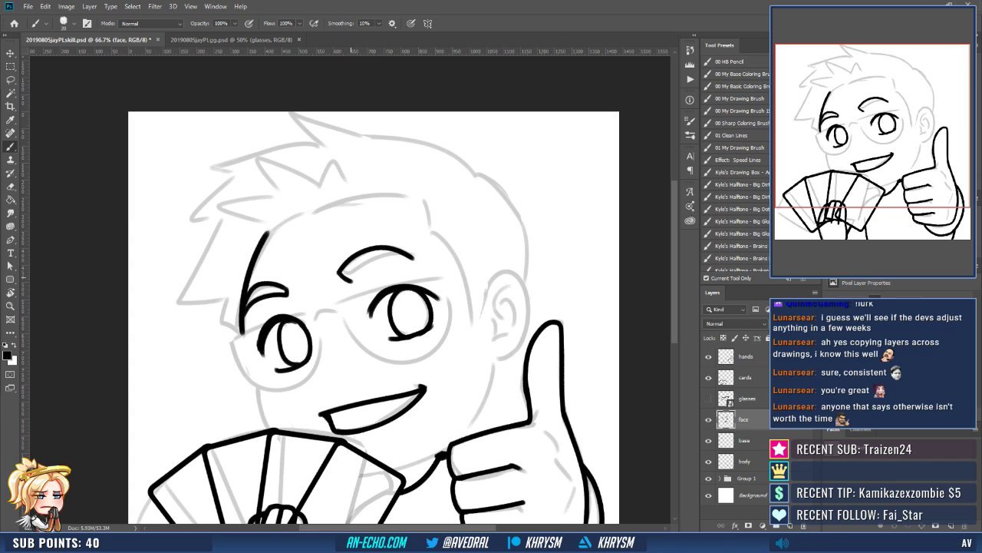
key("e")
key("b")
mouse_move(345, 276)
left_mouse_down()
mouse_move(372, 261)
mouse_move(436, 260)
left_mouse_up()
left_click_drag(384, 307, 391, 310)
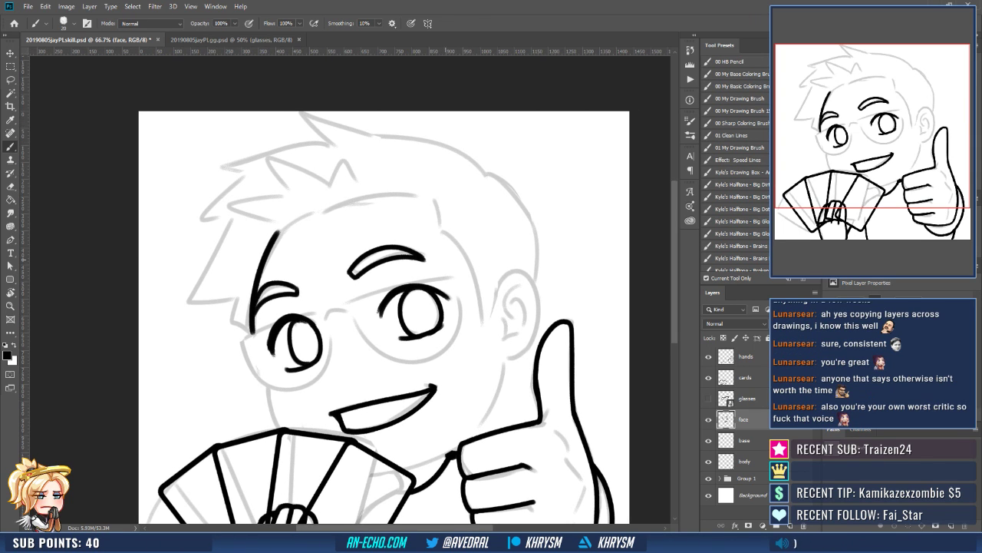
left_click_drag(446, 259, 450, 266)
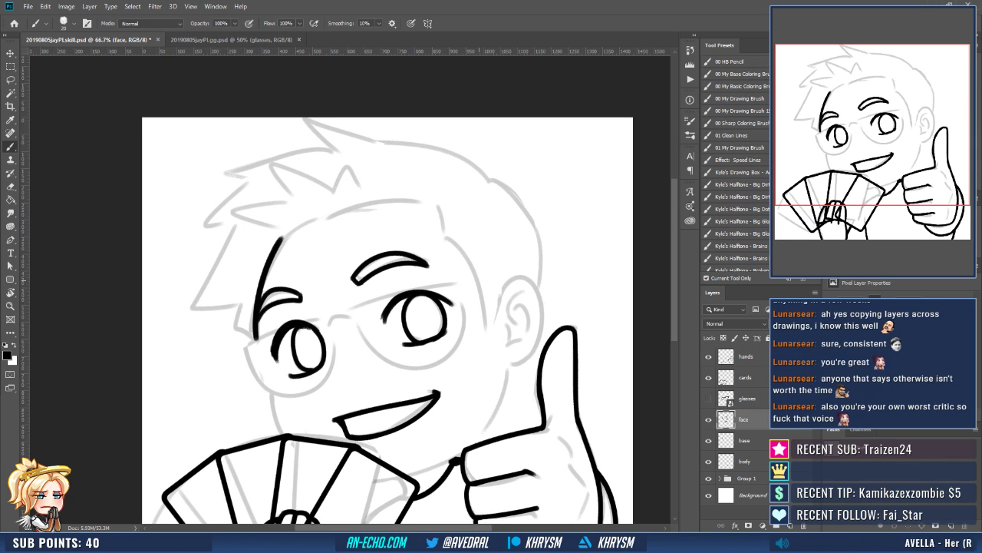
key("e")
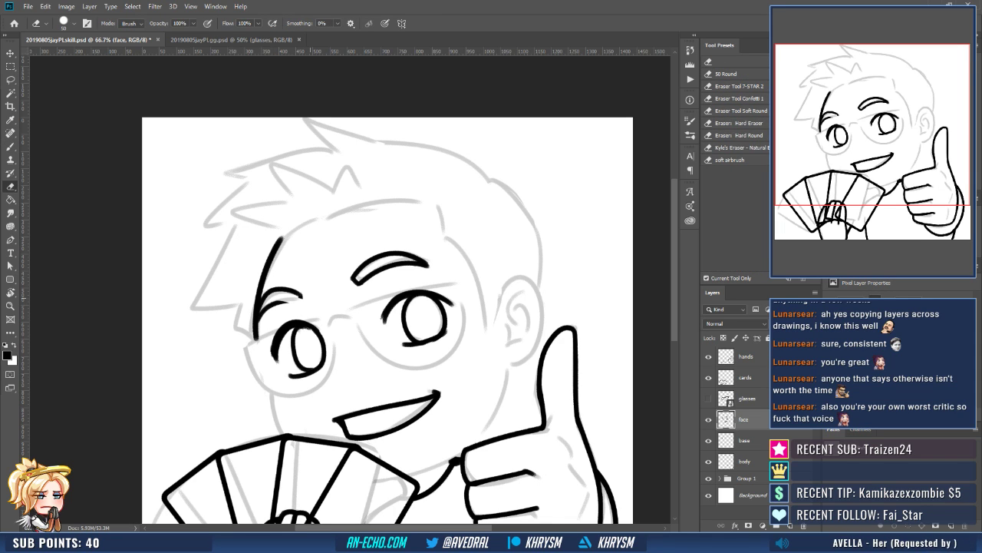
Ink the inner end of the left eyebrow closed on the face layer.
key("b")
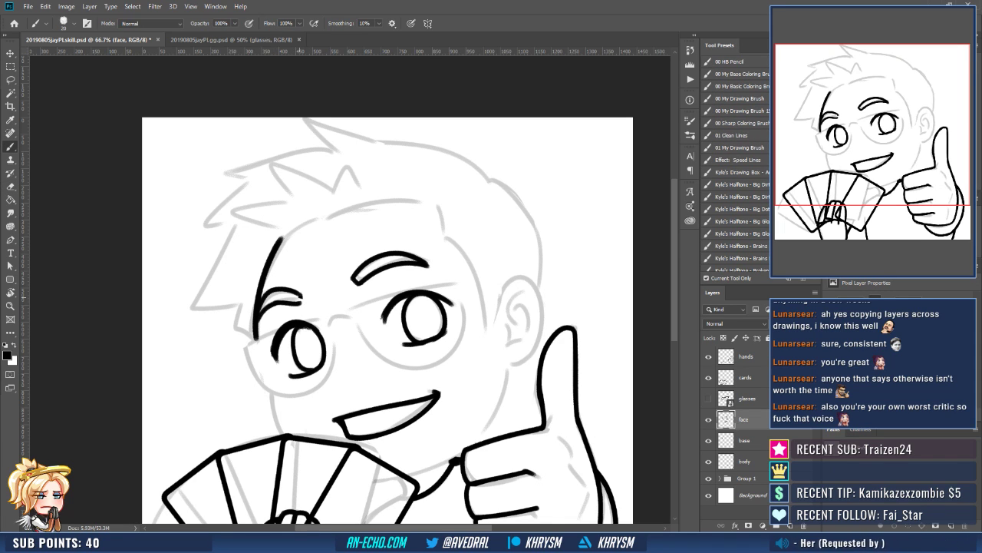
mouse_move(300, 295)
left_mouse_down()
mouse_move(309, 317)
mouse_move(342, 278)
left_mouse_up()
key("e")
key("b")
Lasso the right eyebrow on the face layer and scale it up slightly to about 106%.
key("l")
mouse_move(309, 317)
left_mouse_down()
mouse_move(402, 324)
mouse_move(344, 276)
left_mouse_up()
key("ctrl+t")
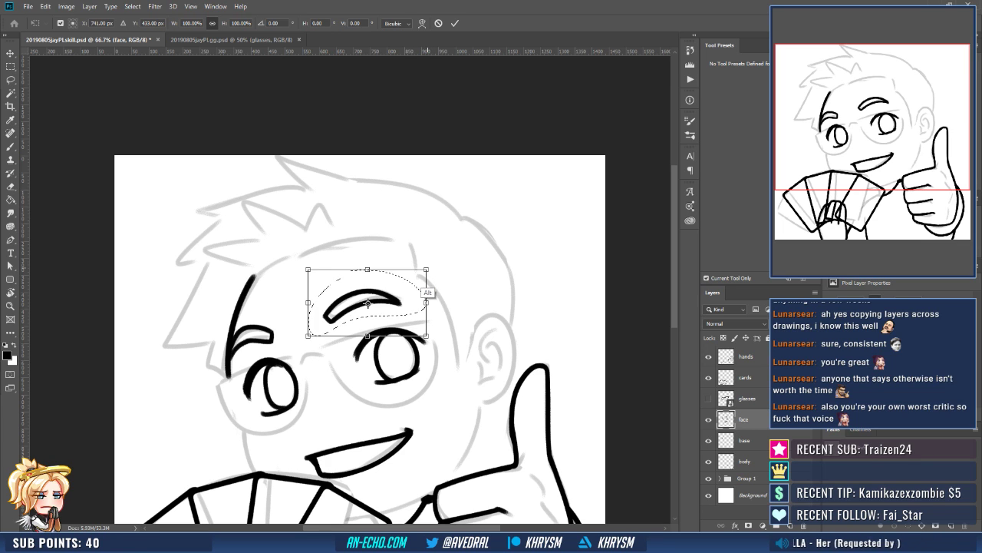
left_click_drag(426, 269, 430, 267)
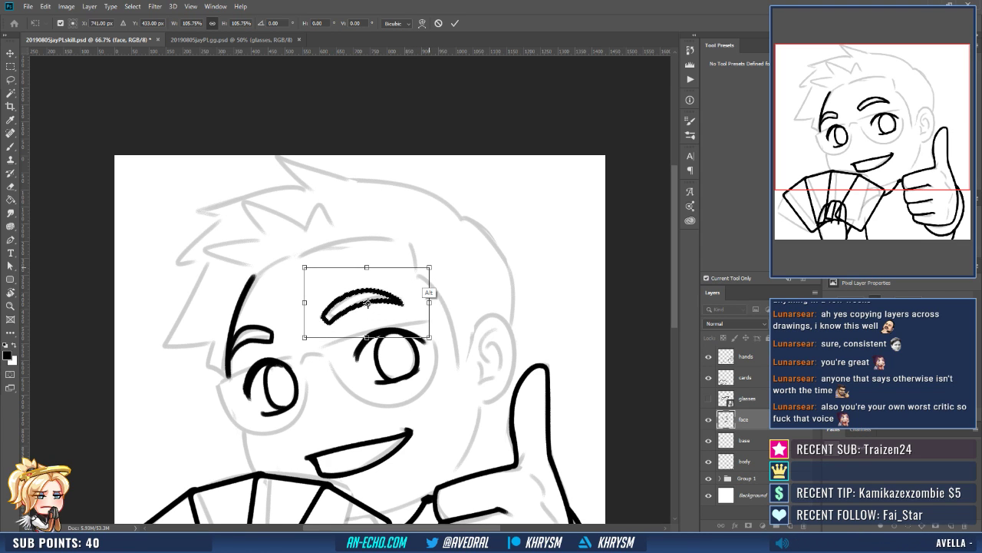
mouse_move(429, 267)
left_mouse_down()
mouse_move(420, 279)
mouse_move(462, 235)
left_mouse_up()
key("Return")
key("ctrl+d")
Touch up the left eyebrow's curved strokes with the canvas rotated, redoing the uneven stroke.
key("r")
mouse_move(318, 374)
left_mouse_down()
mouse_move(399, 365)
mouse_move(415, 343)
left_mouse_up()
key("b")
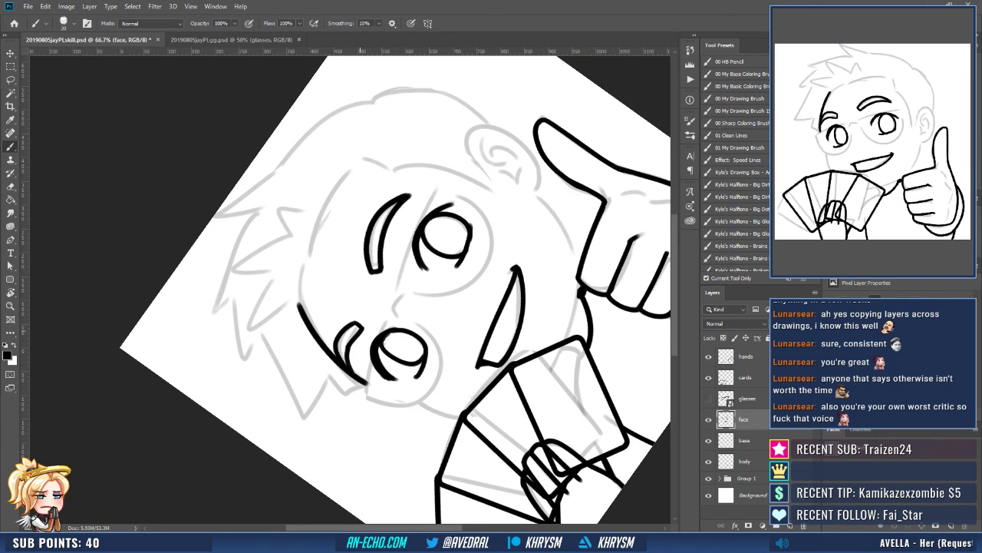
key("Escape")
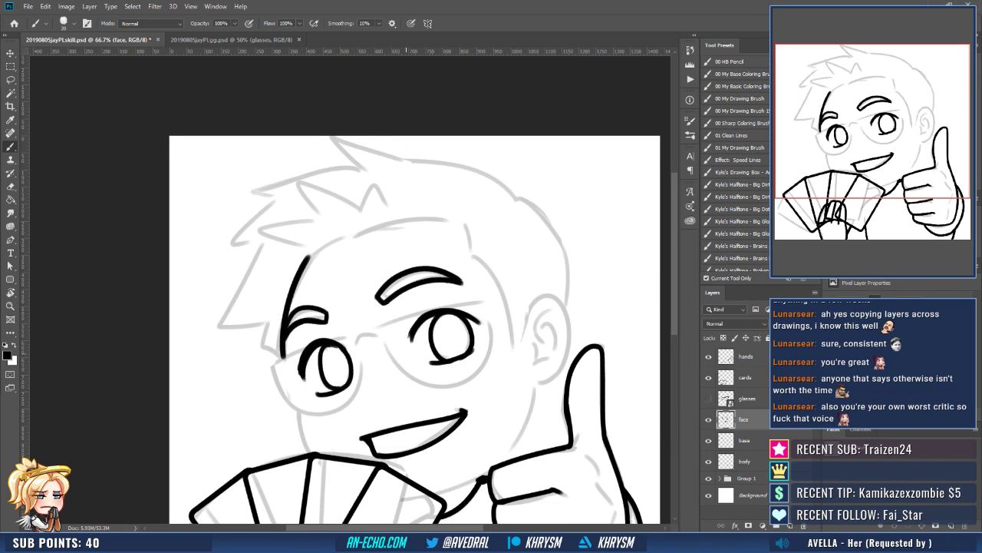
mouse_move(441, 412)
left_mouse_down()
mouse_move(406, 419)
mouse_move(492, 280)
mouse_move(518, 265)
left_mouse_up()
key("r")
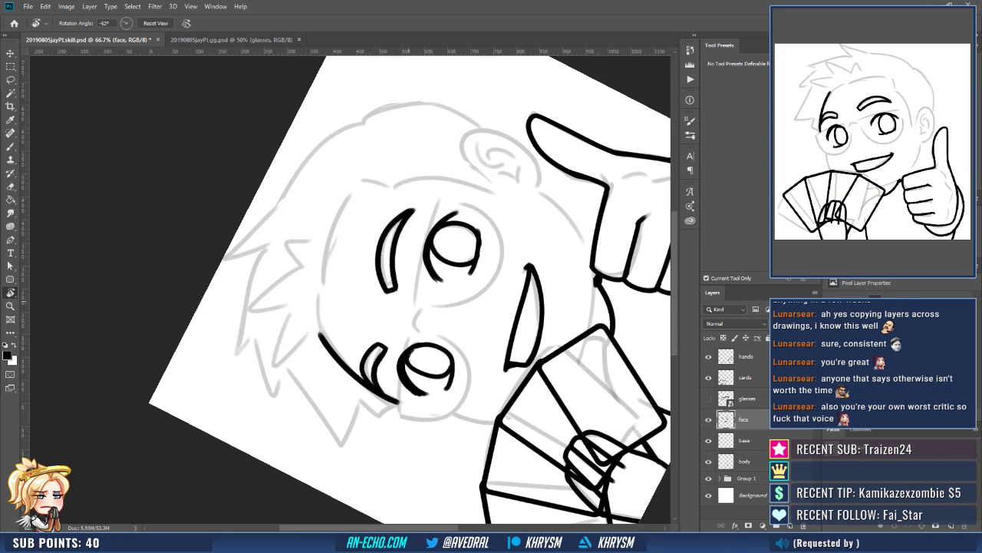
key("b")
left_click_drag(364, 382, 373, 345)
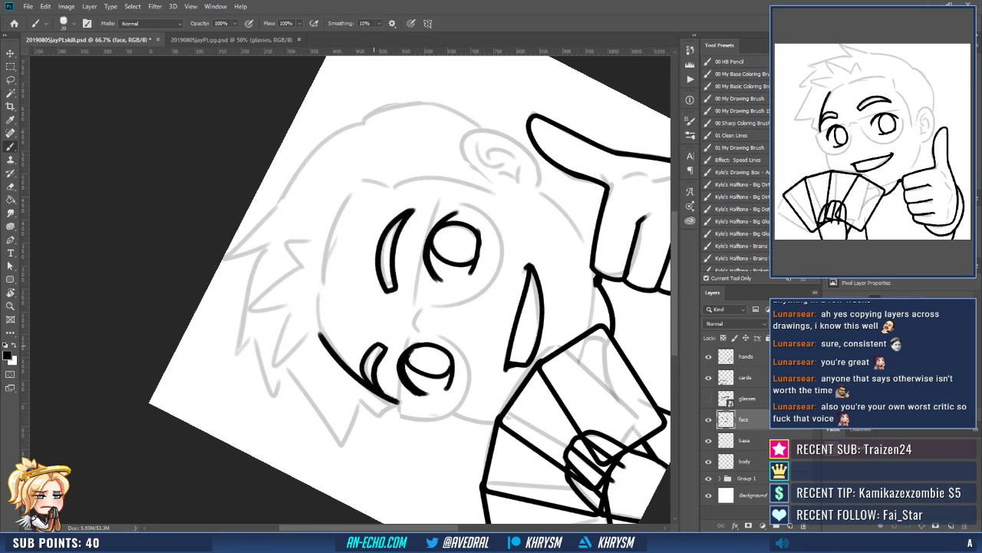
key("ctrl+z")
left_click_drag(375, 382, 366, 354)
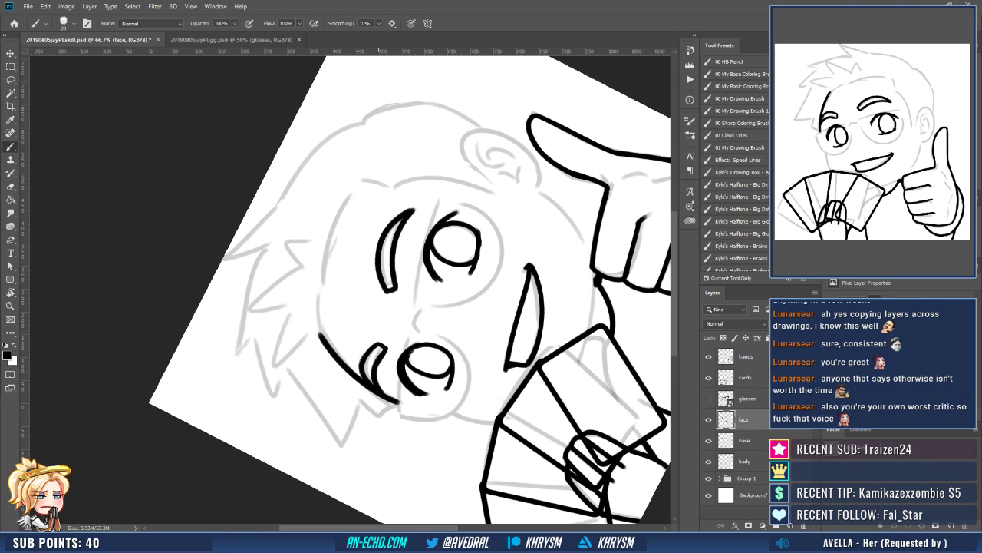
key("Escape")
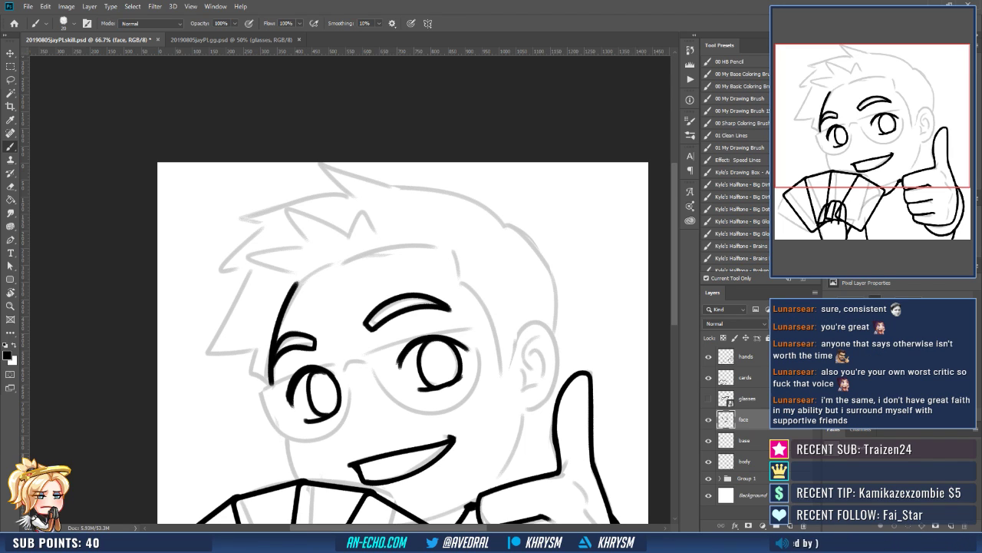
On the base layer, erase the outer edge of the hairline beside the left eye so its lower end tapers.
left_click(744, 440)
left_click_drag(479, 370, 489, 351)
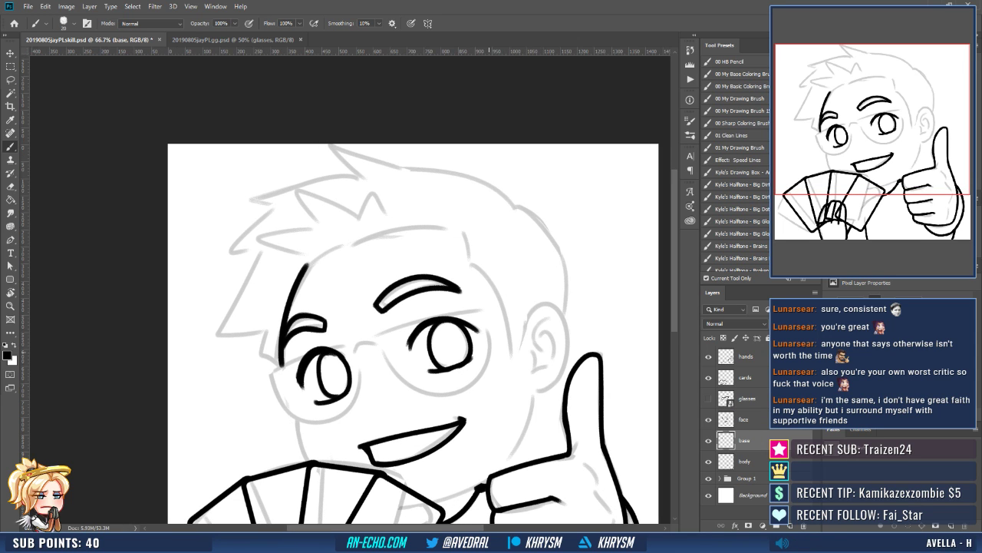
left_click_drag(425, 327, 430, 295)
key("e")
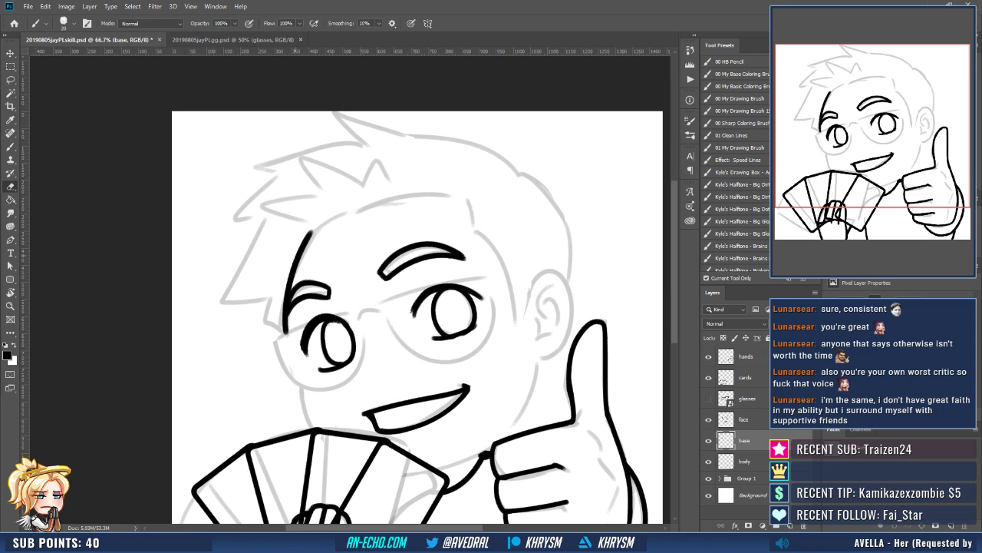
left_click_drag(283, 263, 278, 332)
left_click_drag(430, 323, 432, 307)
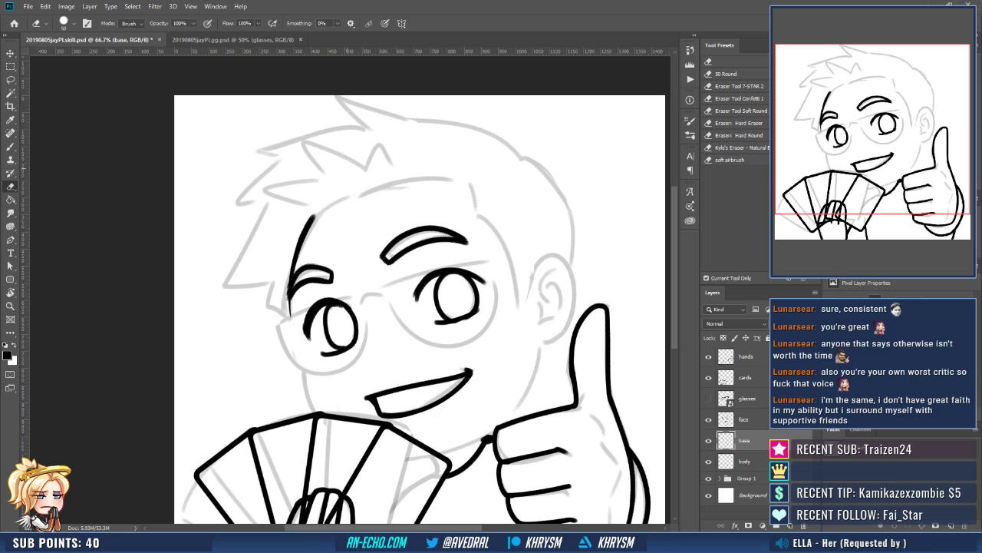
left_click(744, 419)
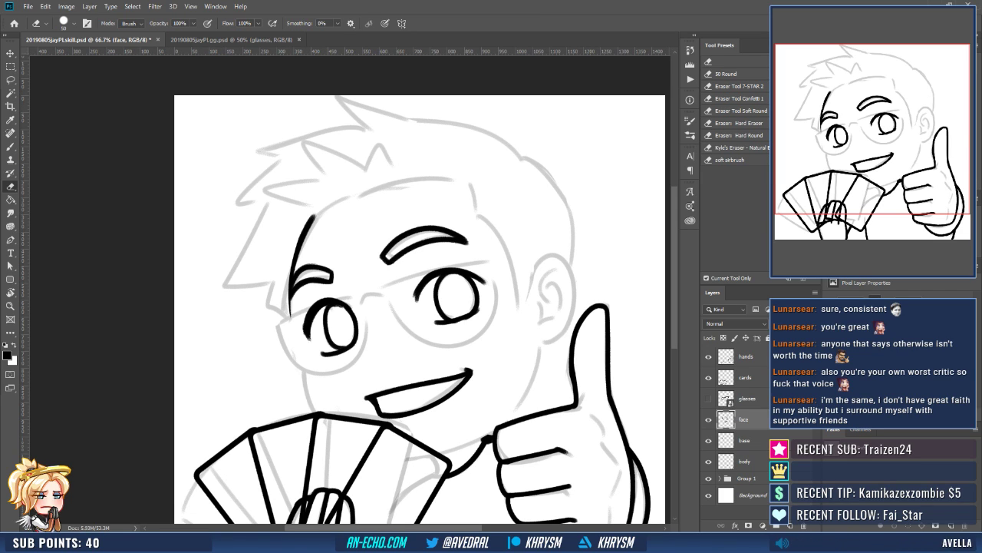
left_click(743, 440)
left_click_drag(414, 322, 429, 308)
On the base layer, ink the face outline from the left hairline past the eye and down the cheek.
key("b")
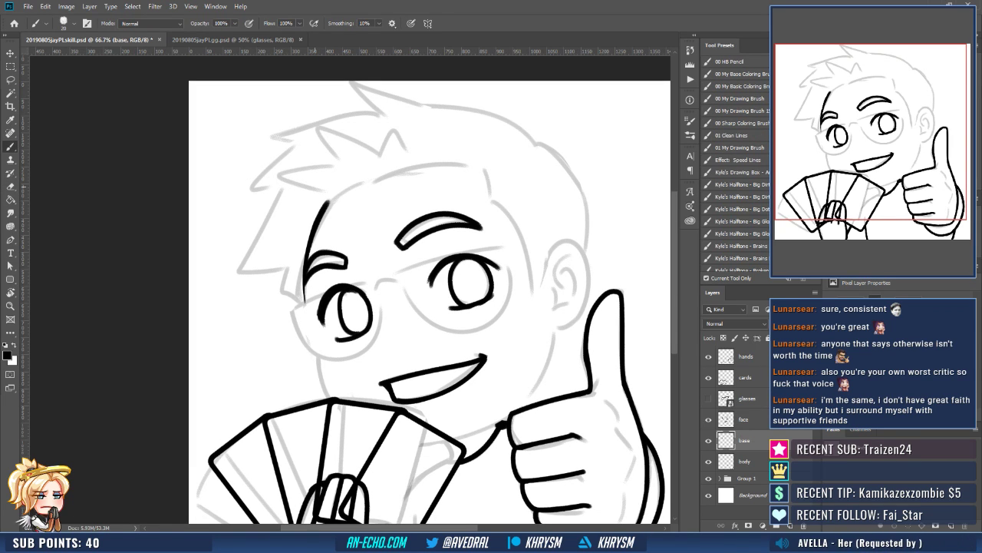
key("v")
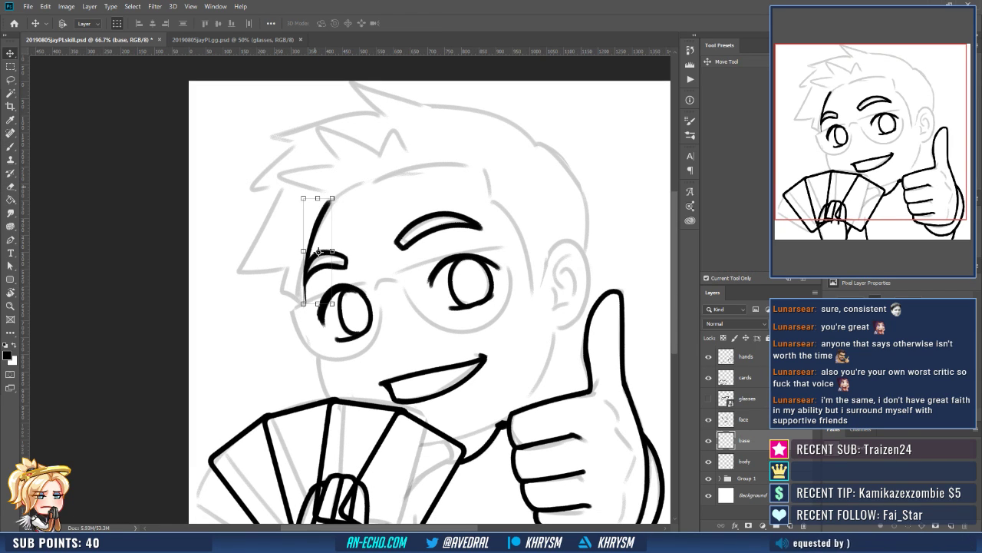
key("b")
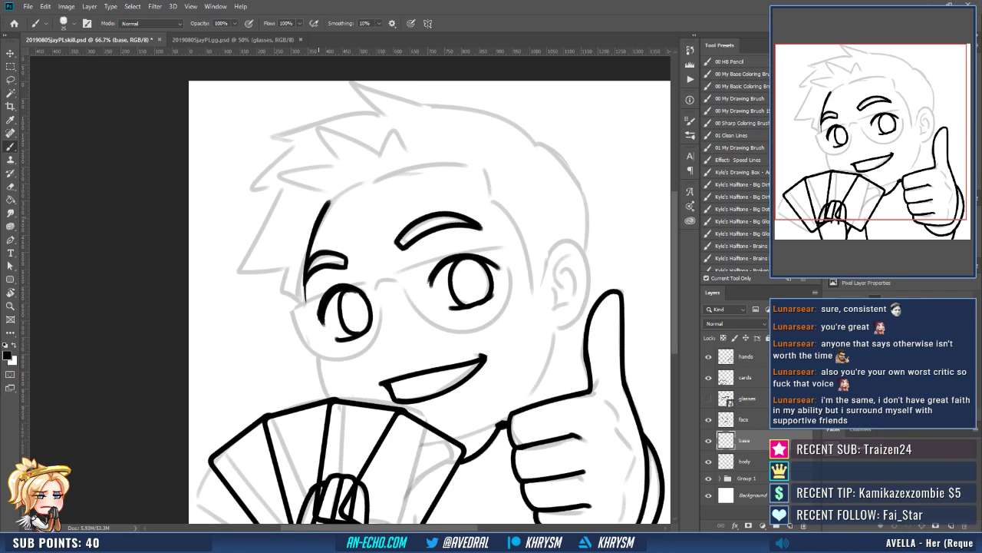
left_click_drag(323, 215, 306, 301)
key("ctrl+z")
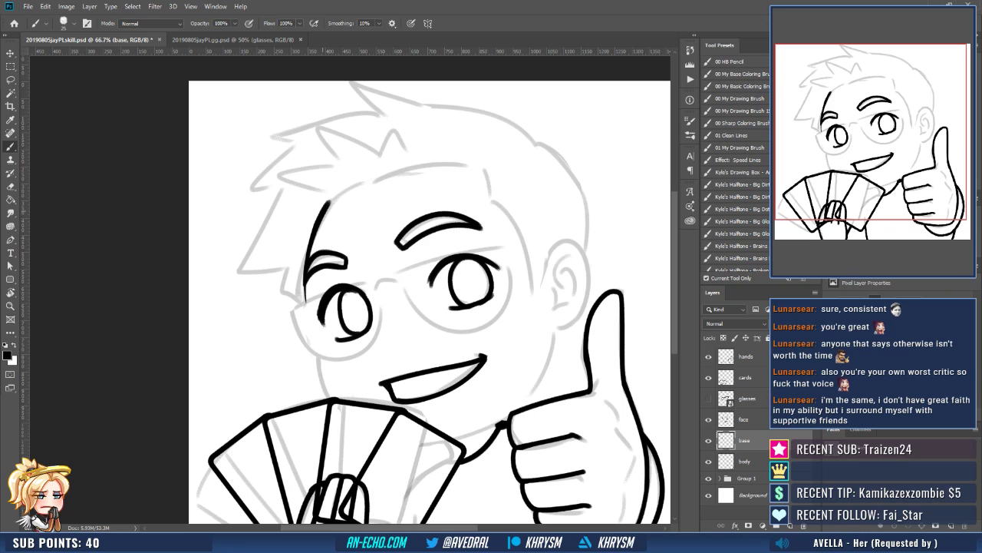
mouse_move(313, 229)
left_mouse_down()
mouse_move(305, 304)
mouse_move(325, 384)
mouse_move(313, 390)
left_mouse_up()
key("ctrl+z")
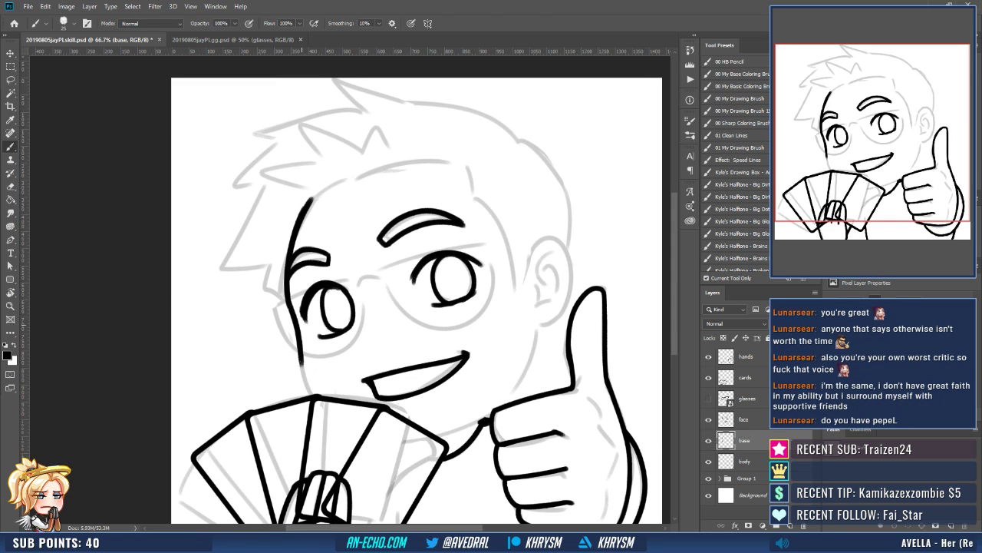
Ink the lower cheek contour down to the top corner of the fanned cards, redoing it until it is smooth.
left_click_drag(300, 351, 313, 395)
key("ctrl+z")
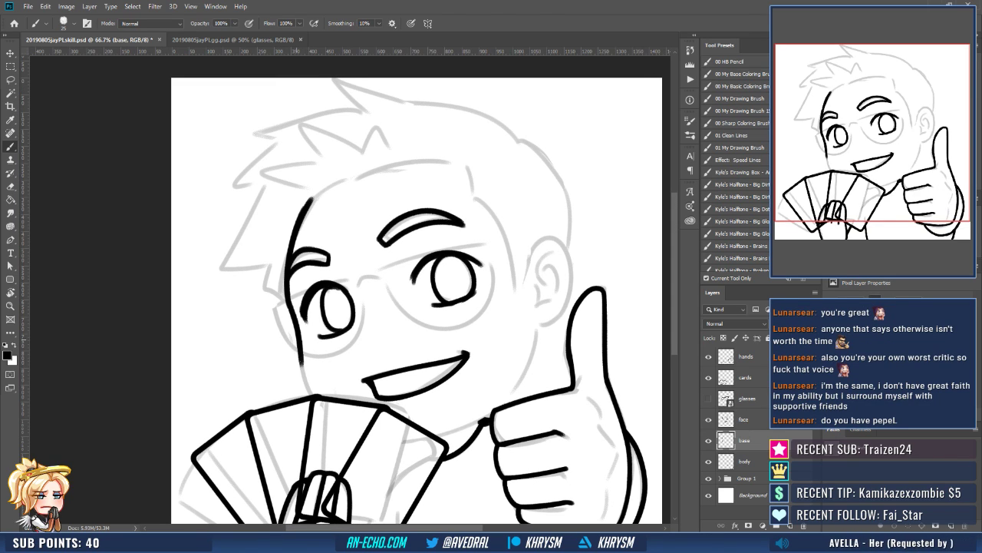
left_click_drag(298, 344, 313, 394)
key("ctrl+z")
left_click_drag(298, 347, 313, 395)
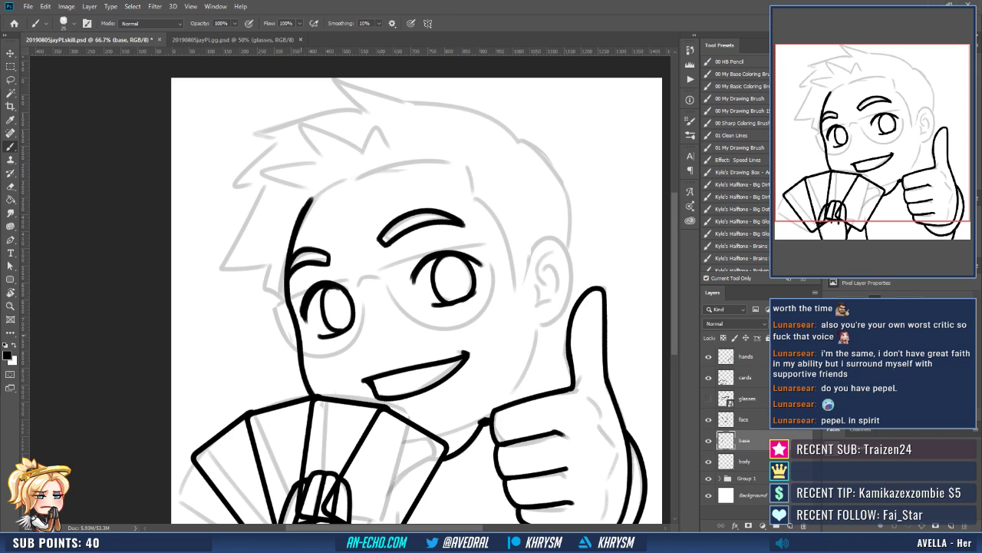
scroll(299, 329, "down", 1)
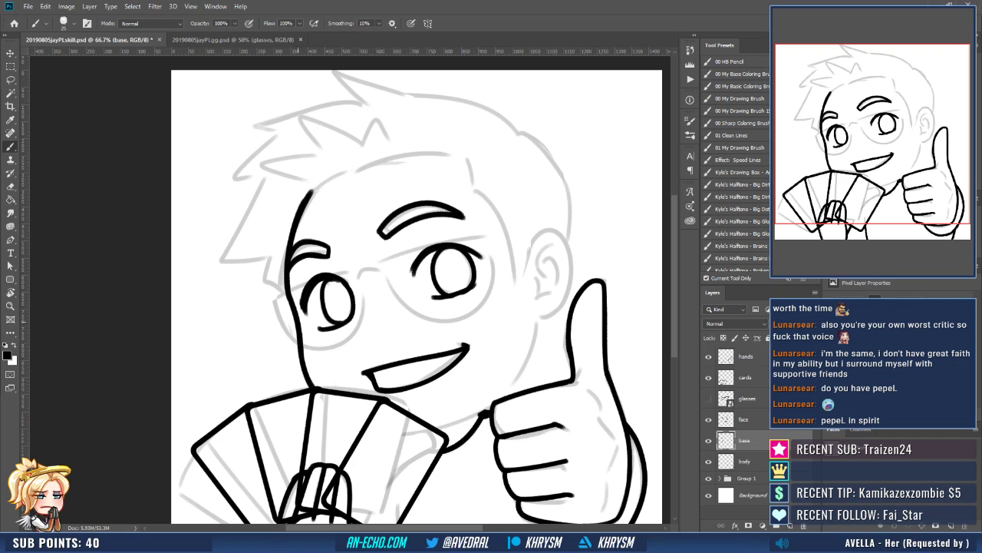
left_click_drag(305, 368, 313, 387)
Rotate the canvas and ink the jawline from the cards past the thumbs-up hand to below the ear.
mouse_move(544, 351)
left_mouse_down()
mouse_move(523, 336)
mouse_move(442, 443)
mouse_move(282, 456)
mouse_move(244, 435)
left_mouse_up()
key("r")
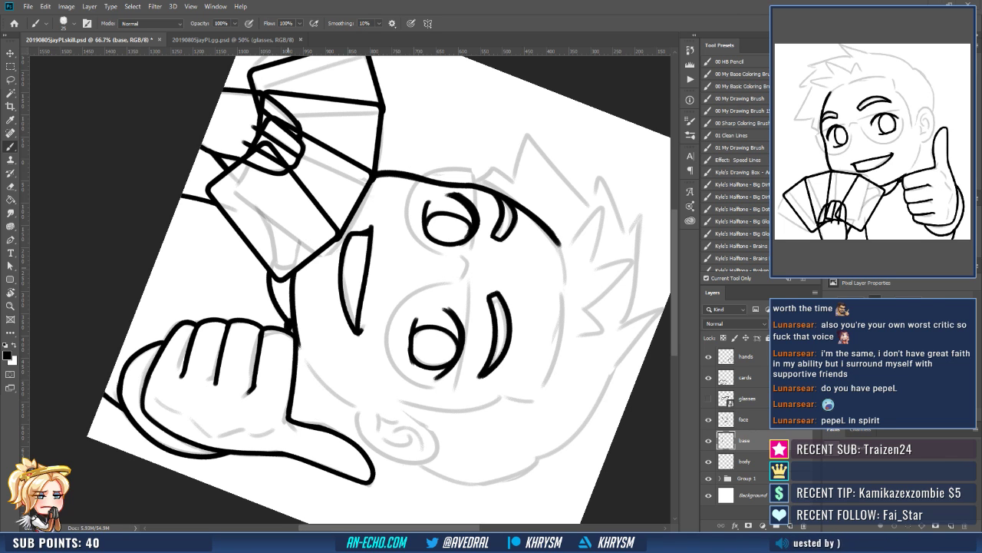
key("space")
left_click_drag(435, 207, 465, 331)
key("r")
key("space")
mouse_move(403, 259)
left_mouse_down()
mouse_move(406, 270)
mouse_move(350, 283)
mouse_move(338, 336)
left_mouse_up()
key("b")
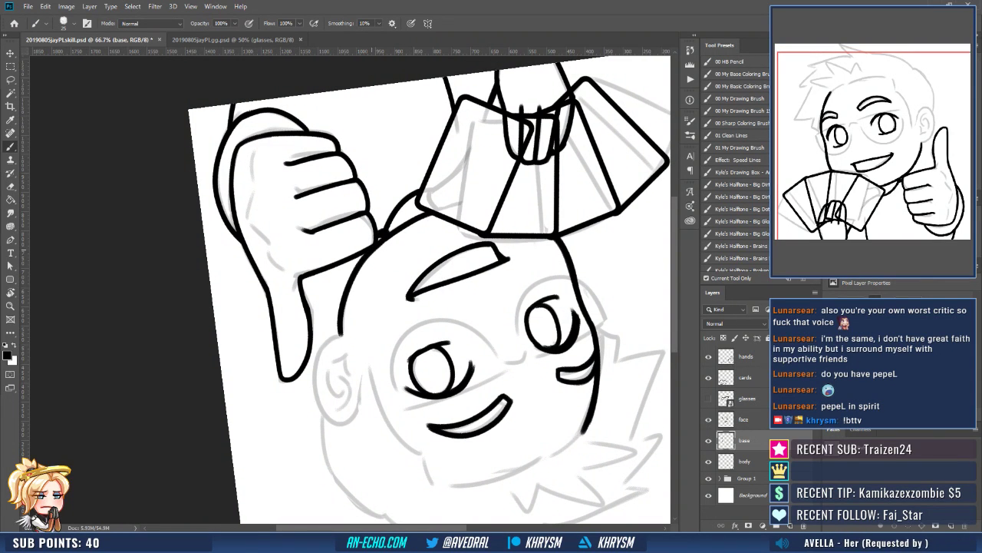
Refine the jaw curve between the thumbs-up hand and the ear with extra strokes in an upside-down view.
key("Escape")
key("space")
left_click_drag(392, 256, 468, 326)
key("r")
mouse_move(344, 281)
left_mouse_down()
mouse_move(551, 351)
mouse_move(594, 393)
left_mouse_up()
key("space")
mouse_move(491, 384)
left_mouse_down()
mouse_move(448, 428)
mouse_move(388, 454)
left_mouse_up()
key("space")
left_click_drag(389, 455, 397, 499)
key("b")
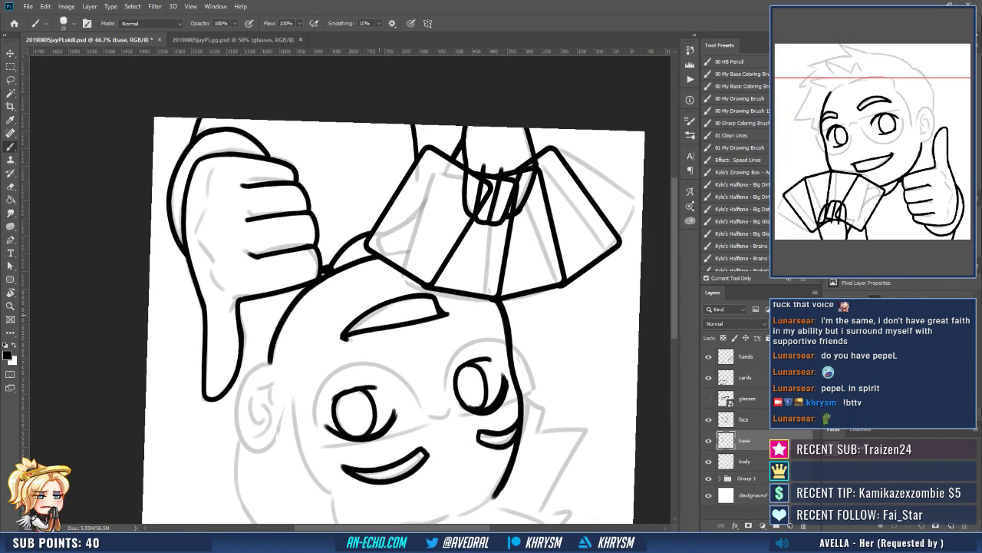
key("space")
left_click_drag(379, 315, 405, 347)
left_click_drag(300, 380, 324, 330)
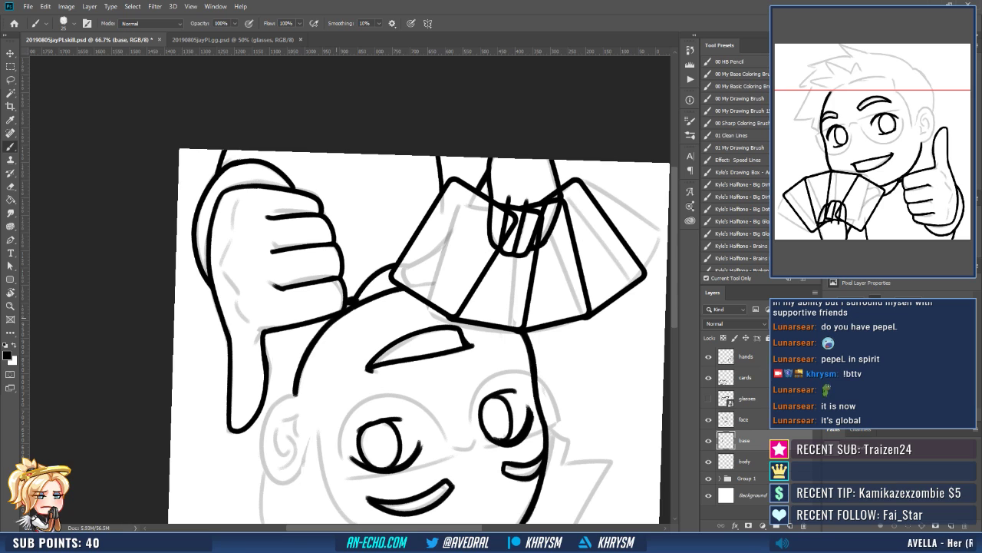
left_click_drag(308, 352, 340, 319)
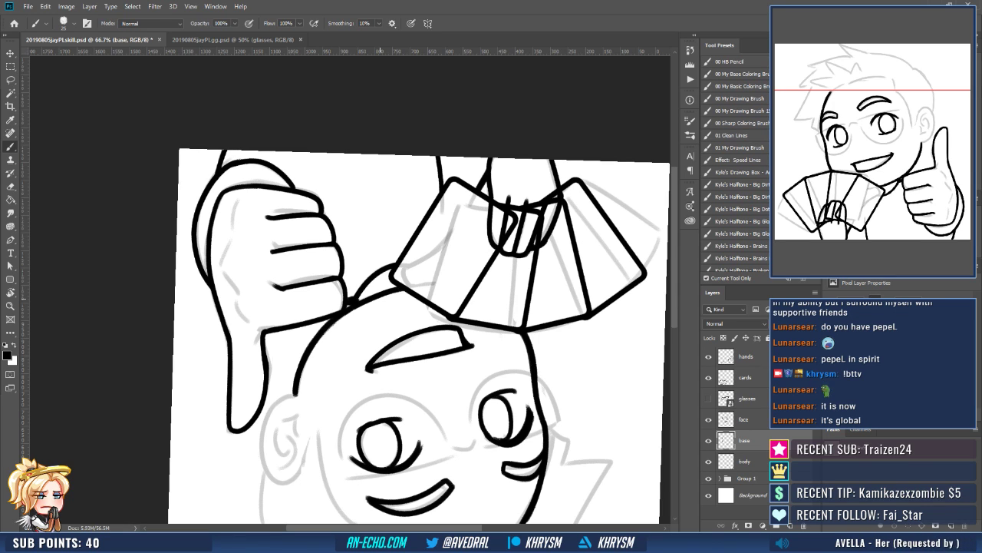
key("Escape")
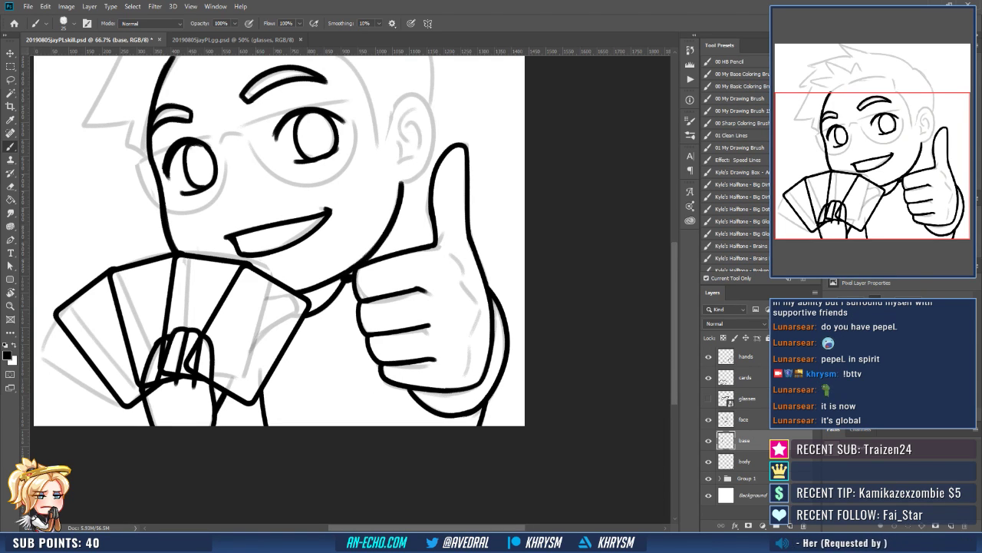
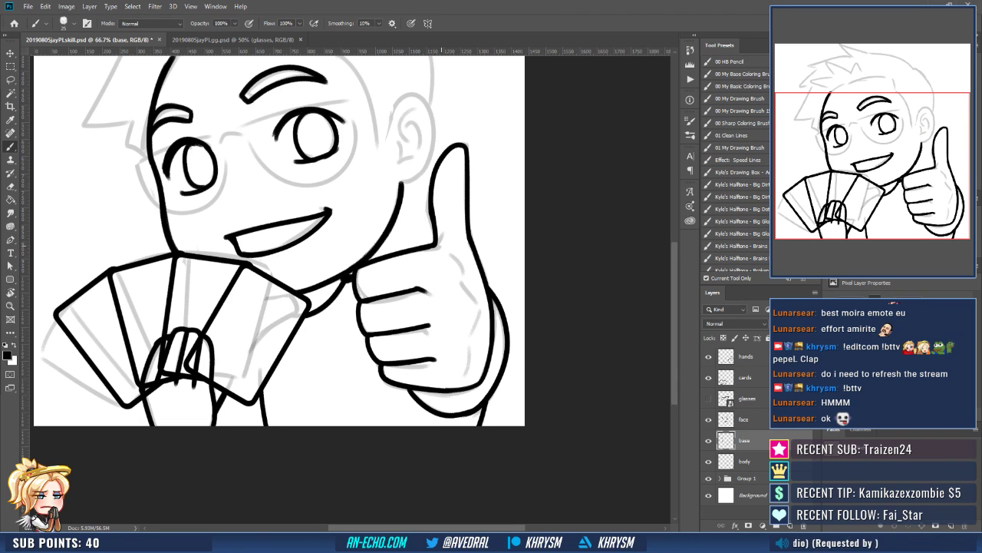
Ink the ear's outer contour joining the jaw and its inner folds on the base layer.
left_click_drag(344, 160, 410, 283)
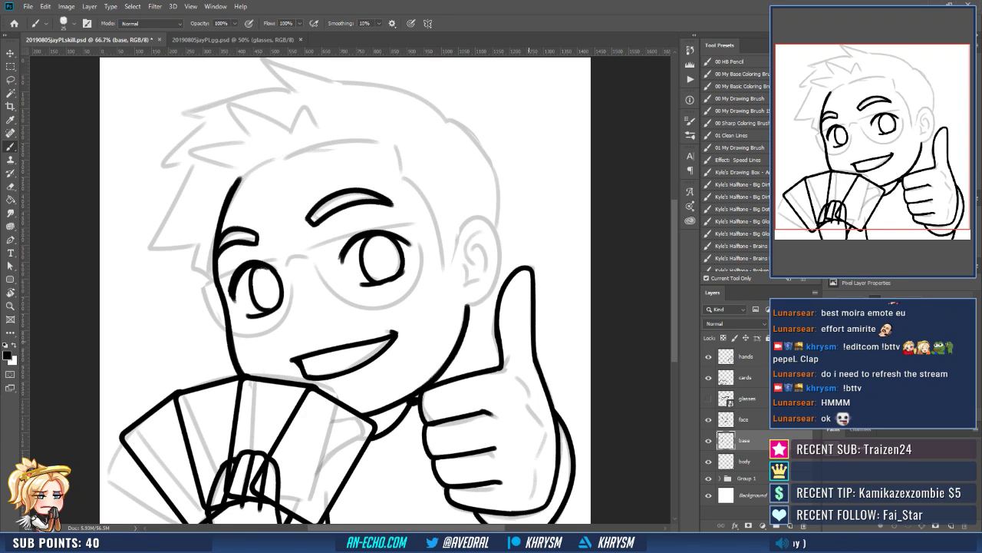
left_click_drag(489, 197, 482, 236)
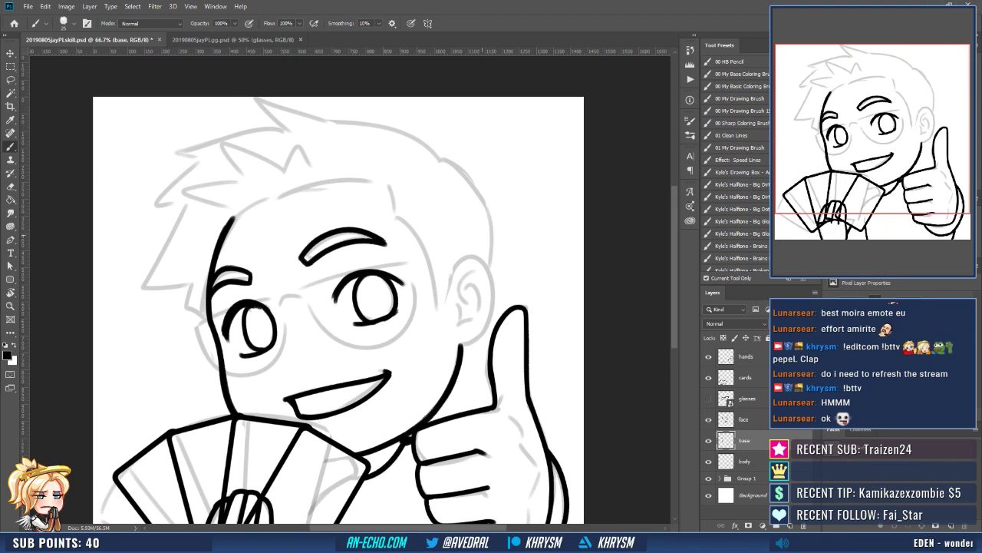
mouse_move(452, 275)
left_mouse_down()
mouse_move(458, 260)
mouse_move(495, 309)
mouse_move(494, 340)
mouse_move(487, 334)
left_mouse_up()
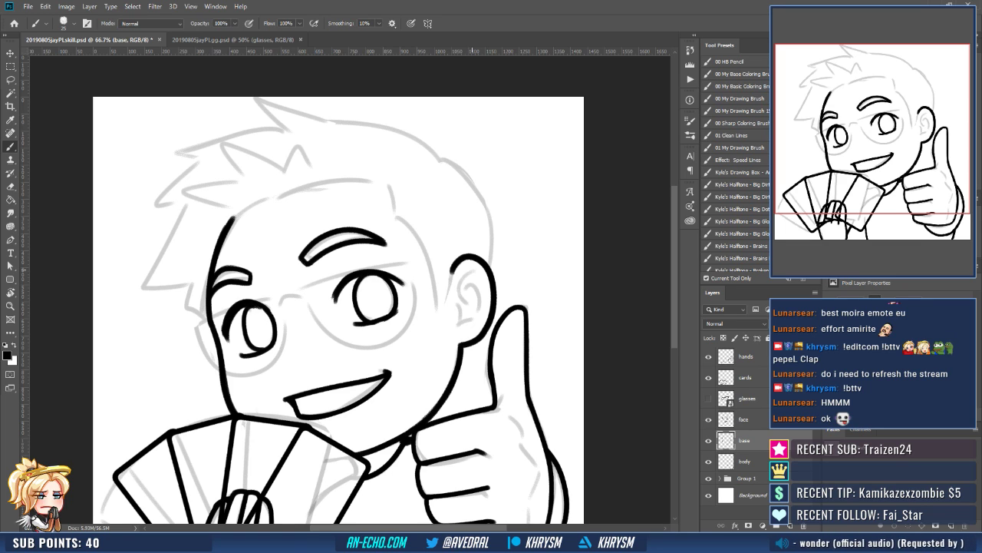
mouse_move(476, 271)
left_mouse_down()
mouse_move(463, 299)
mouse_move(483, 302)
mouse_move(462, 300)
mouse_move(459, 326)
mouse_move(477, 310)
mouse_move(468, 315)
left_mouse_up()
key("ctrl+z")
key("e")
key("b")
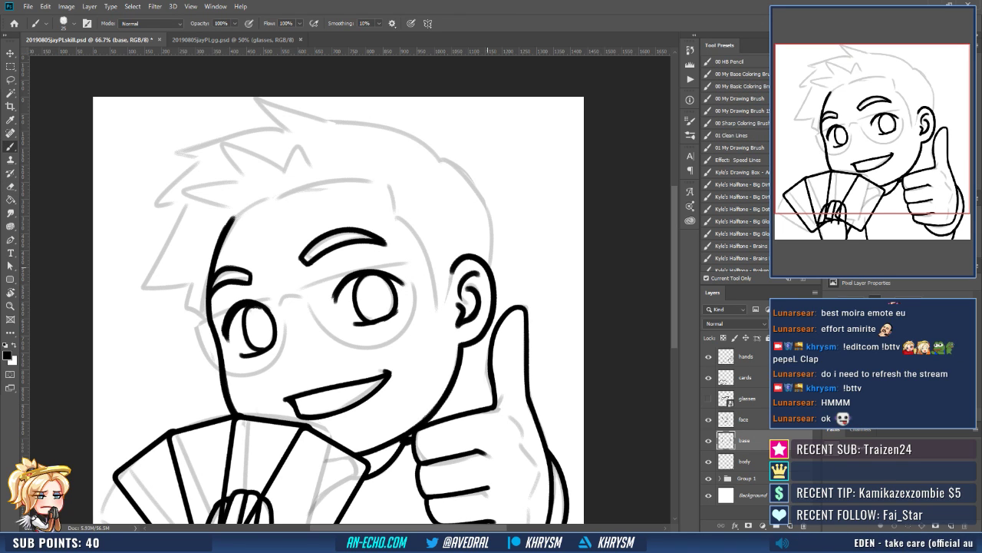
Ink the jagged side hair tuft beside the brow on the base layer, from the temple up to the first fringe spike.
mouse_move(467, 356)
left_mouse_down()
mouse_move(496, 315)
mouse_move(520, 348)
left_mouse_up()
mouse_move(245, 273)
left_mouse_down()
mouse_move(238, 300)
mouse_move(260, 311)
left_mouse_up()
mouse_move(377, 255)
left_mouse_down()
mouse_move(410, 351)
mouse_move(423, 325)
left_mouse_up()
left_click_drag(306, 381, 307, 377)
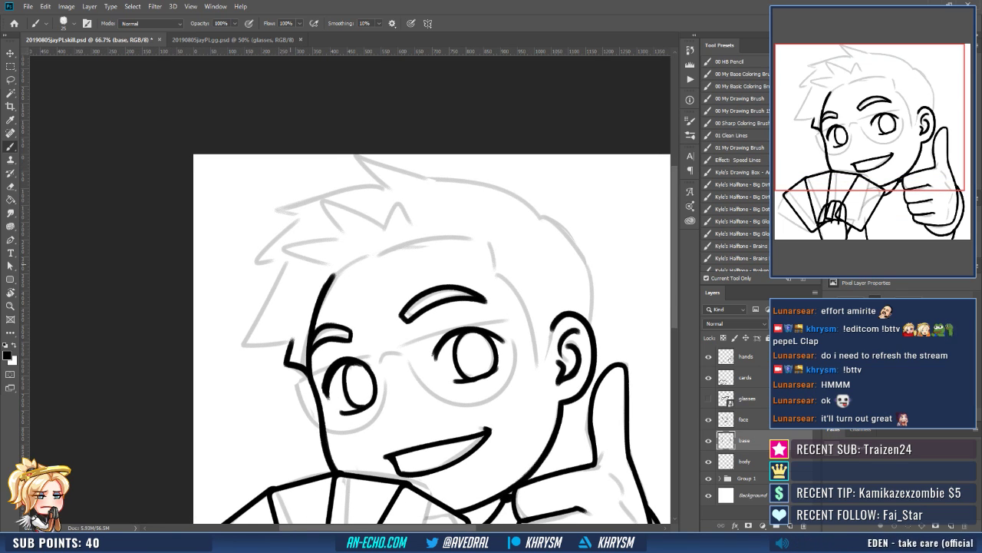
mouse_move(286, 263)
left_mouse_down()
mouse_move(243, 344)
mouse_move(292, 339)
mouse_move(330, 370)
left_mouse_up()
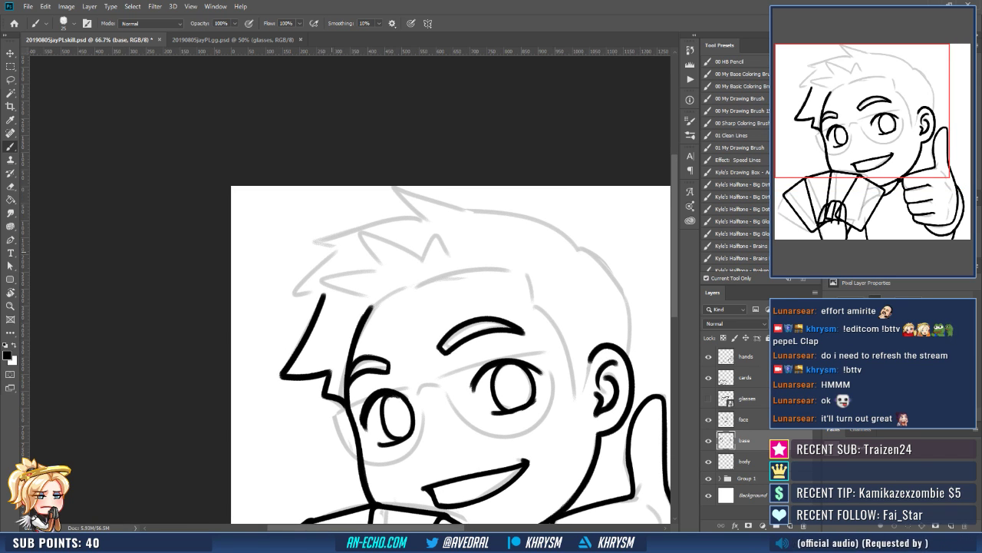
mouse_move(338, 251)
left_mouse_down()
mouse_move(291, 294)
mouse_move(323, 295)
mouse_move(292, 339)
left_mouse_up()
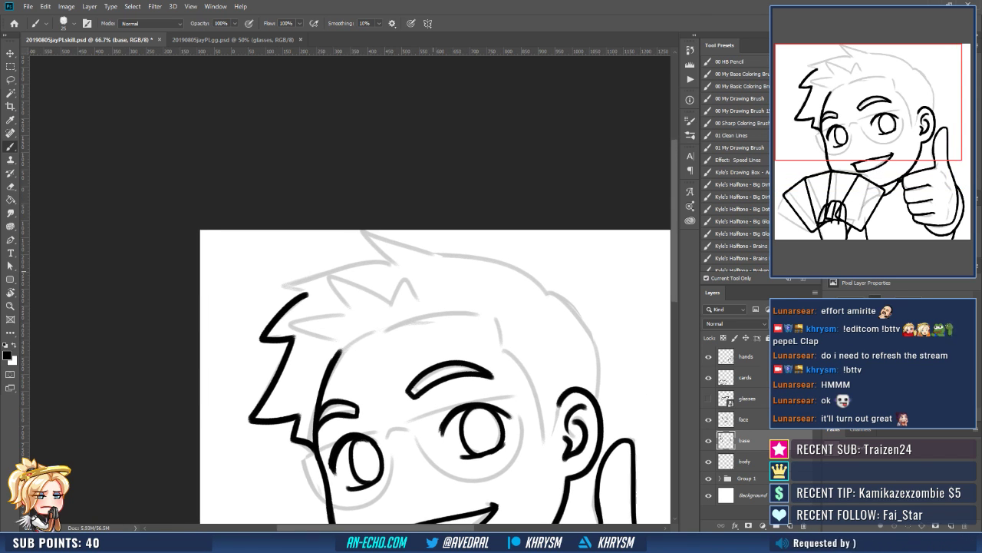
Ink the upper fringe spikes and the long swept strand running toward the tuft at the top of the head.
key("r")
left_click_drag(433, 272, 409, 228)
mouse_move(366, 251)
left_mouse_down()
mouse_move(397, 233)
mouse_move(352, 270)
mouse_move(354, 310)
mouse_move(383, 255)
mouse_move(355, 243)
mouse_move(321, 310)
mouse_move(364, 295)
left_mouse_up()
key("b")
key("b")
key("Escape")
key("r")
key("b")
key("Escape")
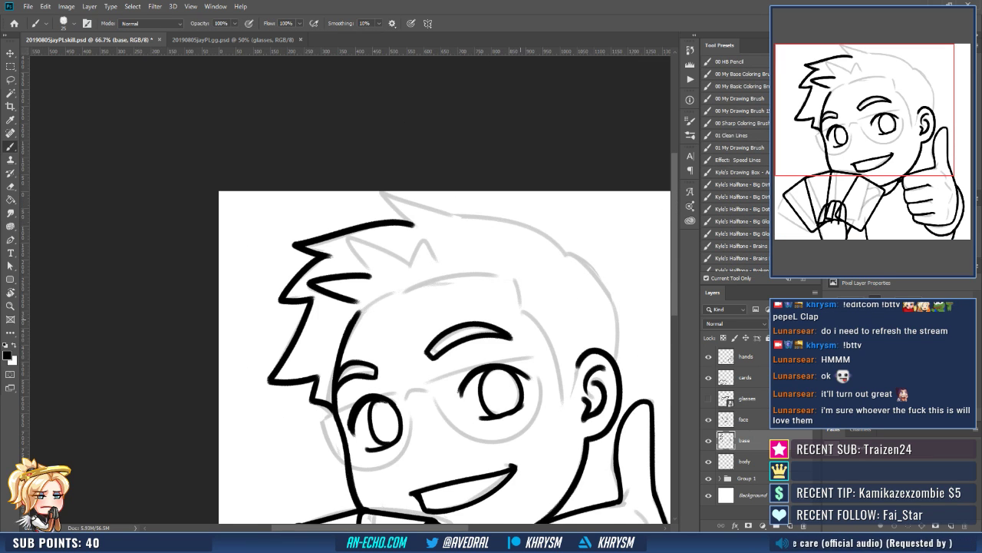
Ink the inner zigzag spikes of the fringe above the forehead in a rotated view.
key("r")
left_click_drag(520, 318, 442, 420)
key("b")
mouse_move(343, 289)
left_mouse_down()
mouse_move(343, 301)
mouse_move(353, 250)
mouse_move(378, 314)
mouse_move(428, 274)
mouse_move(411, 243)
mouse_move(415, 284)
left_mouse_up()
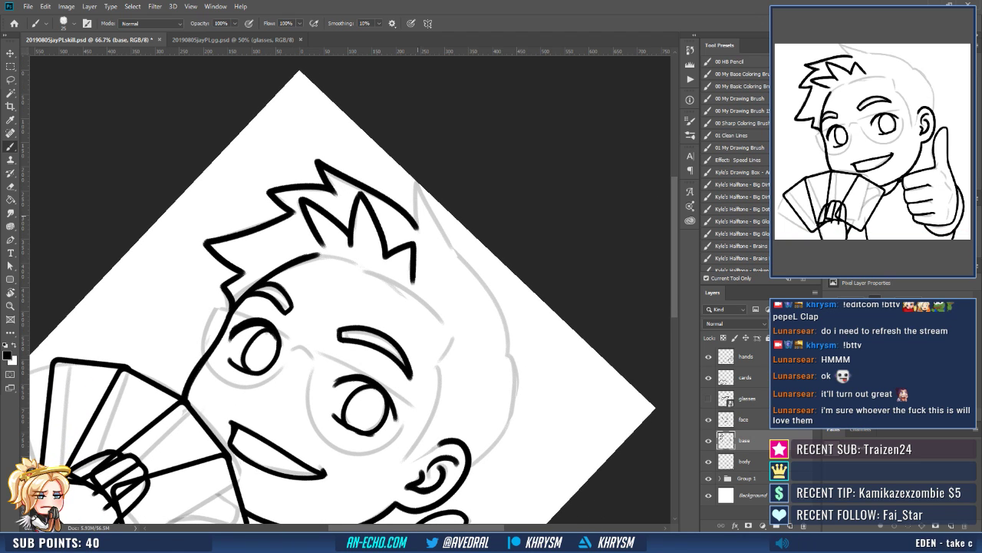
key("Escape")
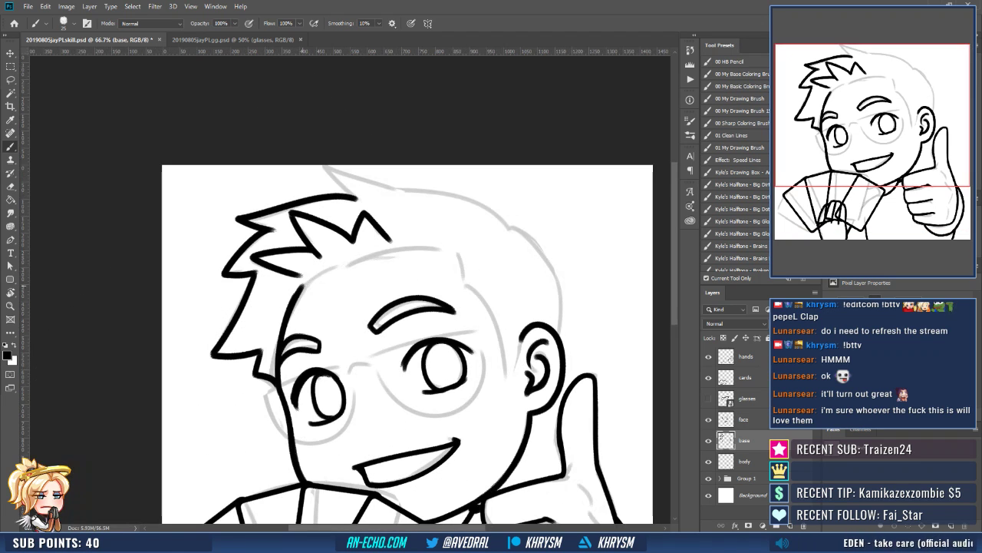
Ink the curved hairline across the forehead, redoing the stroke in a rotated view until it follows the sketch.
mouse_move(294, 293)
left_mouse_down()
mouse_move(356, 264)
mouse_move(456, 253)
mouse_move(445, 206)
left_mouse_up()
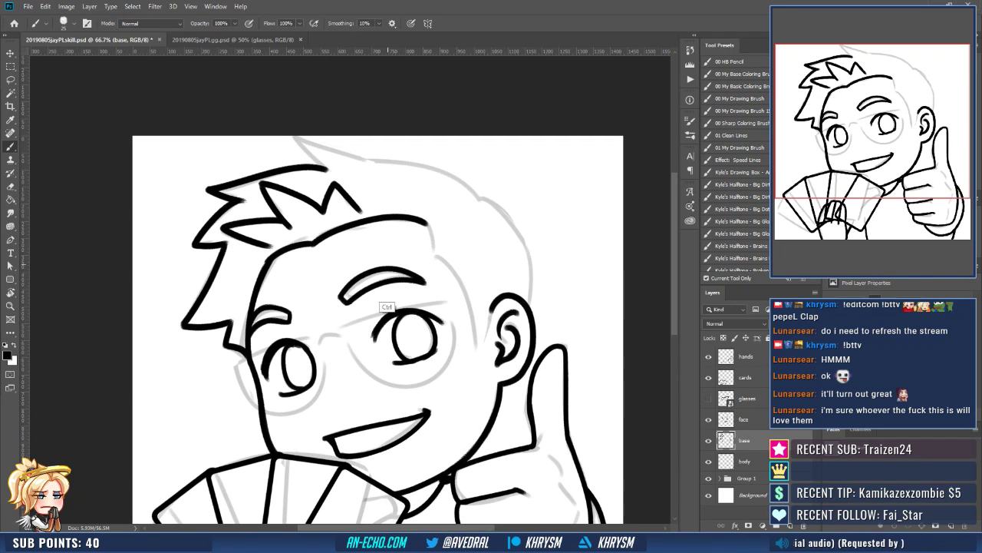
key("ctrl+z")
key("ctrl+z")
key("ctrl+z")
key("ctrl+shift+z")
key("r")
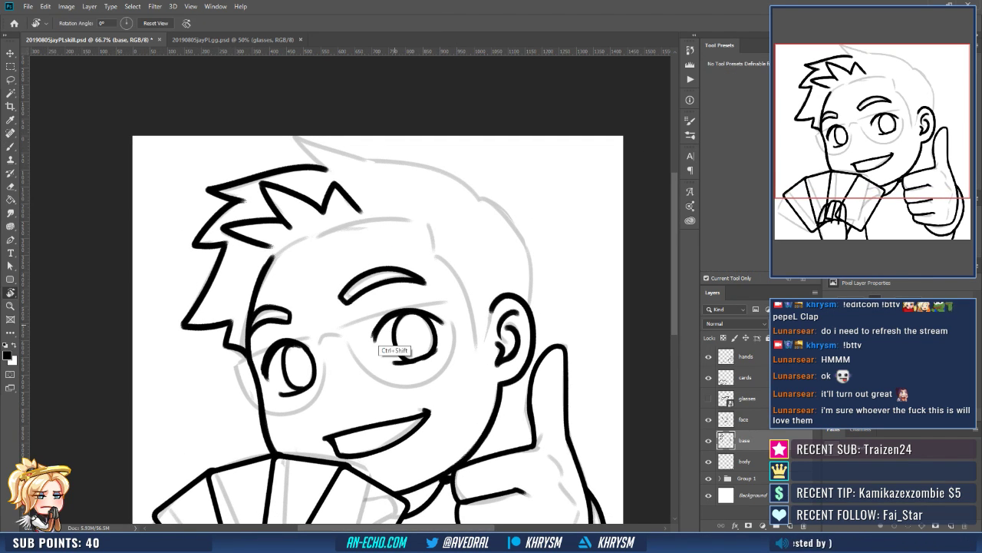
key("ctrl+shift+z")
mouse_move(396, 327)
left_mouse_down()
mouse_move(486, 340)
mouse_move(503, 365)
left_mouse_up()
key("b")
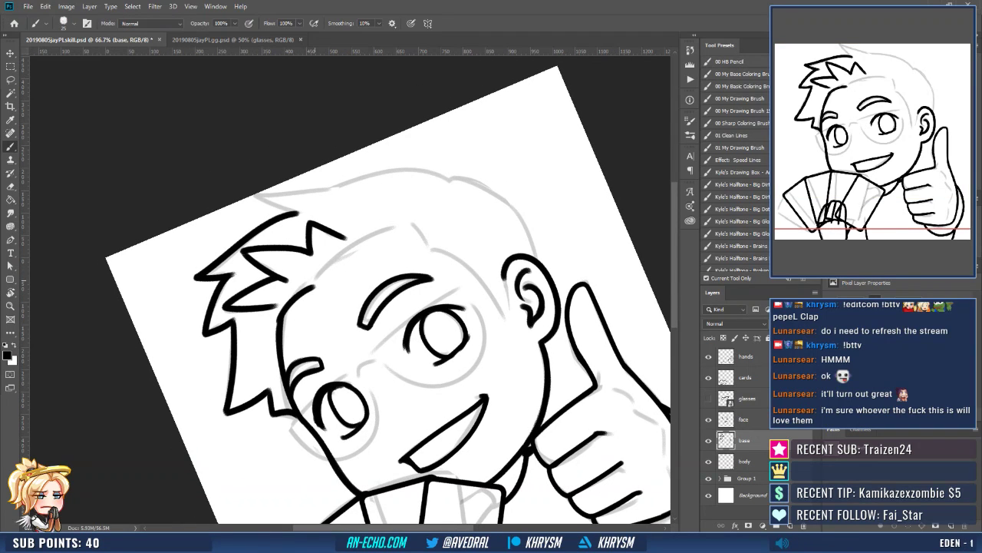
left_click_drag(315, 289, 410, 220)
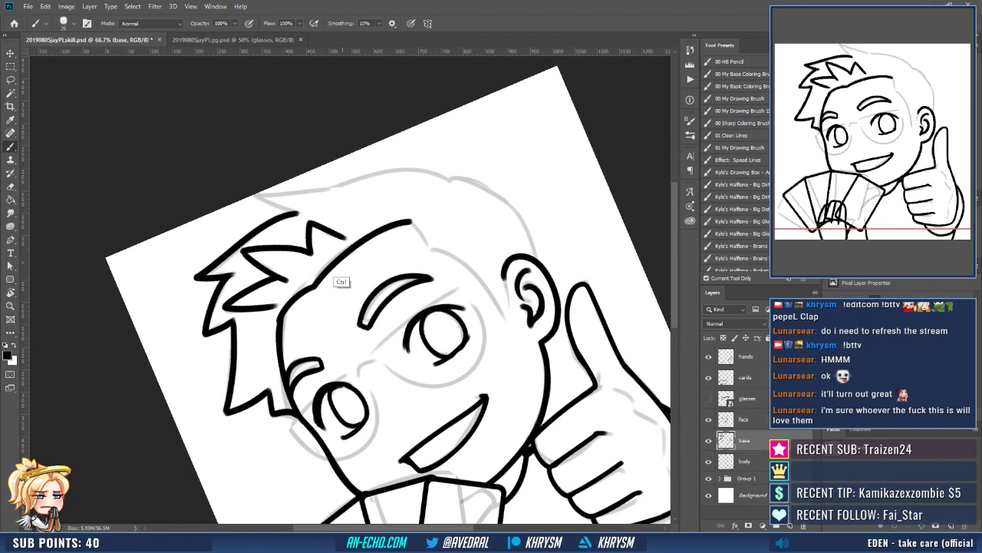
key("ctrl+z")
mouse_move(313, 288)
left_mouse_down()
mouse_move(333, 263)
mouse_move(416, 221)
left_mouse_up()
key("Escape")
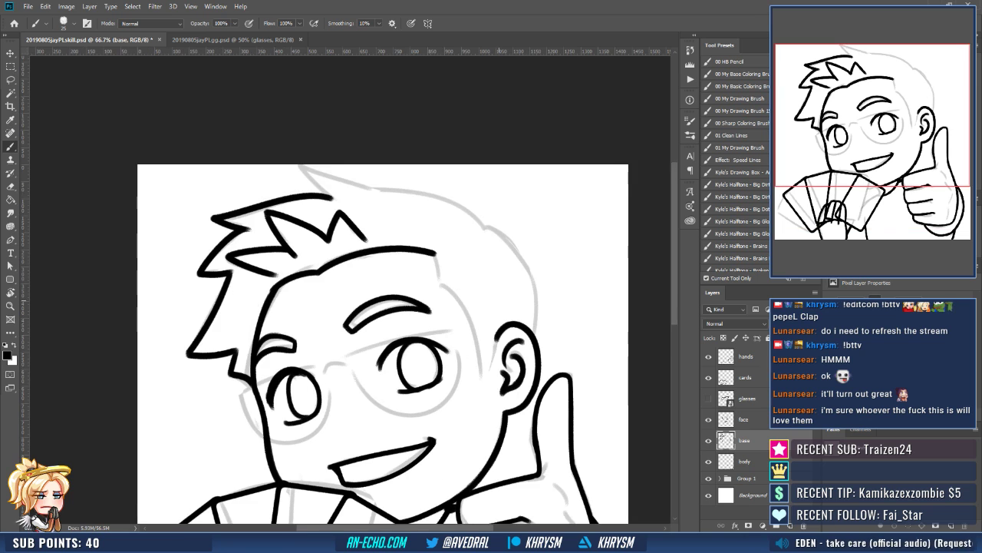
Ink the hairline corner and its descent along the temple, redoing the lower part of the stroke.
left_click_drag(505, 340, 466, 270)
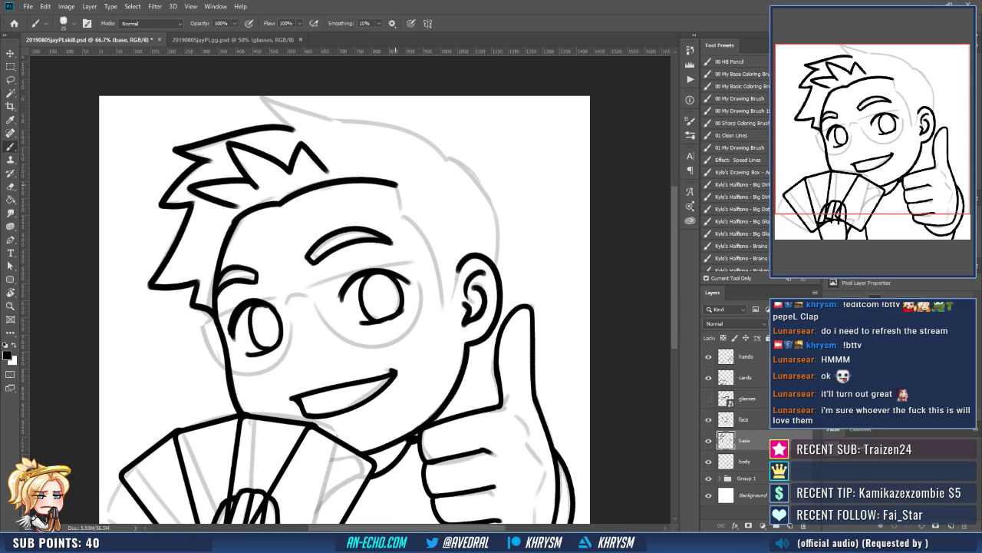
mouse_move(396, 184)
left_mouse_down()
mouse_move(401, 217)
mouse_move(361, 137)
mouse_move(393, 178)
mouse_move(396, 241)
left_mouse_up()
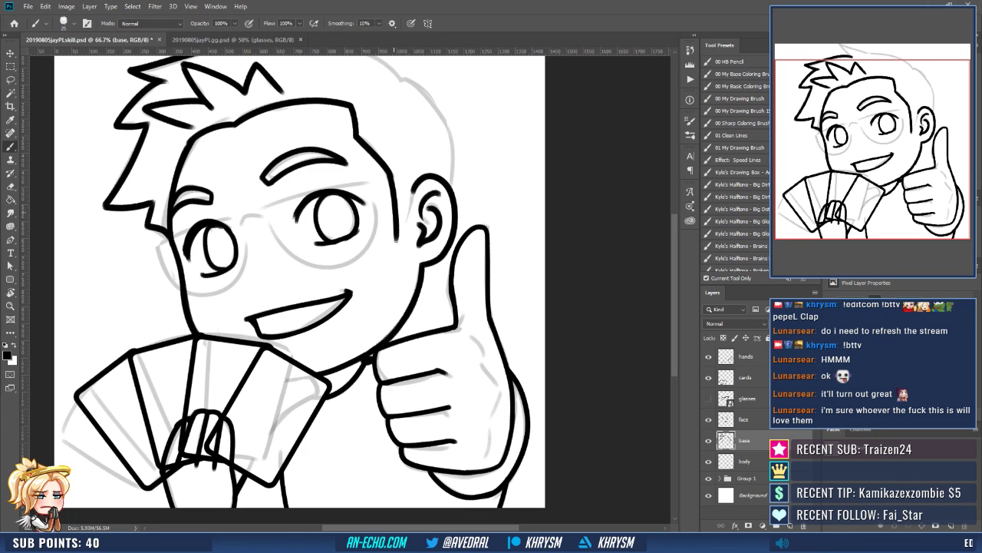
key("ctrl+z")
left_click_drag(388, 173, 398, 236)
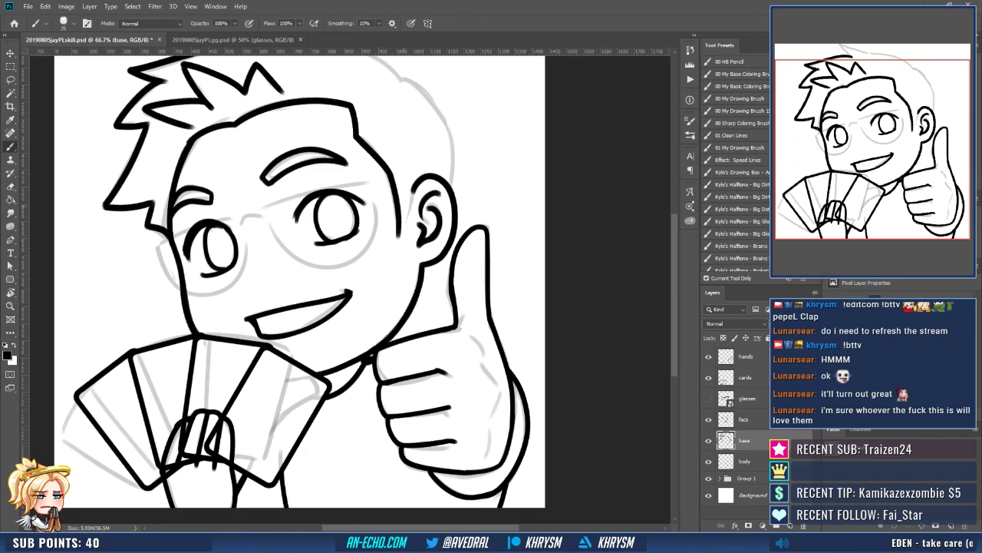
Close the pointed sideburn with a line up to the ear and touch up its edge.
mouse_move(419, 176)
left_mouse_down()
mouse_move(398, 237)
mouse_move(413, 290)
left_mouse_up()
key("e")
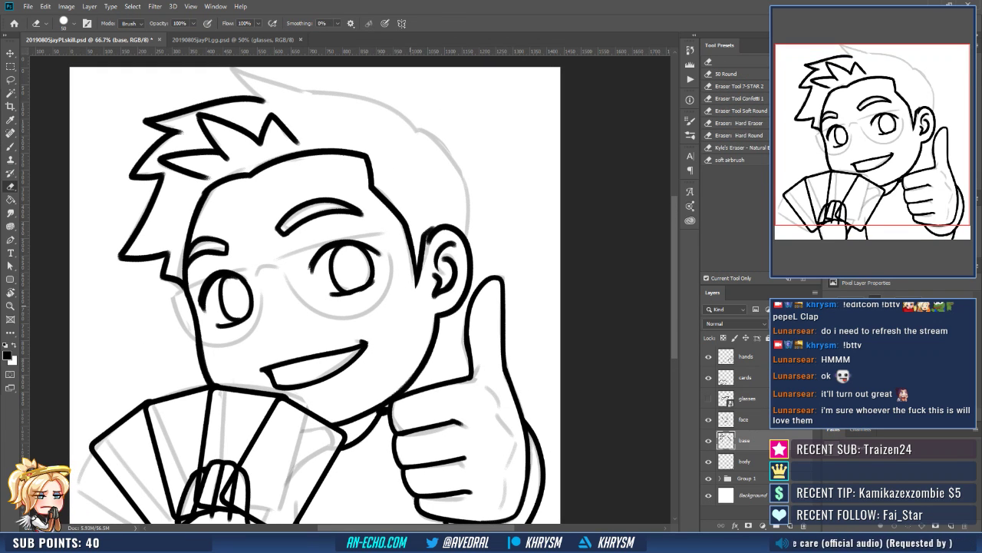
key("b")
left_click_drag(415, 244, 417, 267)
left_click_drag(461, 376, 494, 434)
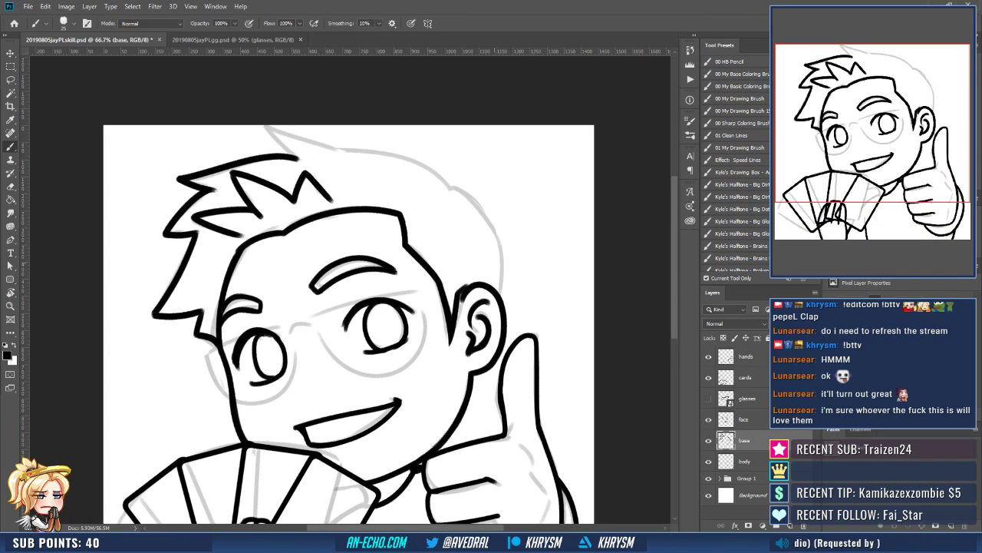
Ink the pointed tuft at the top of the head and the start of the crown line in a rotated view.
left_click_drag(466, 270, 438, 339)
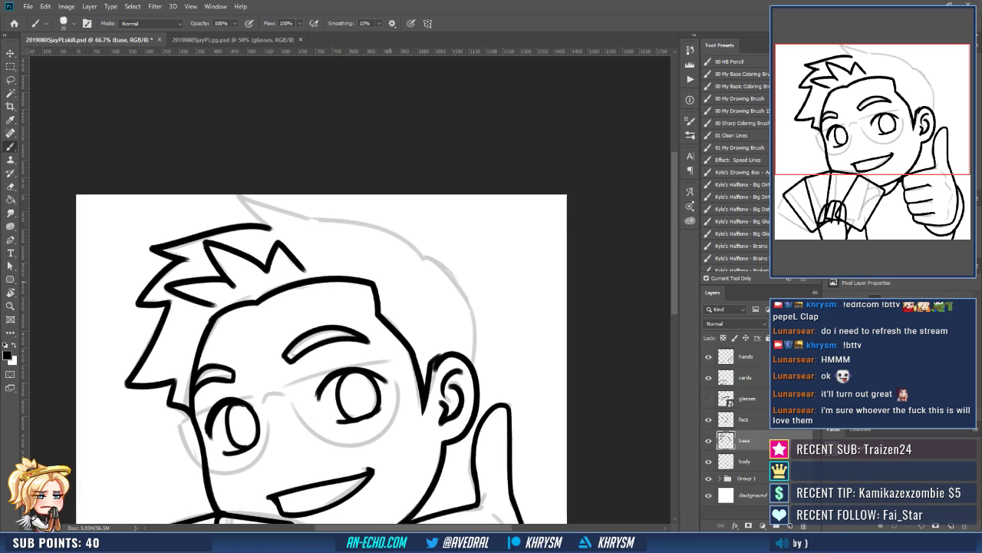
mouse_move(267, 228)
left_mouse_down()
mouse_move(248, 198)
mouse_move(460, 238)
left_mouse_up()
key("r")
left_click_drag(319, 278, 384, 246)
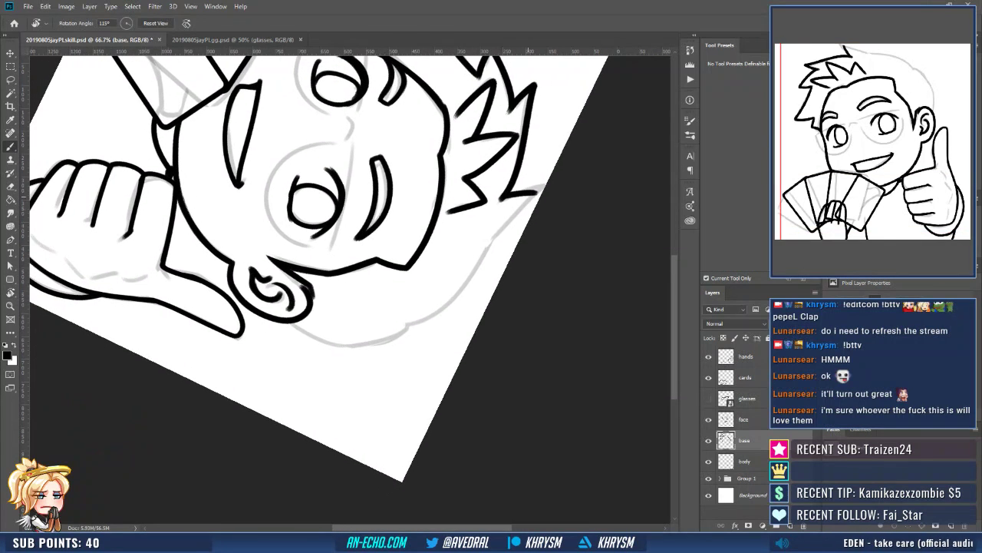
key("b")
mouse_move(535, 193)
left_mouse_down()
mouse_move(486, 246)
mouse_move(529, 213)
left_mouse_up()
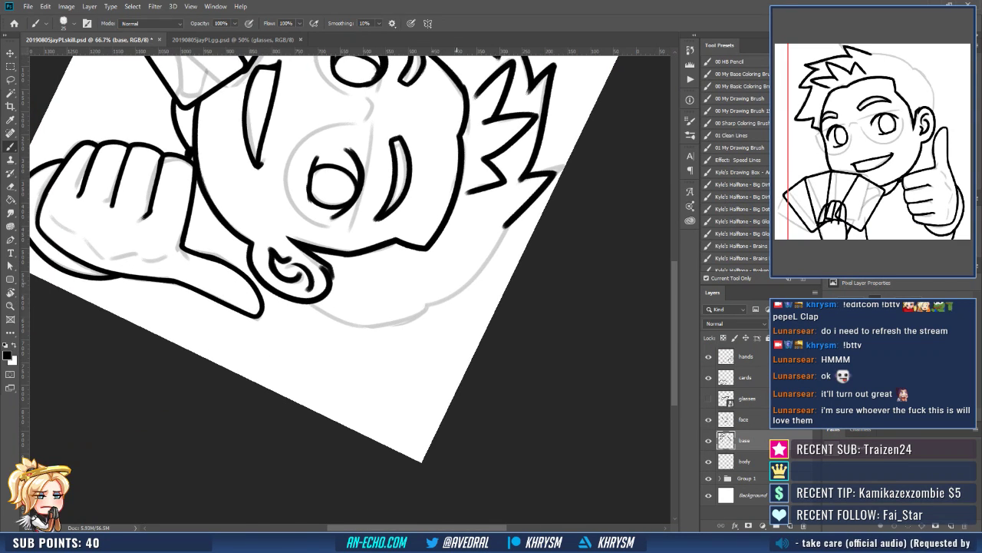
key("Escape")
Ink the crown contour from the top tuft to the notch at the back of the head.
key("r")
left_click_drag(246, 342, 441, 348)
key("b")
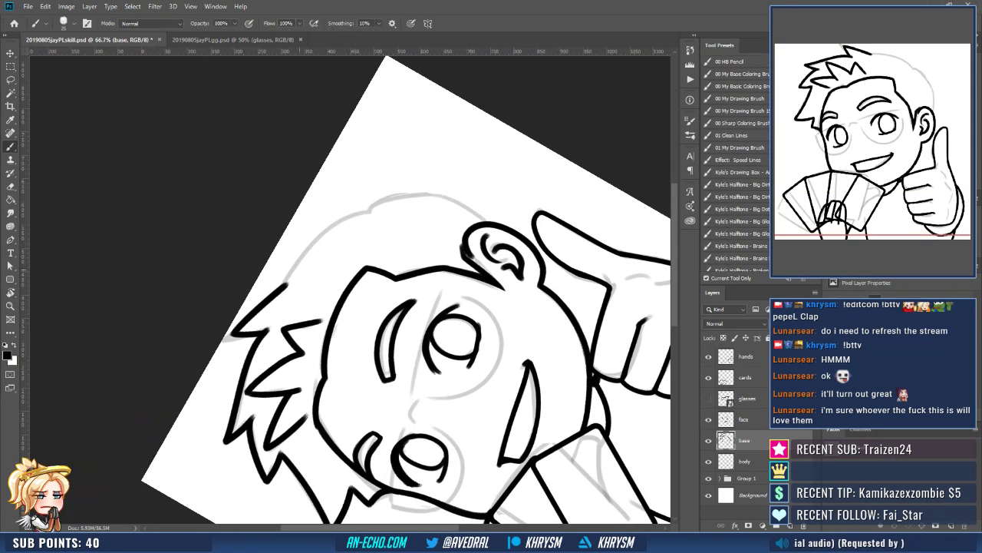
mouse_move(284, 286)
left_mouse_down()
mouse_move(327, 226)
mouse_move(372, 212)
left_mouse_up()
key("r")
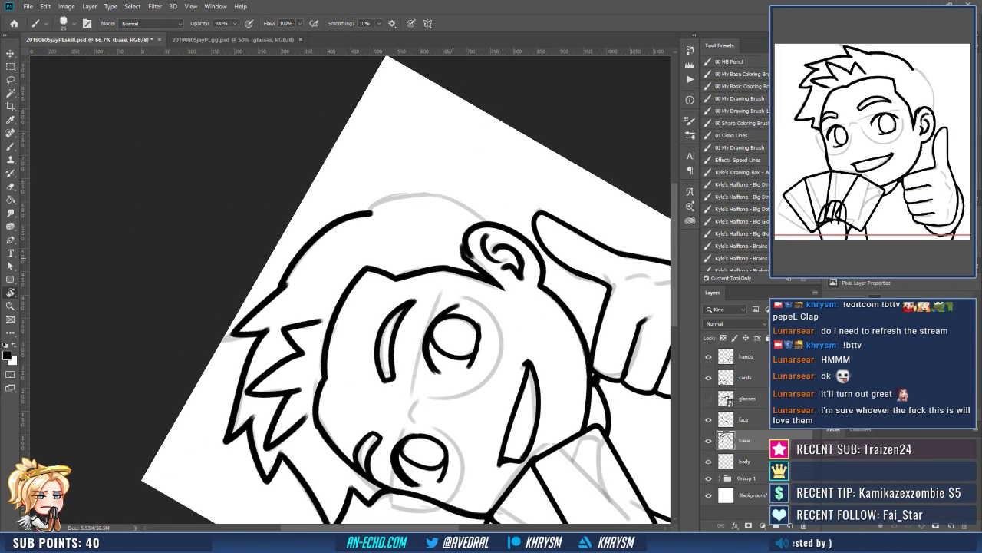
Ink the back of the head from the crown notch down to the ear, rotating the canvas and redoing the curve until it matches the sketch.
mouse_move(619, 344)
left_mouse_down()
mouse_move(604, 185)
mouse_move(628, 271)
left_mouse_up()
key("b")
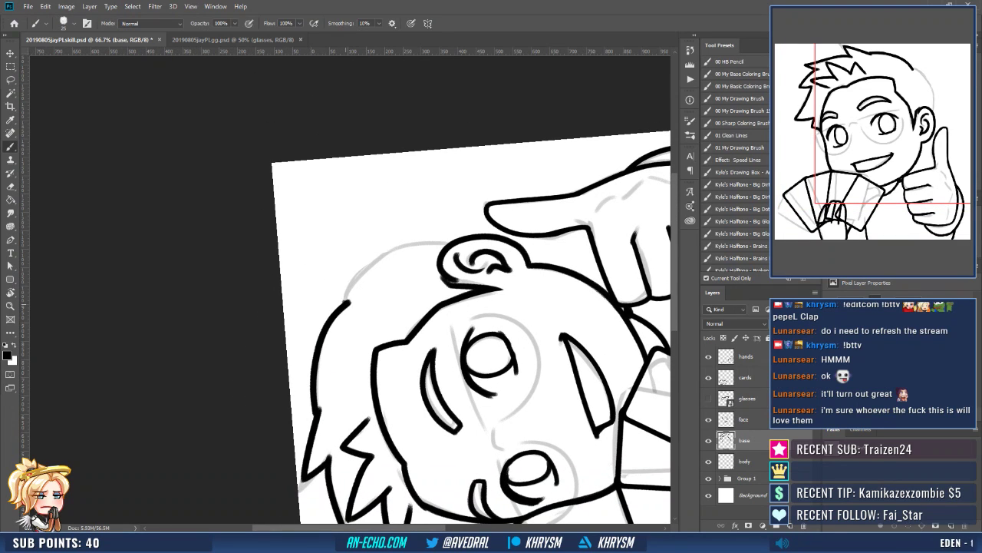
mouse_move(344, 301)
left_mouse_down()
mouse_move(363, 271)
mouse_move(445, 243)
left_mouse_up()
key("ctrl+z")
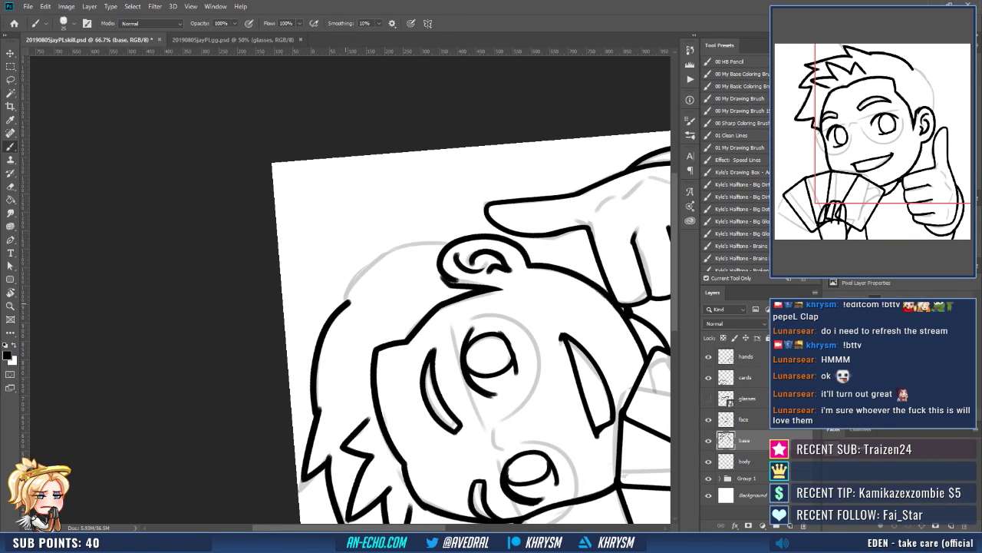
mouse_move(345, 302)
left_mouse_down()
mouse_move(399, 249)
mouse_move(450, 245)
left_mouse_up()
key("ctrl+z")
key("r")
left_click_drag(495, 359, 508, 267)
key("b")
mouse_move(404, 196)
left_mouse_down()
mouse_move(367, 228)
mouse_move(354, 300)
left_mouse_up()
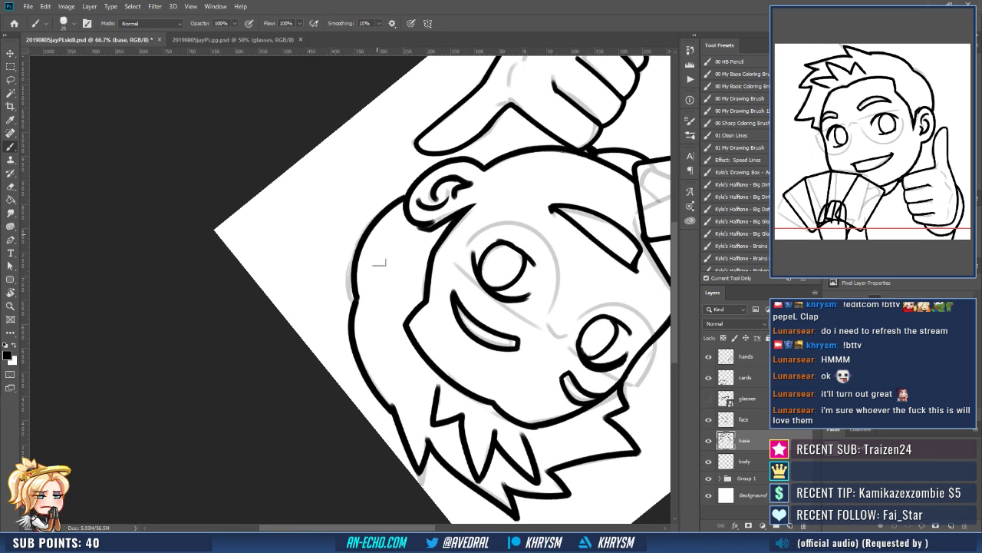
key("ctrl+z")
mouse_move(405, 198)
left_mouse_down()
mouse_move(350, 292)
mouse_move(355, 305)
left_mouse_up()
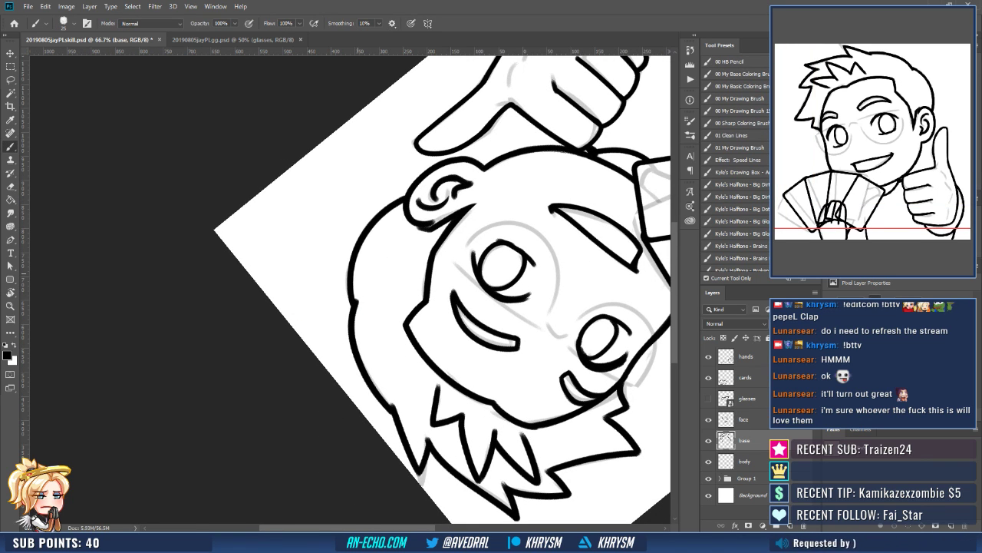
key("Escape")
left_click_drag(372, 403, 433, 348)
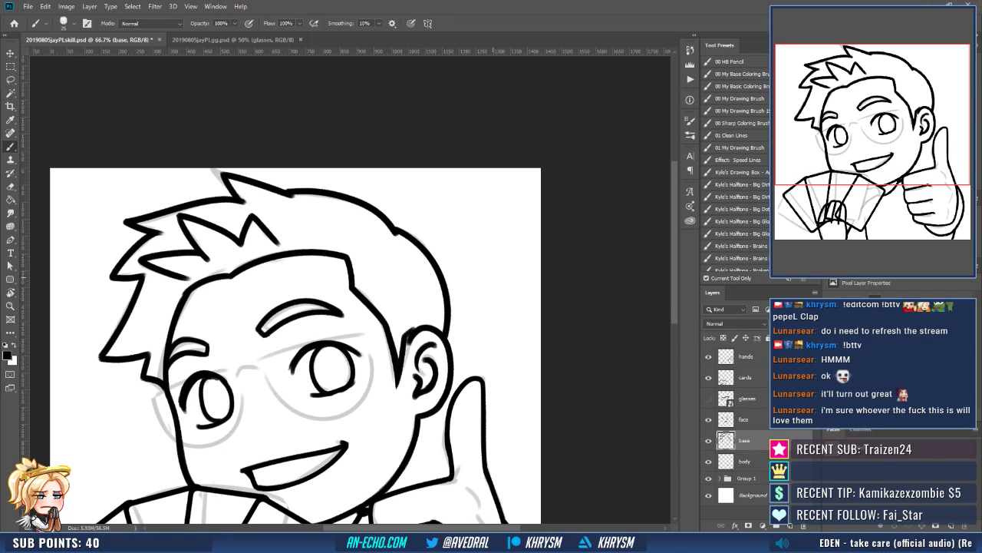
left_click_drag(482, 448, 431, 254)
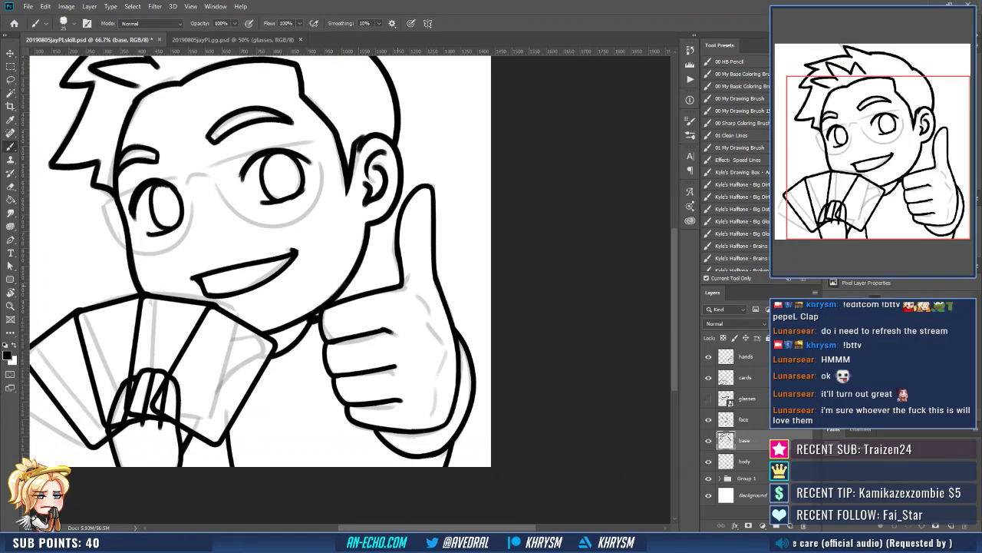
left_click_drag(398, 285, 429, 311)
key("ctrl+z")
left_click_drag(452, 276, 452, 242)
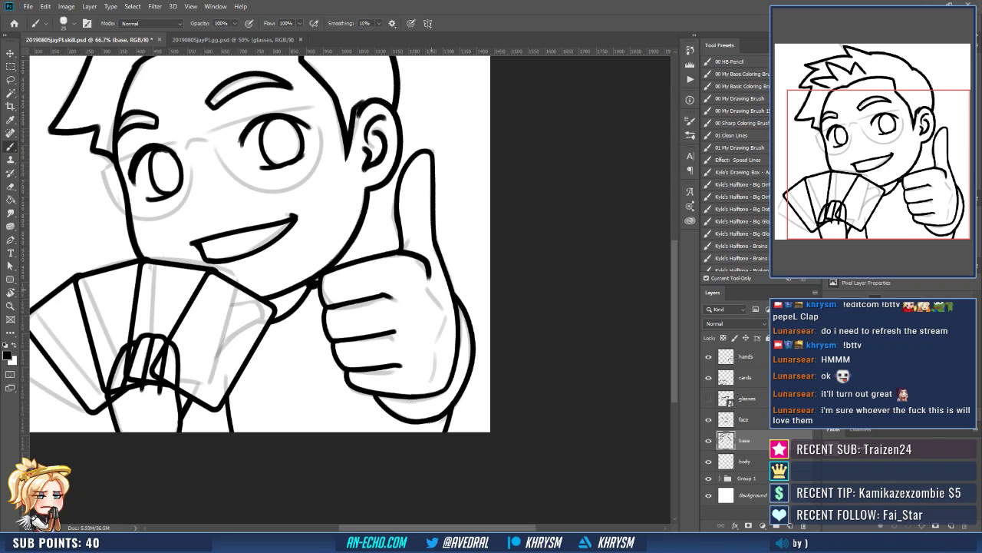
left_click_drag(430, 287, 439, 326)
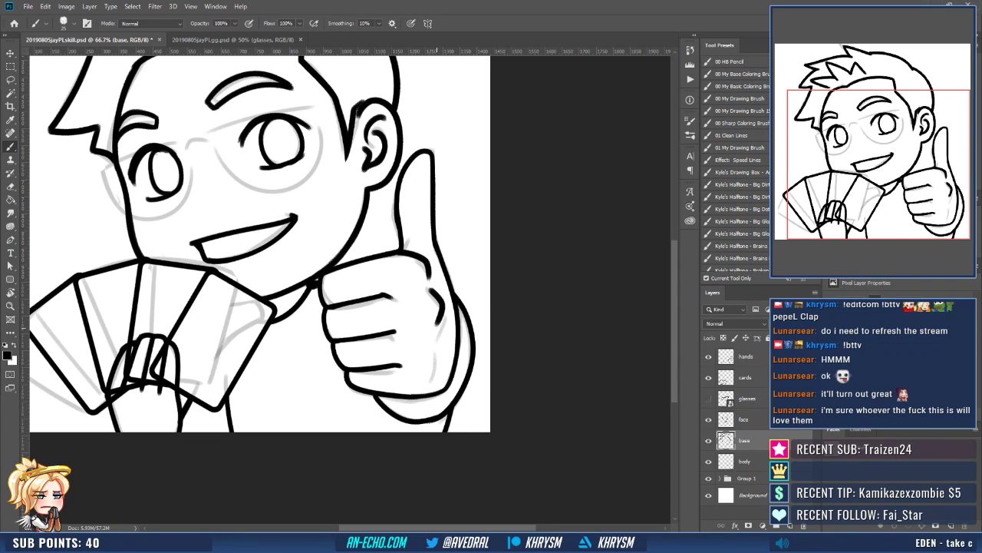
left_click_drag(442, 342, 436, 388)
key("ctrl+z")
left_click_drag(445, 351, 437, 390)
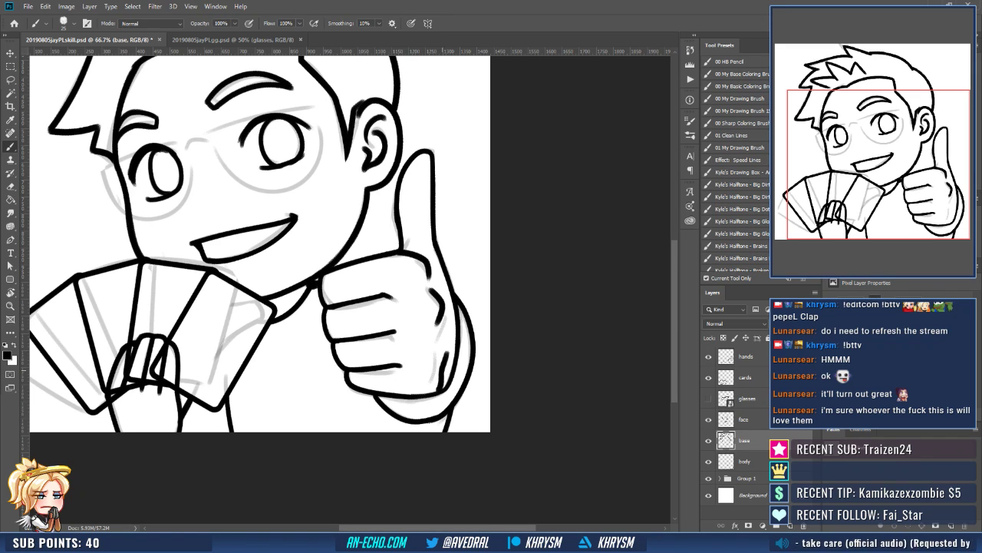
key("ctrl+z")
key("e")
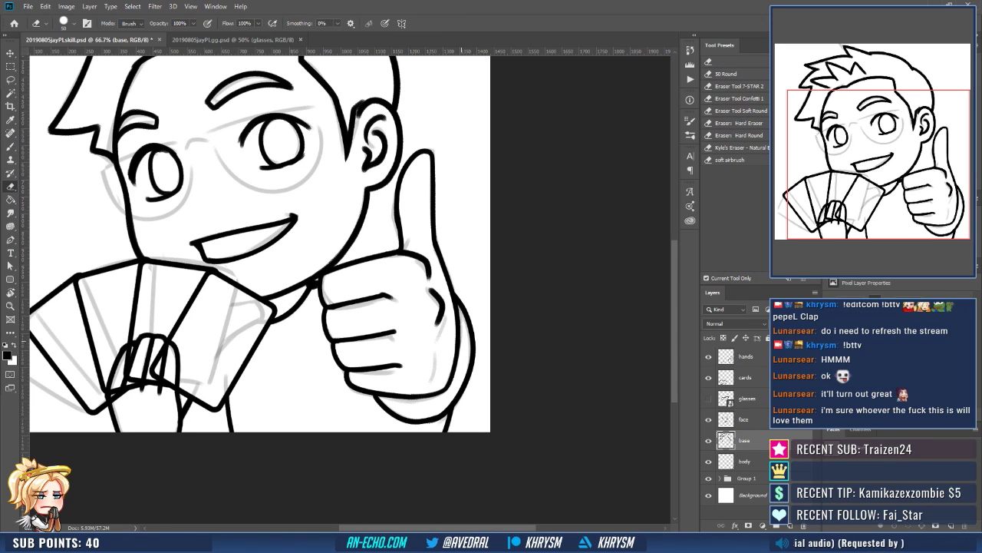
mouse_move(416, 242)
left_mouse_down()
mouse_move(466, 366)
mouse_move(443, 336)
left_mouse_up()
On the hands layer, ink the thumb base, knuckle and palm crease lines inside the thumbs-up hand.
left_click(746, 357)
key("b")
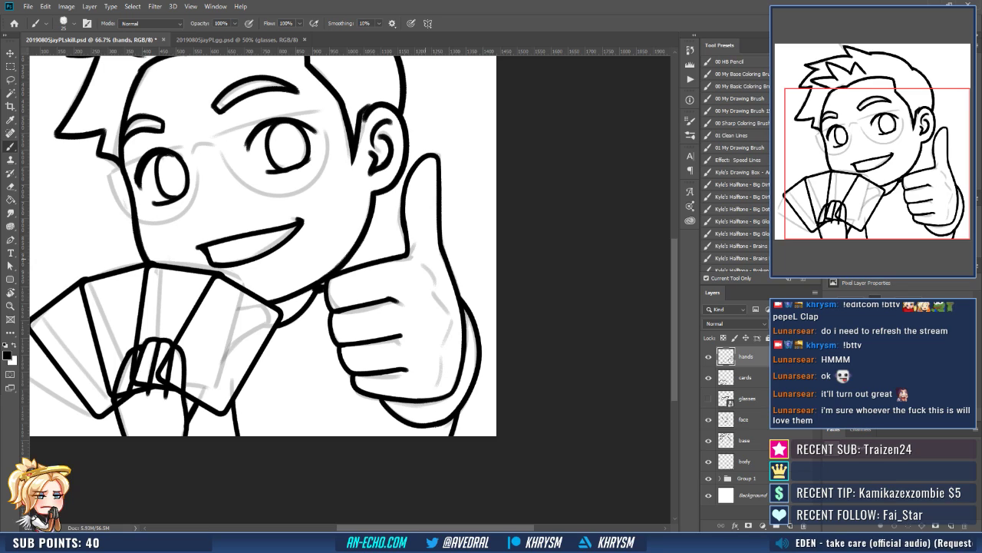
mouse_move(404, 255)
left_mouse_down()
mouse_move(436, 278)
mouse_move(447, 332)
mouse_move(439, 392)
left_mouse_up()
key("ctrl+z")
left_click_drag(446, 369, 429, 397)
Clean up the lower palm edge of the thumbs-up hand by erasing stray ink and redrawing the contour.
key("e")
left_click_drag(460, 368, 436, 390)
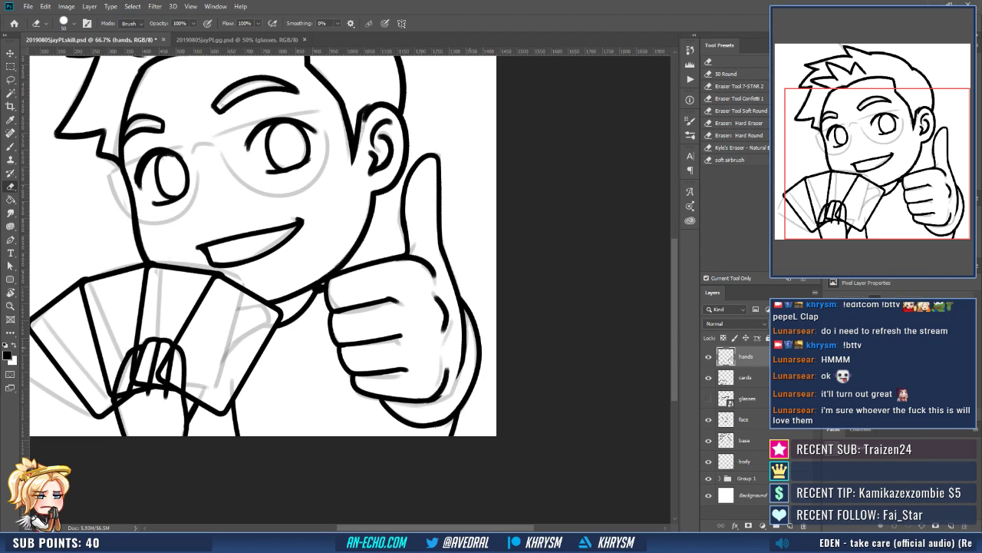
key("b")
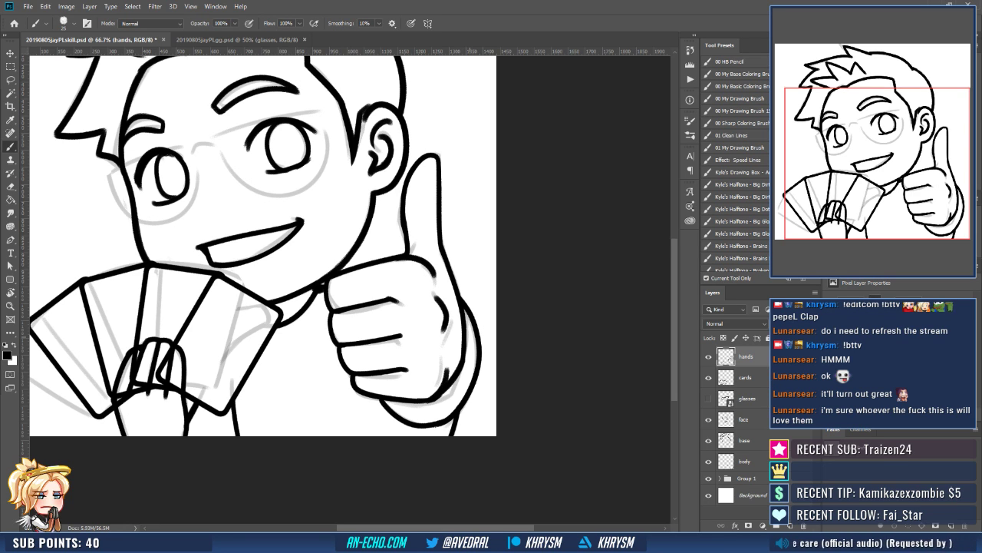
left_click_drag(459, 332, 433, 400)
key("e")
key("b")
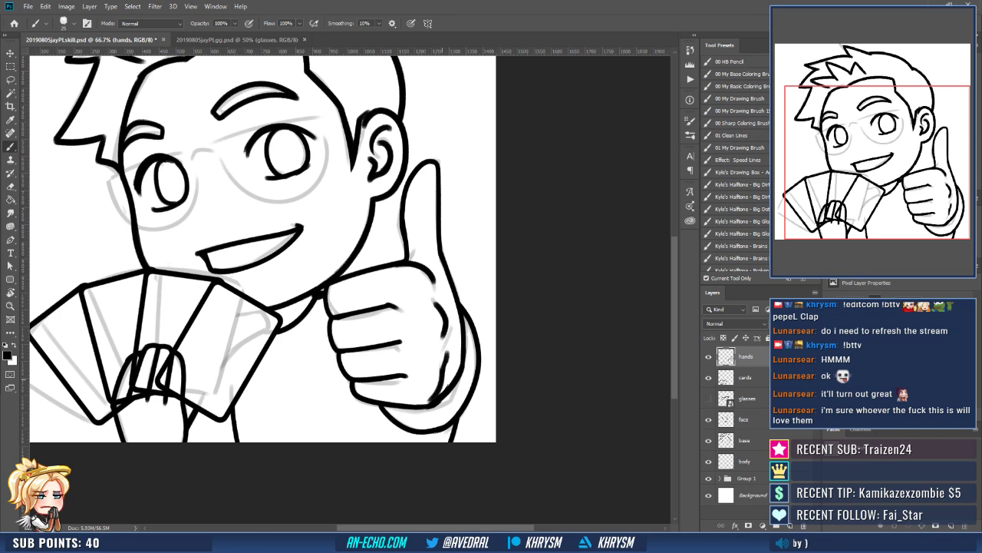
Redo the palm crease stroke inside the thumbs-up hand and erase the excess ink around it.
key("ctrl+z")
left_click_drag(448, 356, 438, 396)
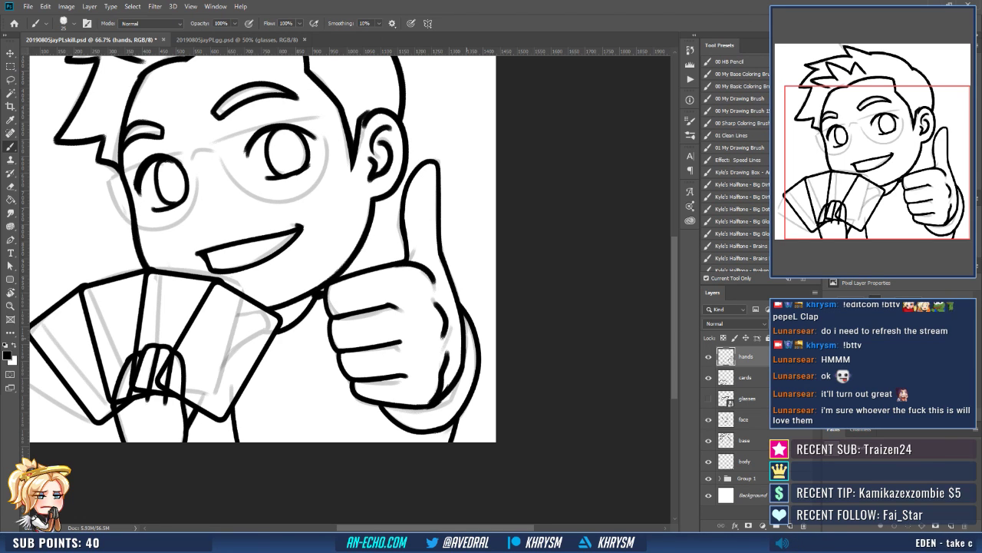
scroll(432, 398, "left", 1)
key("e")
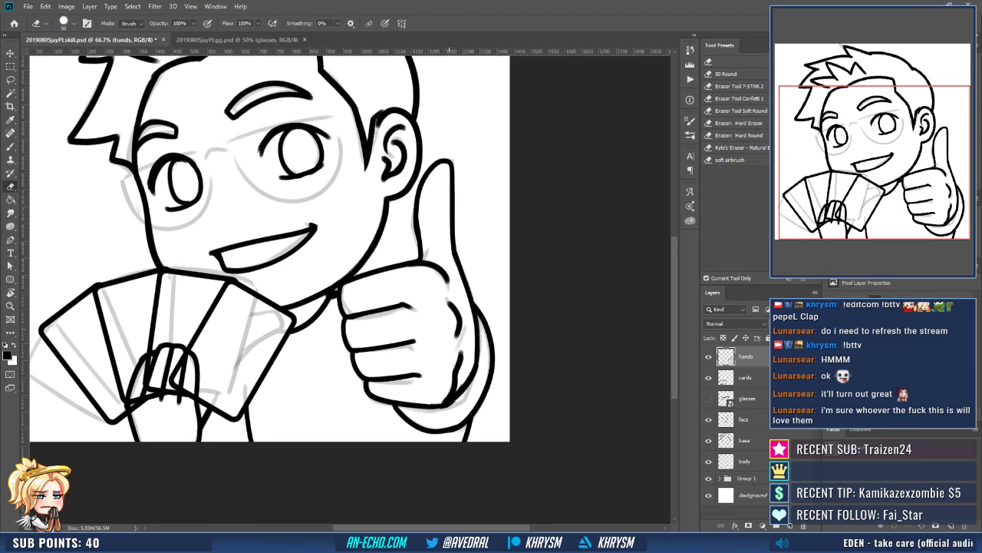
left_click_drag(474, 301, 483, 321)
On the face layer, ink thicker upper lash lines over both eyes.
scroll(432, 399, "up", 2)
scroll(432, 399, "left", 3)
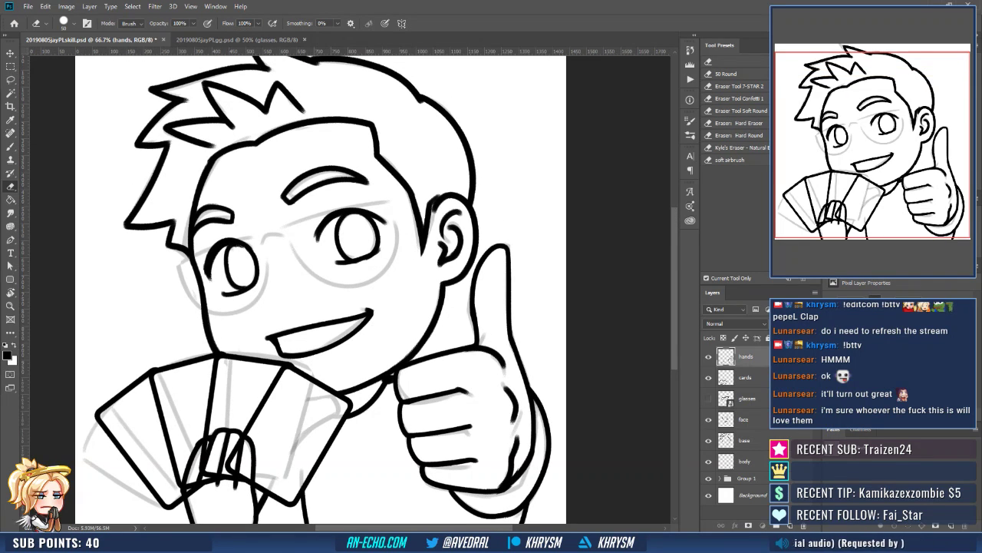
left_click(744, 419)
left_click_drag(209, 271, 254, 313)
key("b")
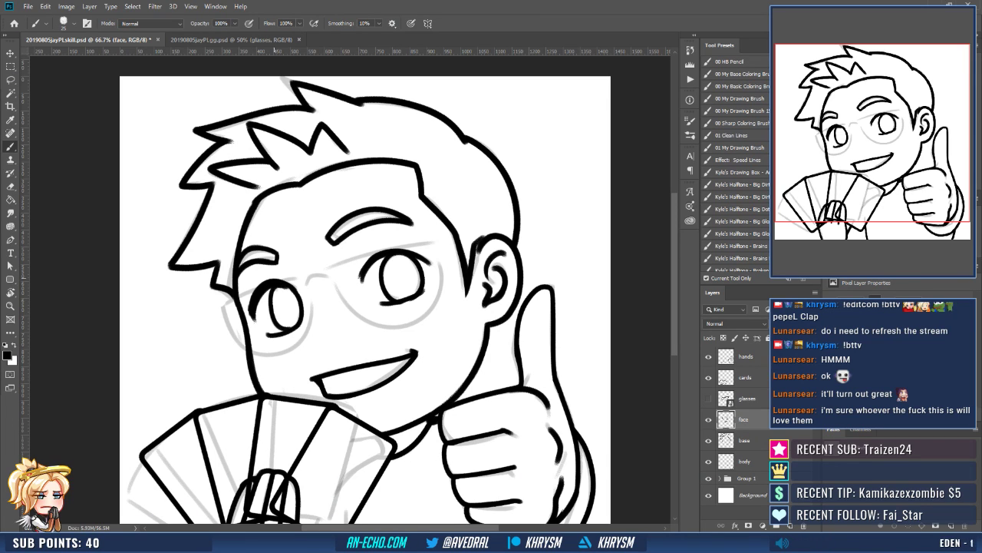
left_click_drag(251, 310, 268, 280)
mouse_move(386, 257)
left_mouse_down()
mouse_move(371, 296)
mouse_move(405, 295)
left_mouse_up()
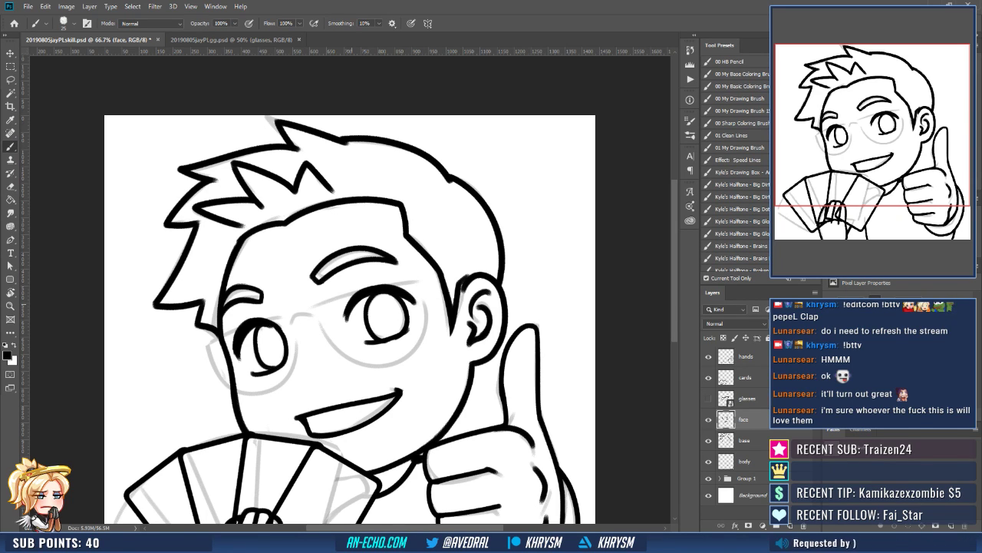
left_click_drag(376, 288, 412, 276)
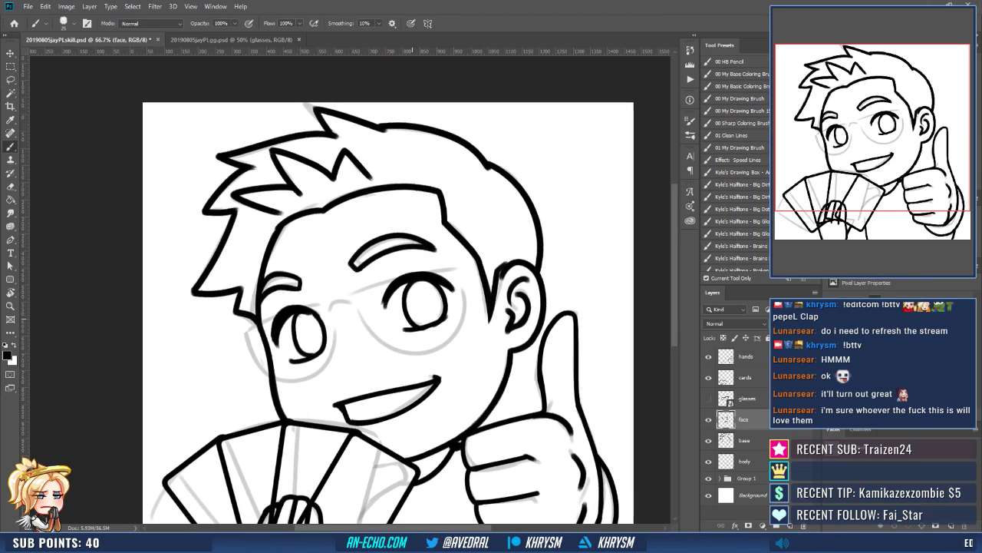
left_click_drag(412, 319, 413, 320)
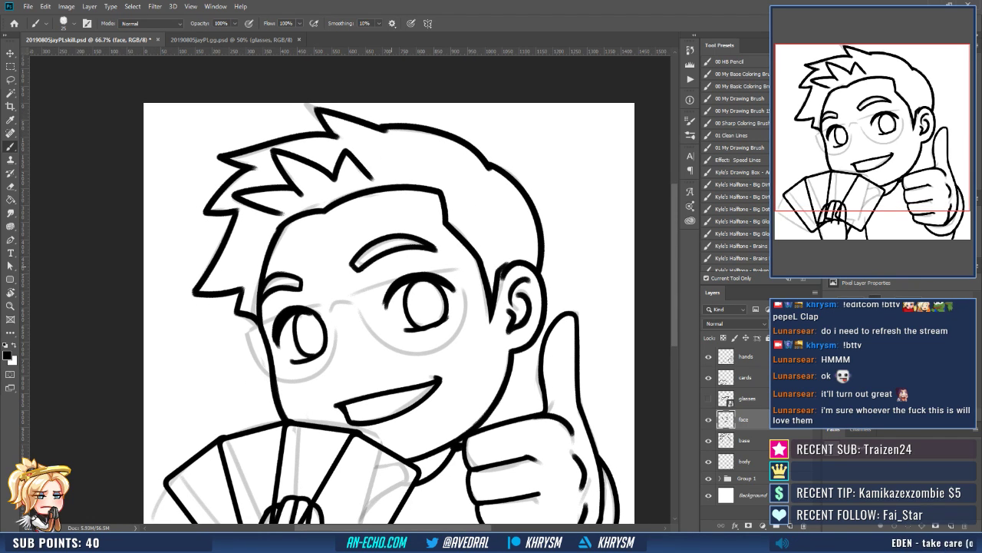
Reduce the brush to 15 px and ink thin eyelid creases above both eyes.
key("bracketleft")
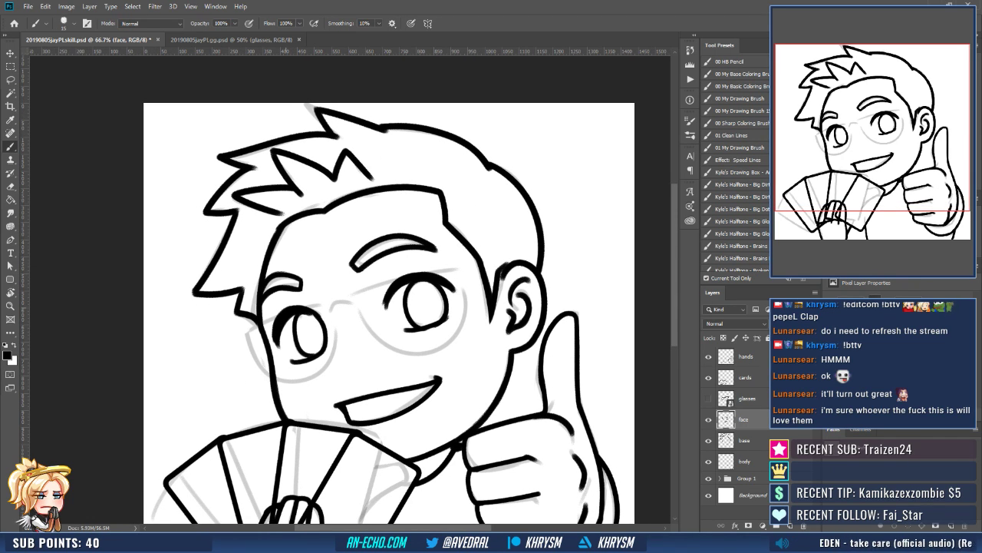
left_click_drag(388, 281, 440, 271)
left_click_drag(555, 420, 545, 373)
Hide the sketch group and show the glasses layer over the finished line art.
scroll(442, 269, "down", 2)
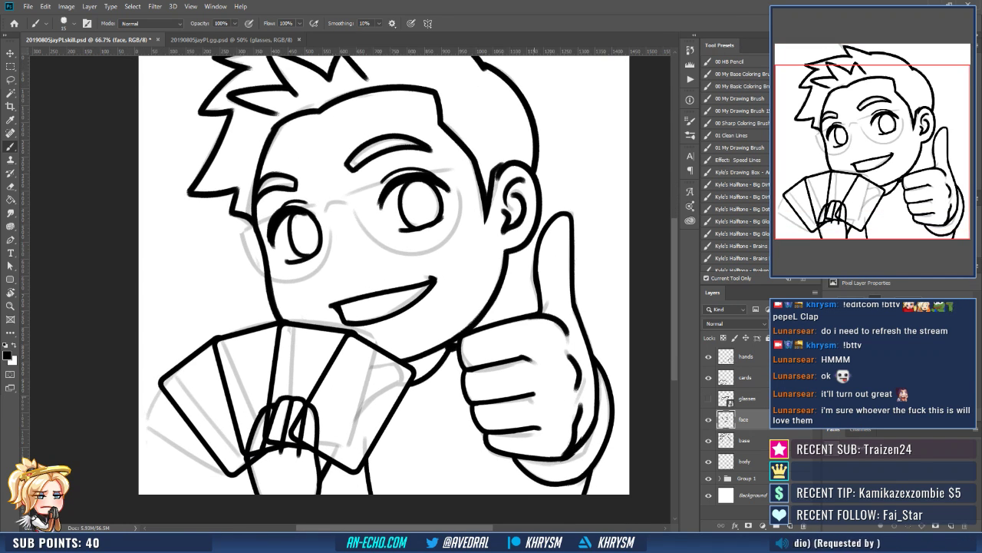
left_click(709, 477)
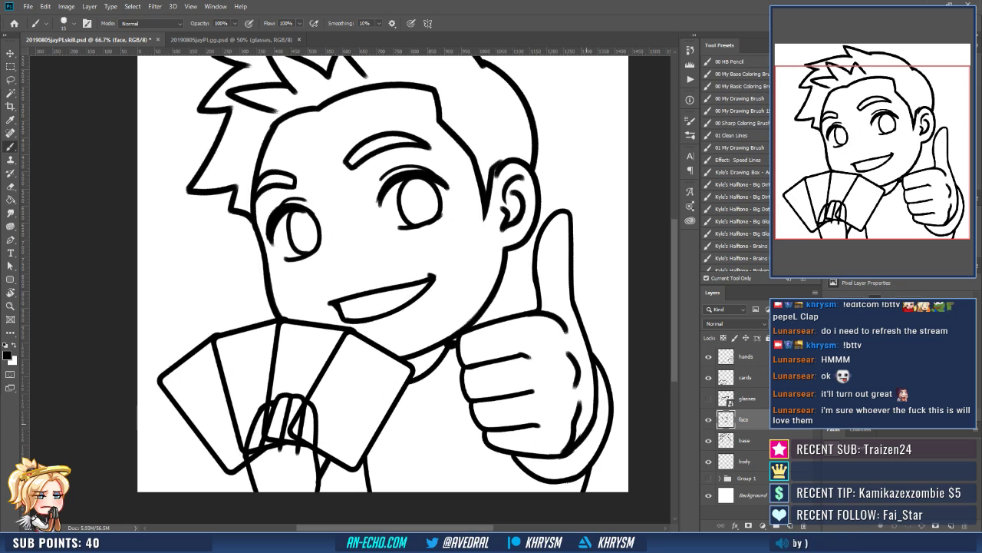
left_click_drag(583, 368, 562, 409)
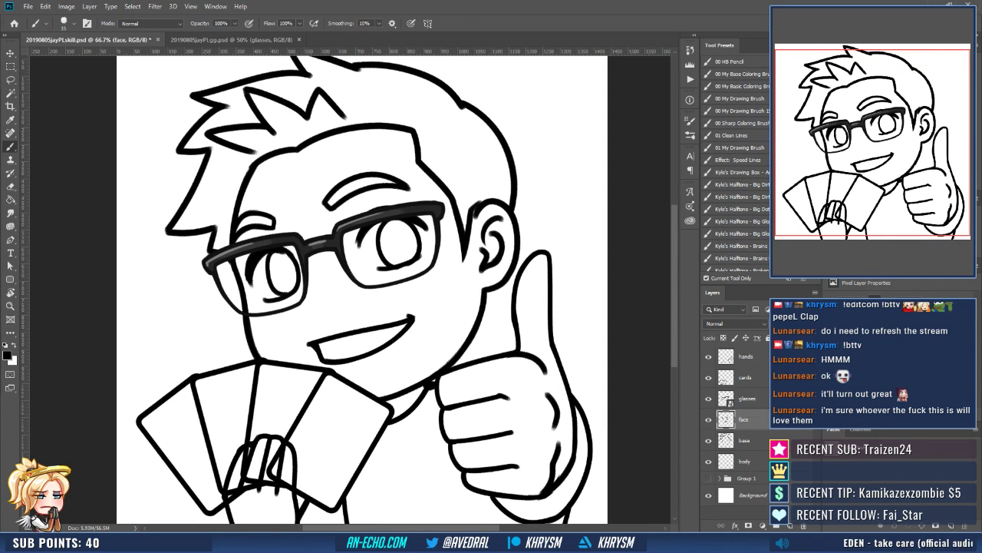
key("ctrl+minus")
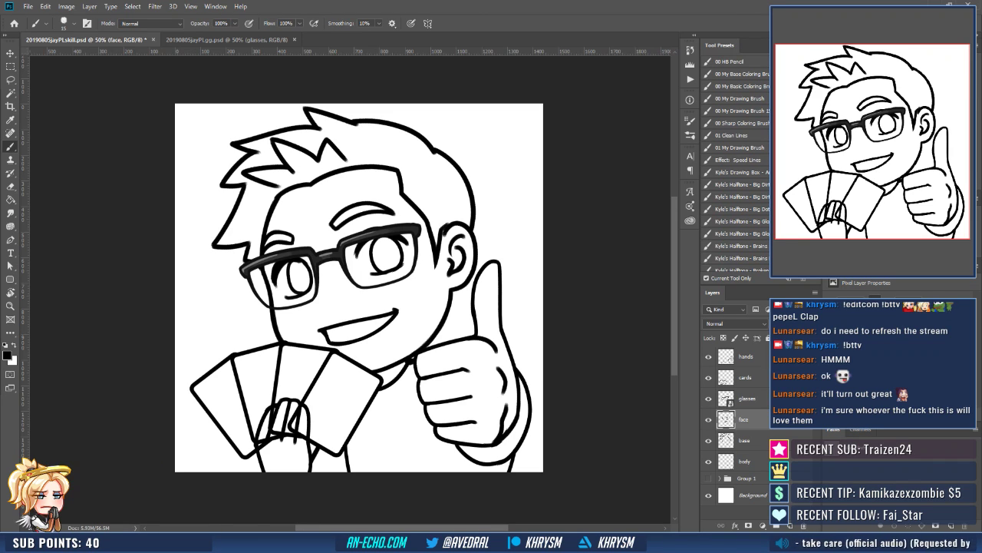
Hide every line layer except the hands, select the area around them with the Magic Wand, and expand the selection.
left_click_drag(708, 377, 708, 461)
key("w")
left_click(341, 414)
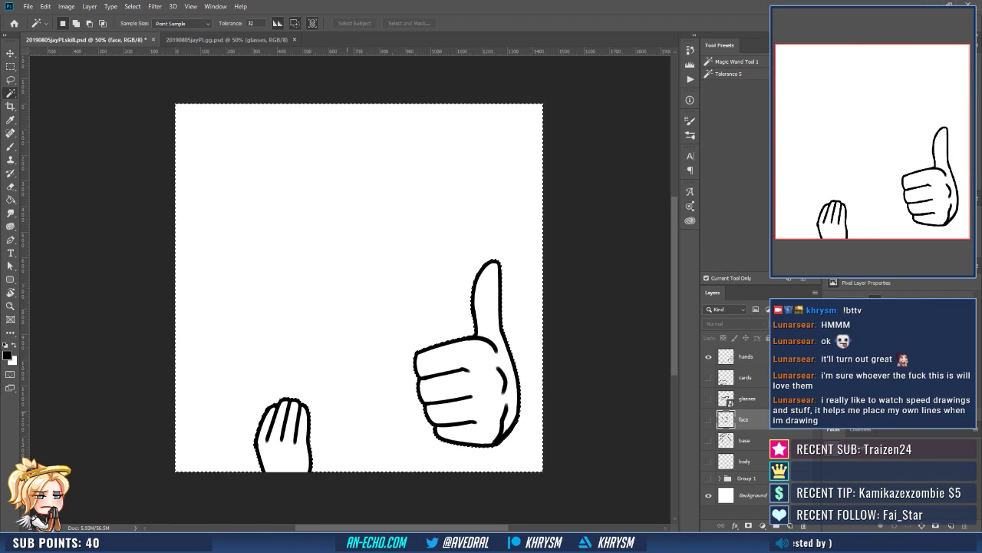
key("alt+s")
key("m")
key("e")
key("Return")
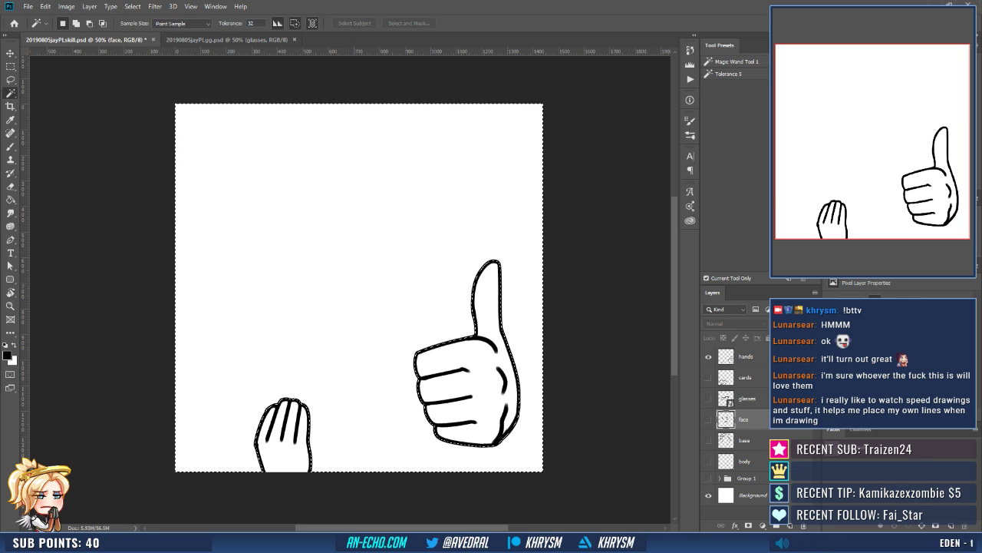
Mask the cards layer with the selection to hide card lines behind the hands, and show the remaining line layers again.
left_click(708, 377)
left_click(745, 377)
left_click(748, 525)
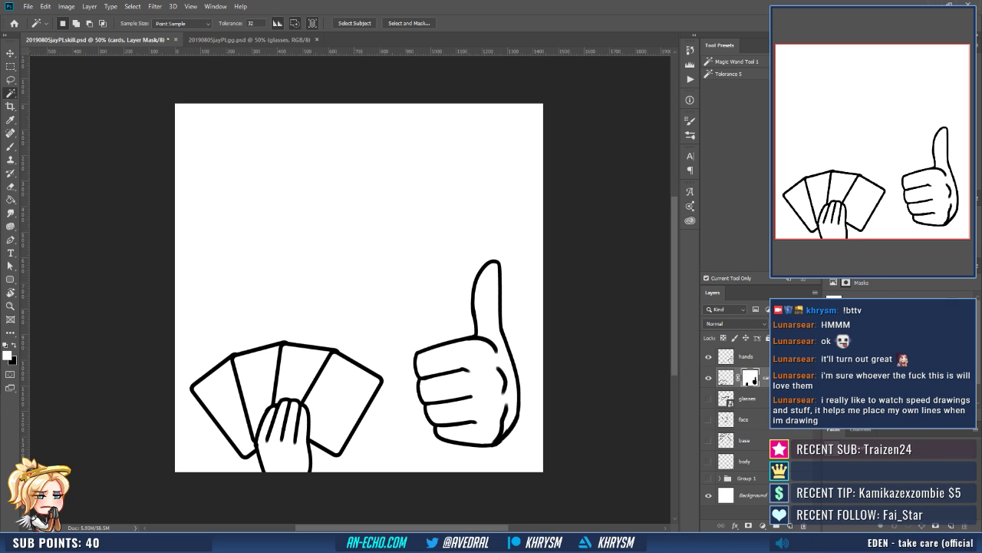
left_click_drag(708, 399, 709, 461)
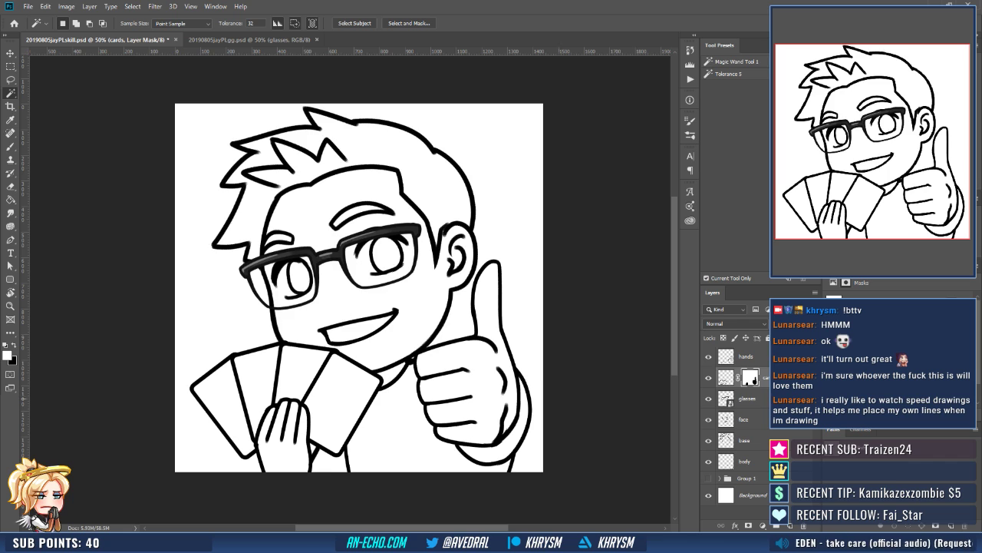
Lock transparent pixels on all the line art layers except the glasses.
left_click_drag(439, 350, 433, 373)
left_click(746, 462)
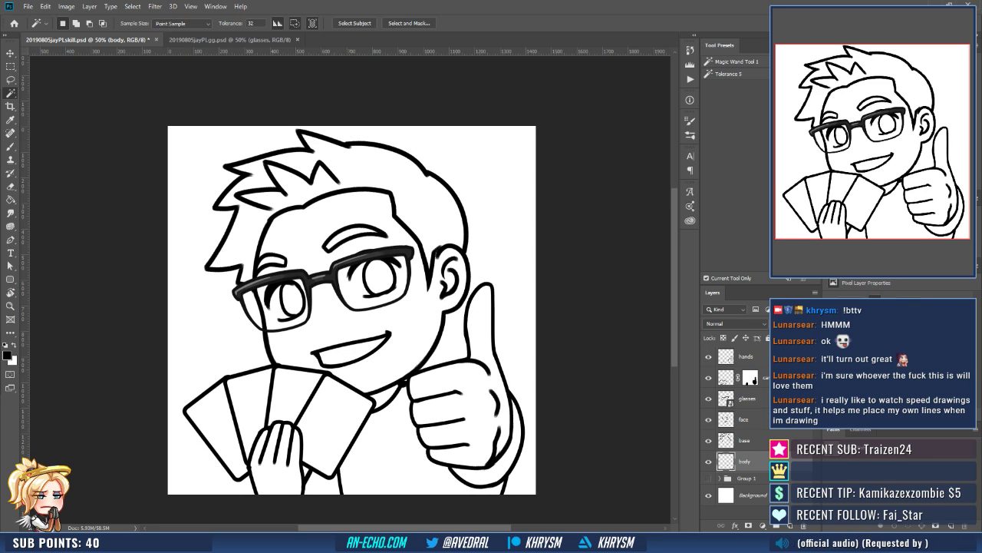
left_click(746, 356, "shift")
left_click(746, 399, "ctrl")
left_click(723, 337)
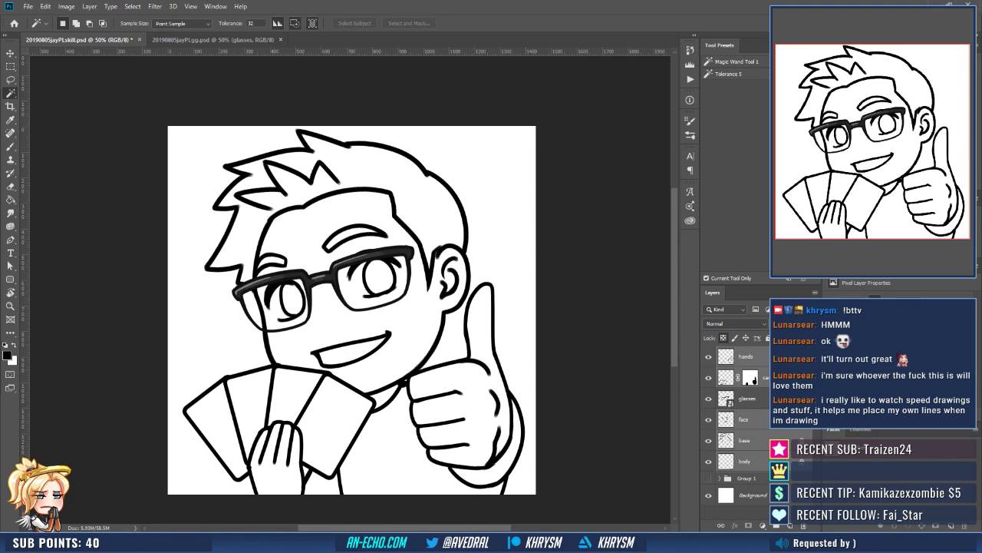
left_click(743, 419)
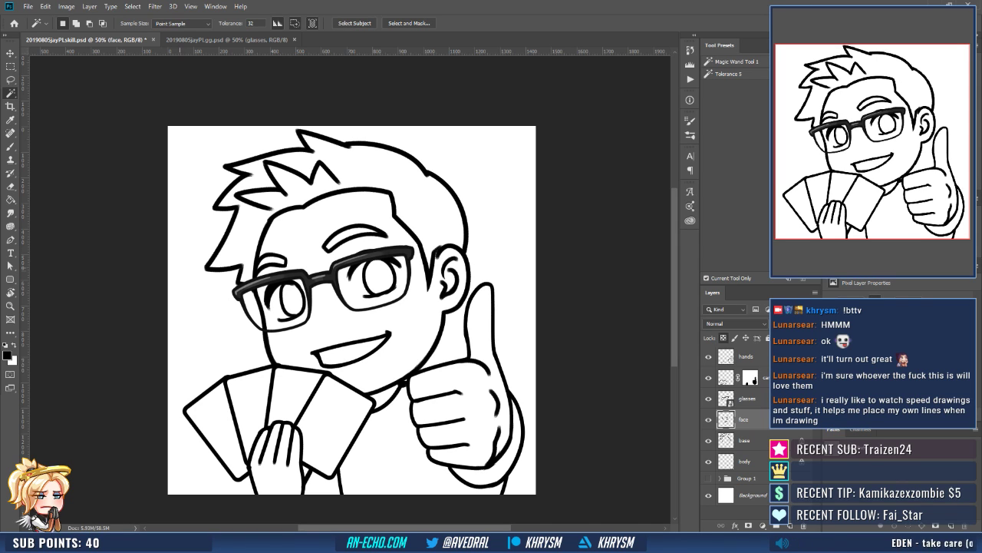
left_click_drag(324, 224, 326, 216)
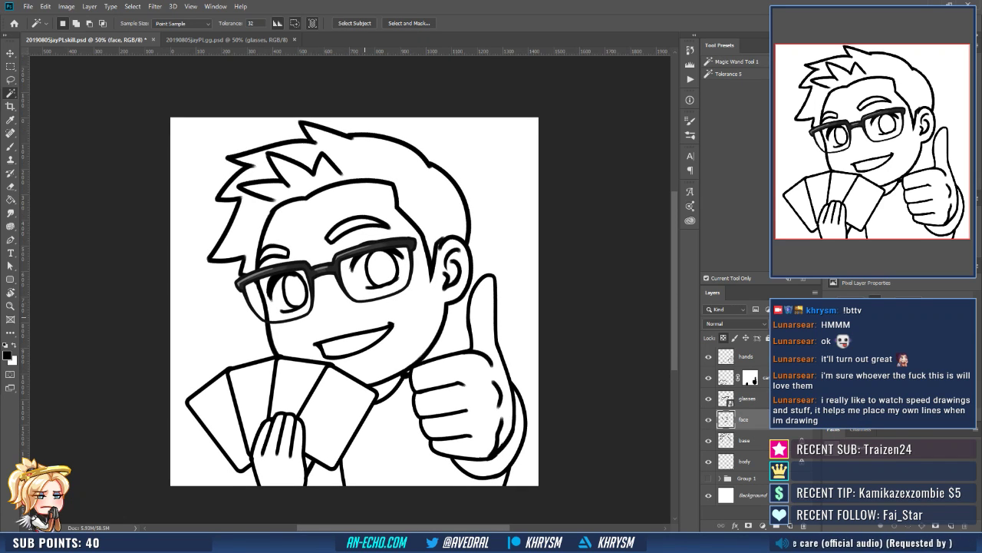
left_click_drag(365, 317, 365, 315)
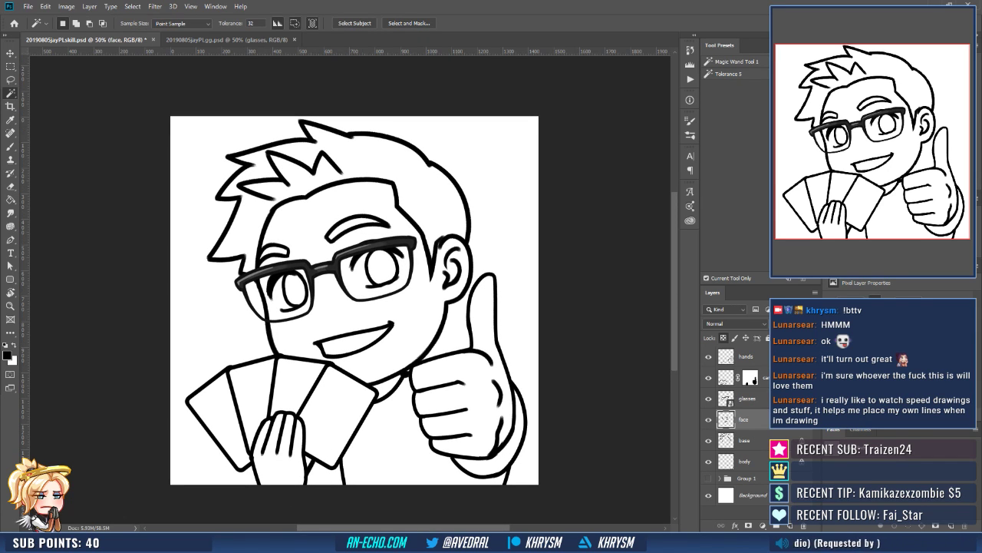
Add a new layer and place it between the cards and glasses layers.
left_click(745, 356)
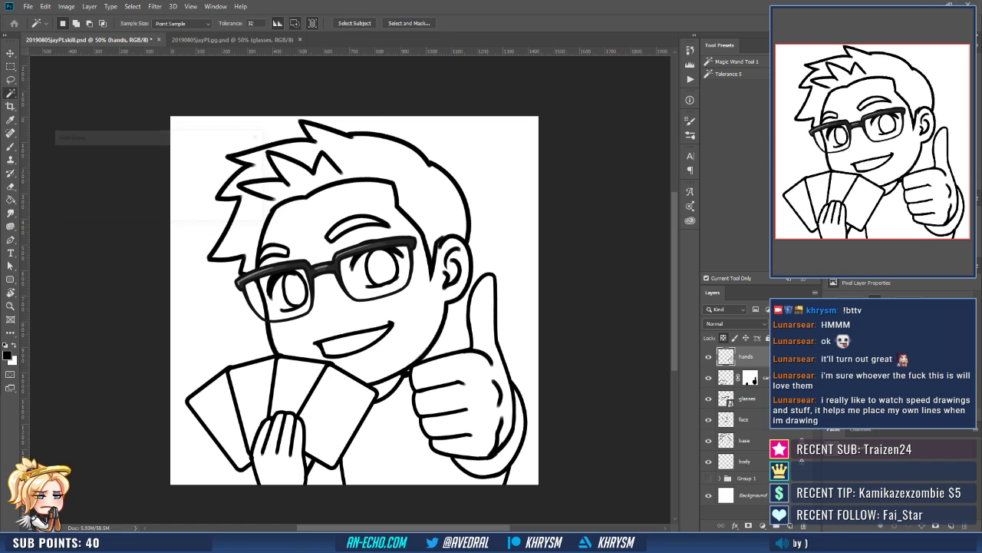
key("b")
key("ctrl+shift+alt+n")
key("ctrl+plus")
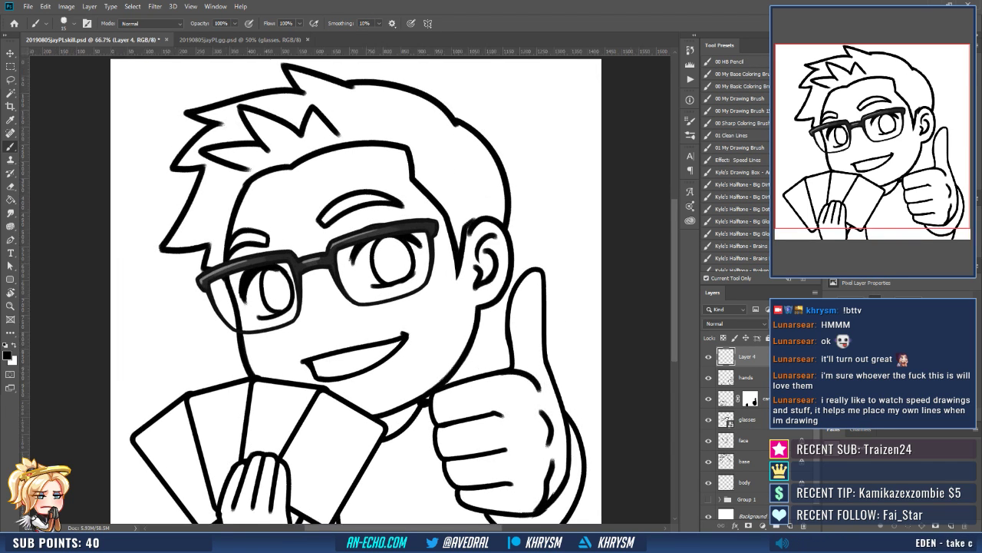
scroll(391, 300, "down", 3)
left_click_drag(746, 356, 746, 407)
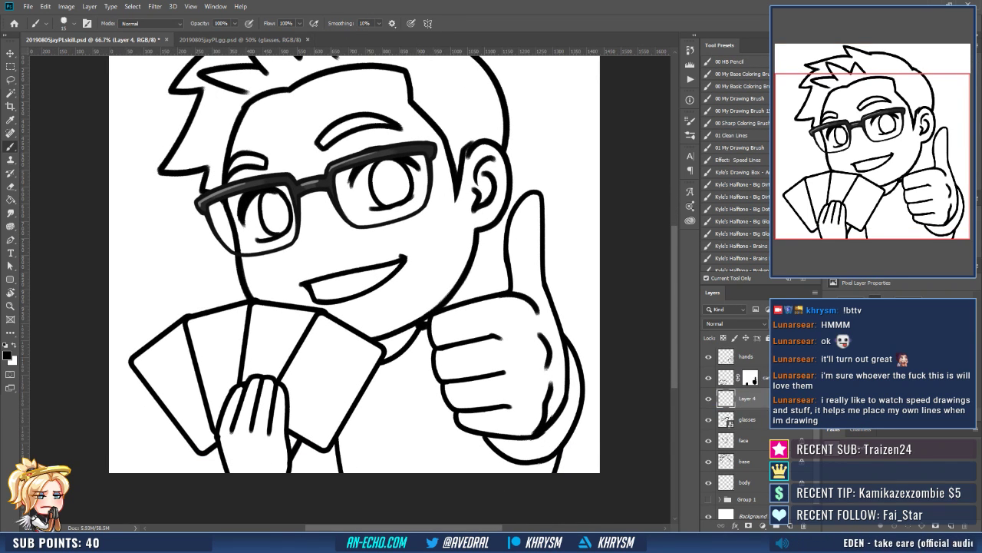
On the new layer, thicken the wrist outline of the card-holding hand, enlarging the brush to 25 px.
left_click_drag(258, 364, 309, 334)
left_click_drag(303, 374, 308, 359)
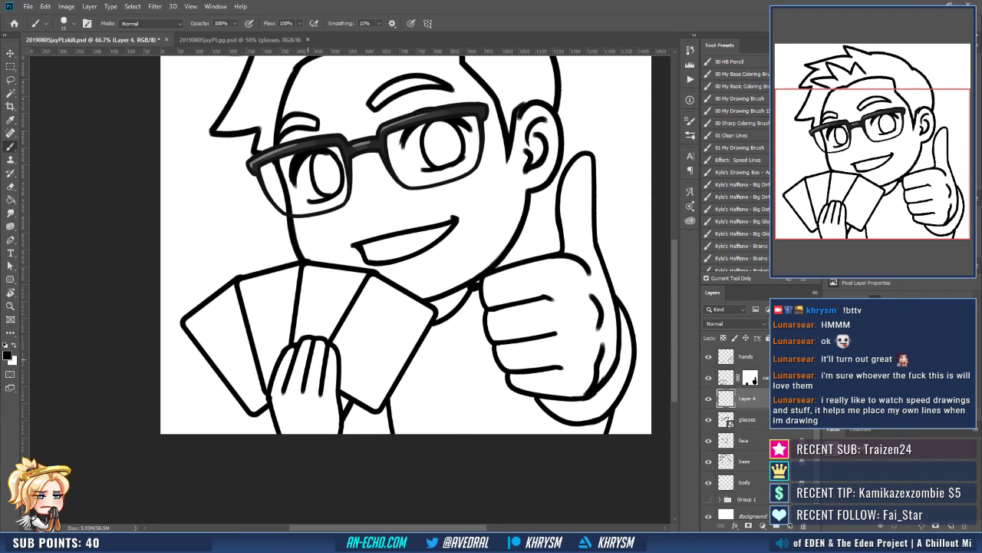
left_click_drag(269, 408, 275, 433)
left_click_drag(307, 395, 316, 414)
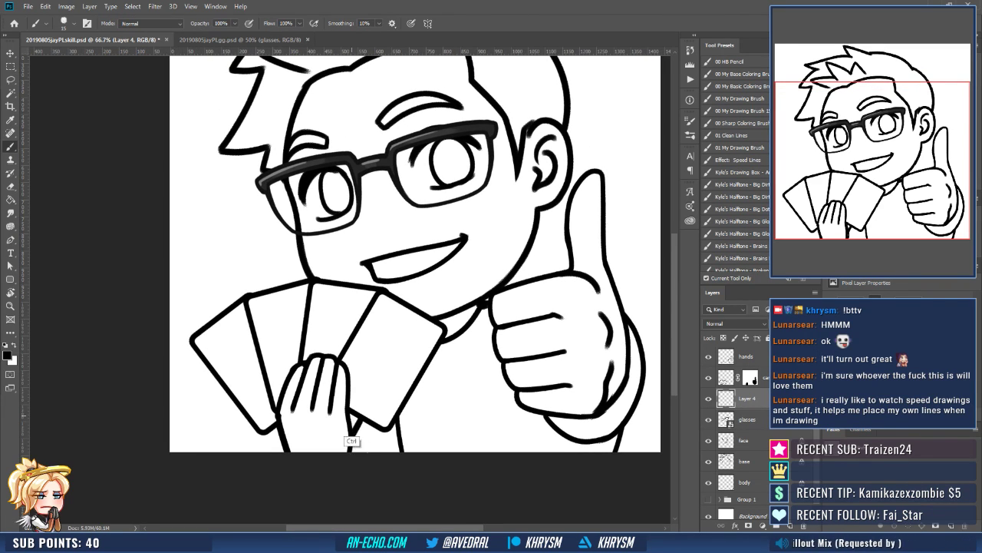
key("bracketright")
left_click_drag(350, 415, 355, 445)
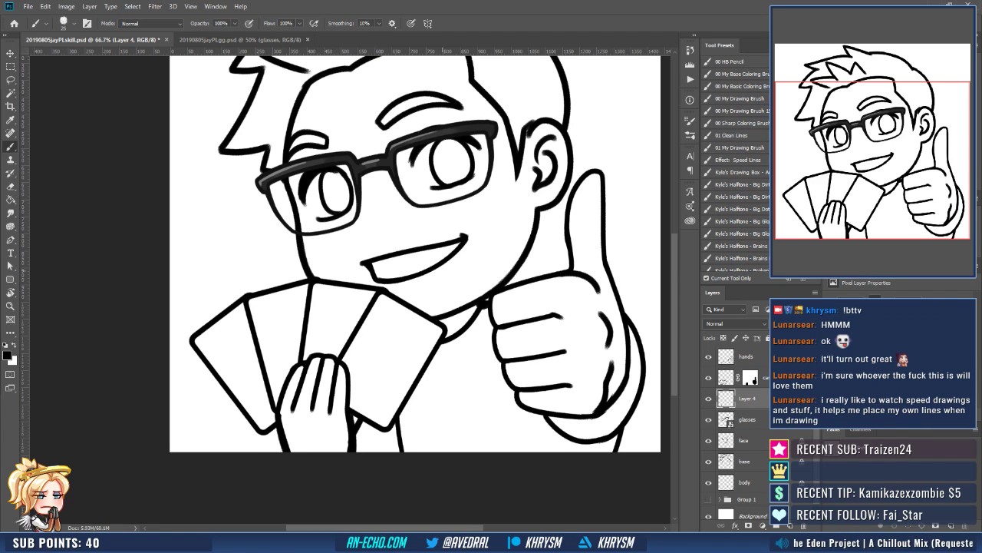
left_click_drag(483, 354, 474, 350)
Switch to the hands layer with the eraser and lock its transparent pixels.
left_click(746, 356)
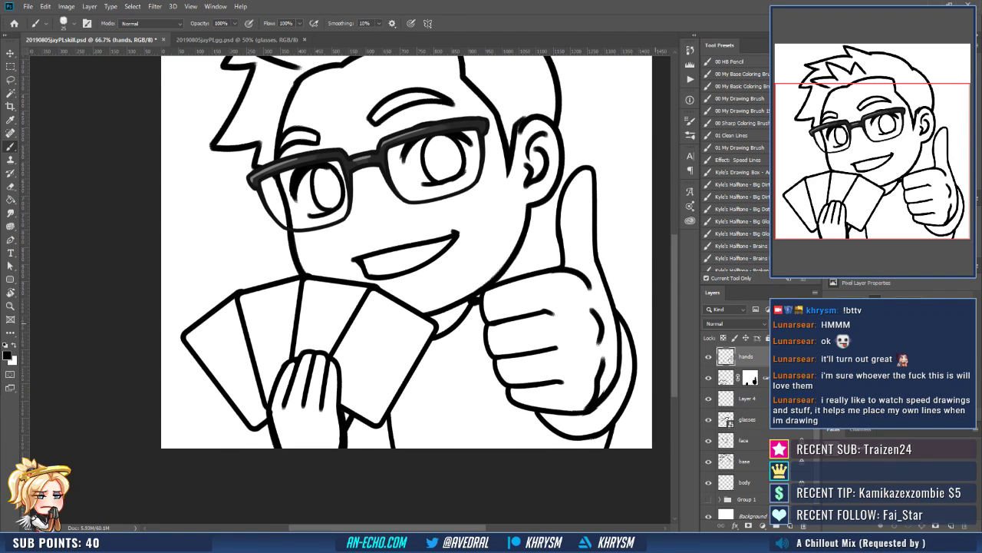
key("e")
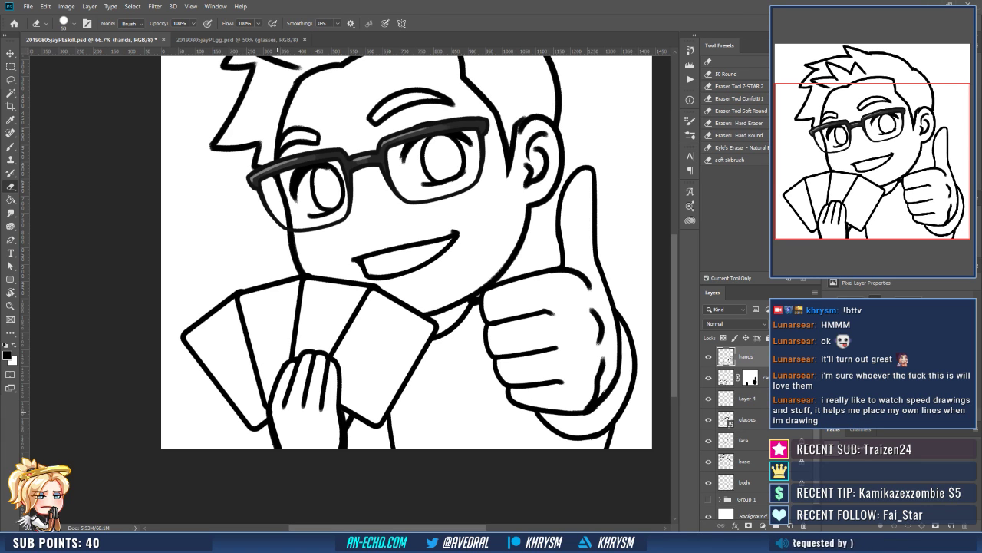
key("/")
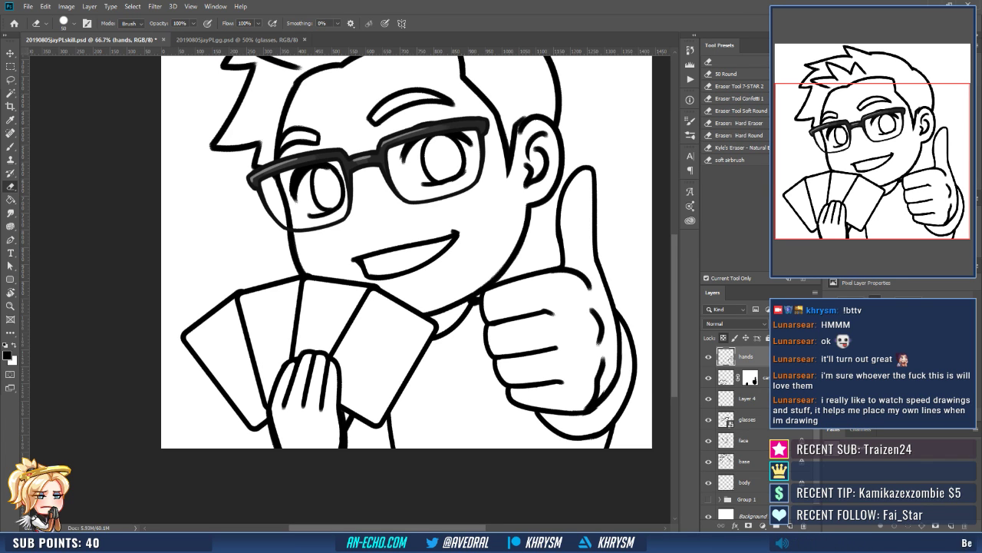
mouse_move(418, 366)
left_mouse_down()
mouse_move(429, 386)
mouse_move(415, 377)
left_mouse_up()
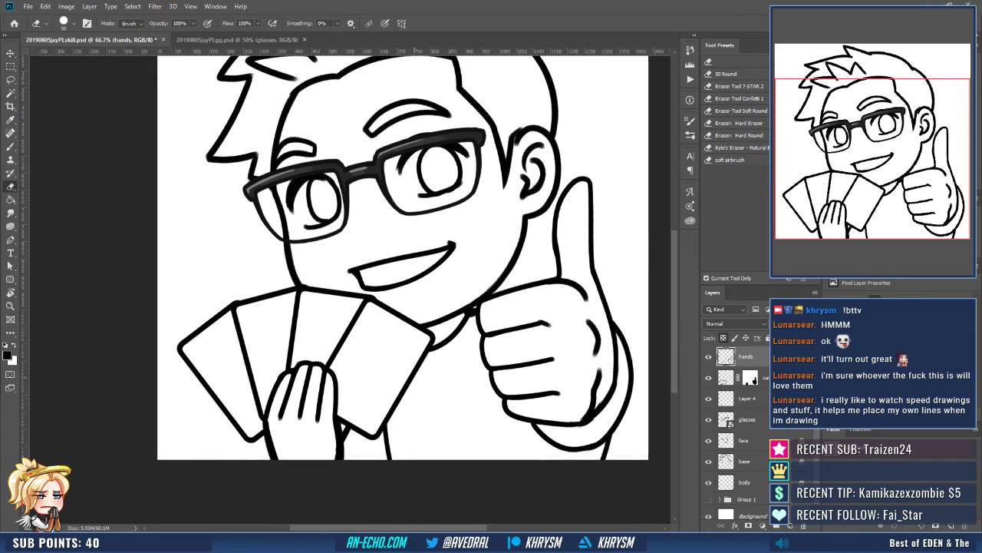
left_click_drag(492, 377, 418, 390)
On the newly added layer, thicken the finger-side outline of the thumbs-up fist with the brush, undoing the stroke that misses.
key("b")
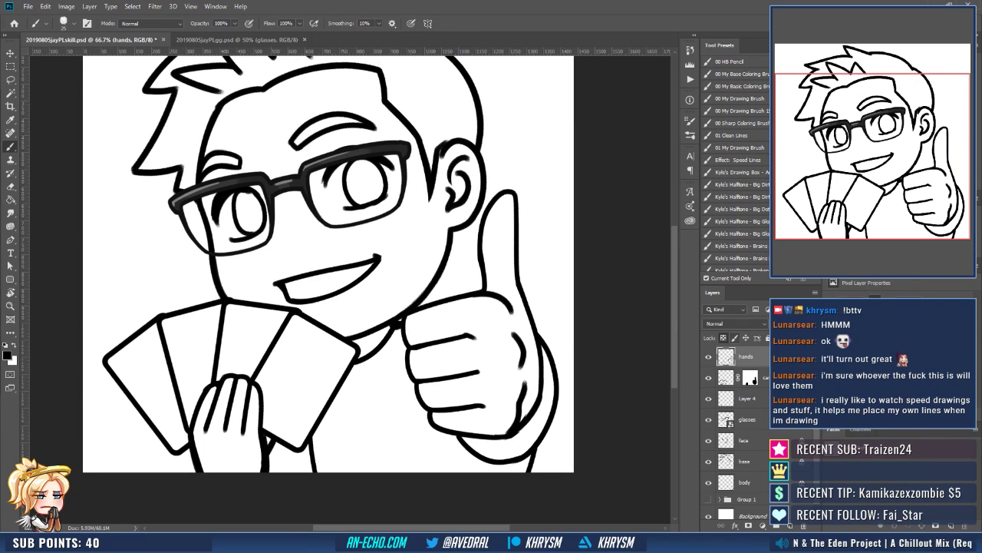
left_click(739, 400)
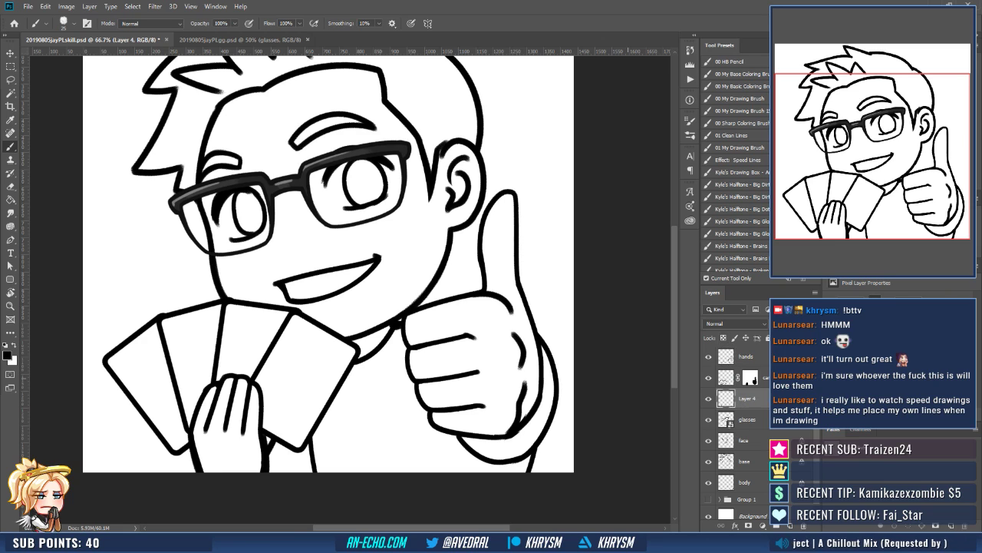
left_click_drag(399, 327, 414, 385)
mouse_move(438, 350)
left_mouse_down()
mouse_move(433, 327)
mouse_move(438, 345)
left_mouse_up()
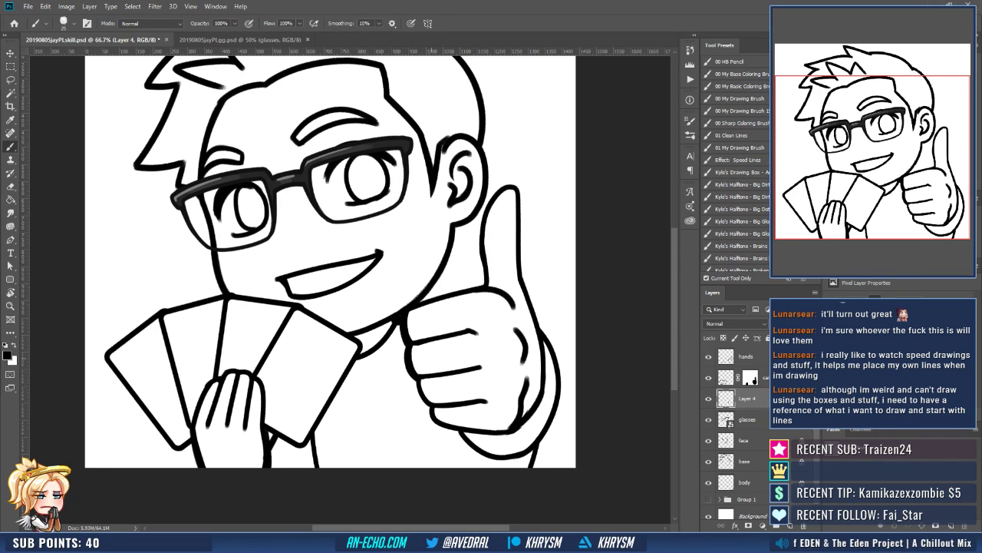
left_click_drag(418, 380, 434, 422)
key("ctrl+z")
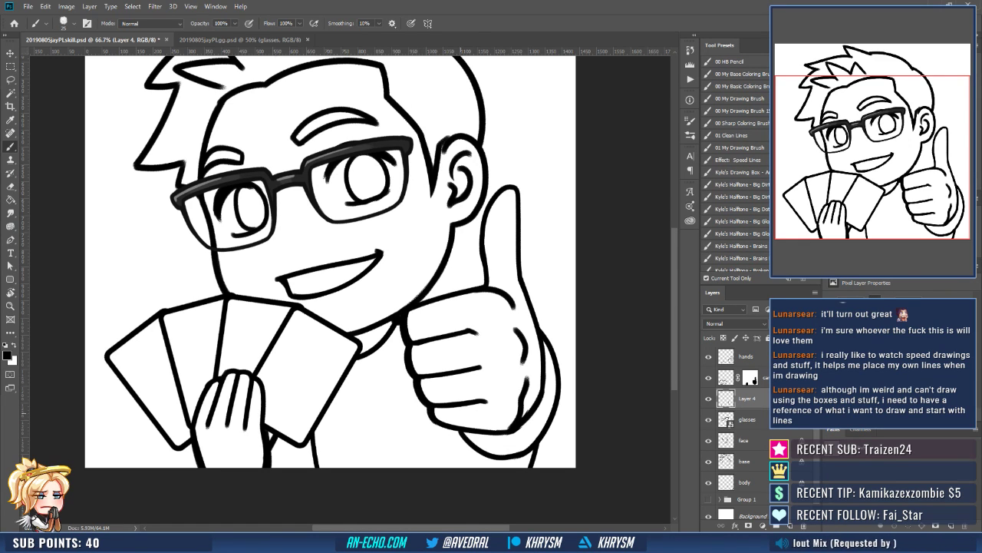
mouse_move(445, 295)
left_mouse_down()
mouse_move(436, 303)
mouse_move(456, 335)
mouse_move(479, 312)
mouse_move(460, 345)
mouse_move(476, 321)
mouse_move(448, 347)
left_mouse_up()
key("r")
key("b")
key("Escape")
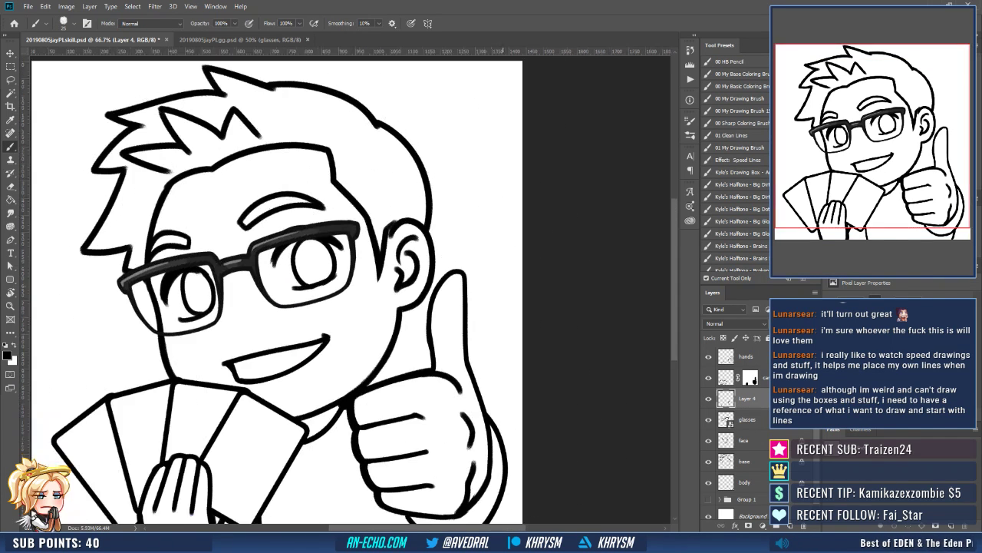
Move the added outline layer above the hands layer and merge it down into the hands layer.
left_click_drag(542, 338, 481, 307)
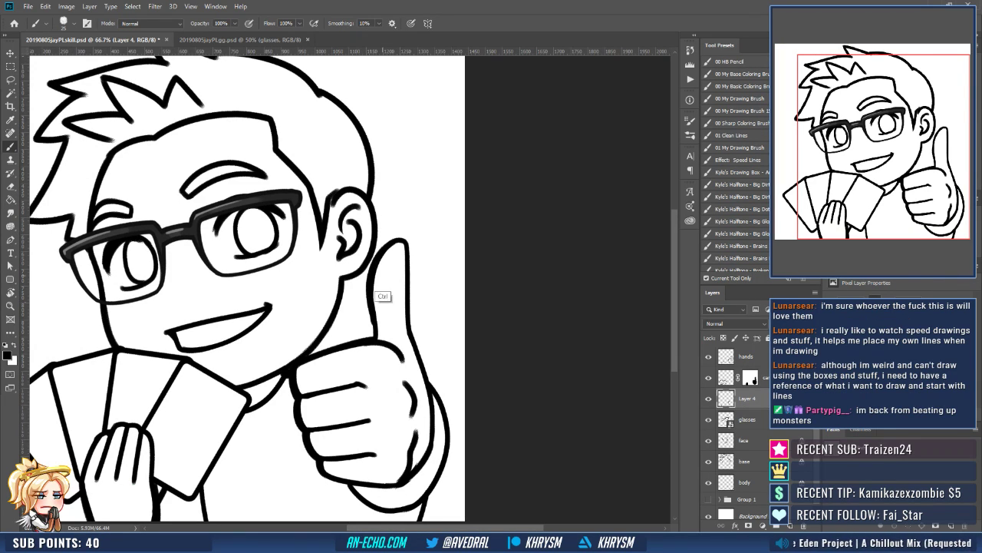
key("ctrl+z")
mouse_move(390, 241)
left_mouse_down()
mouse_move(370, 290)
mouse_move(377, 336)
mouse_move(419, 296)
left_mouse_up()
left_click_drag(746, 398, 746, 350)
key("ctrl+e")
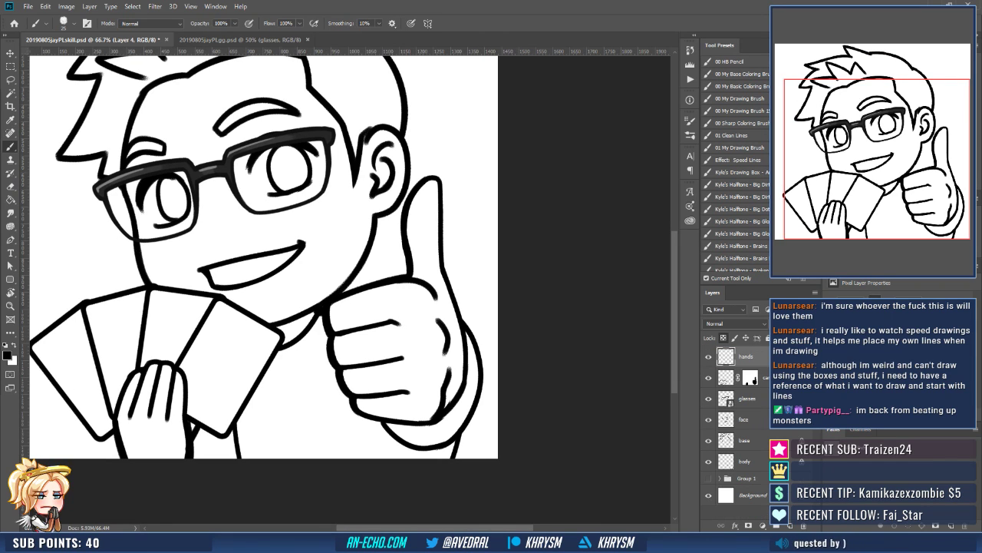
Hide and reshow the cards layer to check the line art around the card-holding hand.
left_click_drag(461, 345, 524, 317)
left_click(709, 377)
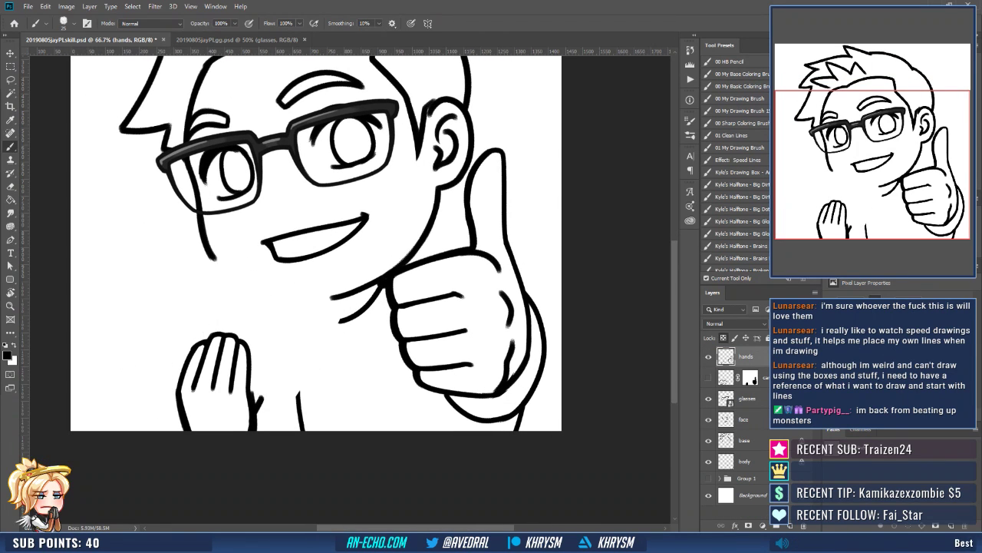
left_click(708, 377)
left_click(708, 376)
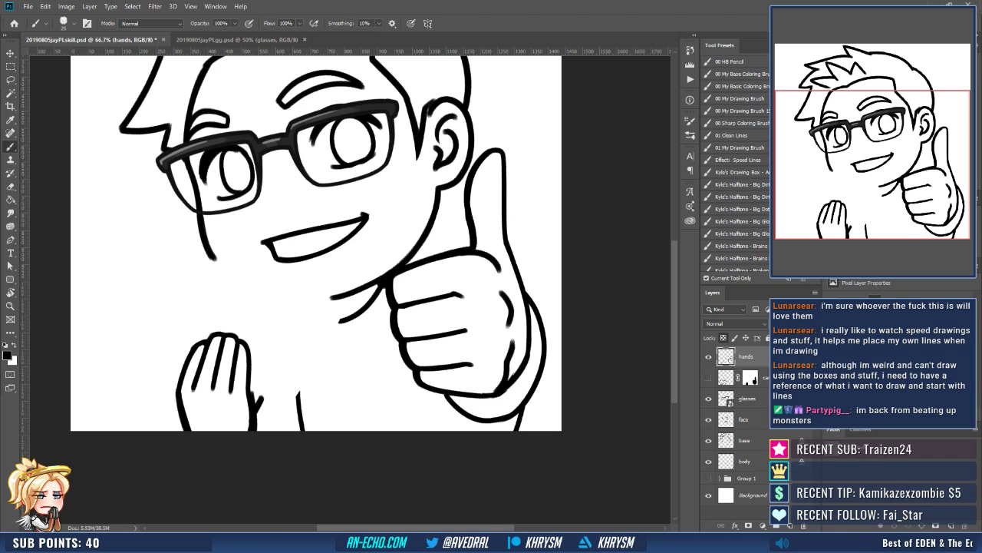
left_click(709, 377)
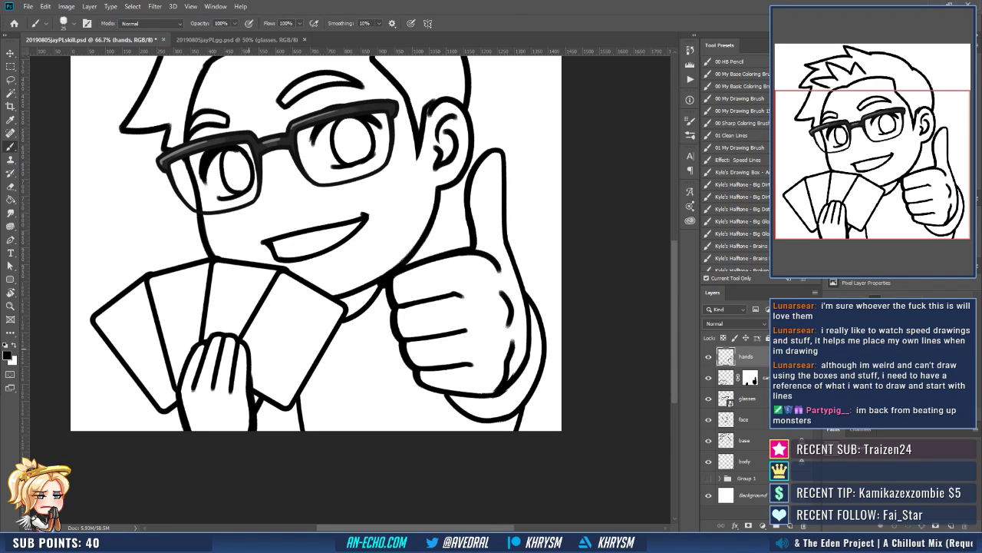
On the hands layer, thicken the outer outlines of the card-holding hand's finger and the raised thumb and heel of the other hand.
left_click_drag(250, 352, 252, 382)
mouse_move(510, 235)
left_mouse_down()
mouse_move(428, 293)
mouse_move(406, 291)
left_mouse_up()
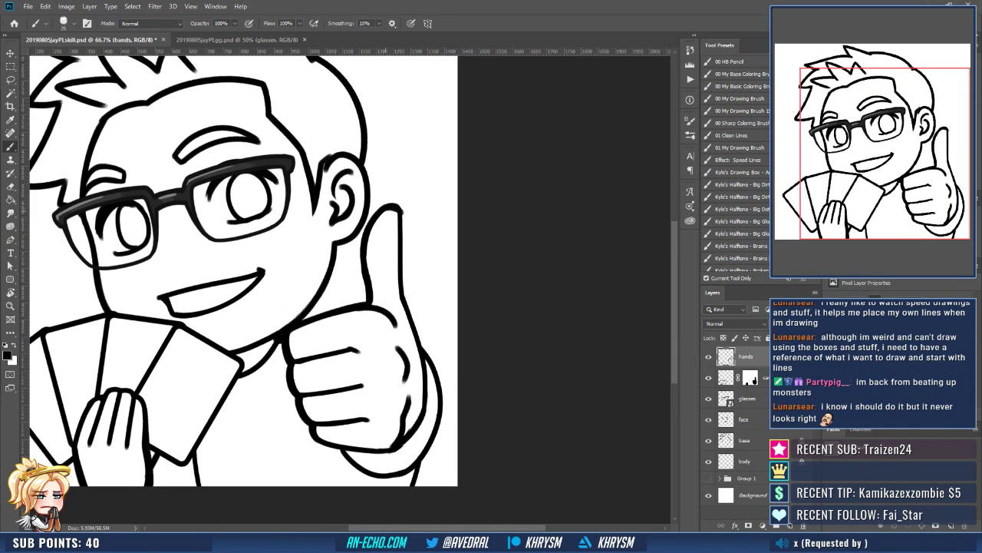
mouse_move(399, 206)
left_mouse_down()
mouse_move(404, 294)
mouse_move(421, 347)
mouse_move(442, 286)
left_mouse_up()
key("r")
mouse_move(361, 375)
left_mouse_down()
mouse_move(436, 291)
mouse_move(408, 225)
left_mouse_up()
key("b")
left_click_drag(401, 295, 370, 327)
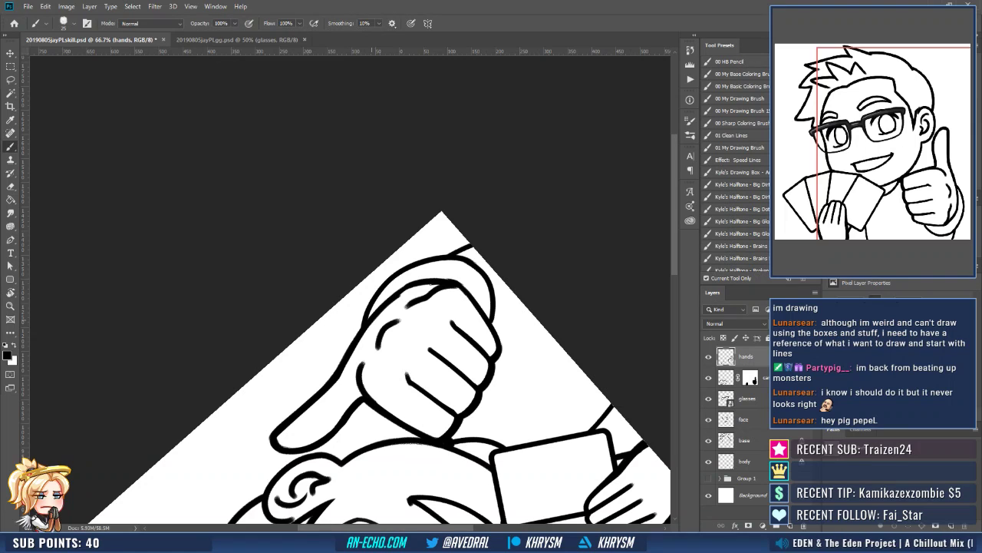
left_click_drag(425, 284, 400, 297)
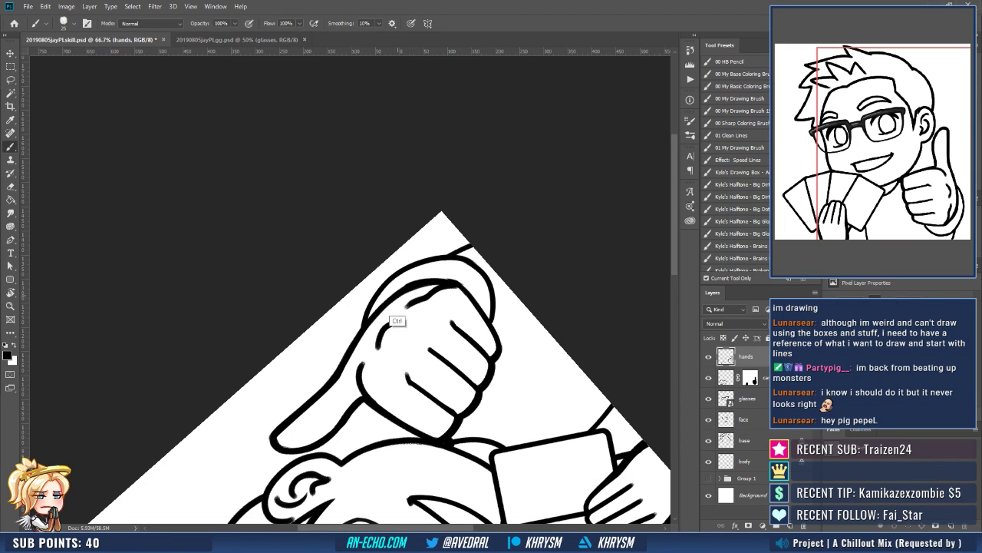
key("Escape")
Thicken the wrist outline beneath the little finger of the thumbs-up hand, redoing the stroke once.
mouse_move(326, 314)
left_mouse_down()
mouse_move(474, 304)
mouse_move(417, 395)
mouse_move(430, 379)
left_mouse_up()
key("r")
key("b")
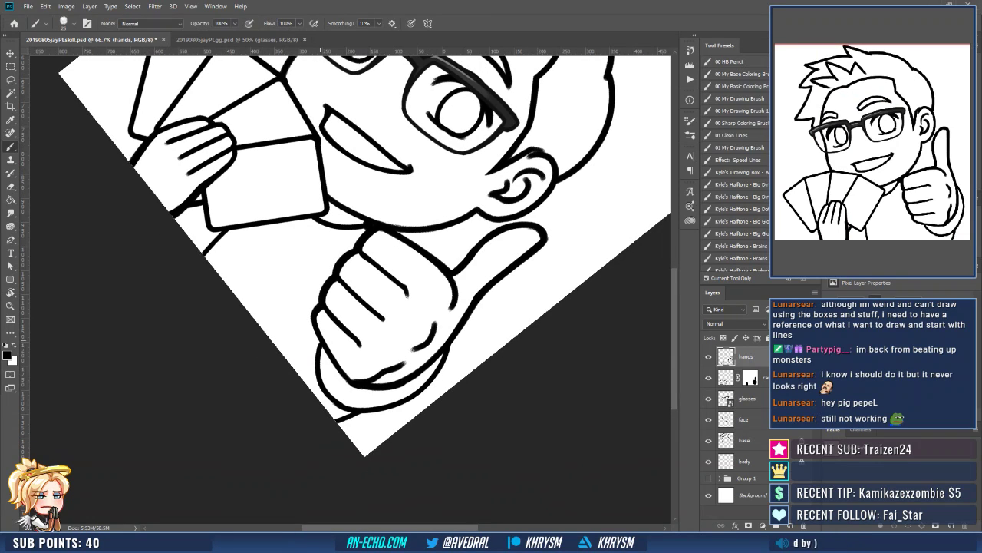
mouse_move(320, 339)
left_mouse_down()
mouse_move(318, 370)
mouse_move(336, 397)
left_mouse_up()
key("ctrl+z")
left_click_drag(318, 338, 337, 400)
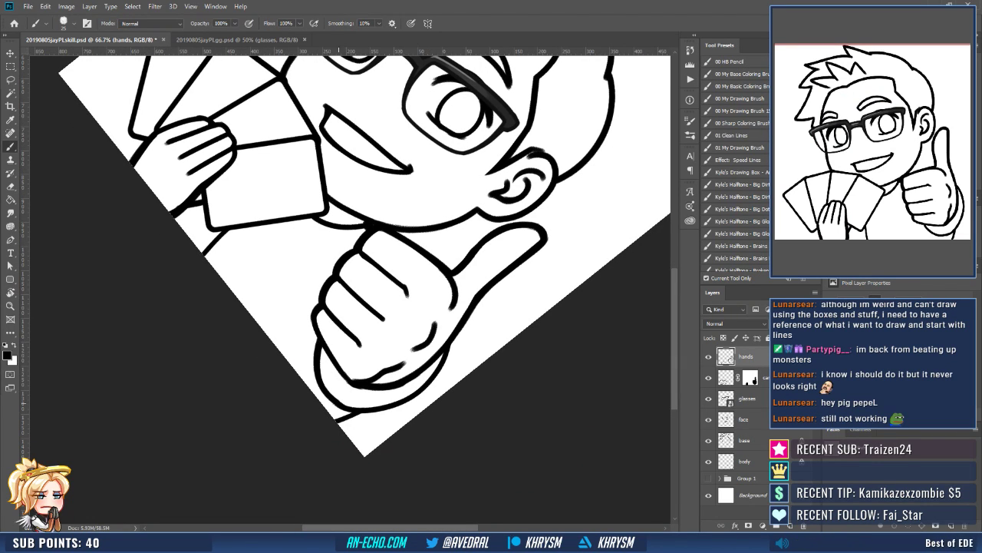
key("Escape")
Toggle the hands layer's visibility to check which lines around the thumbs-up wrist belong to it.
left_click_drag(445, 307, 469, 317)
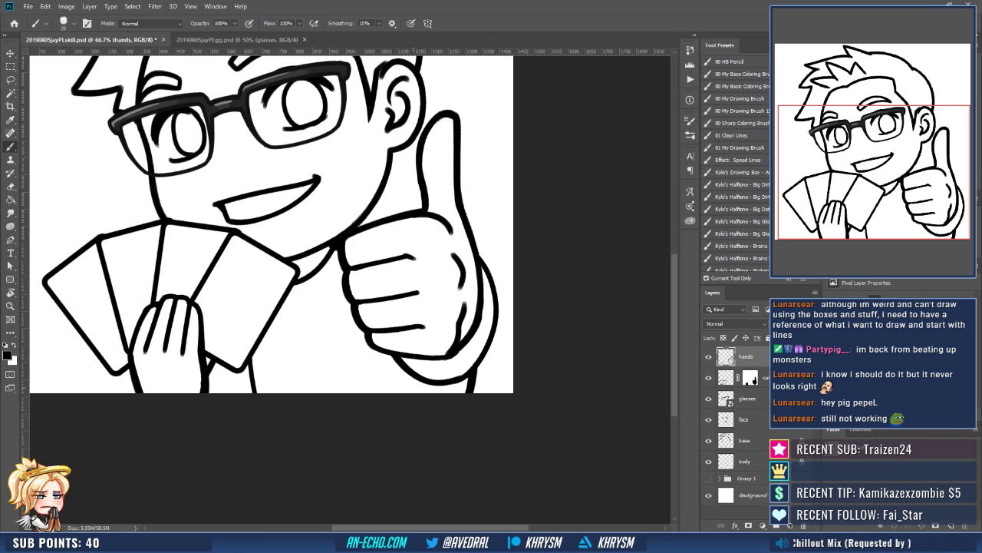
left_click_drag(485, 326, 522, 333)
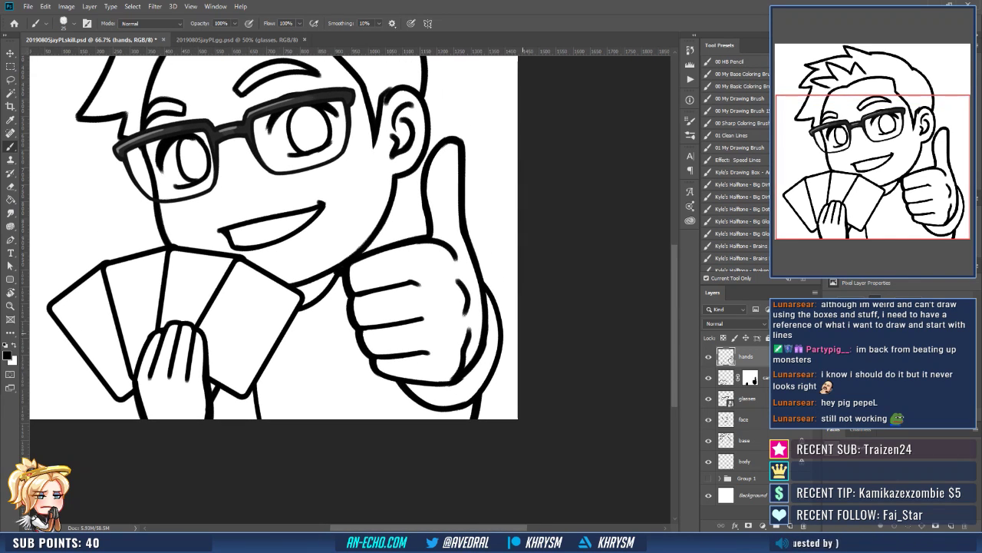
left_click(708, 357)
left_click(709, 357)
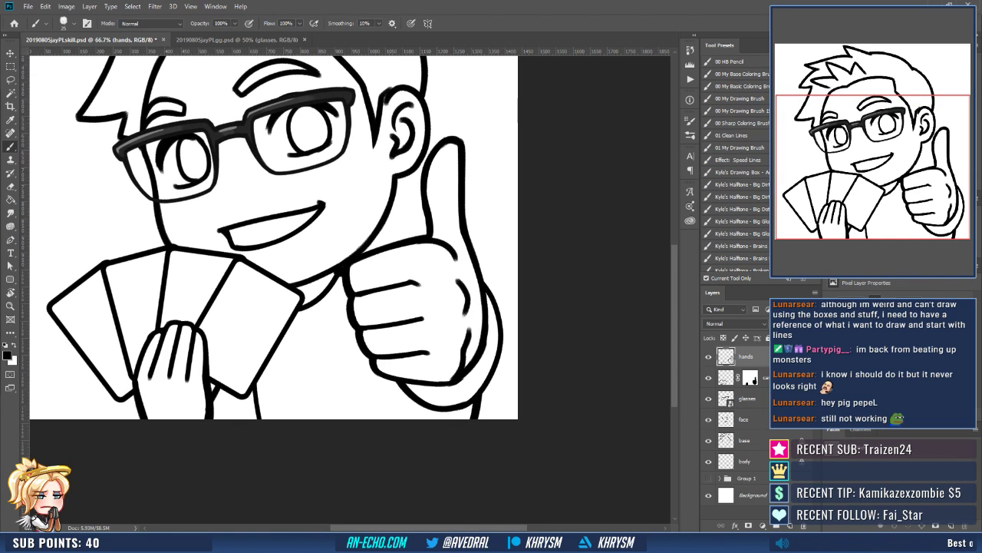
left_click(708, 357)
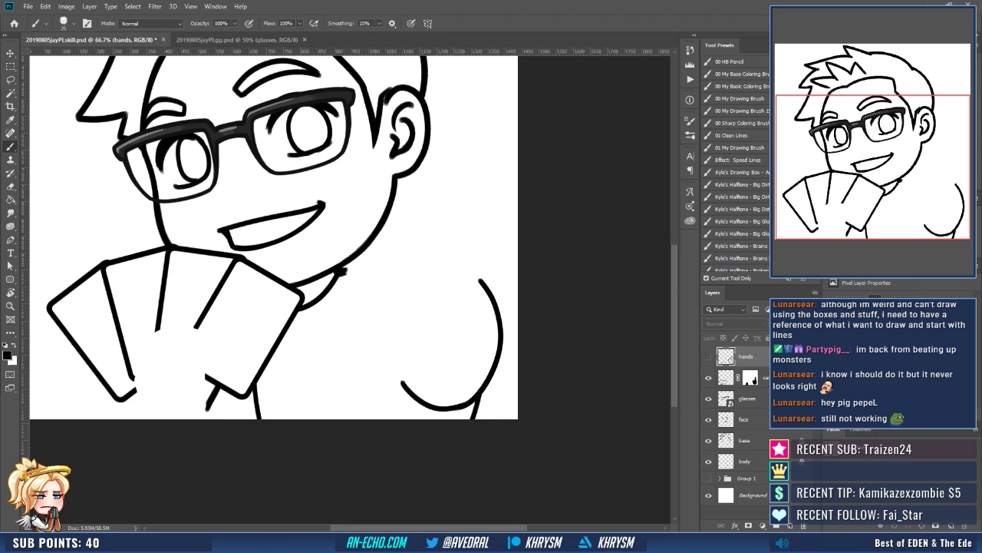
left_click(708, 356)
Lasso the wrist stroke on the hands layer, separate it onto its own layer, and merge that into the body layer.
key("r")
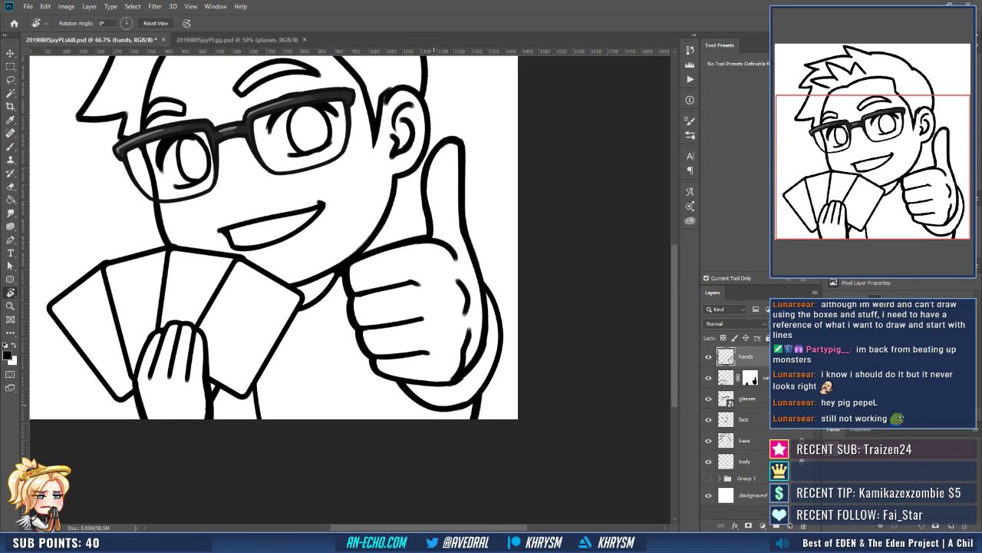
left_click_drag(474, 323, 464, 231)
key("e")
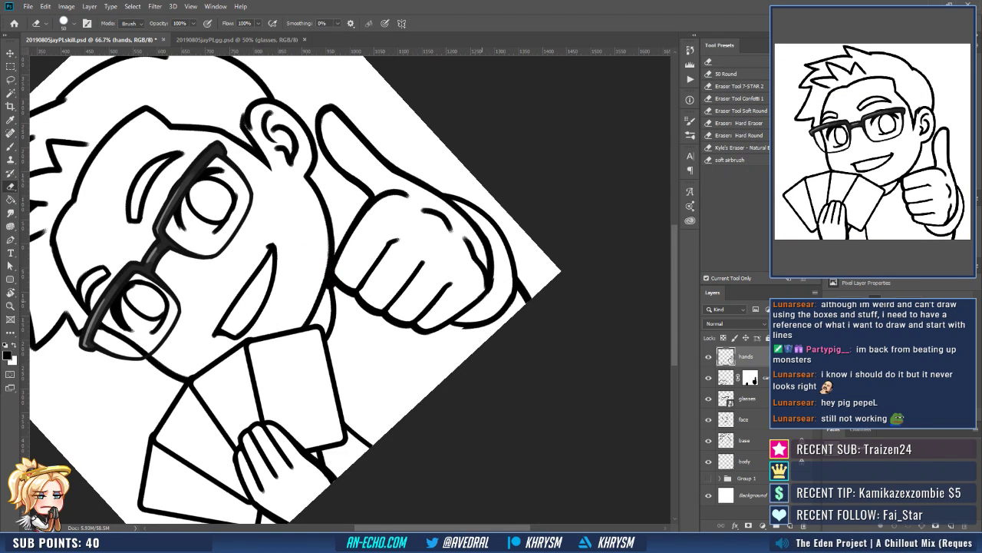
key("l")
mouse_move(527, 267)
left_mouse_down()
mouse_move(489, 302)
mouse_move(458, 357)
mouse_move(507, 322)
mouse_move(541, 270)
mouse_move(526, 267)
left_mouse_up()
key("ctrl+j")
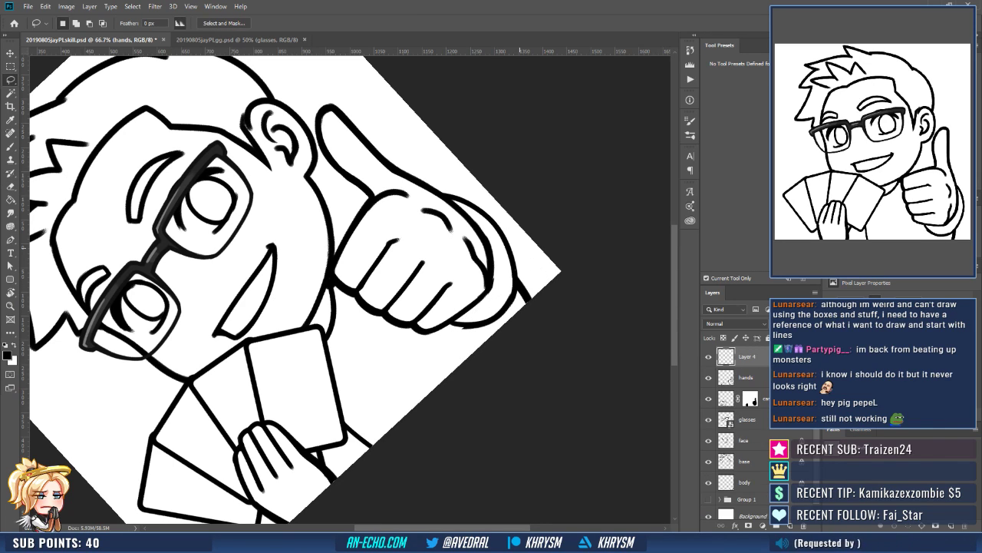
left_click_drag(746, 356, 746, 471)
key("ctrl+e")
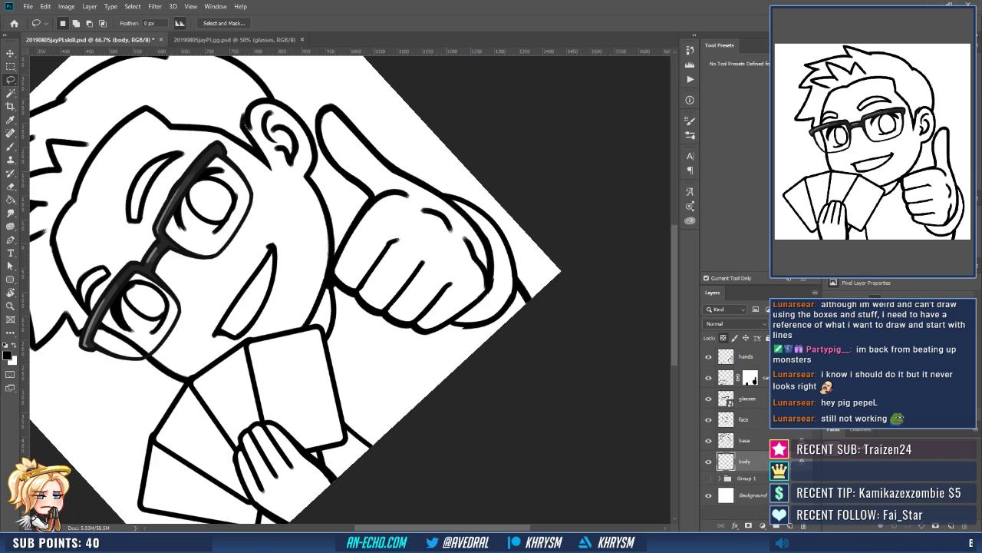
Smooth the wrist outline below the thumbs-up fist on the body layer and lock the layer's transparent pixels.
key("Escape")
key("b")
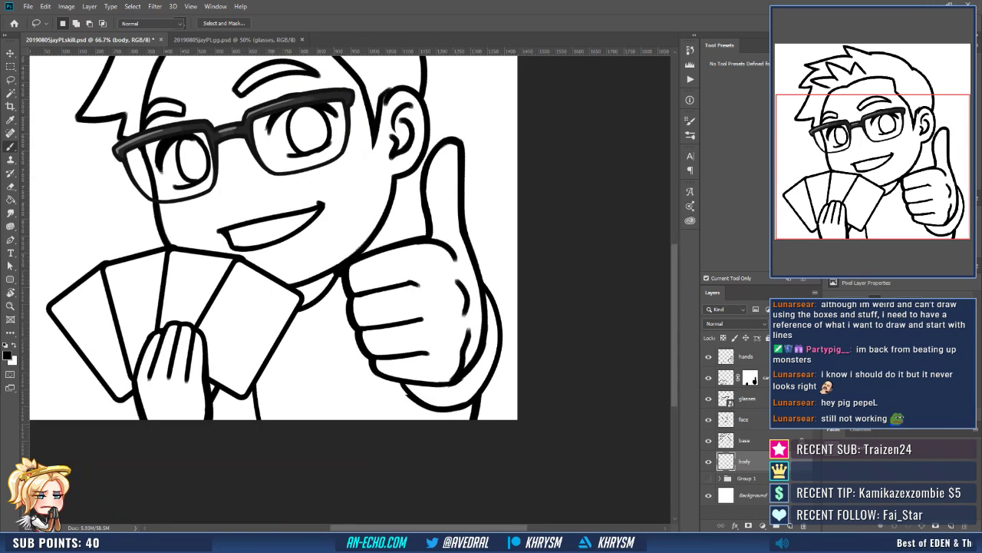
left_click_drag(401, 385, 412, 400)
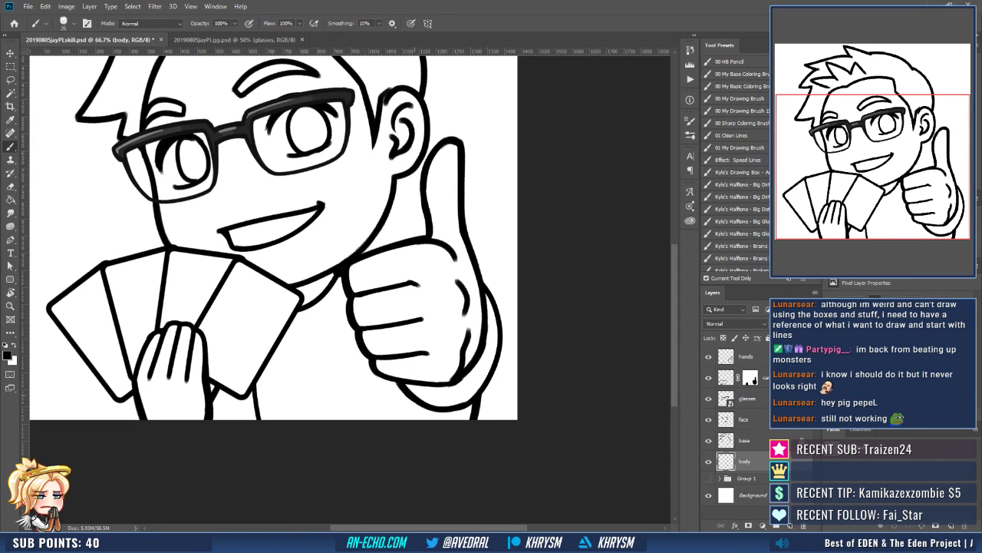
left_click(723, 338)
On the hands layer, thicken the little-finger edge of the thumbs-up fist and lock the layer's transparent pixels.
left_click(746, 356)
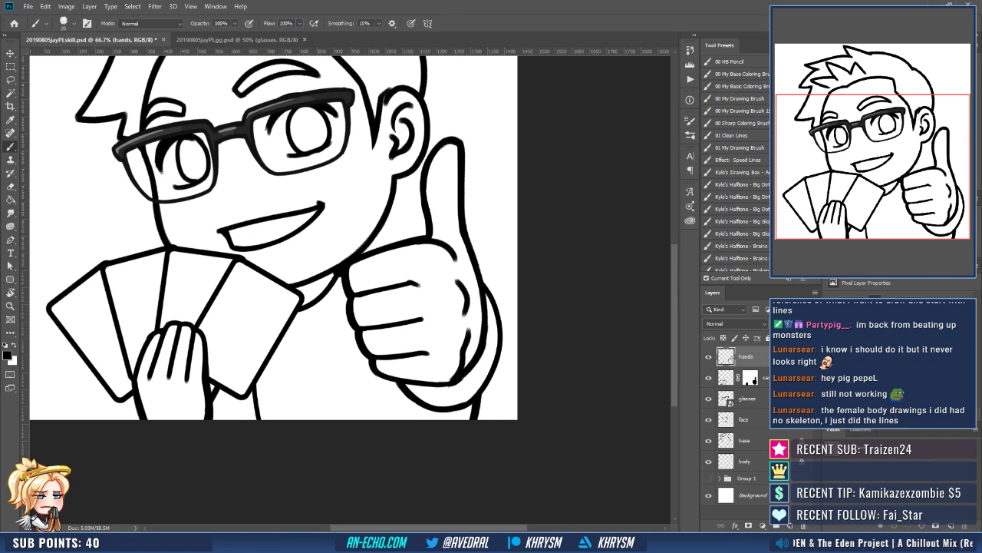
key("r")
left_click_drag(537, 115, 564, 429)
left_click_drag(636, 395, 652, 385)
key("b")
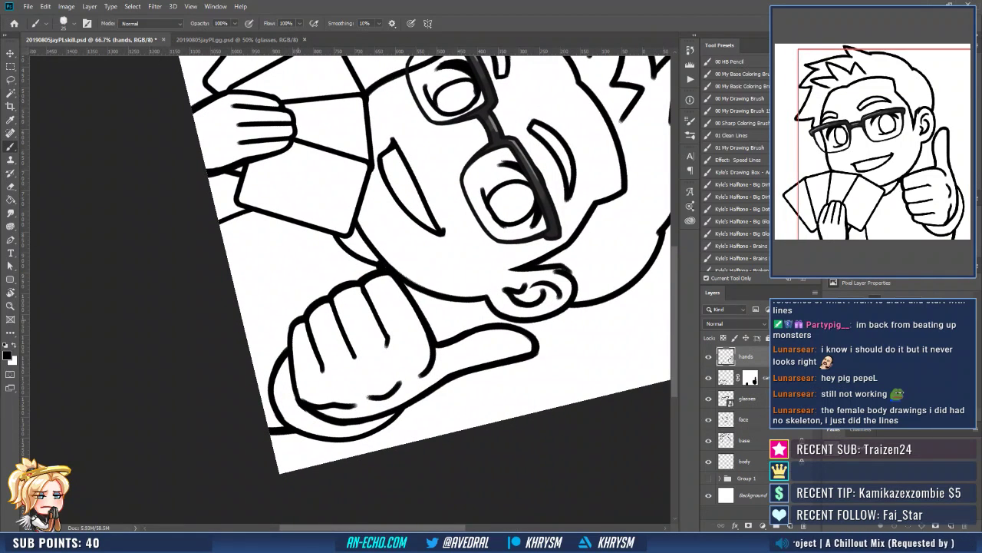
left_click_drag(295, 319, 295, 399)
key("ctrl+z")
left_click_drag(295, 321, 301, 400)
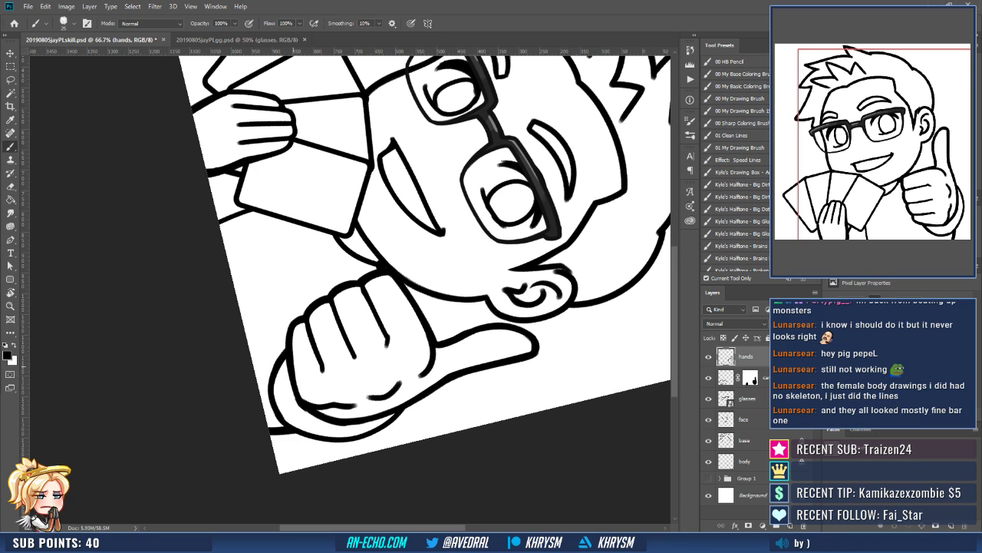
left_click_drag(294, 366, 301, 397)
key("Escape")
left_click(723, 338)
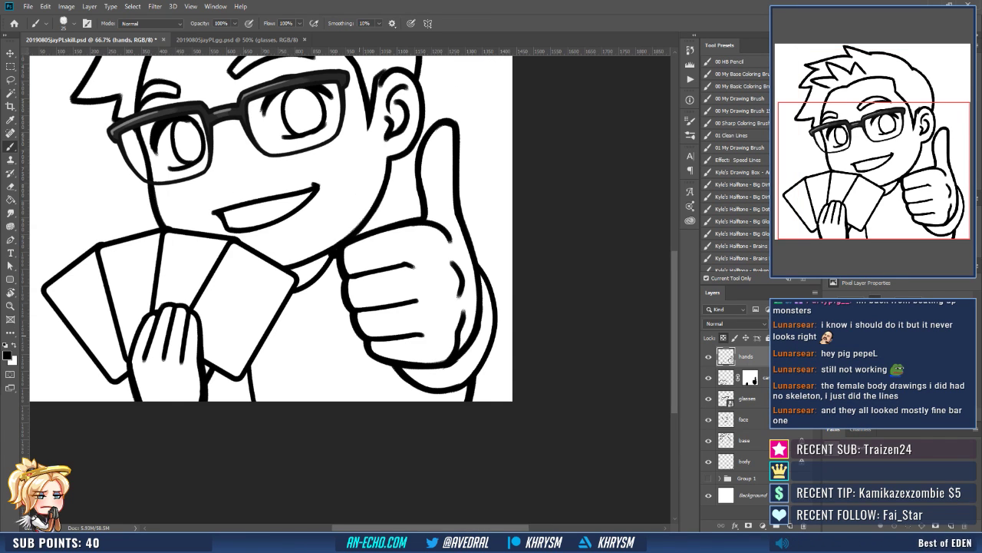
Review the whole drawing at 50% zoom, and toggle the transparent-pixel lock on the body layer.
left_click_drag(338, 307, 401, 376)
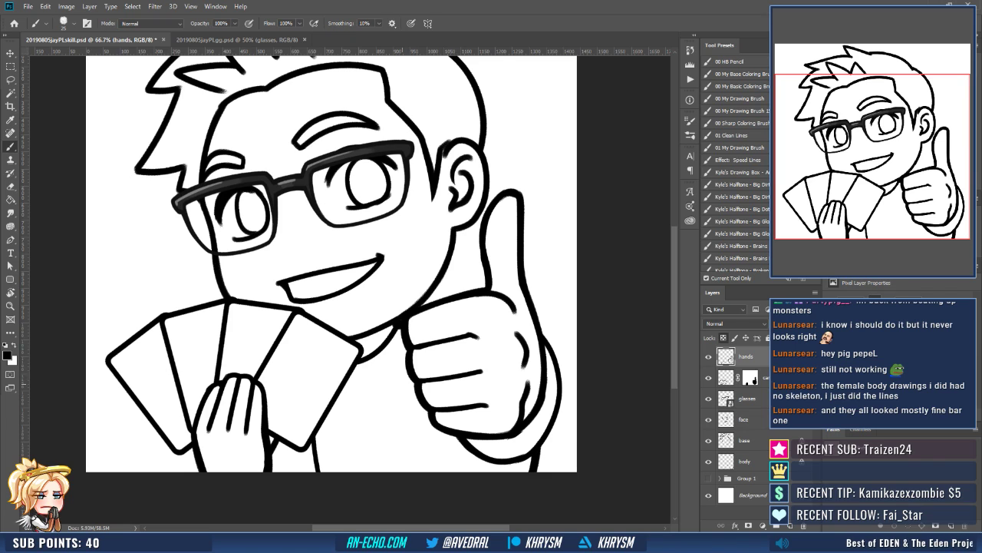
left_click_drag(402, 384, 419, 416)
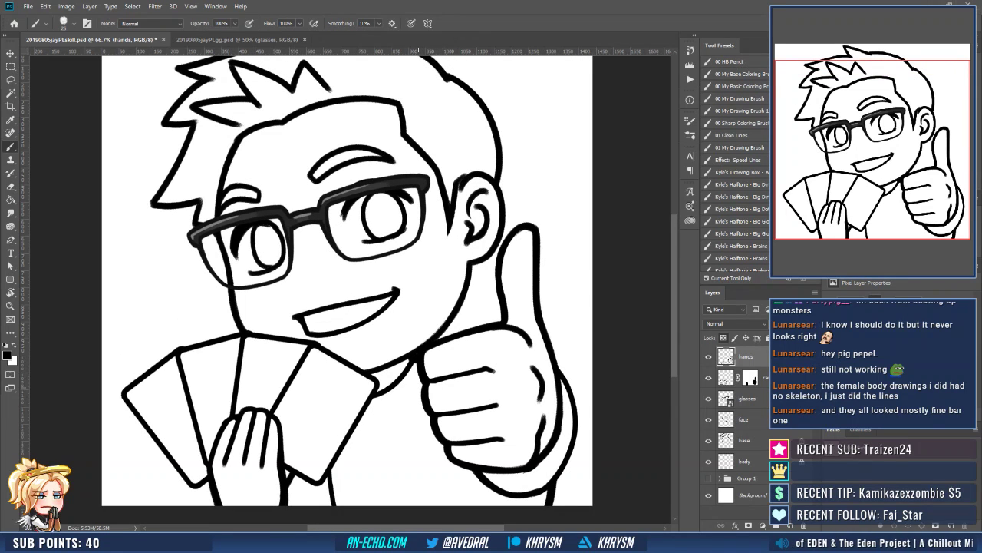
key("ctrl+minus")
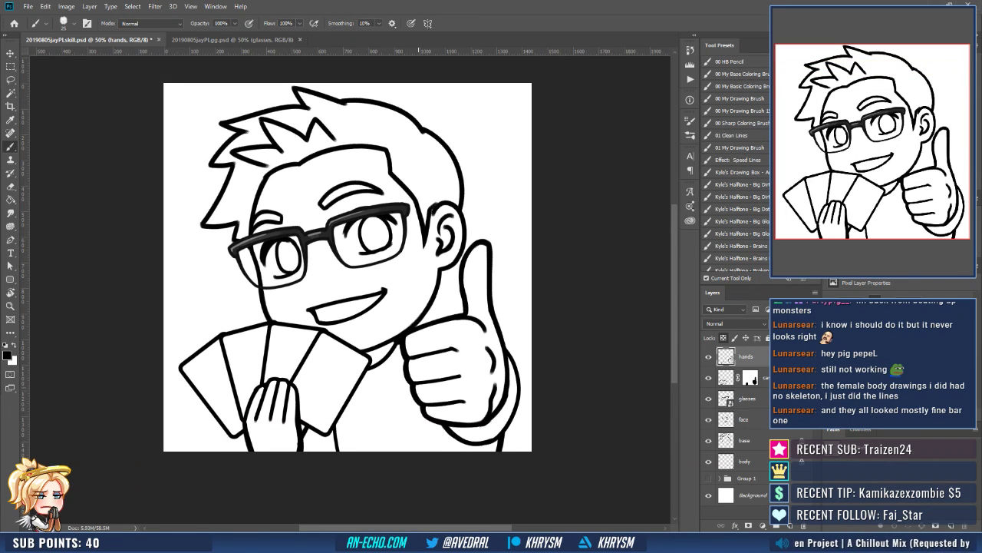
left_click_drag(415, 338, 426, 369)
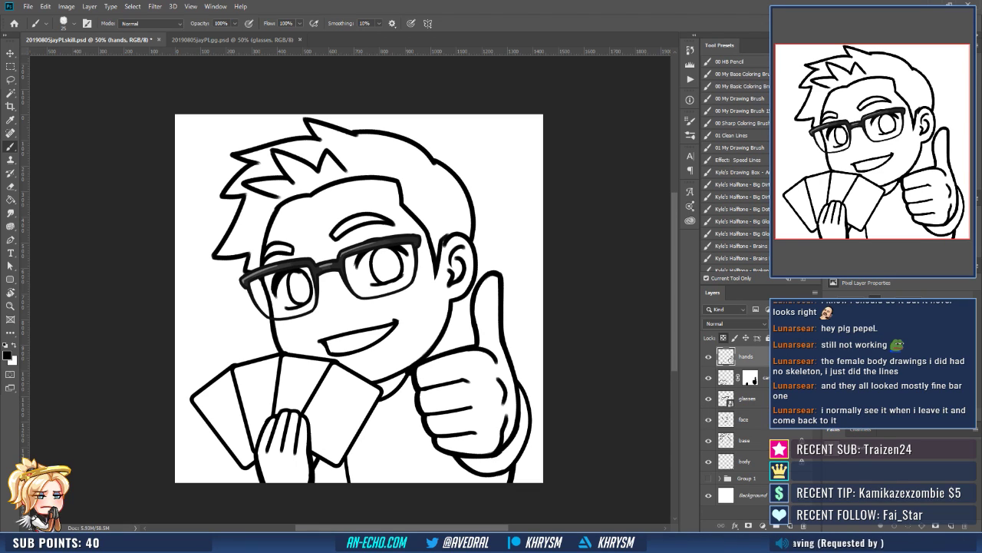
left_click_drag(466, 266, 475, 275)
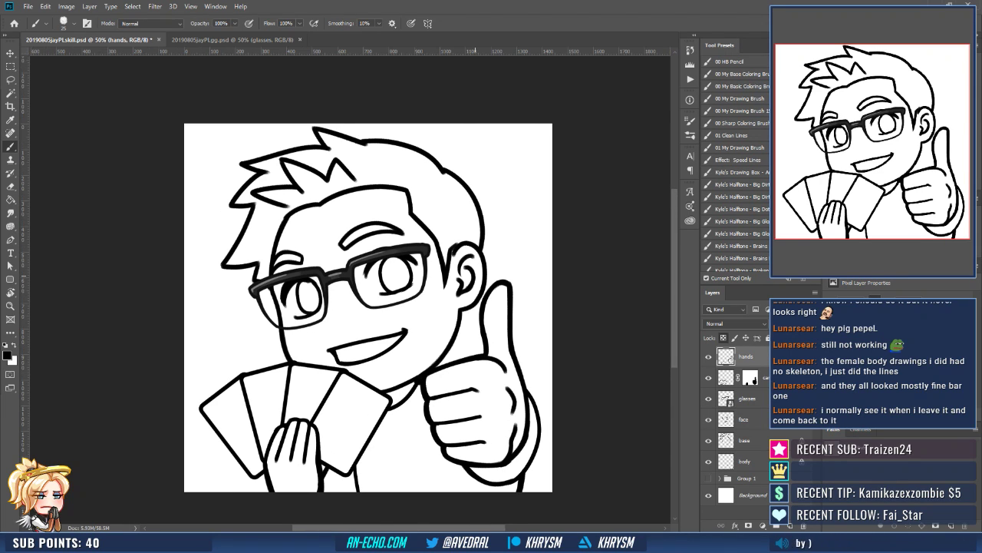
left_click(745, 460)
key("/")
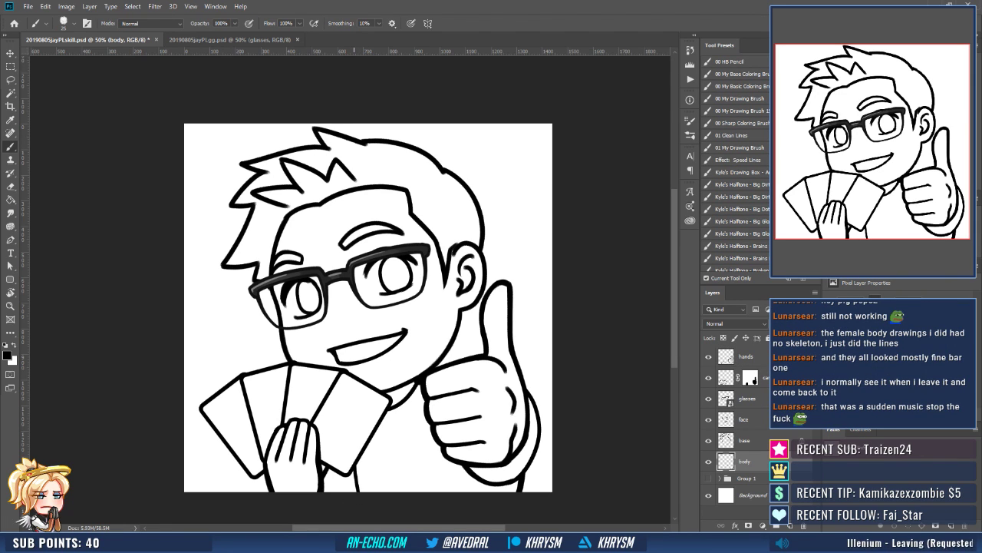
Hide the glasses, face, base and body layers, and create a new layer named outline above the glasses layer.
scroll(355, 307, "down", 1)
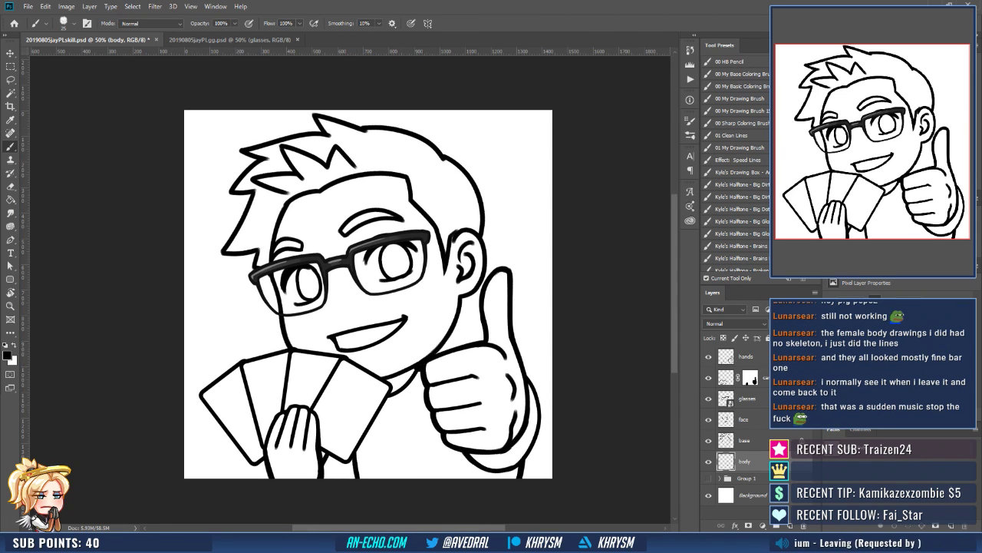
left_click_drag(709, 398, 709, 461)
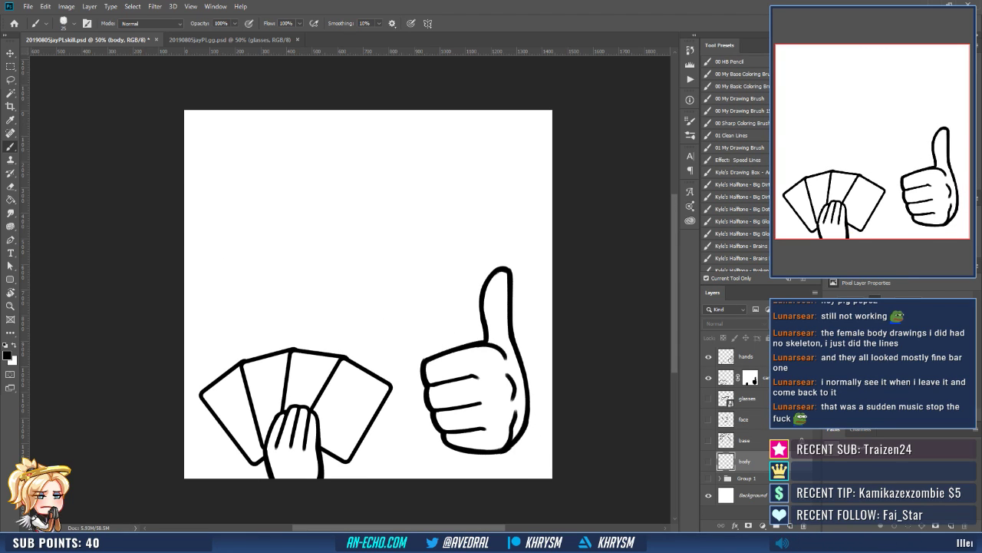
left_click(747, 398)
key("ctrl+shift+n")
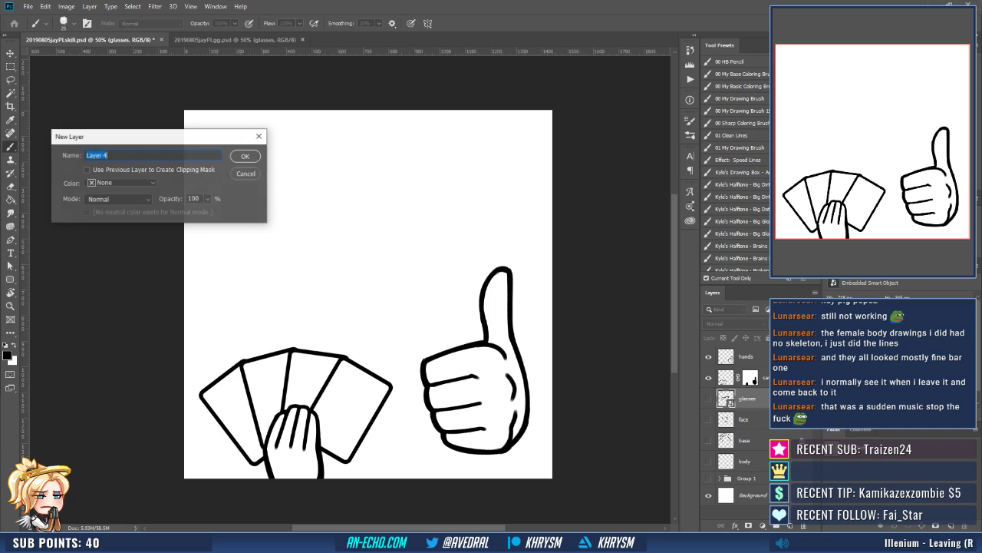
type("outline")
key("Return")
Select the blank area around the cards and hands with the Magic Wand and invert the selection.
key("w")
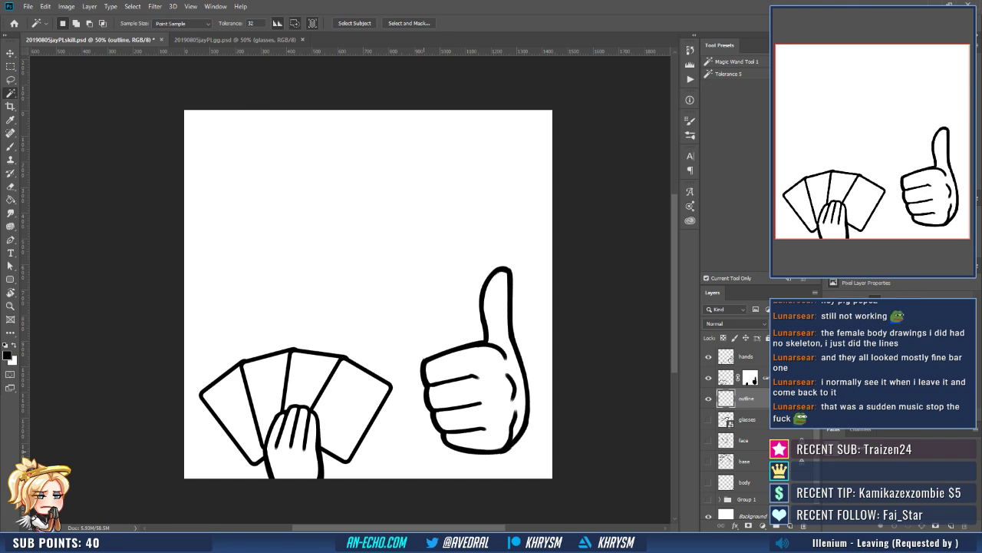
left_click(424, 452)
key("ctrl+shift+i")
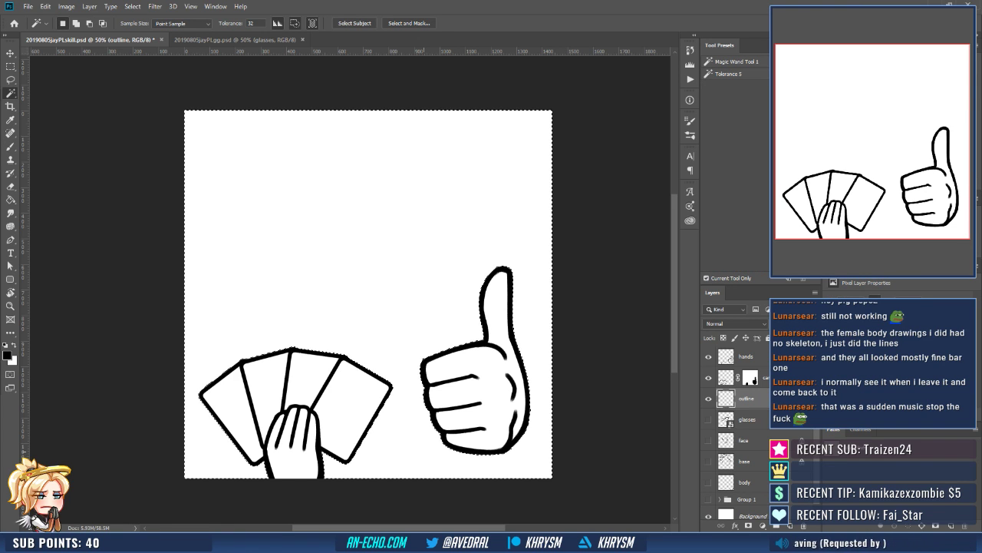
Try a 20 px black centered stroke along the selection around the cards and hands.
left_click(45, 6)
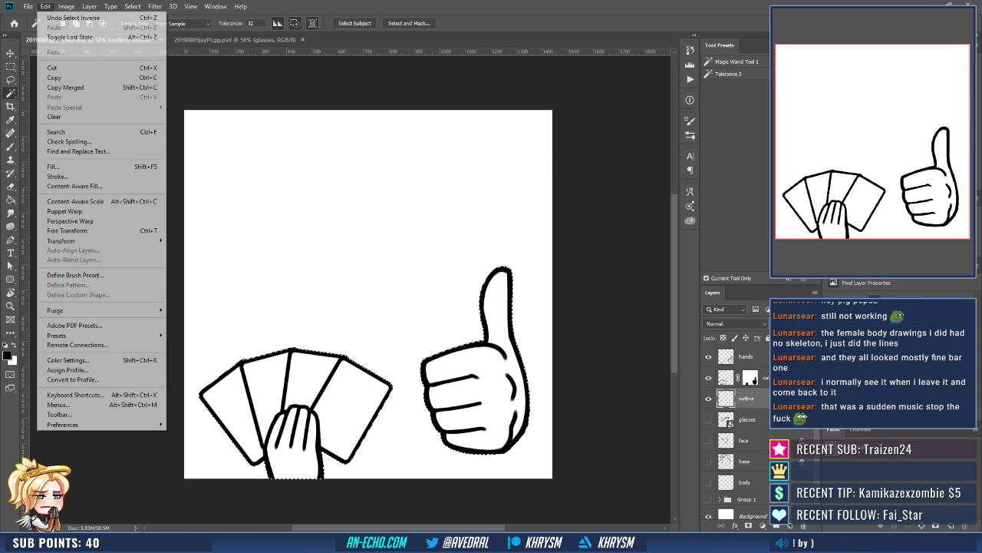
left_click(61, 177)
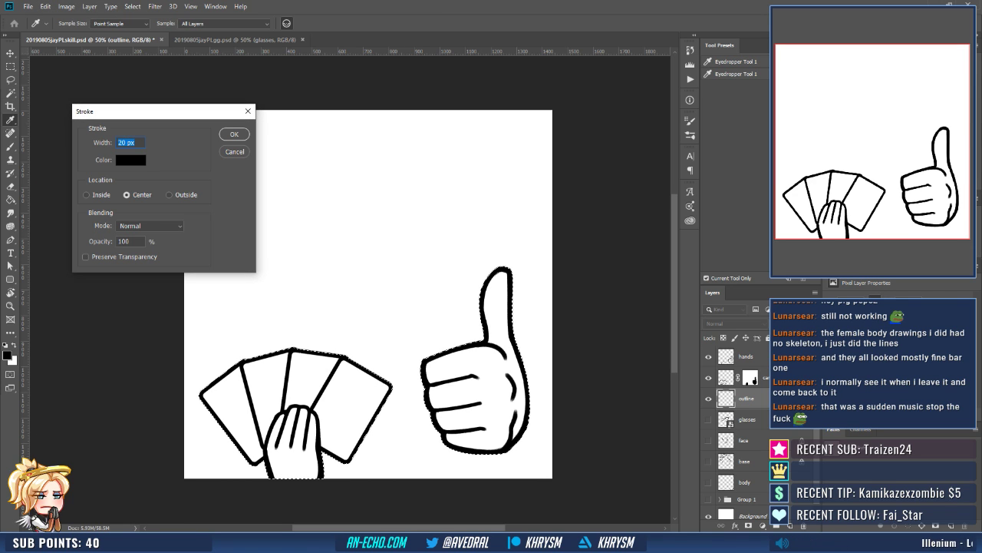
key("Return")
key("w")
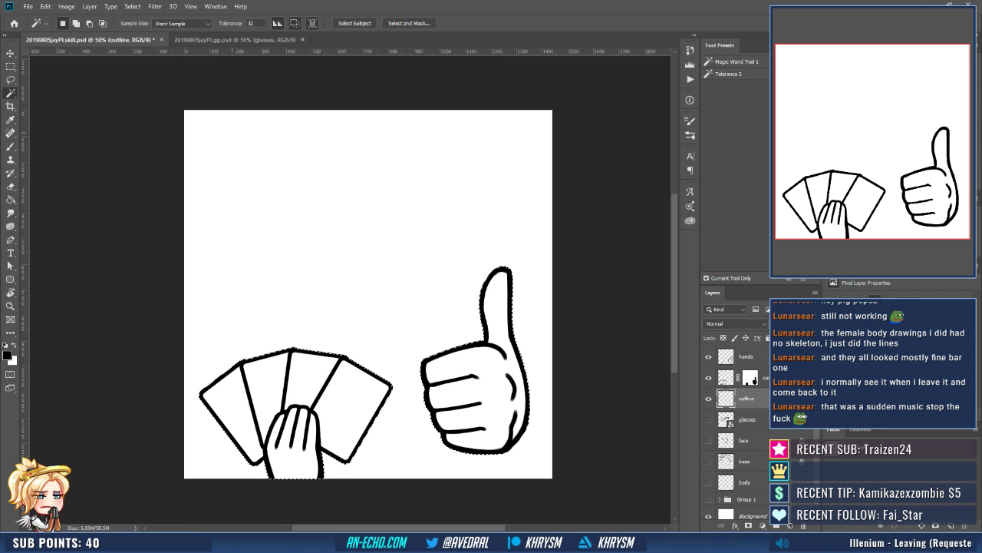
Stroke the cards-and-hands selection 10 px wide in black, centered, on the outline layer, and show the four hidden layers again.
key("alt+e")
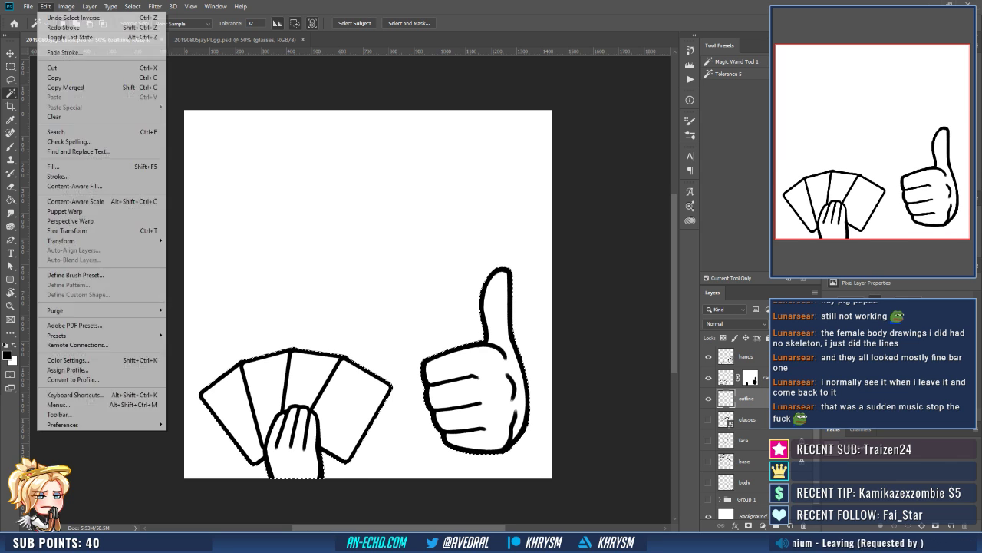
key("s")
key("s")
key("s")
key("Return")
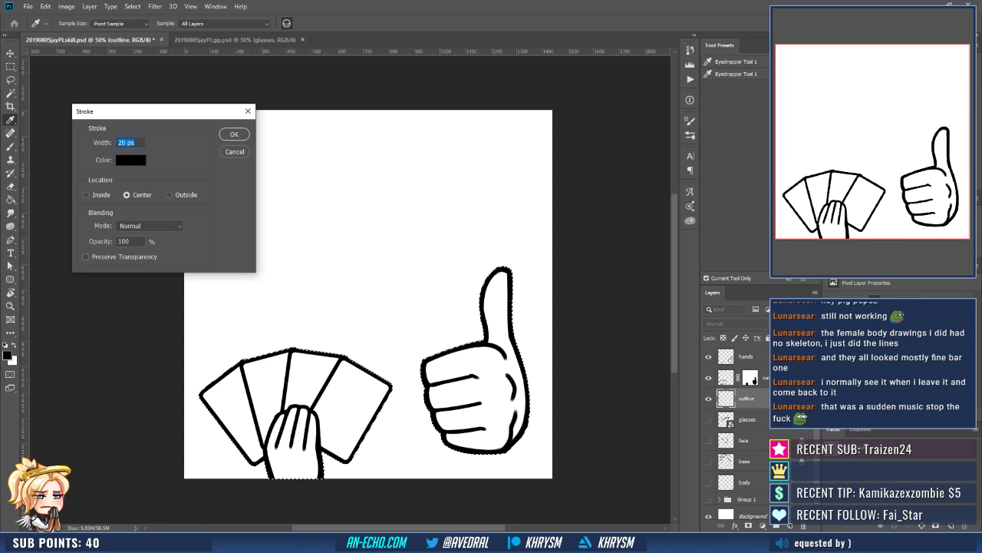
type("10 px")
key("Return")
key("w")
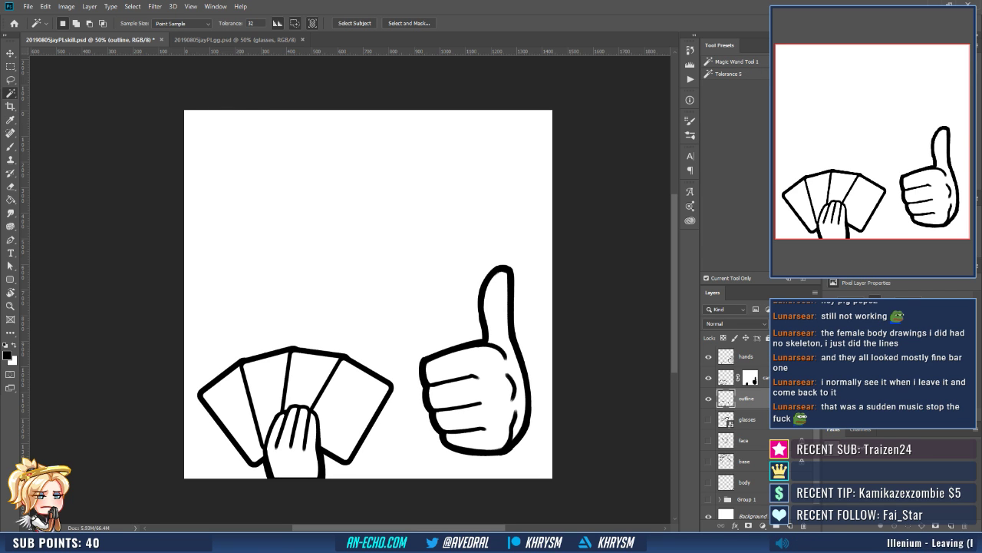
left_click_drag(708, 462, 708, 482)
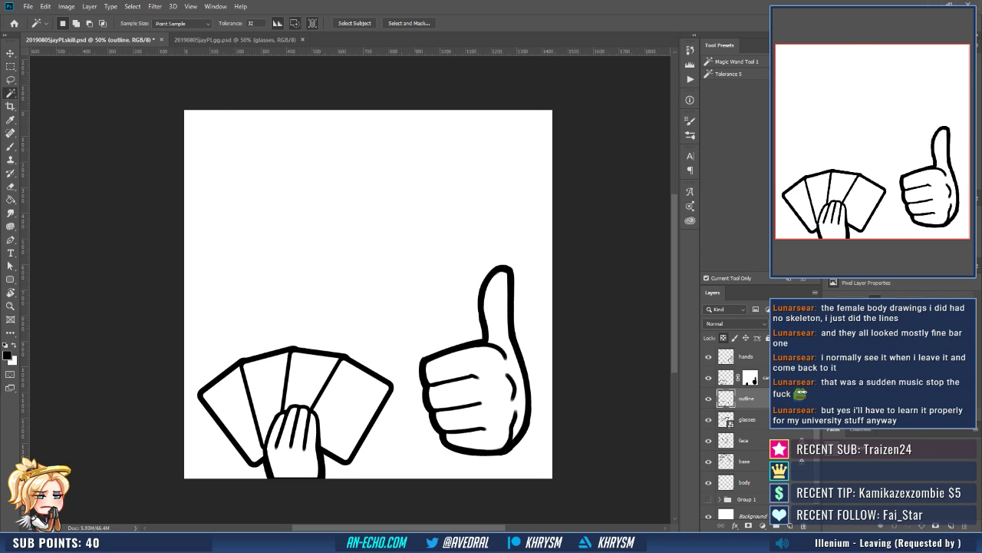
left_click_drag(368, 294, 373, 302)
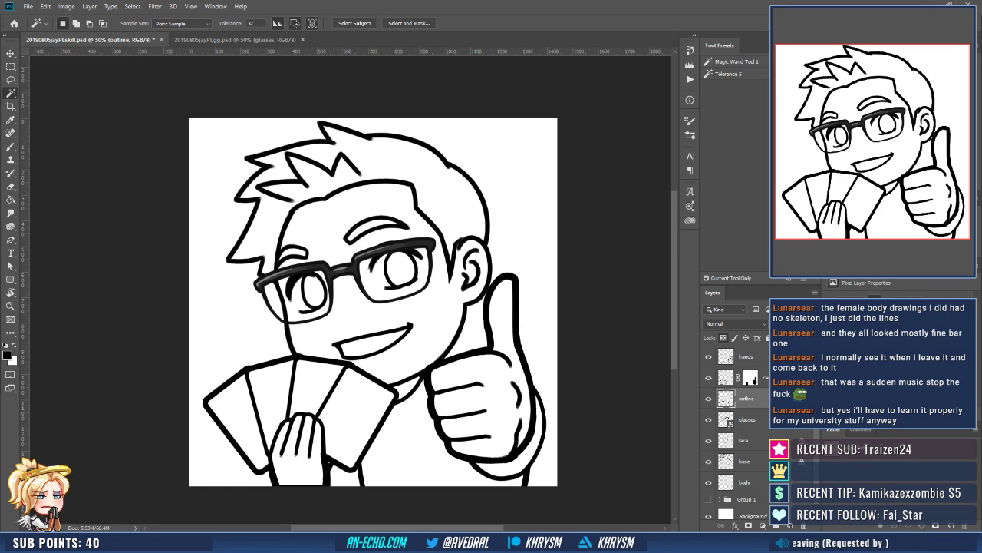
Create a new layer named fill and place it directly beneath the body layer.
left_click(744, 482)
key("ctrl+shift+n")
type("fill")
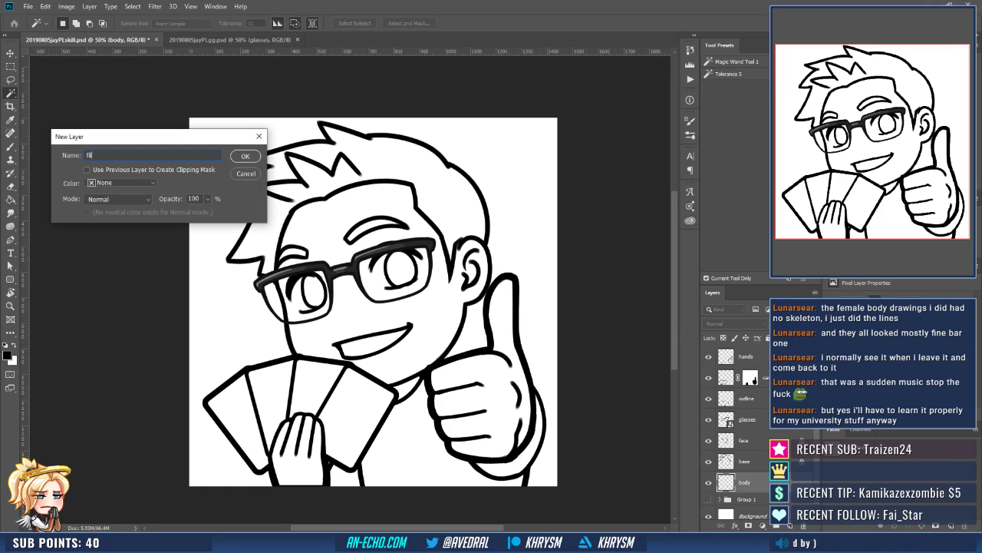
key("Return")
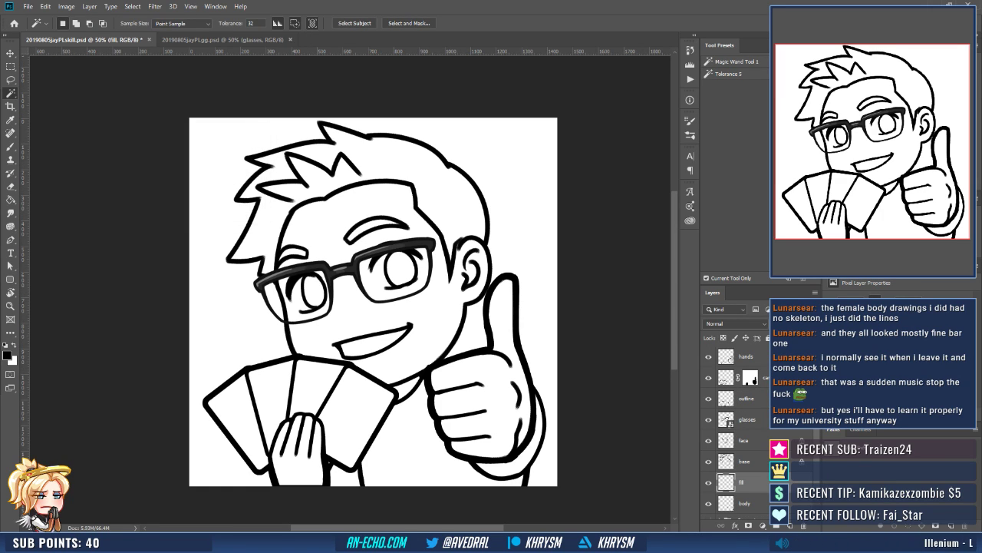
key("ctrl+bracketleft")
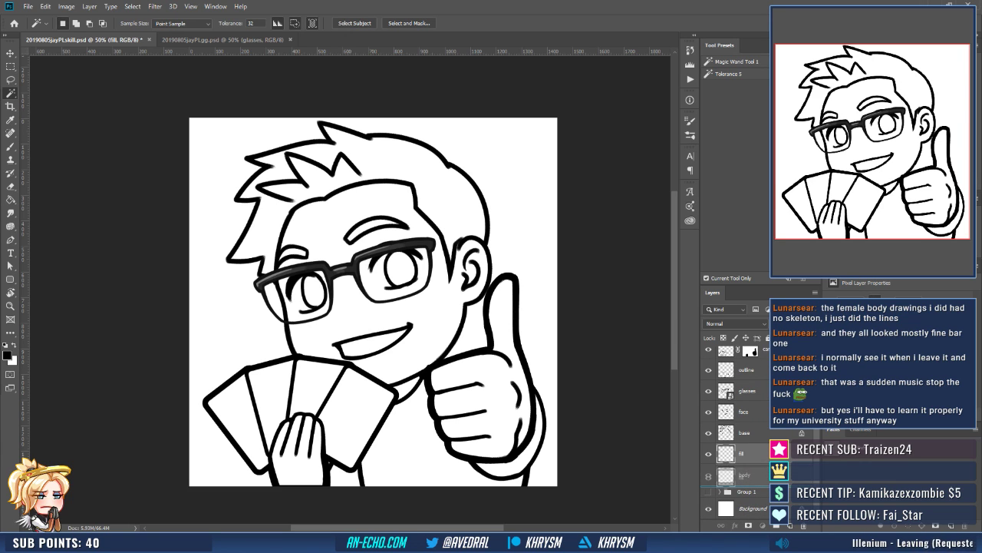
key("alt+bracketright")
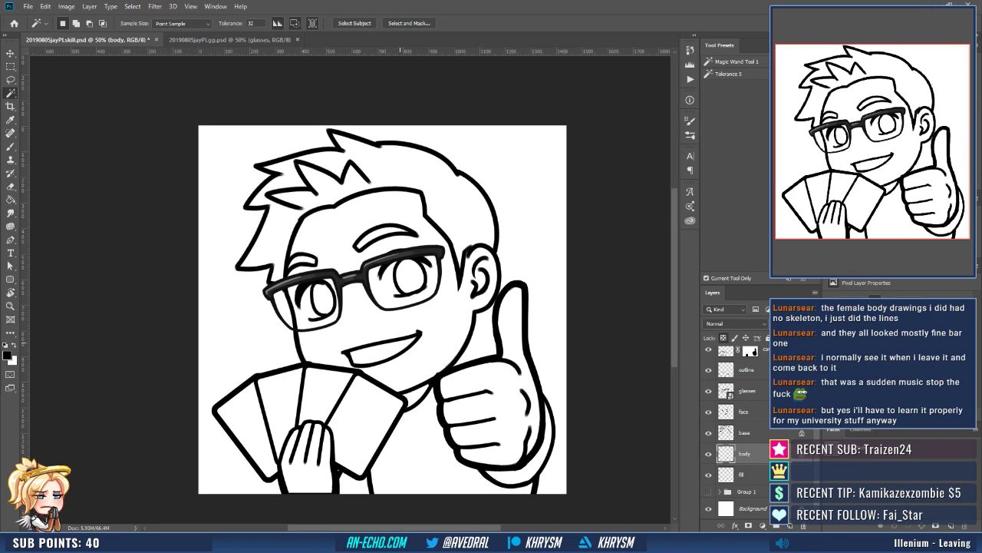
With the fill layer active, select the blank area outside the whole character, expand it by 5 pixels and invert it.
left_click_drag(458, 307, 436, 312)
left_click_drag(407, 349, 409, 350)
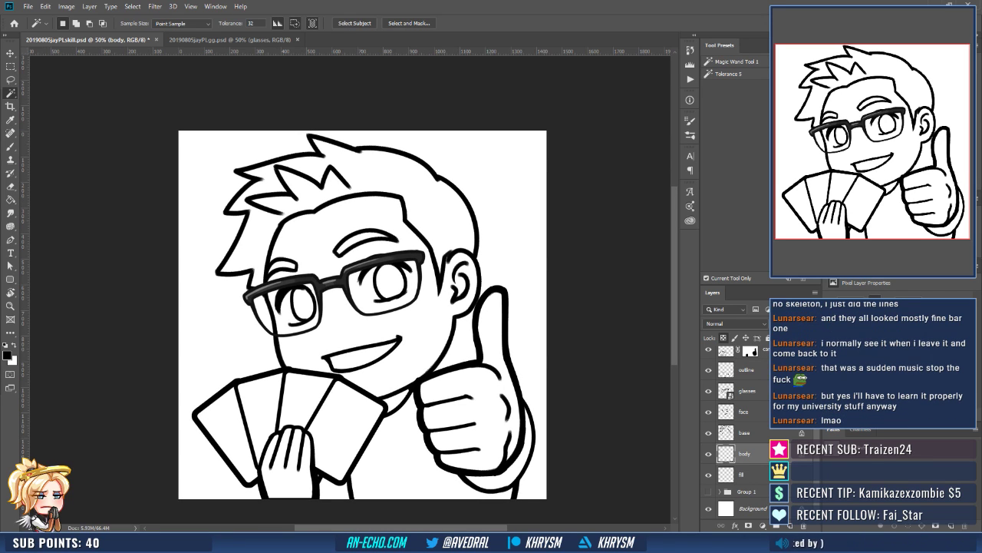
left_click(742, 474)
left_click(513, 223)
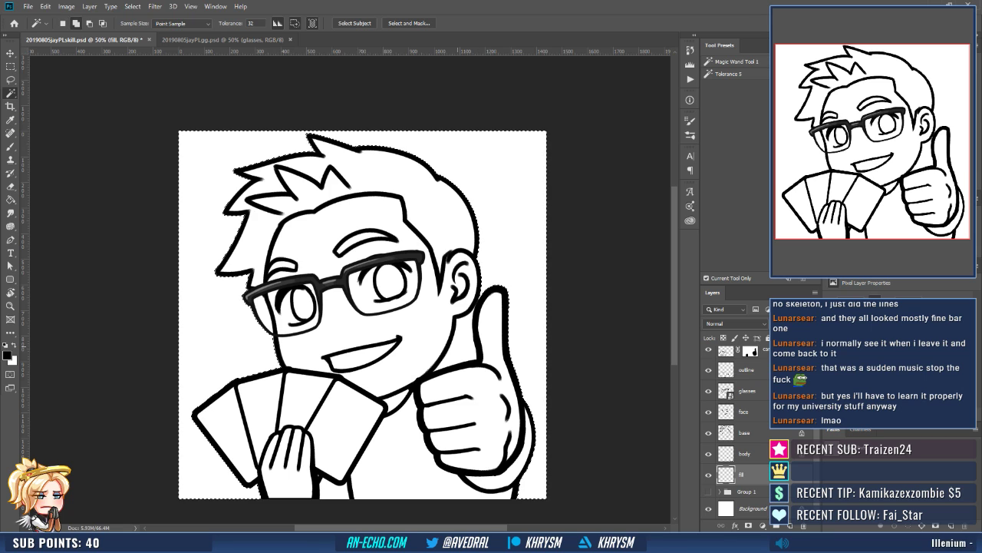
key("alt+s")
key("m")
key("e")
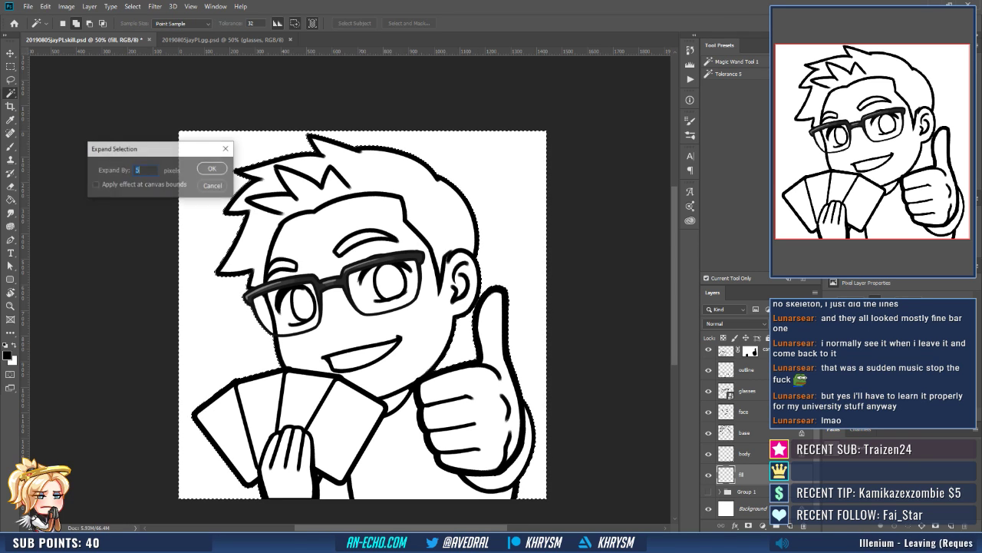
key("Return")
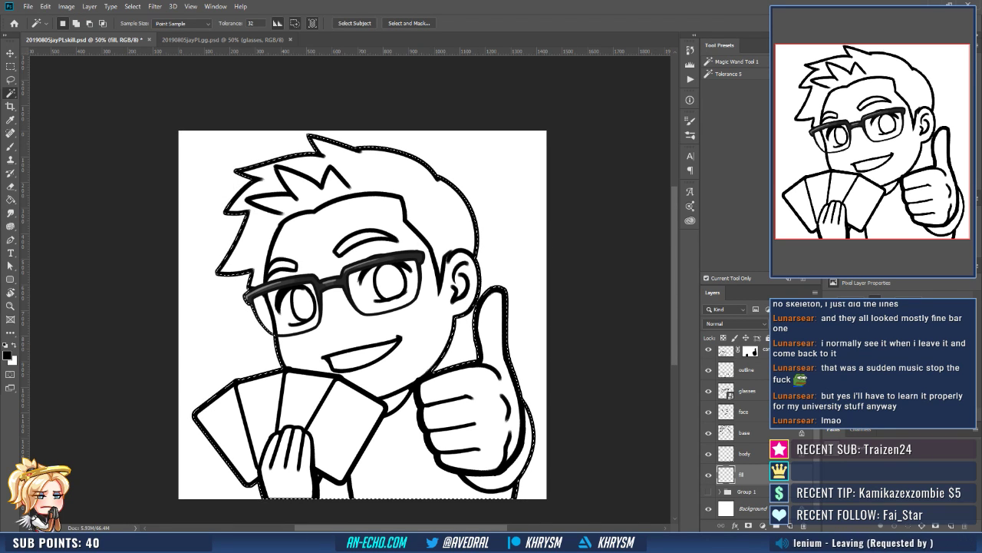
Add a layer mask to the fill layer from the character selection and target the layer's own pixels.
left_click(748, 525)
left_click(726, 474)
left_click_drag(369, 315, 380, 320)
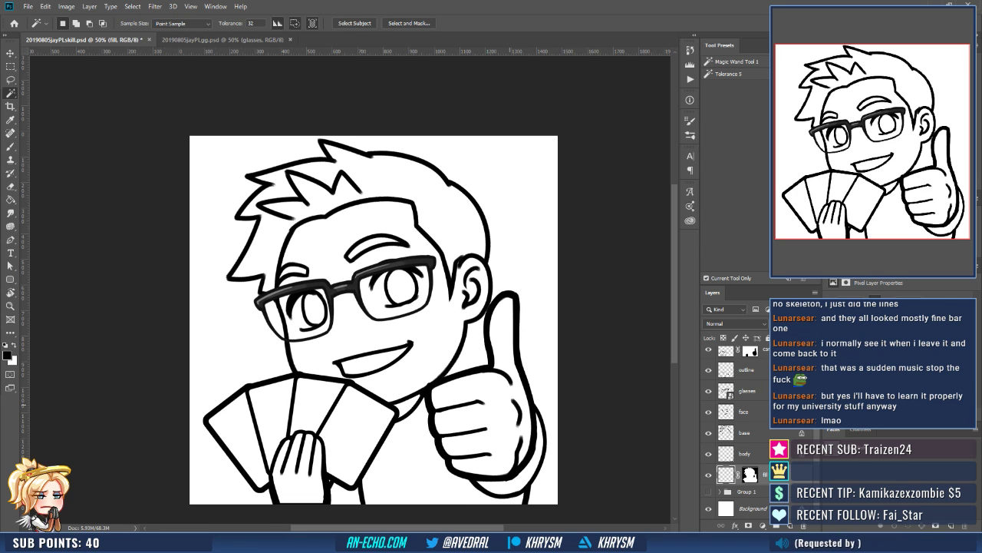
Sample the light skin tone from the 20190805jayPLgg.psd drawing and fill the masked fill layer in 20190805jayPLskill.psd with it.
left_click(223, 39)
key("g")
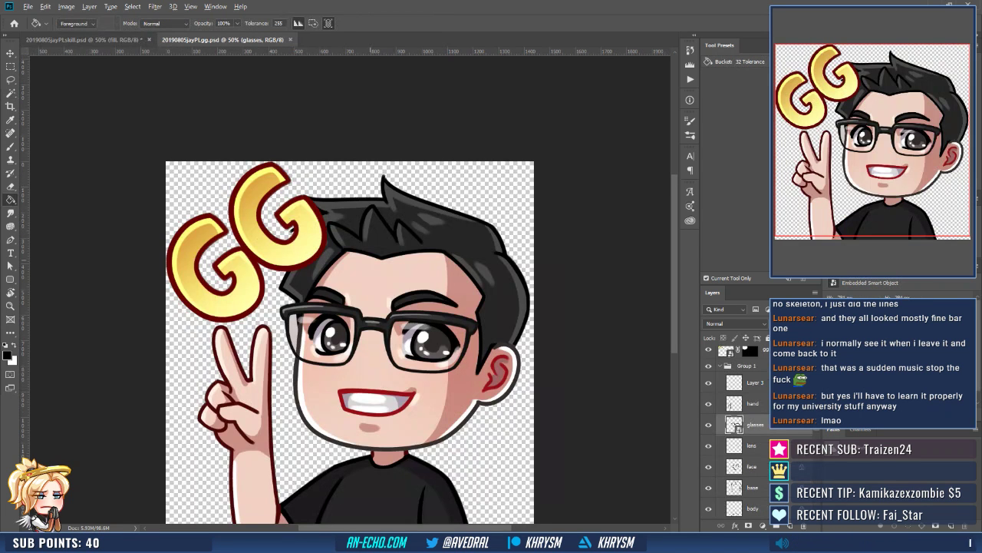
key("ctrl+Tab")
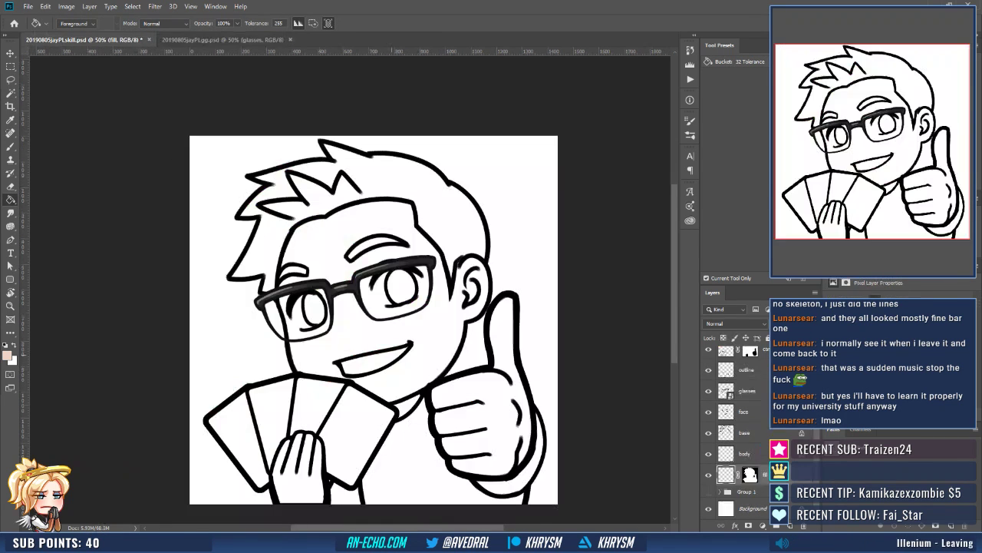
left_click_drag(391, 353, 389, 355)
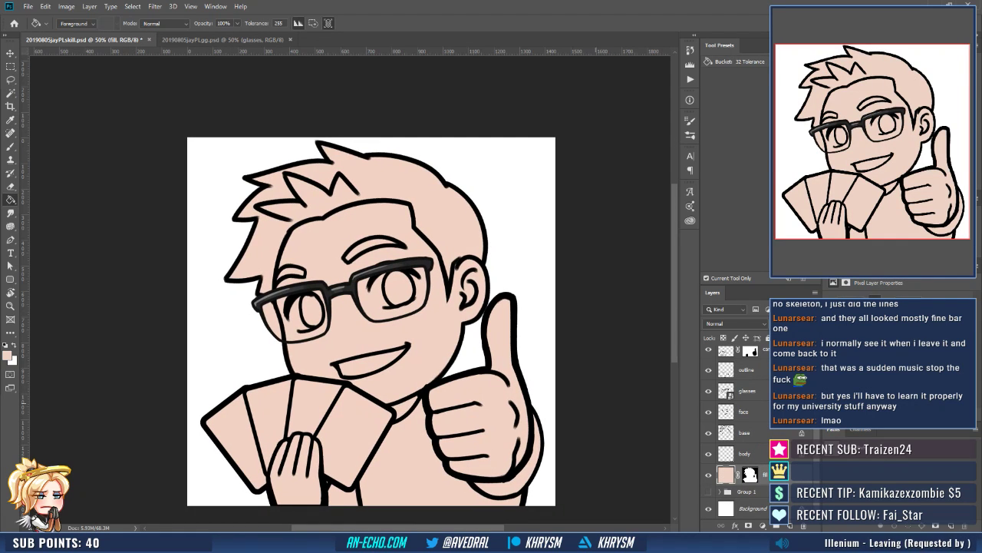
Create a new layer named "flats" clipped to the skin fill layer and hide the glasses layer.
key("ctrl+shift+n")
type("flats")
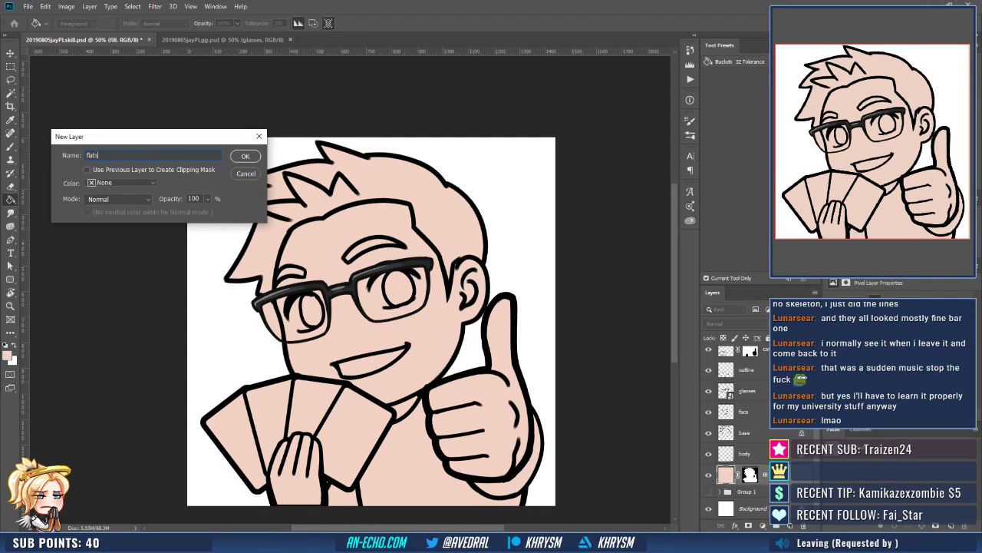
key("Return")
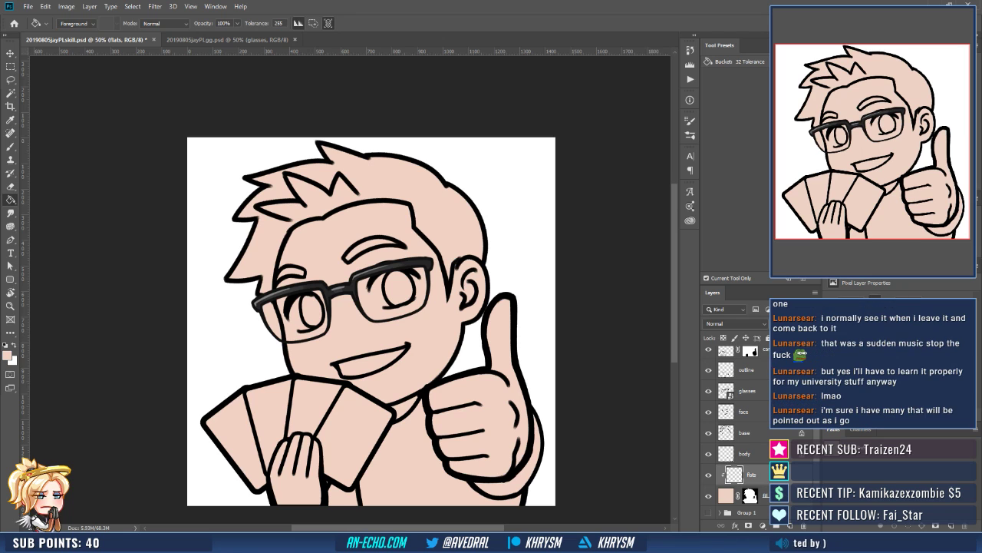
left_click(709, 391)
Sample the dark hair colour from the finished GG emote document and return to the thumbs-up drawing.
left_click(227, 40)
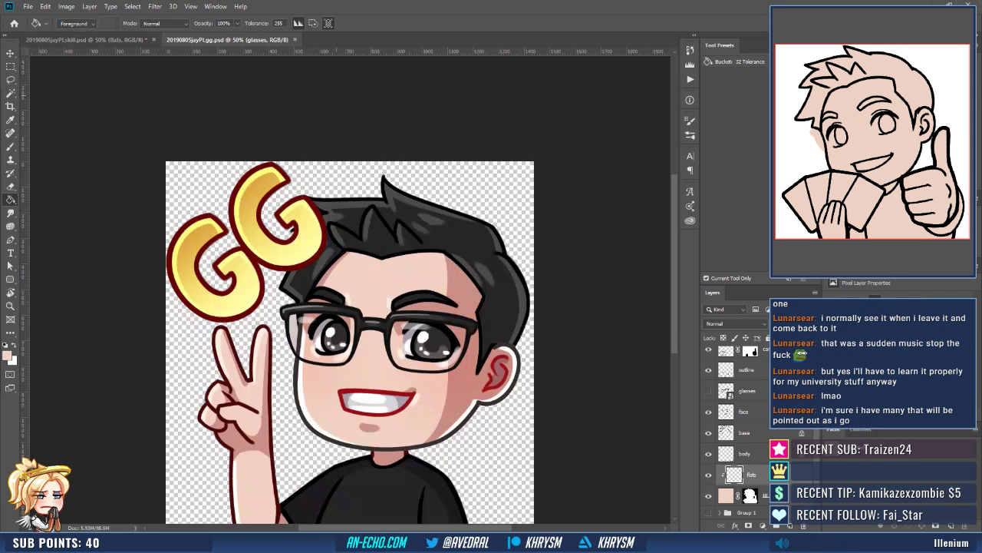
key("d")
key("x")
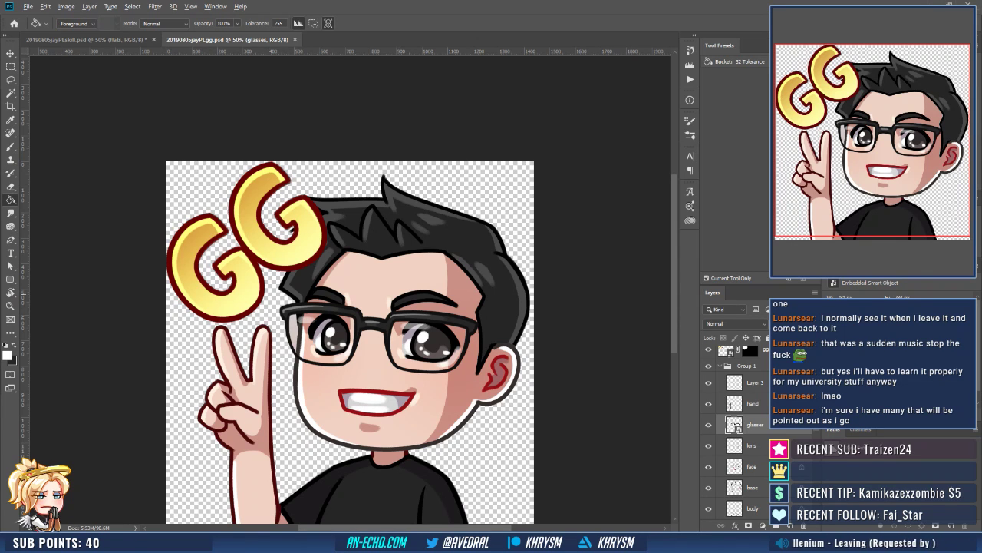
key("ctrl+Tab")
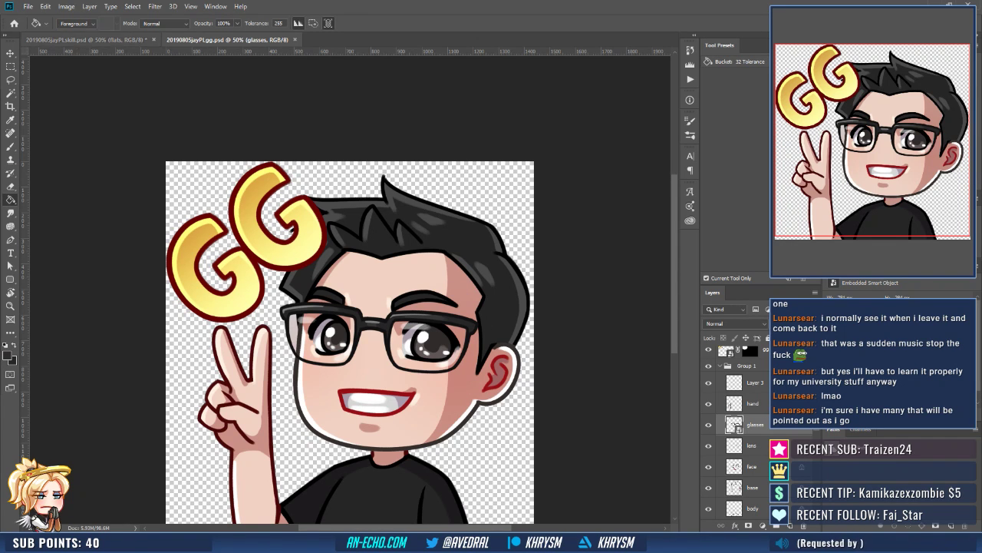
Select the hair area with the Magic Wand, expand the selection by 5 pixels and fill it with the dark colour.
key("w")
left_click(367, 189)
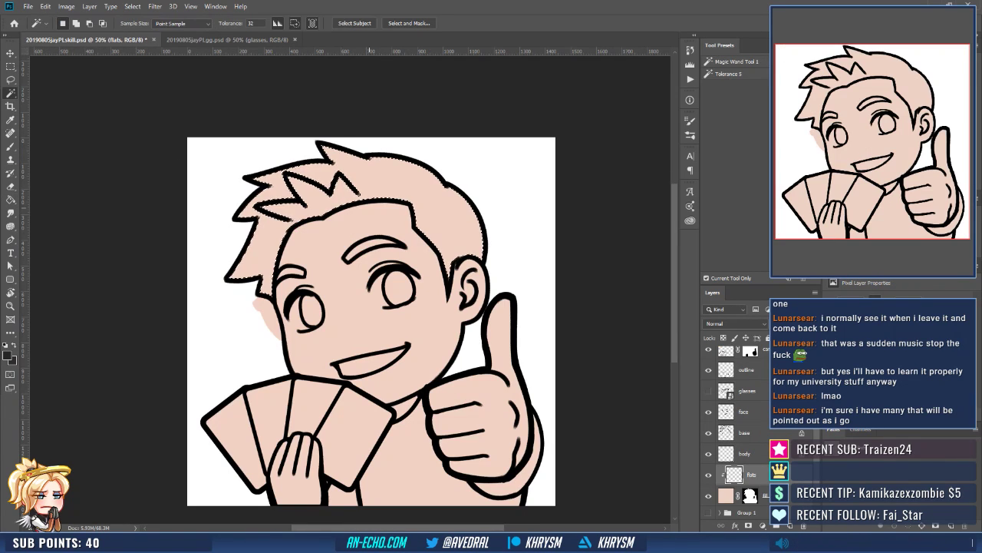
scroll(369, 189, "down", 1)
key("alt+s")
key("m")
key("e")
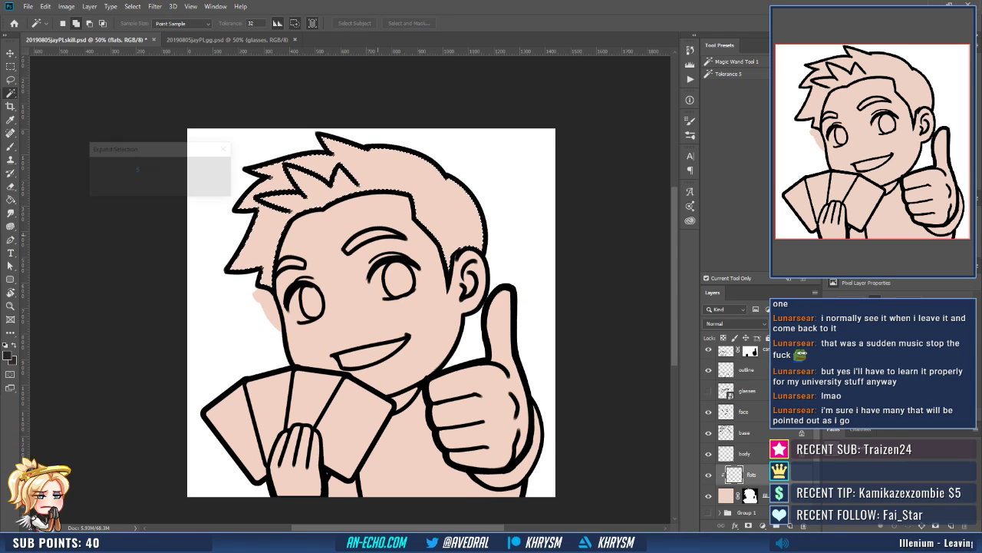
key("Return")
key("g")
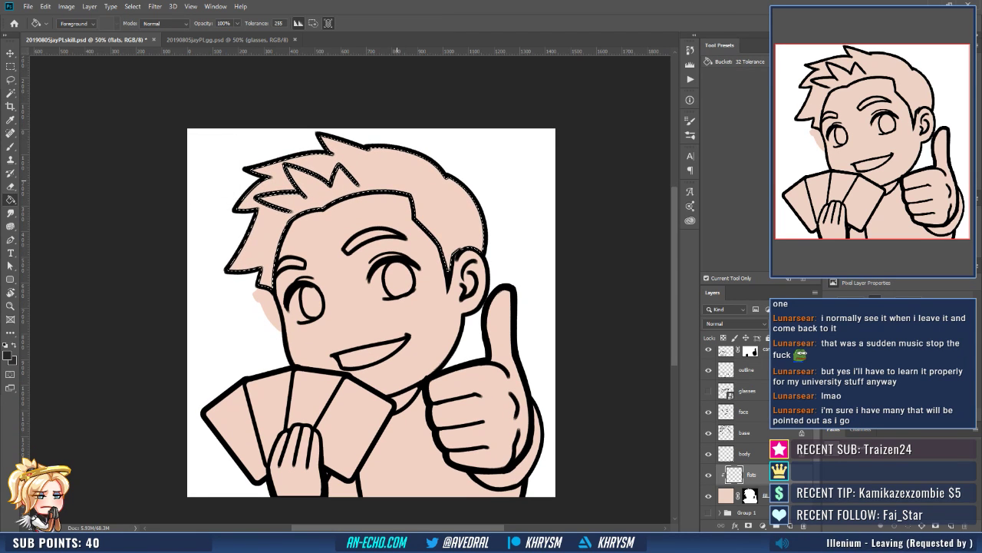
left_click(401, 185)
key("ctrl+d")
left_click_drag(401, 185, 399, 192)
Lasso the leftover spot in the hair beside the forehead and fill it with the same dark colour.
key("l")
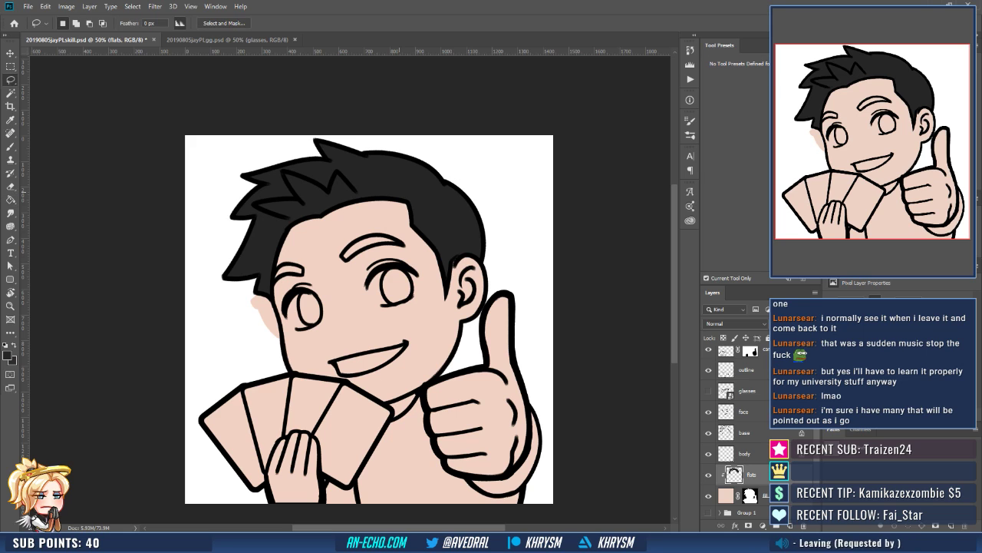
mouse_move(307, 215)
left_mouse_down()
mouse_move(394, 186)
mouse_move(376, 134)
mouse_move(220, 167)
mouse_move(254, 253)
left_mouse_up()
key("g")
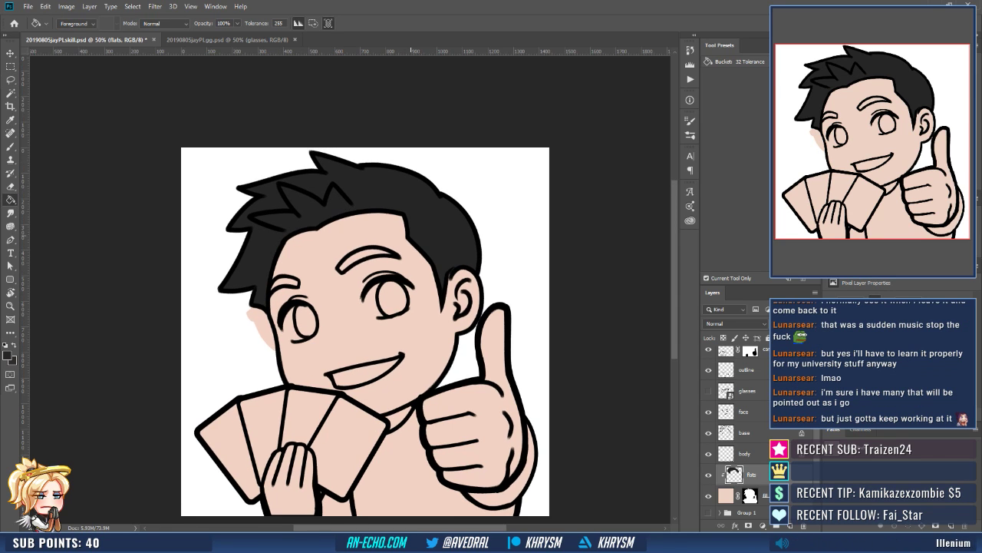
key("ctrl+d")
Select the inside of both eyebrows, expand the selection and fill them with the dark hair colour.
key("w")
left_click(286, 271, "shift")
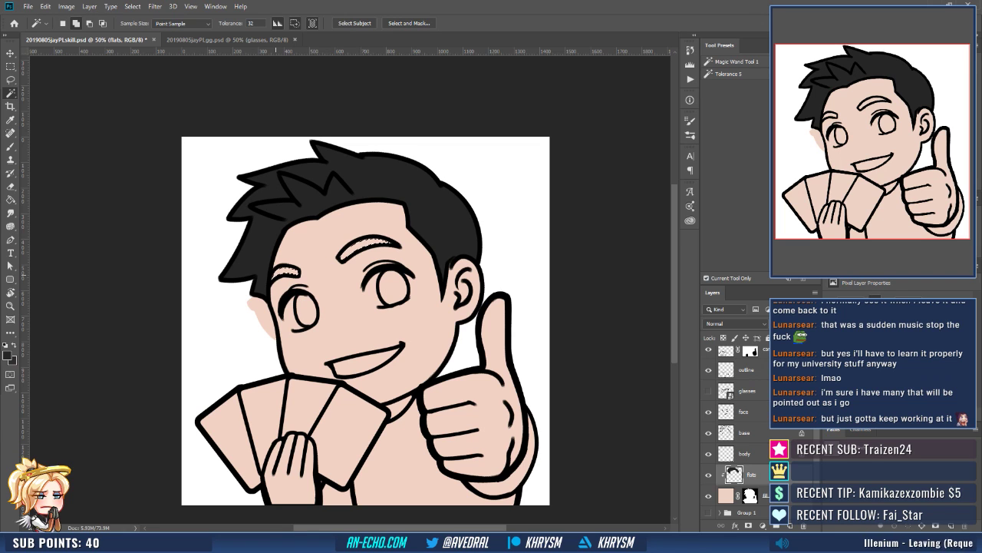
key("alt+s")
key("m")
key("e")
key("g")
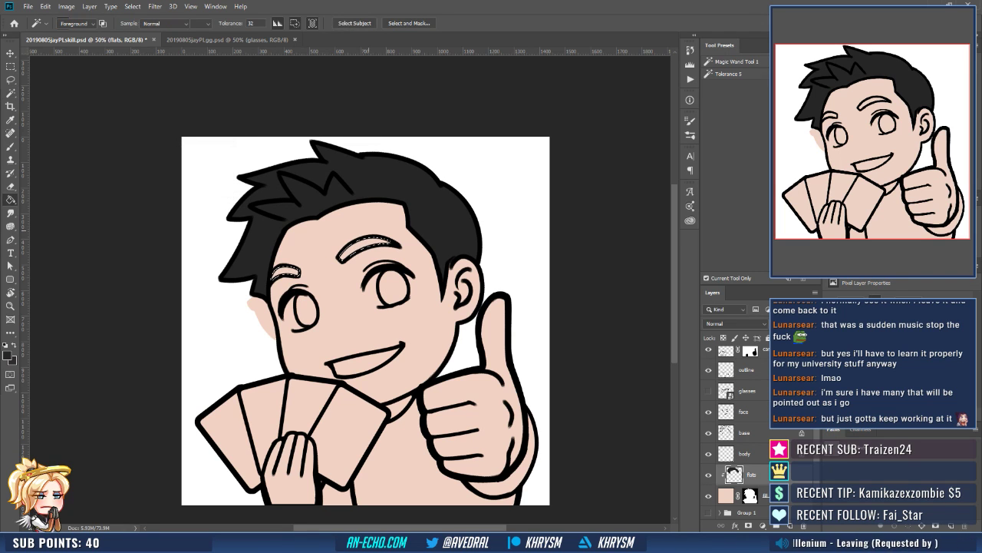
left_click(380, 244)
key("ctrl+plus")
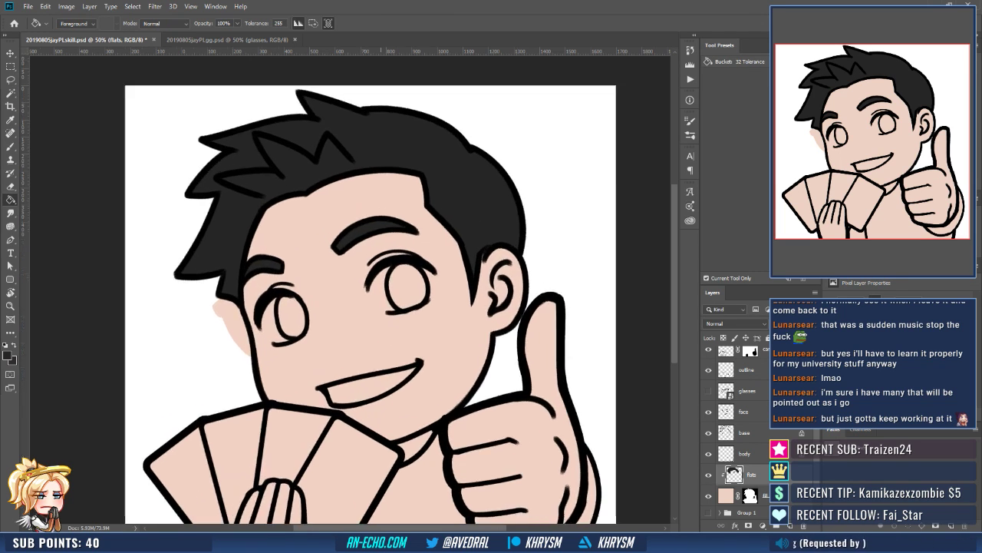
Select both irises, expand the selection by 5 pixels and fill them with a dark colour.
key("b")
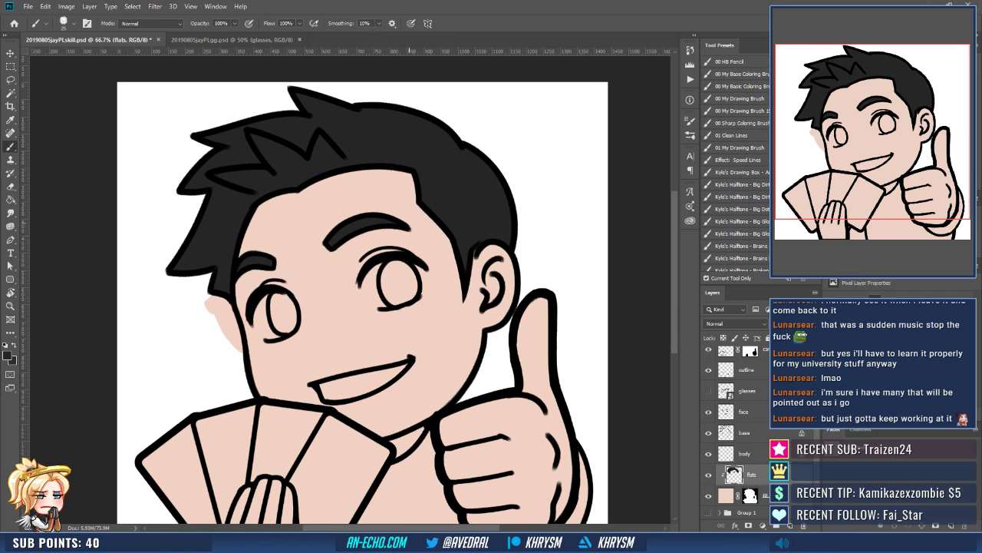
mouse_move(440, 340)
left_mouse_down()
mouse_move(448, 326)
mouse_move(436, 311)
left_mouse_up()
key("w")
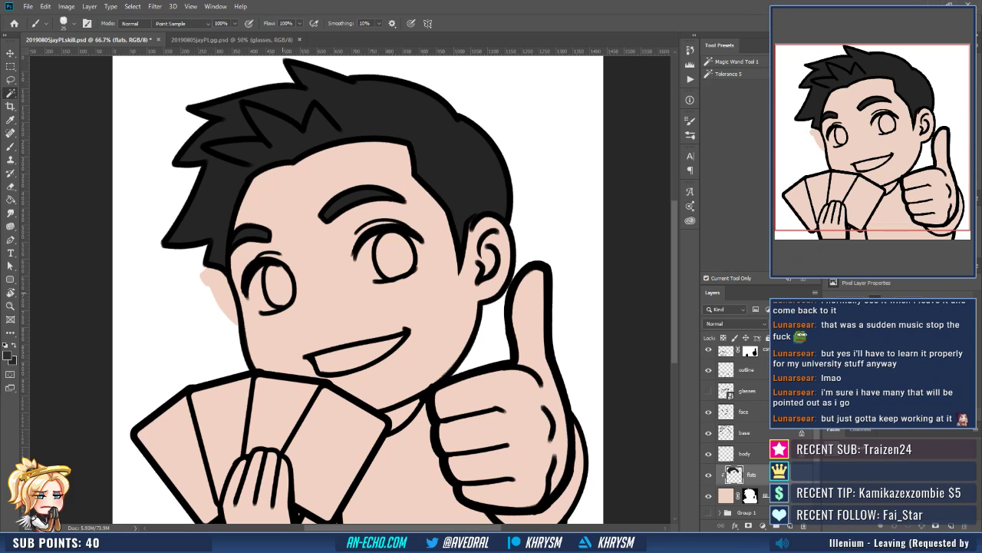
left_click(279, 286)
left_click(390, 264, "shift")
key("alt+s")
key("m")
key("e")
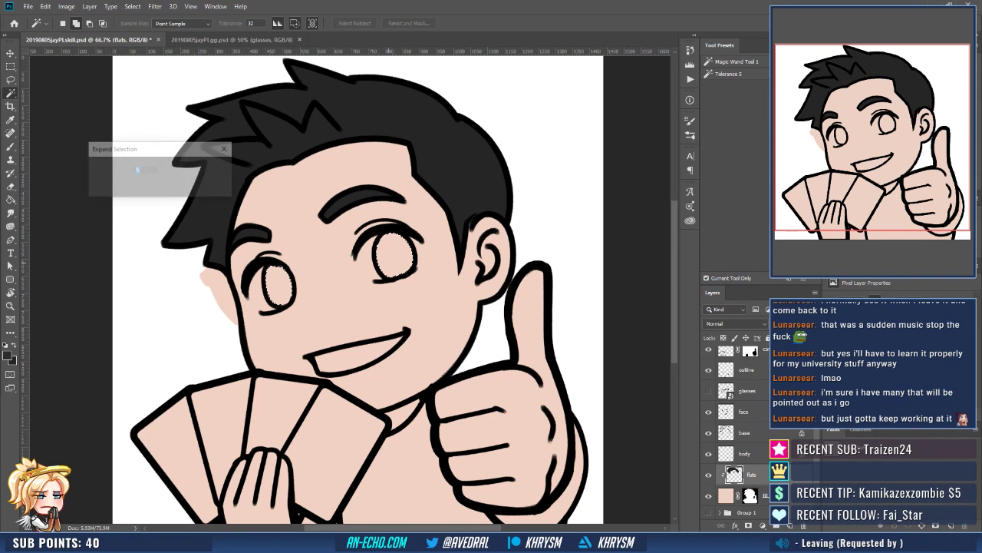
key("Return")
key("g")
left_click(394, 266)
key("ctrl+d")
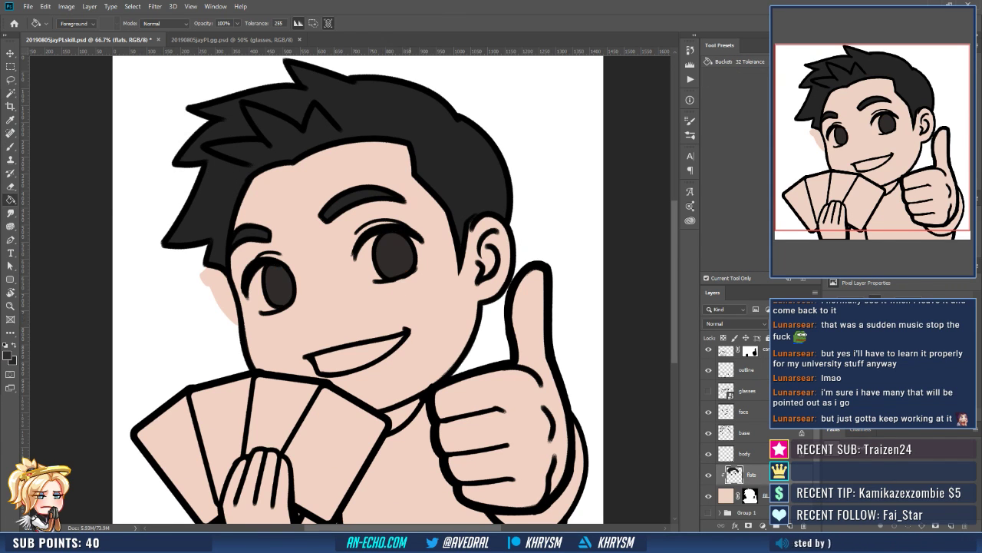
Using the GG emote as colour reference, select the shirt areas, expand the selection by 5 pixels and fill them with near-black.
left_click_drag(395, 319, 398, 274)
left_click(231, 39)
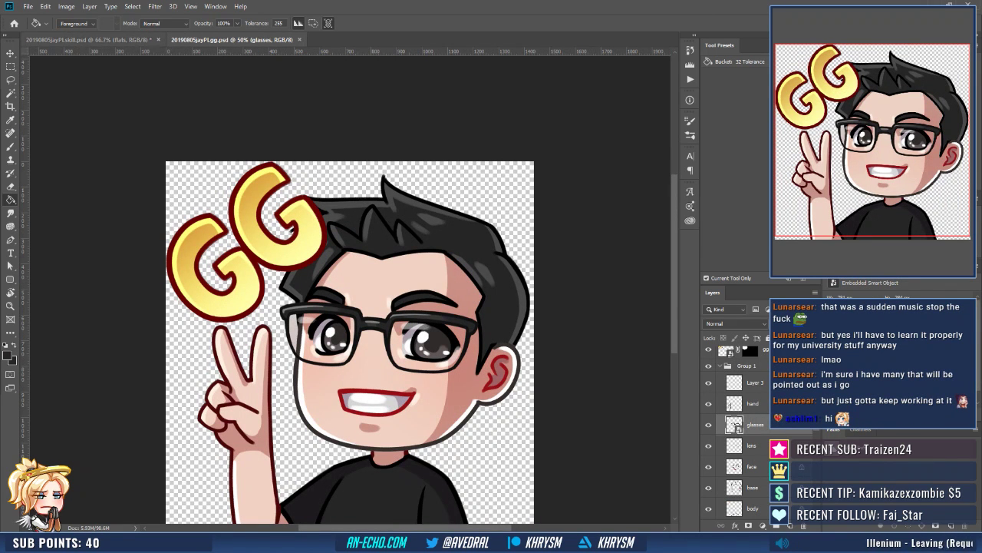
key("ctrl+Tab")
key("w")
left_click(318, 489, "shift")
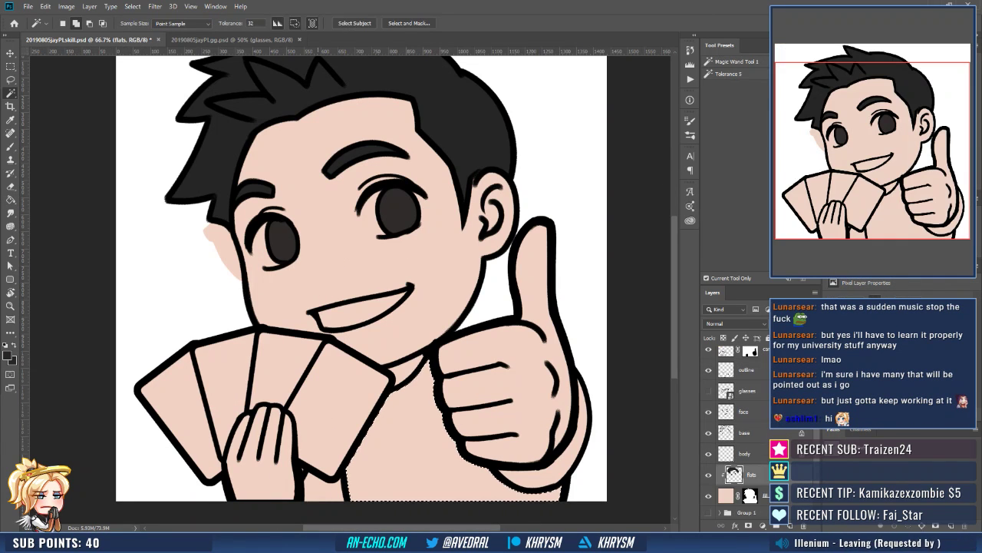
key("alt+s")
key("m")
key("e")
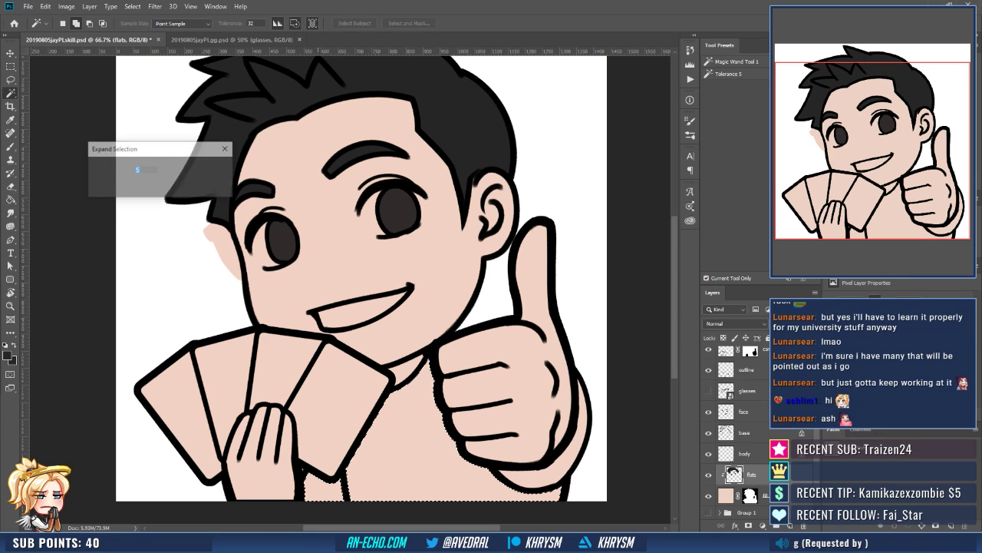
key("Return")
key("g")
left_click(406, 430)
key("ctrl+d")
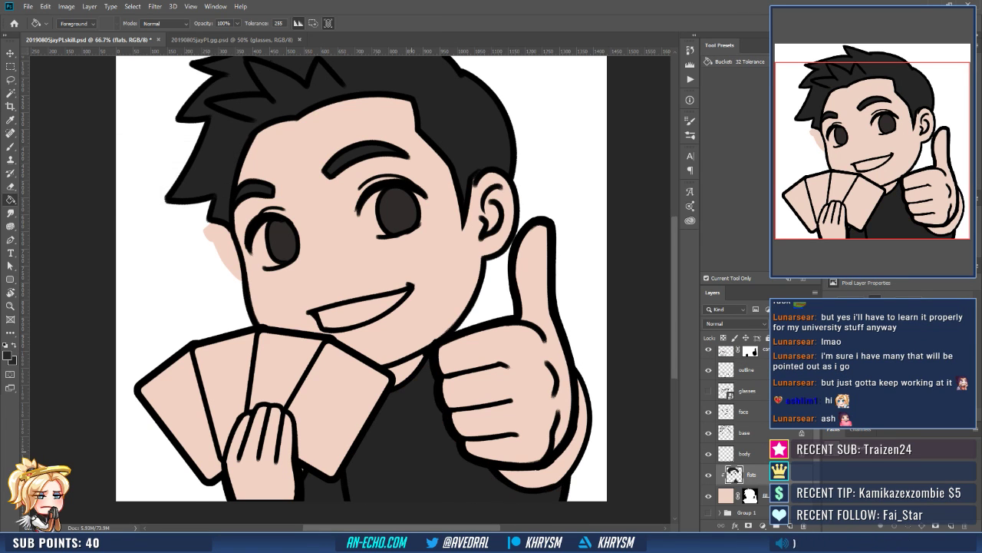
Touch up the black outline beside the card-holding hand on the body layer and save the document.
left_click_drag(578, 345, 590, 332)
key("alt+]")
key("e")
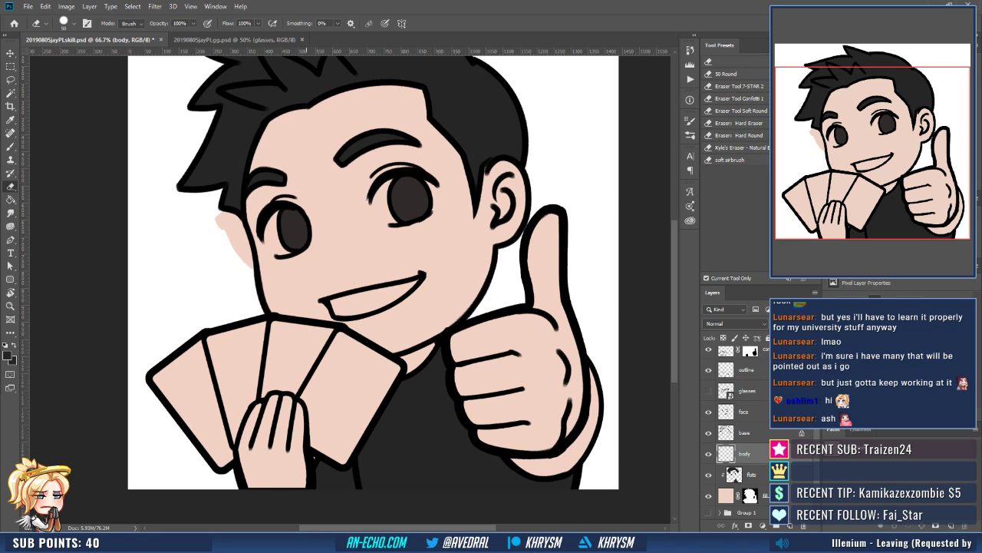
key("b")
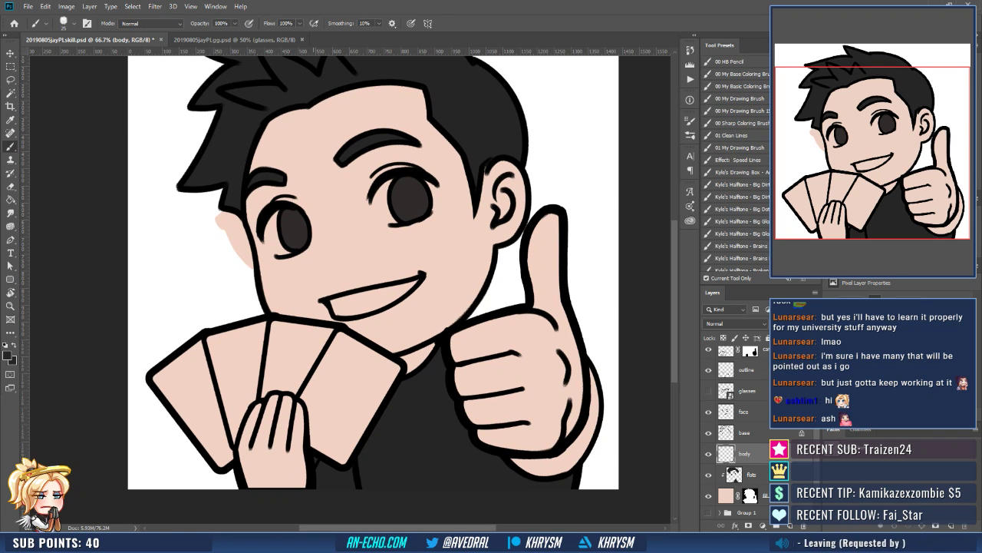
scroll(377, 272, "left", 1)
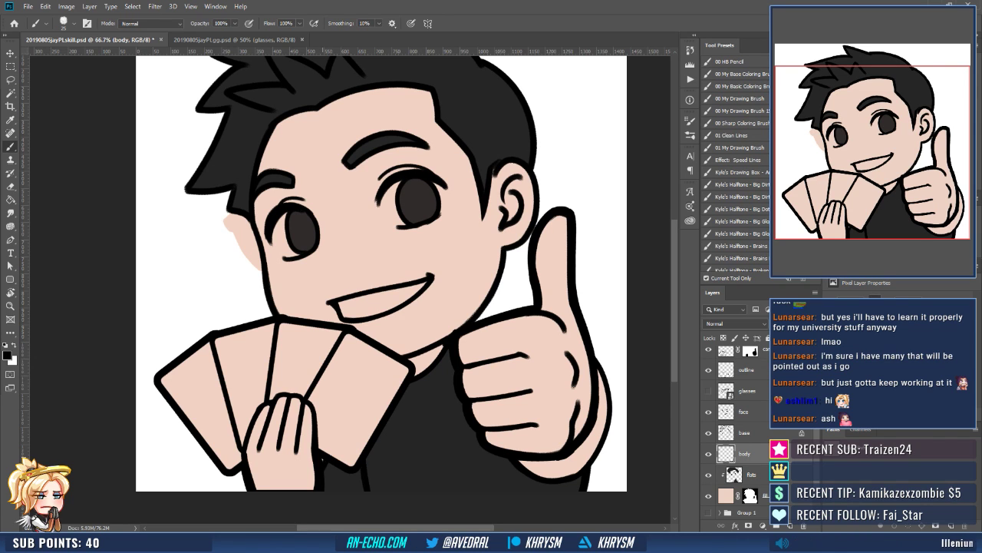
left_click_drag(449, 430, 429, 449)
key("ctrl+s")
On the flats layer, brush light grey strokes along the outer edges of both eye whites to close them off.
left_click(752, 474)
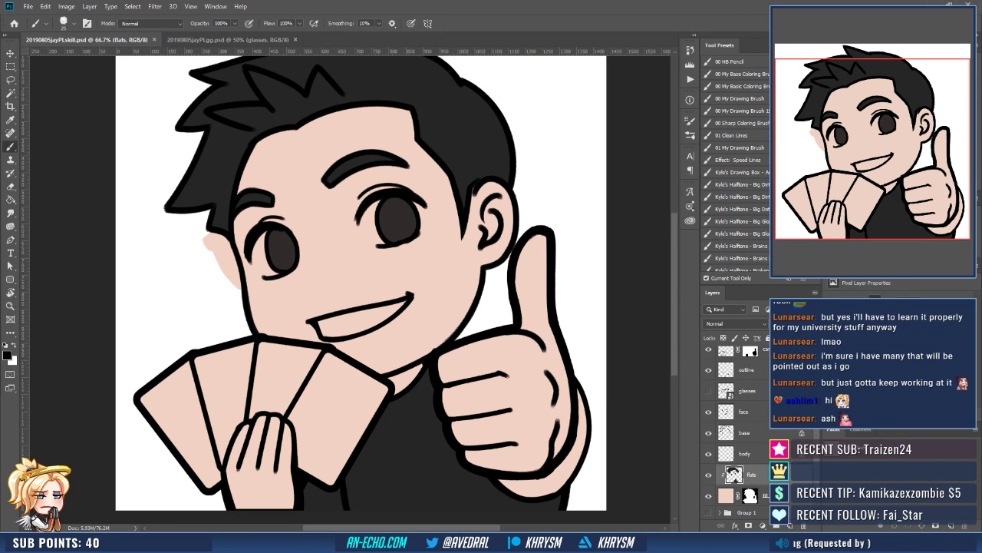
key("x")
scroll(376, 273, "up", 1)
scroll(376, 273, "left", 1)
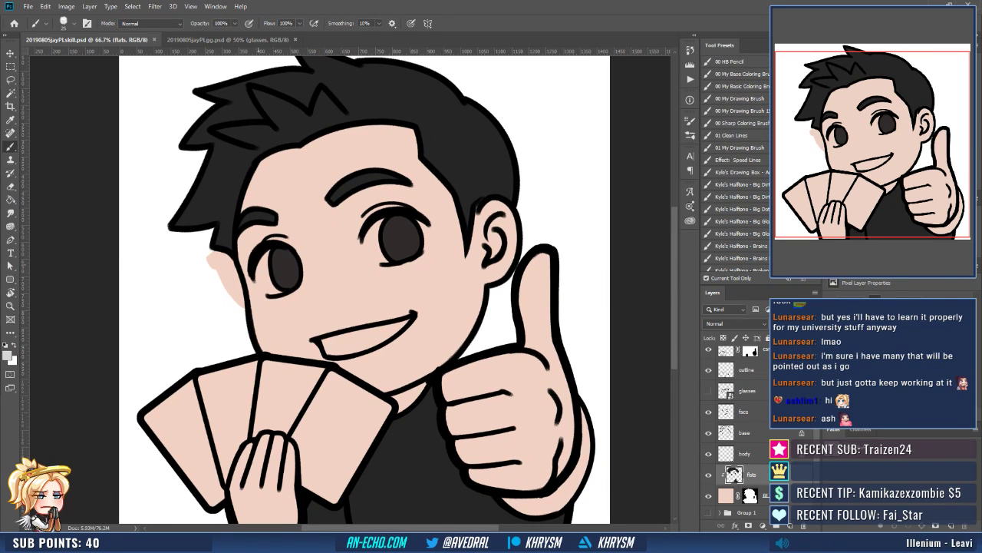
left_click_drag(258, 264, 272, 293)
key("ctrl+z")
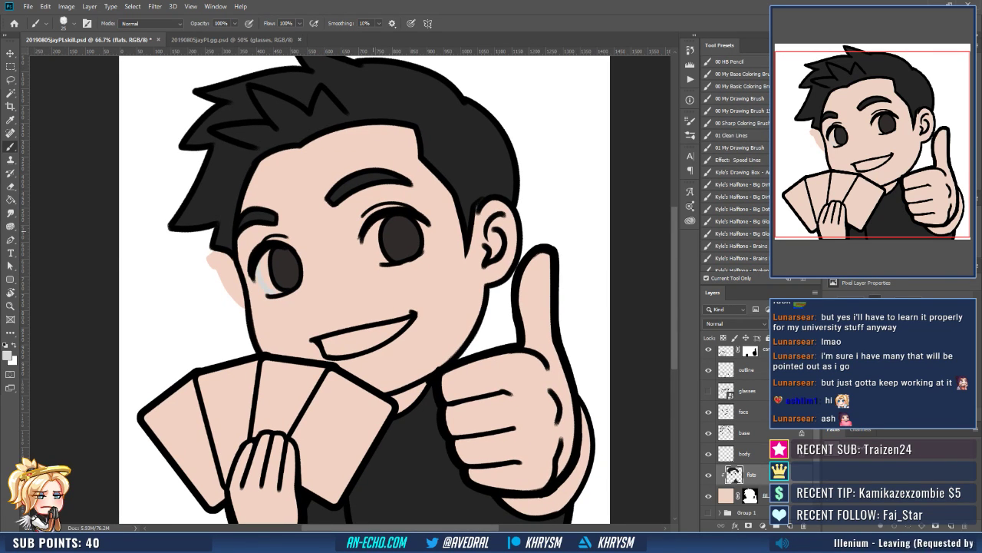
left_click_drag(373, 231, 381, 261)
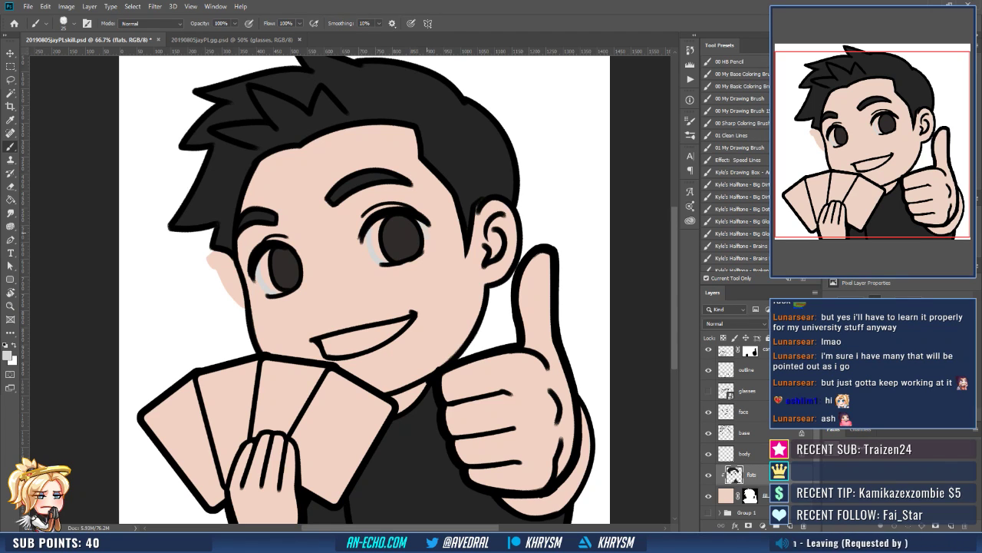
Select the remaining white-of-eye areas in both eyes, expand the selection by 5 pixels and fill them light grey.
key("w")
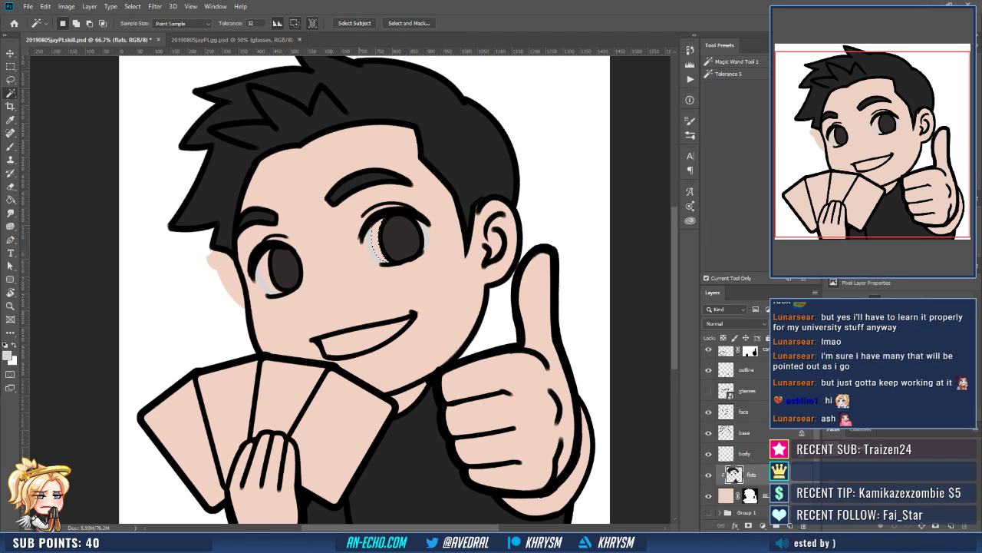
left_click(265, 282, "shift")
key("F3")
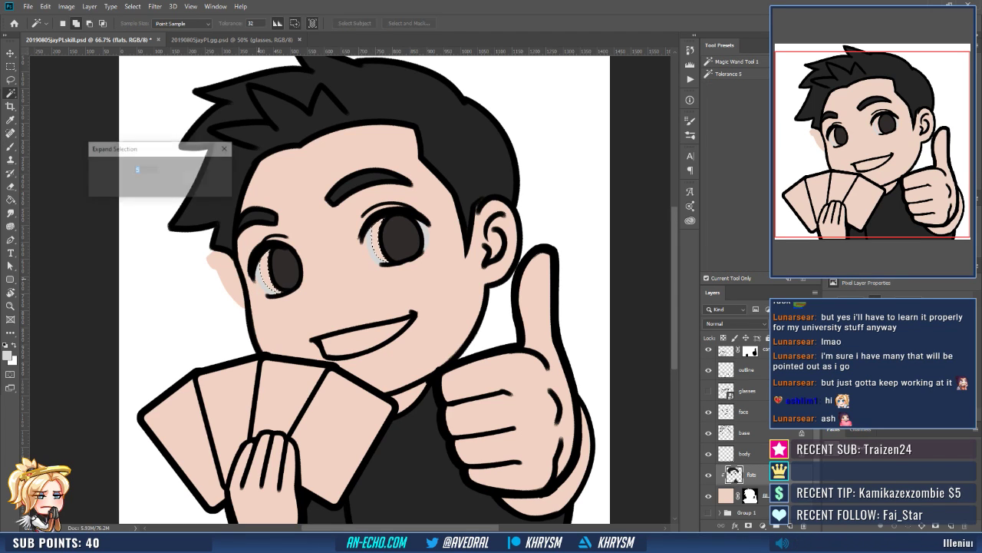
key("Return")
key("g")
left_click(386, 249)
key("ctrl+d")
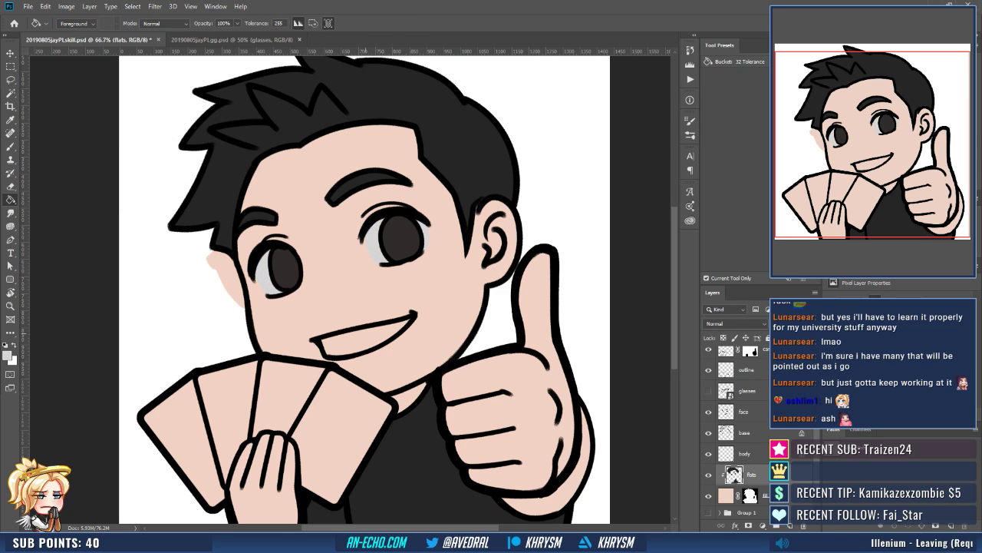
Select the inside of the smiling mouth, expand the selection by 5 pixels and fill the teeth light grey.
key("w")
left_click(350, 341)
key("alt+BackSpace")
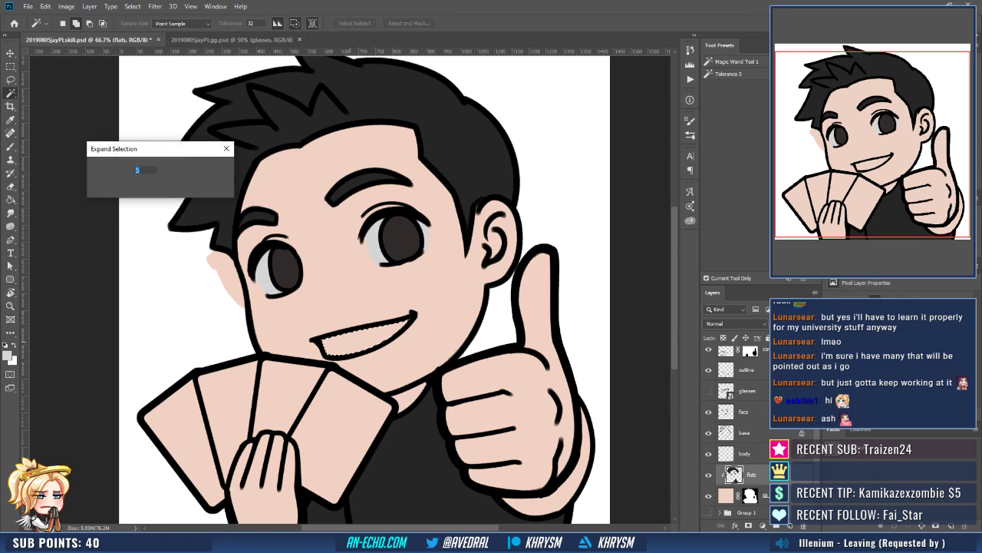
key("g")
key("ctrl+d")
left_click_drag(378, 353, 421, 297)
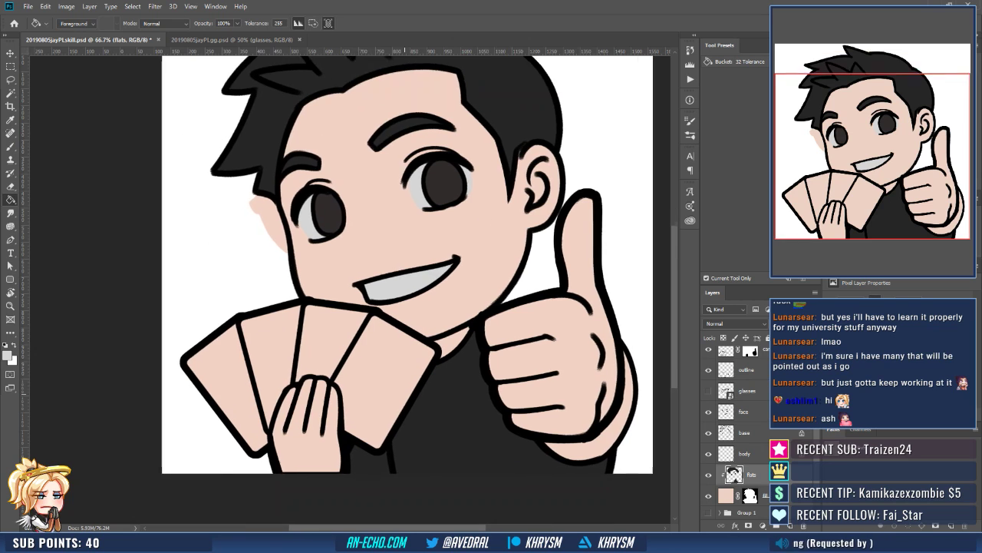
Select the insides of all four cards on the flats layer, expand the selection and fill them light grey.
key("w")
left_click(393, 362)
left_click(341, 336, "shift")
left_click(274, 353, "shift")
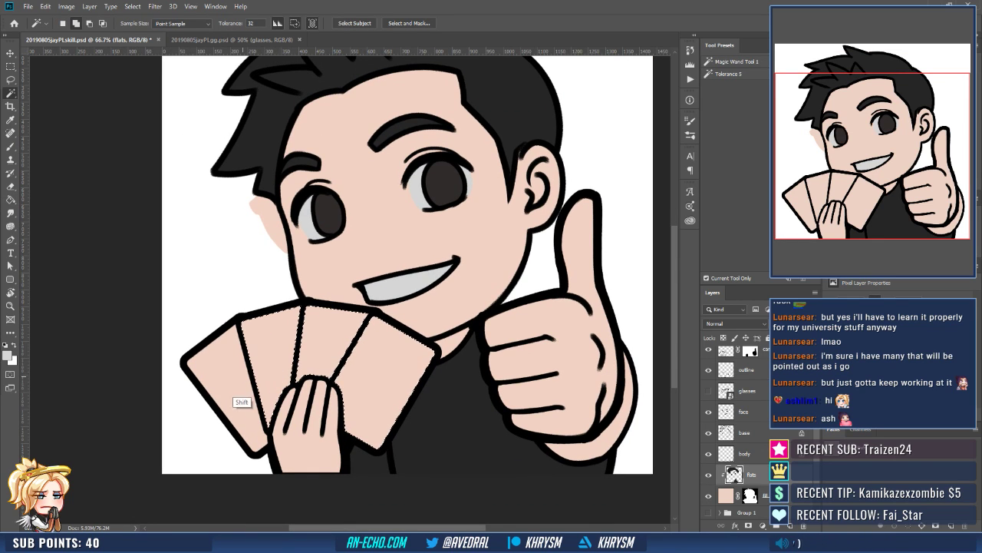
left_click(238, 379, "shift")
key("alt+s")
key("m")
key("e")
key("Return")
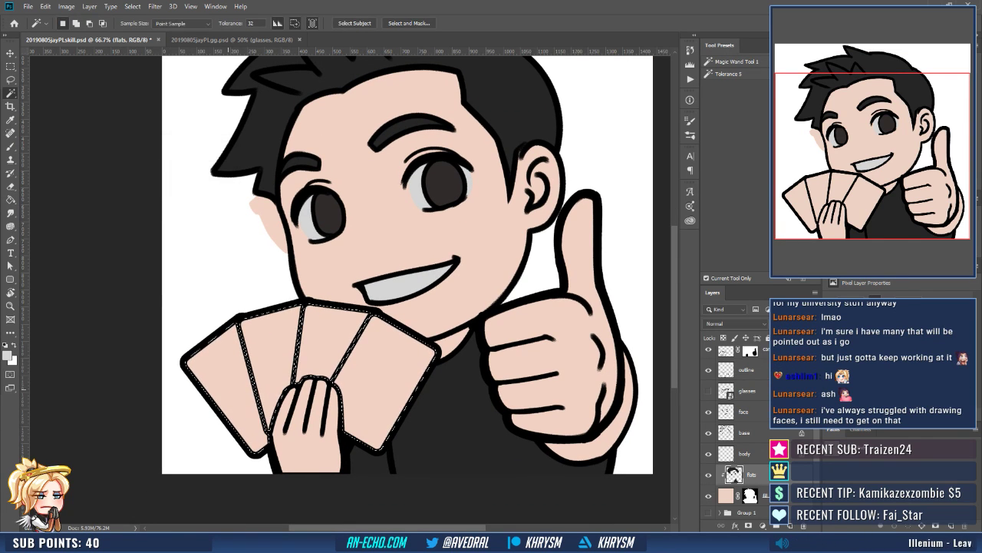
key("g")
key("alt+BackSpace")
key("ctrl+d")
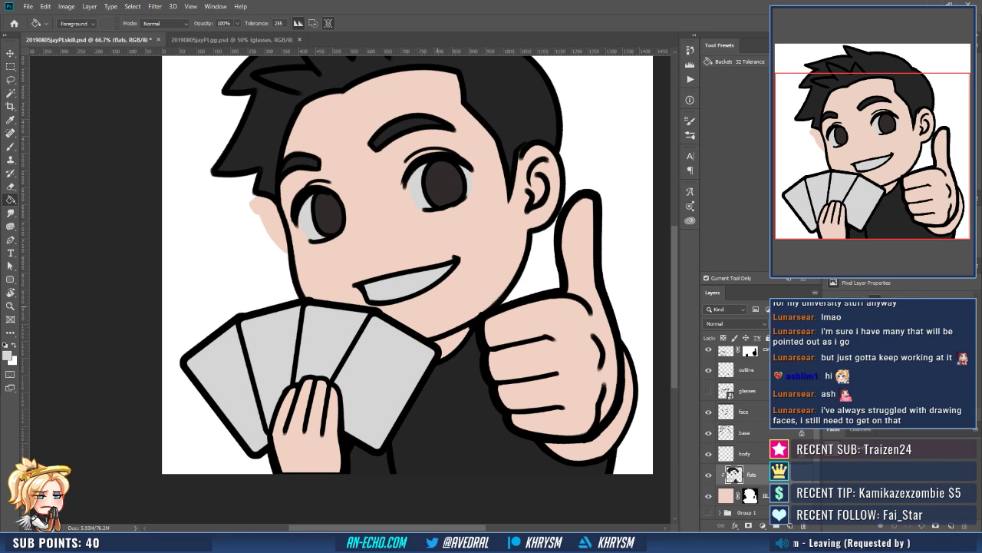
On the Background layer, place guides along the canvas's left and top edges and through its vertical and horizontal centre.
left_click_drag(346, 434, 340, 433)
scroll(736, 434, "up", 1)
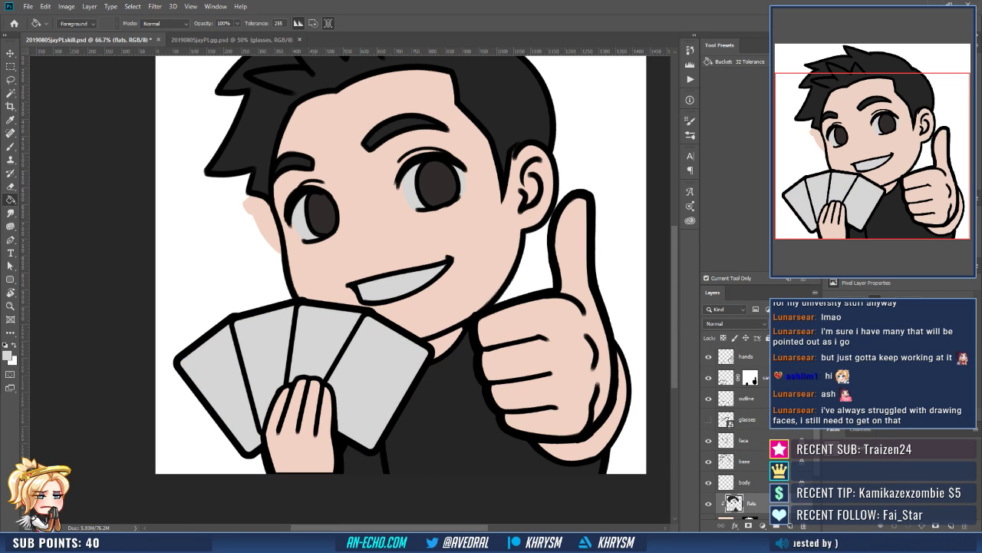
left_click(726, 378)
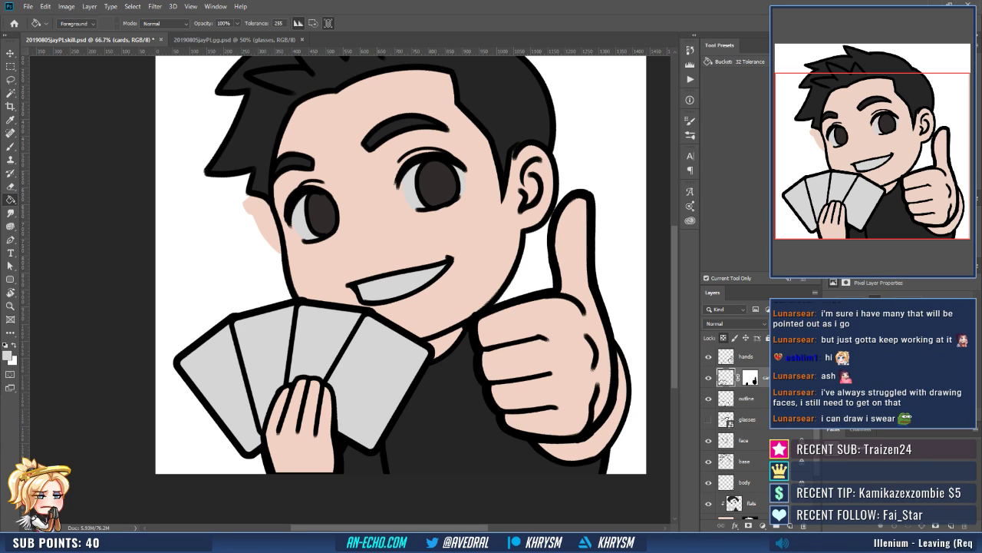
left_click(10, 280)
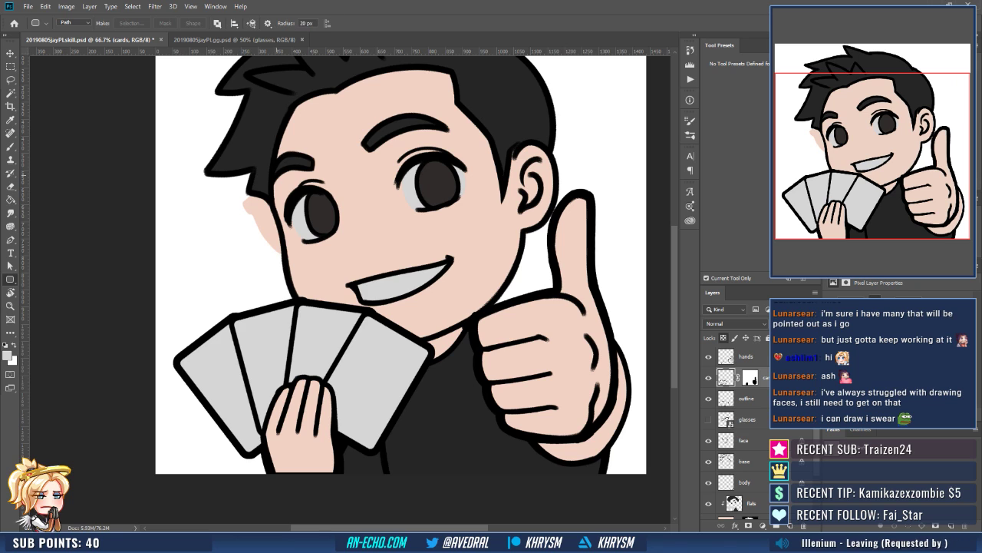
scroll(403, 290, "up", 3)
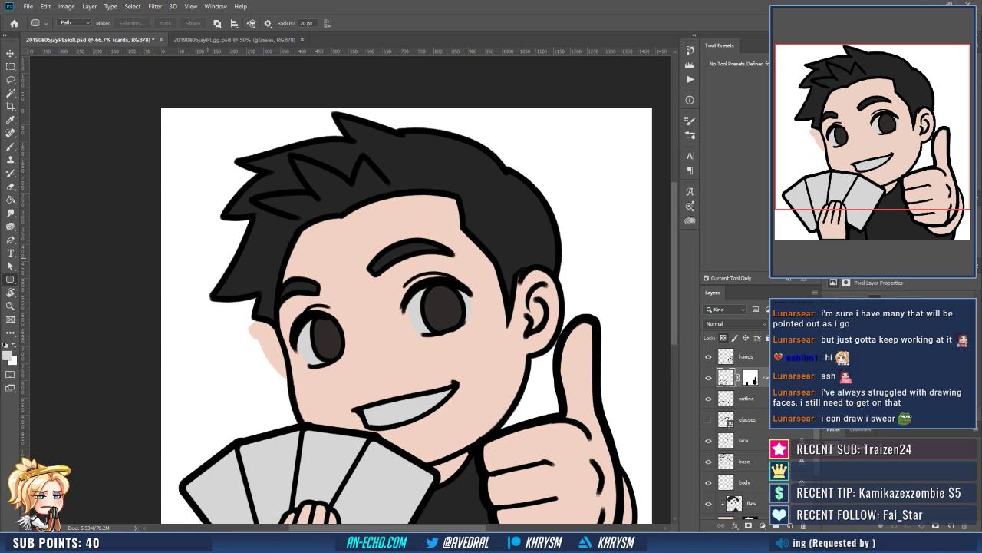
left_click_drag(404, 289, 387, 250)
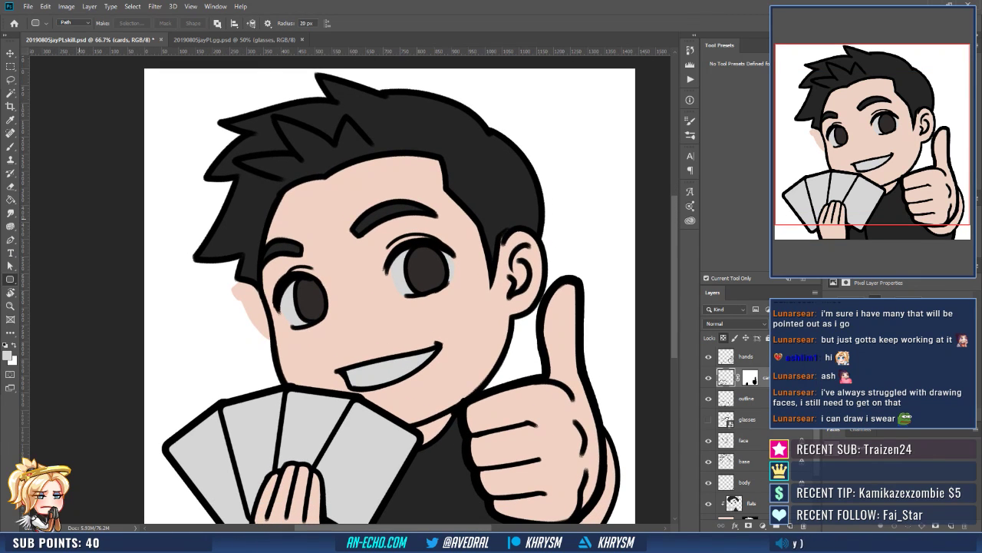
scroll(737, 430, "down", 2)
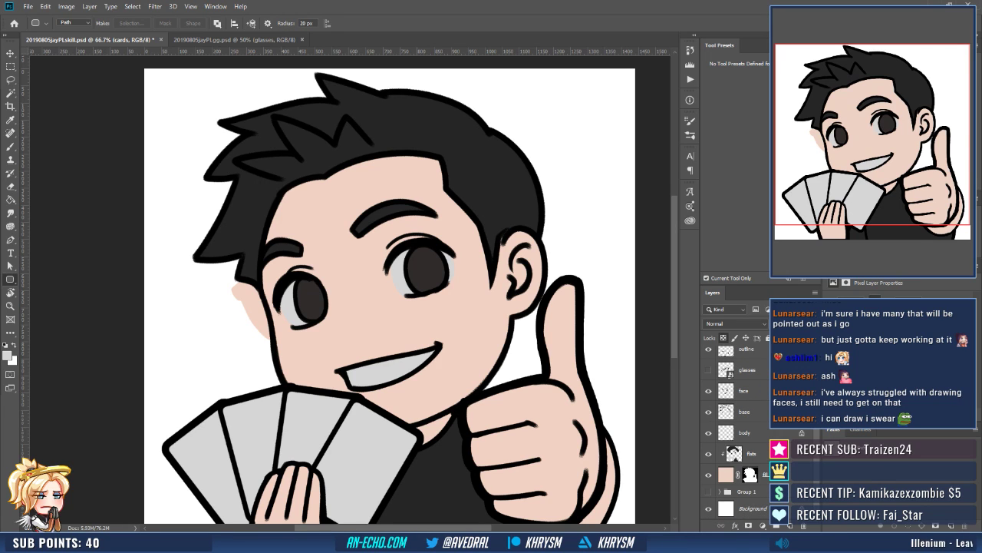
left_click(753, 508)
left_click_drag(25, 300, 389, 333)
left_click_drag(25, 299, 144, 300)
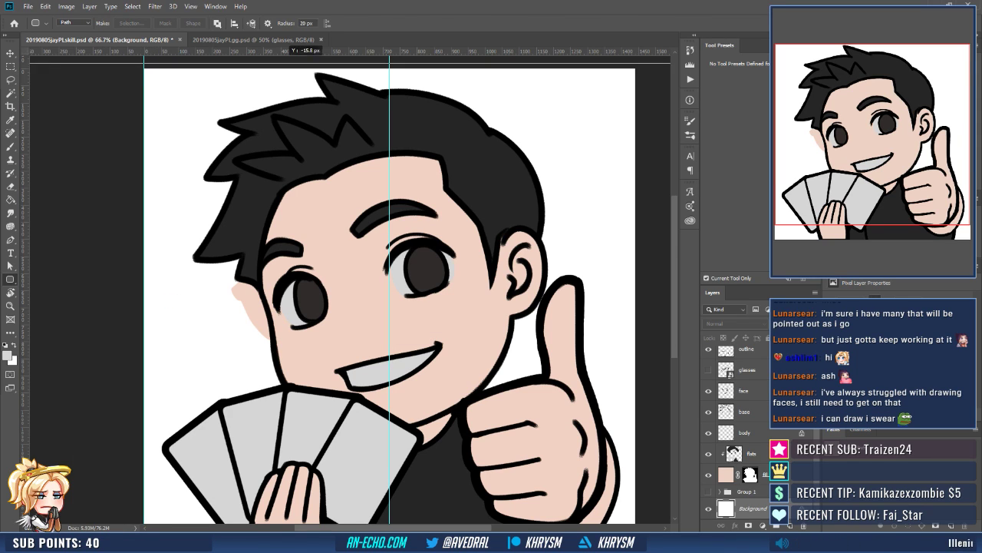
left_click_drag(304, 52, 301, 313)
left_click_drag(226, 204, 238, 259)
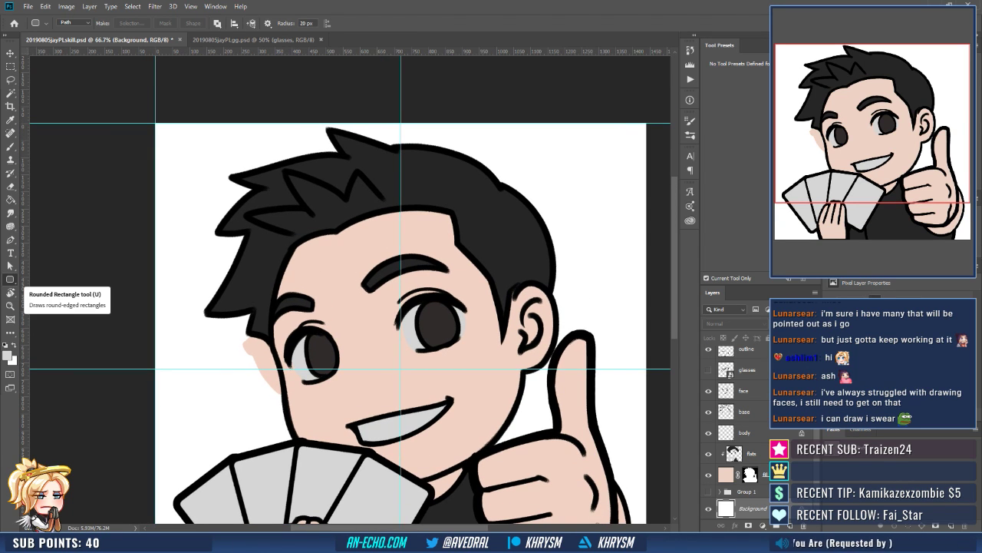
Switch to the Custom Shape tool and choose the club shape from the shape library.
right_click(10, 278)
left_click(54, 328)
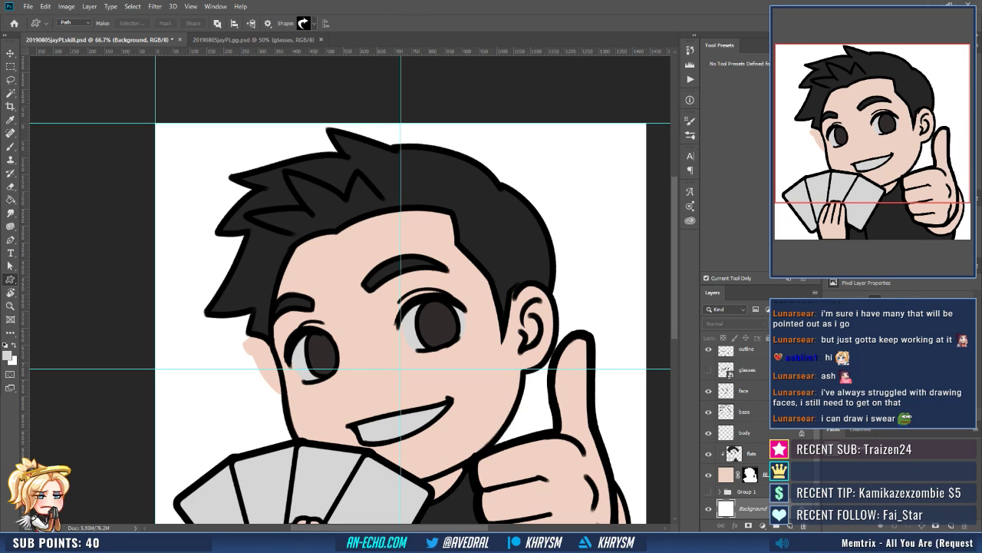
left_click(312, 23)
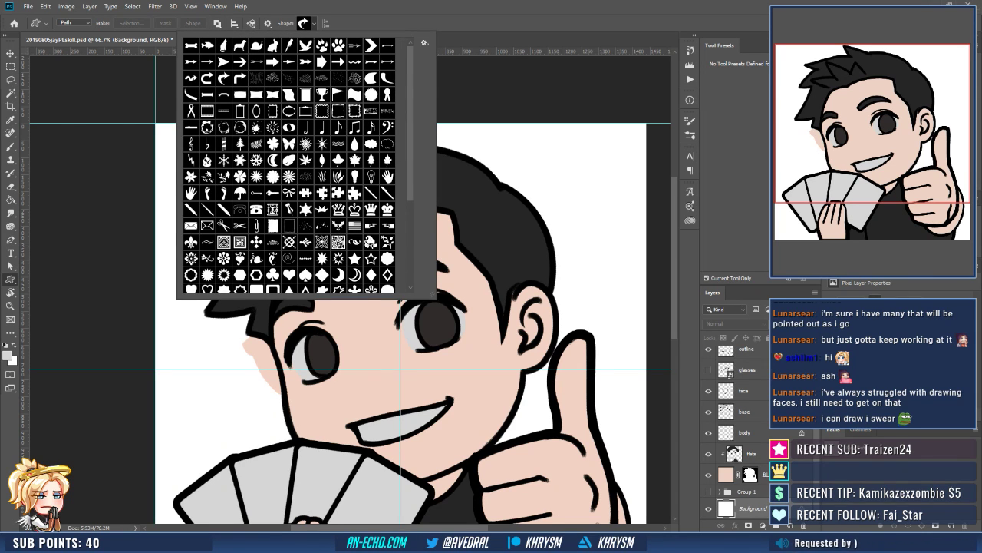
scroll(289, 165, "down", 2)
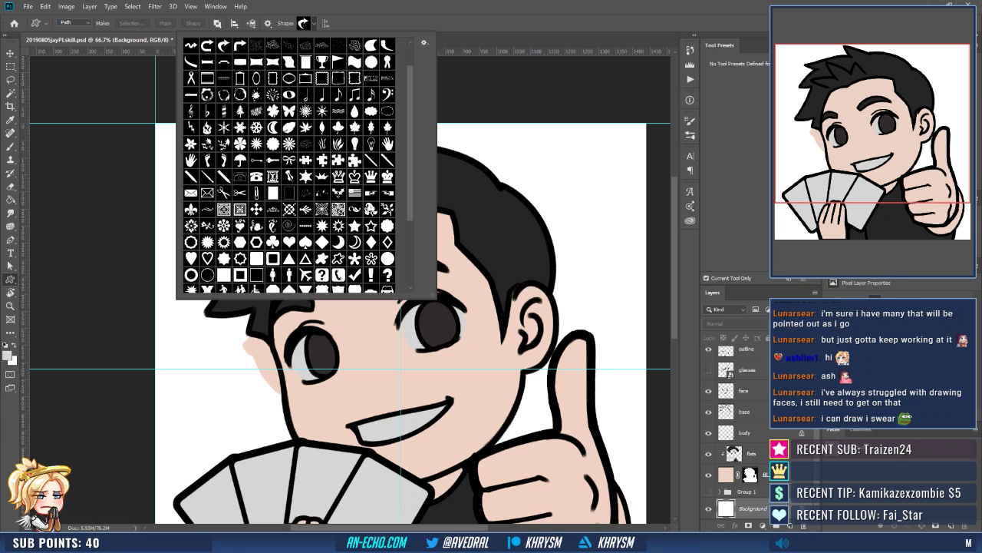
left_click_drag(401, 368, 163, 96)
left_click_drag(366, 209, 368, 201)
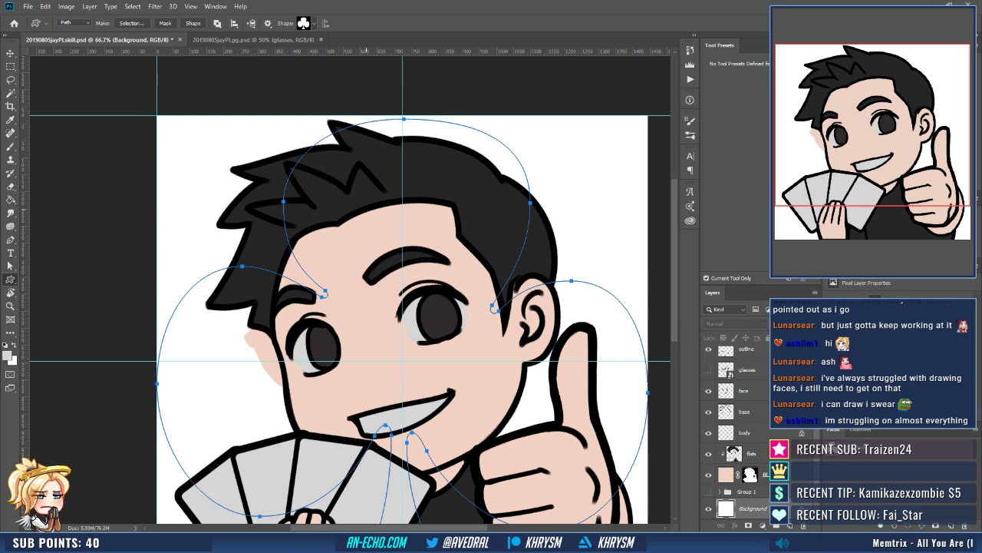
key("ctrl+z")
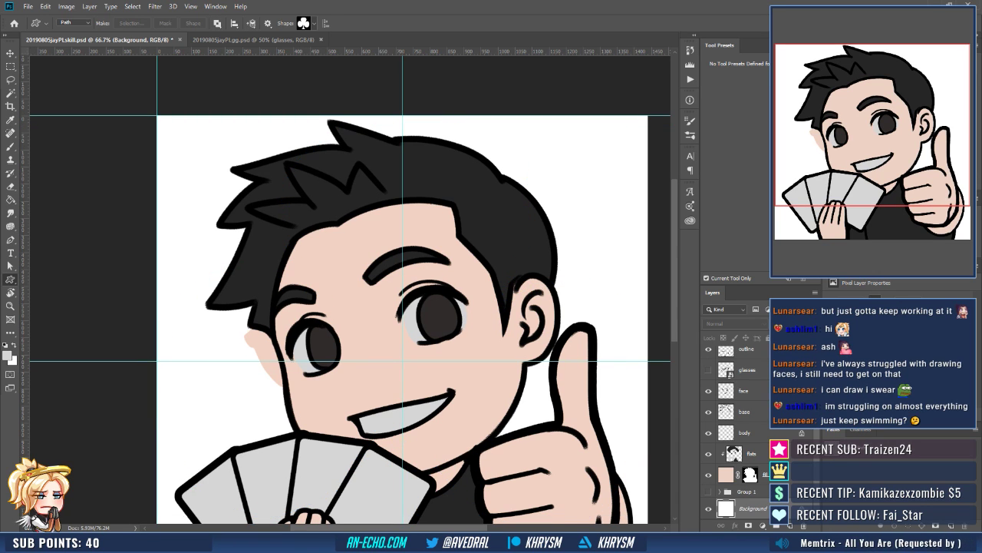
Set the Custom Shape tool to Shape mode and add guides along the canvas's right and bottom edges.
left_click(73, 23)
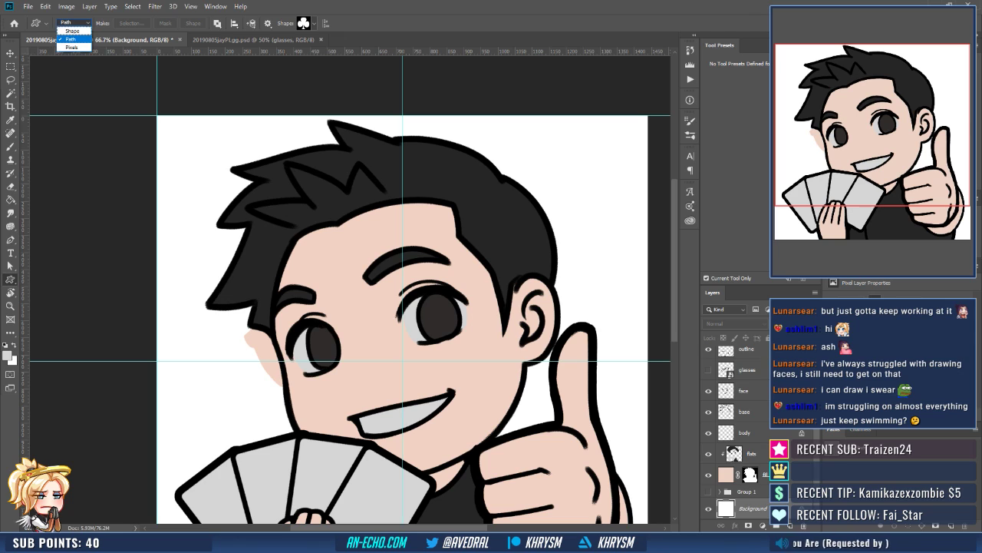
left_click(72, 31)
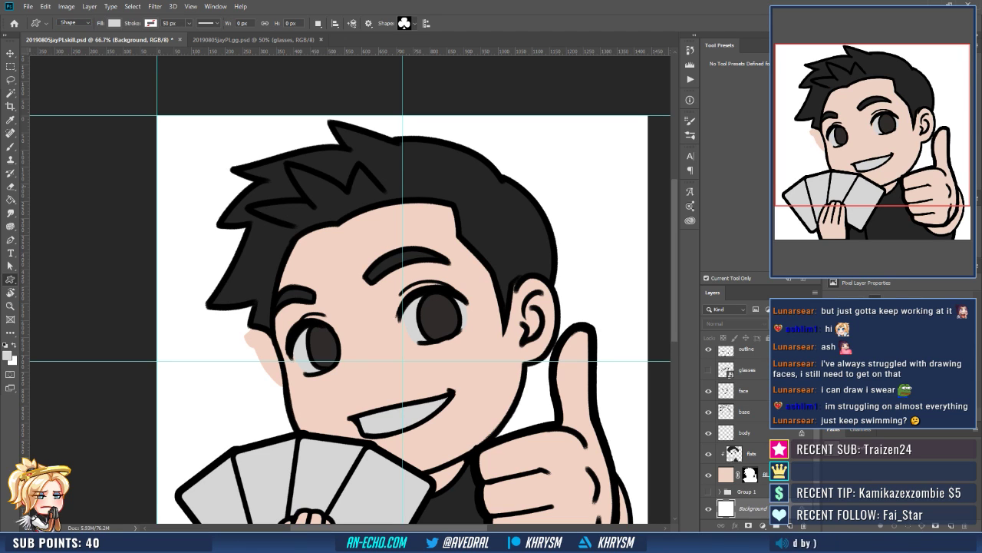
left_click_drag(25, 177, 648, 241)
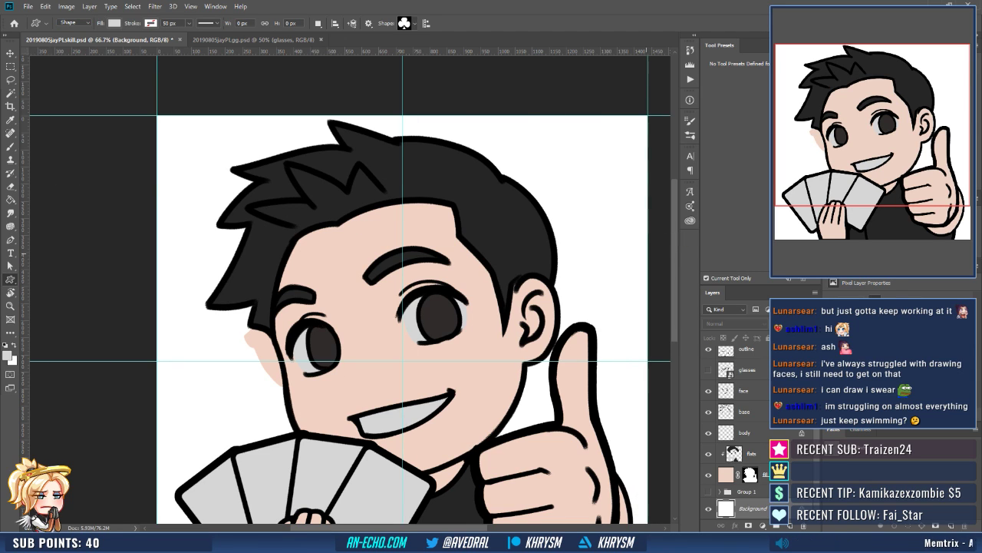
scroll(790, 430, "up", 1)
scroll(403, 307, "down", 5)
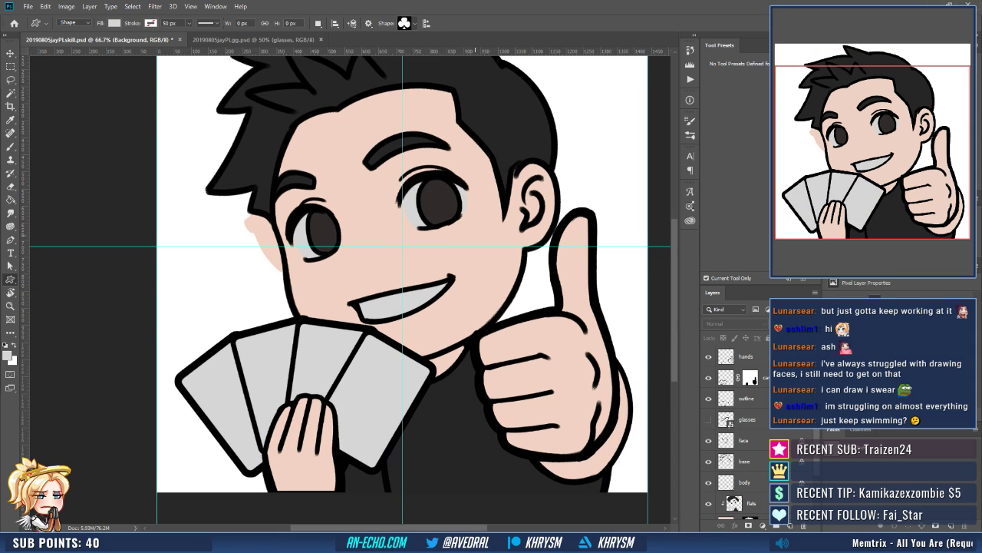
left_click_drag(464, 51, 464, 459)
scroll(350, 292, "up", 7)
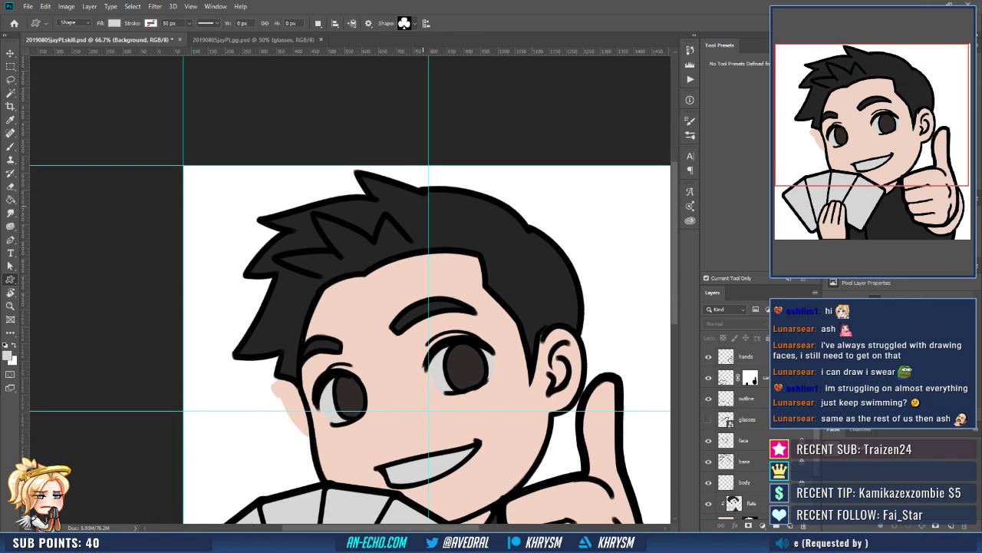
Above the hands layer, draw a light grey club shape about 1440 by 1421 px, centred on the canvas.
left_click(746, 356)
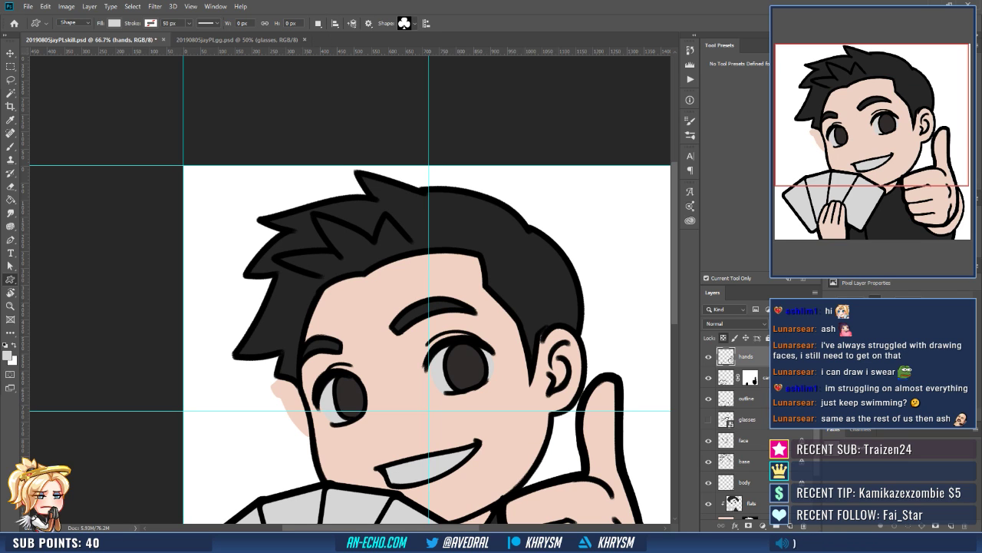
key("ctrl+minus")
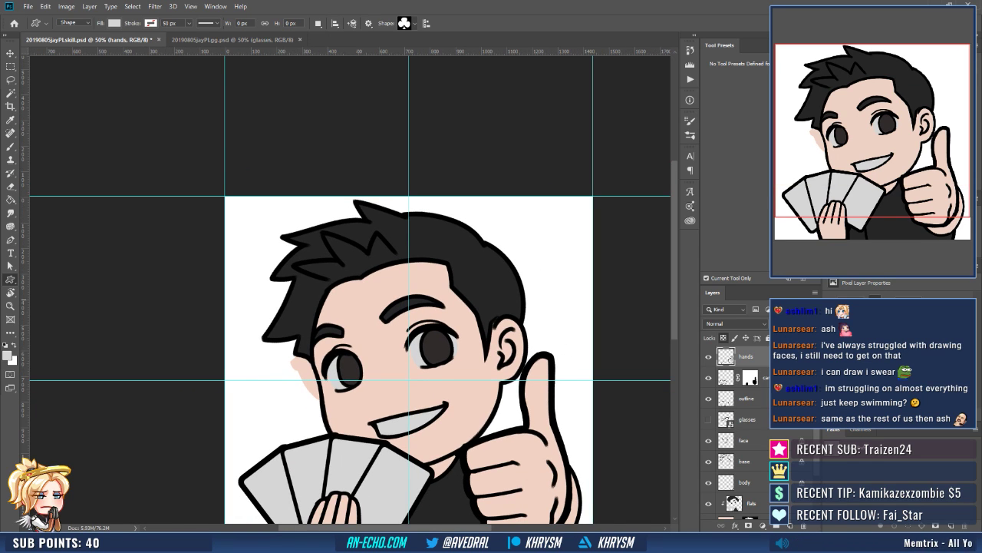
left_click_drag(393, 306, 335, 216)
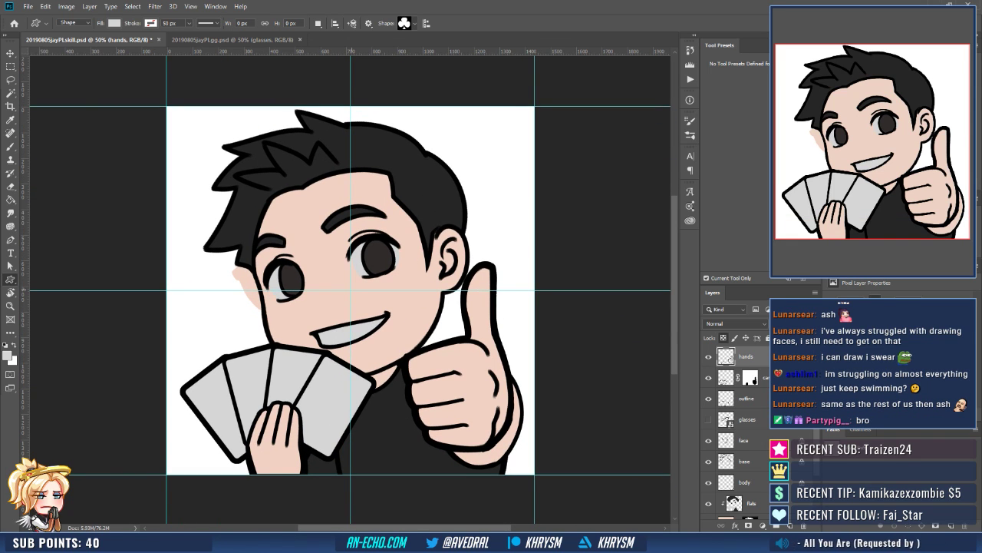
left_click_drag(351, 291, 537, 86)
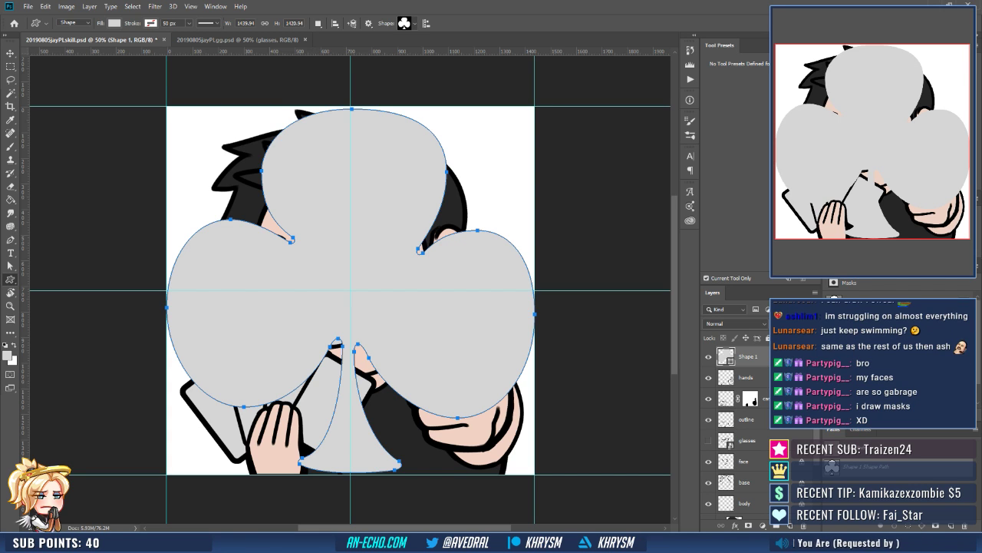
Choose the heart custom shape and try to draw it from the canvas centre while the club's layer is active.
left_click(407, 24)
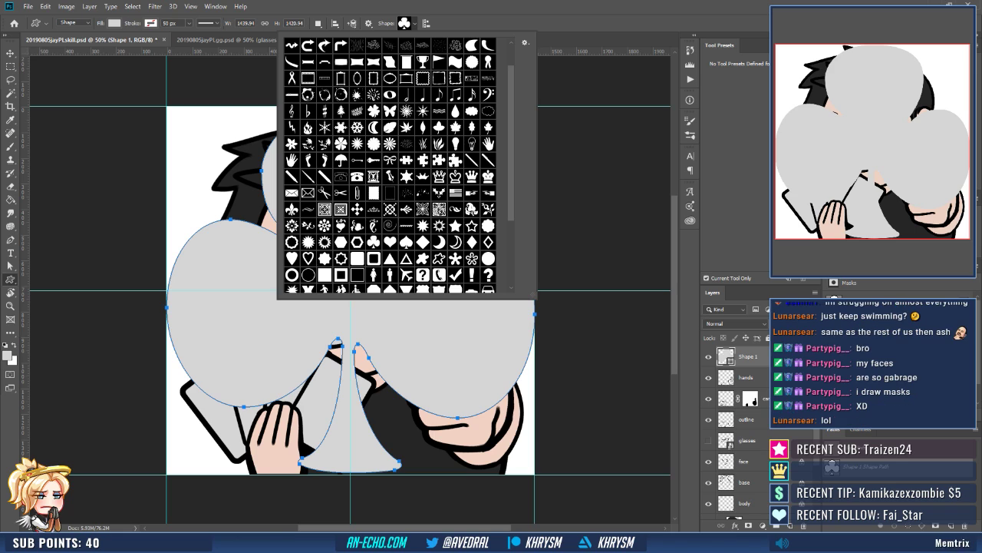
key("Escape")
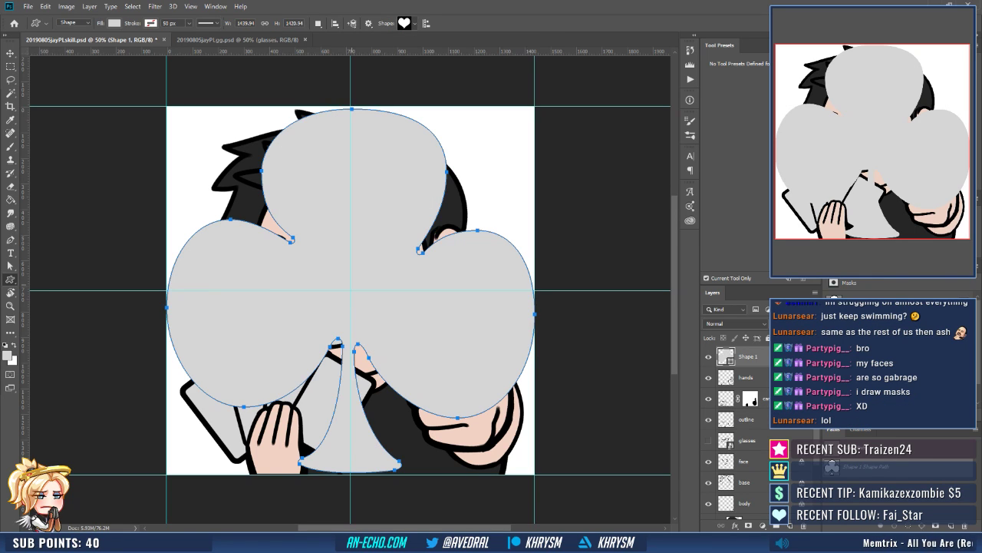
left_click_drag(351, 290, 535, 109)
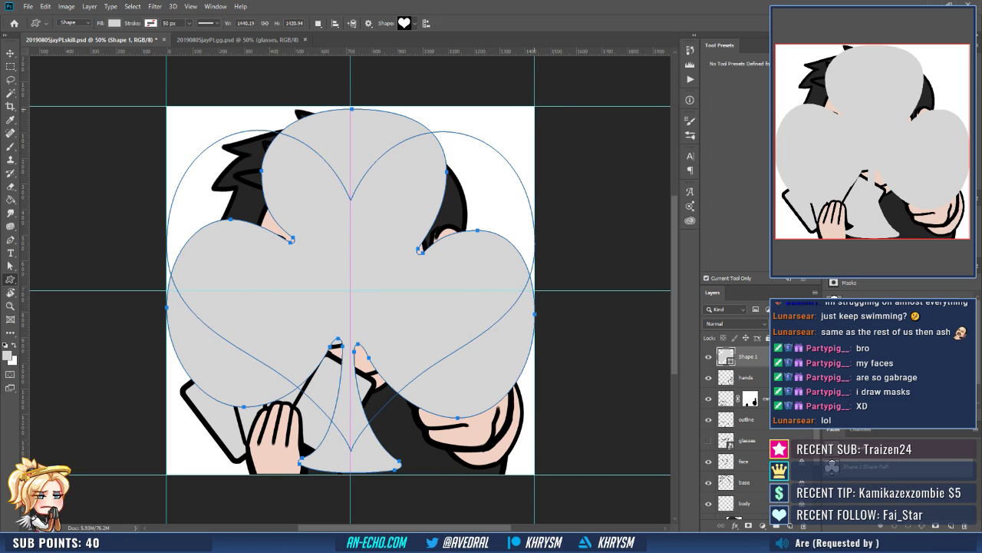
key("ctrl+z")
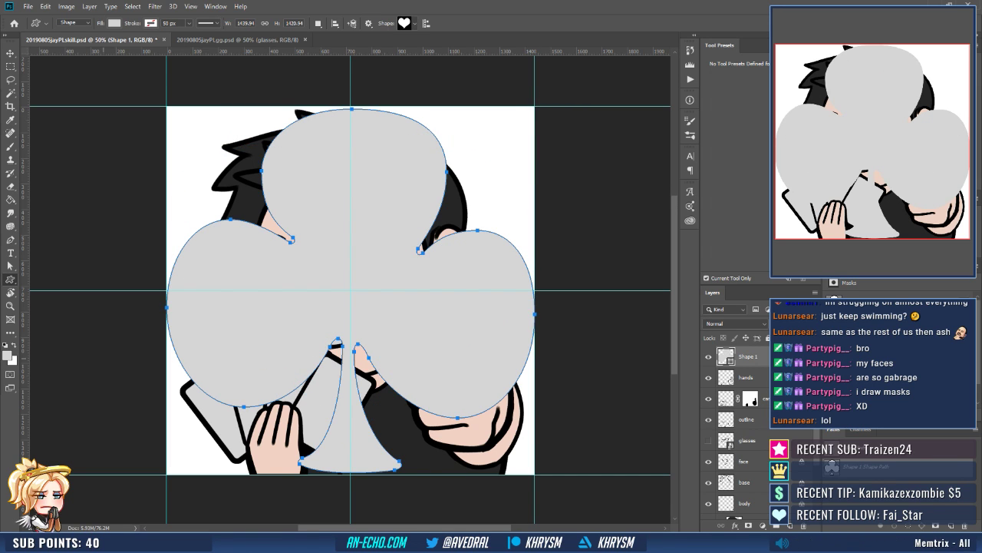
Set the club shape layer's fill colour to black, 000000.
left_click(7, 356)
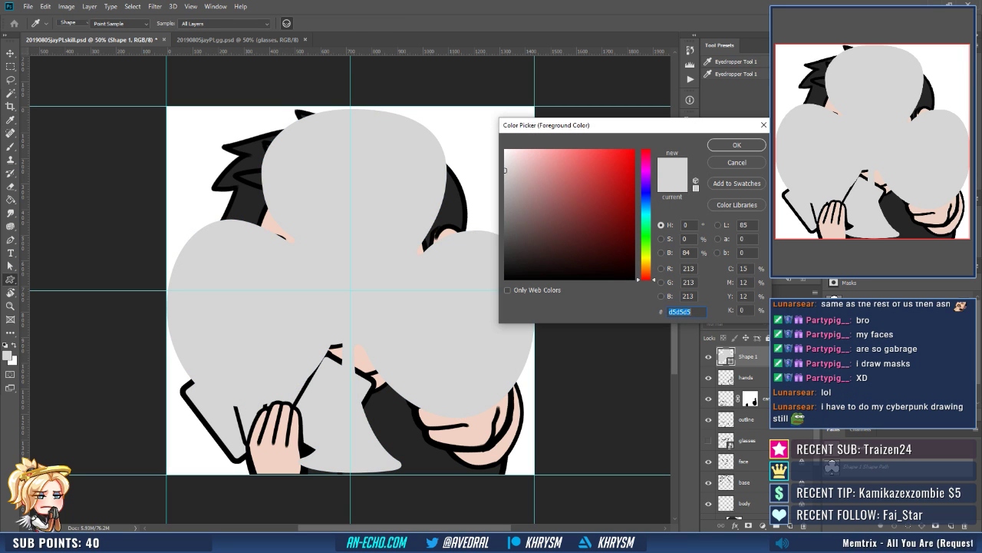
key("Escape")
double_click(726, 356)
type("000000")
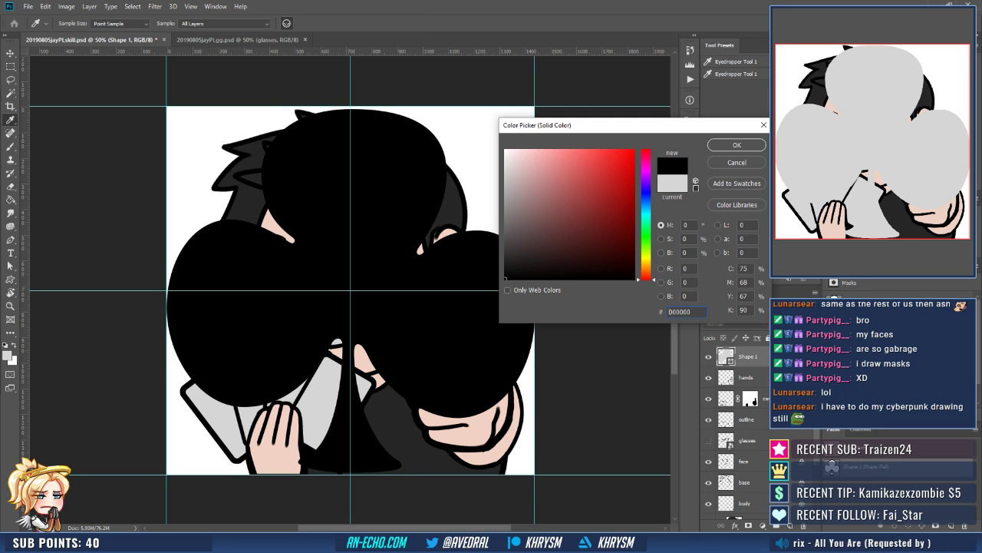
key("Return")
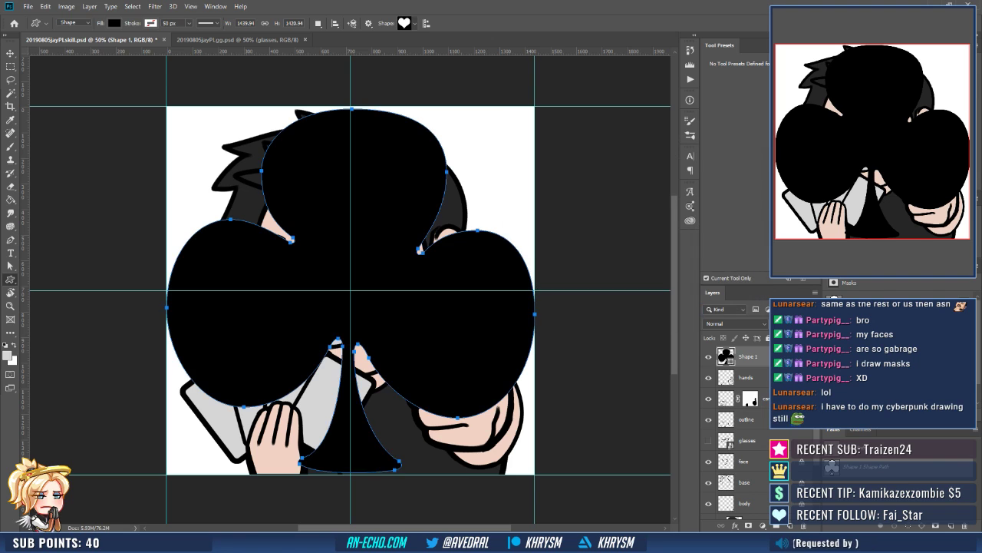
Above the hands layer, draw a red heart shape about 1440 by 1255 px from the canvas centre.
left_click(745, 377)
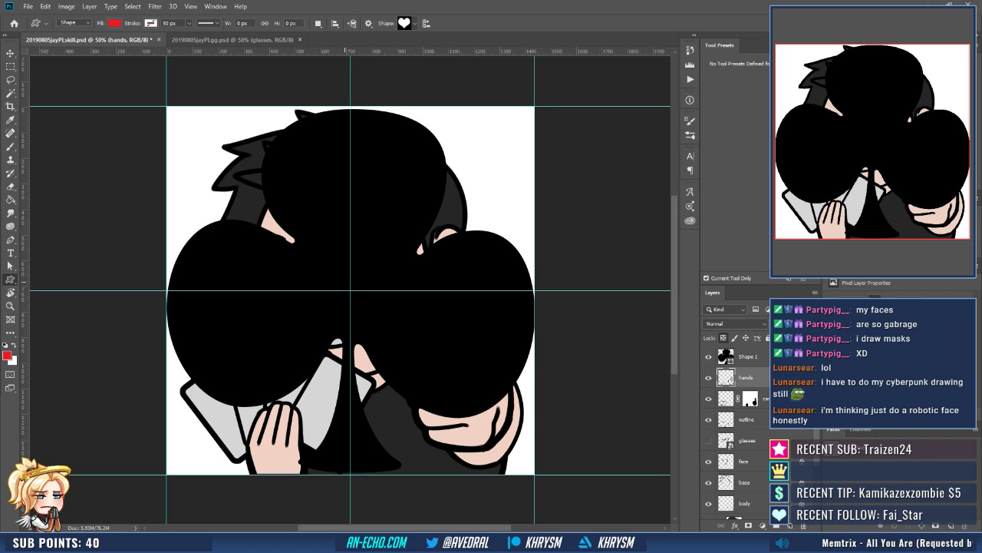
left_click_drag(350, 290, 539, 84)
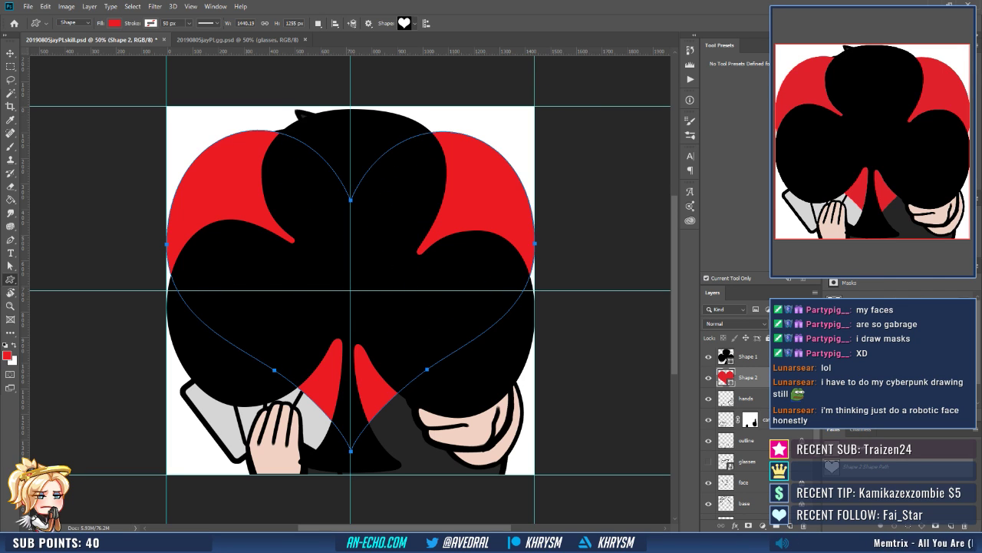
left_click(746, 398)
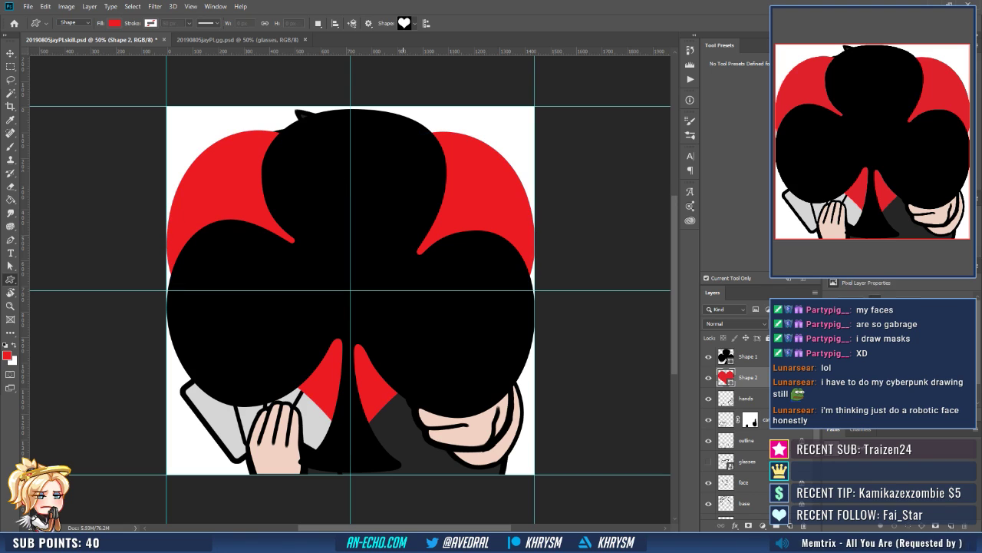
Above the hands layer, draw a black spade shape about 1407 by 1440 px from the canvas centre.
left_click(415, 23)
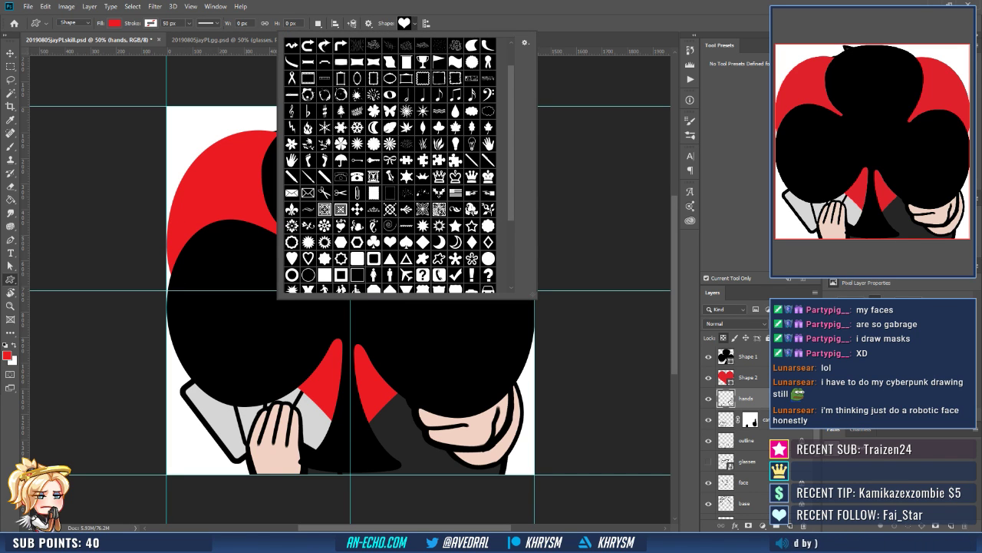
left_click(406, 241)
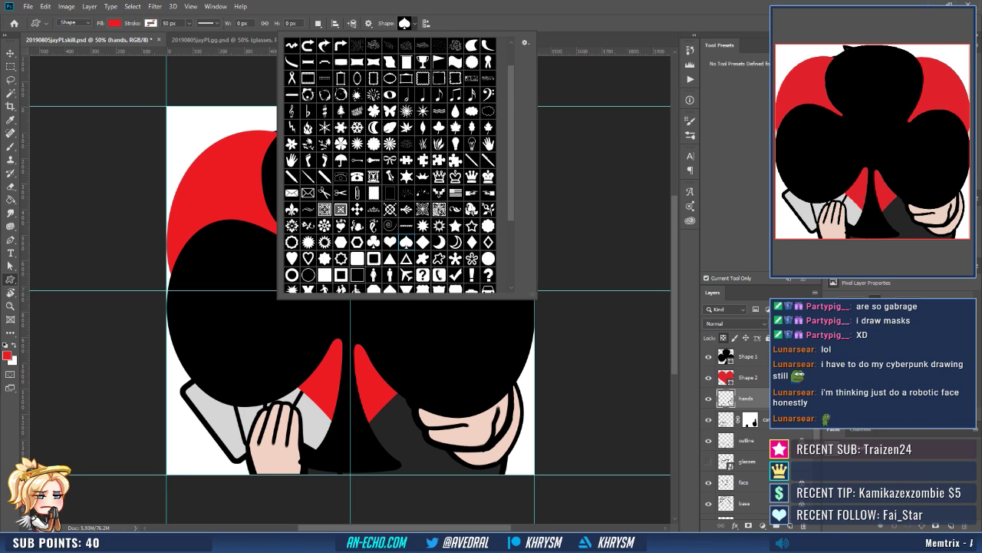
key("Return")
key("x")
left_click(343, 267, "alt")
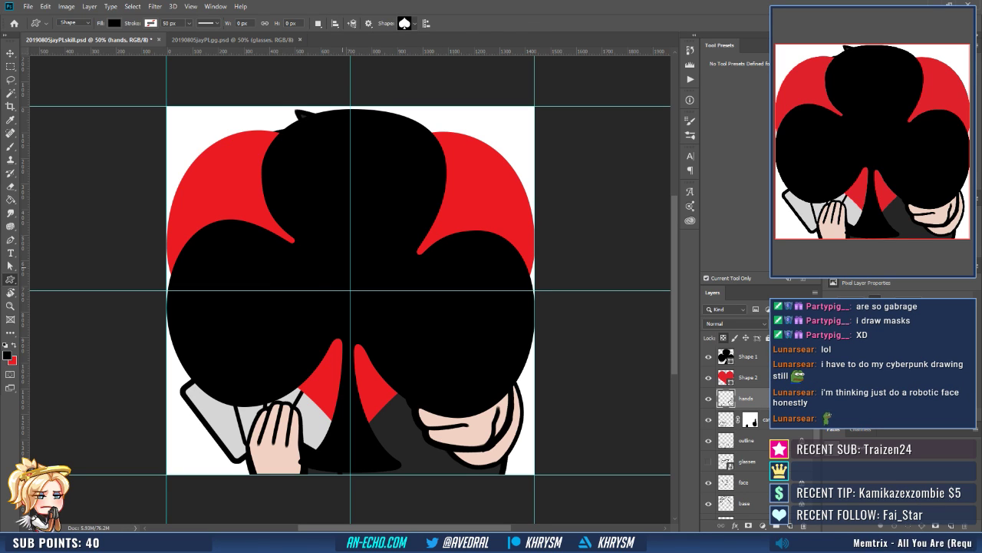
left_click_drag(351, 291, 527, 91)
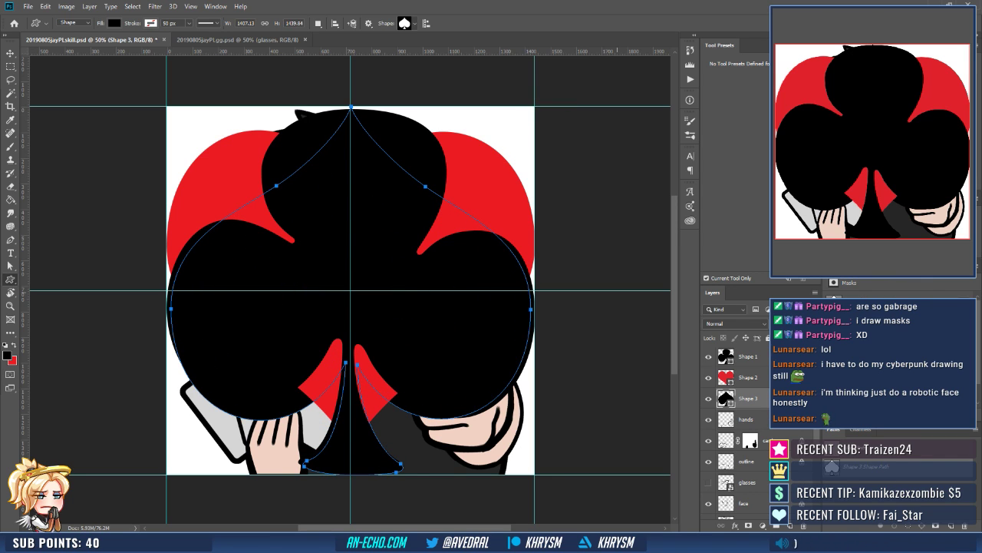
Above the hands layer, draw a red diamond shape about 1440 by 1440 px from the canvas centre.
left_click(746, 419)
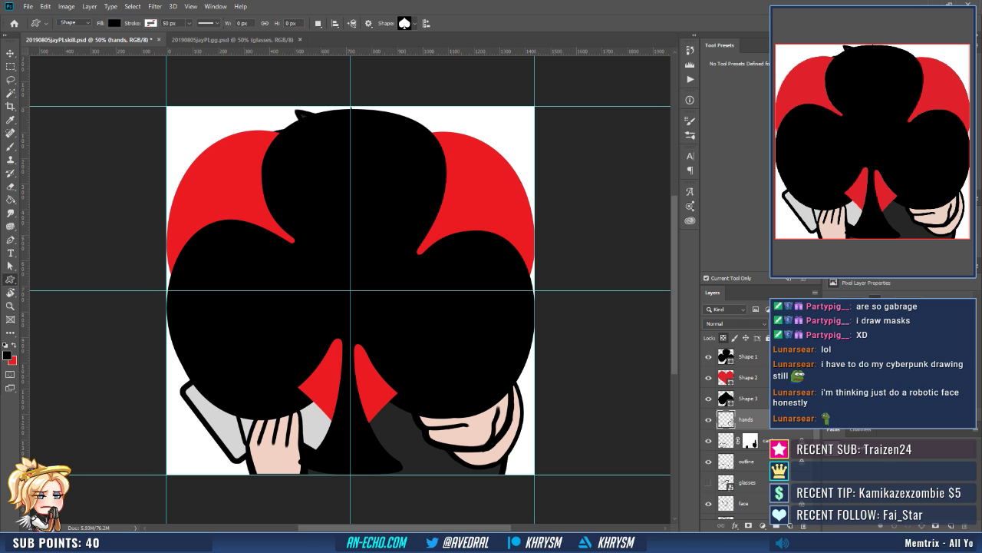
left_click(407, 23)
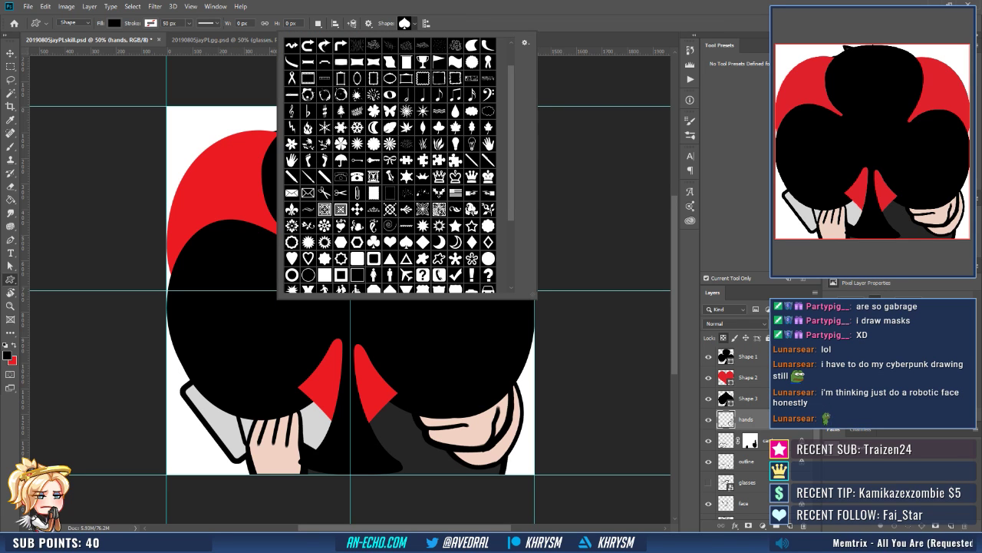
double_click(423, 242)
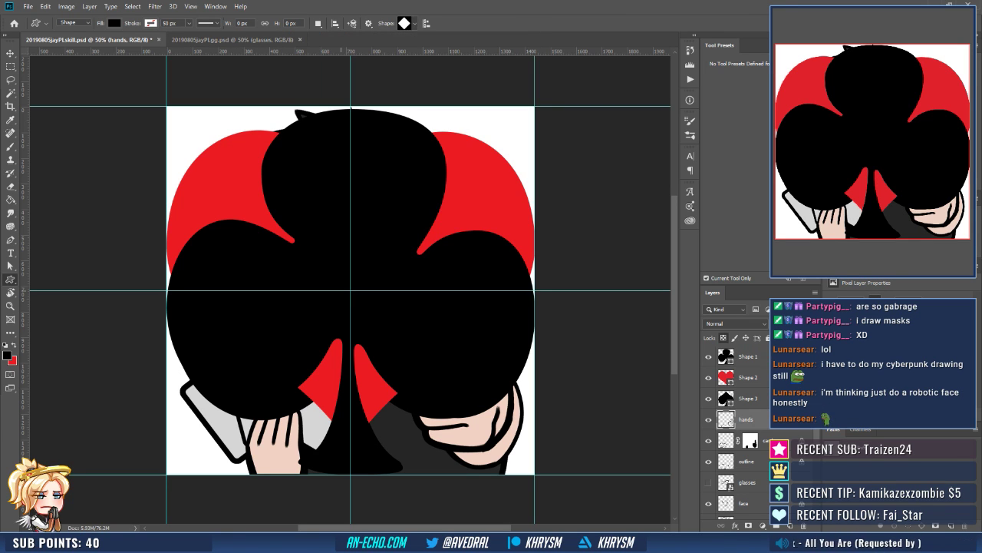
key("x")
left_click_drag(351, 291, 534, 107)
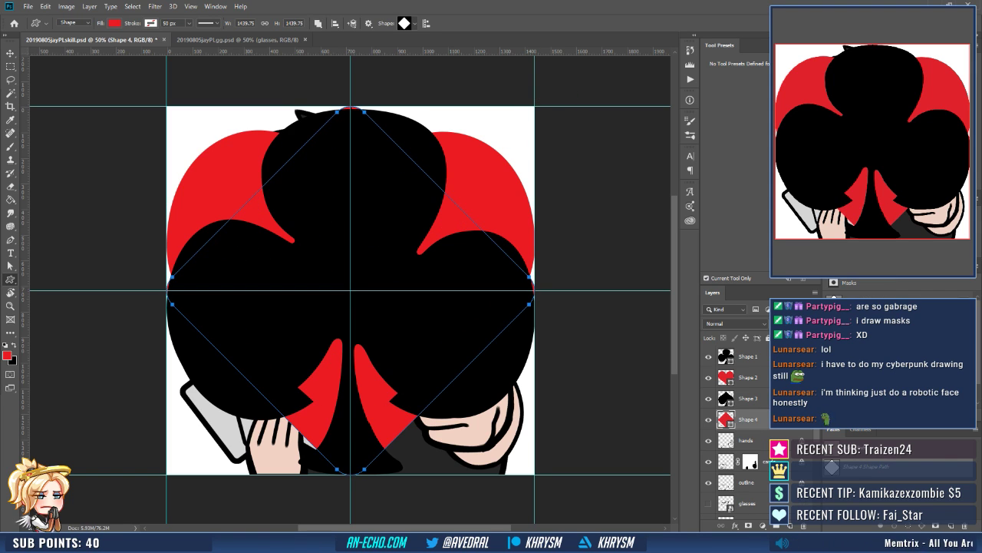
left_click(749, 356, "shift")
key("ctrl+t")
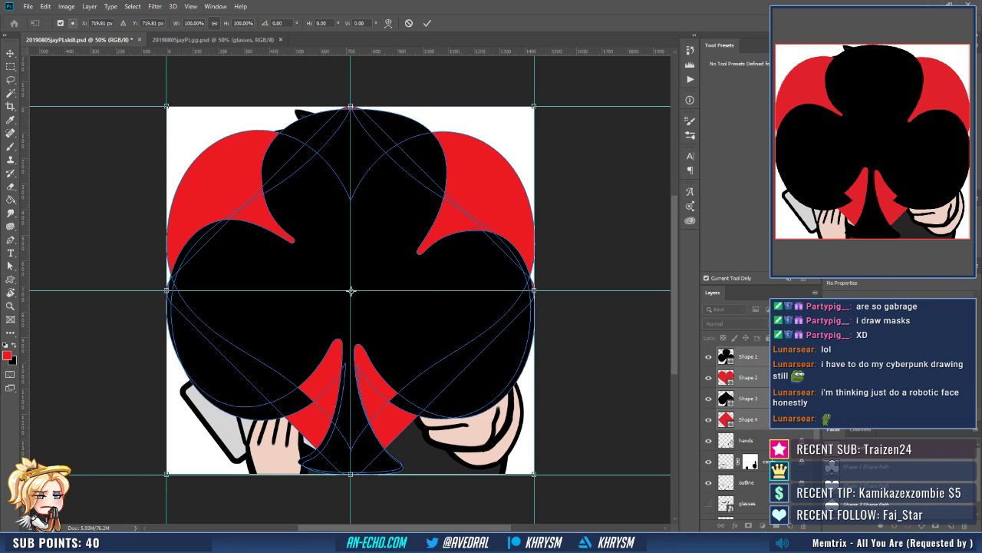
left_click(215, 23)
left_click(193, 23)
key("shift+Down")
key("shift+Down")
key("shift+Down")
key("shift+Down")
key("shift+Down")
key("shift+Down")
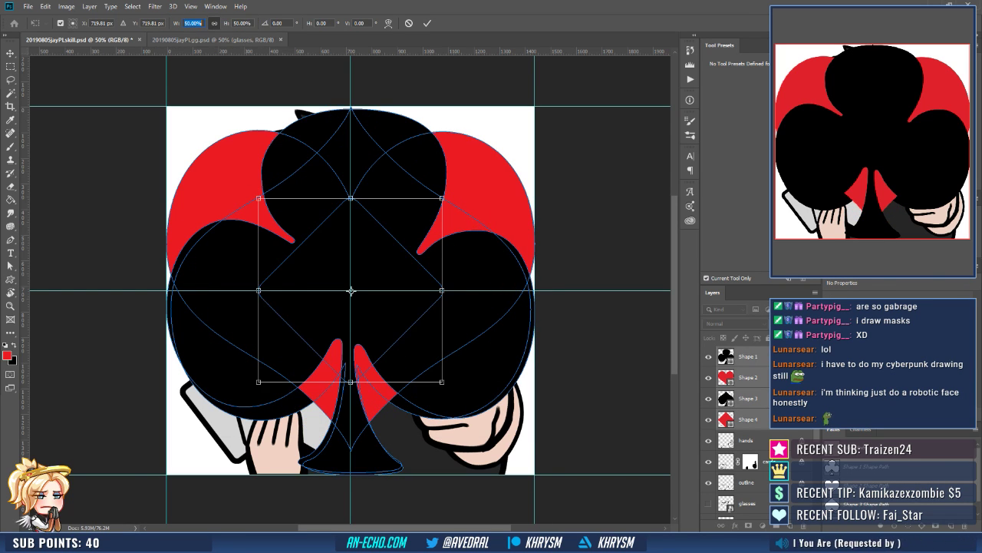
key("Return")
key("Return")
key("Escape")
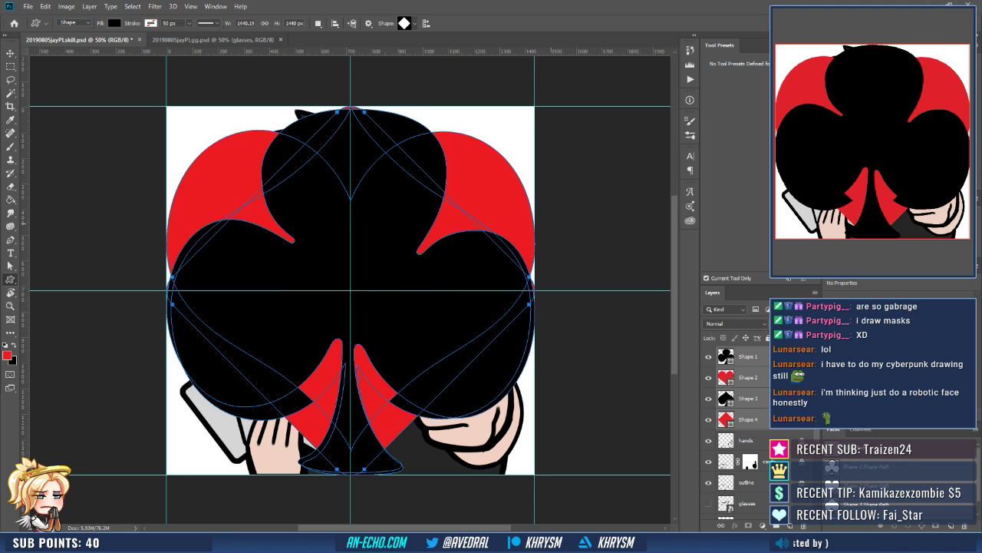
Scale the club, heart, spade and diamond shape layers together to 10% in width and height.
left_click(748, 419)
left_click(748, 439)
left_click(748, 419)
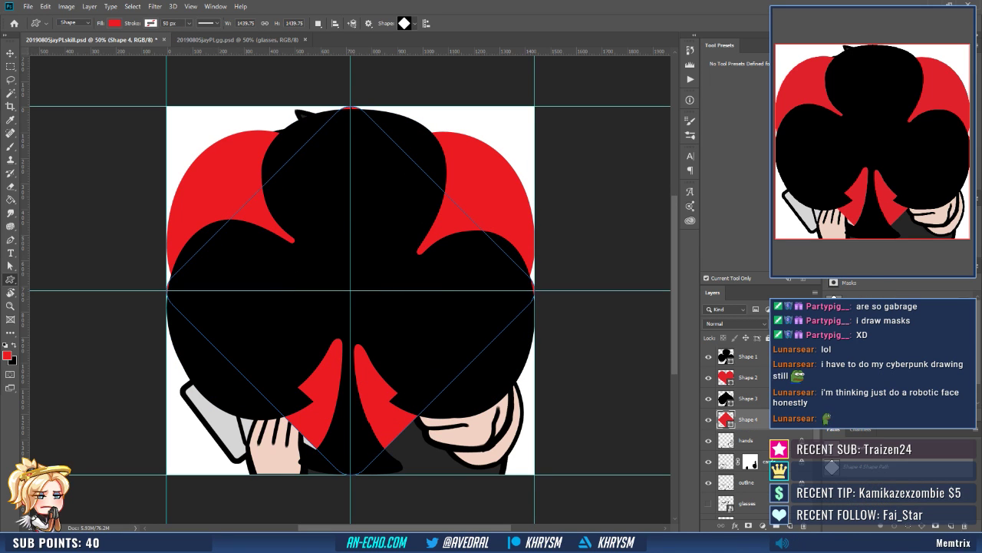
left_click(748, 356, "shift")
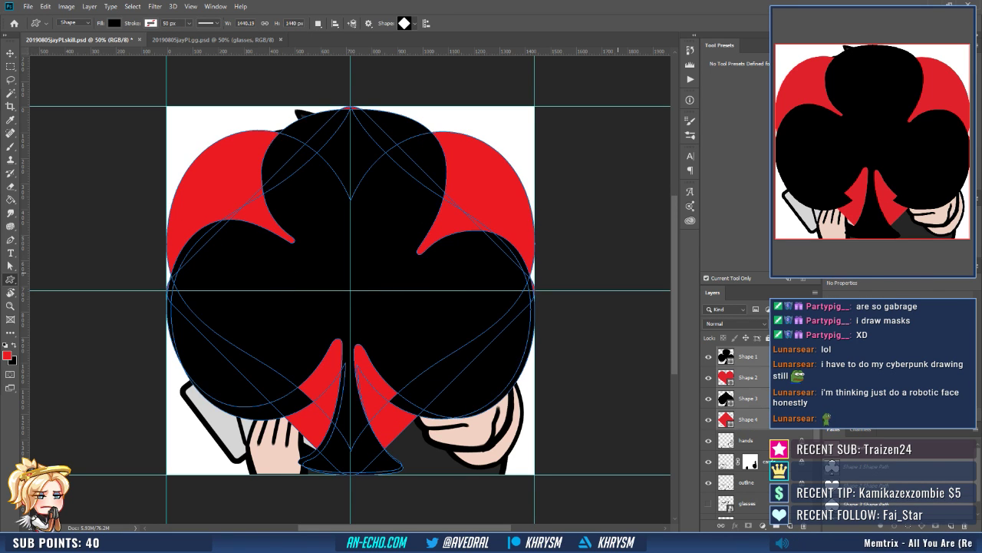
key("ctrl+t")
left_click(214, 23)
left_click(193, 23)
key("shift+Down")
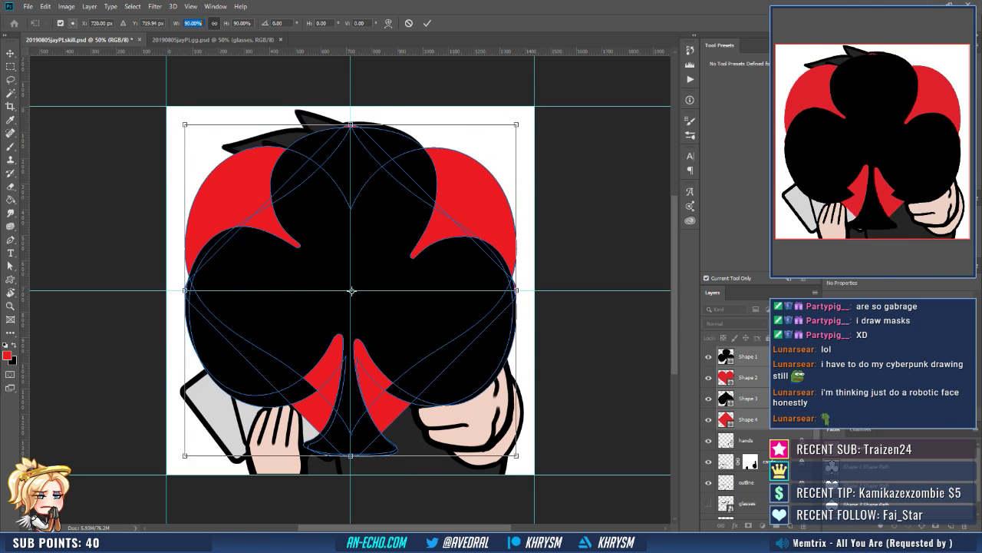
key("shift+Down")
key("shift+Down")
key("shift+Down")
key("shift+Down")
key("shift+Down")
key("shift+Down")
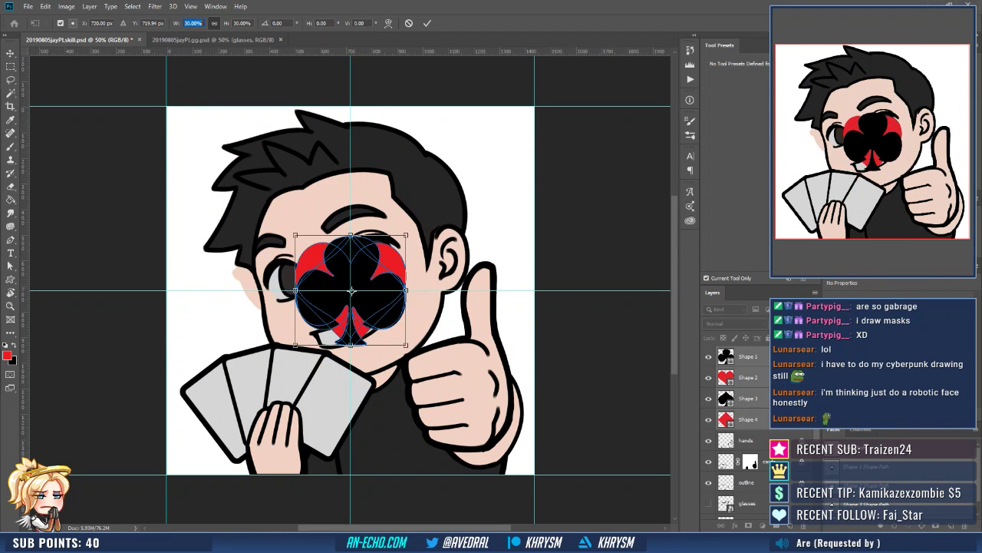
key("shift+Down")
key("shift+Down")
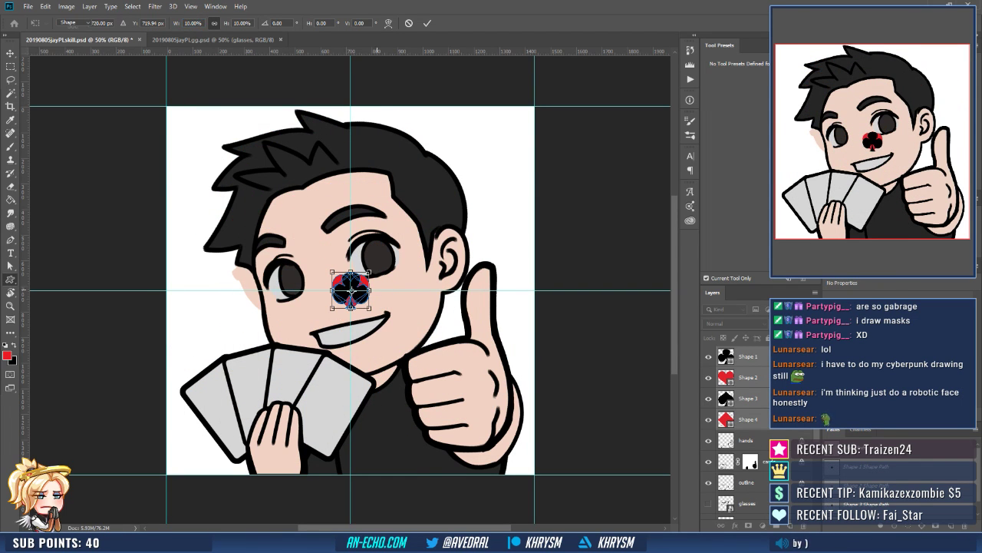
key("Return")
Move the four suit shapes together onto the rightmost card of the fan.
left_click_drag(373, 272, 355, 387)
key("ctrl+plus")
key("ctrl+plus")
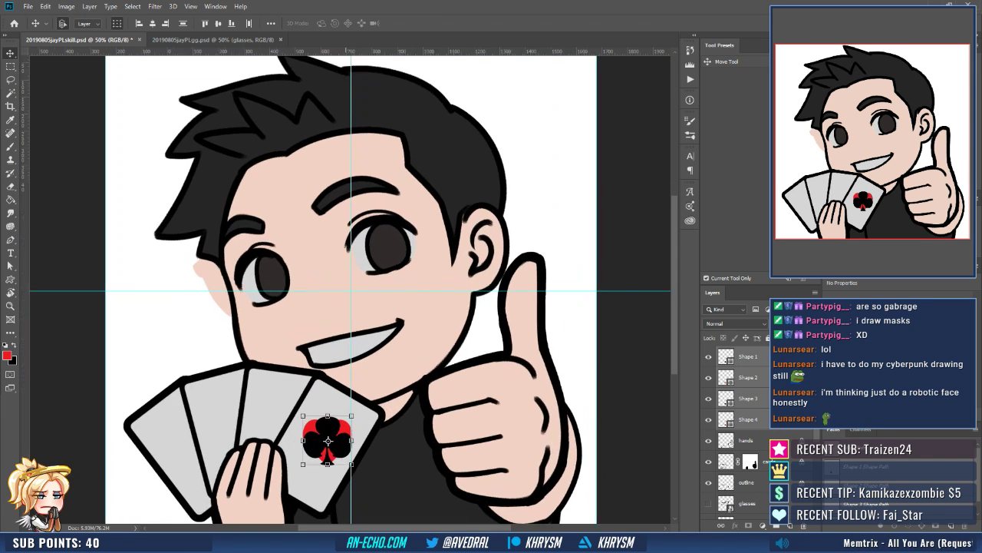
left_click_drag(317, 516, 405, 346)
Move the club onto the leftmost card and the heart onto the third card from the left.
left_click(406, 346)
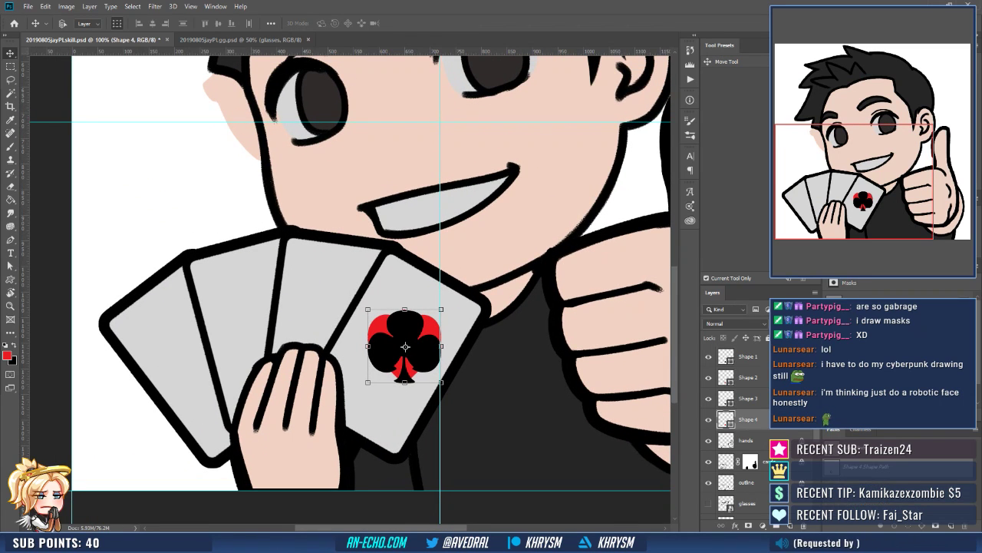
left_click(748, 356)
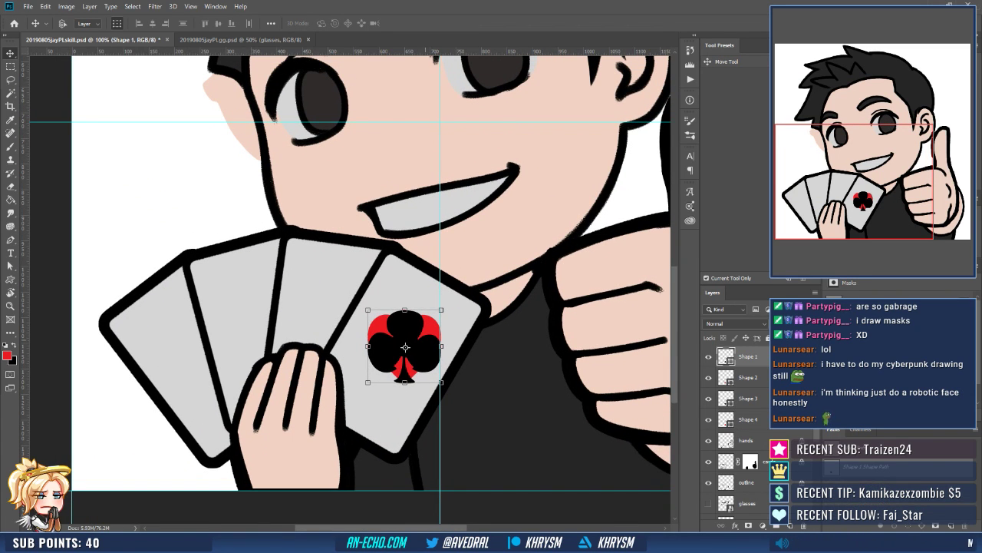
left_click_drag(405, 346, 180, 365)
left_click(405, 346)
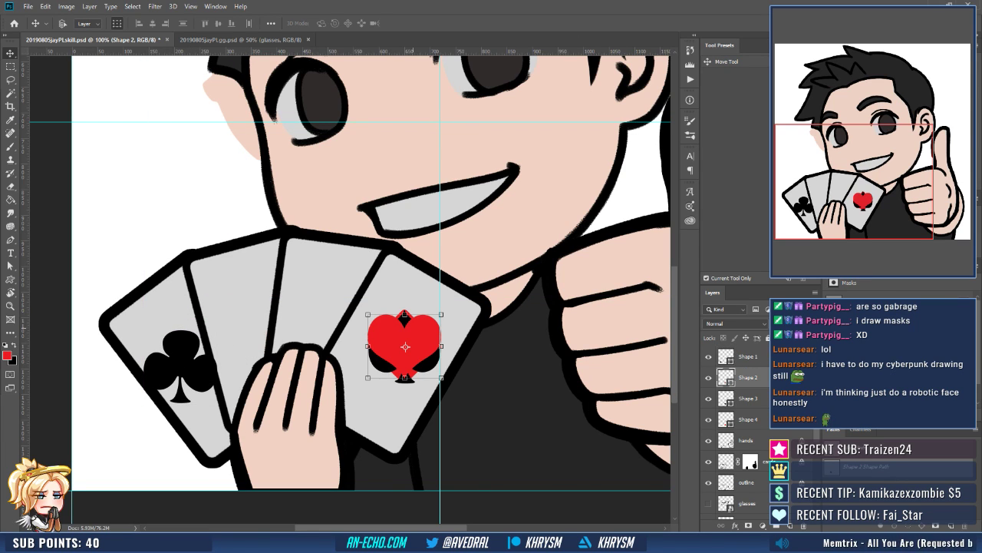
left_click_drag(405, 346, 333, 327)
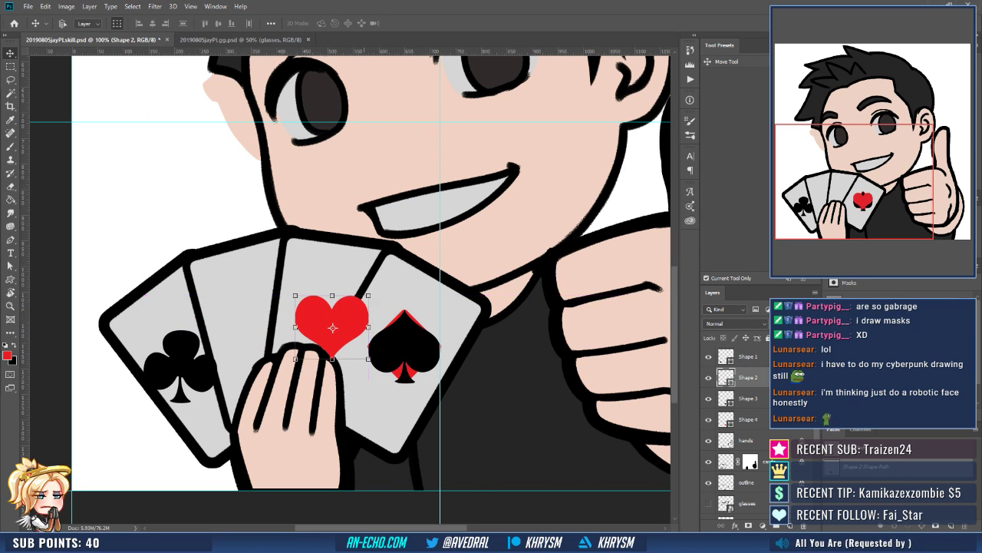
Shift the club onto the second card from the left and move the diamond onto the leftmost card.
left_click_drag(180, 365, 254, 327)
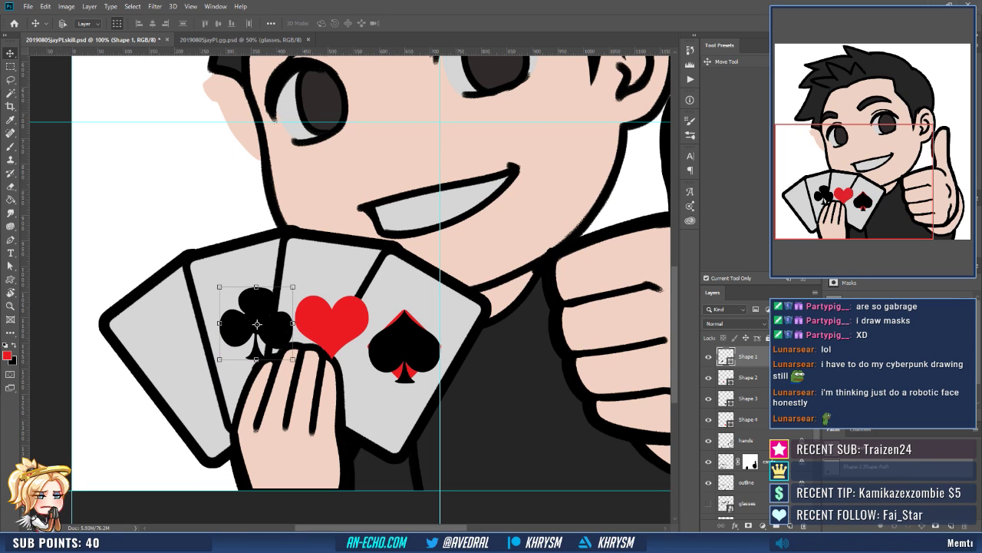
left_click(405, 346)
left_click_drag(406, 346, 193, 351)
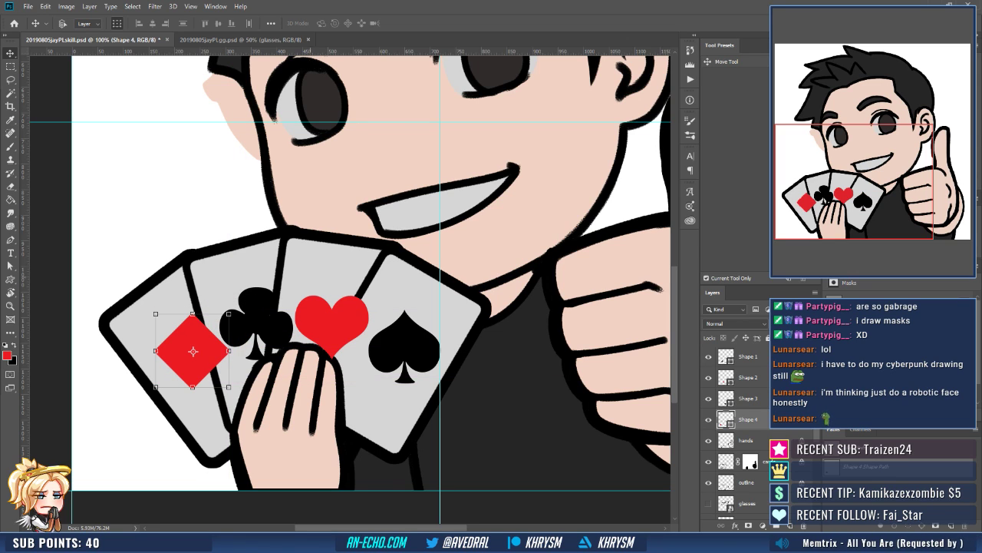
Rotate the diamond on the leftmost card to -37 degrees.
key("ctrl+t")
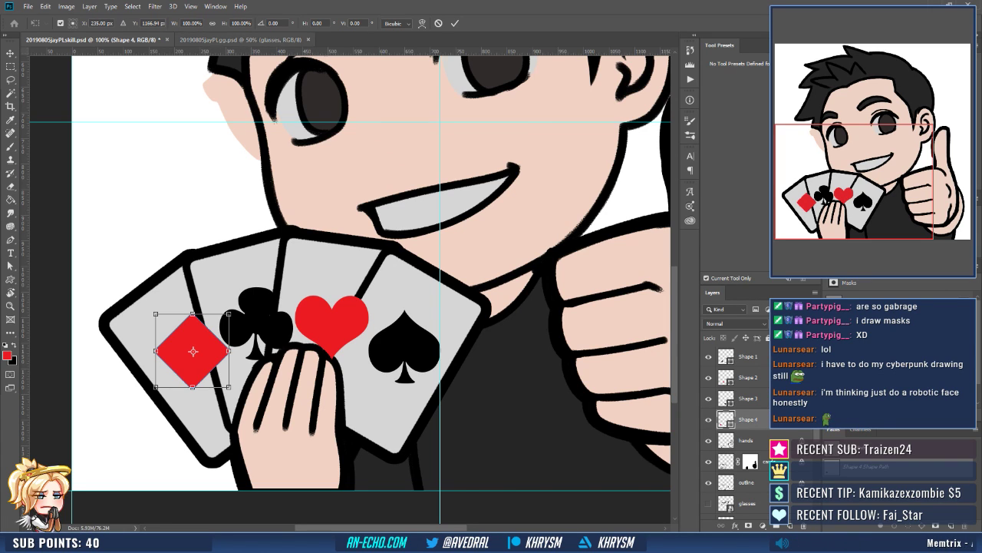
left_click(273, 23)
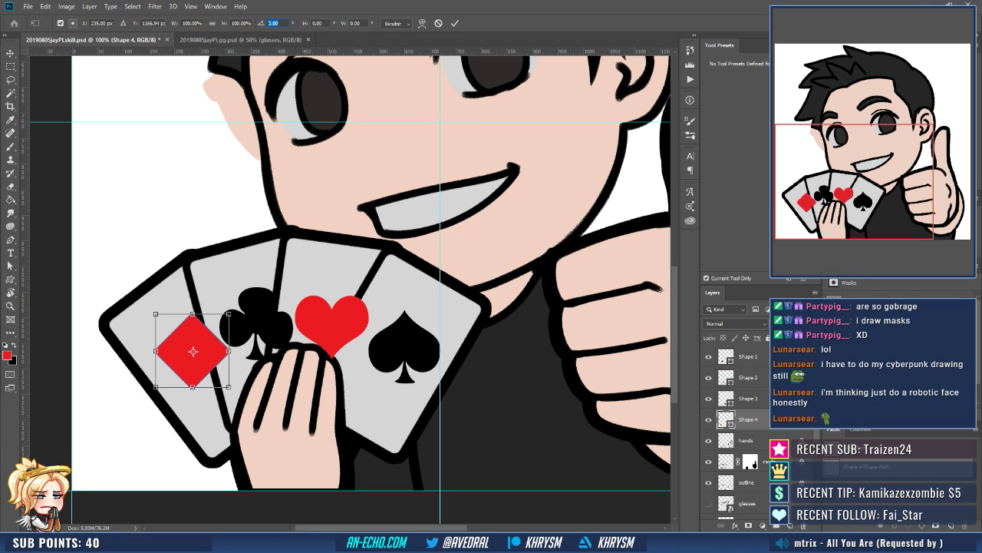
type("-20")
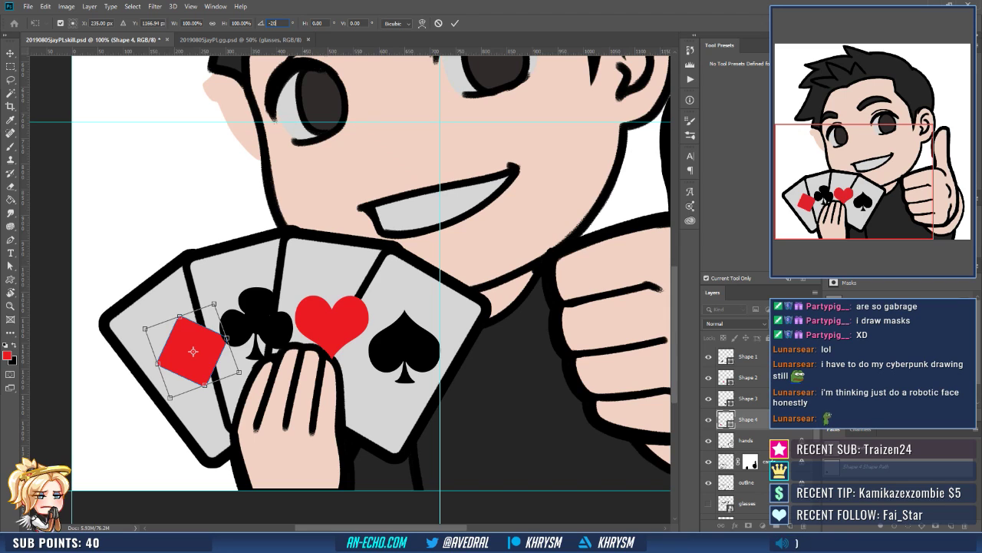
key("shift+Down")
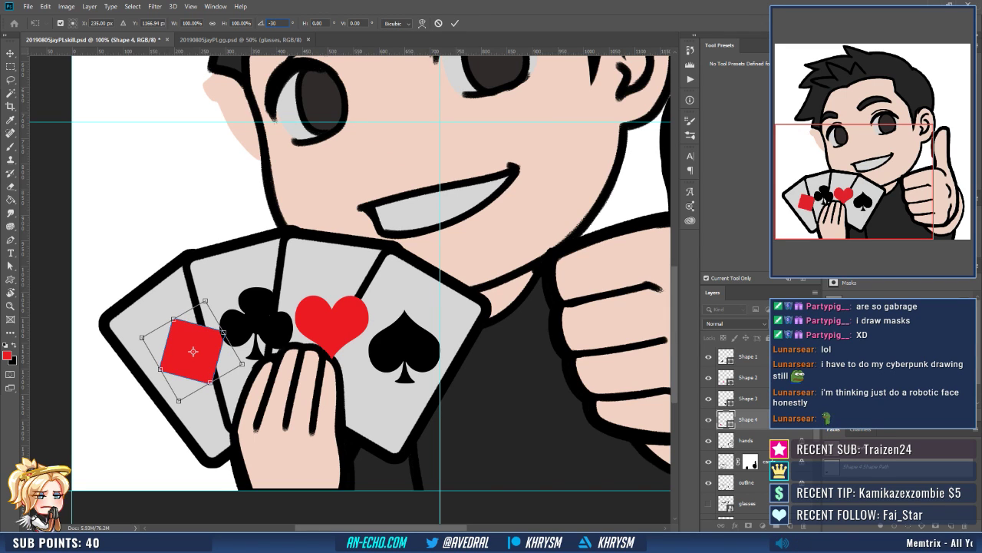
key("shift+Down")
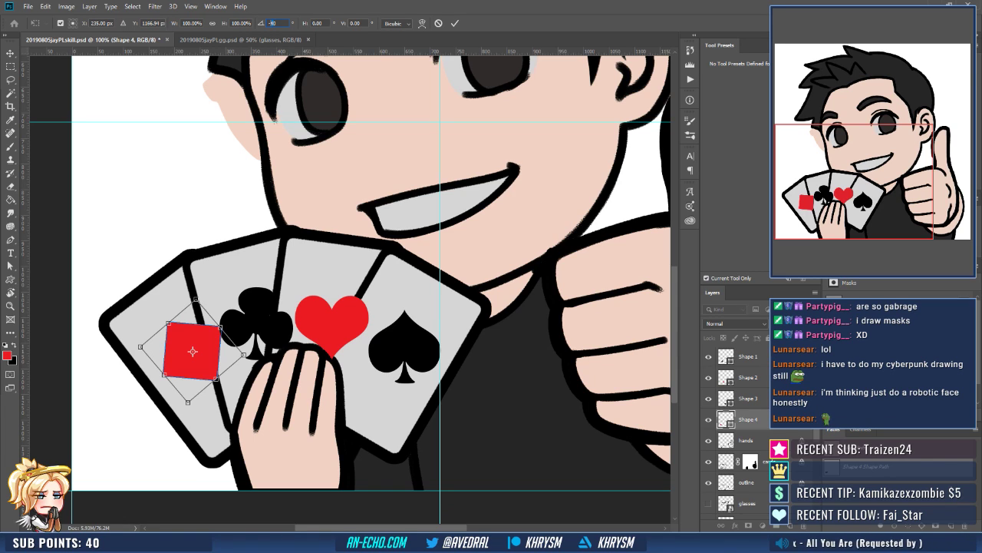
key("shift+Up")
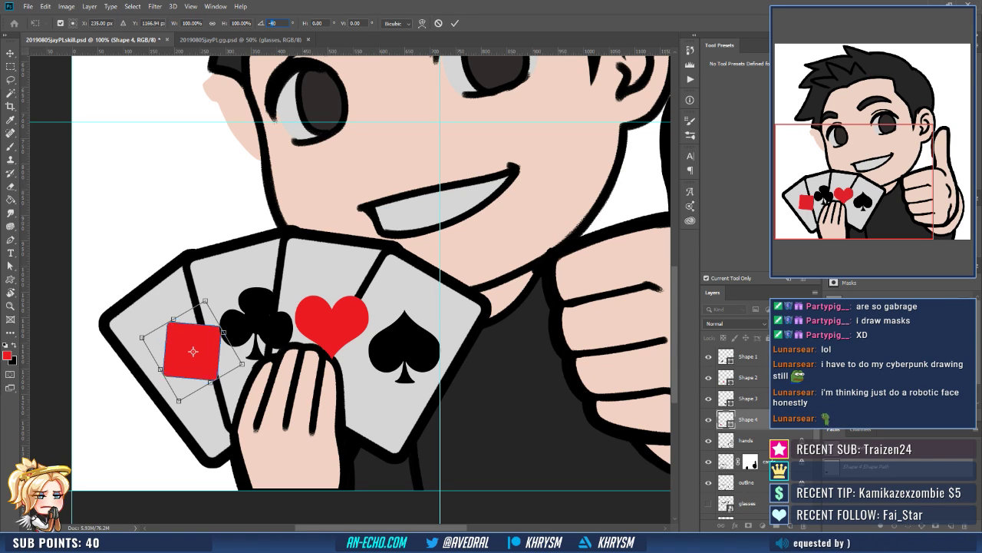
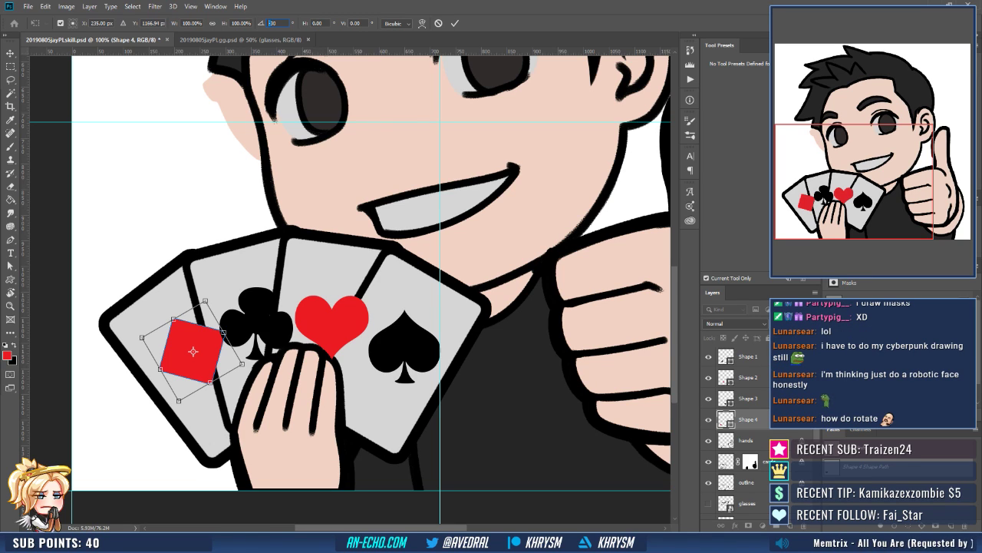
key("BackSpace")
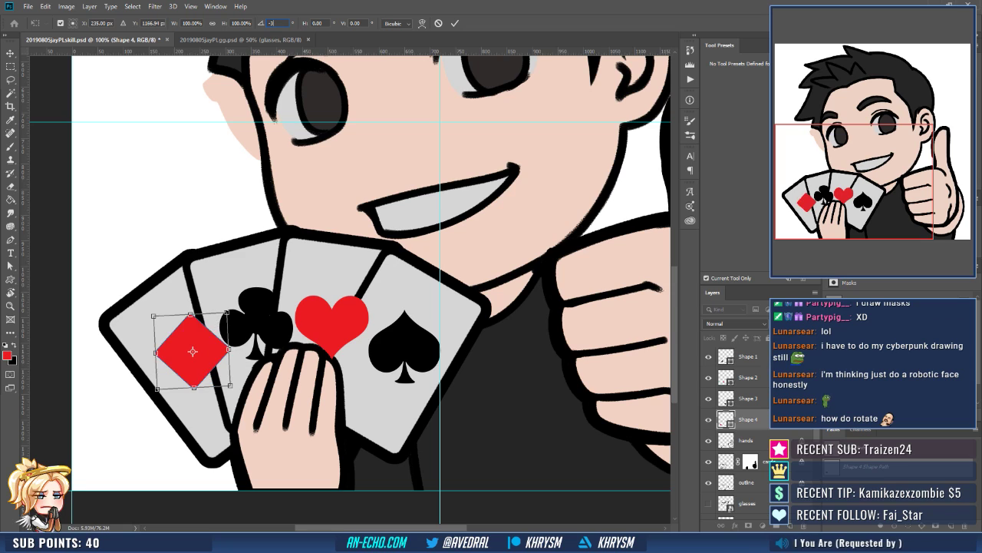
type("6")
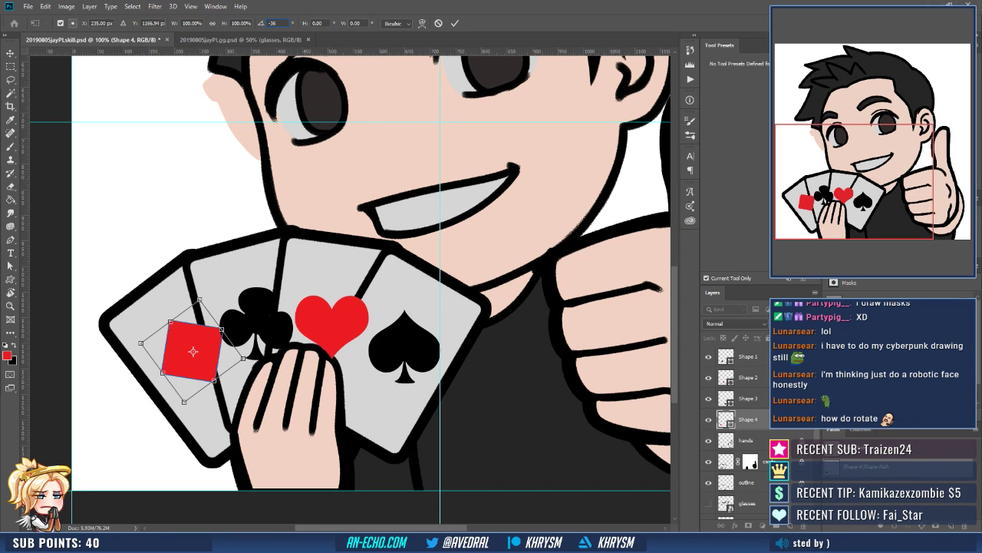
key("Down")
key("Return")
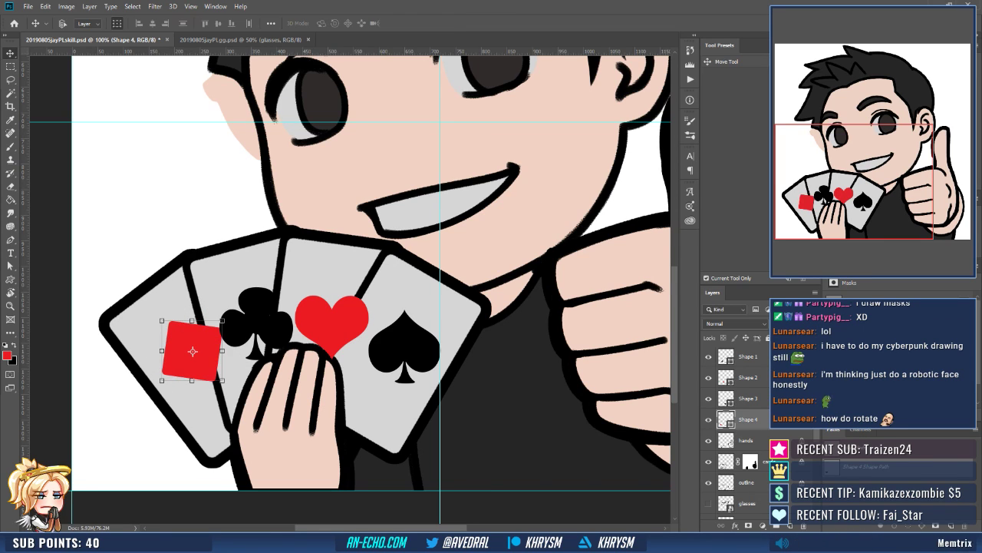
Rotate the club counter-clockwise to follow the tilt of the second card from the left.
left_click(257, 323)
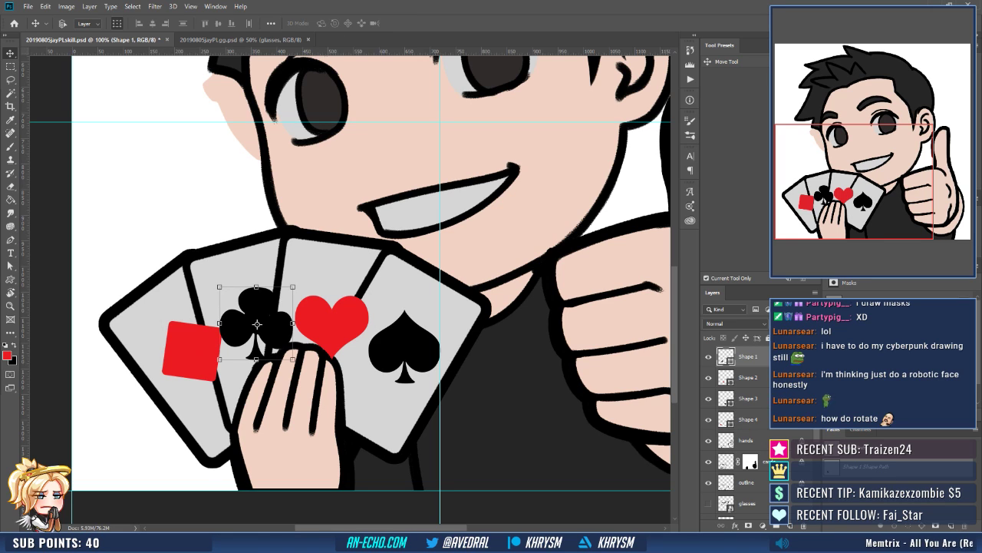
key("ctrl+t")
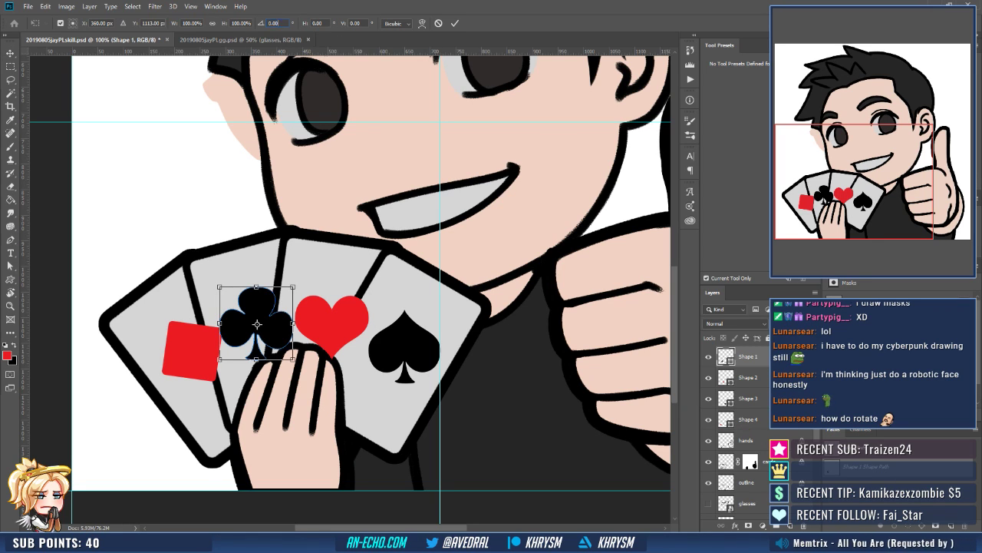
type("-10")
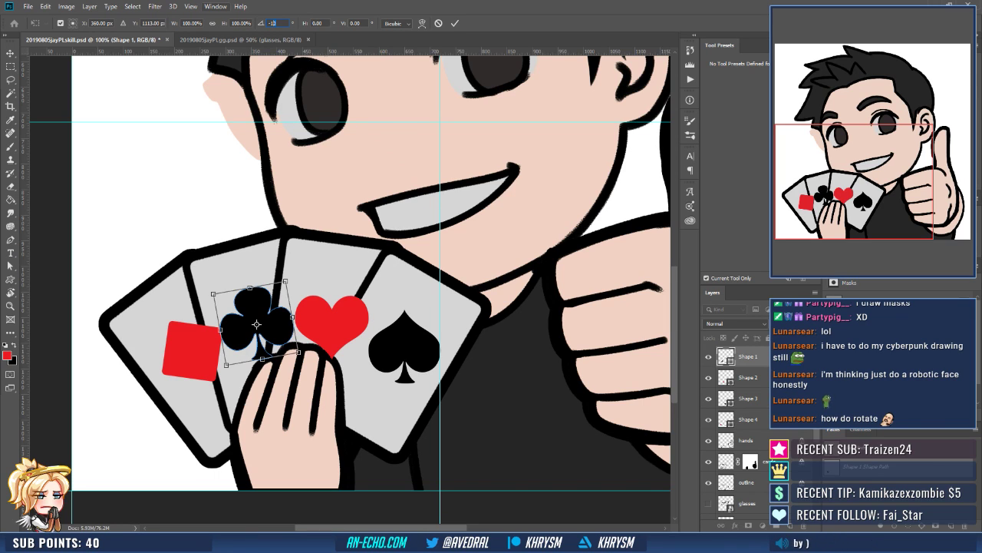
key("Down")
key("Down")
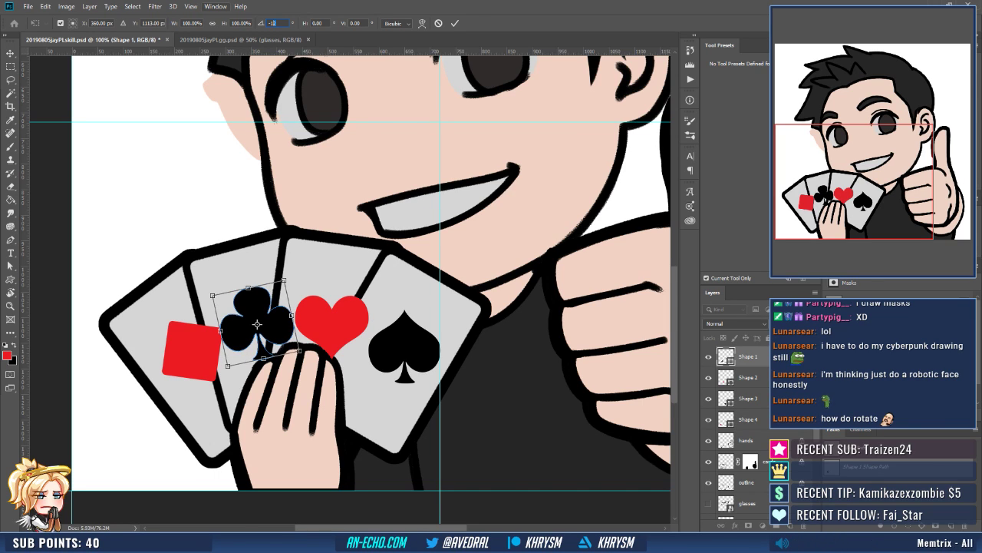
key("Down")
key("Down")
key("Up")
key("Up")
key("Up")
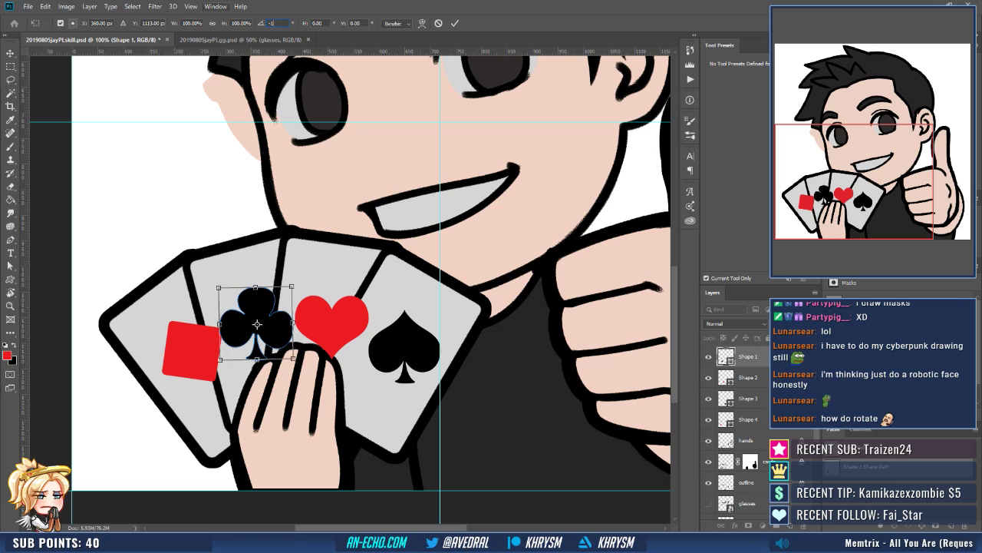
key("Escape")
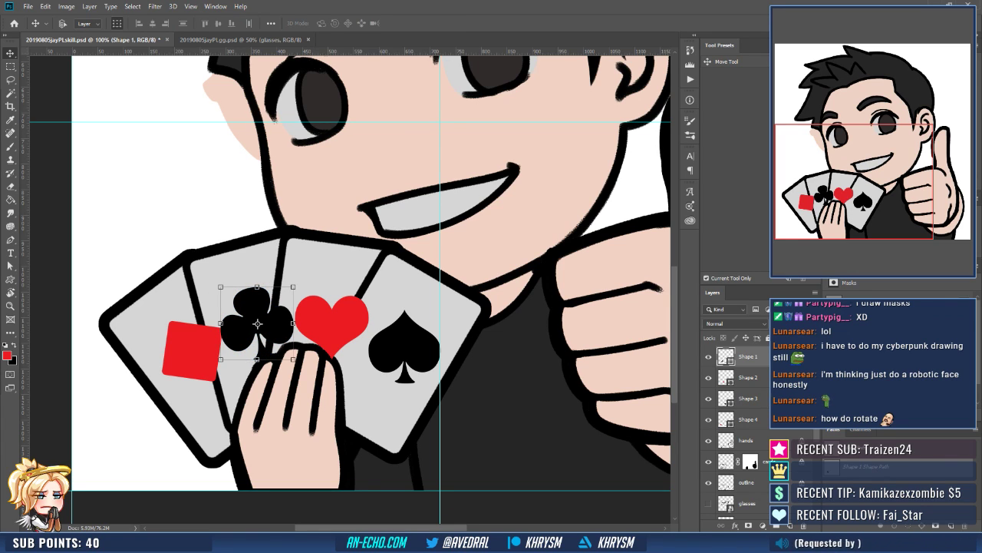
Rotate the heart on the third card from the left to 8 degrees.
left_click(332, 327)
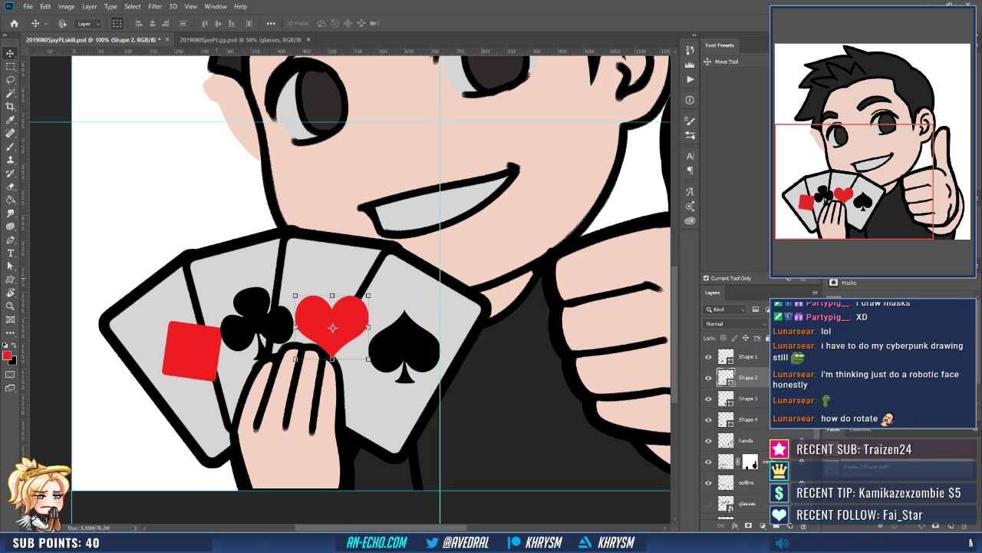
key("ctrl+t")
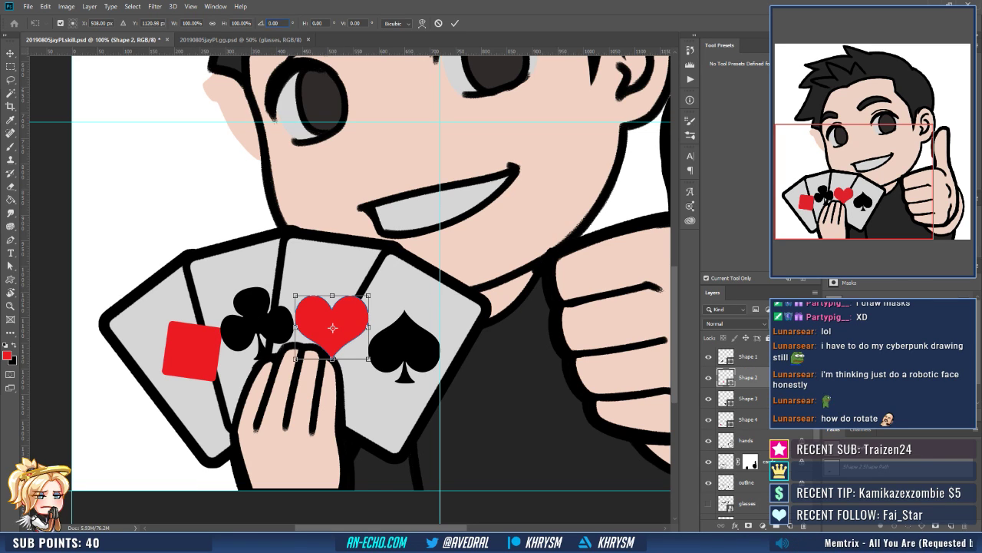
left_click(273, 23)
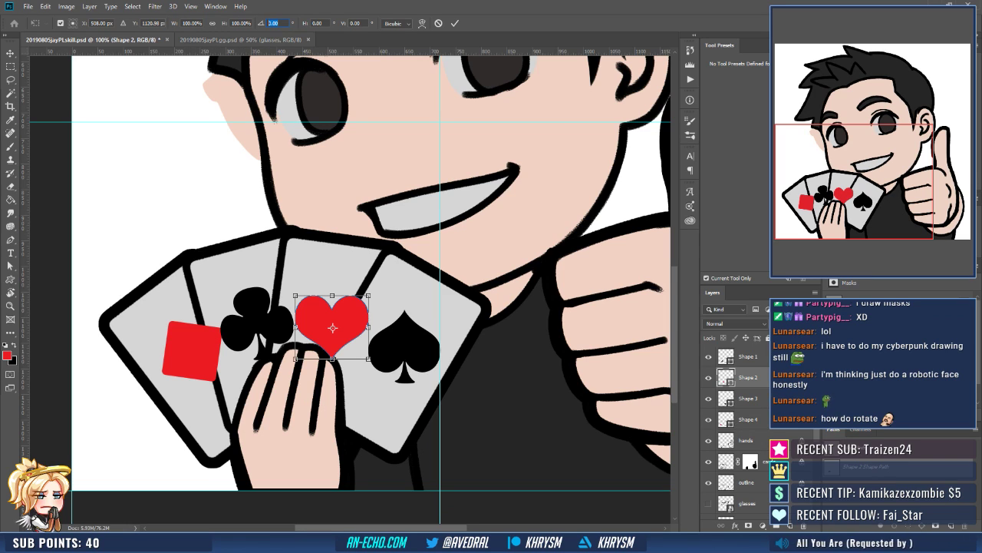
type("5")
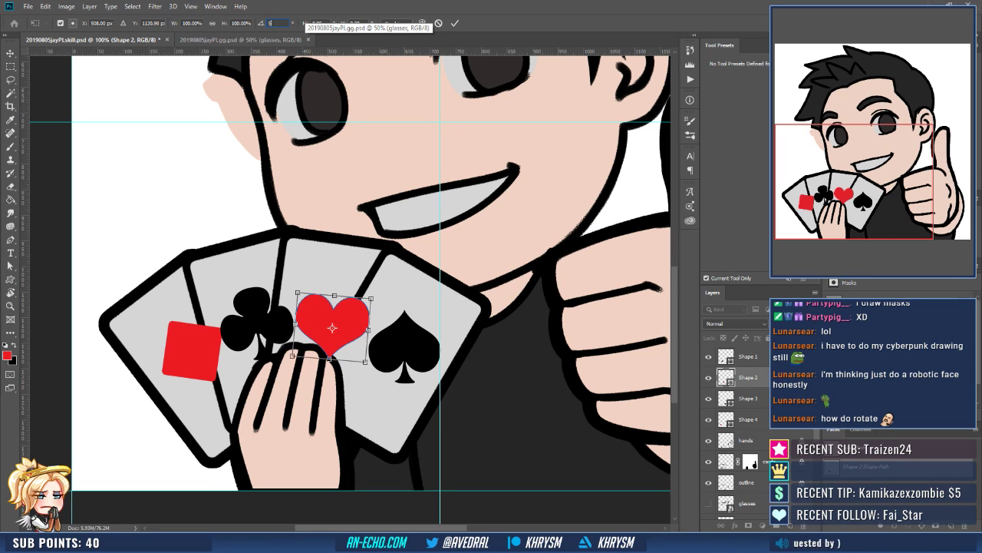
type("8")
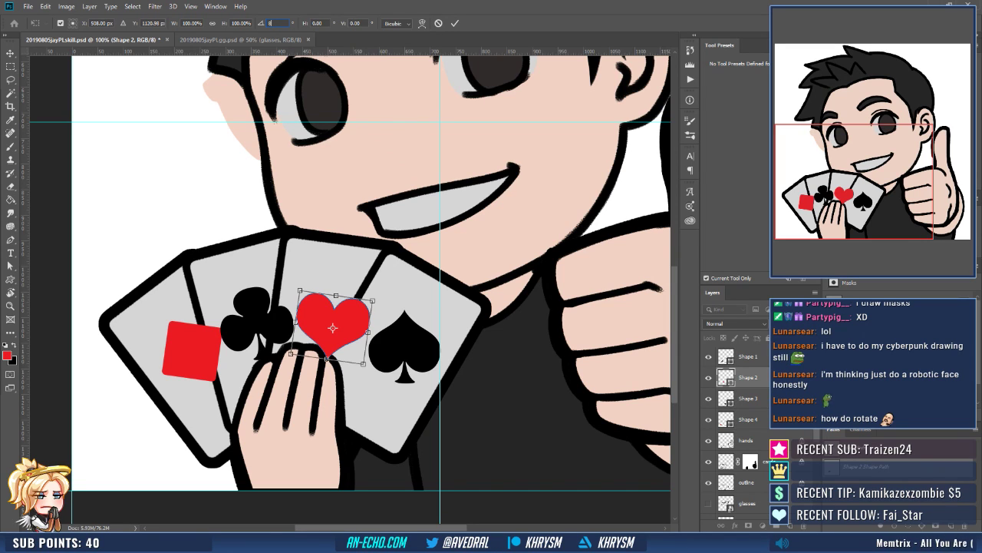
key("Return")
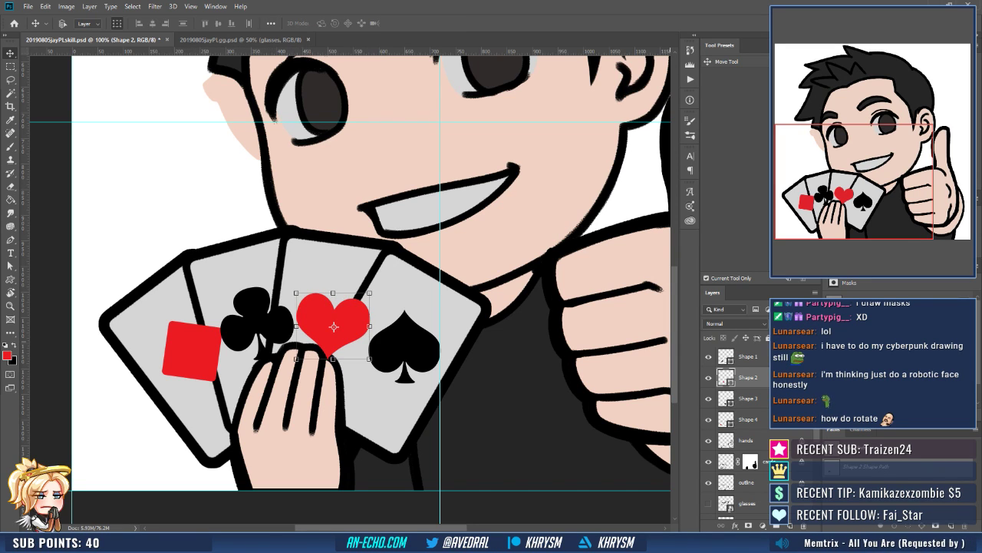
Rotate the spade on the rightmost card to 30 degrees.
left_click(257, 323)
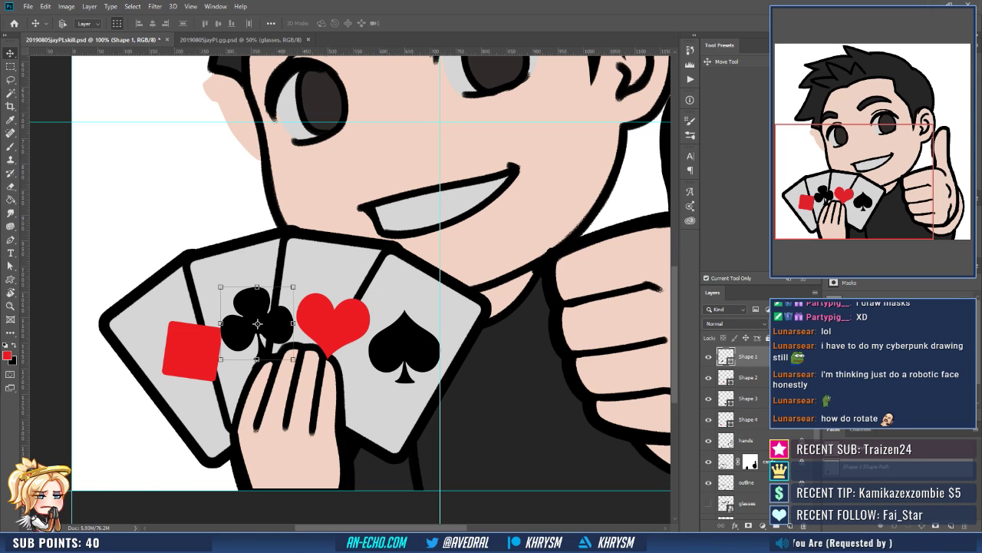
left_click(405, 347)
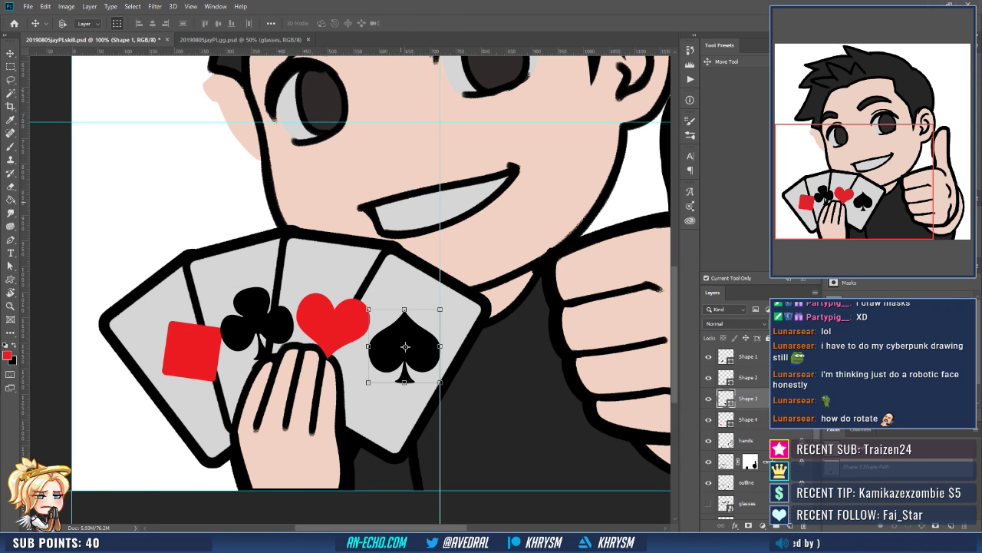
key("ctrl+t")
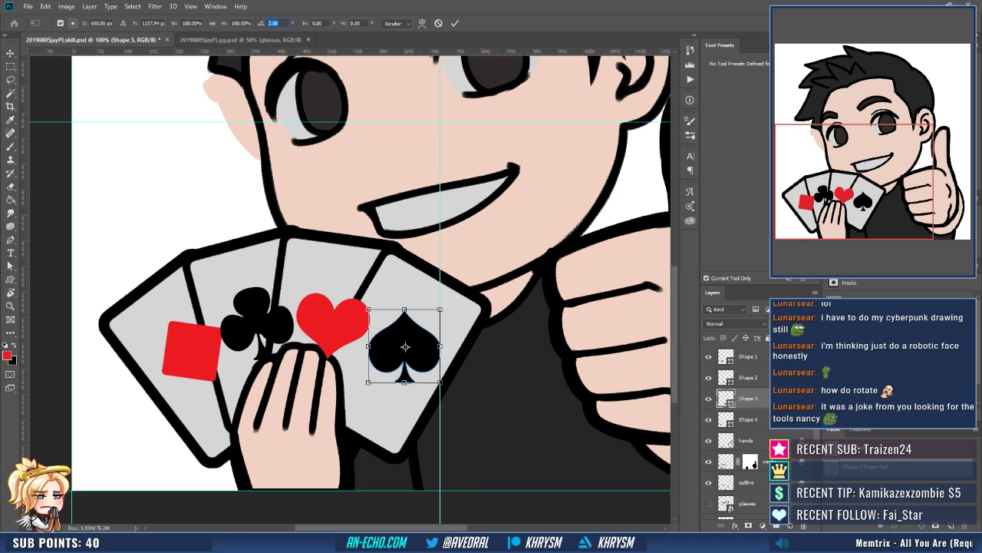
type("12")
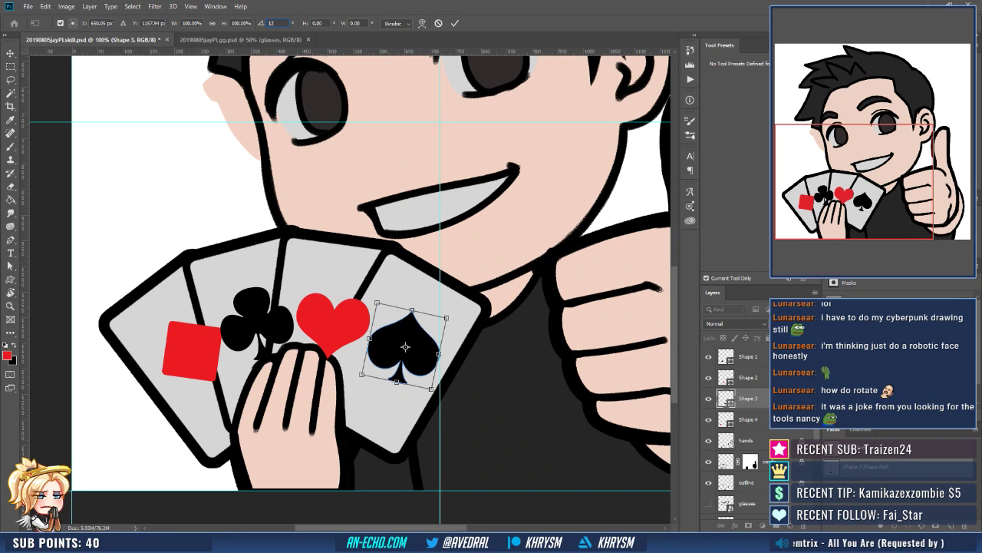
key("Return")
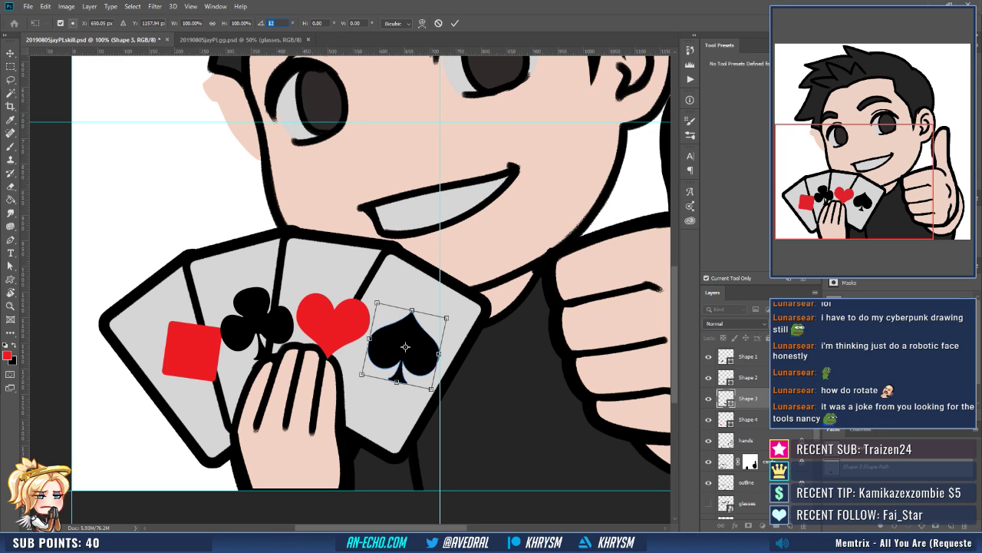
type("20")
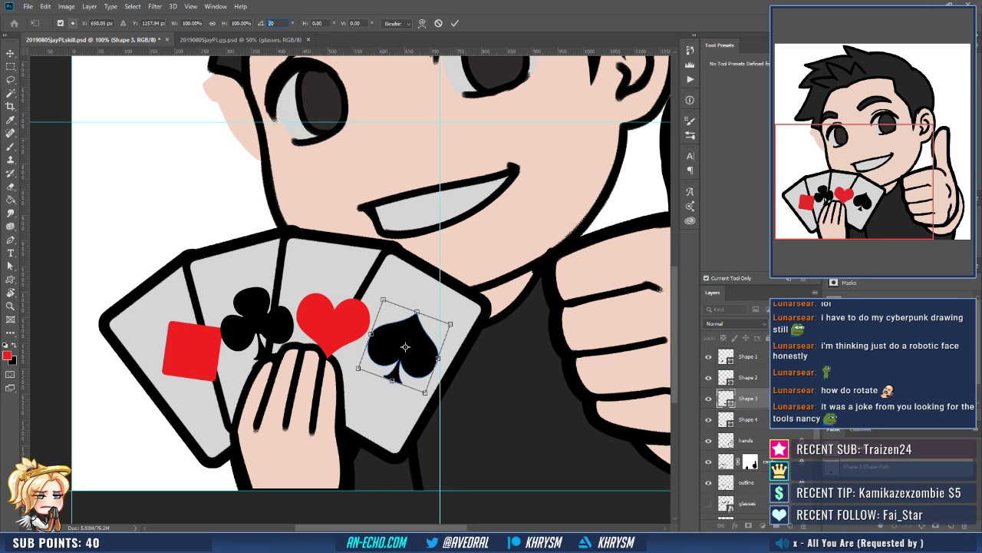
type("30")
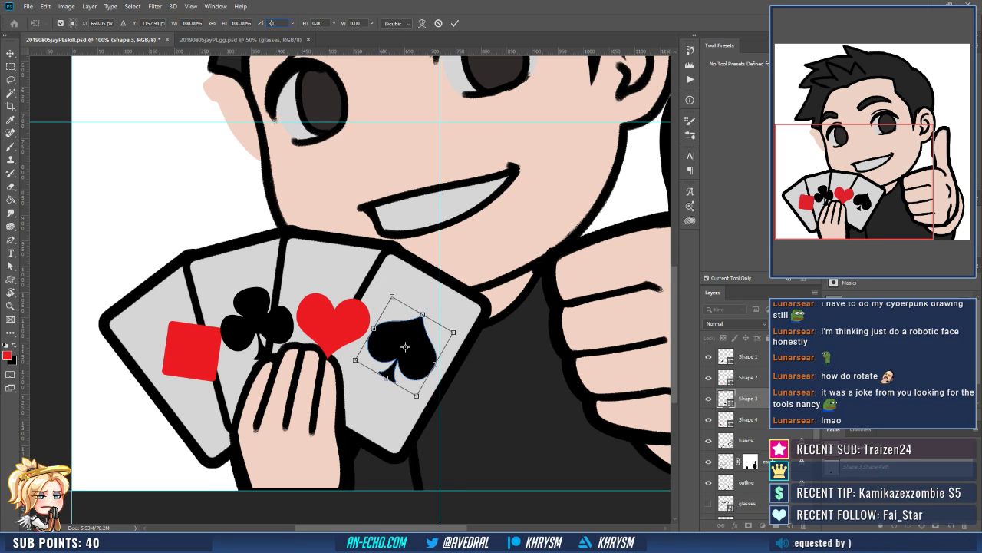
key("Escape")
Nudge the spade leftward until it overlaps the left edge of the rightmost card.
key("Left")
key("Left")
key("Left")
key("Left")
key("Left")
key("Left")
key("Left")
key("Left")
key("Left")
key("Left")
key("Left")
key("Left")
key("Left")
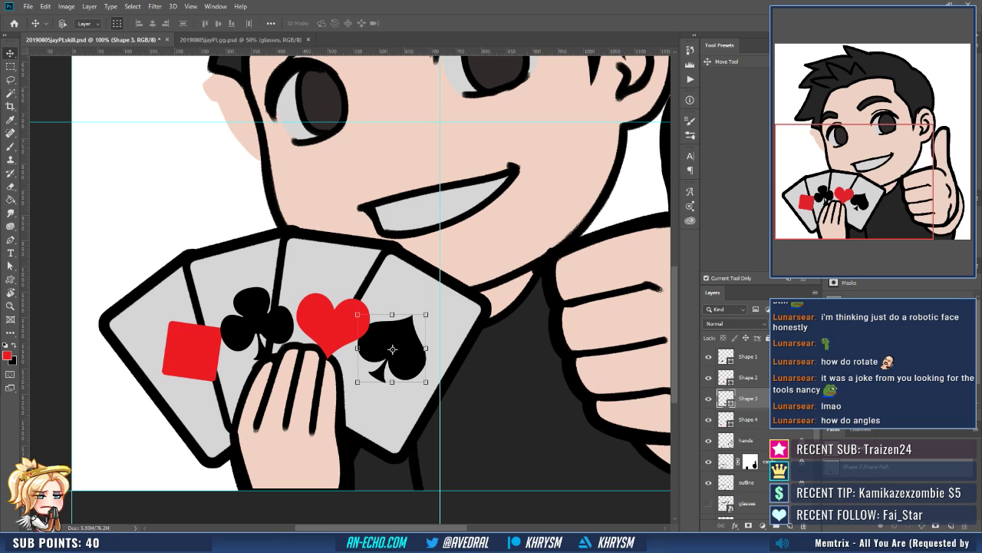
Shift the heart slightly to the left on the third card.
left_click(333, 327)
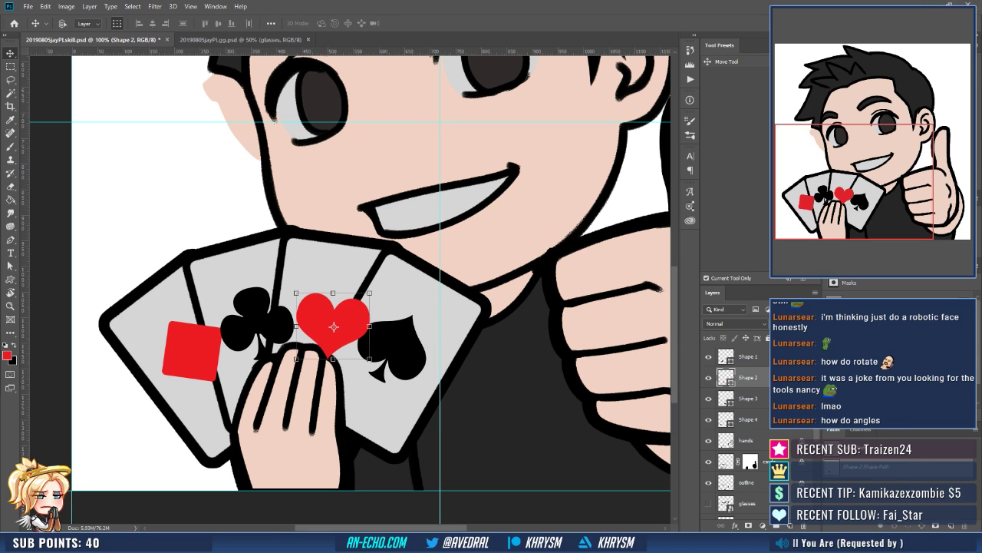
key("Left")
key("Left")
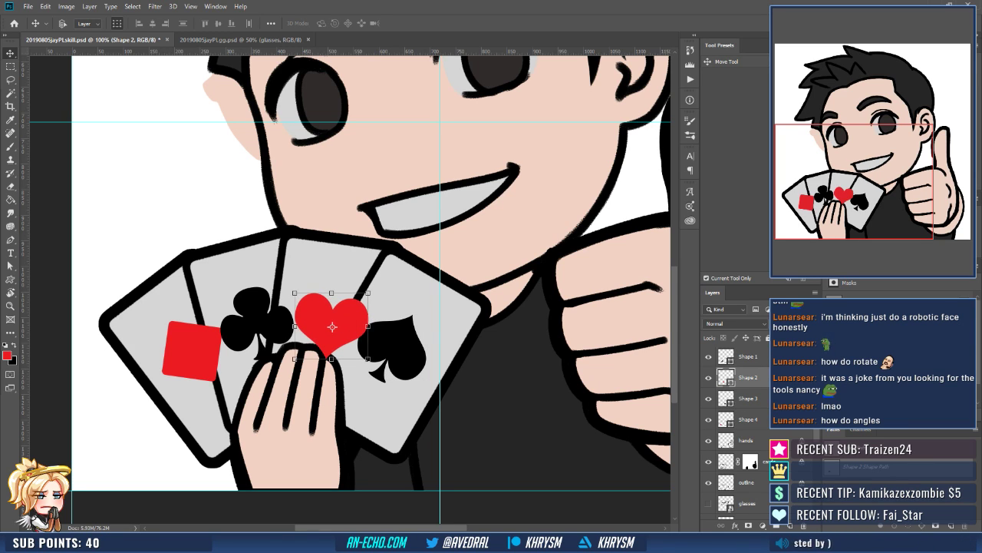
left_click_drag(332, 327, 331, 327)
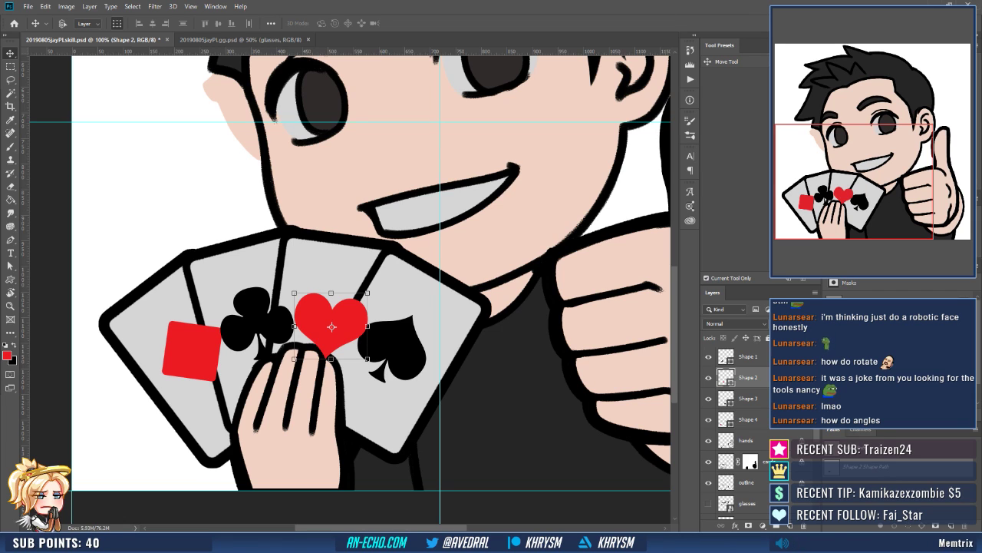
Move the diamond on the leftmost card and the club on the second card slightly to the right.
left_click(192, 351)
left_click_drag(193, 351, 199, 352)
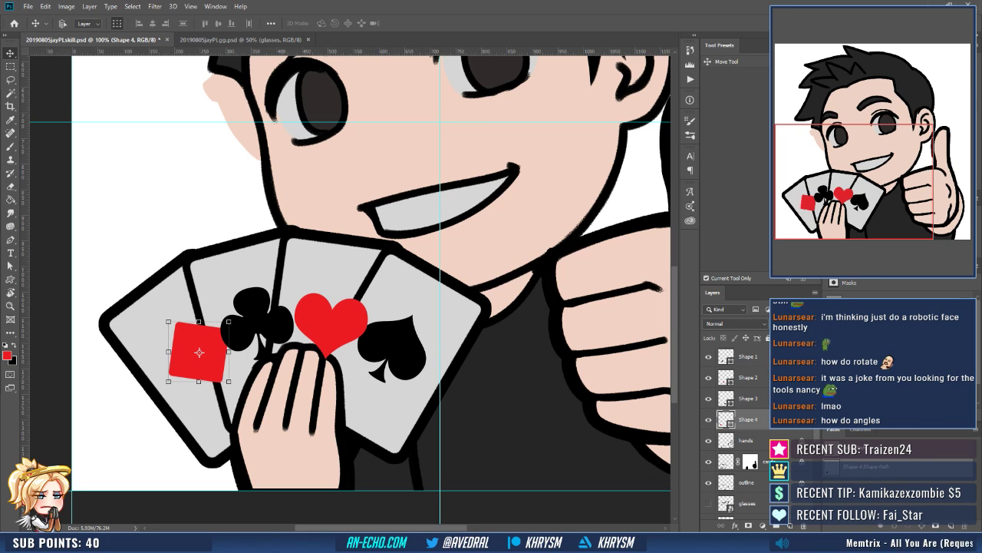
left_click(393, 349)
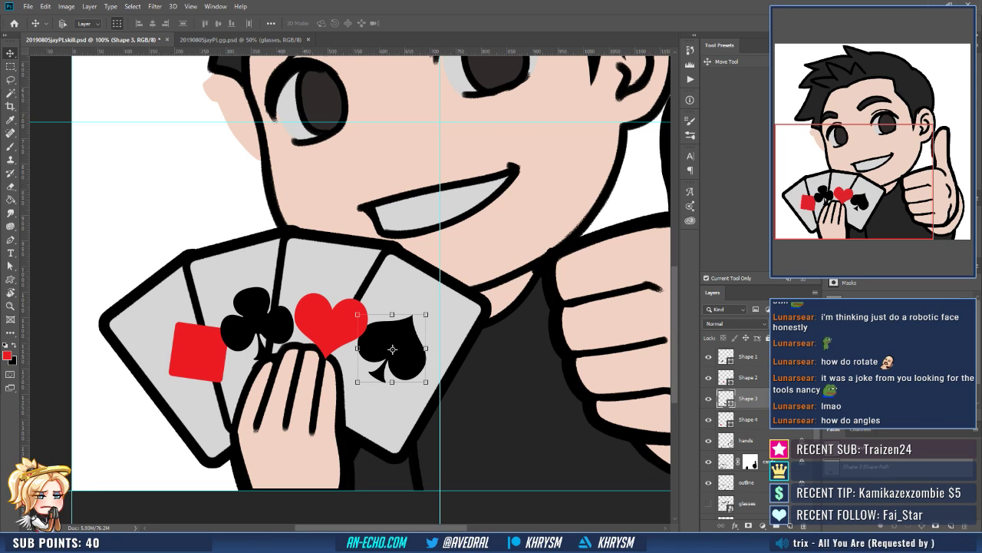
left_click(257, 323)
left_click_drag(257, 323, 260, 323)
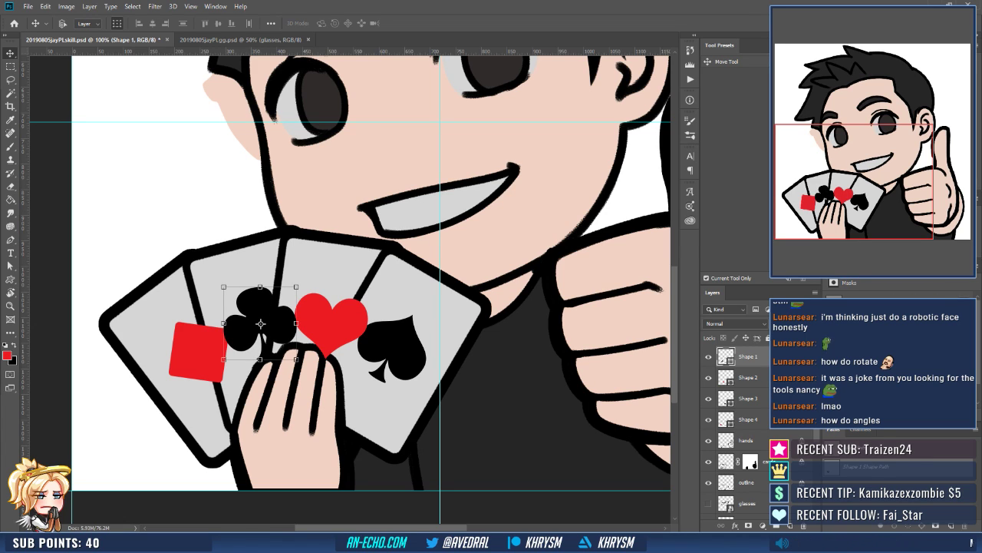
Select the leftmost card's grey face with the Magic Wand and mask the diamond layer to that area.
left_click(708, 419)
key("w")
left_click(178, 345)
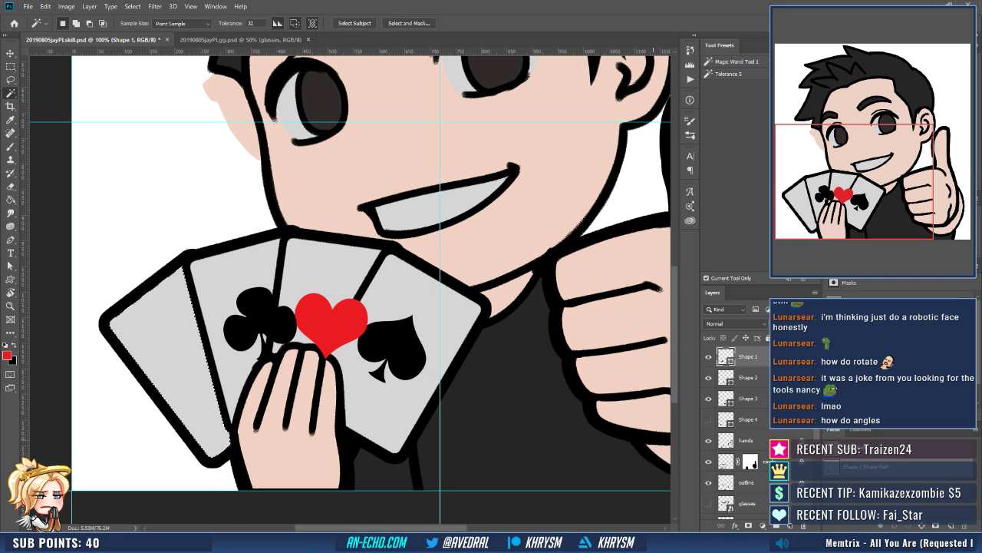
left_click(708, 419)
left_click(748, 419)
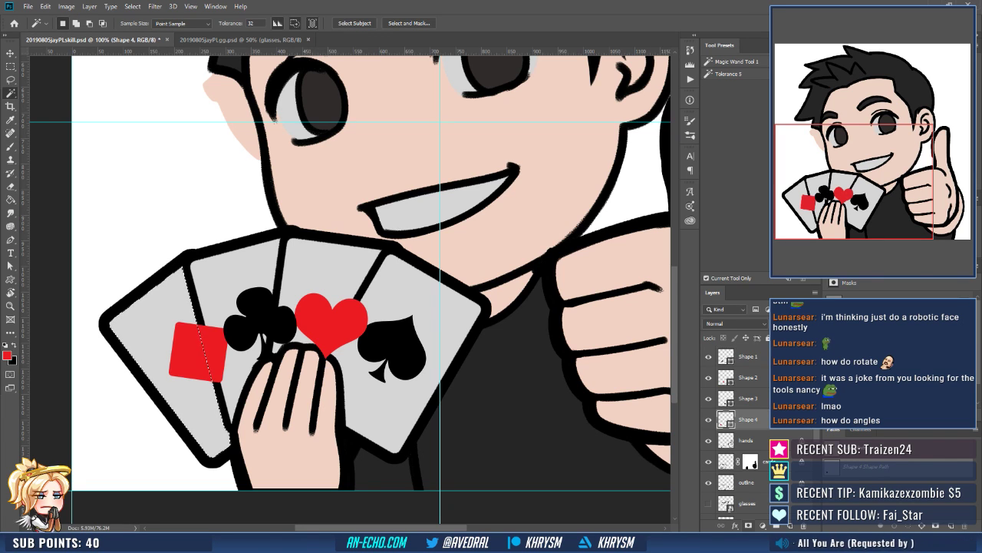
left_click(748, 525)
Hide the heart and spade layers, and mask the club to the grey face of the second card from the left.
left_click(749, 399)
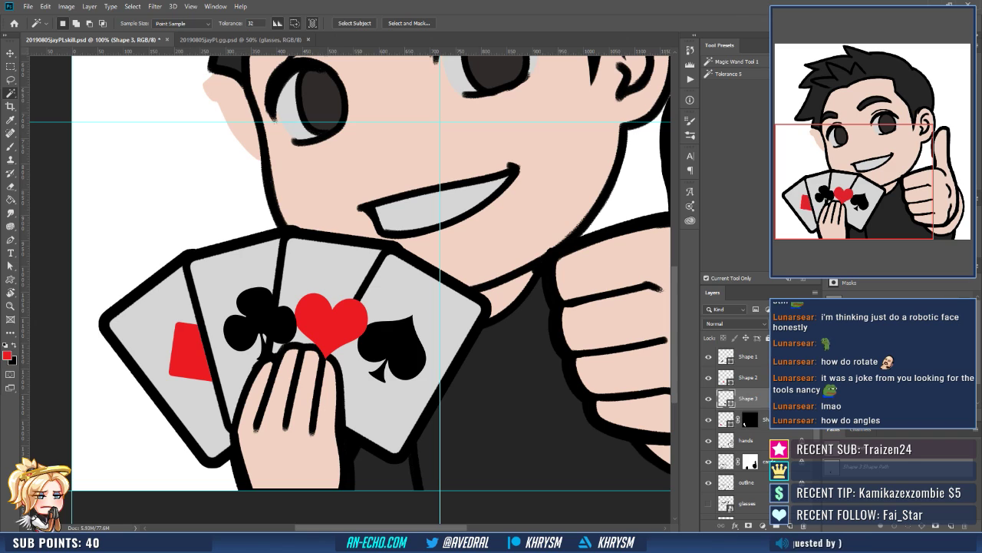
left_click(708, 398)
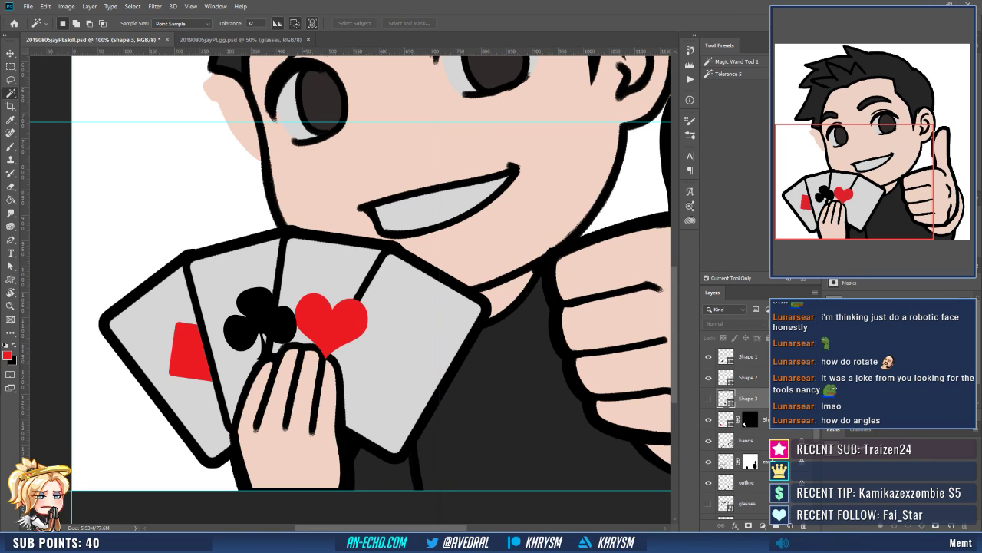
left_click_drag(709, 356, 708, 377)
left_click(749, 356)
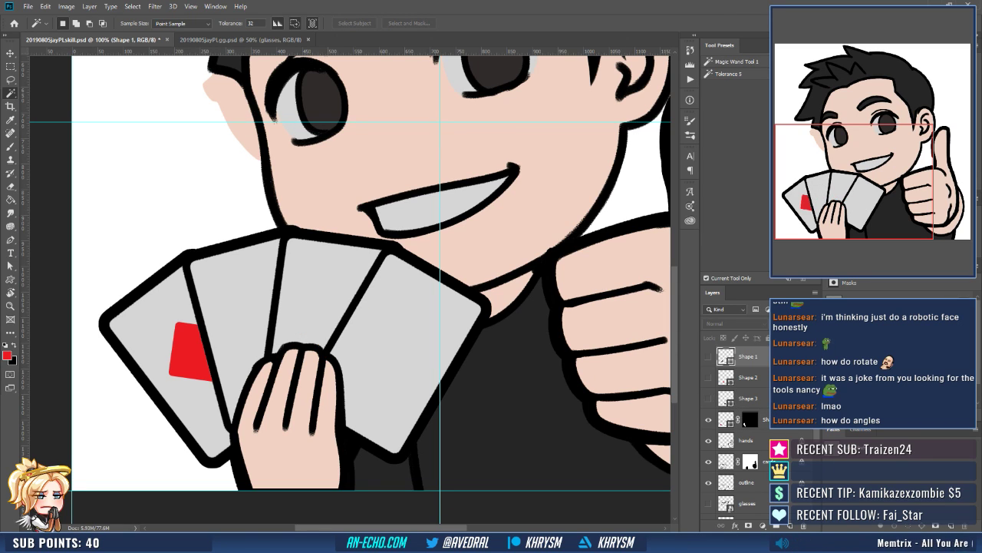
left_click(239, 294)
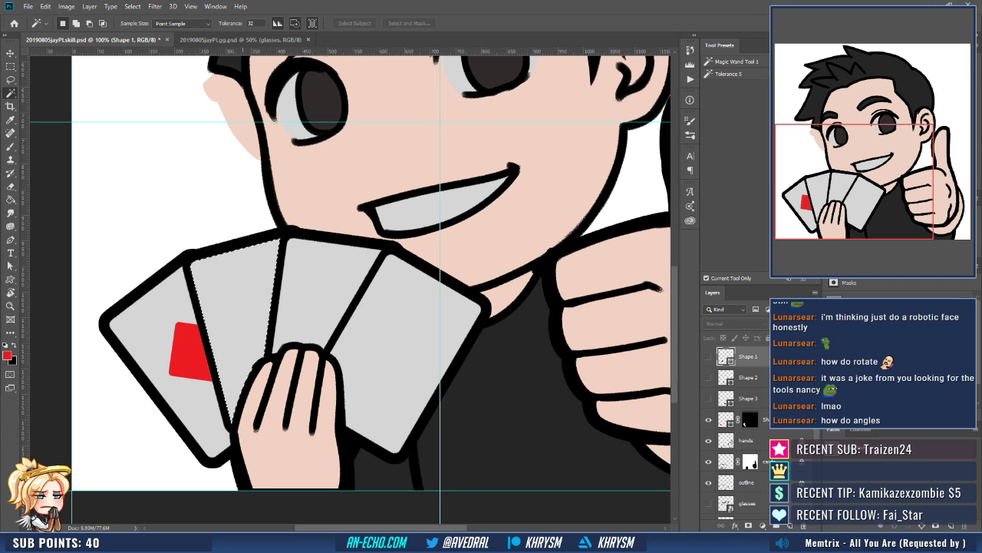
left_click(750, 526)
left_click(709, 356)
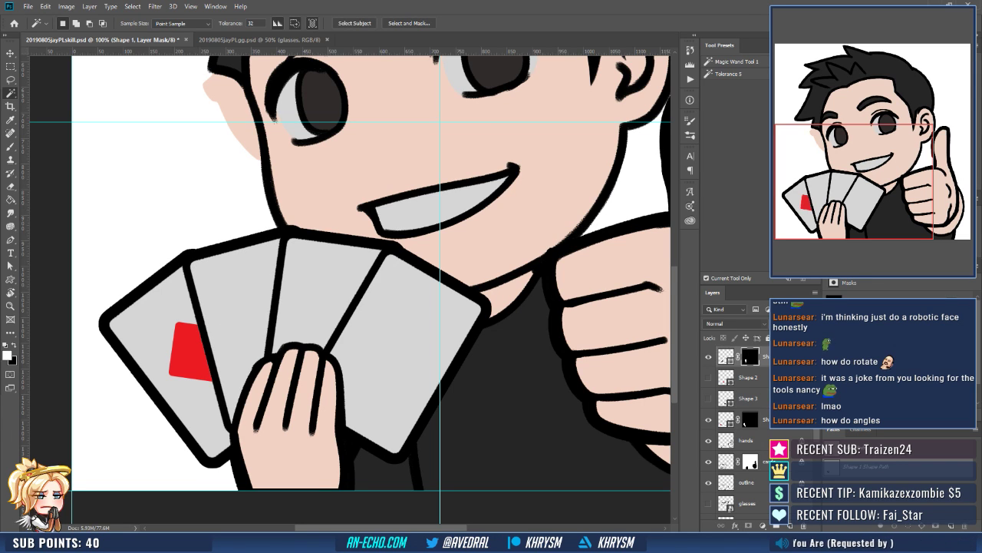
Select the grey face of the third card with the Magic Wand and mask the heart layer to that area.
left_click(708, 376)
left_click(709, 377)
left_click(709, 377)
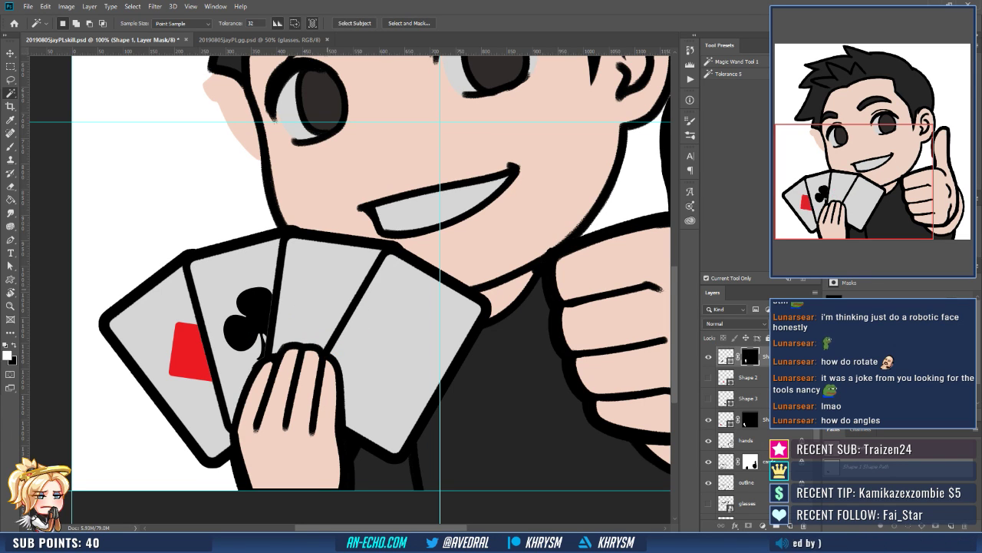
left_click(346, 292)
left_click(749, 376)
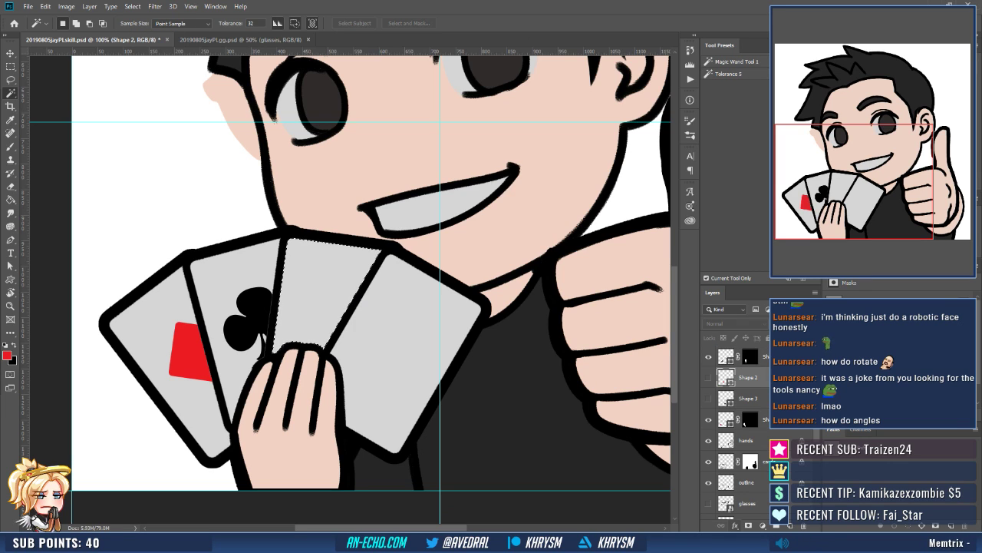
left_click(749, 526)
Show the heart and spade layers again, then view the whole illustration with all four suit symbols.
left_click(709, 377)
left_click(709, 399)
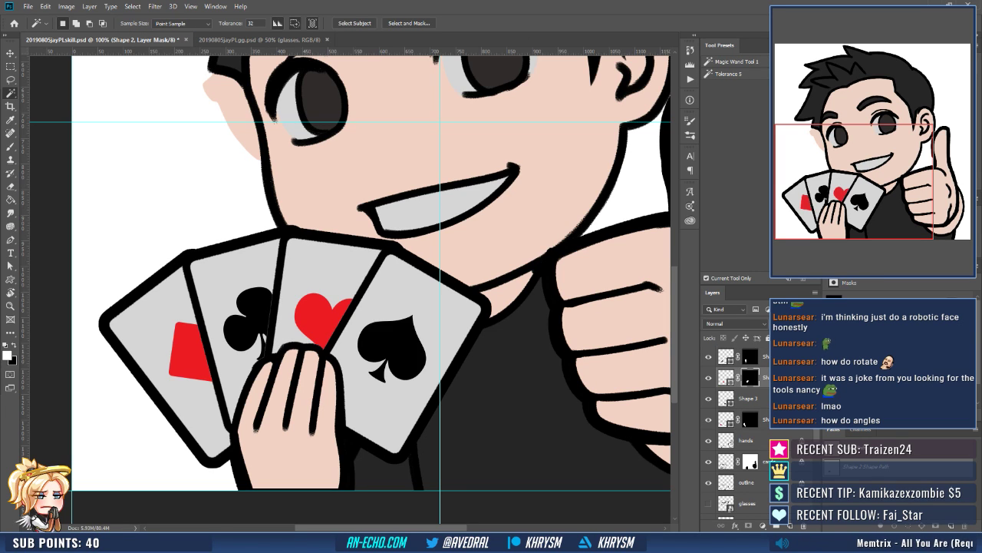
left_click(708, 398)
left_click(708, 398)
left_click(708, 398)
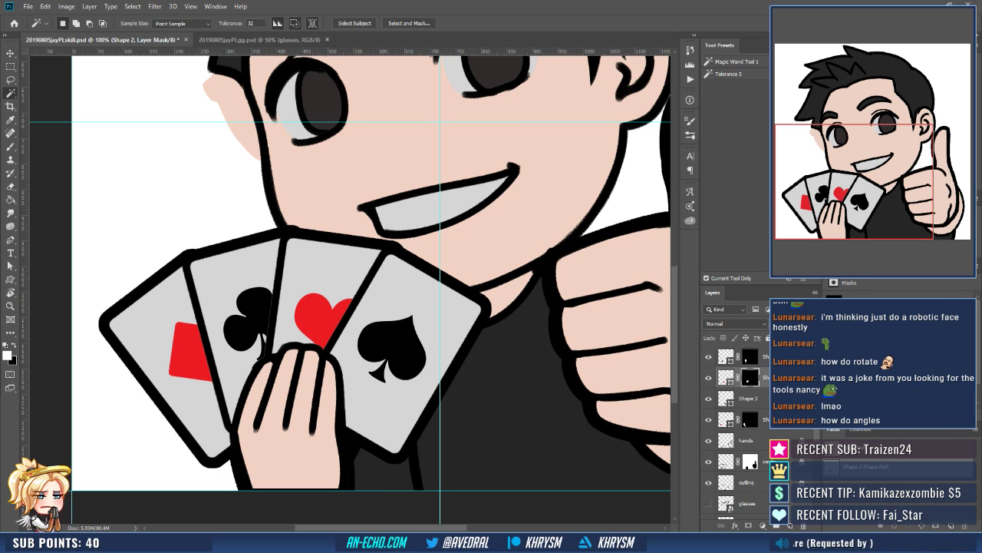
key("ctrl+minus")
key("ctrl+minus")
key("ctrl+minus")
key("ctrl+minus")
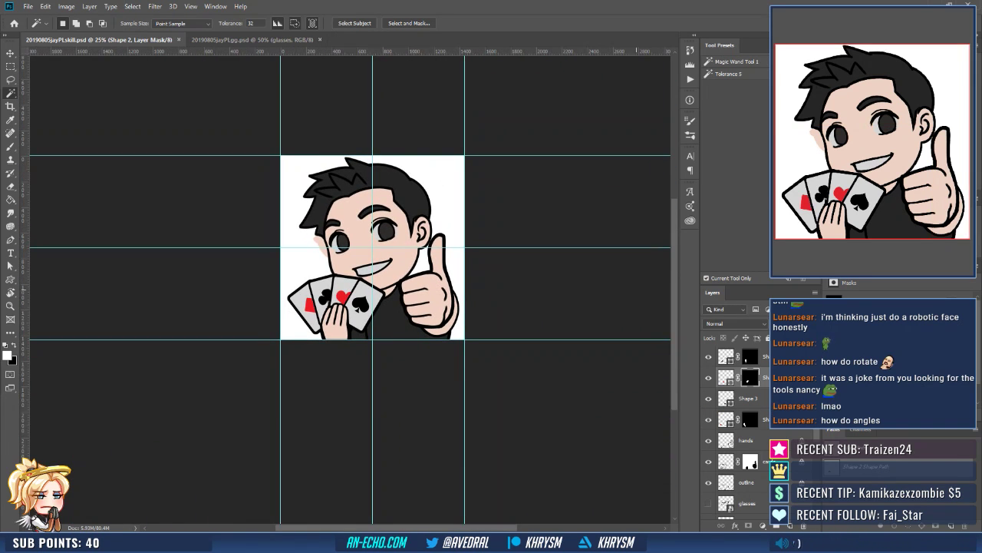
left_click_drag(486, 279, 486, 295)
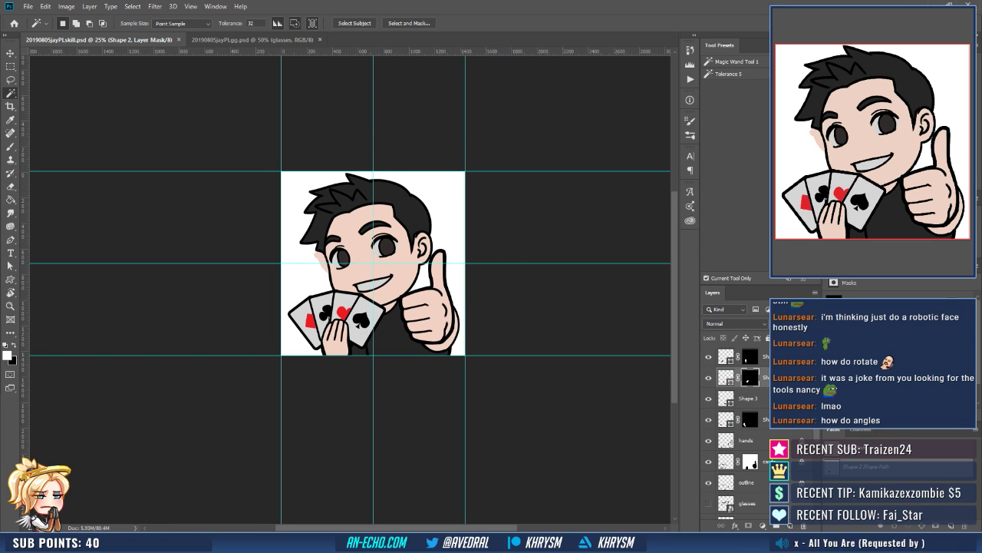
Move the four suit shape layers together to directly below the cards layer.
left_click(765, 356)
left_click(764, 419, "shift")
left_click_drag(765, 419, 765, 474)
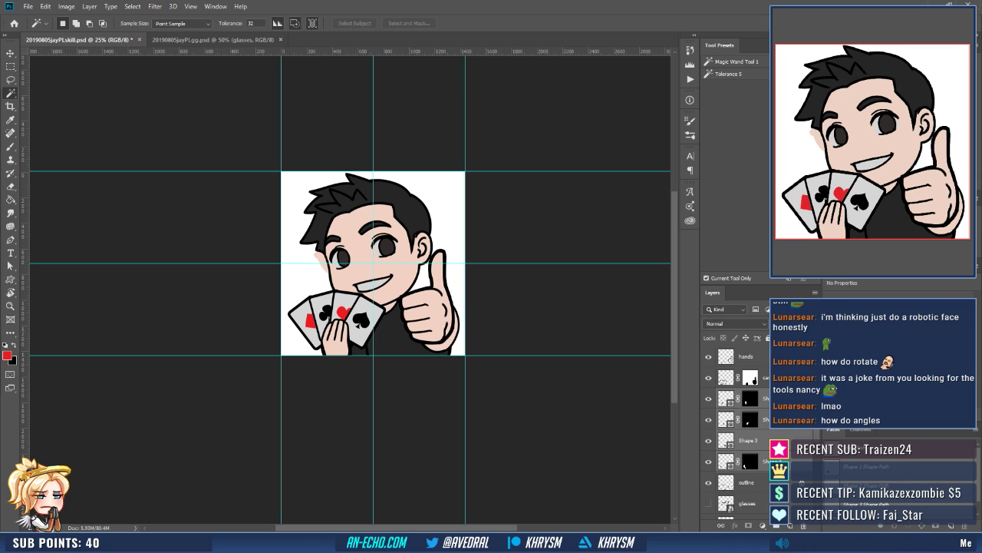
Add a new layer with default settings directly above the cards layer.
left_click(764, 377)
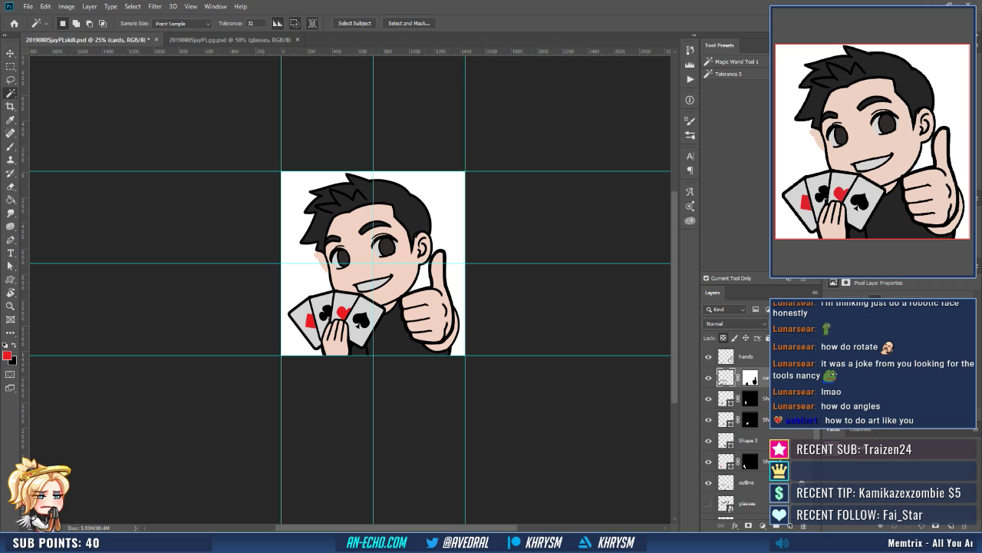
key("ctrl+shift+n")
key("Return")
Rotate the canvas so the spade card stands upright and brush a black letter A in its upper-left corner.
key("b")
key("ctrl+plus")
key("ctrl+plus")
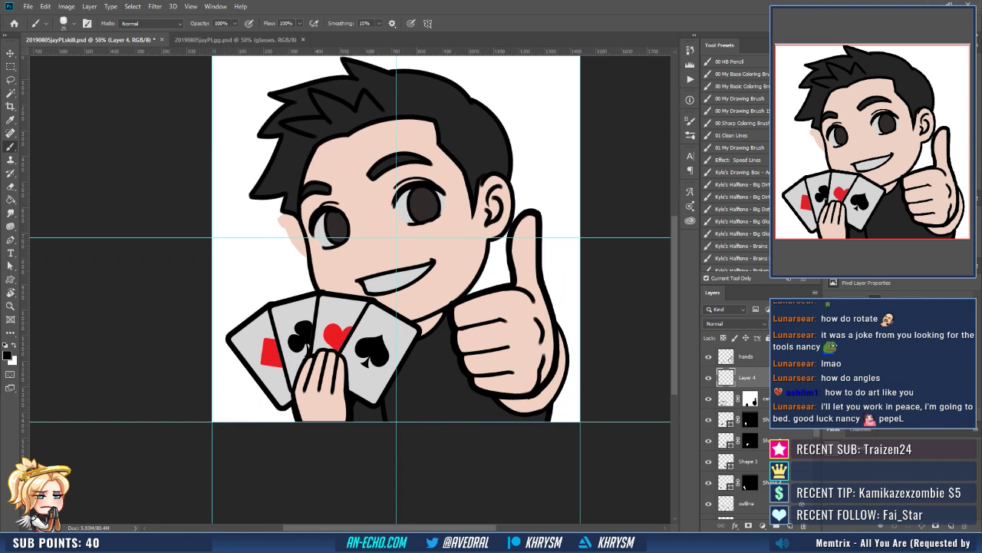
key("ctrl+plus")
key("ctrl+plus")
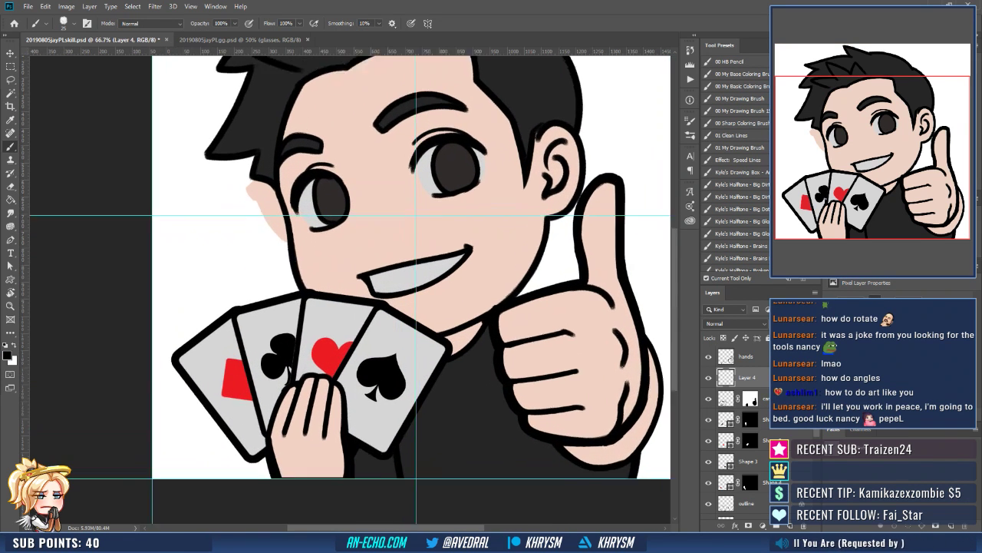
key("ctrl+plus")
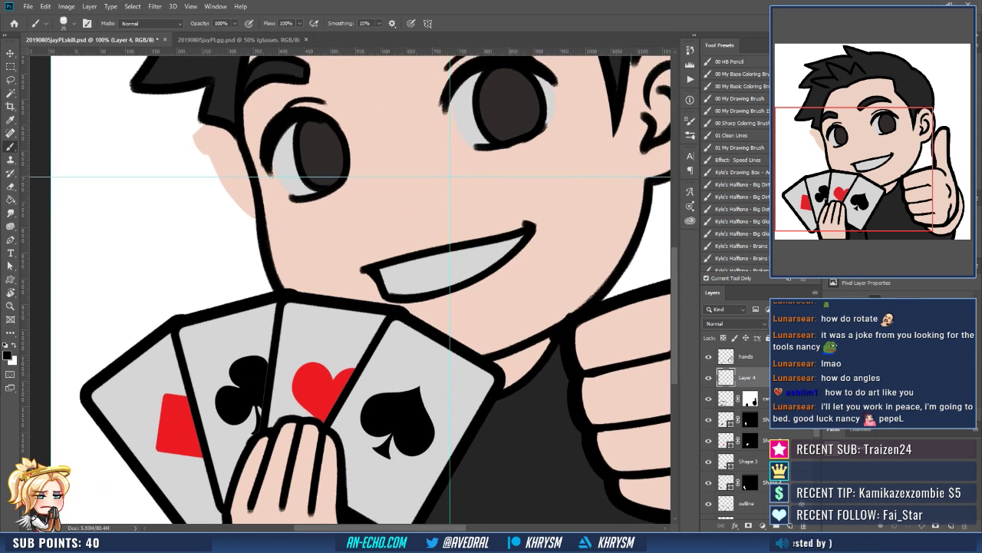
left_click_drag(476, 387, 470, 306)
key("ctrl+minus")
key("r")
left_click_drag(423, 454, 500, 390)
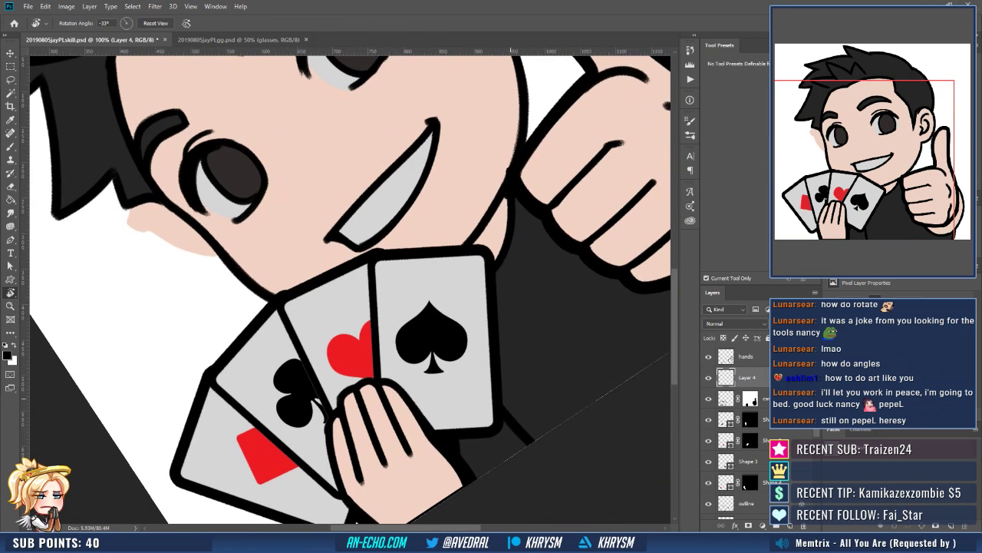
key("b")
mouse_move(399, 267)
left_mouse_down()
mouse_move(388, 298)
mouse_move(410, 296)
mouse_move(403, 278)
mouse_move(411, 298)
mouse_move(406, 289)
left_mouse_up()
key("ctrl+z")
key("ctrl+z")
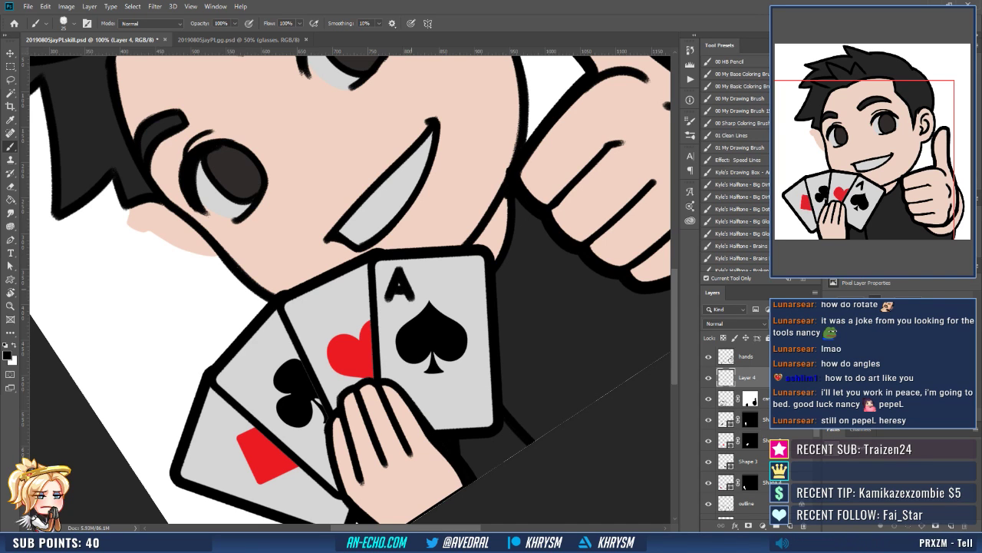
Undo the crossbar of the spade card's A, clean up the letter's inside with the eraser, and redraw the crossbar thinner.
left_click_drag(445, 217, 469, 211)
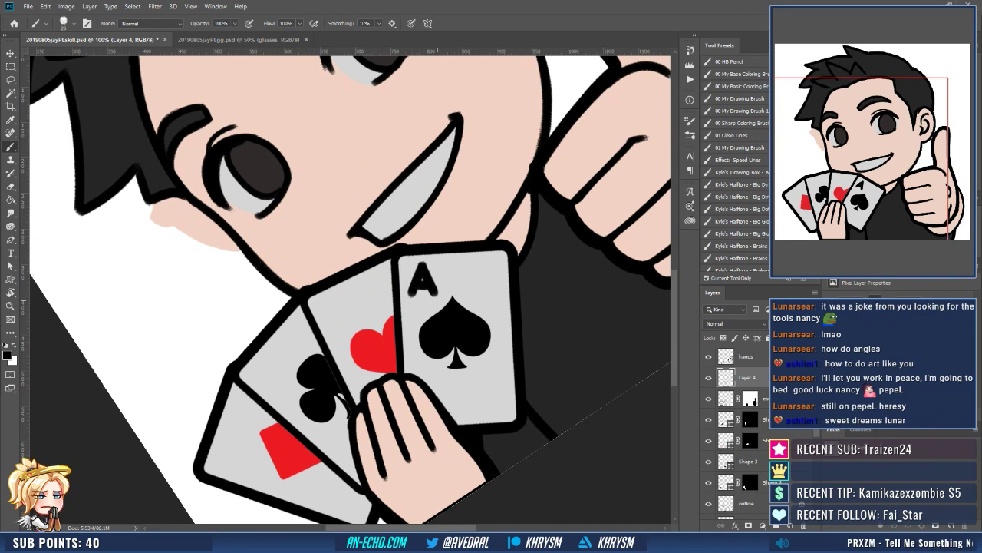
key("ctrl+z")
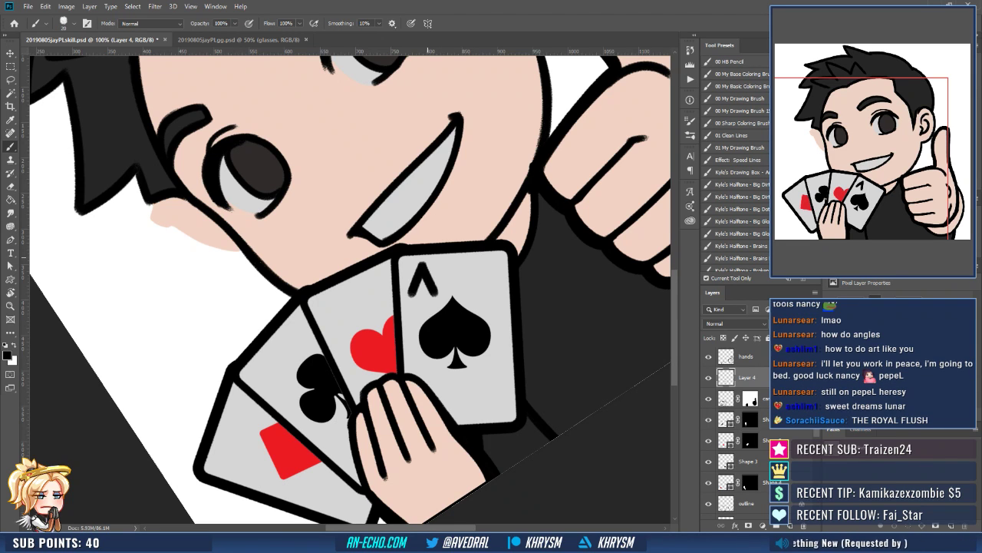
key("e")
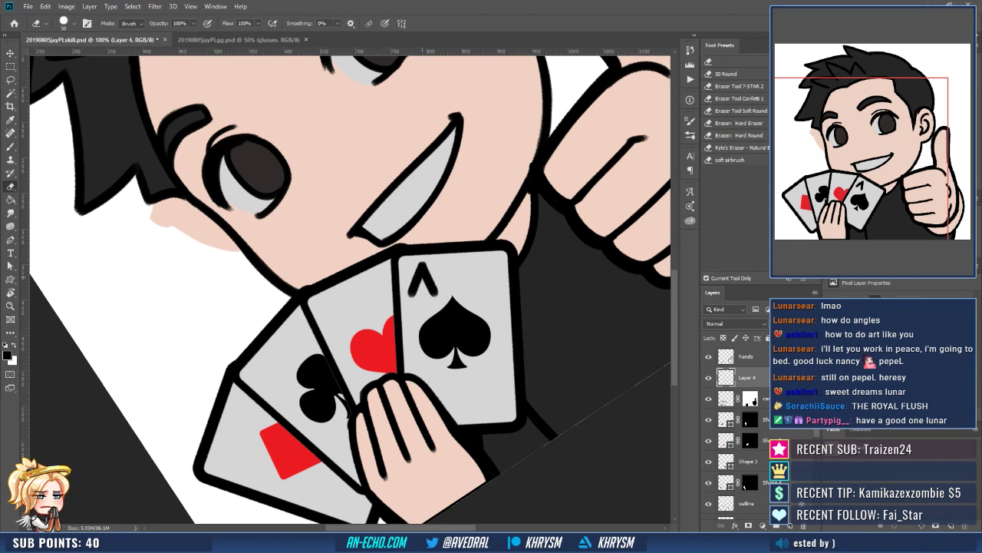
mouse_move(423, 273)
left_mouse_down()
mouse_move(419, 292)
mouse_move(429, 286)
left_mouse_up()
key("b")
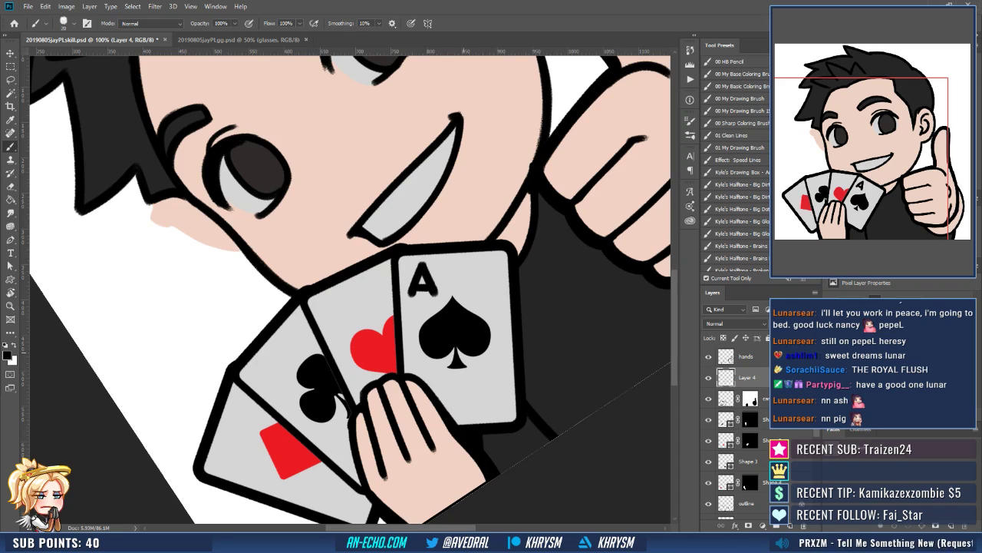
Rotate the canvas towards the club card and brush a black letter A in its upper-left corner.
key("r")
left_click_drag(463, 353, 447, 420)
left_click_drag(428, 482, 492, 445)
key("b")
mouse_move(317, 331)
left_mouse_down()
mouse_move(320, 358)
mouse_move(333, 345)
left_mouse_up()
key("ctrl+z")
key("ctrl+z")
key("ctrl+z")
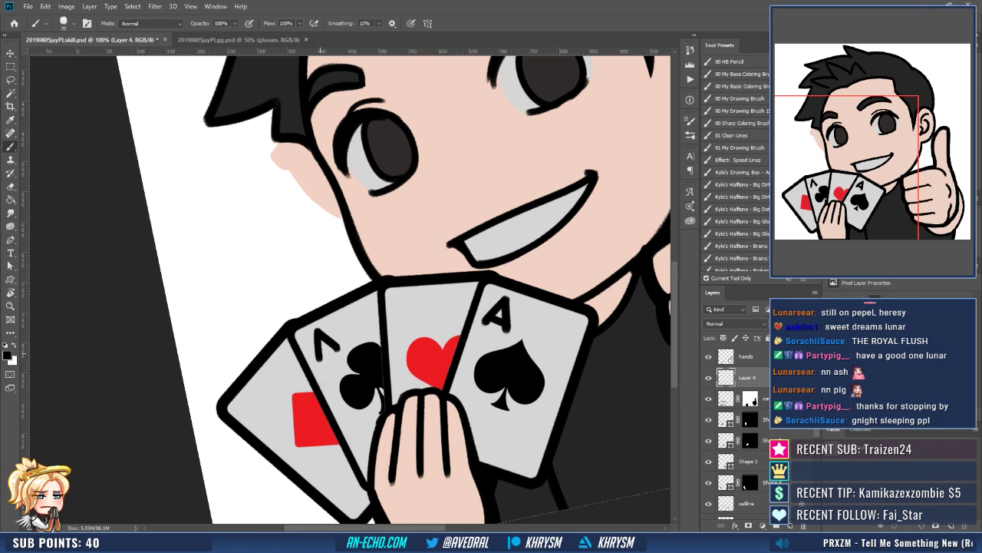
key("ctrl+shift+z")
Sample the heart's red, rotate the canvas, and brush a red letter A in the upper-left corner of the diamond card.
key("x")
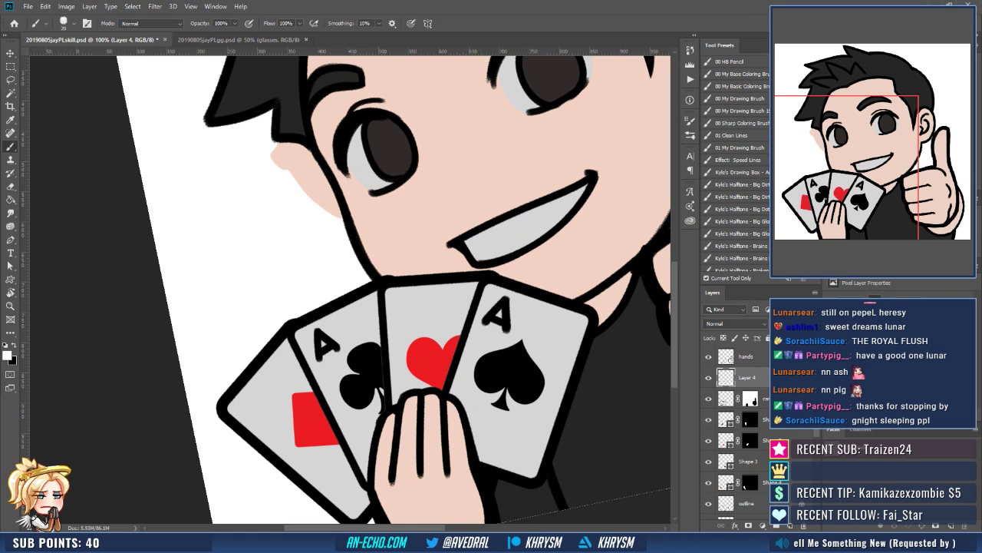
left_click(430, 357, "alt")
key("r")
left_click_drag(430, 238, 453, 284)
left_click_drag(399, 322, 456, 297)
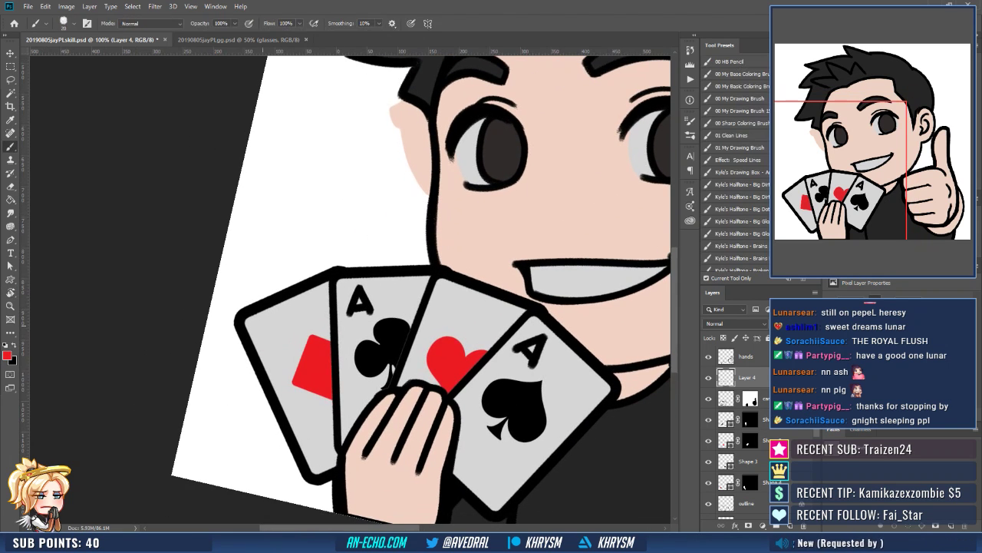
mouse_move(266, 317)
left_mouse_down()
mouse_move(263, 345)
mouse_move(278, 335)
left_mouse_up()
key("ctrl+z")
key("ctrl+z")
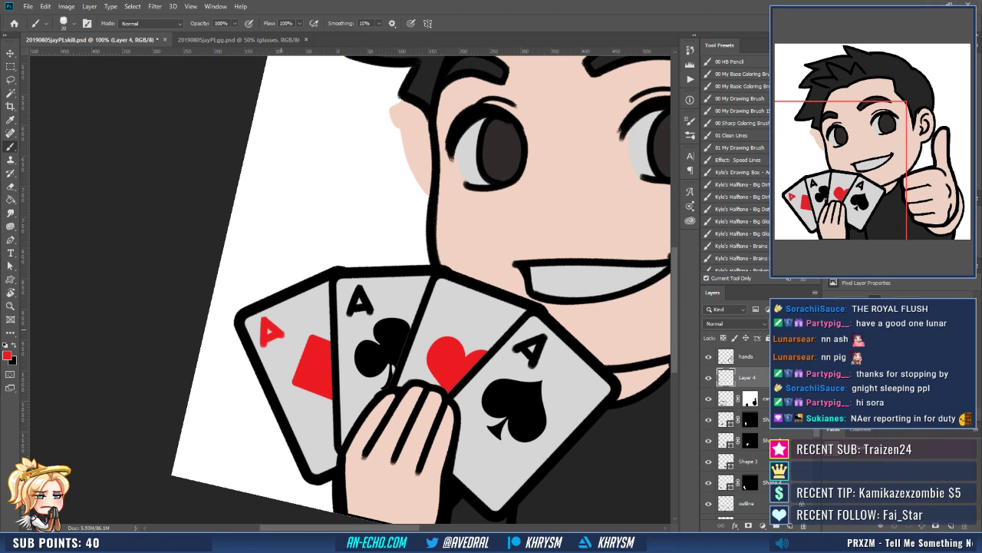
Rotate the canvas back, brush a red letter A in the upper-left corner of the heart card, and reset the canvas rotation.
left_click_drag(354, 337, 350, 358)
key("r")
left_click_drag(434, 461, 477, 432)
key("b")
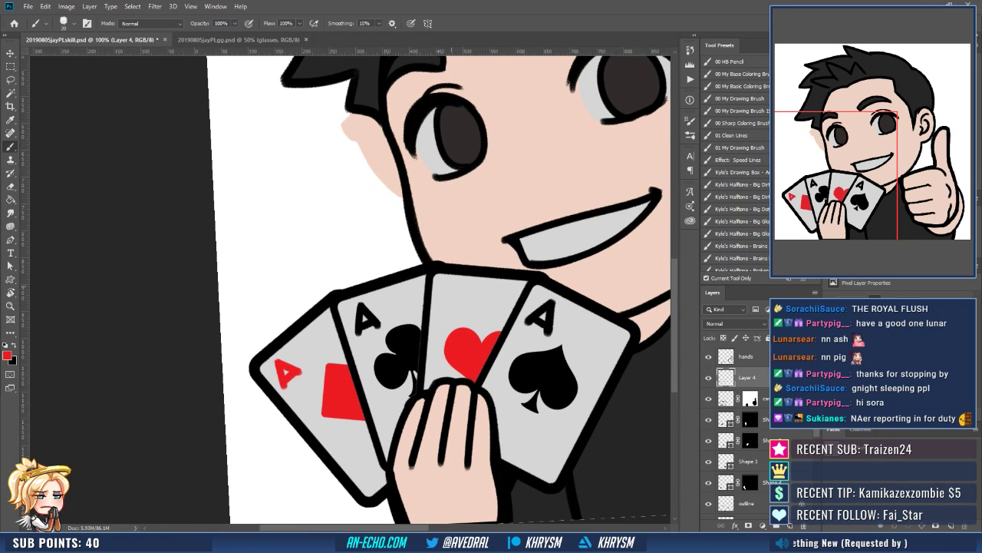
mouse_move(450, 283)
left_mouse_down()
mouse_move(437, 310)
mouse_move(459, 303)
mouse_move(463, 314)
mouse_move(456, 305)
left_mouse_up()
key("Escape")
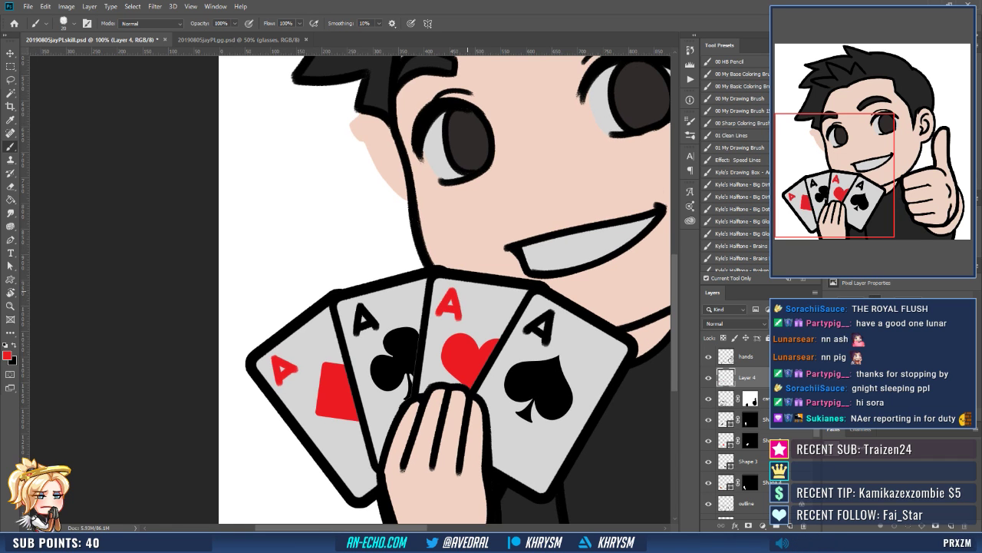
Save the document and make the glasses layer visible.
key("ctrl+minus")
key("ctrl+minus")
left_click_drag(508, 356, 420, 413)
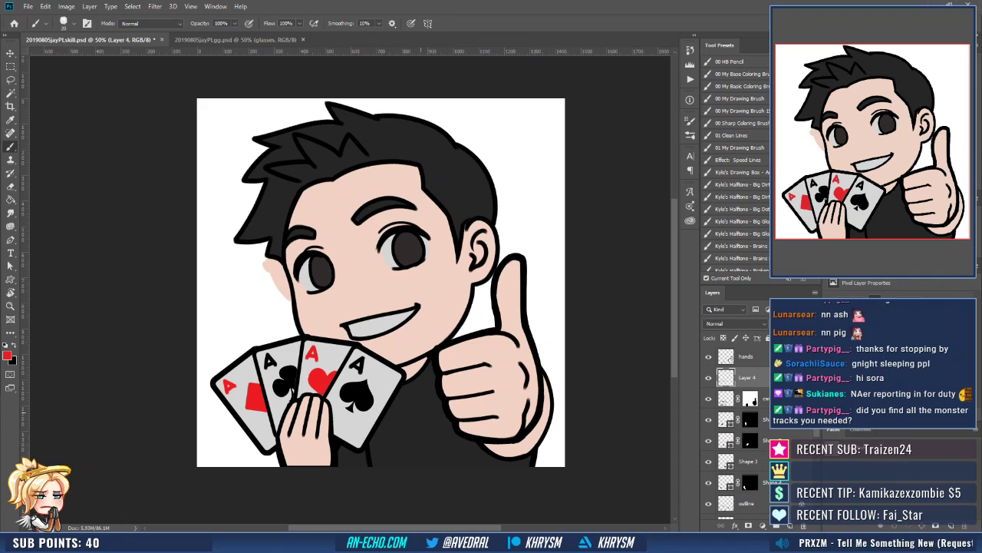
key("ctrl+s")
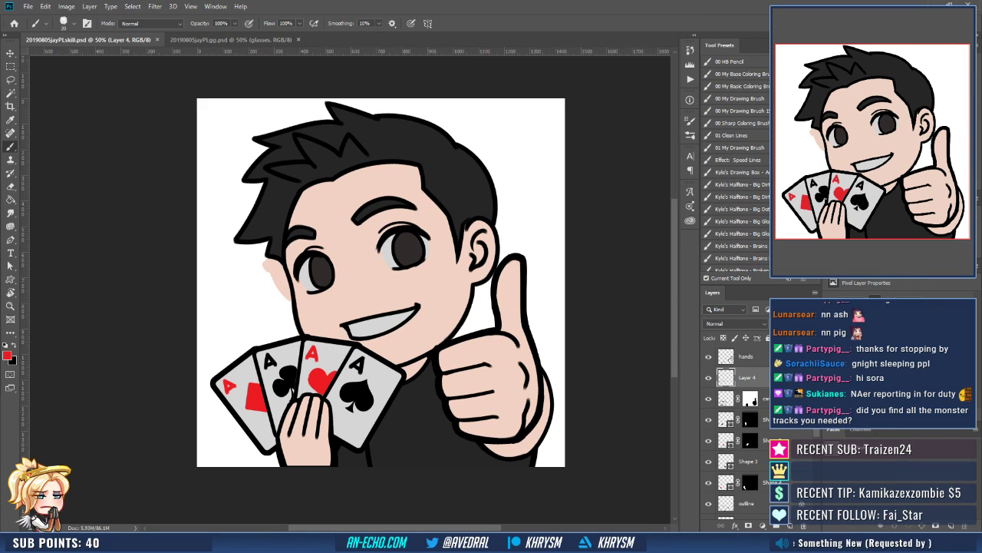
scroll(737, 430, "down", 3)
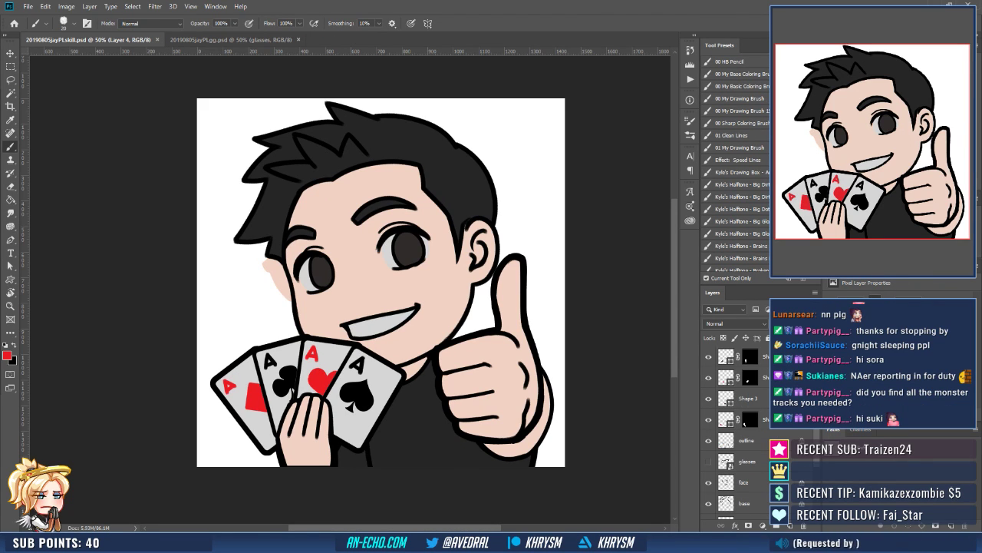
left_click(708, 461)
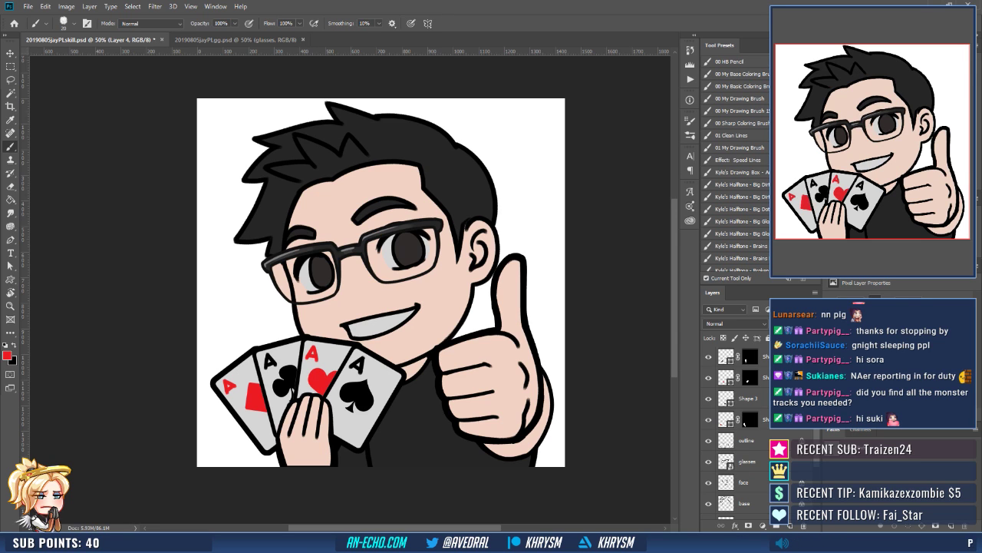
Sample the light grey of the eye white, select the skin-coloured lens area outside the face on the fill layer, and expand it by 5 pixels.
scroll(737, 430, "down", 4)
left_click(737, 474)
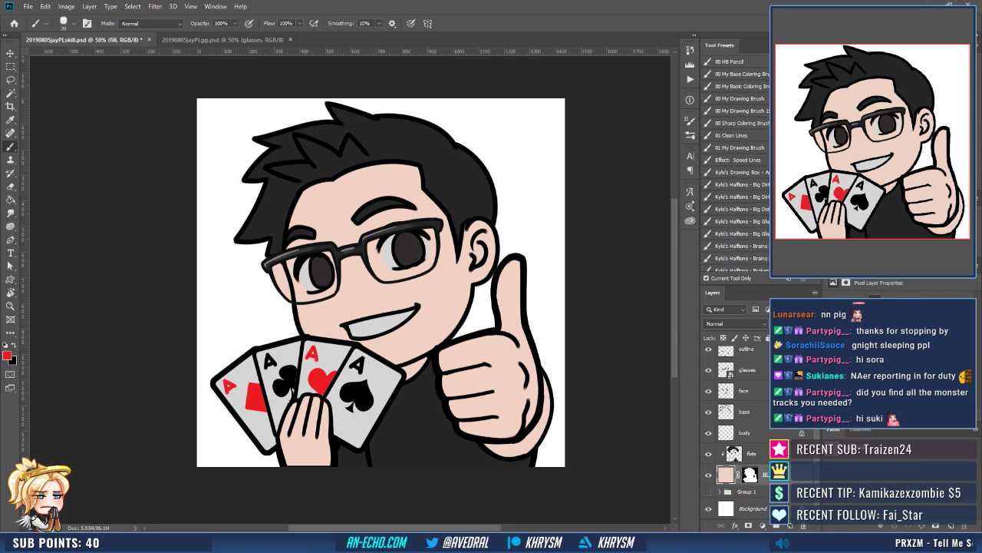
left_click(306, 270, "alt")
key("w")
left_click(278, 274)
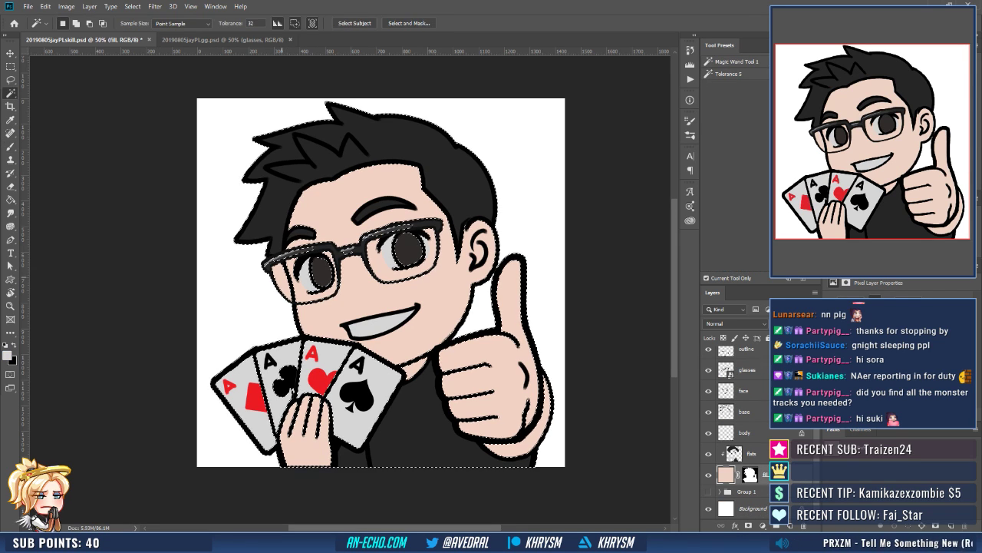
left_click(281, 277)
key("alt+s")
key("m")
key("e")
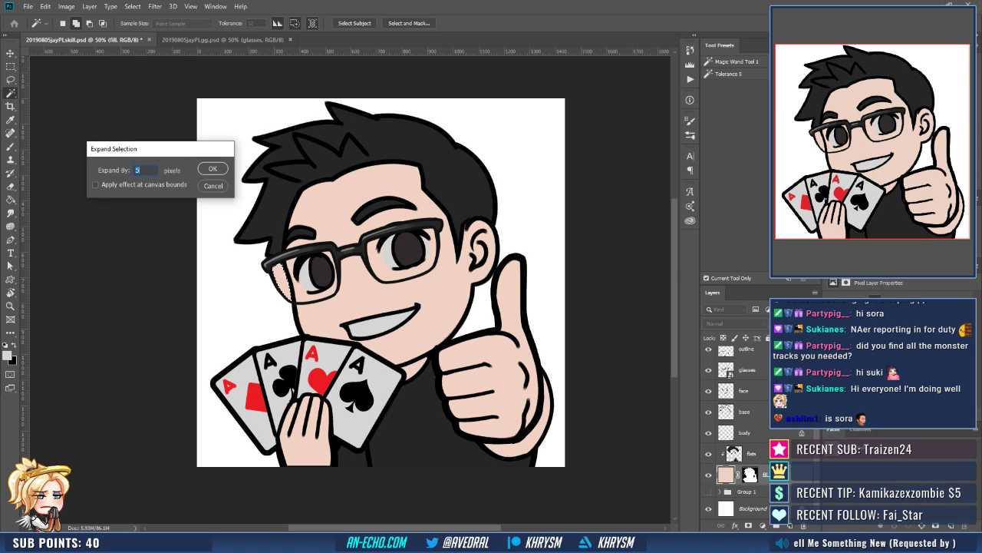
key("Return")
Fill the selected lens area with the sampled light grey using the Paint Bucket and deselect it.
key("g")
left_click(283, 277)
key("ctrl+d")
left_click_drag(383, 300, 386, 321)
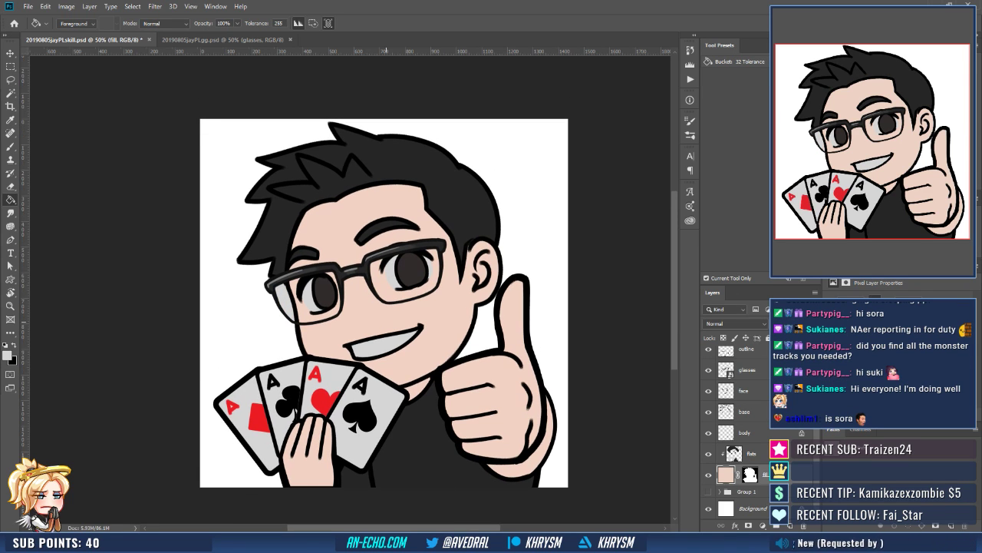
Create a new layer named "lens" above the hands layer with the Screen blend mode.
scroll(727, 358, "up", 3)
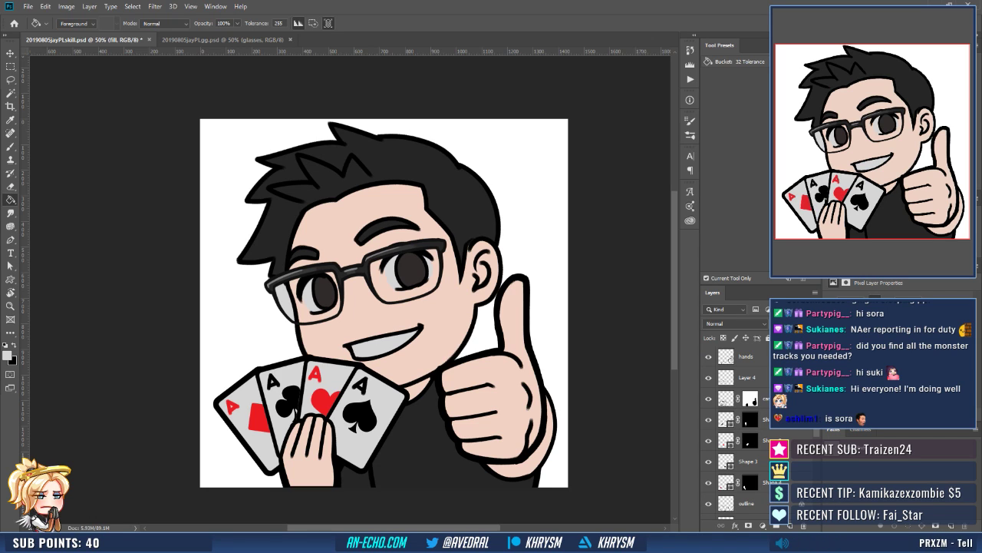
left_click(728, 358)
key("ctrl+shift+n")
type("lens")
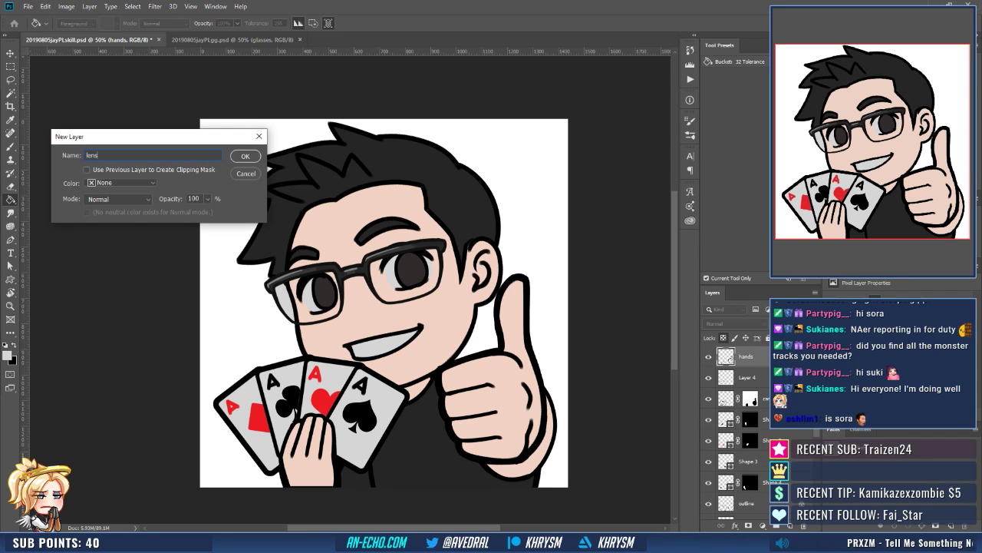
left_click(118, 199)
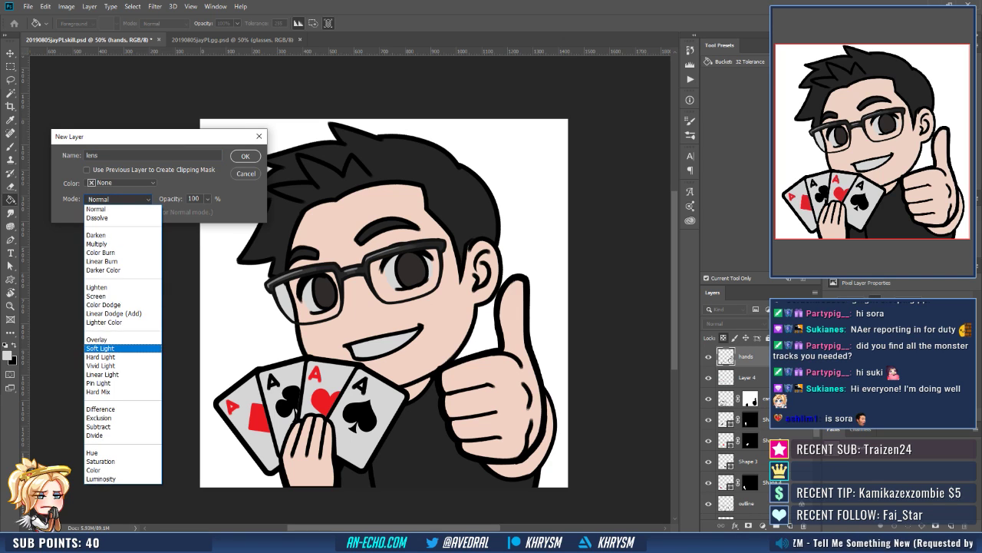
left_click(115, 297)
key("Return")
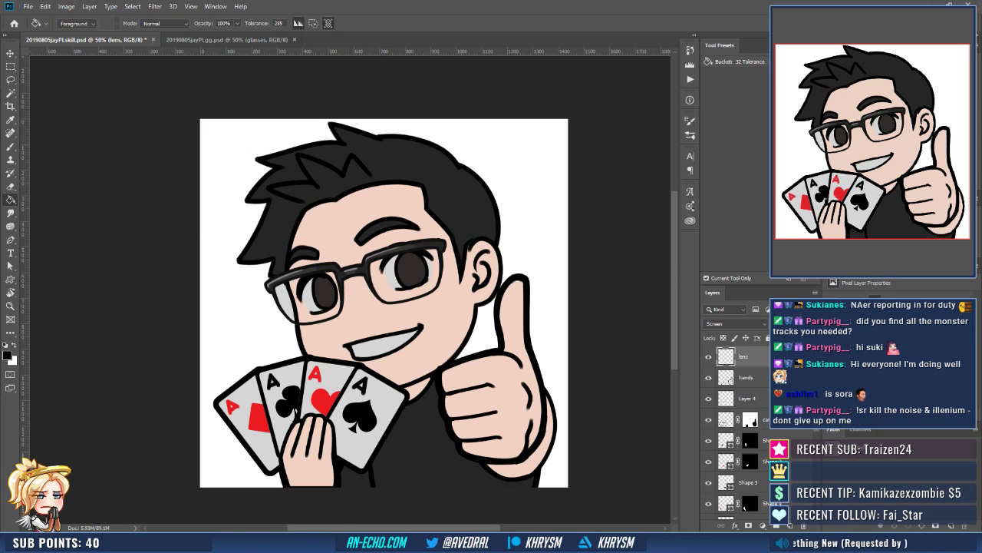
Brush grey reflection streaks and a small edge highlight onto the glasses lens beside the hair on the "lens" layer.
key("x")
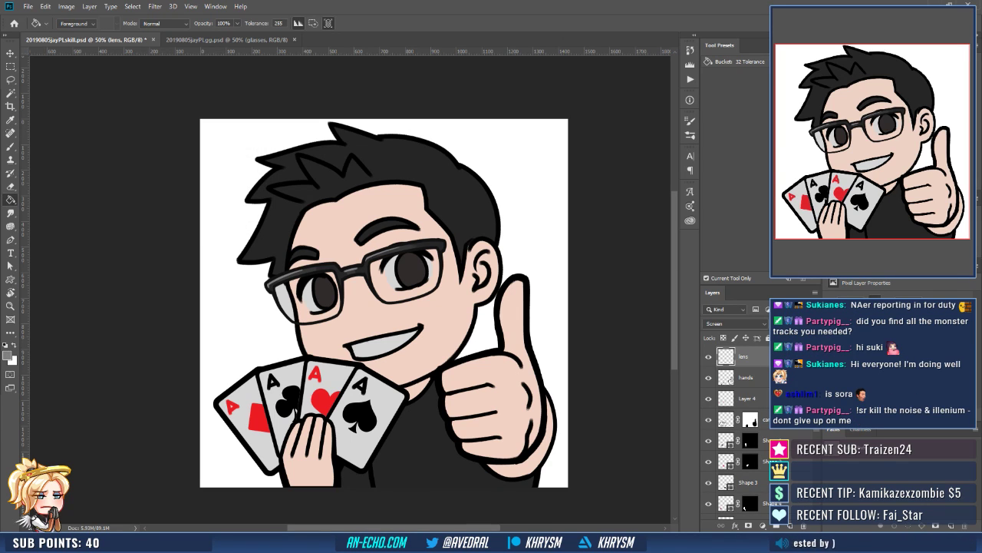
key("ctrl+plus")
key("ctrl+plus")
mouse_move(353, 416)
left_mouse_down()
mouse_move(431, 459)
mouse_move(499, 408)
left_mouse_up()
key("r")
key("b")
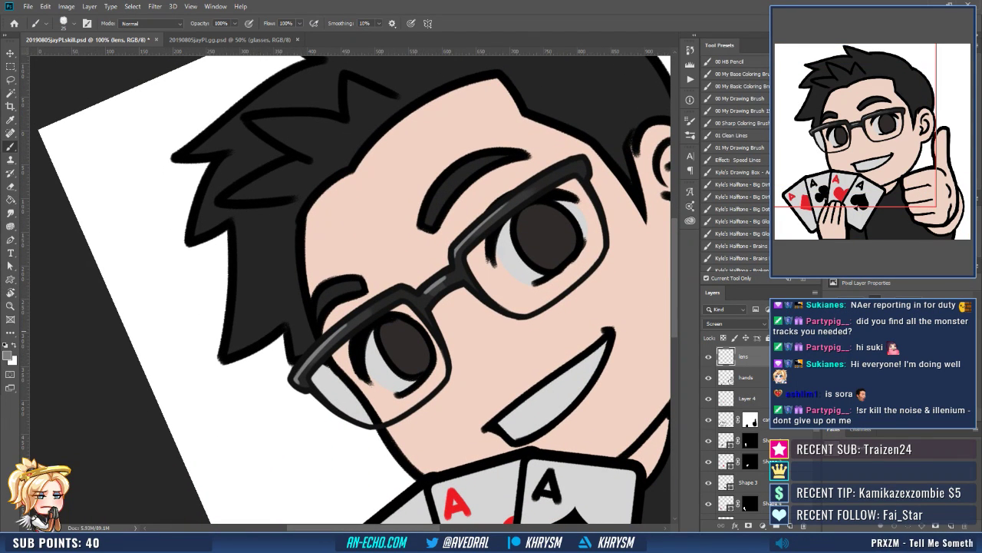
left_click_drag(329, 378, 361, 345)
key("ctrl+z")
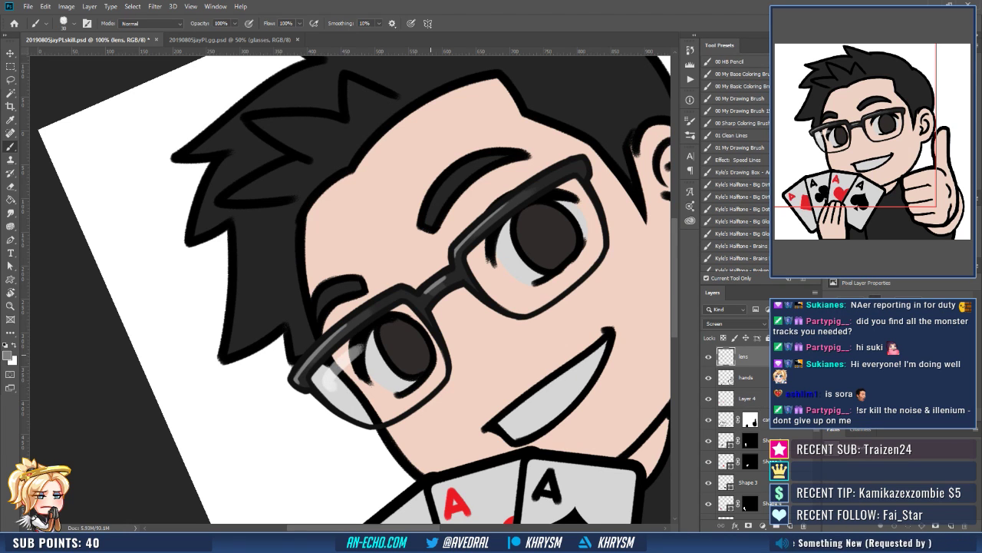
left_click_drag(434, 354, 415, 393)
Brush matching grey reflection streaks and a small lower-edge highlight onto the lens nearer the ear.
key("r")
mouse_move(484, 262)
left_mouse_down()
mouse_move(486, 306)
mouse_move(530, 284)
mouse_move(511, 287)
left_mouse_up()
key("b")
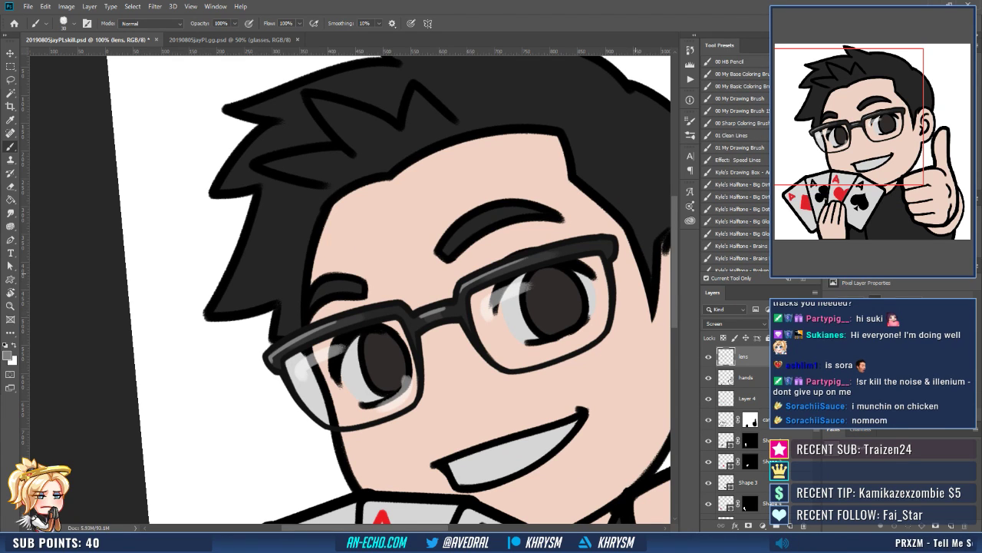
left_click_drag(599, 308, 598, 317)
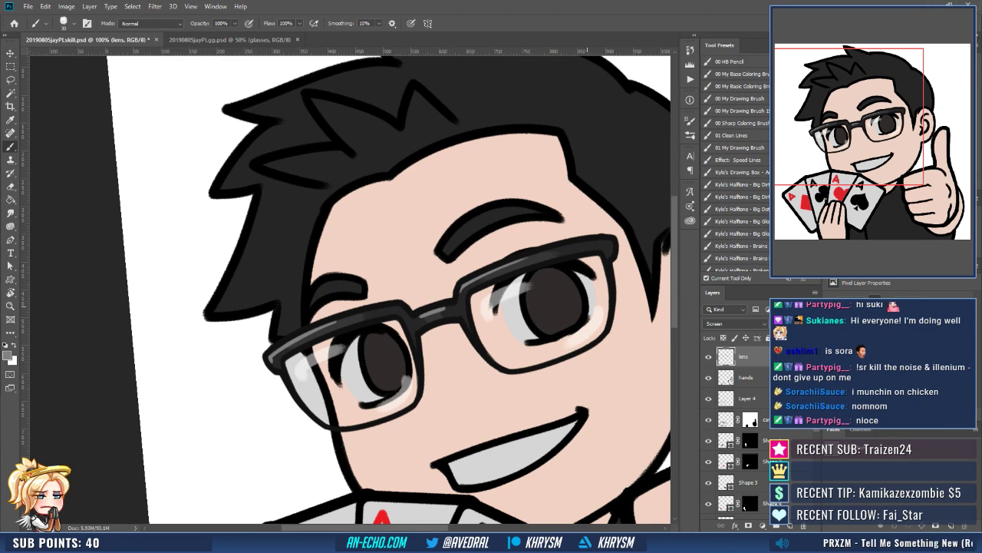
key("Escape")
key("ctrl+minus")
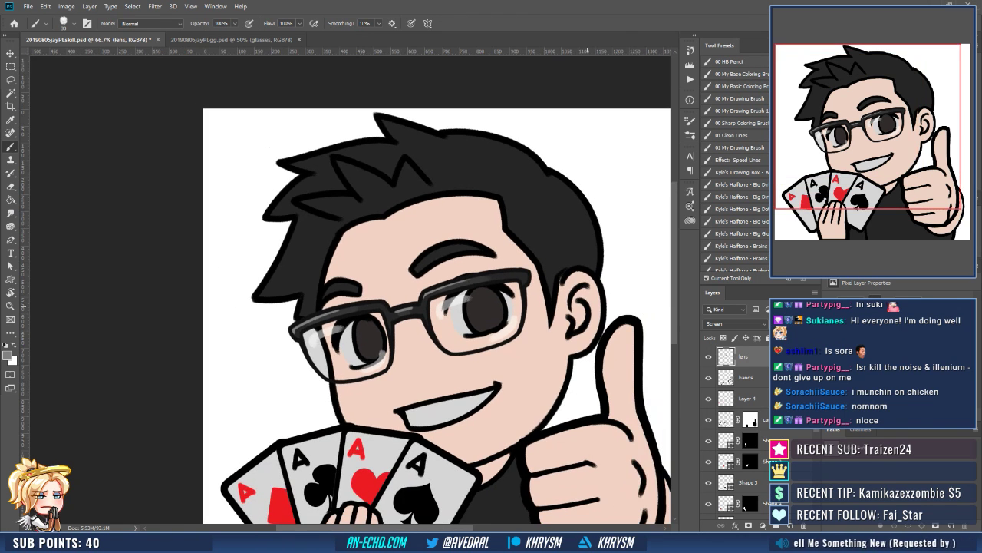
Create a layer named "shade" clipped above the flats layer, in Multiply mode and filled with neutral white.
left_click_drag(536, 429, 469, 372)
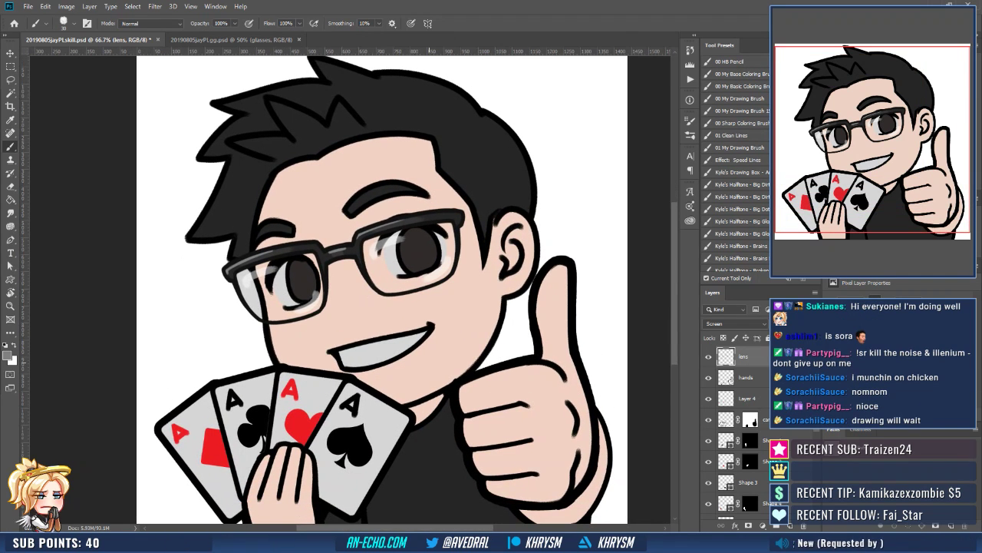
left_click_drag(588, 395, 560, 359)
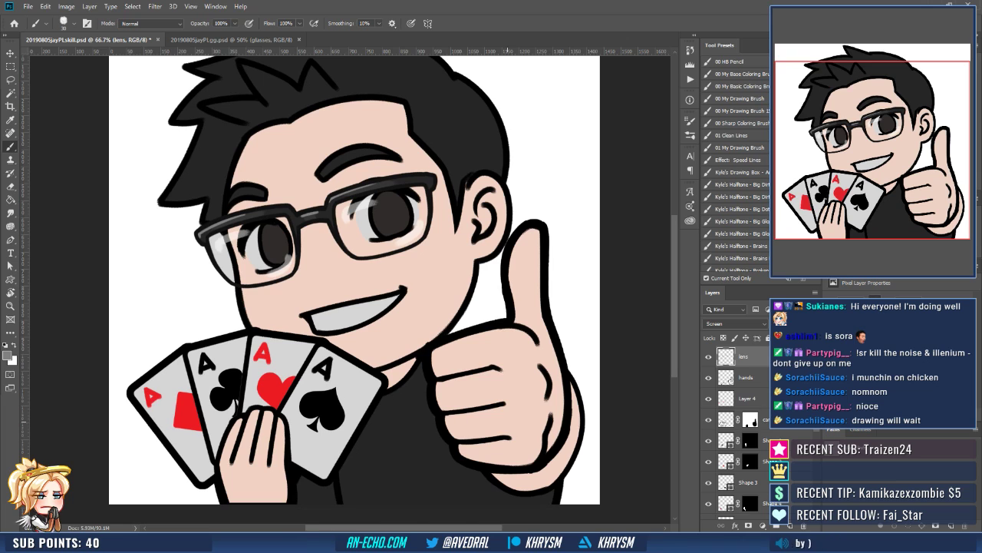
left_click_drag(507, 421, 498, 395)
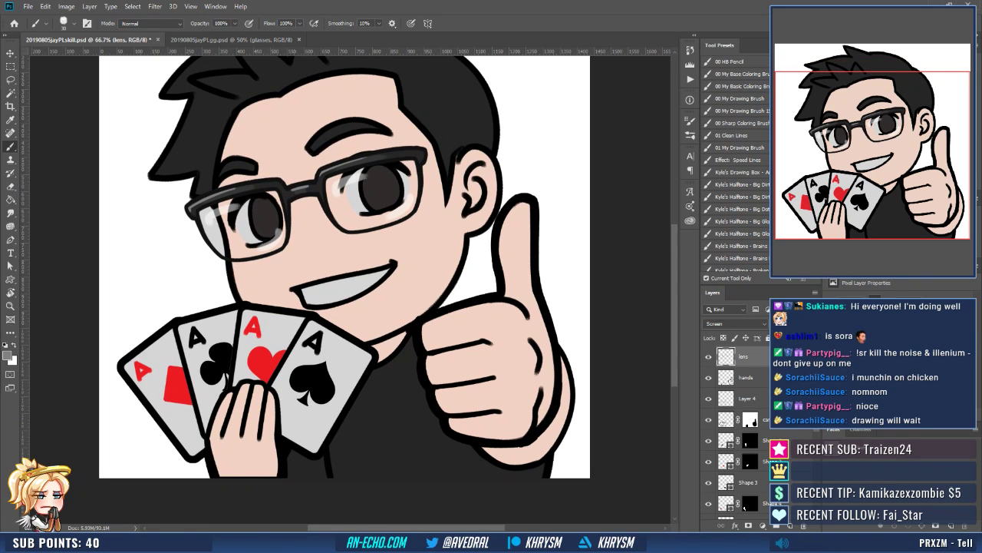
scroll(738, 430, "down", 10)
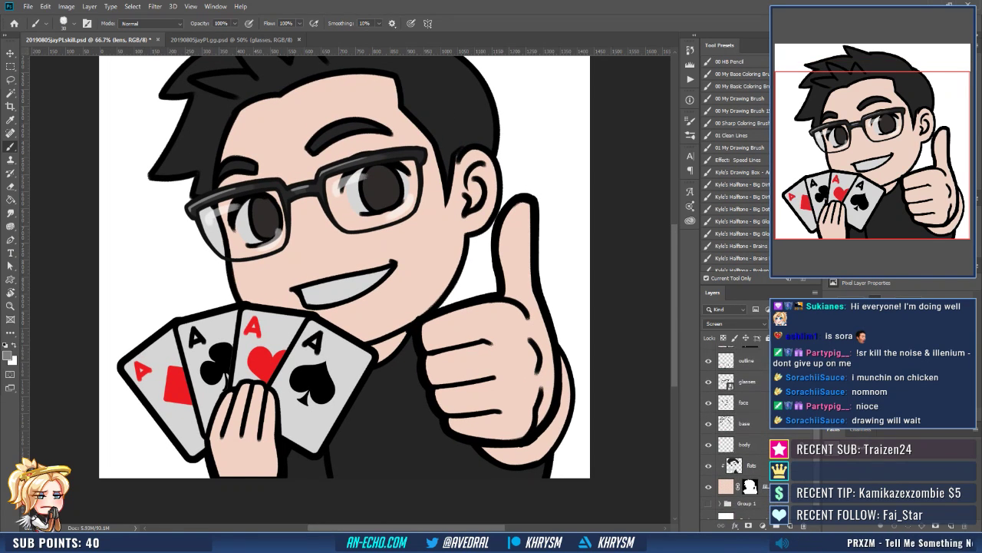
scroll(738, 430, "up", 1)
left_click(749, 473)
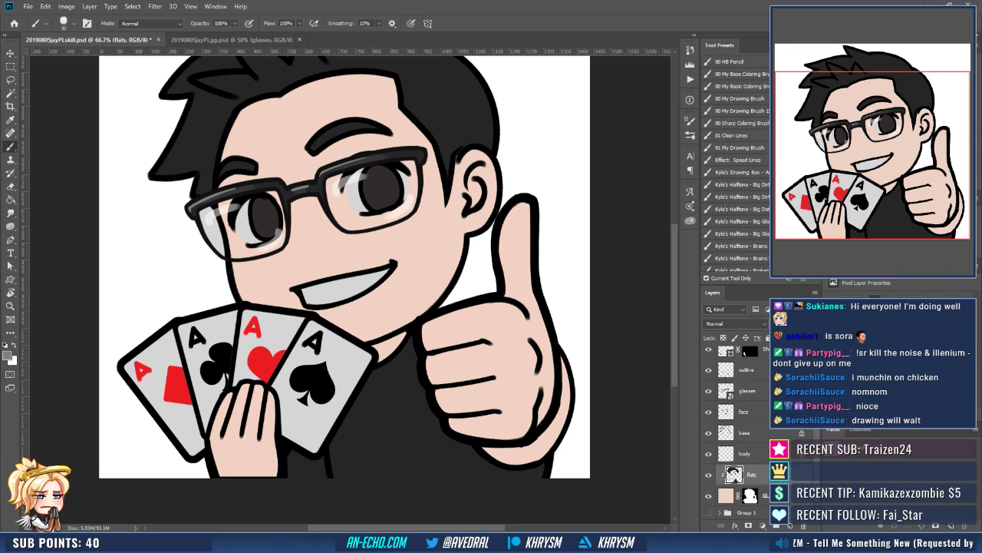
key("ctrl+shift+n")
type("shade")
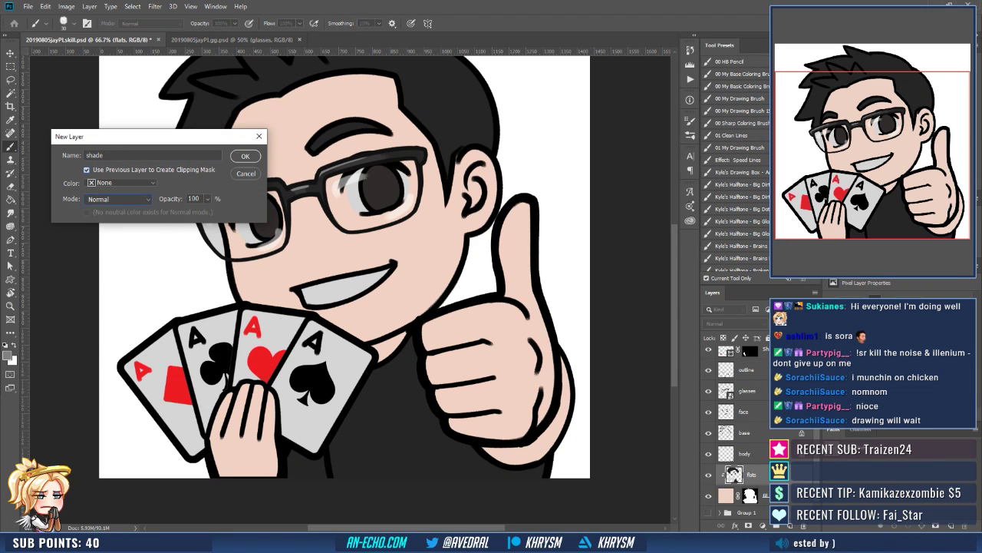
left_click(118, 198)
left_click(108, 243)
key("Return")
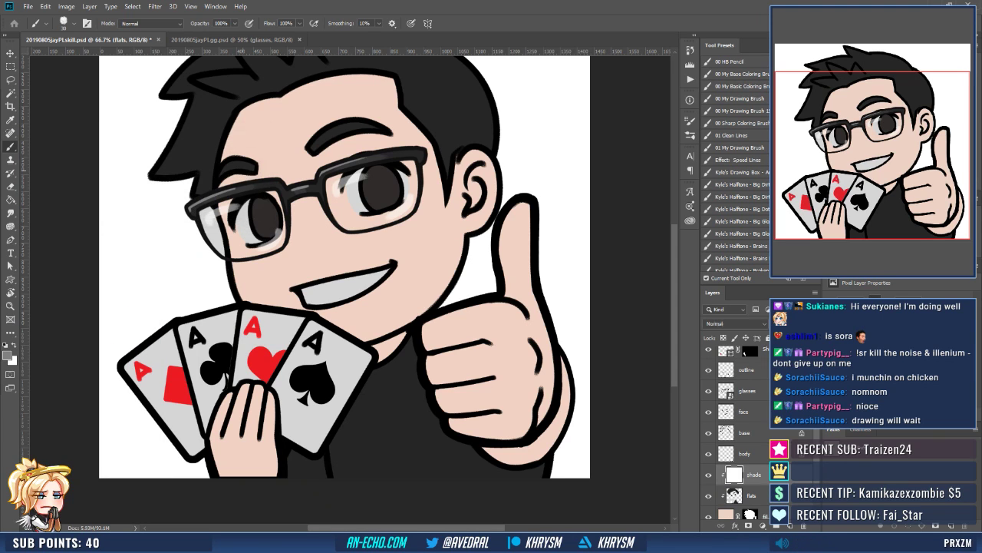
Create a clipped layer named "skin shade" above the skin fill layer, in Multiply mode and filled with neutral white.
left_click(726, 514)
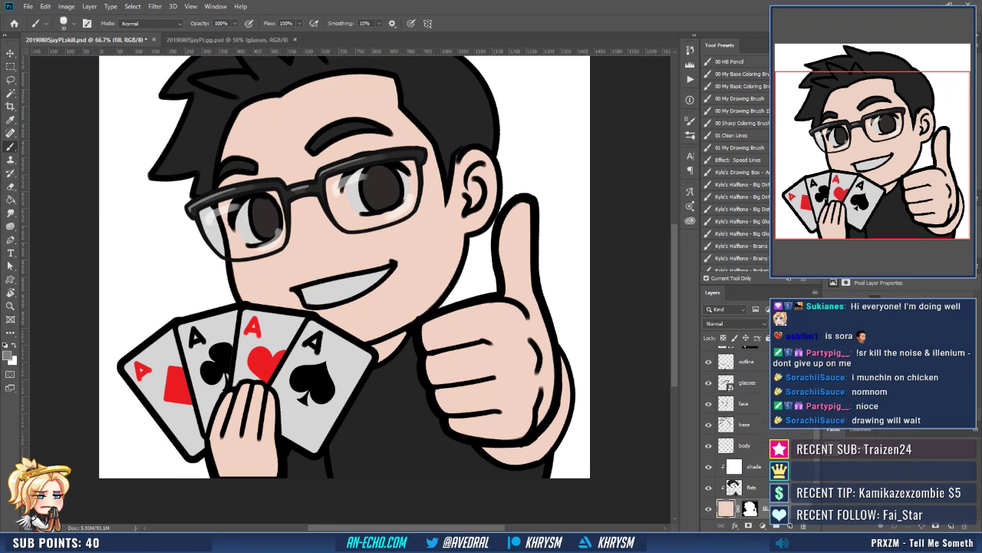
key("ctrl+shift+n")
type("s")
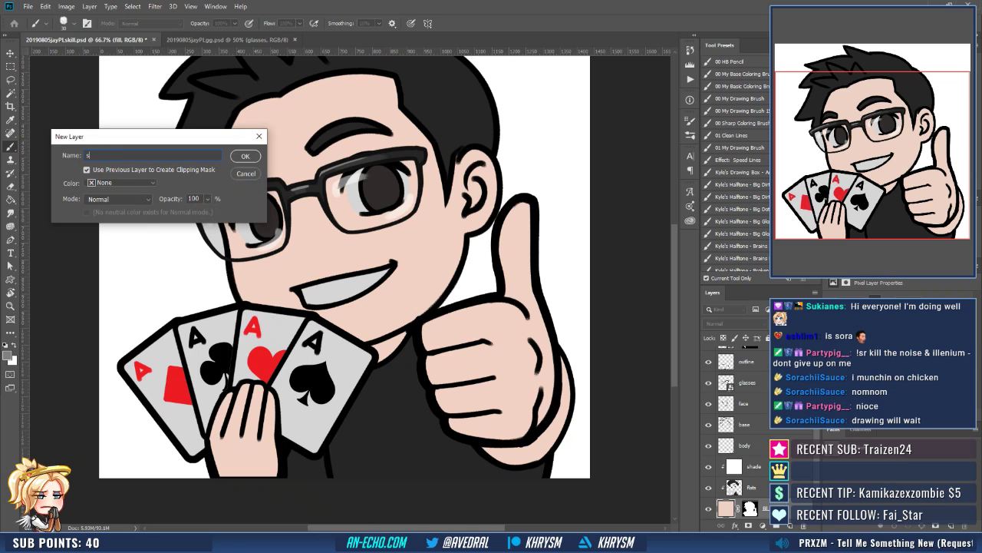
type("kin shade")
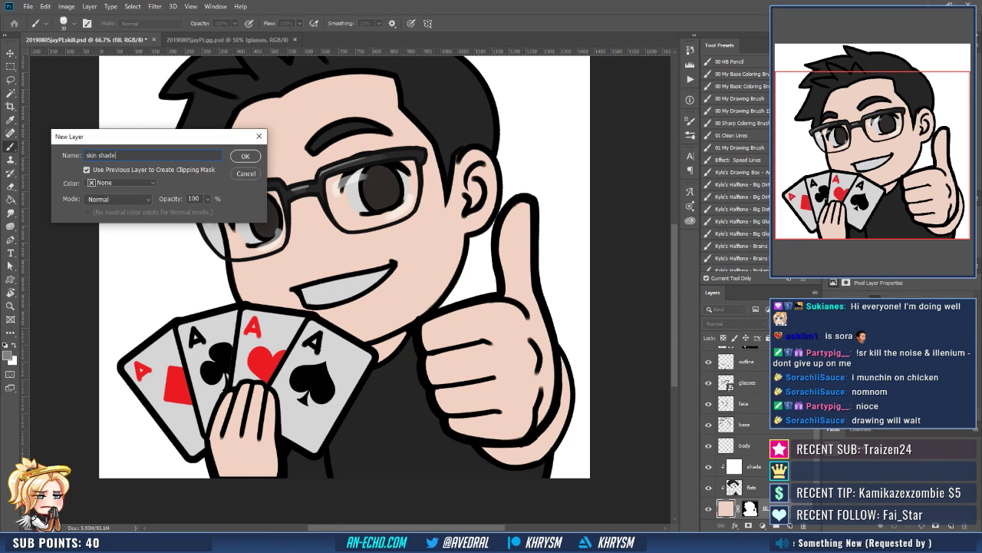
left_click(118, 199)
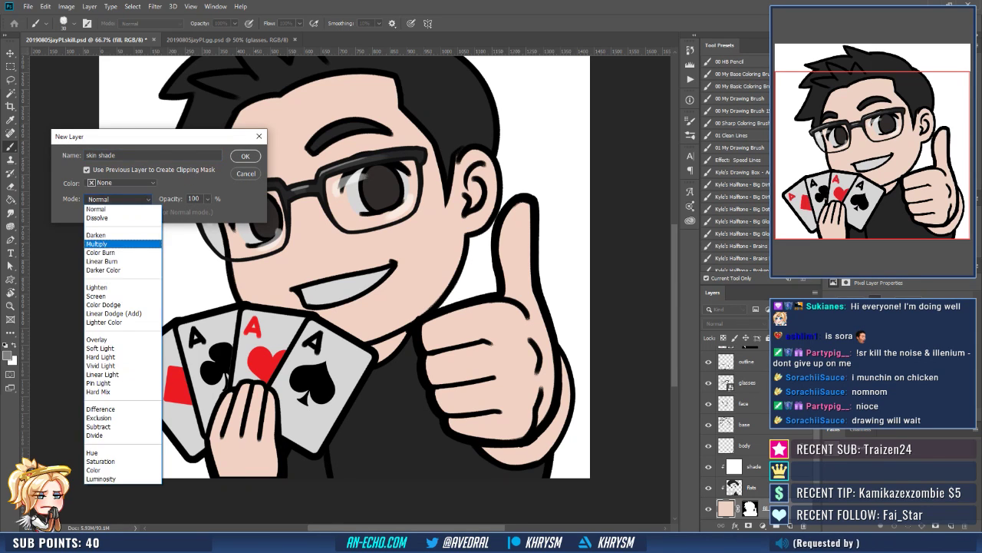
left_click(115, 244)
left_click(87, 211)
key("Return")
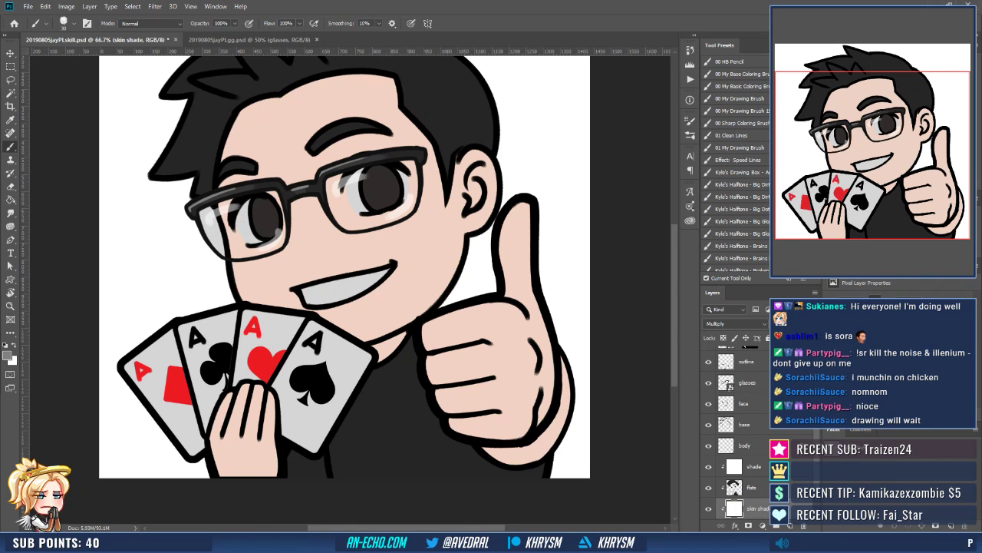
Create a layer named "rim" clipped above the shade layer with the Overlay blend mode.
left_click(754, 466)
key("ctrl+shift+n")
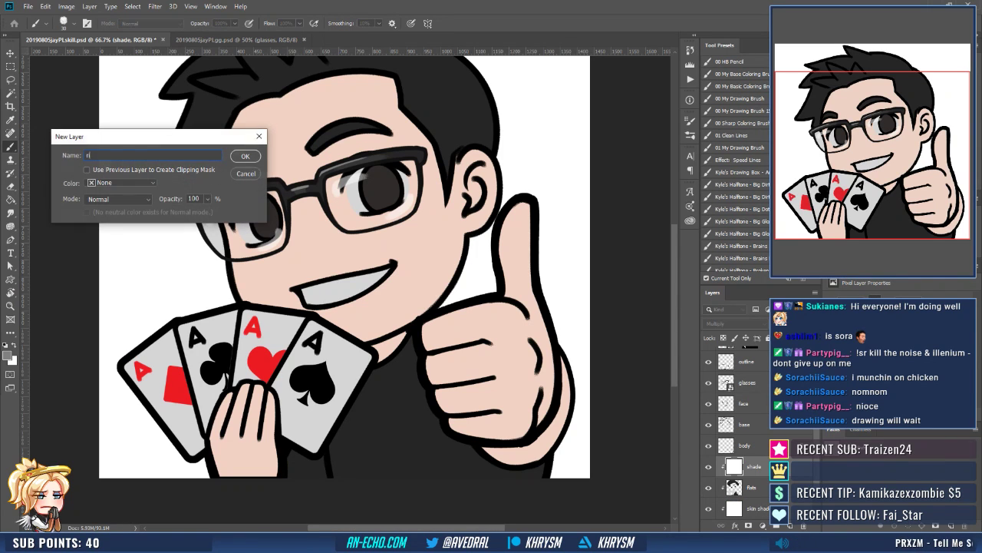
type("rim")
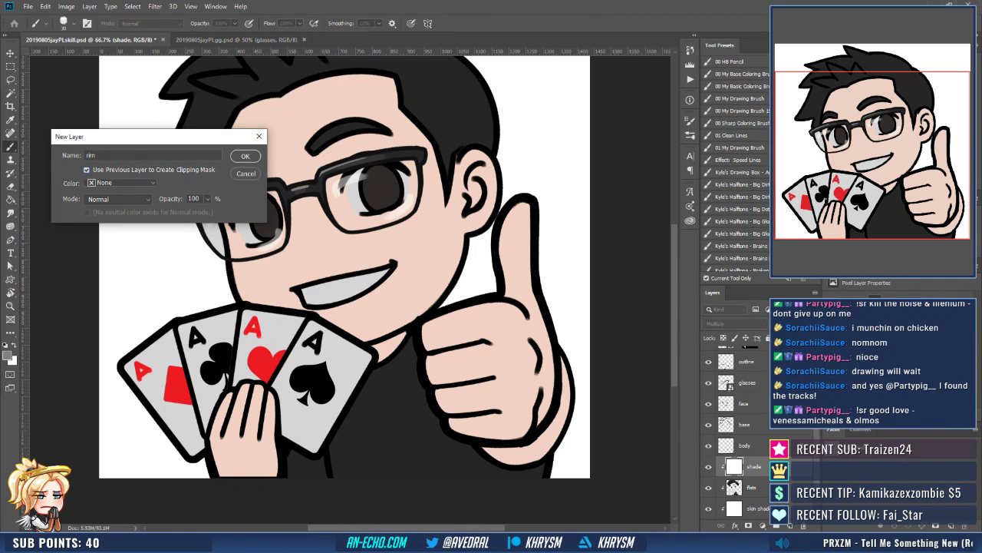
left_click(119, 199)
left_click(125, 339)
key("Return")
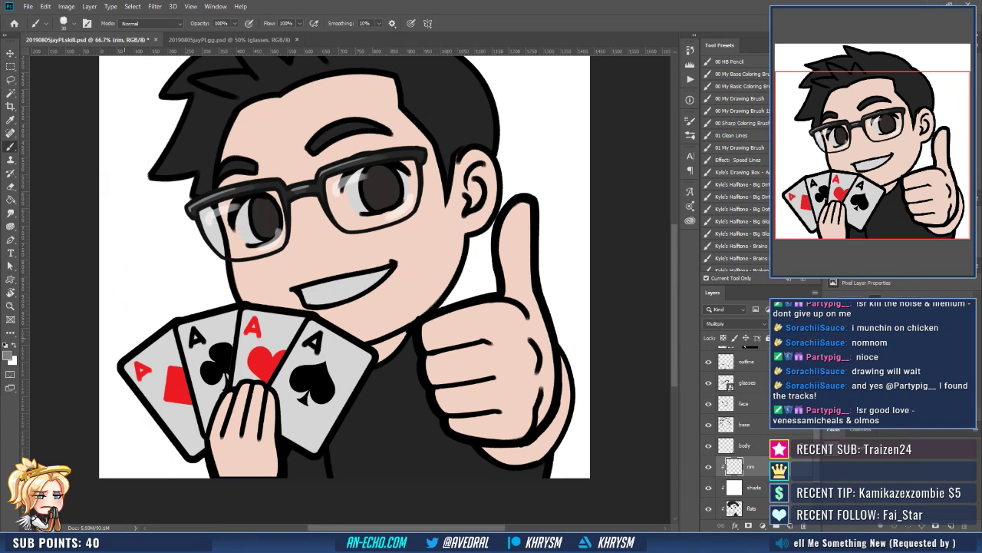
Set the foreground to white and brush a rim light along the outer back edge of the hair.
key("d")
key("x")
left_click_drag(508, 321, 496, 340)
left_click_drag(503, 213, 504, 376)
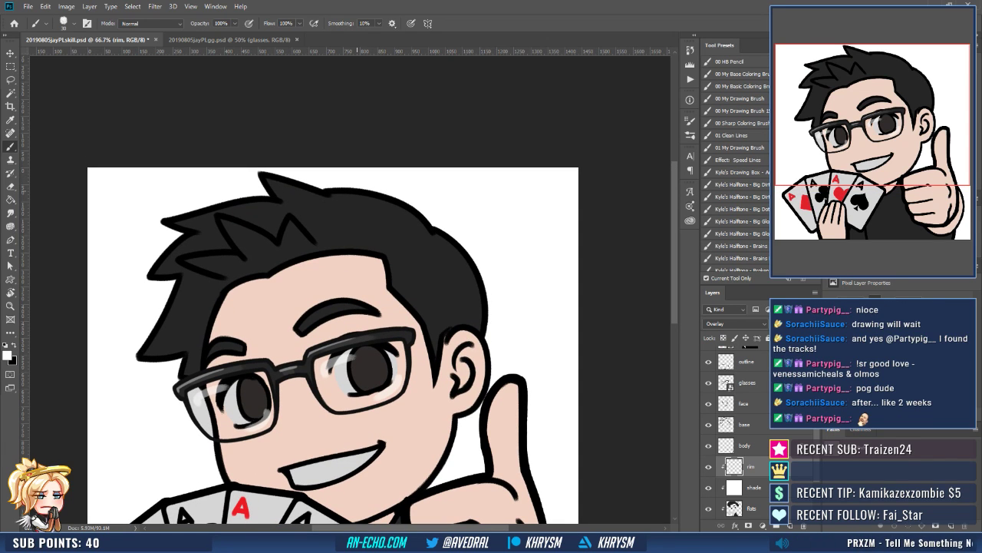
key("r")
left_click_drag(414, 223, 342, 196)
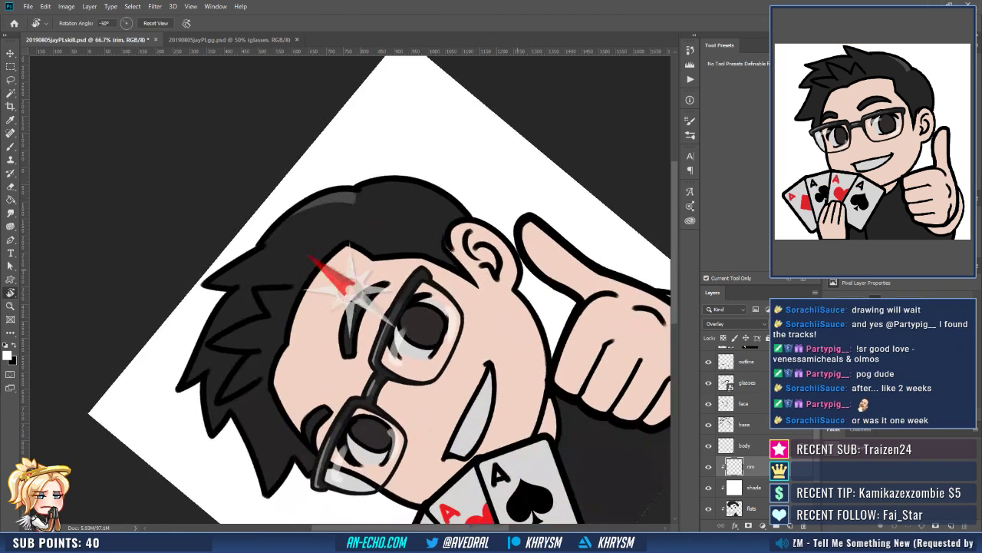
left_click_drag(517, 270, 572, 390)
left_click_drag(571, 389, 506, 244)
left_click_drag(505, 244, 518, 304)
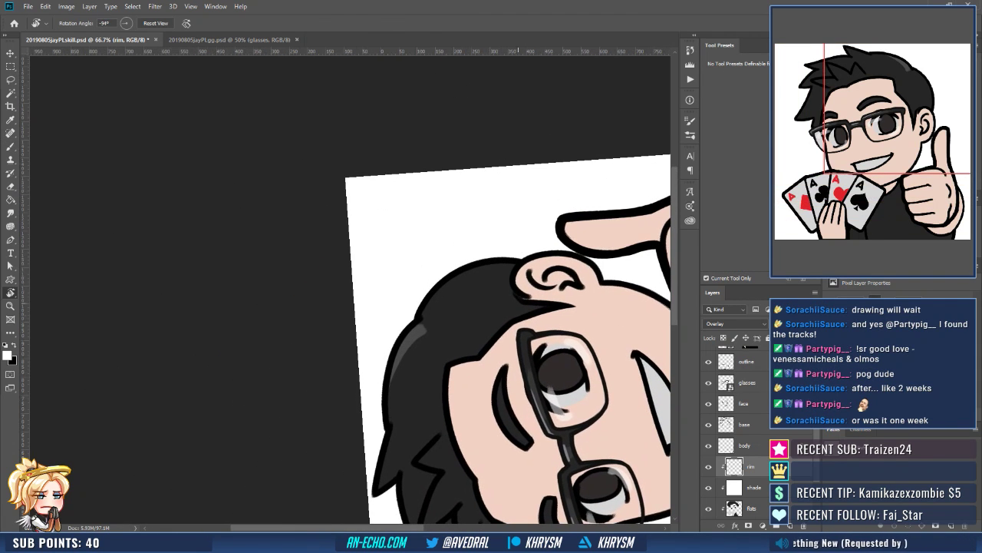
key("b")
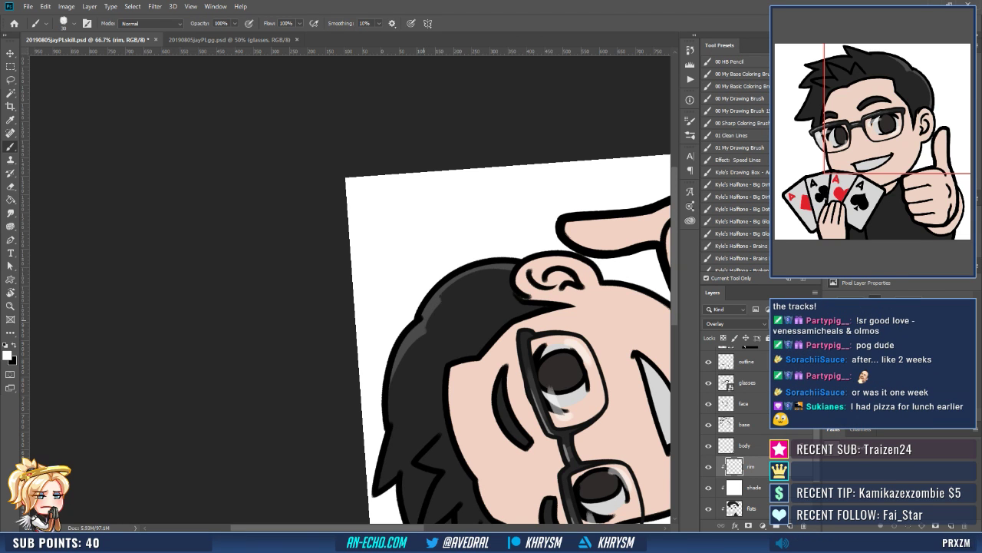
key("Escape")
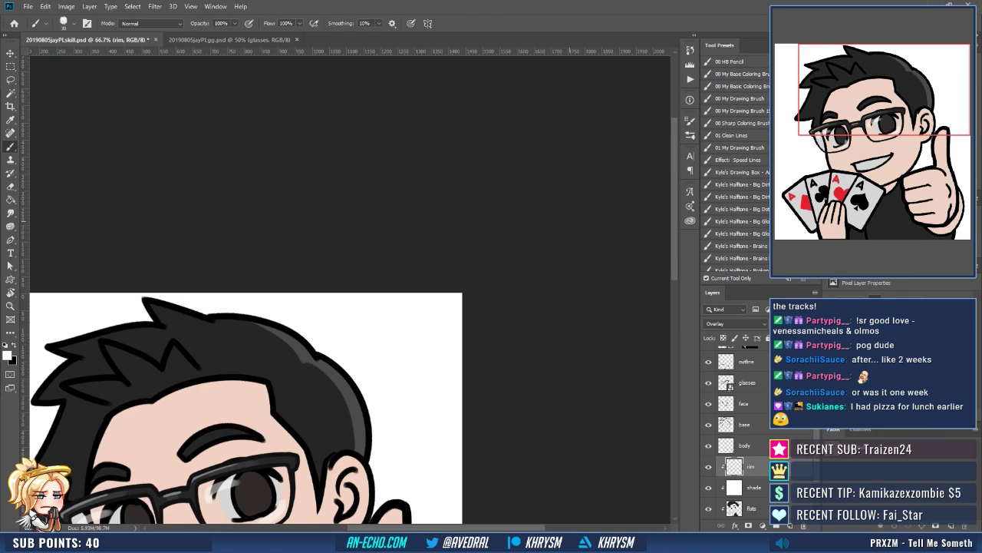
Brush white rim light along the outer edges of the ear and the raised thumb.
left_click_drag(362, 414, 426, 151)
left_click_drag(416, 194, 439, 198)
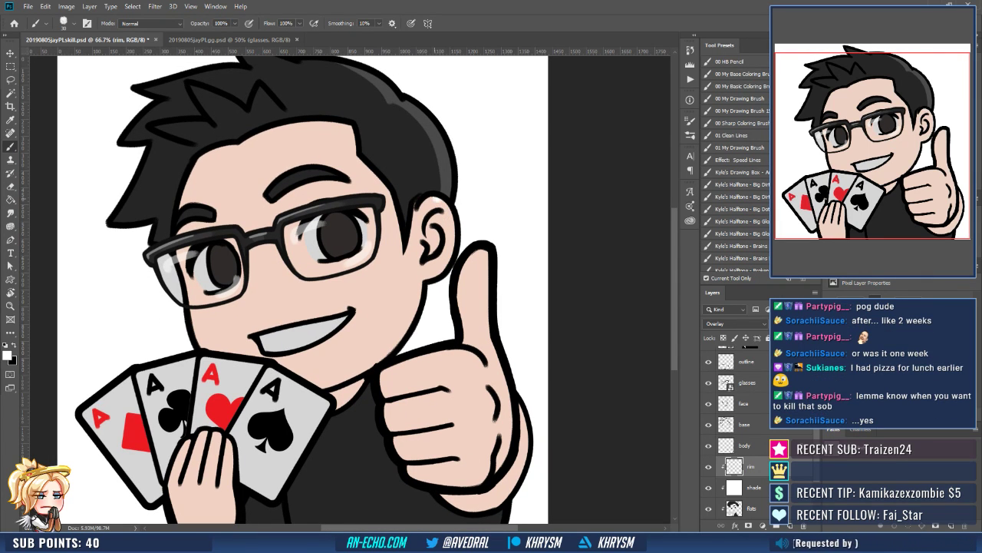
mouse_move(435, 199)
left_mouse_down()
mouse_move(438, 273)
mouse_move(435, 208)
mouse_move(482, 298)
left_mouse_up()
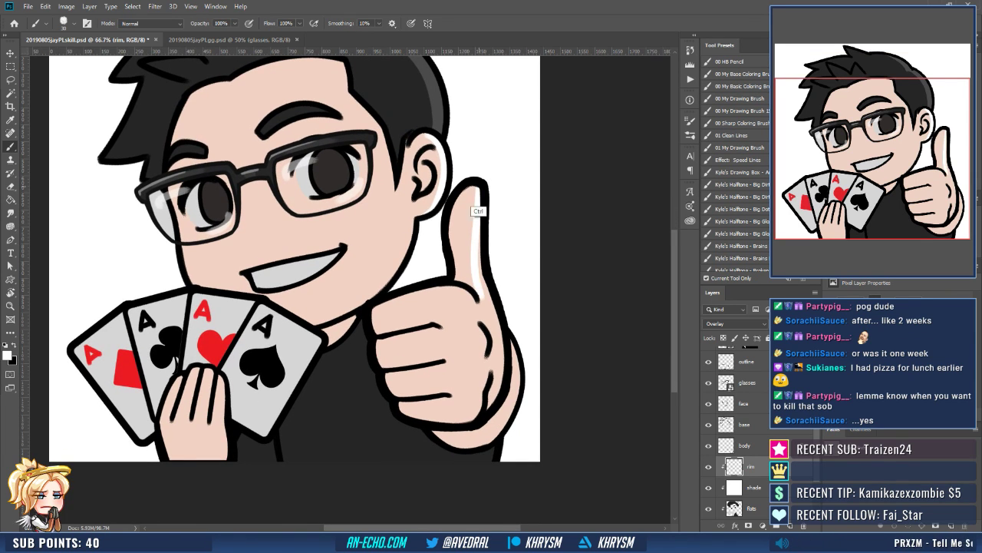
key("ctrl+z")
mouse_move(477, 186)
left_mouse_down()
mouse_move(480, 280)
mouse_move(477, 244)
left_mouse_up()
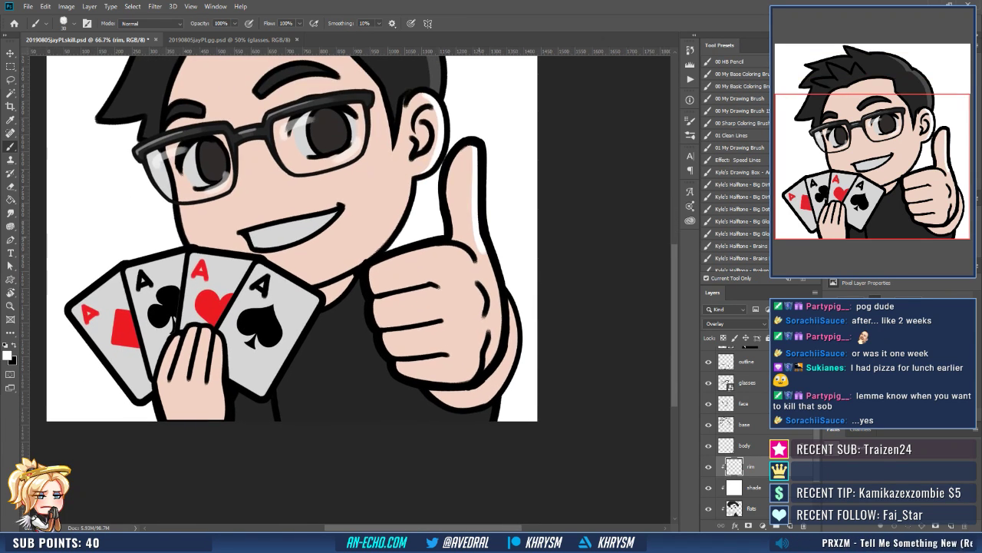
Extend the white rim light down the outer edge of the fist and along the wrist behind it.
left_click_drag(498, 293, 496, 333)
key("ctrl+z")
left_click_drag(482, 250, 490, 362)
mouse_move(530, 274)
left_mouse_down()
mouse_move(552, 278)
mouse_move(536, 286)
left_mouse_up()
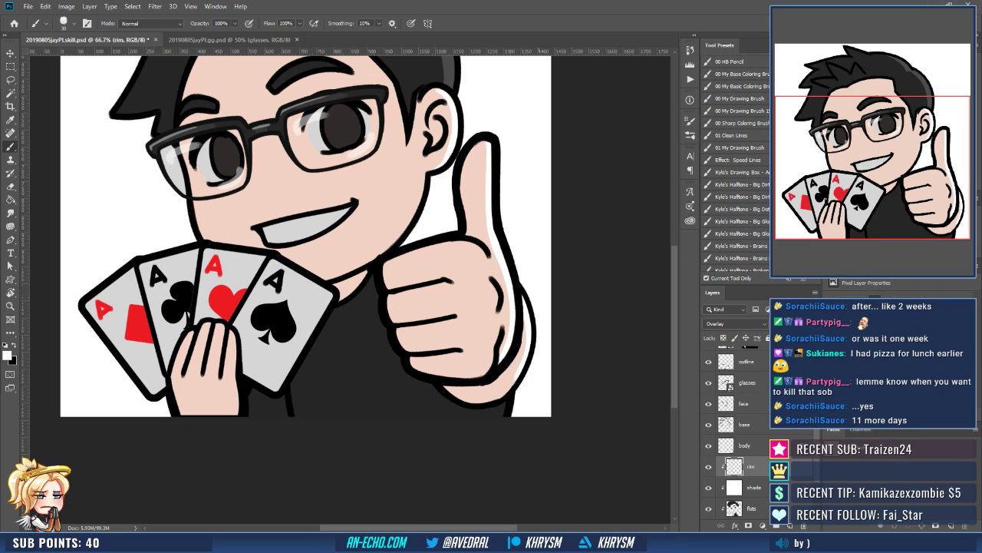
left_click_drag(523, 297, 513, 384)
key("ctrl+z")
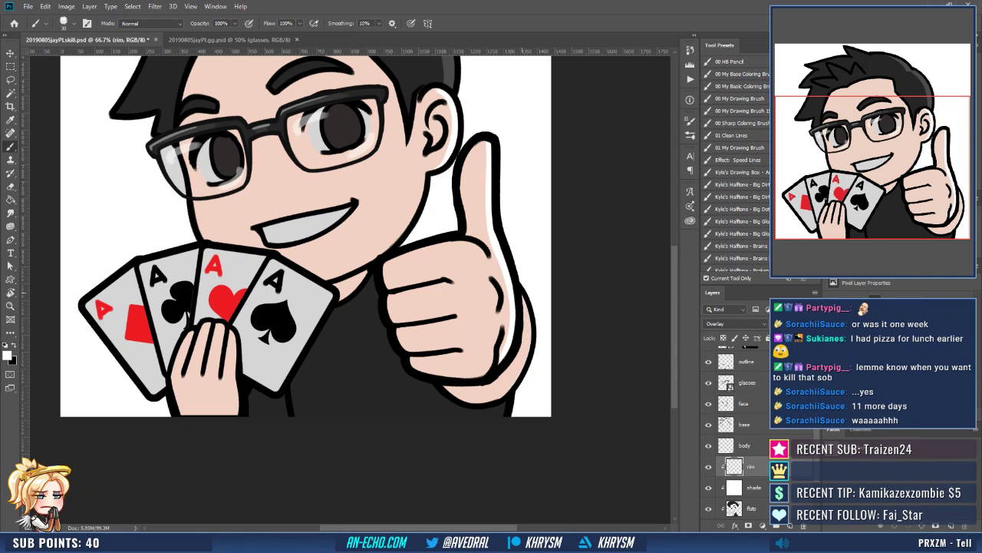
mouse_move(523, 297)
left_mouse_down()
mouse_move(528, 317)
mouse_move(501, 394)
left_mouse_up()
left_click_drag(502, 344, 527, 371)
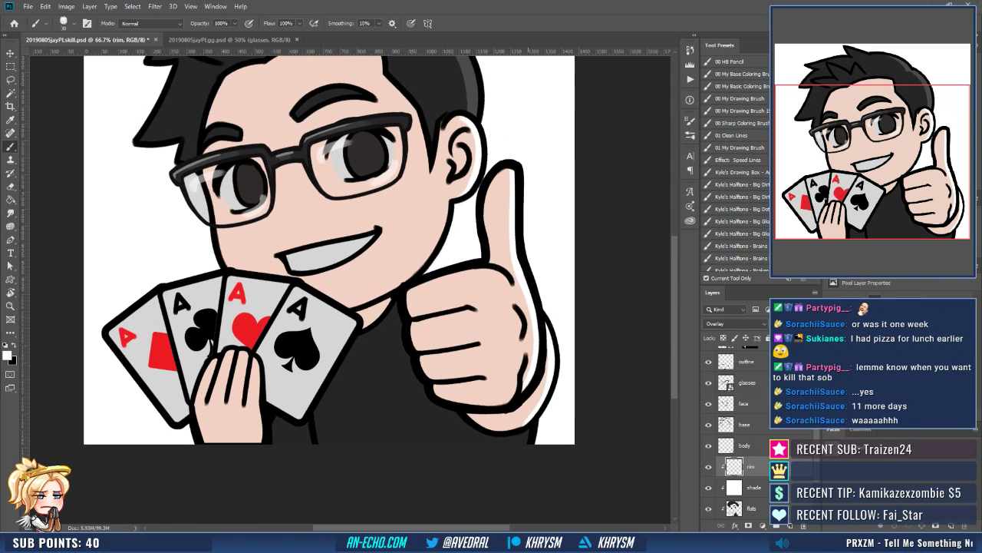
Brush a thin white rim light along the cheek and jaw edge below the ear.
left_click_drag(436, 313, 498, 398)
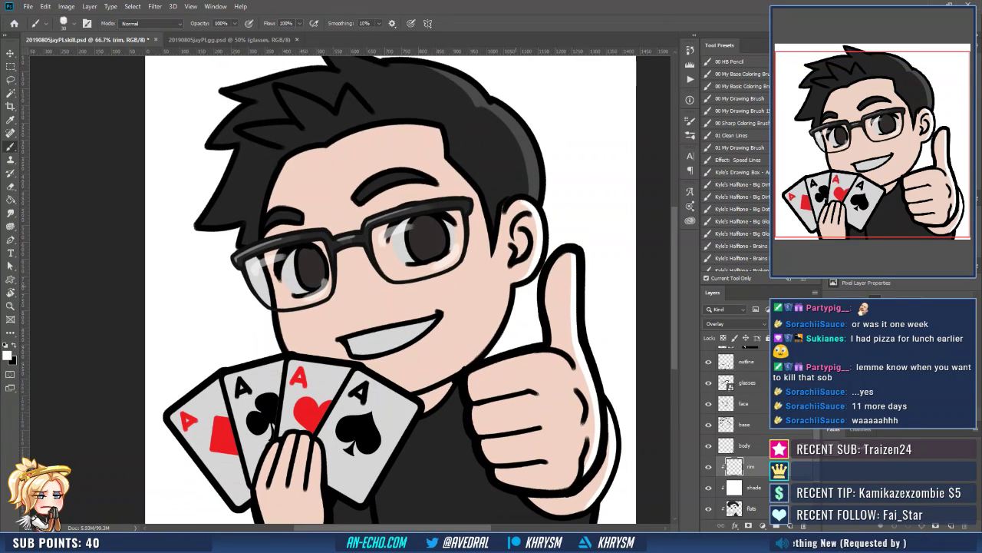
mouse_move(510, 295)
left_mouse_down()
mouse_move(521, 259)
mouse_move(472, 333)
mouse_move(512, 280)
left_mouse_up()
mouse_move(456, 341)
left_mouse_down()
mouse_move(513, 287)
mouse_move(459, 338)
left_mouse_up()
key("ctrl+z")
left_click_drag(534, 288, 533, 322)
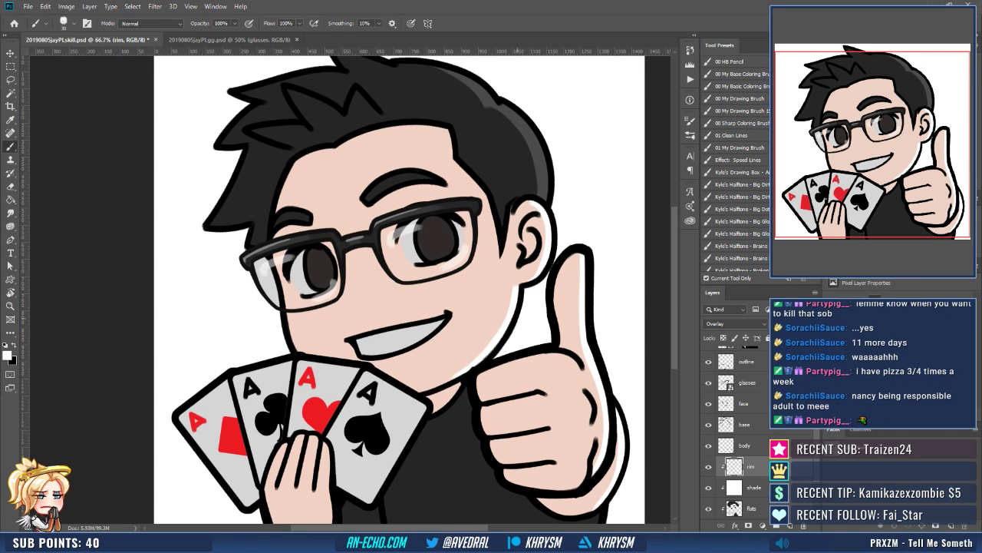
key("ctrl+z")
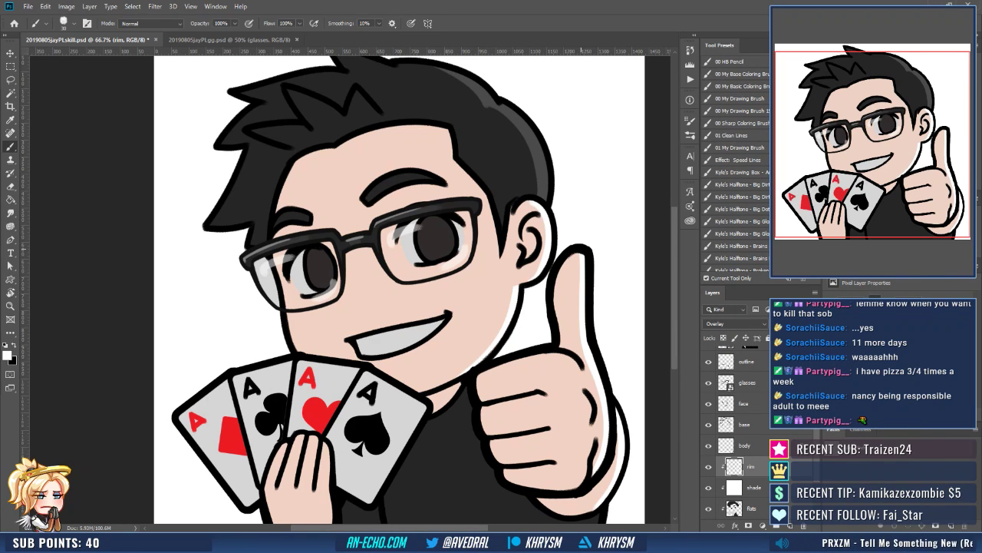
Brush the white rim light along the upper front edge of the hair and its outer spikes, redoing the stroke until it fits.
left_click_drag(542, 257, 534, 321)
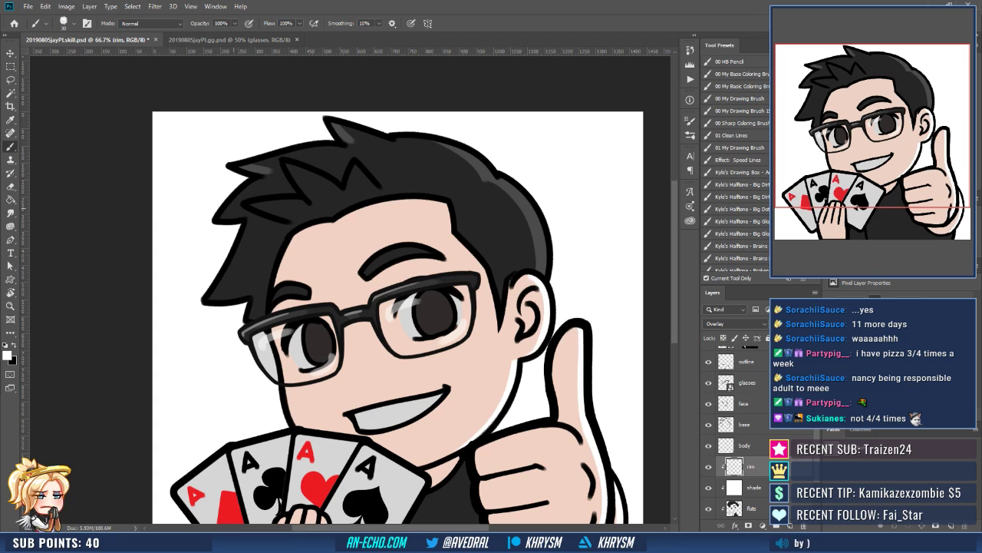
left_click_drag(222, 217, 253, 211)
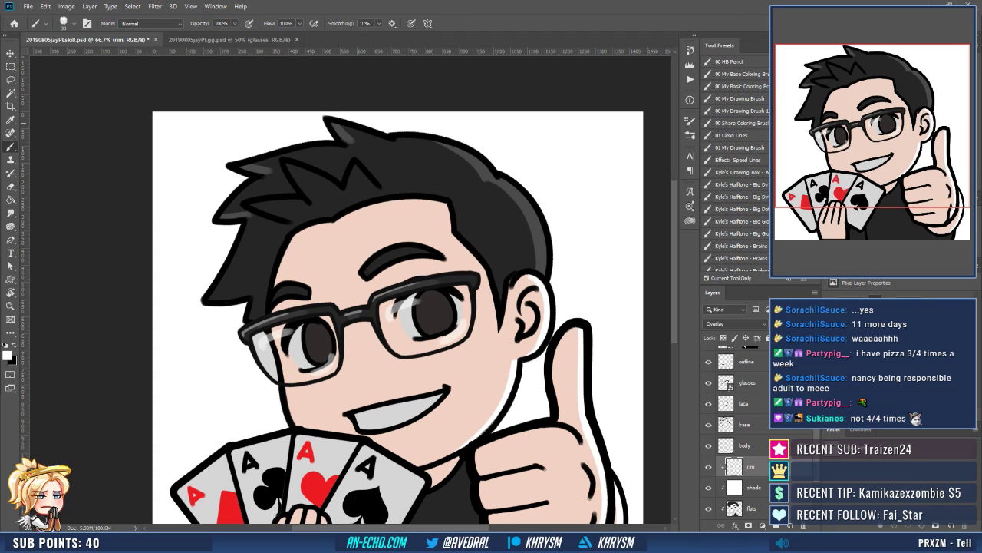
left_click_drag(343, 139, 382, 126)
left_click_drag(251, 165, 350, 145)
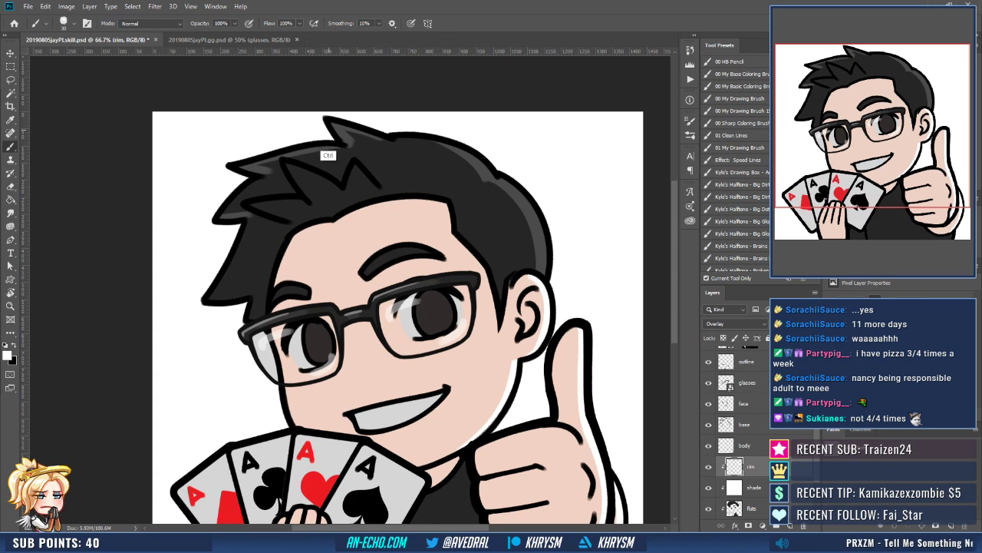
key("ctrl+z")
left_click_drag(252, 164, 352, 145)
key("ctrl+z")
left_click_drag(252, 164, 349, 145)
key("ctrl+z")
left_click_drag(253, 163, 342, 145)
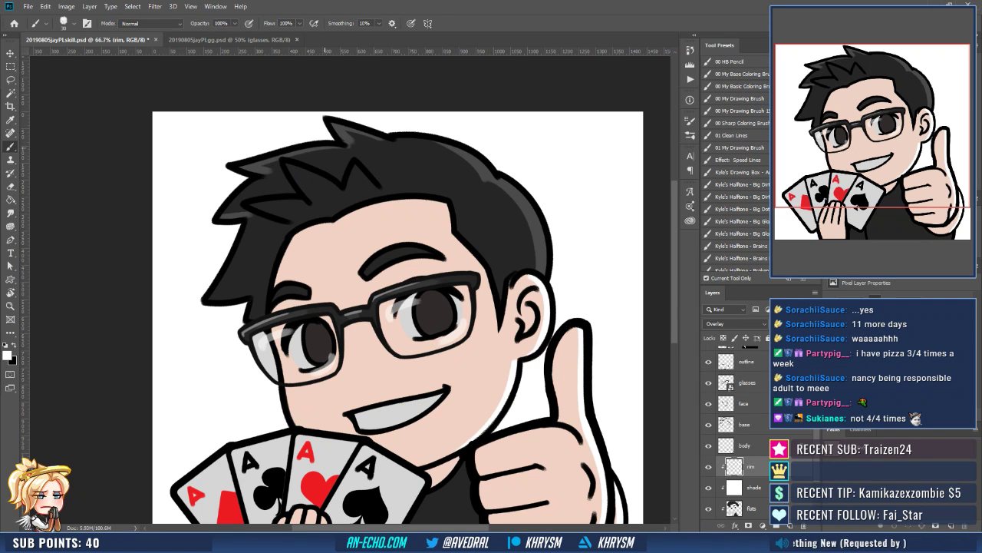
left_click_drag(264, 163, 352, 146)
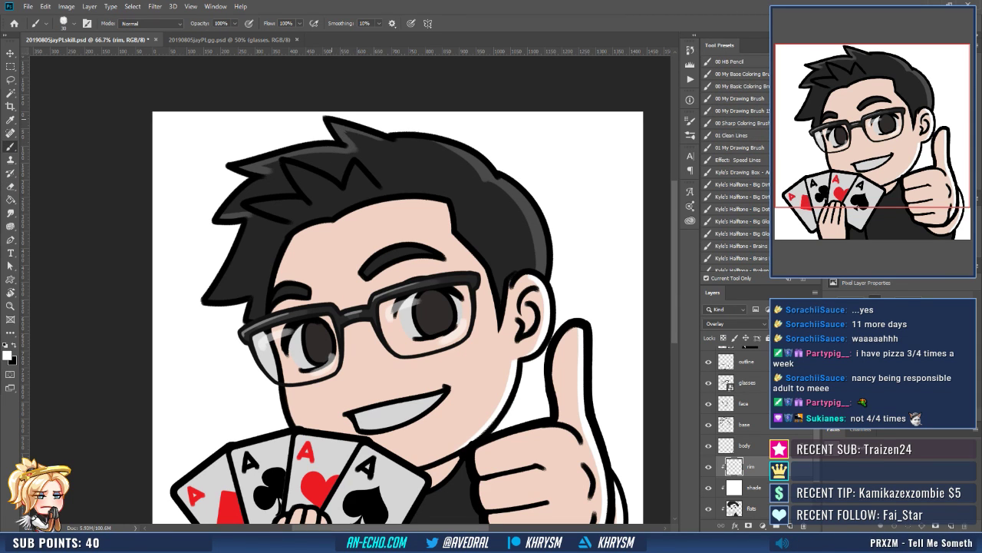
Rotate the canvas and brush rim light along the top edge of the hair beside the front spike, then restore the view's rotation.
mouse_move(346, 132)
left_mouse_down()
mouse_move(390, 145)
mouse_move(383, 176)
left_mouse_up()
key("r")
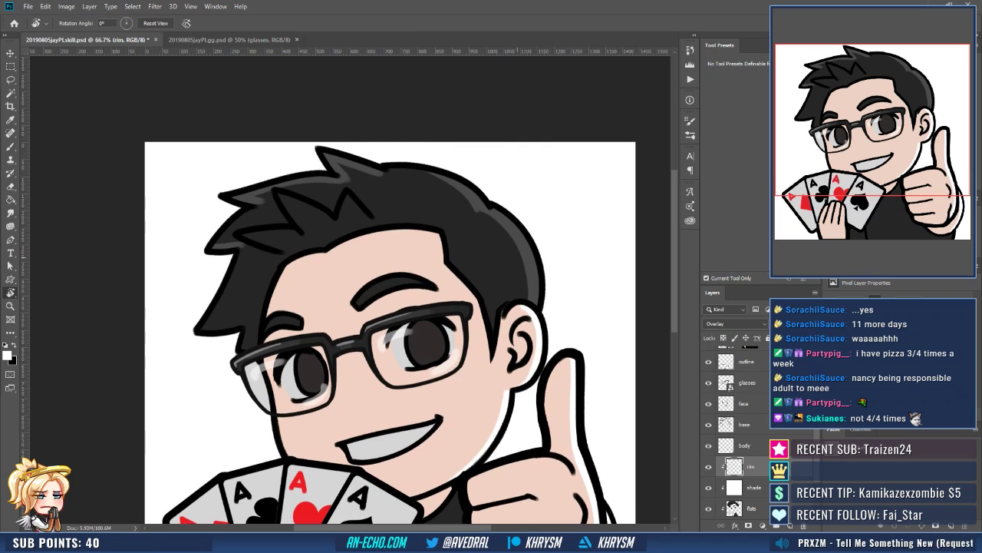
left_click_drag(508, 198, 436, 128)
key("b")
left_click_drag(318, 172, 373, 150)
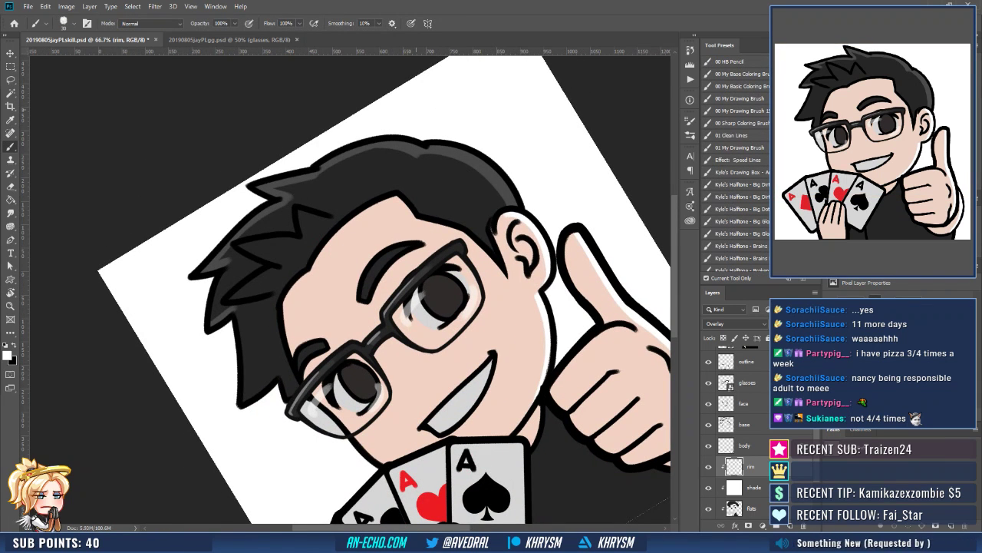
key("Escape")
Brush white highlights inside the zigzag hair spikes above the forehead and along the lock beneath them.
left_click_drag(404, 178, 420, 133)
left_click_drag(363, 155, 359, 178)
key("ctrl+z")
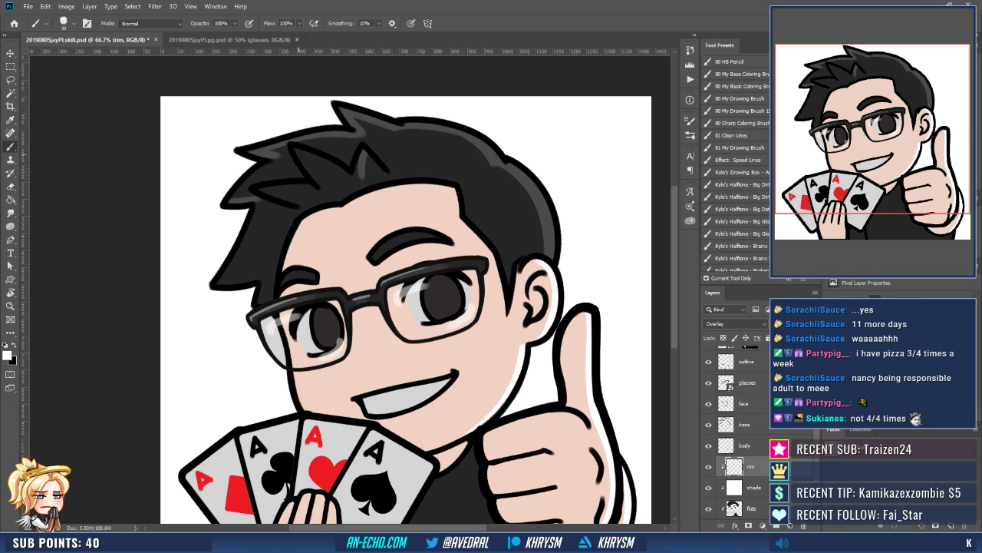
left_click_drag(297, 152, 326, 188)
left_click_drag(304, 154, 340, 189)
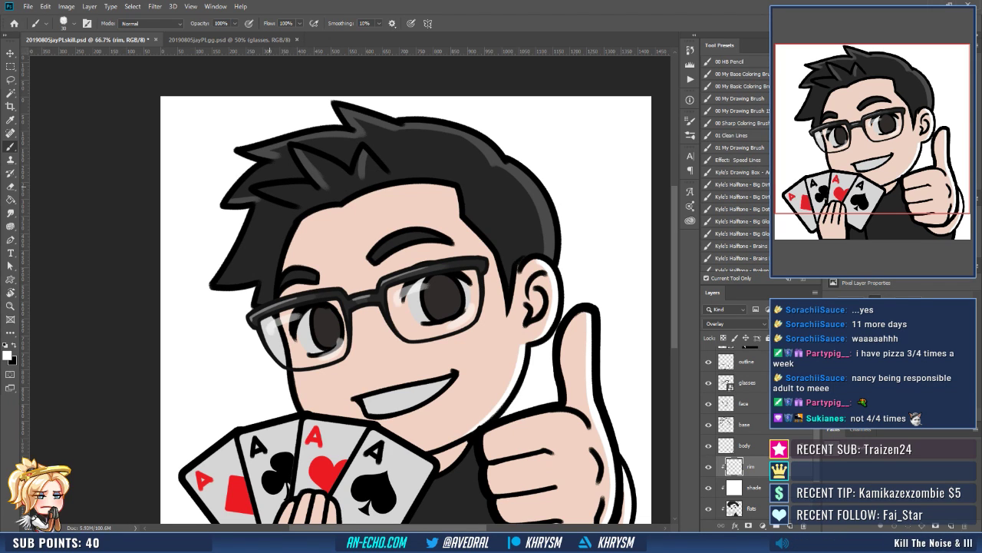
left_click_drag(265, 189, 306, 202)
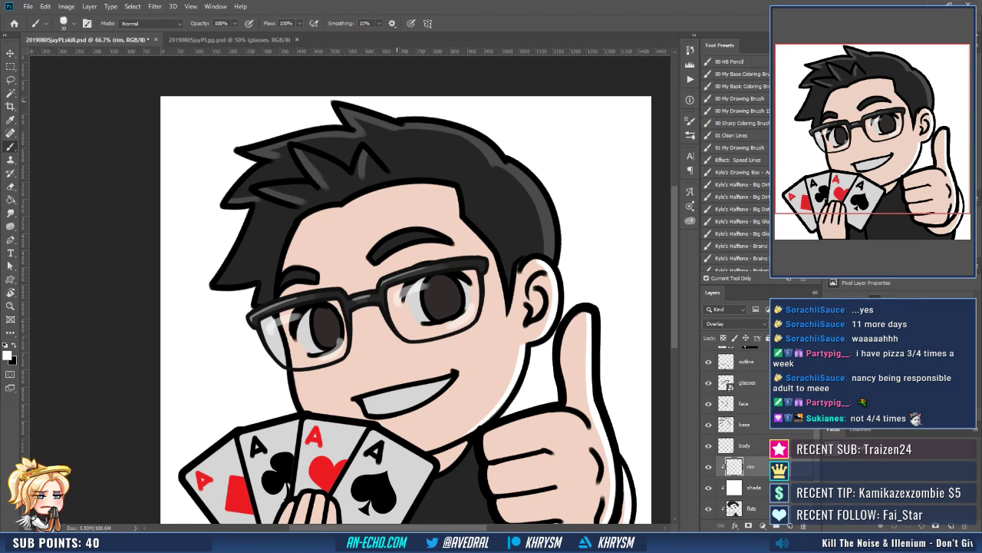
Dab a highlight spot on the hair near the temple and brush rim light along the outer edges of the front locks.
left_click_drag(396, 100, 449, 91)
left_click_drag(335, 219, 326, 239)
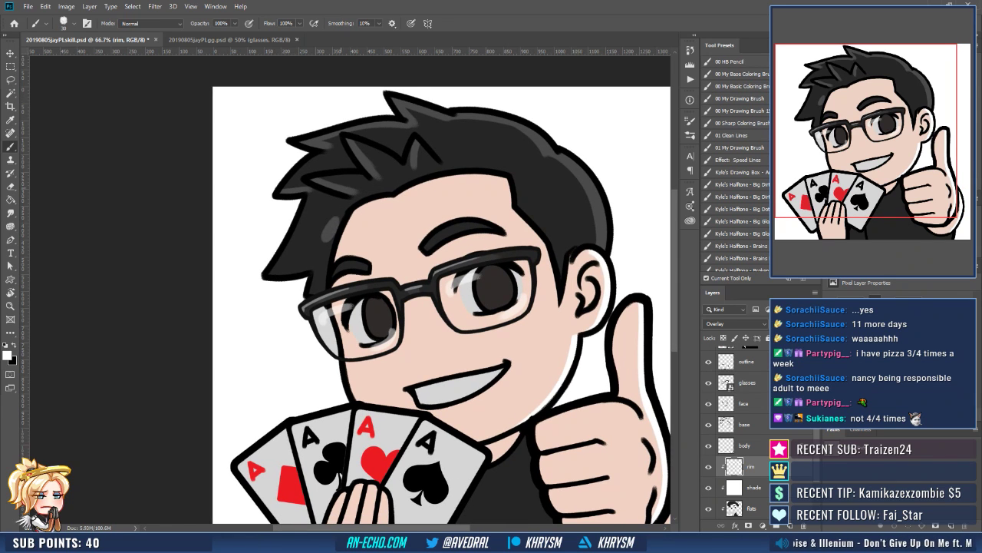
mouse_move(310, 193)
left_mouse_down()
mouse_move(274, 272)
mouse_move(314, 267)
mouse_move(318, 256)
left_mouse_up()
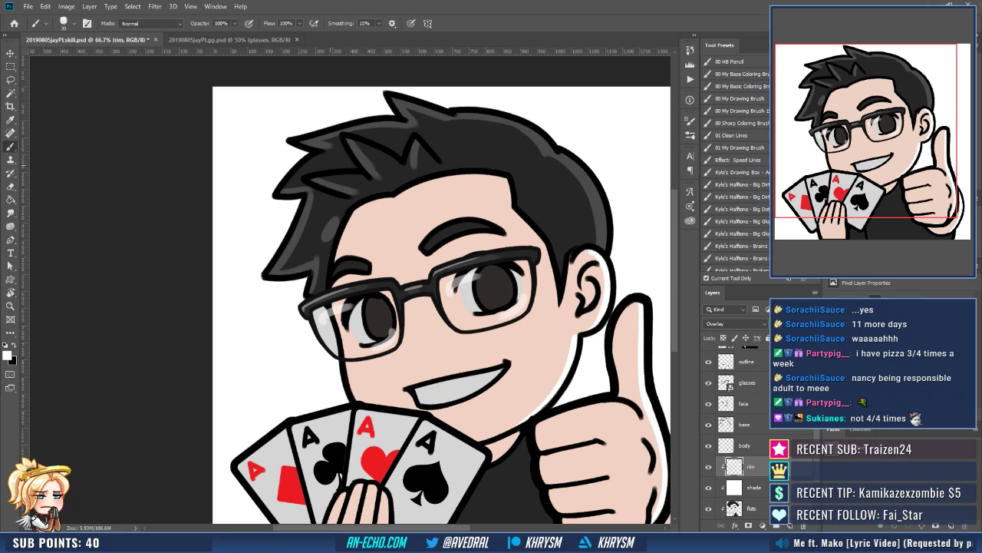
left_click_drag(284, 186, 332, 152)
Dab small white highlight spots on the back hair above the ear and among the front spikes.
mouse_move(538, 177)
left_mouse_down()
mouse_move(473, 185)
mouse_move(466, 221)
mouse_move(491, 216)
left_mouse_up()
left_click_drag(492, 147, 500, 152)
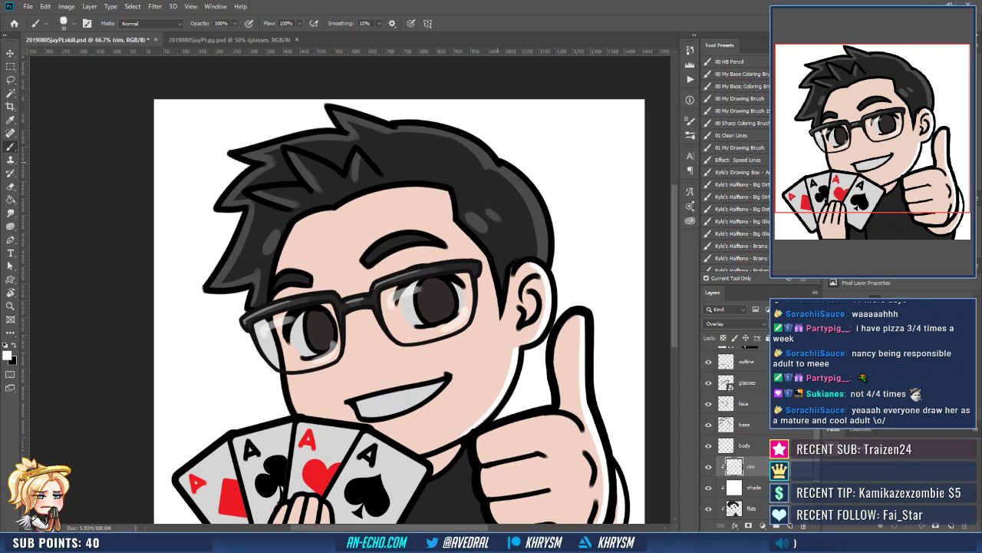
left_click_drag(466, 215, 502, 211)
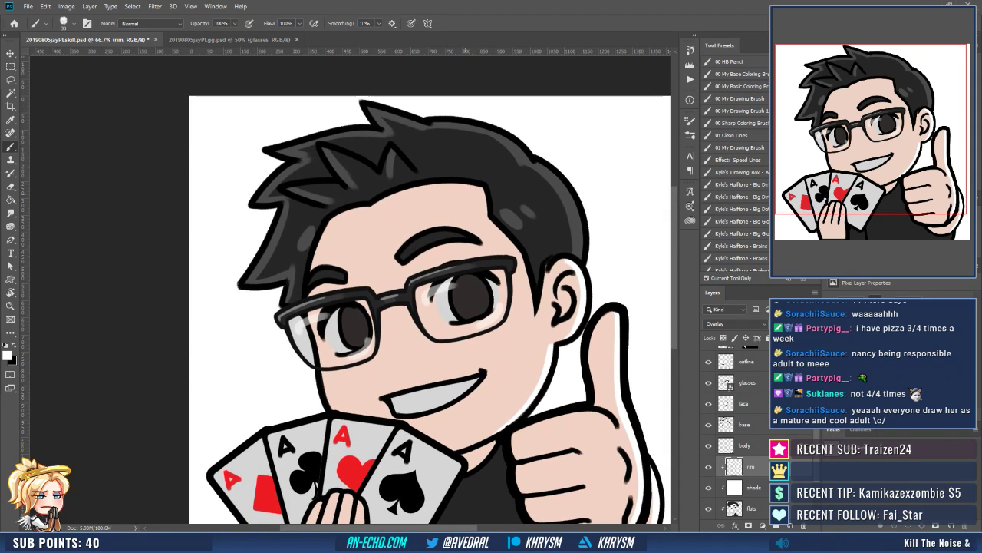
left_click_drag(434, 308, 440, 319)
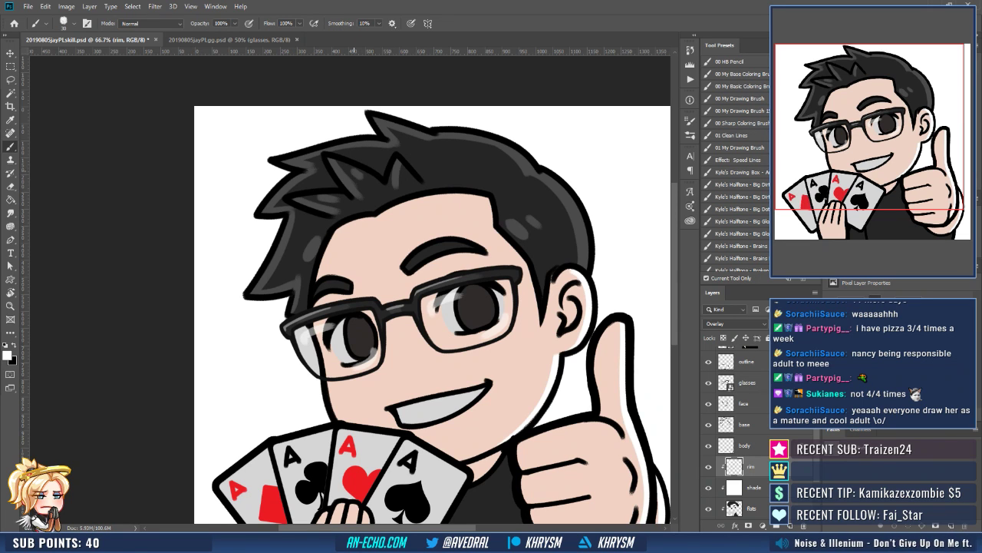
left_click_drag(500, 150, 470, 146)
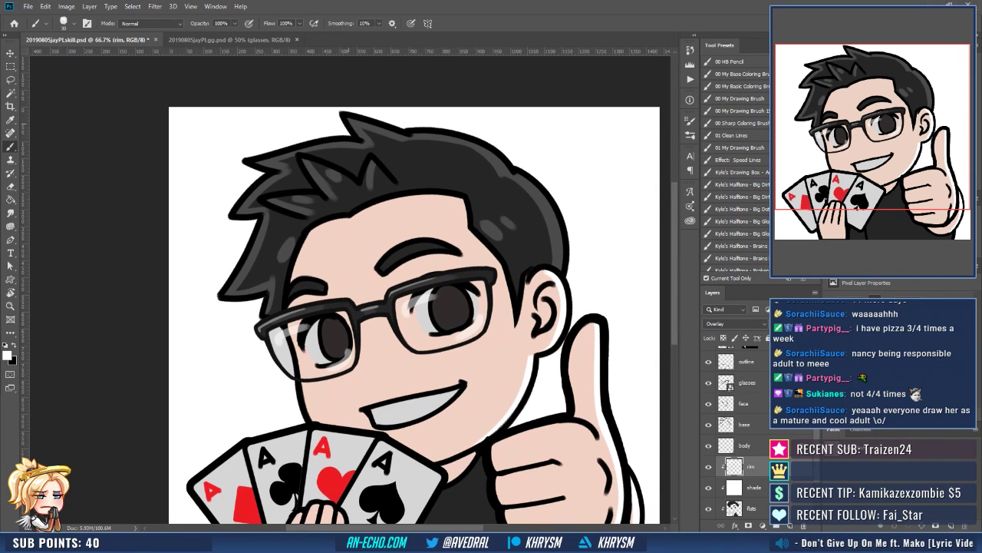
mouse_move(332, 157)
left_mouse_down()
mouse_move(387, 166)
mouse_move(398, 132)
left_mouse_up()
left_click_drag(474, 373, 467, 329)
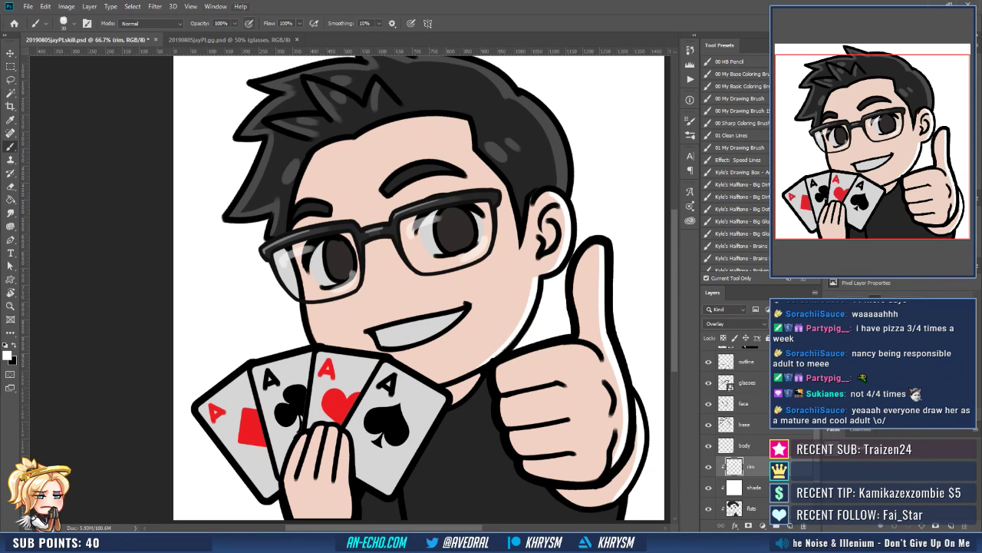
left_click_drag(397, 194, 394, 233)
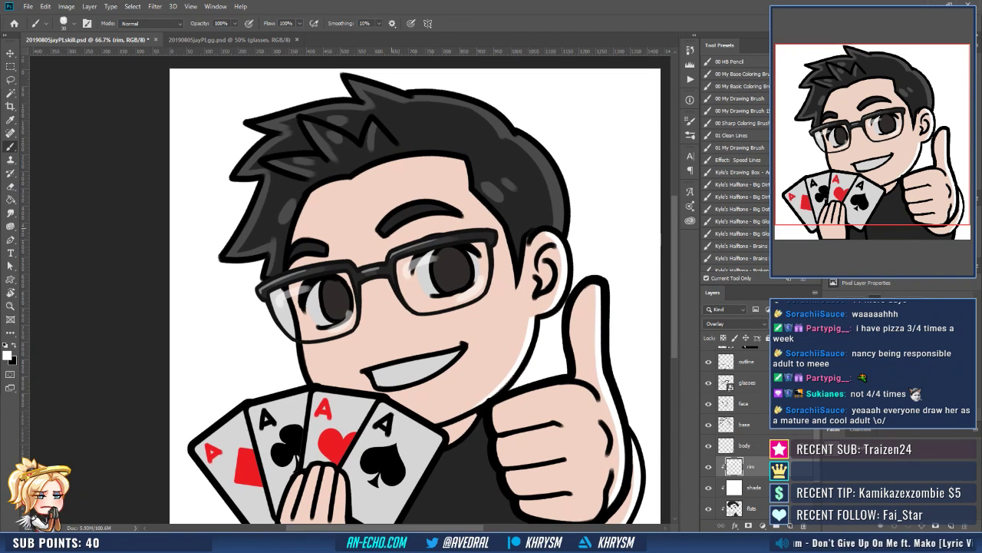
Switch to the shade layer and brush pale mauve shading over the whites of both eyes behind the glasses.
left_click(754, 487)
key("x")
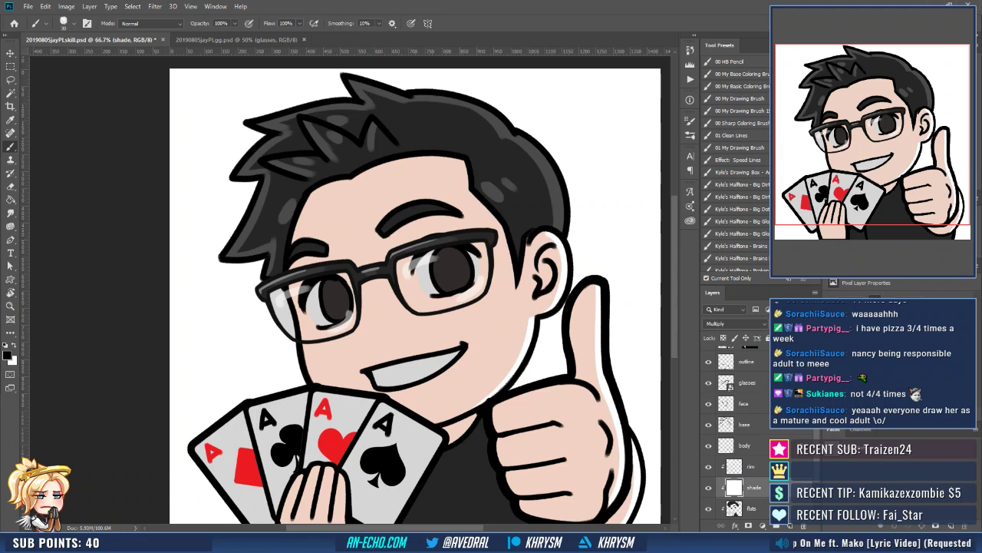
key("x")
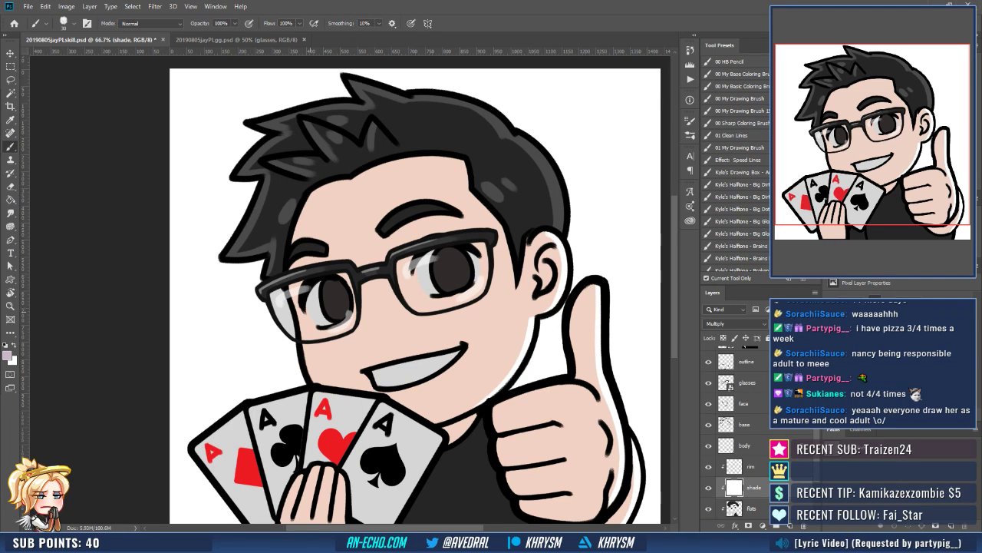
left_click_drag(310, 313, 317, 283)
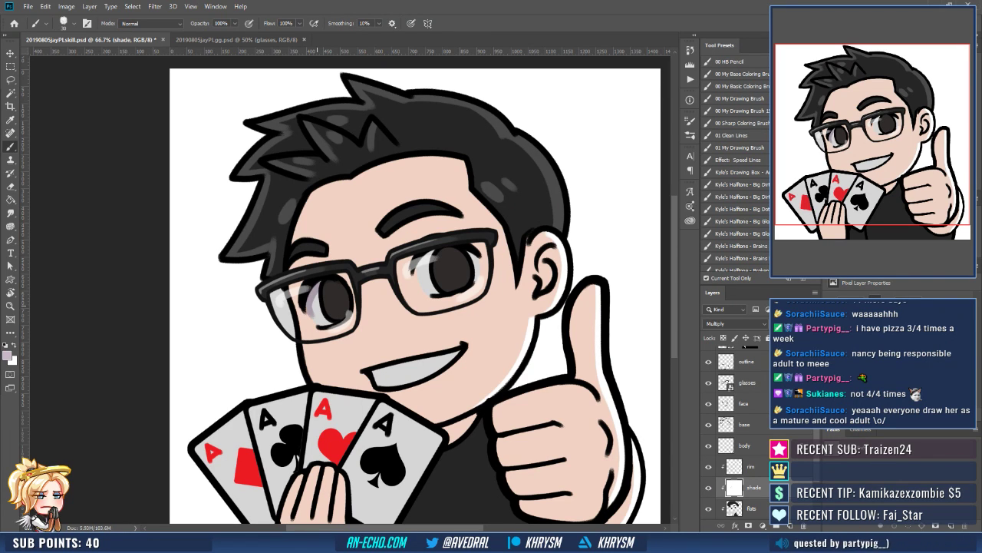
key("x")
key("x")
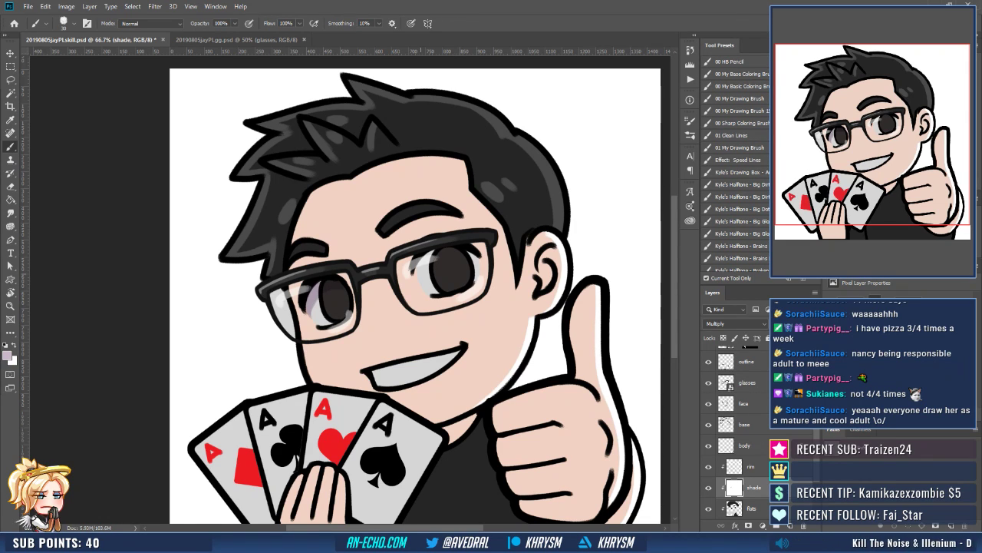
left_click_drag(421, 272, 447, 253)
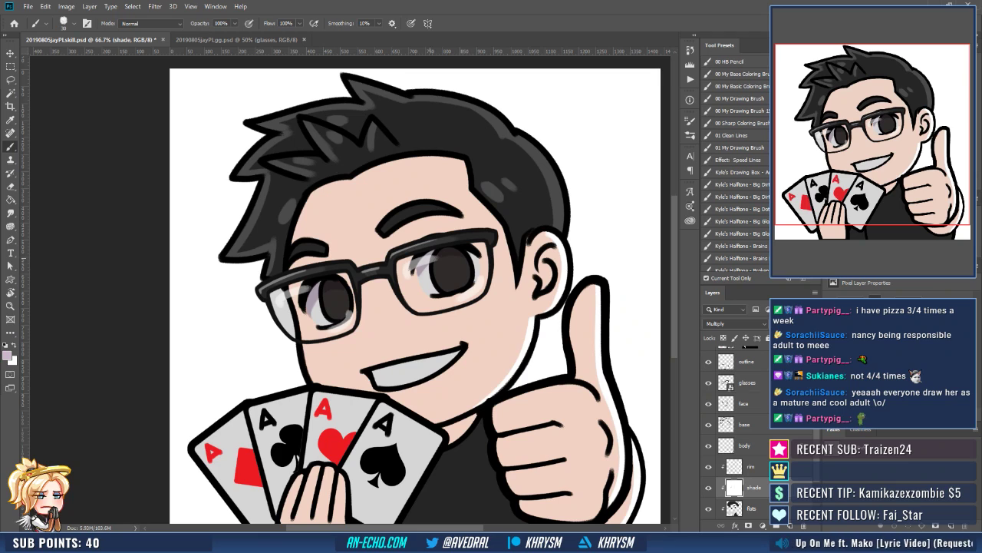
left_click_drag(474, 253, 478, 265)
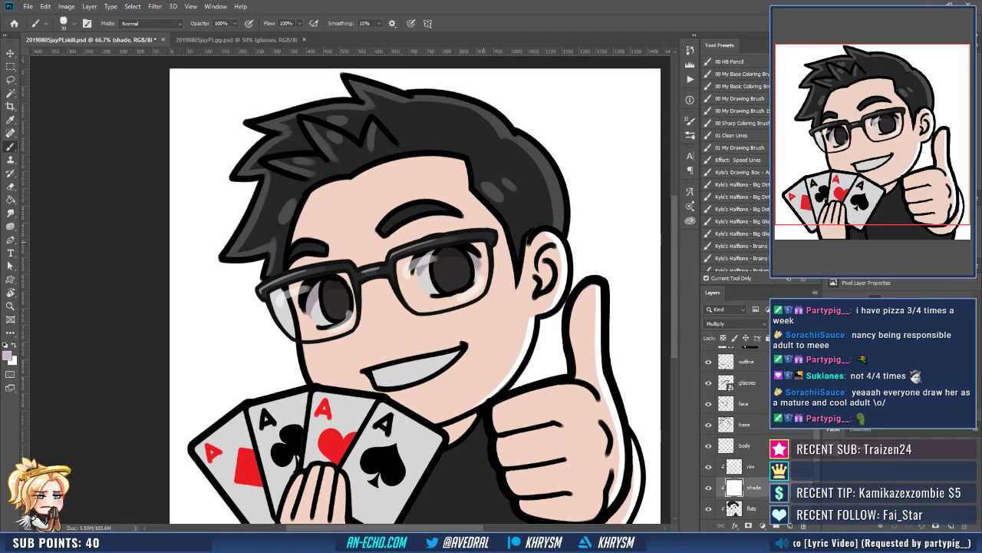
key("x")
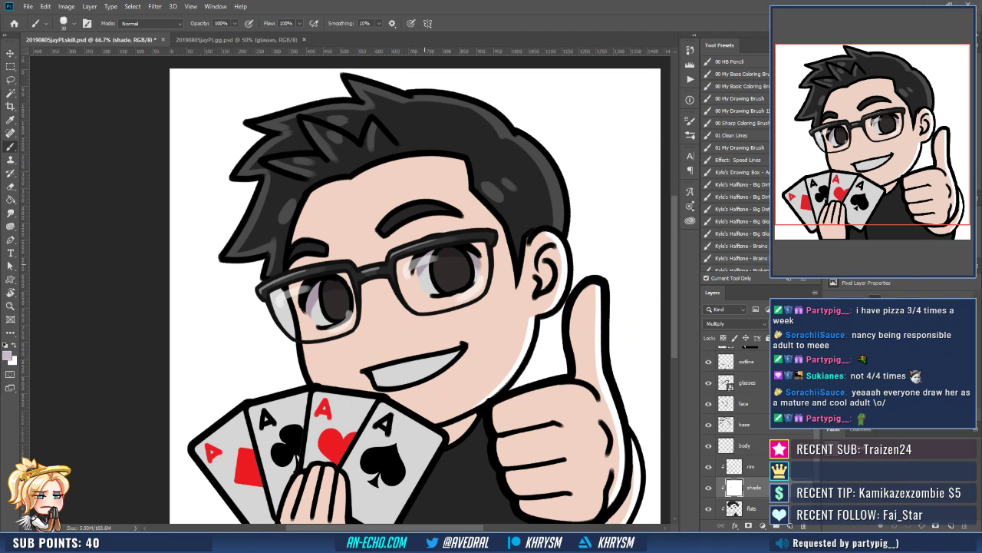
Brush a curved mauve shadow boundary across the hair from the crown down to the hairline corner.
left_click_drag(482, 259, 492, 236)
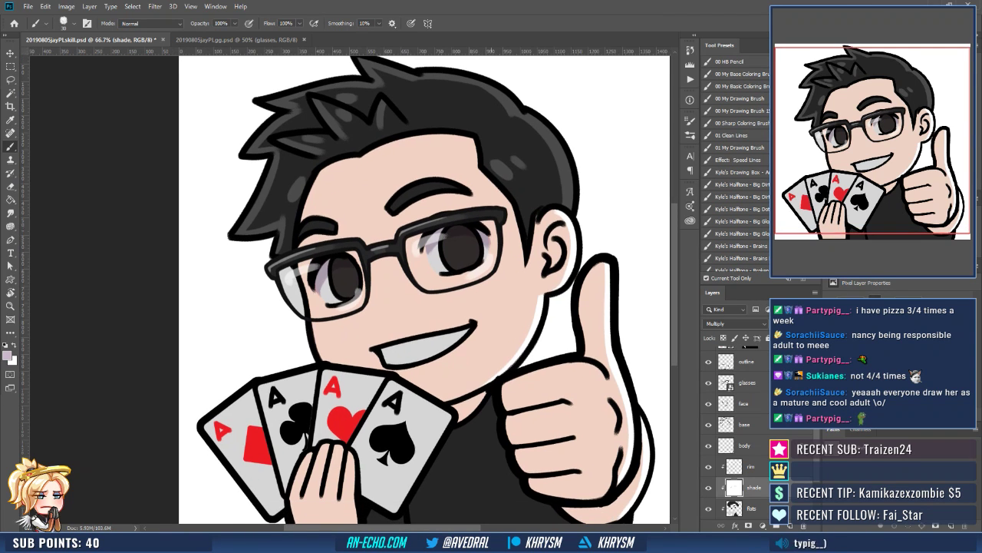
left_click_drag(477, 419, 438, 462)
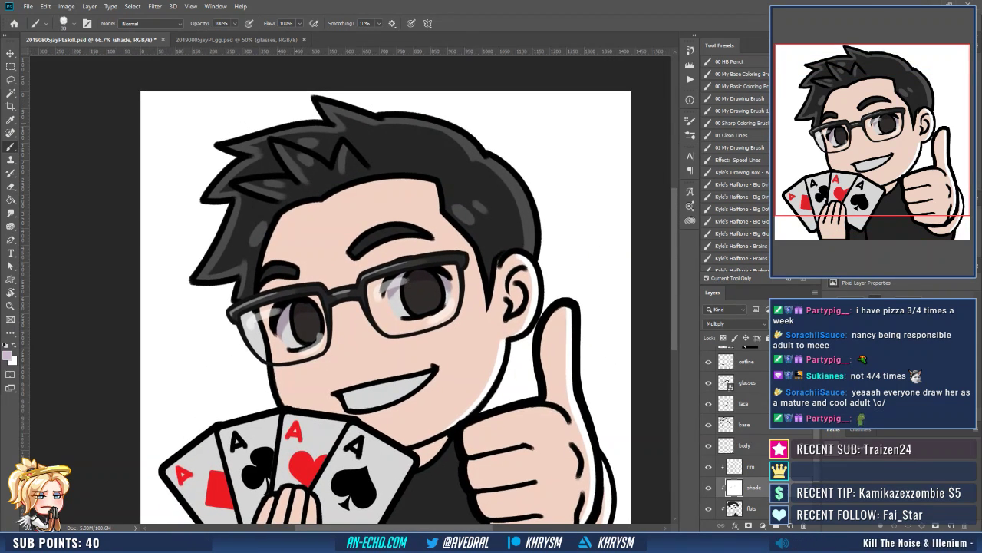
mouse_move(426, 123)
left_mouse_down()
mouse_move(434, 126)
mouse_move(428, 168)
left_mouse_up()
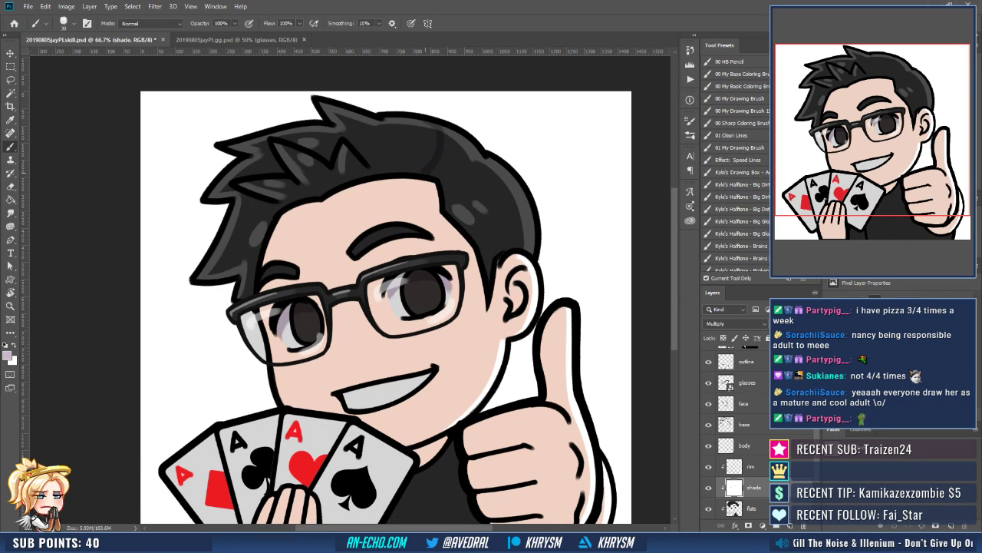
Lasso the back section of hair from the shadow boundary to the ear, fill it with mauve shading and deselect.
scroll(384, 302, "down", 1)
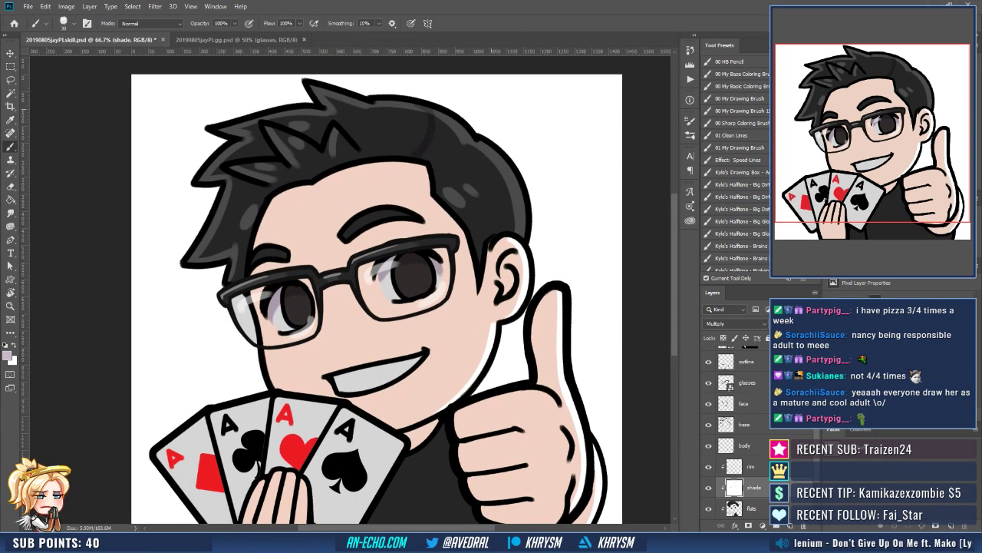
key("l")
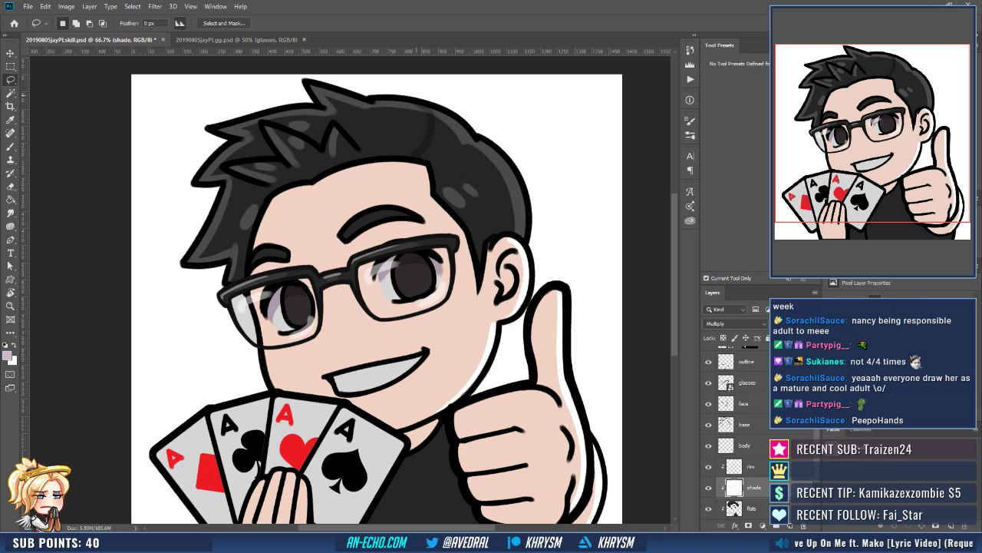
mouse_move(417, 98)
left_mouse_down()
mouse_move(432, 115)
mouse_move(422, 152)
mouse_move(434, 191)
mouse_move(483, 283)
left_mouse_up()
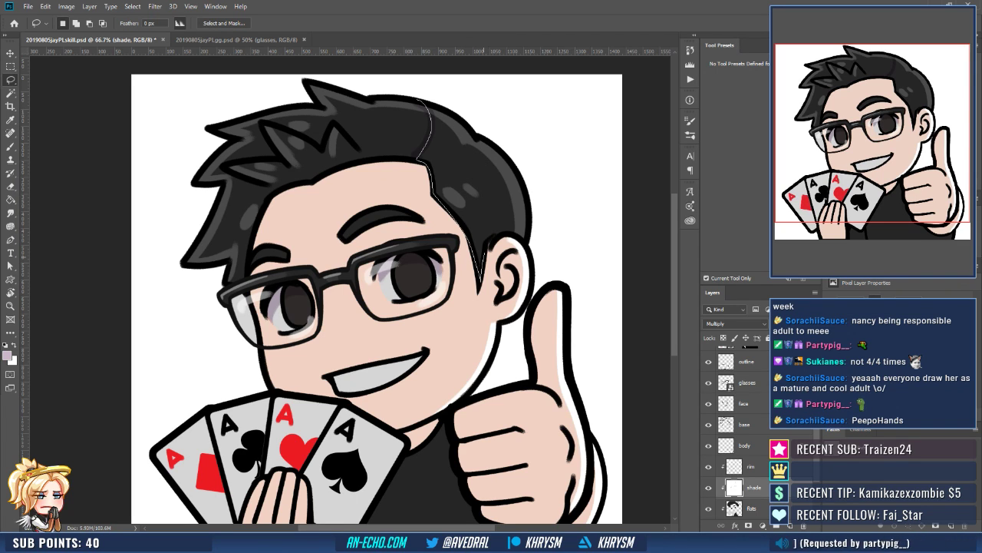
mouse_move(504, 234)
left_mouse_down()
mouse_move(533, 250)
mouse_move(437, 95)
left_mouse_up()
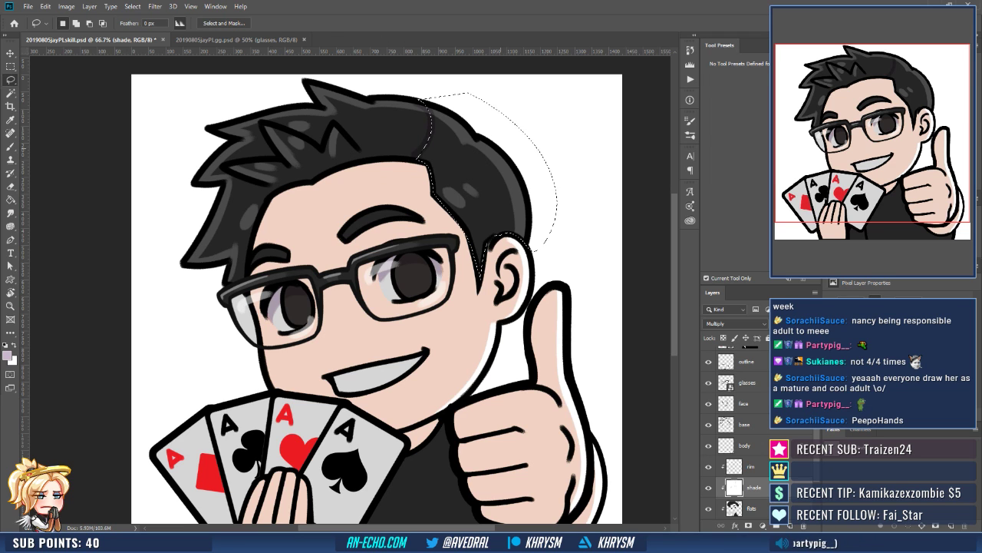
key("g")
left_click(506, 202)
key("ctrl+d")
key("b")
Select the shirt patch between the card-holding hand and the ace of spades, expand the selection, fill it with mauve shading and deselect.
mouse_move(481, 216)
left_mouse_down()
mouse_move(486, 135)
mouse_move(518, 87)
left_mouse_up()
scroll(413, 247, "down", 1)
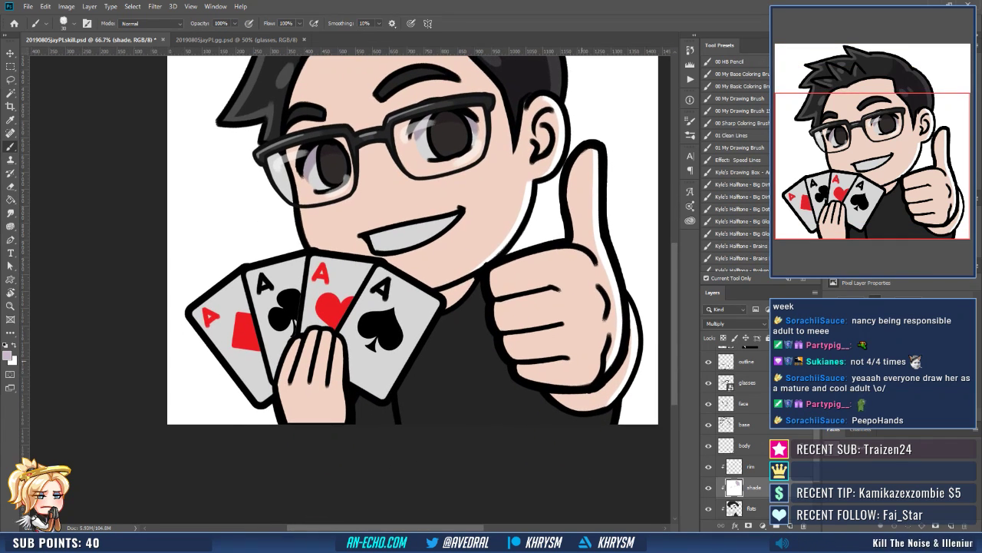
scroll(414, 246, "left", 2)
key("w")
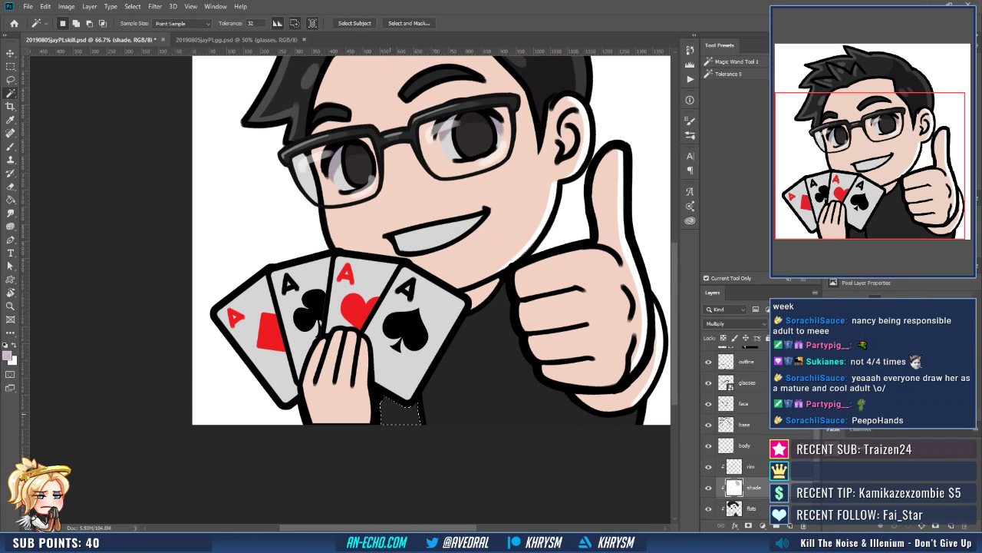
left_click(400, 410)
key("F2")
key("Return")
key("g")
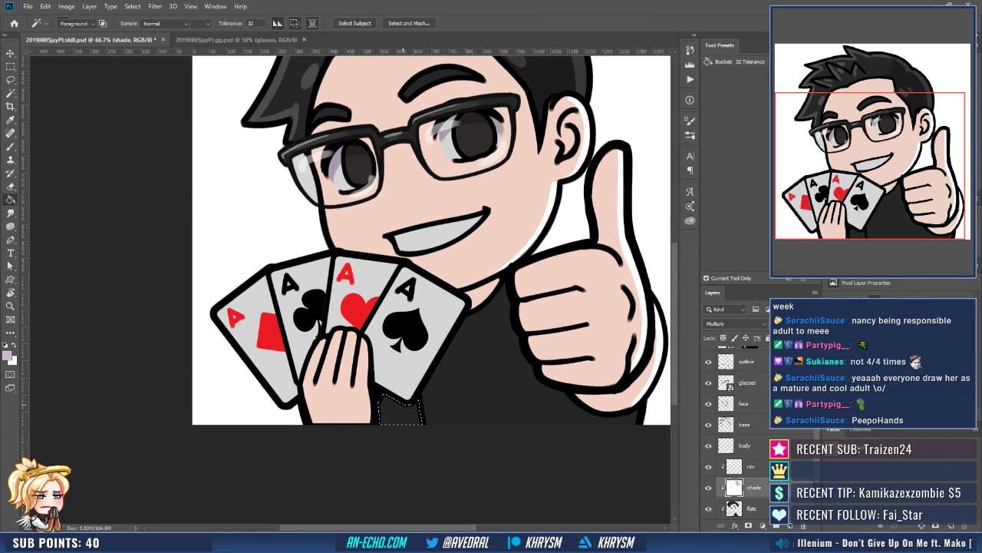
left_click(403, 413)
key("ctrl+d")
Brush mauve shadow boundaries on the black shirt, diagonally from the collar to the canvas edge and below the thumbs-up fist.
scroll(414, 245, "right", 3)
key("b")
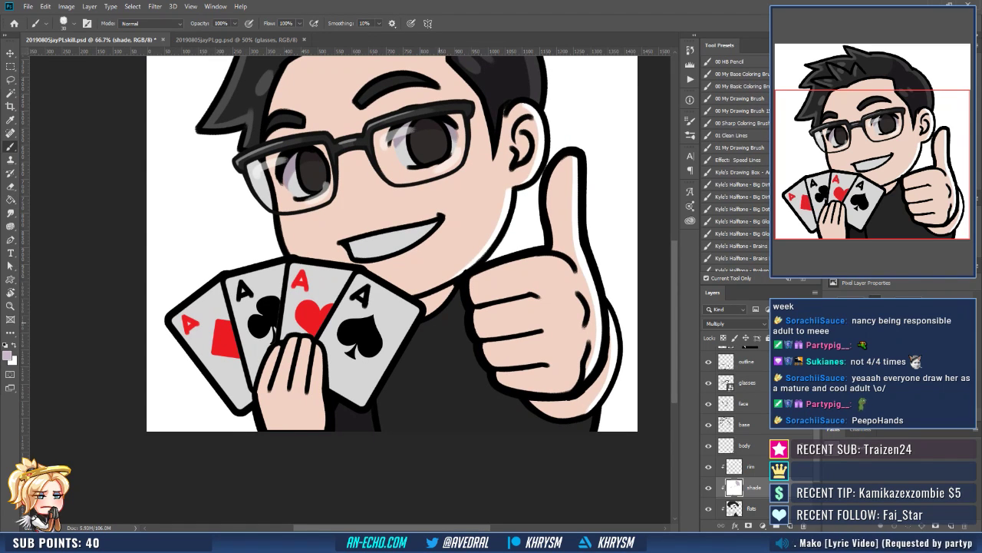
mouse_move(444, 321)
left_mouse_down()
mouse_move(431, 366)
mouse_move(389, 429)
left_mouse_up()
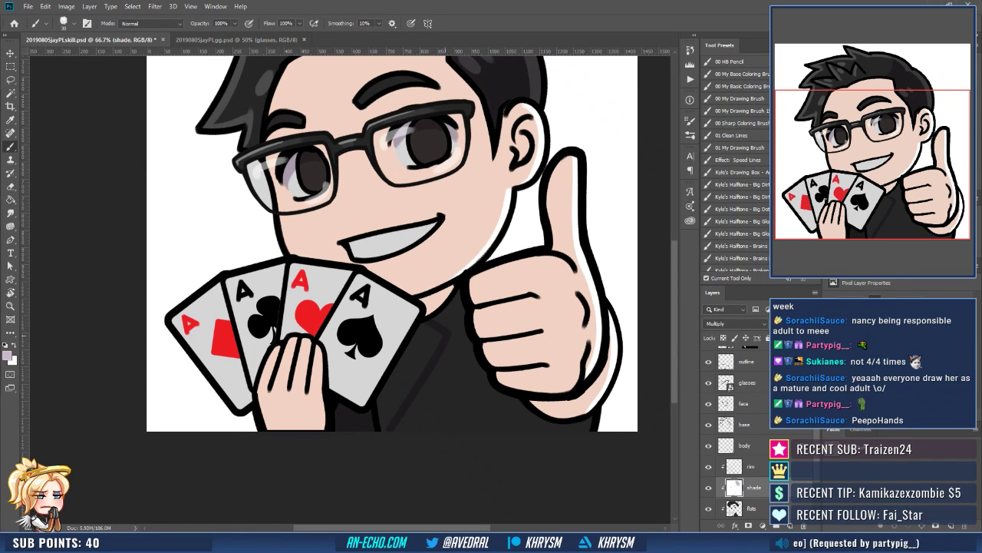
left_click_drag(502, 324, 474, 314)
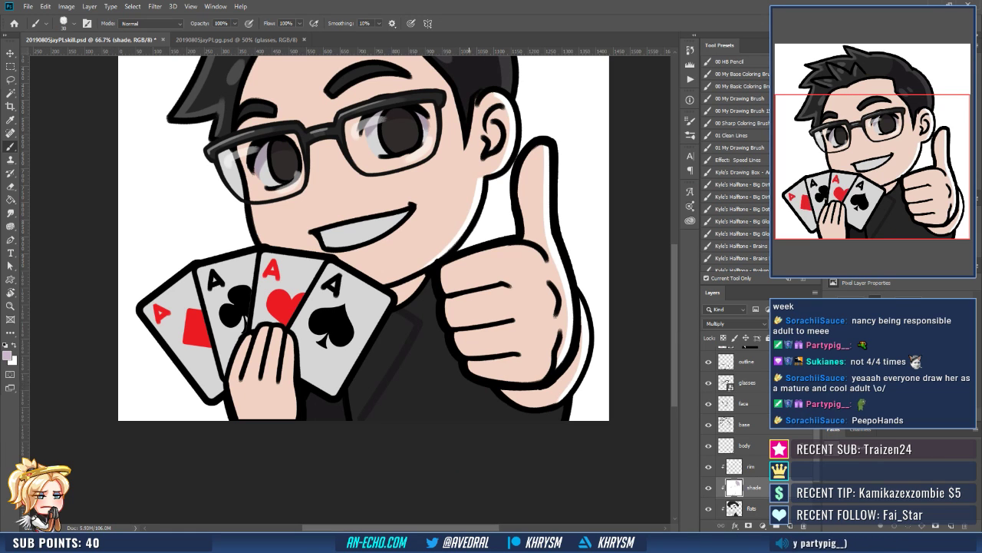
scroll(368, 245, "up", 2)
scroll(368, 245, "left", 1)
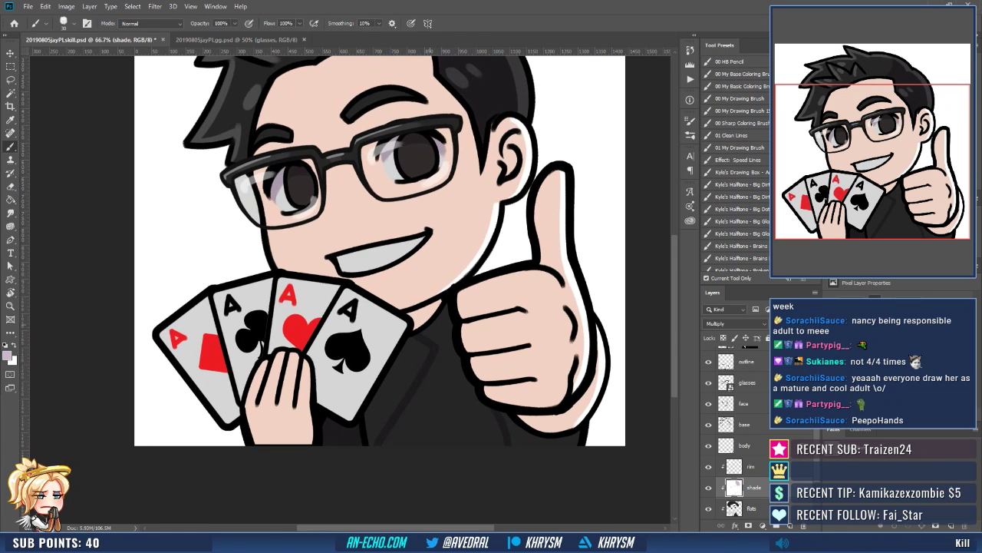
scroll(446, 322, "down", 1)
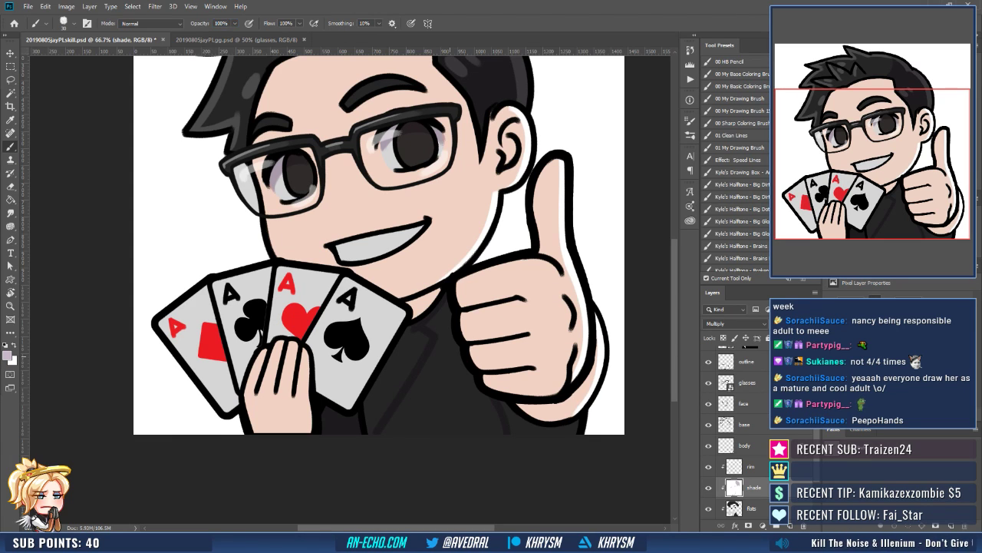
Select the enclosed shirt areas beside the cards and below the fist, expand the selection, fill both with mauve shading and deselect.
key("w")
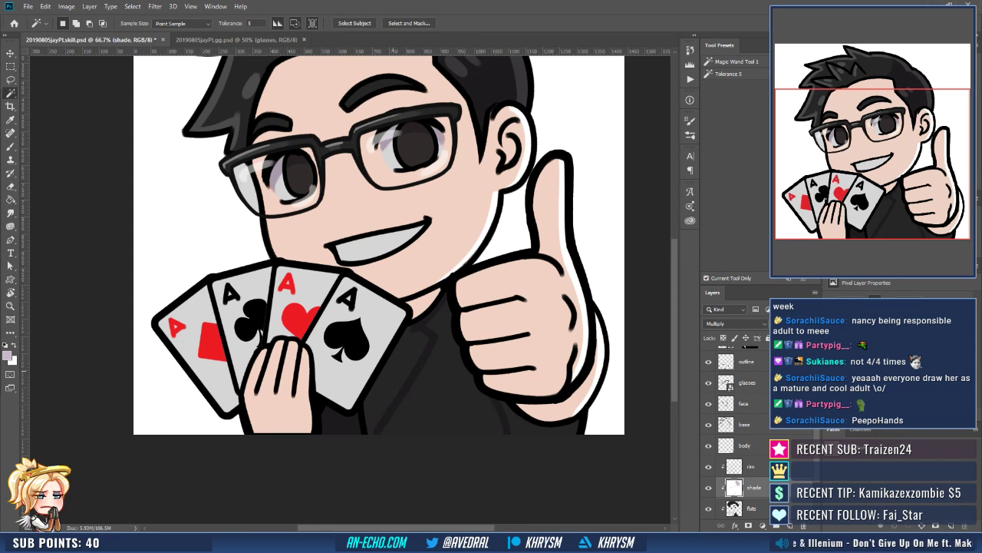
left_click(393, 372)
left_click(519, 422, "shift")
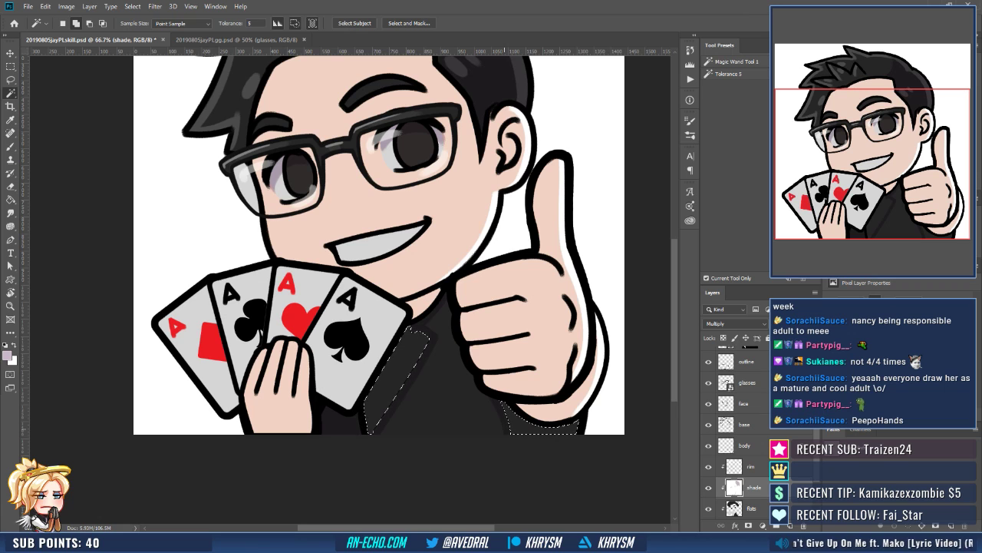
key("alt+s")
key("m")
key("e")
key("Return")
key("g")
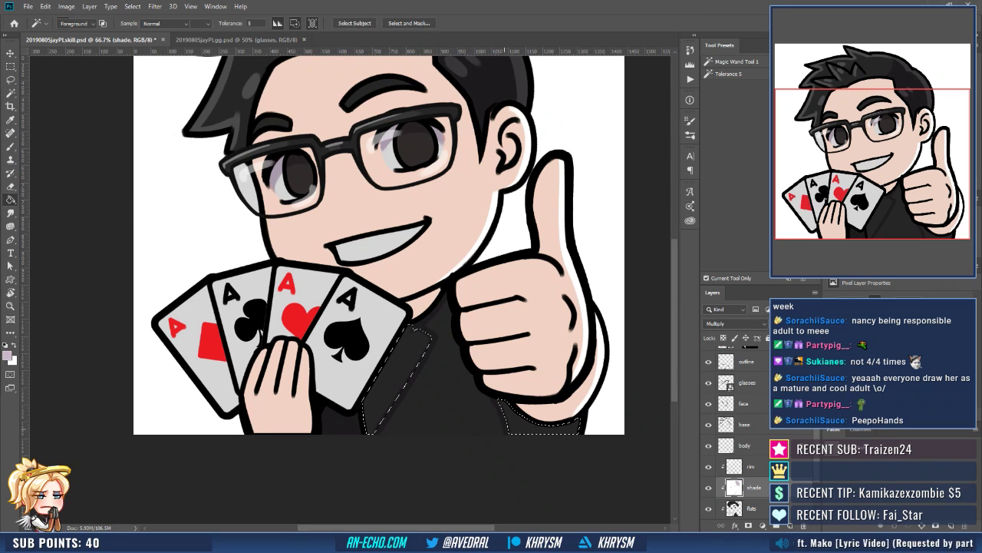
left_click(504, 429)
key("ctrl+d")
Switch to the skin shade layer and brush dusty pink shading down the shirt-side edge of the hand holding the cards.
left_click_drag(446, 412, 467, 457)
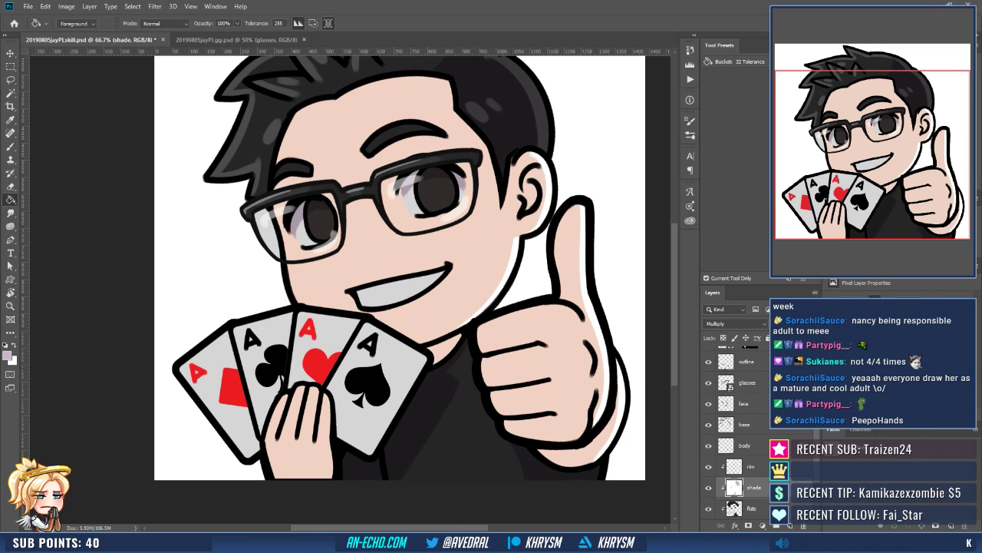
scroll(737, 430, "down", 2)
left_click(756, 488)
key("d")
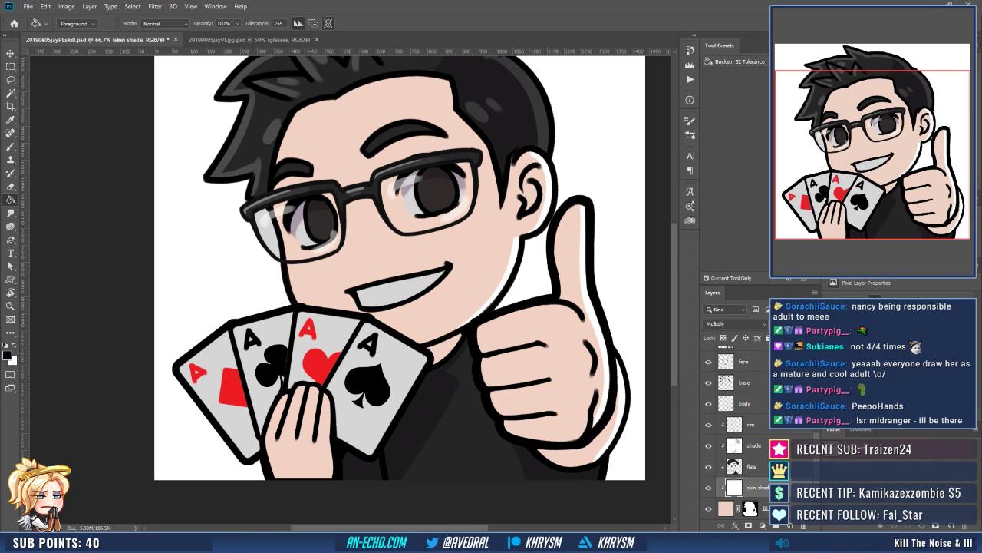
left_click_drag(410, 292, 426, 286)
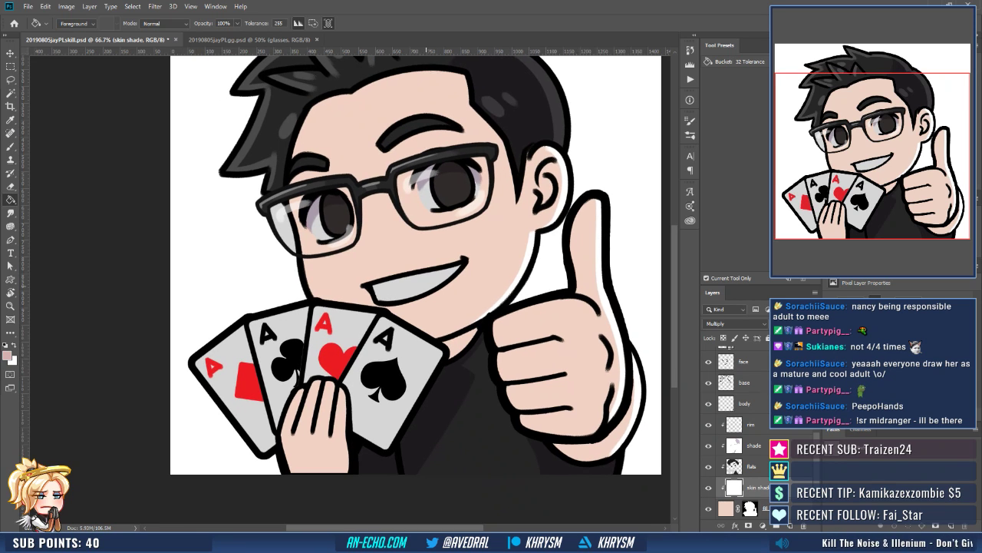
key("b")
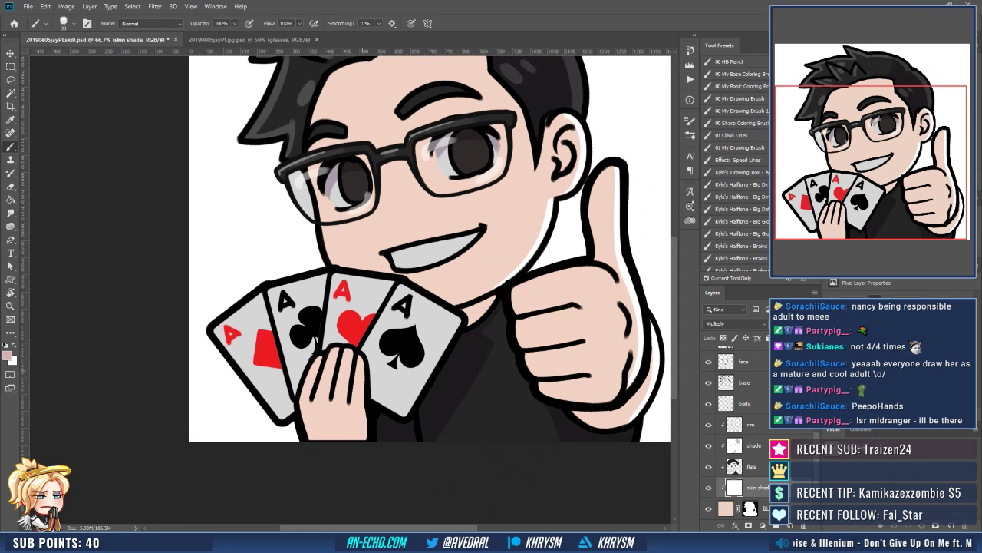
left_click_drag(364, 360, 362, 440)
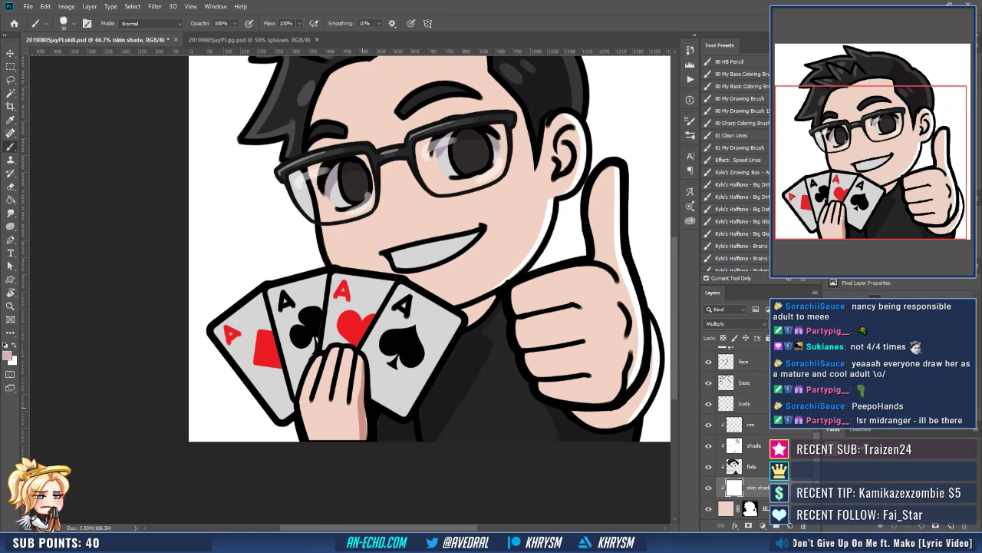
key("x")
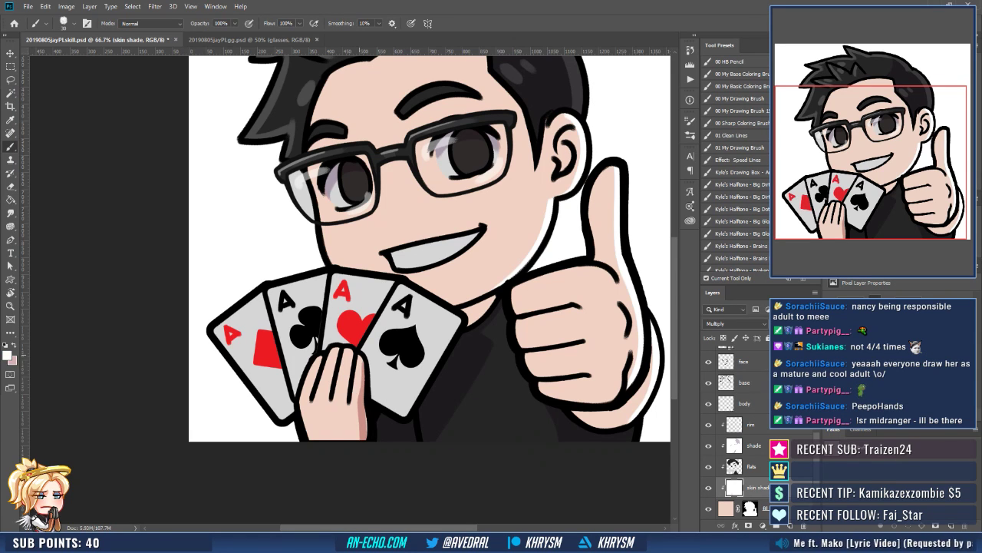
key("x")
left_click_drag(356, 360, 367, 433)
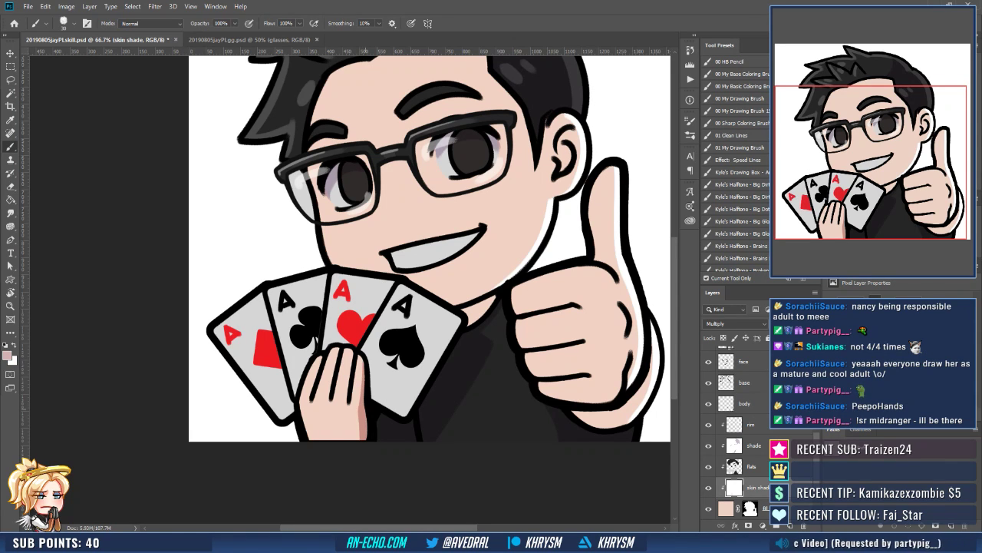
Brush dusty pink shading across the base of the raised thumb and down along its outer edge.
left_click_drag(497, 355, 426, 394)
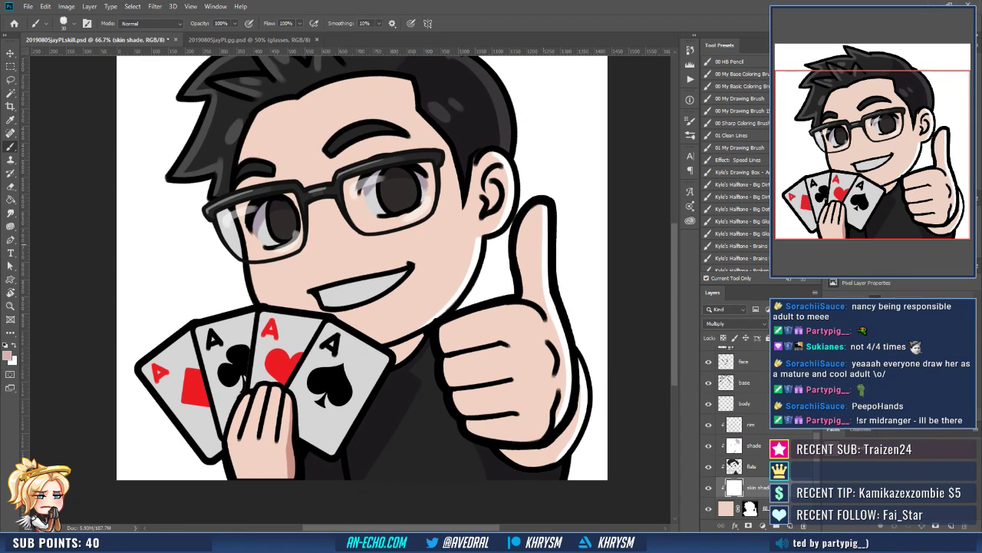
mouse_move(522, 282)
left_mouse_down()
mouse_move(542, 272)
mouse_move(527, 298)
mouse_move(539, 283)
mouse_move(554, 331)
left_mouse_up()
mouse_move(553, 330)
left_mouse_down()
mouse_move(551, 288)
mouse_move(565, 349)
mouse_move(553, 386)
mouse_move(552, 357)
left_mouse_up()
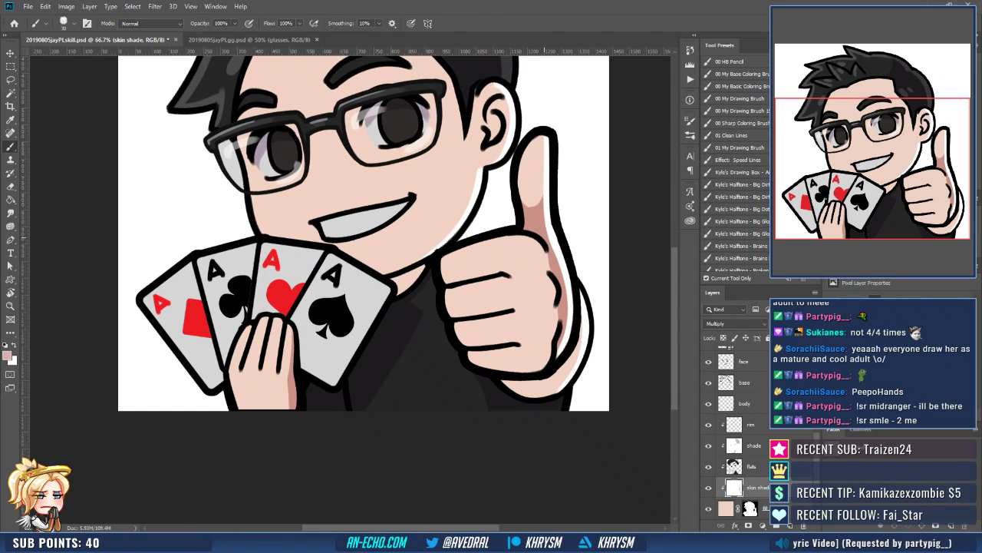
Lasso the wrist area curving behind the thumbs-up fist, fill it with dusty pink skin shading and deselect.
key("l")
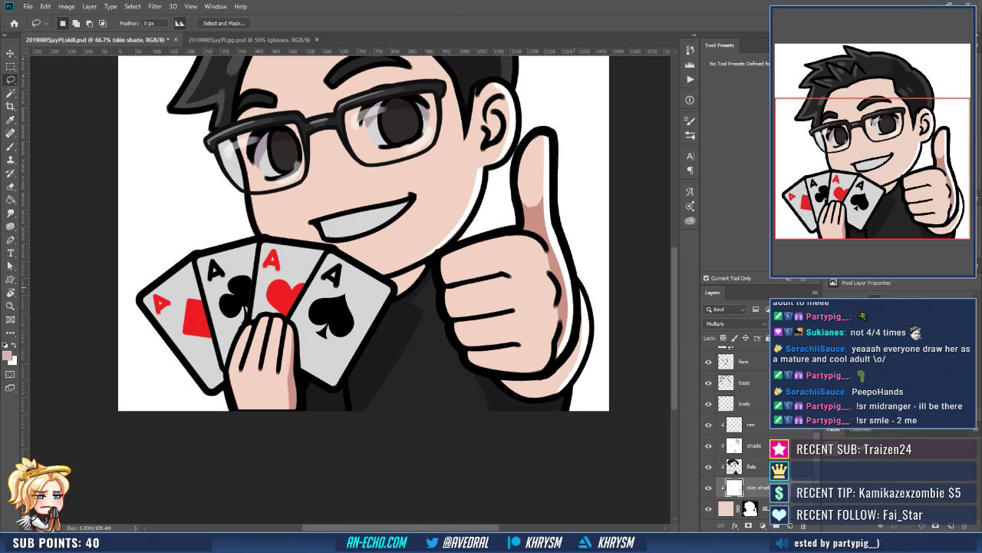
mouse_move(573, 257)
left_mouse_down()
mouse_move(560, 359)
mouse_move(503, 377)
mouse_move(501, 387)
mouse_move(580, 379)
mouse_move(598, 287)
left_mouse_up()
key("g")
left_click(577, 351)
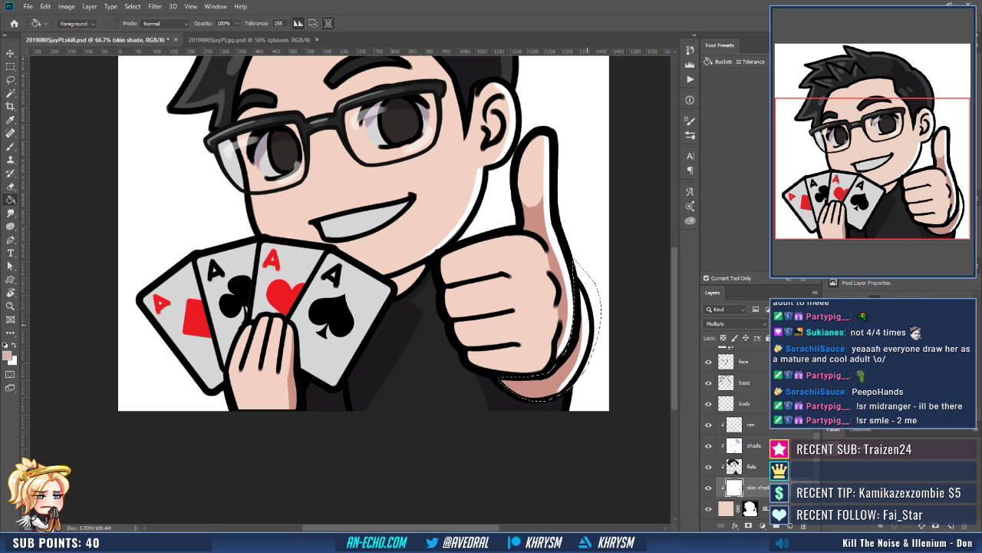
left_click_drag(579, 321, 583, 341)
Brush dusty pink shading along the lower edges of the fist's curled fingers and outline the shadow on the lowest finger.
mouse_move(499, 284)
left_mouse_down()
mouse_move(531, 310)
mouse_move(576, 311)
left_mouse_up()
key("b")
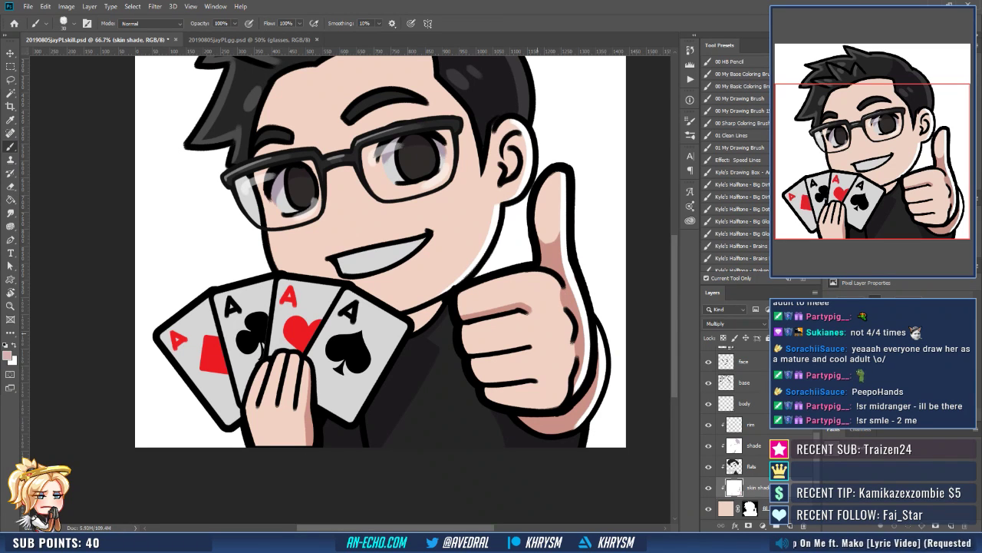
left_click_drag(469, 354, 533, 345)
key("ctrl+z")
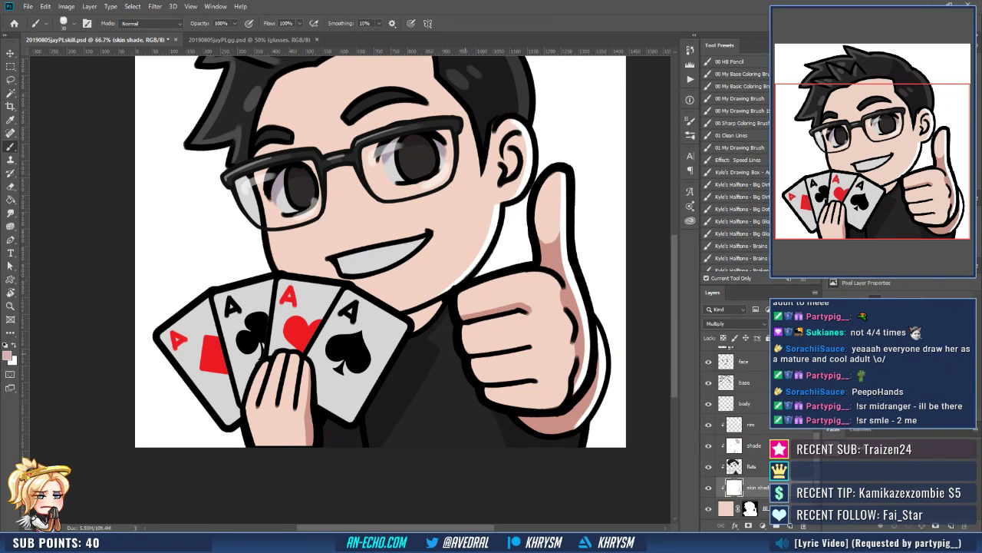
mouse_move(468, 351)
left_mouse_down()
mouse_move(535, 342)
mouse_move(541, 321)
left_mouse_up()
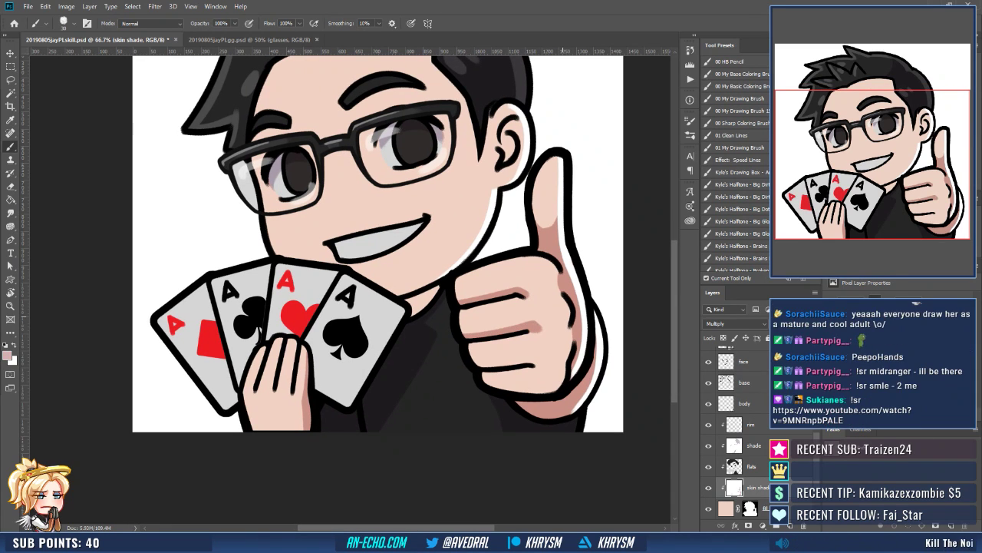
left_click_drag(535, 340, 533, 327)
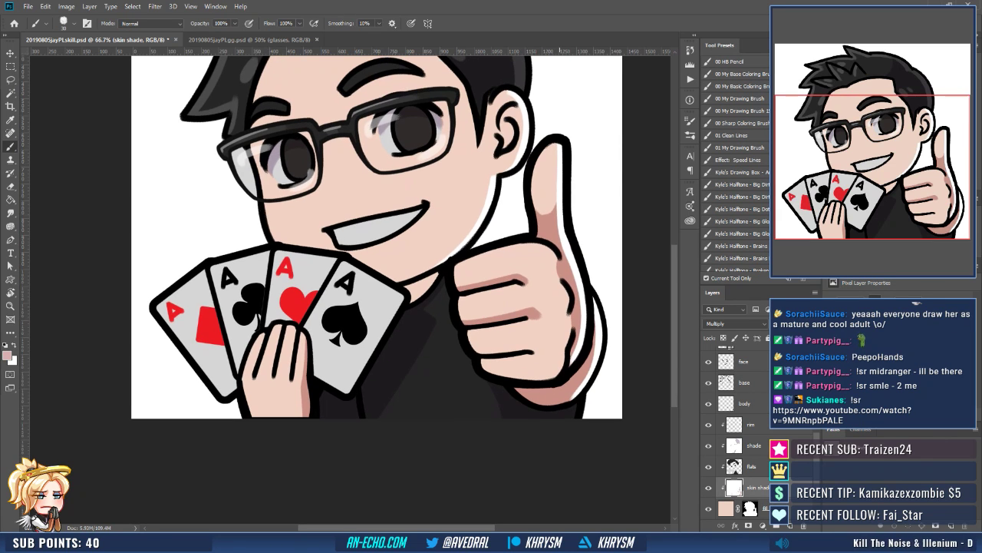
left_click_drag(473, 350, 568, 336)
mouse_move(483, 351)
left_mouse_down()
mouse_move(554, 345)
mouse_move(569, 324)
mouse_move(569, 334)
mouse_move(508, 354)
left_mouse_up()
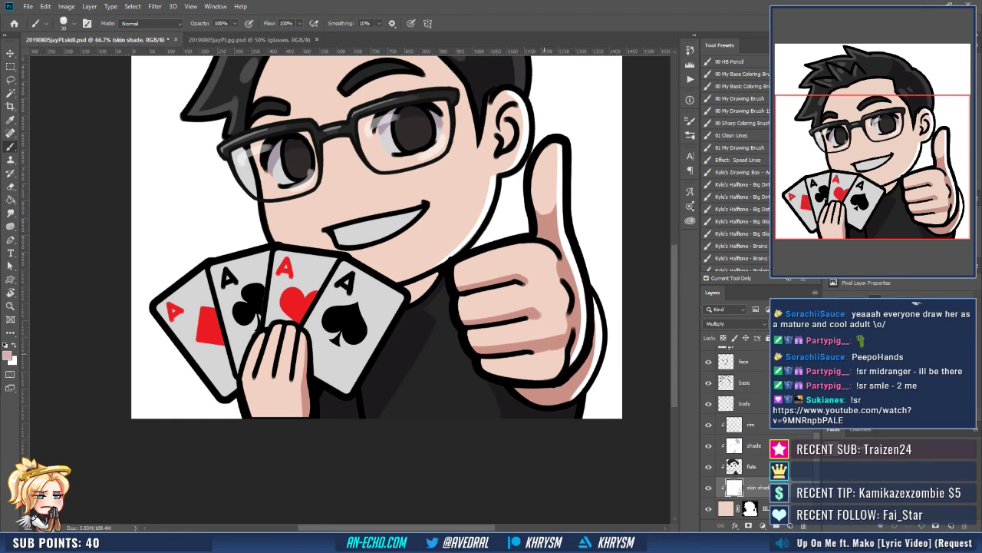
Select the unshaded area of the fist's lowest finger, expand the selection by 5 pixels, fill it with dusty pink and deselect.
key("w")
left_click(542, 363)
key("alt+s")
key("m")
key("e")
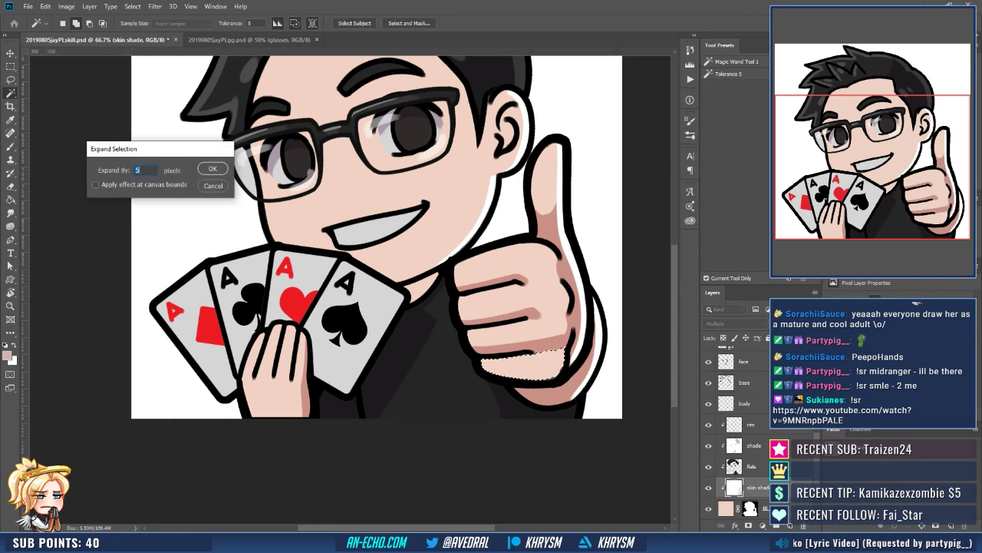
key("Return")
key("g")
left_click(542, 364)
key("ctrl+d")
left_click_drag(588, 365, 569, 372)
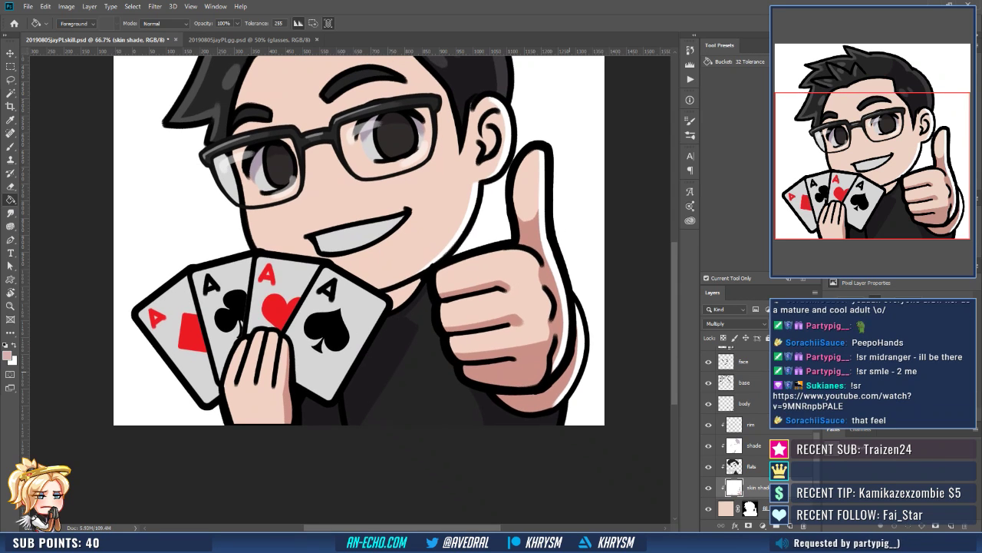
Brush dusty pink skin shading around both eyes, between the eyebrows and the glasses frame and beside the nose bridge.
key("b")
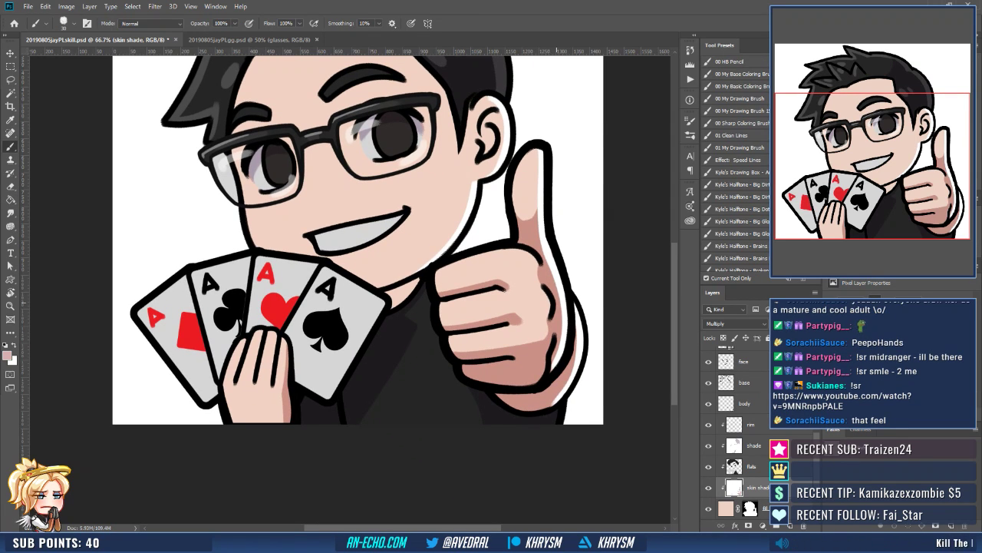
left_click_drag(557, 303, 584, 299)
left_click_drag(493, 357, 496, 406)
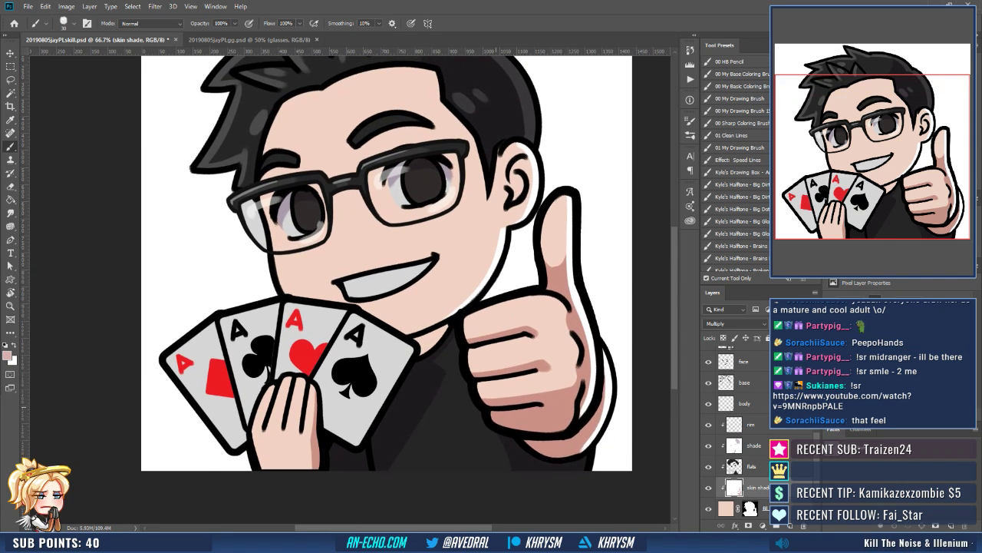
scroll(373, 261, "left", 1)
scroll(373, 261, "up", 2)
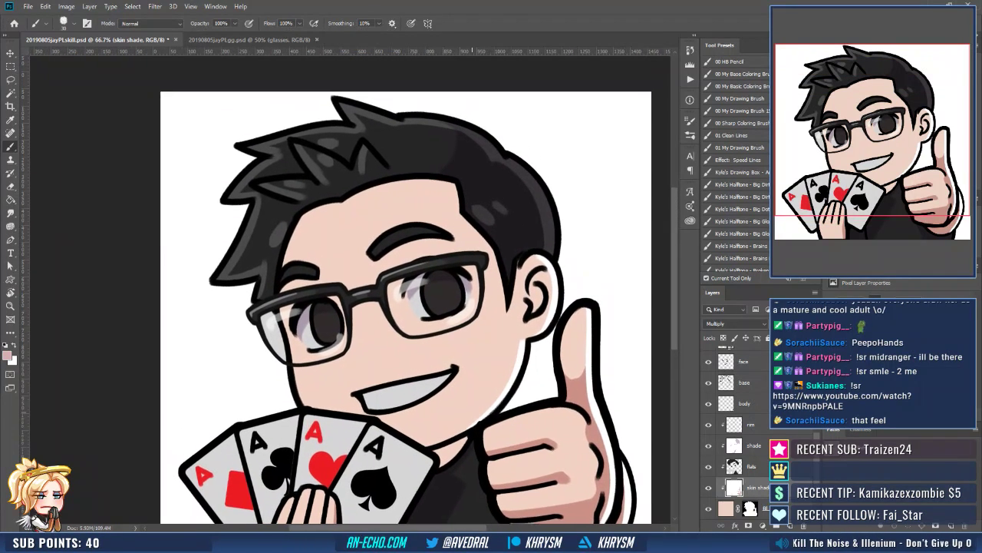
key("ctrl+z")
left_click_drag(296, 308, 293, 325)
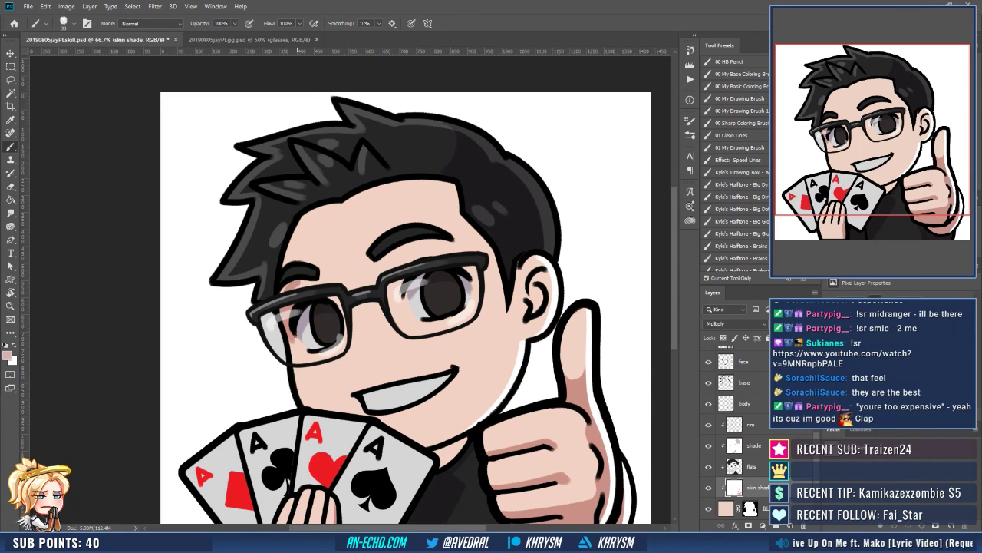
left_click_drag(299, 281, 315, 283)
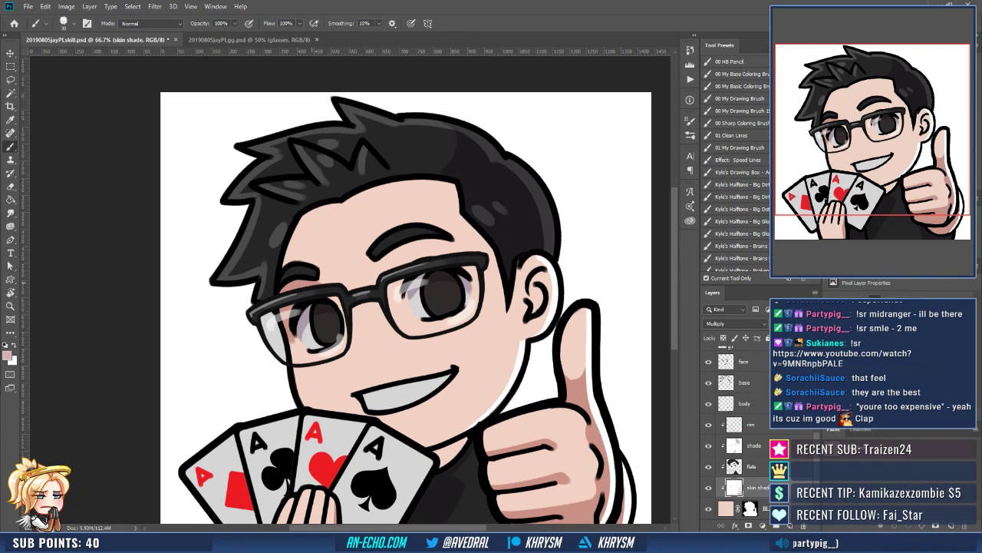
left_click_drag(332, 300, 313, 294)
left_click_drag(364, 256, 383, 284)
left_click_drag(444, 214, 449, 224)
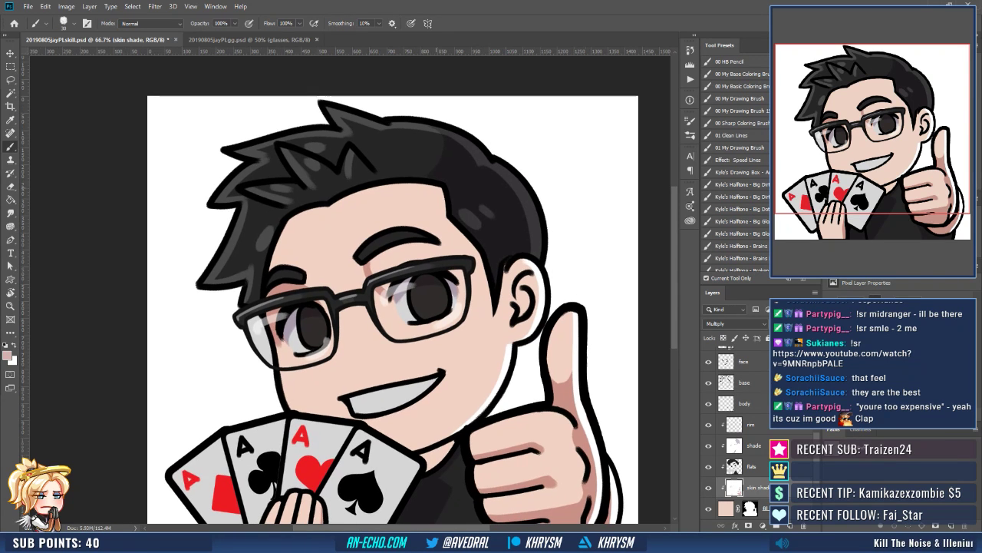
Brush a dusty pink shadow edge down the forehead, lasso the area between it and the hairline, fill it and deselect.
left_click_drag(426, 185, 421, 244)
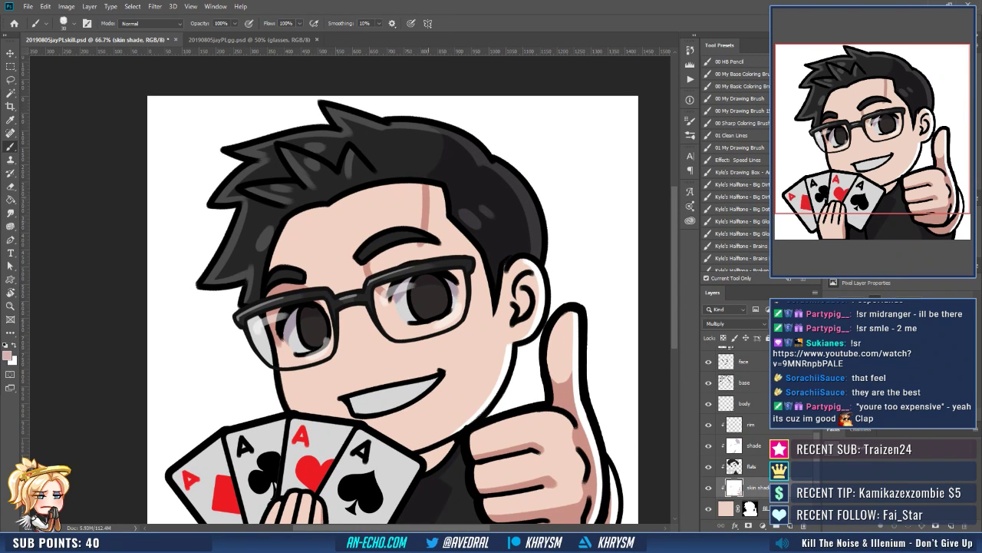
mouse_move(471, 219)
left_mouse_down()
mouse_move(488, 174)
mouse_move(486, 196)
left_mouse_up()
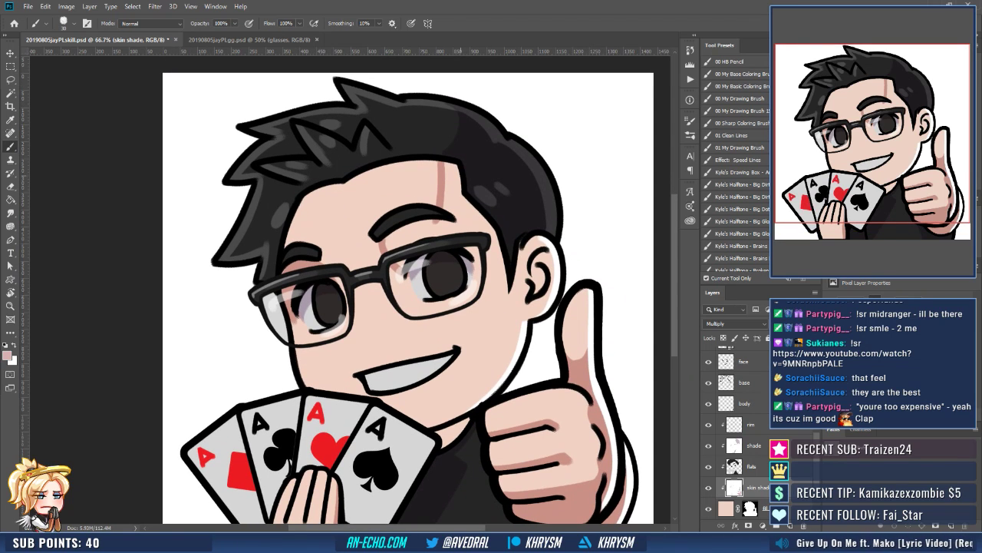
key("l")
mouse_move(442, 162)
left_mouse_down()
mouse_move(436, 213)
mouse_move(385, 222)
mouse_move(380, 251)
mouse_move(404, 269)
mouse_move(426, 254)
mouse_move(453, 253)
mouse_move(476, 278)
mouse_move(495, 255)
left_mouse_up()
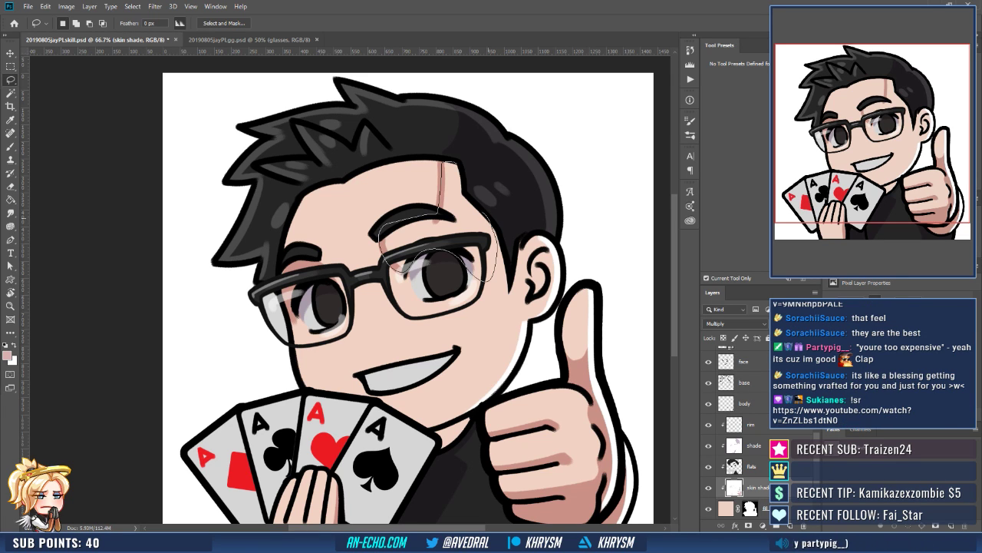
left_click_drag(471, 202, 459, 169)
key("g")
left_click(471, 229)
key("ctrl+d")
mouse_move(527, 257)
left_mouse_down()
mouse_move(530, 230)
mouse_move(525, 238)
left_mouse_up()
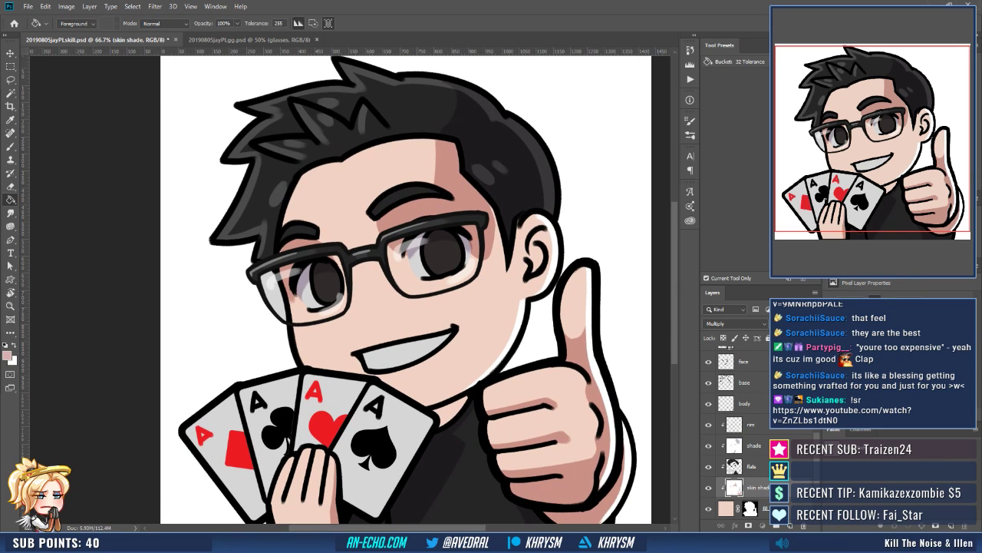
Brush a dusty pink shadow edge on the skin shade layer from the glasses down the cheek to the jaw.
left_click(503, 234, "ctrl")
key("x")
key("b")
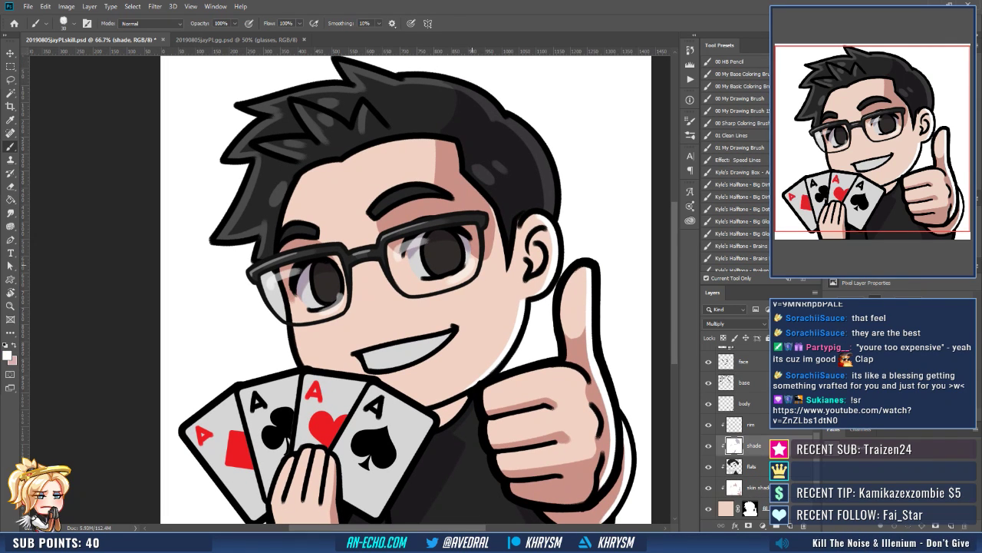
left_click_drag(500, 318, 521, 290)
left_click(545, 356, "ctrl")
key("x")
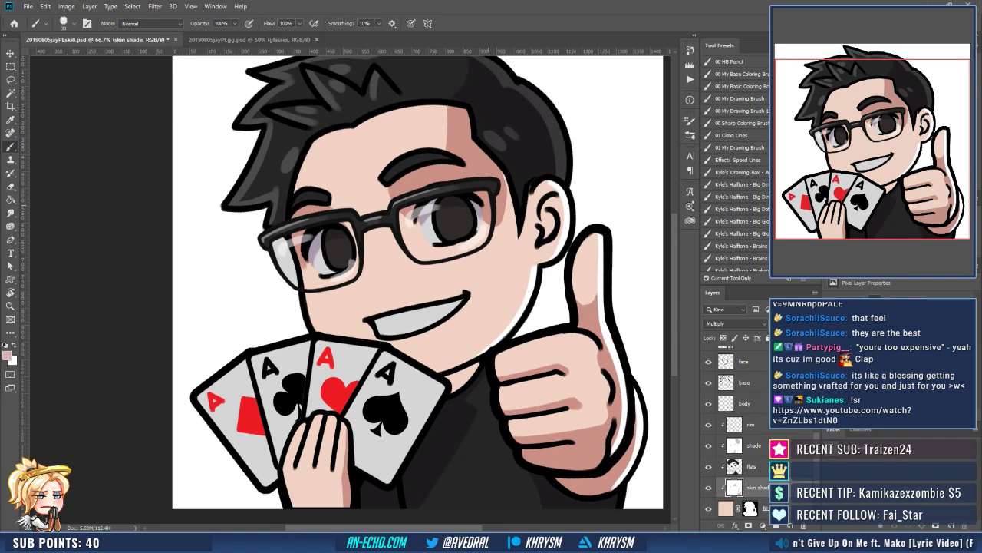
mouse_move(484, 224)
left_mouse_down()
mouse_move(499, 302)
mouse_move(479, 354)
left_mouse_up()
key("ctrl+z")
left_click_drag(485, 226, 495, 345)
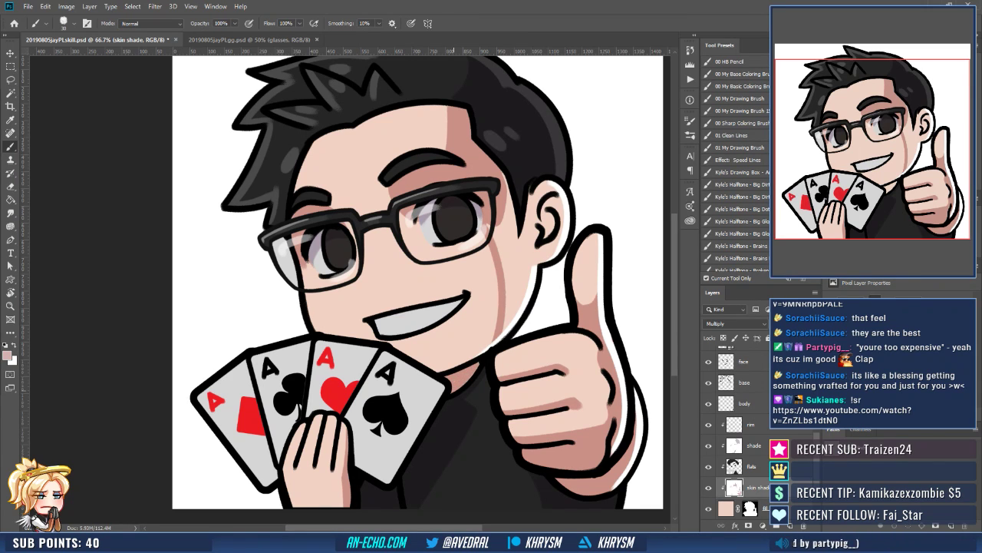
left_click_drag(455, 388, 425, 421)
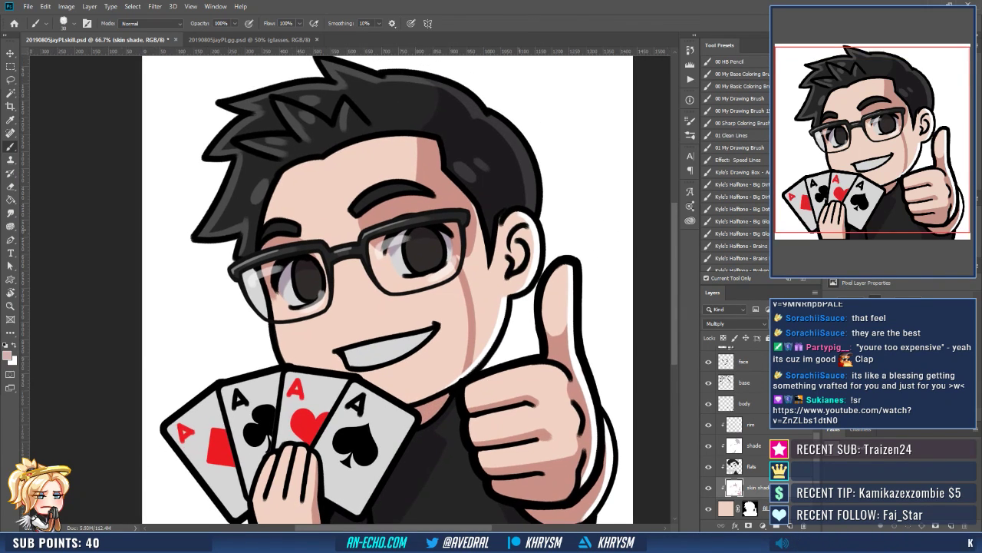
Lasso the cheek, jaw and ear area behind the brushed shadow edge, fill it with dusty pink and deselect.
key("l")
mouse_move(545, 209)
left_mouse_down()
mouse_move(471, 187)
mouse_move(456, 257)
mouse_move(471, 345)
mouse_move(465, 377)
mouse_move(506, 353)
mouse_move(543, 268)
left_mouse_up()
key("g")
left_click(525, 314)
key("ctrl+d")
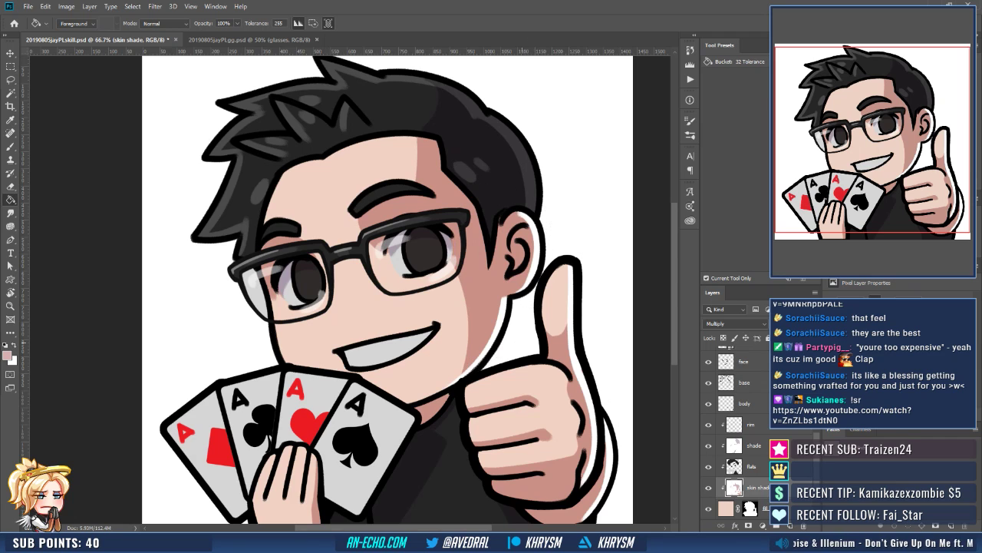
On the shade layer, brush a mauve shadow on the ace of spades card along the edge of the holding hand.
left_click_drag(527, 315, 575, 267)
left_click_drag(555, 207, 560, 212)
key("b")
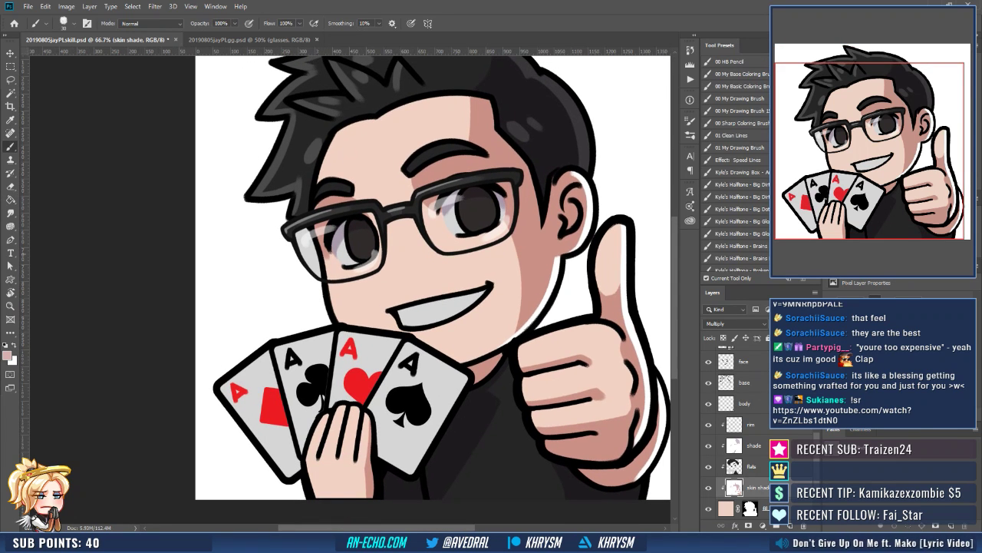
left_click_drag(329, 269, 335, 208)
left_click(754, 445)
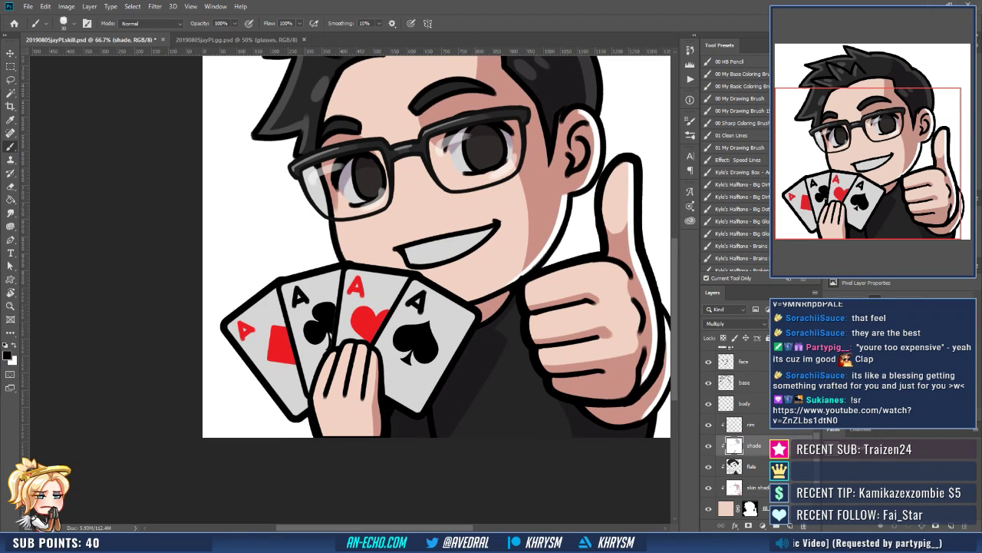
left_click_drag(379, 352, 386, 392)
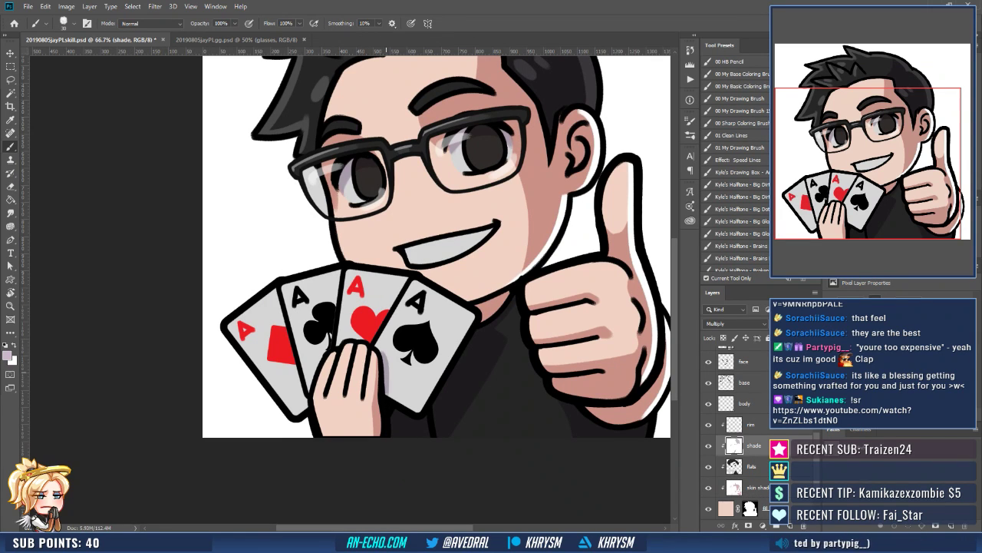
key("ctrl+z")
left_click_drag(380, 350, 388, 396)
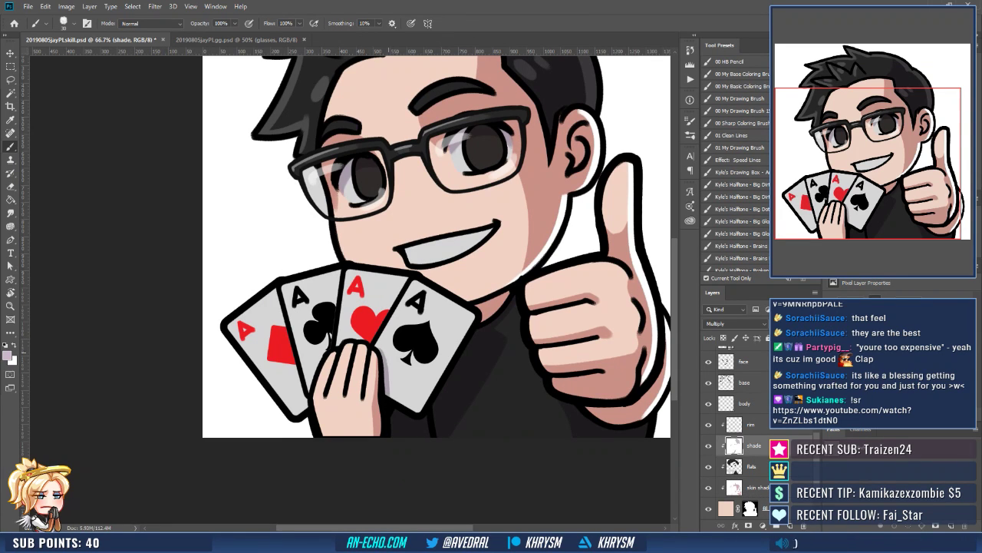
left_click_drag(388, 344, 377, 352)
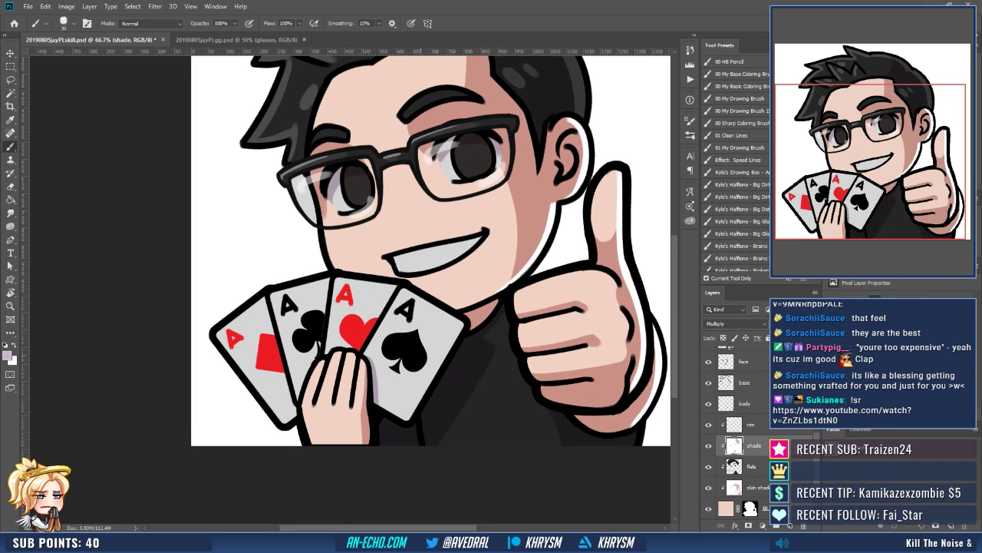
Brush mauve shading onto the teeth and touch up the mouth corner with dusty pink on the skin shade layer.
mouse_move(400, 259)
left_mouse_down()
mouse_move(376, 358)
mouse_move(399, 373)
mouse_move(477, 352)
left_mouse_up()
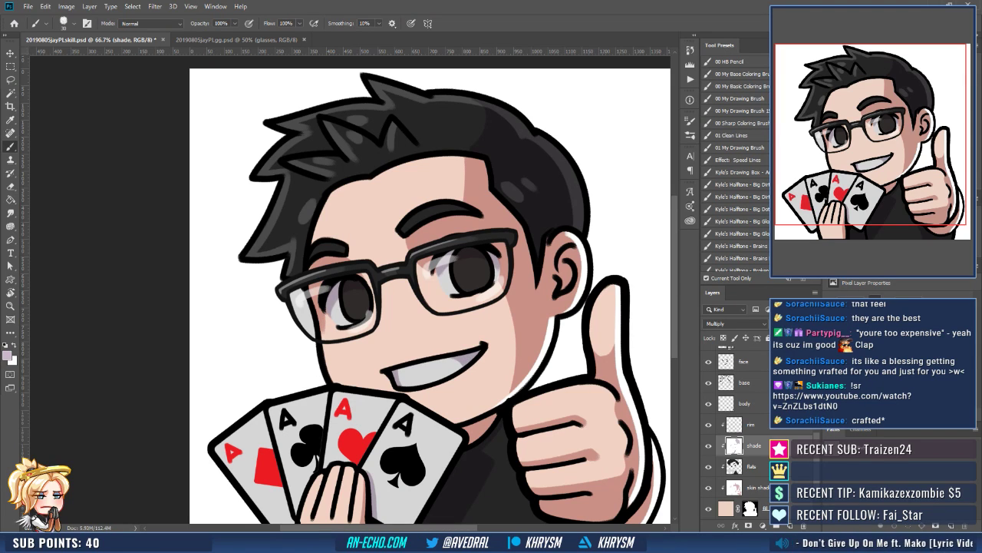
left_click(756, 488)
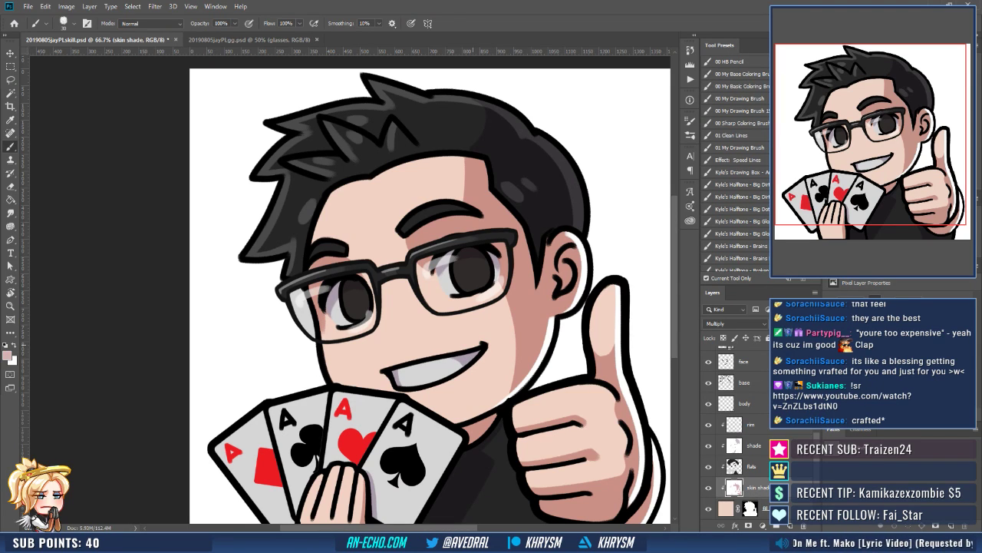
left_click_drag(455, 352, 480, 344)
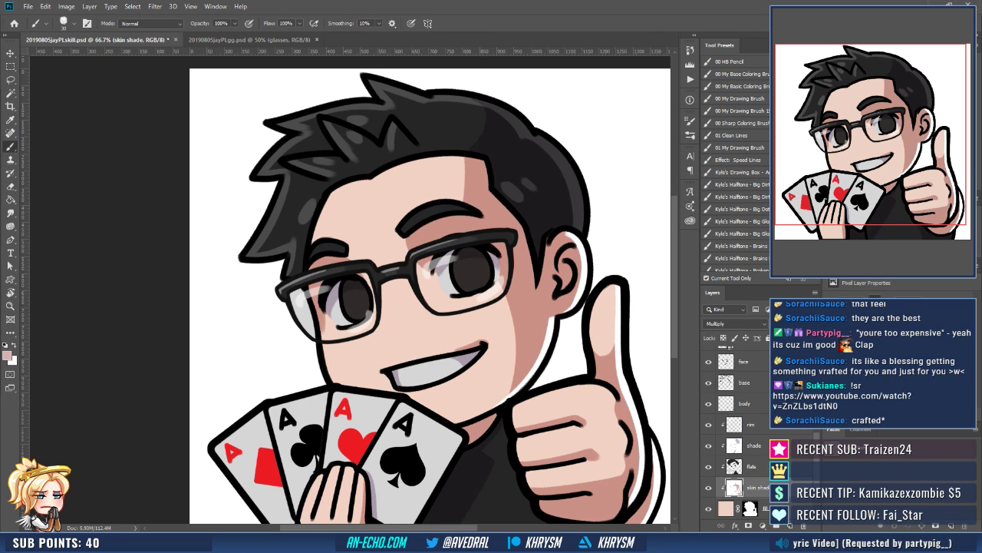
On the Overlay rim layer, sample the thumb's skin colour and brush a soft highlight beneath the lower lip.
left_click(756, 424)
key("d")
left_click(607, 289, "alt")
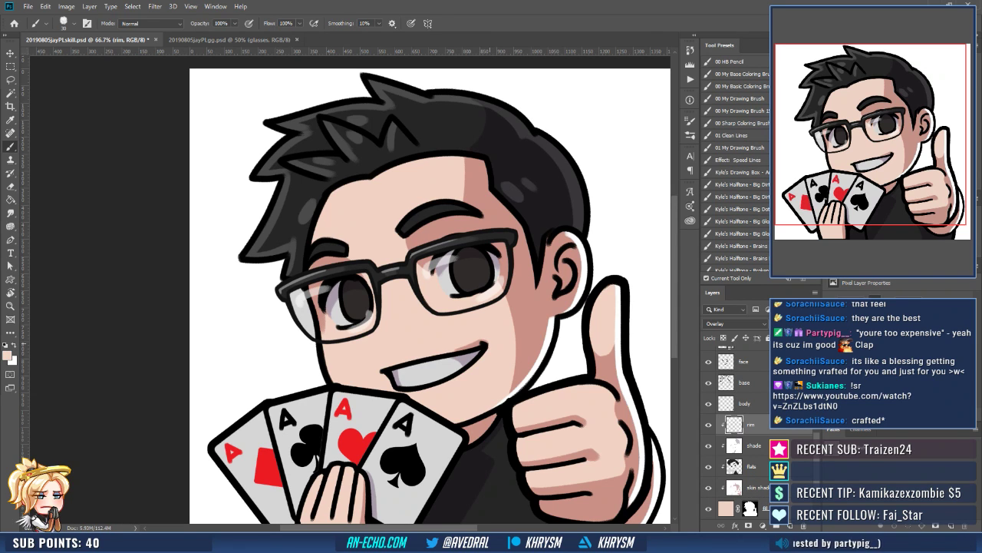
left_click_drag(490, 344, 489, 357)
left_click_drag(416, 394, 453, 382)
left_click_drag(482, 325, 496, 347)
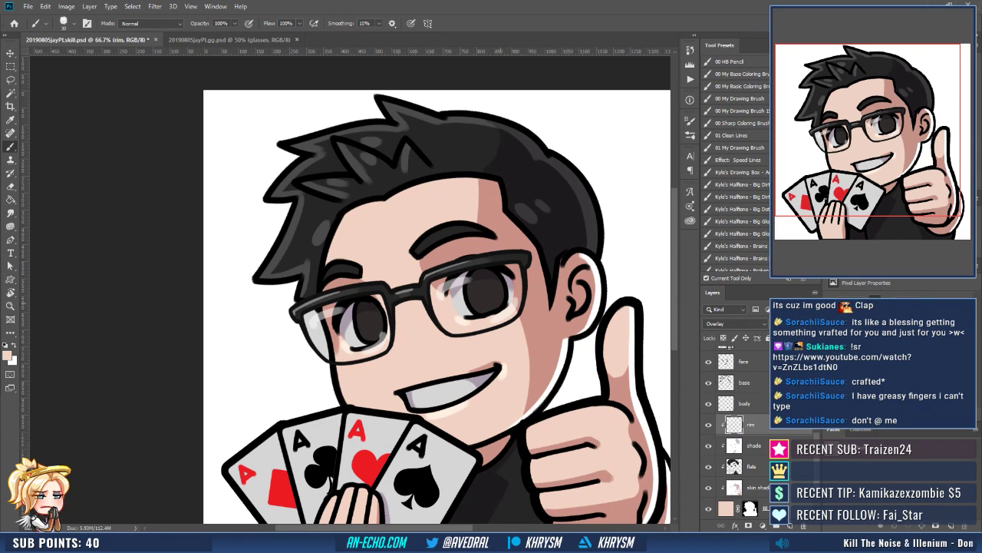
left_click_drag(512, 305, 525, 297)
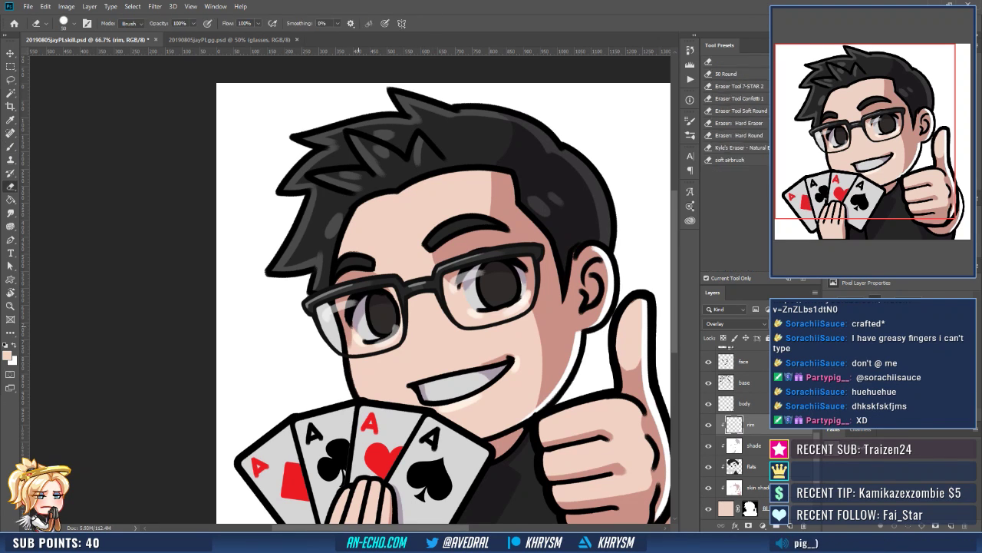
Brush white Overlay highlights on the lower part of both irises to lighten them.
key("x")
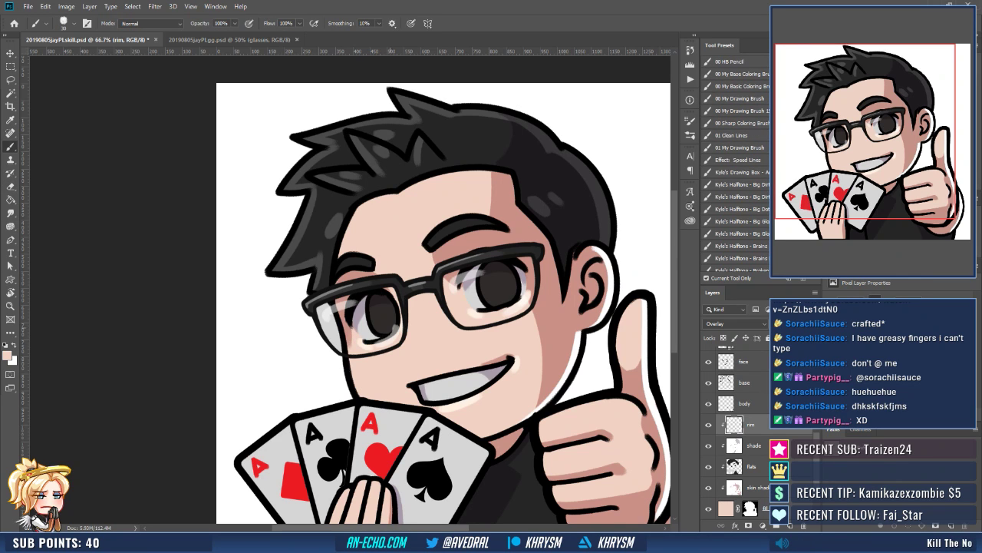
left_click_drag(360, 283, 350, 298)
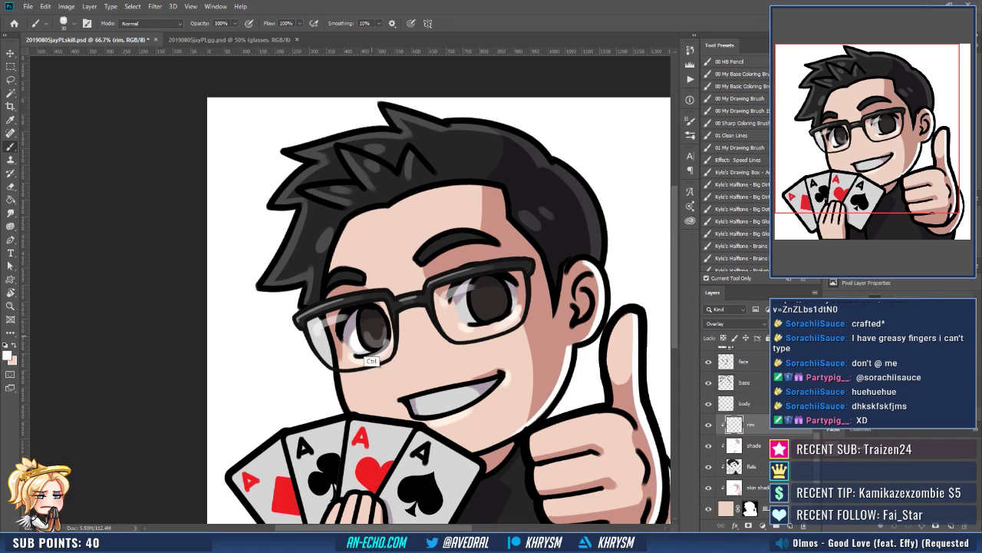
left_click_drag(367, 343, 383, 330)
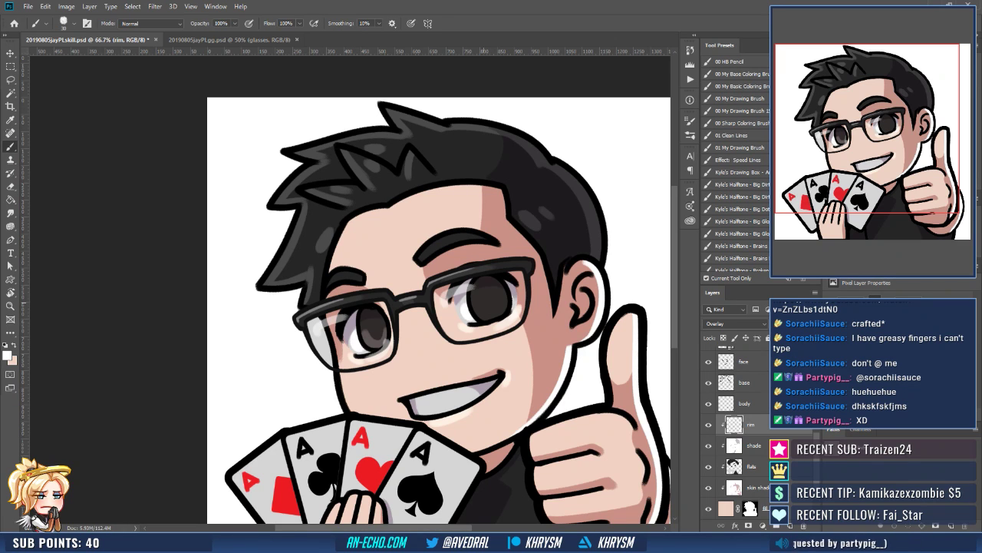
left_click_drag(478, 305, 502, 305)
key("ctrl+z")
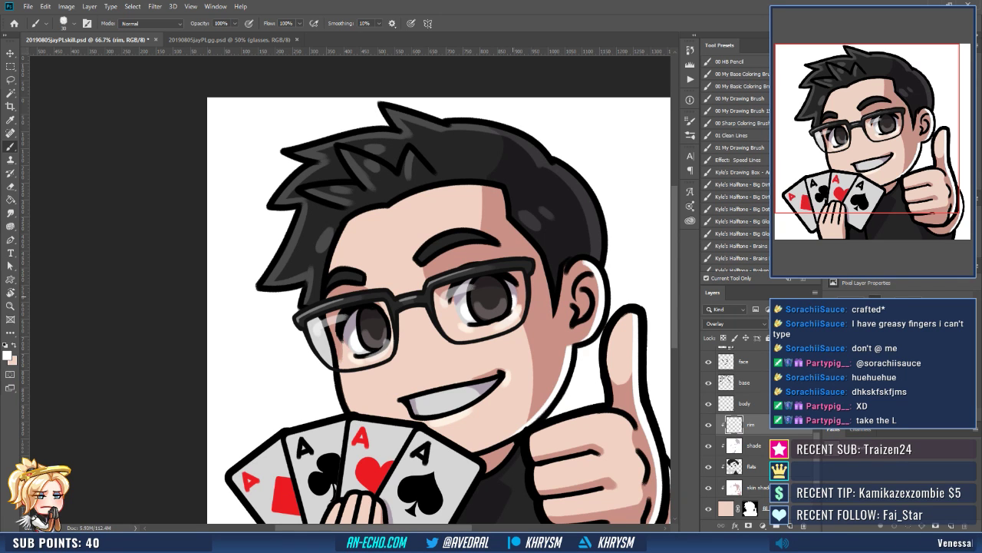
left_click_drag(532, 287, 547, 296)
left_click_drag(515, 333, 518, 344)
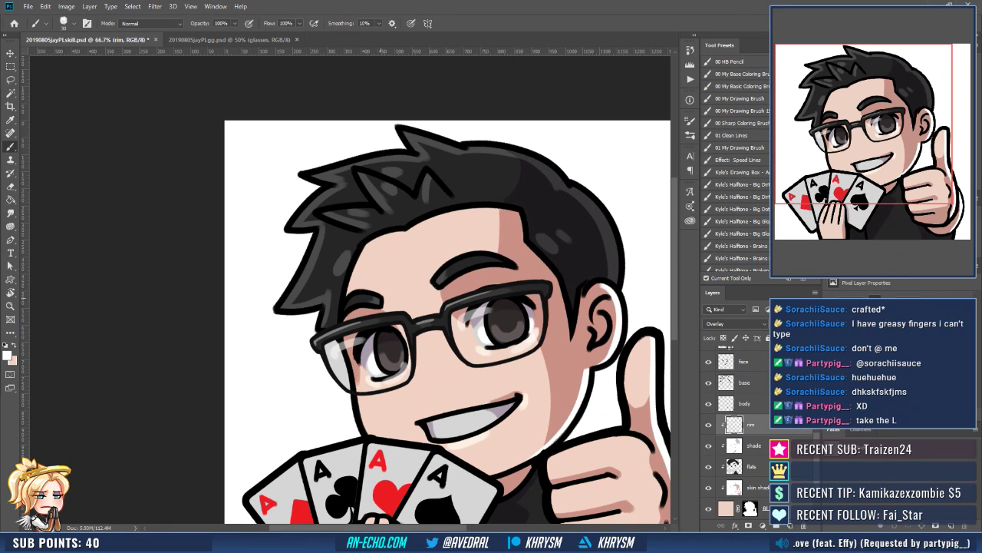
Brush light skin-tone highlights on the nose and on the fingers holding the cards.
left_click_drag(494, 273, 469, 182)
key("x")
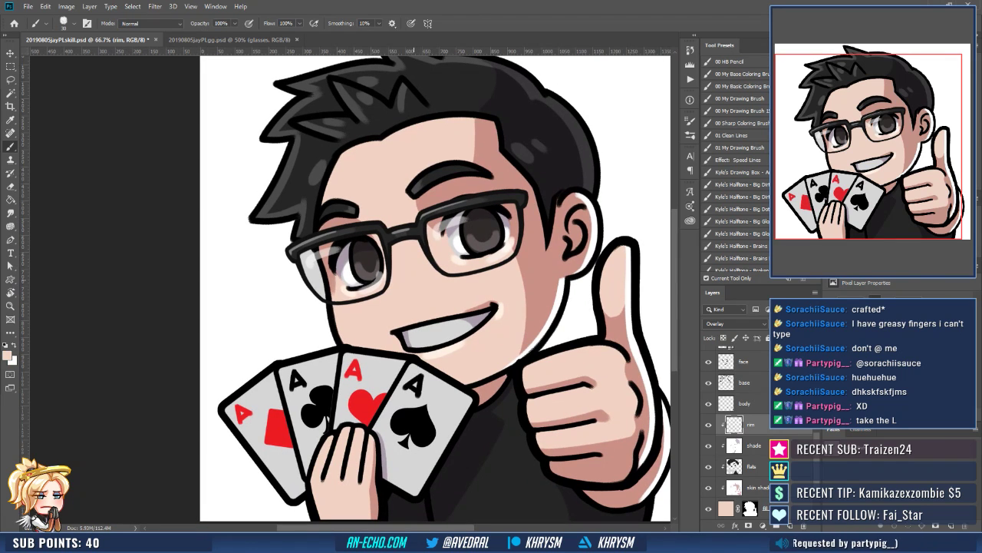
left_click_drag(490, 475, 509, 396)
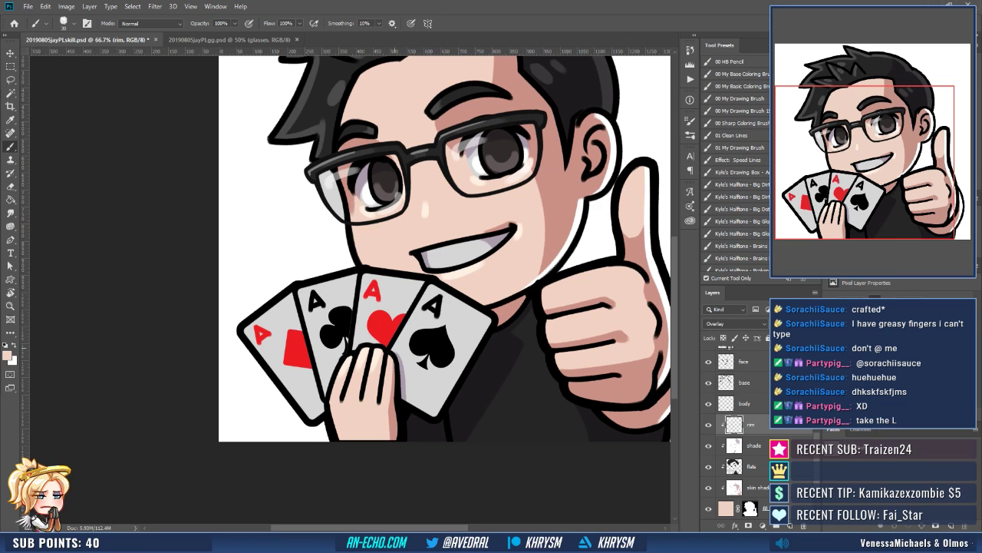
left_click_drag(382, 353, 391, 373)
left_click_drag(604, 292, 548, 321)
key("x")
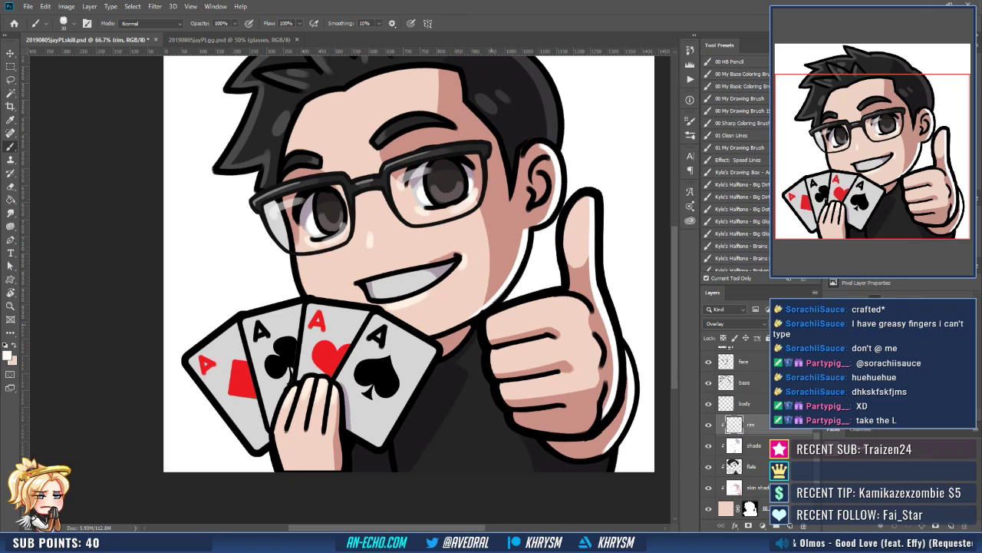
left_click_drag(485, 325, 572, 301)
mouse_move(521, 336)
left_mouse_down()
mouse_move(533, 330)
mouse_move(490, 319)
mouse_move(576, 300)
left_mouse_up()
key("ctrl+z")
key("ctrl+z")
Brush light skin-tone highlights along the top of the thumbs-up fist and on its knuckles with a 45-pixel brush.
key("x")
left_click_drag(493, 322, 575, 306)
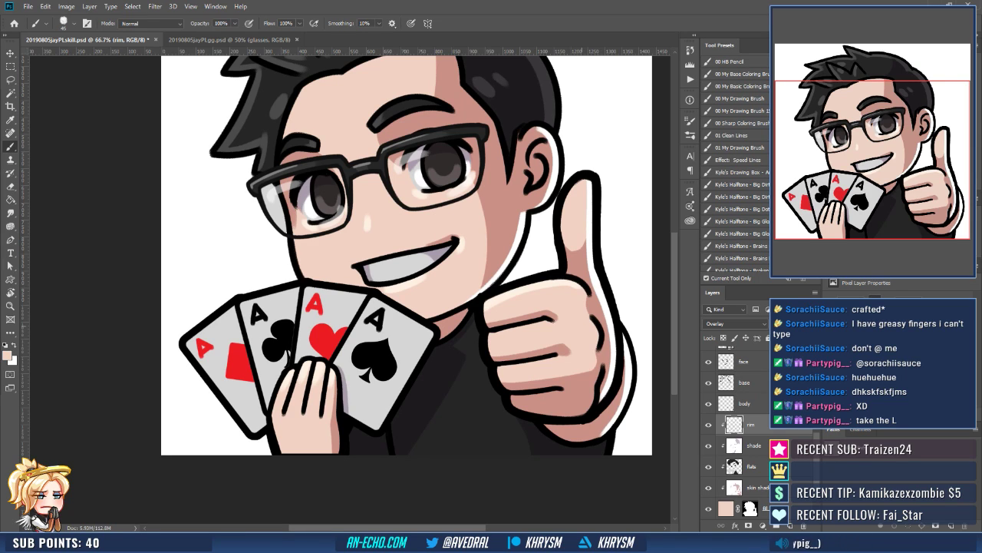
mouse_move(549, 337)
left_mouse_down()
mouse_move(587, 319)
mouse_move(549, 328)
left_mouse_up()
mouse_move(495, 302)
left_mouse_down()
mouse_move(547, 290)
mouse_move(588, 295)
mouse_move(547, 317)
mouse_move(569, 345)
mouse_move(546, 350)
mouse_move(568, 377)
mouse_move(552, 353)
left_mouse_up()
key("ctrl+z")
key("ctrl+z")
left_click_drag(424, 379, 472, 468)
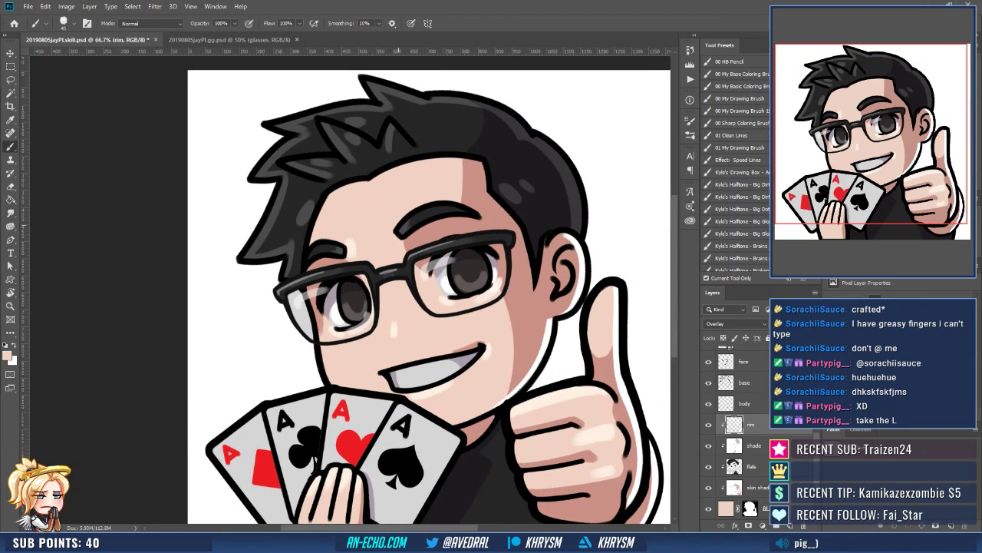
scroll(428, 290, "down", 2)
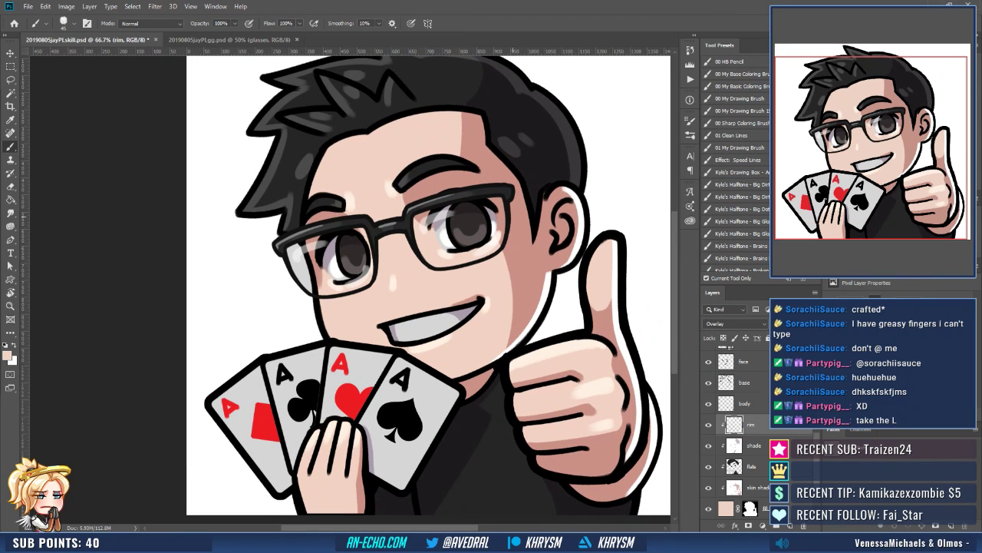
Rotate the canvas to follow the smile, brush white highlights across the teeth and reset the canvas rotation.
left_click_drag(479, 395, 464, 411)
key("x")
key("r")
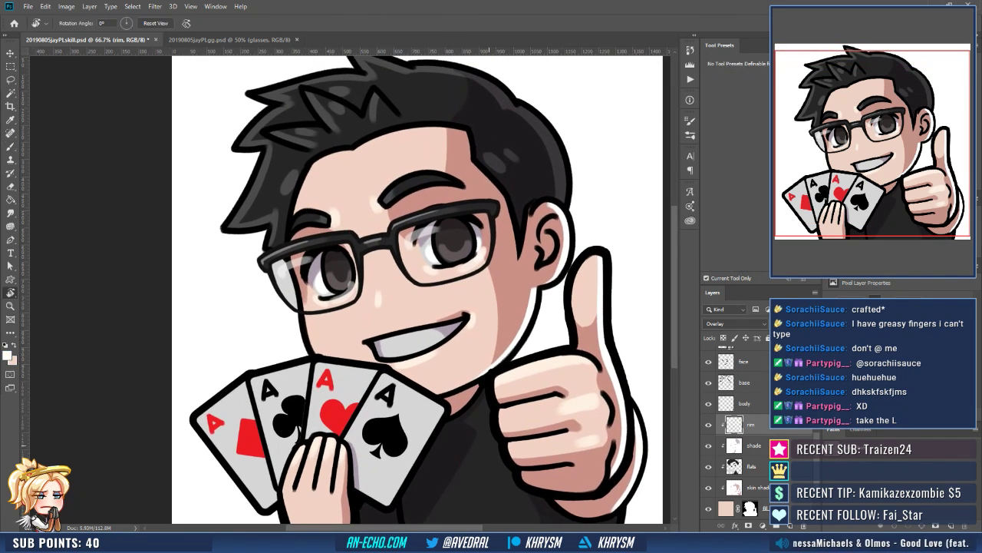
left_click_drag(455, 321, 459, 277)
key("b")
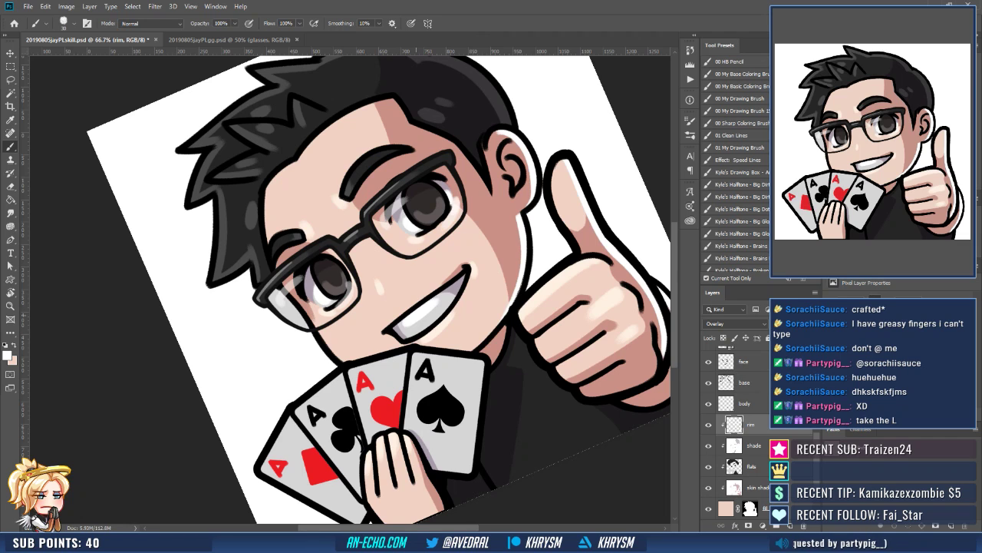
left_click_drag(422, 327, 479, 291)
key("Escape")
left_click_drag(476, 383, 427, 426)
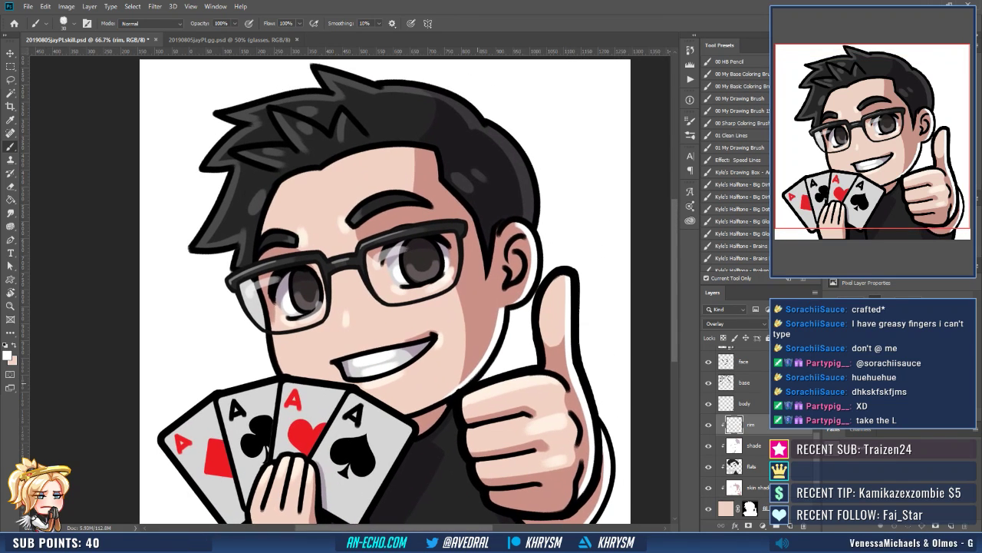
key("alt+[")
key("d")
key("x")
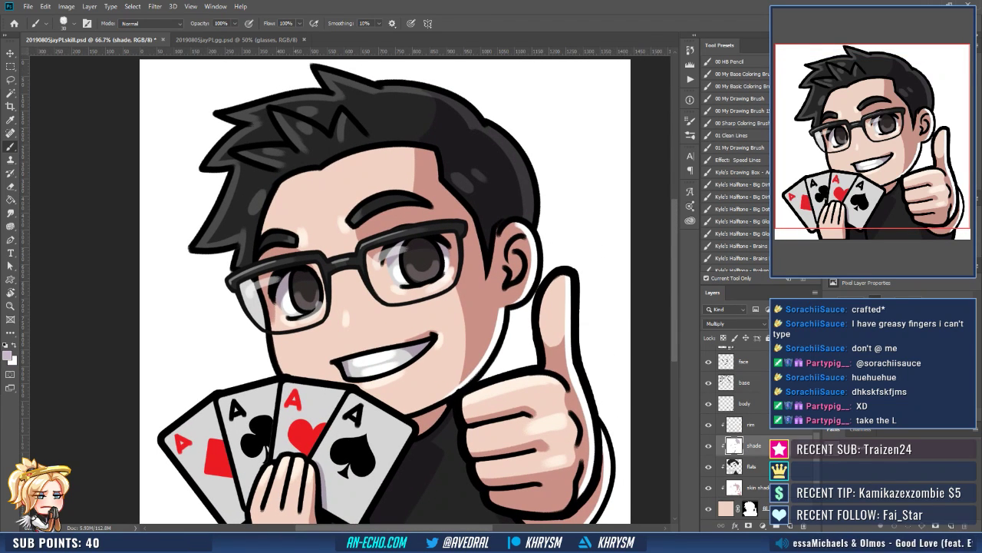
mouse_move(519, 245)
left_mouse_down()
mouse_move(513, 272)
mouse_move(517, 258)
mouse_move(579, 239)
left_mouse_up()
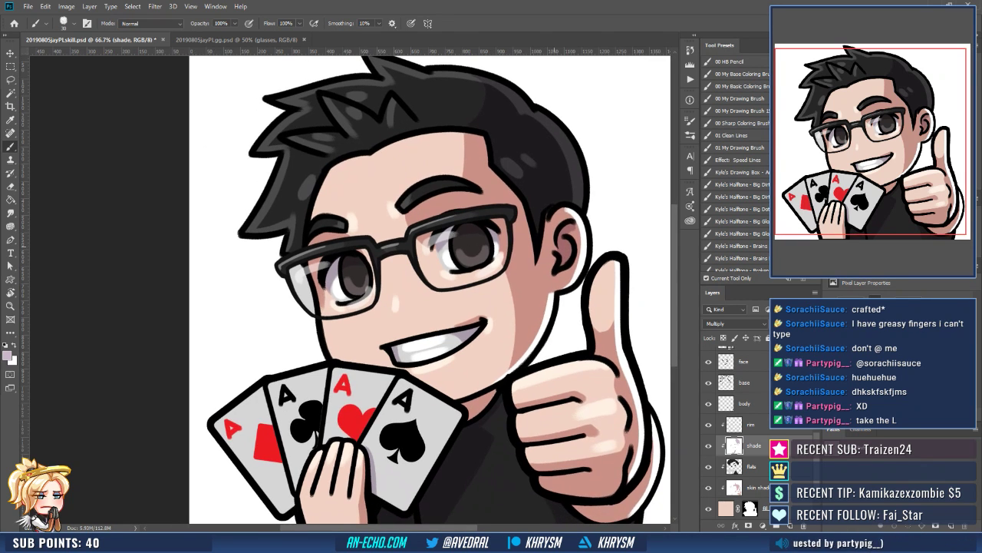
left_click_drag(541, 306, 552, 252)
key("ctrl+minus")
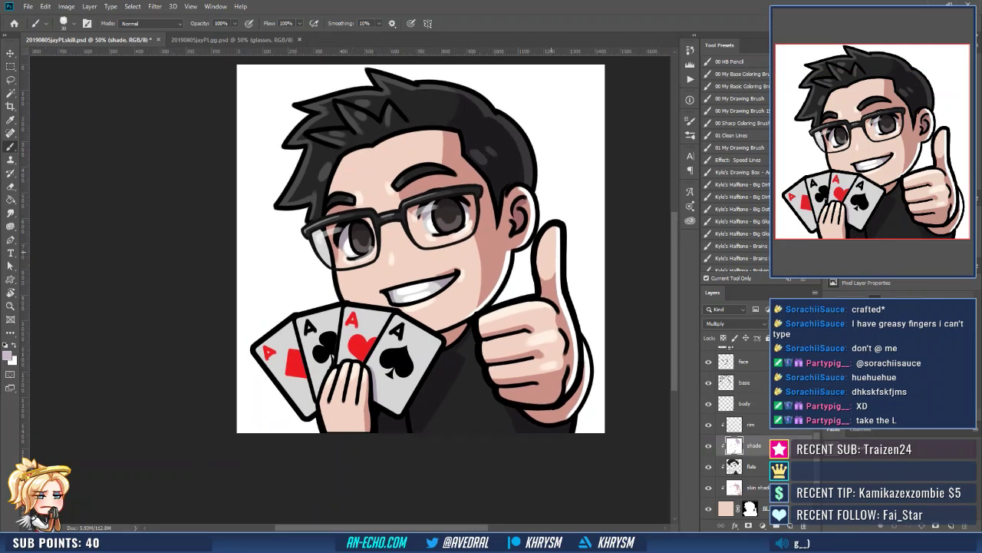
left_click_drag(494, 354, 489, 329)
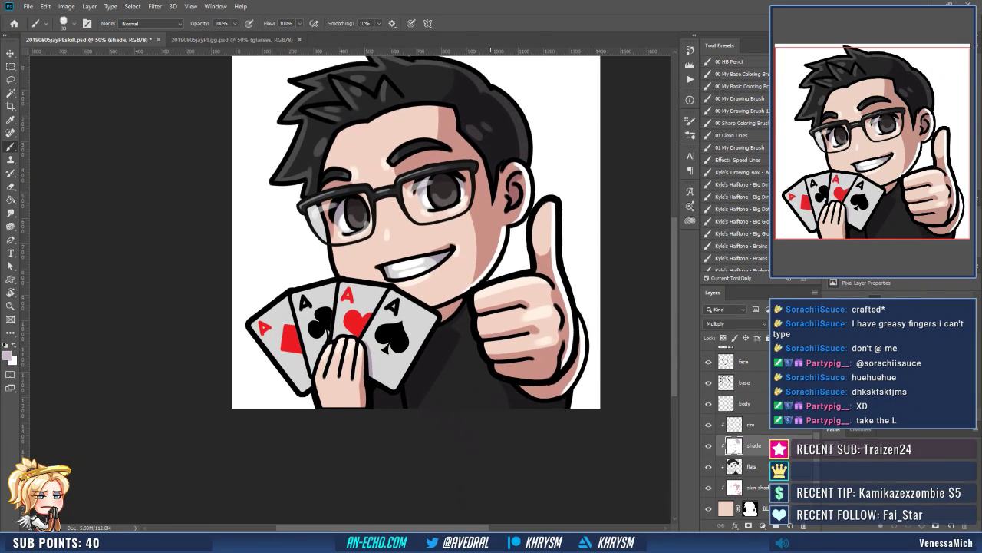
key("alt+bracketright")
key("ctrl+plus")
key("ctrl+plus")
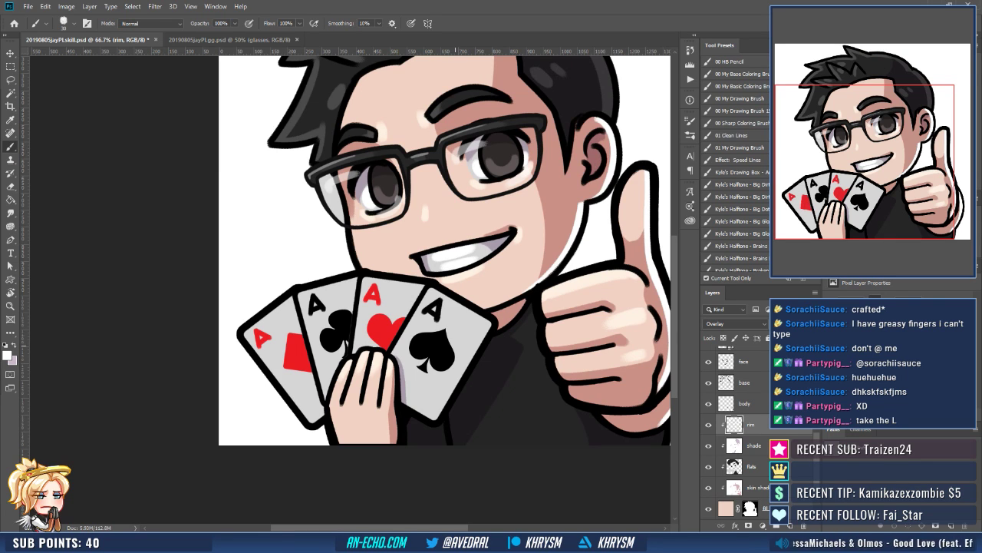
left_click_drag(455, 346, 452, 329)
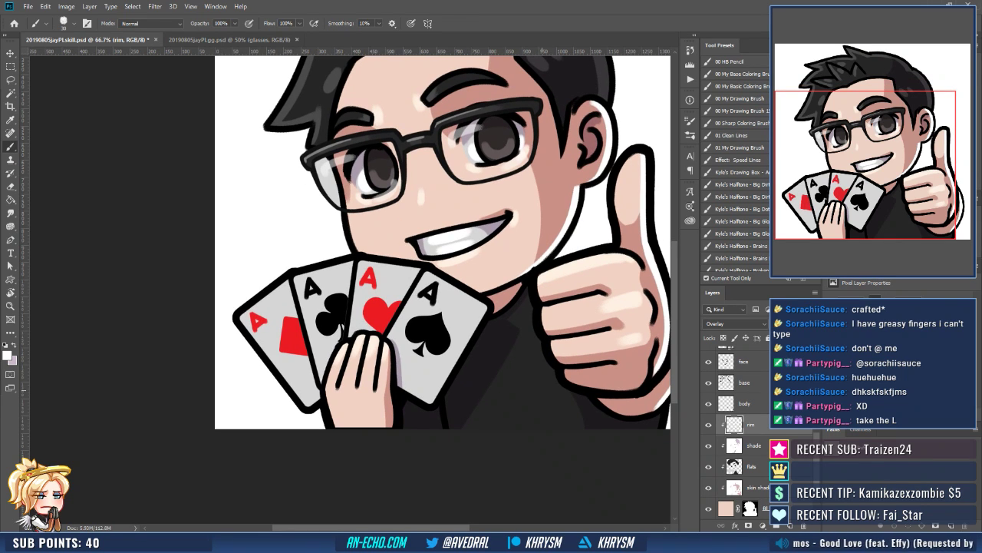
Move Layer 4 below the cards outline layer, group it with the card symbol Shape layers, and hide the group.
scroll(735, 430, "up", 4)
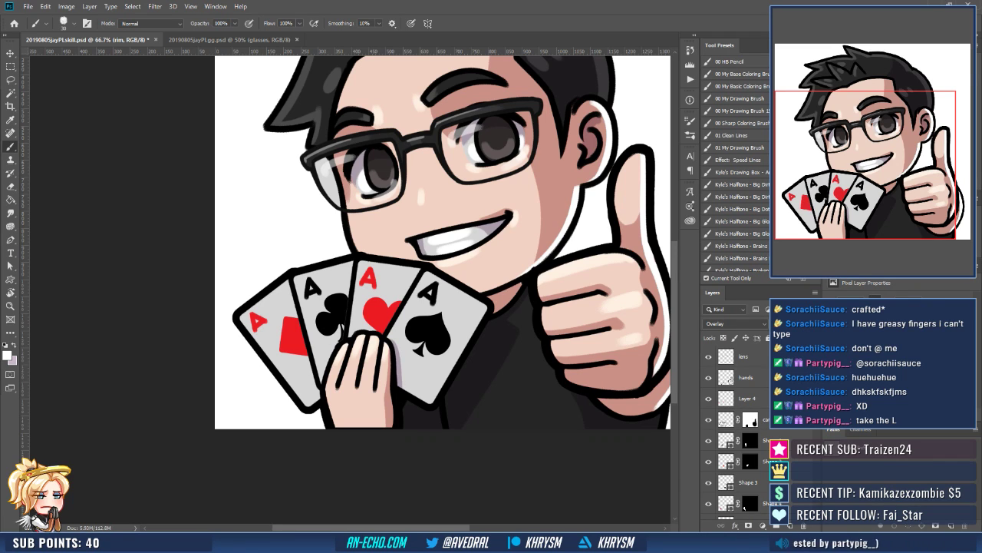
left_click(761, 440)
scroll(749, 439, "down", 2)
left_click(762, 461, "shift")
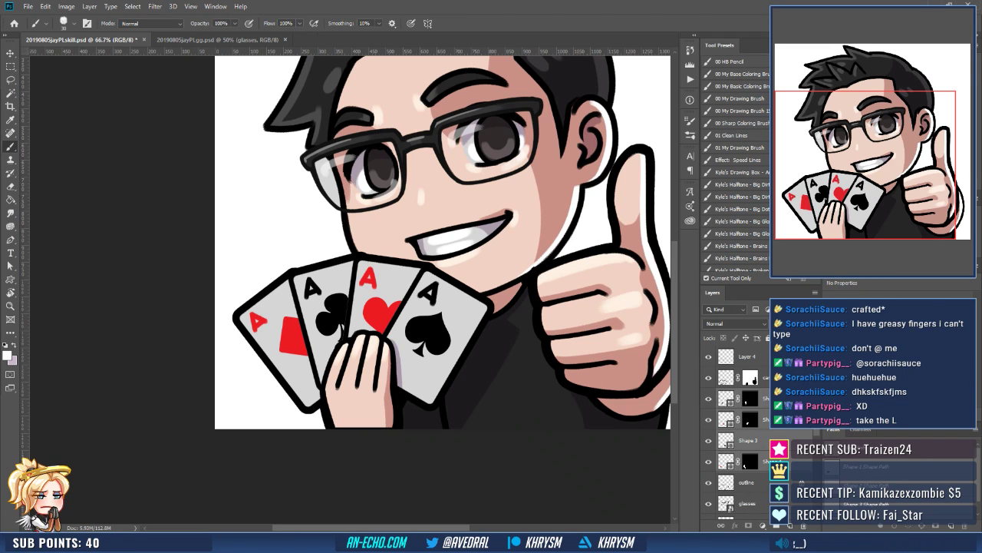
left_click(760, 356)
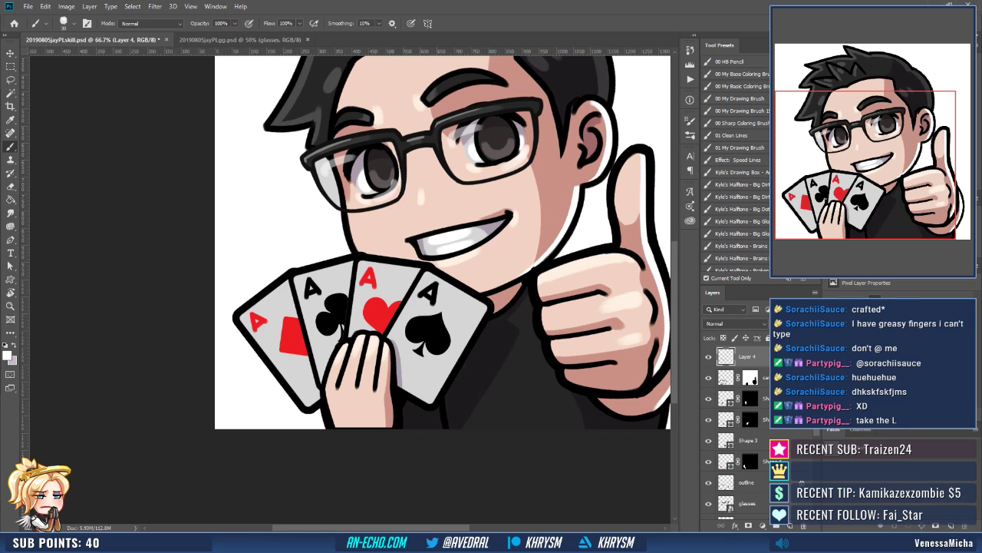
double_click(760, 357)
key("Escape")
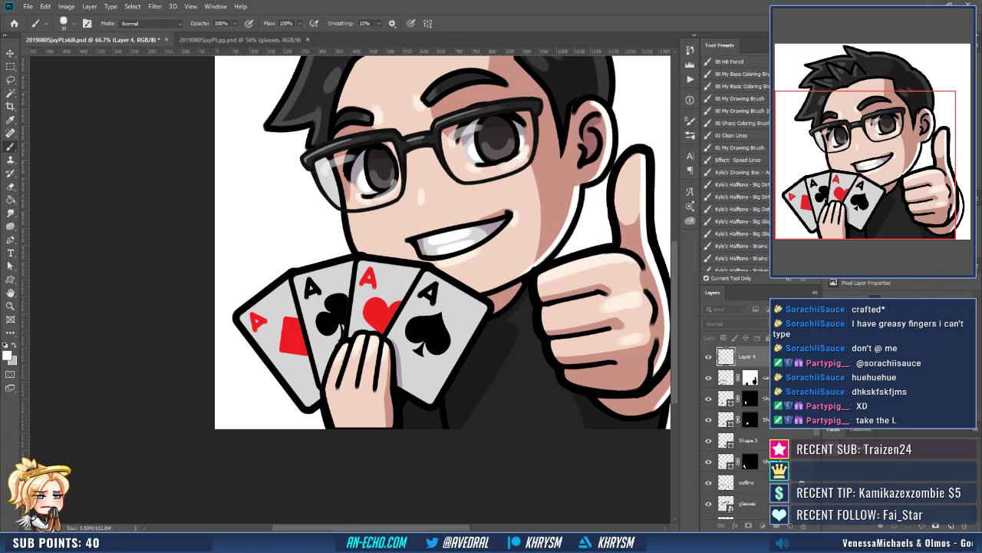
left_click_drag(760, 356, 760, 384)
left_click(758, 461, "shift")
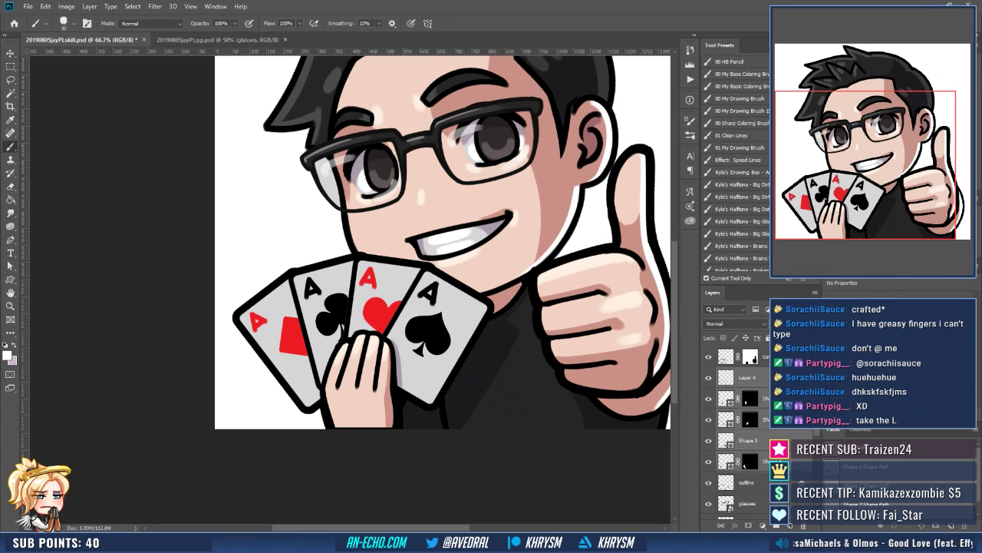
key("ctrl+g")
left_click(709, 373)
Select the grey faces of all four cards with the Magic Wand at a tolerance of 5.
left_click_drag(466, 325, 487, 348)
key("w")
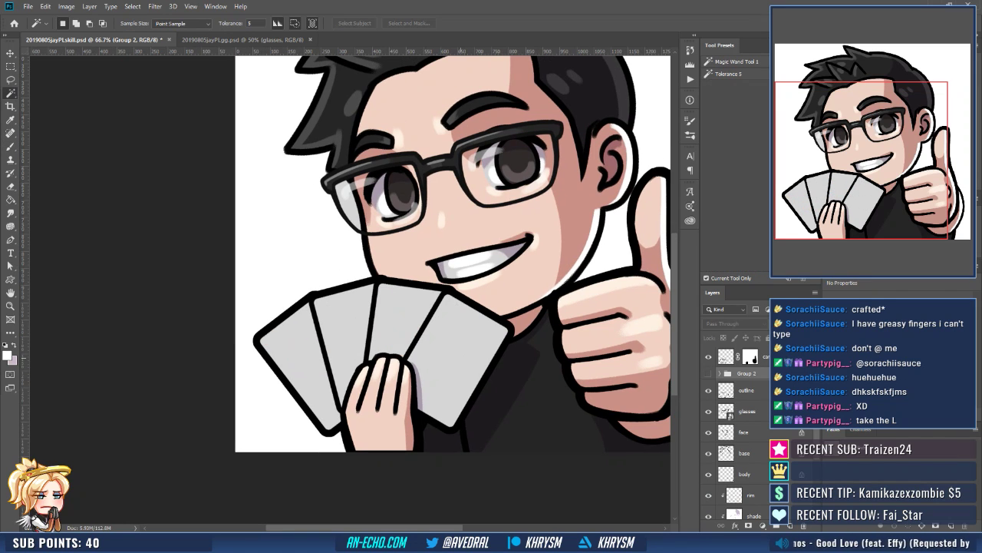
left_click(410, 330)
left_click(471, 354, "shift")
left_click(342, 334, "shift")
left_click(295, 349, "shift")
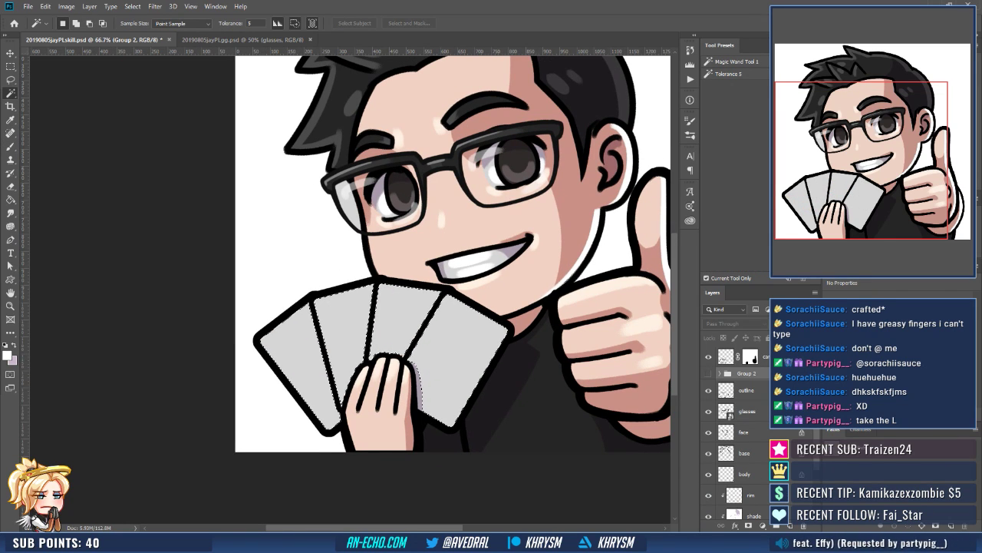
On the rim layer, apply white gradients across the selected card faces to lighten their upper parts, and clear the selection.
scroll(737, 430, "down", 3)
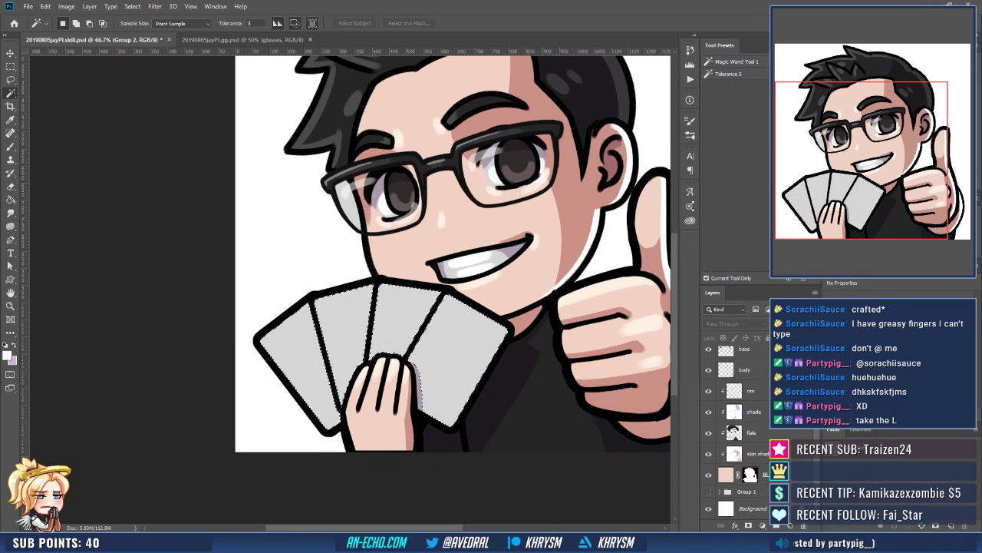
left_click(751, 390)
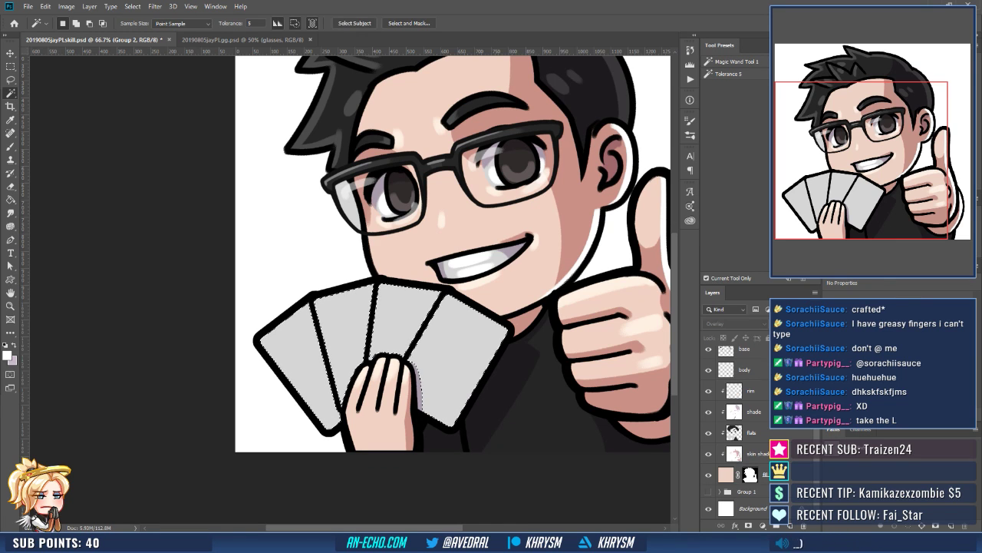
key("g")
key("shift+g")
key("g")
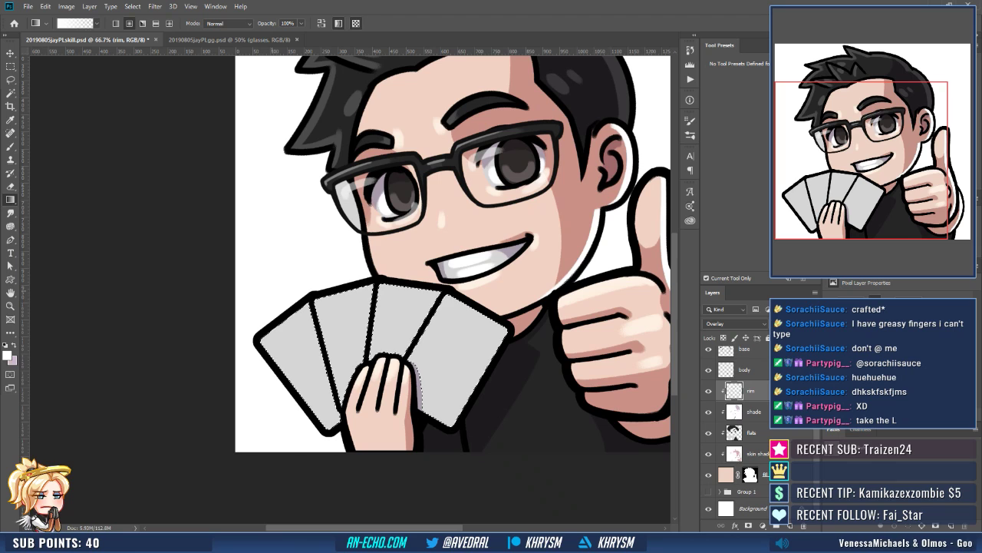
left_click_drag(270, 291, 332, 407)
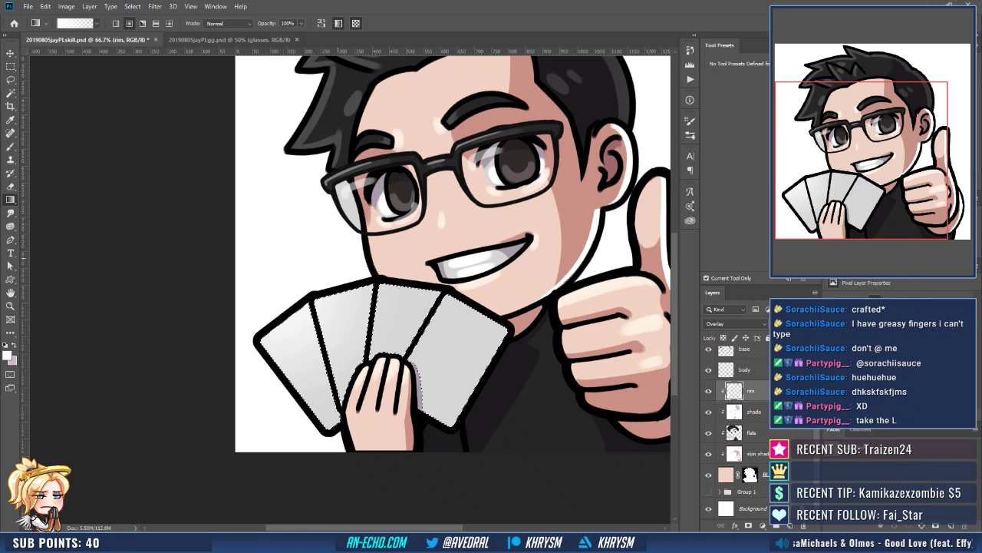
left_click_drag(337, 257, 355, 367)
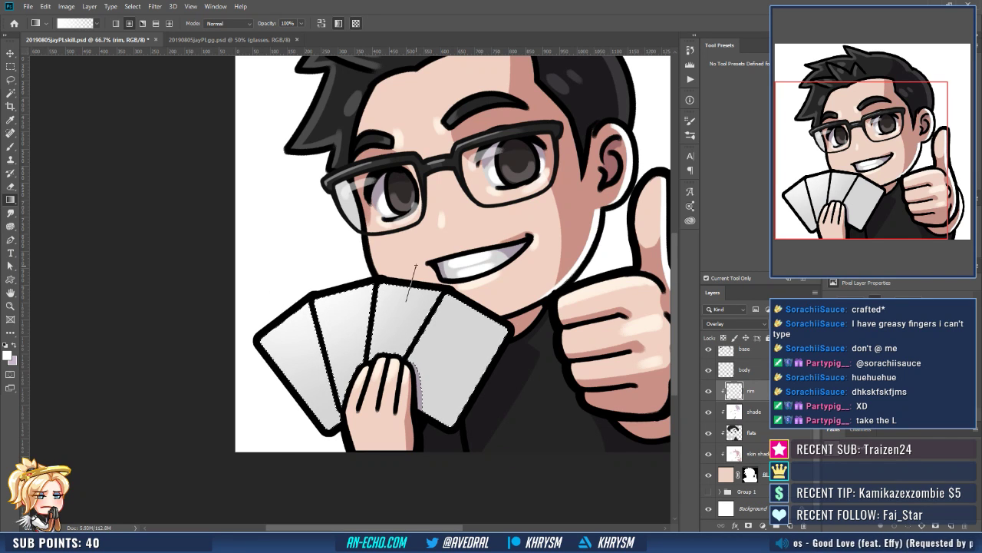
left_click_drag(466, 360, 499, 281)
key("ctrl+d")
Create a new layer named stuff above the lens layer.
scroll(737, 430, "up", 4)
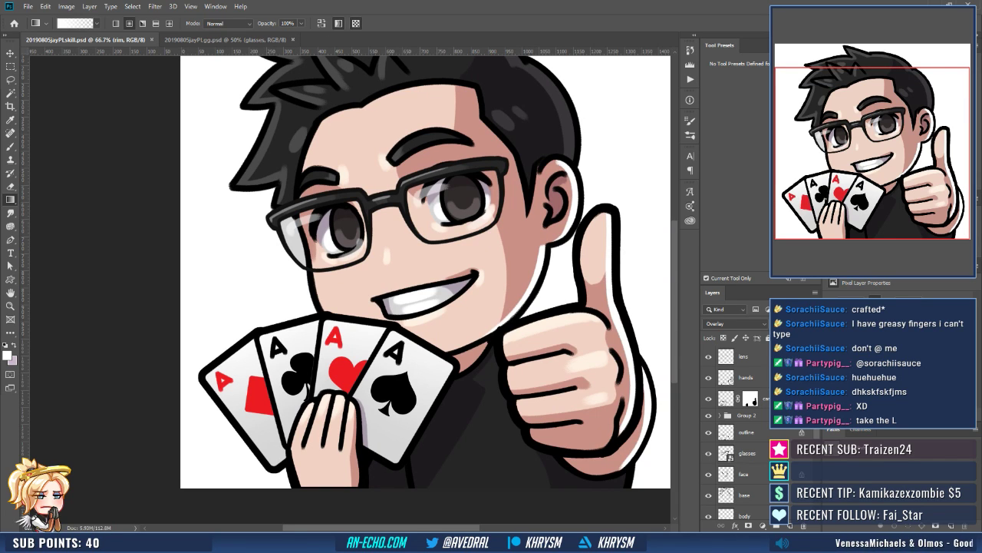
left_click(748, 356)
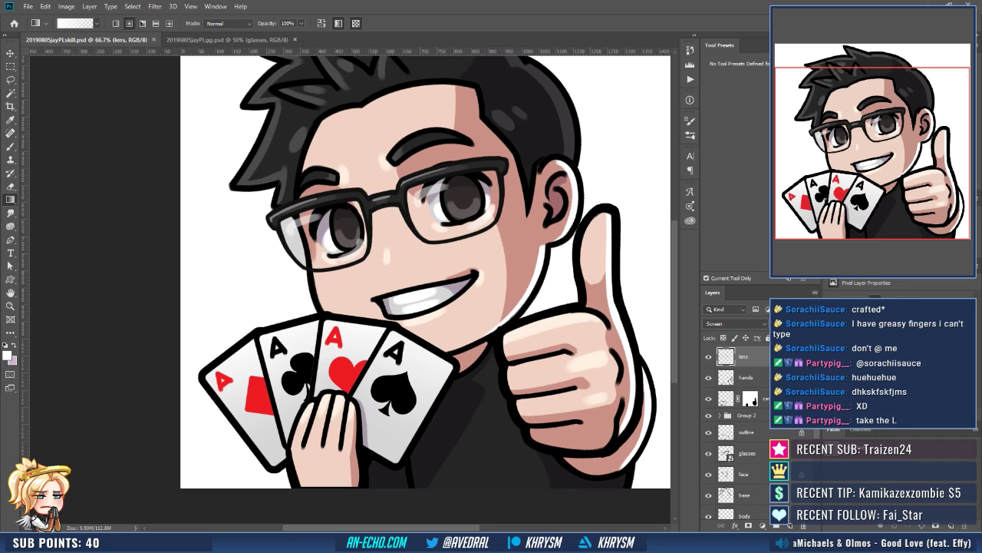
key("ctrl+shift+n")
type("stuff")
key("Return")
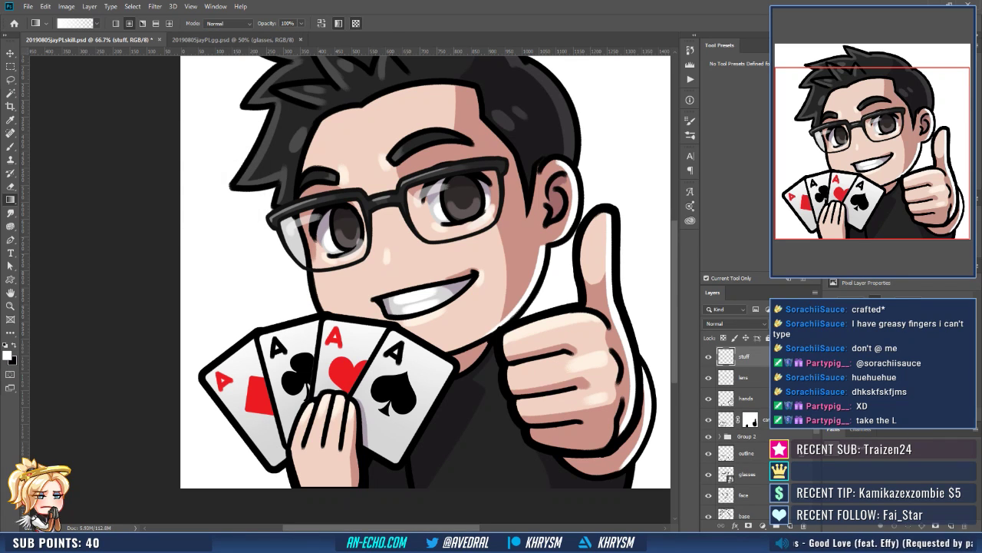
Dab a large round white catchlight in the centre of each eye with a 30-pixel brush.
key("b")
left_click_drag(441, 277, 466, 346)
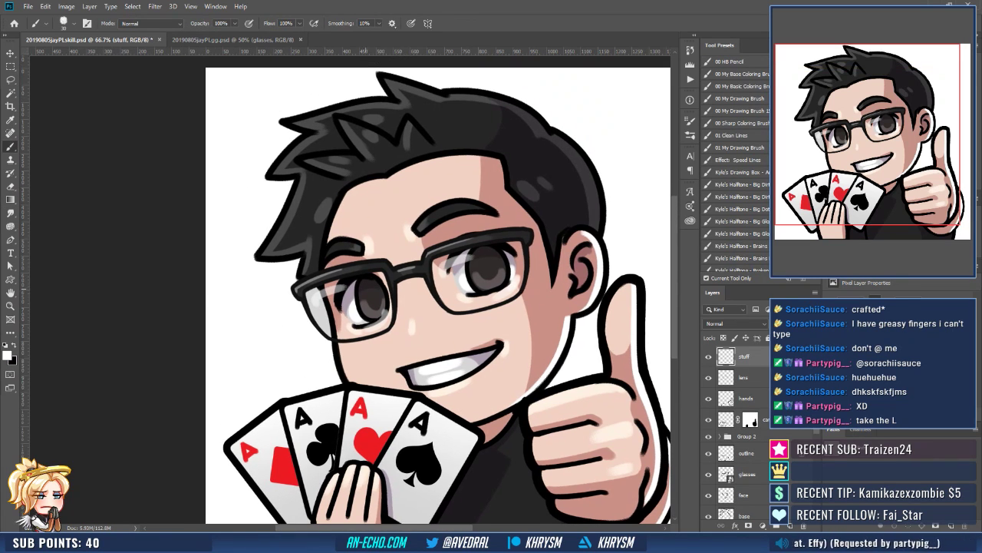
left_click(366, 293)
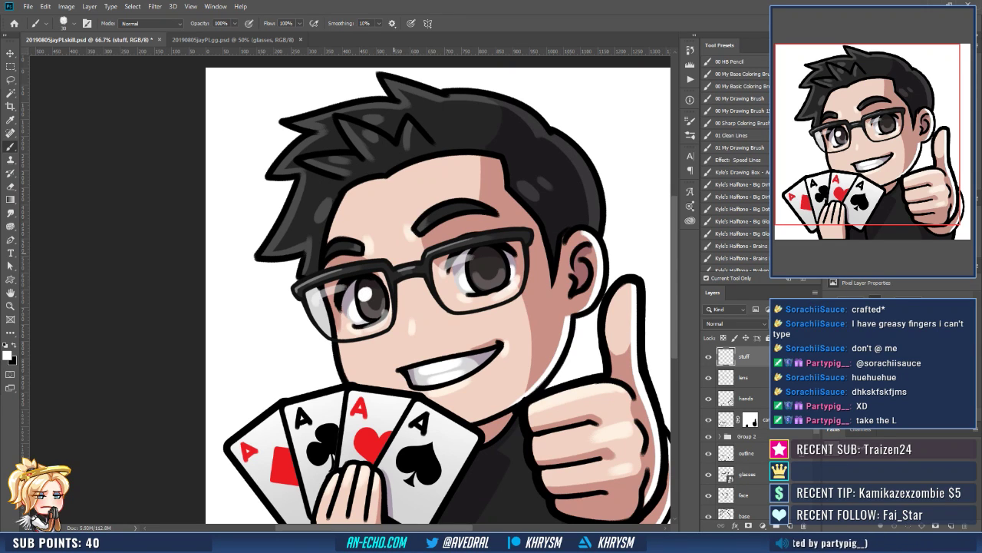
left_click(477, 265)
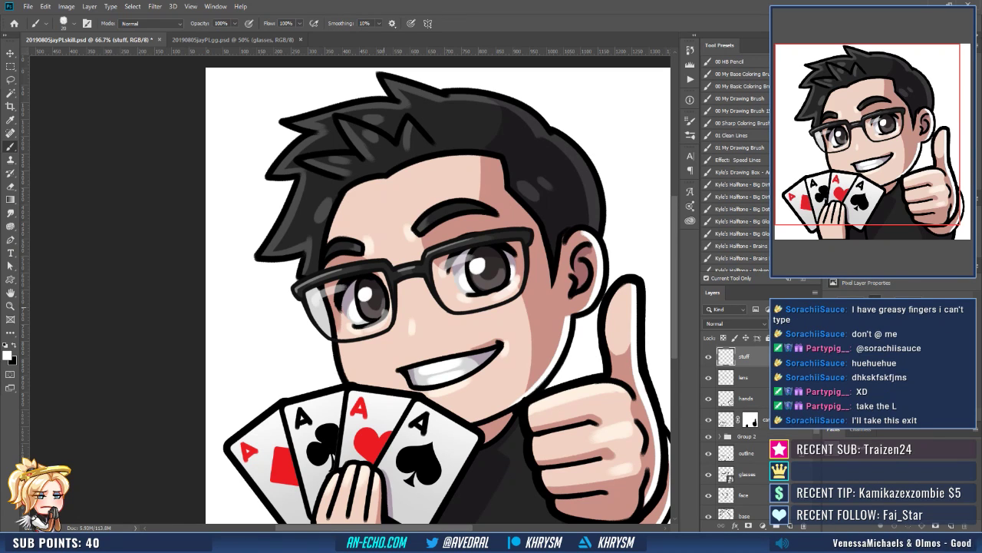
Dab smaller white reflection dots in the lower part of both irises with a 20-pixel brush.
left_click(385, 307)
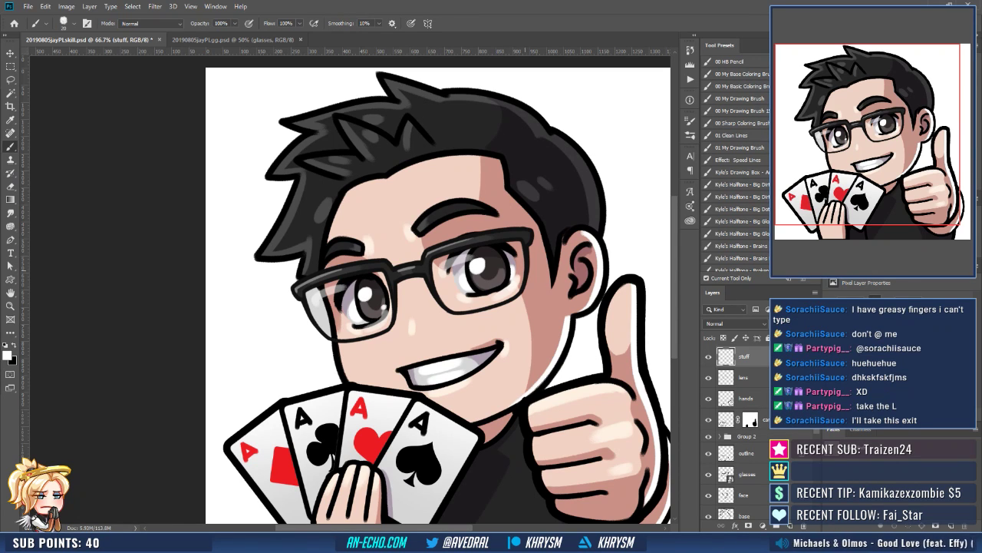
left_click(505, 276)
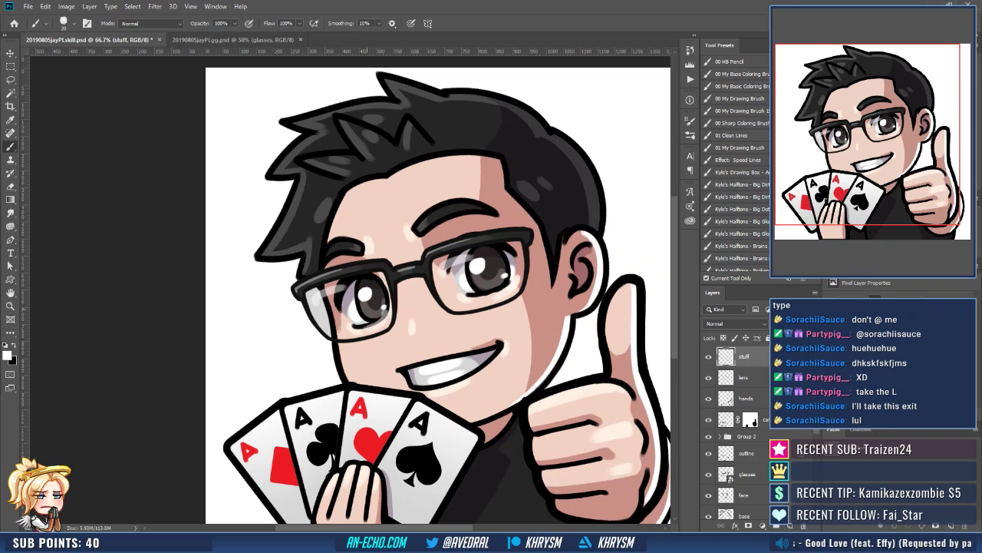
left_click(367, 308)
left_click(373, 313)
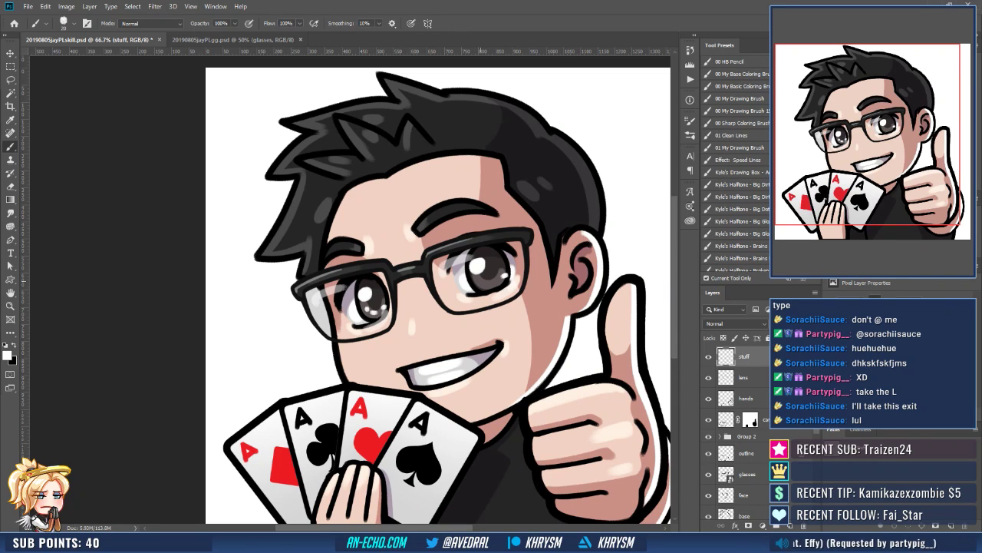
left_click(487, 282)
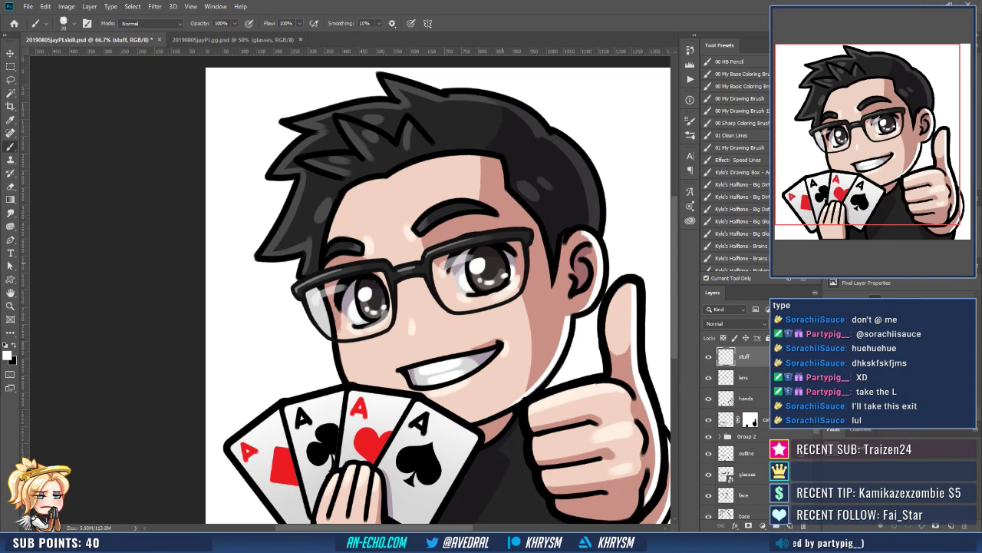
Recolour the line art of both hands dark red by filling the hands layer with the Paint Bucket.
key("ctrl+minus")
key("ctrl+minus")
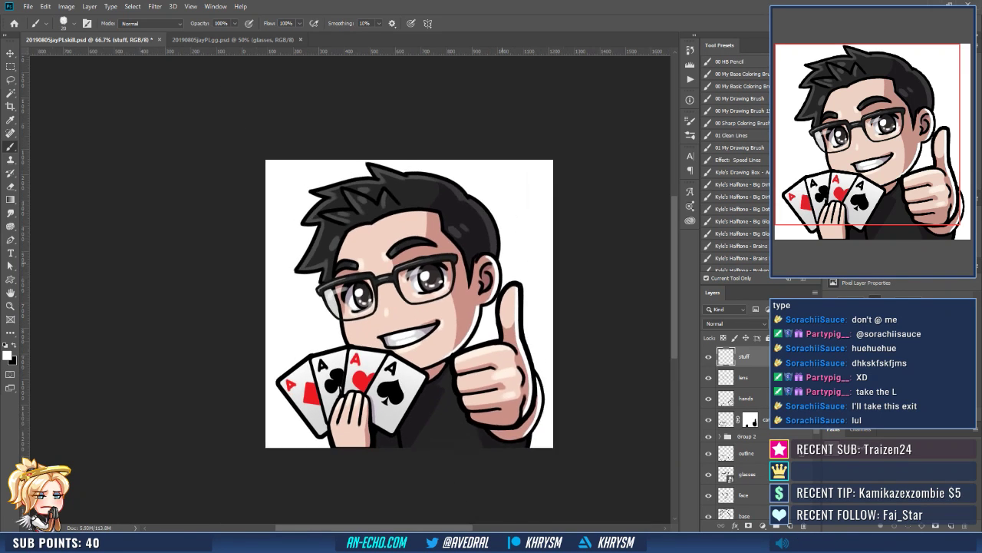
key("ctrl+plus")
left_click_drag(565, 430, 517, 414)
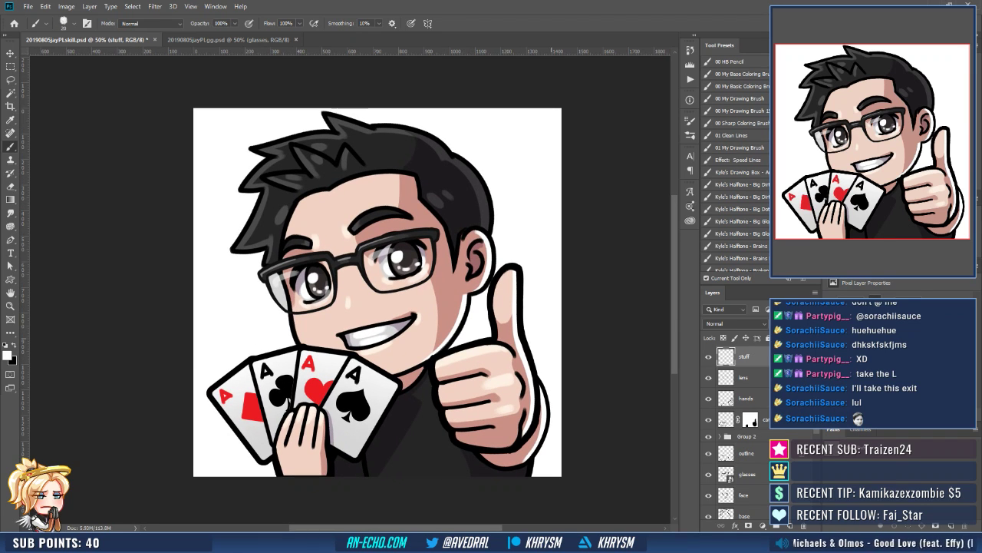
scroll(737, 414, "down", 5)
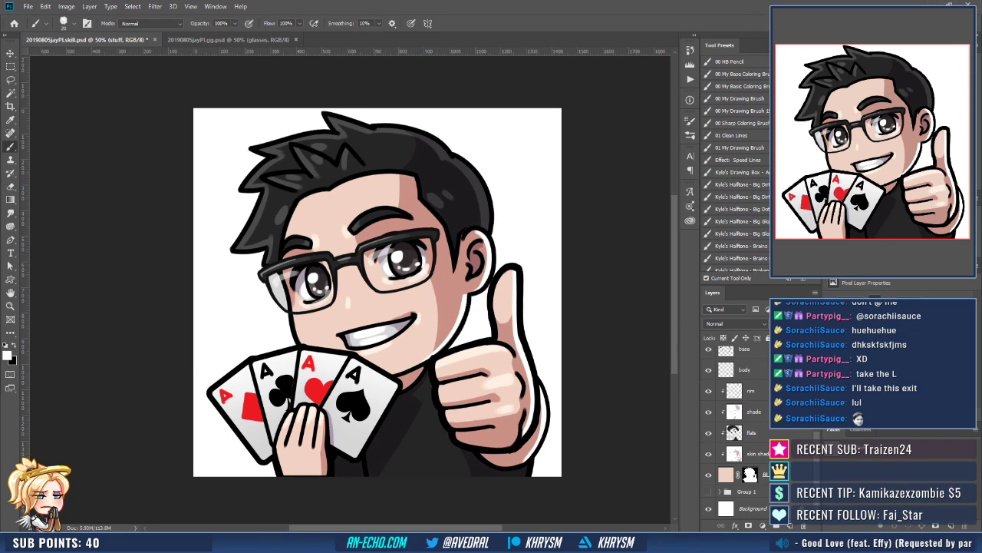
scroll(737, 430, "up", 4)
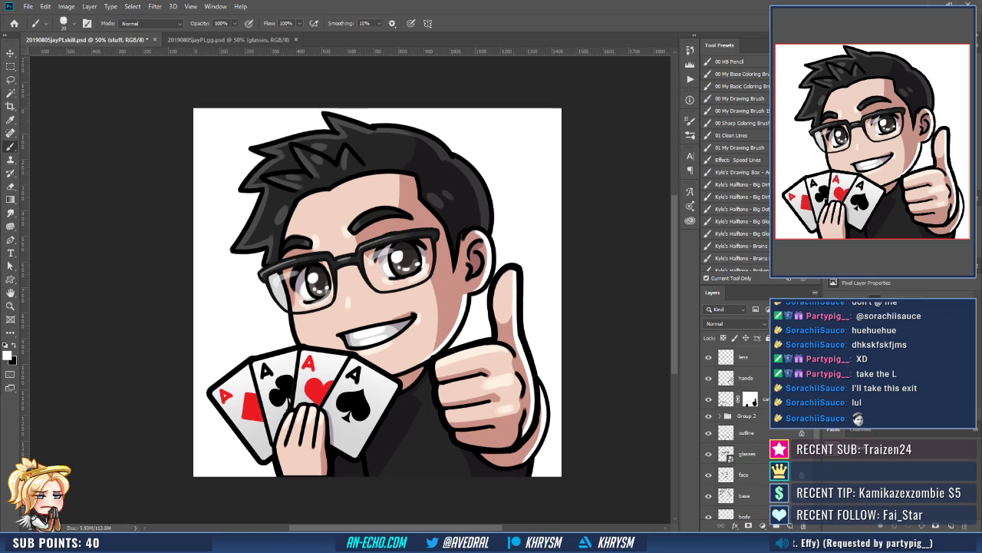
left_click(746, 378)
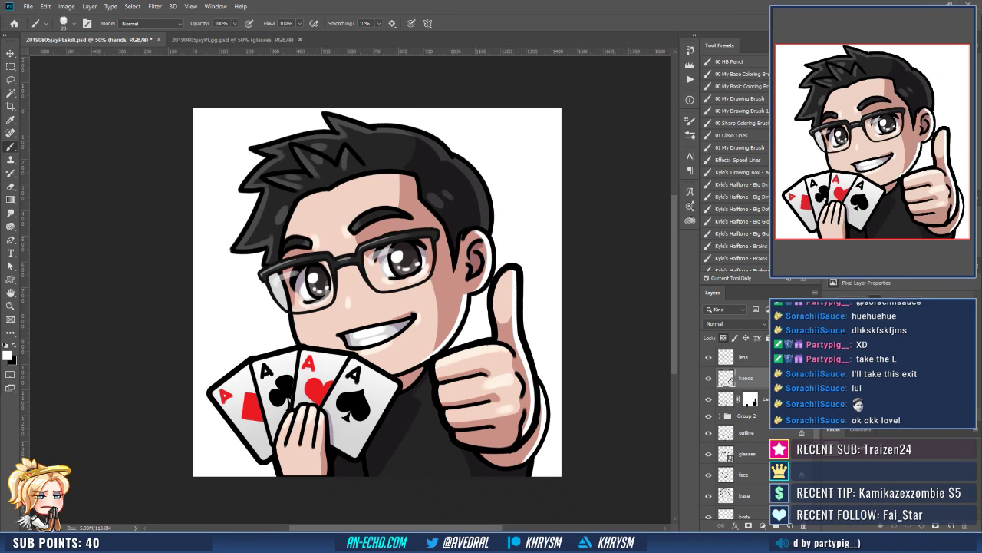
key("g")
key("shift+g")
left_click(508, 346)
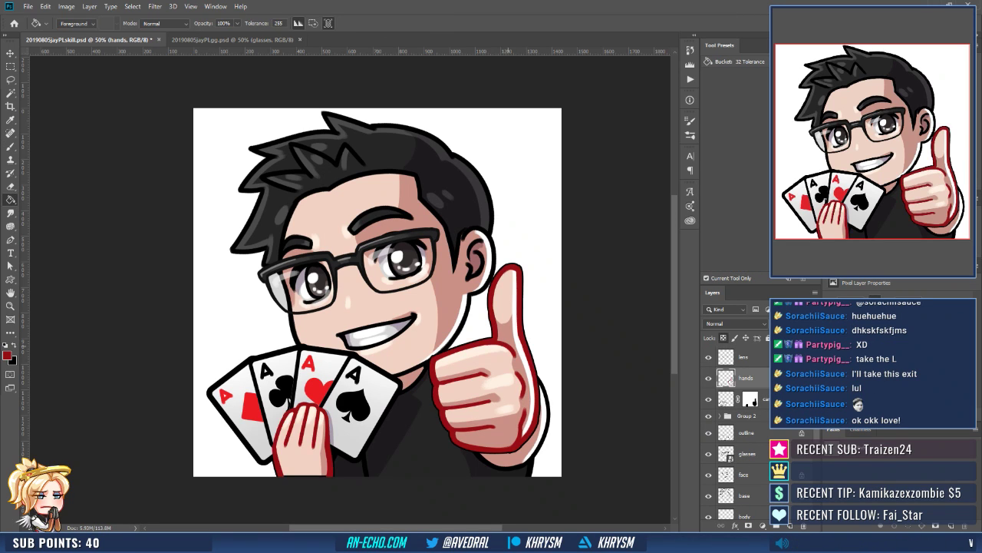
left_click_drag(508, 346, 518, 351)
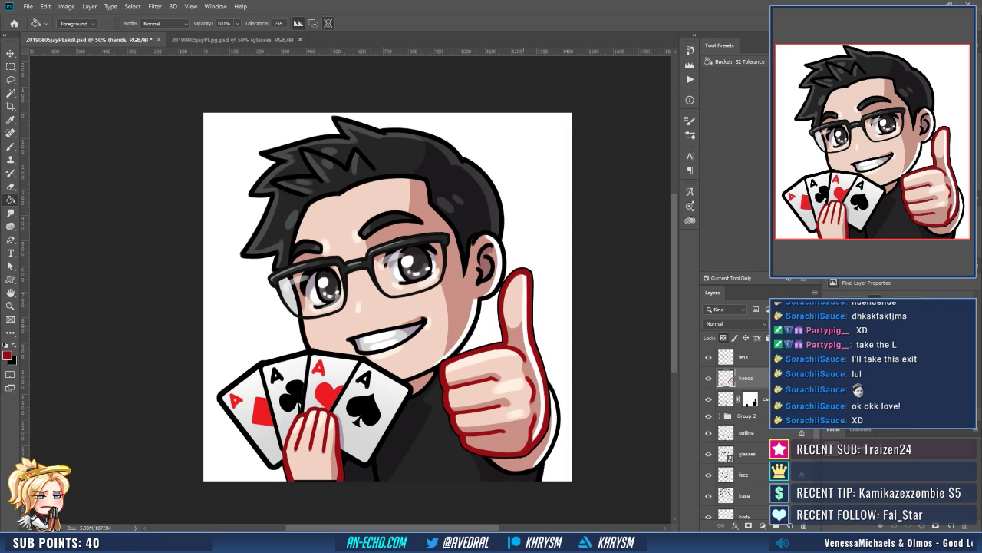
Undo the dark red fill on the hands and move the outline layer directly above the hands layer.
key("ctrl+z")
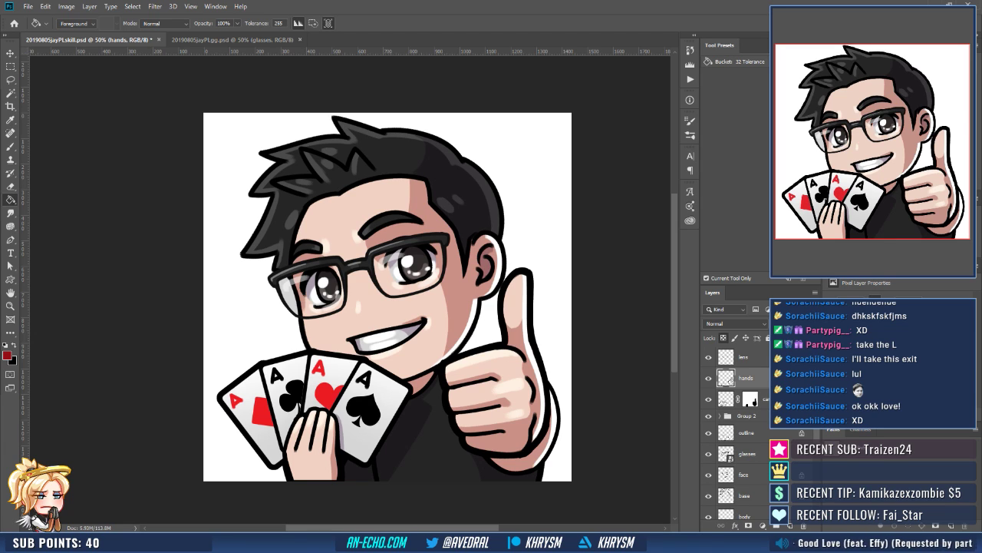
left_click_drag(746, 432, 747, 370)
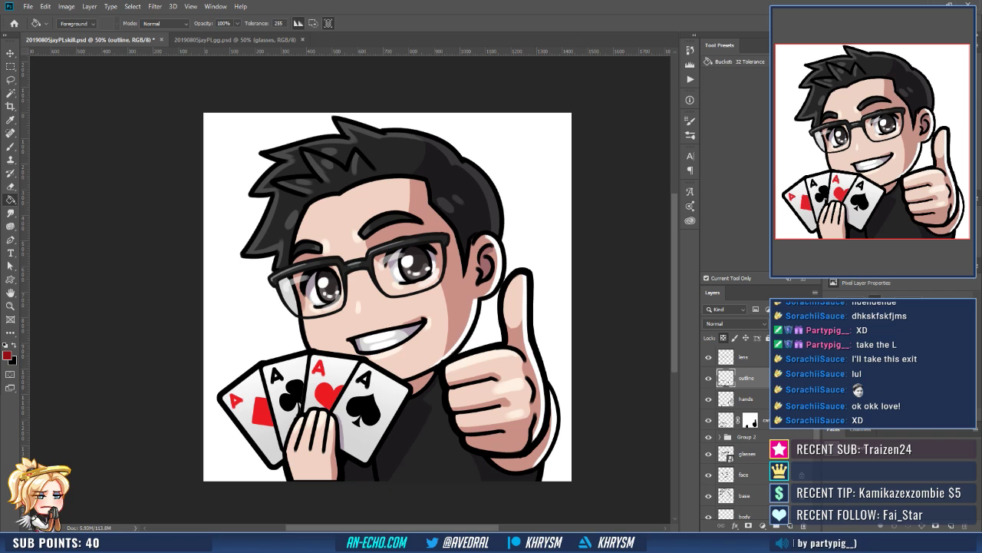
Sample the deep maroon line colour from 20190805jayPLgg.psd and fill the line art on the hands layer with it.
left_click(746, 399)
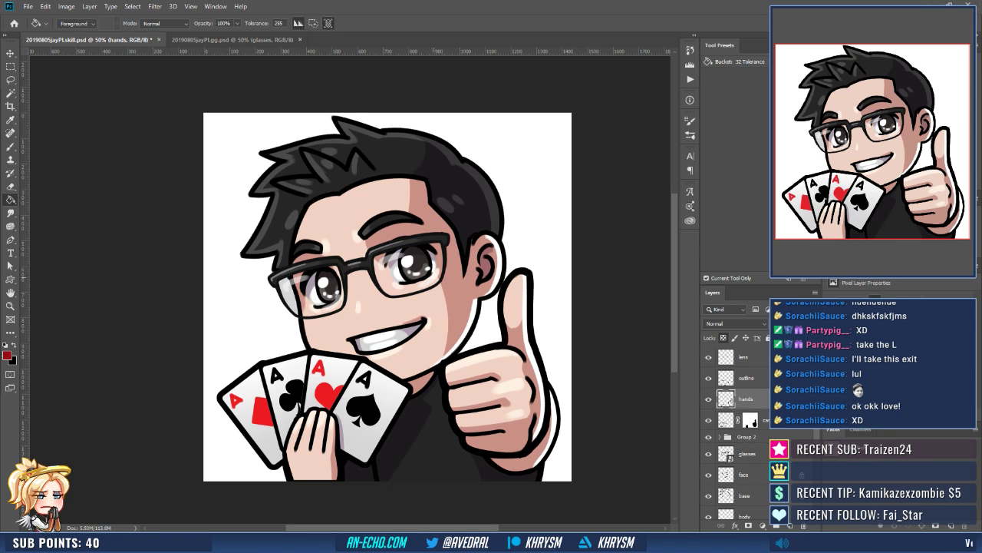
left_click(231, 39)
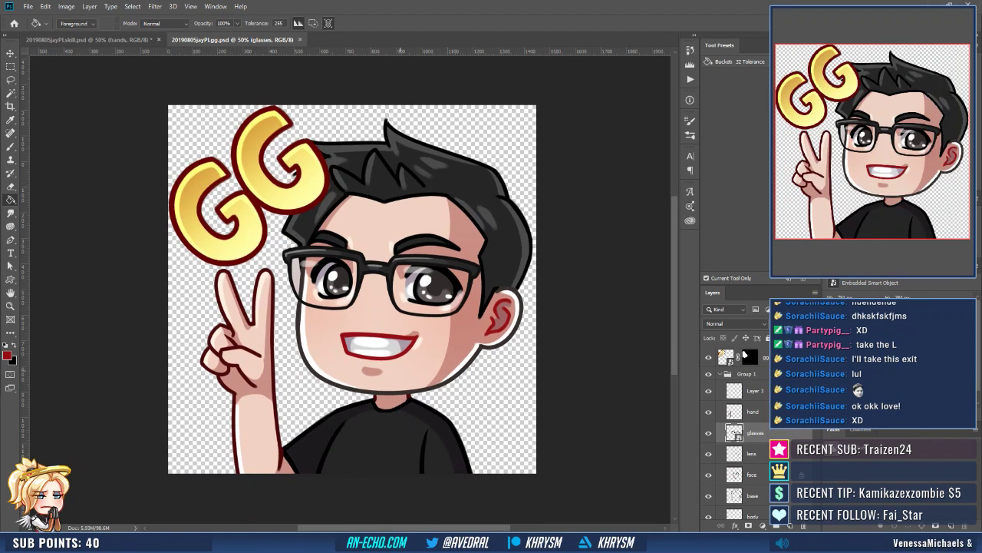
key("x")
key("b")
key("x")
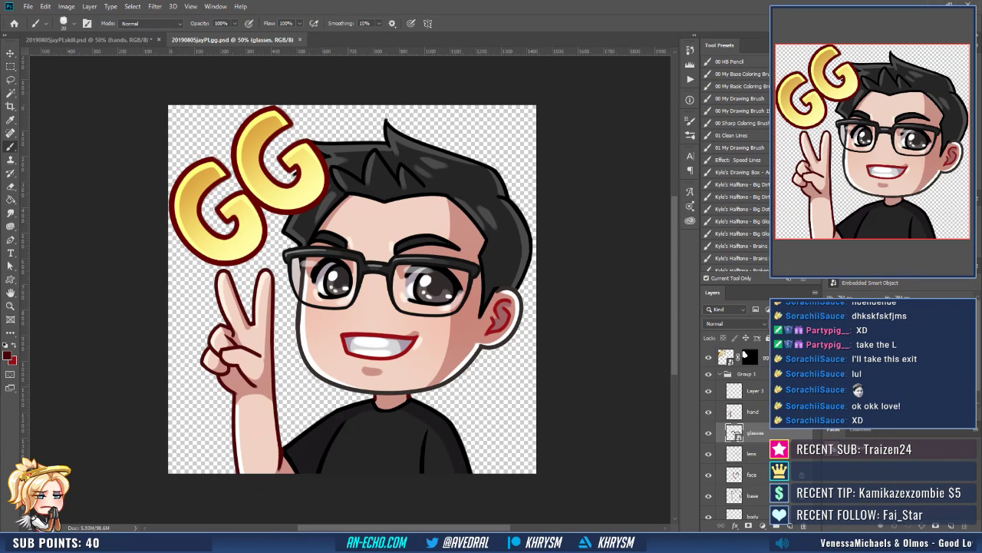
left_click(88, 39)
key("g")
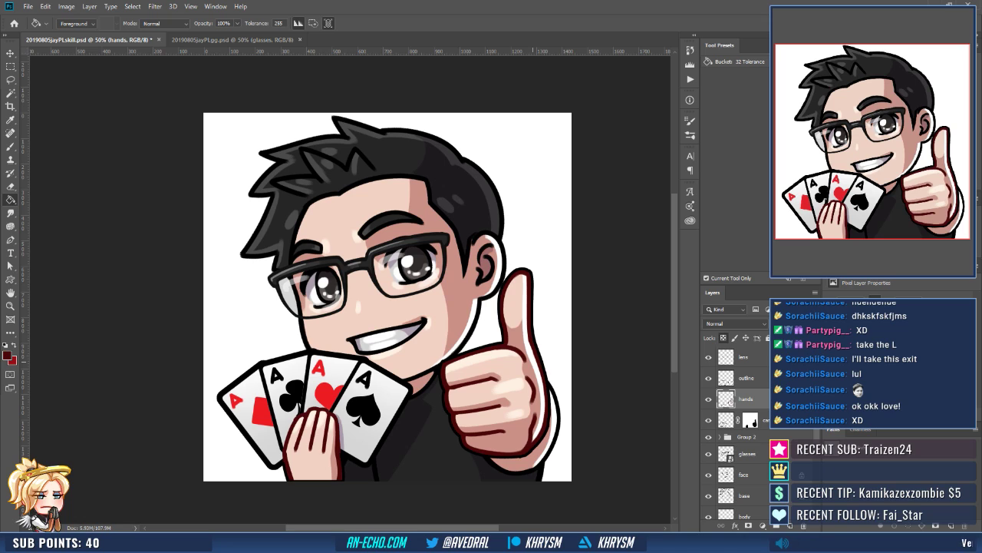
Select the mouth on the face layer and recolour its outline with the brighter dark red.
key("x")
left_click(744, 475)
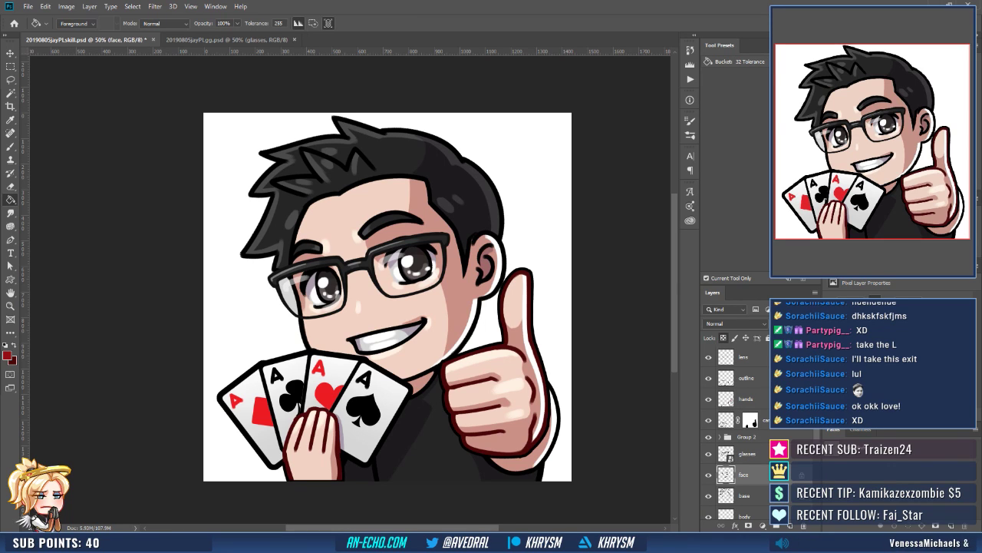
key("l")
mouse_move(431, 310)
left_mouse_down()
mouse_move(353, 321)
mouse_move(346, 351)
mouse_move(435, 330)
mouse_move(413, 362)
left_mouse_up()
key("g")
left_click(417, 347)
key("ctrl+d")
Select the inner ear and fill its lines on the base layer with the same dark red.
key("ctrl+plus")
key("b")
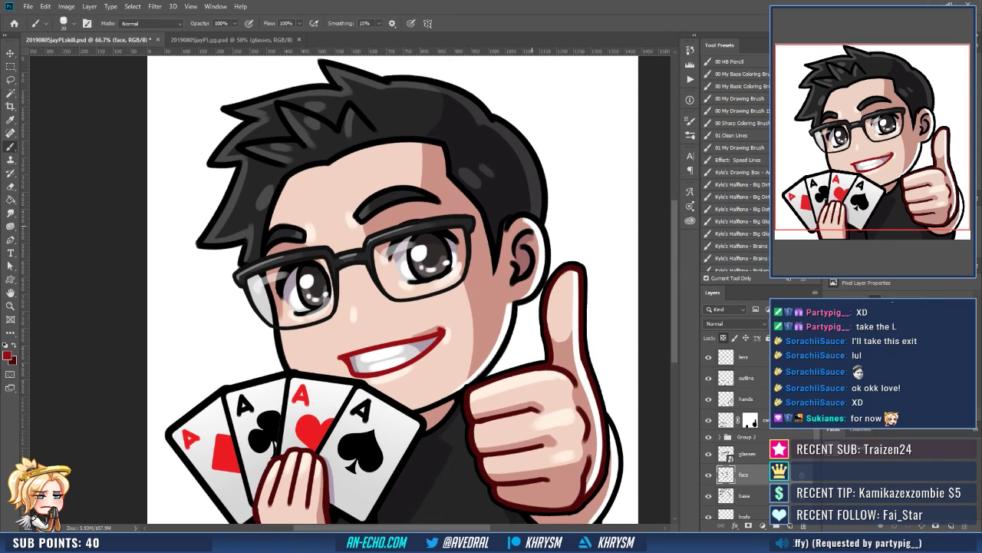
key("l")
mouse_move(531, 223)
left_mouse_down()
mouse_move(513, 232)
mouse_move(507, 284)
mouse_move(527, 292)
mouse_move(537, 234)
left_mouse_up()
key("g")
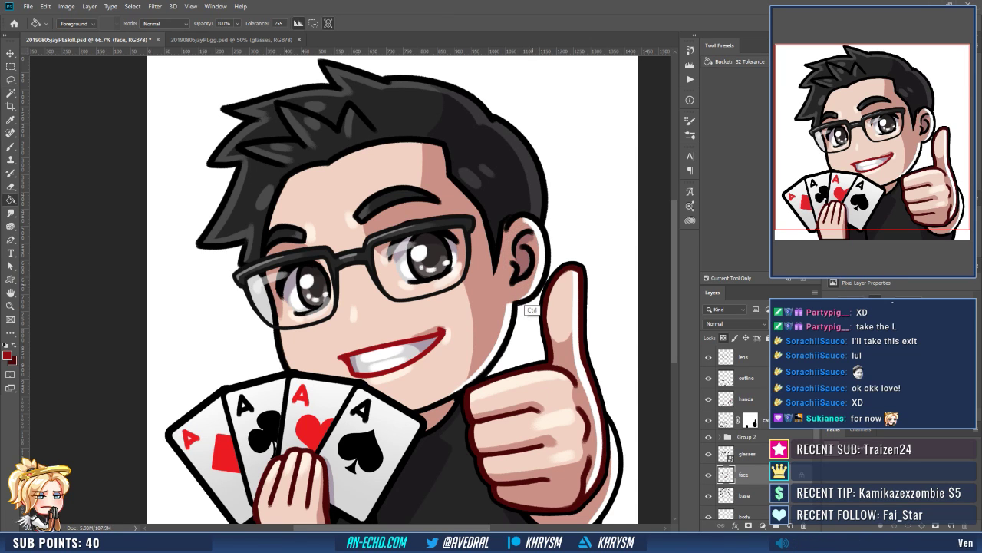
key("alt+bracketleft")
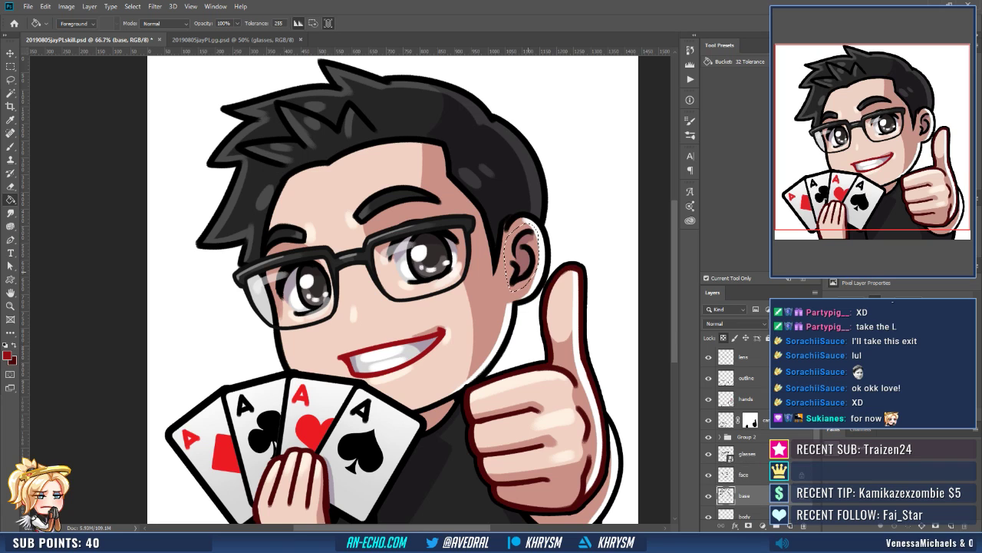
left_click(522, 279)
left_click_drag(527, 312, 536, 300)
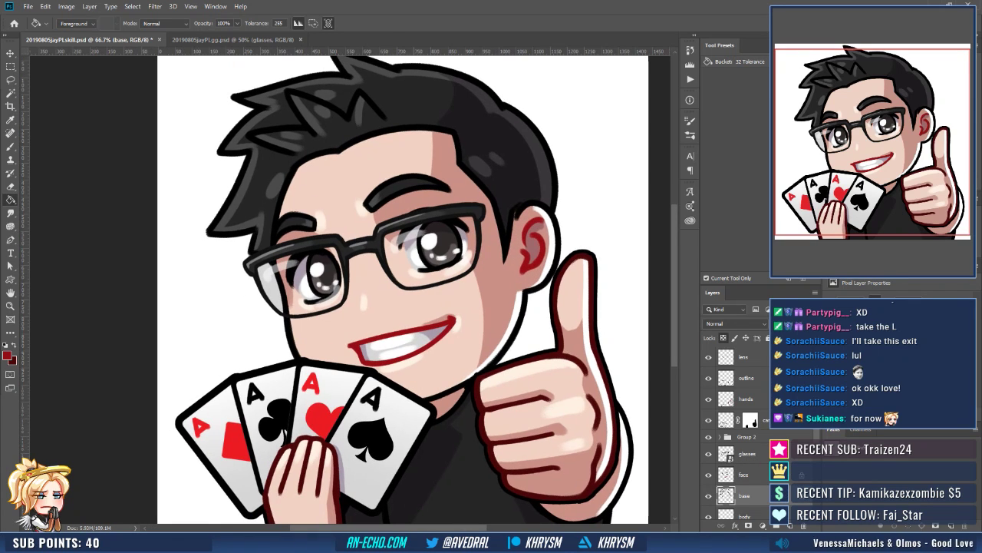
Brush dark grey over the line art where the top of the ear meets the hair on the base layer.
key("b")
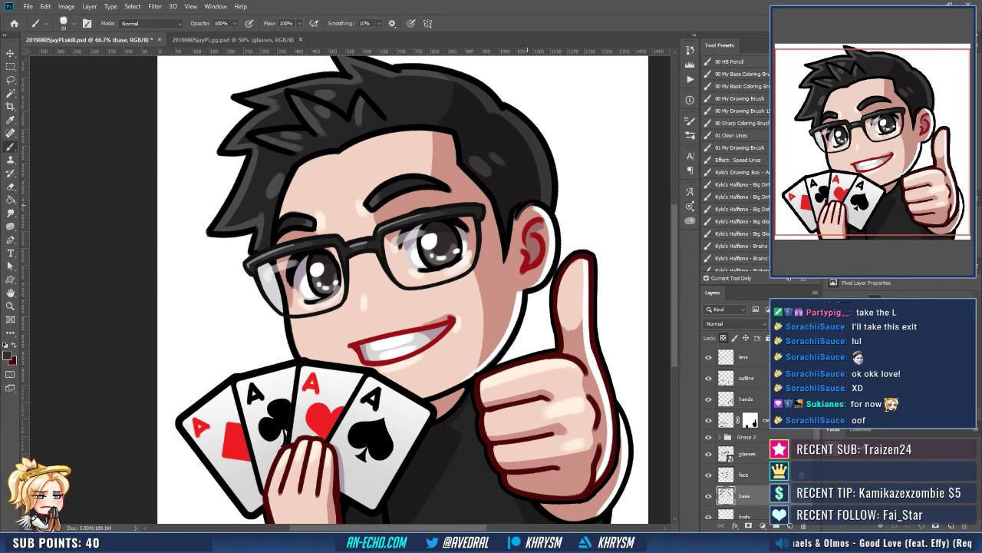
left_click_drag(524, 209, 519, 220)
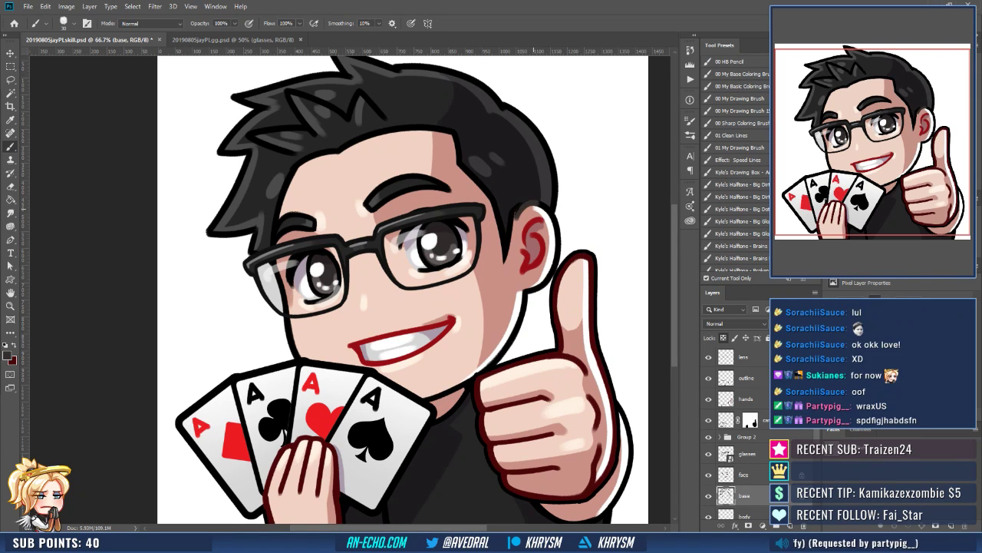
Lasso the outline along the ear and jaw on the base layer and fill it with the dark grey foreground colour.
left_click_drag(537, 212, 558, 226)
left_click_drag(551, 192, 556, 175)
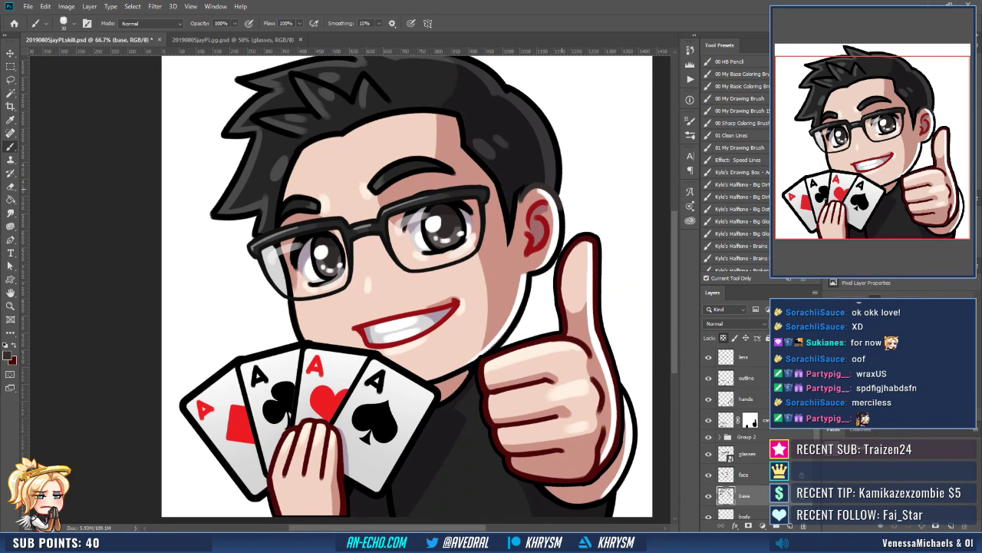
key("l")
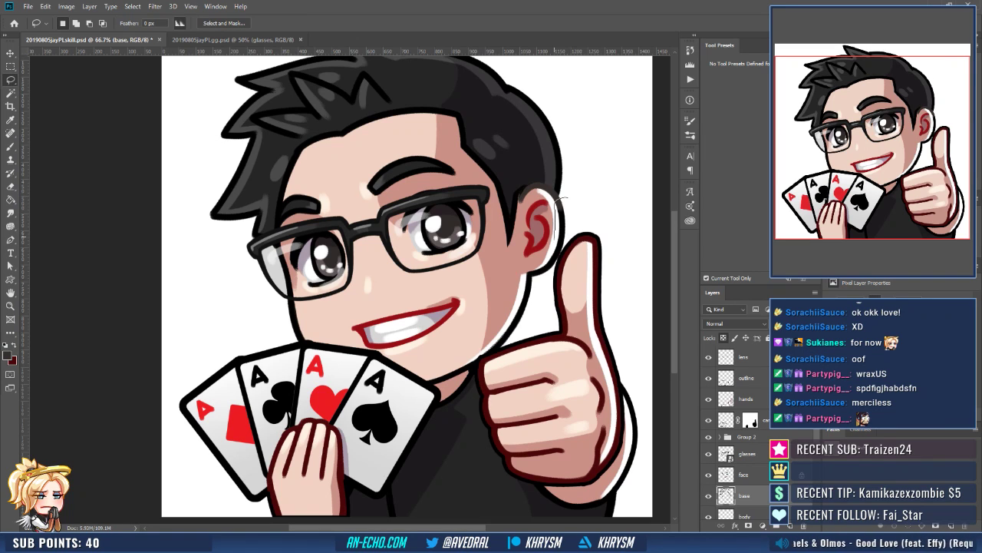
mouse_move(544, 256)
left_mouse_down()
mouse_move(422, 378)
mouse_move(474, 365)
mouse_move(539, 319)
mouse_move(576, 244)
mouse_move(564, 199)
left_mouse_up()
key("g")
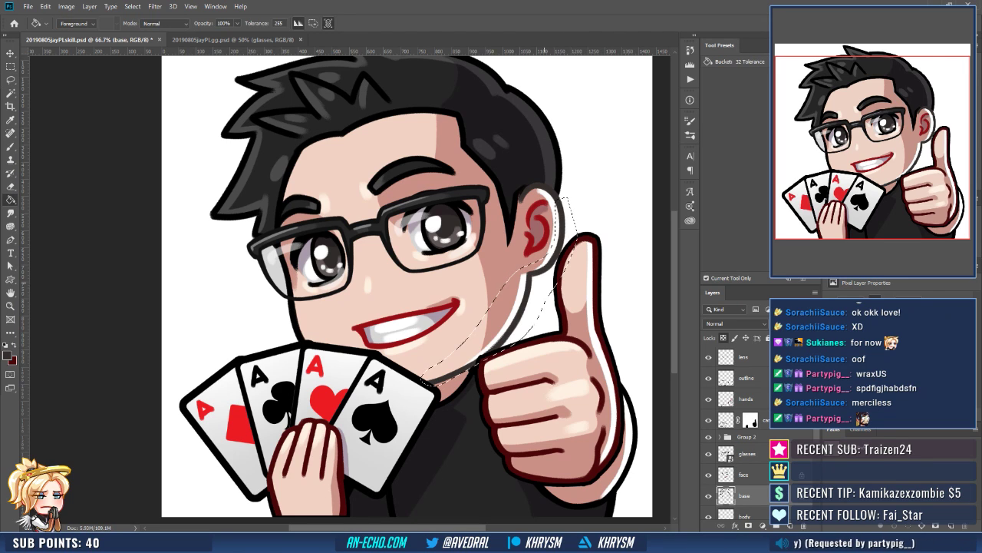
key("ctrl+d")
Brush dark grey over the outline of the face between the glasses and the playing cards.
key("b")
left_click_drag(382, 257, 397, 264)
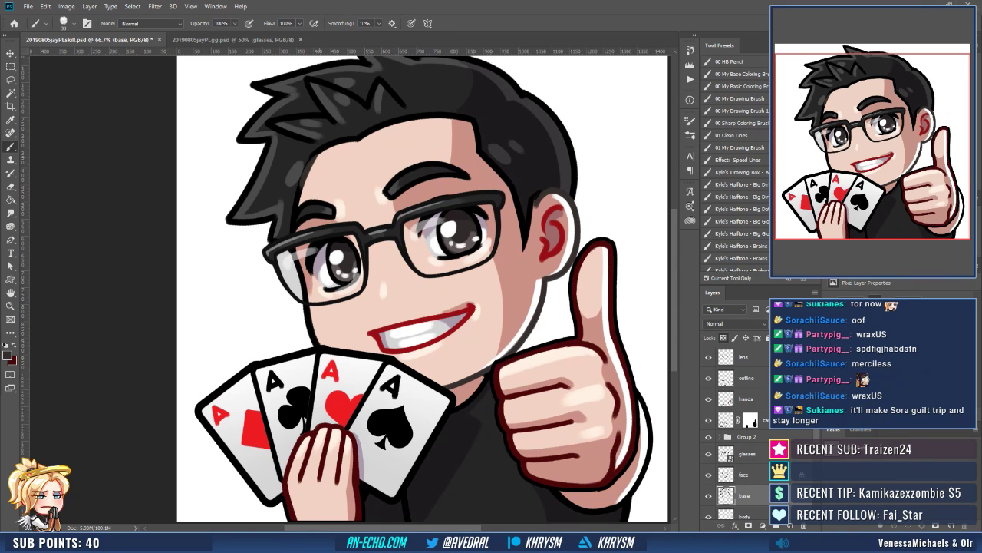
left_click_drag(294, 252, 313, 339)
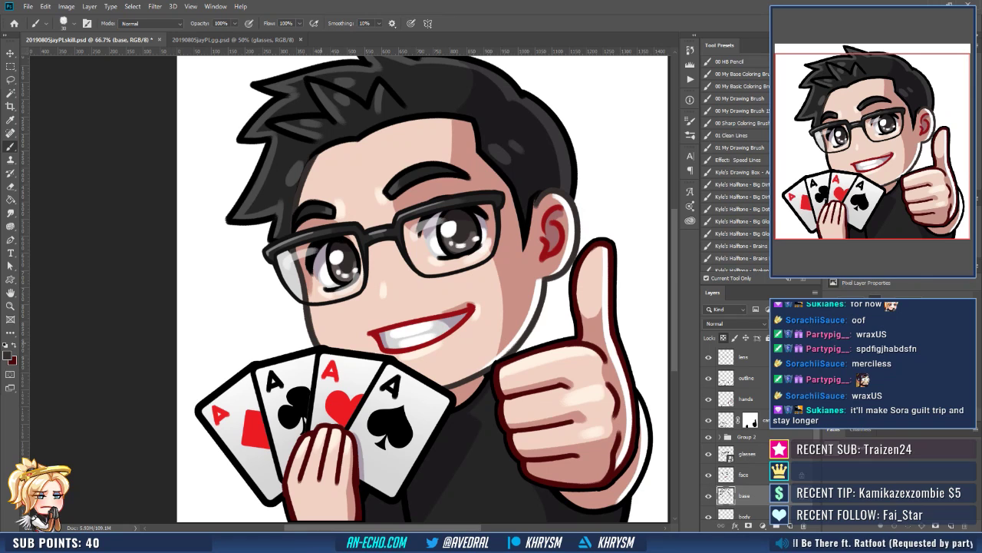
Hide the white Background layer and save the document.
key("ctrl+minus")
key("ctrl+minus")
key("ctrl+minus")
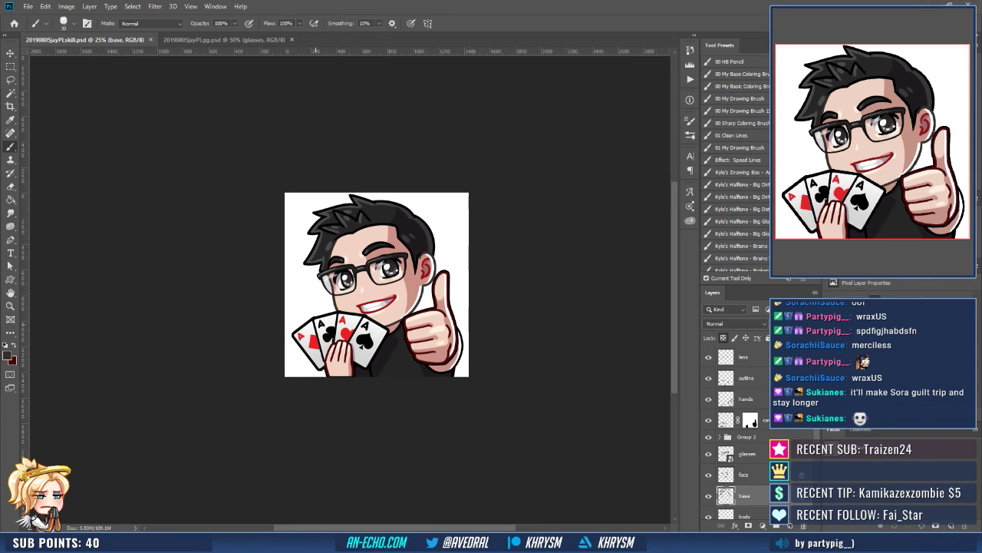
scroll(737, 430, "down", 5)
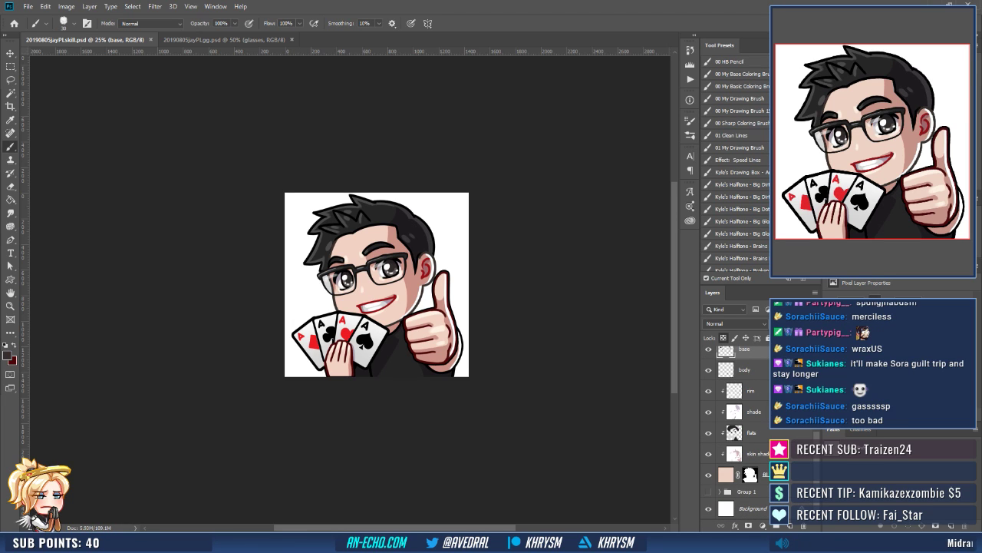
left_click(709, 508)
left_click_drag(457, 348, 452, 371)
key("ctrl+s")
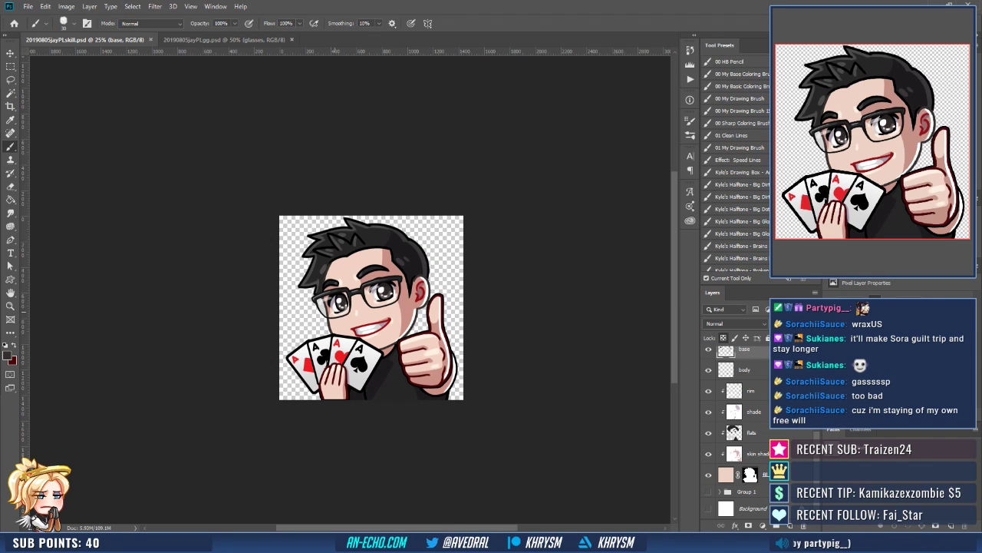
Save a PNG copy over the existing 20190805jayPLskill.png, using the smallest file size option.
key("ctrl+shift+s")
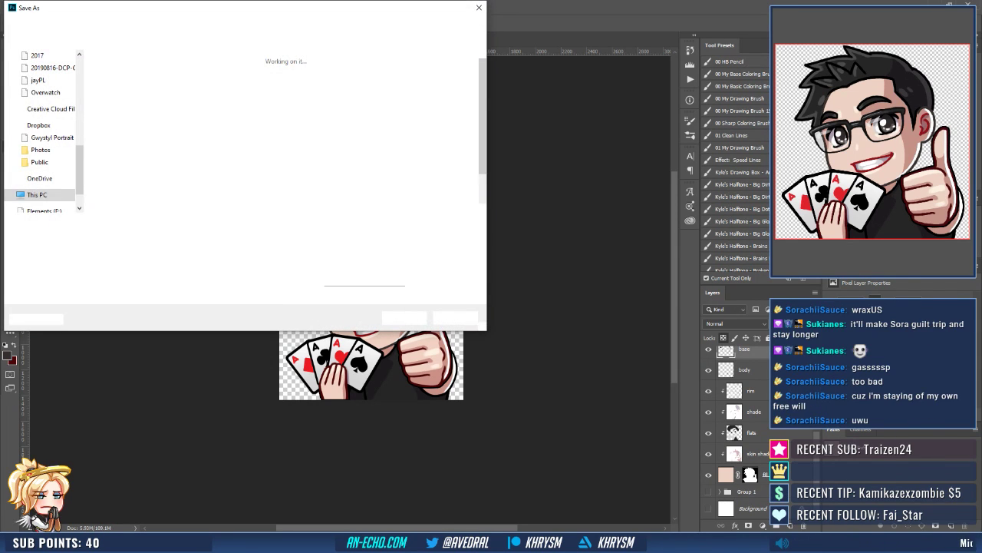
left_click(275, 236)
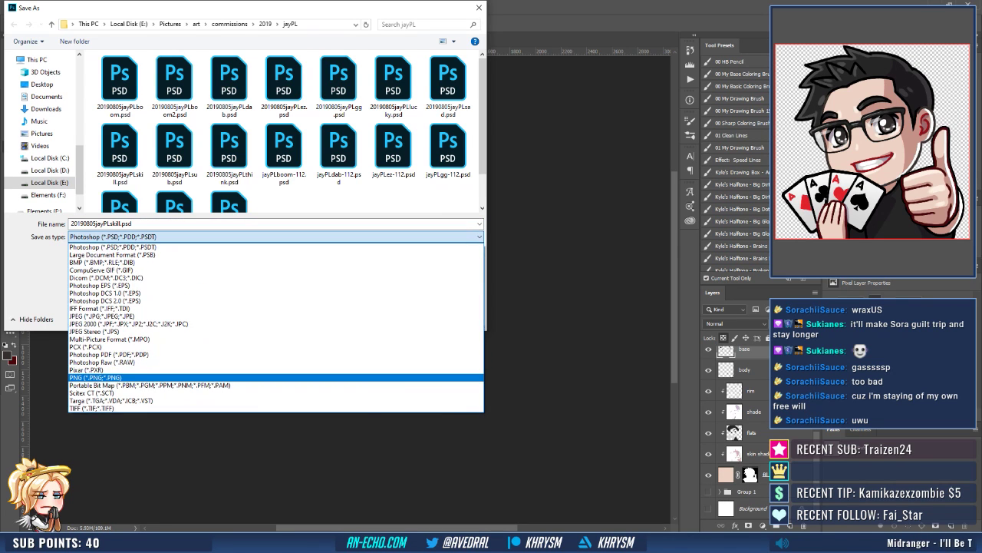
left_click(95, 377)
key("Return")
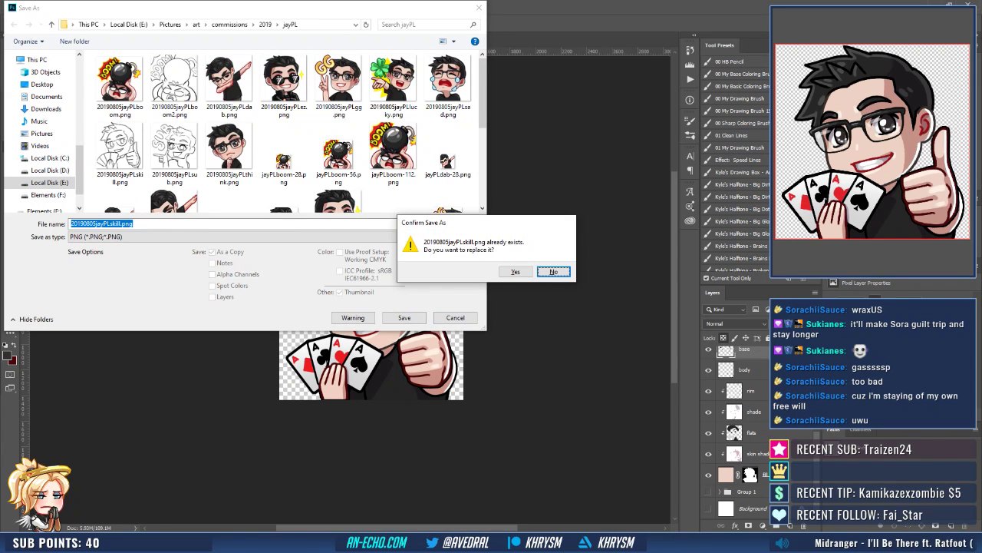
key("Left")
key("Return")
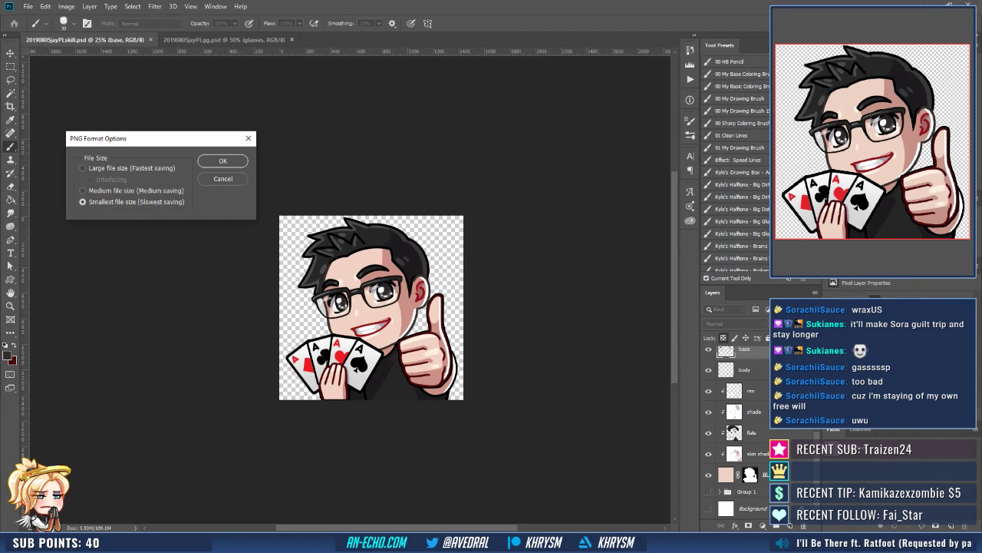
key("Return")
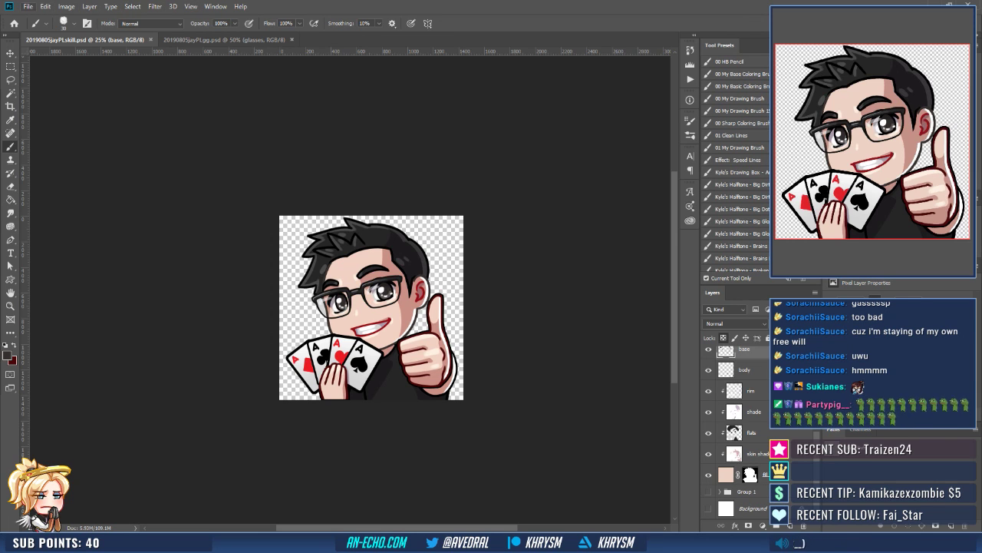
Create a new 112 x 112 px document at 72 ppi from the recent custom preset.
left_click(28, 6)
left_click(42, 17)
key("ctrl+n")
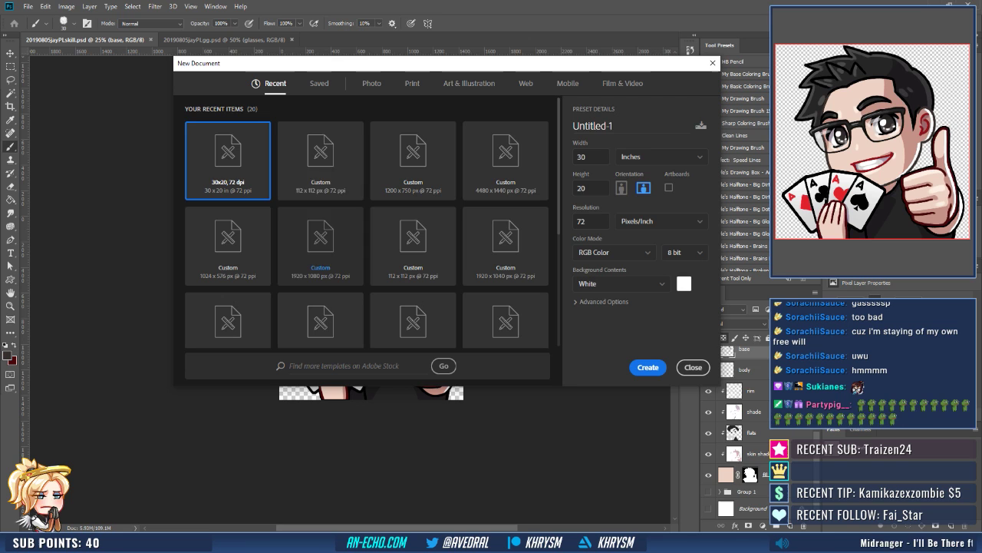
double_click(335, 167)
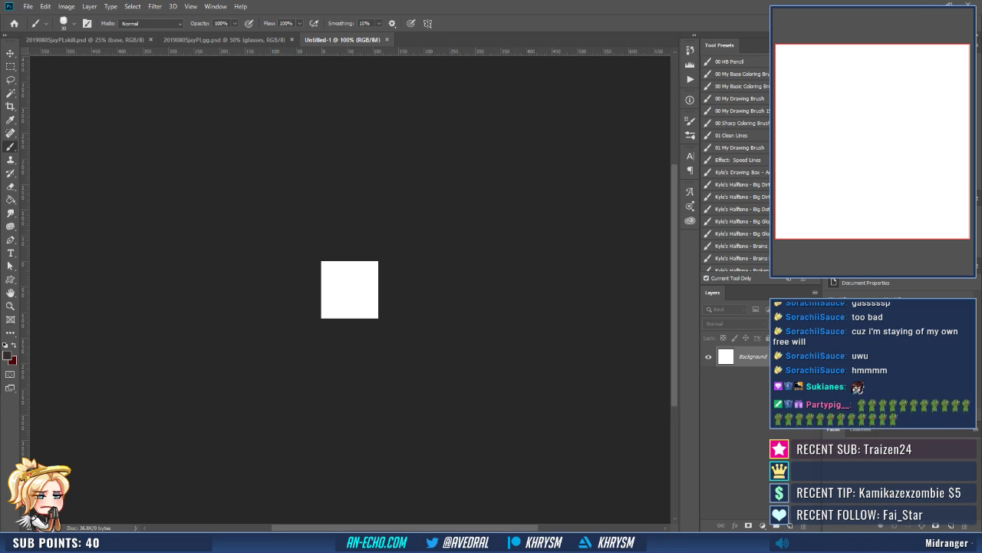
Place the 20190805jayPLskill artwork in the new document, scaled down to slightly overfill the canvas, and adjust its position.
left_click(197, 23)
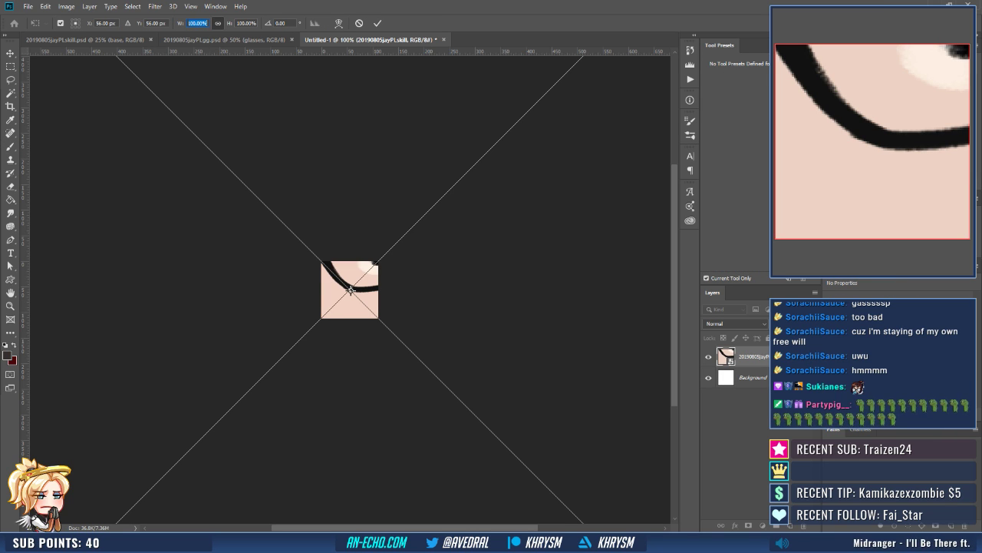
key("Return")
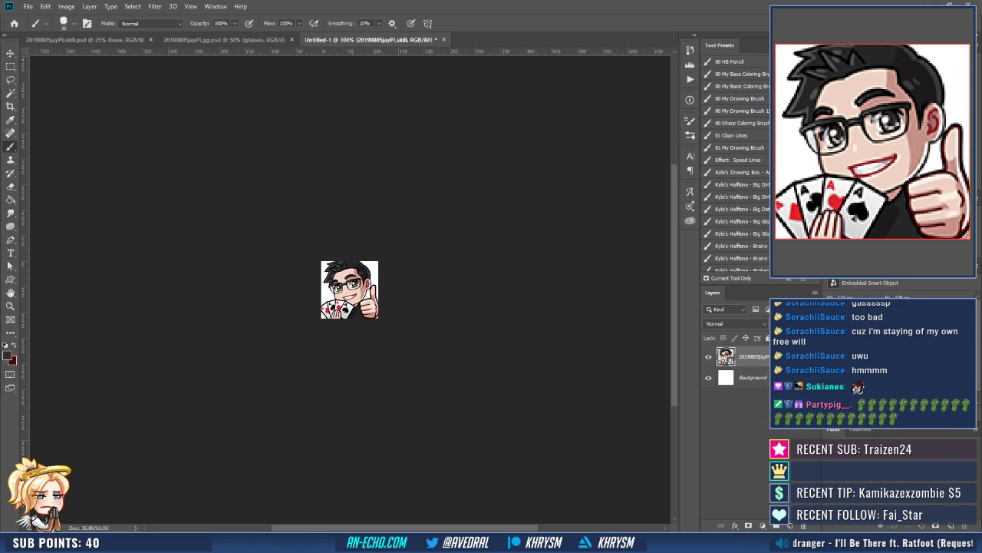
scroll(351, 291, "up", 3)
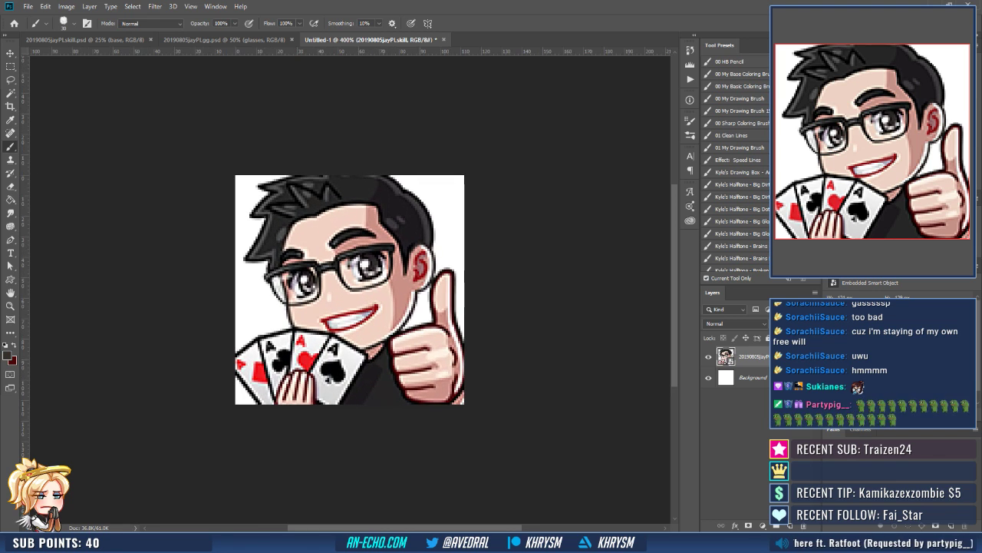
key("v")
left_click_drag(351, 290, 350, 292)
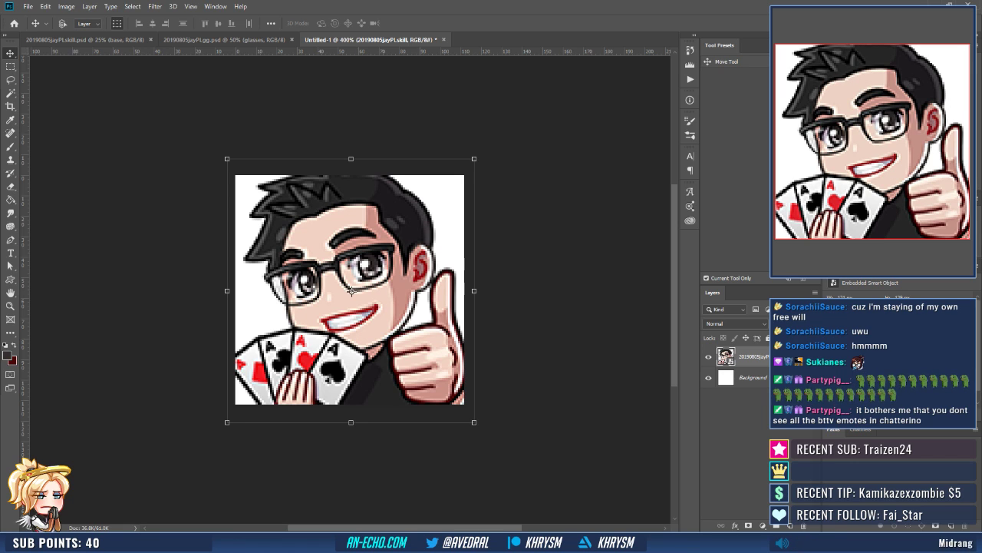
scroll(351, 290, "down", 1)
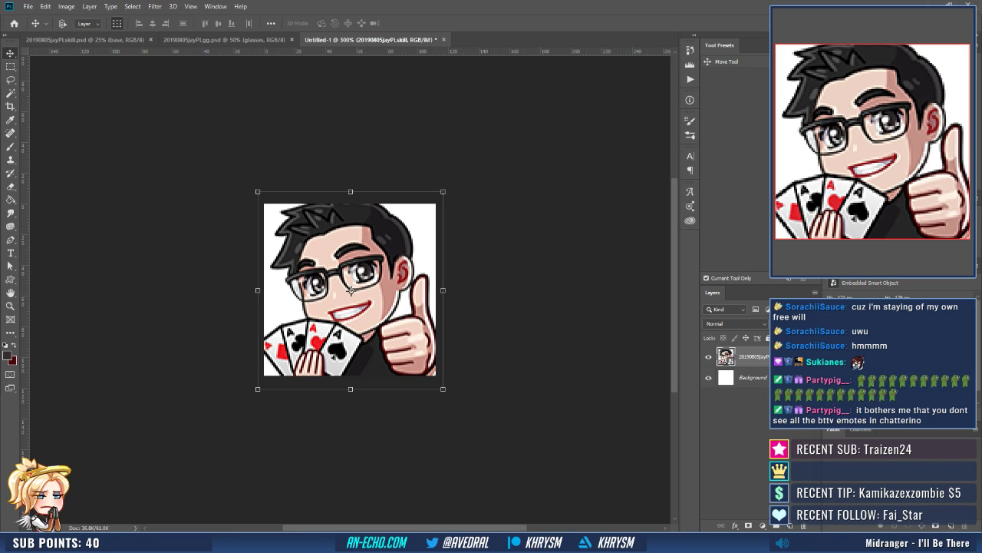
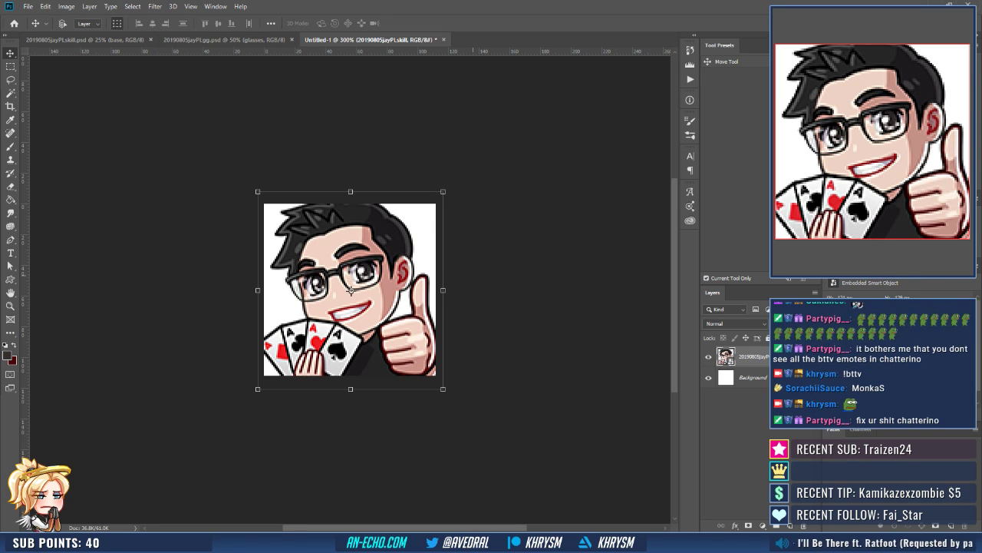
Delete the Background layer and merge three duplicates of the artwork layer into one layer above the original.
left_click_drag(351, 290, 355, 329)
left_click_drag(750, 377, 803, 526)
key("ctrl+j")
key("ctrl+j")
key("ctrl+j")
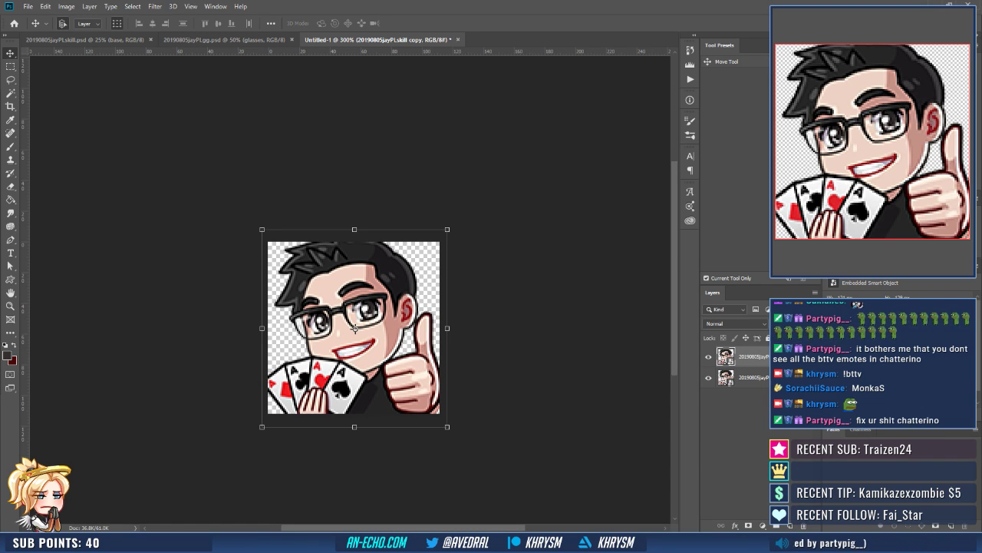
key("ctrl+e")
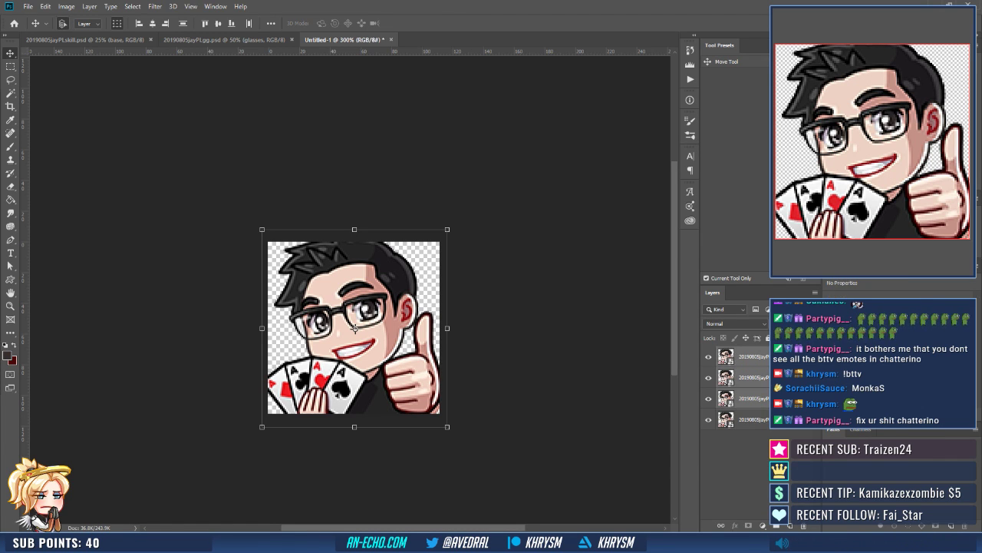
key("ctrl+e")
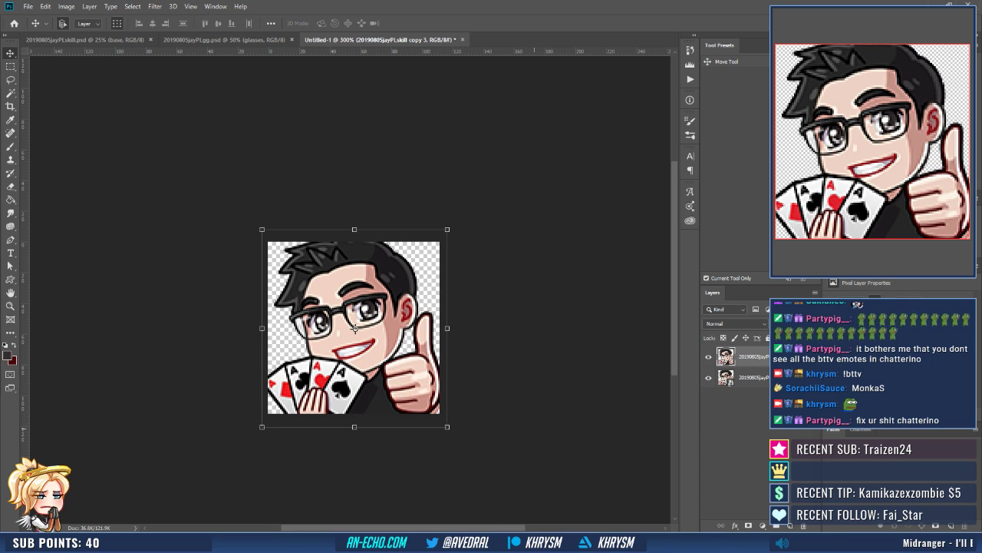
Save the document as jayPLskill-112.psd in the jayPL folder.
key("ctrl+shift+s")
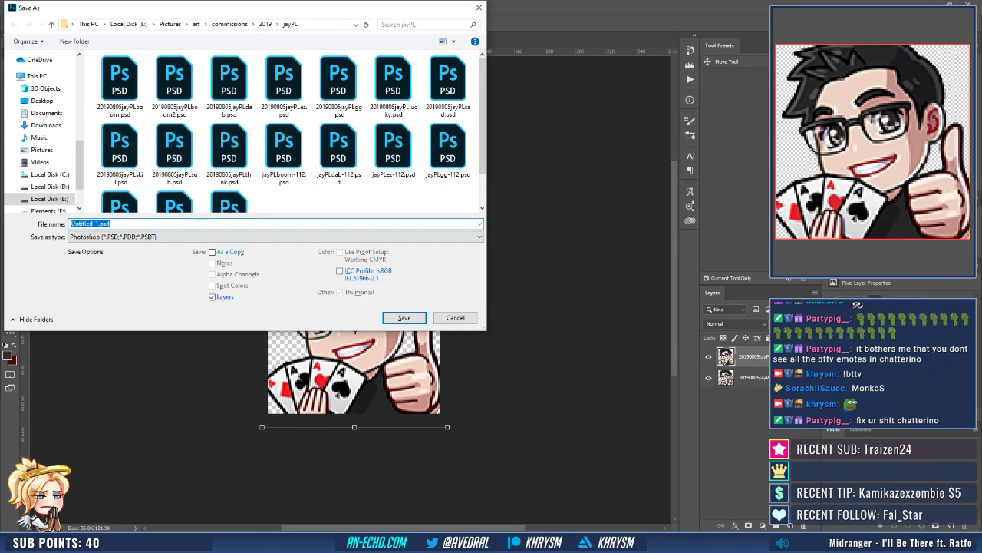
type("jay")
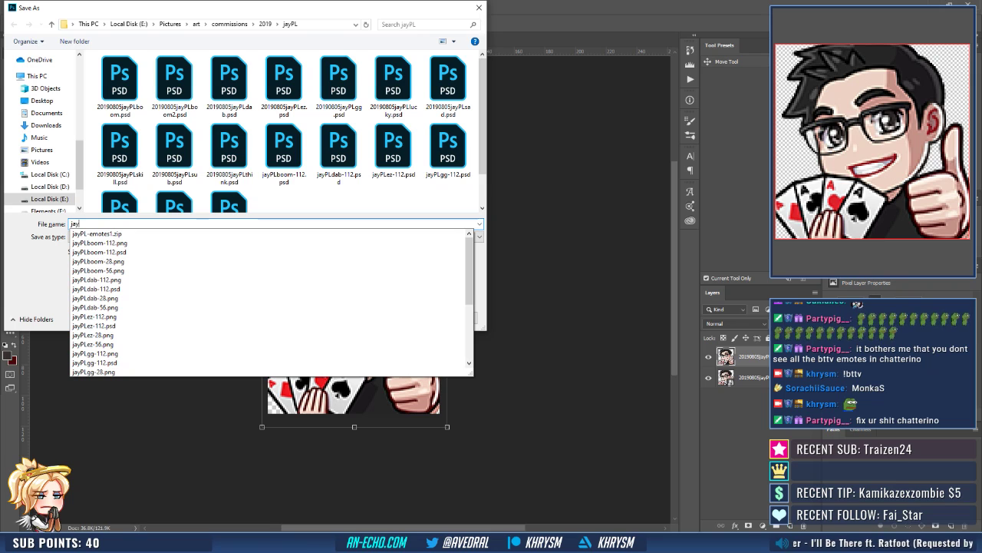
type("PLlucky")
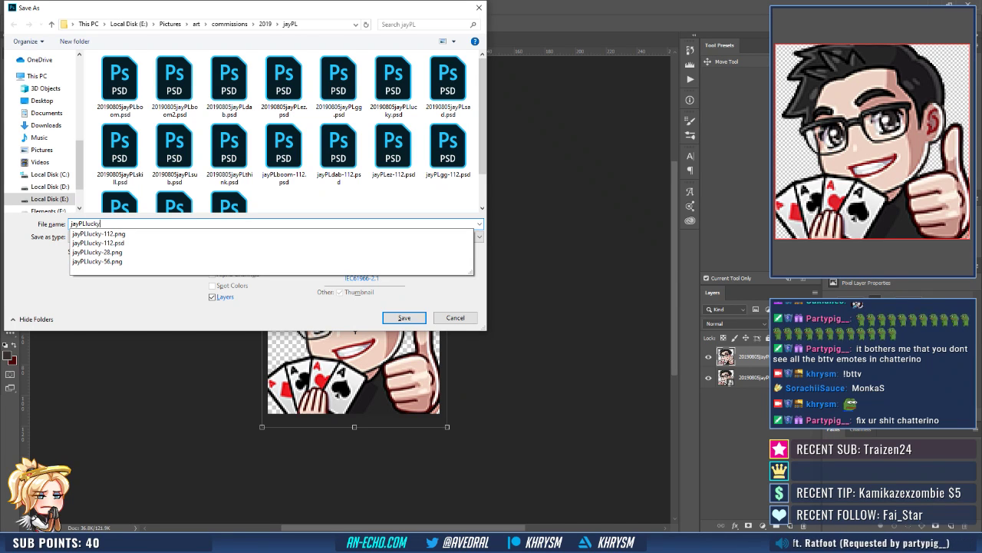
key("BackSpace")
key("BackSpace")
key("BackSpace")
key("BackSpace")
key("BackSpace")
type("ski")
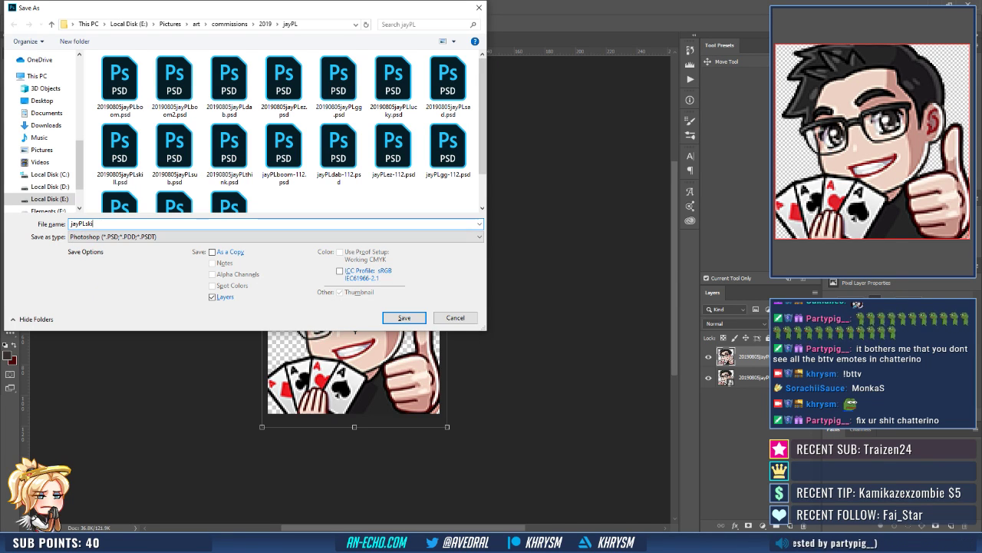
type("ll-112")
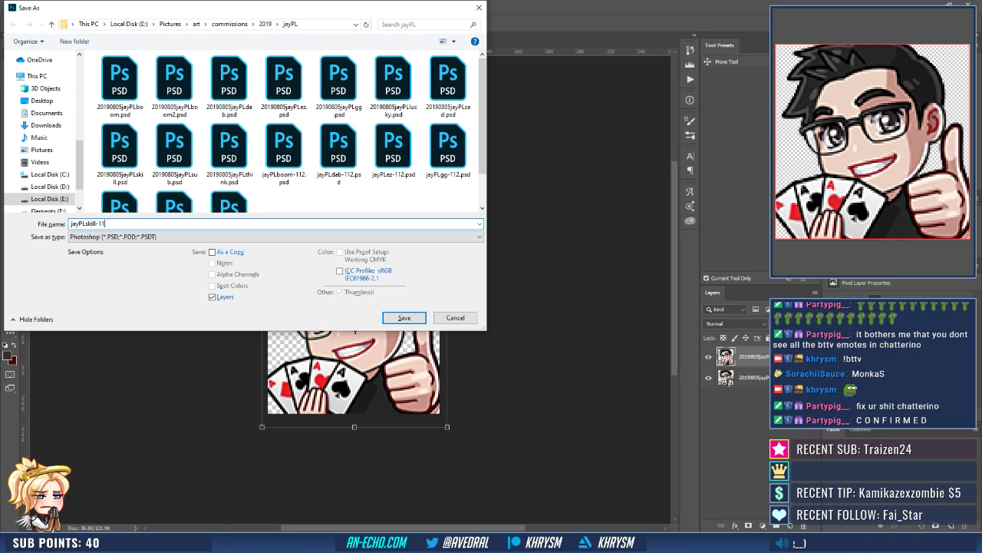
key("Return")
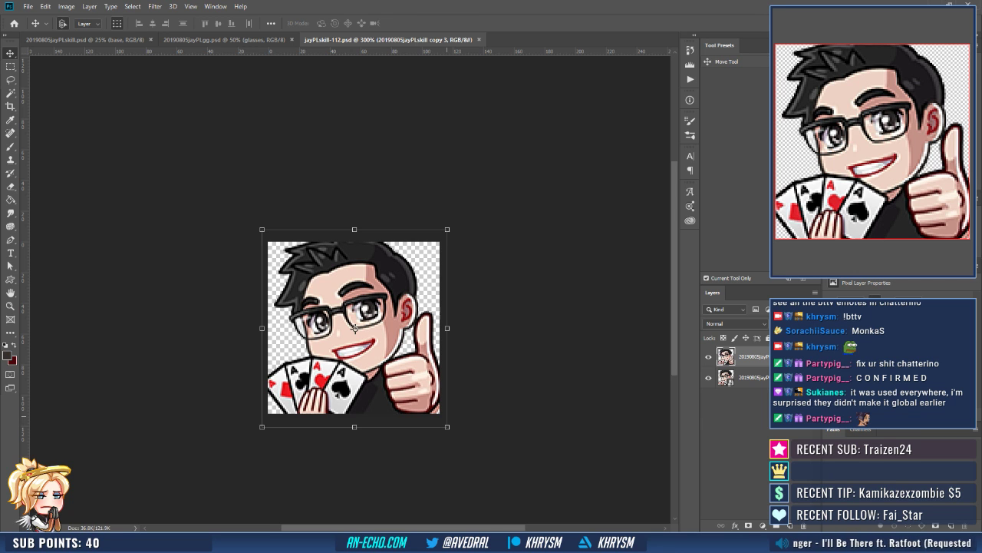
Save a PNG copy of jayPLskill-112 with the smallest file size option.
key("ctrl+shift+s")
left_click(276, 236)
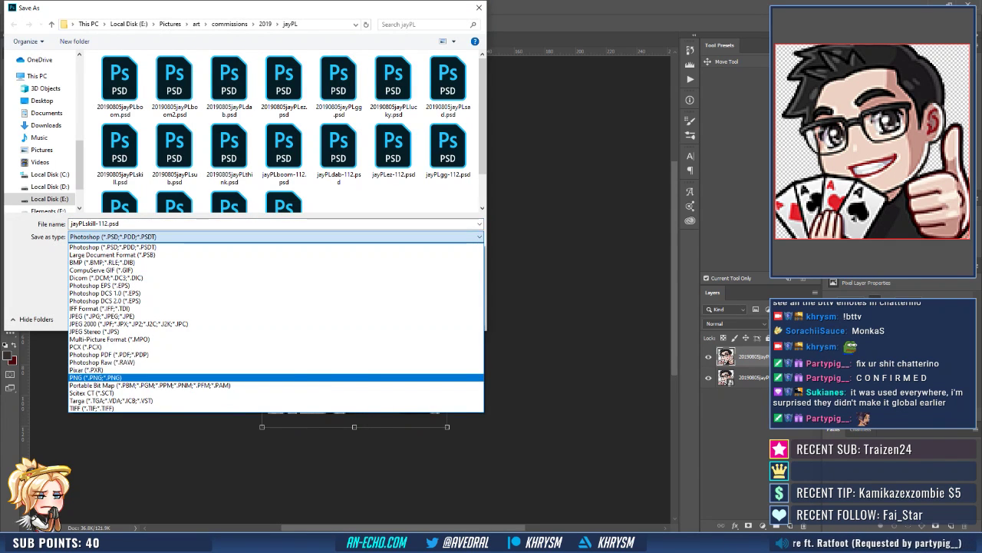
left_click(95, 377)
key("Return")
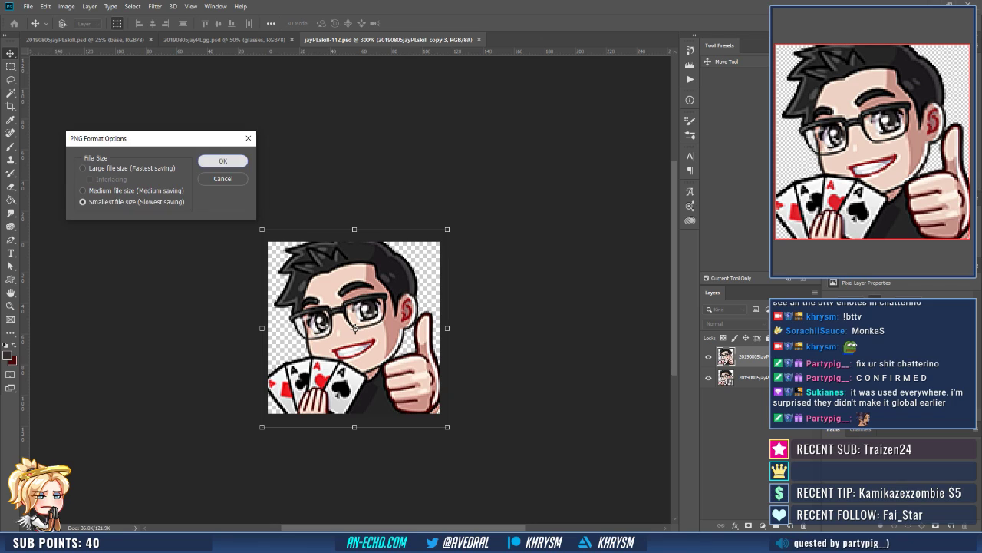
key("Return")
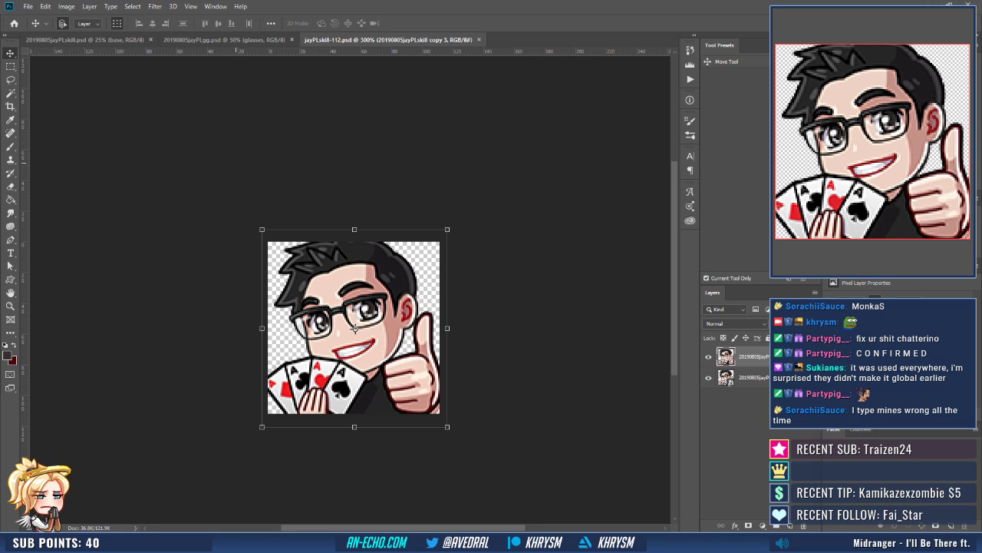
Resize the image to 28 x 28 pixels.
key("ctrl+alt+i")
type("28")
key("Return")
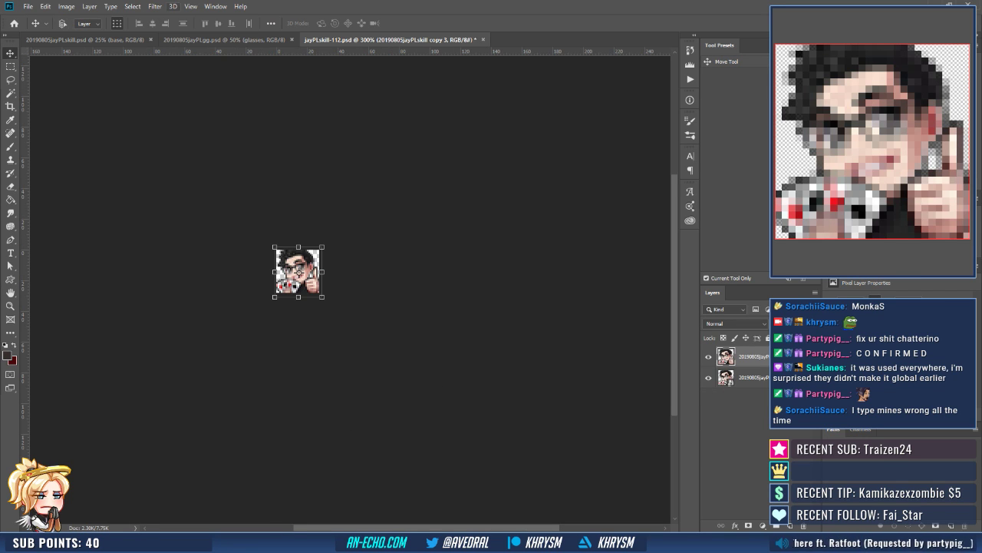
Sharpen the merged 28-pixel artwork layer with Unsharp Mask at amount 30%, radius 2.0 pixels and threshold 5.
left_click(154, 6)
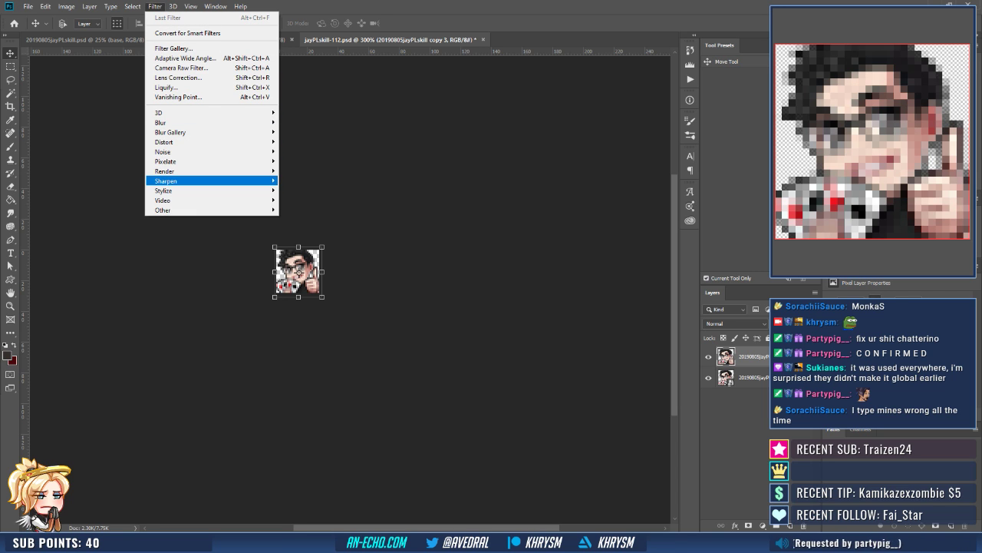
mouse_move(207, 181)
left_click(307, 229)
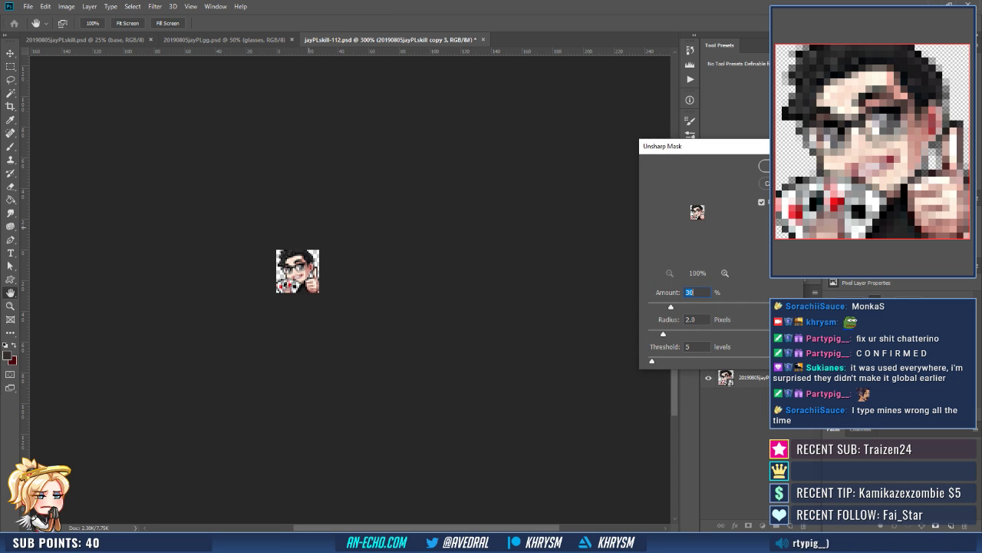
key("Return")
Save the sharpened artwork as a PNG copy named jayPLskill-28.
key("ctrl+shift+s")
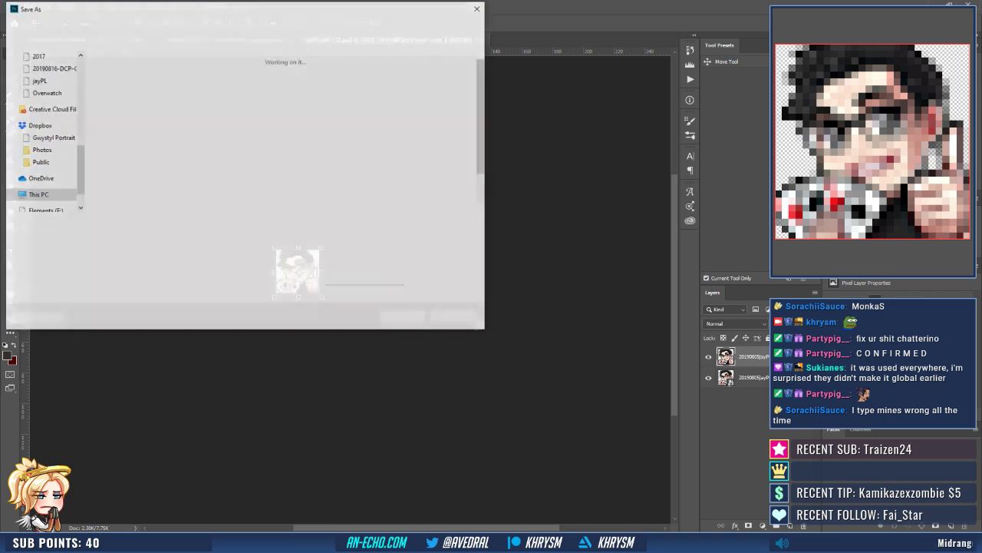
left_click(308, 236)
left_click(309, 378)
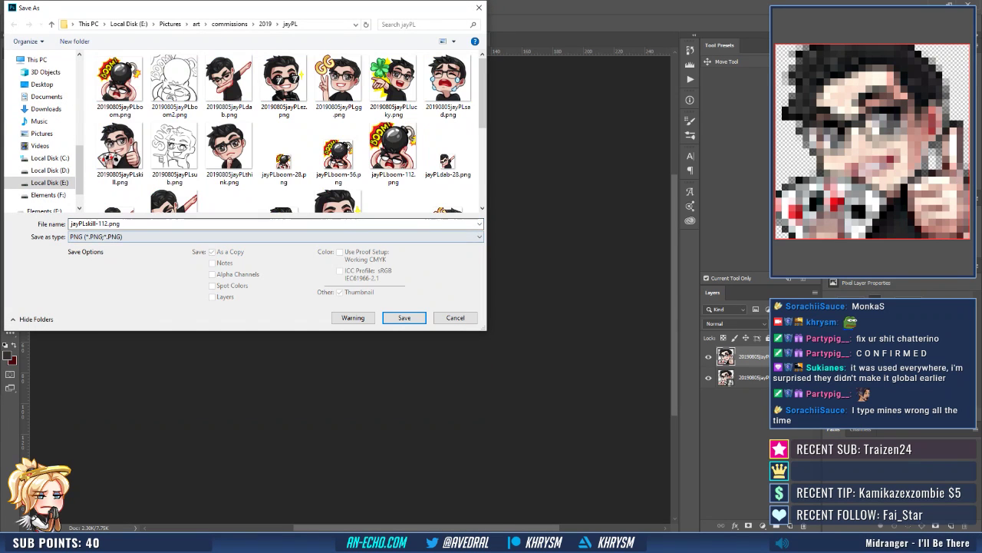
left_click_drag(121, 224, 98, 224)
type("28")
key("Return")
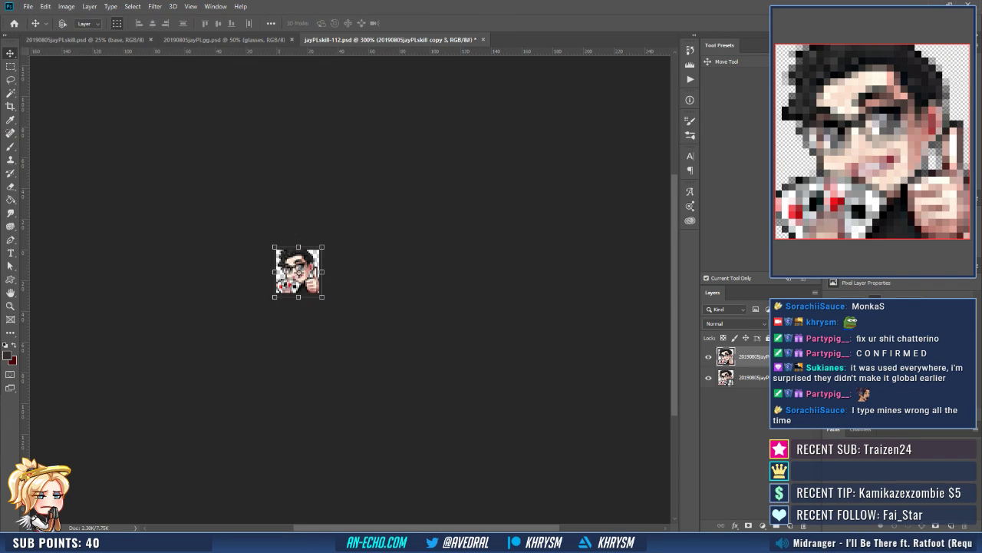
key("Return")
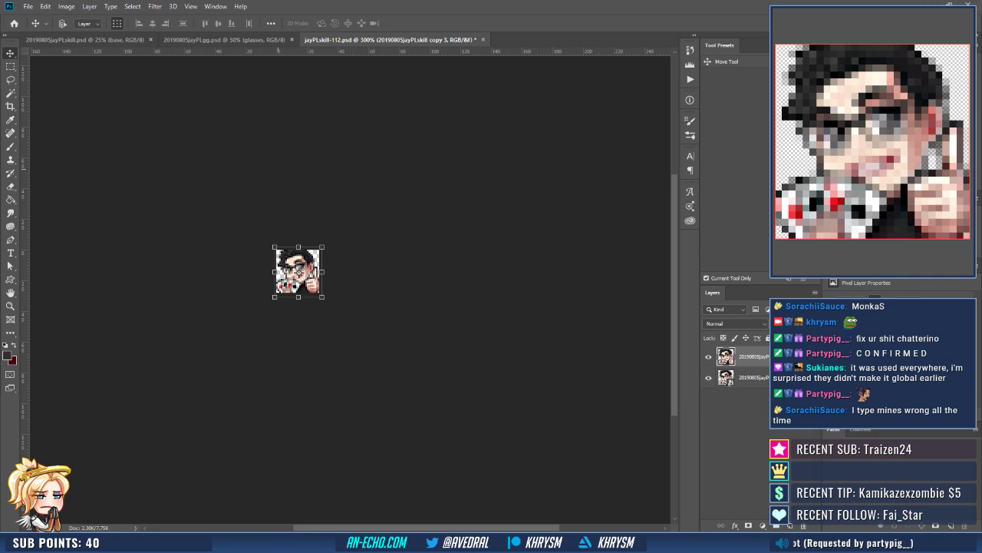
Revert the document history to the merged-layers state before the resize, and resize the image to 56 x 56 pixels.
left_click(690, 50)
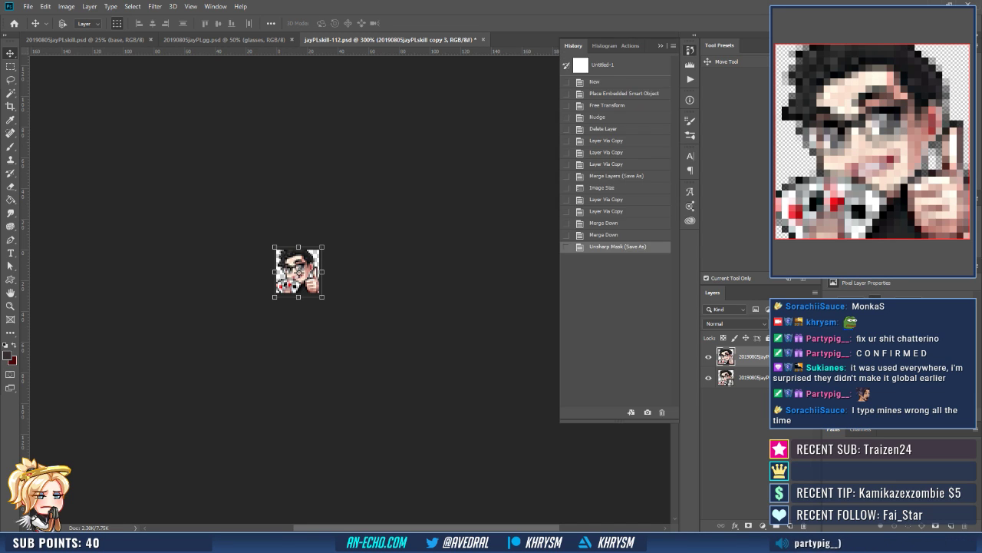
left_click(617, 175)
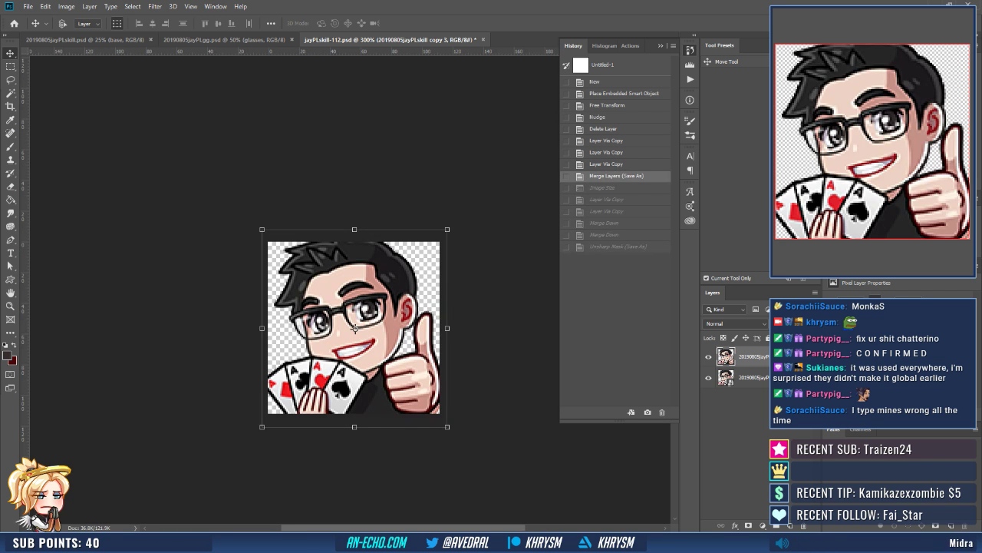
key("ctrl+alt+i")
type("56")
key("Return")
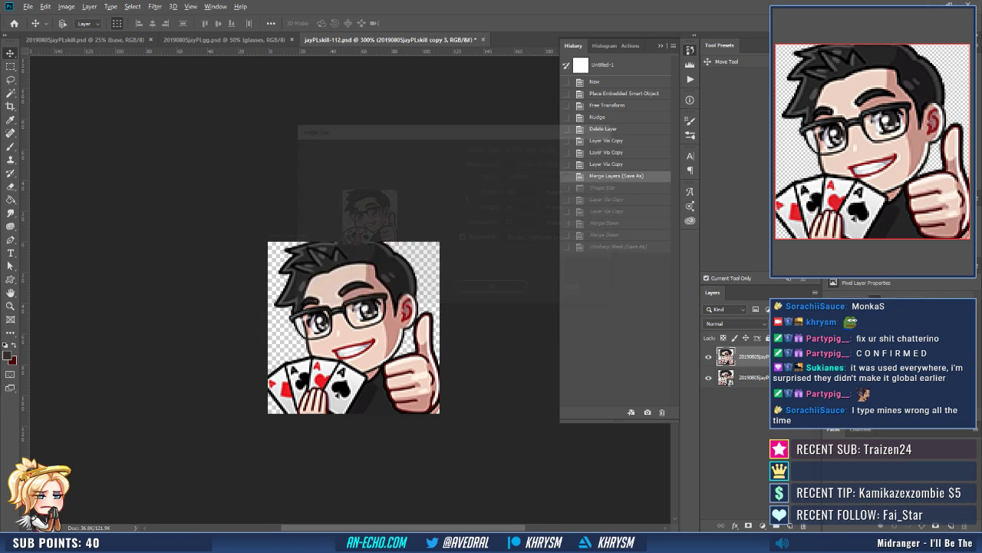
Duplicate the resized top artwork layer twice and merge the duplicates back down into it.
key("v")
key("ctrl+j")
key("ctrl+j")
key("ctrl+e")
key("ctrl+e")
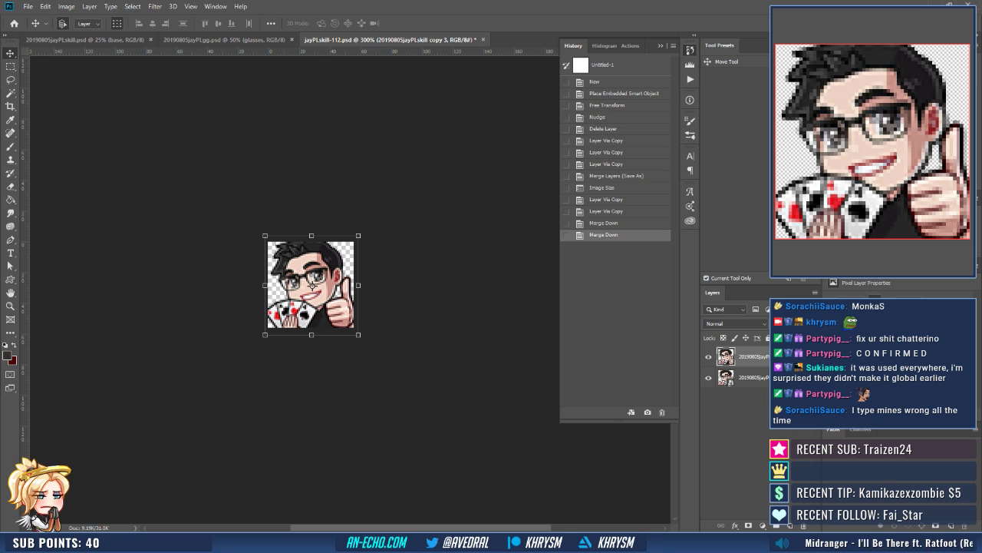
Save the 56-pixel version as a PNG copy, replacing the 112 size suffix in the file name.
key("ctrl+shift+s")
left_click(154, 236)
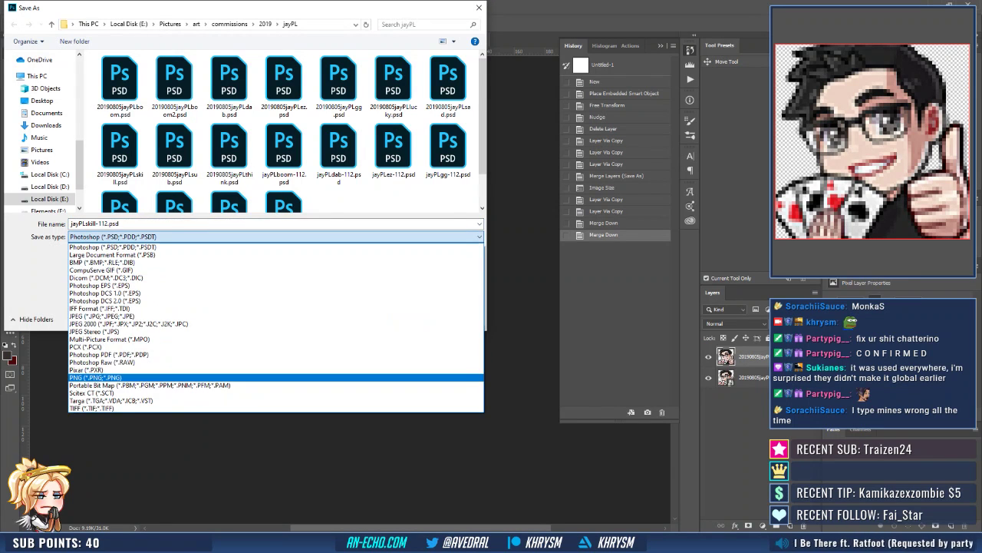
left_click(154, 377)
left_click_drag(132, 223, 98, 224)
key("Return")
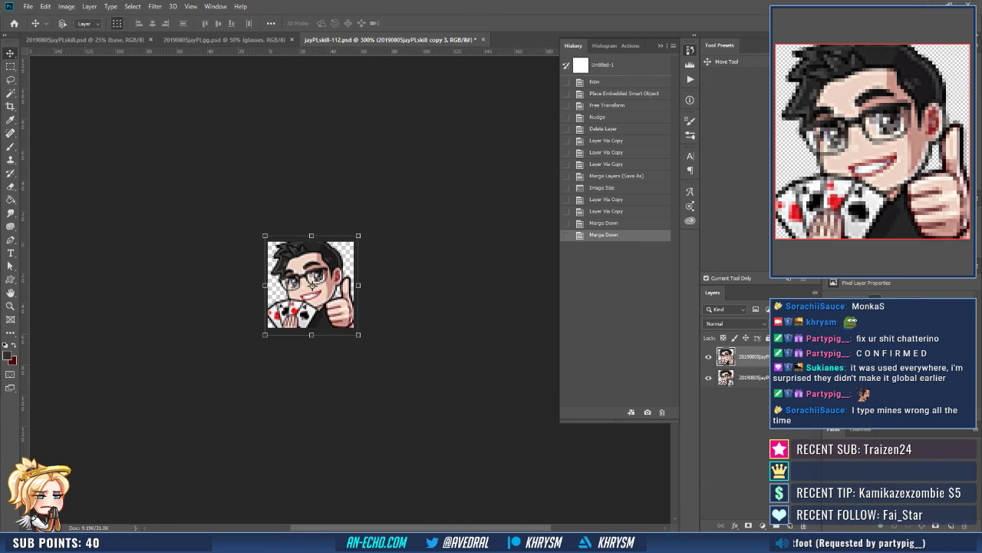
key("Return")
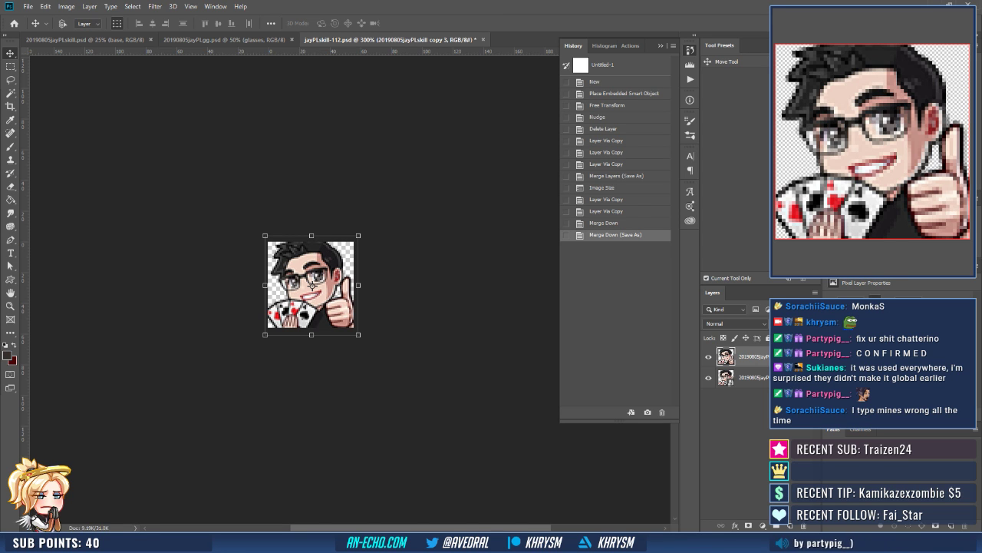
Undo the merges, duplicates and resize back to the 112-pixel state, and close jayPLskill-112.psd.
key("ctrl+z")
key("ctrl+z")
key("ctrl+z")
key("ctrl+z")
key("ctrl+z")
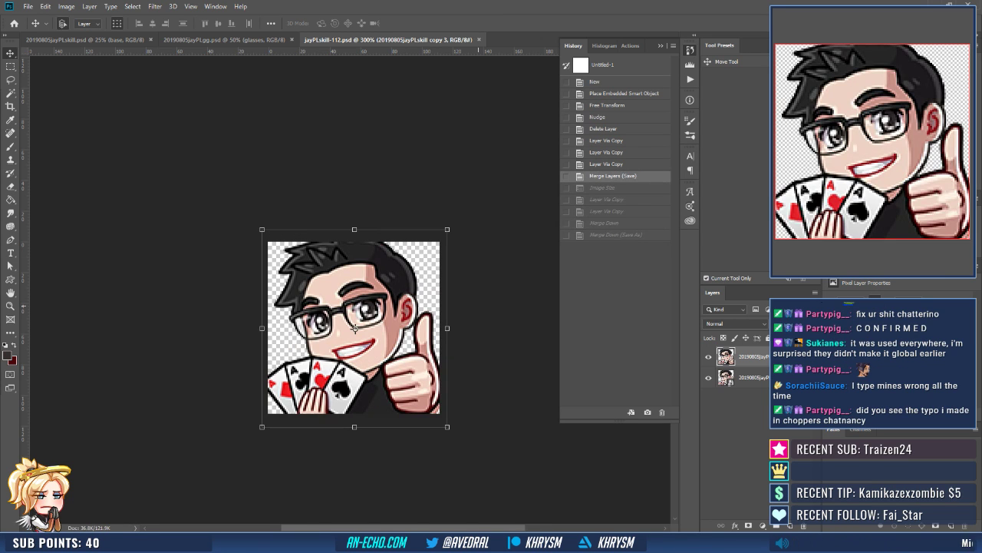
key("ctrl+w")
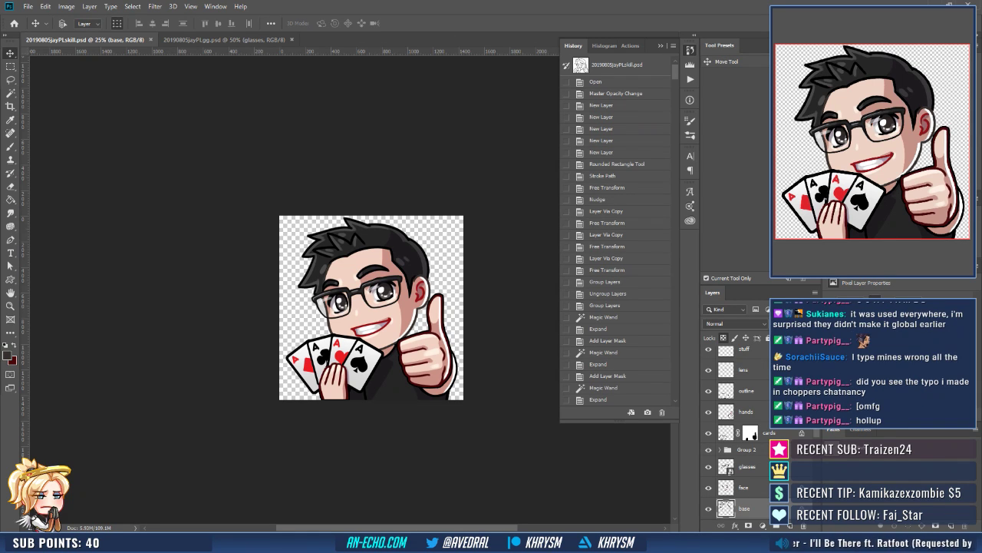
Close the 20190805jayPLskill.psd document, leaving 20190805jayPLgg.psd open.
left_click_drag(413, 332, 405, 330)
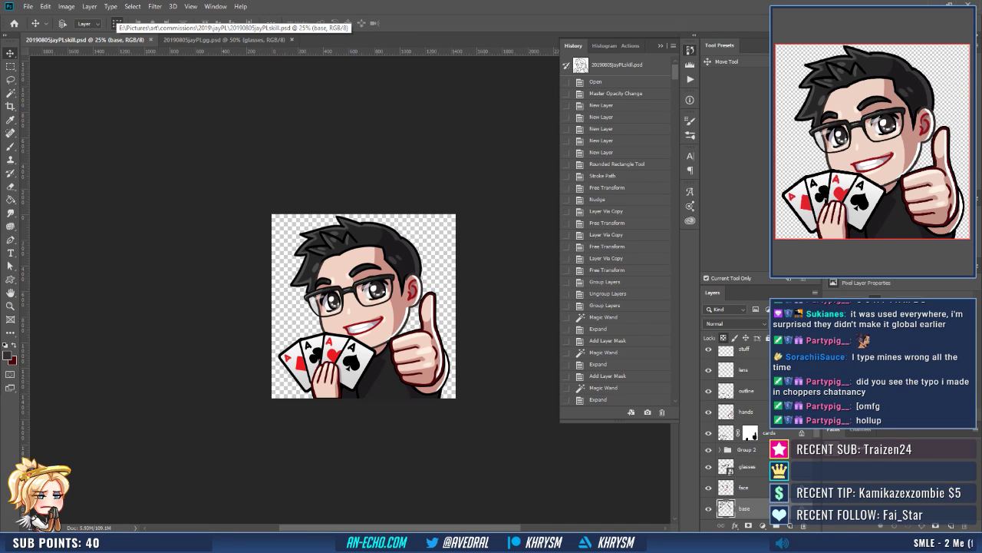
left_click(150, 39)
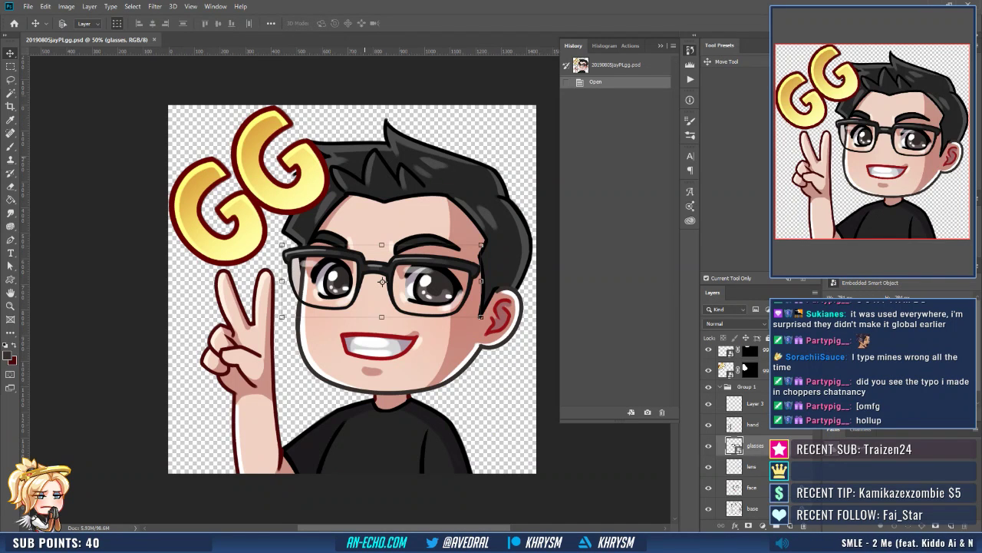
left_click_drag(365, 307, 316, 310)
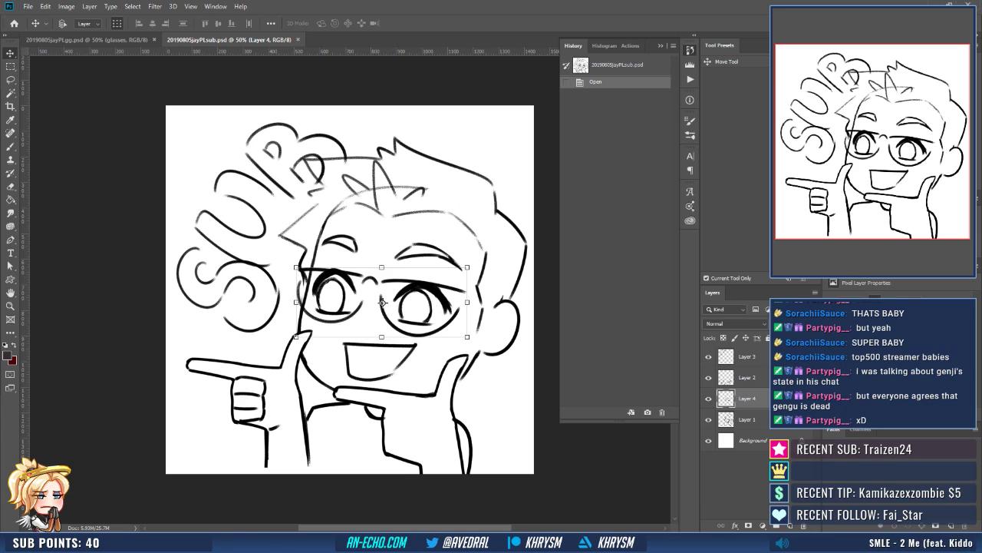
Lower the opacity of all four sketch layers, Layer 1 through Layer 3, to 30% in 20190805jayPLsub.psd.
left_click(748, 419)
left_click(748, 356, "shift")
key("3")
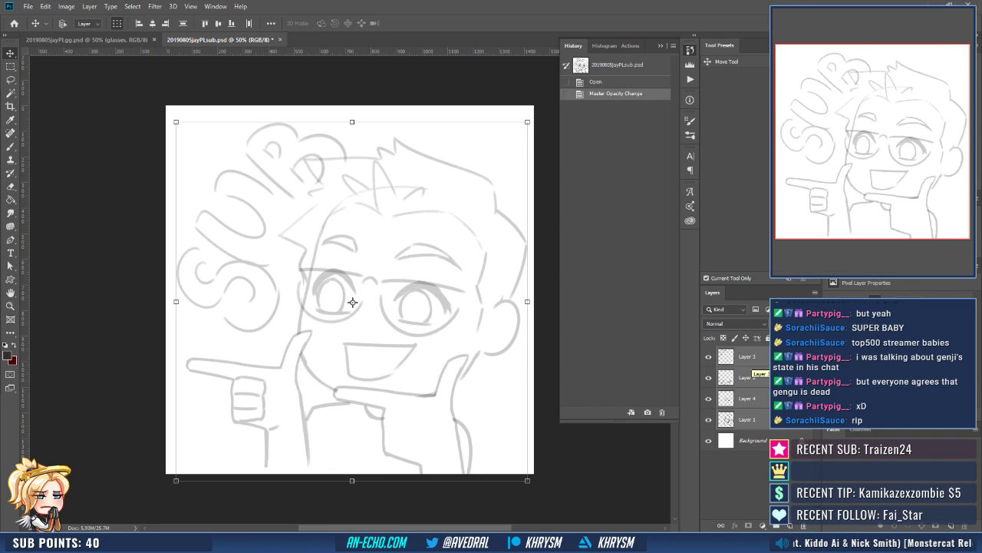
Create a new layer named sub above Layer 3.
left_click(262, 228)
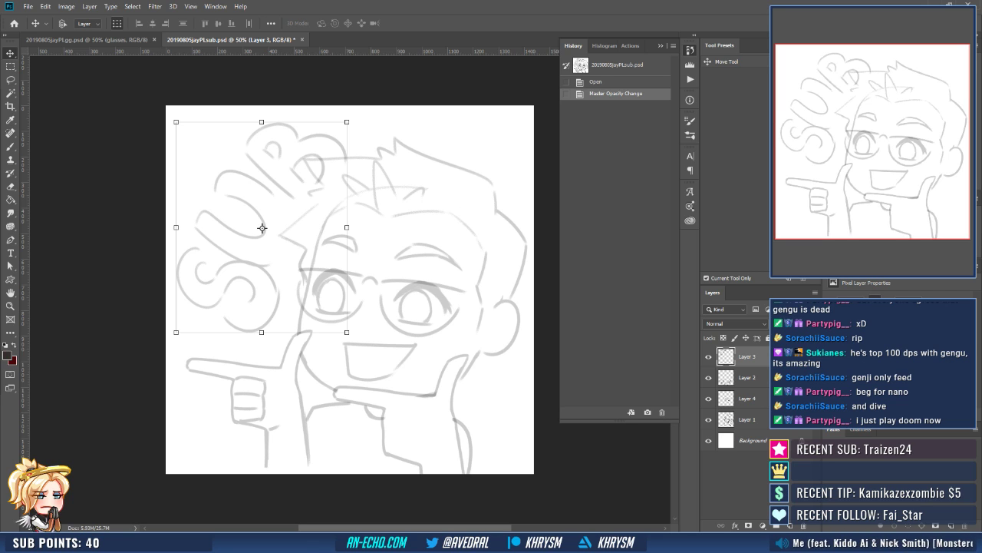
key("ctrl+shift+n")
type("su")
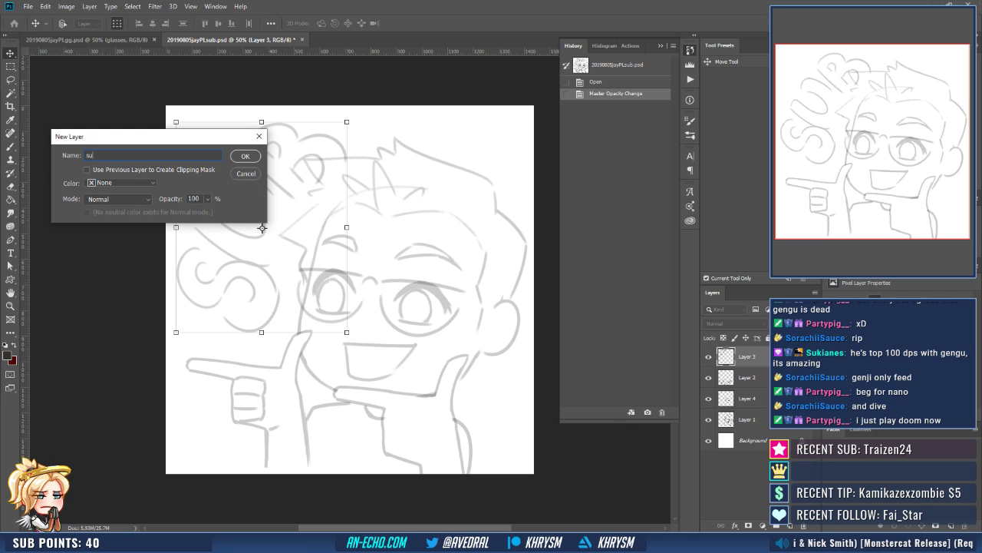
type("b")
key("Return")
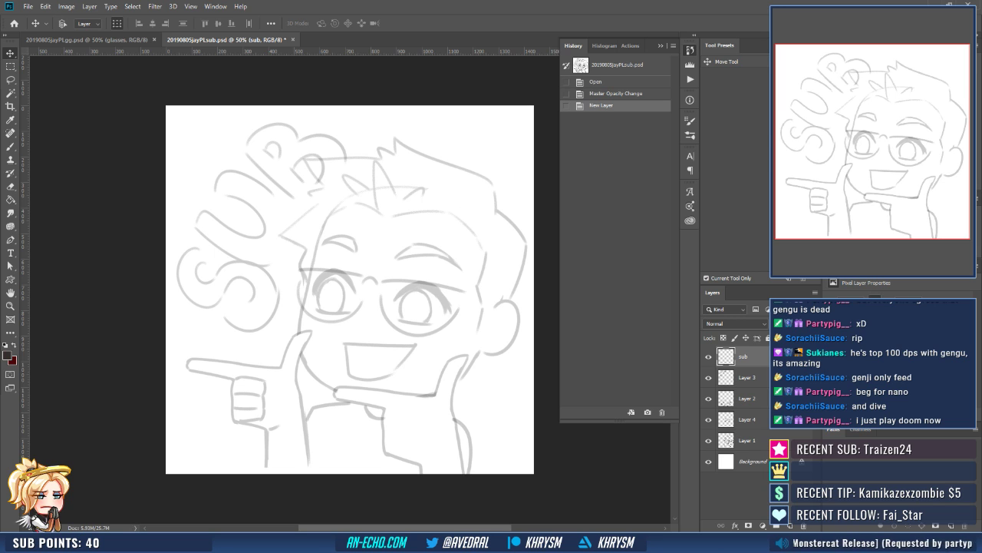
Rotate the canvas to level the SUB lettering and ink the upper half of the letter S with a black brush.
key("d")
key("b")
key("ctrl+equal")
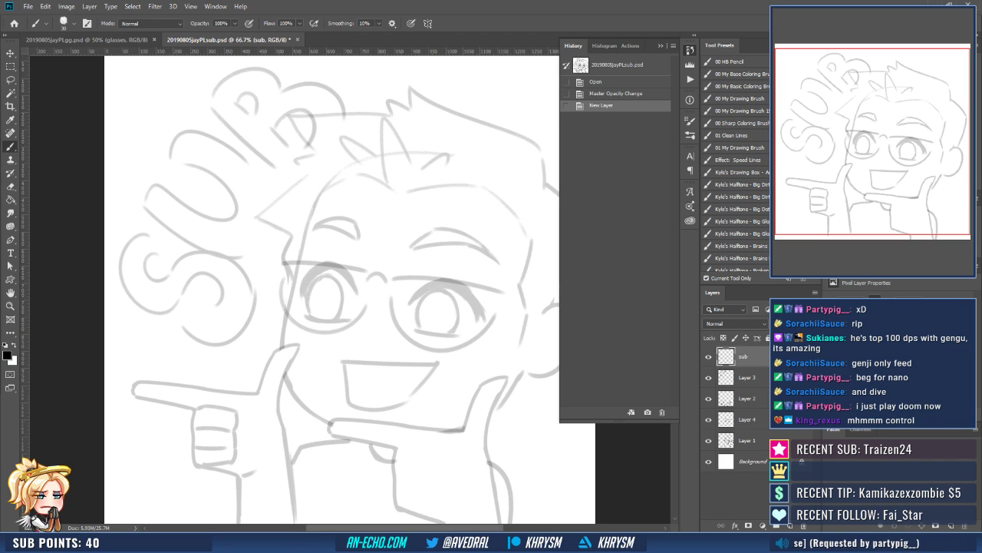
mouse_move(357, 223)
left_mouse_down()
mouse_move(353, 242)
mouse_move(368, 231)
left_mouse_up()
key("r")
left_click_drag(382, 302, 394, 342)
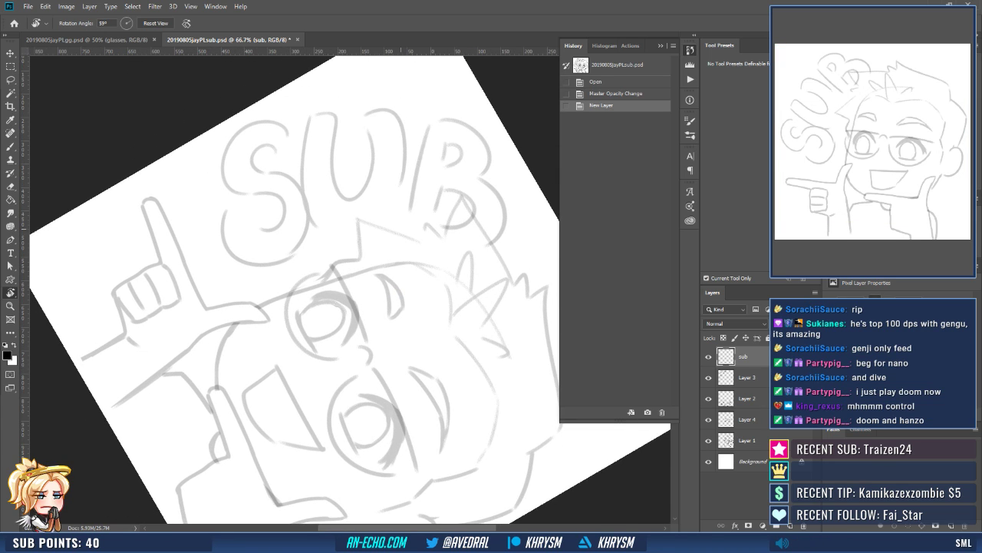
scroll(349, 289, "up", 2)
key("b")
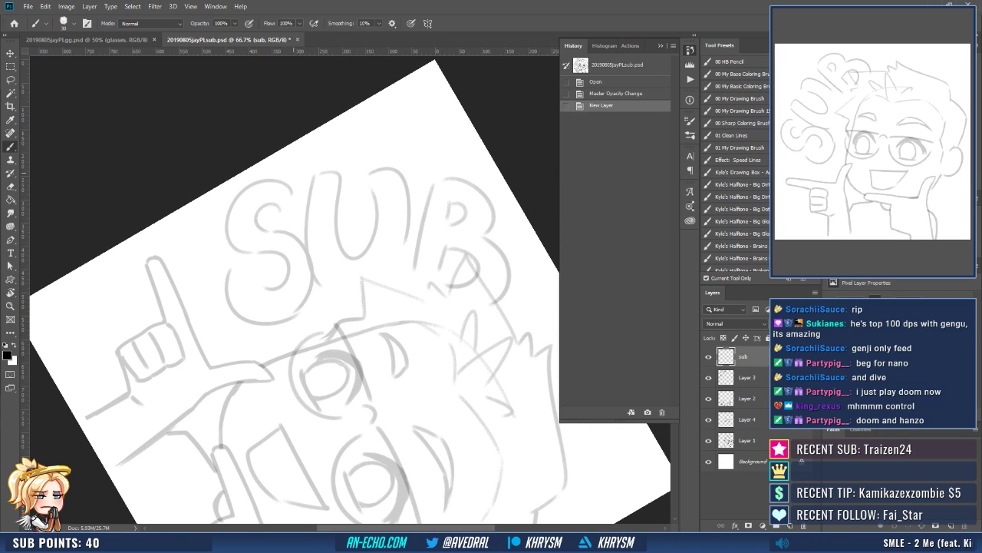
left_click_drag(287, 187, 276, 187)
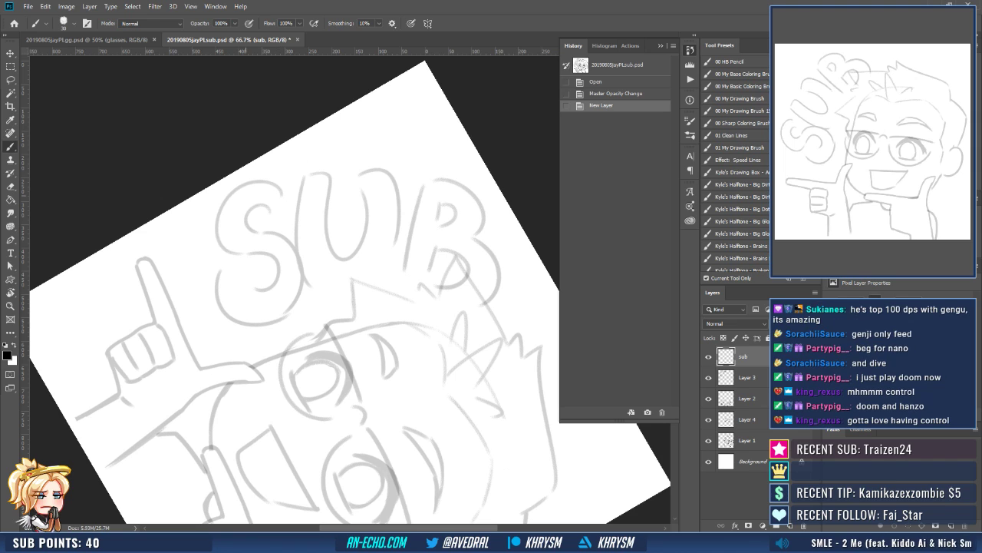
left_click_drag(272, 215, 291, 209)
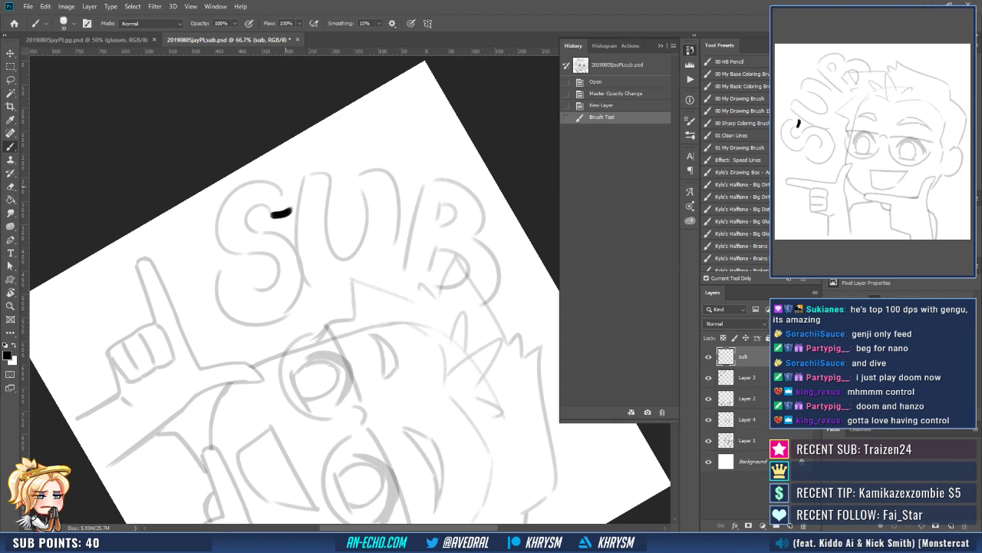
mouse_move(250, 254)
left_mouse_down()
mouse_move(218, 240)
mouse_move(224, 196)
mouse_move(258, 179)
mouse_move(286, 191)
mouse_move(278, 217)
mouse_move(268, 210)
mouse_move(245, 218)
mouse_move(287, 234)
mouse_move(299, 257)
left_mouse_up()
scroll(298, 256, "down", 1)
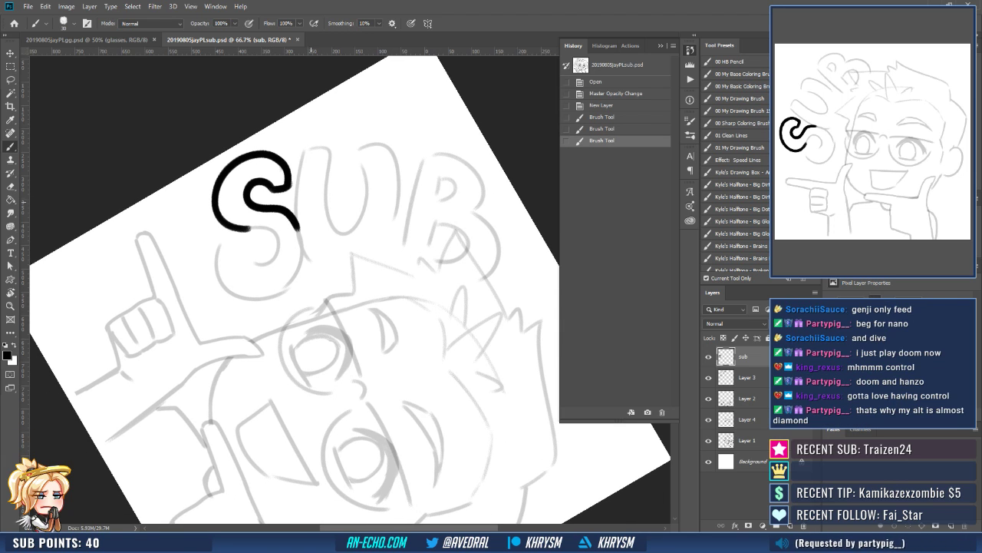
Clean up the S outline with the eraser and ink the inner curve and end of the letter's lower half.
key("e")
mouse_move(278, 223)
left_mouse_down()
mouse_move(293, 237)
mouse_move(288, 217)
mouse_move(266, 273)
left_mouse_up()
key("b")
key("ctrl+z")
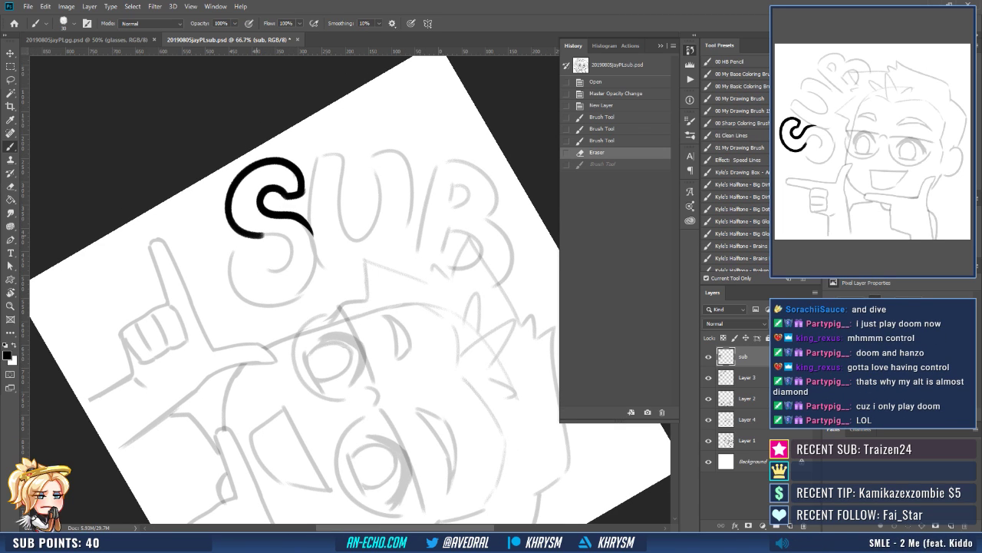
mouse_move(260, 235)
left_mouse_down()
mouse_move(287, 262)
mouse_move(250, 270)
left_mouse_up()
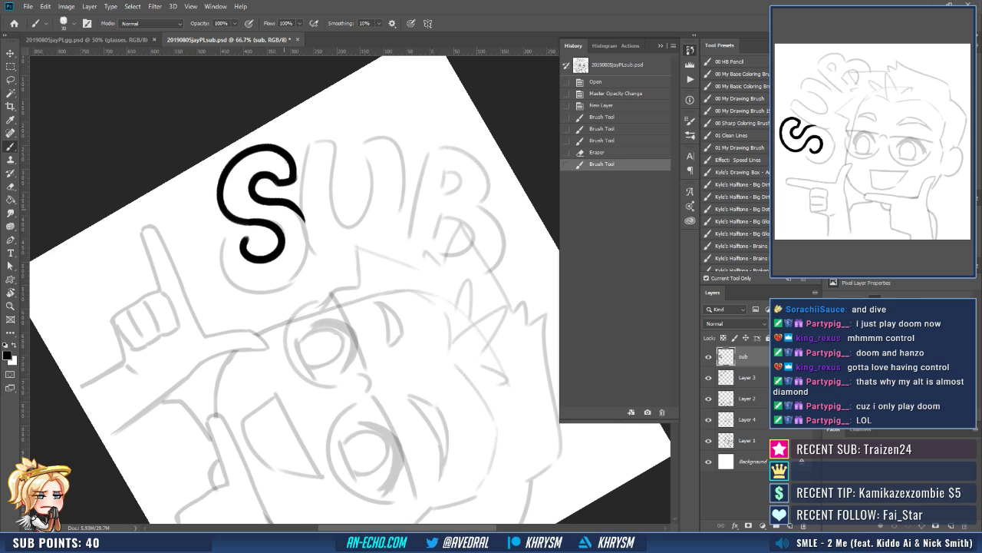
key("ctrl+z")
mouse_move(247, 219)
left_mouse_down()
mouse_move(287, 239)
mouse_move(221, 256)
left_mouse_up()
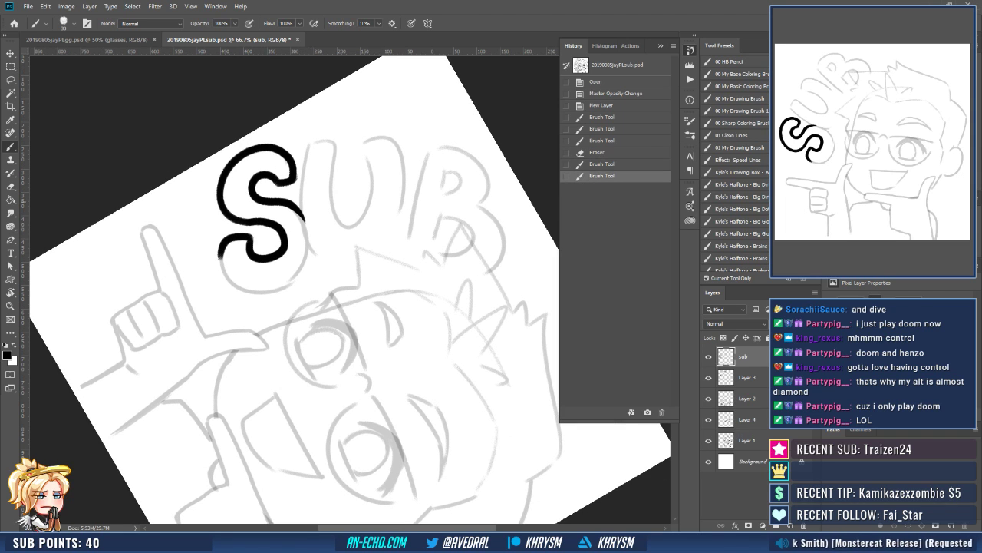
Ink the outer curve of the S's lower half, following the sketch from the middle bend around toward the bottom.
key("r")
mouse_move(311, 201)
left_mouse_down()
mouse_move(294, 368)
mouse_move(338, 396)
mouse_move(239, 337)
mouse_move(516, 305)
left_mouse_up()
left_click_drag(393, 315, 355, 261)
key("b")
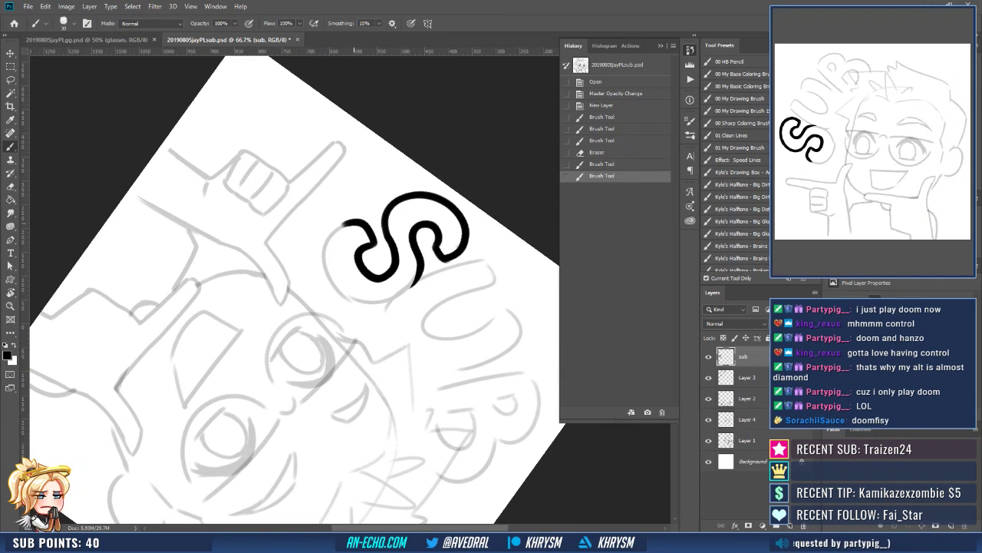
mouse_move(347, 222)
left_mouse_down()
mouse_move(324, 240)
mouse_move(355, 306)
mouse_move(407, 286)
mouse_move(389, 300)
mouse_move(387, 321)
mouse_move(390, 292)
left_mouse_up()
key("ctrl+z")
key("Escape")
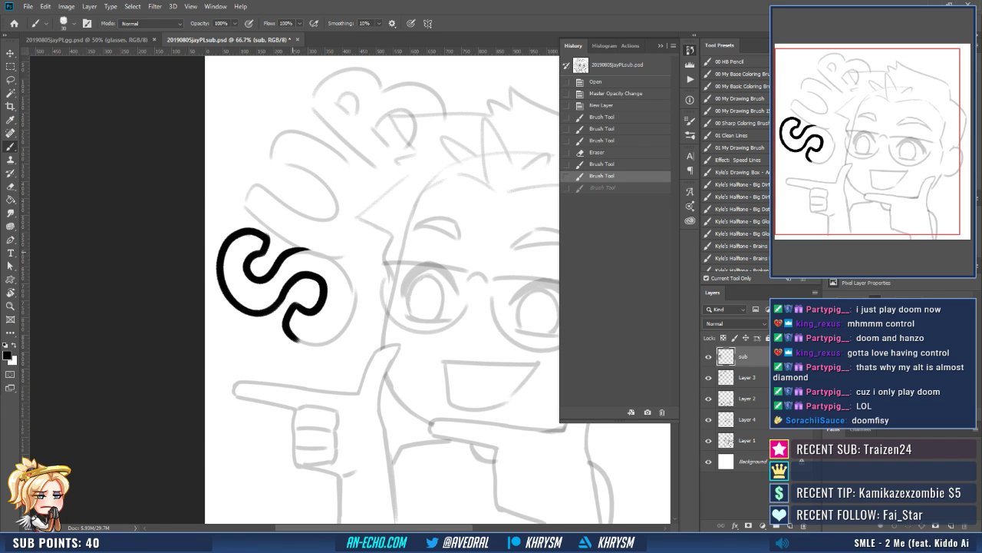
mouse_move(304, 249)
left_mouse_down()
mouse_move(347, 273)
mouse_move(333, 336)
left_mouse_up()
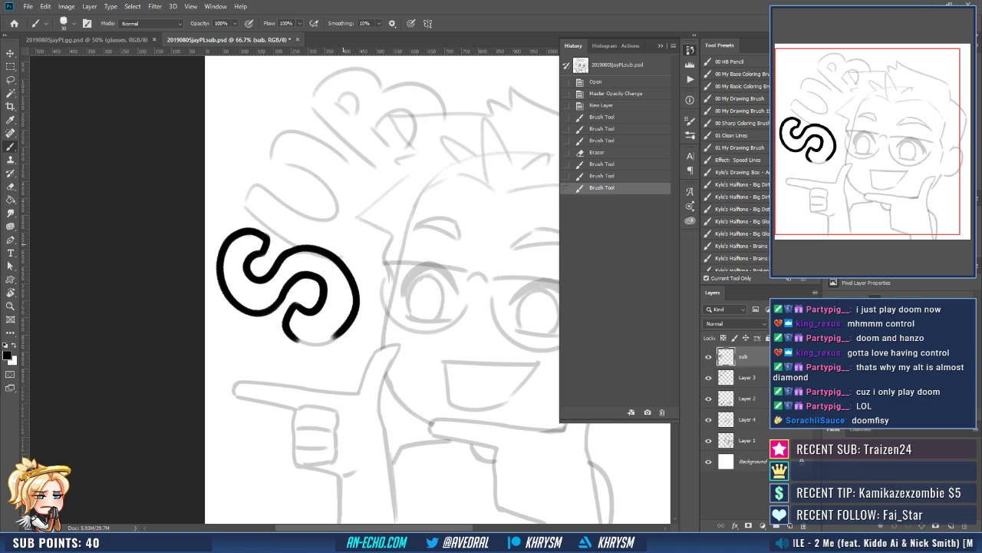
key("ctrl+z")
mouse_move(287, 247)
left_mouse_down()
mouse_move(355, 281)
mouse_move(341, 329)
left_mouse_up()
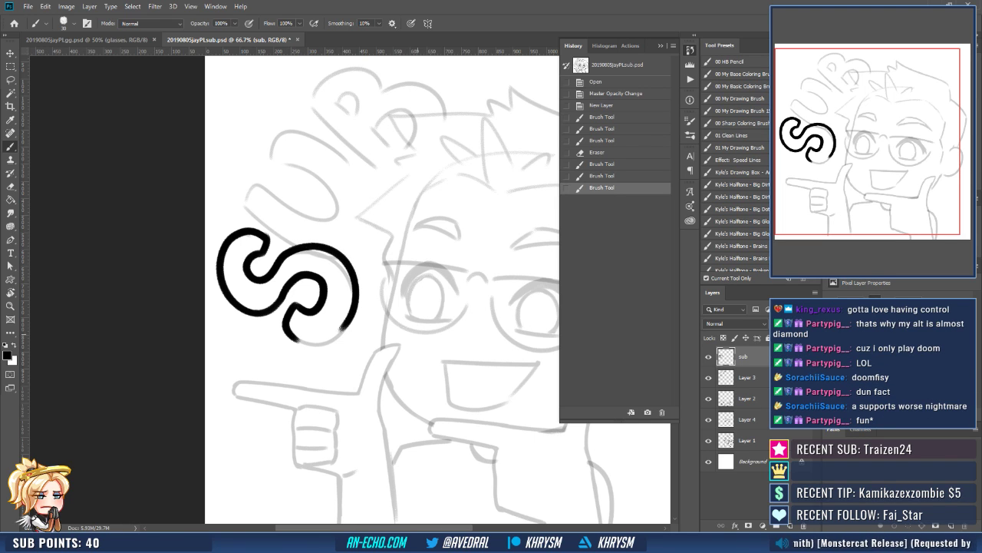
Close the S outline by inking the remaining outer curve between the lower tip and the bottom.
key("r")
mouse_move(341, 328)
left_mouse_down()
mouse_move(311, 295)
mouse_move(329, 335)
left_mouse_up()
key("b")
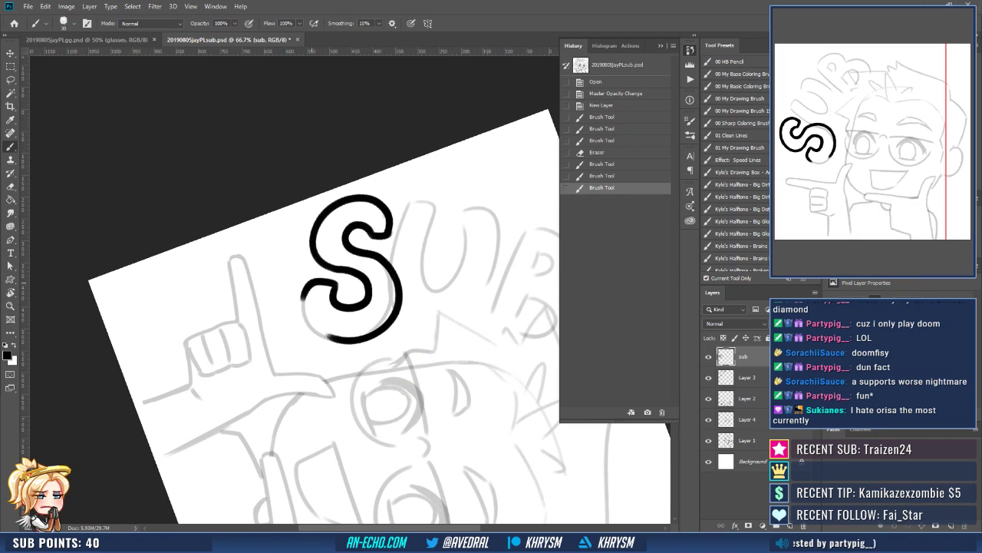
left_click_drag(311, 282, 327, 337)
key("ctrl+z")
mouse_move(308, 283)
left_mouse_down()
mouse_move(310, 323)
mouse_move(335, 340)
left_mouse_up()
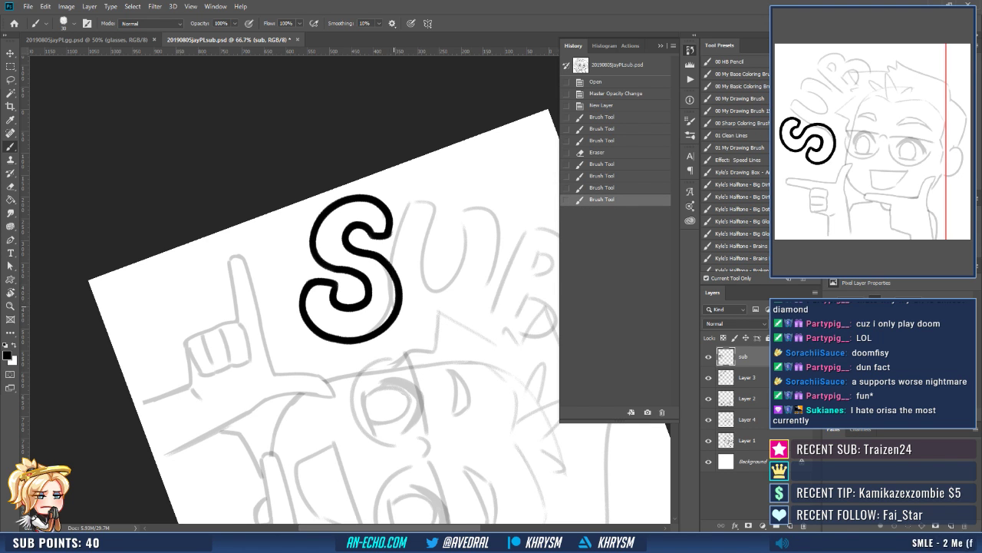
key("Escape")
left_click_drag(432, 302, 416, 326)
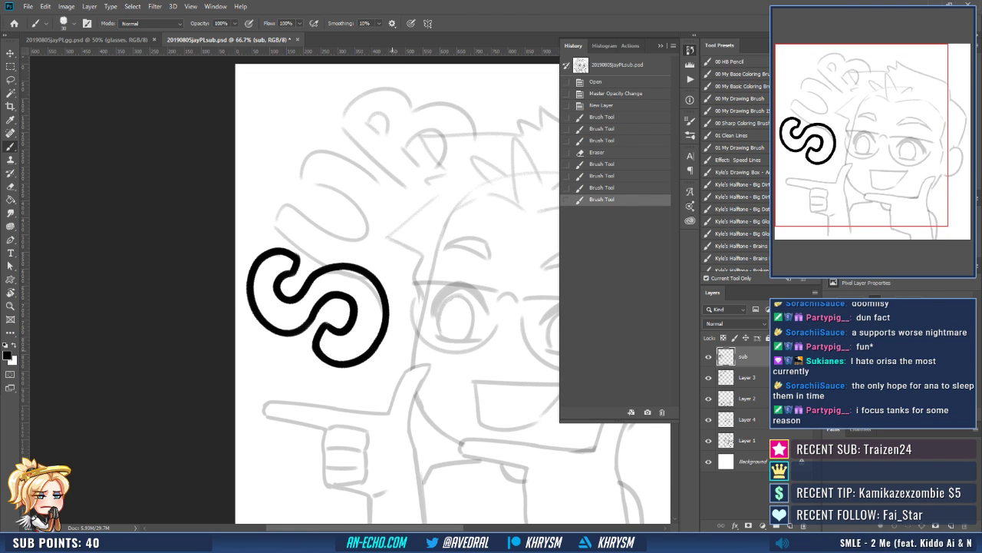
Clean up the finished S outline with the eraser and touch up its upper inner curve with the brush.
left_click_drag(409, 371, 408, 393)
key("r")
mouse_move(455, 326)
left_mouse_down()
mouse_move(390, 407)
mouse_move(473, 297)
left_mouse_up()
left_click_drag(473, 297, 481, 243)
key("e")
left_click(342, 271)
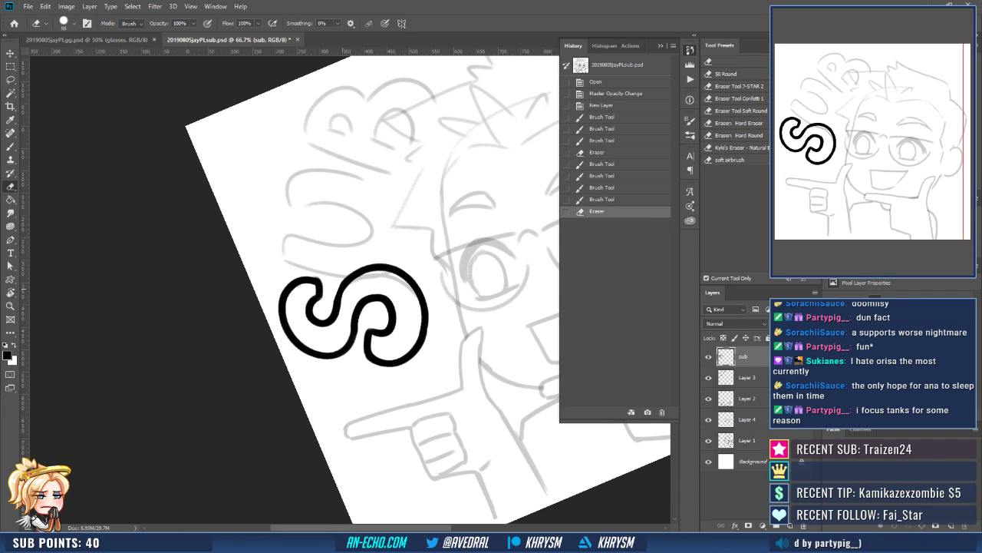
key("b")
left_click_drag(333, 310, 336, 296)
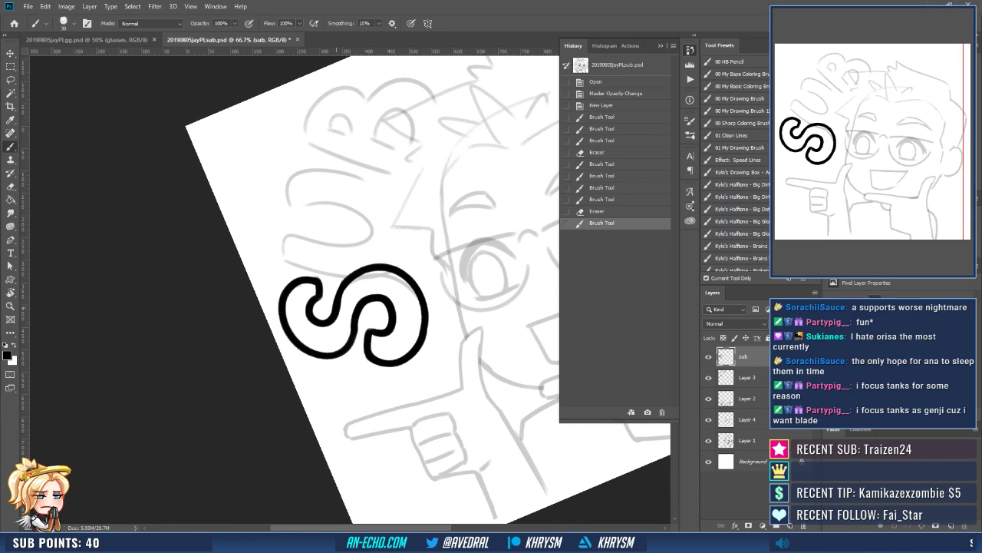
key("ctrl+z")
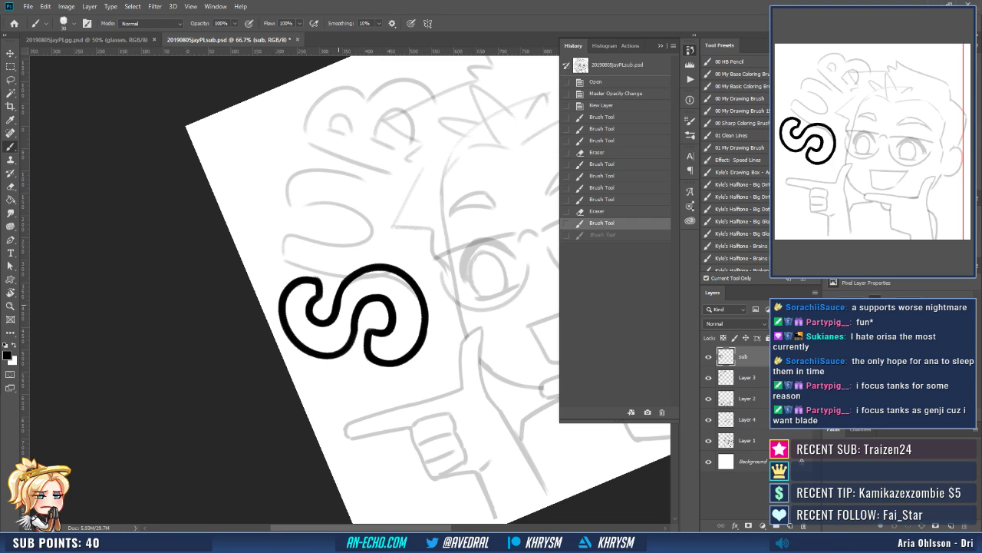
key("ctrl+shift+z")
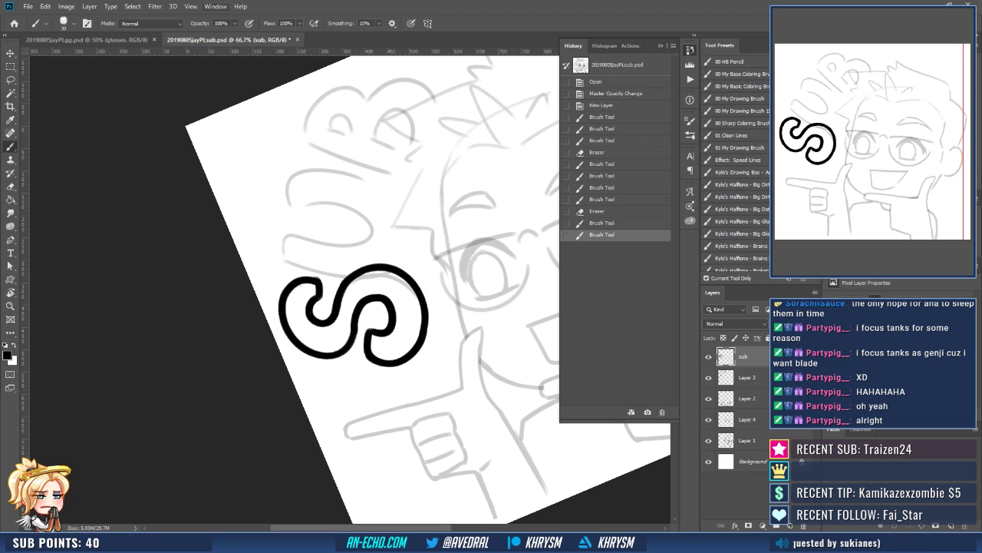
Level the SUB lettering and ink the U's outer left side, its inner curve and the tops of both arms.
key("r")
left_click_drag(351, 206, 432, 269)
left_click_drag(438, 211, 450, 239)
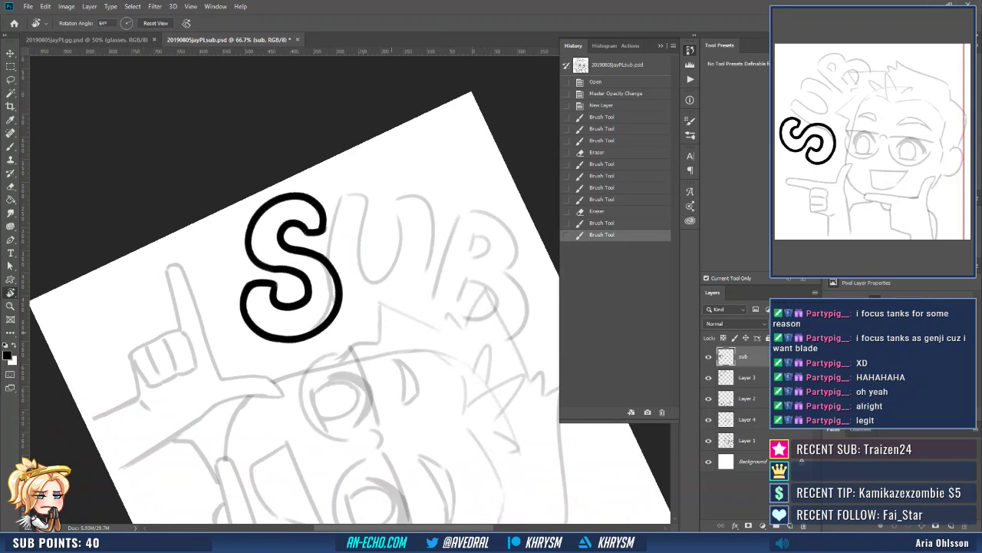
key("ctrl+plus")
left_click_drag(444, 315, 390, 346)
key("b")
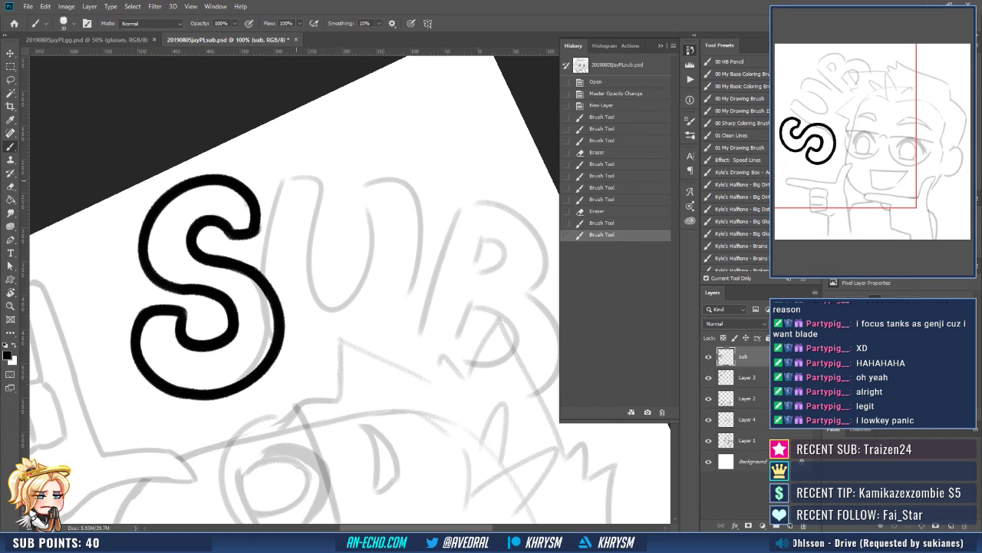
left_click_drag(296, 179, 285, 323)
mouse_move(291, 183)
left_mouse_down()
mouse_move(341, 178)
mouse_move(326, 209)
mouse_move(385, 230)
left_mouse_up()
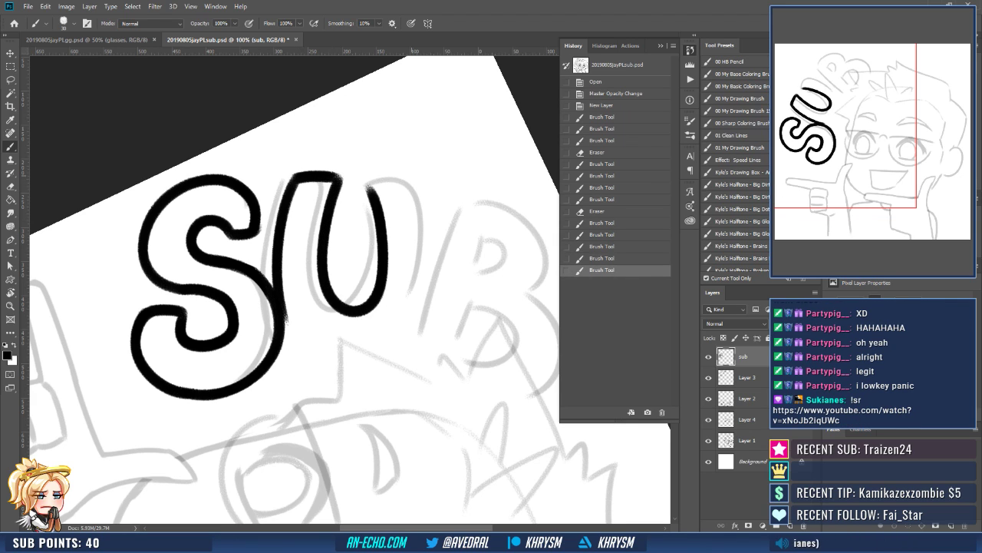
key("ctrl+z")
mouse_move(340, 178)
left_mouse_down()
mouse_move(367, 305)
mouse_move(376, 183)
mouse_move(389, 172)
mouse_move(424, 184)
mouse_move(428, 205)
left_mouse_up()
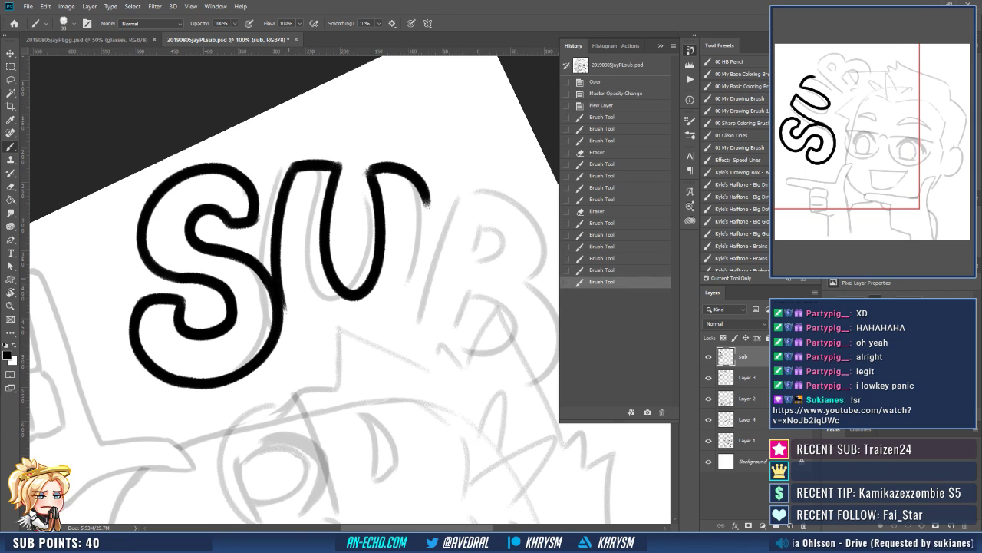
Ink the U's bottom curve and outer right side to close the letter's outline.
mouse_move(283, 277)
left_mouse_down()
mouse_move(356, 365)
mouse_move(415, 334)
left_mouse_up()
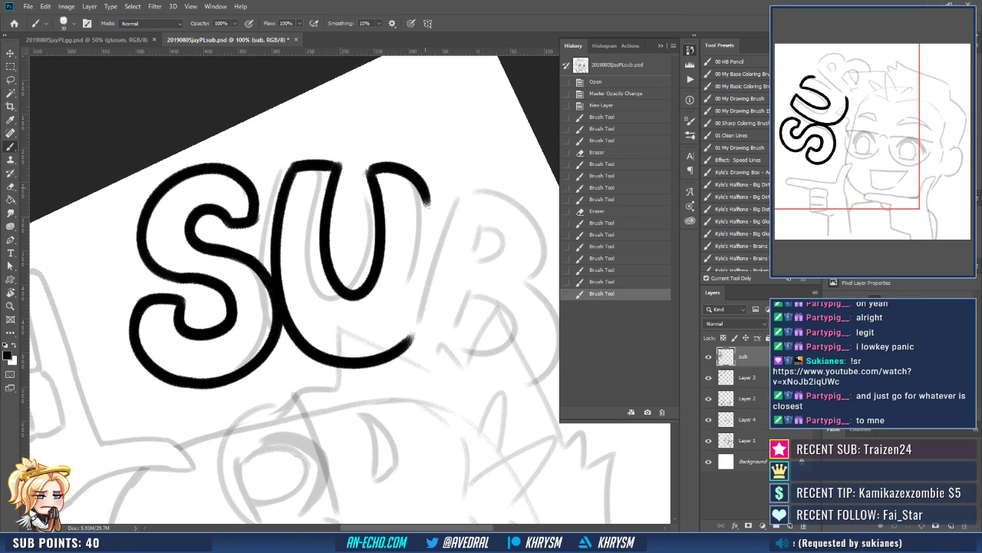
left_click_drag(428, 201, 415, 336)
key("ctrl+z")
left_click_drag(428, 201, 413, 338)
key("ctrl+z")
mouse_move(428, 196)
left_mouse_down()
mouse_move(429, 259)
mouse_move(412, 339)
left_mouse_up()
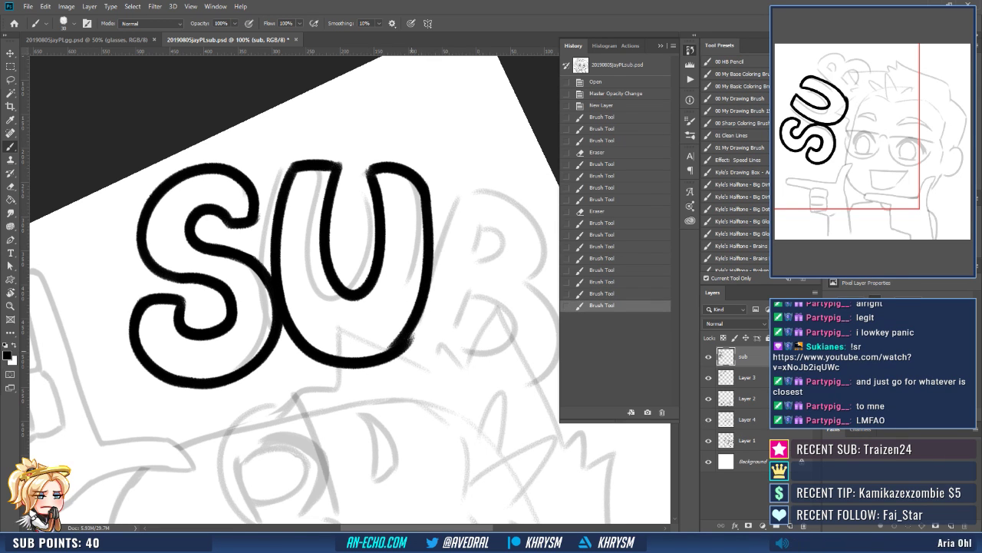
key("ctrl+z")
key("r")
mouse_move(409, 392)
left_mouse_down()
mouse_move(351, 175)
mouse_move(311, 181)
mouse_move(301, 349)
left_mouse_up()
key("ctrl+z")
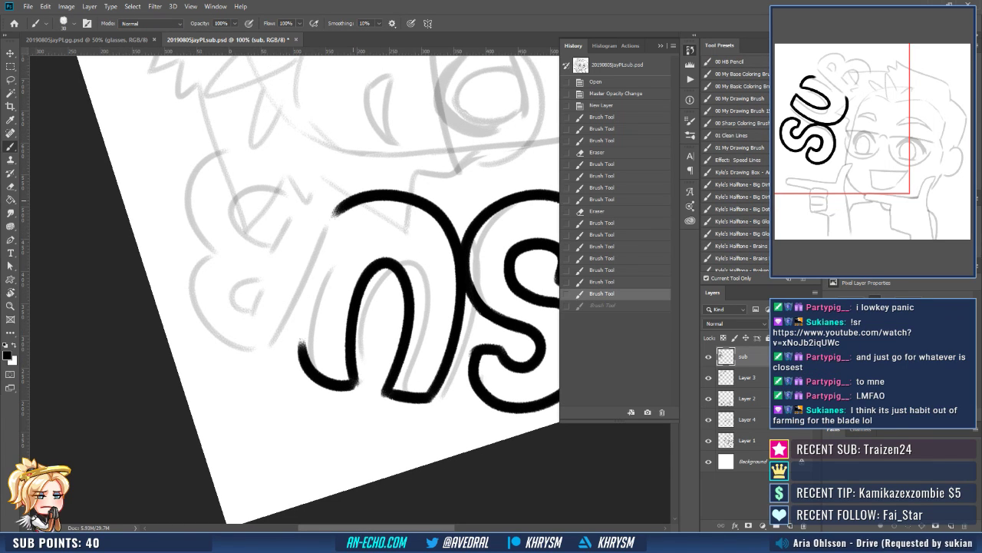
mouse_move(345, 203)
left_mouse_down()
mouse_move(308, 268)
mouse_move(305, 359)
left_mouse_up()
key("Escape")
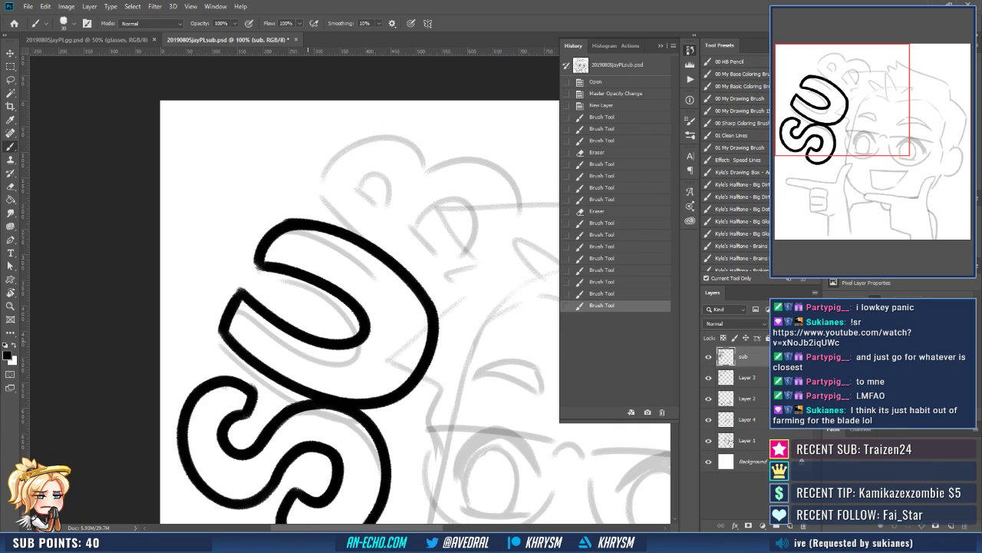
Touch up the U's outline with a short brush stroke, comparing the letter with and without it.
key("space")
left_click_drag(463, 339, 463, 320)
key("r")
mouse_move(422, 234)
left_mouse_down()
mouse_move(443, 284)
mouse_move(431, 332)
left_mouse_up()
key("ctrl+z")
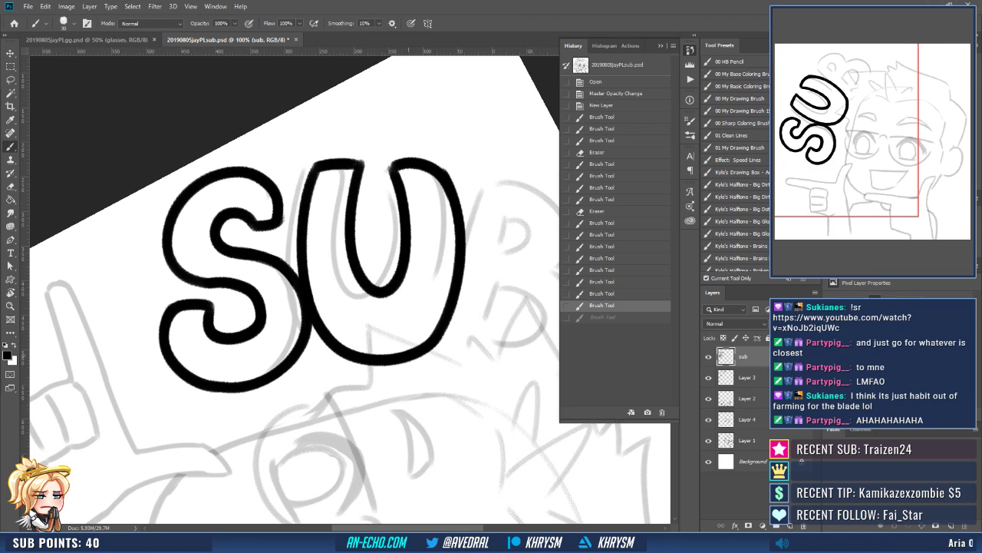
key("ctrl+shift+z")
key("ctrl+z")
key("ctrl+shift+z")
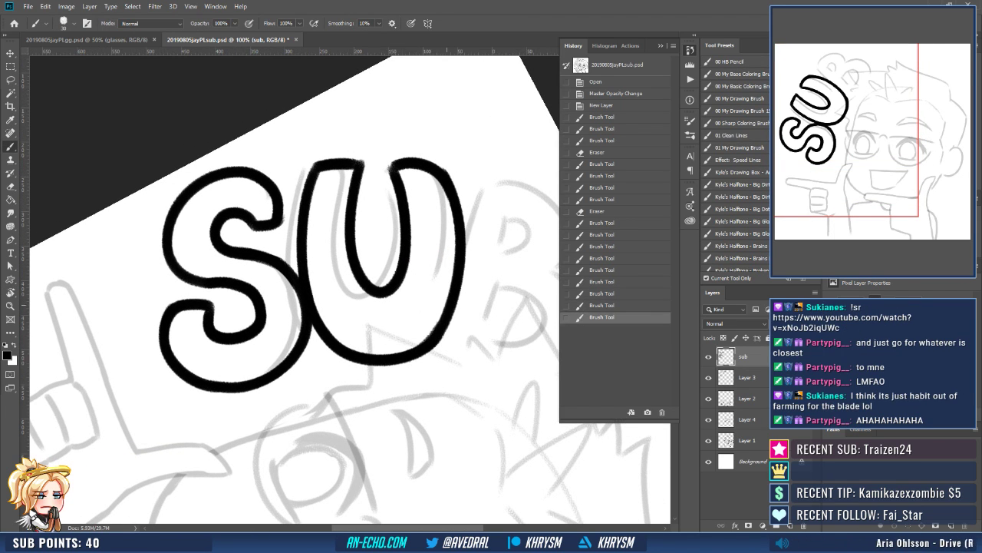
key("ctrl+z")
key("ctrl+shift+z")
Rotate the canvas and ink the B's straight stem along the outer edge of the U.
left_click_drag(419, 370, 342, 397)
mouse_move(457, 350)
left_mouse_down()
mouse_move(420, 349)
mouse_move(344, 444)
left_mouse_up()
key("r")
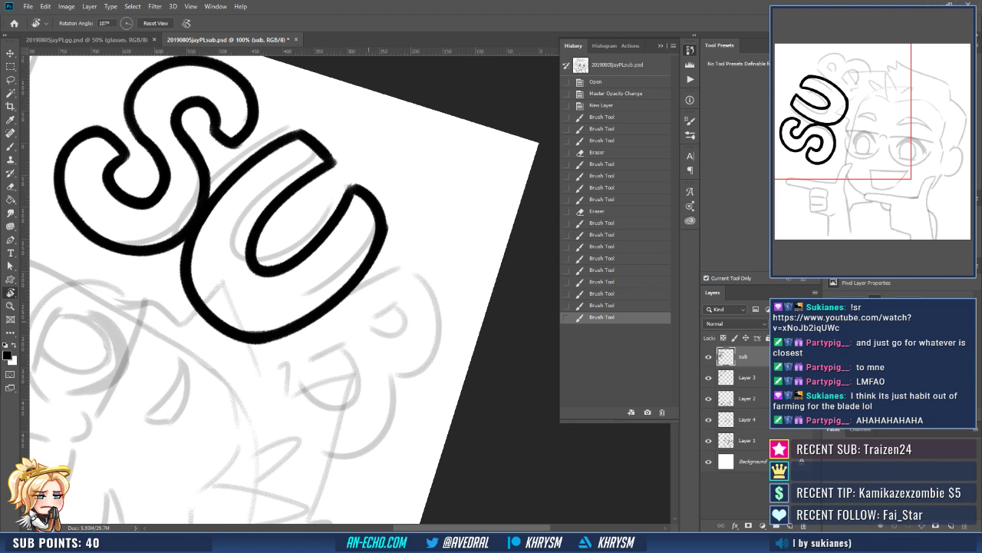
key("b")
mouse_move(322, 265)
left_mouse_down()
mouse_move(281, 341)
mouse_move(406, 260)
left_mouse_up()
key("ctrl+z")
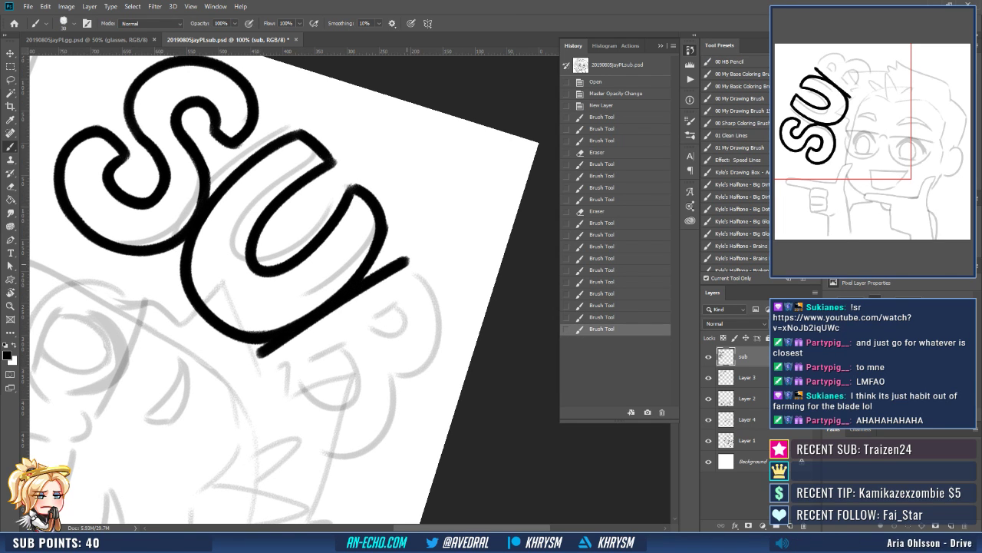
Ink the outer curve of the B's upper bowl, starting from the top end of the stem.
key("r")
mouse_move(365, 368)
left_mouse_down()
mouse_move(396, 357)
mouse_move(428, 270)
left_mouse_up()
mouse_move(327, 262)
left_mouse_down()
mouse_move(311, 319)
mouse_move(327, 270)
mouse_move(403, 294)
left_mouse_up()
key("b")
key("ctrl+z")
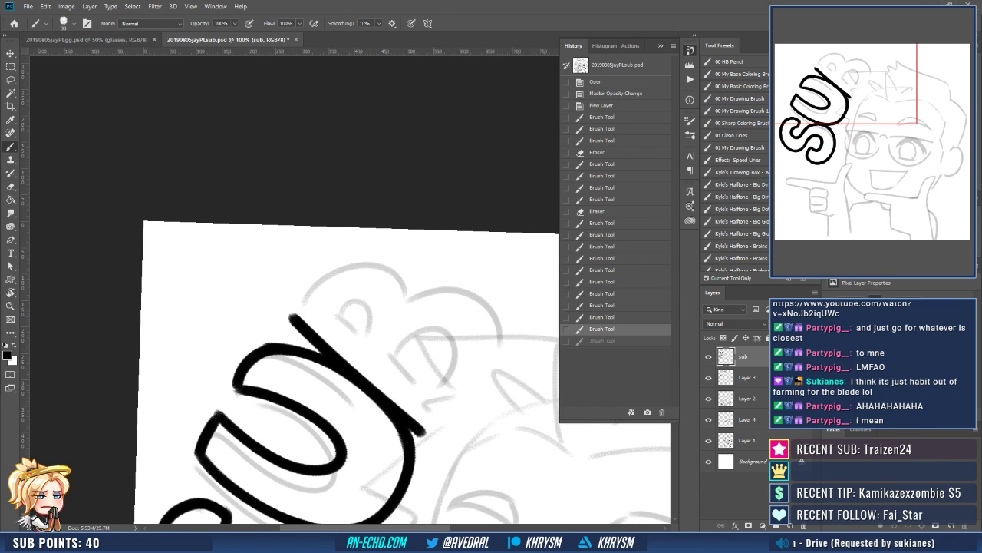
mouse_move(290, 316)
left_mouse_down()
mouse_move(338, 270)
mouse_move(394, 311)
left_mouse_up()
key("ctrl+z")
mouse_move(290, 318)
left_mouse_down()
mouse_move(357, 261)
mouse_move(402, 305)
left_mouse_up()
Ink the outer curve of the B's lower bowl from the notch between the bowls toward the stem's bottom end.
key("r")
mouse_move(461, 409)
left_mouse_down()
mouse_move(511, 261)
mouse_move(446, 295)
left_mouse_up()
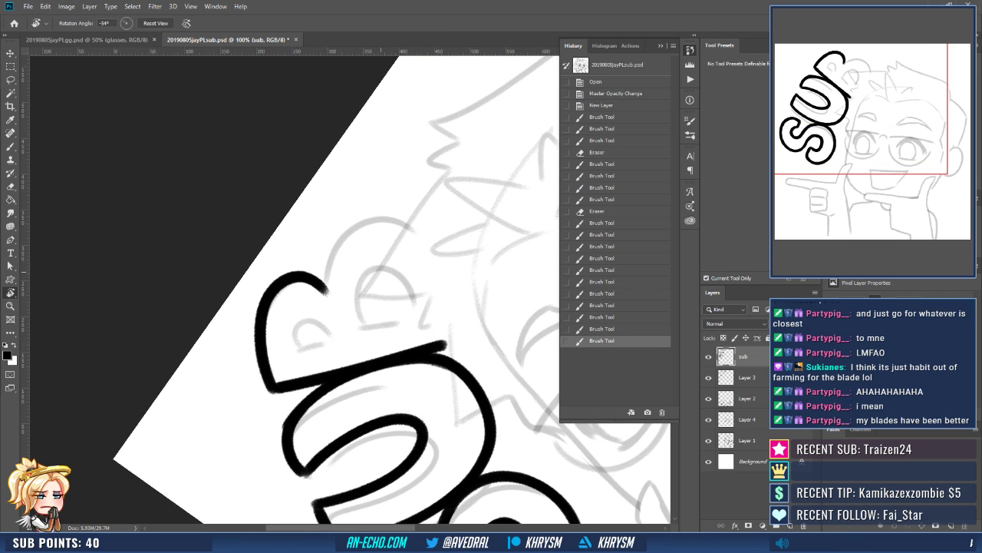
key("b")
mouse_move(326, 292)
left_mouse_down()
mouse_move(342, 237)
mouse_move(445, 315)
mouse_move(444, 343)
mouse_move(361, 192)
left_mouse_up()
key("r")
mouse_move(363, 268)
left_mouse_down()
mouse_move(419, 231)
mouse_move(286, 342)
left_mouse_up()
key("ctrl+z")
left_click_drag(307, 322, 355, 340)
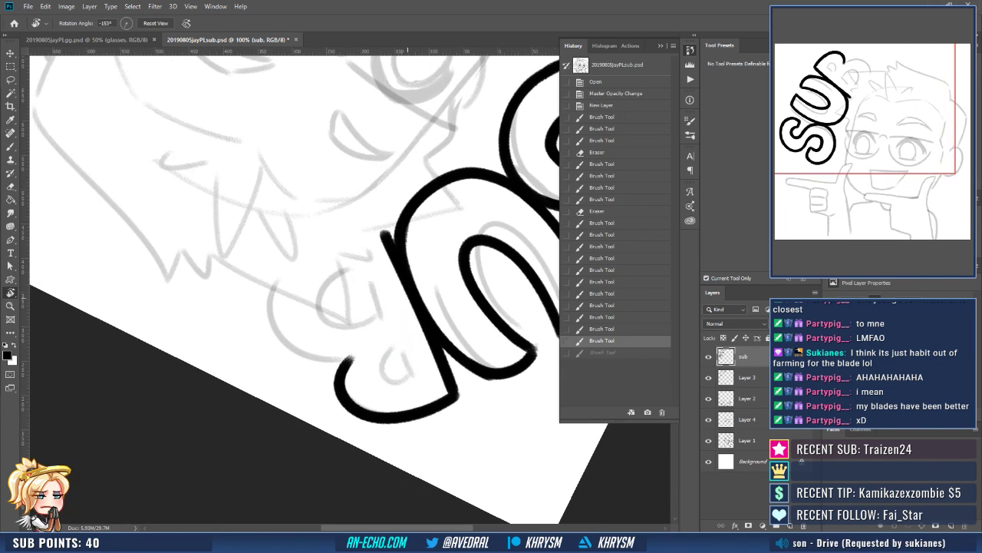
mouse_move(390, 236)
left_mouse_down()
mouse_move(370, 224)
mouse_move(331, 234)
mouse_move(330, 372)
mouse_move(367, 359)
left_mouse_up()
key("b")
key("ctrl+z")
mouse_move(365, 226)
left_mouse_down()
mouse_move(352, 218)
mouse_move(286, 361)
mouse_move(370, 358)
left_mouse_up()
key("ctrl+z")
mouse_move(363, 222)
left_mouse_down()
mouse_move(284, 290)
mouse_move(312, 353)
mouse_move(371, 361)
left_mouse_up()
key("Escape")
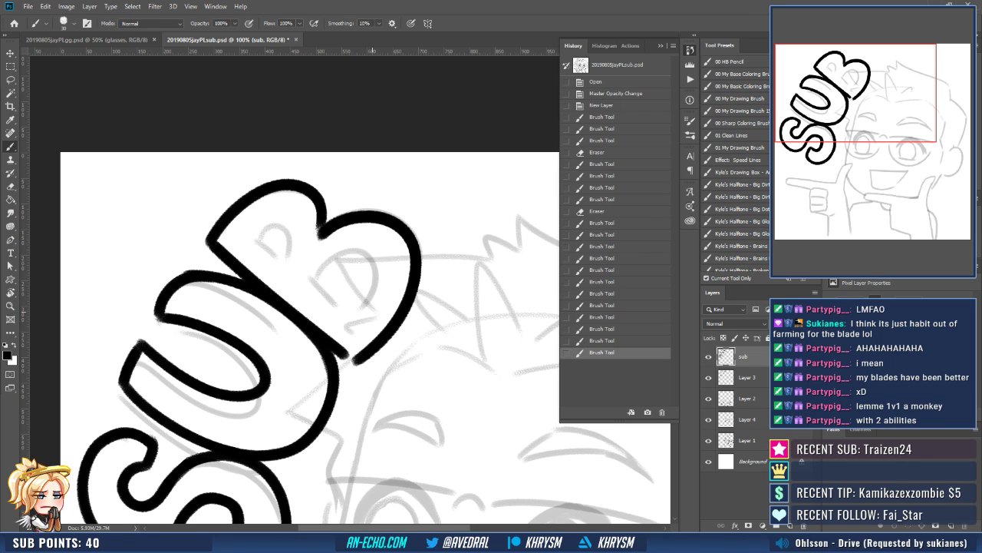
Close the B's outline at the bottom of the stem and ink and clean up its upper counter.
key("r")
left_click_drag(445, 291, 256, 299)
left_click_drag(352, 253, 404, 362)
key("Escape")
mouse_move(404, 426)
left_mouse_down()
mouse_move(412, 433)
mouse_move(401, 443)
mouse_move(397, 427)
left_mouse_up()
key("b")
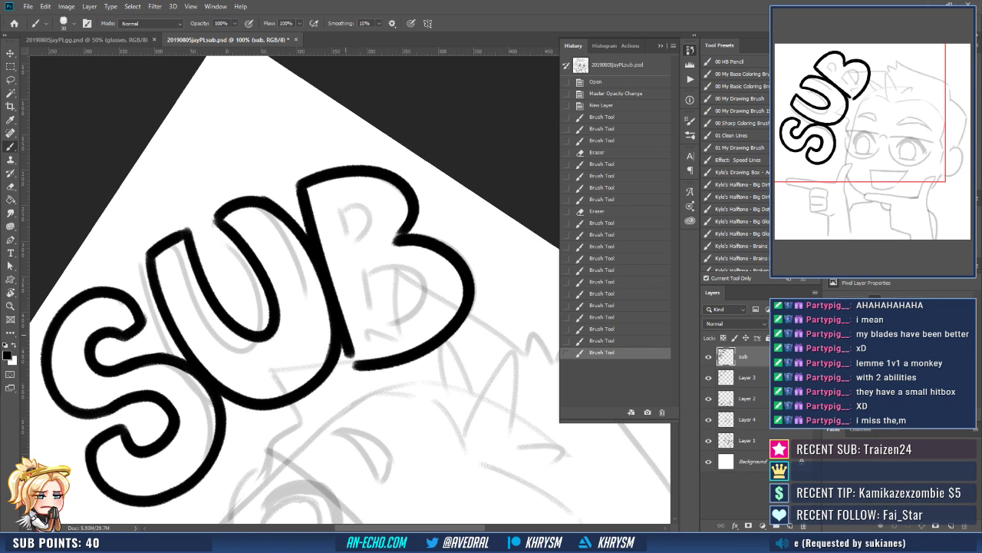
left_click_drag(345, 338, 359, 367)
mouse_move(376, 229)
left_mouse_down()
mouse_move(374, 253)
mouse_move(351, 227)
mouse_move(356, 255)
mouse_move(362, 222)
mouse_move(356, 257)
mouse_move(373, 225)
mouse_move(397, 233)
left_mouse_up()
key("e")
key("b")
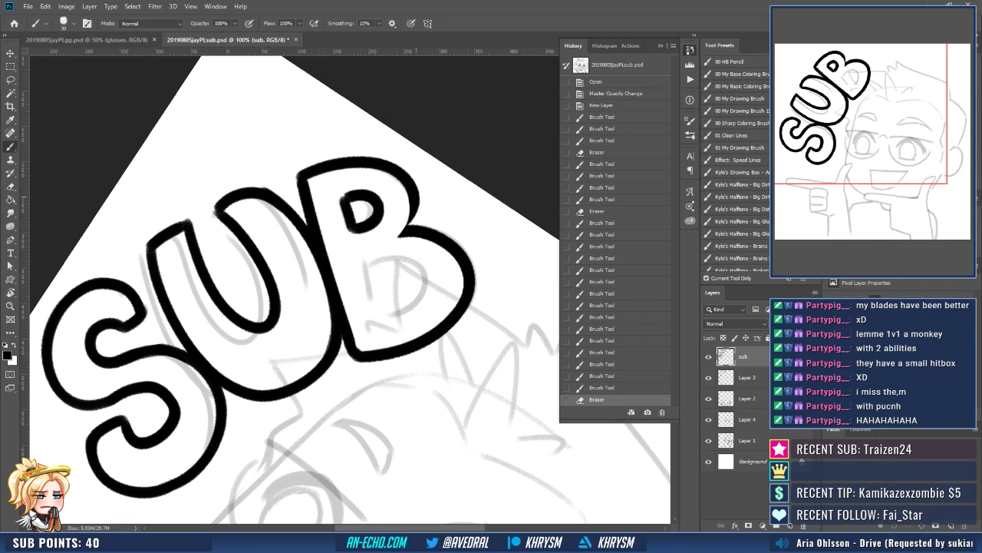
Ink the B's lower counter as a closed half-round shape inside the lower bowl.
left_click_drag(413, 196, 419, 224)
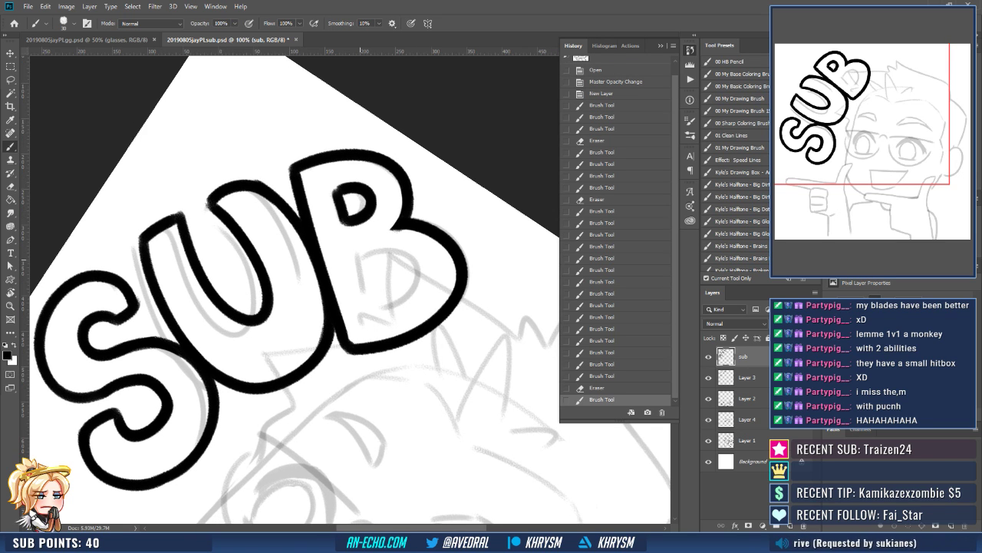
mouse_move(359, 257)
left_mouse_down()
mouse_move(380, 330)
mouse_move(435, 253)
left_mouse_up()
key("r")
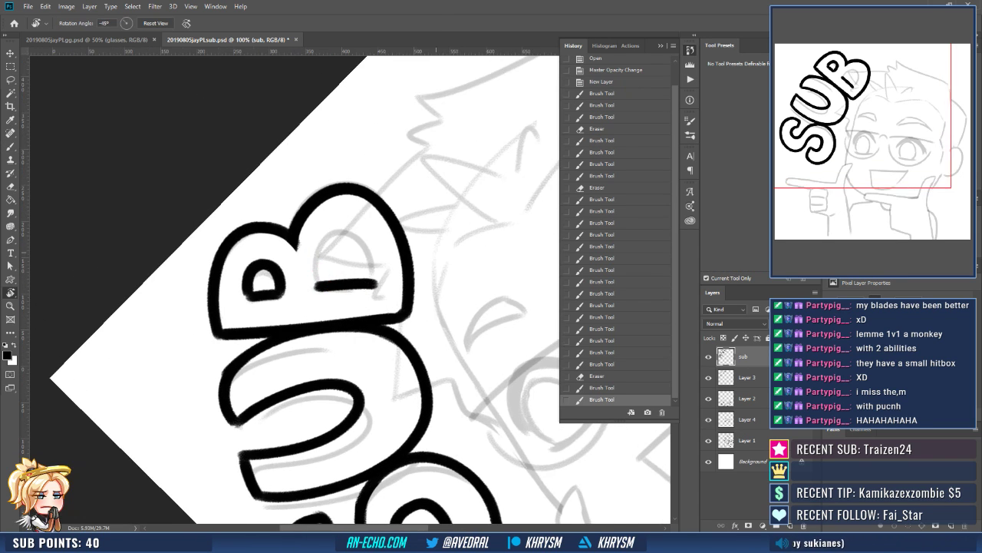
left_click_drag(383, 278, 381, 283)
key("b")
mouse_move(319, 284)
left_mouse_down()
mouse_move(344, 232)
mouse_move(376, 287)
left_mouse_up()
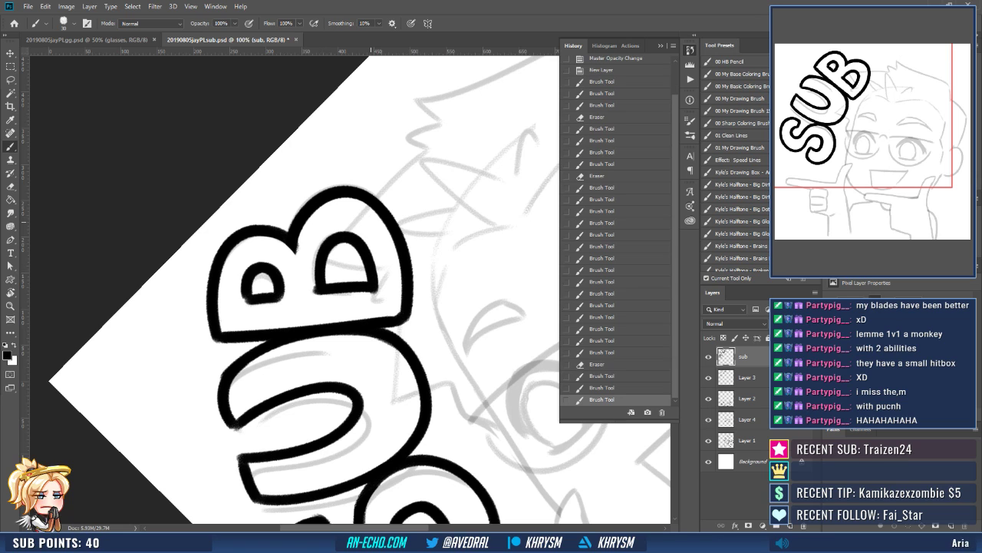
key("Escape")
mouse_move(419, 384)
left_mouse_down()
mouse_move(436, 336)
mouse_move(406, 460)
mouse_move(483, 278)
left_mouse_up()
key("r")
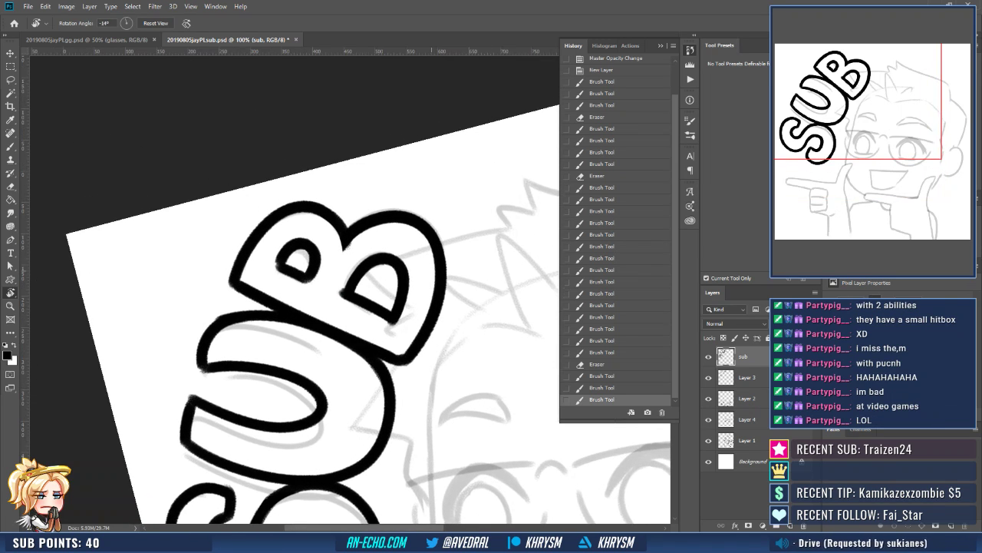
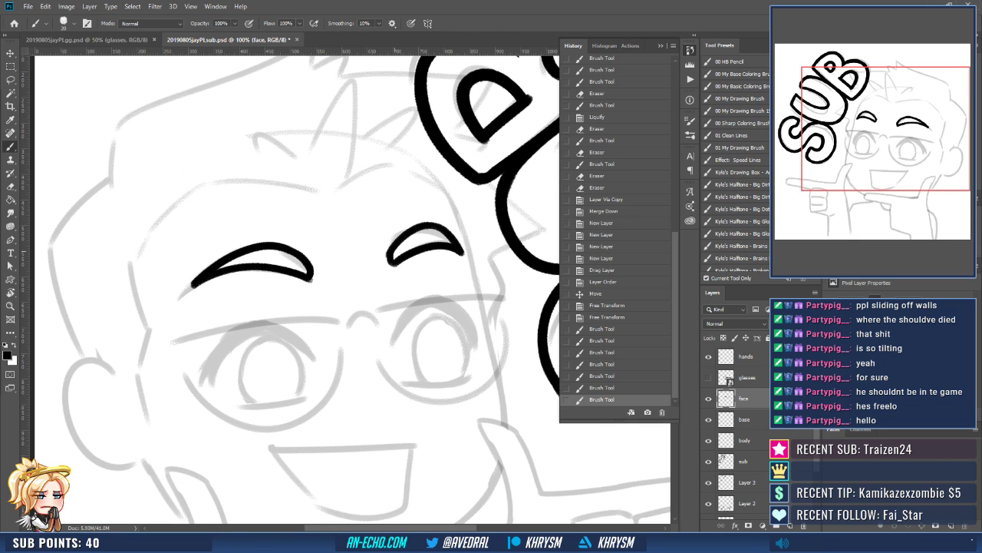
Ink the outer half of the upper lash line as a thick stroke on the eye beneath the wider eyebrow, on the face layer.
left_click_drag(401, 221, 405, 192)
key("r")
key("b")
mouse_move(286, 322)
left_mouse_down()
mouse_move(269, 384)
mouse_move(278, 337)
mouse_move(315, 314)
left_mouse_up()
key("ctrl+z")
left_click_drag(275, 346, 267, 378)
mouse_move(294, 316)
left_mouse_down()
mouse_move(265, 374)
mouse_move(273, 333)
mouse_move(262, 375)
left_mouse_up()
mouse_move(284, 319)
left_mouse_down()
mouse_move(264, 376)
mouse_move(289, 321)
left_mouse_up()
key("r")
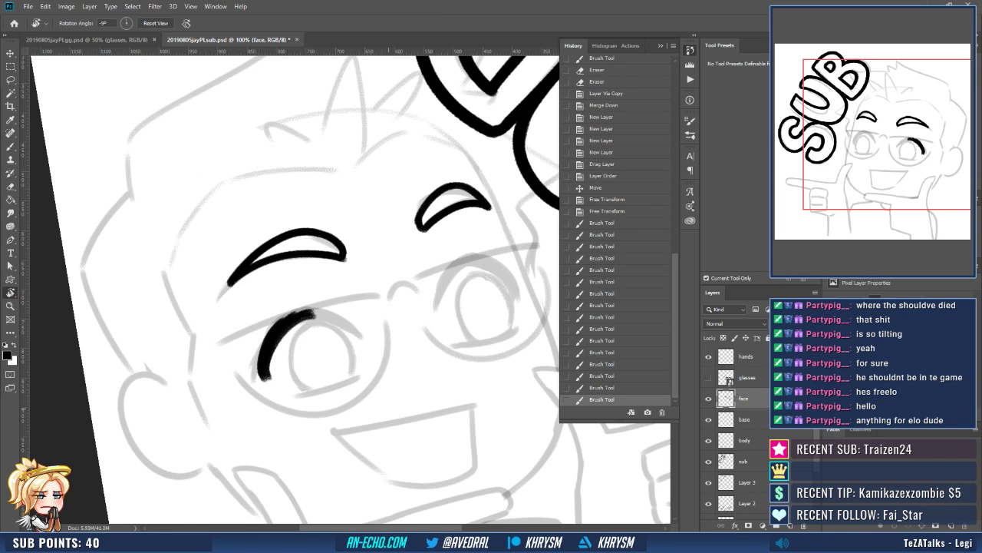
Extend the thick upper lash line of the eye beneath the wider eyebrow over to its inner corner.
left_click_drag(383, 345, 409, 318)
key("b")
mouse_move(315, 347)
left_mouse_down()
mouse_move(372, 318)
mouse_move(319, 335)
mouse_move(384, 318)
left_mouse_up()
left_click_drag(312, 358, 364, 316)
key("ctrl+z")
key("ctrl+shift+z")
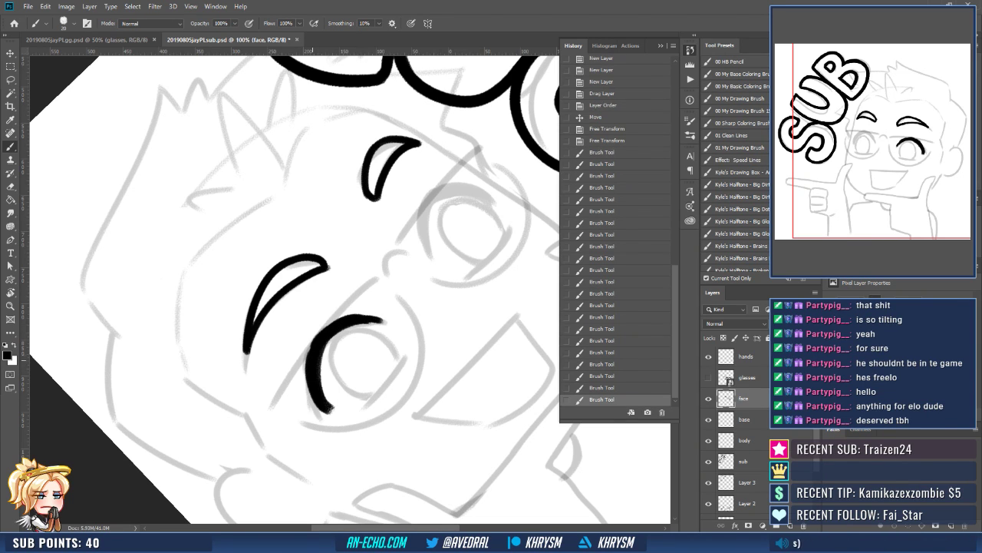
left_click_drag(318, 342, 334, 325)
key("Escape")
mouse_move(409, 429)
left_mouse_down()
mouse_move(363, 432)
mouse_move(416, 418)
left_mouse_up()
Clean up and taper the ends of the upper lash line beneath the wider eyebrow.
key("r")
mouse_move(252, 373)
left_mouse_down()
mouse_move(305, 332)
mouse_move(355, 319)
mouse_move(333, 298)
mouse_move(285, 303)
mouse_move(309, 322)
left_mouse_up()
key("b")
key("Escape")
key("r")
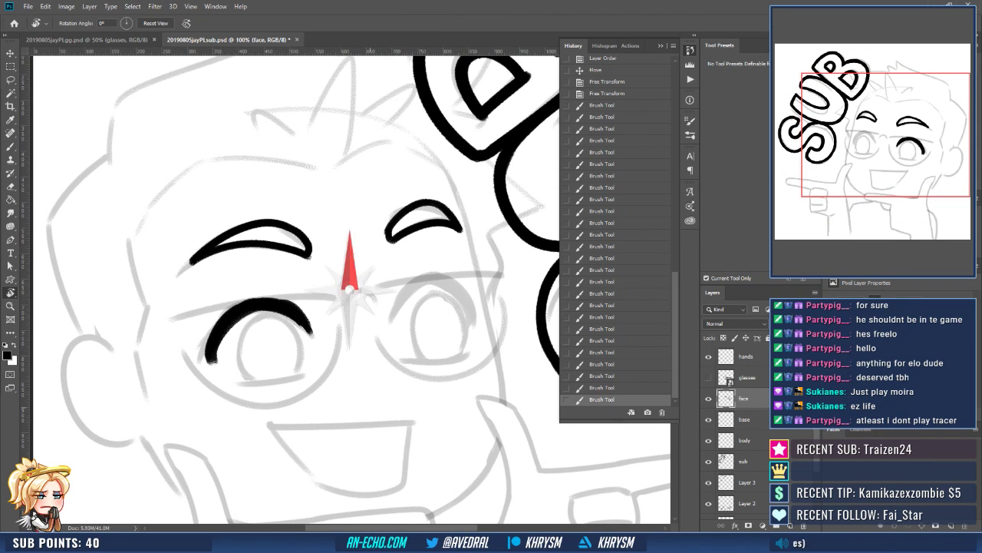
left_click_drag(321, 379, 434, 340)
key("e")
mouse_move(373, 356)
left_mouse_down()
mouse_move(379, 350)
mouse_move(361, 375)
mouse_move(349, 353)
mouse_move(352, 393)
mouse_move(350, 384)
left_mouse_up()
key("b")
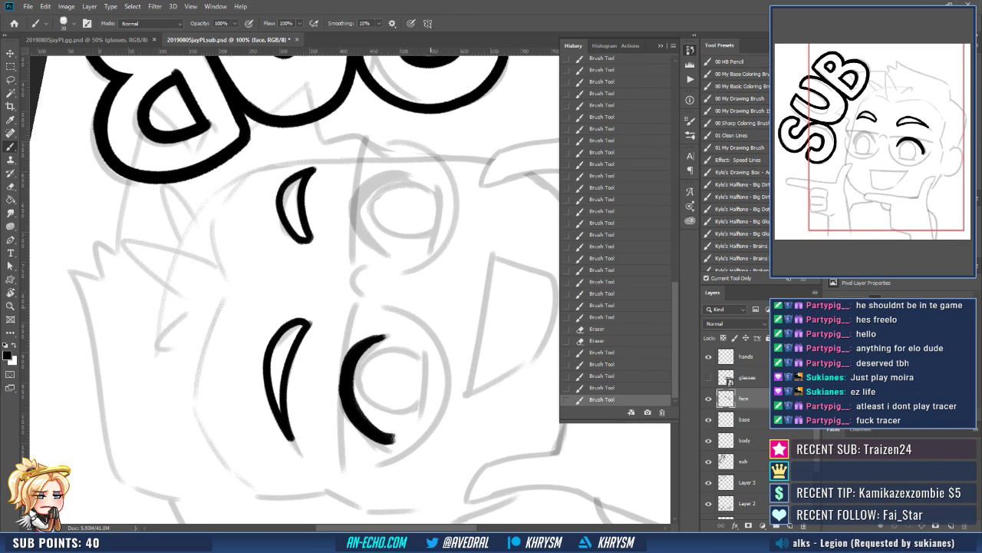
Ink the thick arched upper lash line of the eye beneath the narrower eyebrow.
key("Escape")
mouse_move(407, 290)
left_mouse_down()
mouse_move(379, 310)
mouse_move(414, 299)
left_mouse_up()
left_click_drag(360, 340, 416, 297)
mouse_move(366, 322)
left_mouse_down()
mouse_move(401, 293)
mouse_move(365, 299)
mouse_move(408, 295)
mouse_move(425, 318)
left_mouse_up()
key("ctrl+z")
mouse_move(391, 291)
left_mouse_down()
mouse_move(415, 299)
mouse_move(424, 341)
mouse_move(427, 310)
left_mouse_up()
Trim the outer end of the lash line beneath the wider eyebrow and thicken its outer curve.
key("e")
left_click_drag(183, 355, 198, 369)
key("b")
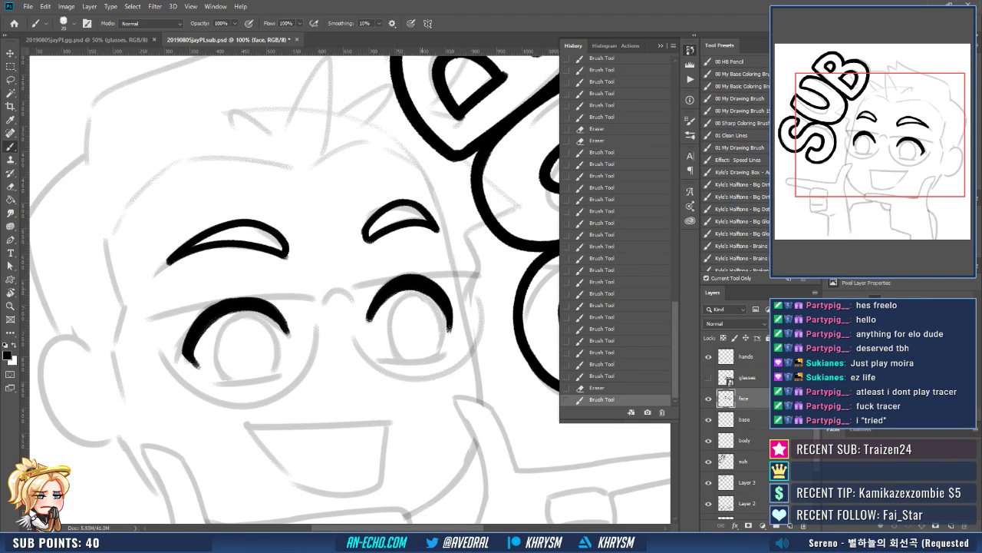
left_click_drag(418, 330, 427, 333)
left_click_drag(350, 334, 418, 333)
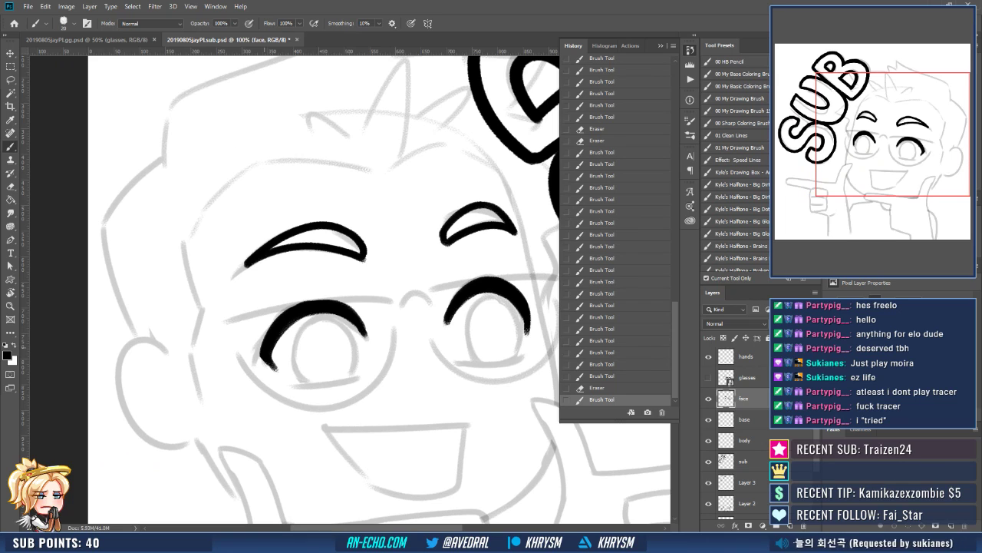
left_click_drag(273, 335, 335, 301)
key("ctrl+z")
mouse_move(273, 365)
left_mouse_down()
mouse_move(268, 331)
mouse_move(326, 303)
left_mouse_up()
mouse_move(272, 336)
left_mouse_down()
mouse_move(311, 301)
mouse_move(338, 297)
left_mouse_up()
key("ctrl+z")
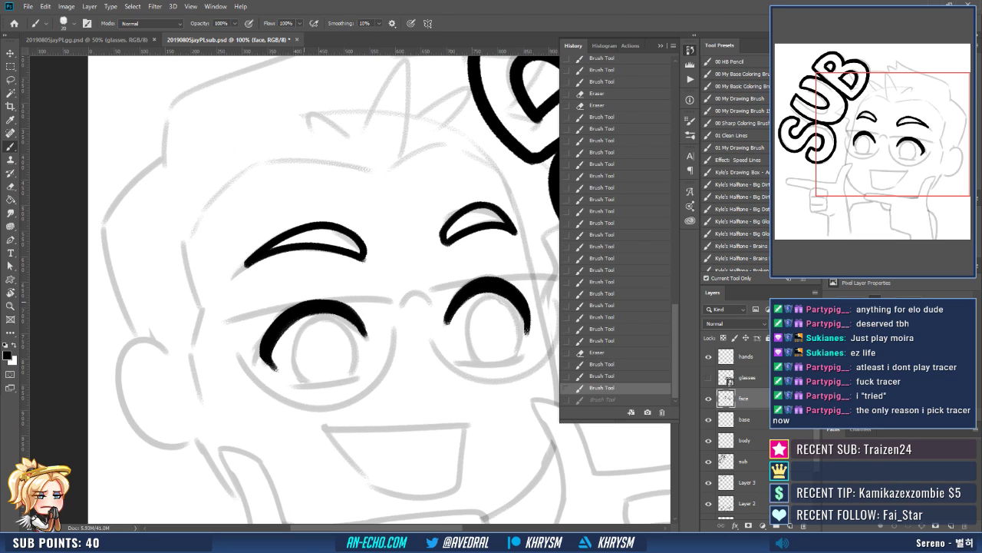
left_click_drag(282, 315, 345, 301)
key("ctrl+z")
mouse_move(290, 313)
left_mouse_down()
mouse_move(339, 299)
mouse_move(295, 327)
mouse_move(310, 305)
left_mouse_up()
mouse_move(481, 335)
left_mouse_down()
mouse_move(465, 350)
mouse_move(442, 314)
left_mouse_up()
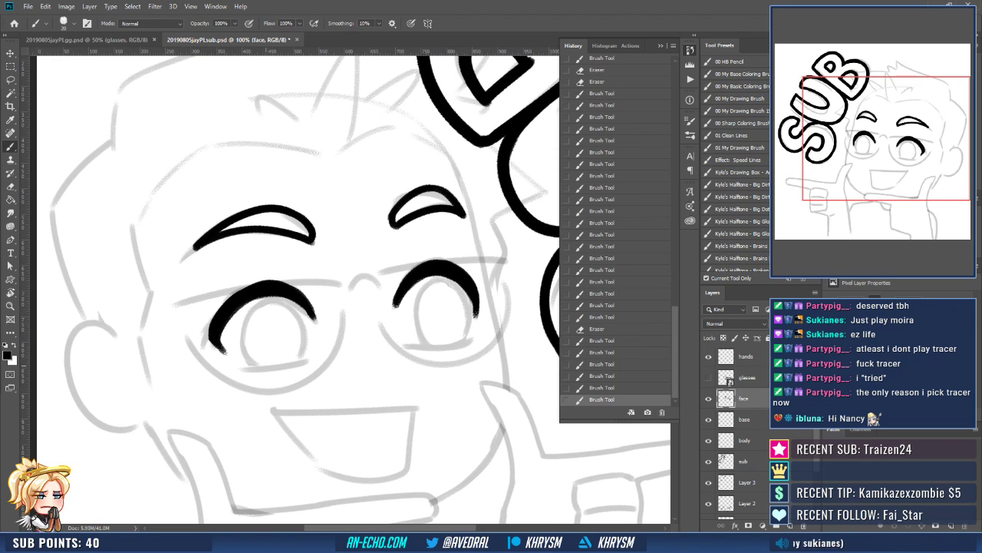
Ink the lower lash lines of both eyes and the oval iris outline of the eye beneath the wider eyebrow.
left_click_drag(241, 367, 306, 362)
left_click_drag(409, 346, 479, 346)
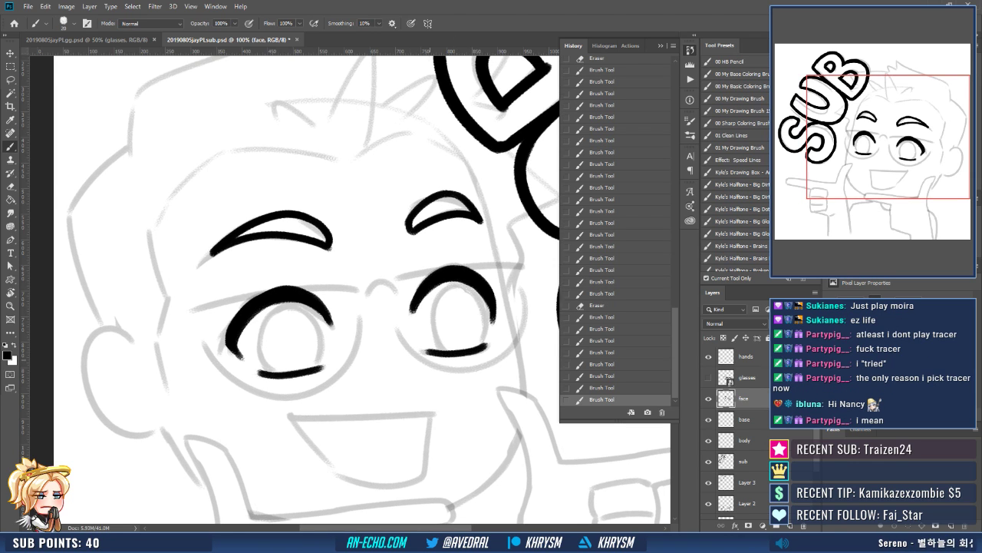
mouse_move(299, 306)
left_mouse_down()
mouse_move(260, 338)
mouse_move(290, 372)
left_mouse_up()
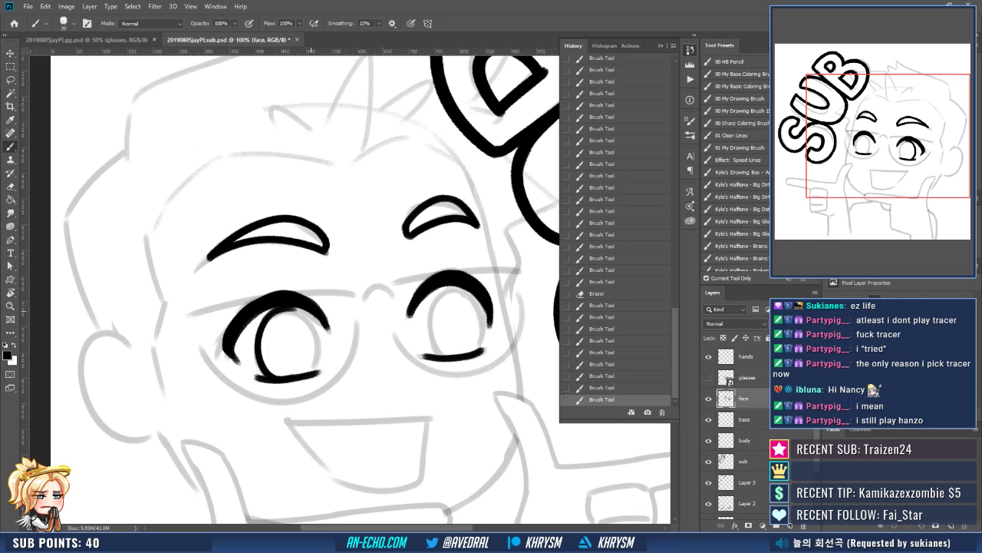
key("ctrl+z")
mouse_move(295, 310)
left_mouse_down()
mouse_move(284, 308)
mouse_move(277, 376)
left_mouse_up()
key("ctrl+z")
mouse_move(296, 309)
left_mouse_down()
mouse_move(268, 317)
mouse_move(279, 376)
left_mouse_up()
left_click_drag(295, 308, 313, 375)
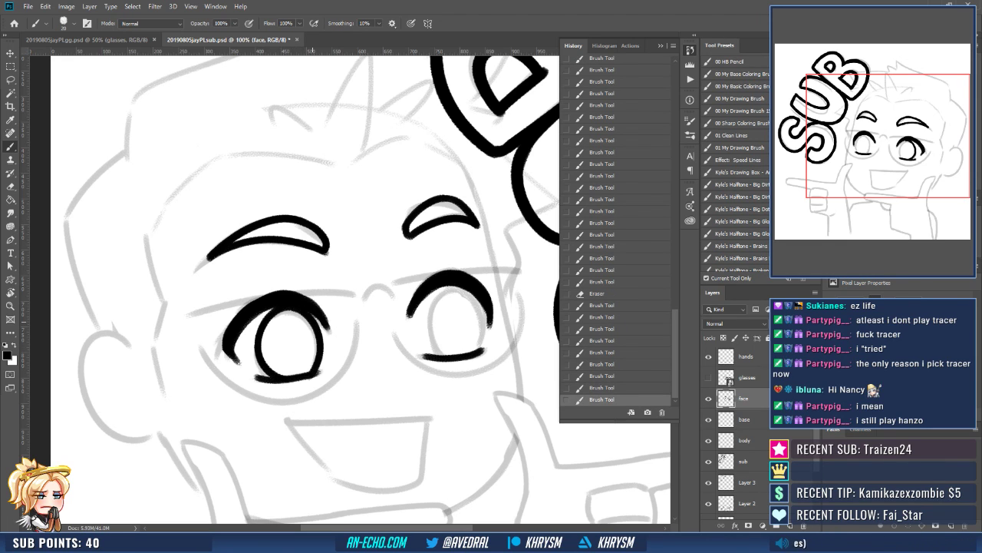
Ink the inner half of the iris outline on the eye beneath the narrower eyebrow.
mouse_move(462, 292)
left_mouse_down()
mouse_move(423, 292)
mouse_move(403, 358)
left_mouse_up()
key("ctrl+z")
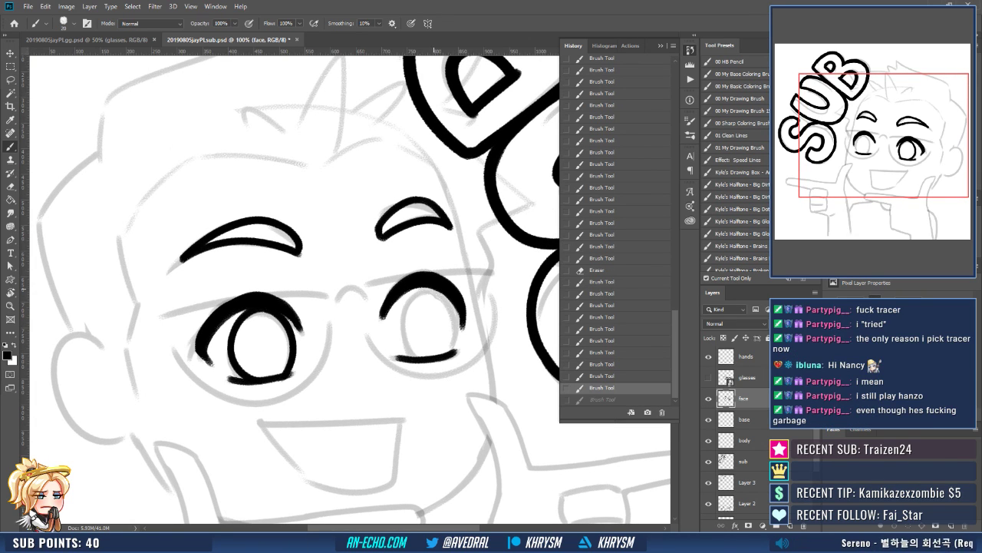
mouse_move(434, 291)
left_mouse_down()
mouse_move(405, 342)
mouse_move(418, 355)
left_mouse_up()
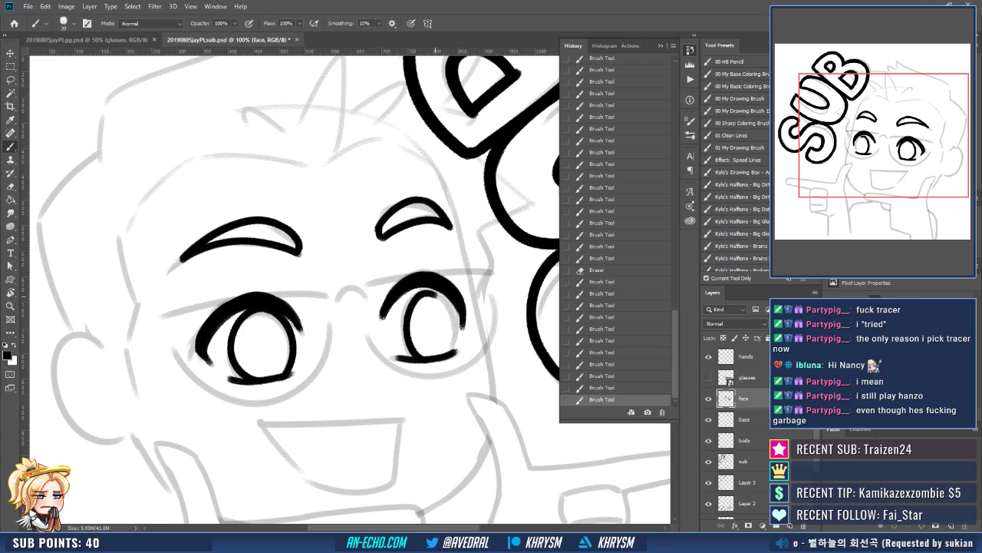
key("ctrl+z")
left_click_drag(431, 292, 418, 357)
Close that iris outline with its outer half and touch up where it meets the lash lines.
mouse_move(429, 290)
left_mouse_down()
mouse_move(440, 296)
mouse_move(451, 351)
left_mouse_up()
key("ctrl+z")
mouse_move(429, 291)
left_mouse_down()
mouse_move(447, 302)
mouse_move(453, 351)
left_mouse_up()
key("ctrl+z")
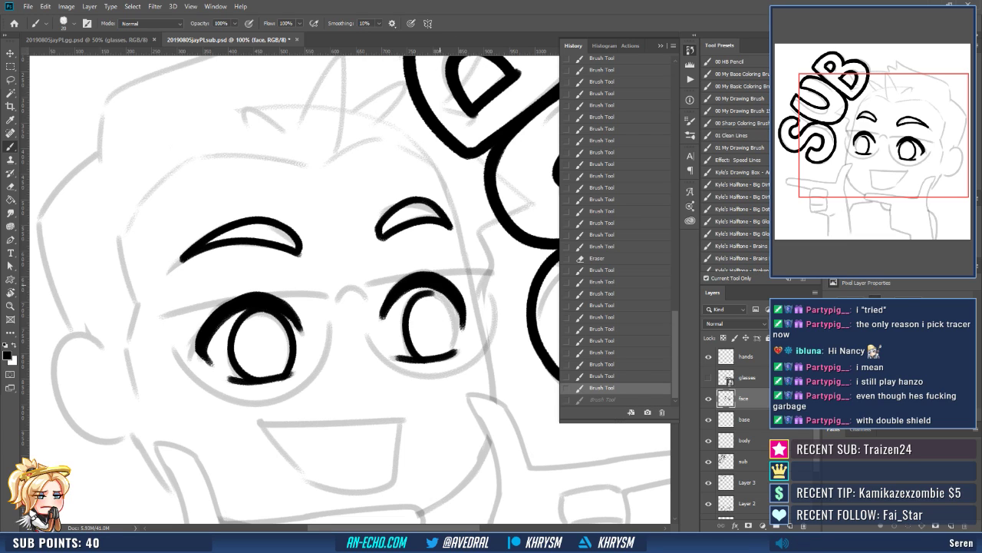
mouse_move(427, 291)
left_mouse_down()
mouse_move(459, 331)
mouse_move(442, 353)
mouse_move(465, 345)
left_mouse_up()
key("e")
key("b")
key("ctrl+z")
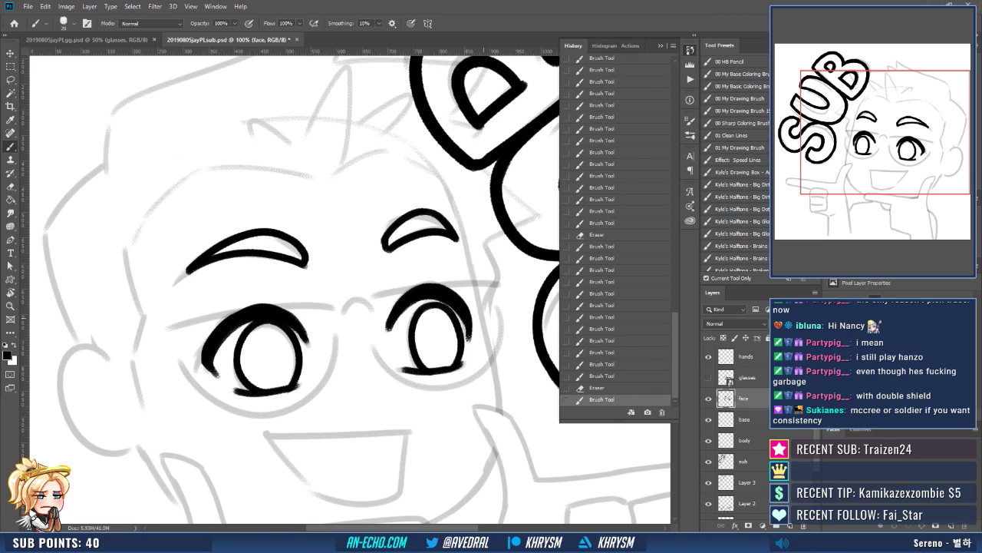
left_click_drag(394, 366, 438, 360)
left_click_drag(292, 326, 316, 320)
left_click_drag(398, 295, 376, 286)
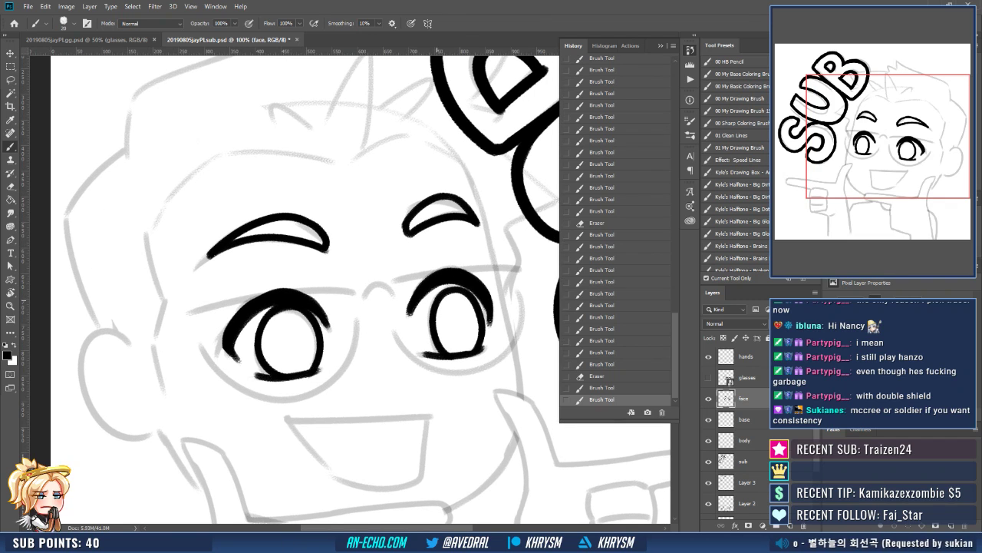
left_click_drag(464, 282, 478, 294)
Ink a thin eyelid crease just above each eye's upper lash line with a smaller brush.
key("bracketleft")
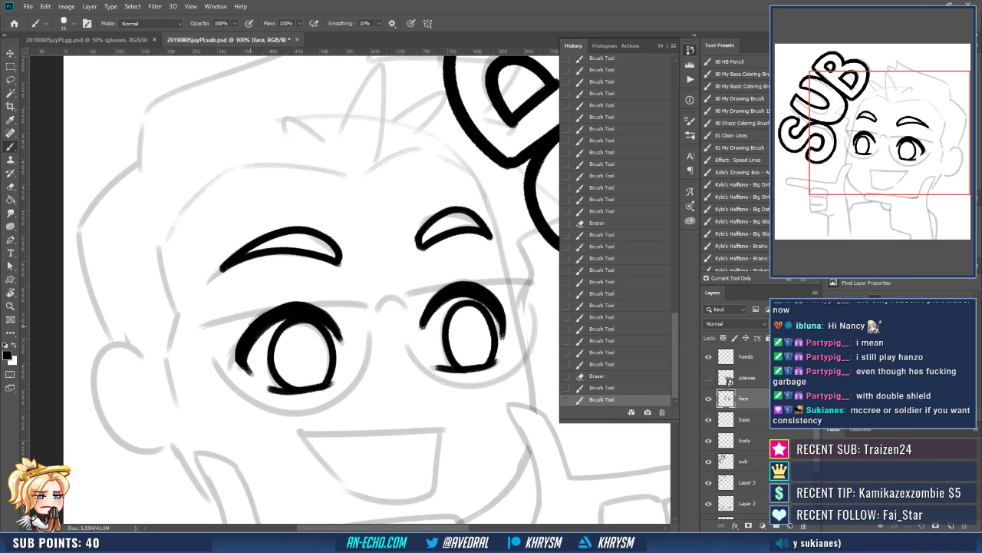
left_click_drag(251, 324, 315, 296)
key("ctrl+z")
left_click_drag(251, 324, 313, 298)
key("ctrl+z")
left_click_drag(250, 324, 319, 301)
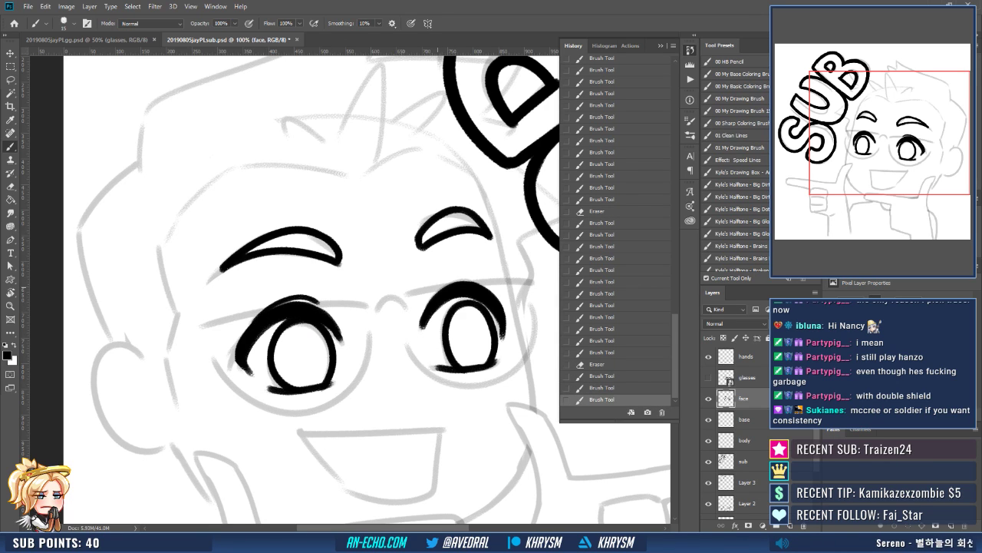
left_click_drag(431, 292, 491, 275)
key("ctrl+z")
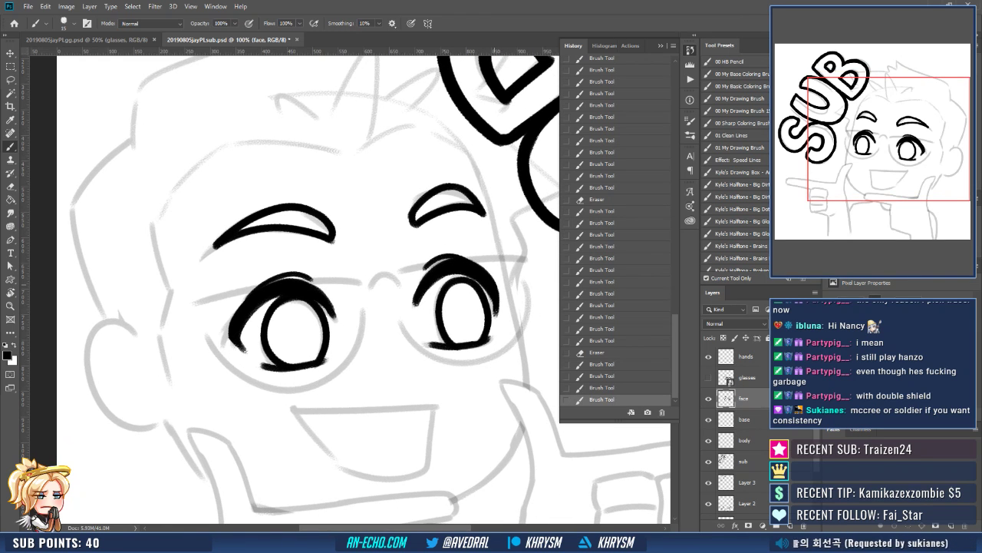
Refine the outer corners of the lash lines and touch up the lower lash with small erasures and strokes.
key("r")
mouse_move(445, 357)
left_mouse_down()
mouse_move(459, 330)
mouse_move(453, 342)
mouse_move(482, 334)
mouse_move(456, 344)
mouse_move(508, 313)
mouse_move(524, 321)
left_mouse_up()
key("e")
key("b")
key("ctrl+z")
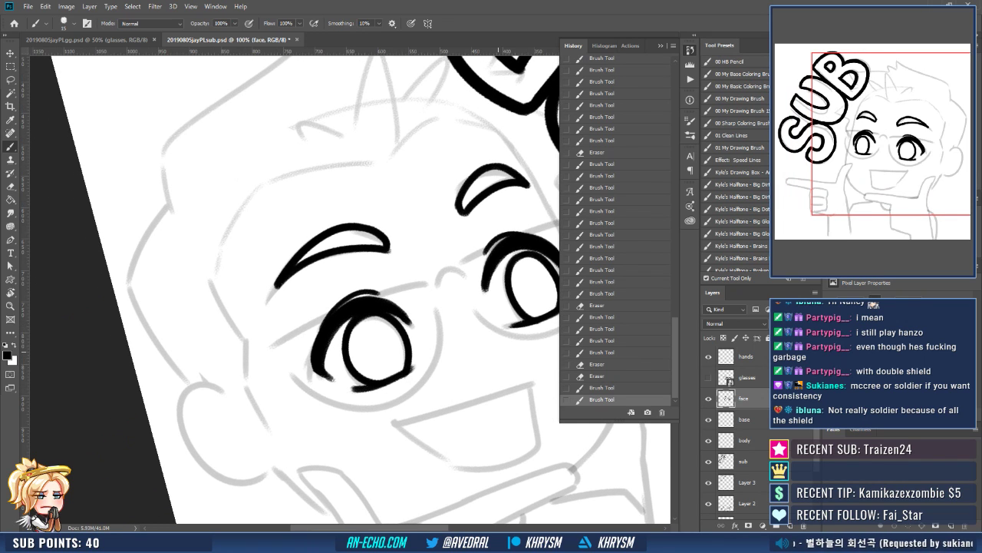
key("Escape")
left_click_drag(555, 386, 490, 396)
left_click_drag(431, 367, 453, 368)
left_click_drag(323, 422, 368, 410)
left_click_drag(391, 297, 427, 292)
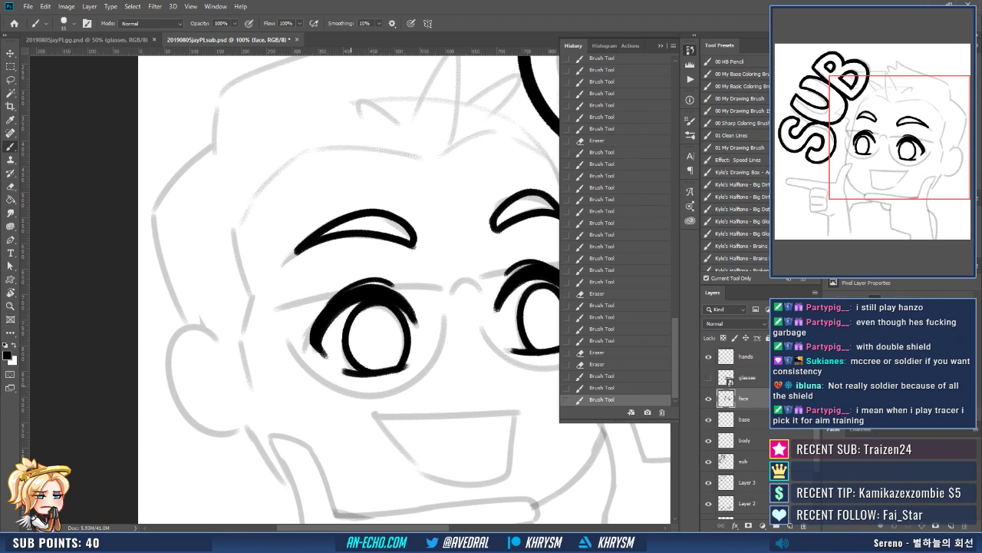
left_click_drag(349, 373, 364, 371)
mouse_move(528, 358)
left_mouse_down()
mouse_move(502, 351)
mouse_move(451, 366)
mouse_move(443, 329)
left_mouse_up()
Ink the open mouth's straight top edge and curved lower edge with a larger brush.
left_click(291, 386)
key("r")
mouse_move(293, 382)
left_mouse_down()
mouse_move(243, 286)
mouse_move(253, 253)
left_mouse_up()
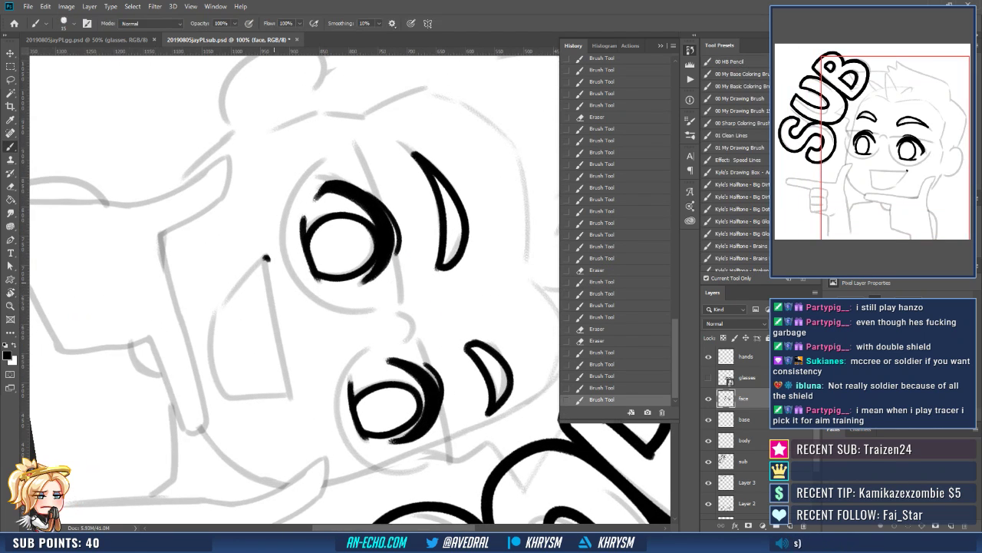
key("]")
left_click(268, 259)
left_click_drag(265, 257, 291, 395)
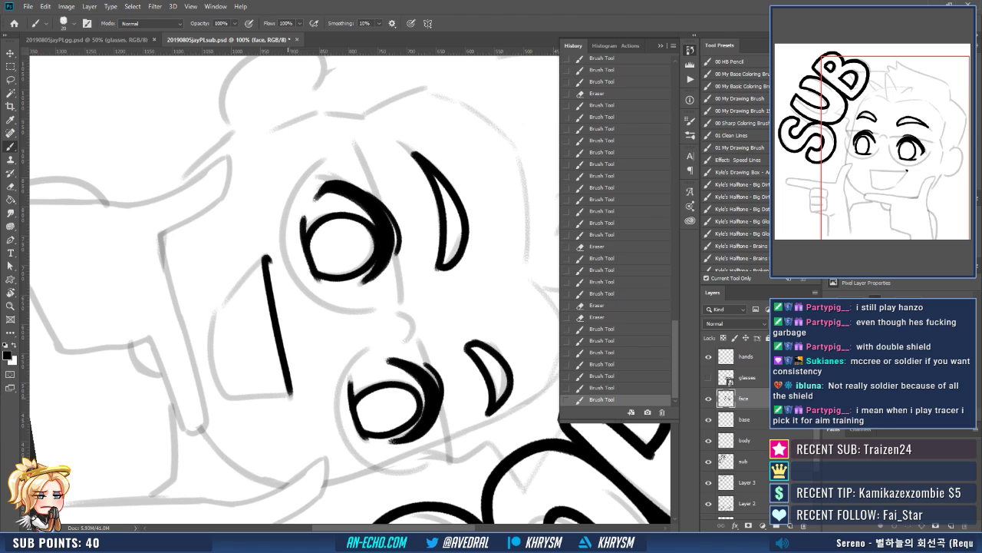
mouse_move(262, 258)
left_mouse_down()
mouse_move(223, 301)
mouse_move(203, 384)
left_mouse_up()
key("ctrl+z")
mouse_move(265, 258)
left_mouse_down()
mouse_move(209, 335)
mouse_move(228, 402)
left_mouse_up()
Close the mouth outline with its short side edge beneath the narrower-eyebrow eye and touch up its corners.
key("Escape")
mouse_move(443, 367)
left_mouse_down()
mouse_move(406, 345)
mouse_move(392, 410)
left_mouse_up()
key("ctrl+z")
key("ctrl+z")
key("ctrl+z")
left_click_drag(404, 346, 398, 419)
key("ctrl+z")
mouse_move(403, 347)
left_mouse_down()
mouse_move(393, 414)
mouse_move(406, 392)
mouse_move(400, 383)
left_mouse_up()
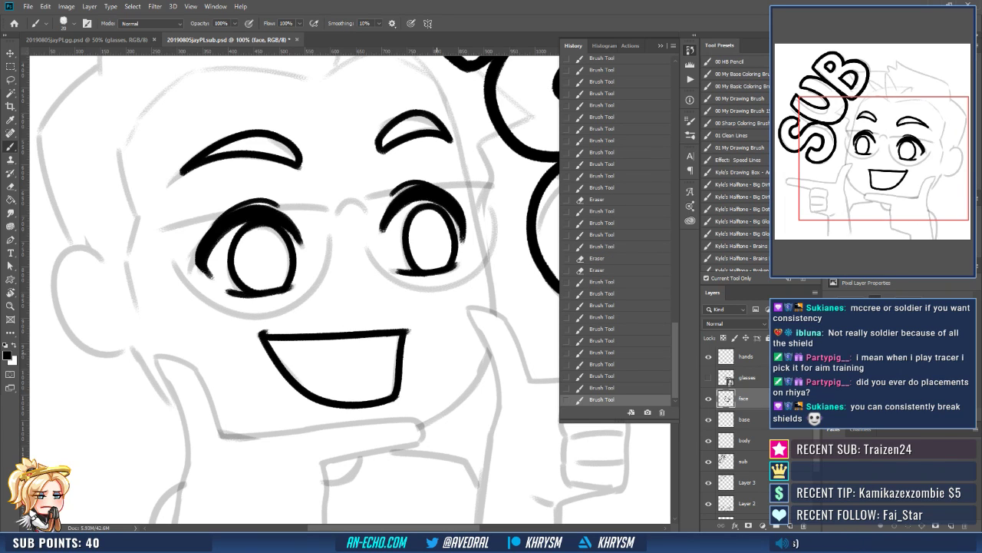
left_click_drag(437, 384, 460, 395)
left_click_drag(285, 346, 291, 354)
left_click_drag(439, 369, 419, 384)
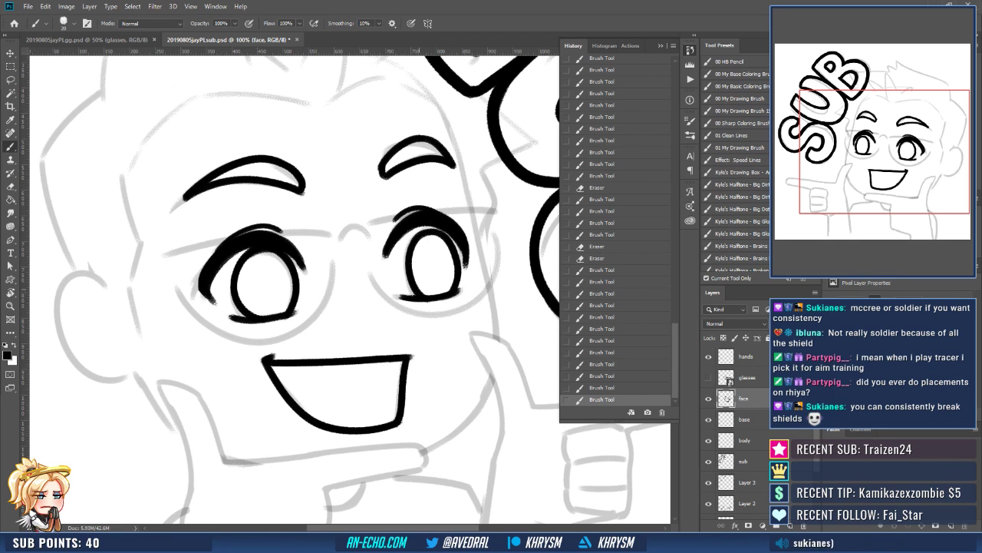
On the hands layer, ink the thumb and outer wrist line of the chin-resting hand down to the canvas edge.
left_click(746, 356)
mouse_move(181, 378)
left_mouse_down()
mouse_move(220, 210)
mouse_move(272, 257)
mouse_move(284, 304)
left_mouse_up()
mouse_move(273, 234)
left_mouse_down()
mouse_move(224, 265)
mouse_move(244, 355)
mouse_move(241, 335)
mouse_move(221, 474)
left_mouse_up()
key("e")
key("b")
key("ctrl+z")
left_click_drag(231, 374, 218, 474)
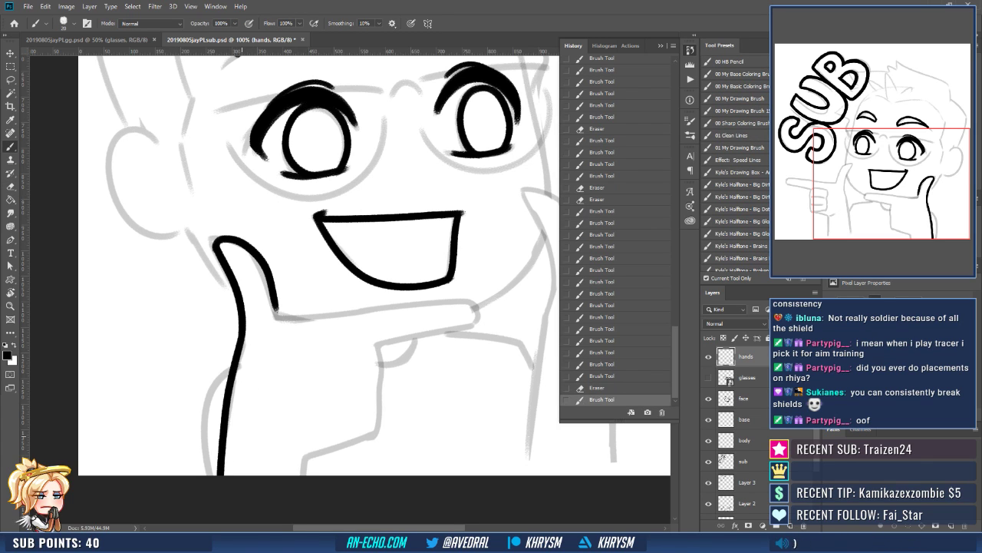
key("ctrl+z")
left_click_drag(241, 335, 218, 473)
Ink the upper edge of the chin-resting hand's index finger from the thumb base to the fingertip.
mouse_move(376, 373)
left_mouse_down()
mouse_move(355, 408)
mouse_move(392, 402)
mouse_move(395, 411)
left_mouse_up()
key("r")
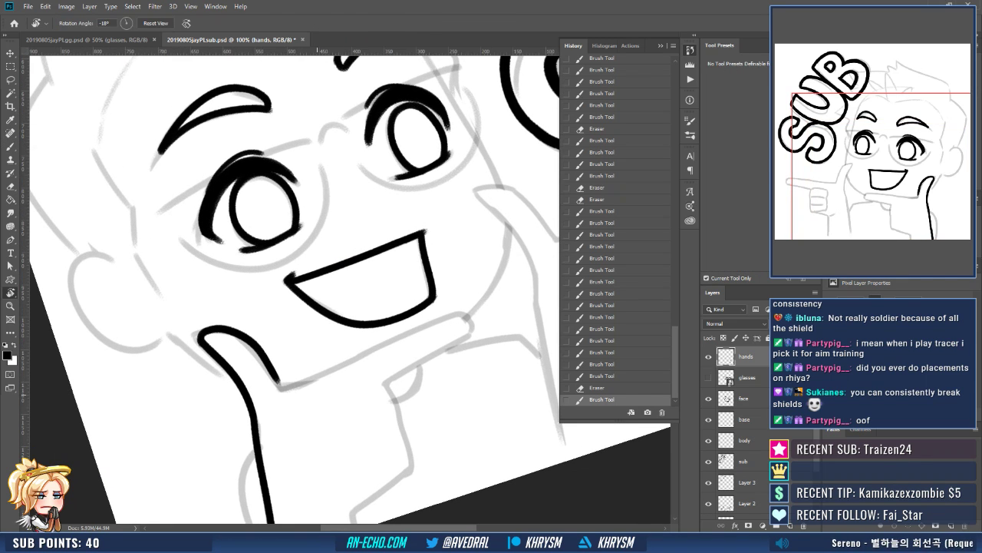
key("b")
left_click_drag(282, 383, 465, 312)
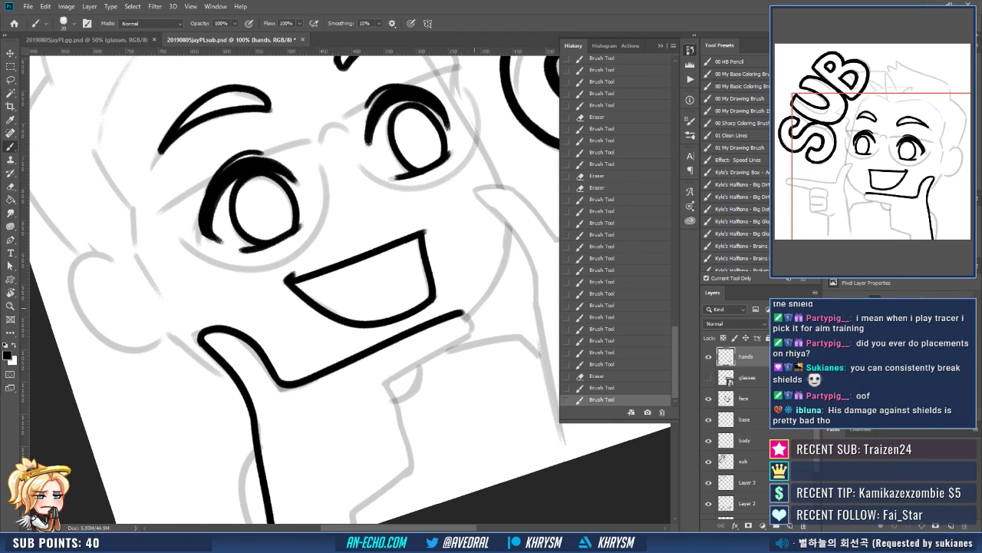
key("Escape")
left_click_drag(453, 395, 454, 363)
key("e")
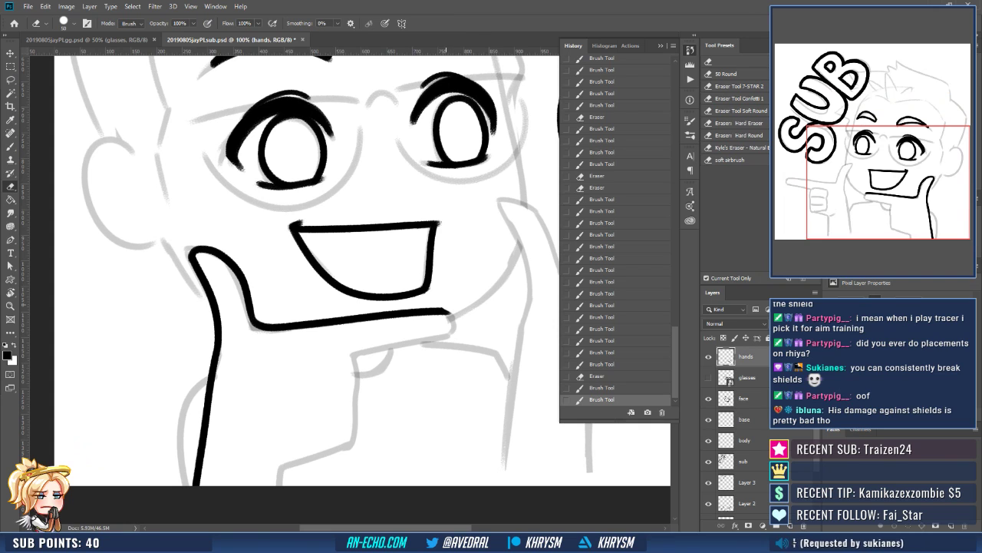
Ink the rounded fingertip, finger underside, palm edge and inner wrist of the chin-resting hand down to the canvas edge.
key("b")
mouse_move(443, 311)
left_mouse_down()
mouse_move(446, 335)
mouse_move(440, 266)
mouse_move(374, 325)
mouse_move(392, 341)
mouse_move(406, 389)
left_mouse_up()
key("r")
key("b")
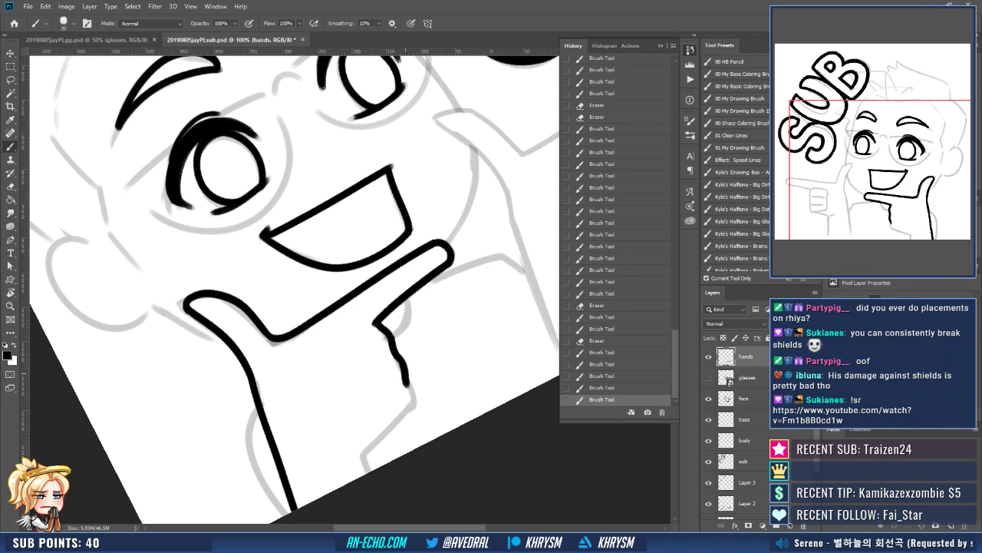
key("ctrl+z")
left_click_drag(393, 352, 407, 407)
scroll(408, 407, "down", 2)
mouse_move(402, 349)
left_mouse_down()
mouse_move(359, 399)
mouse_move(366, 417)
left_mouse_up()
key("Escape")
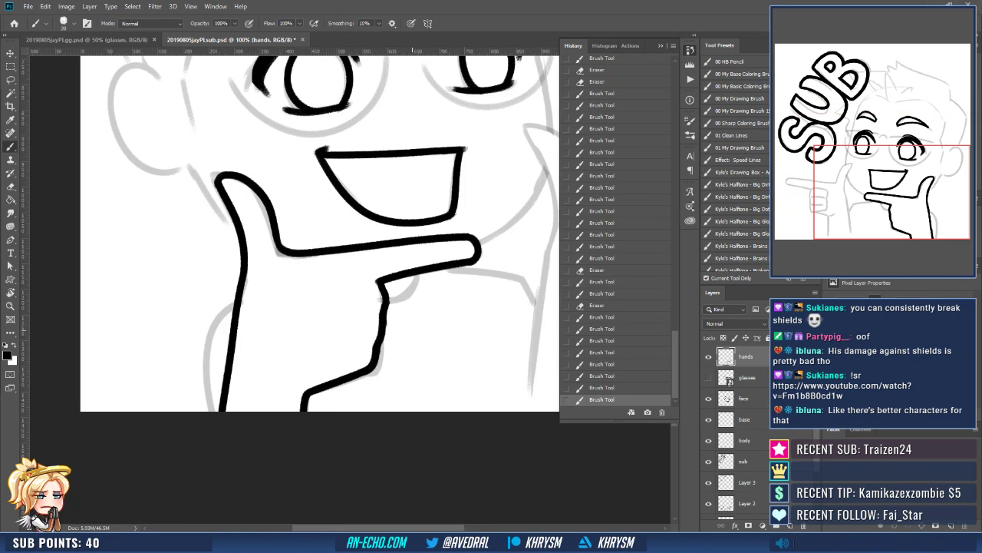
Ink the thumb of the pointing hand and its wrist line down to the canvas edge.
mouse_move(473, 385)
left_mouse_down()
mouse_move(335, 442)
mouse_move(294, 483)
left_mouse_up()
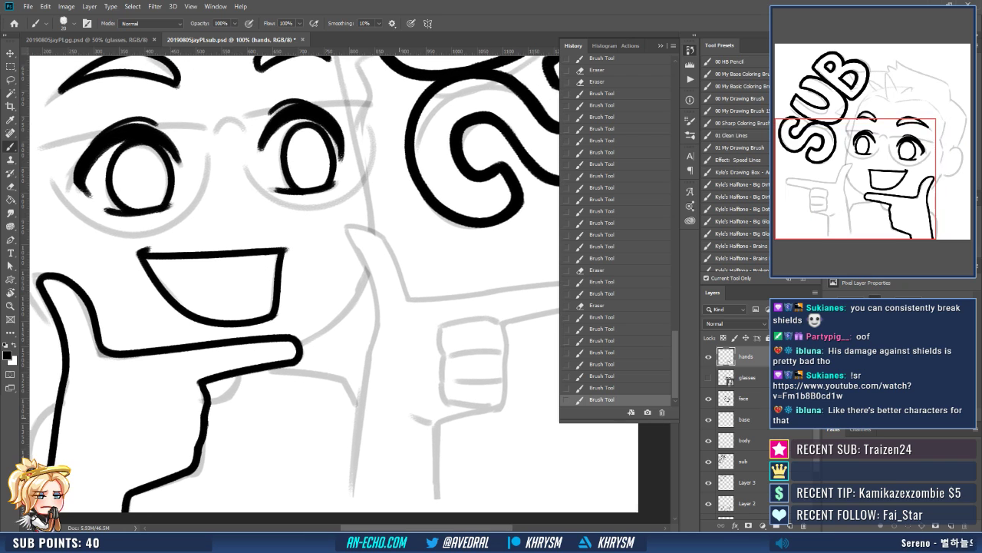
mouse_move(350, 236)
left_mouse_down()
mouse_move(374, 232)
mouse_move(378, 326)
left_mouse_up()
left_click_drag(372, 229, 410, 302)
scroll(410, 302, "down", 1)
key("ctrl+z")
mouse_move(375, 185)
left_mouse_down()
mouse_move(401, 209)
mouse_move(416, 253)
mouse_move(435, 230)
left_mouse_up()
key("ctrl+z")
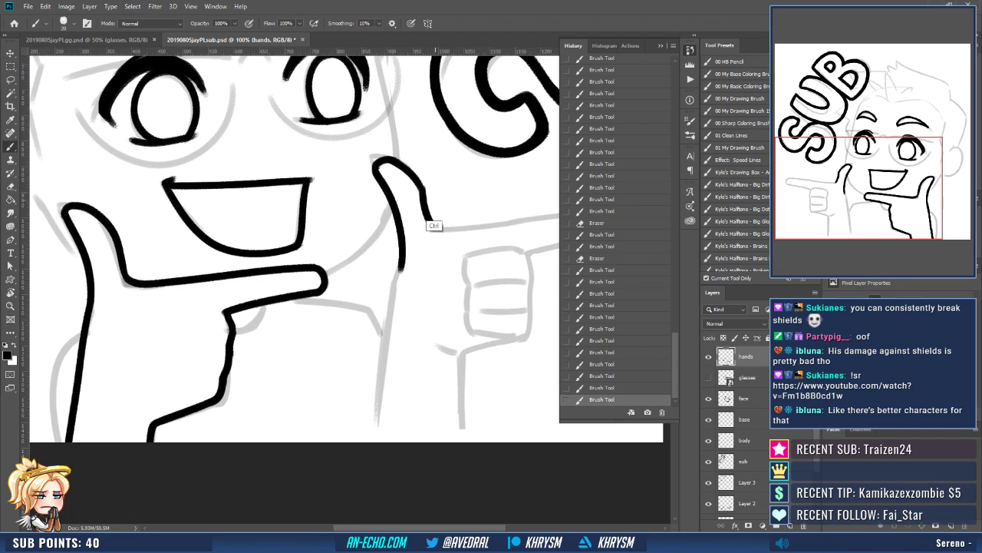
key("ctrl+z")
mouse_move(422, 190)
left_mouse_down()
mouse_move(439, 228)
mouse_move(443, 214)
mouse_move(395, 284)
mouse_move(381, 415)
left_mouse_up()
key("e")
key("b")
Ink the upper edge and rounded tip of the pointing hand's index finger and clean up the stroke end.
mouse_move(527, 294)
left_mouse_down()
mouse_move(439, 390)
mouse_move(466, 327)
left_mouse_up()
key("r")
key("b")
left_click_drag(327, 353, 464, 272)
key("ctrl+z")
mouse_move(322, 353)
left_mouse_down()
mouse_move(480, 269)
mouse_move(474, 274)
left_mouse_up()
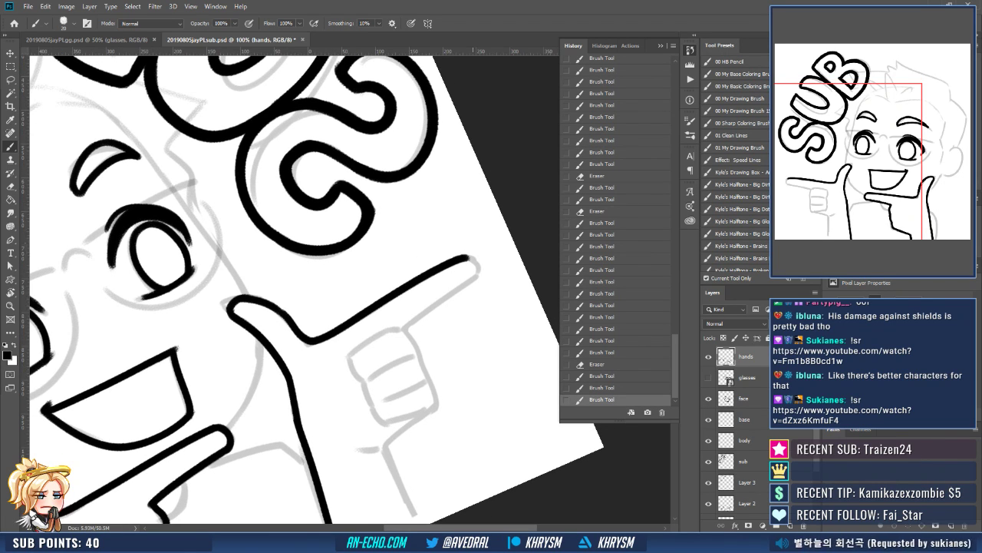
mouse_move(481, 274)
left_mouse_down()
mouse_move(474, 247)
mouse_move(473, 270)
left_mouse_up()
key("ctrl+z")
key("ctrl+shift+z")
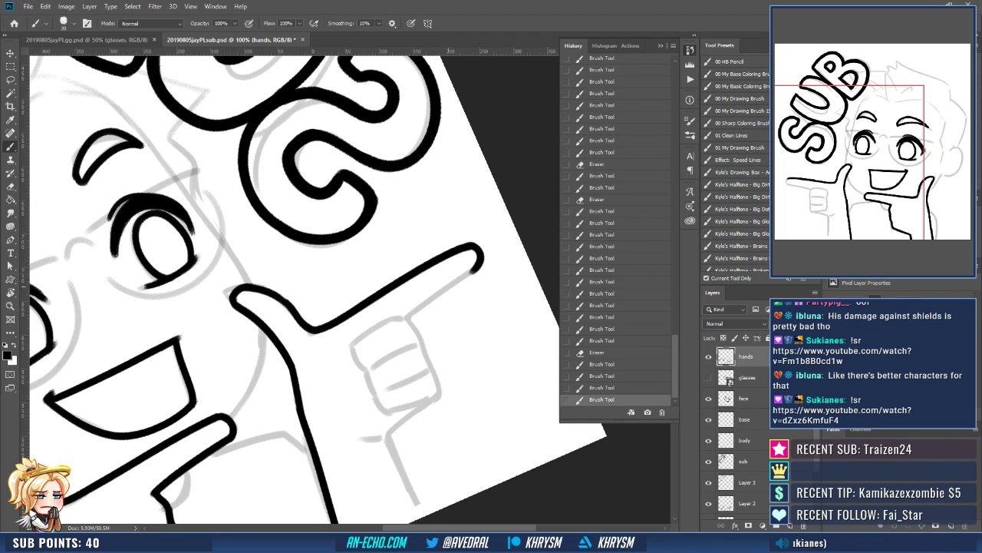
key("e")
key("b")
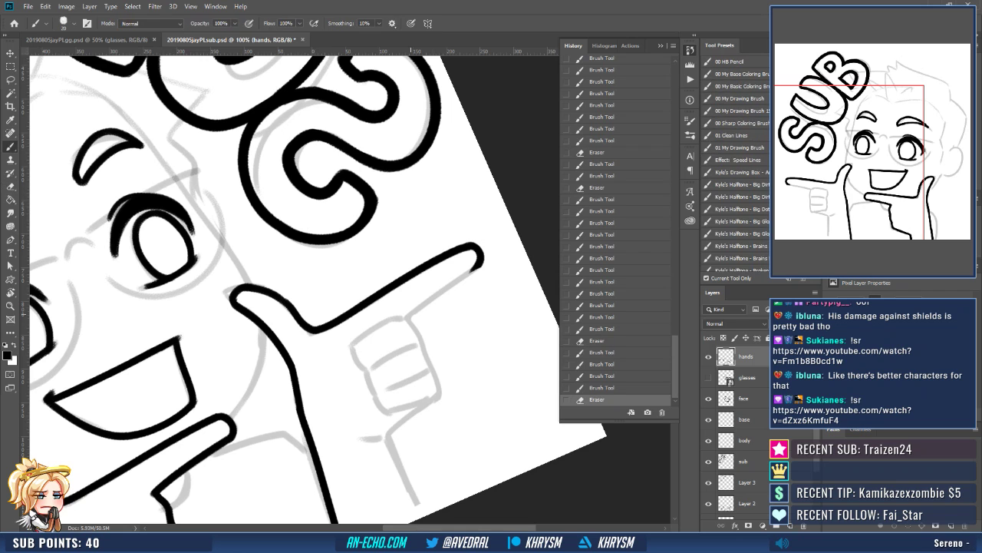
Ink the underside of the pointing hand's index finger and its three curled fingers over the sketch.
left_click_drag(408, 316, 475, 262)
key("r")
mouse_move(477, 350)
left_mouse_down()
mouse_move(472, 219)
mouse_move(469, 247)
left_mouse_up()
key("b")
mouse_move(382, 257)
left_mouse_down()
mouse_move(370, 272)
mouse_move(374, 321)
left_mouse_up()
mouse_move(375, 263)
left_mouse_down()
mouse_move(413, 262)
mouse_move(465, 283)
mouse_move(453, 255)
left_mouse_up()
left_click_drag(369, 296, 387, 300)
left_click_drag(397, 238, 391, 299)
key("ctrl+z")
key("ctrl+z")
mouse_move(396, 236)
left_mouse_down()
mouse_move(388, 301)
mouse_move(415, 304)
left_mouse_up()
mouse_move(427, 246)
left_mouse_down()
mouse_move(415, 307)
mouse_move(439, 297)
left_mouse_up()
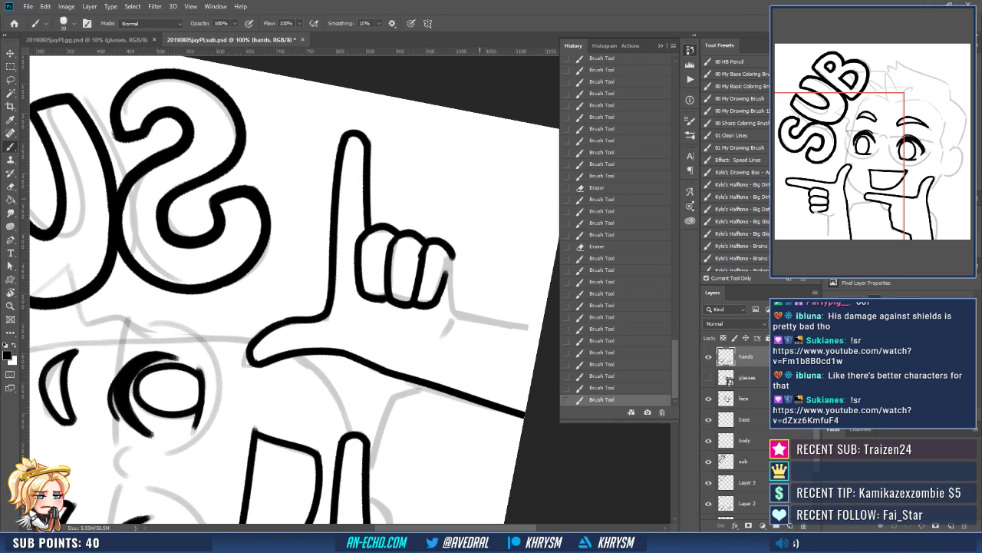
key("Escape")
Ink the pointing hand's lower palm edge and wrist line down to the canvas edge, plus the small curled finger under the chin-resting hand.
left_click_drag(416, 426, 467, 299)
key("r")
key("b")
mouse_move(427, 267)
left_mouse_down()
mouse_move(376, 320)
mouse_move(410, 308)
mouse_move(374, 395)
left_mouse_up()
key("Escape")
mouse_move(298, 354)
left_mouse_down()
mouse_move(378, 378)
mouse_move(347, 396)
left_mouse_up()
left_click_drag(421, 330, 427, 356)
left_click_drag(313, 410, 413, 384)
On the body layer, ink the sleeve curve behind the chin-resting wrist and the shoulder line running between the two hands.
left_click(756, 440)
mouse_move(366, 348)
left_mouse_down()
mouse_move(368, 357)
mouse_move(331, 375)
mouse_move(451, 338)
left_mouse_up()
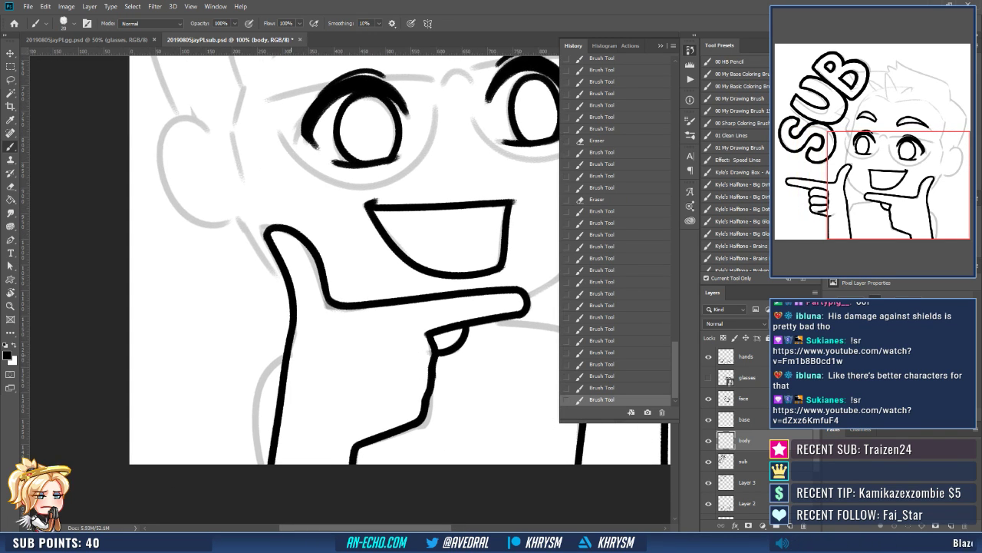
mouse_move(268, 375)
left_mouse_down()
mouse_move(280, 360)
mouse_move(257, 462)
left_mouse_up()
left_click_drag(383, 322, 270, 367)
key("r")
left_click_drag(409, 384, 459, 330)
key("b")
key("ctrl+z")
left_click_drag(380, 373, 462, 334)
key("Escape")
Ink the bent inner arm line between the two wrists down to the canvas edge and erase its upper end to a taper.
mouse_move(419, 381)
left_mouse_down()
mouse_move(430, 308)
mouse_move(438, 384)
left_mouse_up()
key("ctrl+z")
mouse_move(413, 310)
left_mouse_down()
mouse_move(437, 389)
mouse_move(430, 324)
mouse_move(405, 411)
left_mouse_up()
key("e")
key("b")
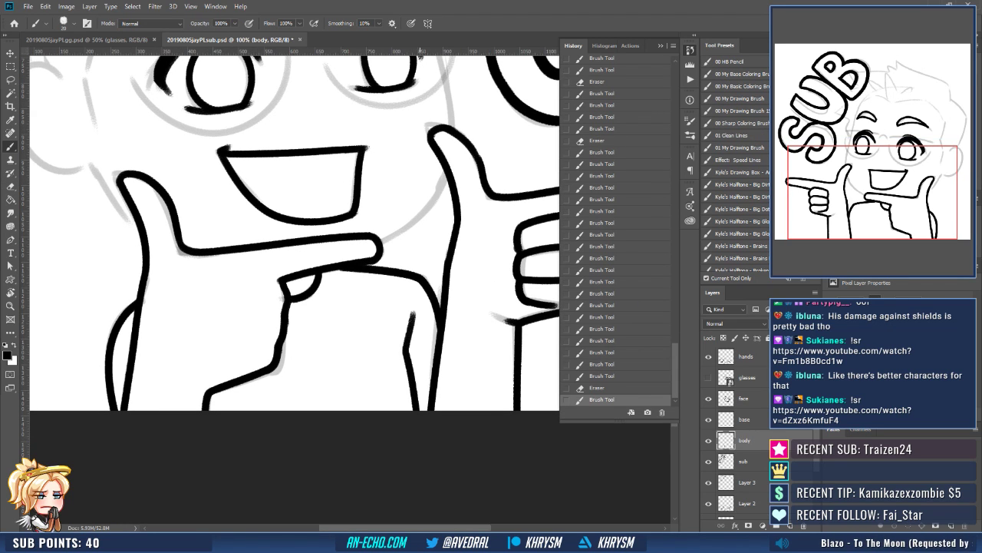
left_click_drag(432, 367, 424, 416)
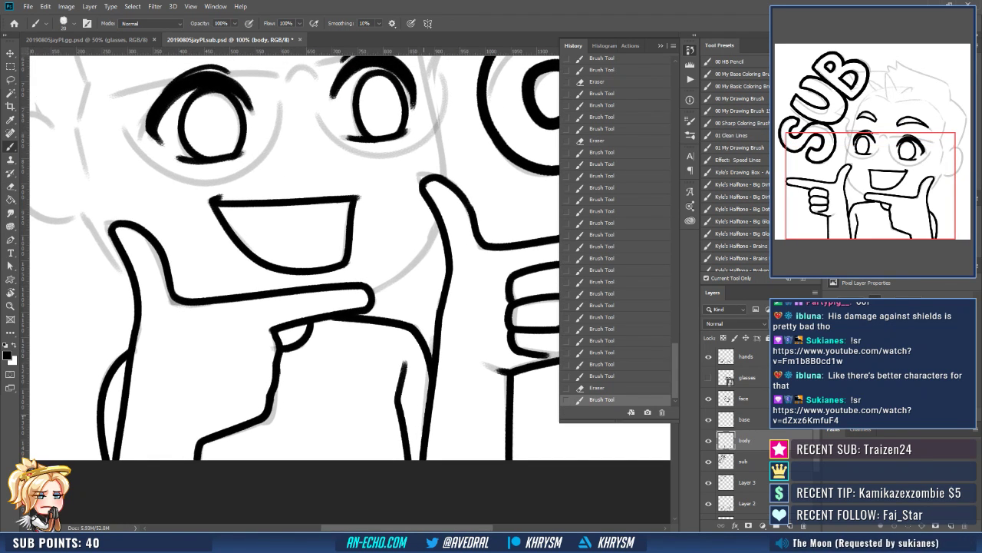
key("ctrl+z")
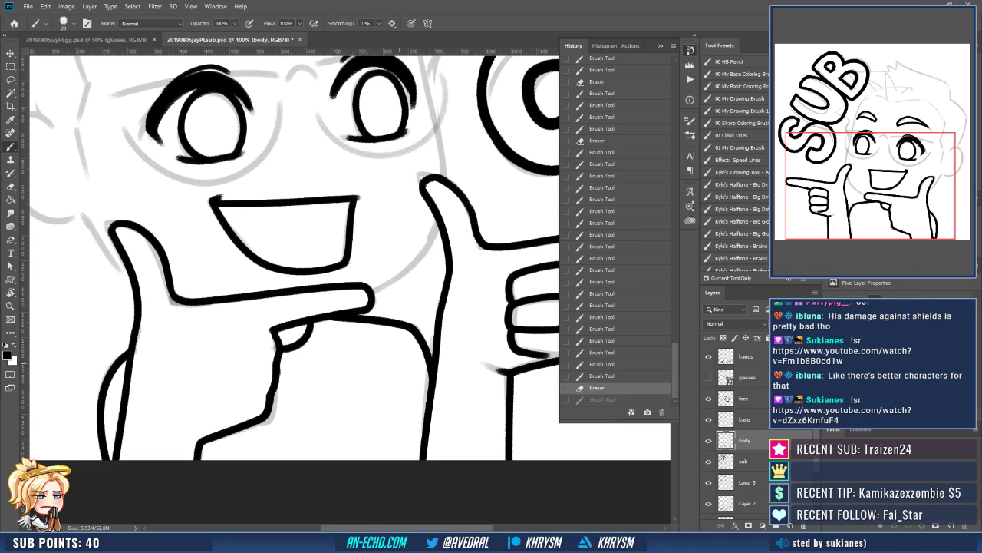
mouse_move(401, 363)
left_mouse_down()
mouse_move(387, 395)
mouse_move(407, 459)
left_mouse_up()
key("e")
left_click_drag(399, 362, 387, 397)
key("b")
left_click_drag(402, 358, 391, 397)
key("e")
left_click_drag(399, 363, 391, 387)
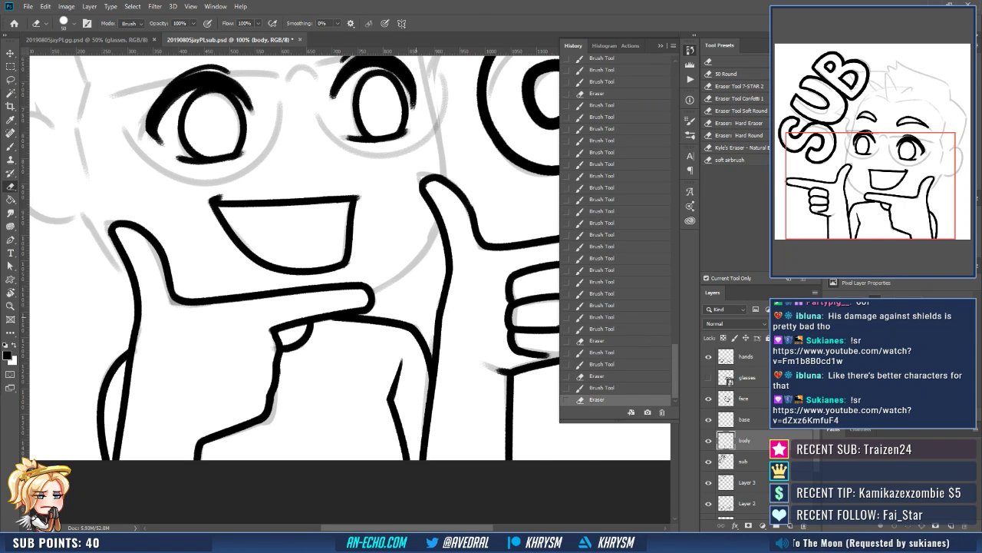
key("ctrl+minus")
key("ctrl+minus")
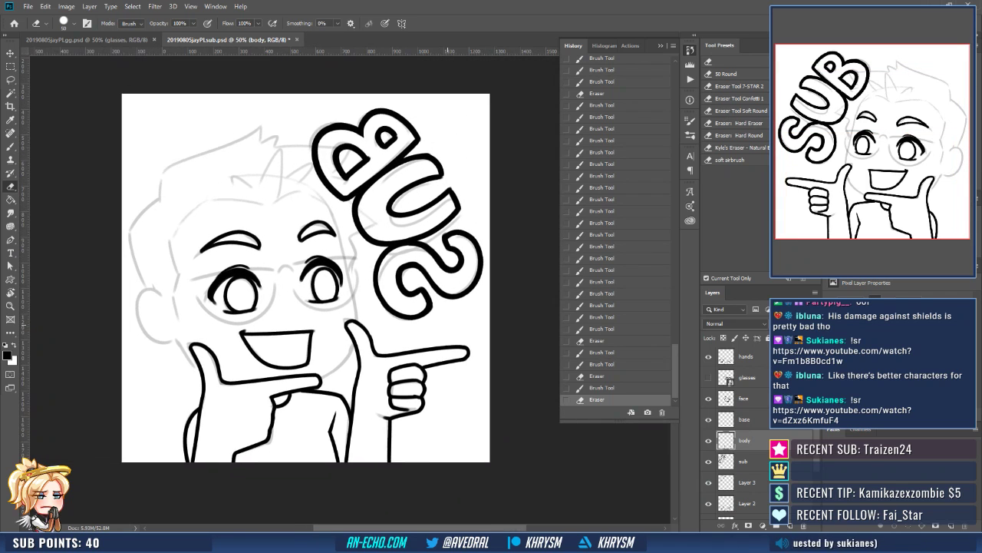
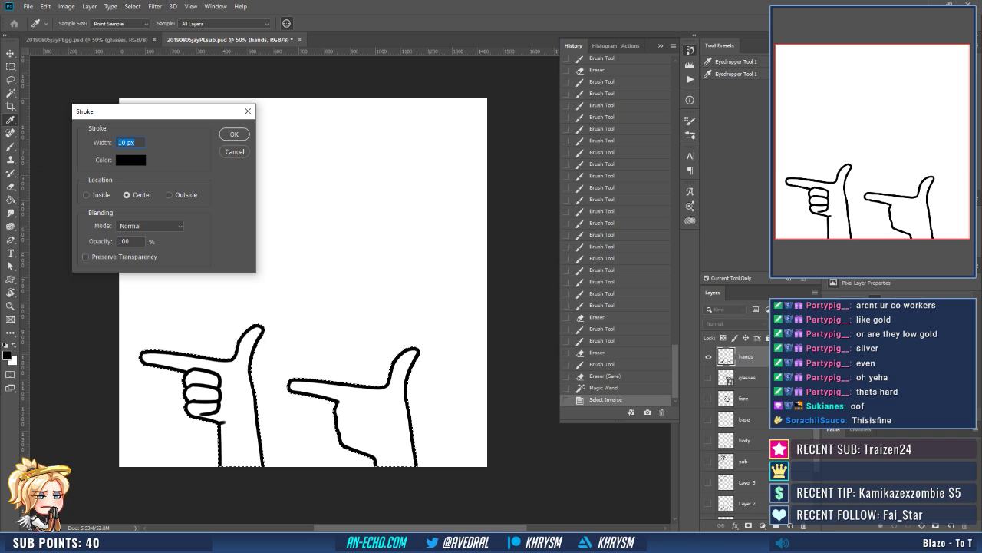
Try a 10 px centred black stroke around the selected hands, then undo the stroke and deselection.
key("Return")
key("w")
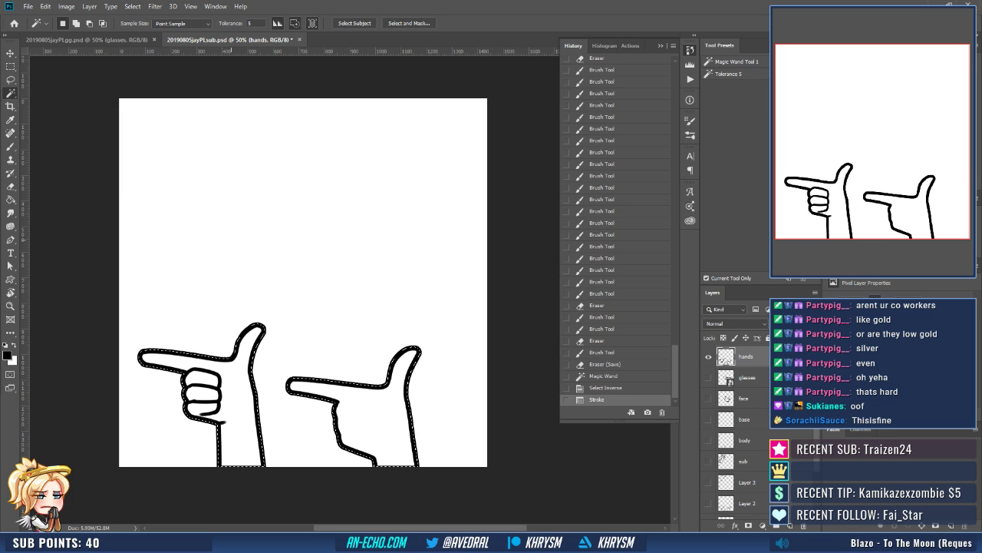
key("ctrl+d")
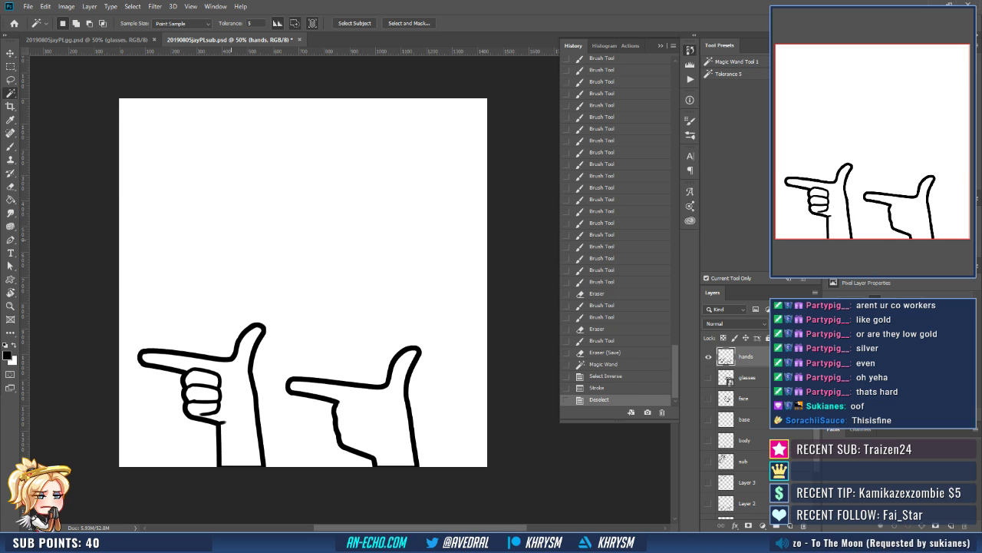
key("ctrl+z")
key("ctrl+z")
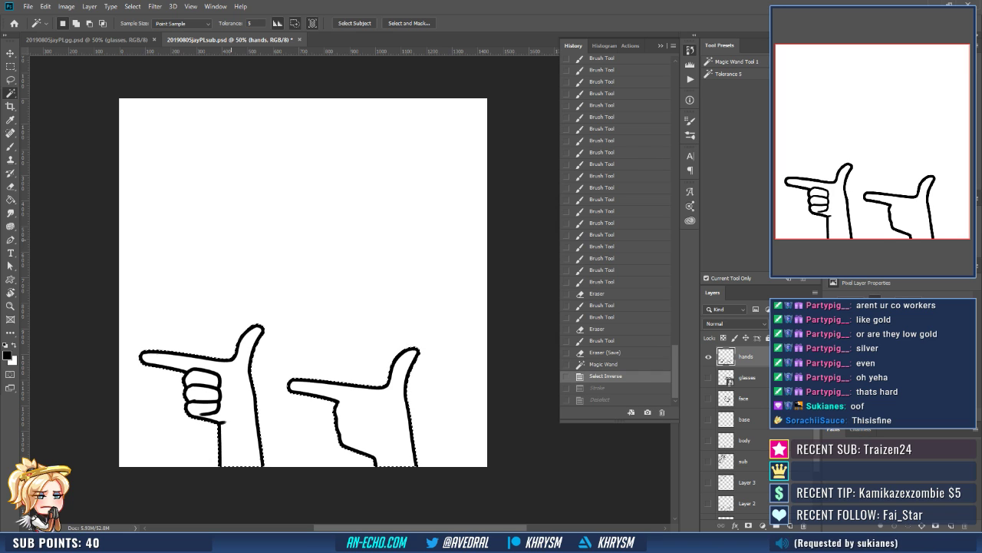
Apply an 8 px centred black stroke to the selected hands outline and clear the selection.
key("alt+s")
key("m")
key("e")
key("Escape")
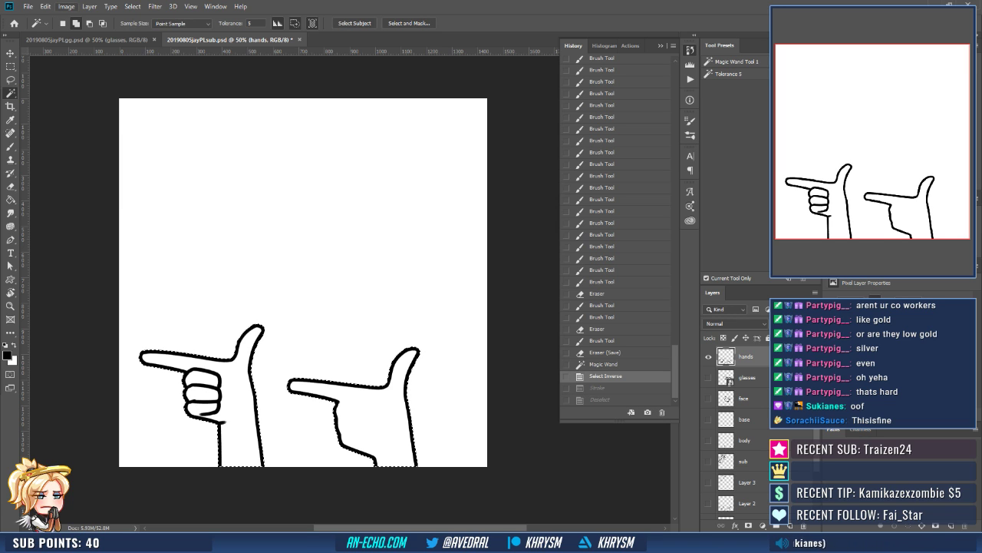
left_click(45, 6)
key("Down")
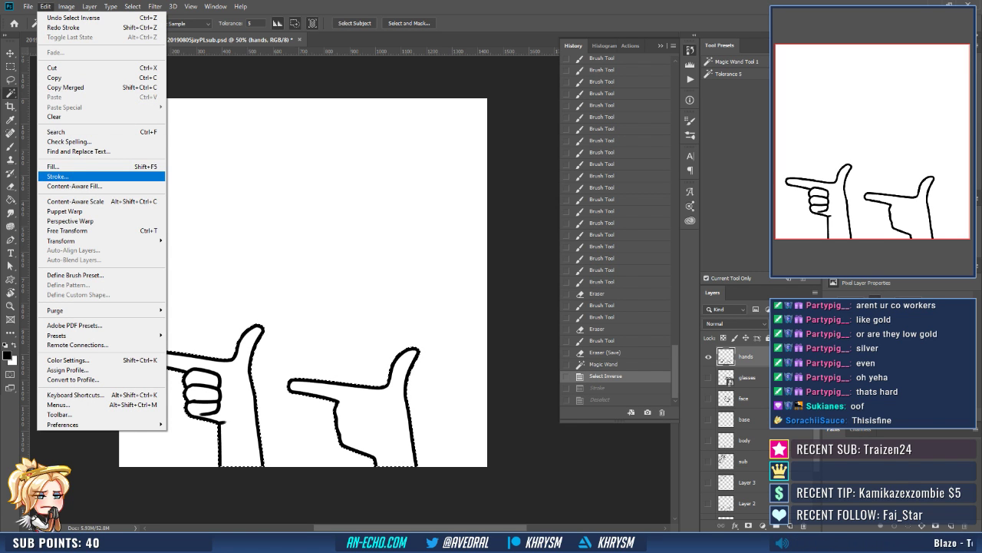
key("Return")
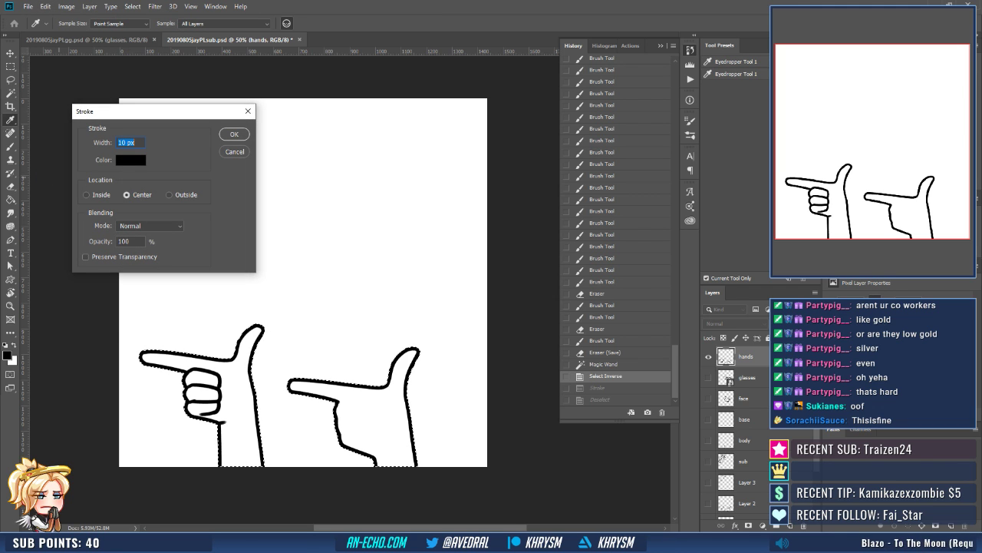
type("8")
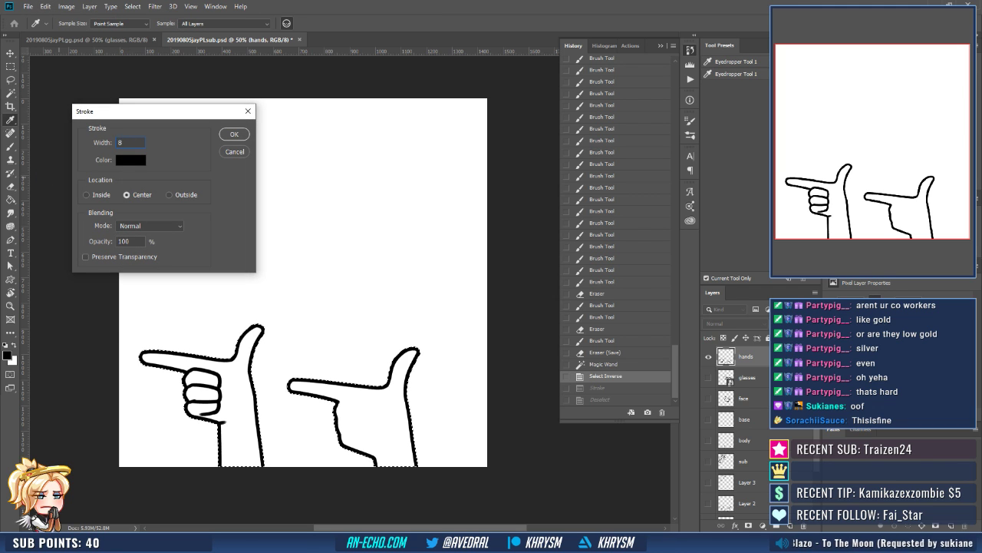
key("Return")
key("w")
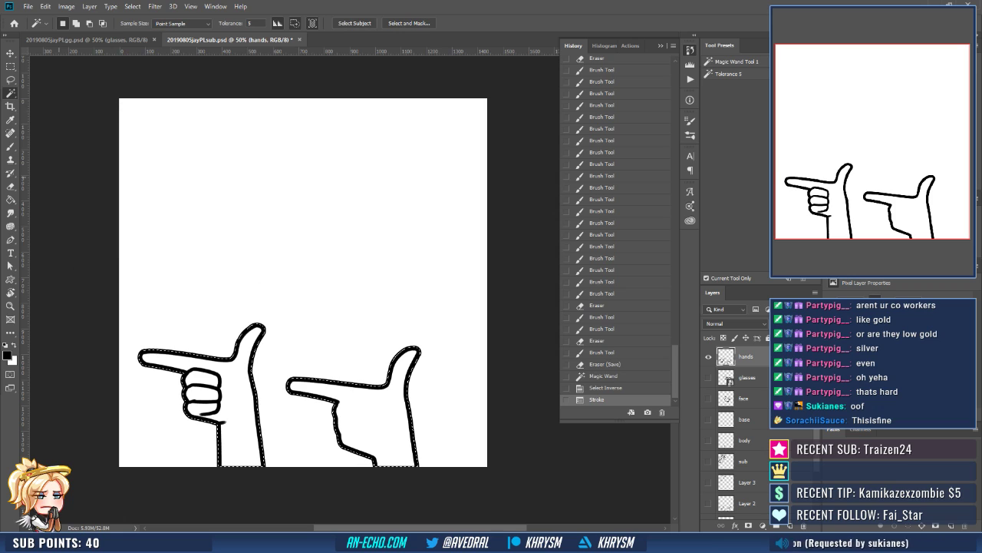
key("ctrl+d")
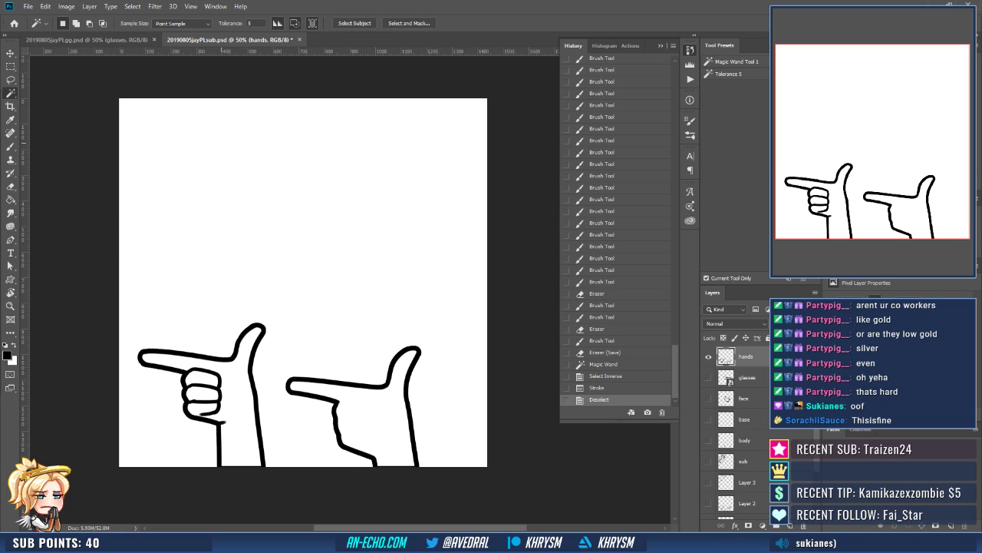
Show the glasses, face, base, body and sketch layers again, leaving the sub lettering layer hidden.
scroll(737, 430, "down", 1)
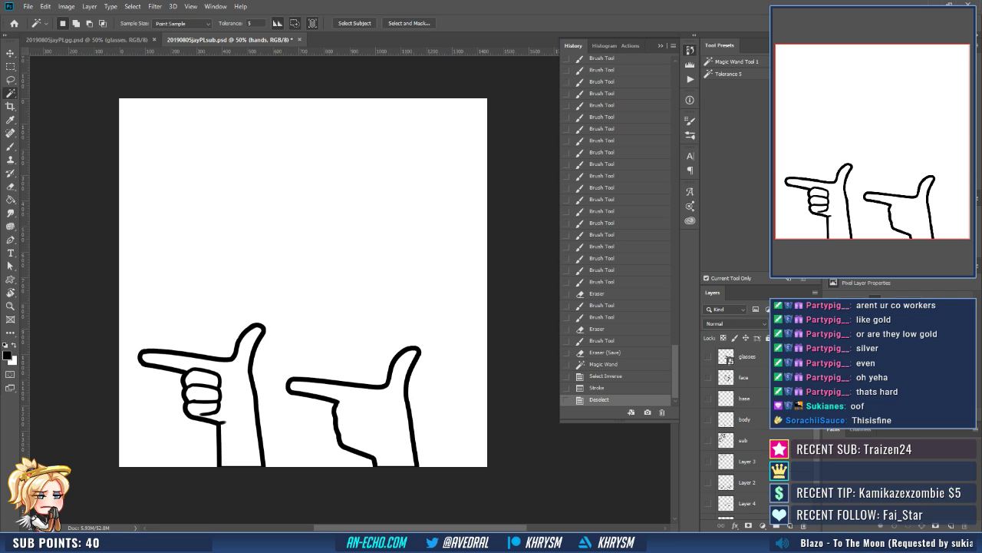
left_click(709, 357)
left_click(709, 377)
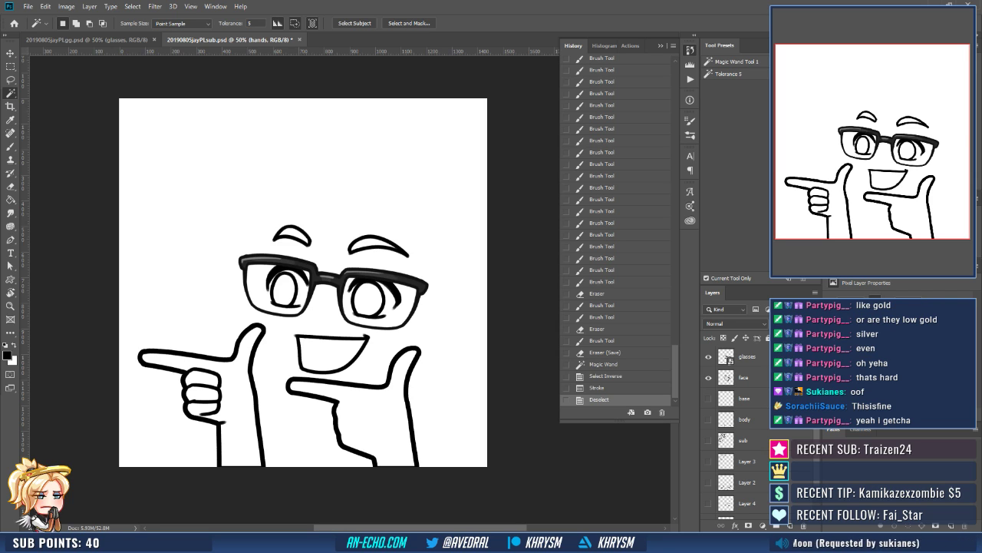
left_click(708, 419)
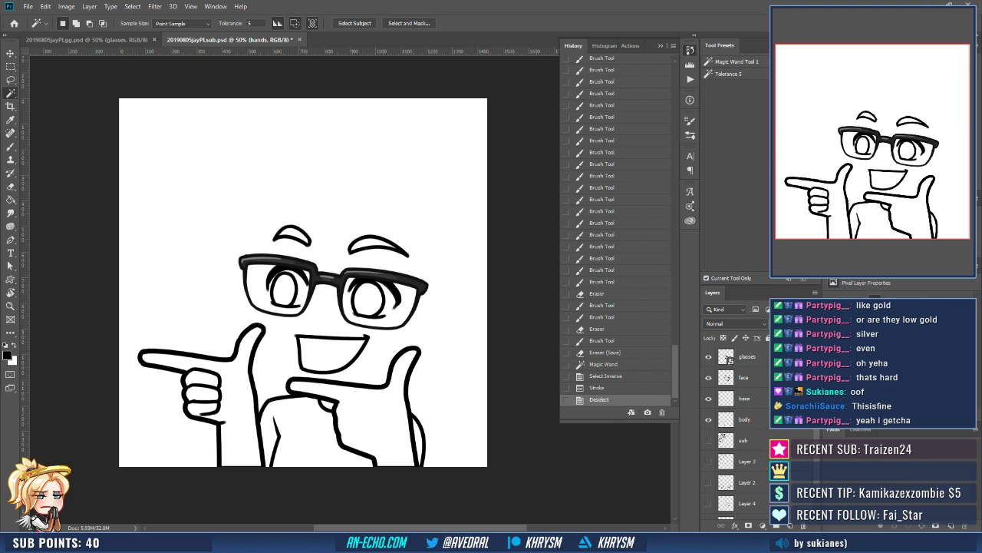
left_click(708, 440)
scroll(707, 437, "down", 2)
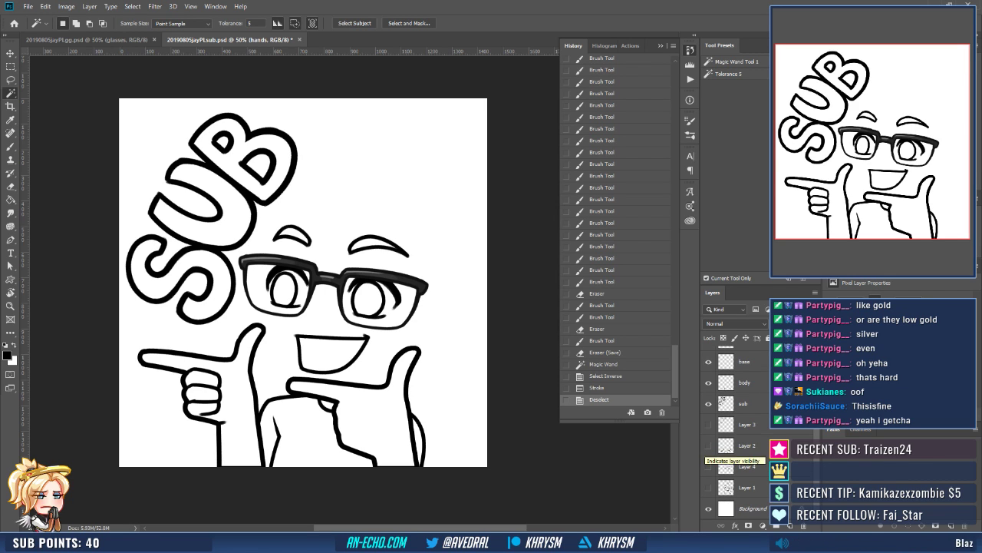
left_click_drag(708, 425, 709, 488)
left_click(709, 345)
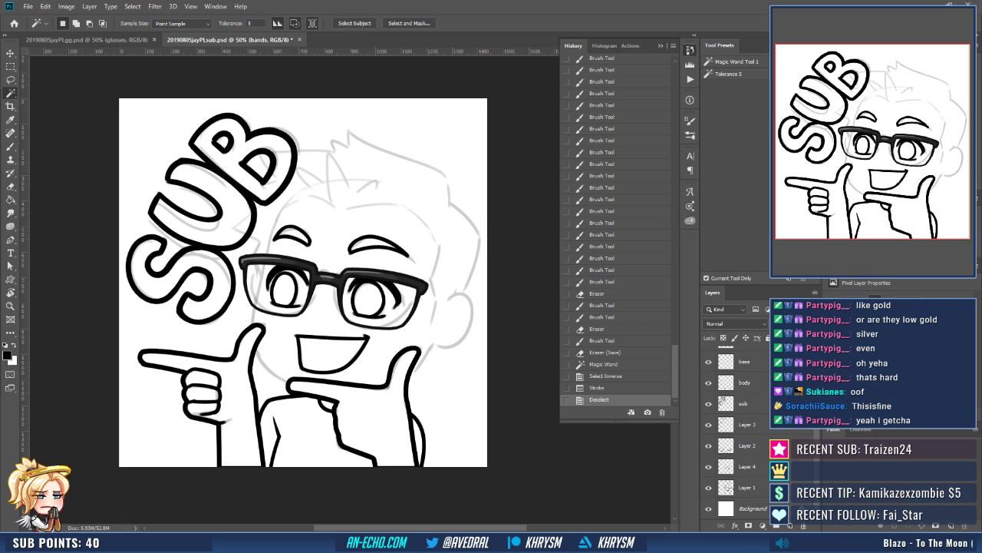
left_click(709, 403)
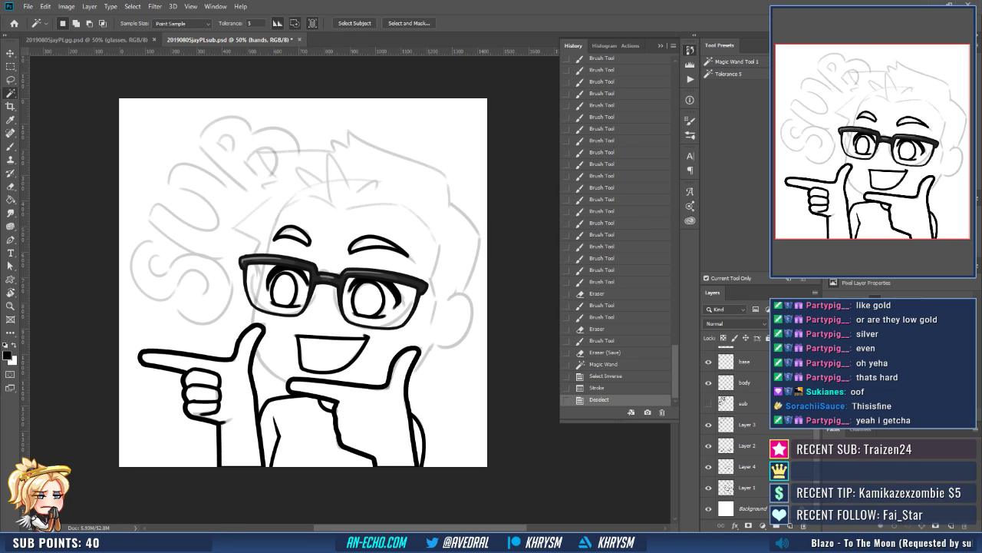
On the base layer, ink the outer contour of the ear over the sketch.
left_click(744, 361)
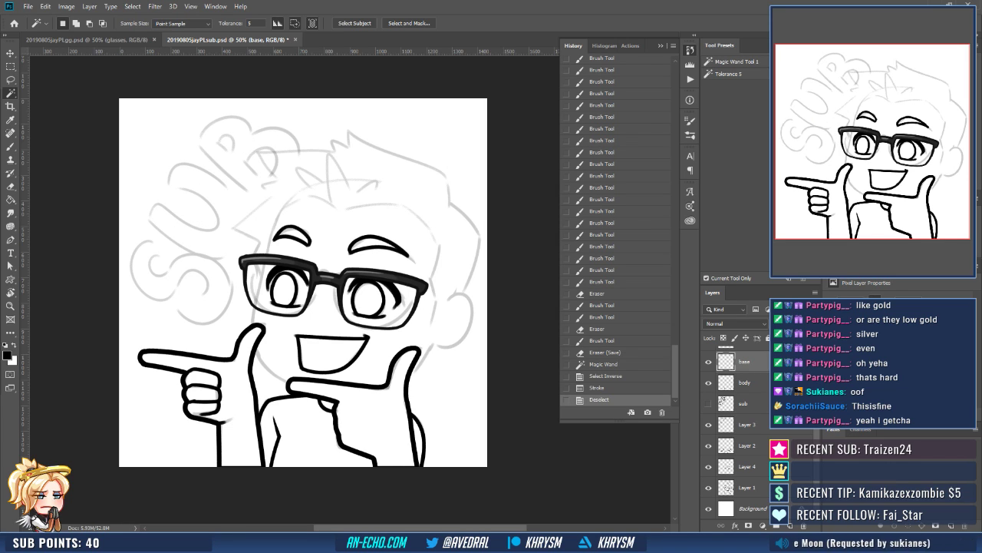
key("ctrl+plus")
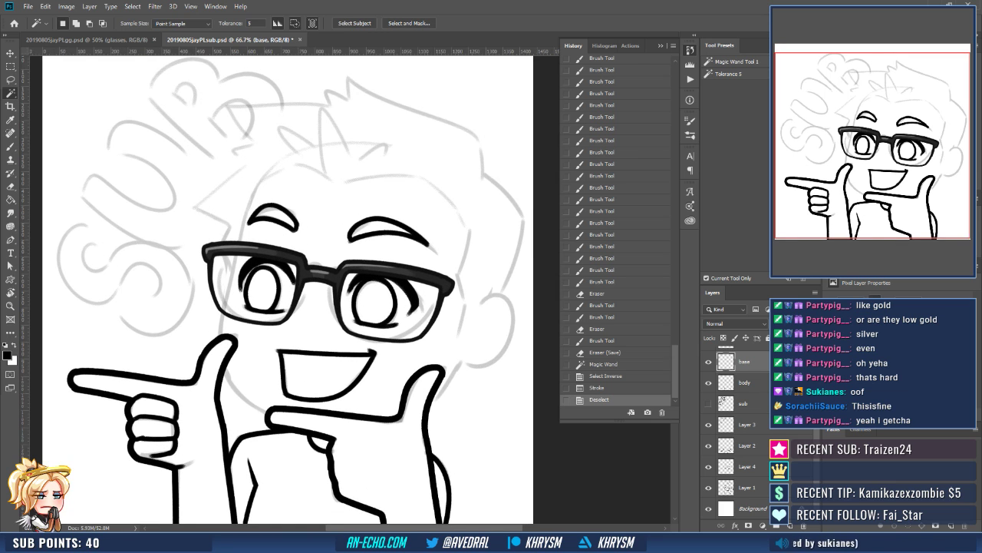
scroll(356, 281, "up", 1)
left_click_drag(356, 282, 277, 250)
left_click(689, 50)
mouse_move(492, 273)
left_mouse_down()
mouse_move(564, 265)
mouse_move(530, 361)
mouse_move(491, 365)
left_mouse_up()
key("b")
key("ctrl+z")
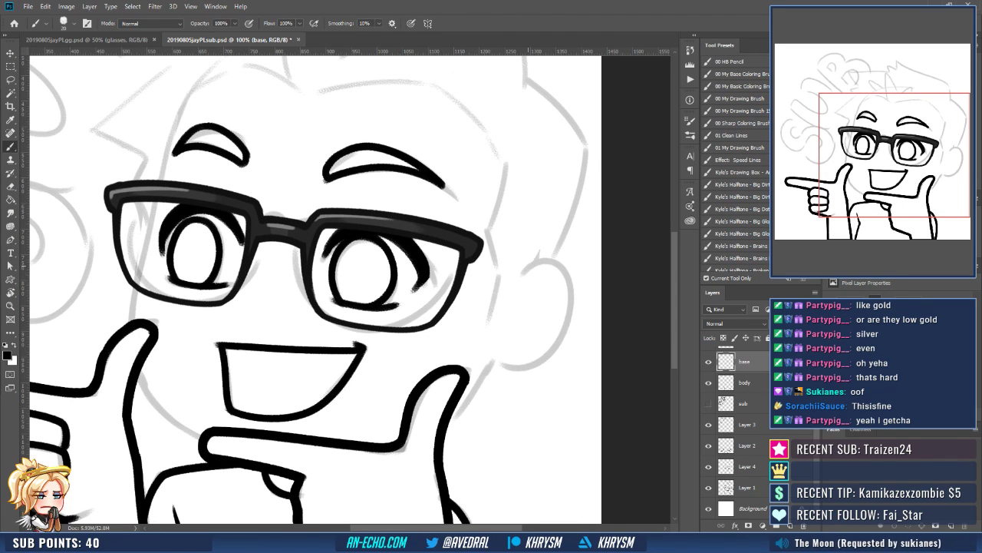
mouse_move(522, 273)
left_mouse_down()
mouse_move(572, 290)
mouse_move(535, 310)
mouse_move(532, 264)
mouse_move(556, 341)
mouse_move(495, 366)
left_mouse_up()
key("ctrl+z")
scroll(307, 291, "up", 1)
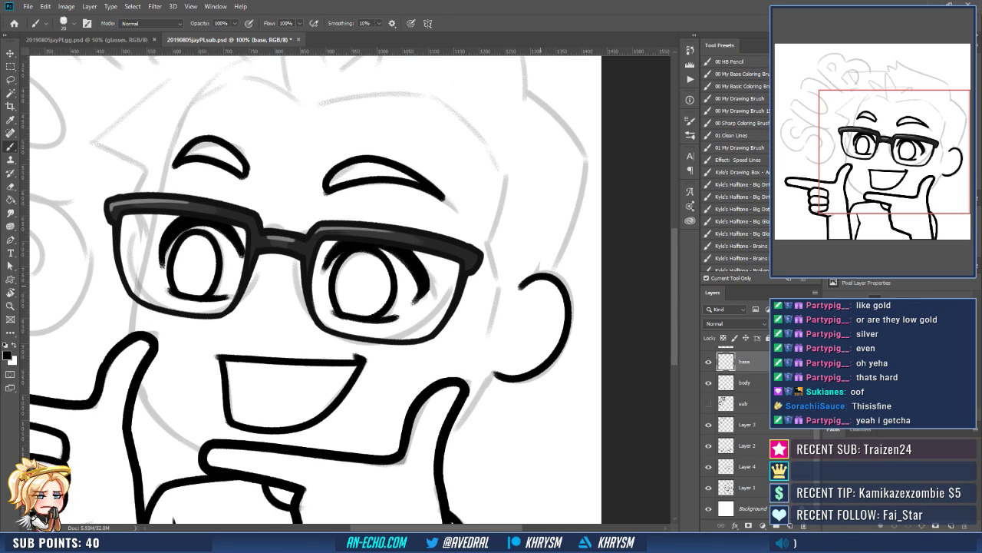
Ink and clean up the inner ear folds, and ink the jaw line from the earlobe to the chin-resting hand's thumb.
left_click_drag(548, 305, 518, 316)
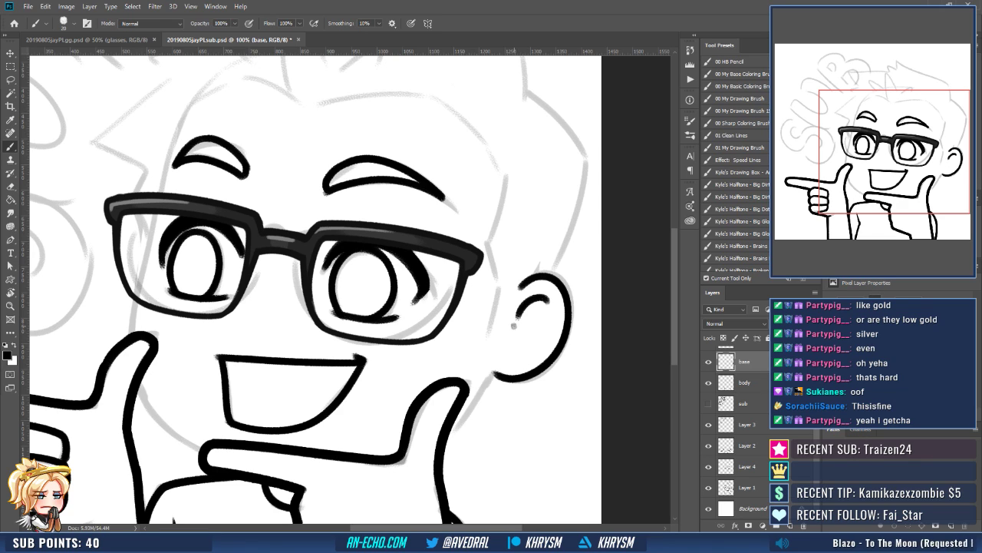
mouse_move(513, 325)
left_mouse_down()
mouse_move(505, 354)
mouse_move(536, 345)
mouse_move(517, 324)
mouse_move(545, 315)
mouse_move(539, 347)
left_mouse_up()
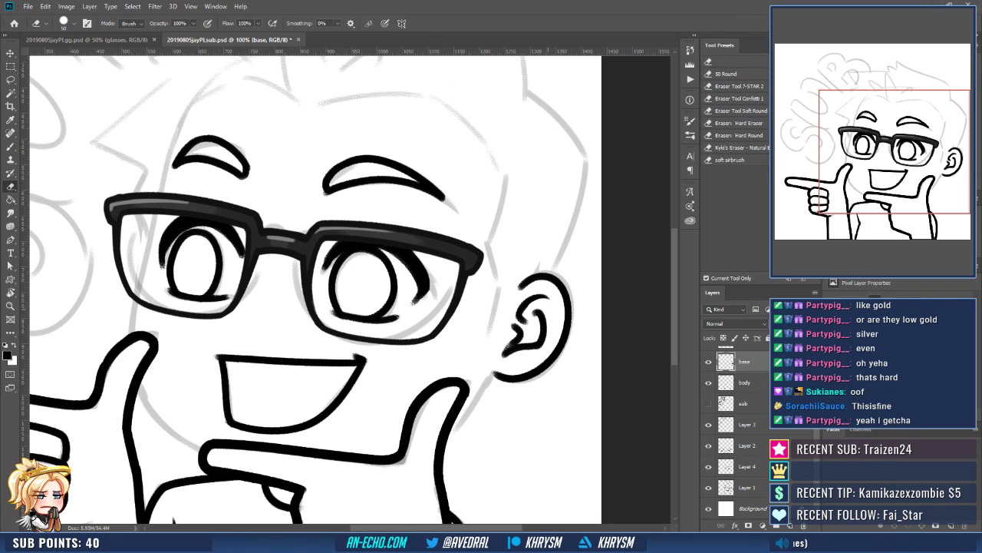
left_click_drag(506, 384, 539, 342)
left_click_drag(571, 270, 578, 244)
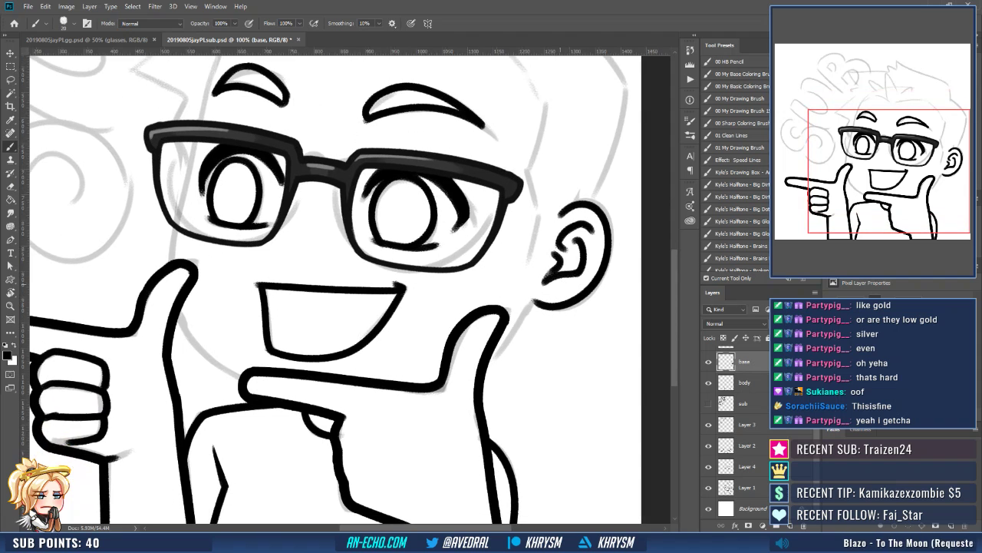
left_click_drag(536, 299, 490, 364)
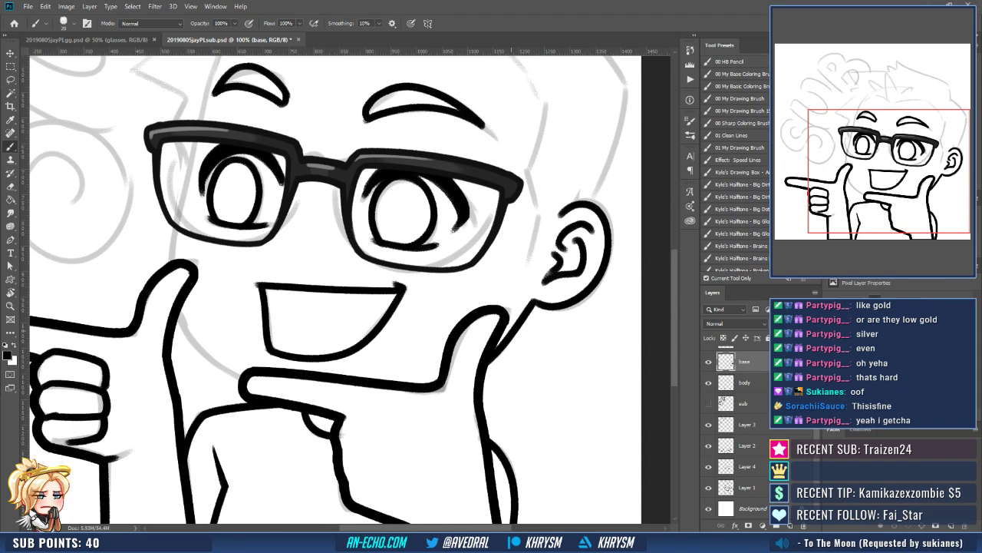
On the base layer, ink the far side of the face from the forehead behind the glasses down to the chin, redoing strokes until they follow the sketch.
left_click_drag(412, 377, 463, 438)
key("ctrl+minus")
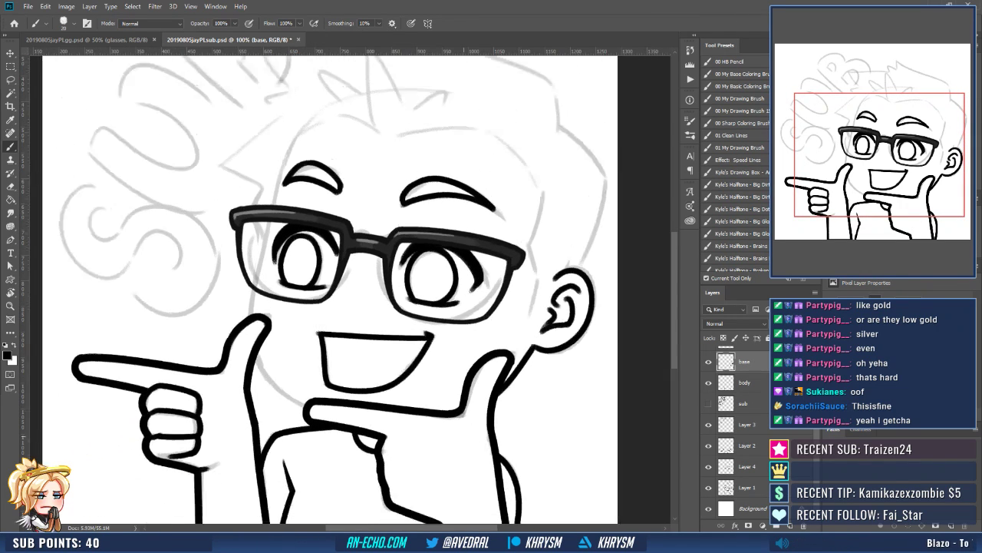
left_click_drag(363, 382, 430, 427)
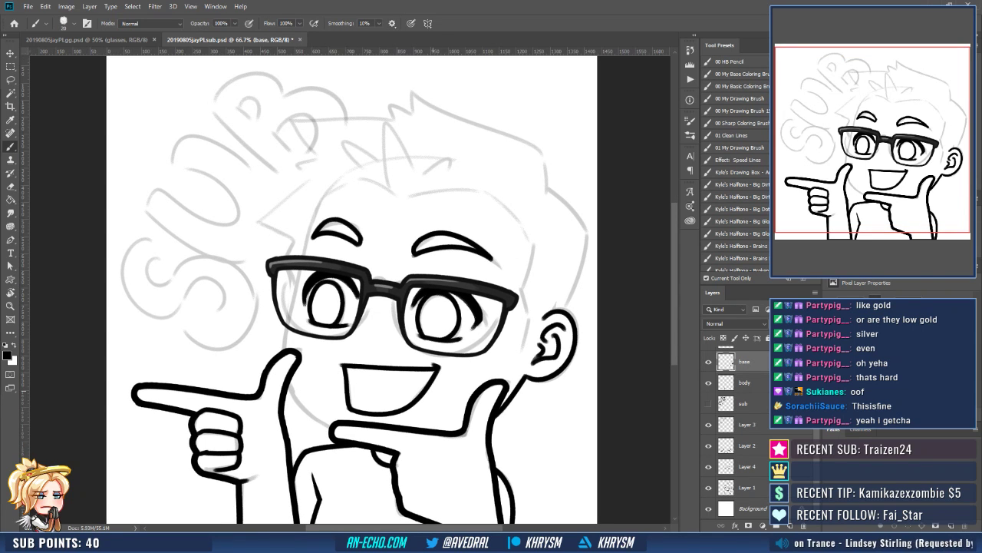
left_click_drag(452, 389, 453, 393)
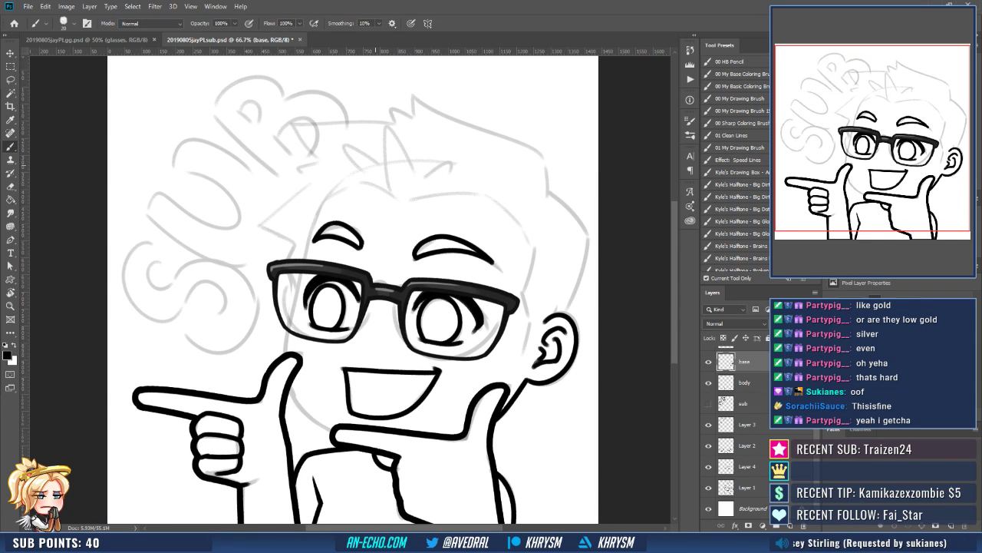
left_click_drag(357, 182, 298, 255)
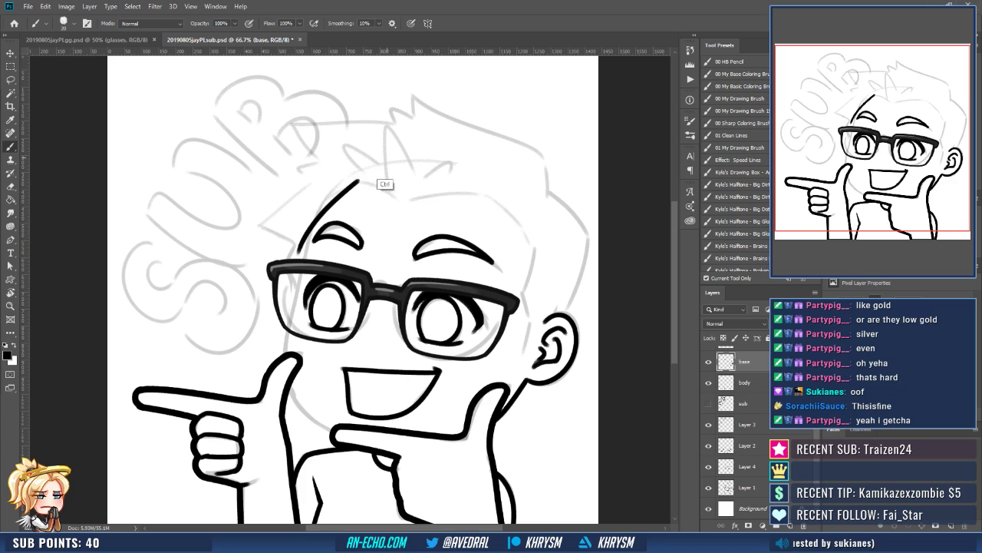
key("ctrl+z")
mouse_move(358, 181)
left_mouse_down()
mouse_move(314, 223)
mouse_move(301, 255)
left_mouse_up()
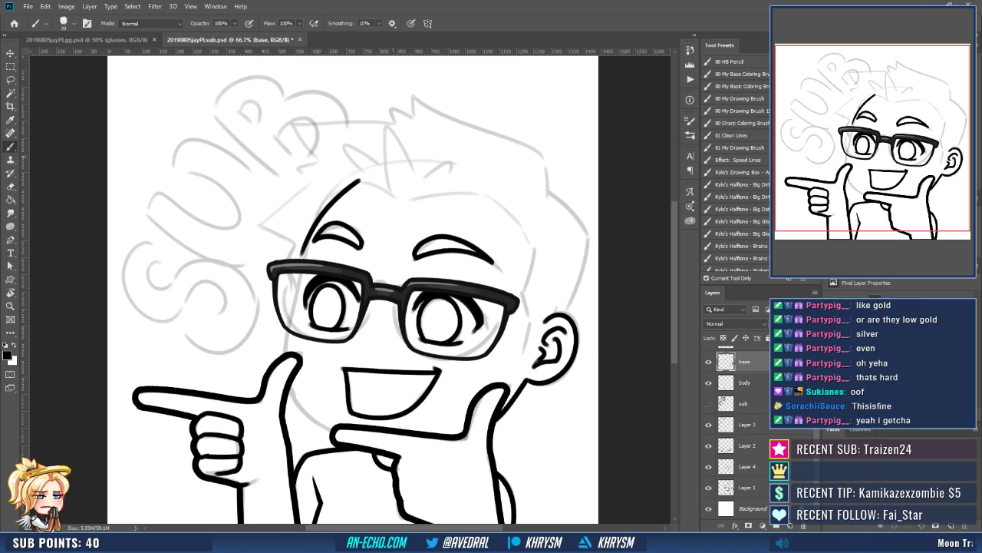
key("ctrl+z")
mouse_move(358, 181)
left_mouse_down()
mouse_move(308, 238)
mouse_move(284, 352)
left_mouse_up()
key("ctrl+z")
left_click_drag(290, 309, 282, 355)
left_click_drag(293, 310, 280, 362)
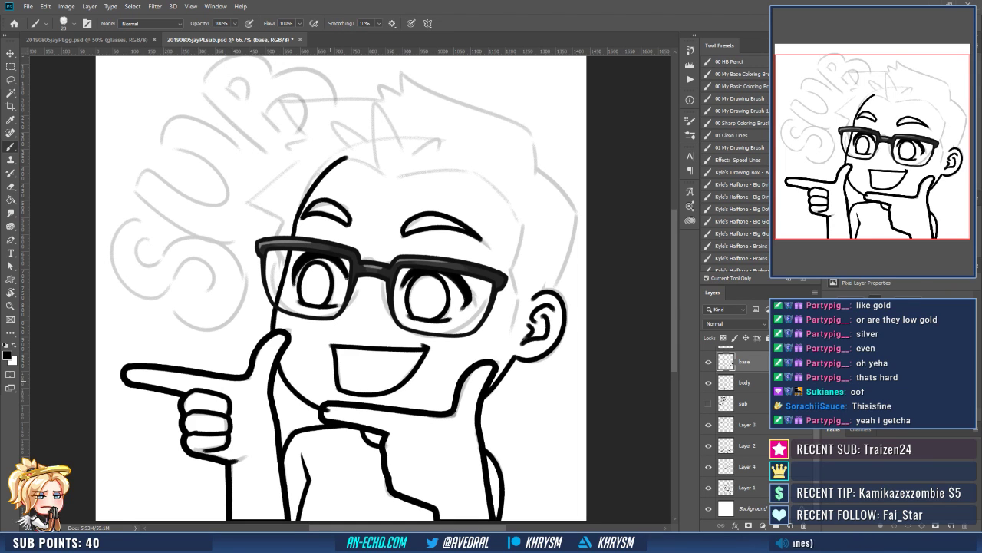
Refine the inked chin curve between the two hands and the cheek line running up behind the glasses to the forehead.
key("e")
scroll(341, 290, "up", 1)
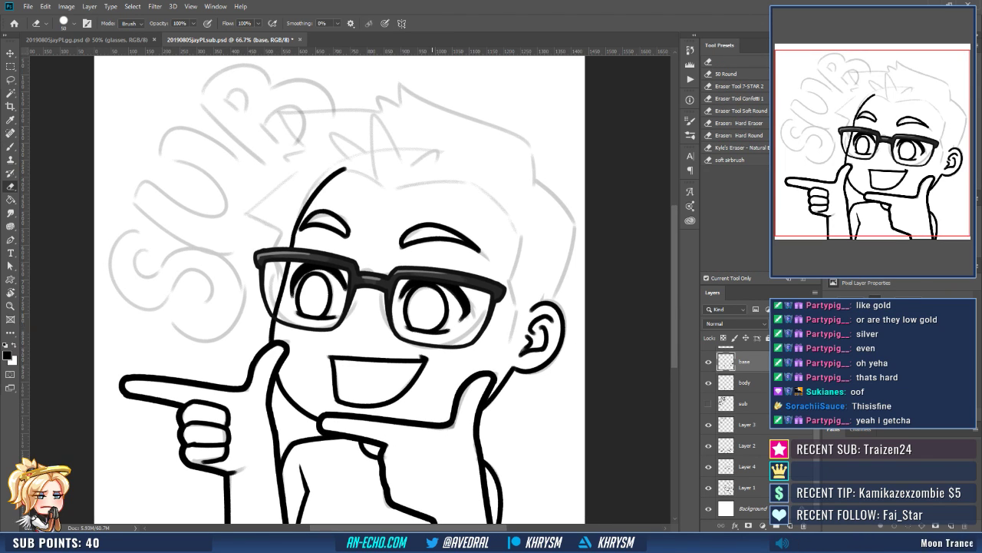
key("b")
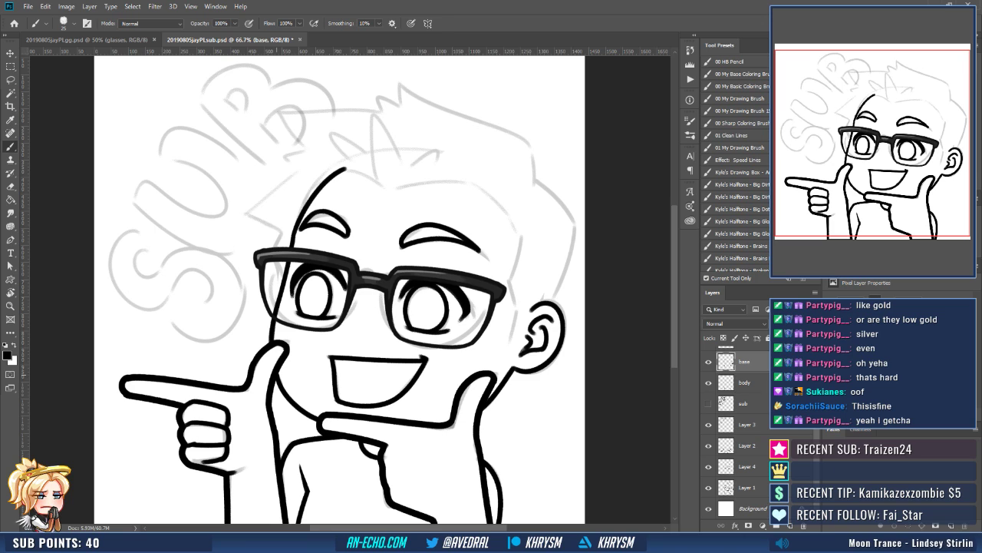
left_click_drag(277, 373, 320, 417)
key("ctrl+z")
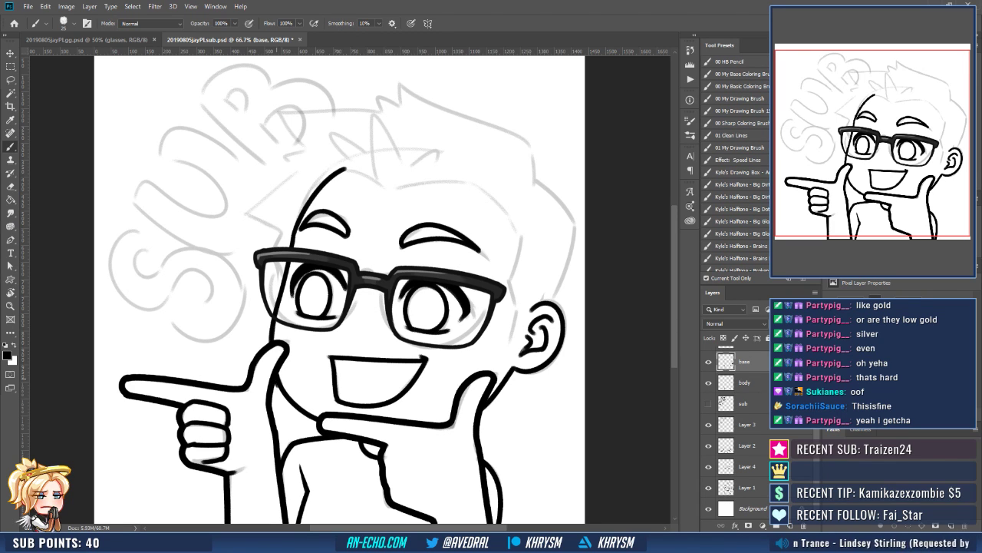
left_click_drag(277, 378, 316, 420)
left_click_drag(341, 308, 353, 341)
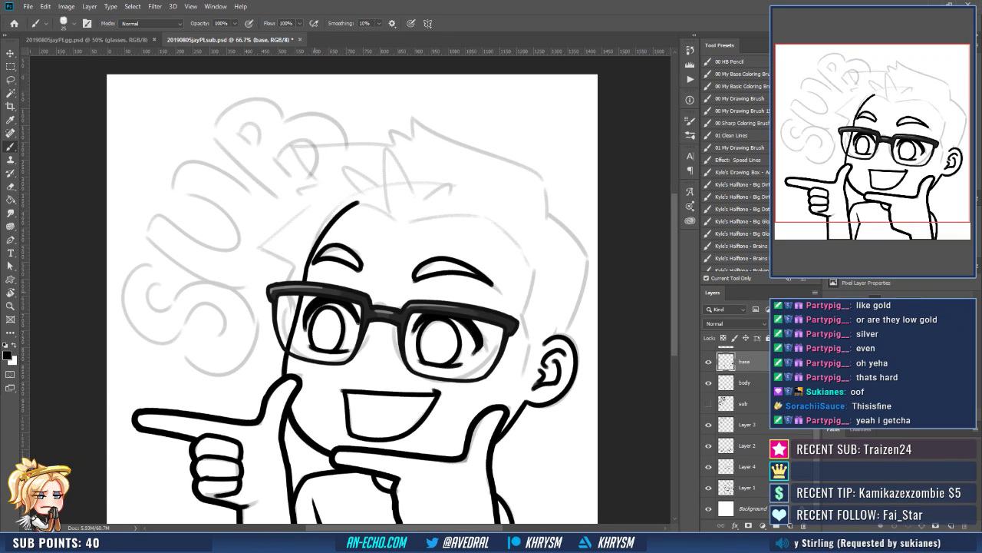
left_click_drag(281, 376, 293, 315)
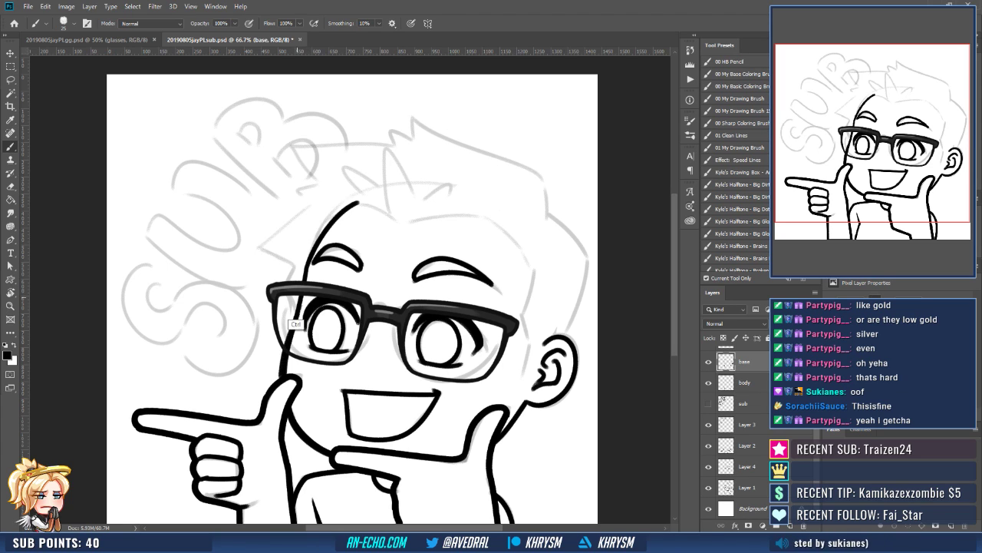
key("ctrl+z")
mouse_move(281, 378)
left_mouse_down()
mouse_move(311, 251)
mouse_move(356, 204)
left_mouse_up()
With the canvas view mirrored and rotated, ink the hairline across the forehead, including its central dip and the curve toward the temple.
left_click_drag(524, 254, 464, 205)
mouse_move(436, 396)
left_mouse_down()
mouse_move(466, 358)
mouse_move(446, 383)
left_mouse_up()
key("ctrl+z")
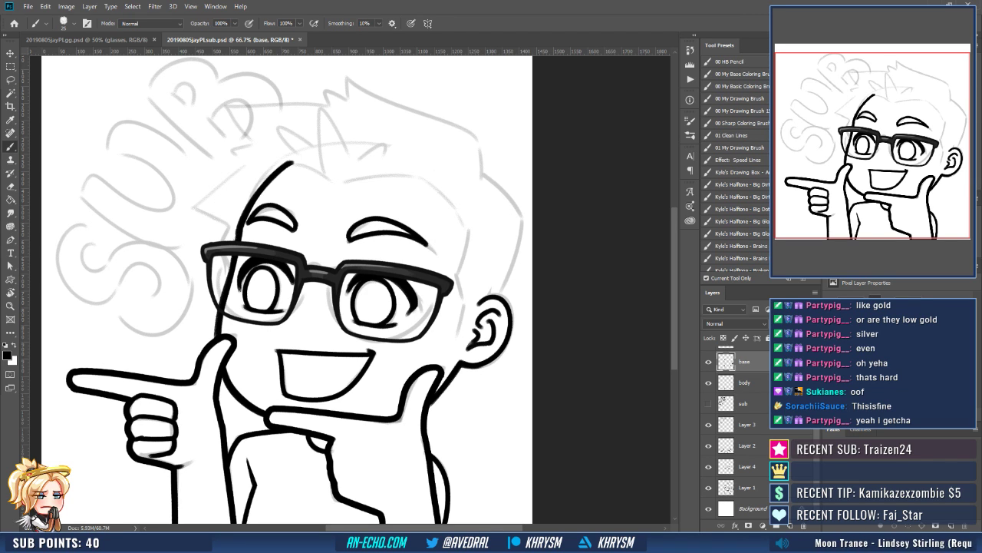
mouse_move(429, 239)
left_mouse_down()
mouse_move(436, 266)
mouse_move(429, 255)
left_mouse_up()
key("h")
mouse_move(356, 244)
left_mouse_down()
mouse_move(428, 255)
mouse_move(403, 222)
mouse_move(336, 222)
mouse_move(320, 240)
left_mouse_up()
key("r")
key("b")
mouse_move(229, 275)
left_mouse_down()
mouse_move(321, 244)
mouse_move(341, 213)
left_mouse_up()
key("ctrl+z")
left_click_drag(242, 256, 340, 220)
left_click_drag(245, 254, 221, 316)
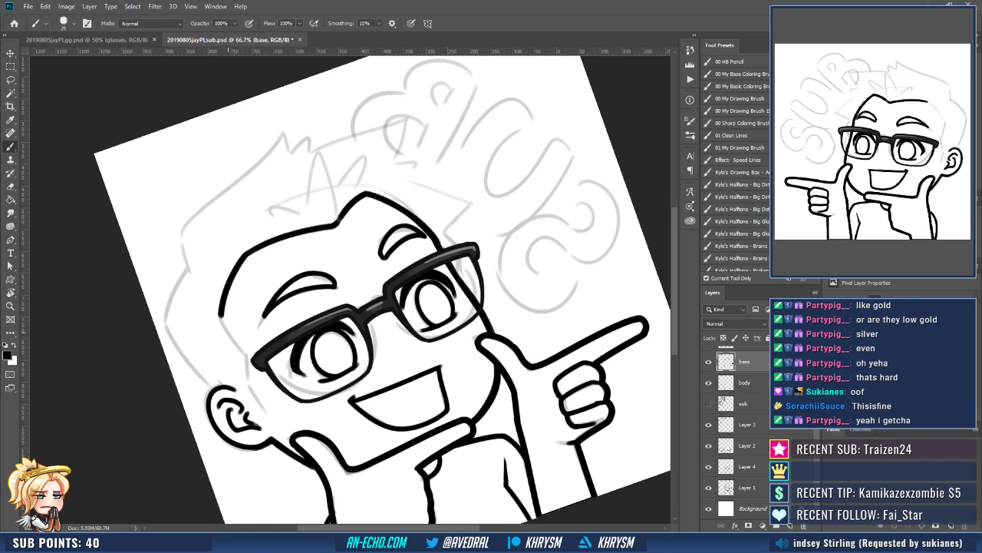
Ink the sideburn from the temple down to the ear and clean up its lower end with the eraser.
key("Escape")
mouse_move(251, 271)
left_mouse_down()
mouse_move(259, 253)
mouse_move(233, 276)
mouse_move(230, 353)
left_mouse_up()
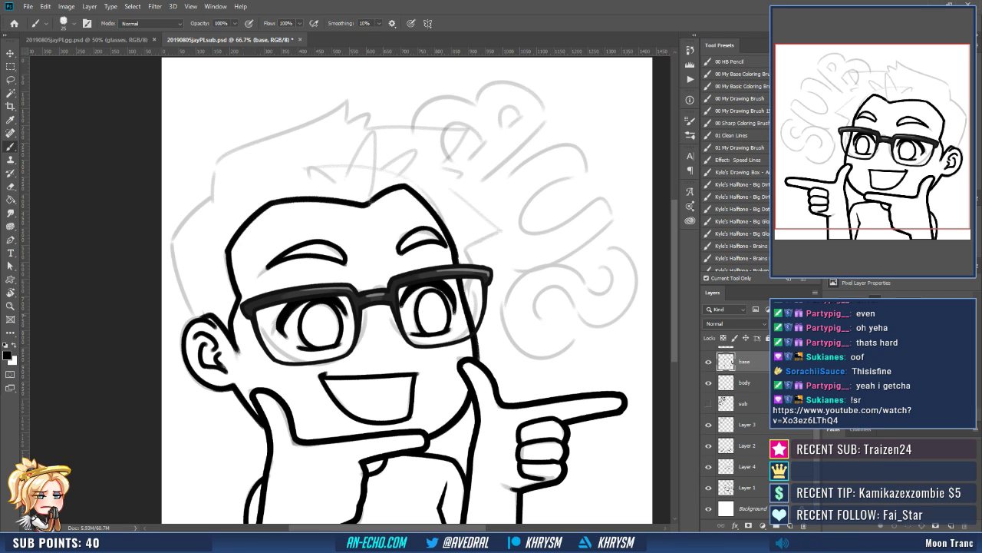
key("e")
left_click_drag(238, 333, 239, 356)
Ink the back of the head from its widest point down to the top of the ear.
mouse_move(172, 238)
left_mouse_down()
mouse_move(218, 365)
mouse_move(217, 343)
left_mouse_up()
key("b")
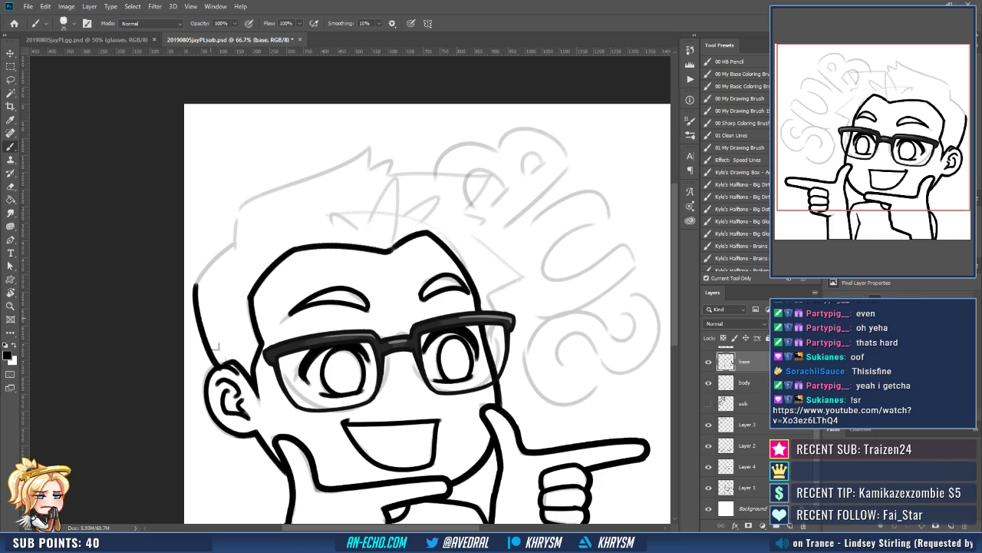
key("ctrl+z")
left_click_drag(196, 282, 218, 367)
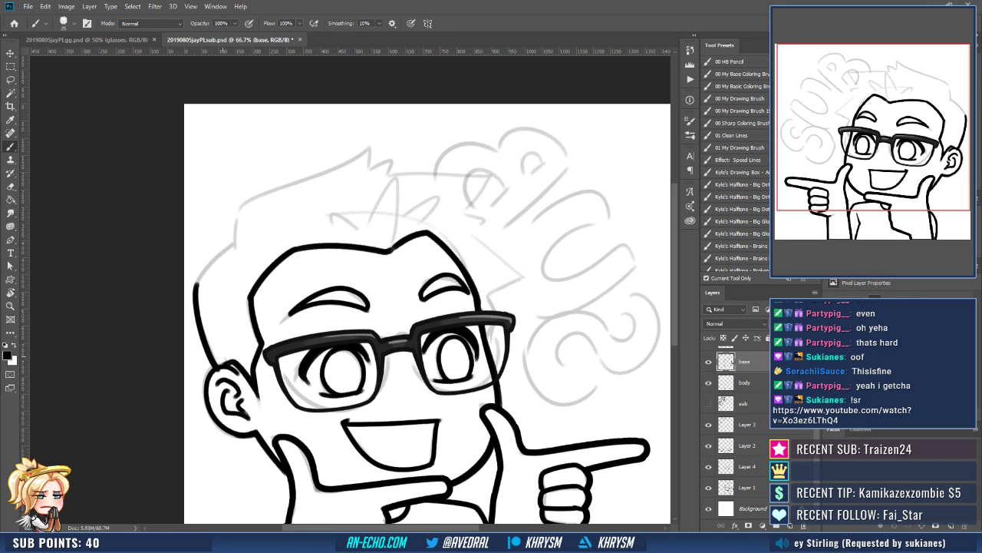
key("e")
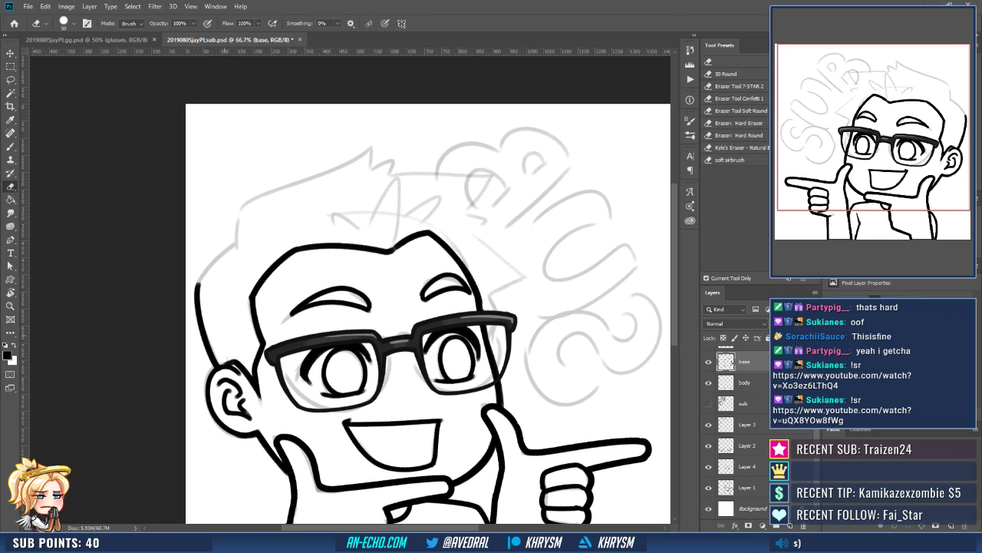
Extend the back-of-head outline up to the hair notch and ink the short hair edge rising from it toward the crown.
key("b")
left_click_drag(197, 291, 238, 243)
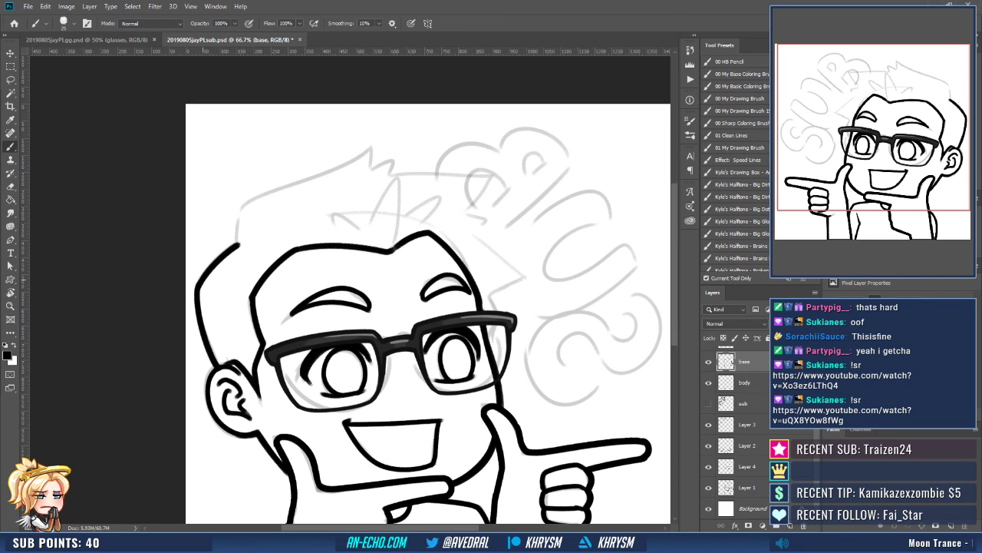
key("ctrl+z")
left_click_drag(197, 292, 235, 244)
key("ctrl+z")
left_click_drag(198, 292, 237, 244)
mouse_move(264, 211)
left_mouse_down()
mouse_move(255, 257)
mouse_move(227, 289)
left_mouse_up()
key("e")
left_click_drag(294, 230, 319, 282)
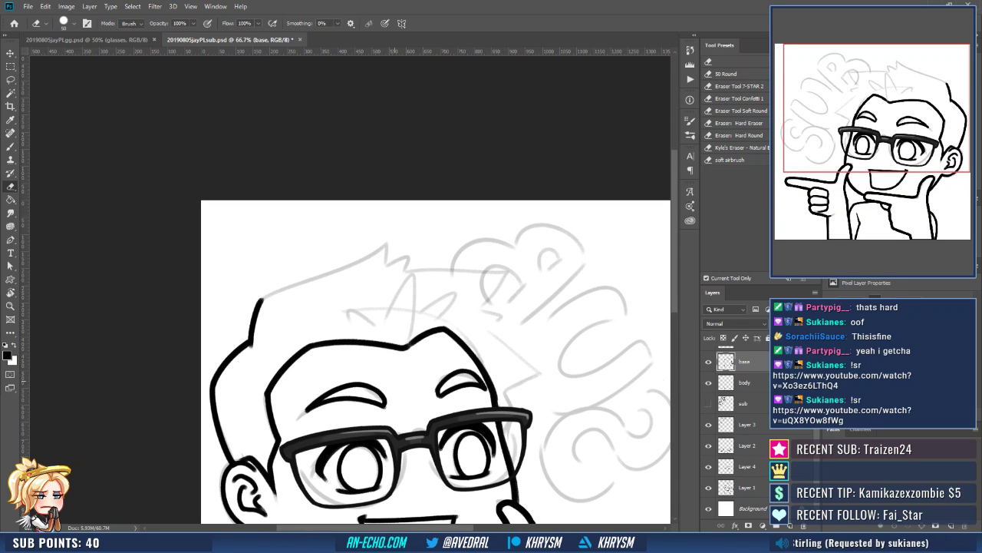
Ink the top outline of the hair from the crown corner through the spiky tufts to the pointed front lock.
key("r")
left_click_drag(389, 403, 428, 382)
key("b")
left_click_drag(322, 293, 310, 312)
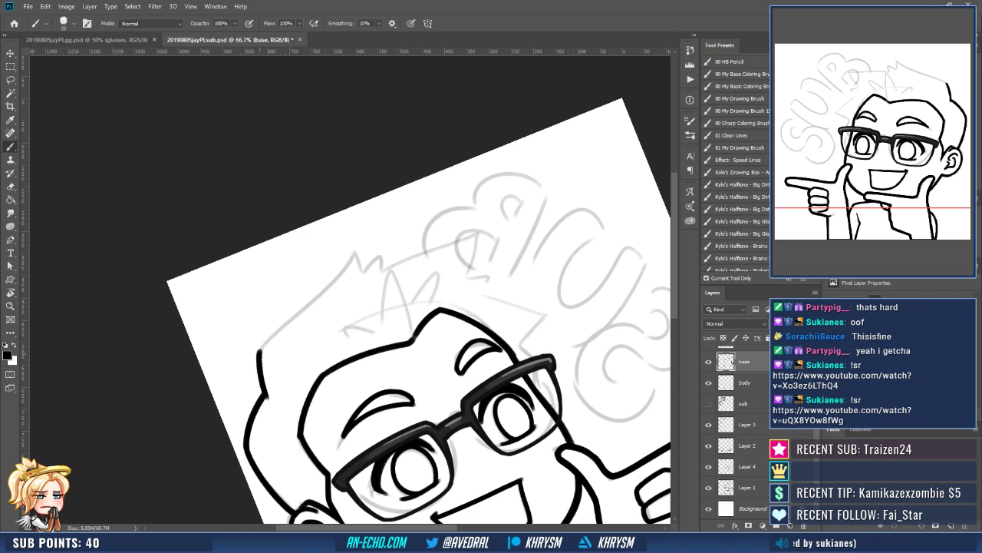
mouse_move(258, 353)
left_mouse_down()
mouse_move(353, 246)
mouse_move(363, 273)
mouse_move(385, 253)
mouse_move(383, 275)
left_mouse_up()
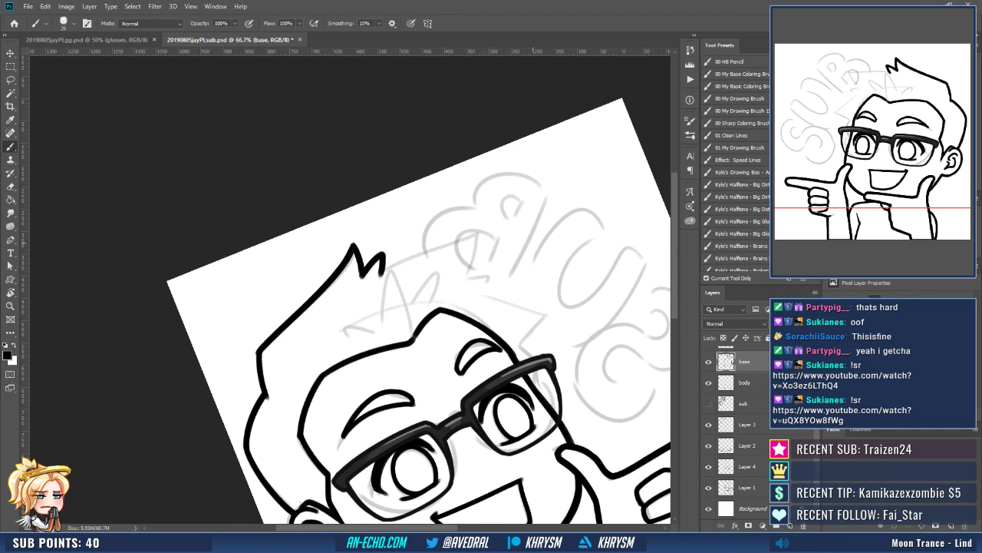
left_click_drag(512, 248, 500, 267)
mouse_move(366, 291)
left_mouse_down()
mouse_move(466, 247)
mouse_move(451, 294)
left_mouse_up()
mouse_move(452, 299)
left_mouse_down()
mouse_move(455, 275)
mouse_move(479, 280)
mouse_move(463, 291)
left_mouse_up()
Ink the jagged front edge of the hair from the pointed lock down to the glasses frame.
key("r")
mouse_move(460, 449)
left_mouse_down()
mouse_move(532, 366)
mouse_move(526, 379)
mouse_move(539, 347)
left_mouse_up()
left_click_drag(443, 206, 436, 196)
key("b")
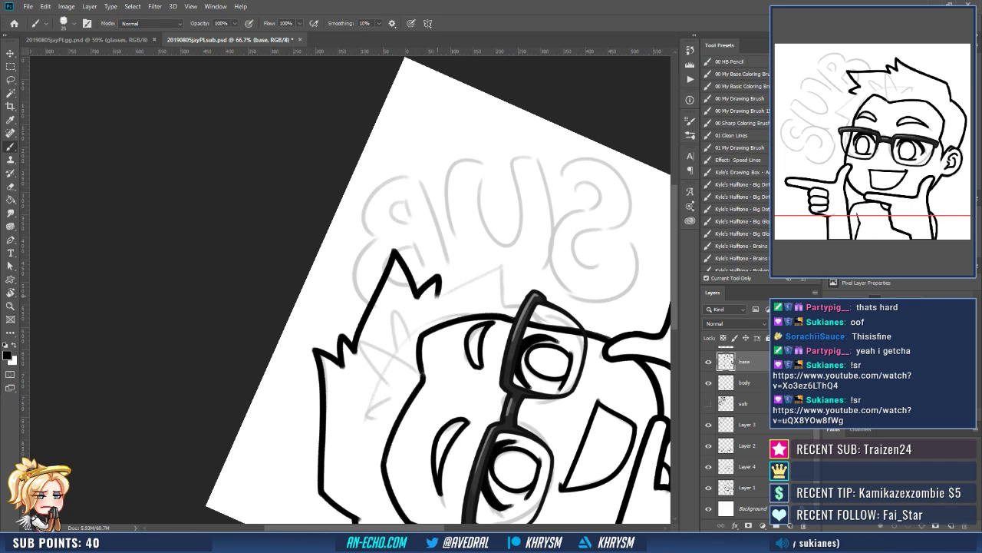
mouse_move(435, 297)
left_mouse_down()
mouse_move(507, 267)
mouse_move(506, 307)
mouse_move(524, 300)
left_mouse_up()
key("Escape")
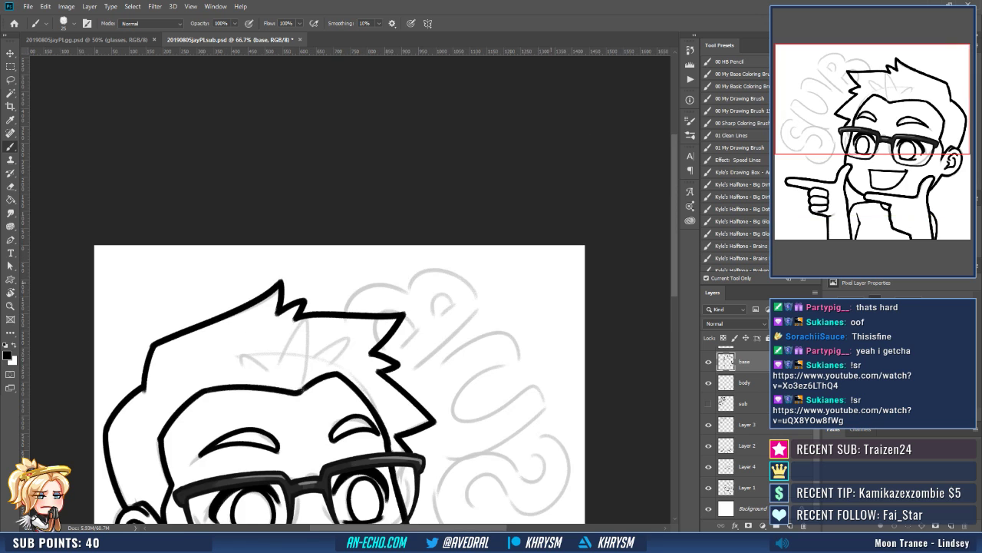
mouse_move(416, 436)
left_mouse_down()
mouse_move(420, 393)
mouse_move(442, 343)
left_mouse_up()
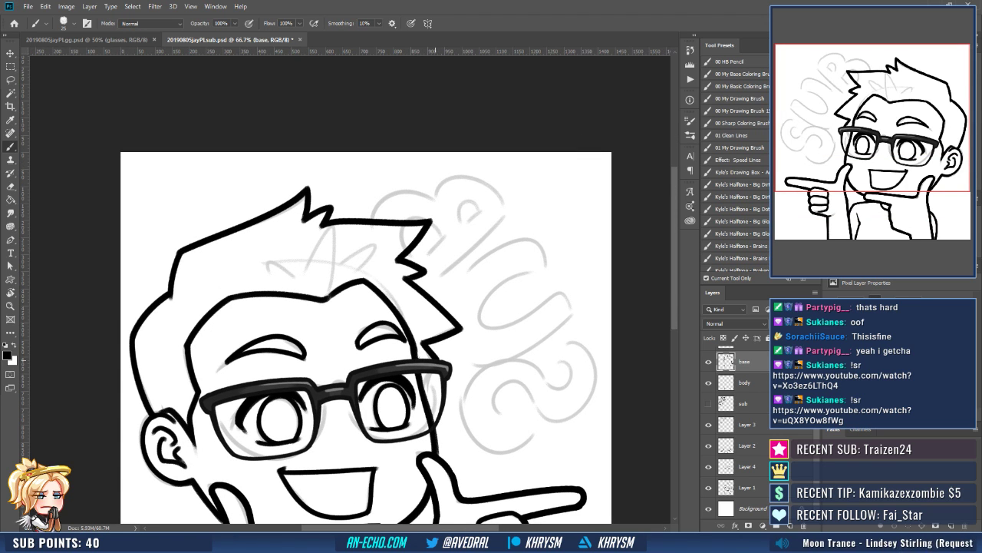
Touch up the face line between the glasses frame and the pointing hand's thumb.
key("e")
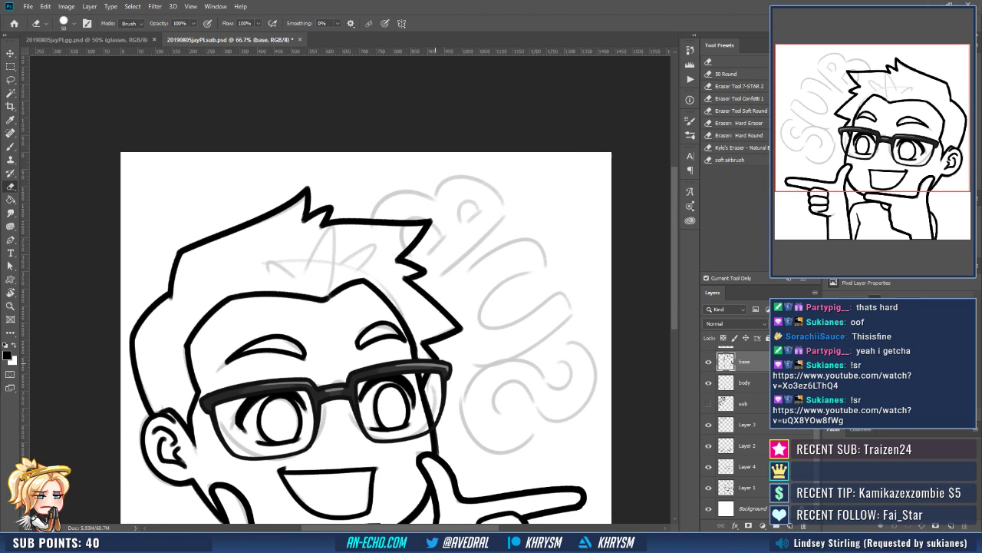
left_click_drag(435, 363, 477, 241)
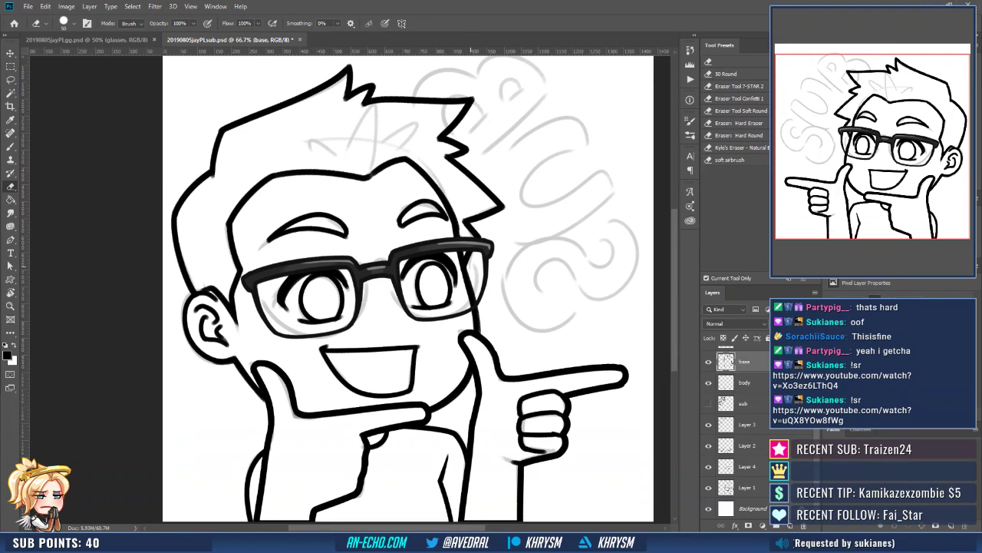
key("b")
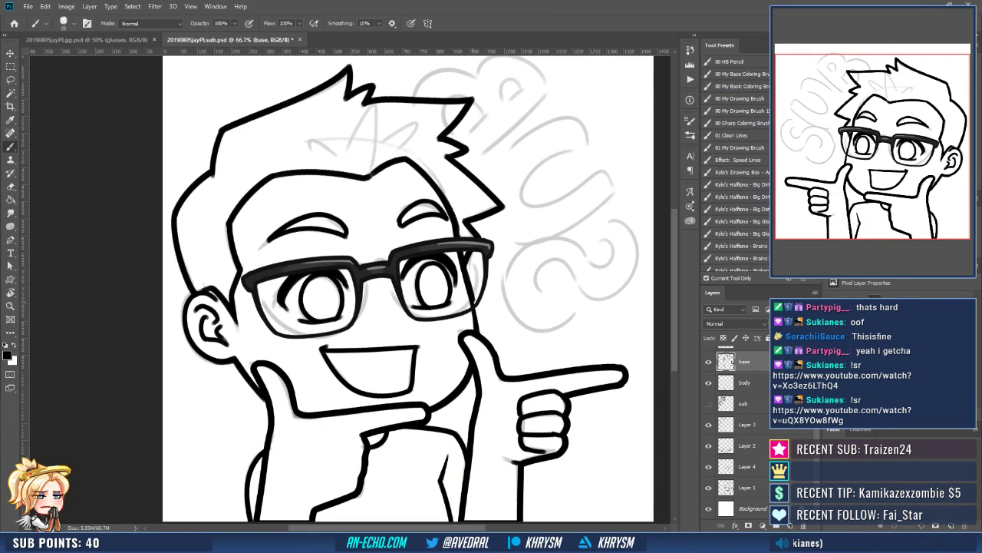
key("ctrl+z")
left_click_drag(464, 268, 475, 330)
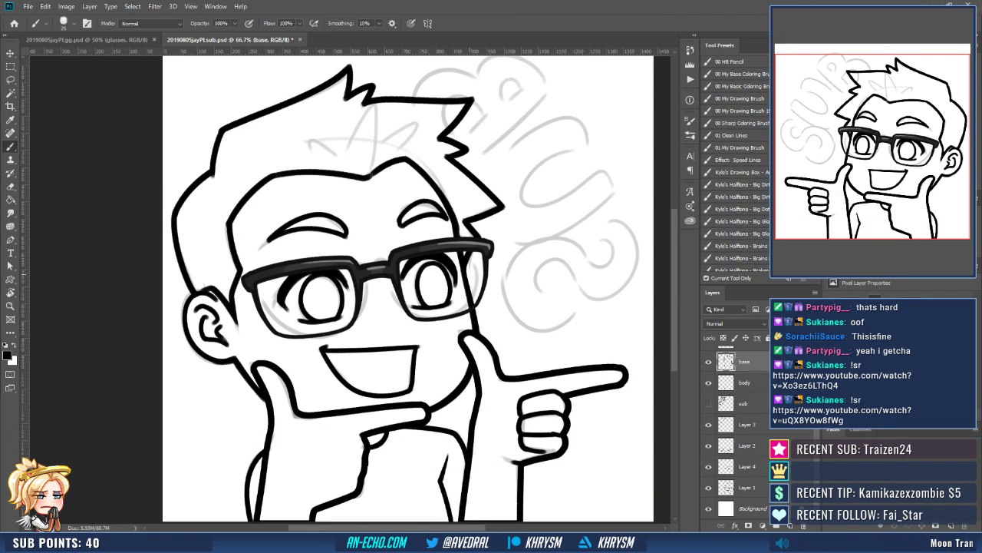
Ink the inner hair tufts above the hairline and taper the strand ends with the eraser.
left_click_drag(442, 258, 480, 374)
mouse_move(348, 253)
left_mouse_down()
mouse_move(362, 281)
mouse_move(355, 272)
mouse_move(376, 274)
mouse_move(413, 220)
mouse_move(418, 281)
mouse_move(458, 235)
mouse_move(438, 271)
left_mouse_up()
key("ctrl+z")
left_click_drag(496, 232, 502, 184)
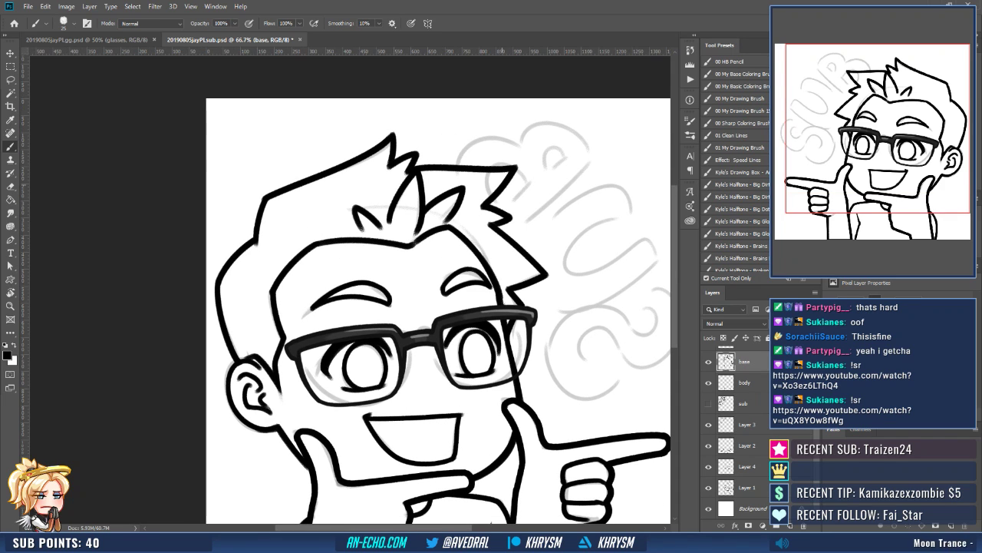
left_click_drag(434, 238, 415, 291)
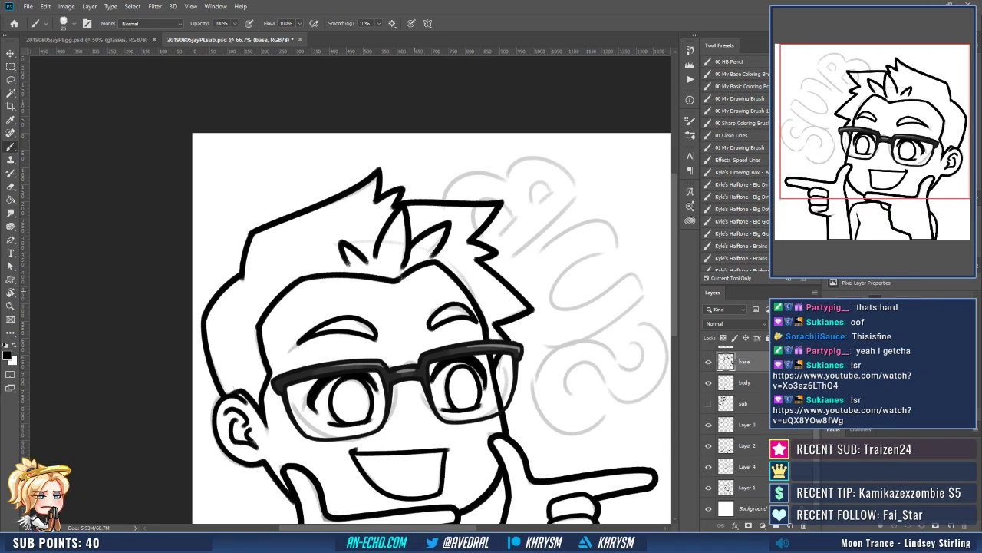
key("e")
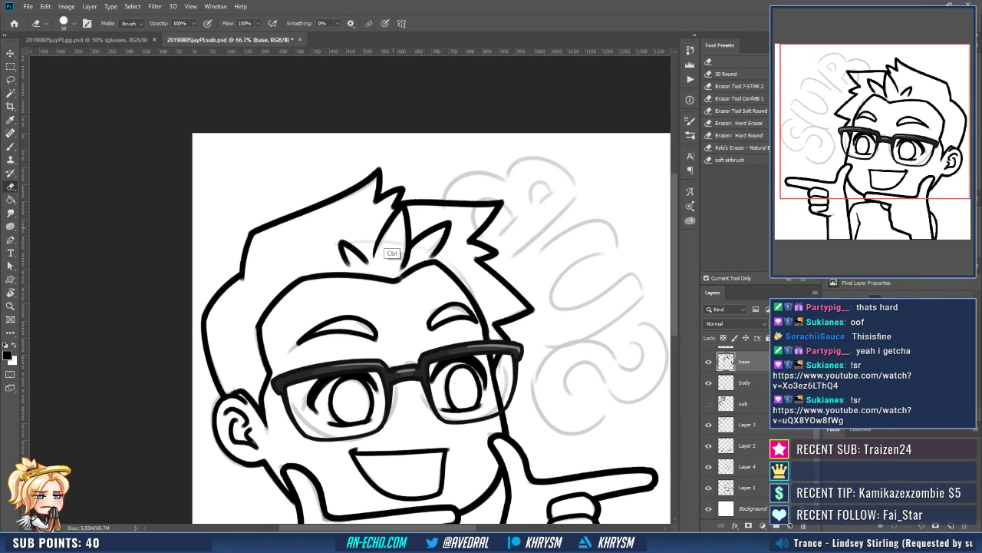
key("ctrl+z")
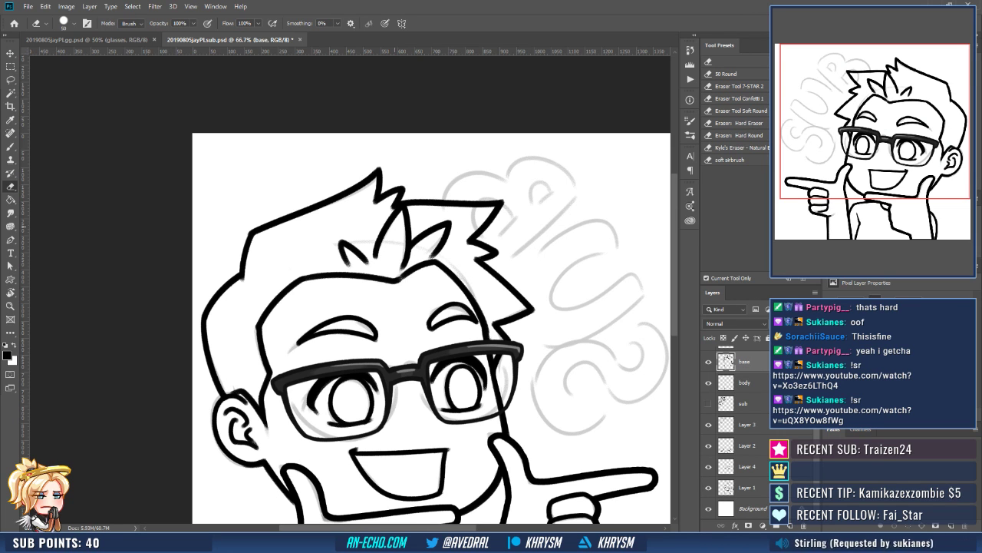
left_click_drag(384, 240, 374, 258)
mouse_move(504, 376)
left_mouse_down()
mouse_move(500, 247)
mouse_move(481, 234)
left_mouse_up()
key("ctrl+shift+h")
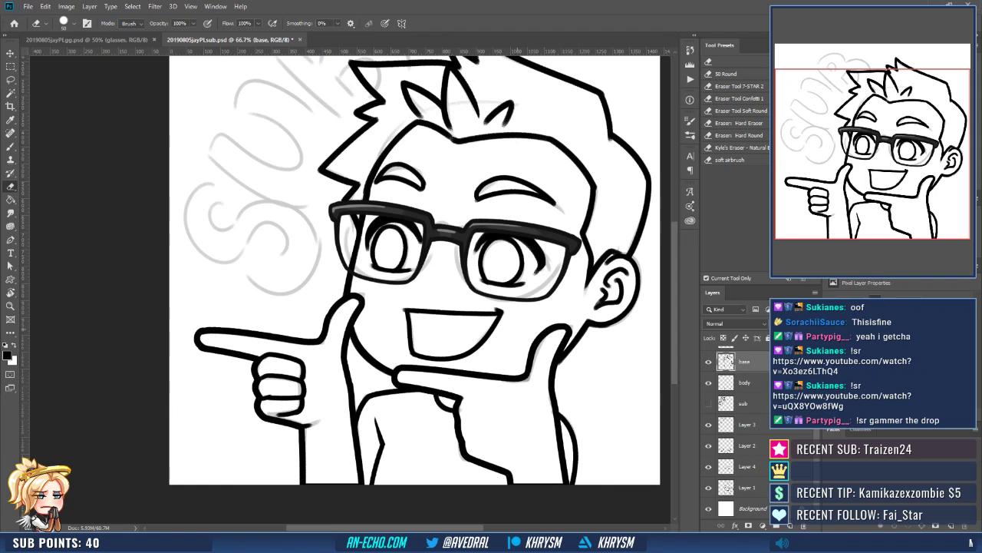
key("ctrl+minus")
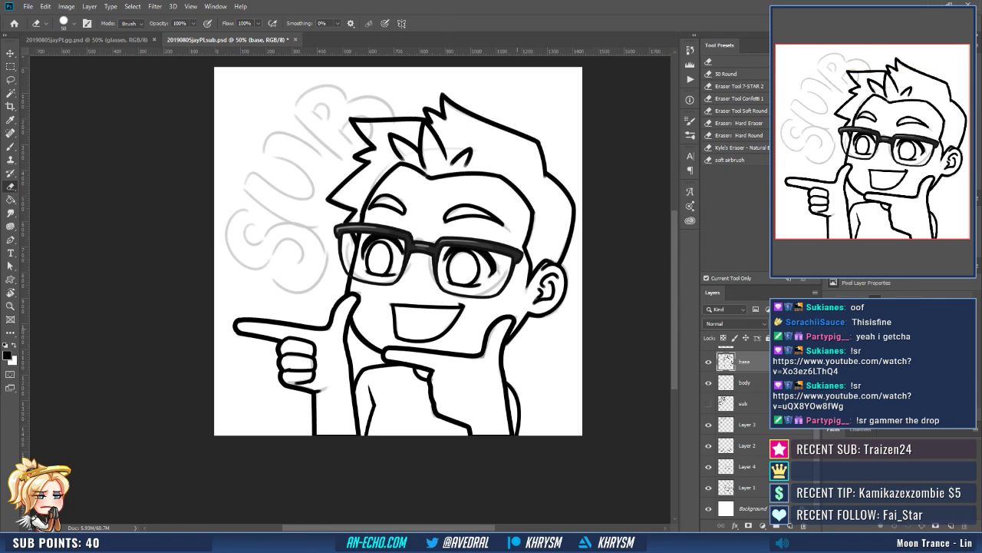
left_click_drag(479, 344, 453, 406)
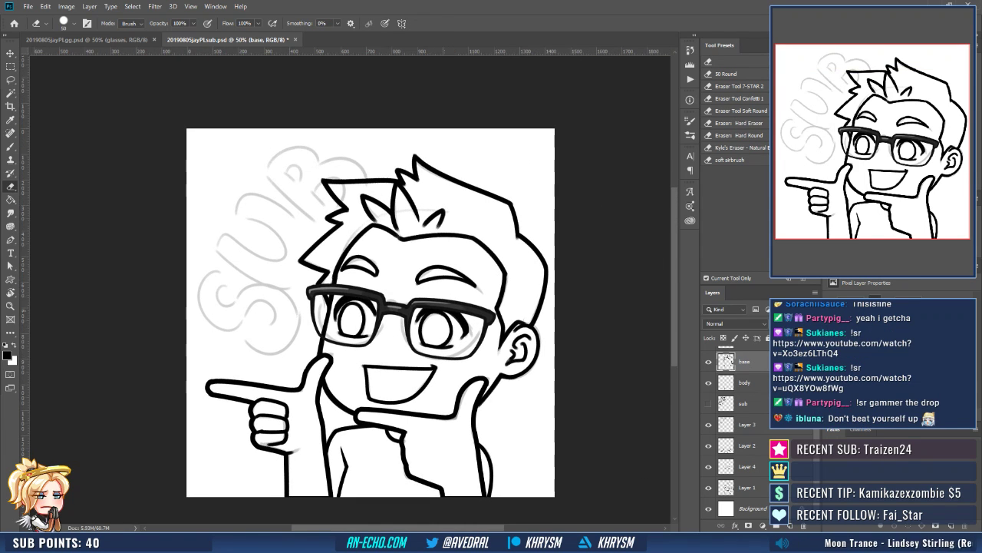
Show the sub lettering layer and move it above the hands layer.
left_click_drag(400, 320, 380, 281)
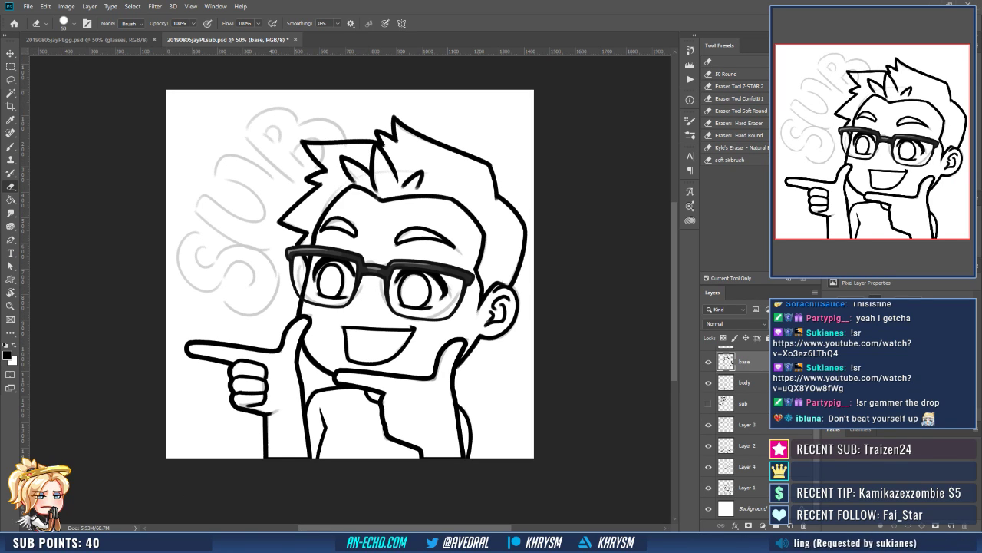
left_click(708, 403)
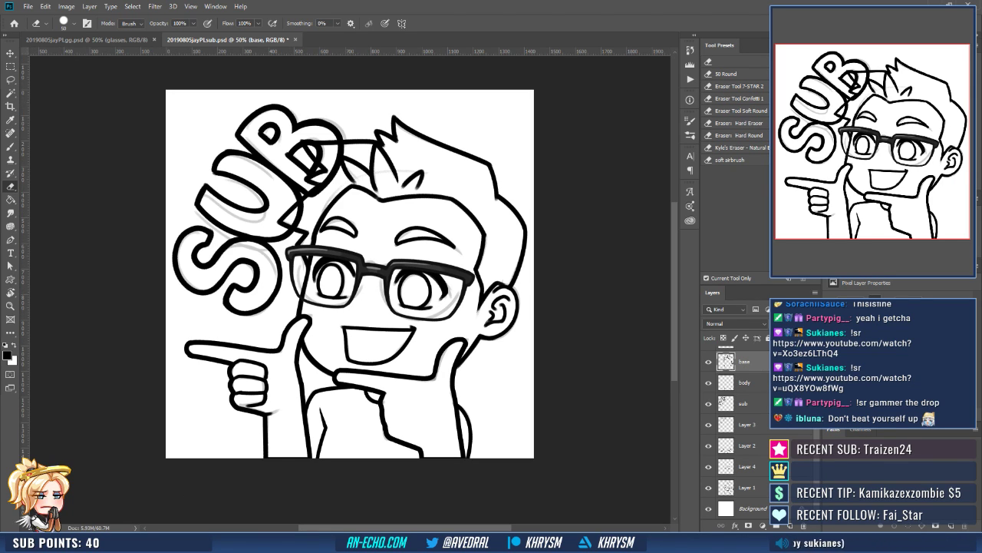
scroll(736, 430, "up", 2)
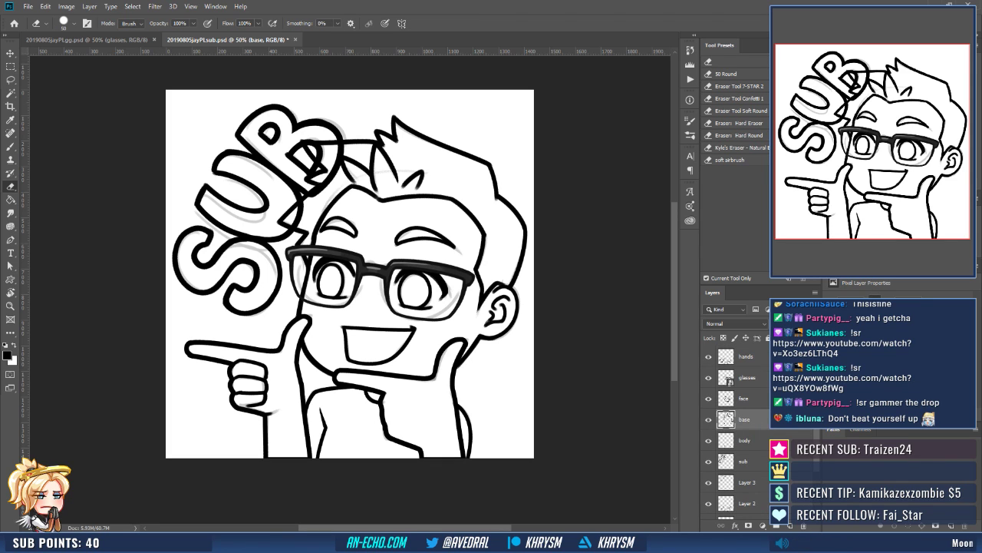
left_click_drag(743, 461, 743, 353)
left_click_drag(635, 332, 629, 344)
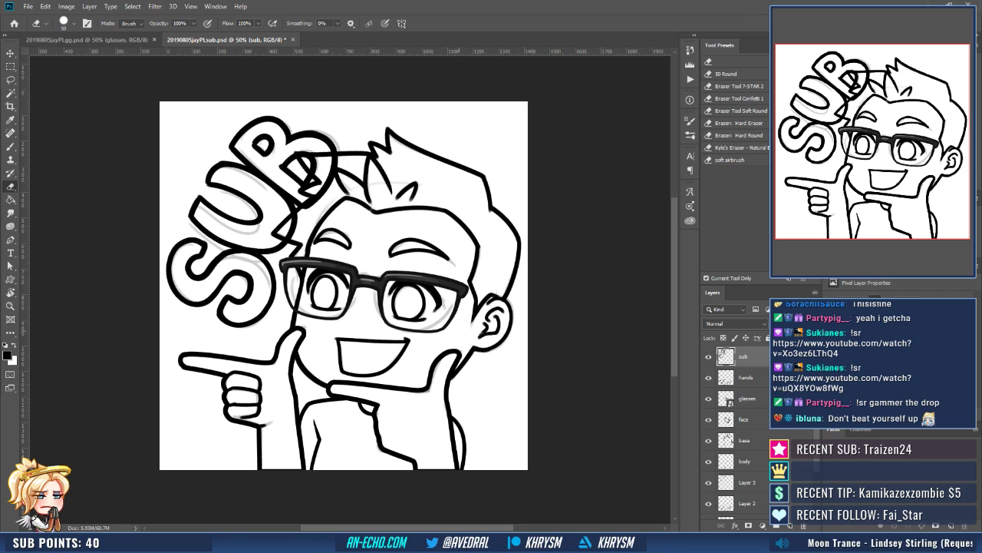
Group the character line-art layers from hands to body and hide sketch layers 1 to 4.
left_click(743, 377)
scroll(737, 430, "down", 2)
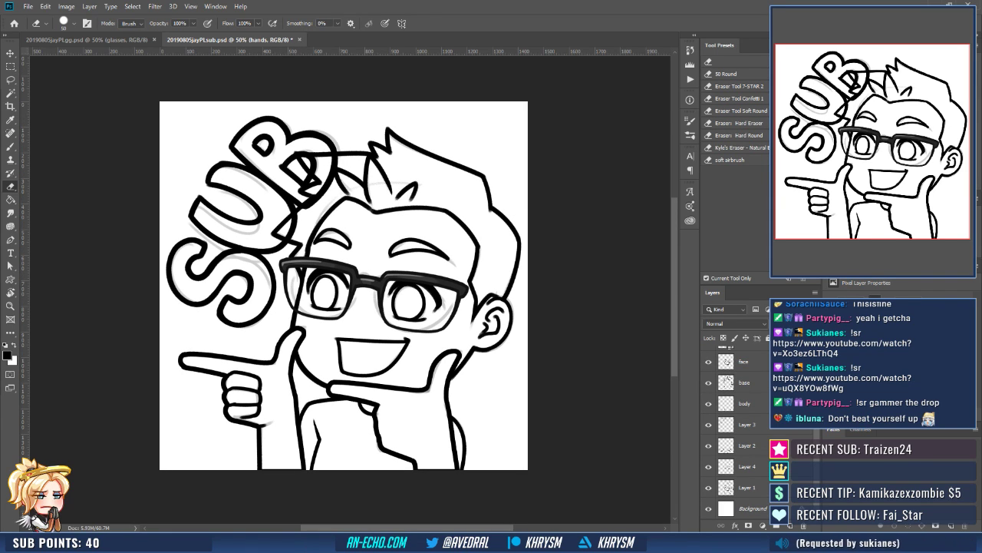
key("ctrl+g")
left_click_drag(709, 390, 709, 453)
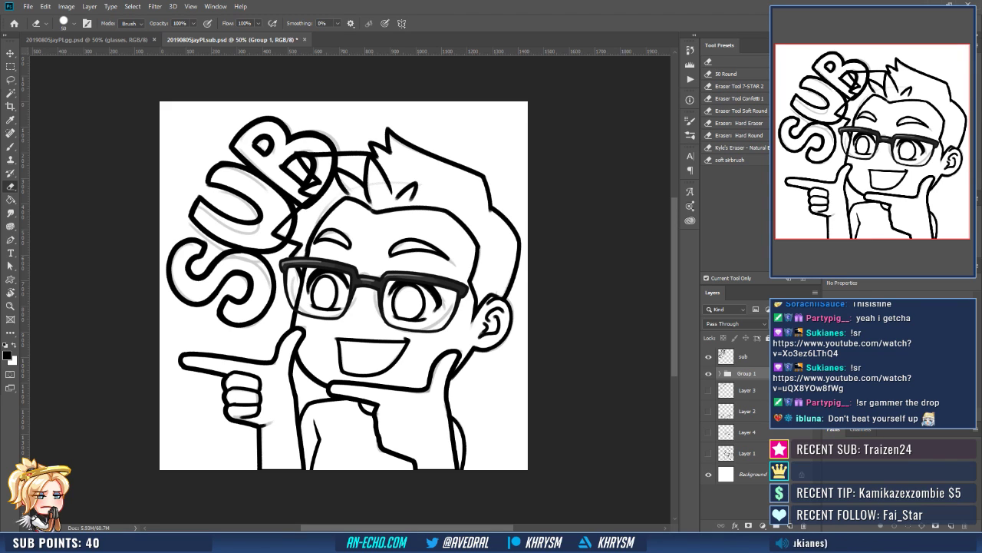
Hide the character group and select the empty area around the SUB lettering with the Magic Wand.
left_click(708, 356)
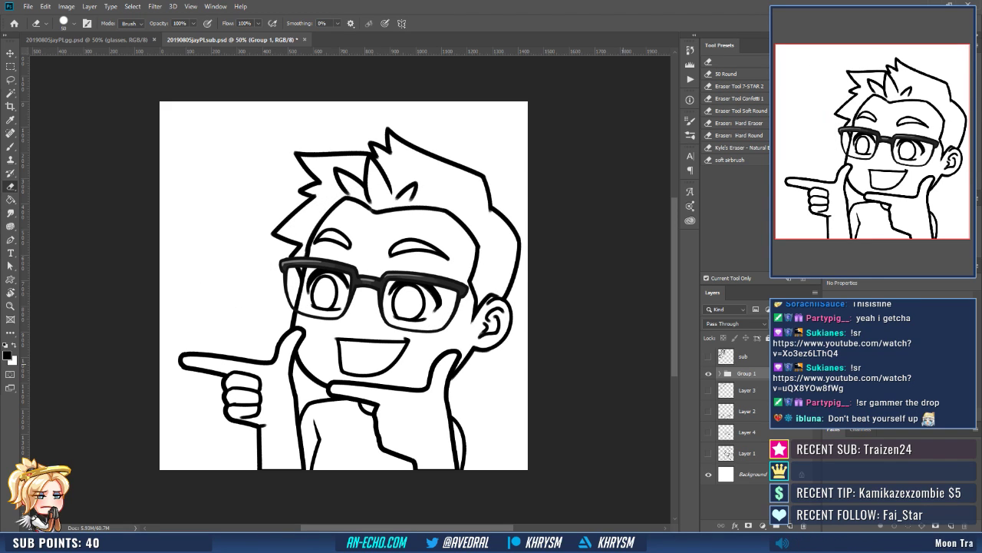
left_click(709, 373)
left_click(709, 356)
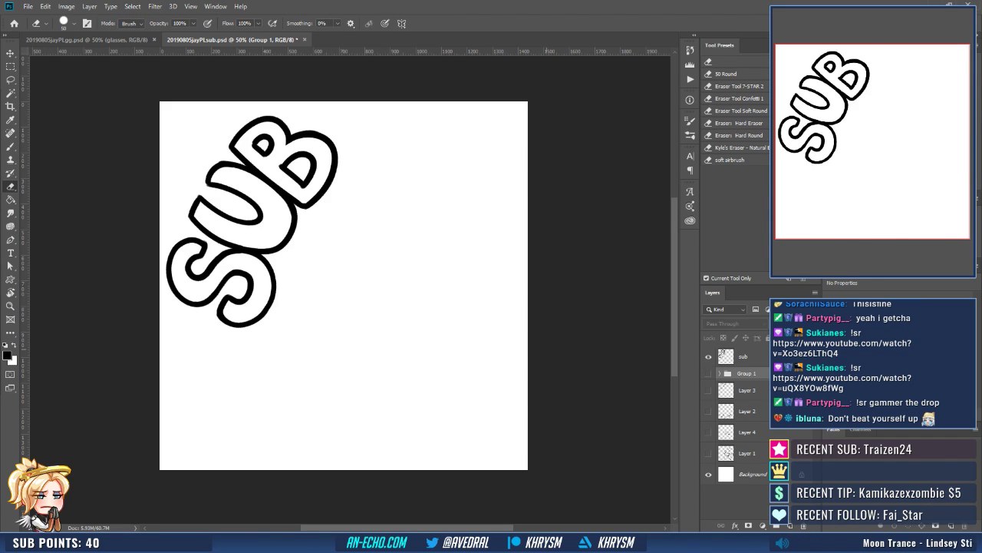
key("w")
left_click(451, 352)
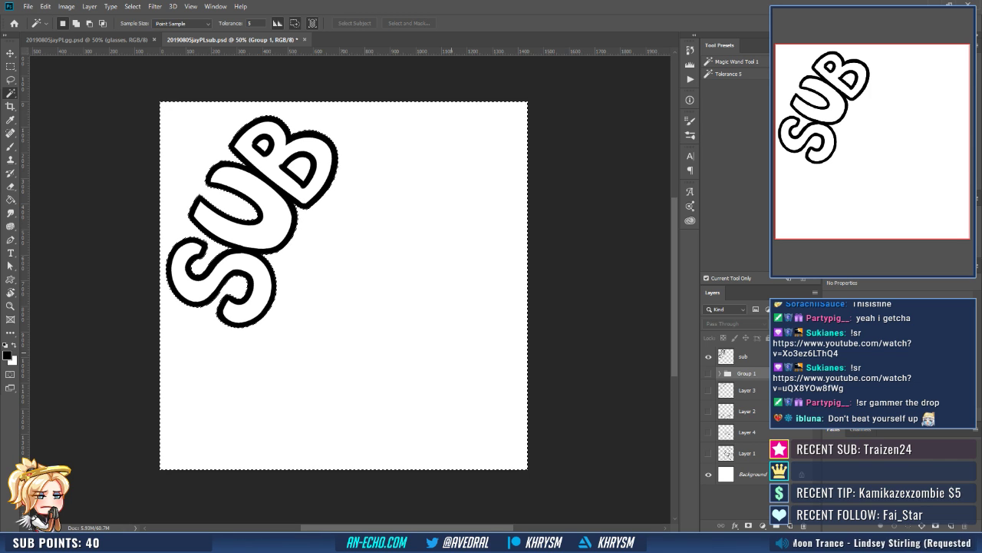
Expand the selection into the lettering outline, mask the character group with it and show the group again.
key("shift+e")
key("Return")
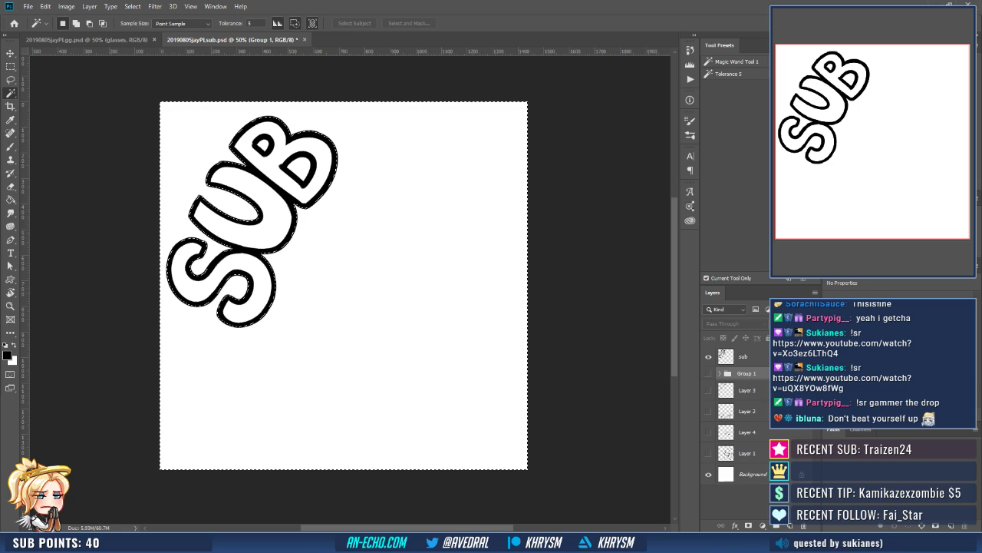
left_click(749, 526)
left_click(709, 377)
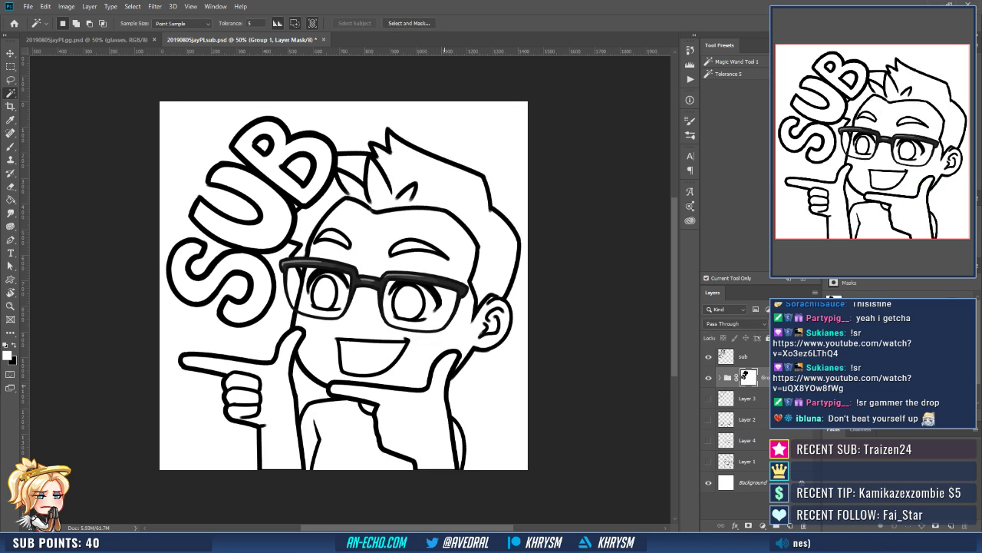
left_click_drag(445, 385, 439, 400)
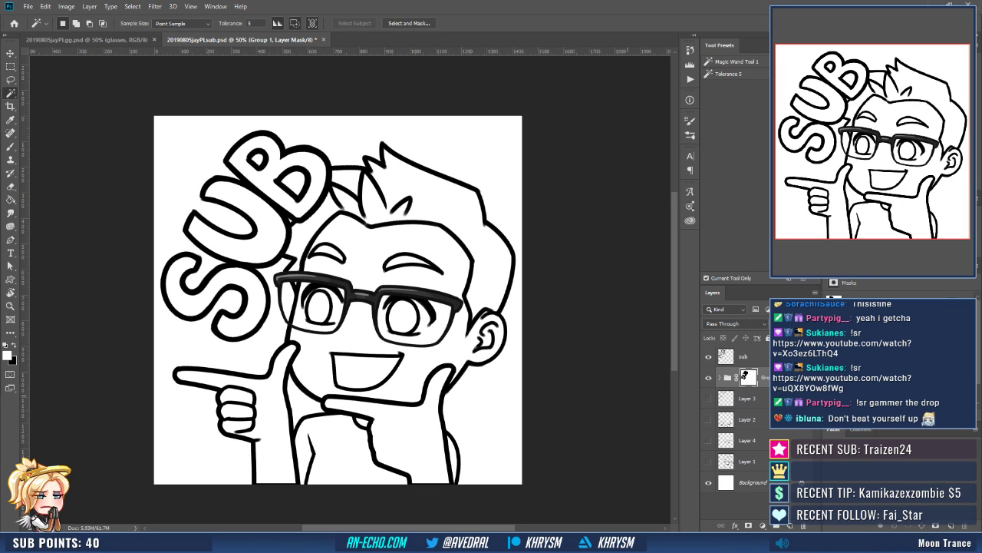
Create a new layer named fill below the character group.
left_click(748, 399)
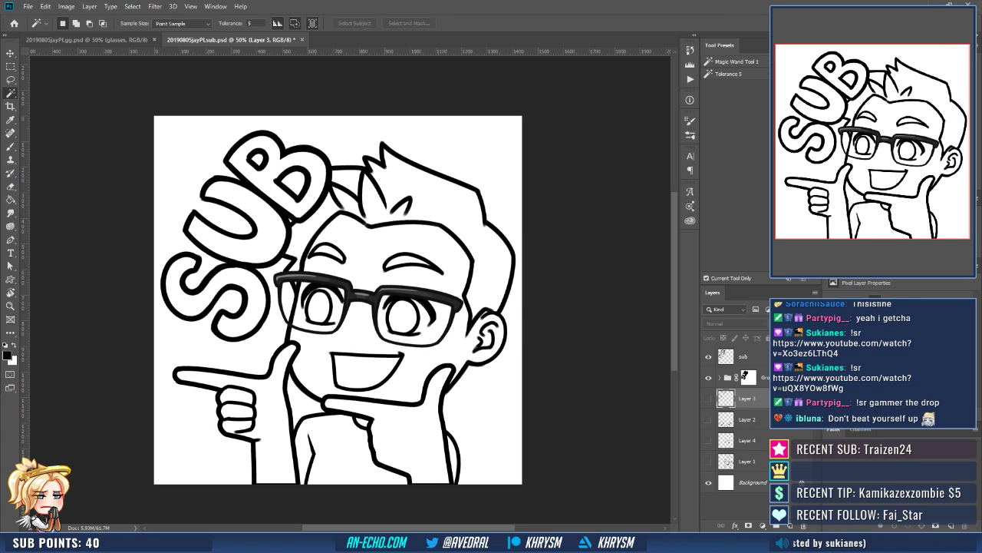
key("ctrl+shift+n")
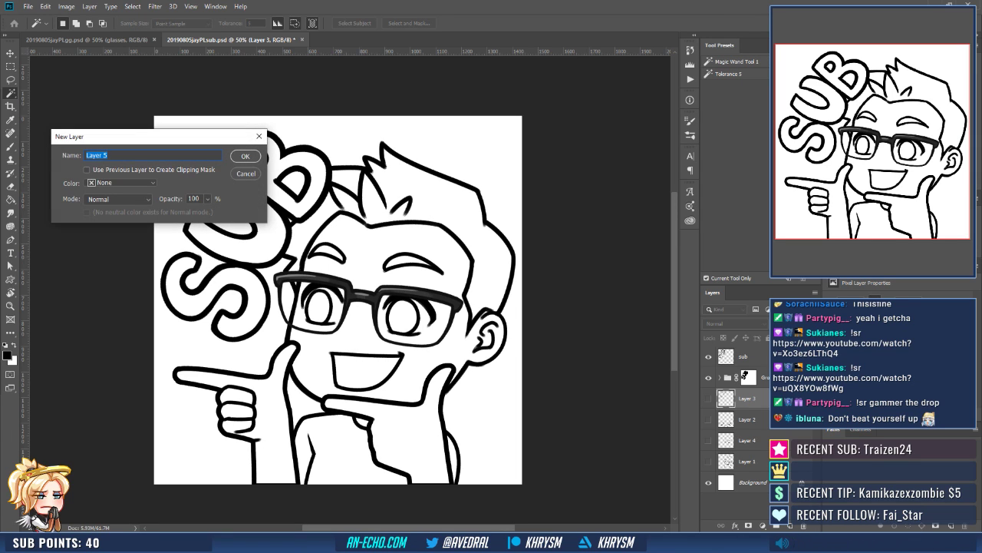
type("fill")
key("Return")
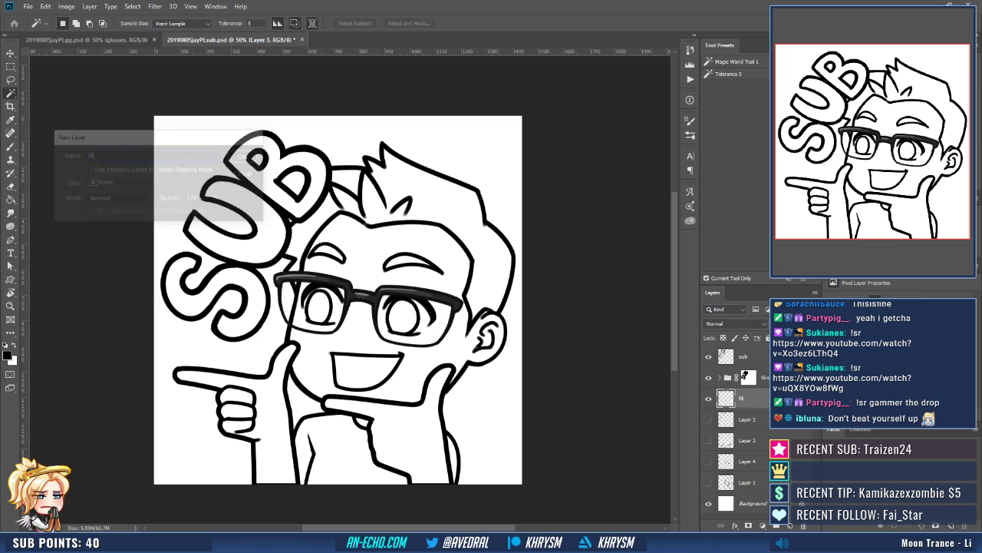
Select the background around the artwork plus the gap beside the pointing hand's thumb, and expand the selection into the outlines.
left_click(484, 408)
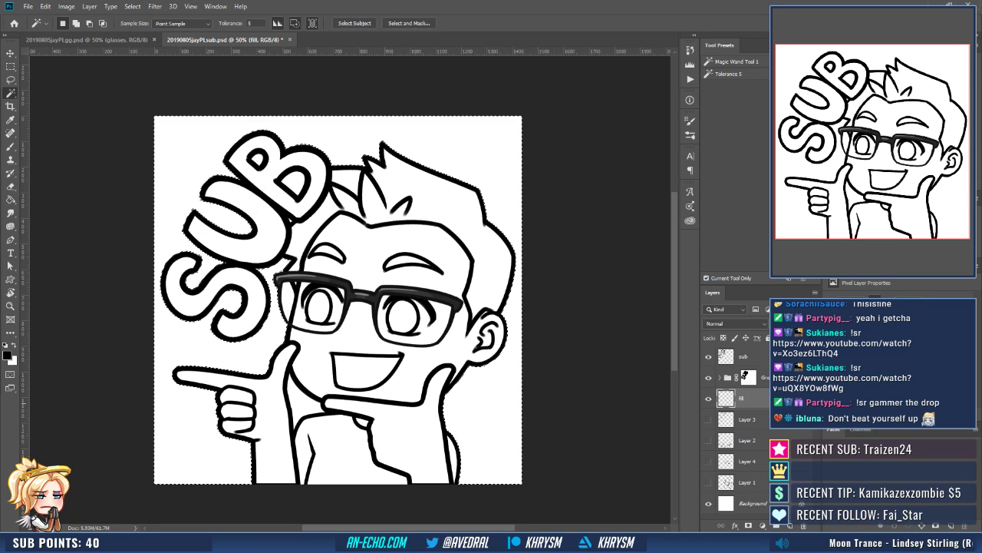
left_click(301, 399, "shift")
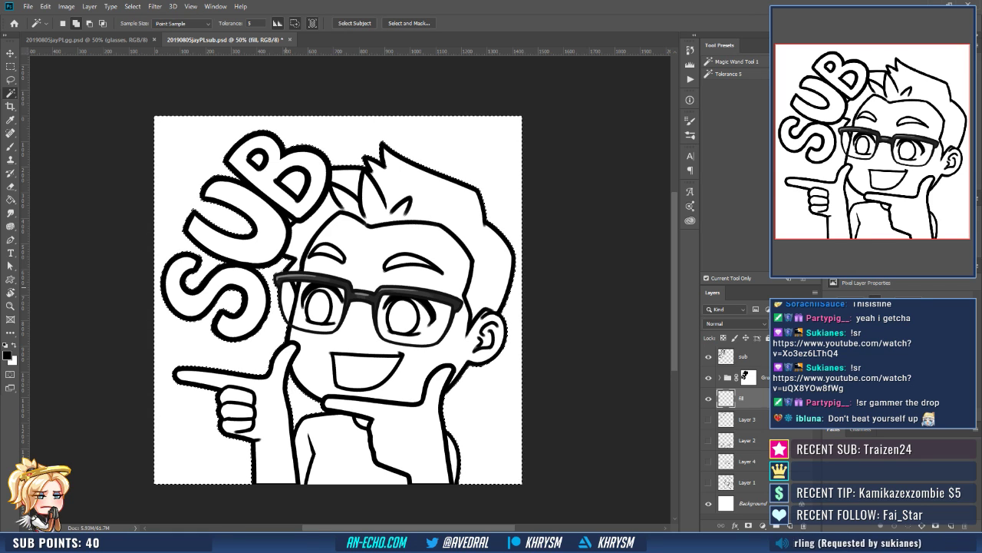
key("alt+s")
key("m")
key("e")
key("Return")
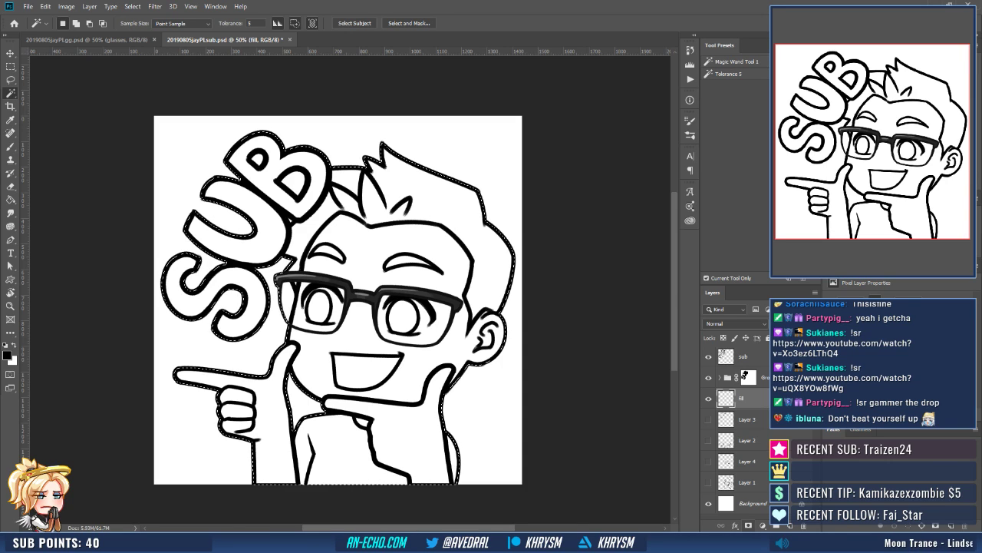
Trim the selection with the Lasso where the lettering meets the hair, and mask the fill layer to the artwork's silhouette.
key("ctrl+plus")
key("ctrl+plus")
key("l")
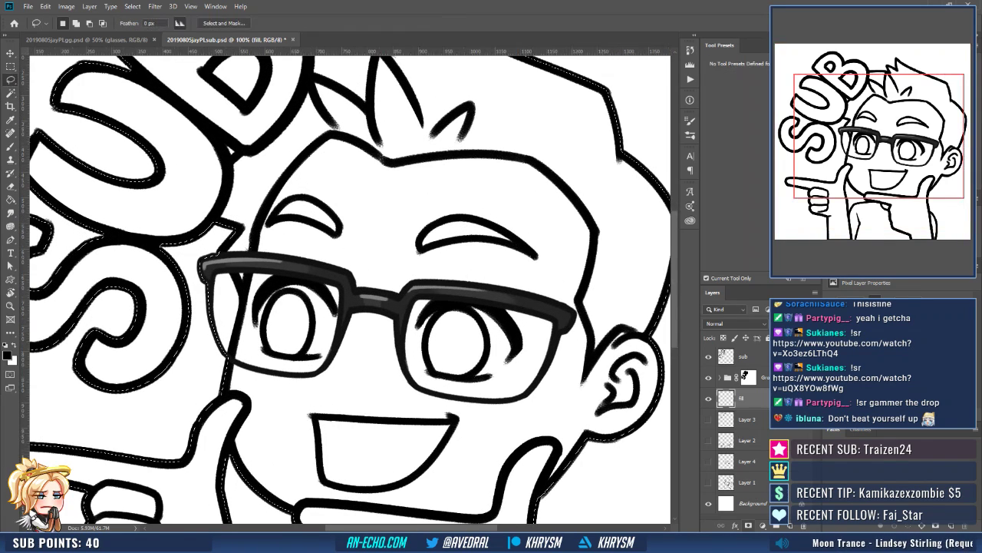
left_click_drag(226, 148, 240, 223)
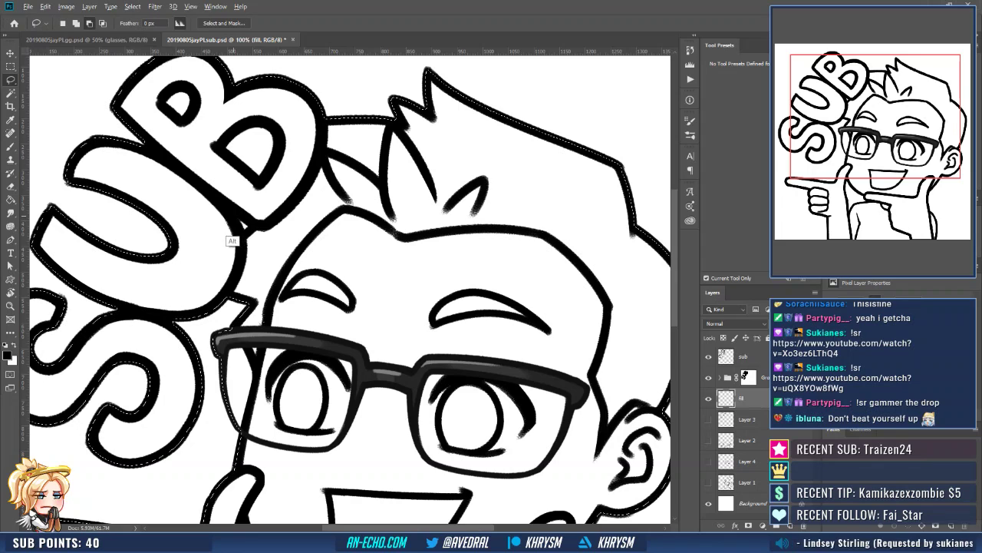
left_click_drag(553, 482, 475, 277)
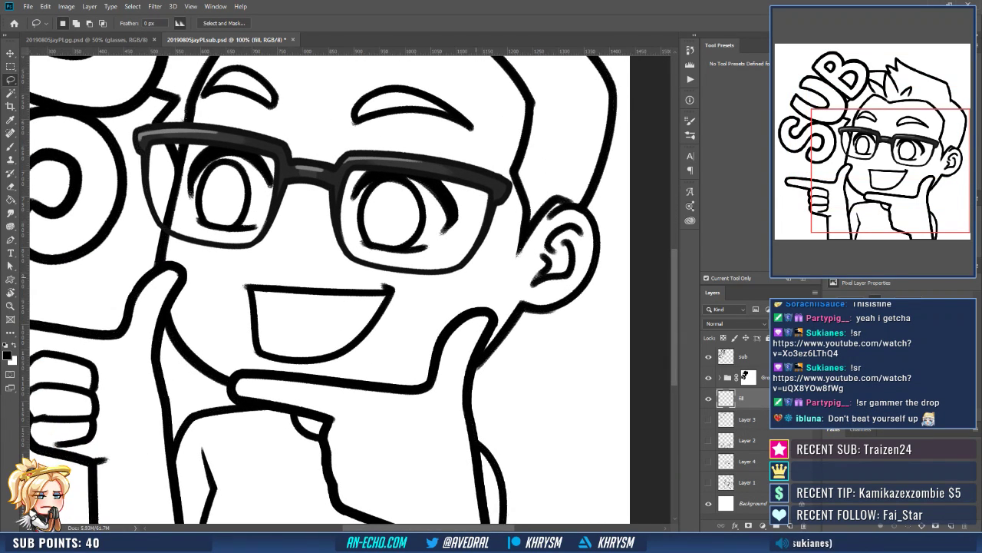
scroll(350, 289, "down", 1)
left_click(749, 525)
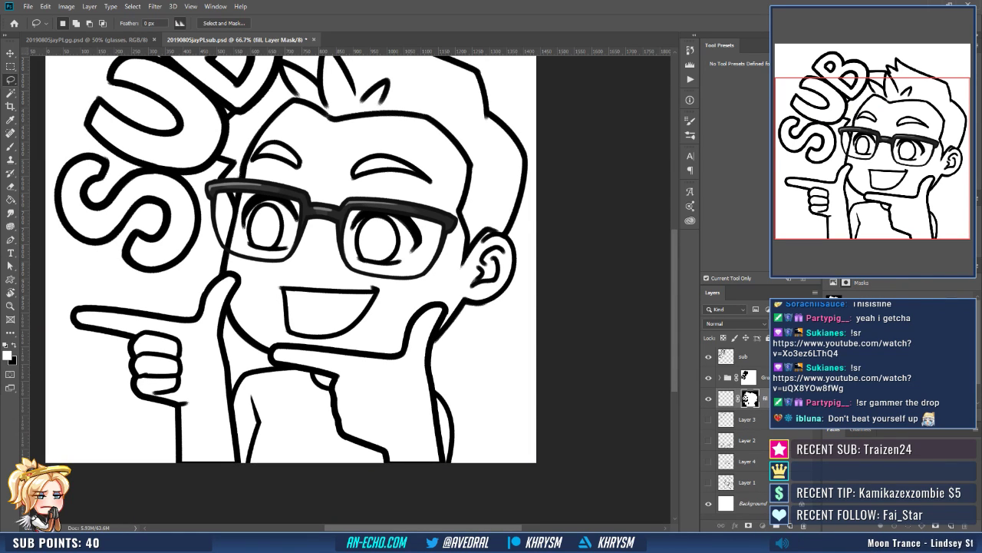
left_click(720, 377)
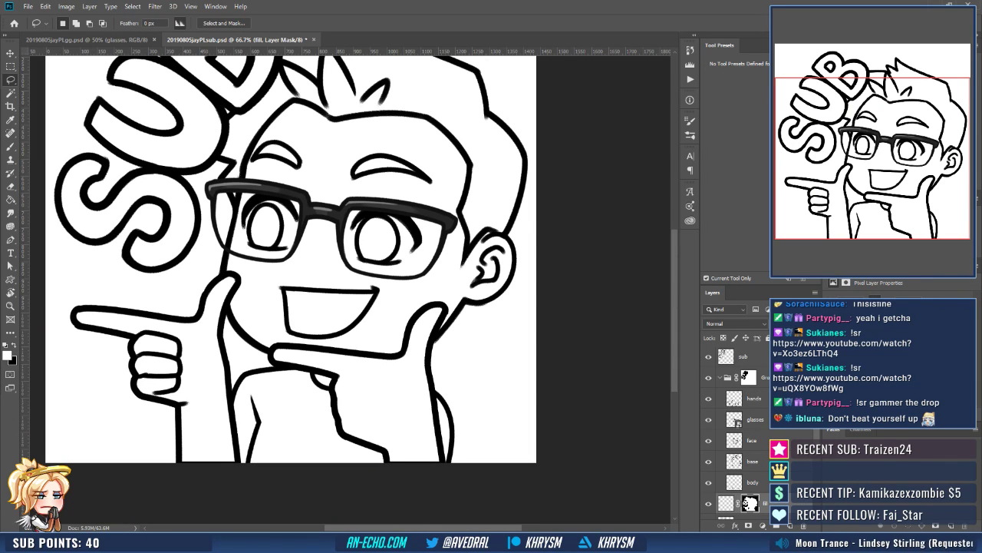
left_click(752, 461)
left_click_drag(487, 303, 494, 352)
key("b")
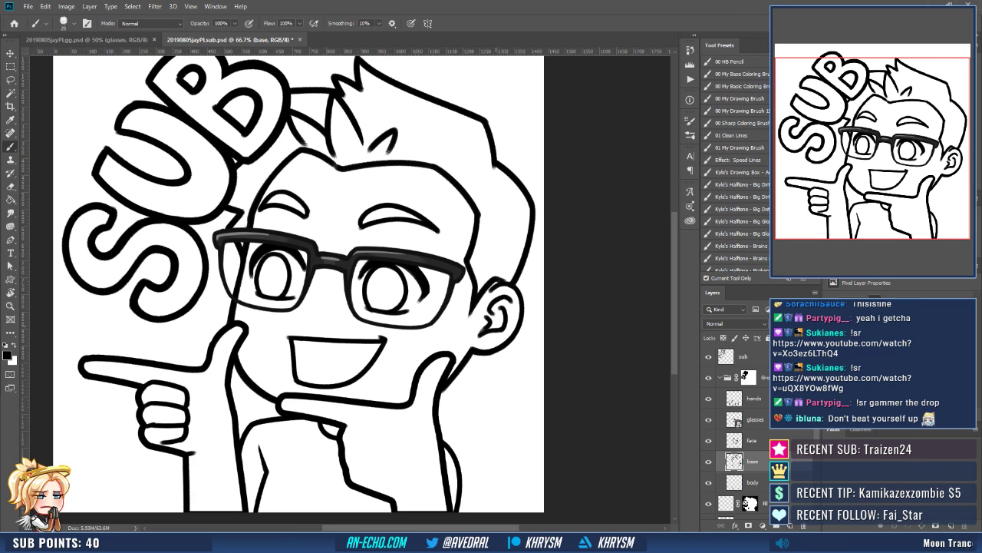
key("ctrl+minus")
left_click_drag(453, 344, 473, 408)
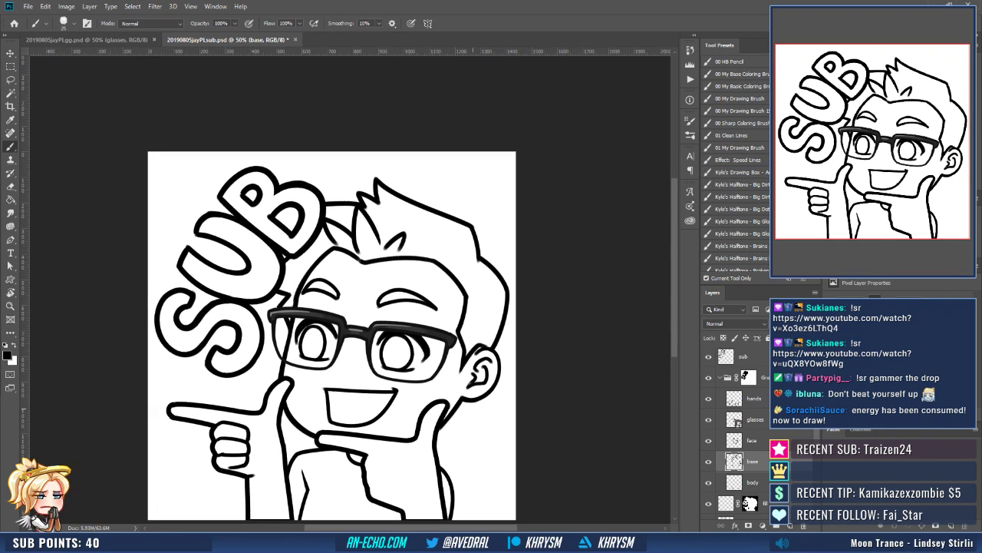
mouse_move(345, 278)
left_mouse_down()
mouse_move(339, 285)
mouse_move(350, 294)
left_mouse_up()
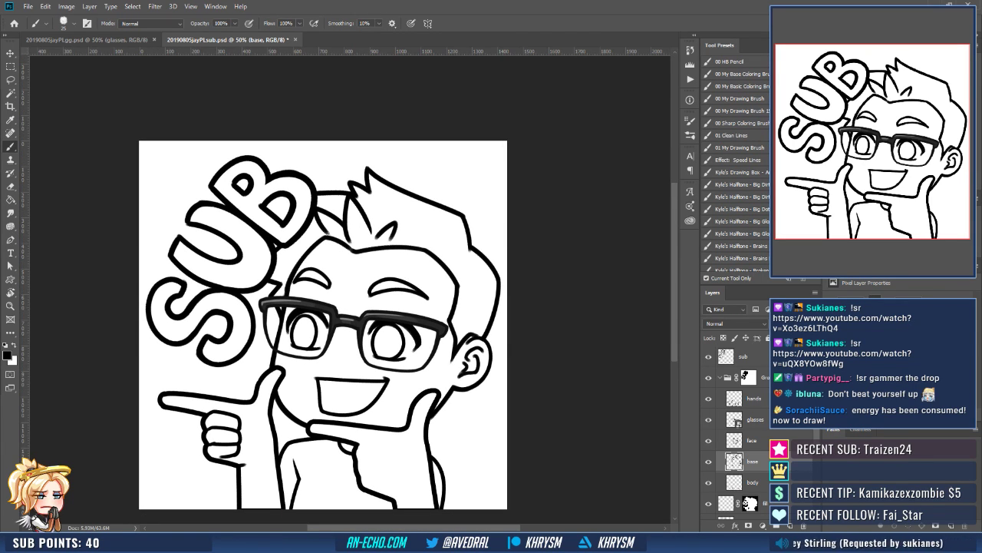
Fill the masked fill layer with the light skin tone sampled from the character in 20190805jayPLgg.psd.
scroll(737, 430, "down", 3)
left_click(726, 403)
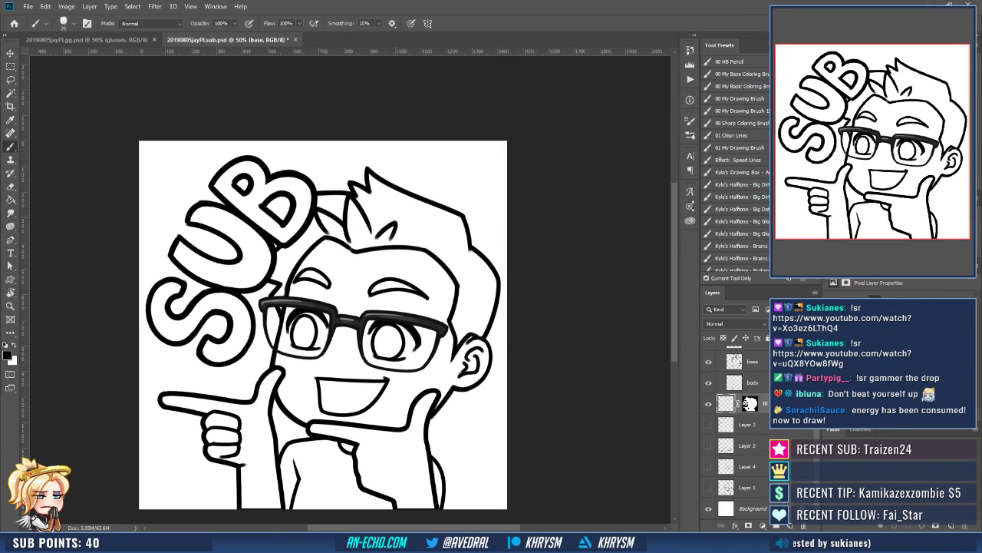
left_click_drag(426, 381, 420, 385)
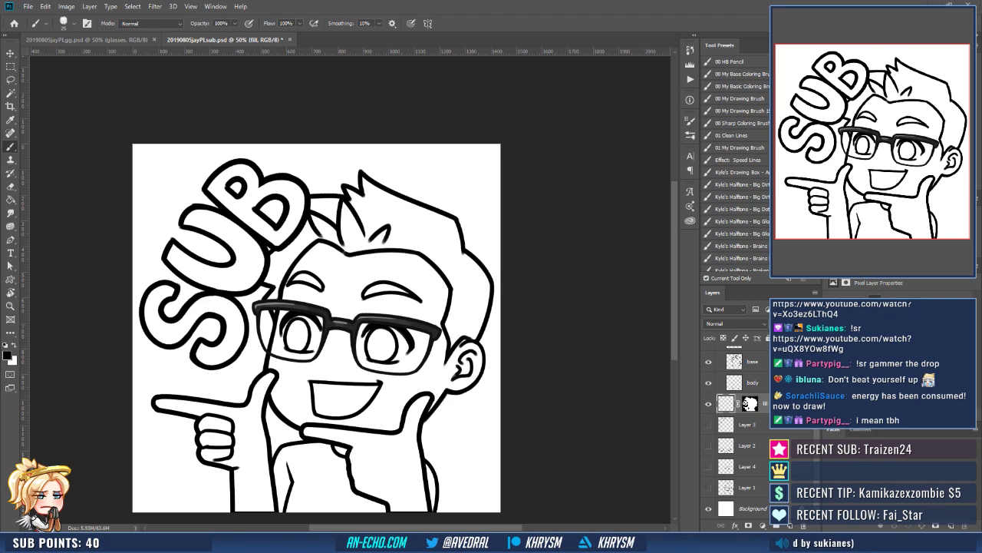
left_click(86, 40)
key("g")
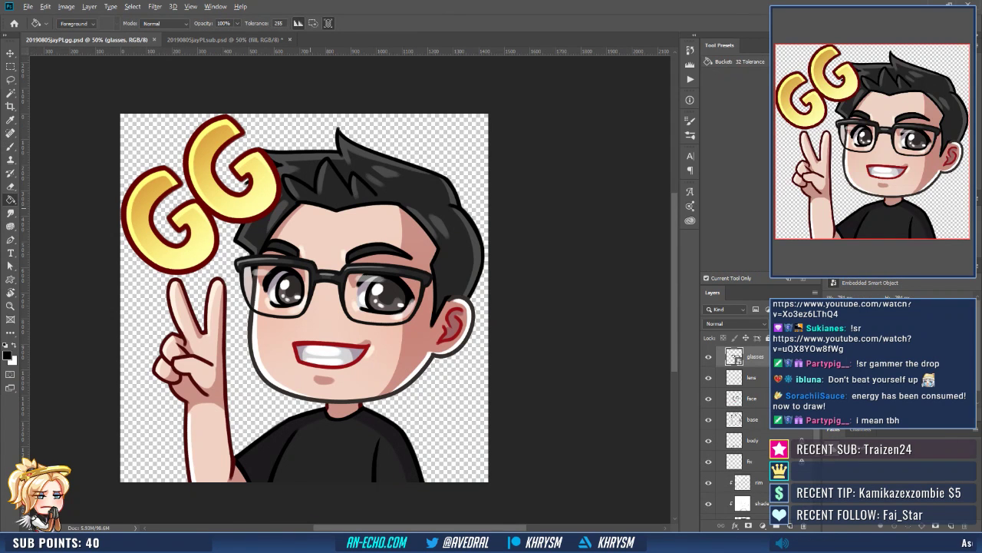
key("ctrl+Tab")
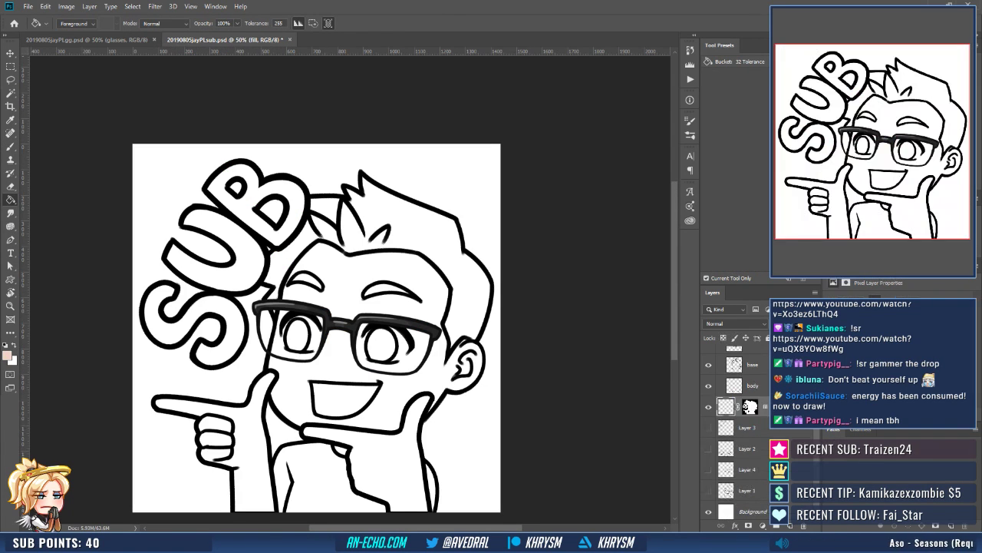
left_click(360, 281)
left_click_drag(360, 281, 362, 248)
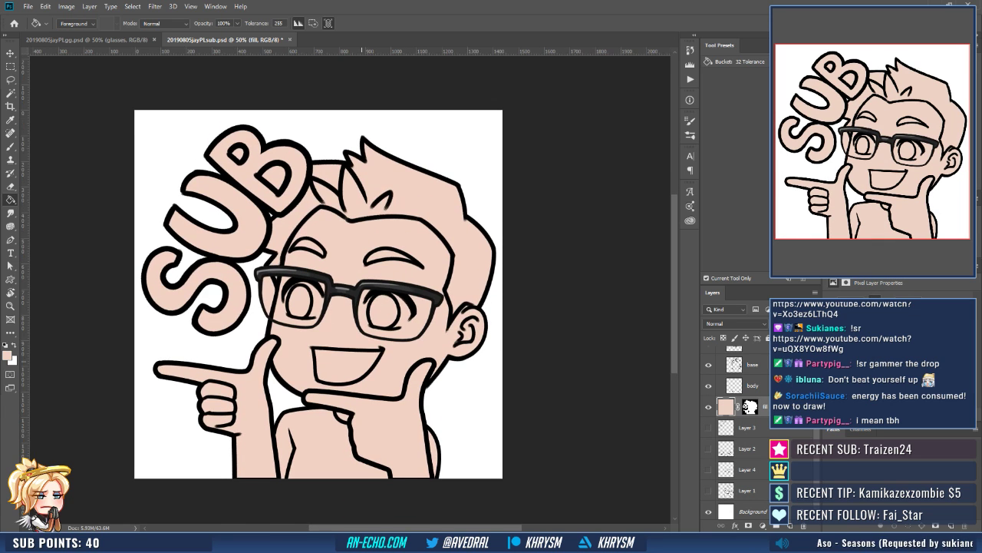
Select the two enclosed holes of the letter B with the Magic Wand and expand the selection into the outlines.
scroll(307, 307, "up", 1)
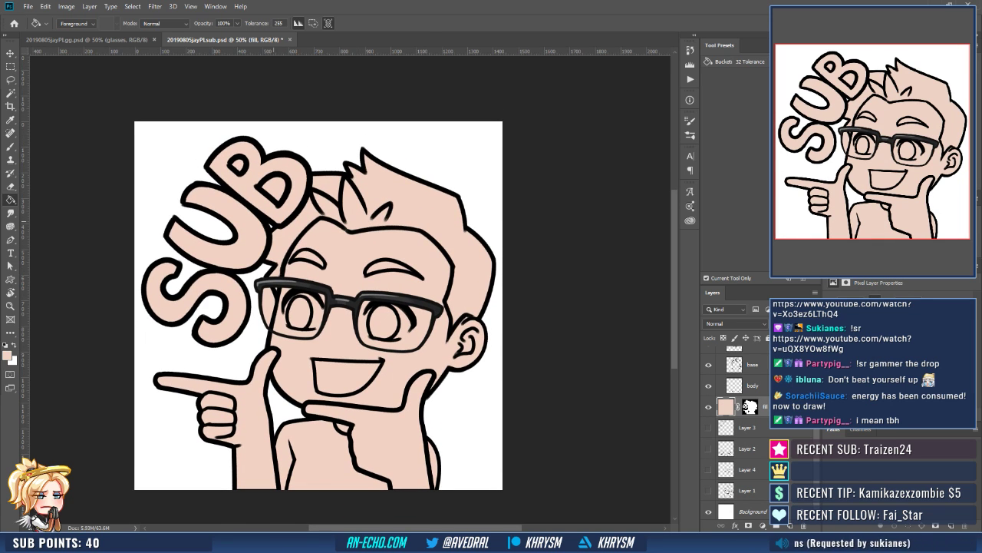
key("w")
left_click(274, 187)
left_click(239, 164, "shift")
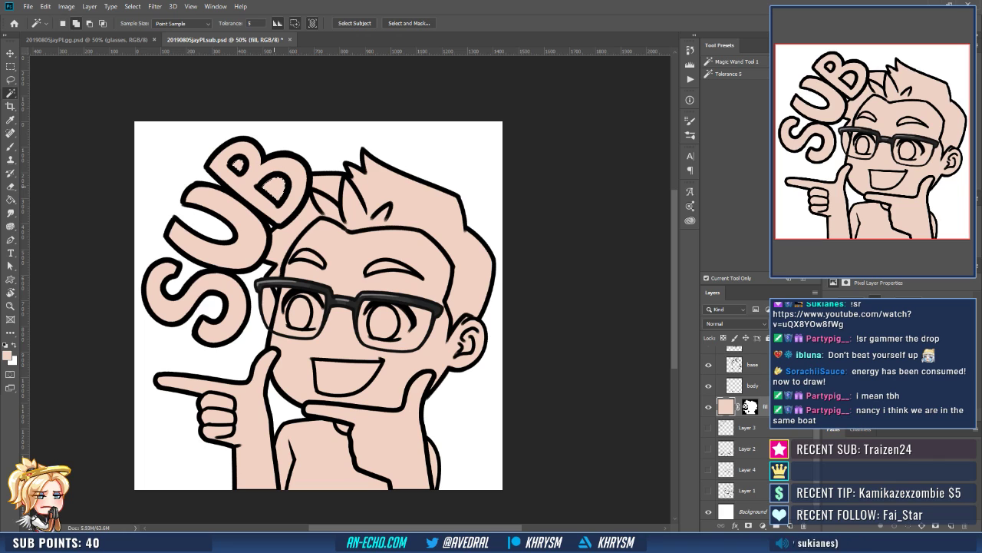
key("alt+s")
key("m")
key("e")
key("Return")
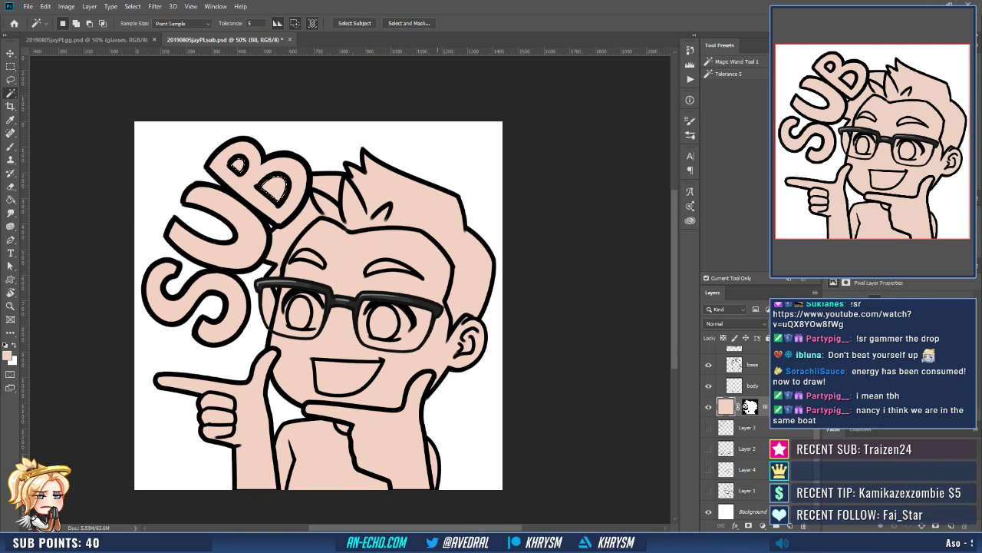
Fill the selected B holes with black on the fill layer's mask and deselect.
key("ctrl+backslash")
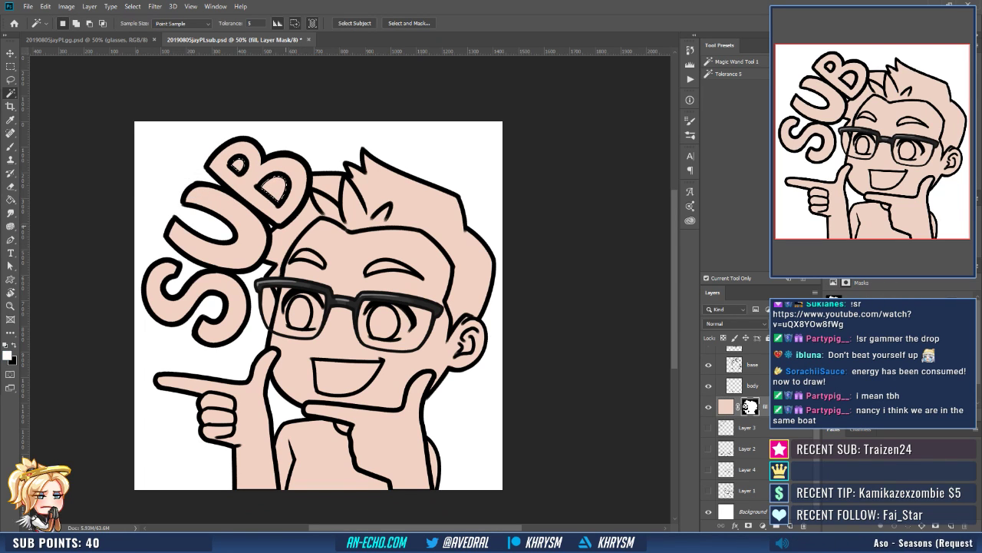
key("x")
key("g")
left_click(284, 193)
key("ctrl+d")
left_click_drag(360, 265, 345, 273)
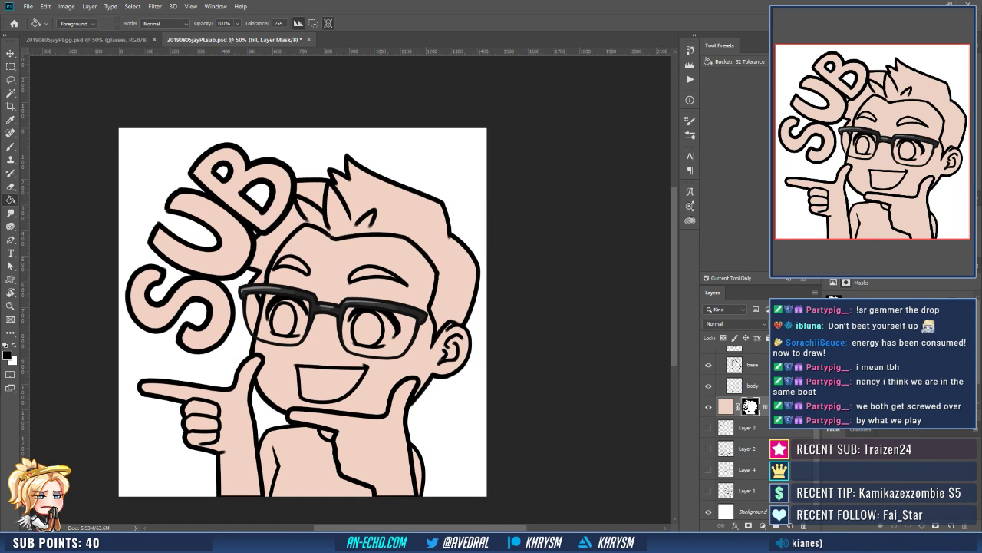
Select the part of the glasses lens that extends past the face beside the S, and expand the selection by 5 pixels.
key("x")
key("w")
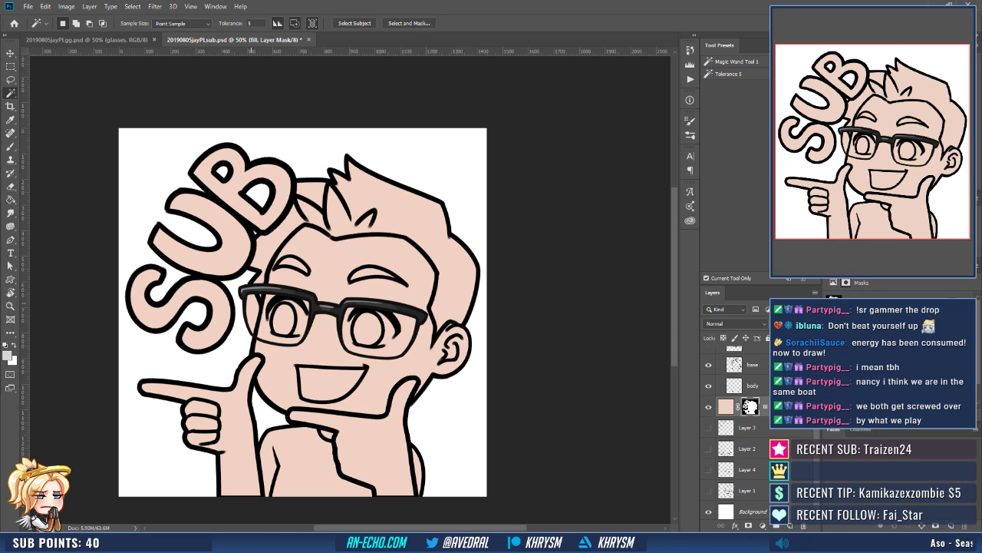
key("shift+e")
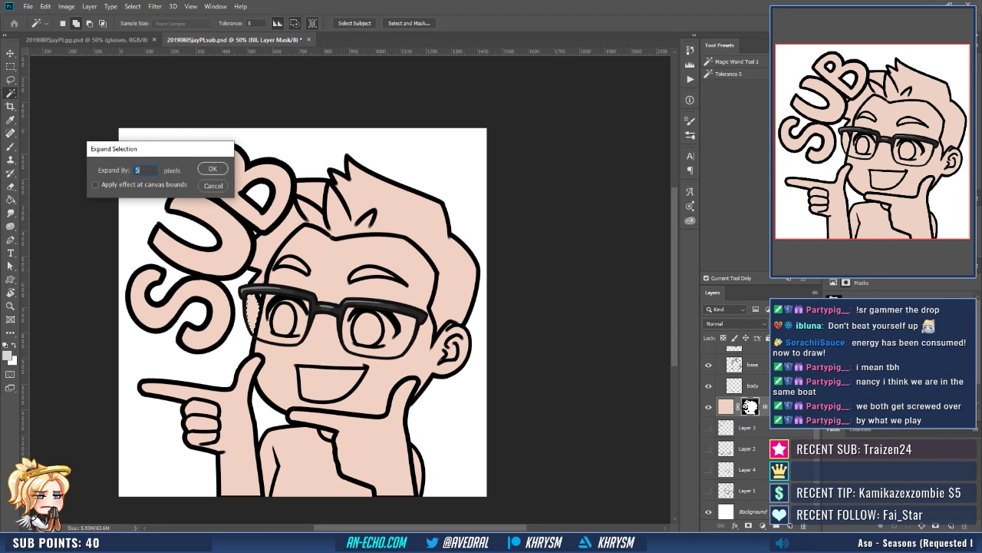
key("Return")
Fill the selected lens area with light grey on the fill layer itself rather than its mask, and deselect.
key("g")
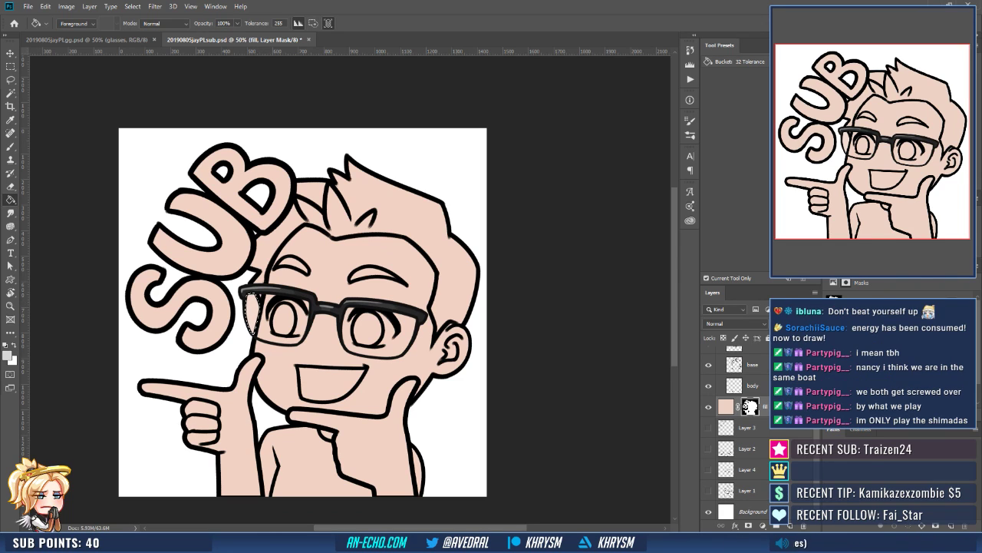
key("d")
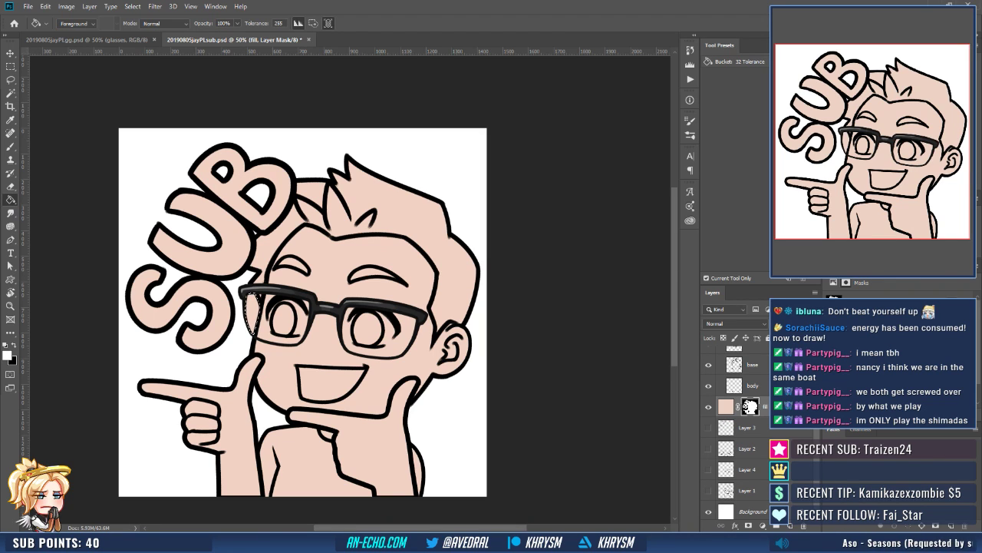
left_click(690, 50)
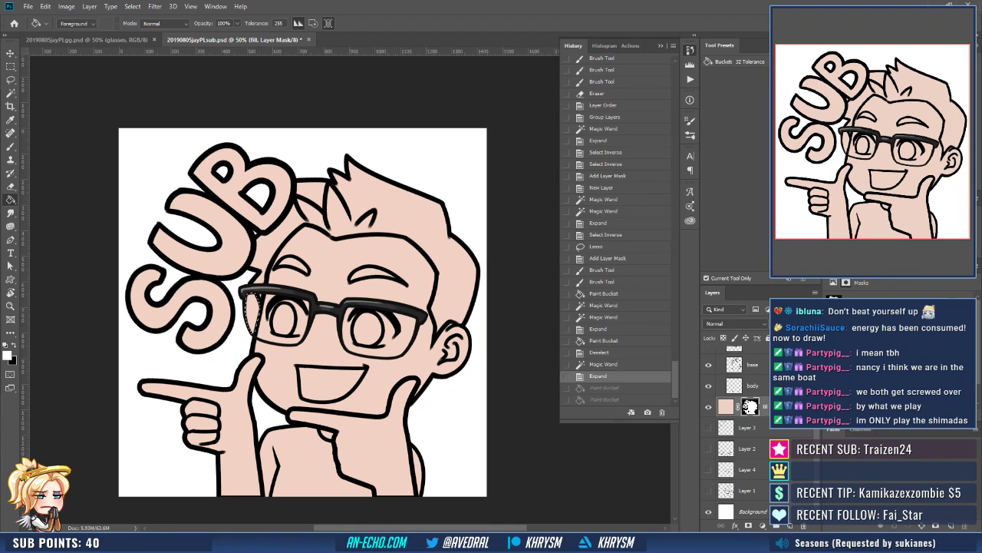
left_click(726, 407)
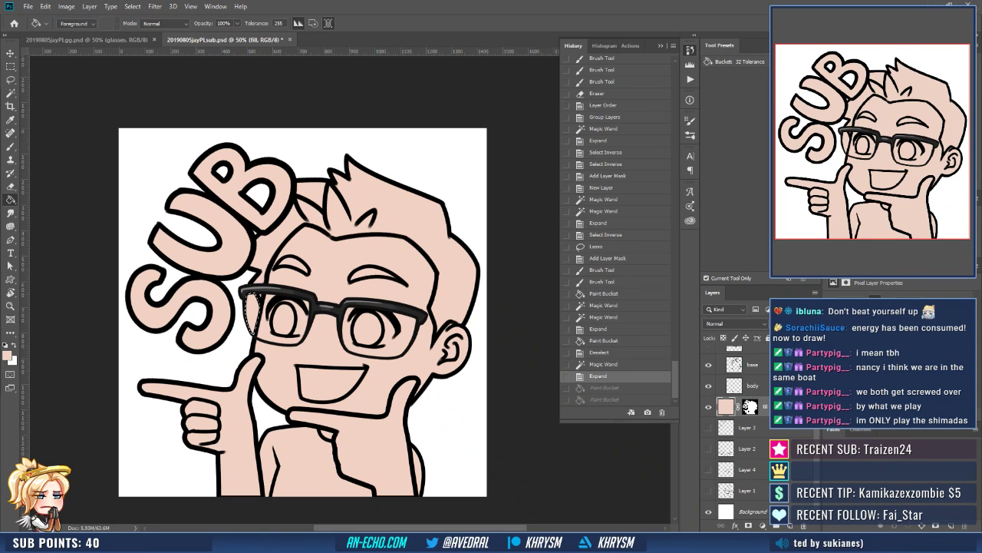
left_click(251, 315)
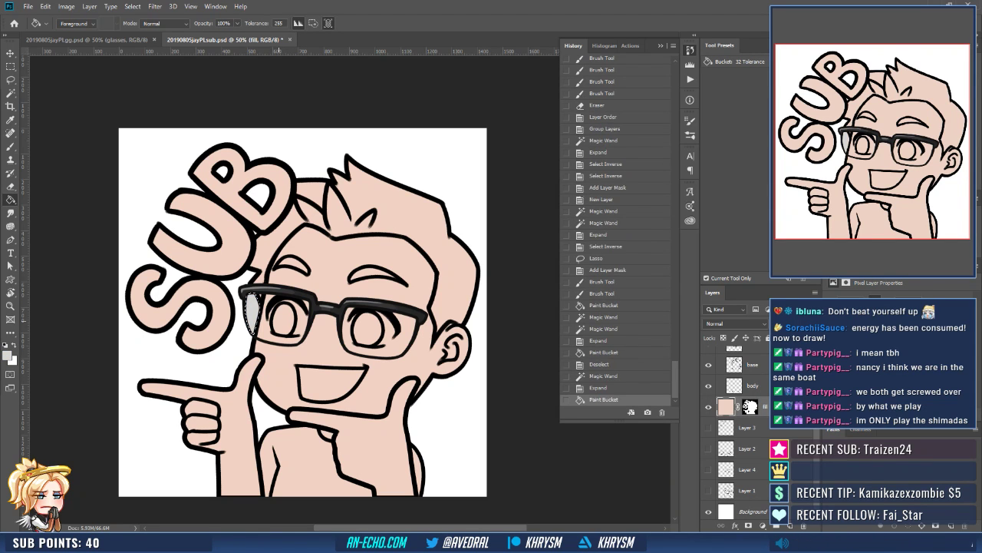
key("ctrl+d")
left_click_drag(330, 336, 333, 308)
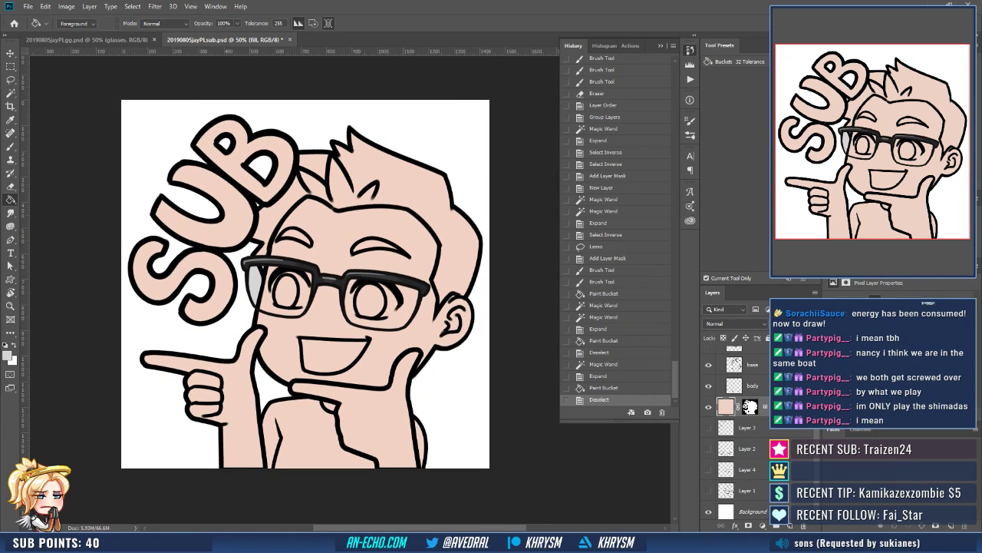
Lock the SUB outline layer's transparent pixels, merge a duplicate into it, and fill the outline with rusty brown.
scroll(737, 438, "up", 3)
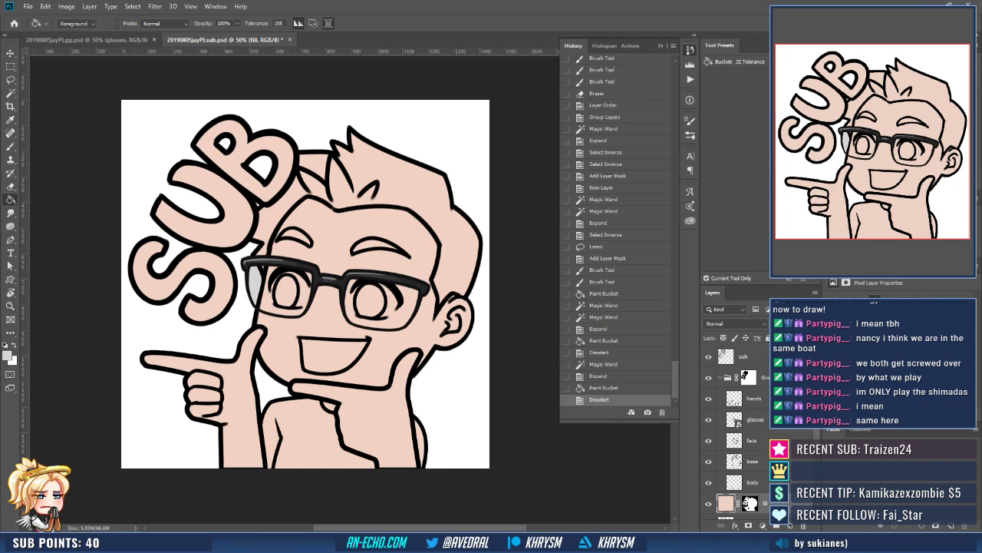
left_click(742, 356)
left_click(724, 338)
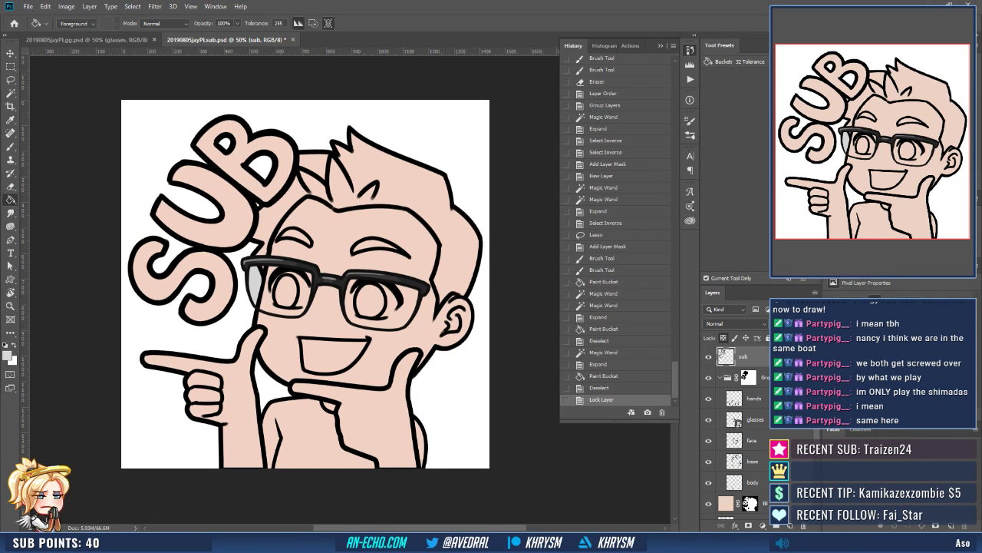
key("ctrl+j")
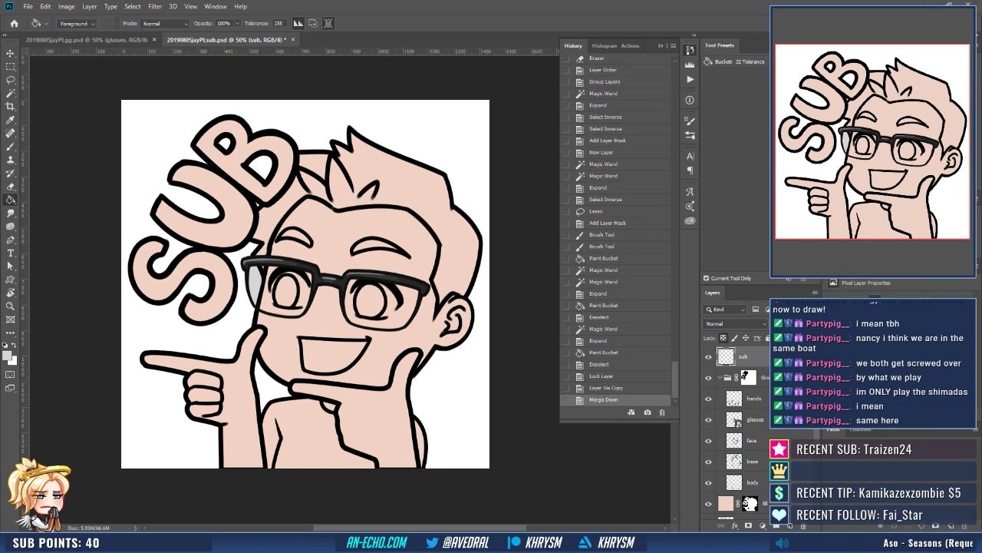
key("ctrl+e")
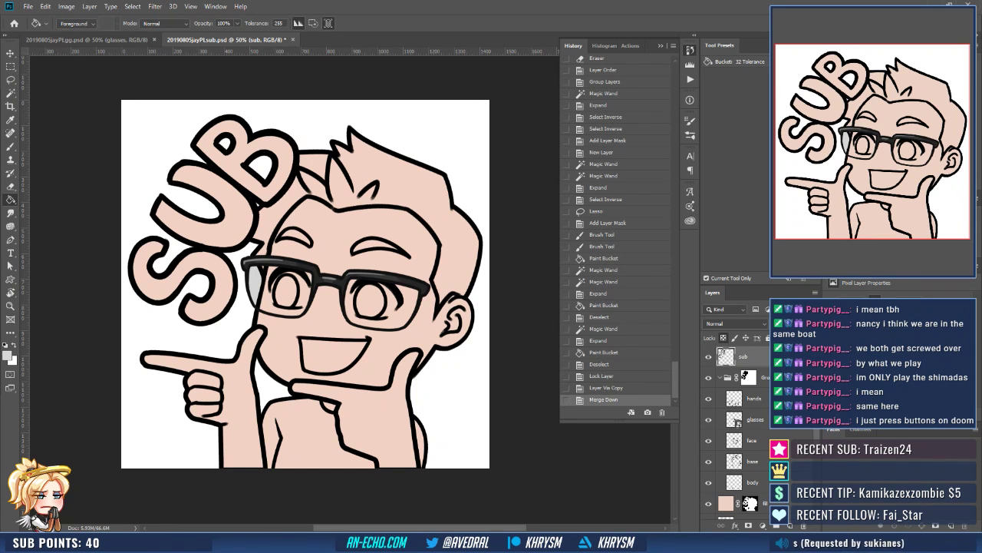
left_click(193, 210)
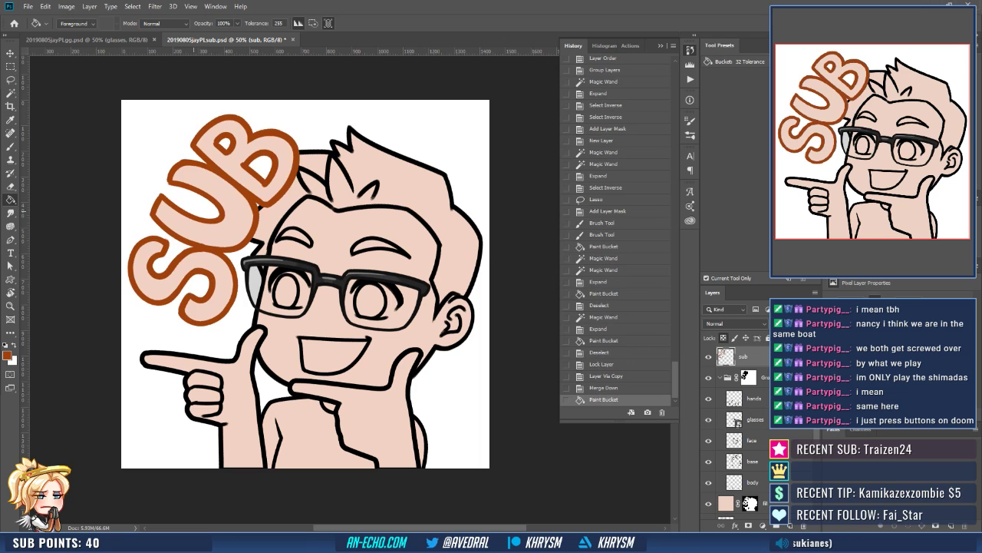
Create a new layer named sub directly above the fill layer.
scroll(737, 430, "down", 2)
left_click(726, 461)
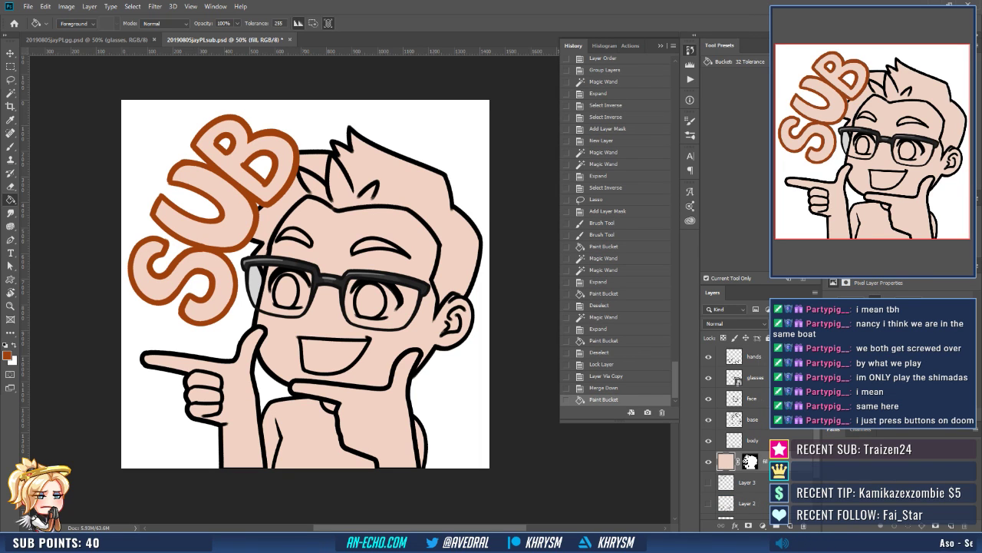
key("ctrl+shift+n")
type("sub")
key("Return")
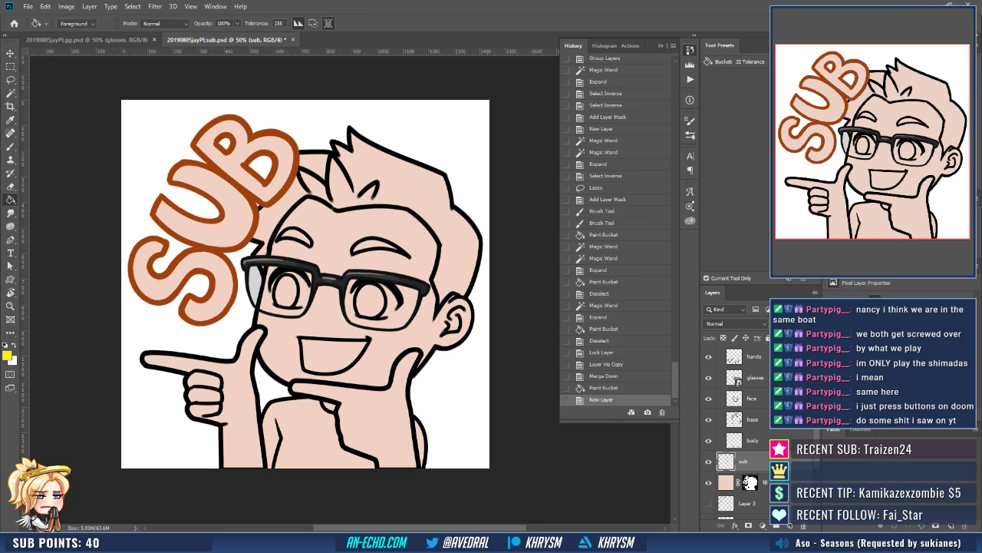
Select the interiors of the letters S, U and B and expand the selection into their outlines.
key("w")
left_click(253, 184)
left_click(235, 219)
left_click(220, 273)
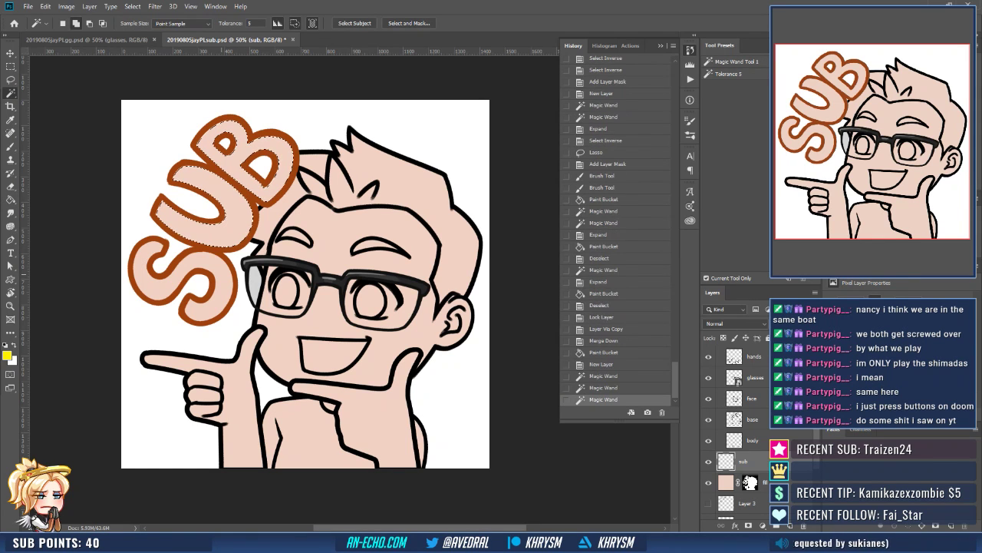
key("alt+s")
key("m")
key("e")
key("Return")
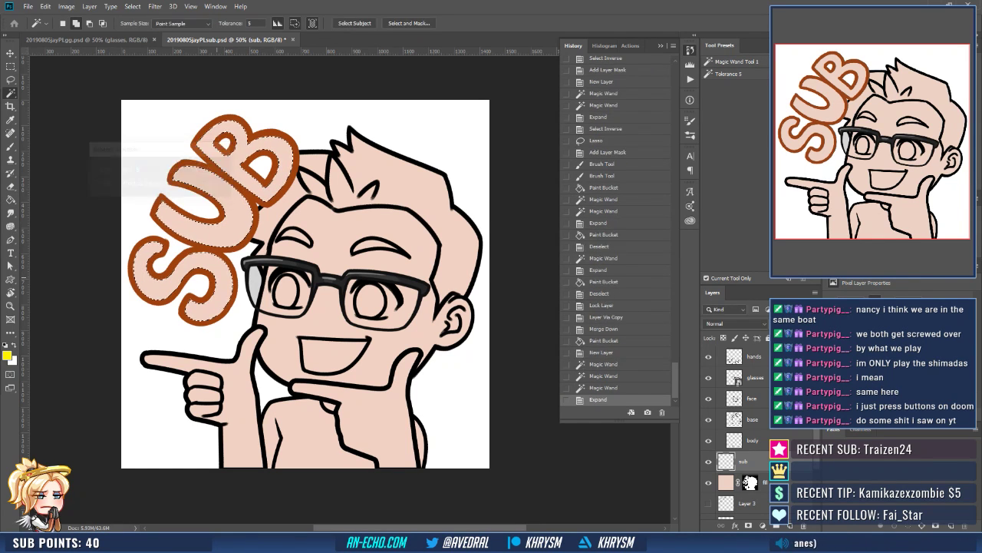
Fill the selected letter interiors with bright yellow on the new sub layer and deselect.
key("g")
left_click(217, 278)
key("ctrl+d")
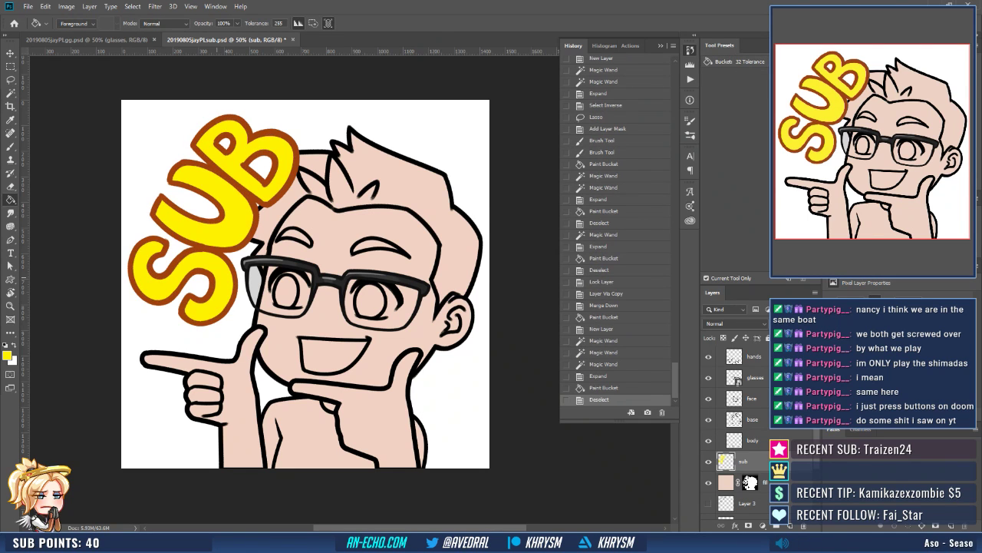
left_click_drag(267, 263, 263, 272)
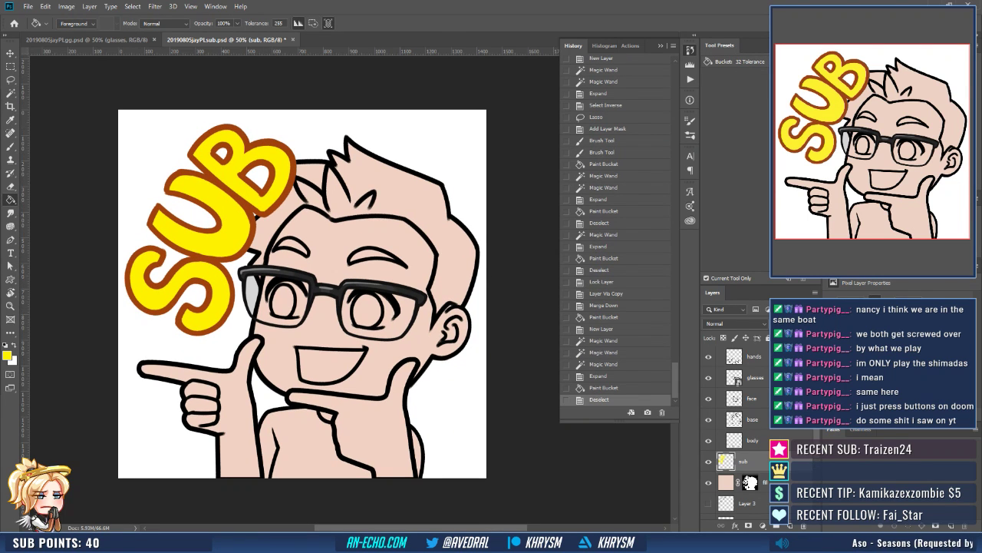
Recolour the SUB outline bright red, replace that with dark red, and save the document.
scroll(743, 437, "up", 2)
left_click(743, 356)
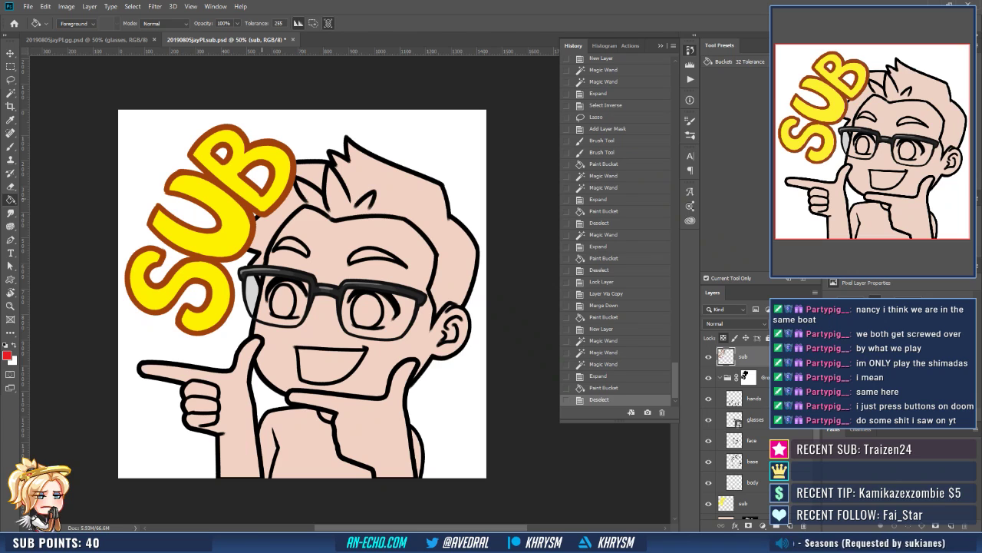
left_click(305, 215)
left_click_drag(305, 215, 304, 227)
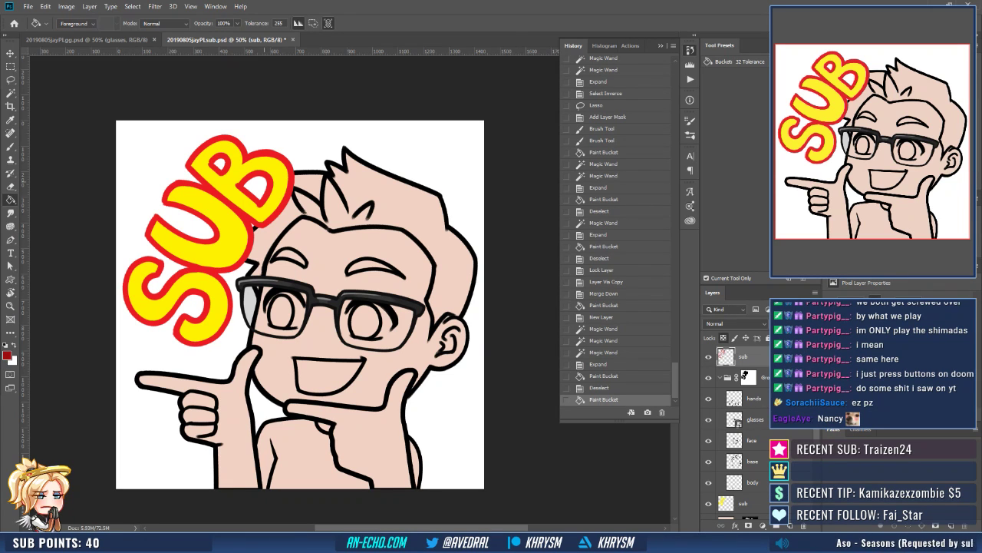
left_click(264, 181)
left_click_drag(333, 210, 326, 212)
key("ctrl+s")
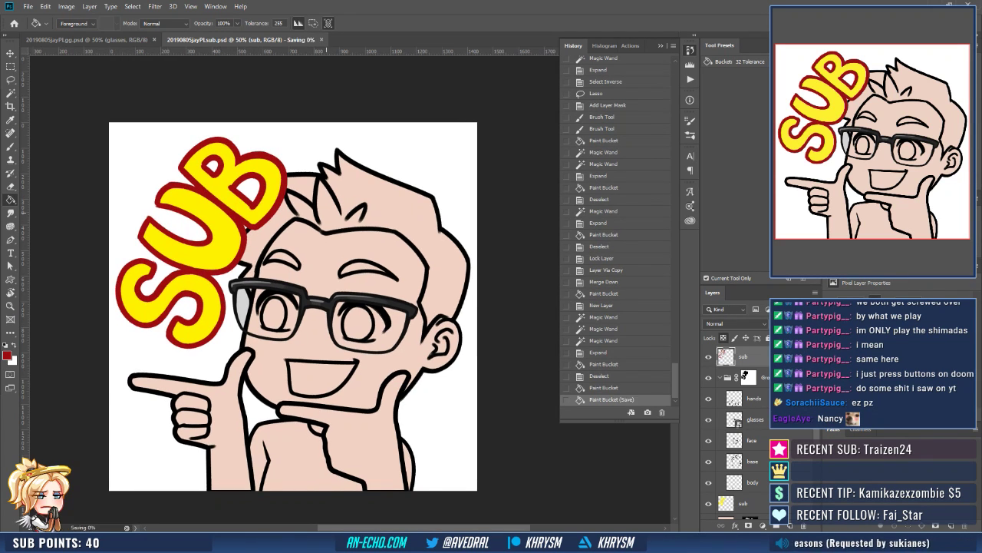
Lock the transparent pixels of the lower sub colour layer and refill the lettering with pale yellow.
scroll(737, 429, "down", 2)
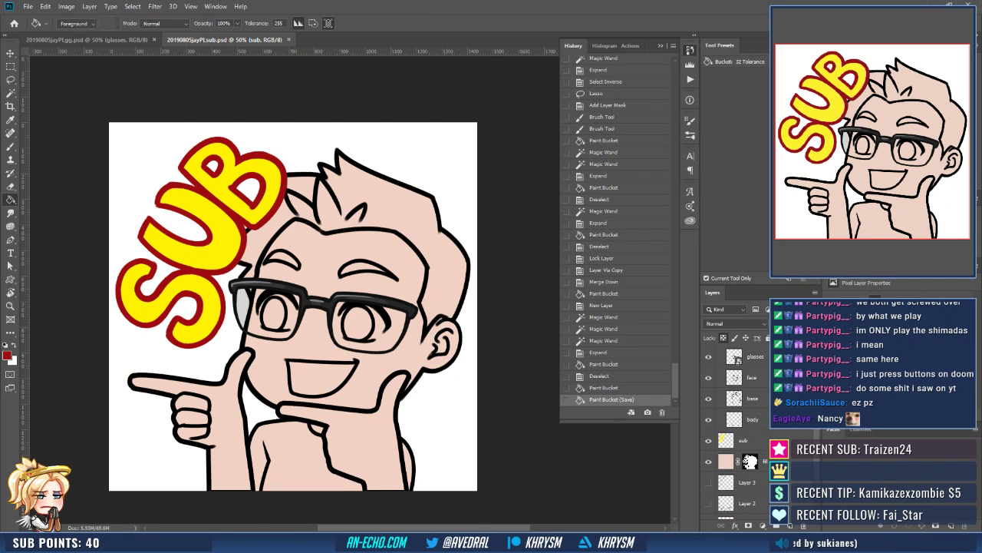
left_click(743, 440)
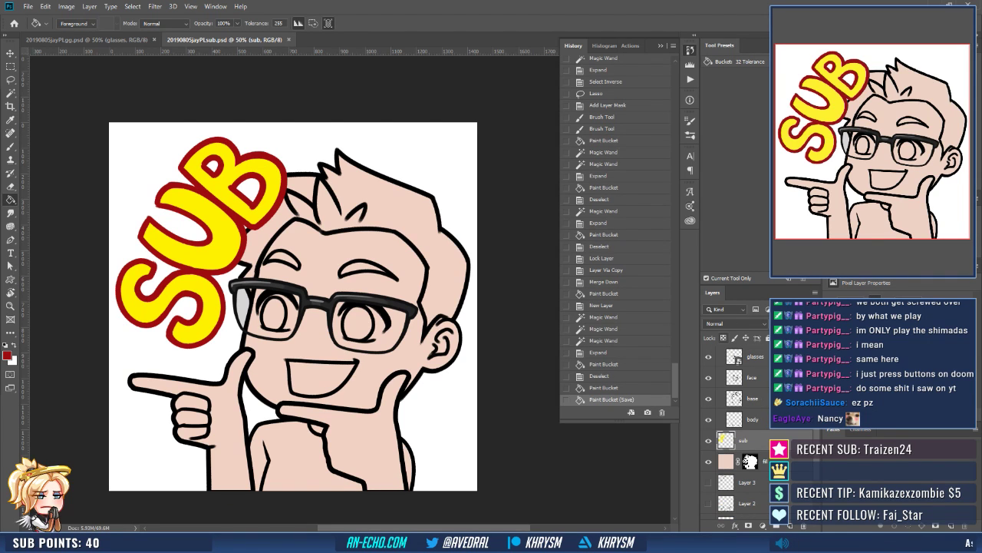
key("slash")
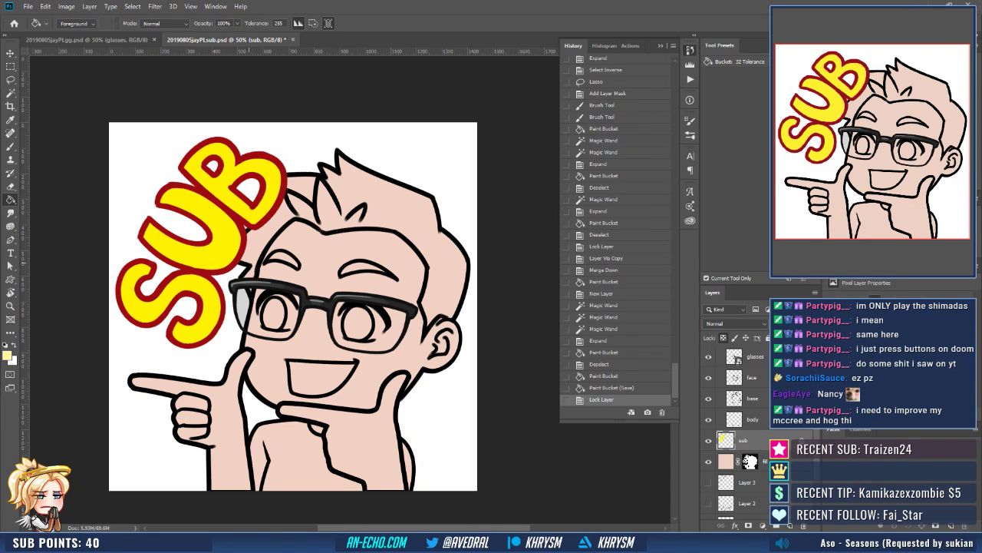
key("shift+g")
key("shift+g")
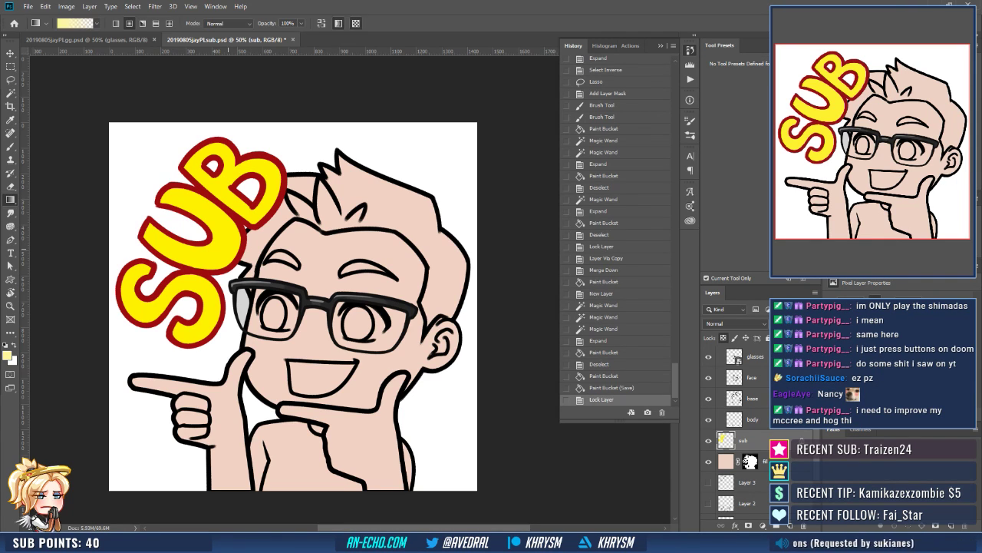
key("shift+g")
left_click(237, 227)
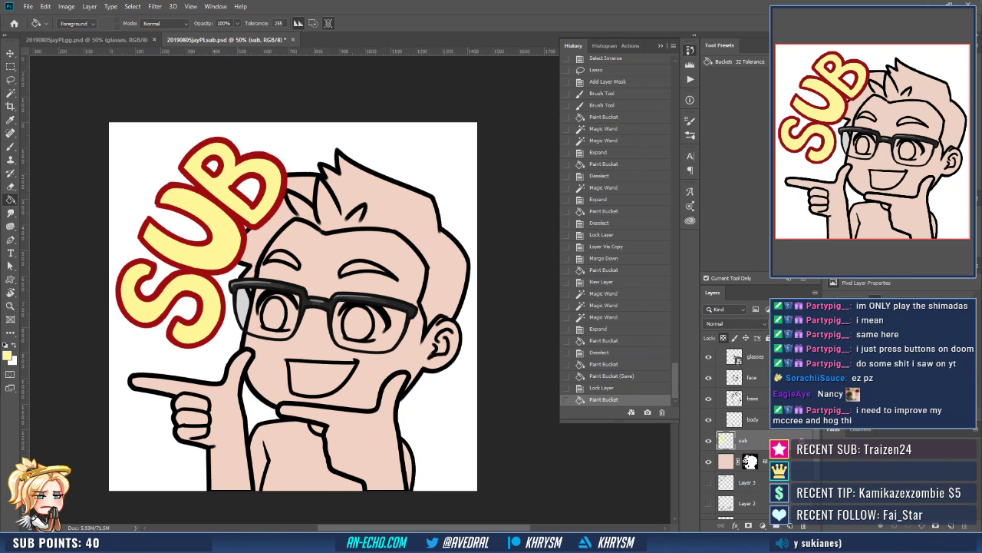
Apply reflected gradients of bright yellow and orange diagonally across the lettering, starting from its lower-right side towards the upper left.
key("shift+g")
key("shift+g")
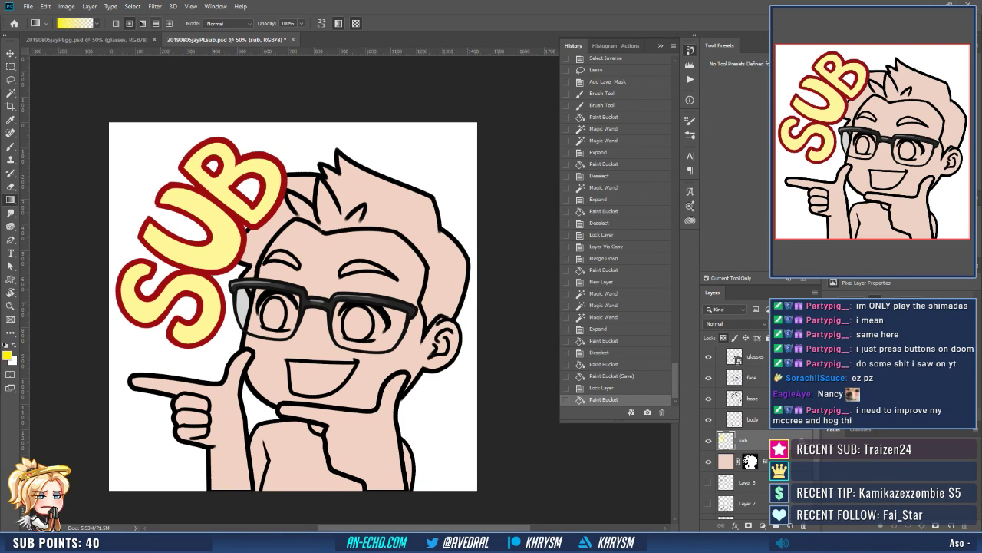
left_click(156, 23)
left_click_drag(239, 254, 152, 205)
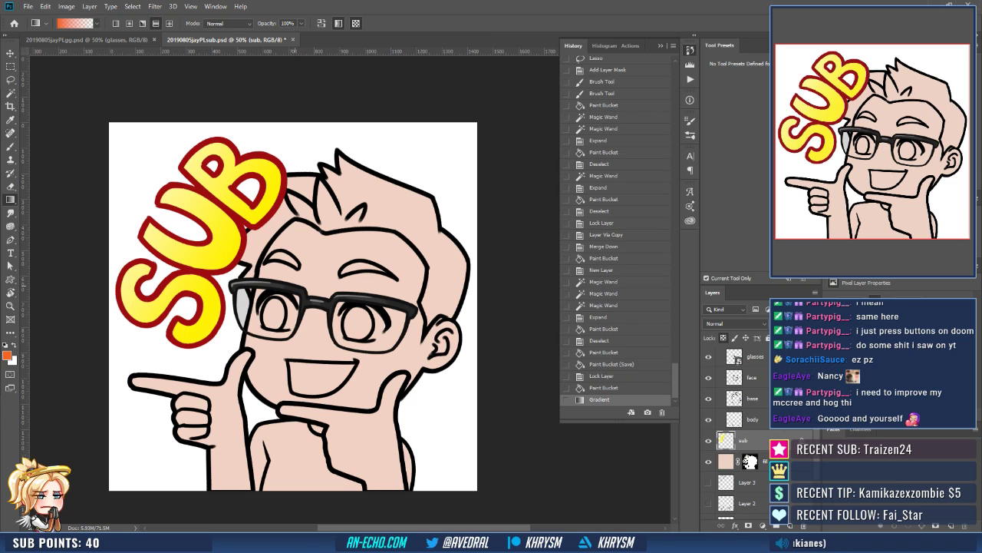
left_click_drag(297, 284, 158, 211)
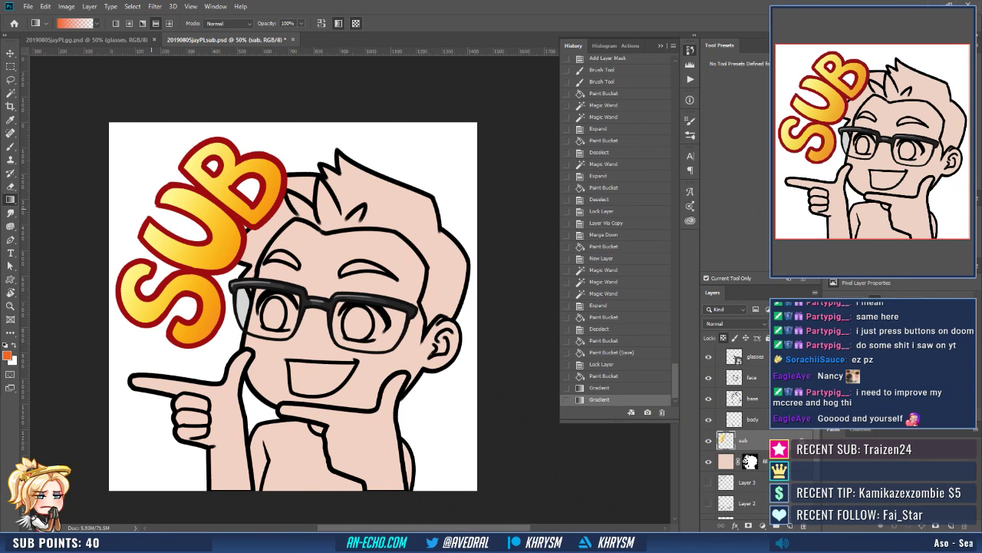
Unlock the transparent pixels of the upper sub outline layer, load its outline as a selection, and expand it.
left_click_drag(308, 253, 287, 229)
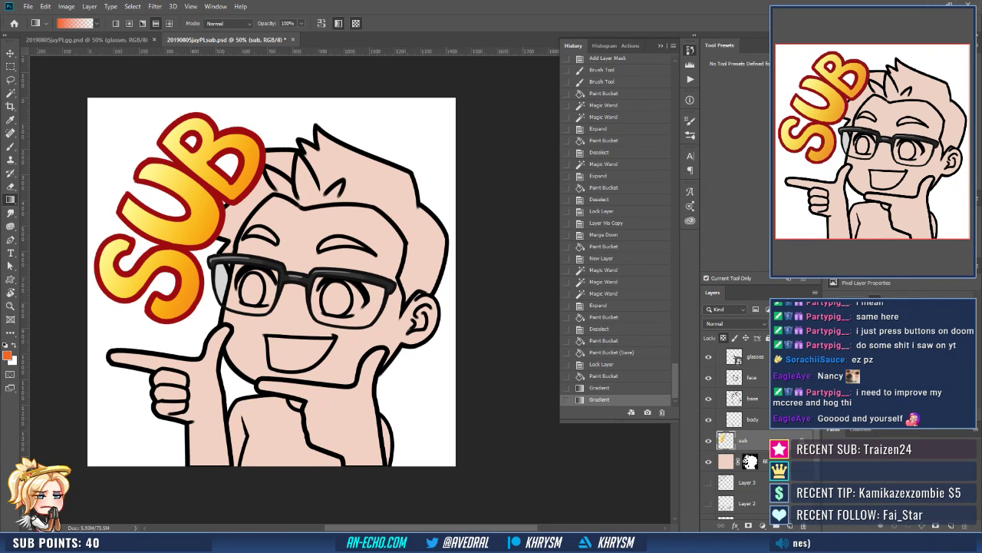
scroll(737, 430, "up", 3)
left_click(743, 356)
left_click(723, 338)
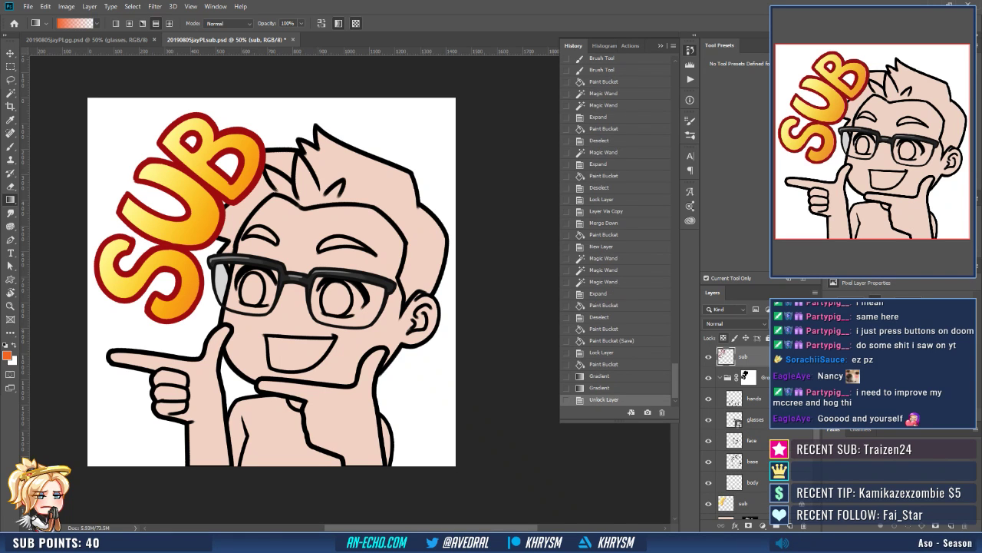
left_click(725, 356, "ctrl")
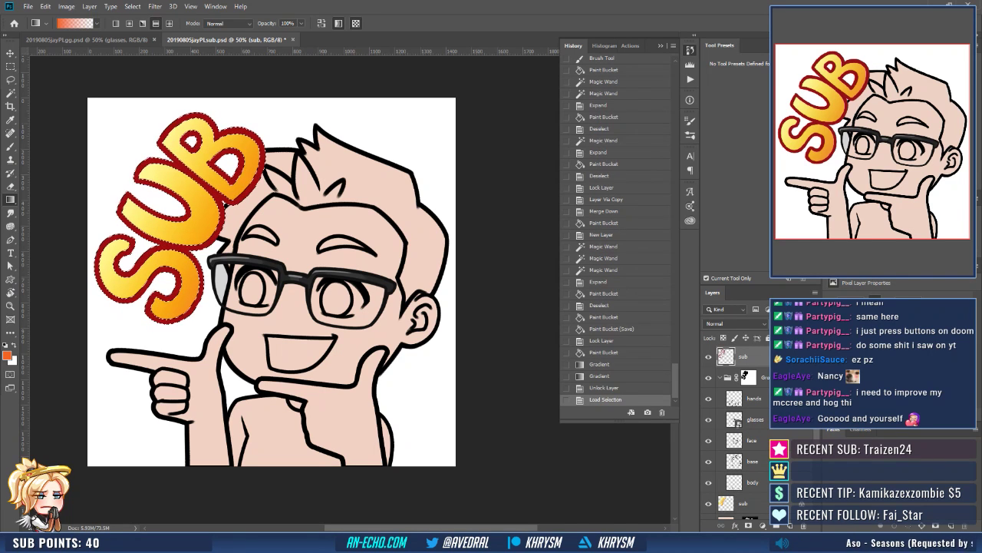
key("alt+s")
key("m")
key("e")
key("Return")
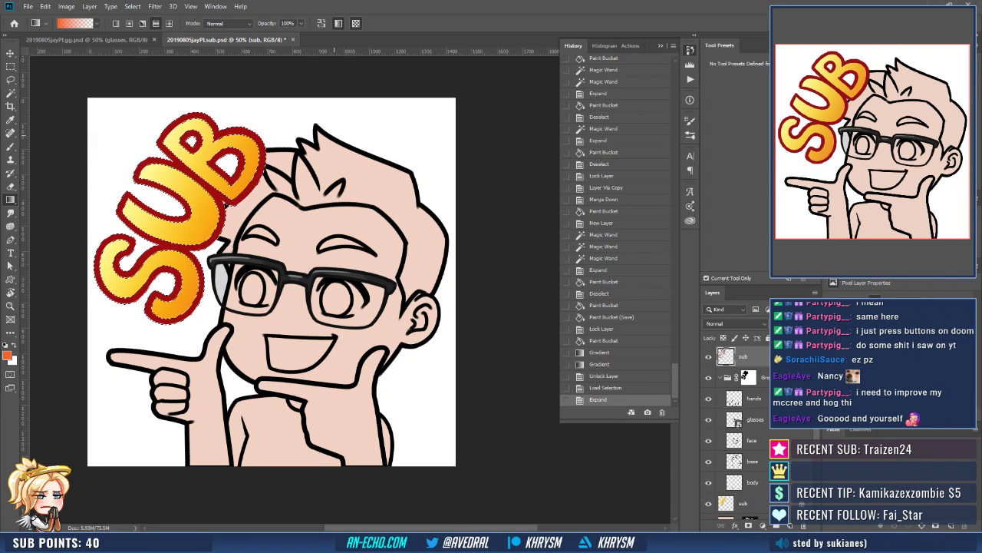
Fill the expanded selection with the outline's dark red, deselect, relock the layer's transparent pixels, and save the document.
left_click(239, 195, "alt")
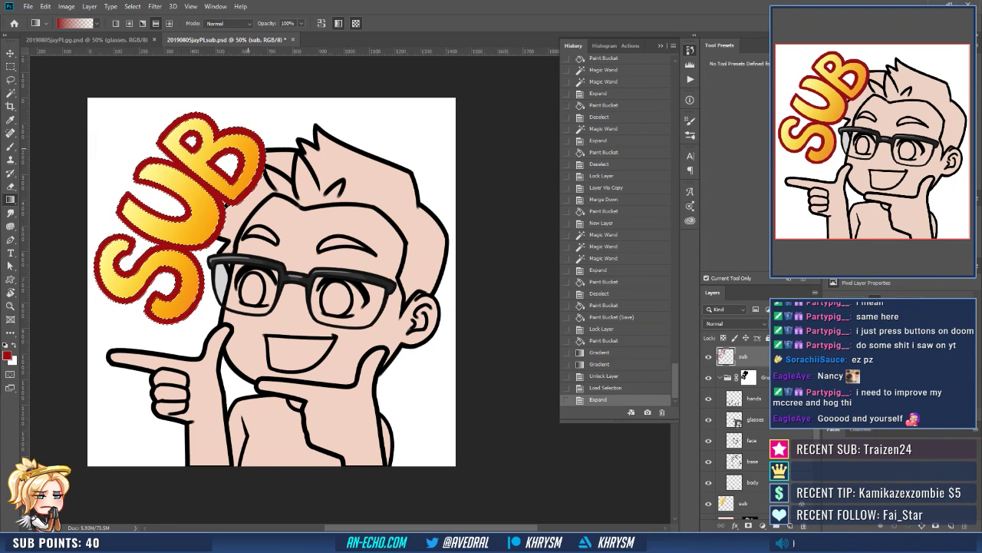
key("shift+g")
left_click(247, 148)
key("ctrl+d")
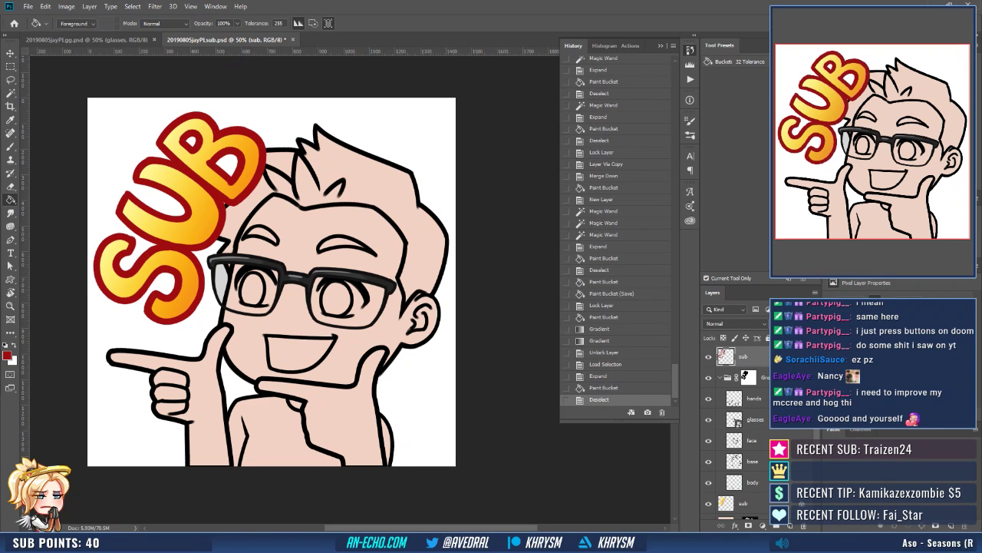
key("/")
left_click_drag(426, 338, 438, 333)
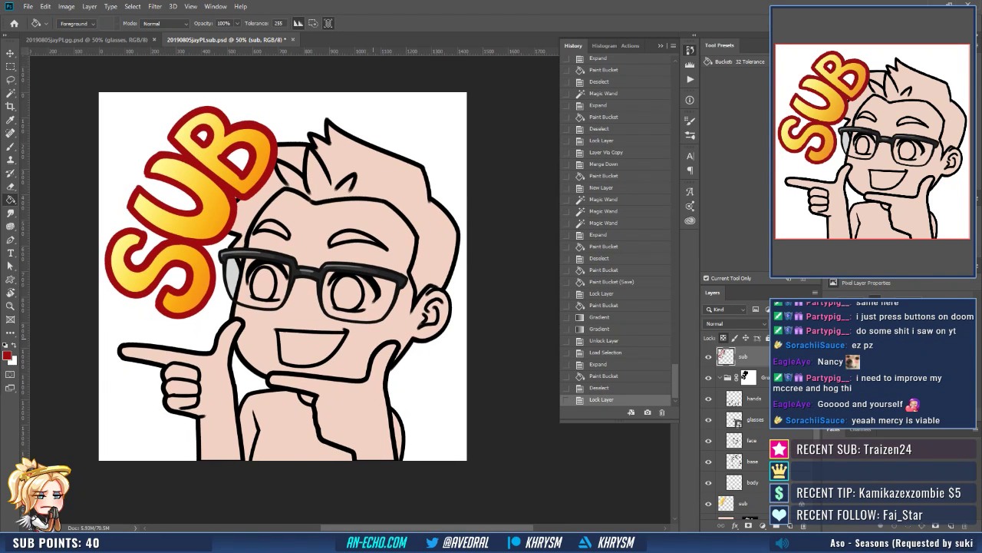
key("ctrl+s")
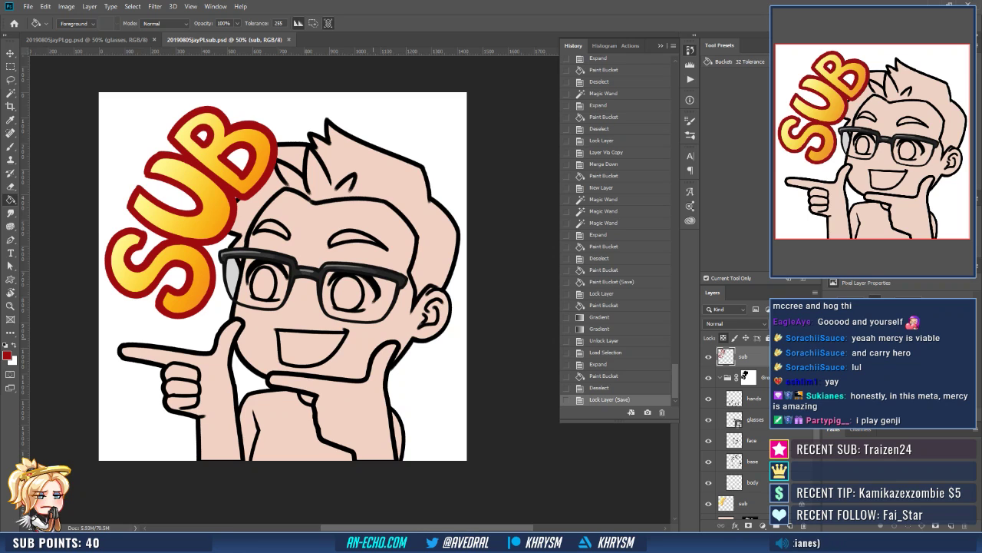
Move the sub colour layer directly below the sub outline layer, hide both, and delete Group 1's layer mask.
left_click_drag(749, 503, 708, 356)
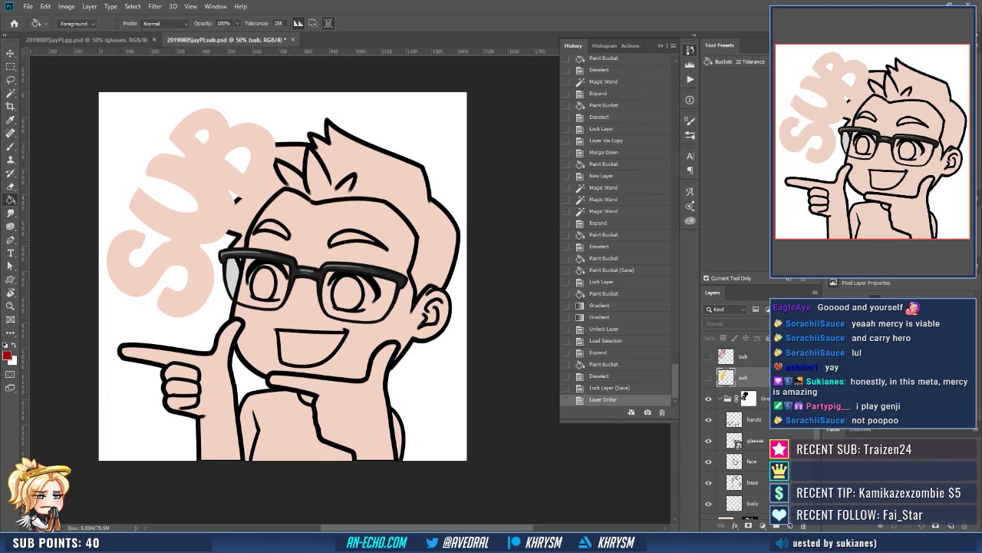
scroll(766, 497, "down", 2)
left_click_drag(789, 508, 803, 525)
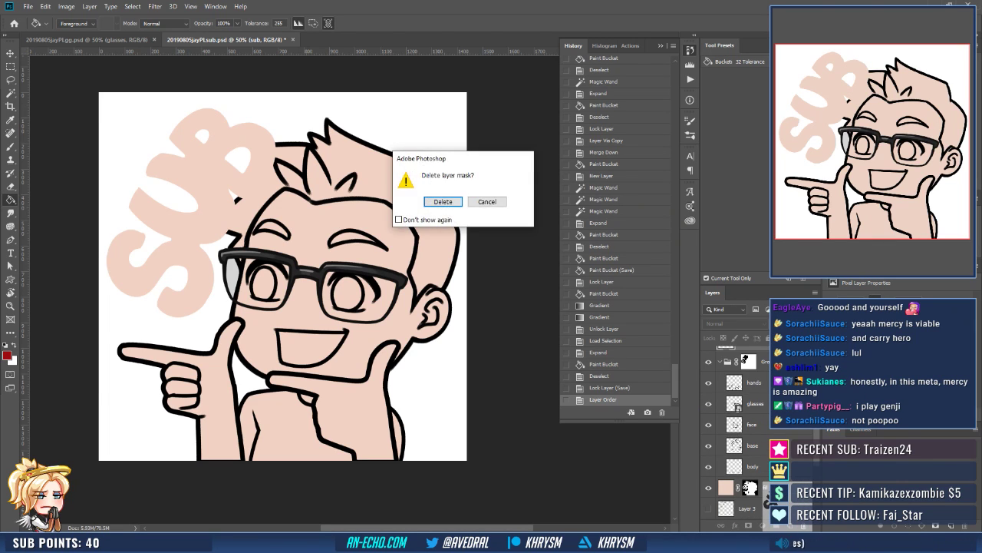
key("Return")
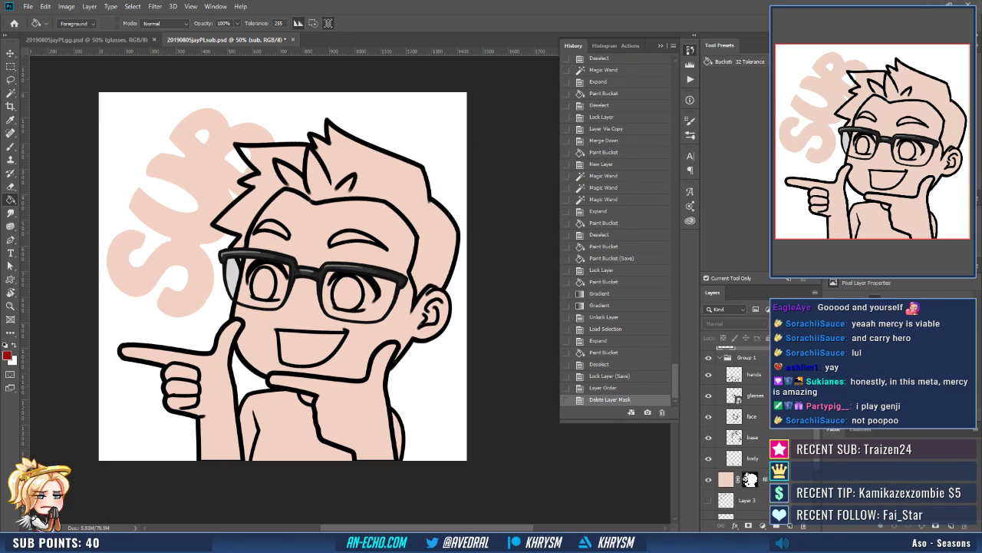
With the skin fill hidden, select the background around the character, expand the selection, and invert it.
left_click(709, 479)
key("w")
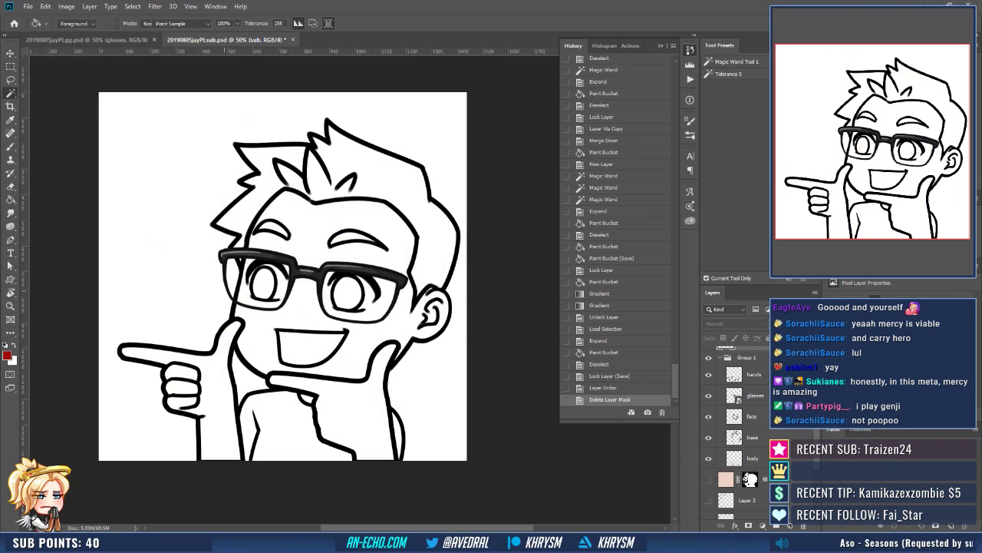
left_click(218, 292)
left_click(250, 377, "shift")
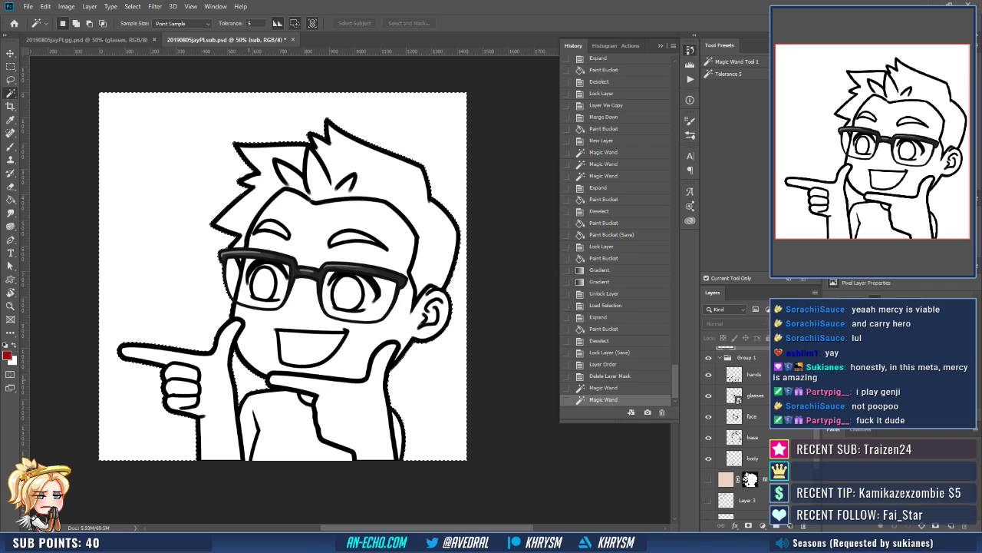
key("alt+s")
key("m")
key("e")
key("Return")
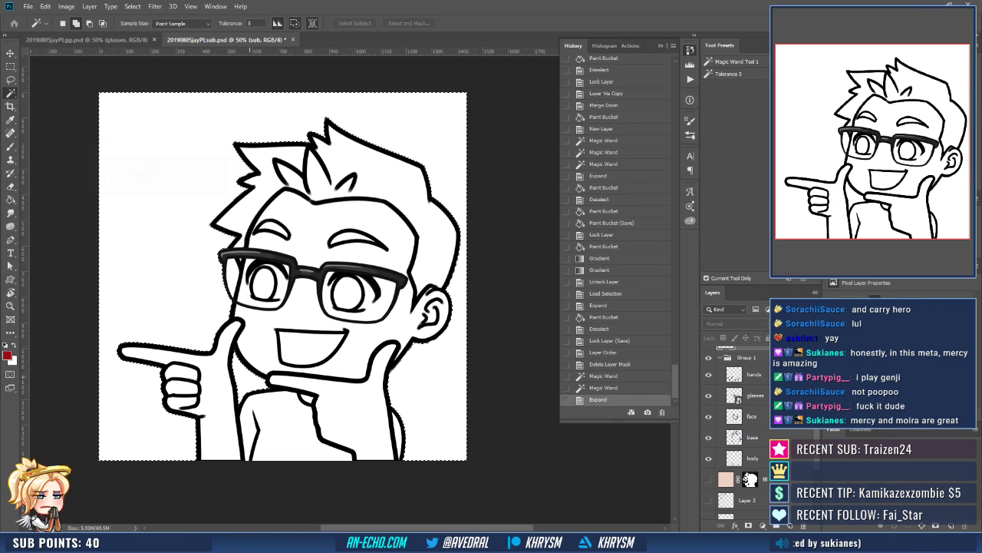
key("ctrl+shift+i")
Replace the fill layer's mask with a new one made from the character selection and show the layer.
left_click_drag(750, 479, 801, 525)
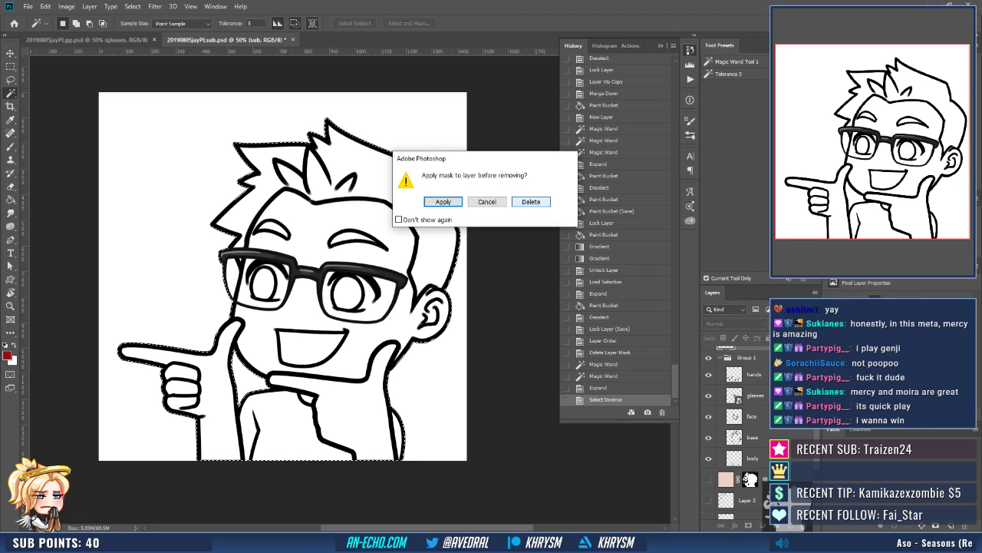
left_click(532, 201)
left_click(756, 479)
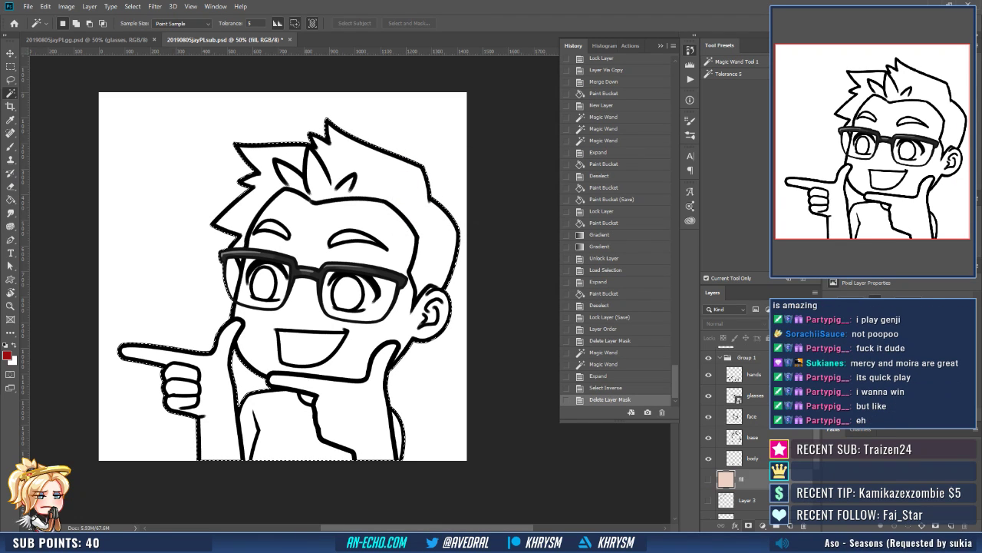
left_click(749, 525)
left_click(708, 479)
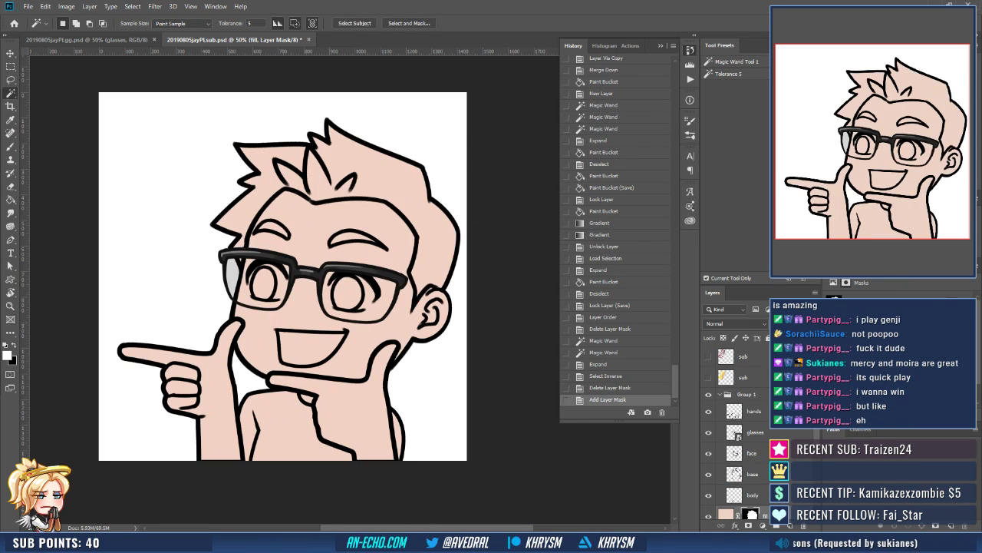
Show both sub layers again and save the document.
left_click_drag(708, 376, 709, 356)
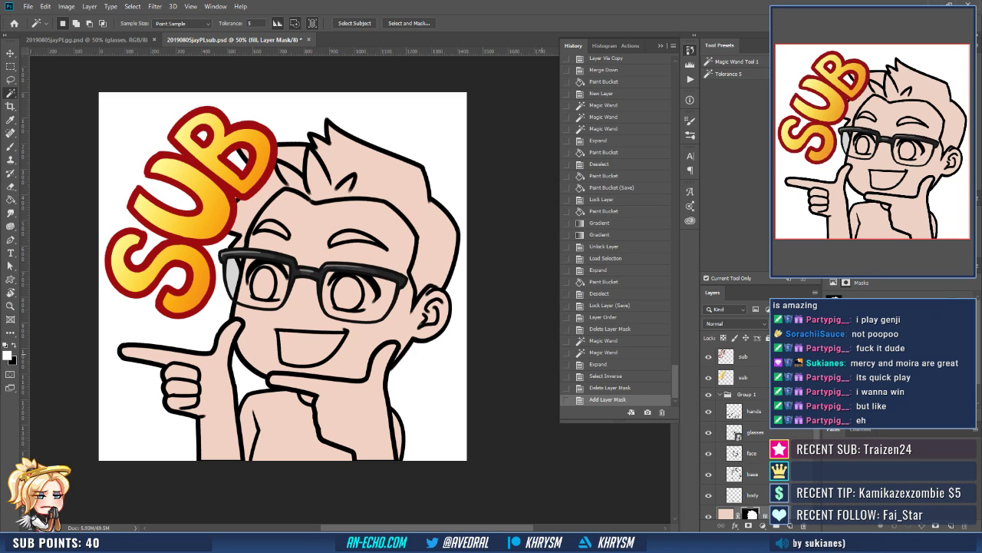
key("ctrl+s")
left_click_drag(415, 301, 411, 320)
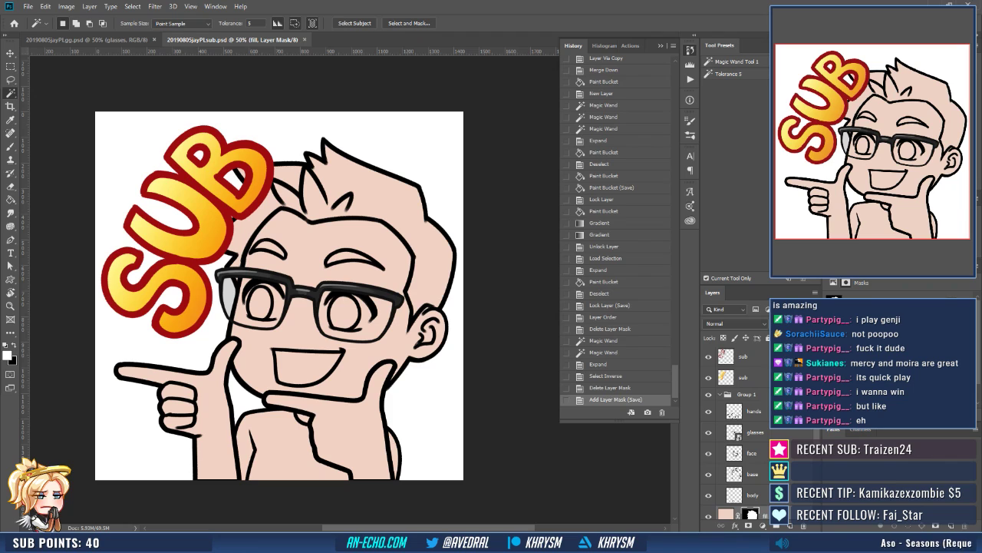
Refill the lettering on the lower sub layer with bright yellow.
left_click(743, 377)
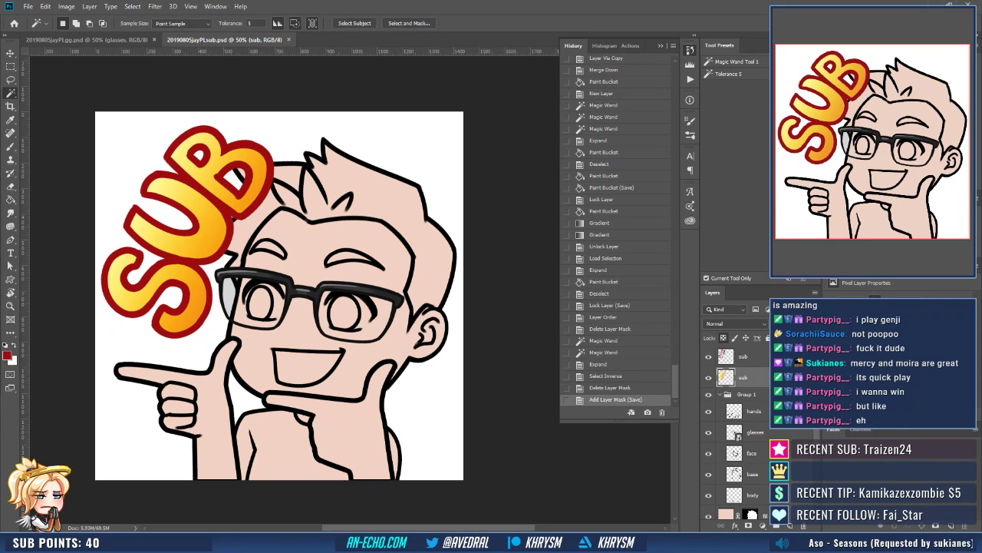
key("g")
left_click(192, 233)
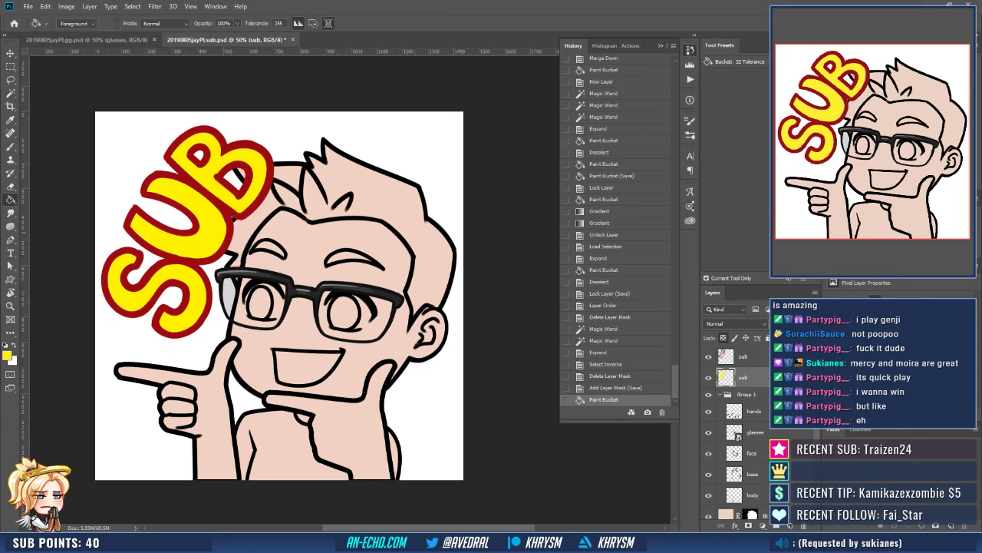
Try a pale yellow reflected gradient across the lettering from its upper-left side, and undo it.
key("shift+g")
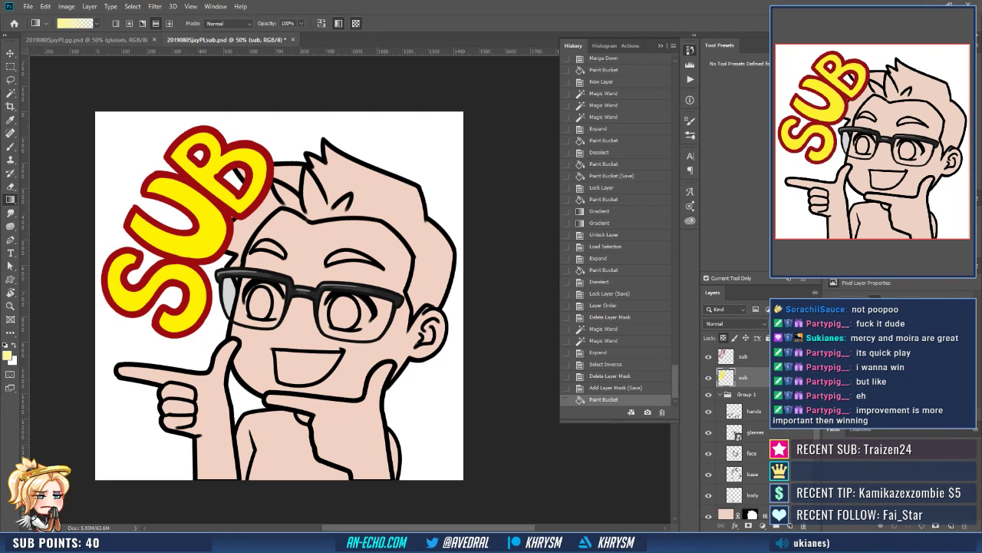
left_click_drag(141, 185, 234, 243)
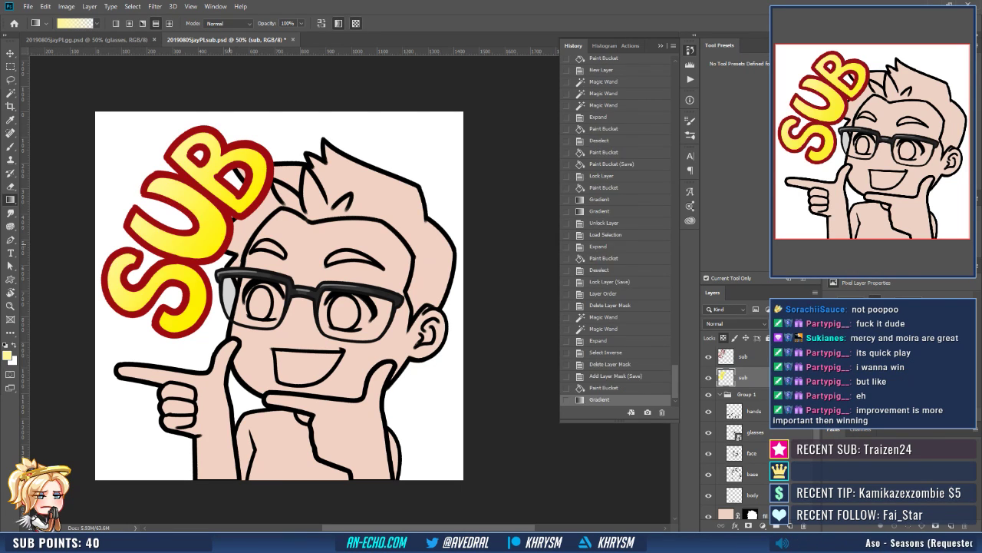
key("ctrl+z")
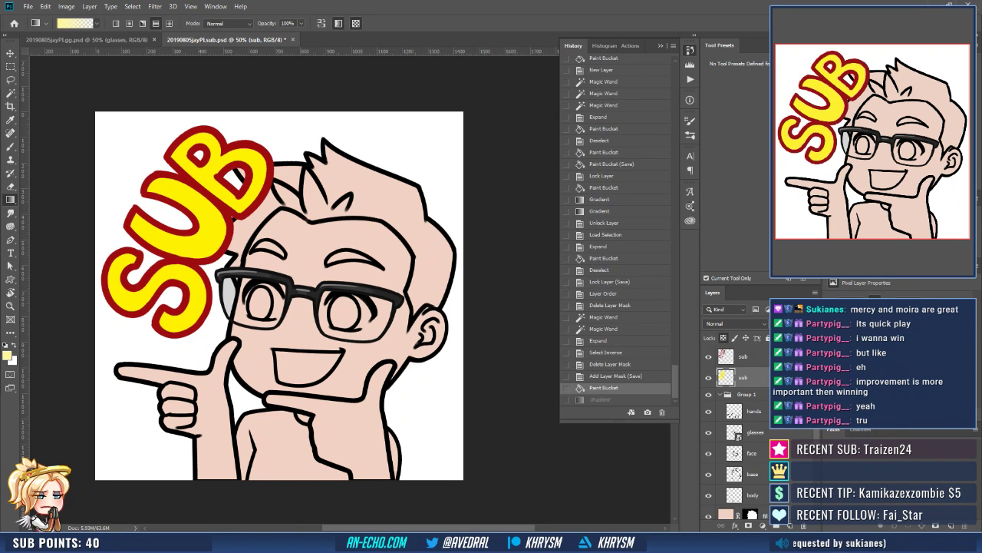
Apply a white reflected gradient diagonally over the yellow lettering, redo it starting from the upper-left side of the B, and save.
key("x")
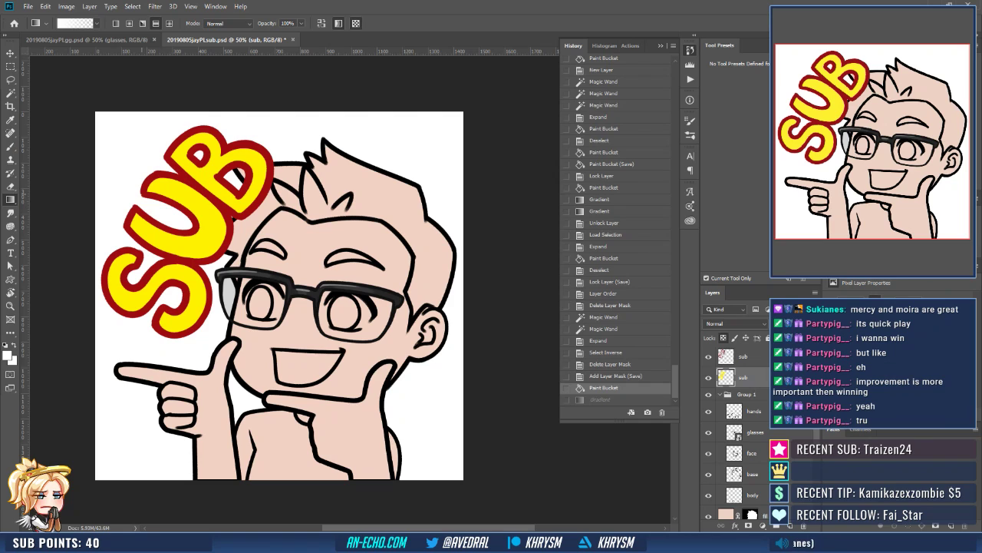
left_click_drag(140, 191, 229, 236)
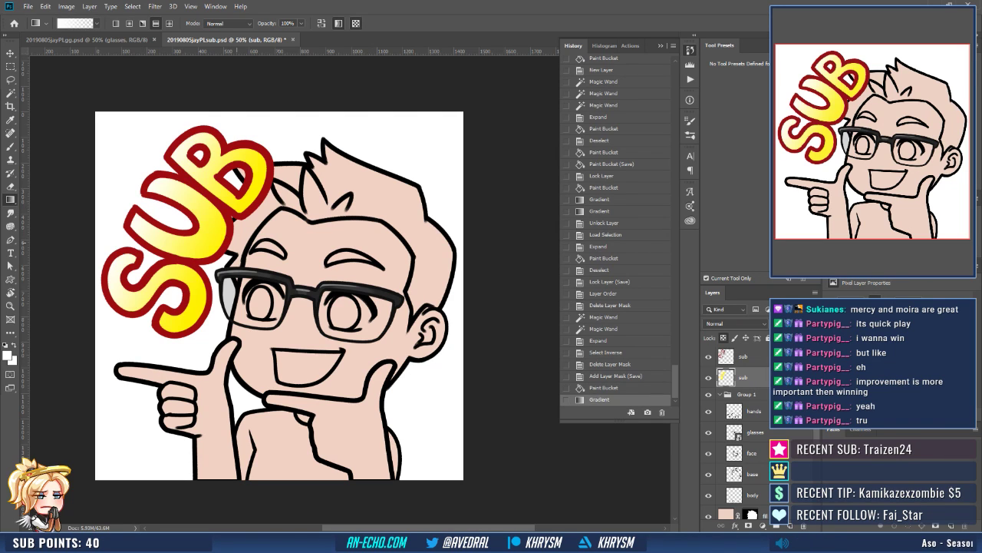
key("ctrl+z")
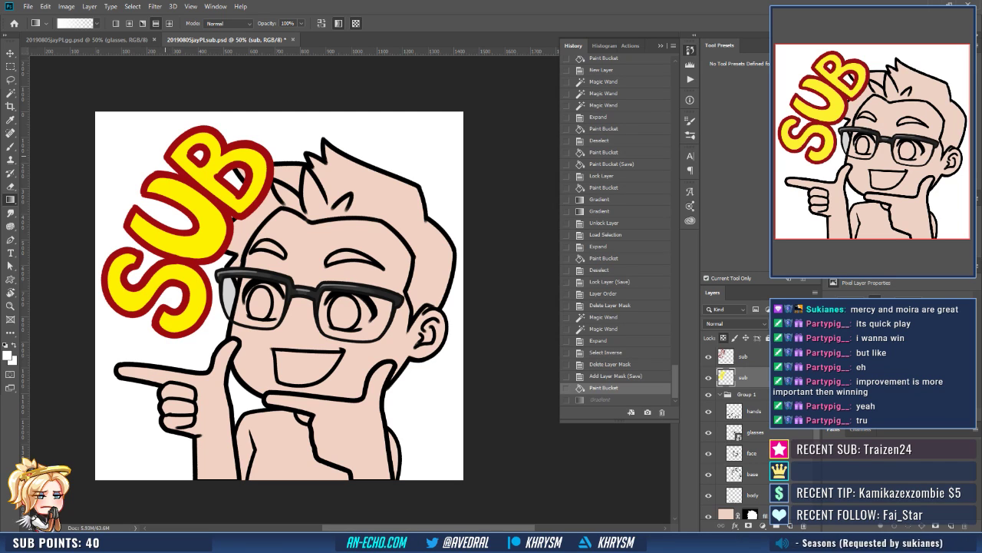
left_click_drag(165, 154, 231, 201)
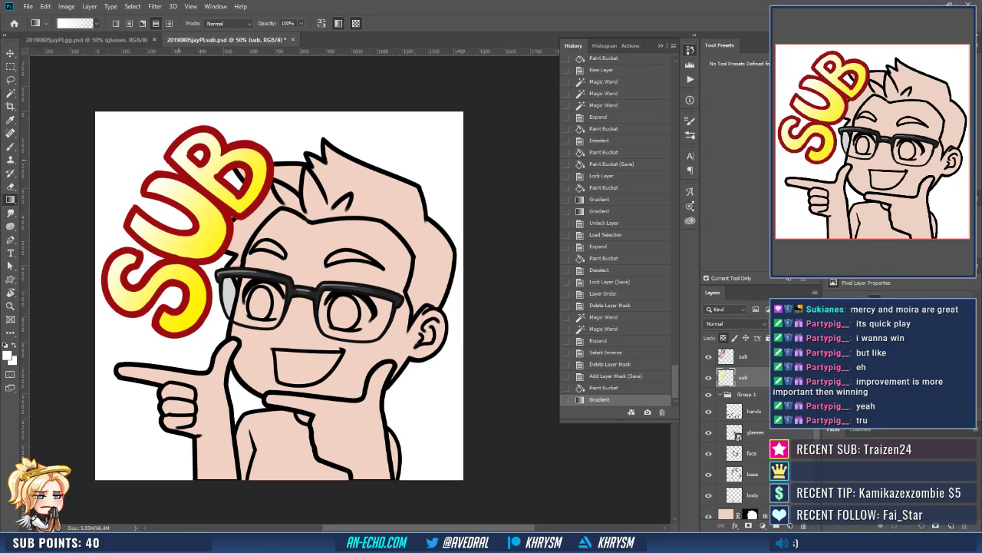
key("ctrl+s")
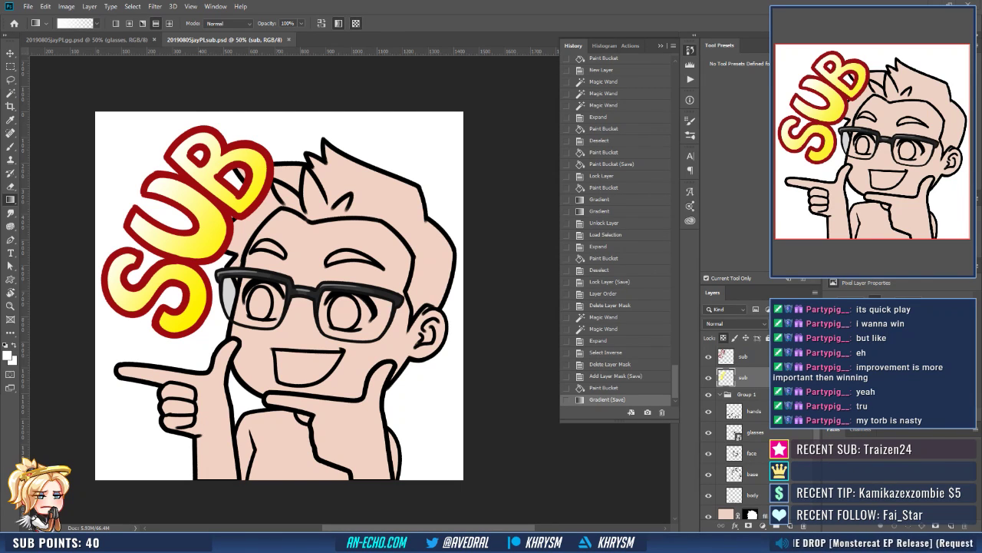
With both sub layers hidden, ungroup Group 1 and lock the transparent pixels of the hands, face, base and body layers.
left_click_drag(709, 356, 708, 377)
left_click(746, 394)
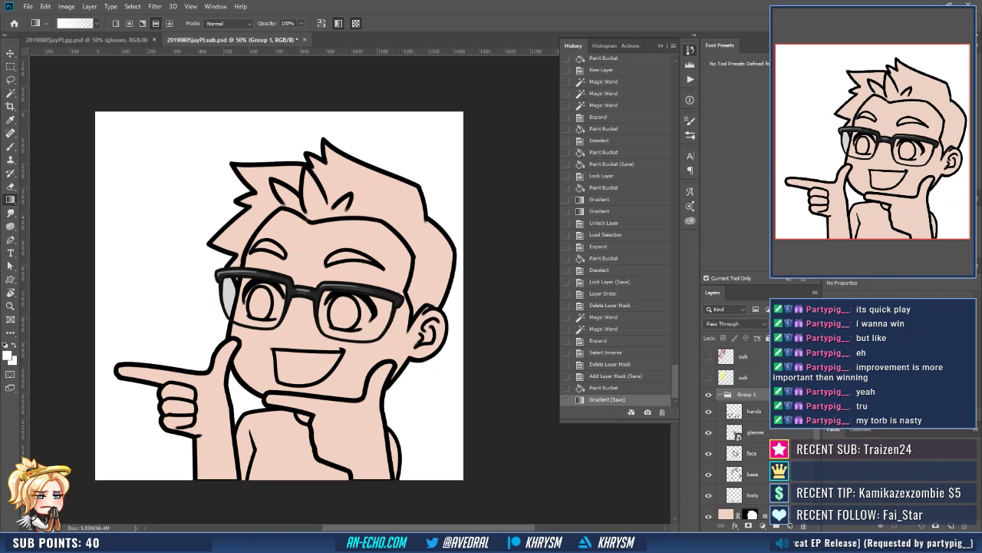
key("ctrl+shift+g")
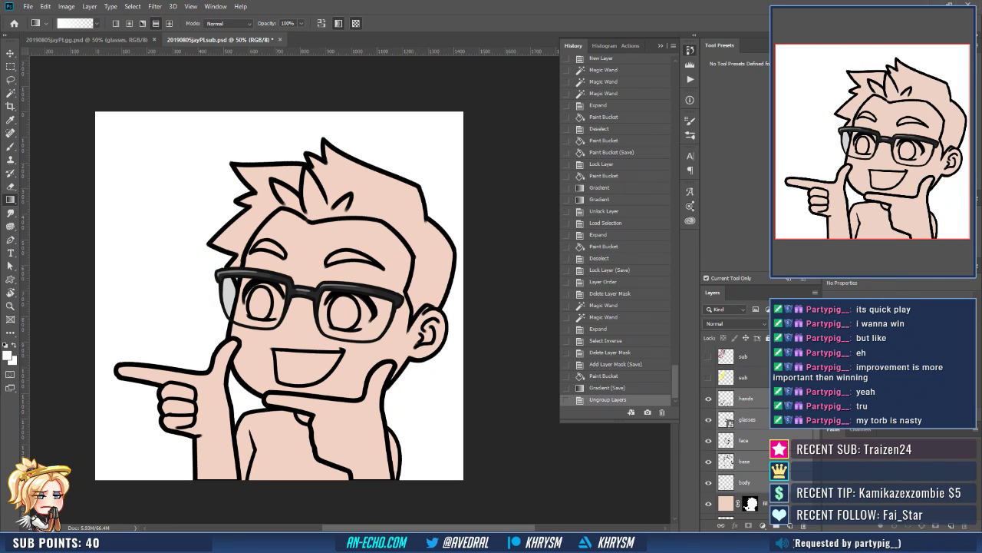
left_click(748, 419, "ctrl")
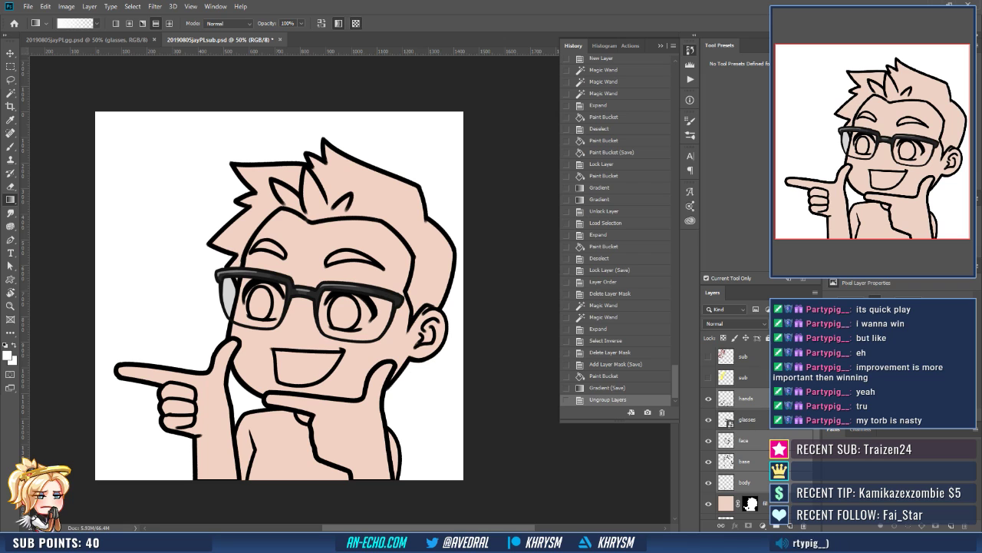
left_click(723, 338)
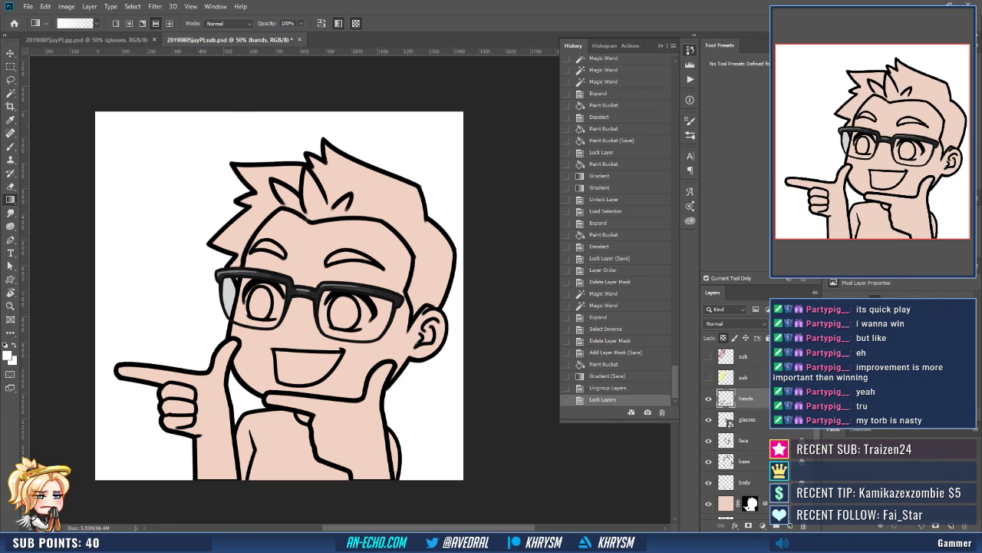
Pick up the dark red line colour from 20190805jayPLgg.psd and fill the line art on the hands layer with it.
left_click(87, 39)
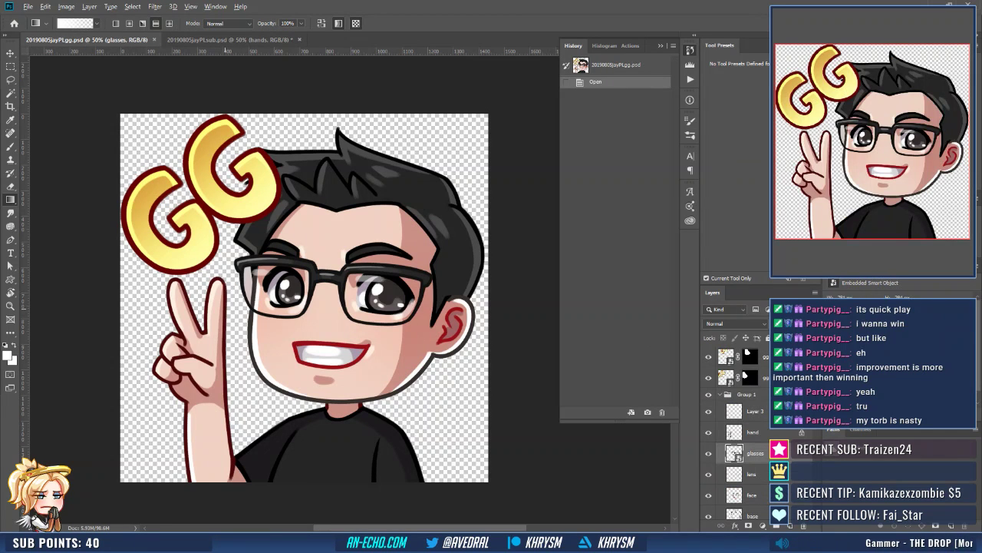
left_click(230, 40)
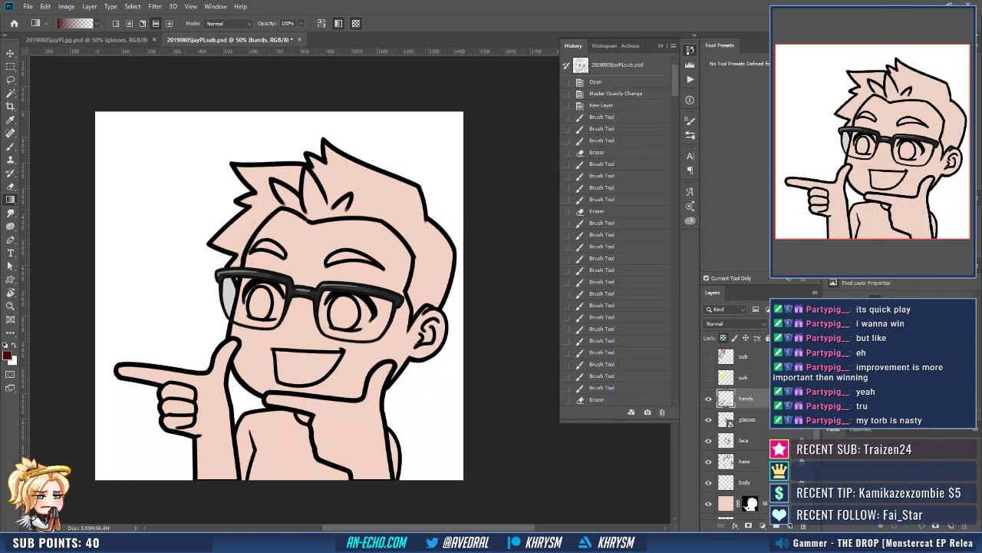
key("shift+g")
left_click(363, 386)
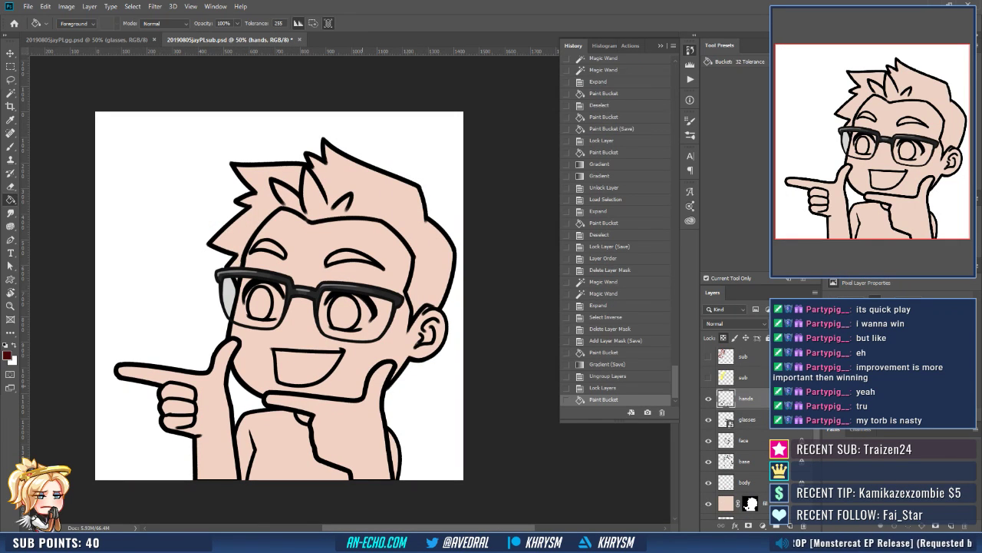
left_click_drag(384, 396, 399, 392)
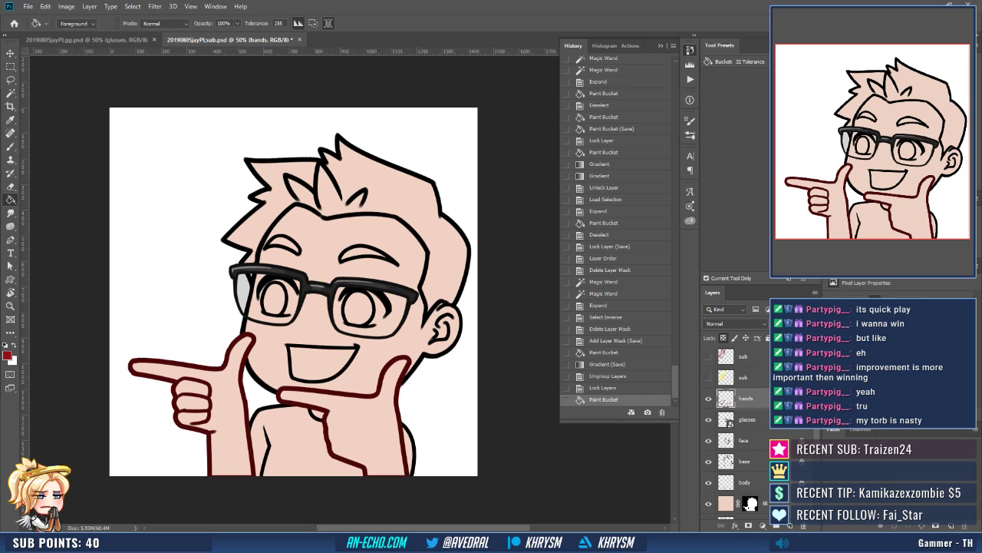
On the base layer, isolate the inner ear lines with the Lasso, fill them with brighter red, and touch them up with the brush.
left_click(745, 461)
key("ctrl+plus")
key("l")
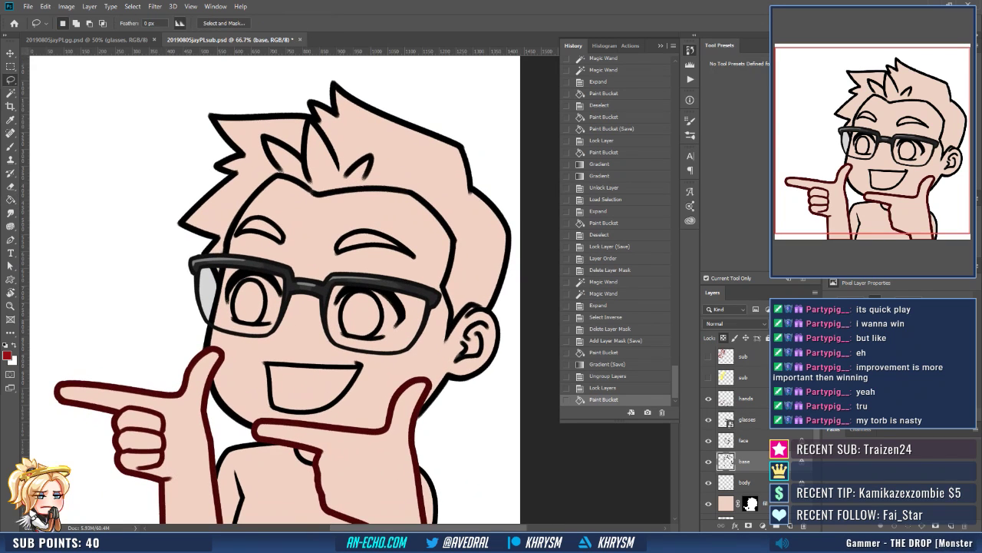
mouse_move(474, 315)
left_mouse_down()
mouse_move(450, 366)
mouse_move(489, 341)
mouse_move(487, 321)
mouse_move(498, 314)
left_mouse_up()
key("g")
left_click(484, 331)
key("ctrl+d")
key("b")
left_click(489, 331)
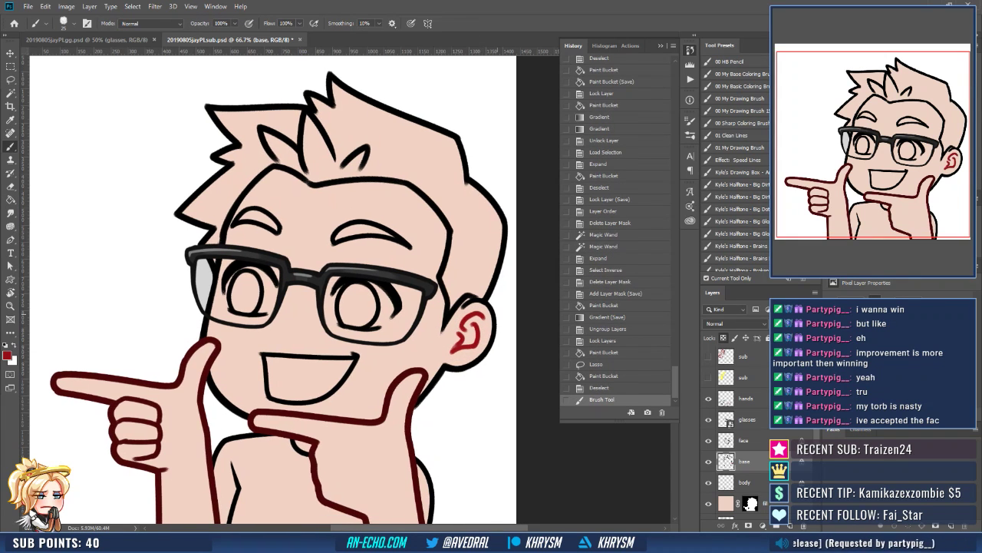
On the face layer, lasso the mouth and fill its outline with the same red.
key("alt+bracketright")
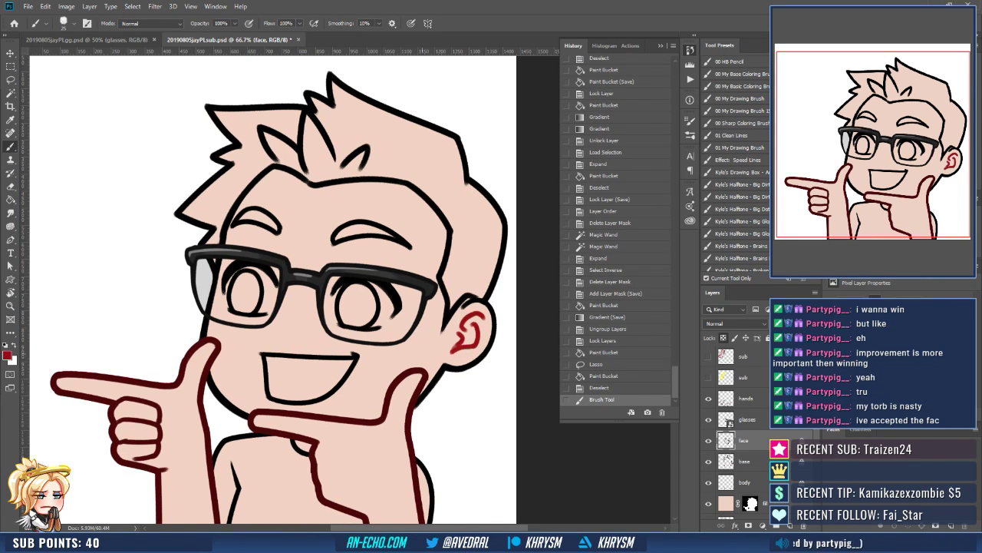
key("l")
mouse_move(370, 351)
left_mouse_down()
mouse_move(263, 341)
mouse_move(244, 370)
mouse_move(266, 404)
mouse_move(350, 401)
left_mouse_up()
key("g")
left_click(335, 405)
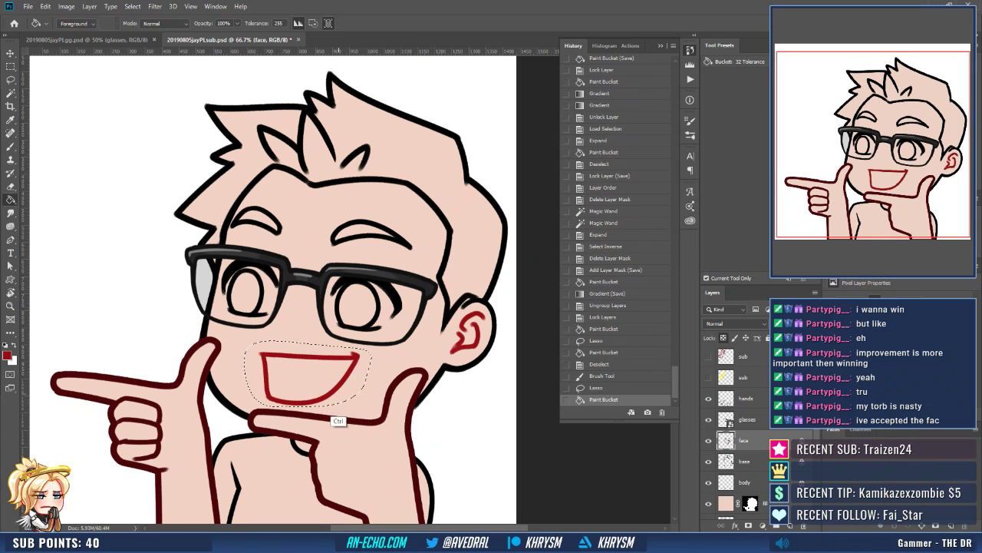
key("ctrl+d")
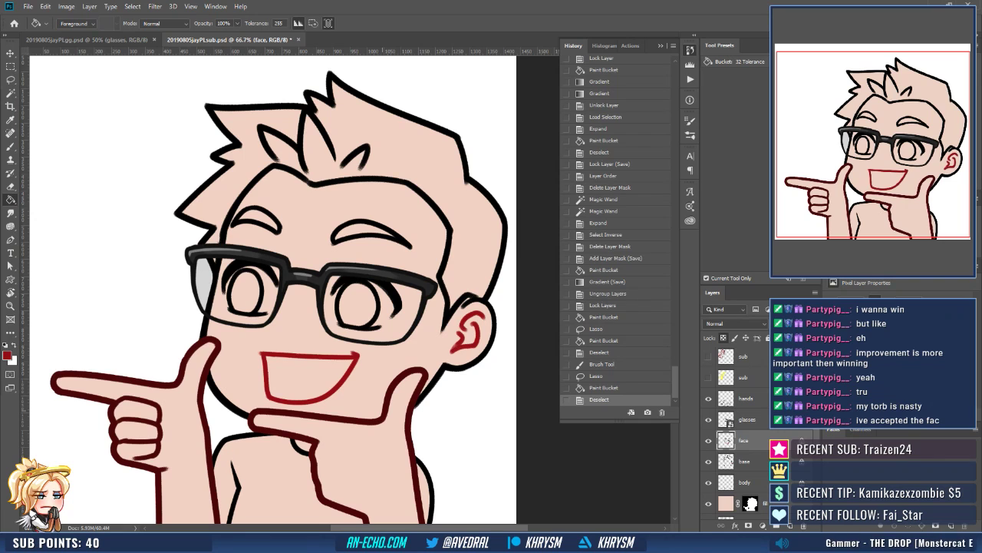
key("ctrl+minus")
left_click_drag(381, 399, 375, 425)
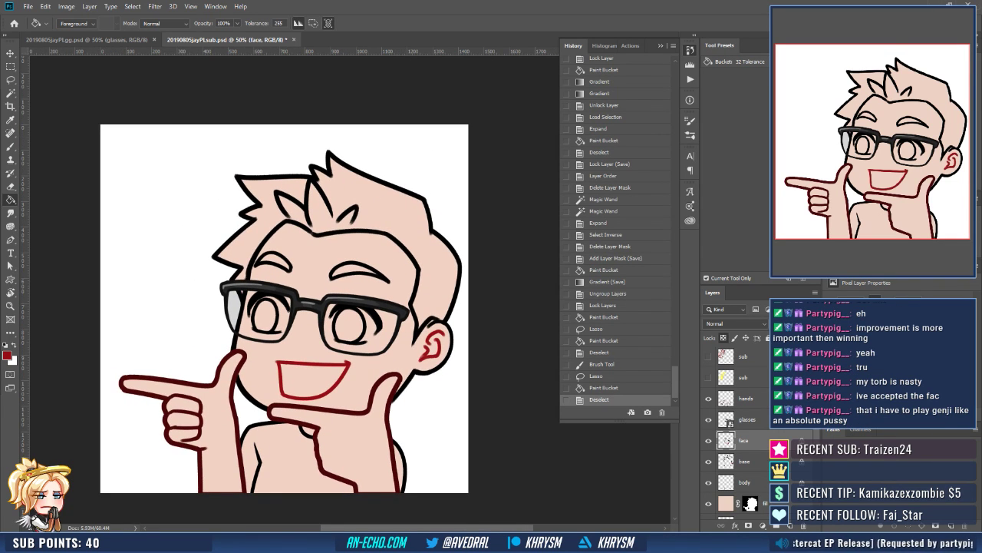
On the base layer, brush dark grey over the upper end of the face outline where it meets the hairline.
left_click(745, 461)
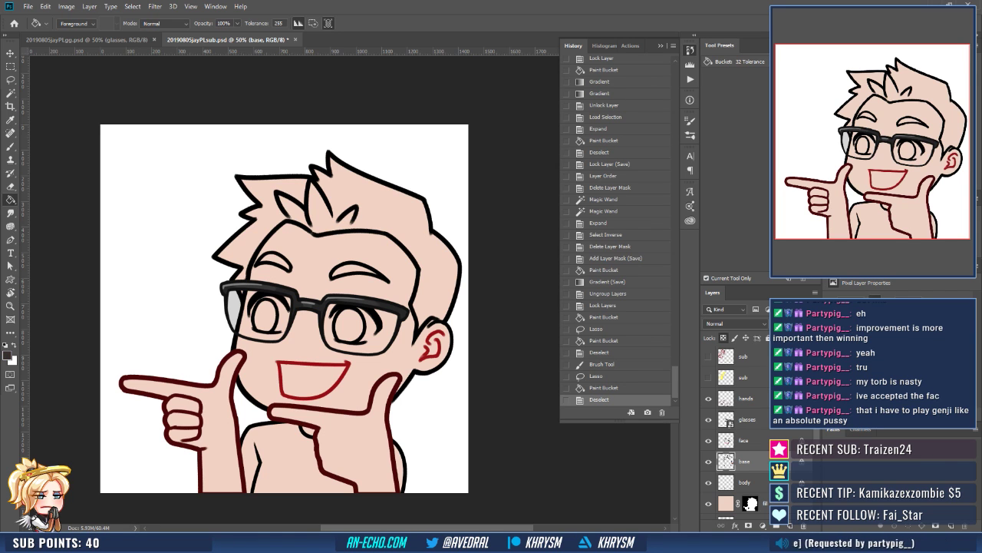
key("ctrl+plus")
key("ctrl+plus")
left_click_drag(261, 192, 386, 208)
key("b")
left_click_drag(331, 182, 355, 166)
mouse_move(368, 207)
left_mouse_down()
mouse_move(331, 134)
mouse_move(268, 117)
mouse_move(237, 166)
left_mouse_up()
Lasso the face outline on the pointing-hand side, fill it with dark grey, and touch up the line by the glasses in black.
key("l")
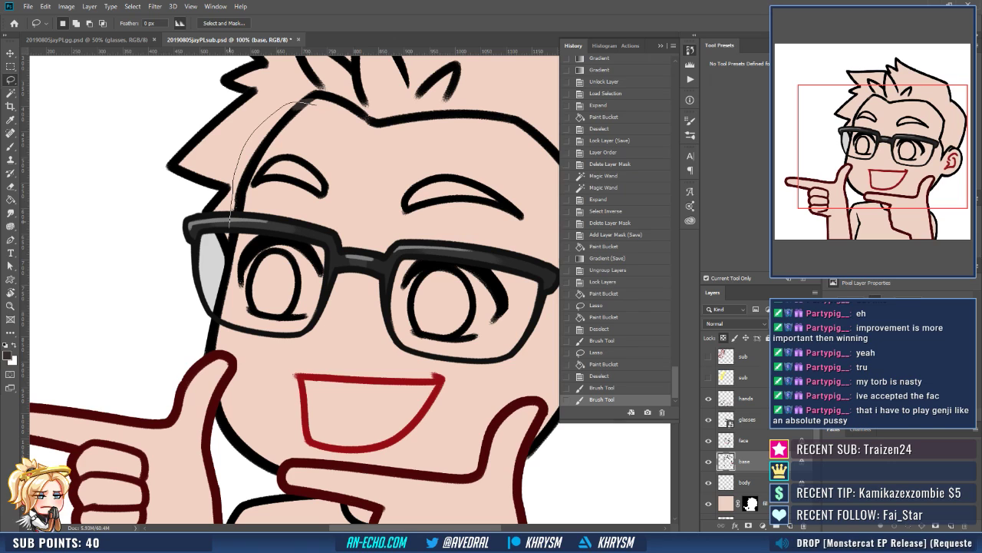
mouse_move(229, 224)
left_mouse_down()
mouse_move(187, 409)
mouse_move(214, 456)
mouse_move(241, 474)
mouse_move(304, 479)
mouse_move(326, 409)
mouse_move(344, 201)
left_mouse_up()
key("g")
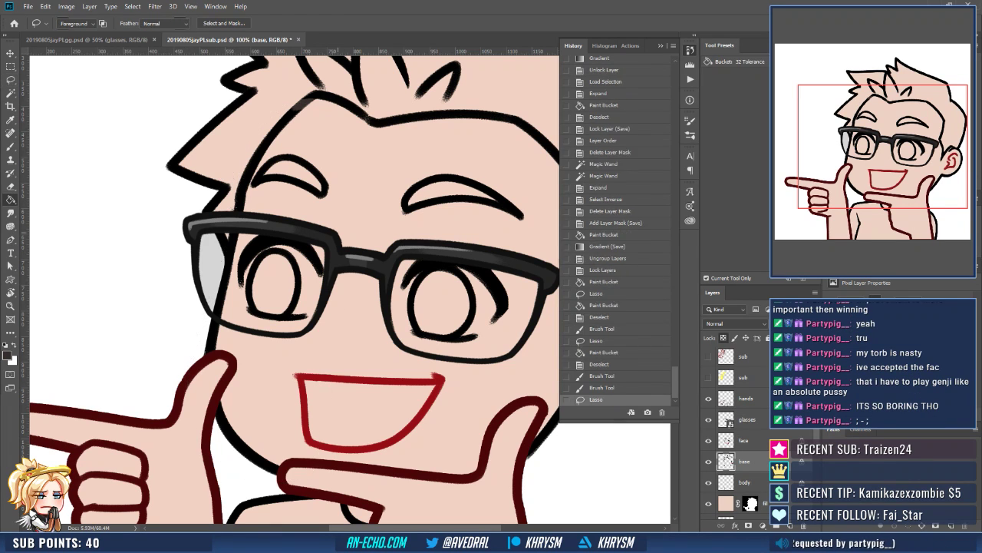
left_click(338, 232)
key("ctrl+d")
left_click_drag(307, 253, 272, 269)
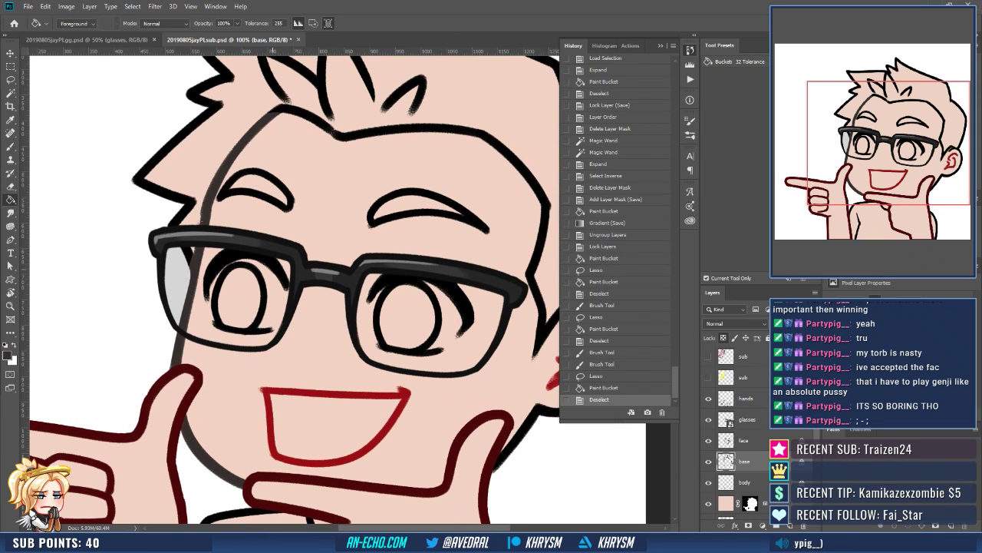
key("b")
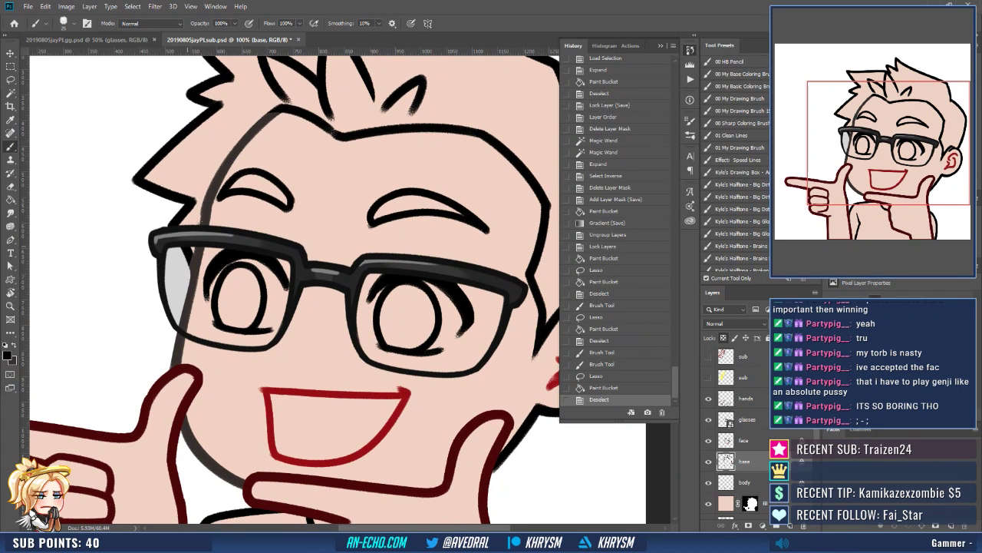
left_click_drag(187, 245, 190, 263)
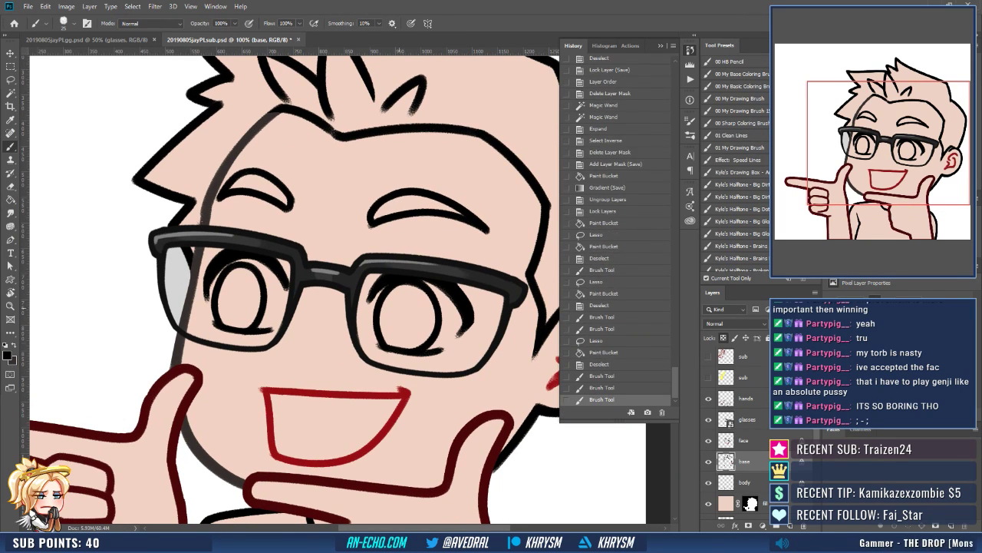
Brush dark grey over the outer outline of the ear.
left_click_drag(399, 308, 261, 250)
key("x")
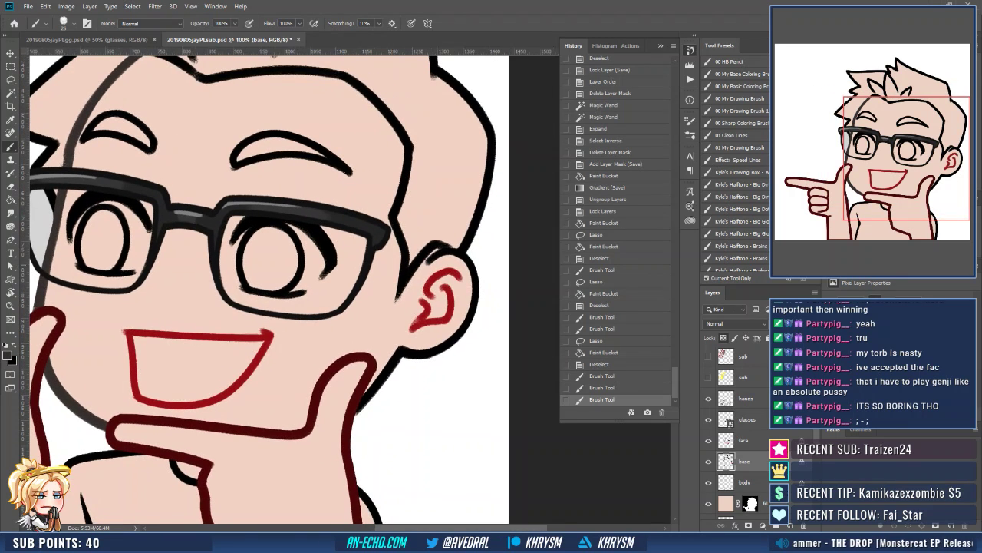
mouse_move(430, 260)
left_mouse_down()
mouse_move(463, 256)
mouse_move(474, 315)
mouse_move(477, 291)
mouse_move(461, 338)
mouse_move(416, 357)
mouse_move(430, 316)
left_mouse_up()
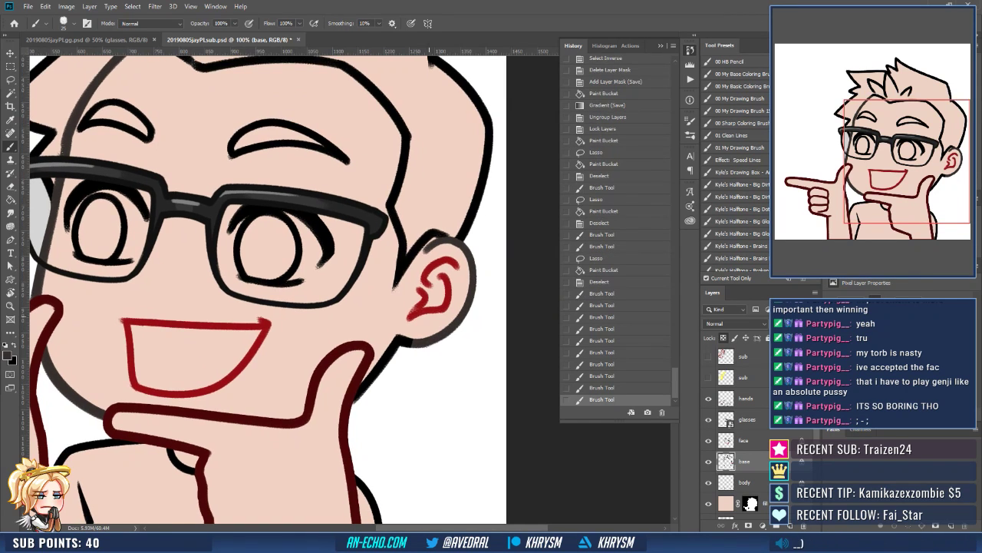
Lasso the ear's outer edge and the jaw line below it, and fill those lines with dark grey.
key("l")
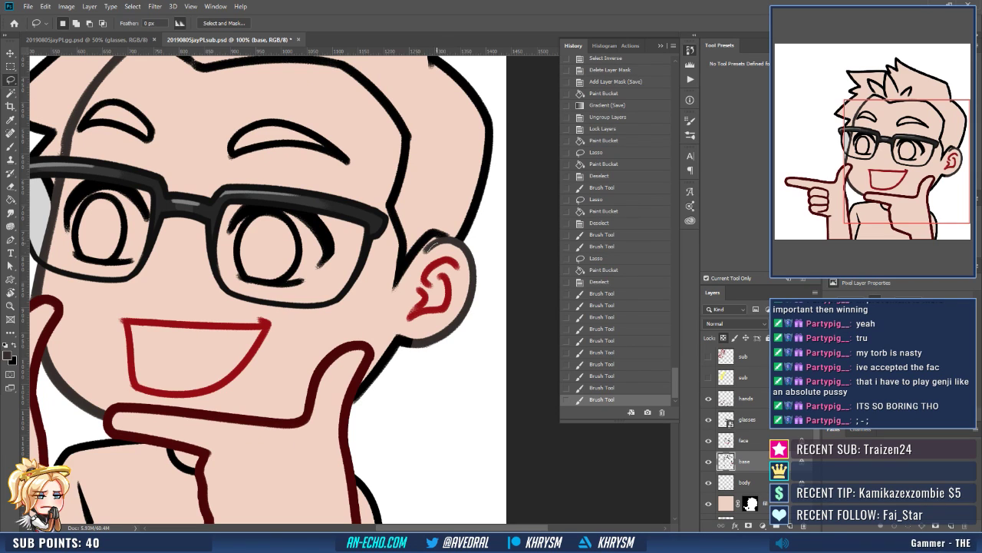
mouse_move(430, 244)
left_mouse_down()
mouse_move(474, 247)
mouse_move(433, 387)
mouse_move(342, 369)
mouse_move(406, 326)
mouse_move(446, 313)
left_mouse_up()
left_click_drag(462, 269, 430, 247)
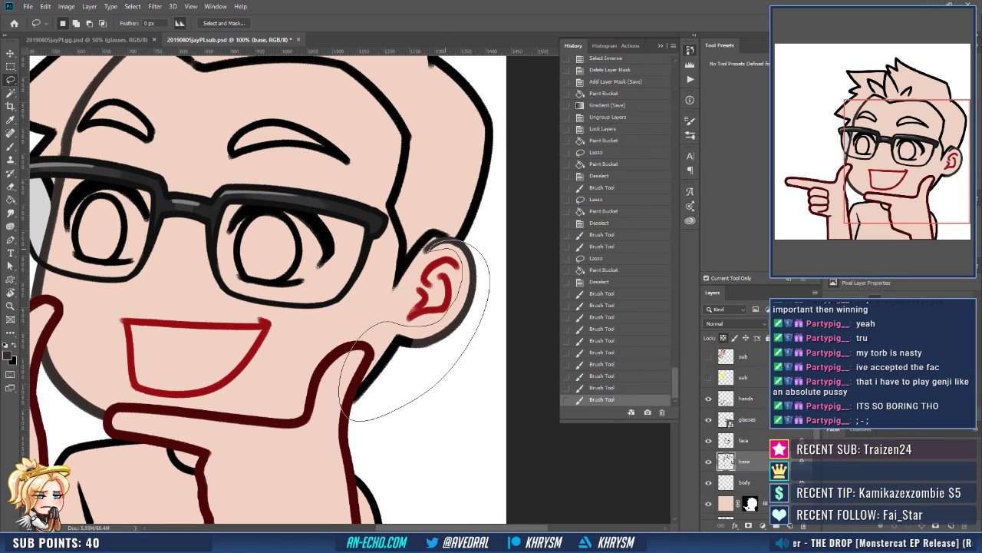
key("g")
left_click(442, 378)
key("ctrl+d")
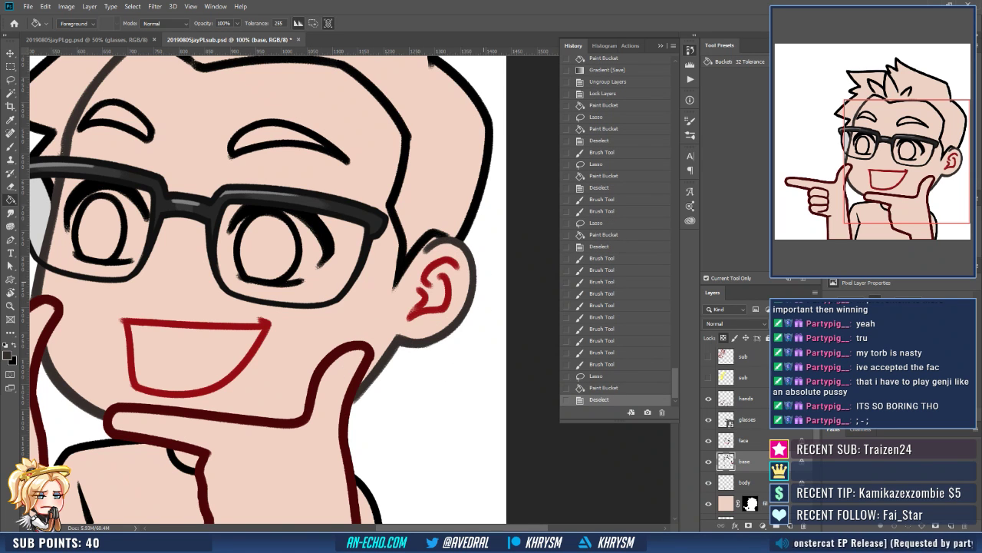
key("ctrl+minus")
mouse_move(370, 357)
left_mouse_down()
mouse_move(391, 418)
mouse_move(400, 391)
left_mouse_up()
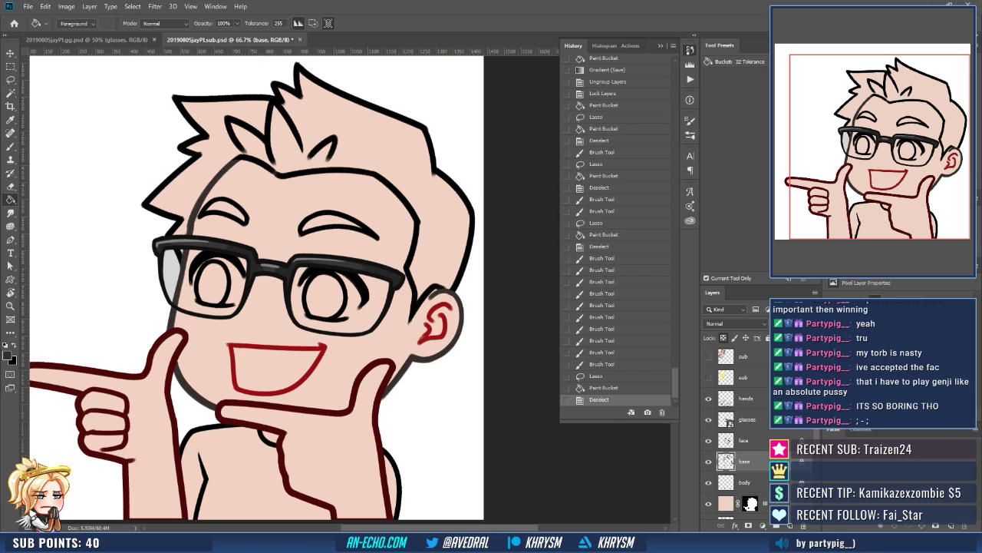
Create a layer named flats, clipped to the fill layer.
left_click(726, 503)
left_click_drag(134, 346, 188, 346)
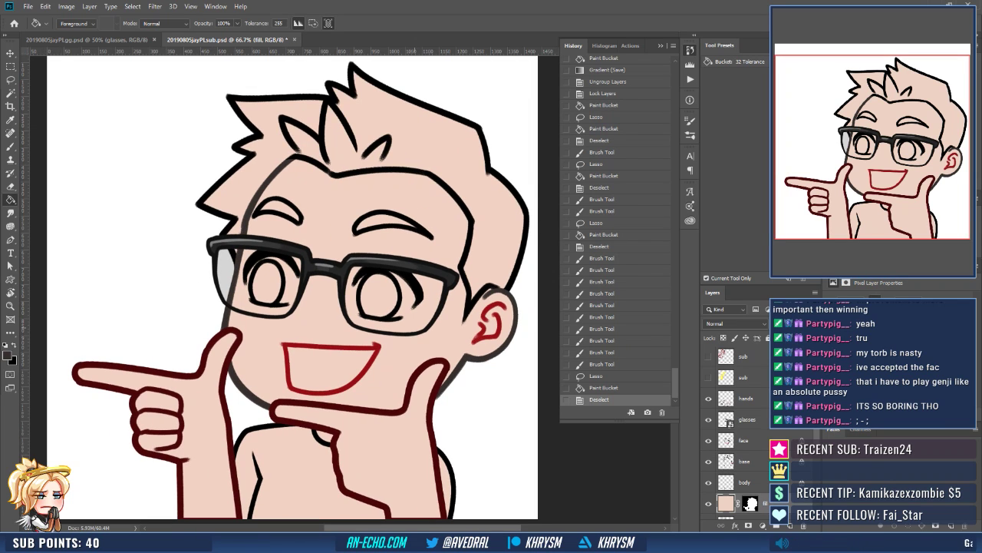
key("ctrl+shift+n")
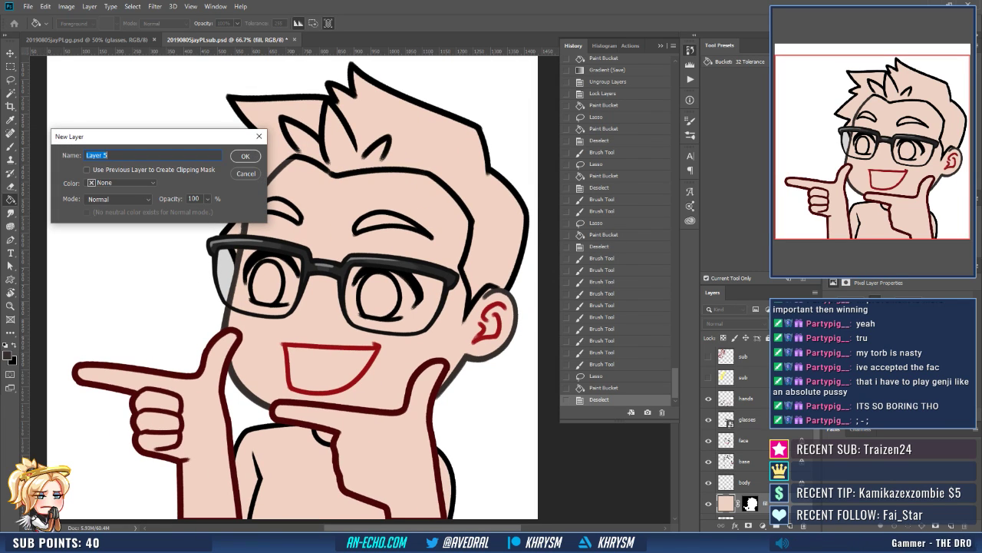
type("slats")
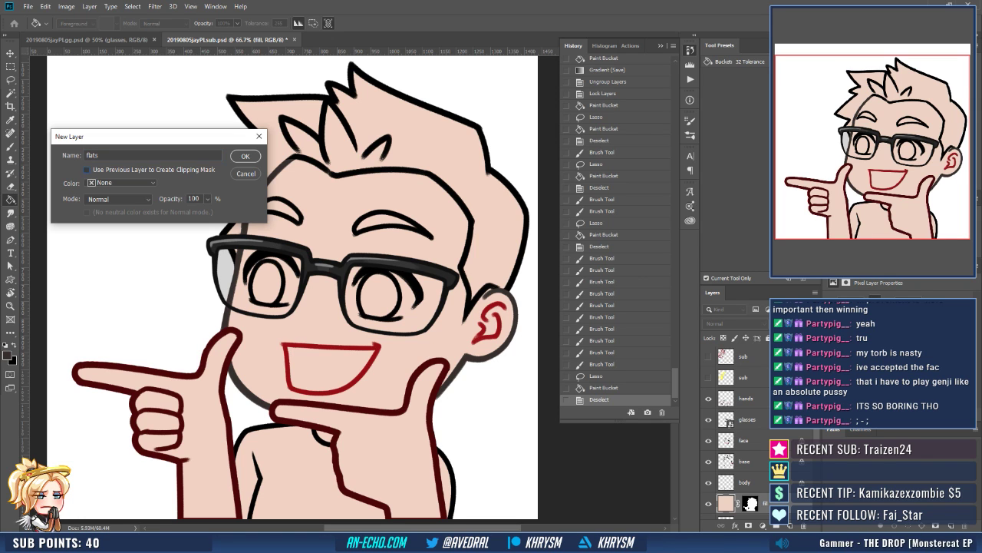
key("Return")
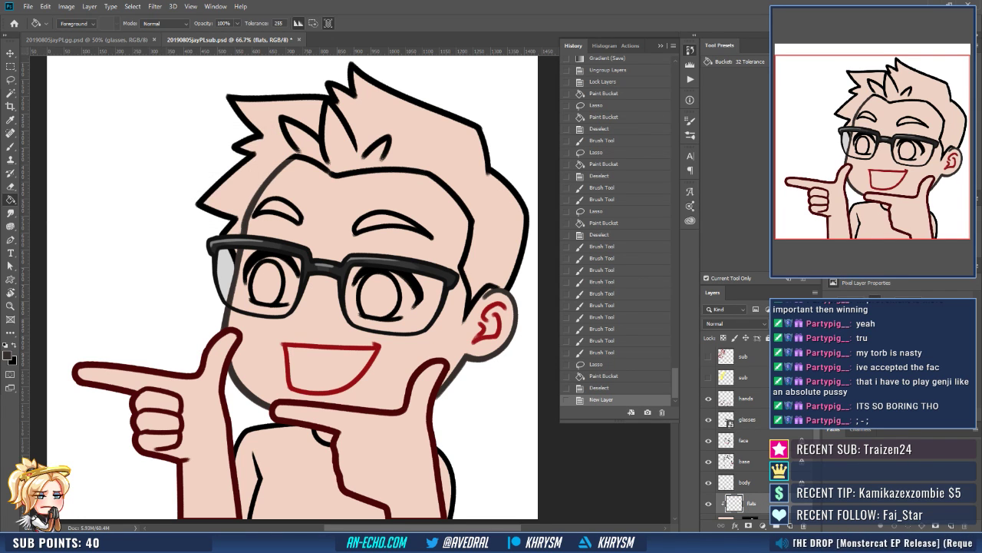
After checking the GG emote for reference, select the hair sections and both eyebrows with the Magic Wand, hiding the glasses layer meanwhile.
left_click(86, 39)
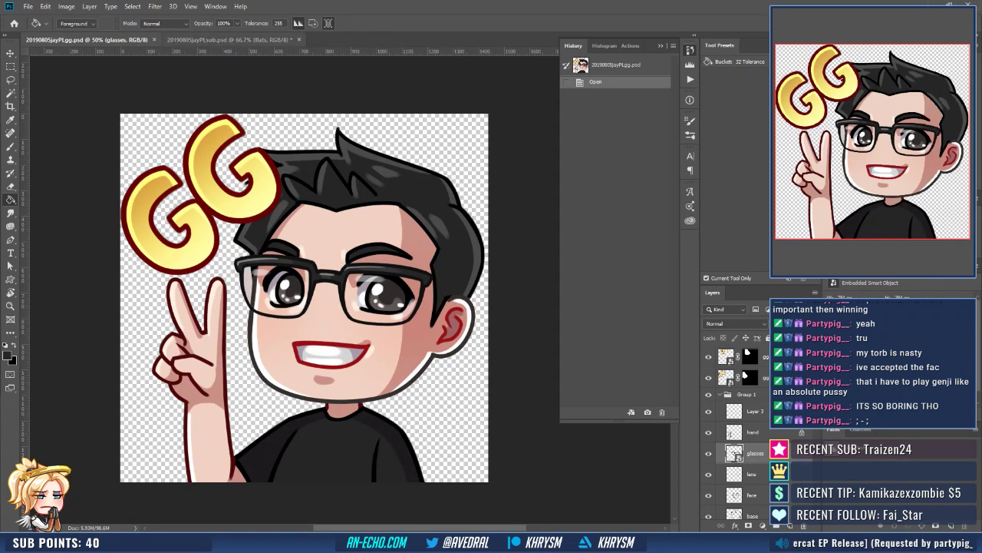
left_click(231, 40)
key("w")
left_click(425, 175)
left_click_drag(425, 175, 394, 152)
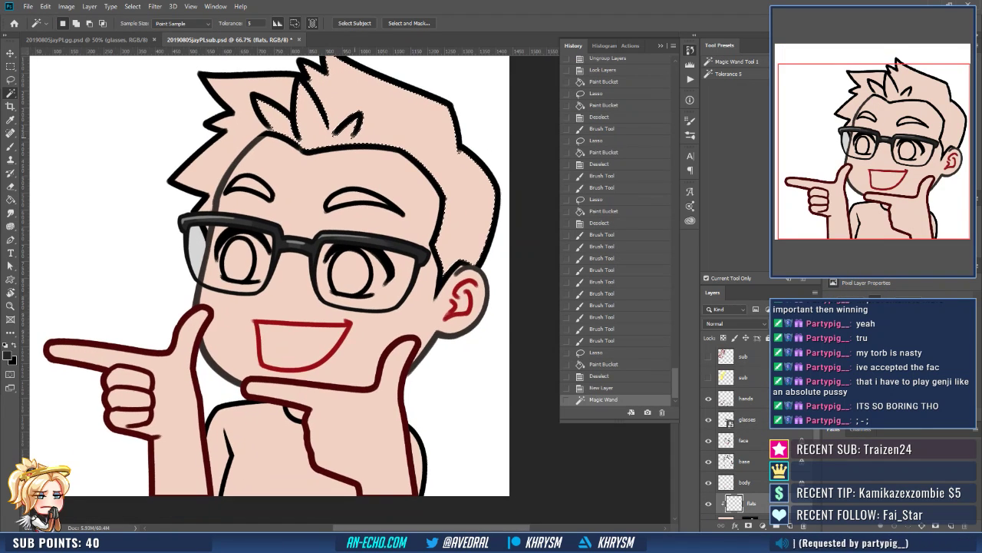
left_click(261, 106, "shift")
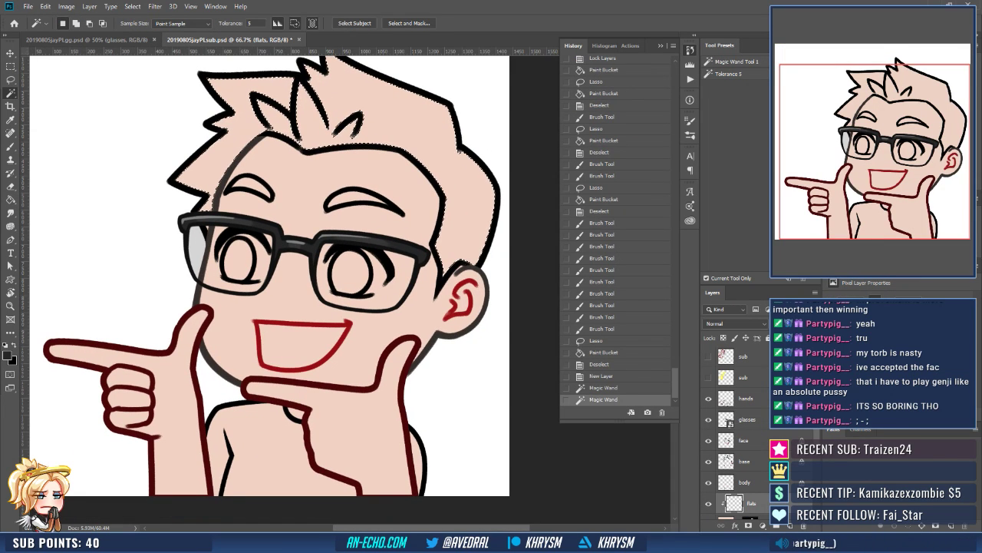
key("ctrl+z")
left_click(708, 419)
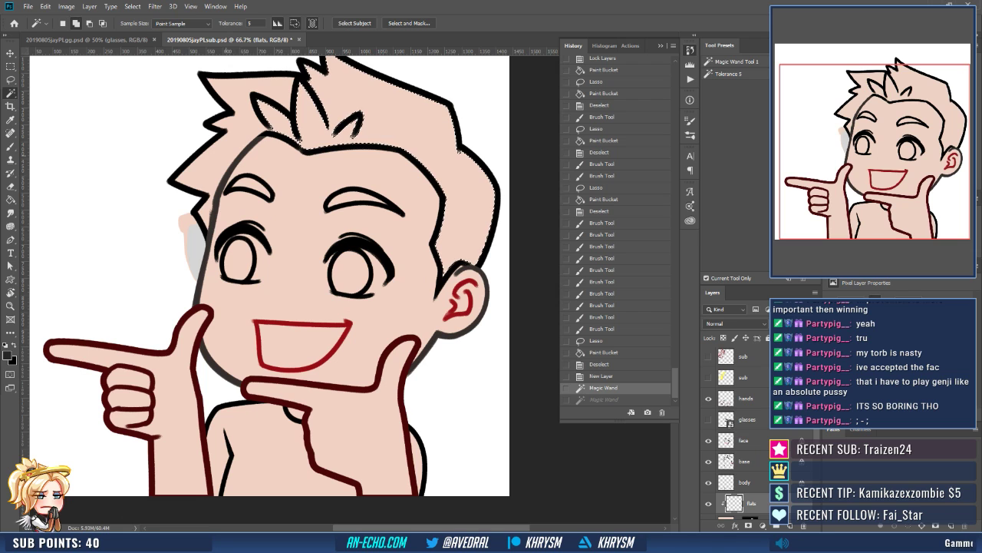
left_click(239, 122, "shift")
left_click(249, 185, "shift")
left_click(359, 197, "shift")
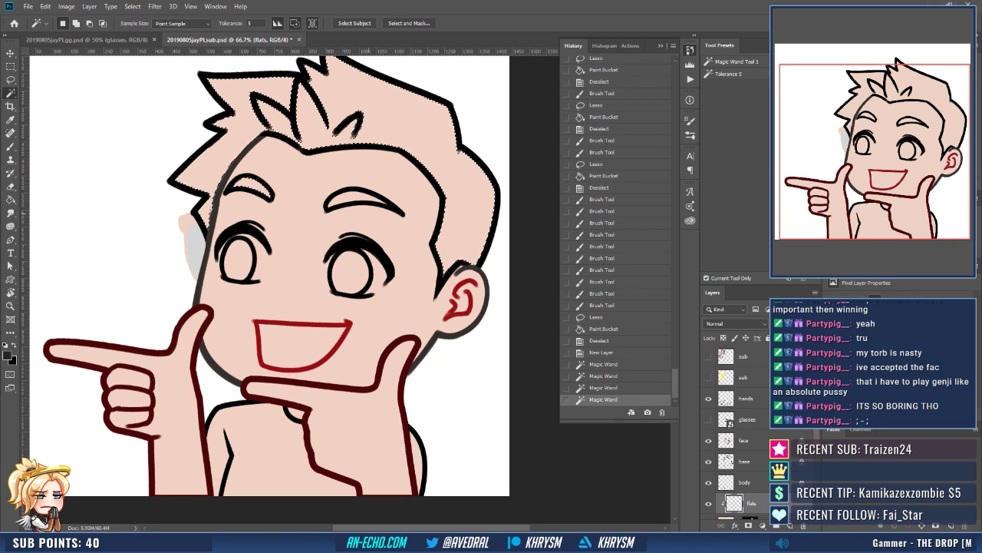
left_click(708, 419)
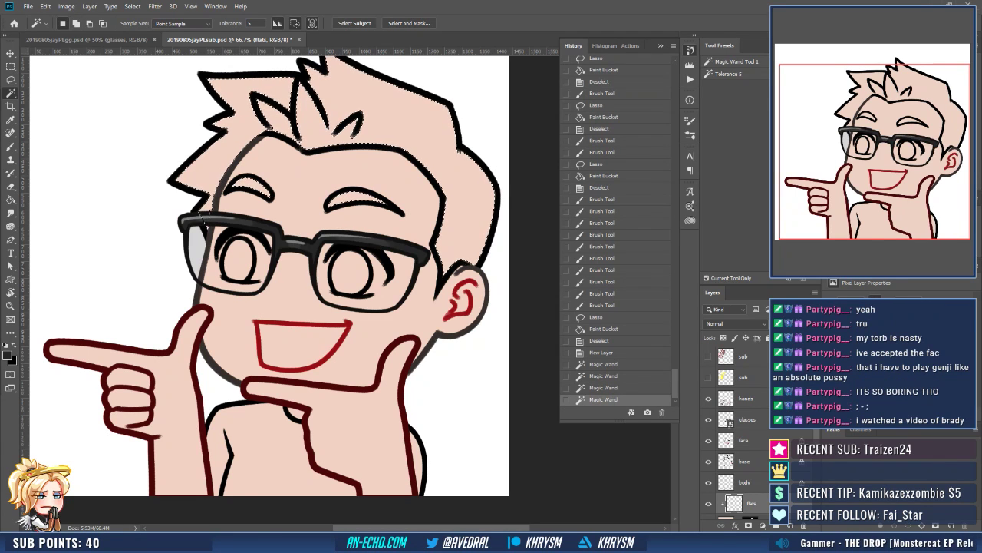
Expand the hair and eyebrow selection, fill it with near-black on the flats layer, and deselect.
key("alt+s")
key("m")
key("e")
key("Return")
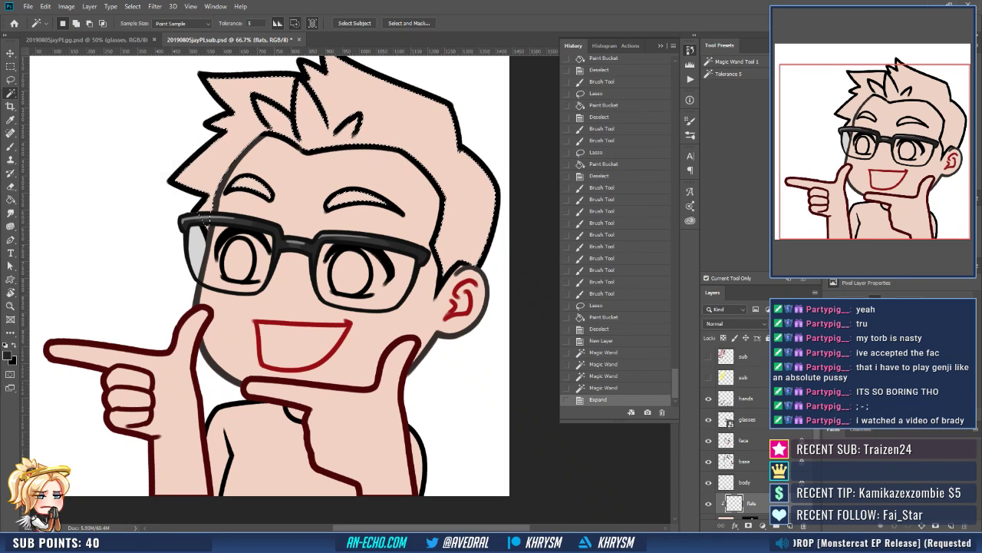
key("g")
left_click(205, 221)
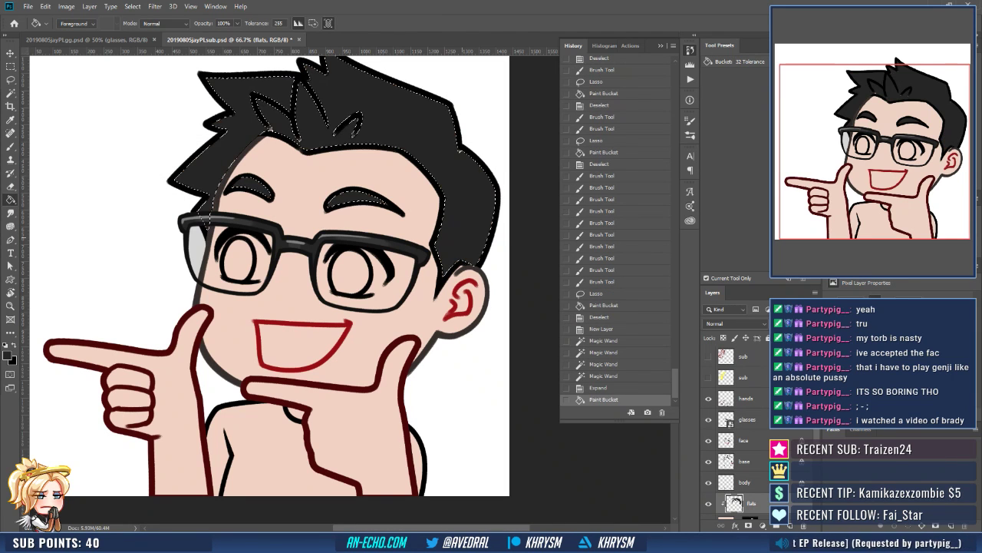
key("ctrl+d")
left_click_drag(481, 167, 445, 241)
left_click_drag(169, 275, 166, 284)
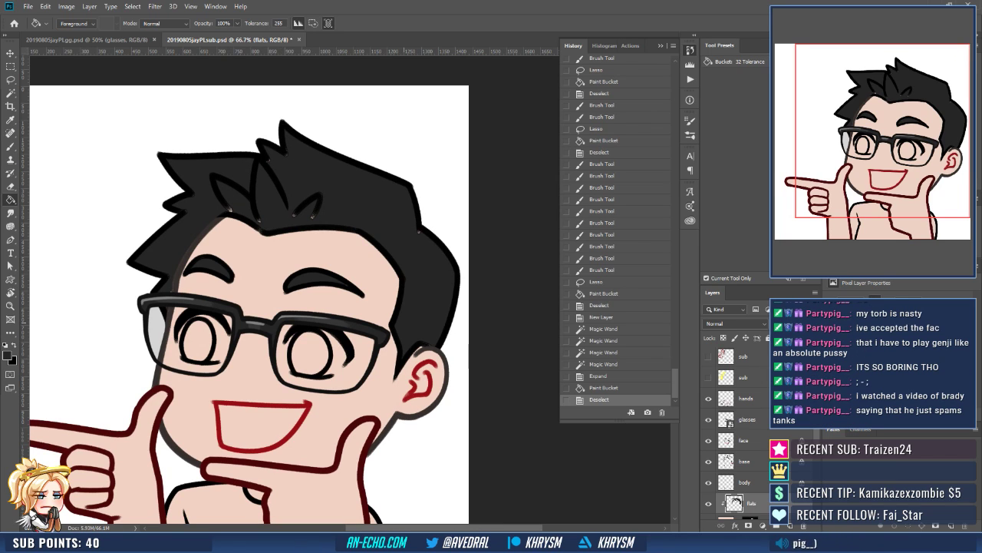
Lasso the small unfilled gaps around the front hair strands, fill them with near-black on the flats layer, and deselect.
key("l")
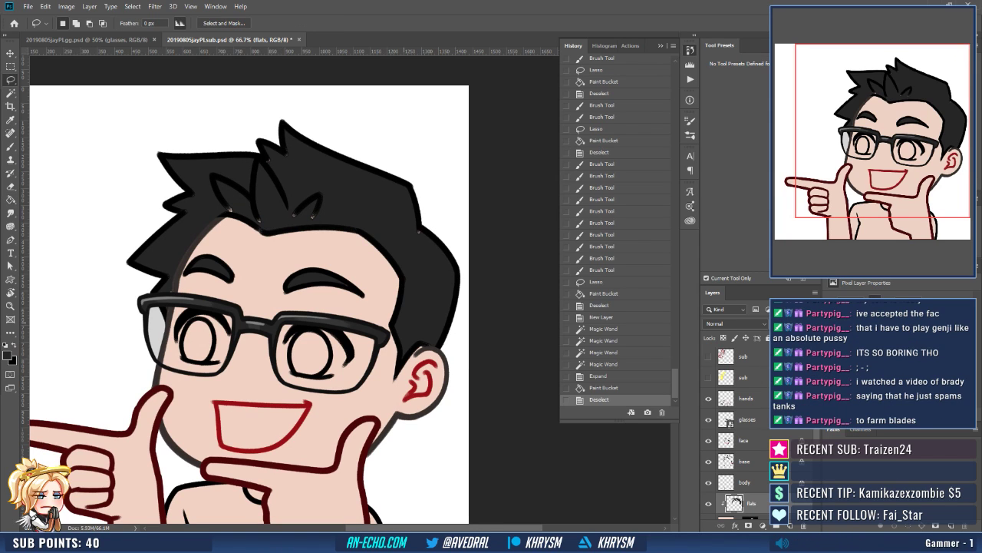
mouse_move(280, 227)
left_mouse_down()
mouse_move(468, 238)
mouse_move(179, 131)
mouse_move(217, 220)
mouse_move(272, 230)
left_mouse_up()
key("g")
left_click(307, 207)
key("l")
key("ctrl+d")
scroll(447, 333, "down", 2)
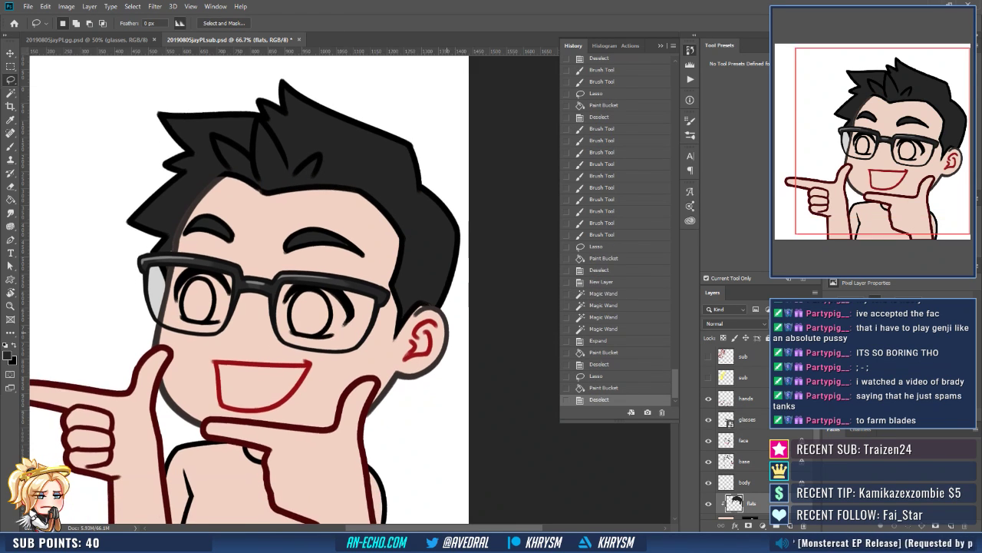
scroll(249, 289, "down", 2)
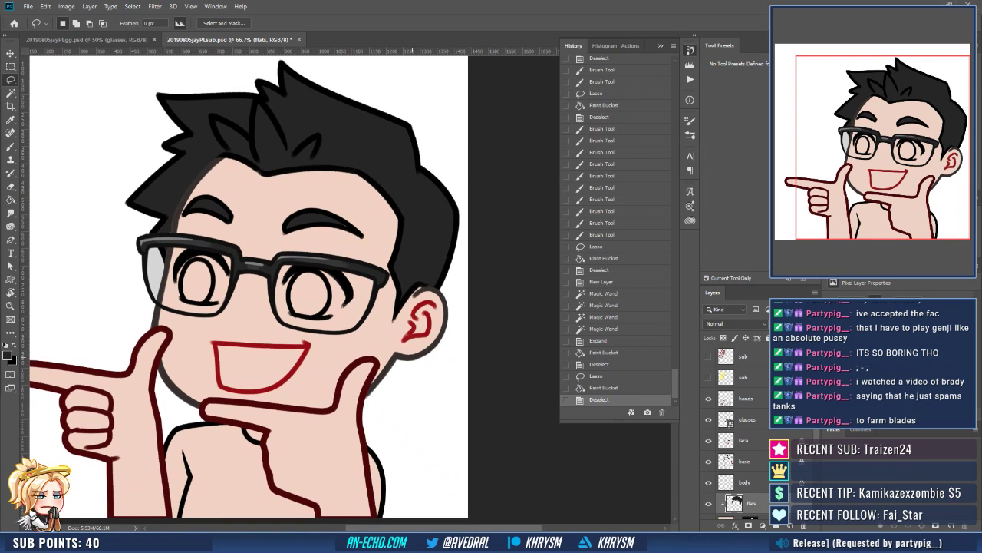
Dab near-black with the Brush over the remaining gaps in the hair beside the ear and above the glasses' outer corner.
left_click_drag(412, 357, 389, 390)
key("b")
left_click(419, 347)
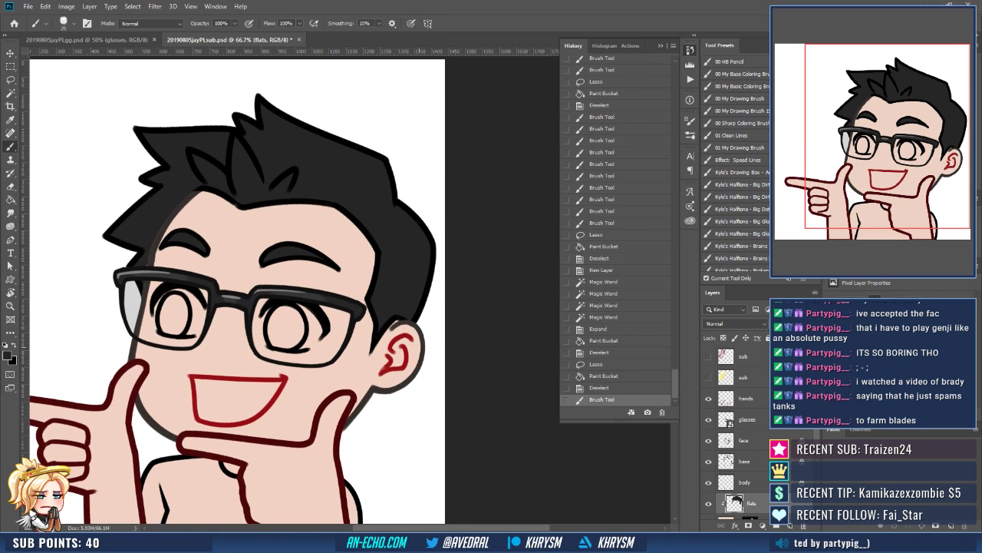
left_click_drag(419, 347, 485, 373)
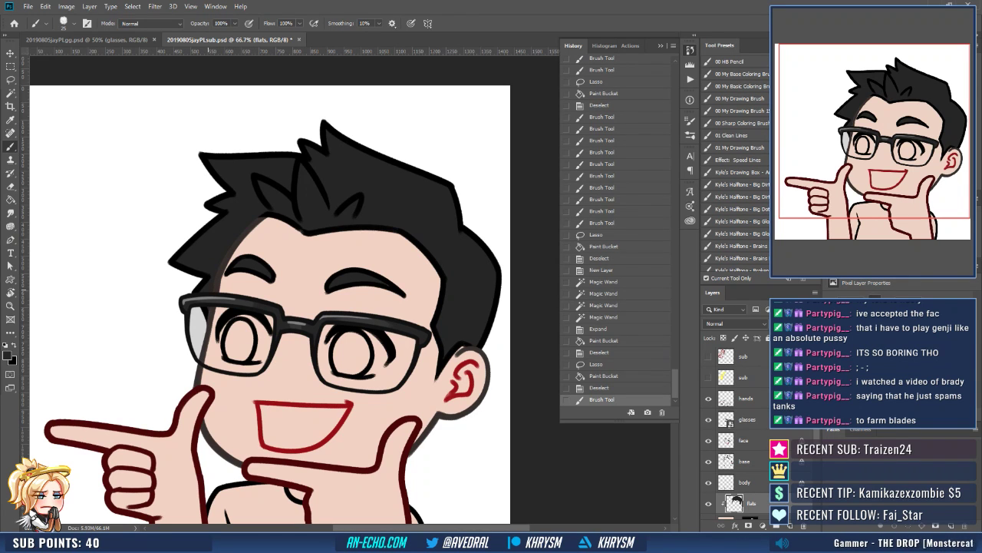
left_click(208, 286)
left_click_drag(382, 230, 331, 196)
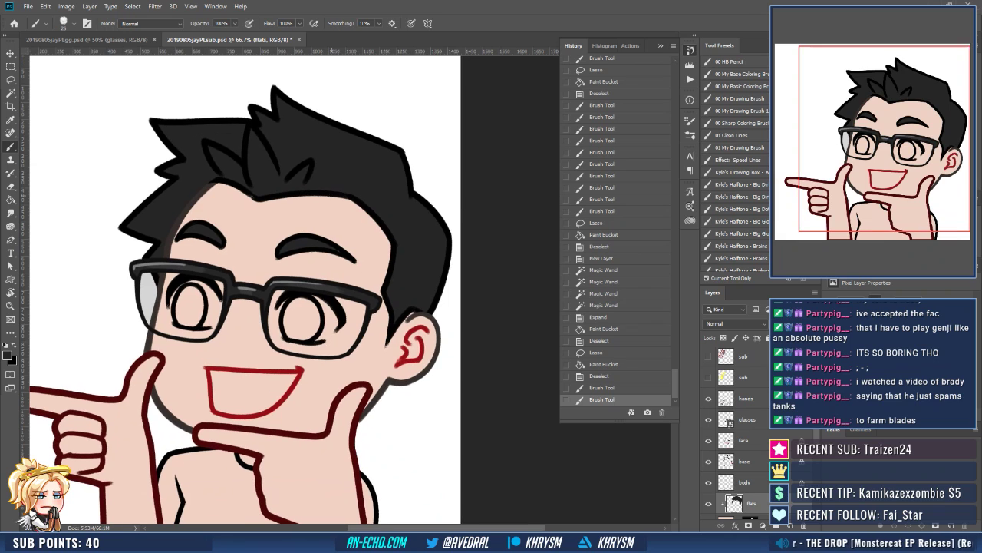
Strengthen the line art by duplicating the body, base and face layers and merging each copy down into its original.
key("alt+]")
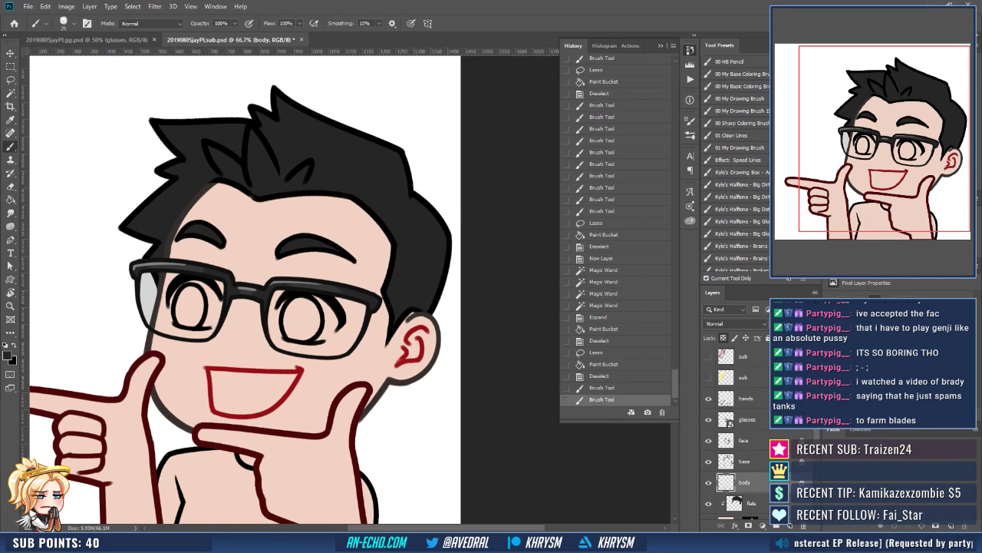
key("ctrl+j")
key("ctrl+e")
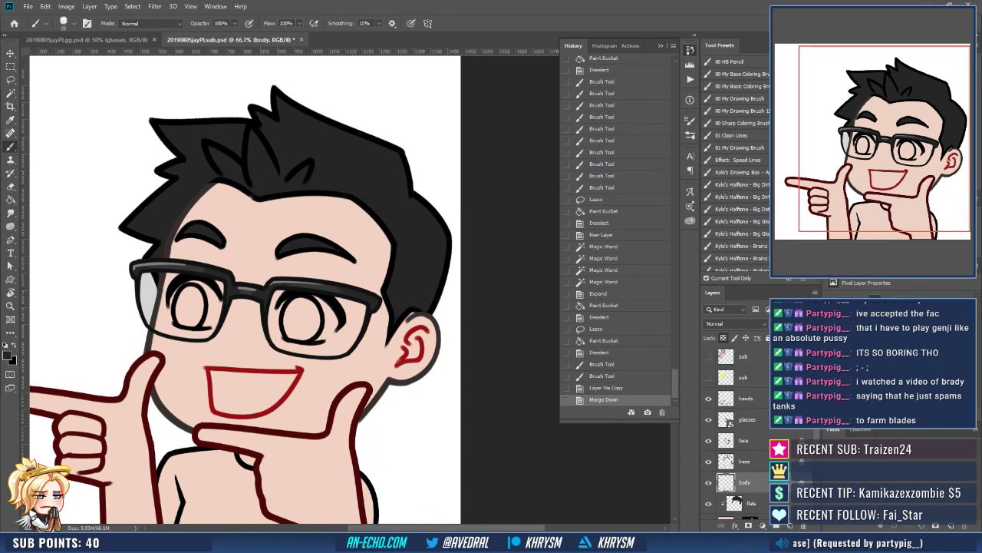
key("alt+]")
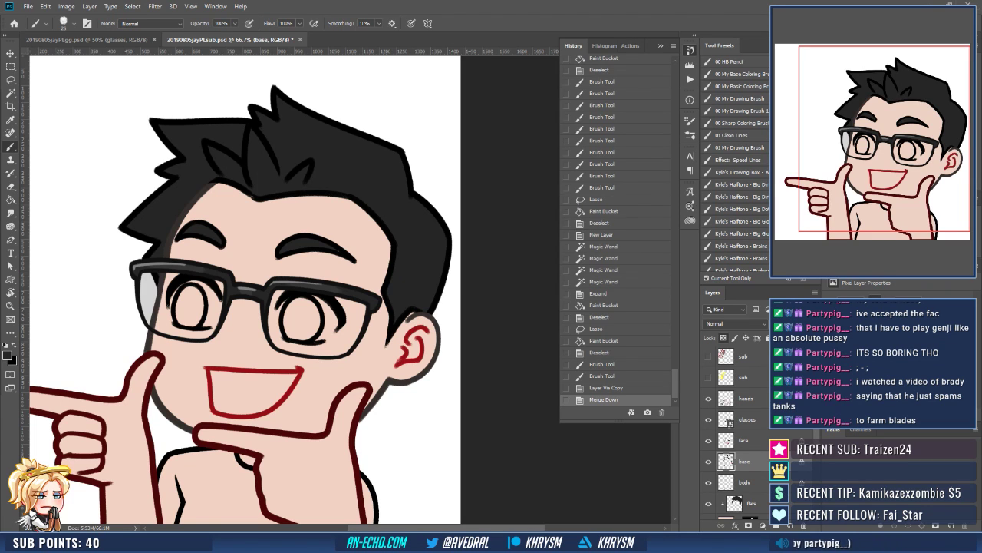
key("ctrl+j")
key("ctrl+e")
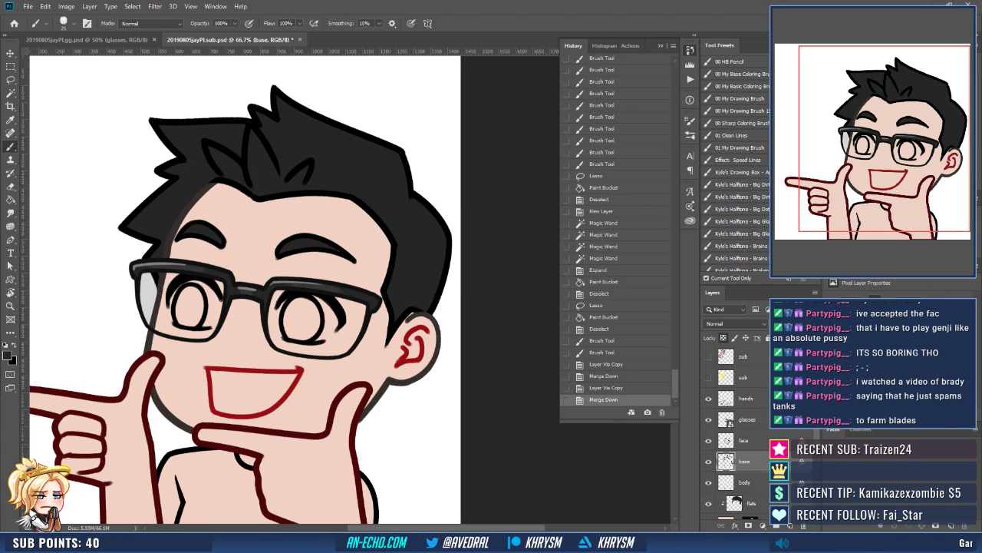
key("alt+]")
key("ctrl+j")
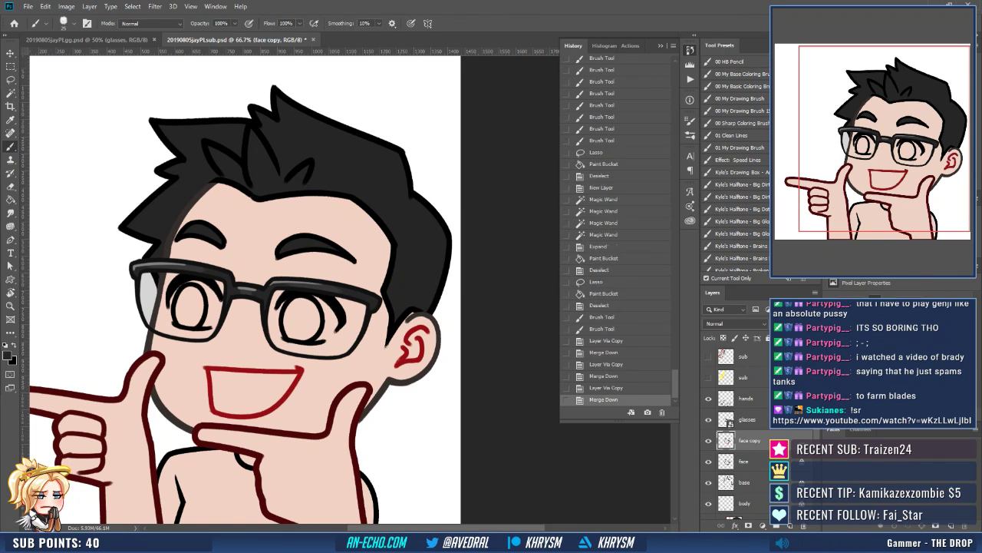
key("ctrl+e")
left_click(746, 399)
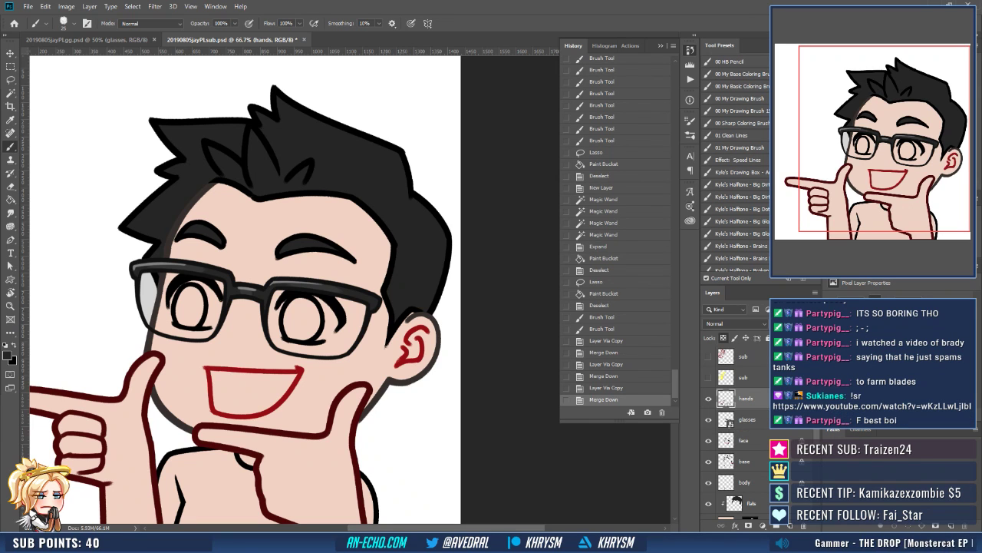
After checking the GG emote for reference, select both torso areas around the raised arm with the Magic Wand on the flats layer.
key("ctrl+minus")
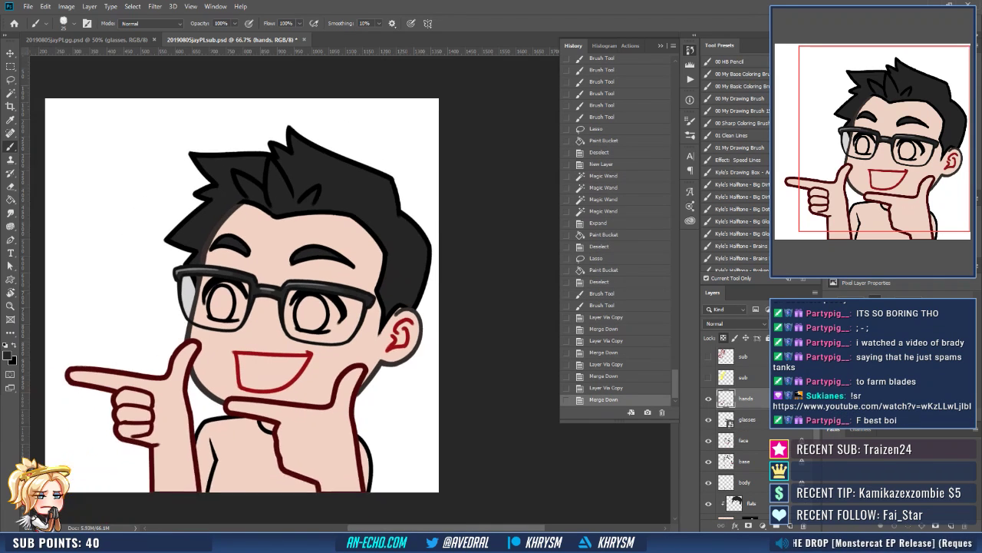
left_click_drag(271, 347, 287, 340)
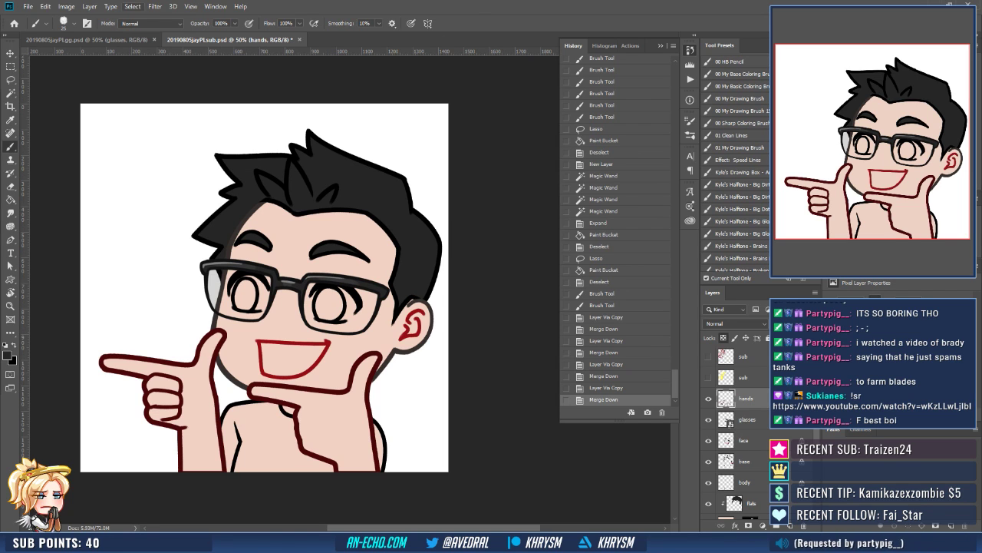
left_click(86, 40)
key("g")
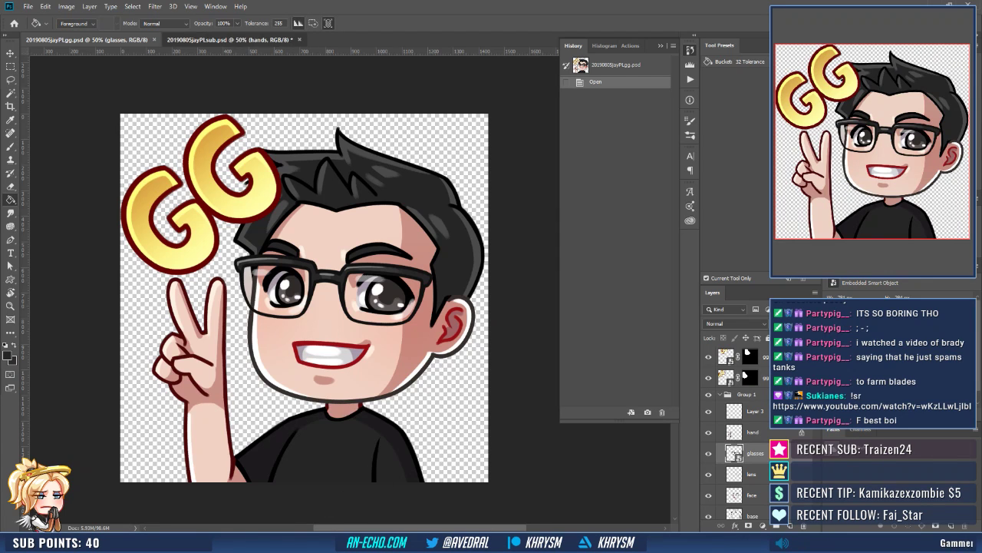
left_click(222, 39)
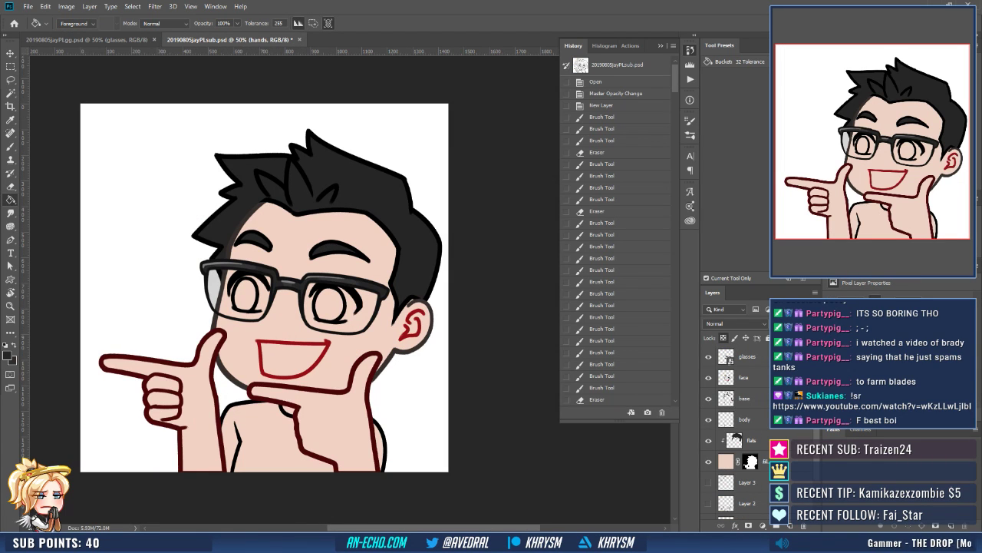
left_click(752, 440)
key("w")
left_click(269, 439)
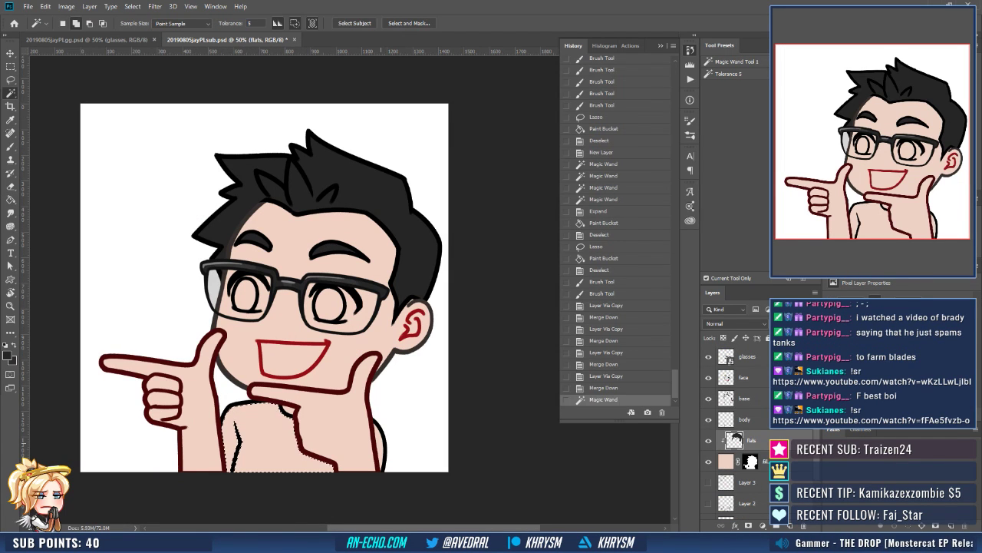
left_click(381, 443, "shift")
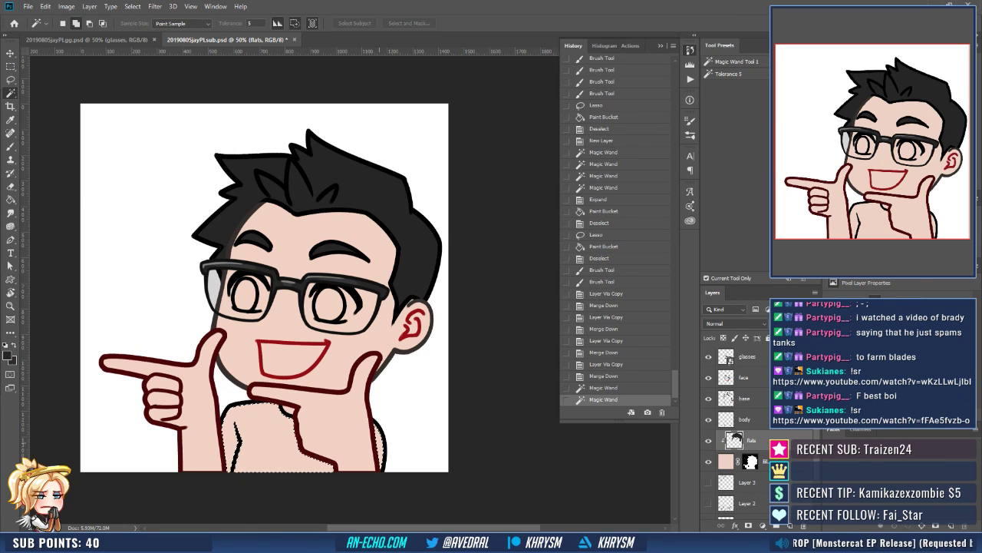
key("alt+s")
key("m")
key("e")
key("Return")
key("ctrl+z")
Expand the torso selection.
key("alt+s")
key("m")
key("e")
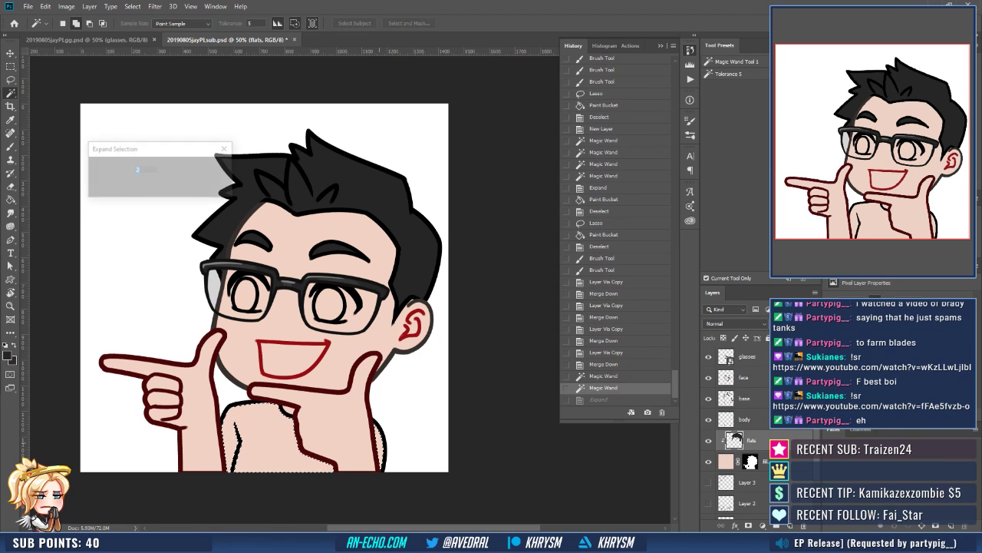
Expand the shirt selection by 2 and fill it with the dark foreground colour on the flats layer.
key("Return")
key("g")
left_click(380, 443)
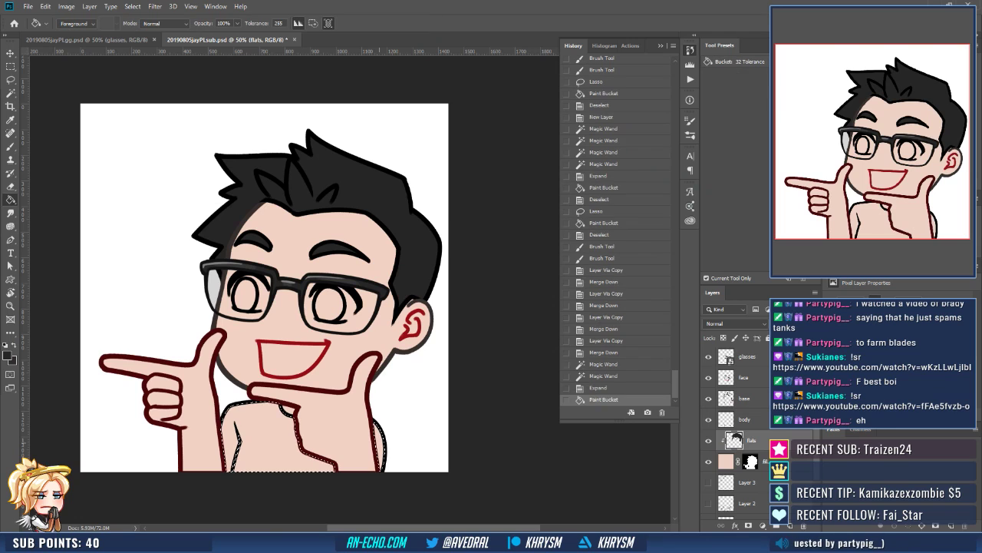
key("ctrl+d")
key("b")
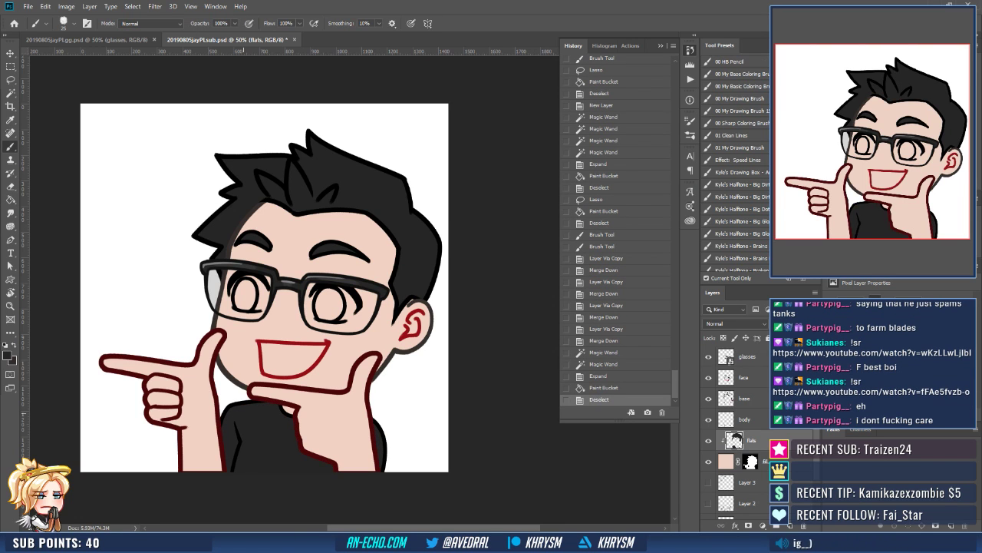
Lasso the leftover patch around the shirt's sleeve line and fill it with the same dark colour.
key("l")
mouse_move(244, 416)
left_mouse_down()
mouse_move(230, 471)
mouse_move(251, 435)
left_mouse_up()
key("g")
left_click(242, 445)
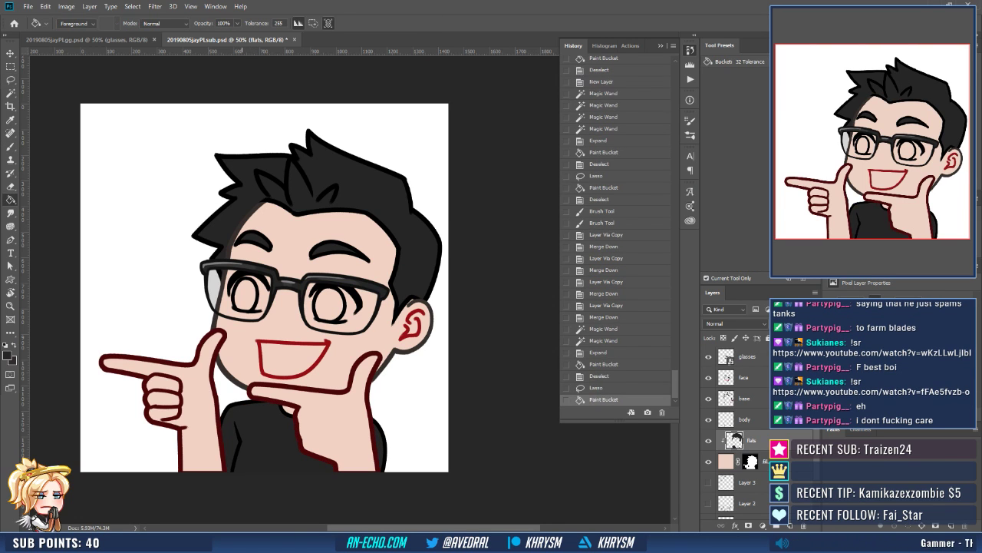
left_click_drag(310, 408, 296, 456)
key("ctrl+d")
Select both irises with the Magic Wand, expand the selection and fill them with the dark foreground colour.
key("w")
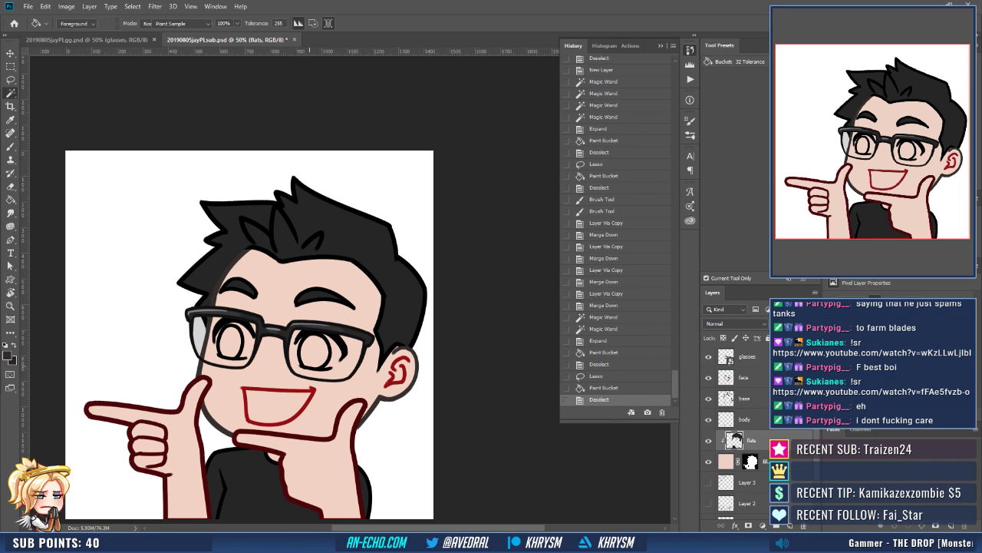
left_click(315, 351)
left_click(222, 350, "shift")
key("alt+s")
key("m")
key("e")
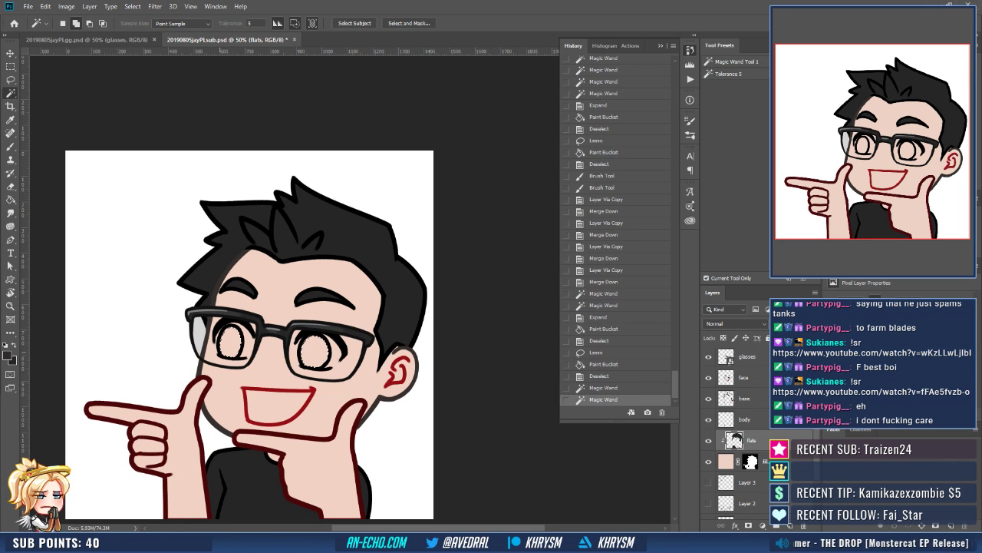
key("Return")
key("g")
left_click(315, 356)
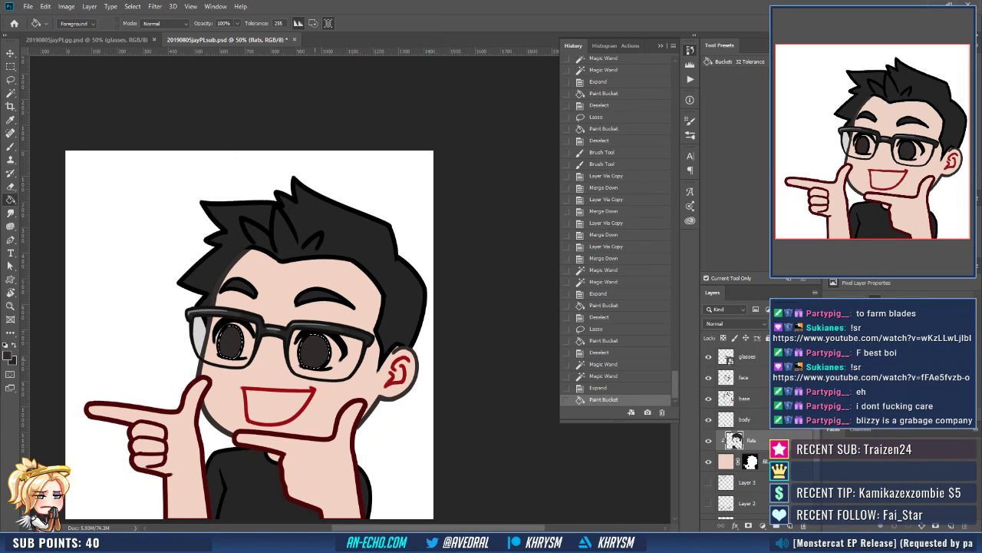
key("ctrl+d")
Switch to light grey and brush along the edges of the white of the eye nearest the pointing hand.
key("ctrl+plus")
left_click_drag(315, 356, 326, 249)
key("d")
key("b")
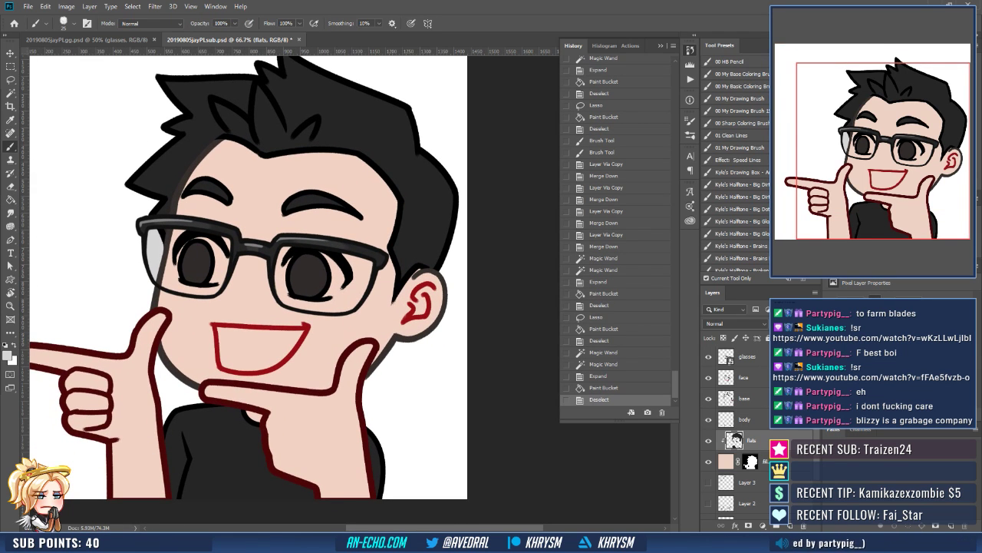
key("ctrl+plus")
key("ctrl+plus")
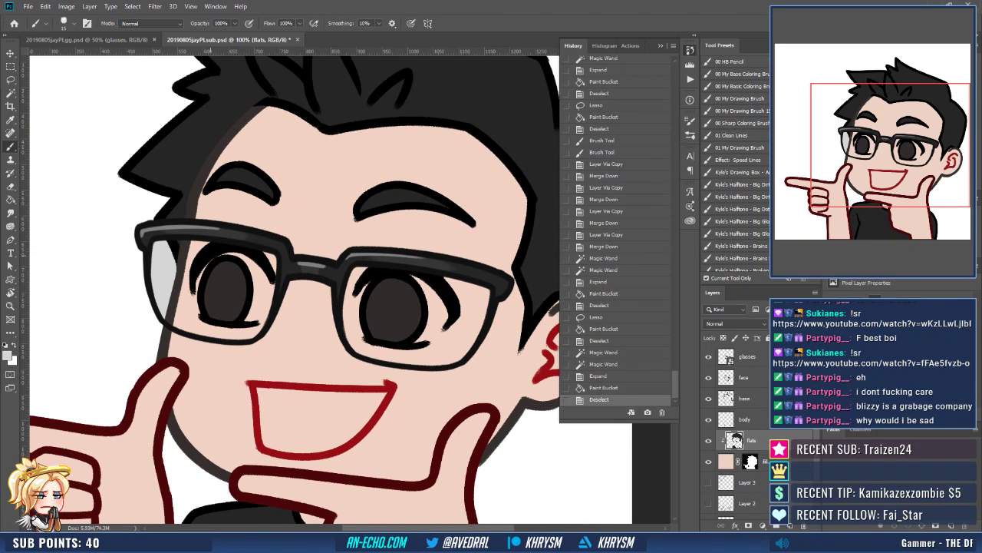
left_click_drag(209, 261, 266, 284)
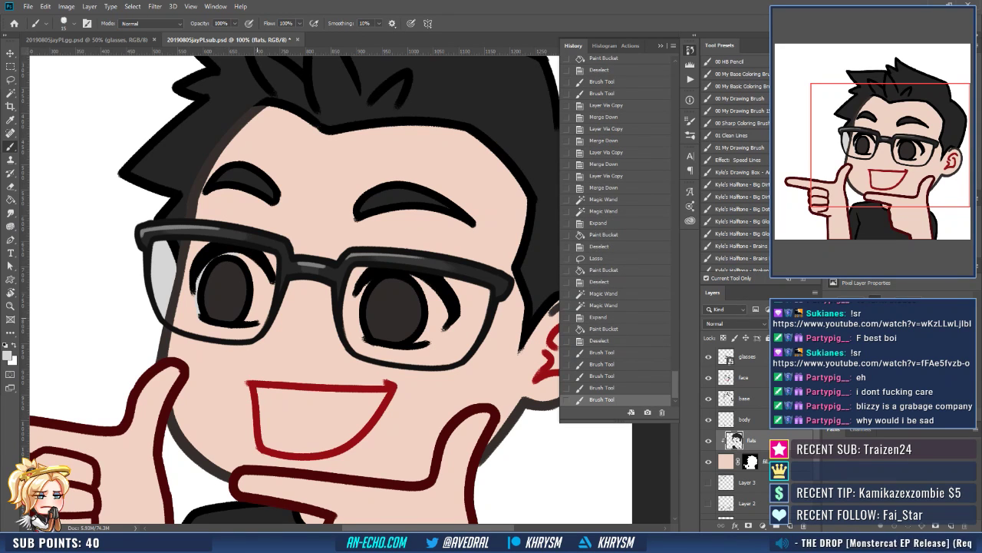
left_click_drag(255, 321, 266, 283)
Brush light grey around the white of the other eye, erasing the excess.
mouse_move(369, 281)
left_mouse_down()
mouse_move(337, 260)
mouse_move(328, 313)
left_mouse_up()
mouse_move(332, 273)
left_mouse_down()
mouse_move(325, 295)
mouse_move(352, 301)
mouse_move(320, 315)
mouse_move(335, 317)
left_mouse_up()
key("e")
key("b")
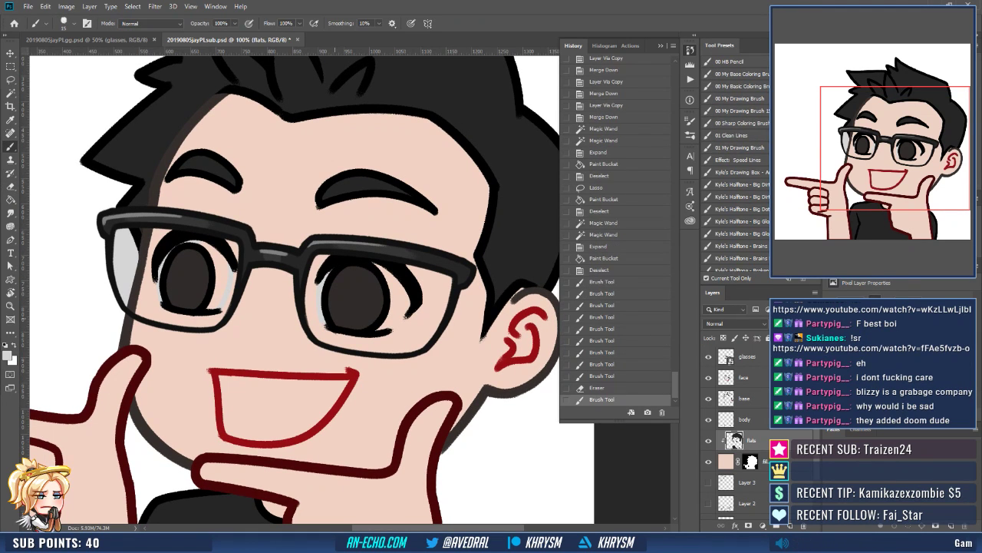
left_click_drag(330, 268, 391, 326)
Select the unfilled areas beside both irises with the Magic Wand, expand the selection and fill them with light grey.
key("w")
left_click(393, 318)
left_click(224, 293, "shift")
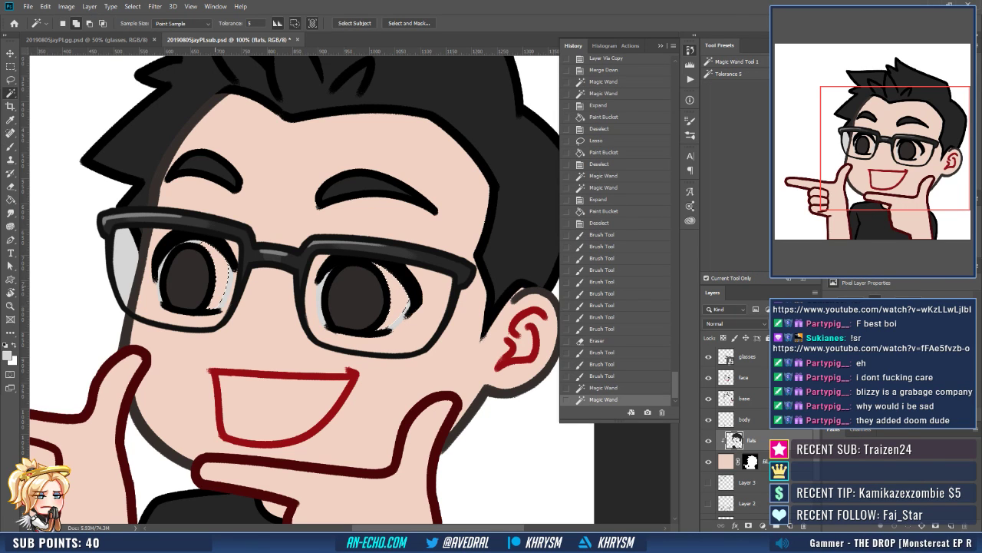
key("alt+s")
key("m")
key("e")
key("Return")
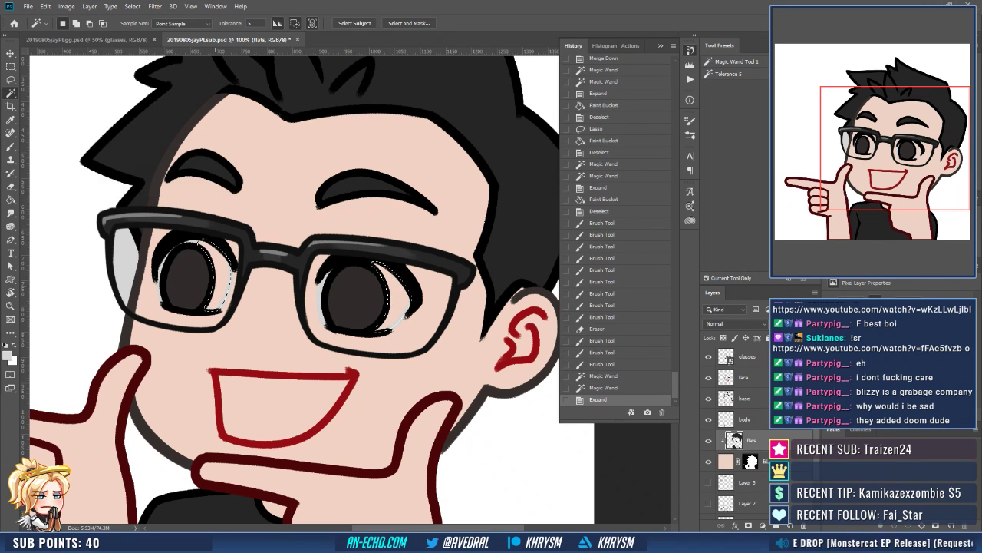
key("g")
left_click(223, 286)
key("ctrl+d")
Touch up the remaining gaps around the upper iris edge of the eye nearest the ear with light grey brush strokes.
key("b")
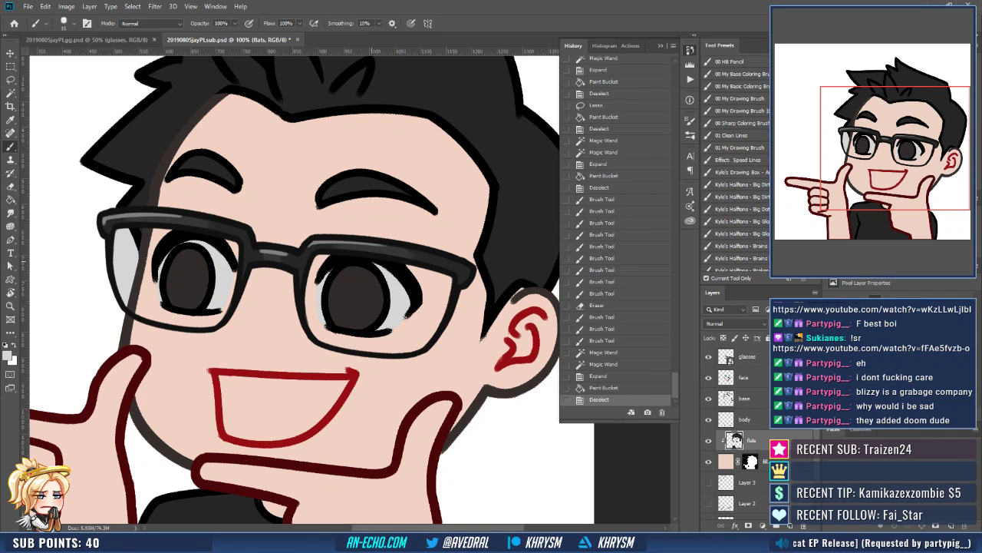
left_click_drag(371, 263, 385, 258)
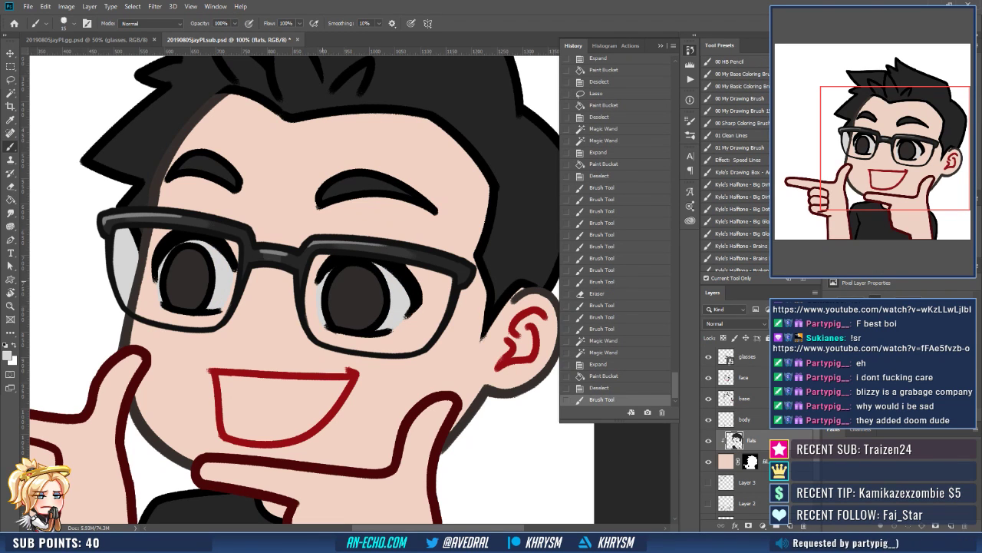
left_click_drag(322, 281, 342, 260)
left_click_drag(295, 313, 292, 295)
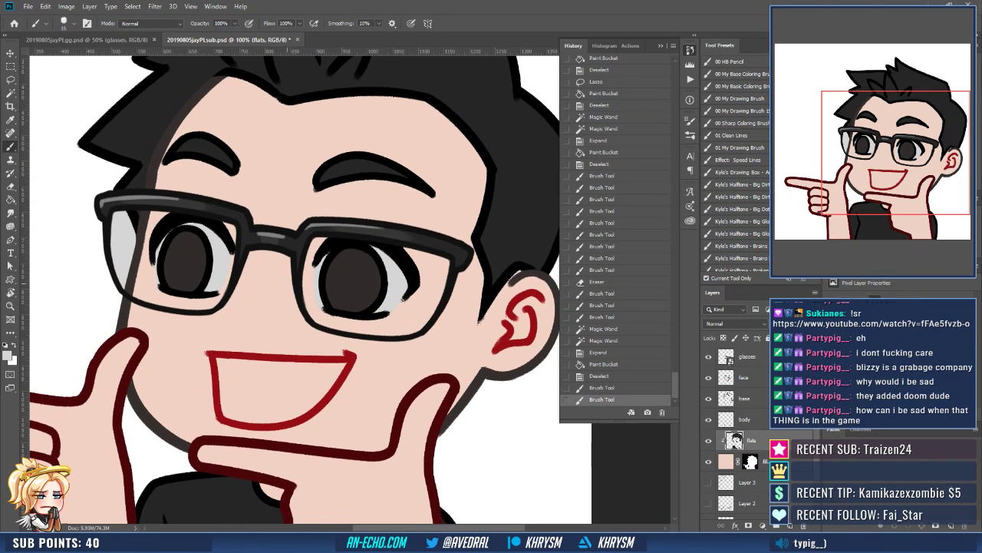
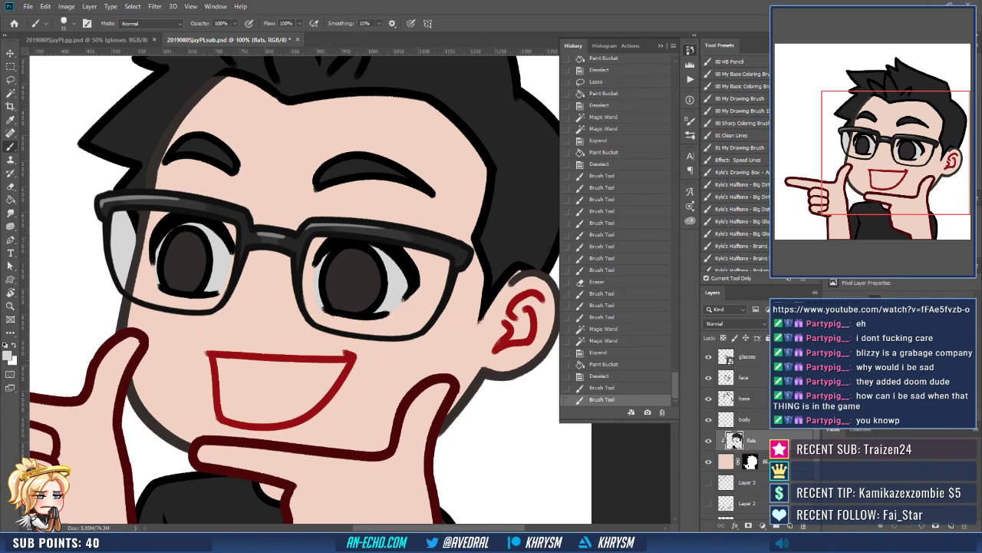
Sample the mouth outline's red, select the mouth interior with the Magic Wand, expand the selection and fill it.
key("ctrl+minus")
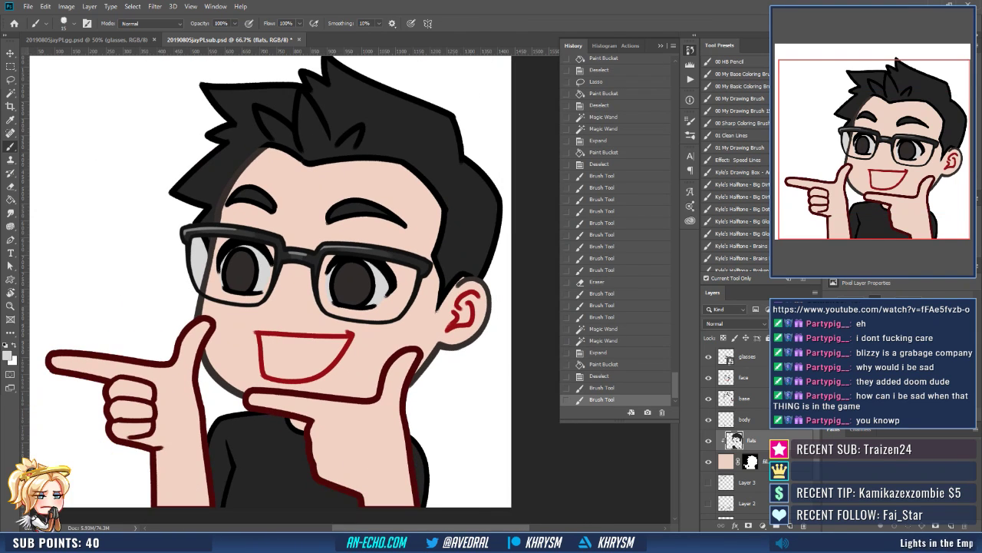
left_click_drag(306, 267, 310, 250)
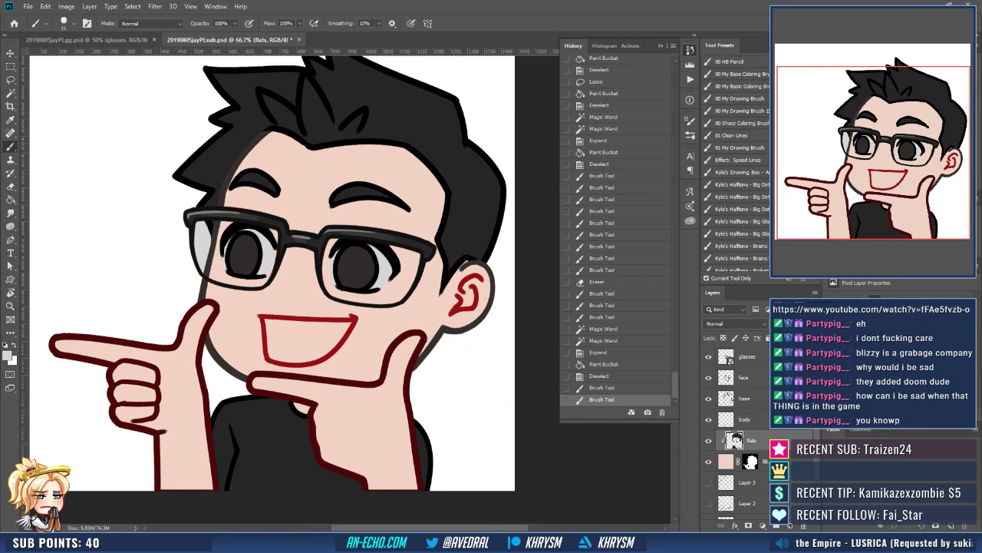
left_click(350, 326, "alt")
key("w")
left_click(316, 346)
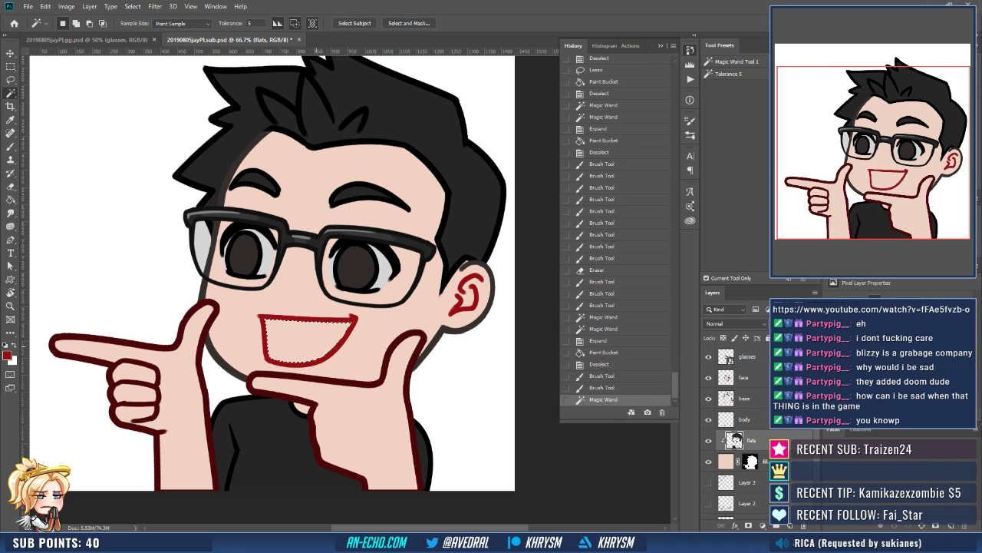
key("shift+F6")
key("Return")
key("g")
left_click(317, 347)
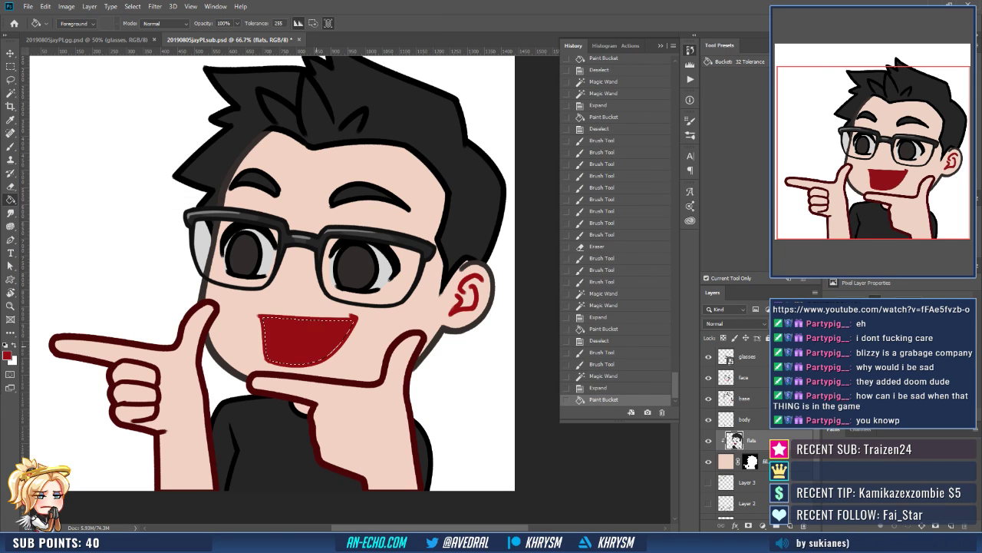
key("ctrl+d")
Sample the light grey of the eyes, rotate the view and brush the curved lower edge of the teeth.
left_click(335, 269, "alt")
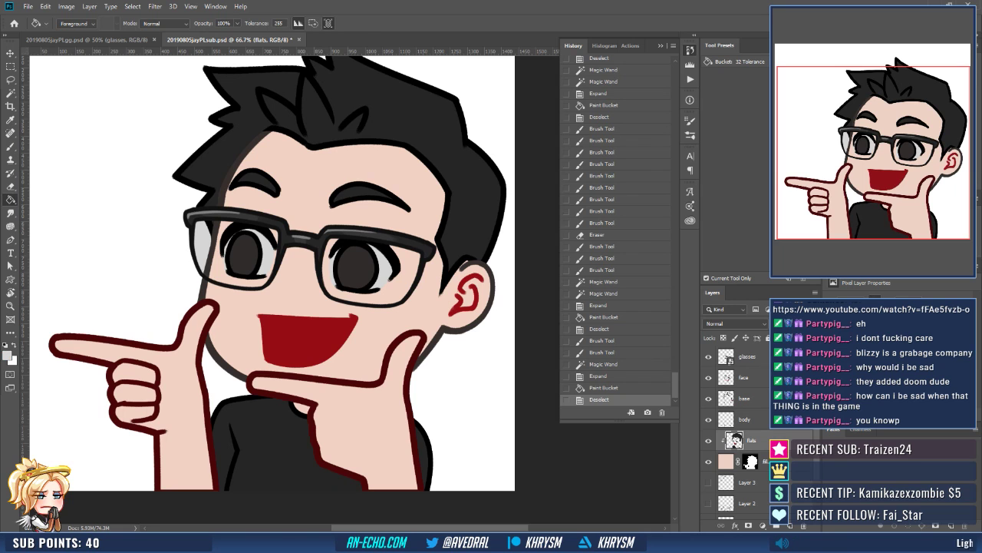
key("ctrl+plus")
key("r")
left_click_drag(498, 256, 462, 188)
key("Escape")
key("b")
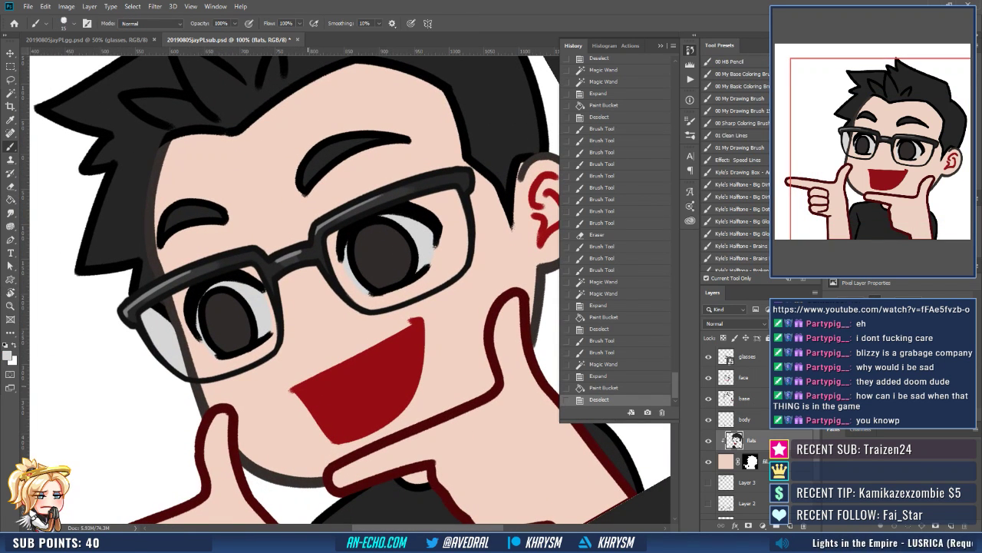
mouse_move(307, 388)
left_mouse_down()
mouse_move(332, 395)
mouse_move(401, 355)
left_mouse_up()
key("ctrl+z")
mouse_move(310, 387)
left_mouse_down()
mouse_move(403, 350)
mouse_move(372, 373)
left_mouse_up()
key("w")
left_click(377, 351)
key("ctrl+z")
Close the teeth shape along its upper edge, select its interior, expand the selection and fill it with light grey.
key("b")
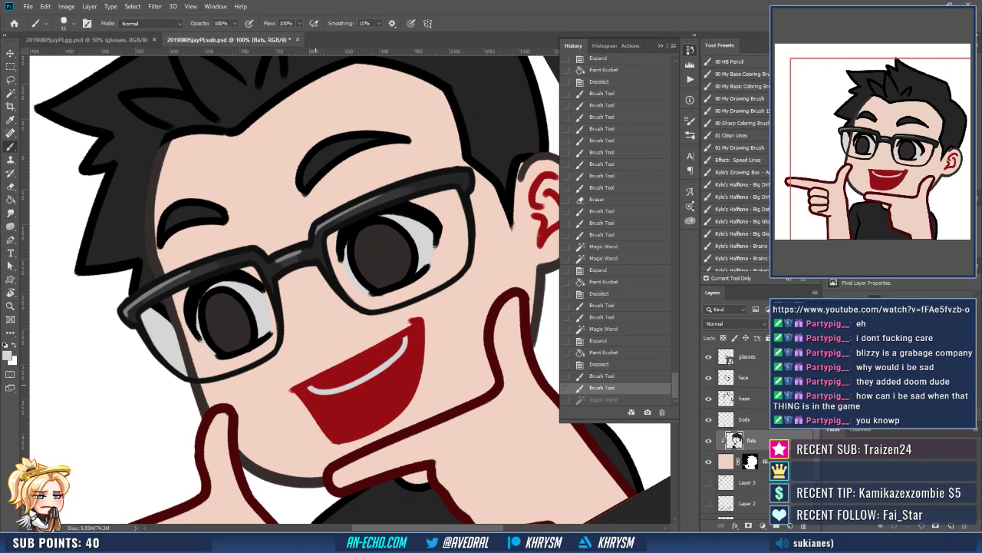
left_click_drag(312, 387, 405, 338)
key("w")
left_click(379, 358)
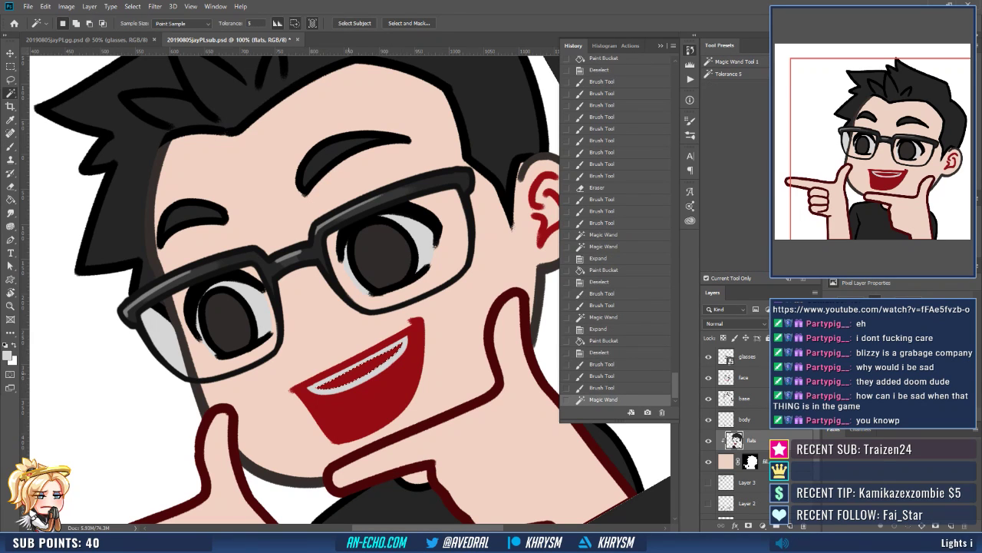
key("ctrl+shift+e")
key("Return")
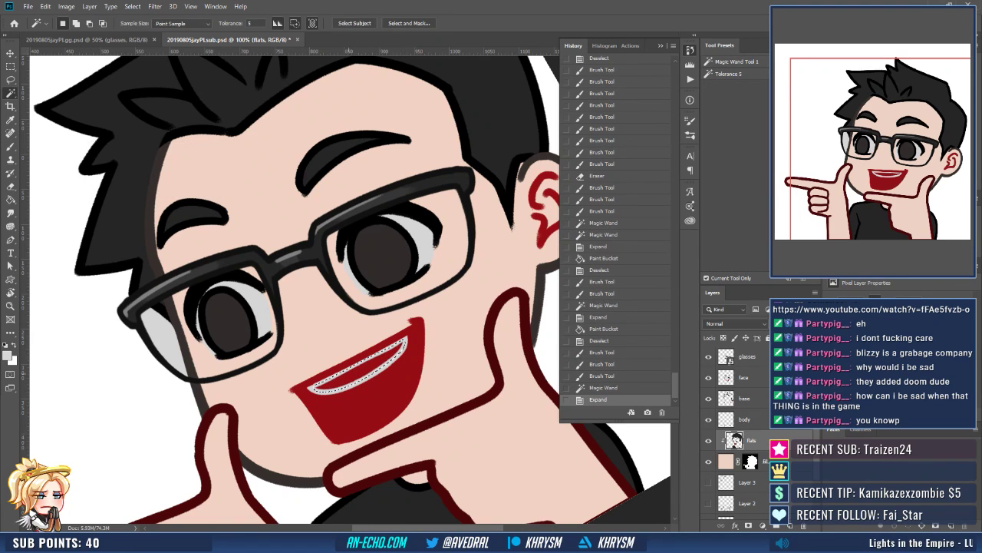
key("g")
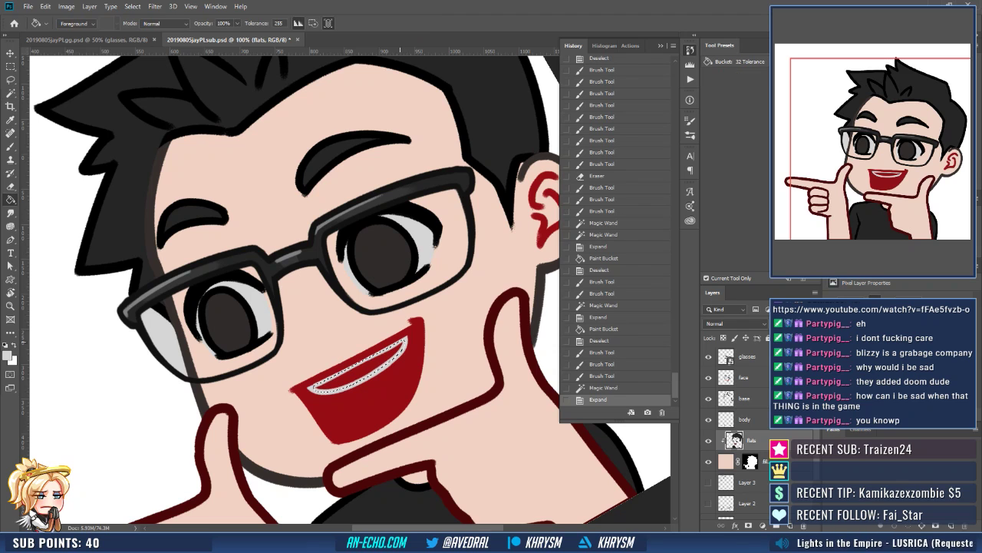
left_click(372, 367)
key("ctrl+d")
Touch up the upper corner of the teeth with light grey and reset the view rotation.
left_click_drag(361, 361, 383, 349)
key("b")
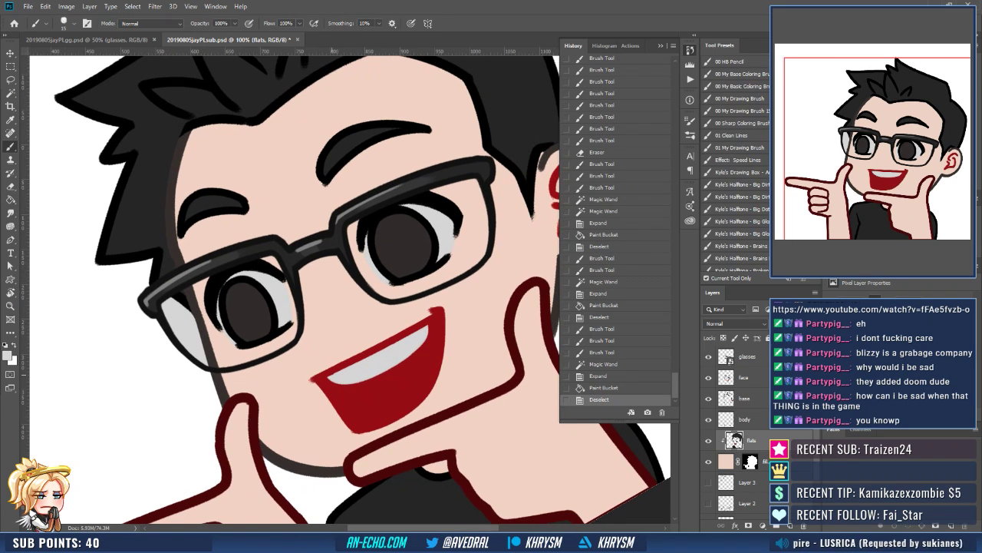
left_click(421, 328)
key("Escape")
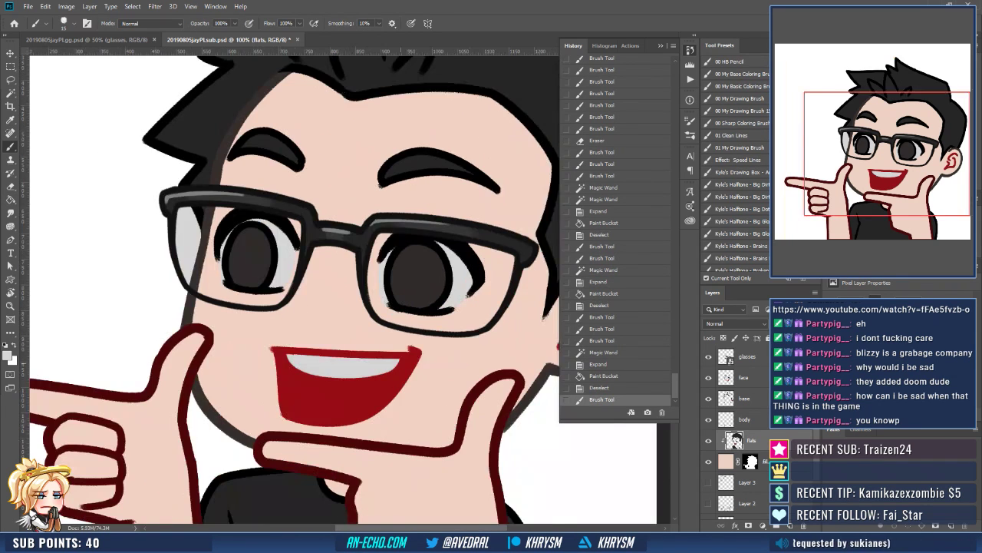
Rotate the view, sample the mouth's red and smooth the mouth's outer edge with the brush.
mouse_move(402, 371)
left_mouse_down()
mouse_move(426, 347)
mouse_move(411, 358)
left_mouse_up()
key("r")
left_click_drag(411, 357, 441, 296)
key("b")
left_click(409, 376, "alt")
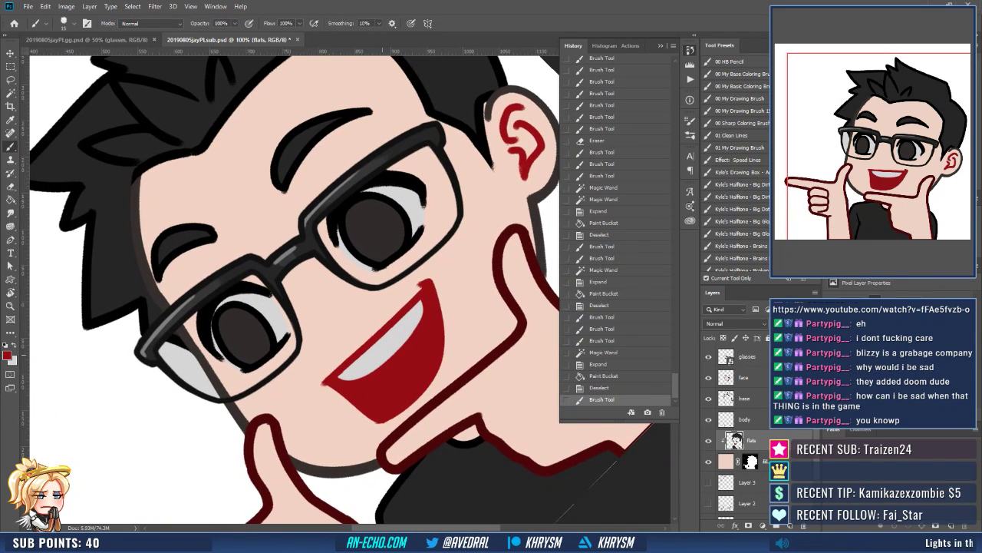
left_click_drag(427, 347, 444, 350)
key("ctrl+z")
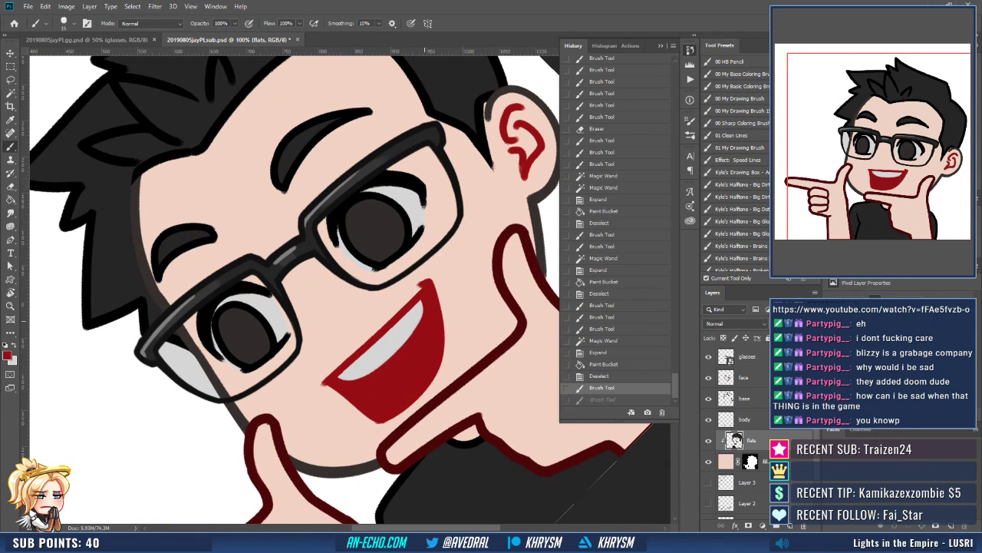
left_click_drag(343, 391, 369, 412)
key("Escape")
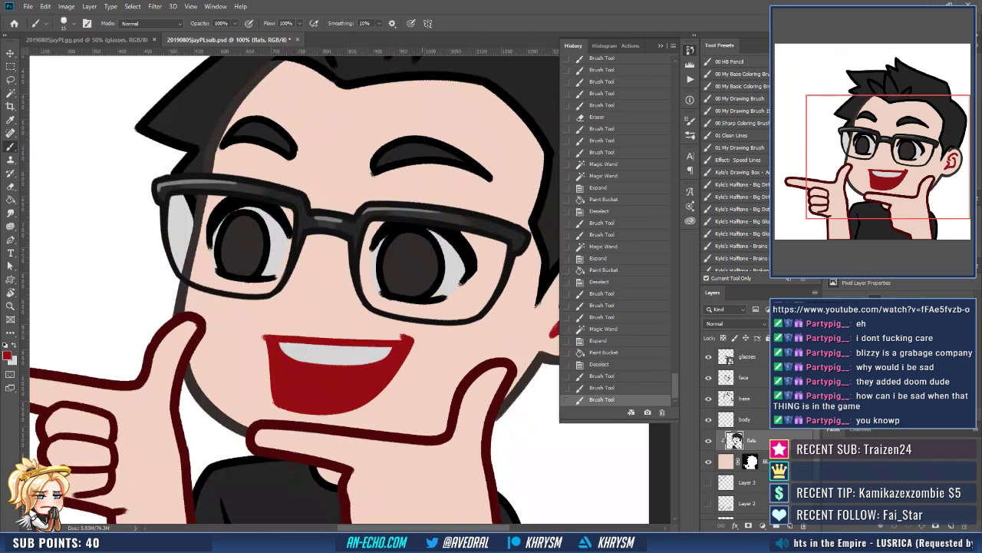
Mirror the view horizontally and refine the mouth and teeth shapes with further brush strokes, swapping to light grey.
left_click_drag(432, 364, 432, 347)
key("h")
mouse_move(288, 330)
left_mouse_down()
mouse_move(329, 346)
mouse_move(318, 361)
mouse_move(377, 346)
mouse_move(372, 355)
mouse_move(384, 364)
mouse_move(377, 358)
mouse_move(355, 382)
mouse_move(380, 378)
left_mouse_up()
key("x")
key("r")
key("Escape")
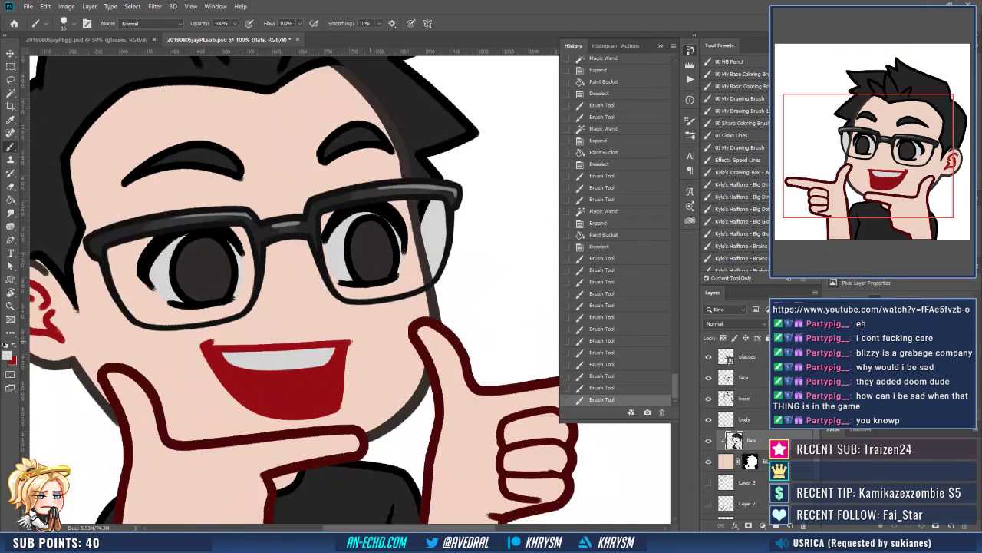
key("r")
mouse_move(443, 225)
left_mouse_down()
mouse_move(413, 383)
mouse_move(386, 395)
left_mouse_up()
left_click_drag(386, 361, 408, 438)
mouse_move(409, 422)
left_mouse_down()
mouse_move(392, 430)
mouse_move(288, 411)
mouse_move(314, 405)
left_mouse_up()
left_click_drag(311, 349, 340, 327)
key("Escape")
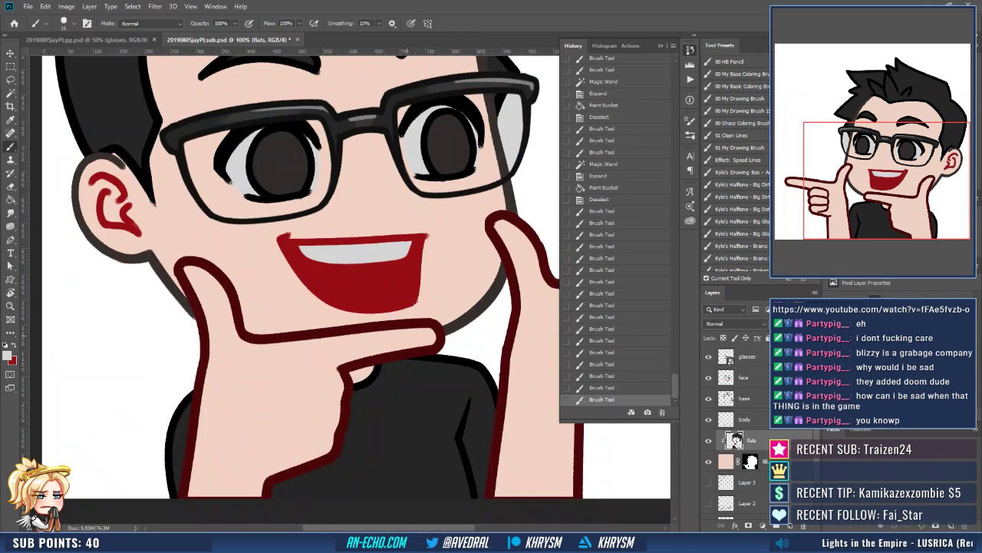
left_click_drag(406, 335, 390, 403)
key("r")
key("Escape")
left_click_drag(385, 441, 396, 412)
key("ctrl+minus")
key("ctrl+minus")
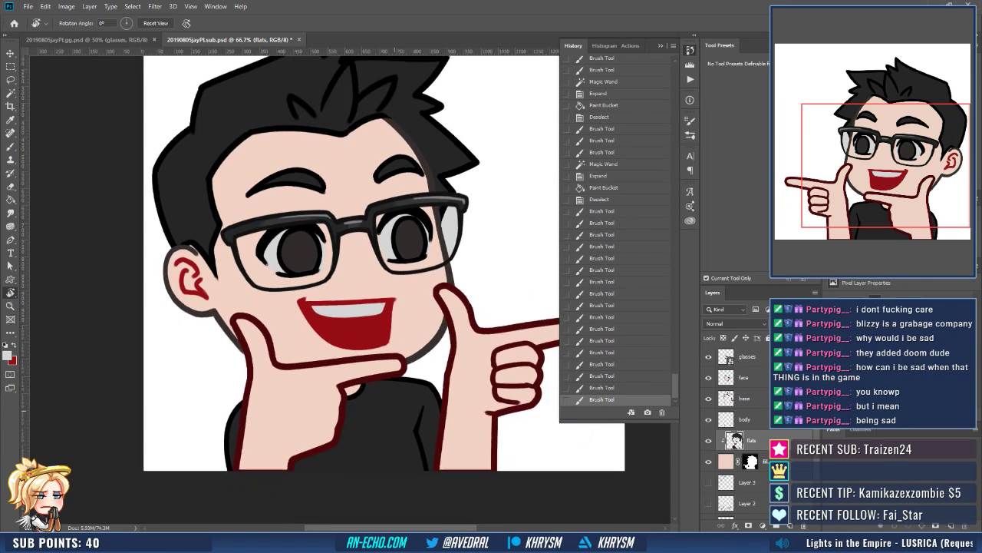
left_click_drag(428, 380, 426, 407)
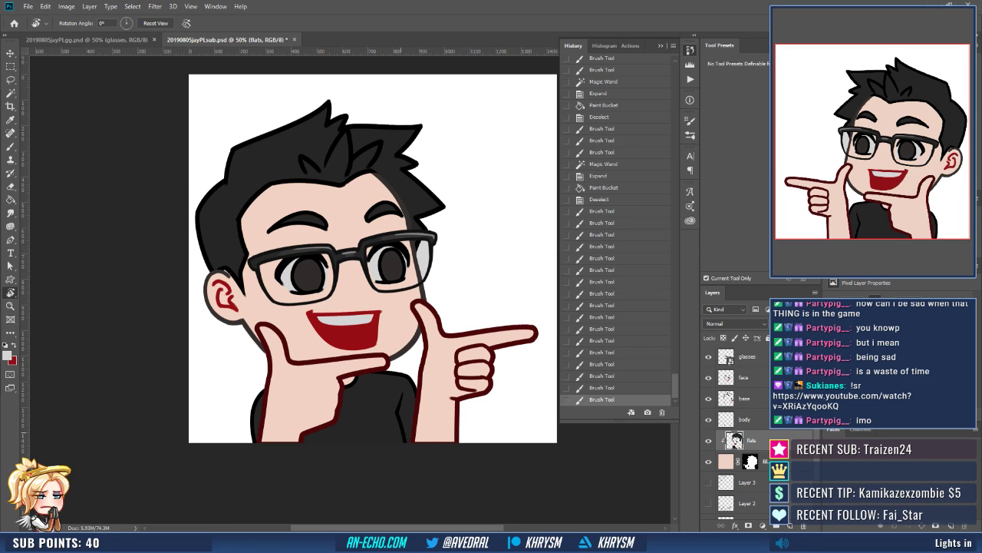
Flip the mirrored canvas view back to normal and show the two hidden "sub" lettering layers.
left_click_drag(413, 427, 400, 439)
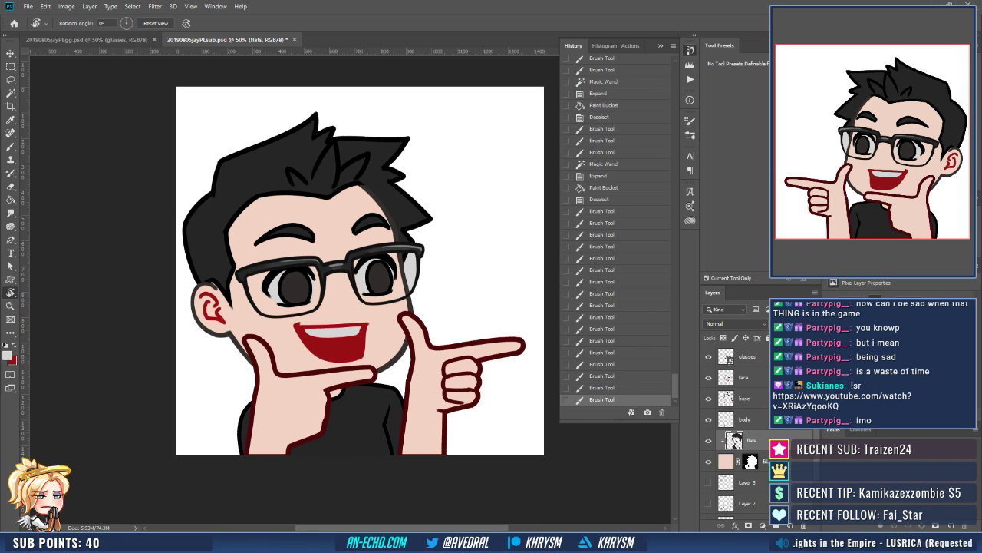
key("ctrl+plus")
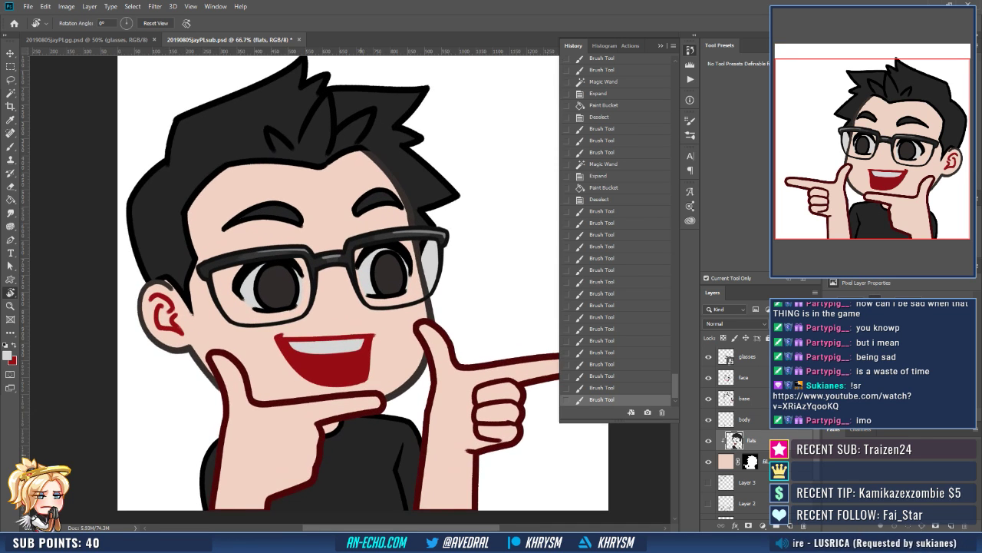
key("ctrl+minus")
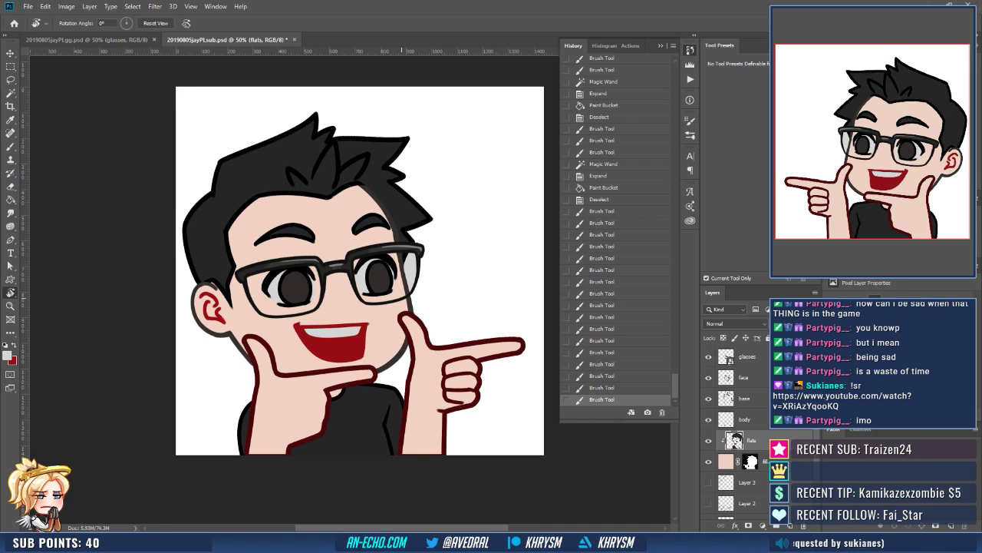
left_click_drag(401, 298, 398, 310)
key("ctrl+shift+h")
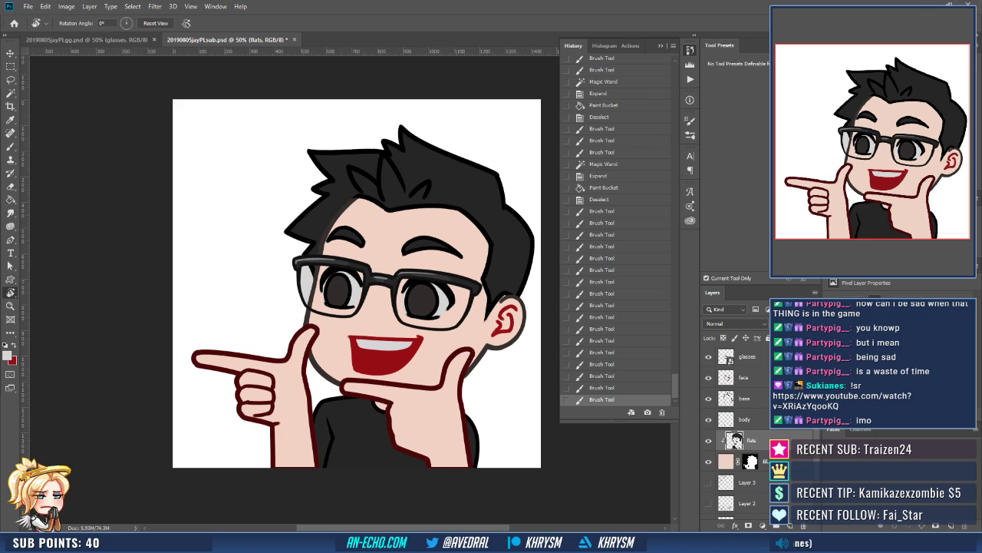
scroll(737, 430, "up", 1)
left_click_drag(709, 357, 708, 377)
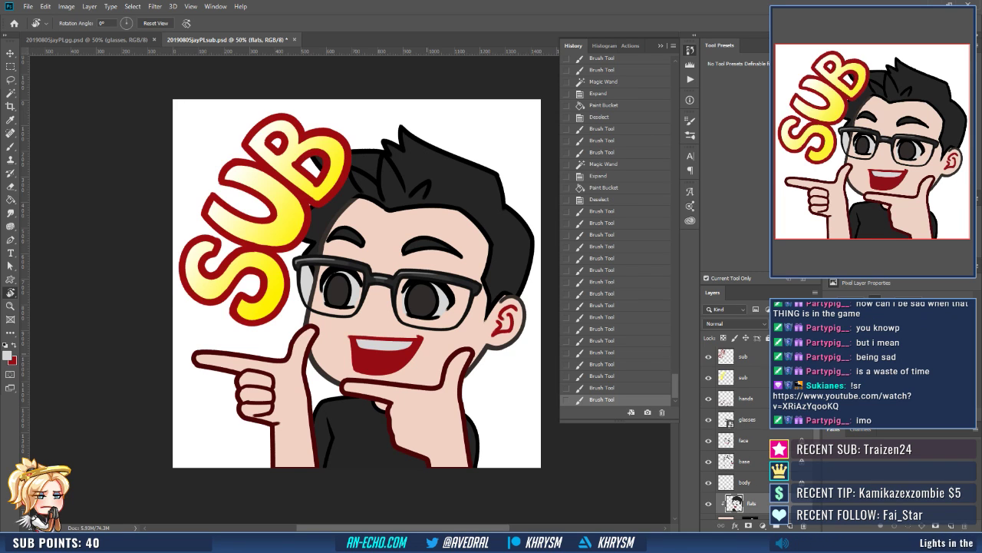
Fill the outline of the SUB lettering with bright red at 50% opacity using the Paint Bucket, and save the file.
left_click_drag(377, 360, 340, 364)
scroll(341, 284, "right", 1)
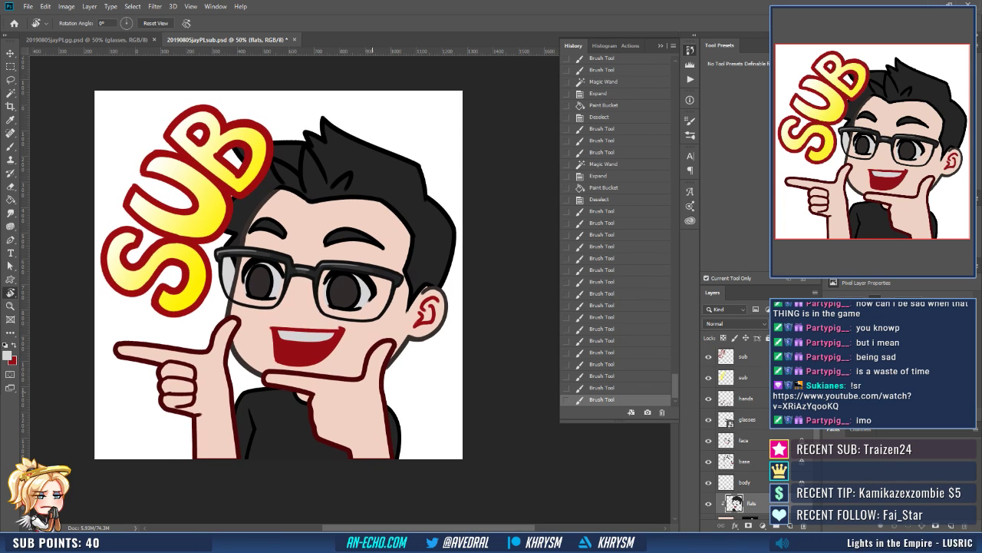
left_click_drag(360, 349, 373, 362)
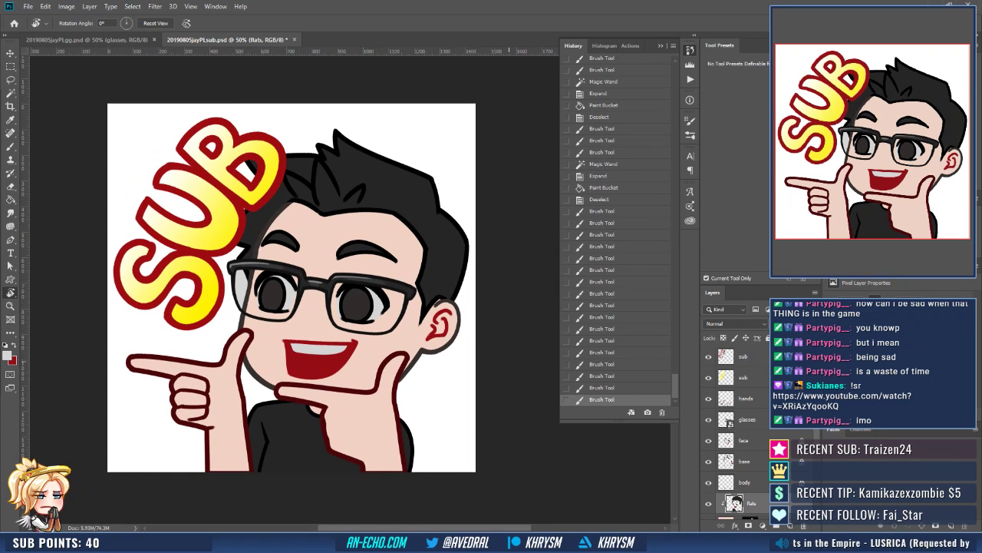
left_click_drag(356, 301, 365, 291)
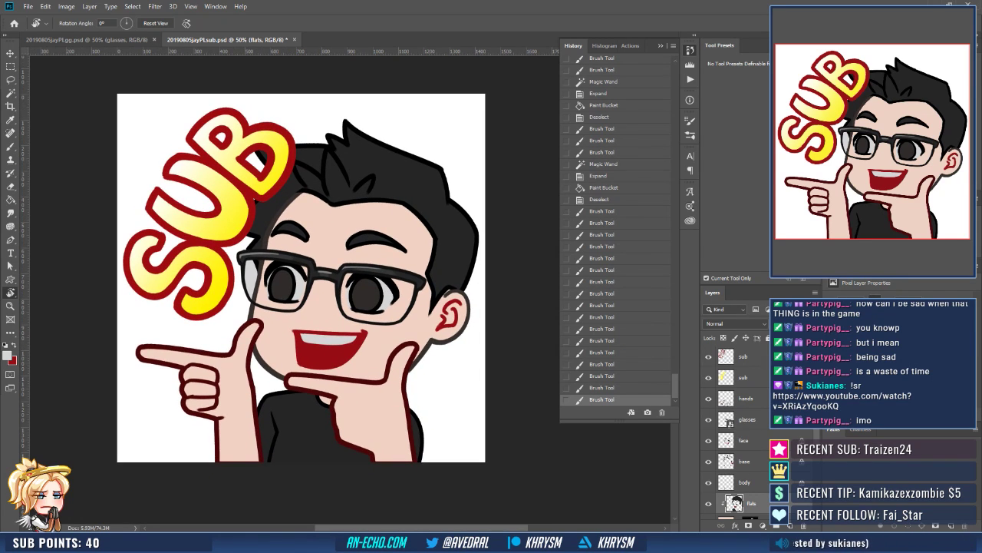
left_click(743, 356)
key("g")
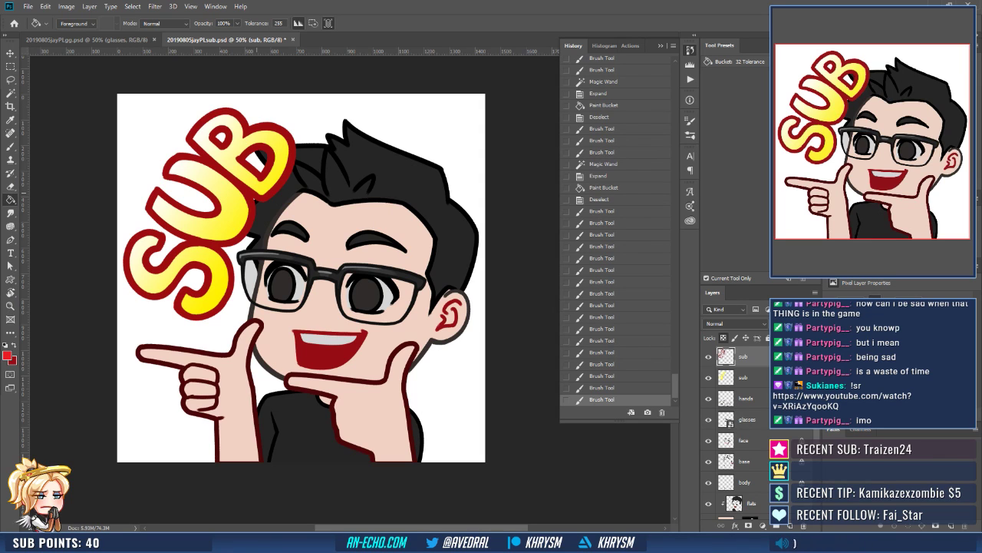
key("5")
left_click(257, 193)
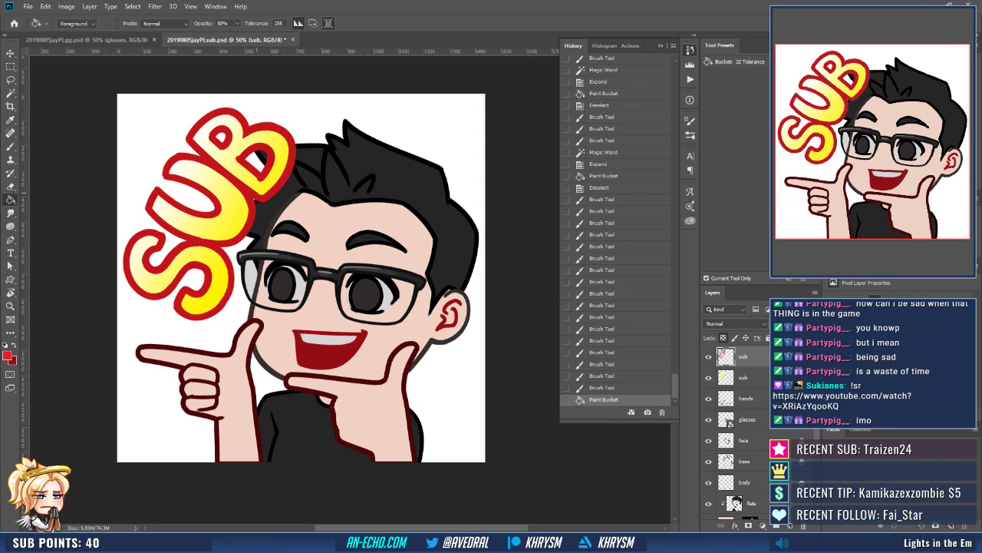
key("ctrl+s")
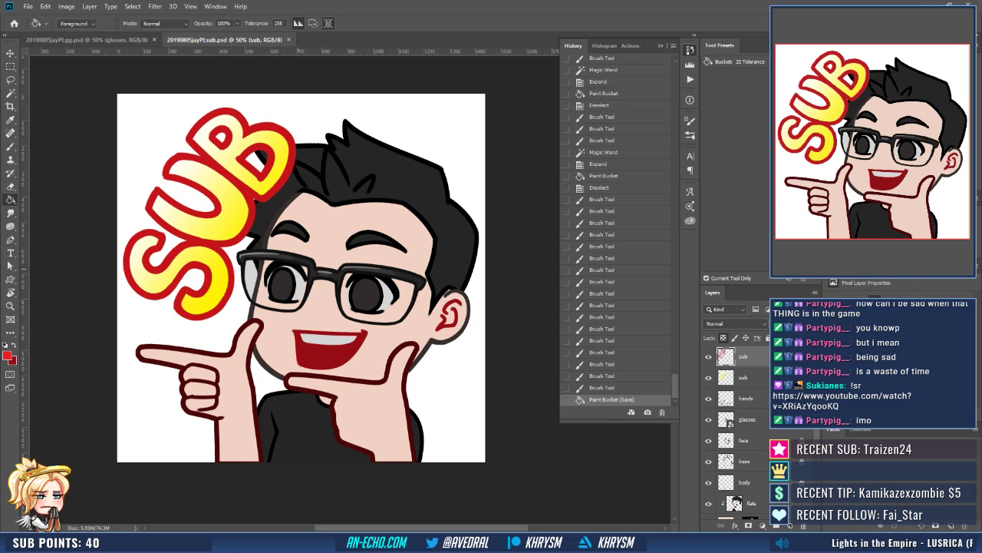
Add a clipped layer named "skin shade" above the skin fill layer, in Multiply mode and filled with neutral white.
left_click_drag(394, 276, 405, 272)
scroll(733, 430, "down", 1)
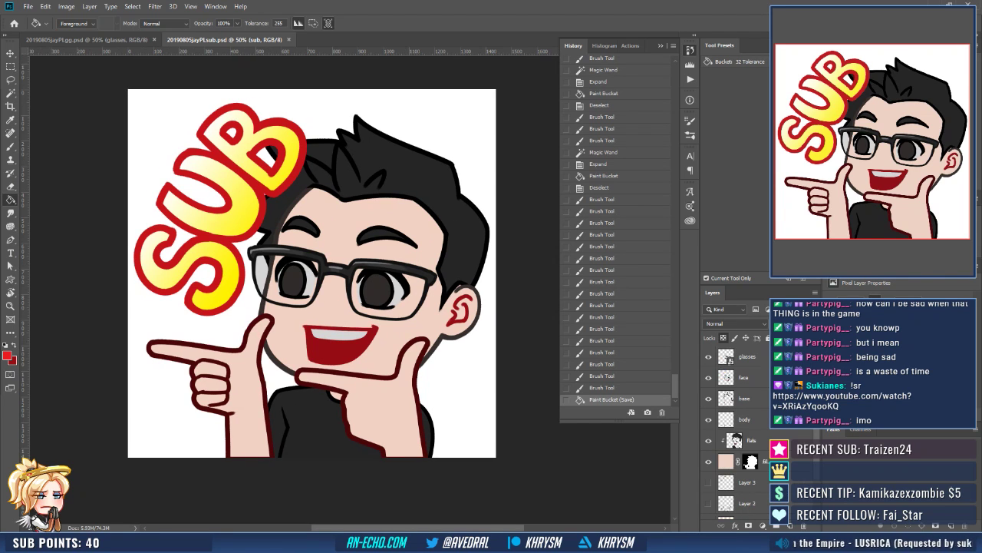
left_click(726, 461)
key("ctrl+shift+n")
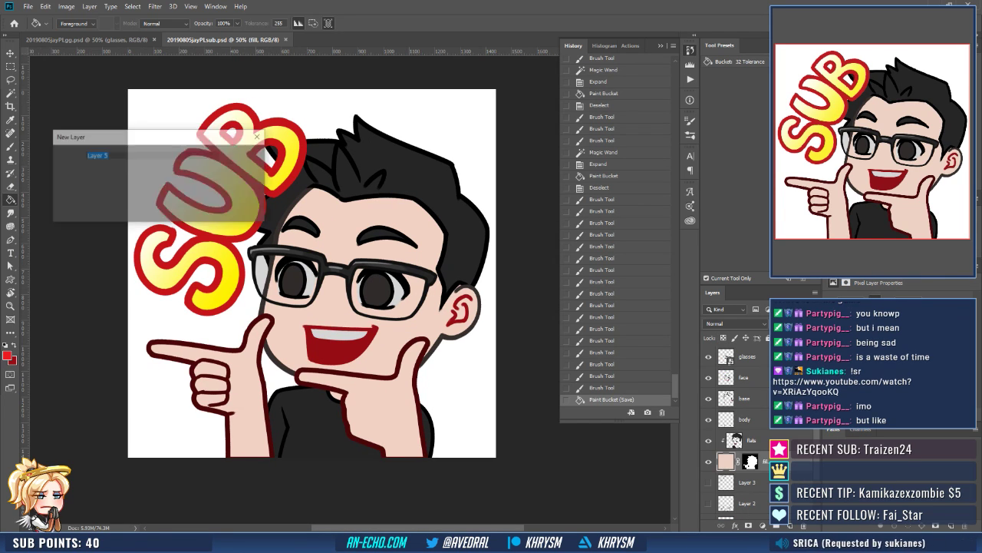
type("sha")
key("BackSpace")
key("BackSpace")
type("k")
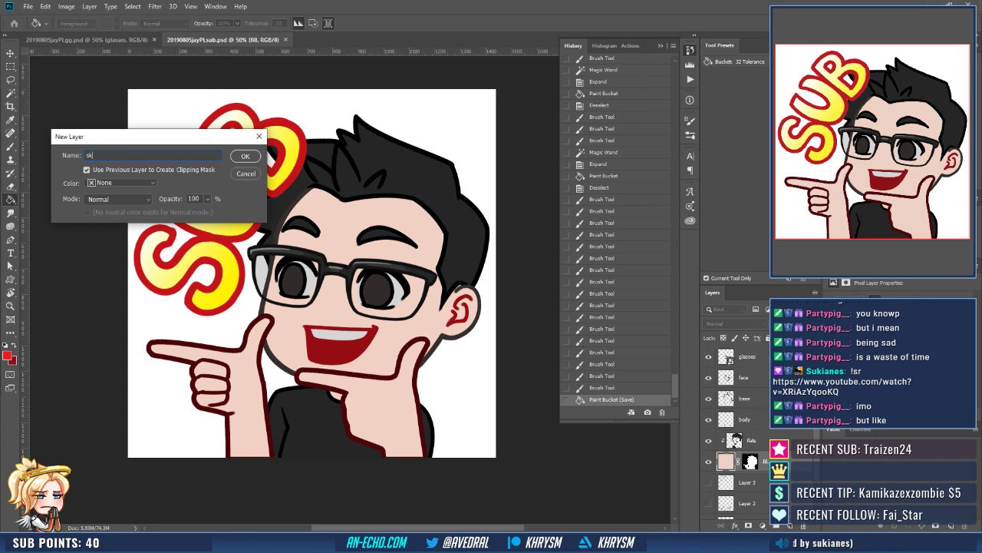
type("in shade")
left_click(119, 198)
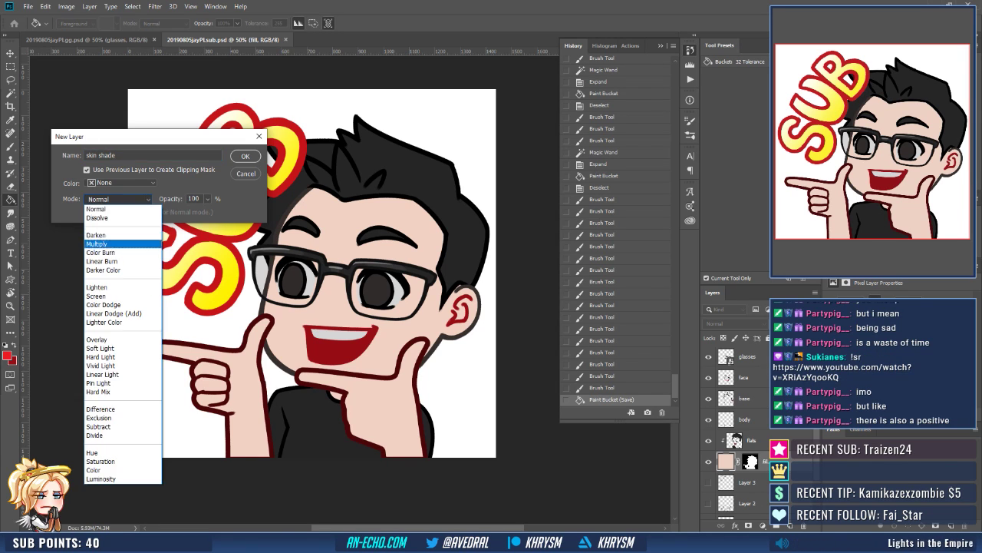
left_click(96, 243)
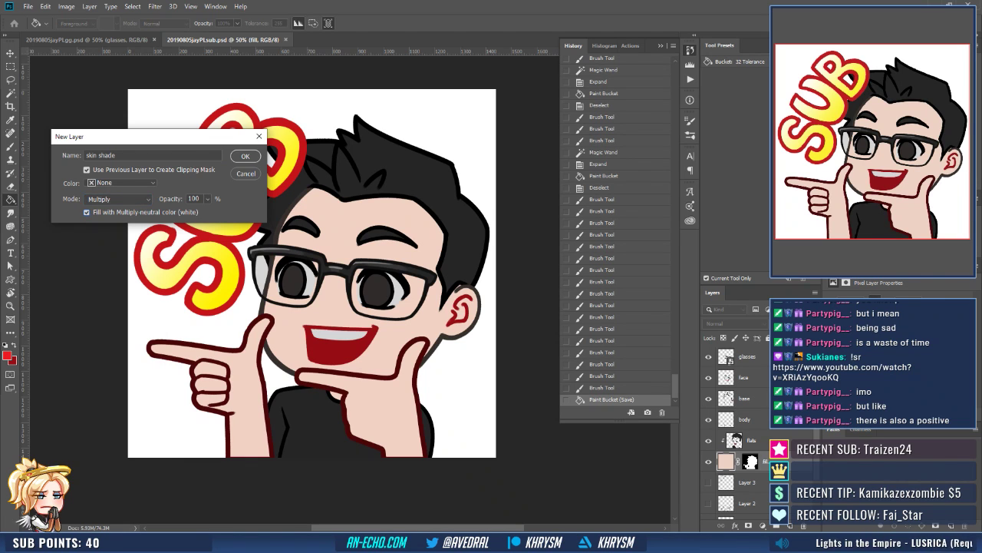
left_click(245, 156)
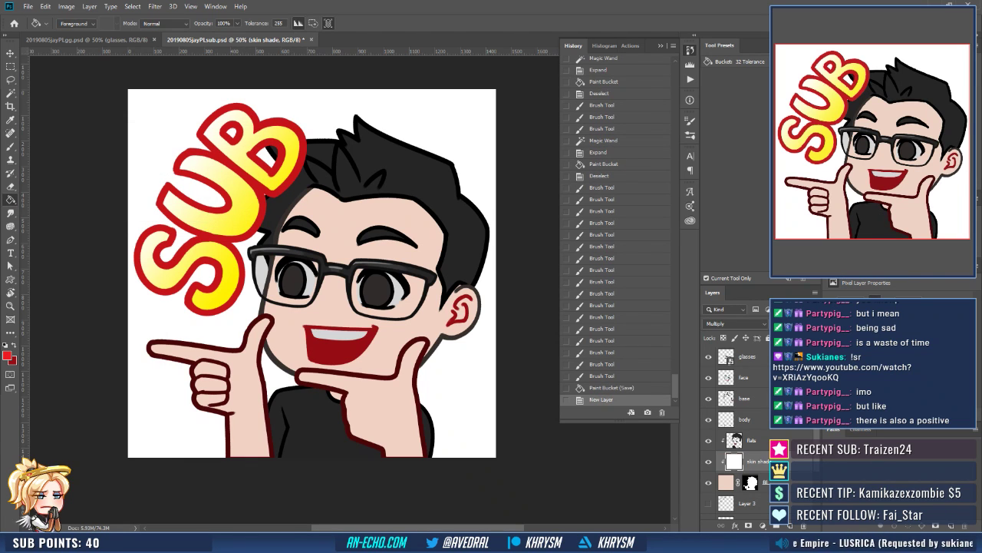
Add a clipped layer named "shade" above the flats layer, in Multiply mode and filled with neutral white.
left_click(754, 440)
key("ctrl+shift+n")
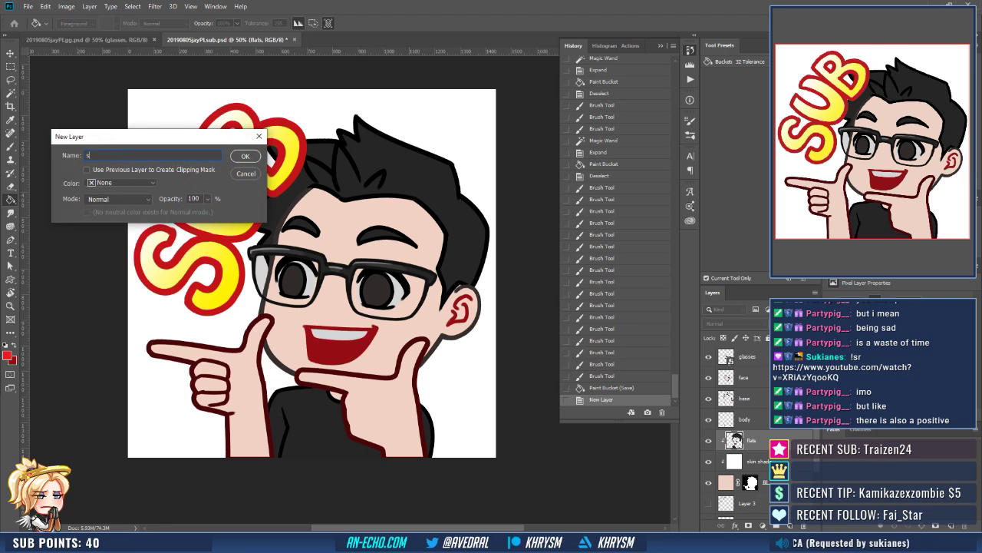
type("shade")
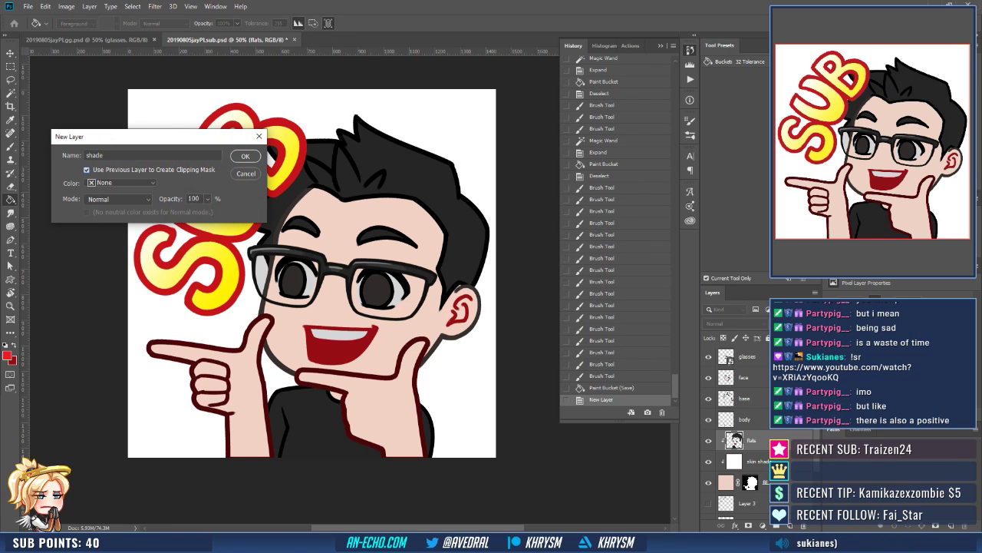
left_click(119, 199)
left_click(98, 243)
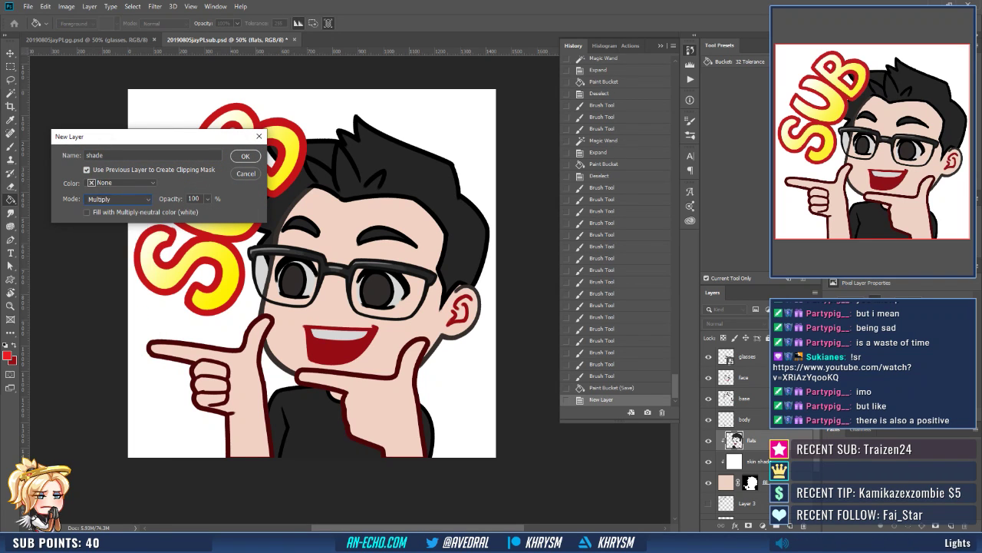
key("Return")
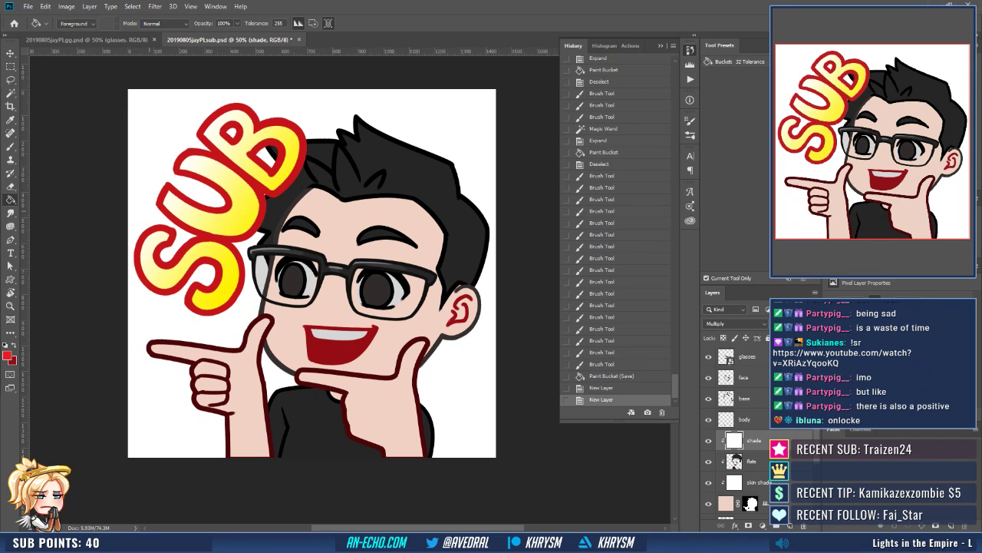
Add a clipped layer named "rim" above the shade layer, in Overlay mode.
key("ctrl+shift+n")
type("rim")
left_click(86, 170)
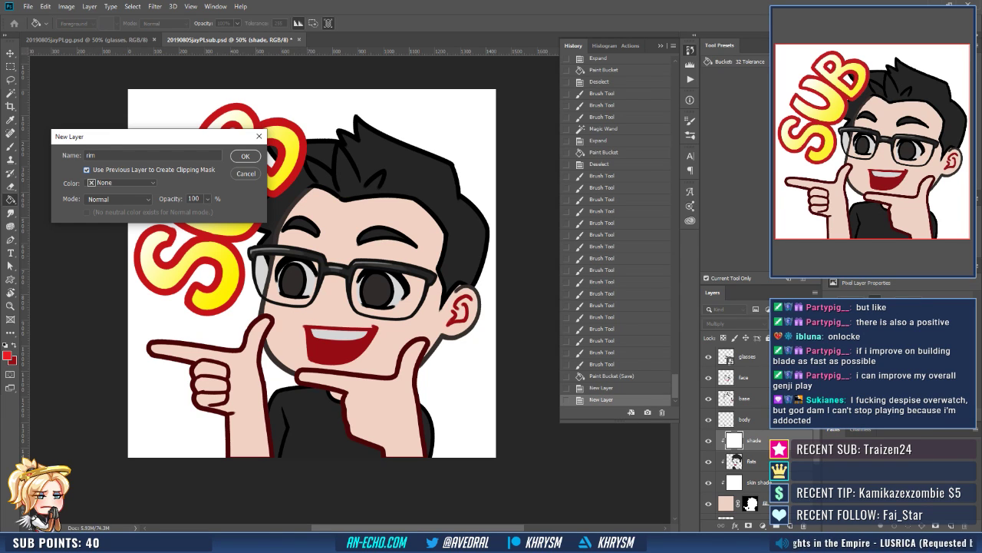
left_click(119, 199)
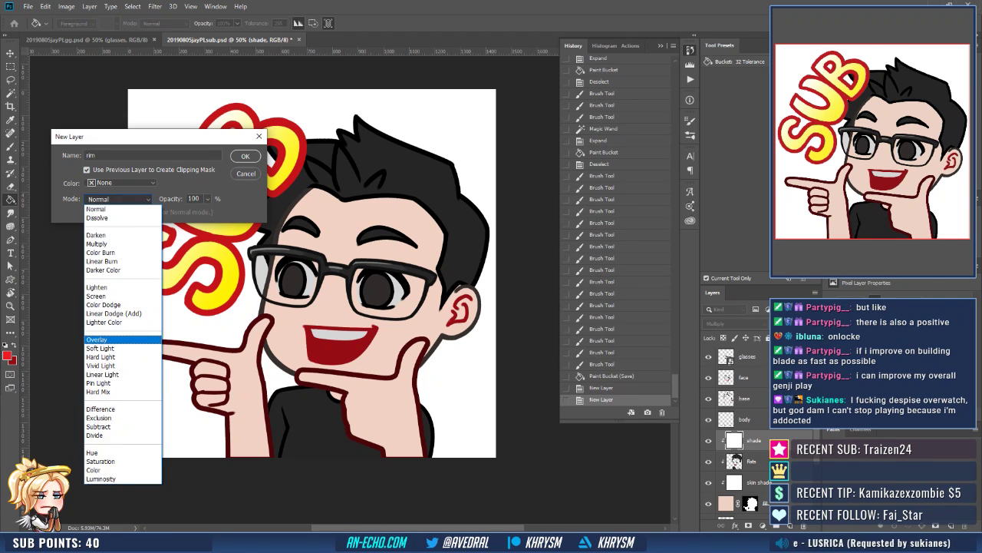
left_click(115, 338)
key("Return")
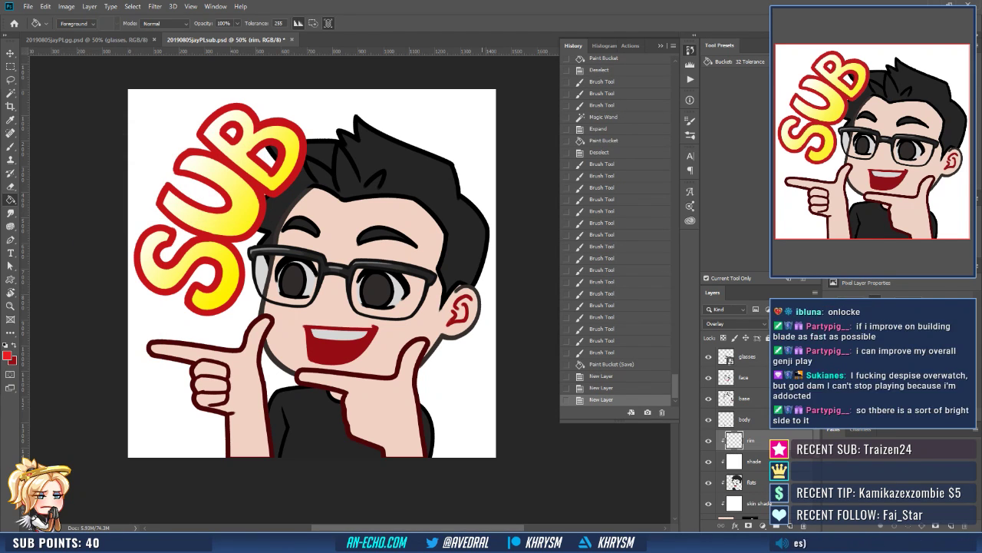
Hide both "sub" lettering layers and set up the brush with white as the foreground colour.
key("d")
left_click_drag(379, 349, 373, 361)
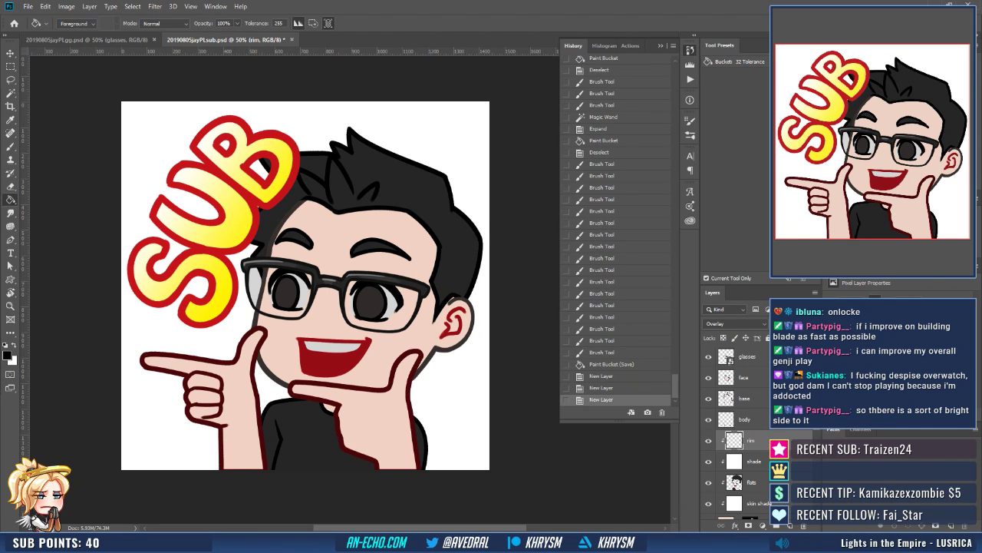
scroll(756, 430, "up", 3)
left_click_drag(708, 356, 708, 377)
key("x")
left_click_drag(408, 386, 413, 436)
left_click_drag(450, 323, 425, 320)
key("b")
scroll(273, 330, "right", 2)
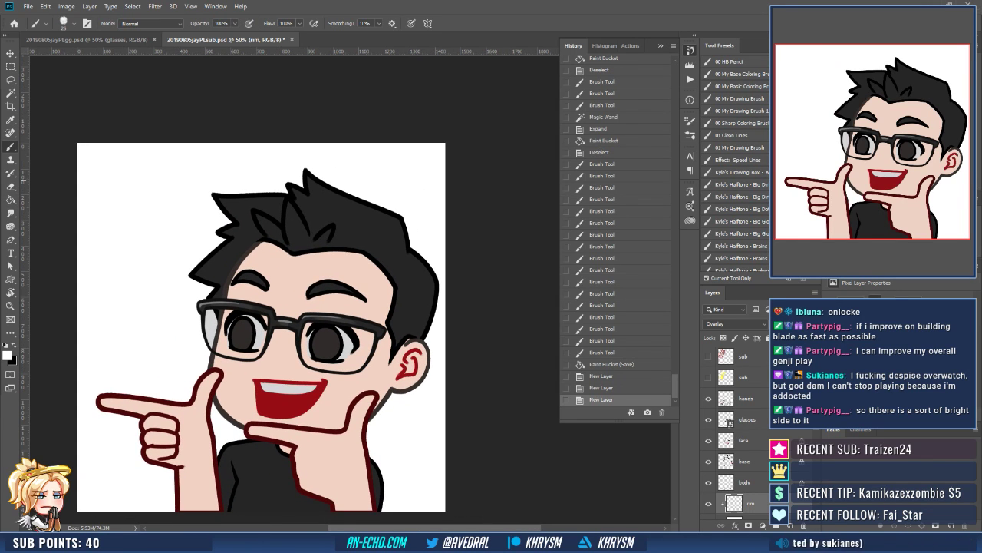
Paint a white rim light on the rim layer along the hair's outer edge, from the top spike down the back of the head.
left_click_drag(308, 178, 397, 219)
left_click_drag(308, 177, 403, 228)
mouse_move(340, 201)
left_mouse_down()
mouse_move(402, 229)
mouse_move(406, 249)
left_mouse_up()
mouse_move(396, 221)
left_mouse_down()
mouse_move(406, 250)
mouse_move(396, 160)
mouse_move(393, 204)
mouse_move(420, 232)
mouse_move(415, 278)
left_mouse_up()
left_click_drag(422, 246, 409, 288)
key("ctrl+z")
left_click_drag(420, 238, 405, 290)
left_click_drag(431, 259, 442, 216)
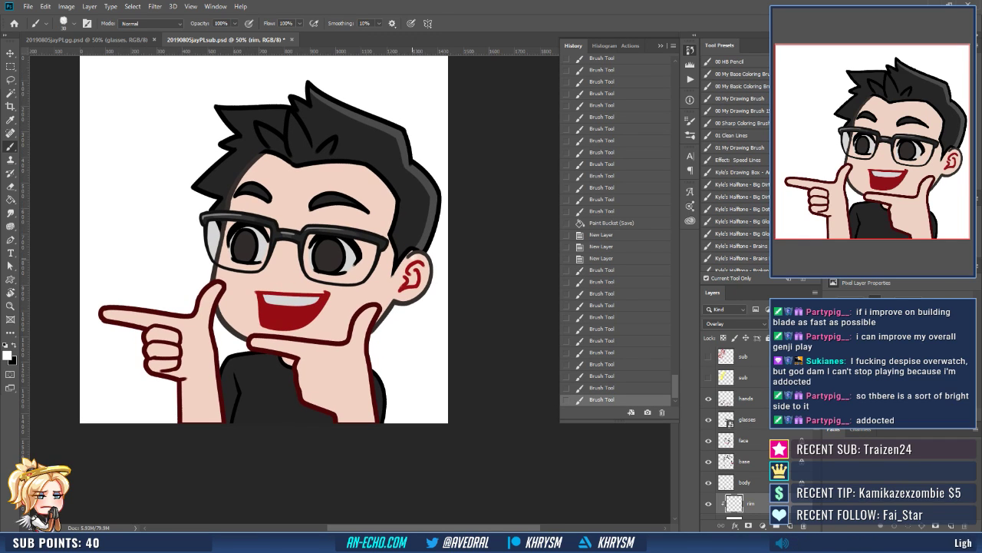
Paint a white rim light along the outer edge of the ear.
mouse_move(420, 256)
left_mouse_down()
mouse_move(424, 290)
mouse_move(432, 259)
mouse_move(444, 268)
mouse_move(454, 255)
left_mouse_up()
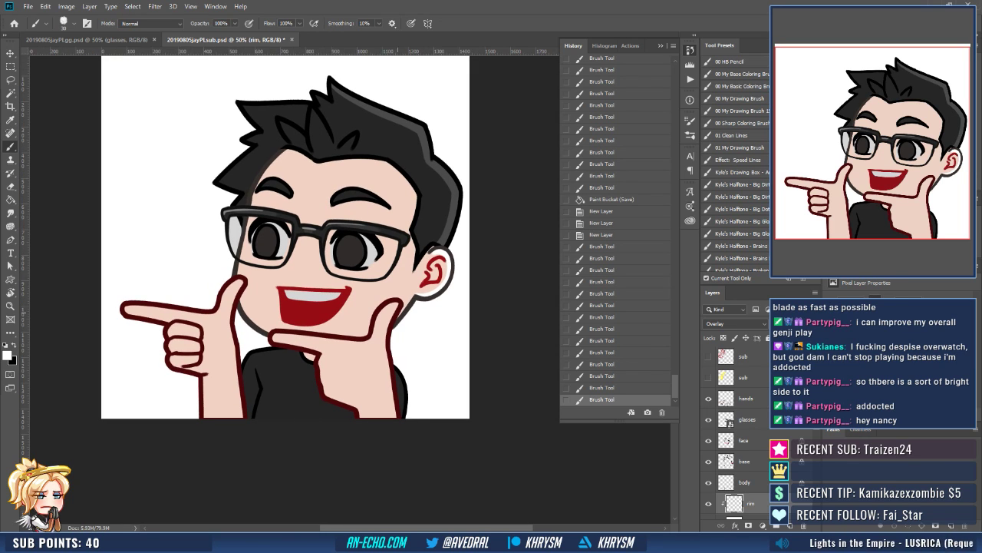
left_click_drag(404, 304, 415, 292)
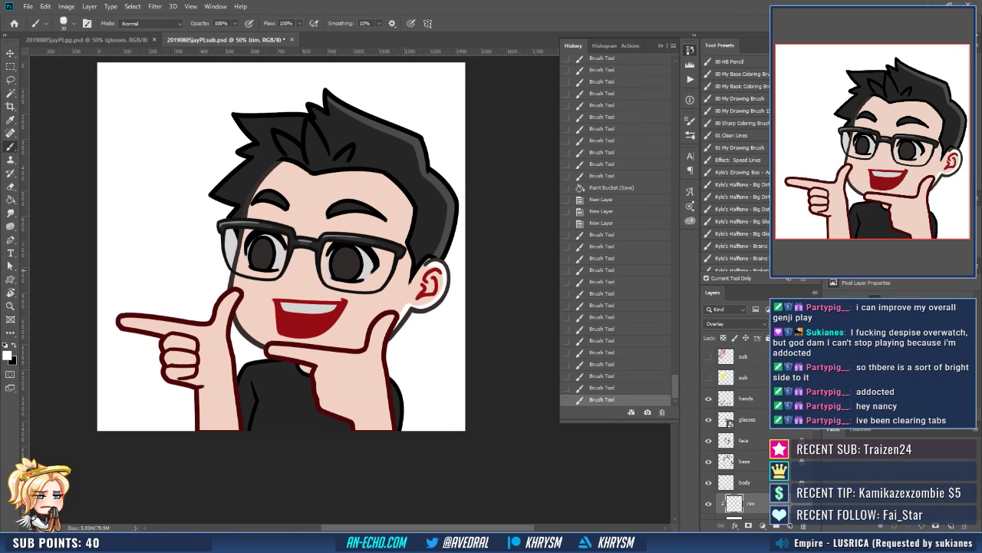
left_click_drag(442, 264, 427, 314)
Paint a white rim light down the outer edge of the chin-holding hand and forearm, erasing the excess near the thumb.
mouse_move(405, 352)
left_mouse_down()
mouse_move(429, 312)
mouse_move(414, 290)
mouse_move(398, 342)
left_mouse_up()
key("e")
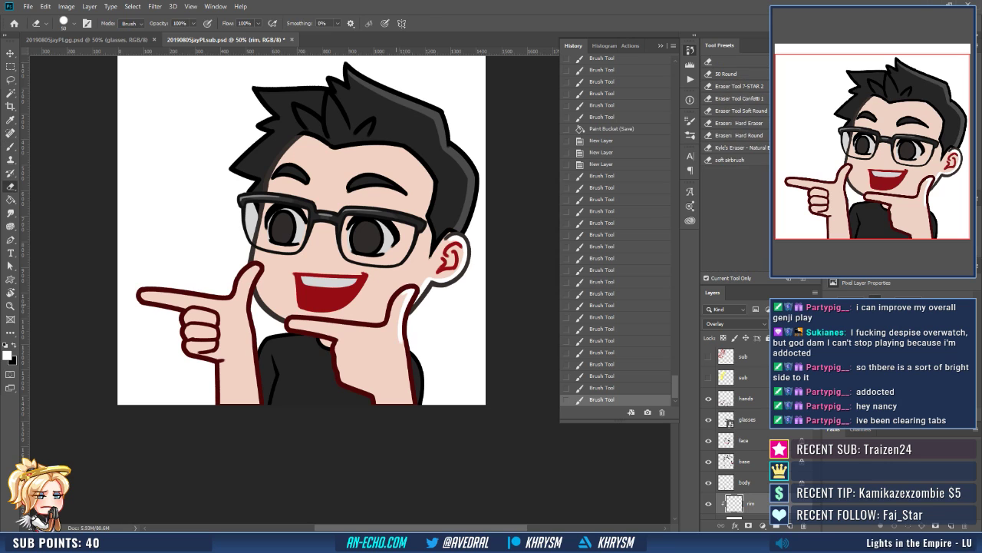
left_click_drag(401, 295, 412, 294)
key("b")
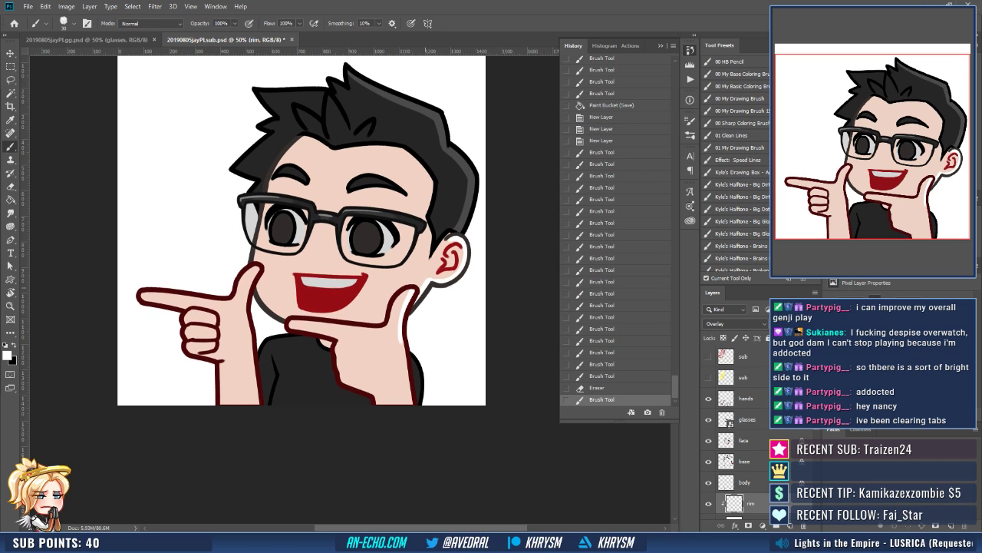
mouse_move(409, 332)
left_mouse_down()
mouse_move(411, 288)
mouse_move(411, 358)
left_mouse_up()
left_click_drag(408, 313, 411, 346)
left_click_drag(415, 312, 421, 358)
left_click_drag(398, 281, 416, 361)
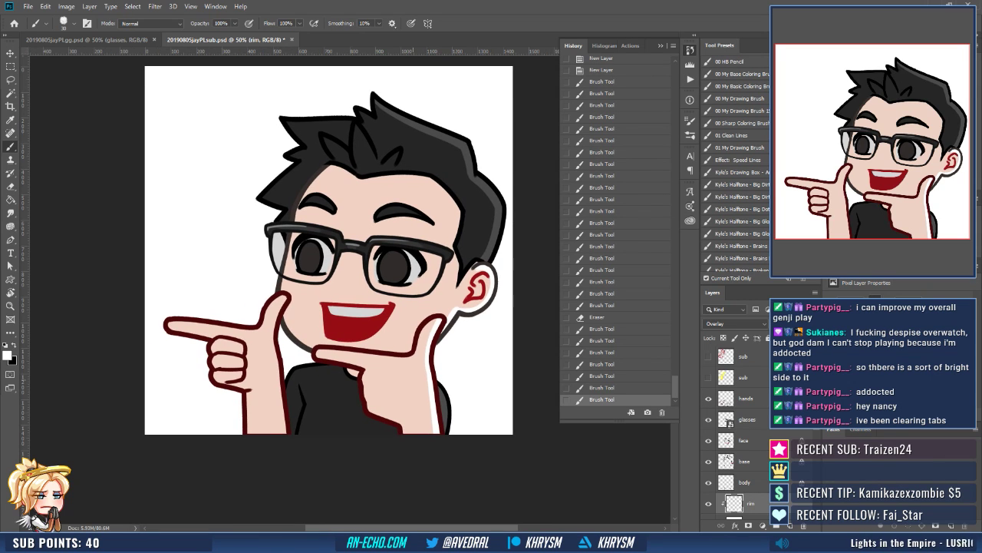
Paint a white rim light on the cheek edge above the pointing hand, undoing a stroke and cleaning up with the eraser.
mouse_move(389, 391)
left_mouse_down()
mouse_move(382, 379)
mouse_move(394, 389)
left_mouse_up()
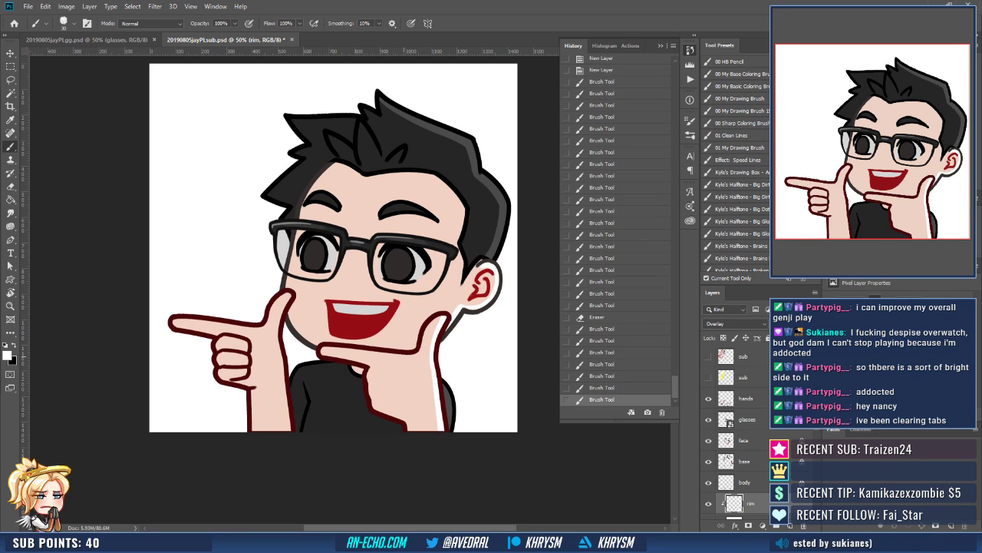
left_click_drag(404, 356, 396, 397)
scroll(330, 304, "up", 1)
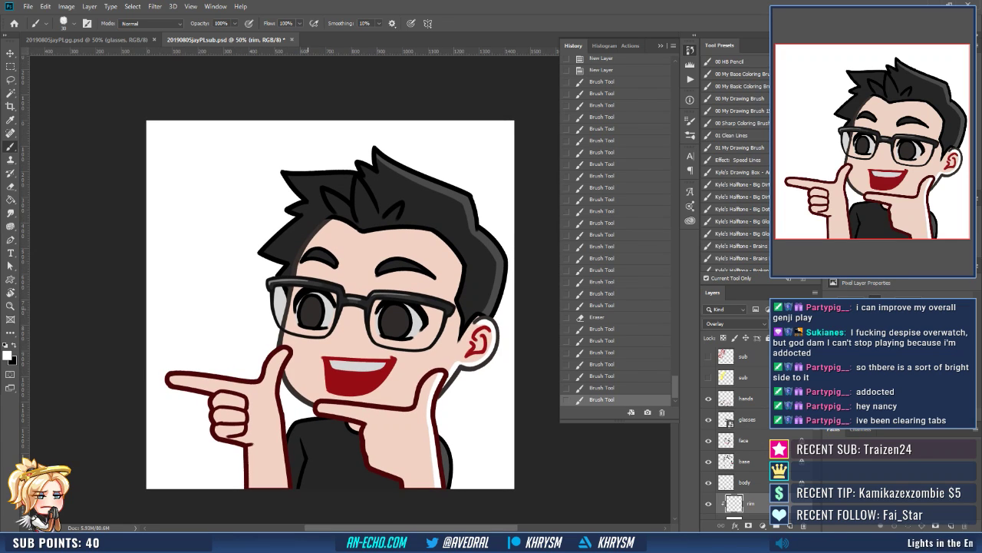
mouse_move(291, 297)
left_mouse_down()
mouse_move(284, 342)
mouse_move(298, 273)
mouse_move(323, 230)
mouse_move(284, 338)
left_mouse_up()
key("ctrl+z")
key("e")
key("b")
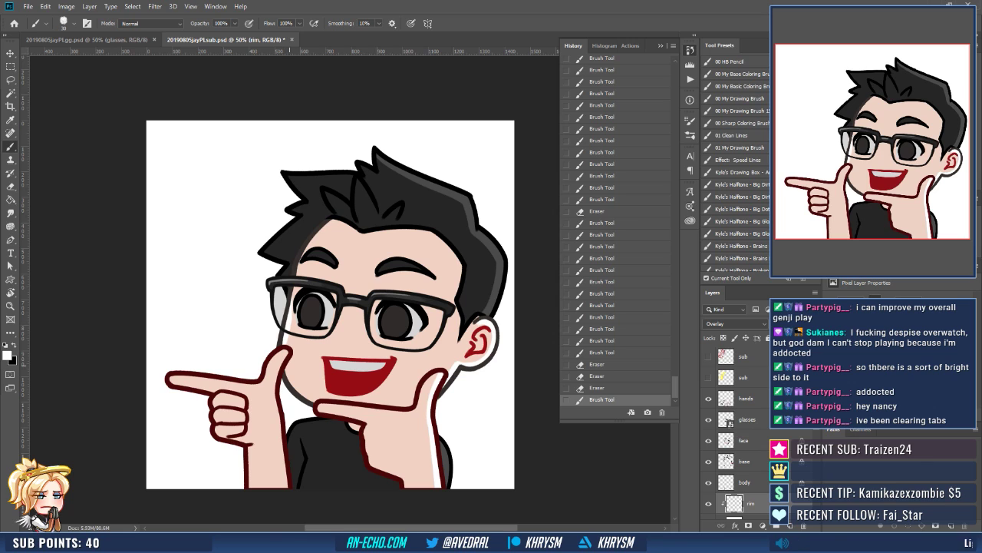
Paint a white rim light along the jaw edge between the two hands and touch up the face edge behind the lens, undoing a misplaced stroke.
left_click_drag(306, 371, 290, 398)
left_click_drag(289, 359, 313, 398)
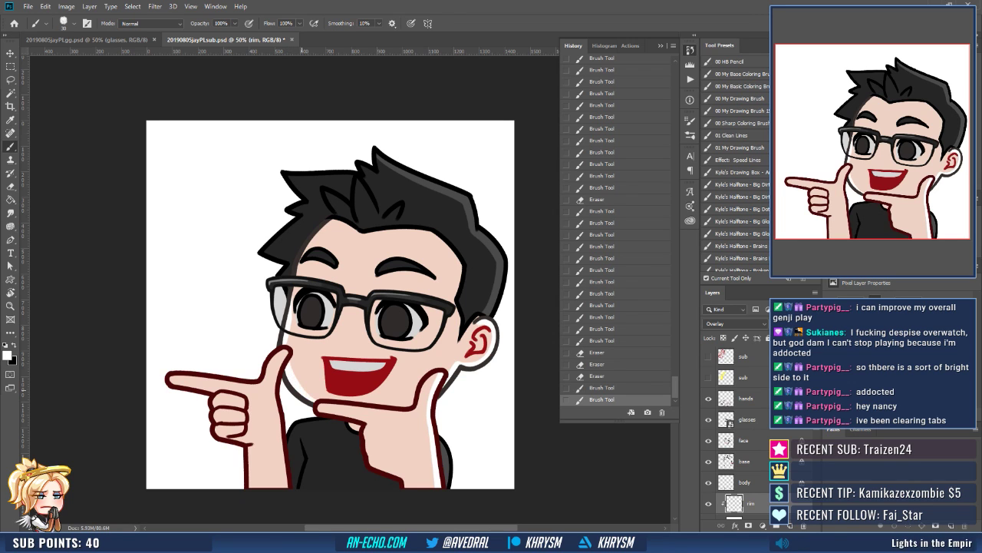
mouse_move(286, 346)
left_mouse_down()
mouse_move(307, 310)
mouse_move(294, 345)
left_mouse_up()
left_click(309, 312)
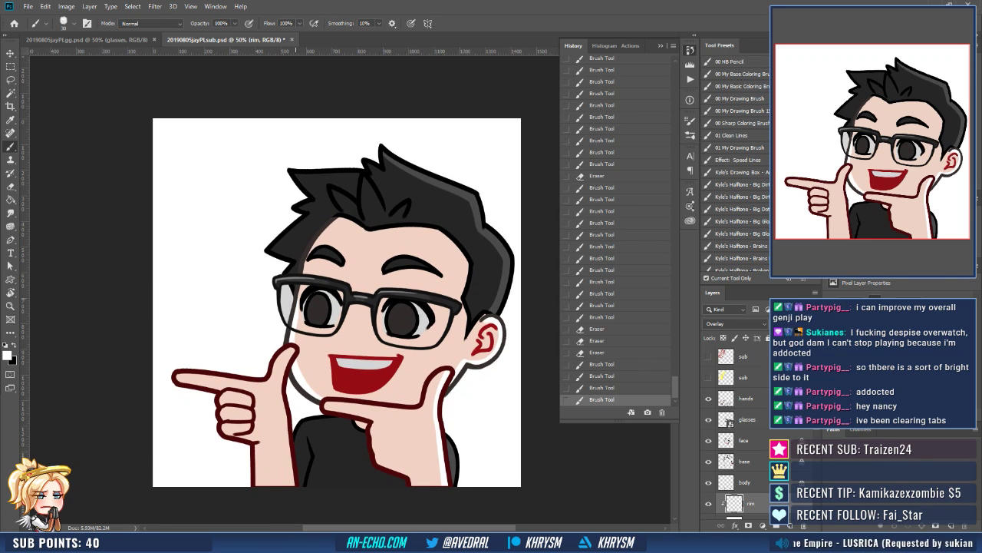
left_click_drag(296, 298, 299, 325)
key("ctrl+z")
left_click_drag(343, 274, 344, 268)
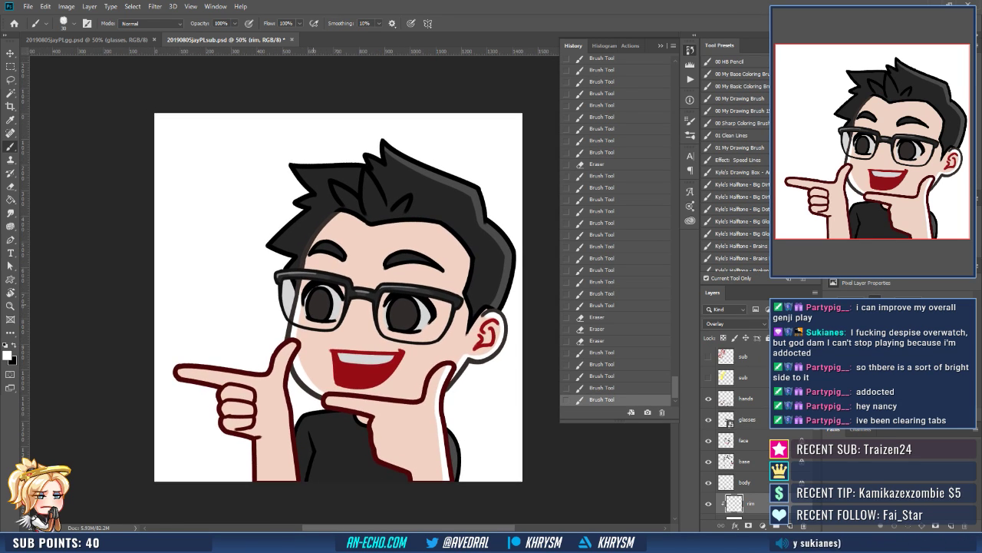
Paint soft lighter highlights over the lower part of both irises on the rim layer, undoing the misplaced strokes.
mouse_move(312, 305)
left_mouse_down()
mouse_move(326, 316)
mouse_move(313, 313)
mouse_move(336, 307)
mouse_move(322, 317)
mouse_move(370, 314)
mouse_move(360, 314)
mouse_move(377, 325)
mouse_move(396, 311)
mouse_move(397, 322)
mouse_move(411, 318)
left_mouse_up()
key("ctrl+z")
key("ctrl+z")
key("ctrl+z")
left_click_drag(413, 315, 412, 327)
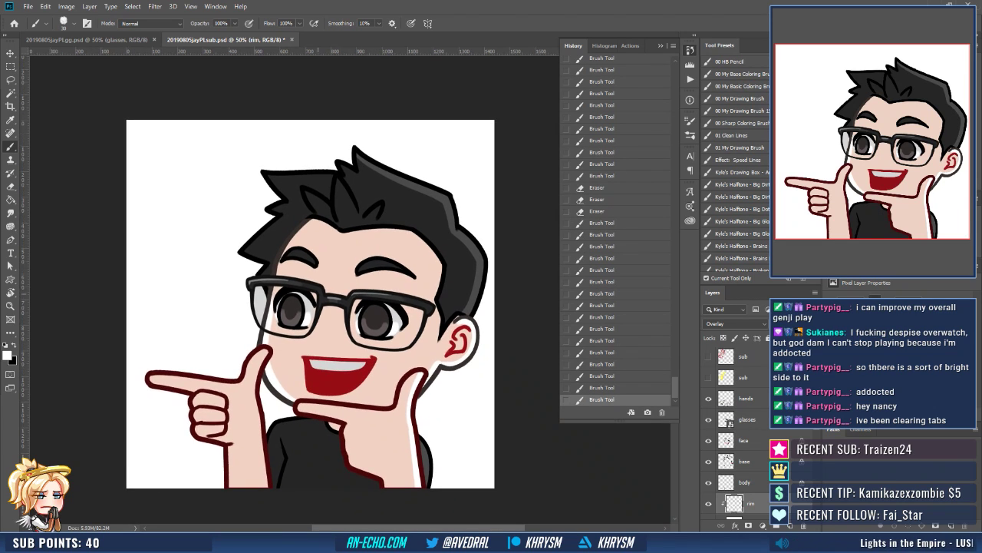
left_click_drag(302, 307, 308, 316)
left_click_drag(407, 300, 417, 284)
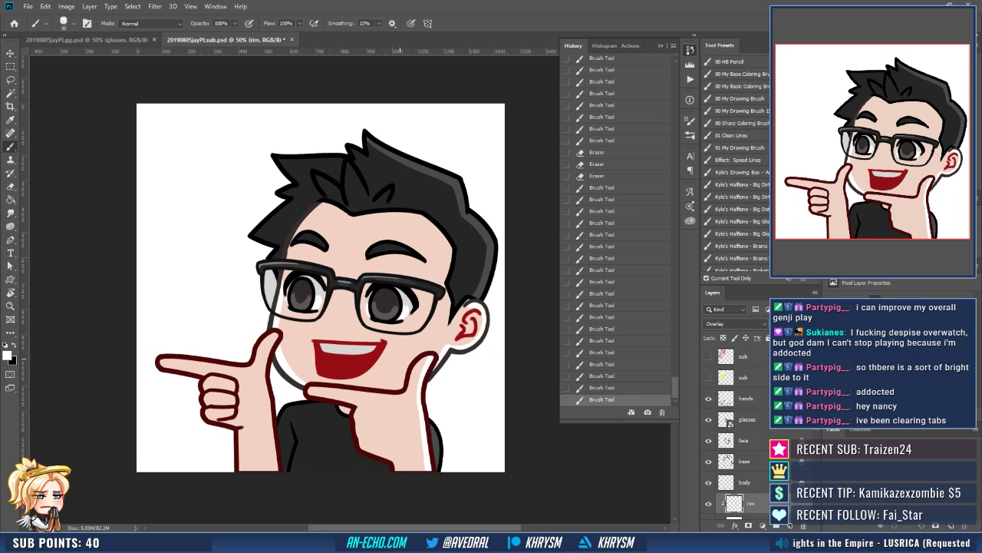
Brighten the teeth with white brush strokes on the rim layer and erase the excess.
key("r")
left_click_drag(399, 359, 429, 360)
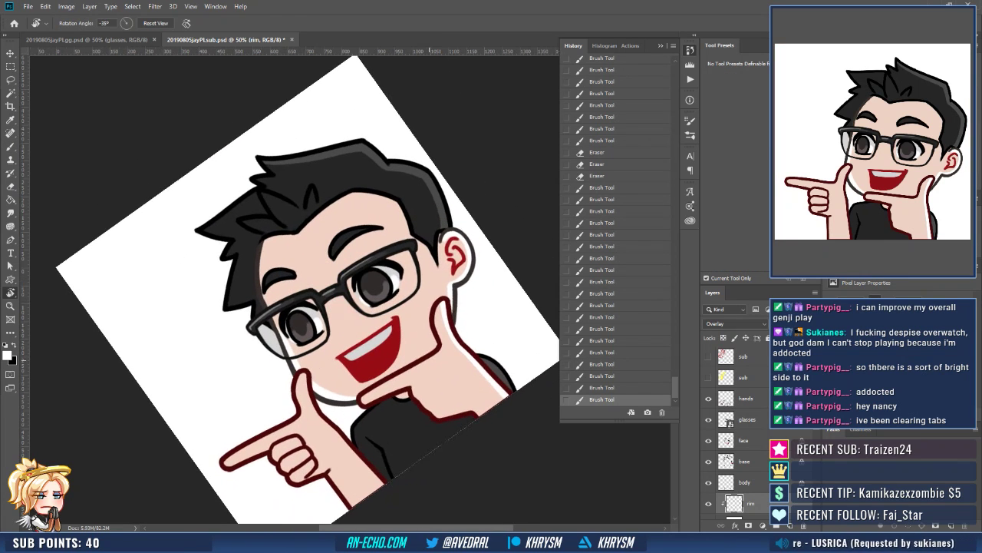
key("b")
mouse_move(359, 353)
left_mouse_down()
mouse_move(380, 338)
mouse_move(361, 351)
left_mouse_up()
mouse_move(376, 340)
left_mouse_down()
mouse_move(359, 351)
mouse_move(411, 308)
left_mouse_up()
key("e")
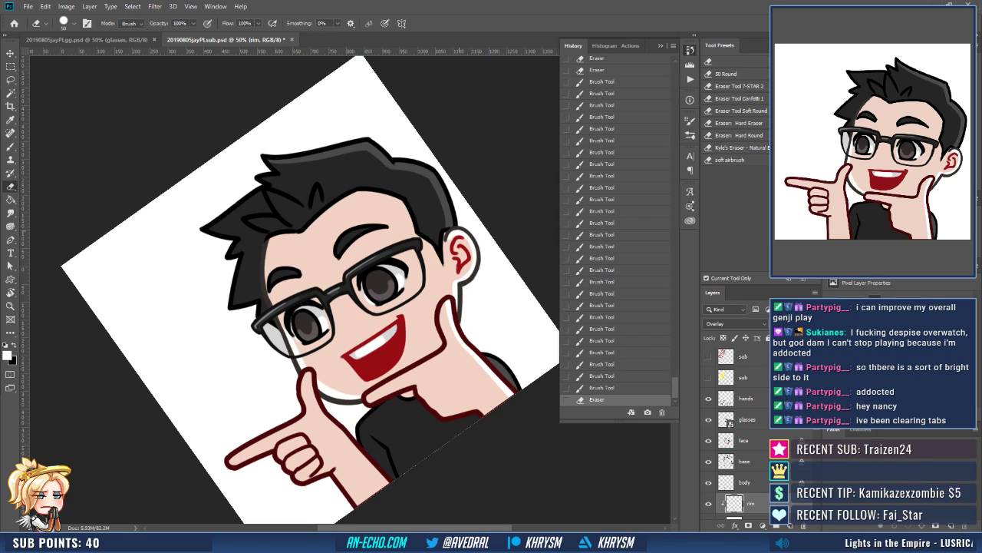
key("b")
mouse_move(379, 339)
left_mouse_down()
mouse_move(362, 349)
mouse_move(392, 334)
mouse_move(365, 347)
mouse_move(362, 316)
left_mouse_up()
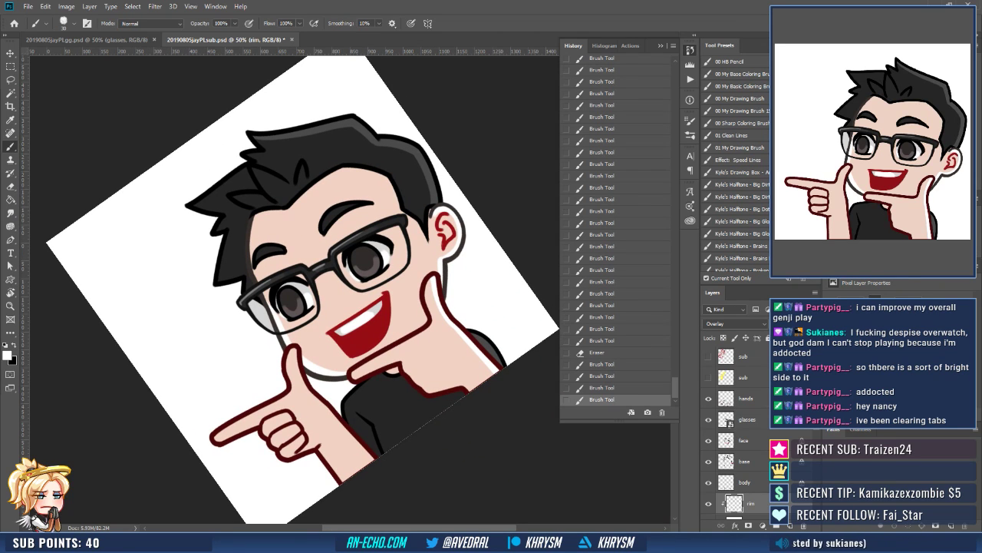
On the shade layer, outline the shadow area inside the mouth around the tongue with a mauve brush.
scroll(735, 430, "down", 2)
key("x")
left_click(753, 491)
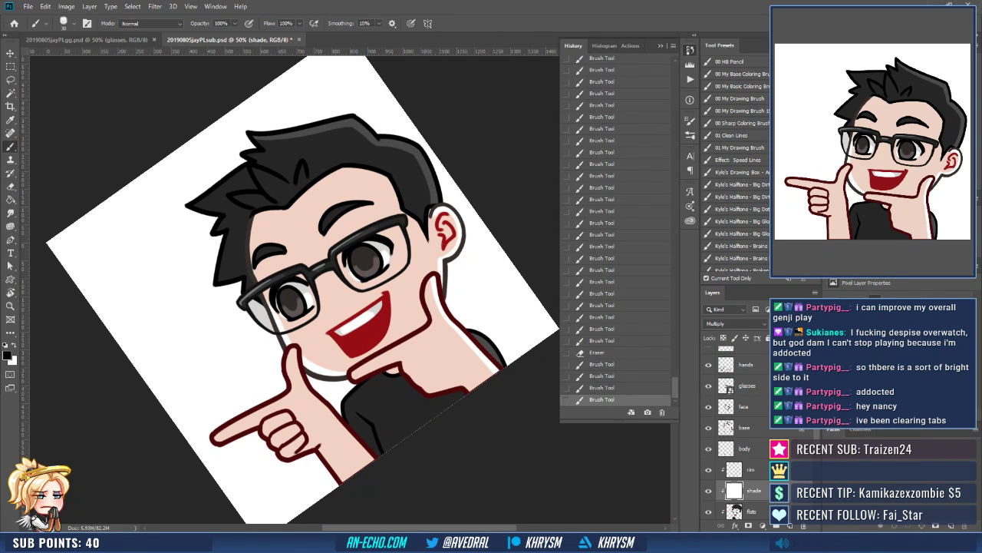
mouse_move(356, 323)
left_mouse_down()
mouse_move(345, 328)
mouse_move(338, 359)
mouse_move(345, 353)
left_mouse_up()
key("w")
left_click(332, 344)
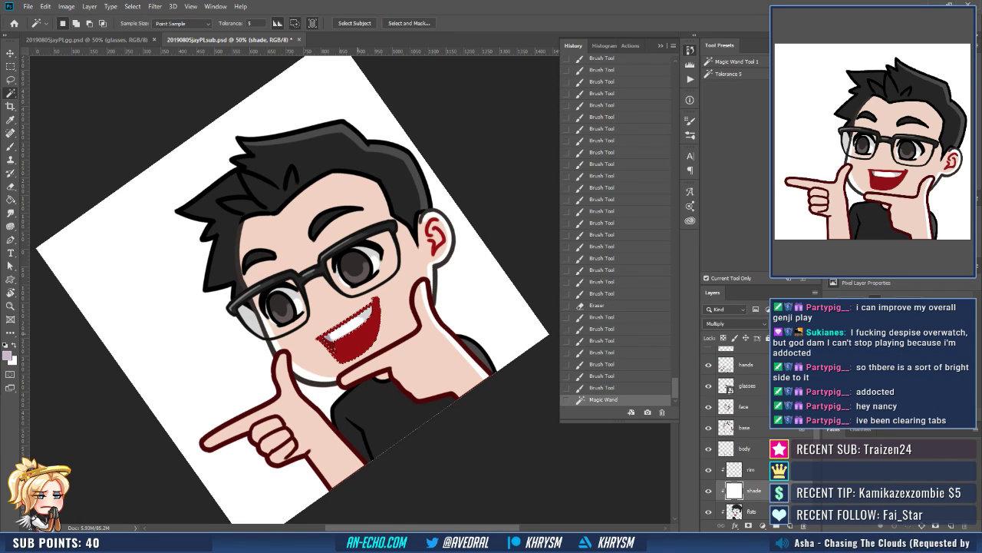
key("ctrl+z")
key("b")
left_click_drag(335, 339, 342, 344)
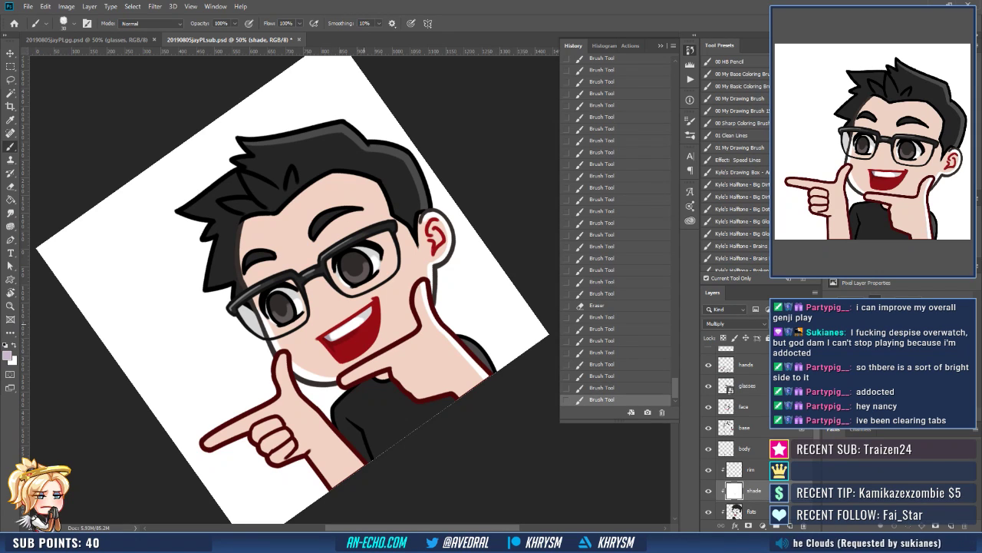
key("ctrl+z")
key("ctrl+shift+z")
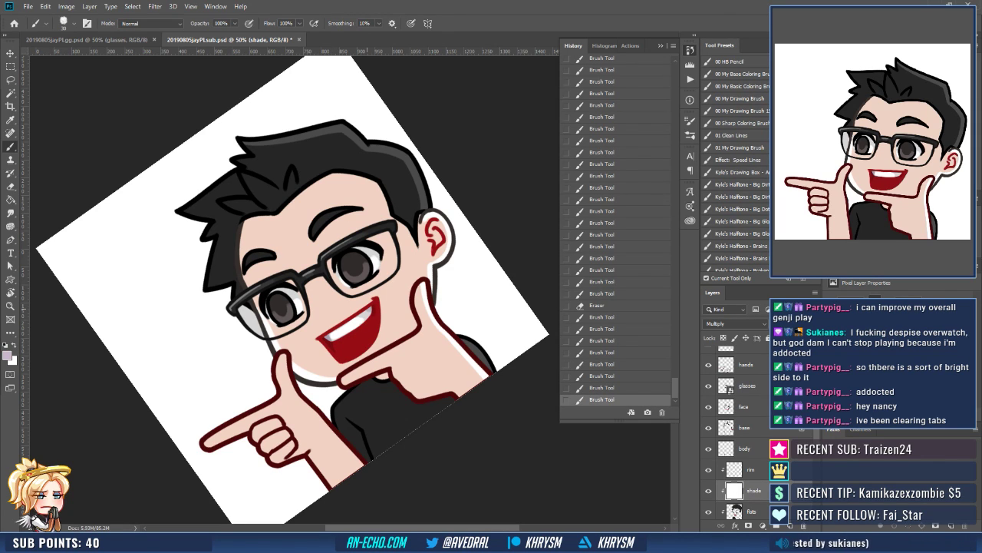
mouse_move(367, 309)
left_mouse_down()
mouse_move(373, 324)
mouse_move(349, 344)
left_mouse_up()
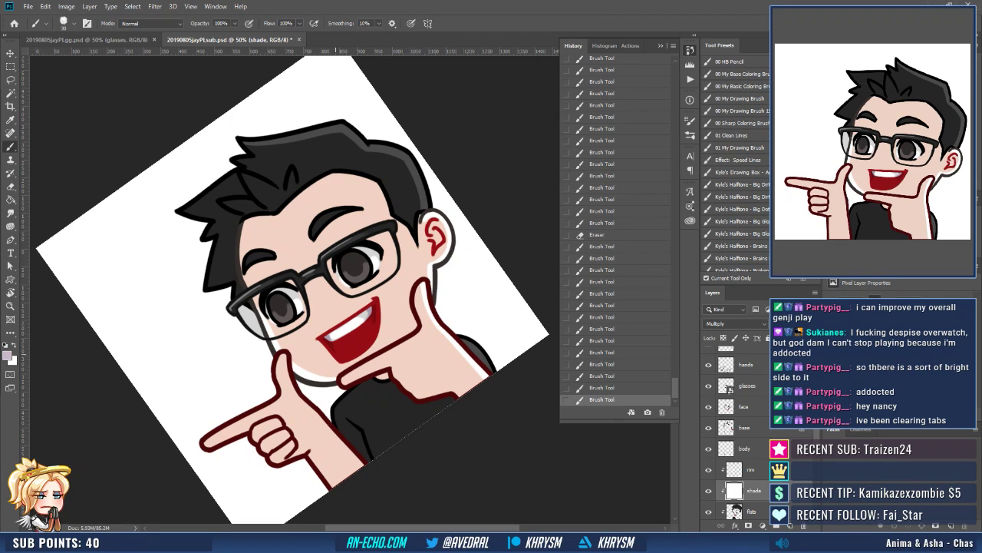
key("ctrl+z")
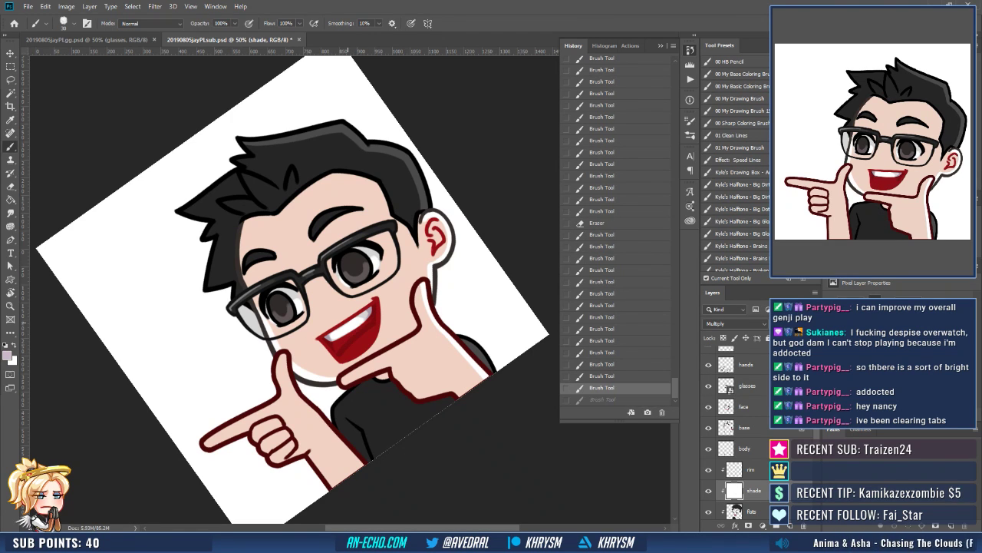
key("ctrl+shift+z")
Select the outlined mouth area with the Magic Wand, fill it with the mauve shade colour and deselect.
key("w")
left_click(341, 343)
key("g")
left_click(340, 345)
key("ctrl+d")
key("b")
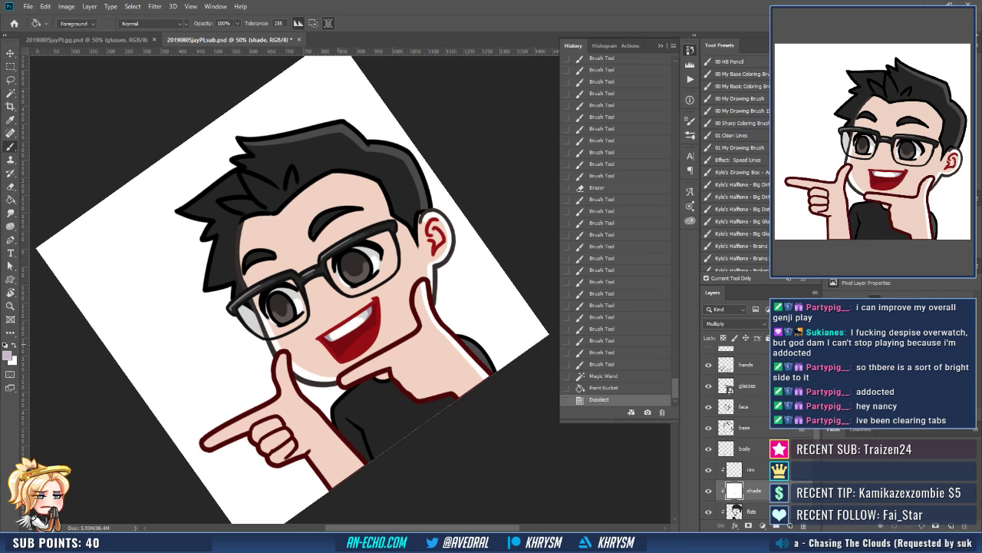
Refine the mouth shadow's edges around the tongue and teeth, alternating between mauve and white brush strokes.
mouse_move(339, 344)
left_mouse_down()
mouse_move(370, 320)
mouse_move(341, 355)
mouse_move(373, 341)
left_mouse_up()
key("x")
key("x")
key("x")
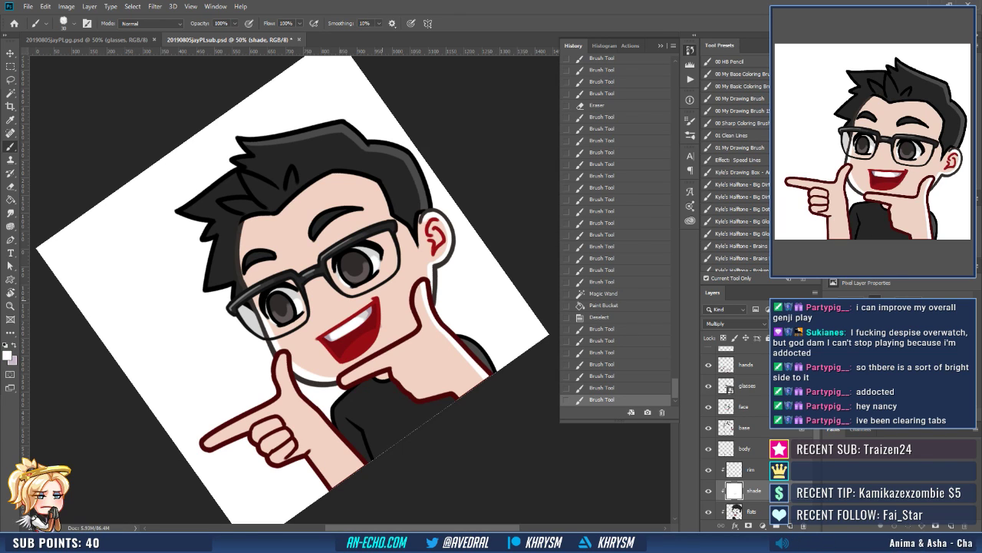
left_click(350, 334)
key("x")
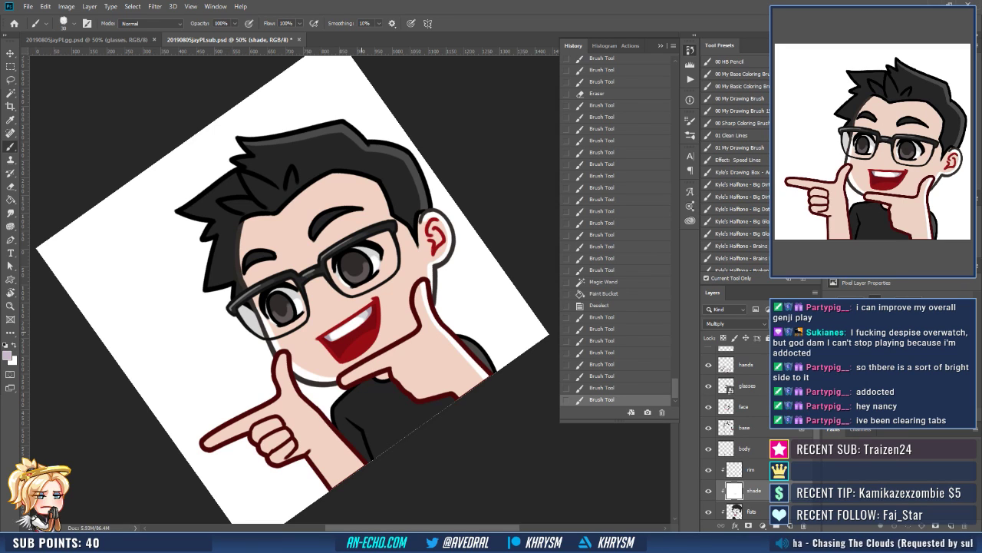
left_click_drag(361, 332, 375, 320)
left_click(364, 330)
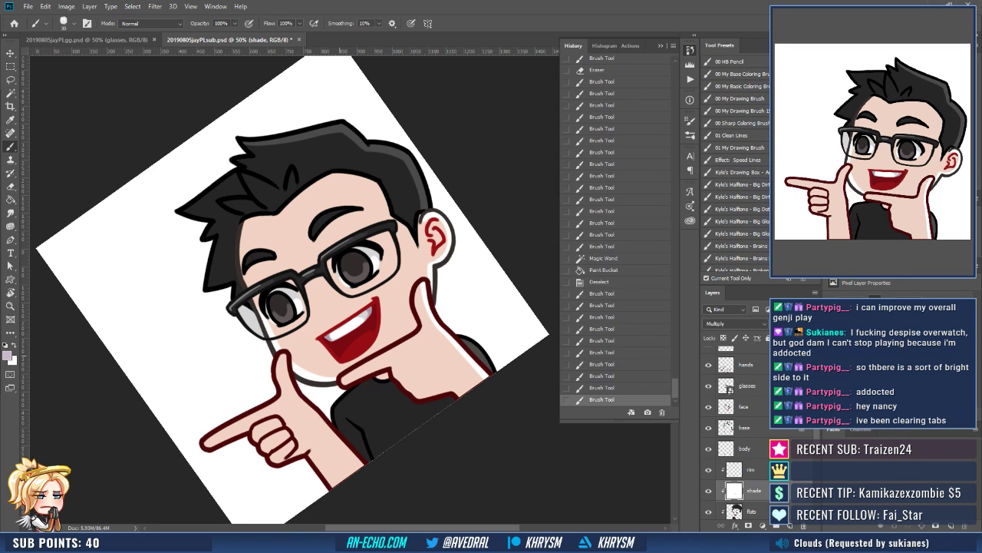
key("x")
left_click(349, 333)
key("x")
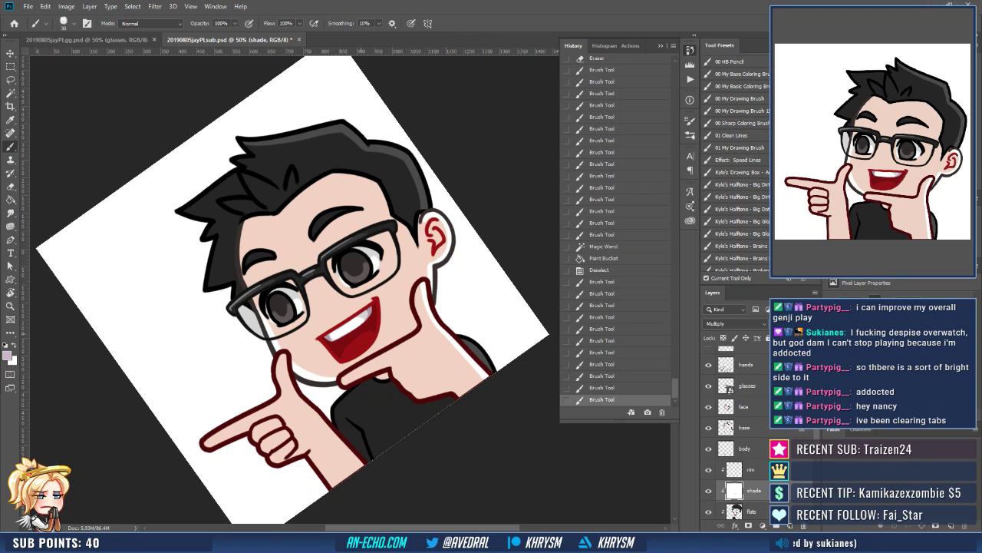
mouse_move(377, 326)
left_mouse_down()
mouse_move(365, 332)
mouse_move(370, 316)
left_mouse_up()
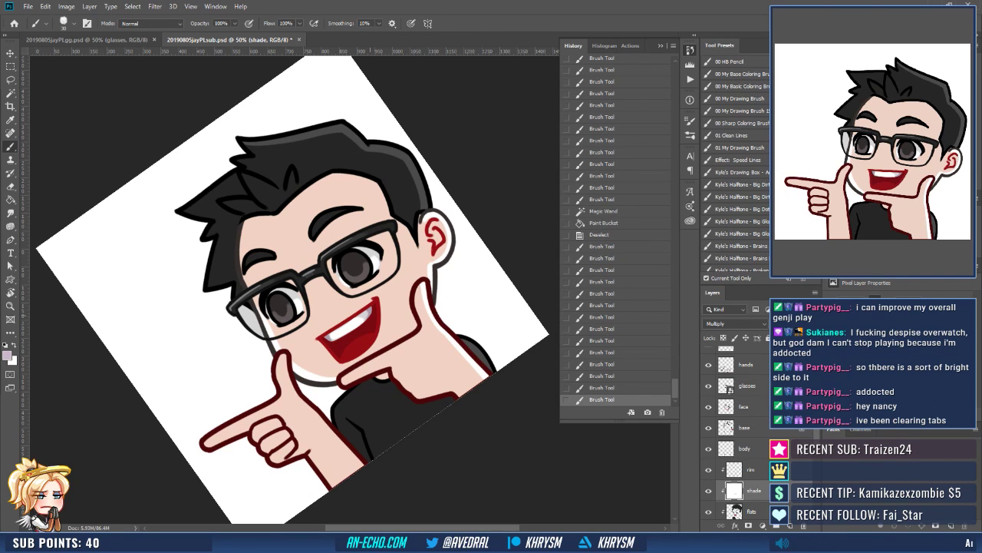
left_click(327, 341)
Paint mauve shading across the upper whites of both eyes on the shade layer, then reset the canvas rotation.
left_click_drag(327, 341, 324, 369)
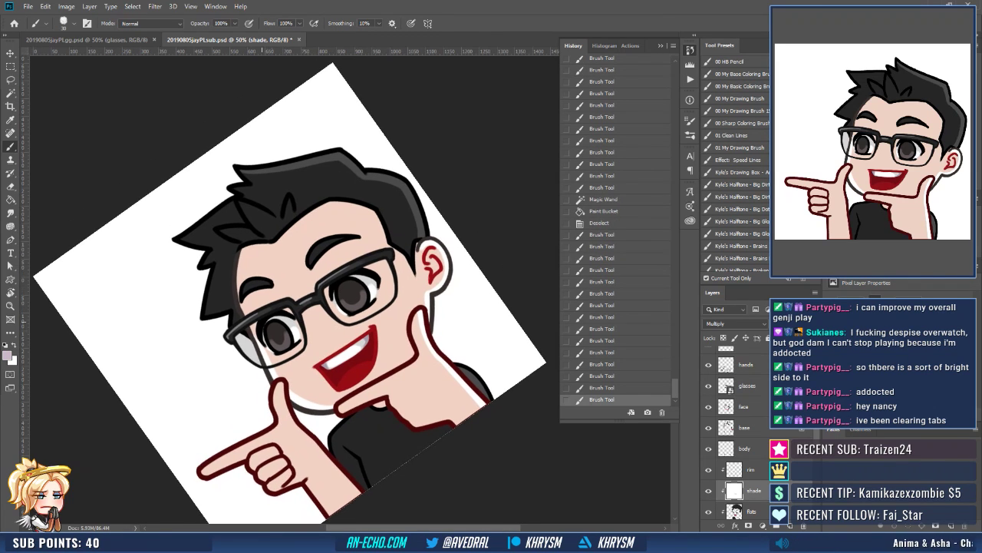
left_click_drag(265, 326, 291, 325)
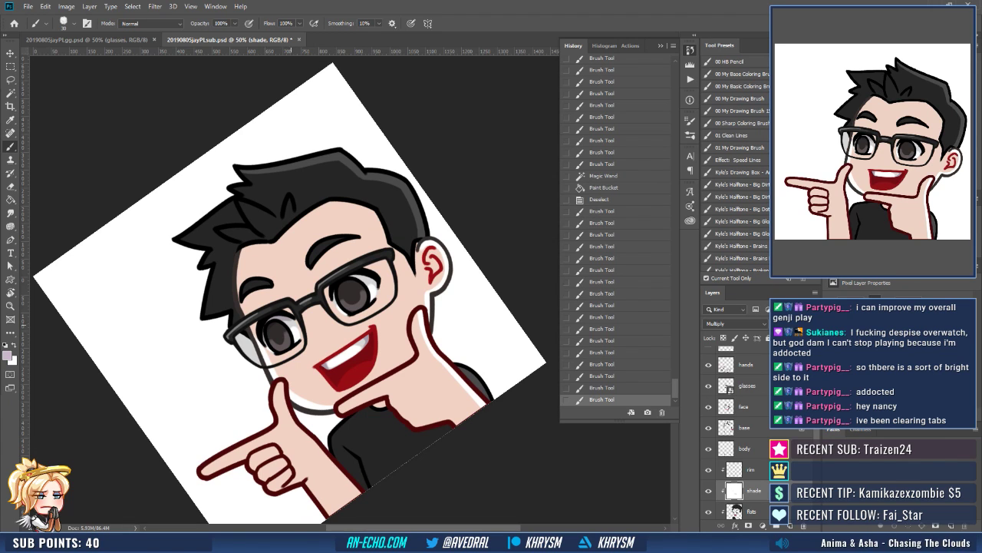
left_click(289, 322)
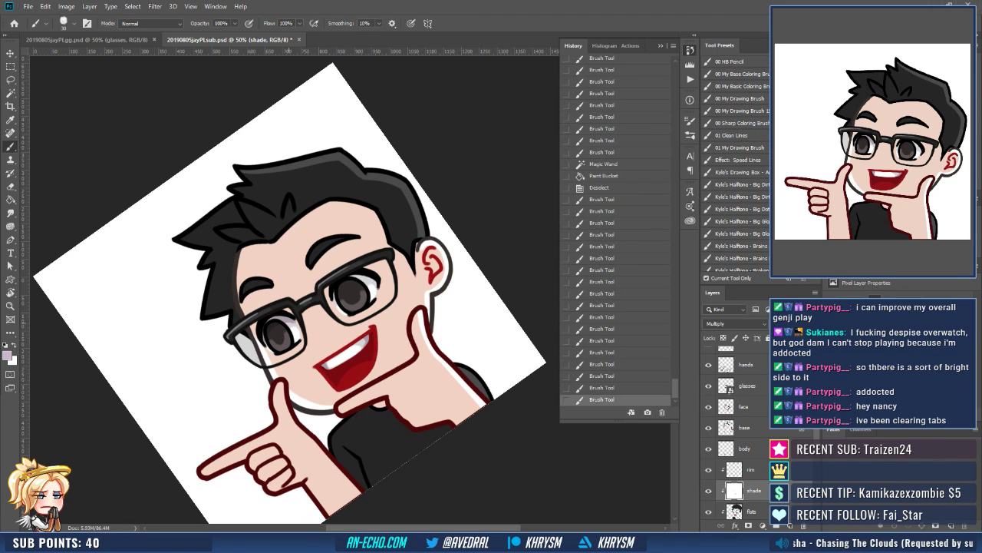
left_click(263, 339)
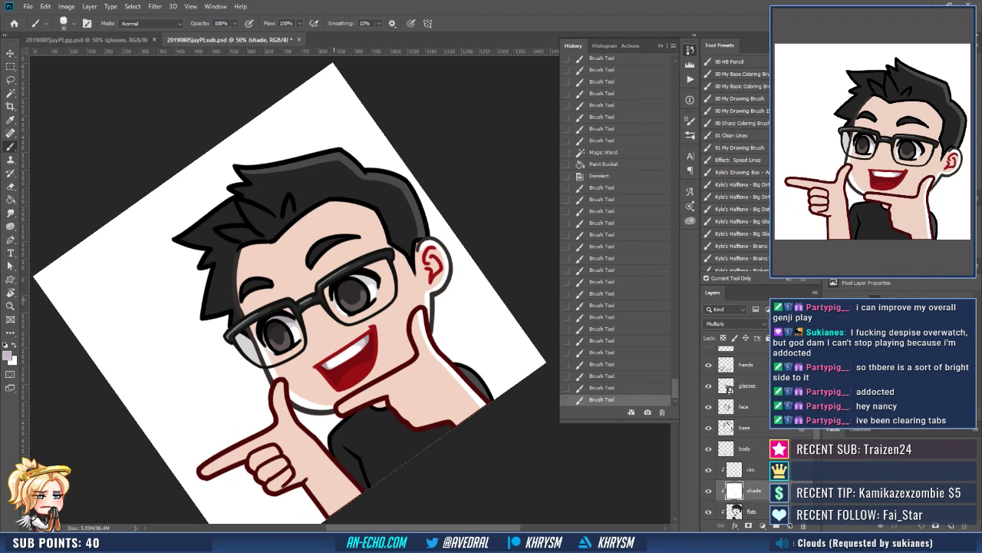
left_click(362, 279)
mouse_move(333, 298)
left_mouse_down()
mouse_move(373, 279)
mouse_move(338, 292)
mouse_move(359, 279)
left_mouse_up()
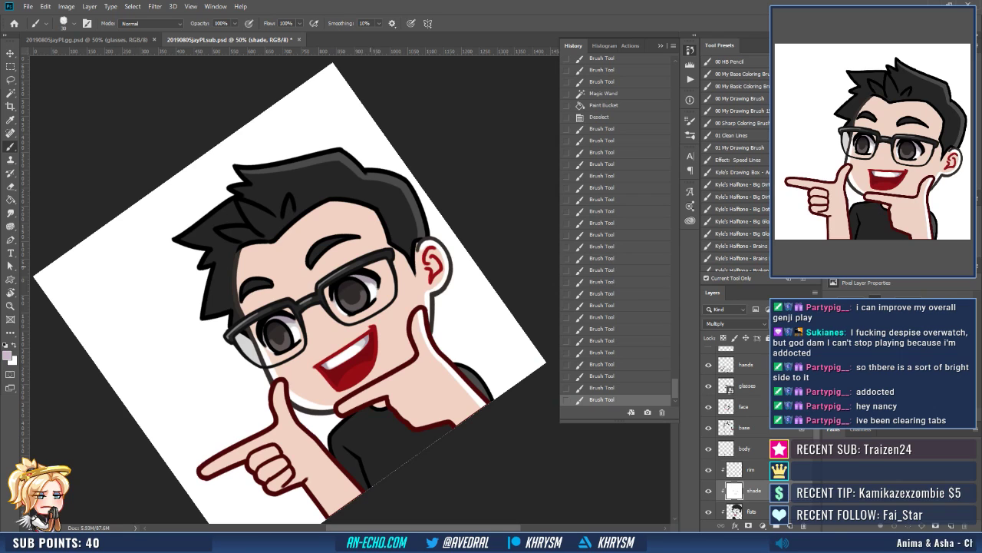
key("Escape")
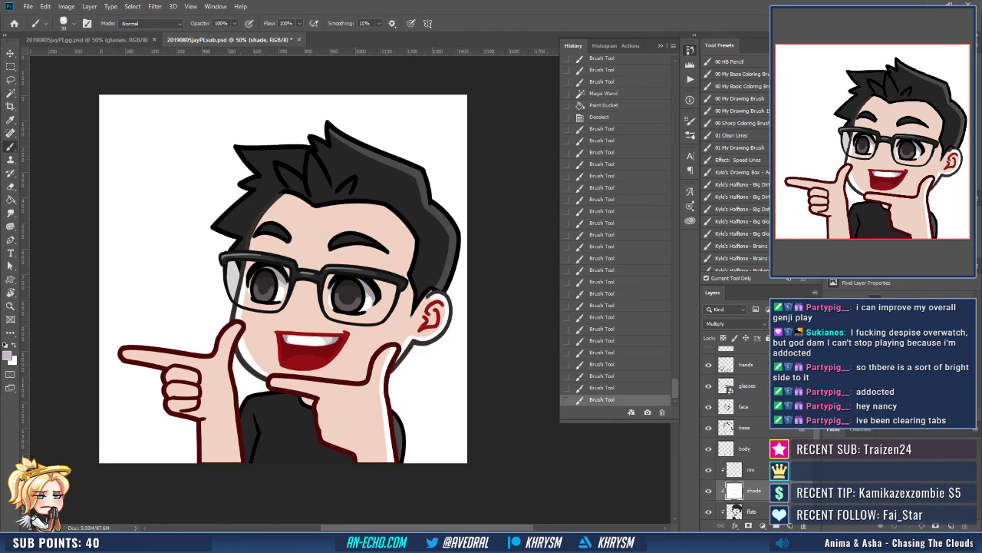
Create a layer named "lens" above the hands layer with the Screen blending mode.
scroll(733, 430, "up", 2)
left_click(741, 398)
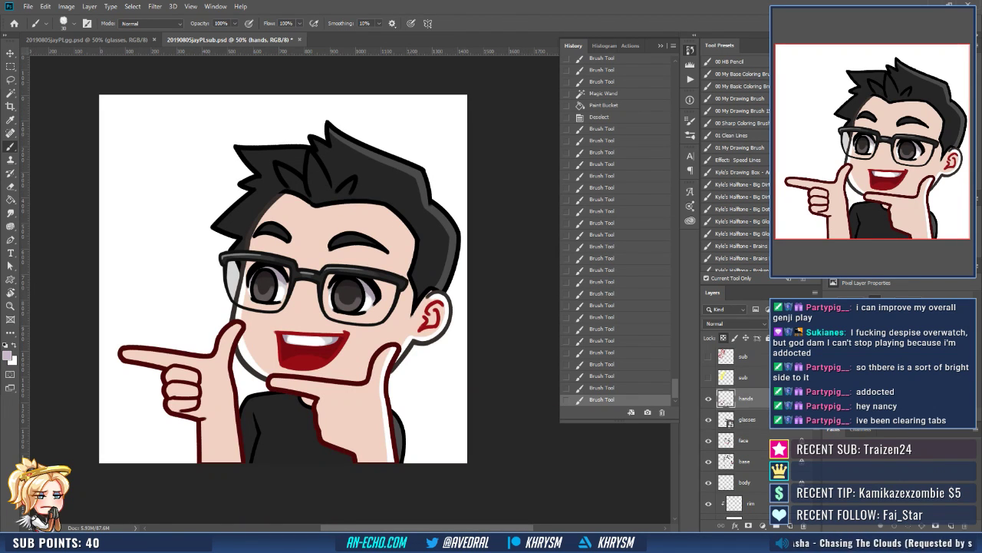
key("ctrl+shift+n")
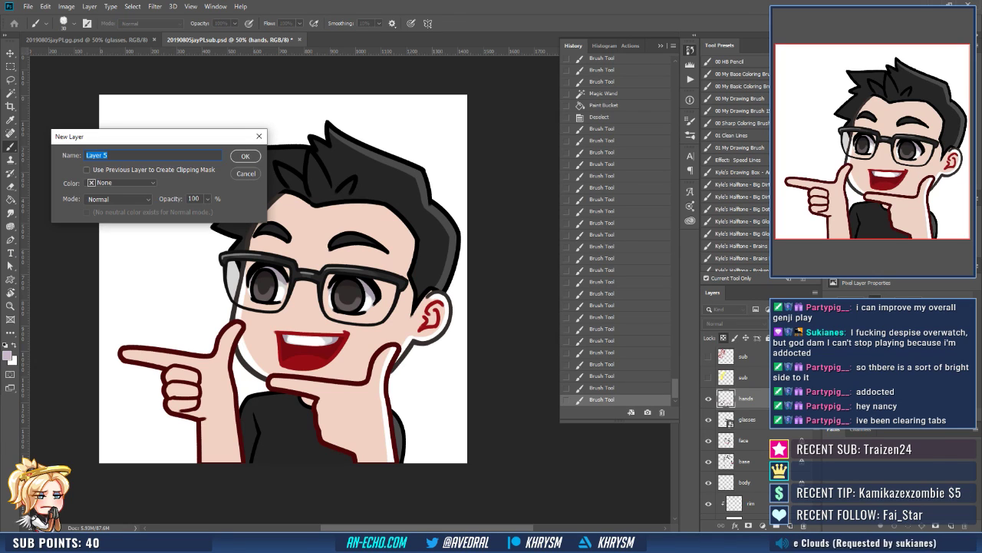
type("lens")
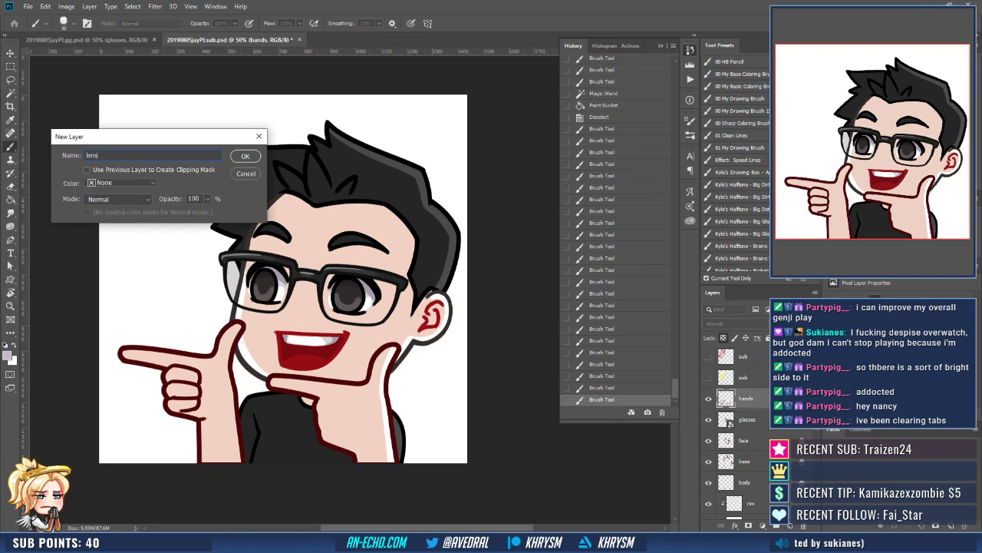
left_click(118, 198)
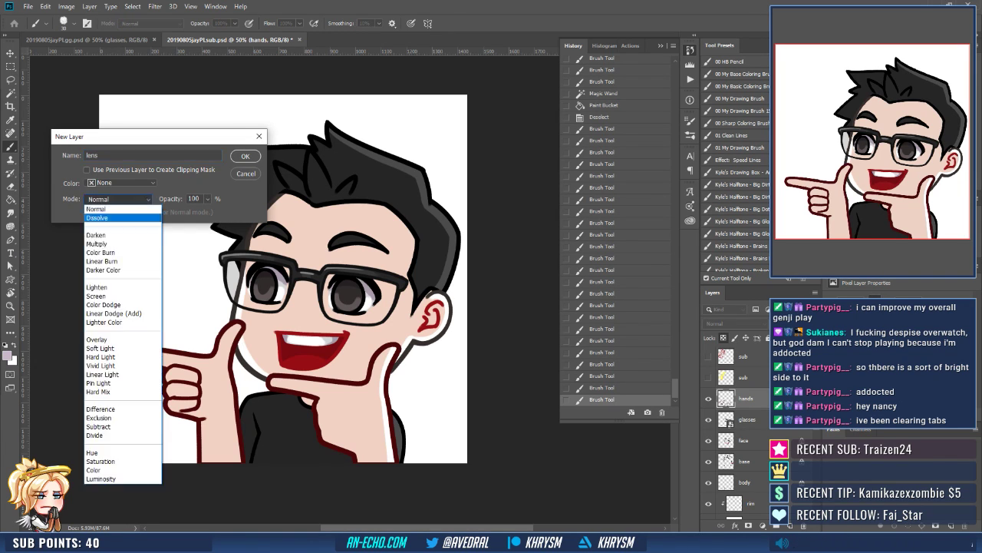
left_click(115, 296)
key("Return")
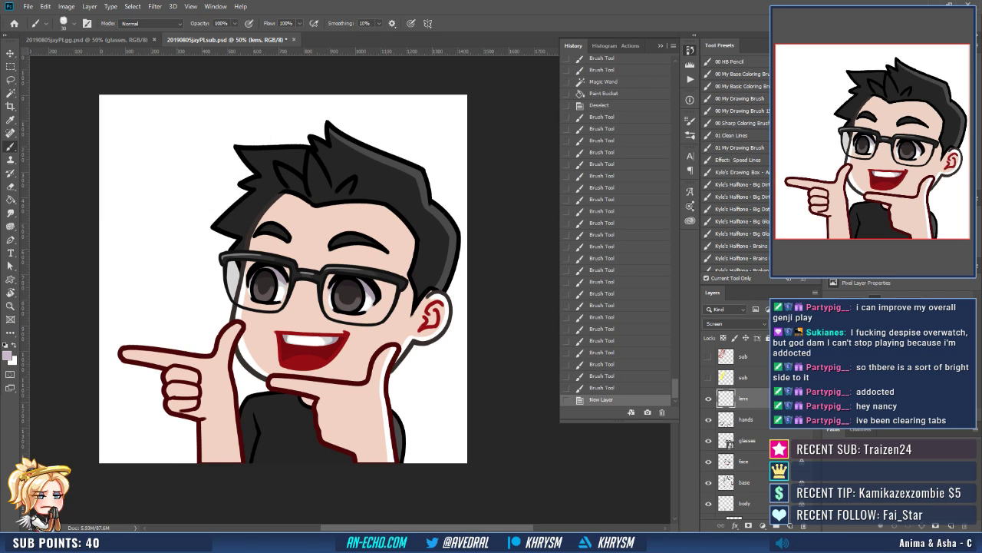
Paint grey diagonal glare streaks across the glasses lens nearer the pointing hand on the lens layer.
key("d")
key("r")
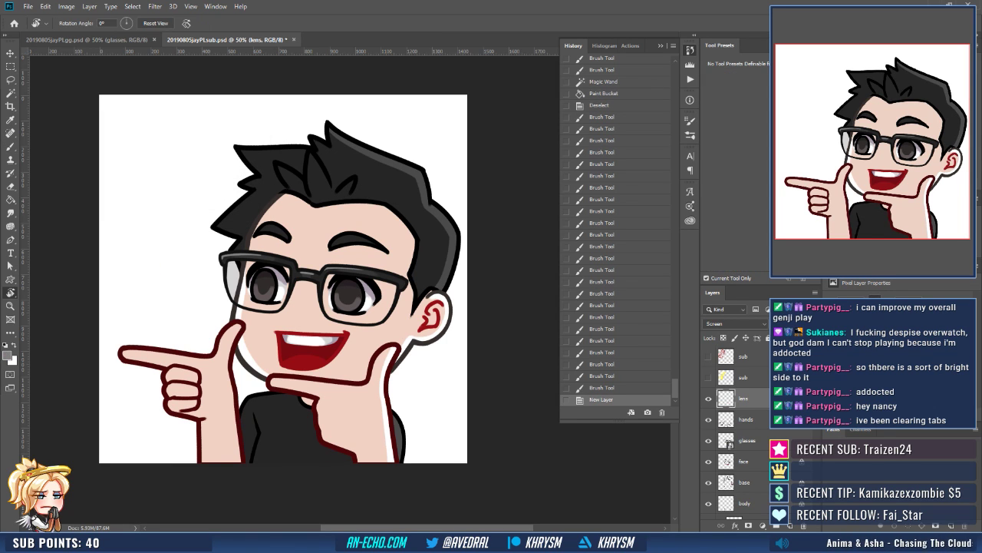
left_click_drag(343, 330, 375, 321)
key("b")
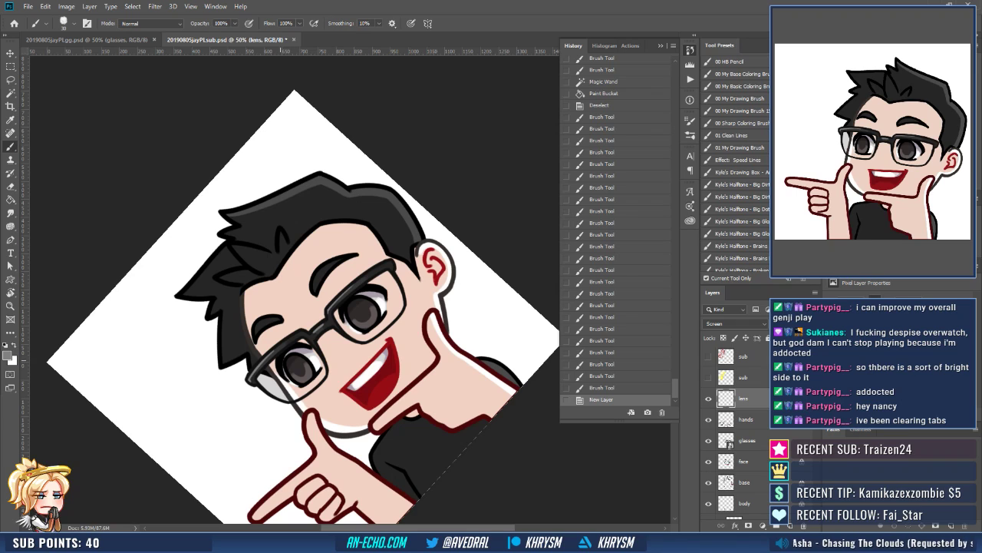
left_click_drag(267, 384, 290, 353)
left_click_drag(304, 387, 318, 371)
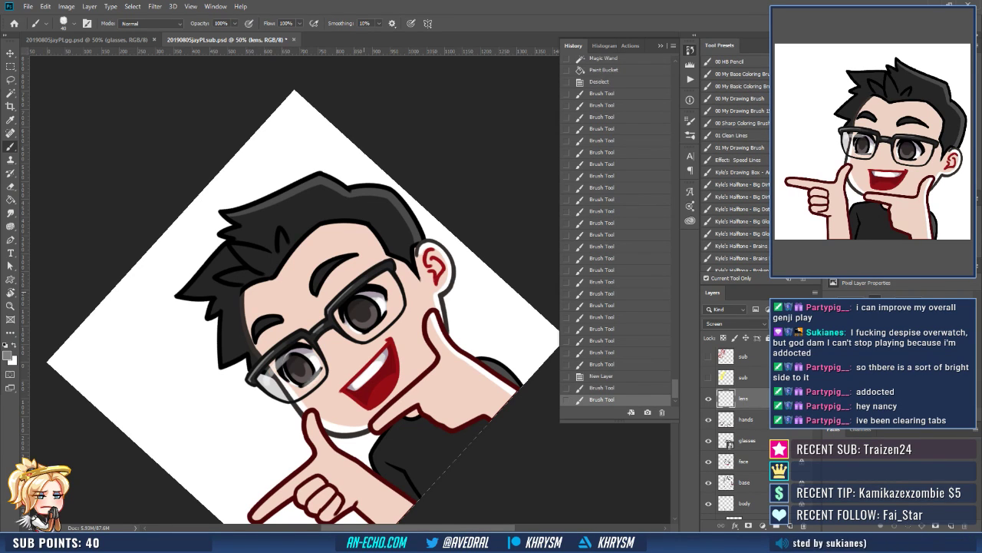
key("ctrl+z")
key("ctrl+shift+z")
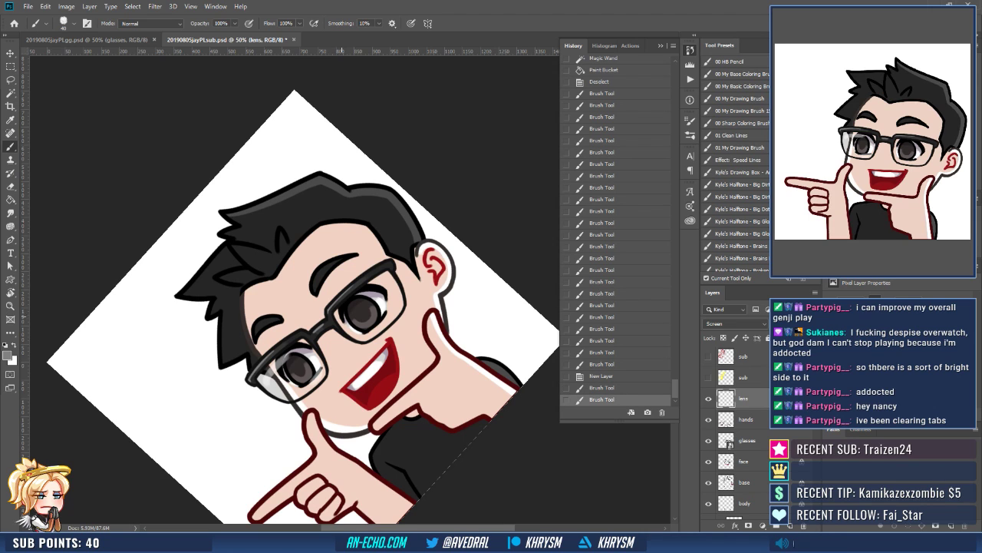
Paint grey glare across the glasses lens nearer the ear on the lens layer, then reset the canvas rotation.
mouse_move(341, 324)
left_mouse_down()
mouse_move(362, 293)
mouse_move(388, 319)
left_mouse_up()
key("Escape")
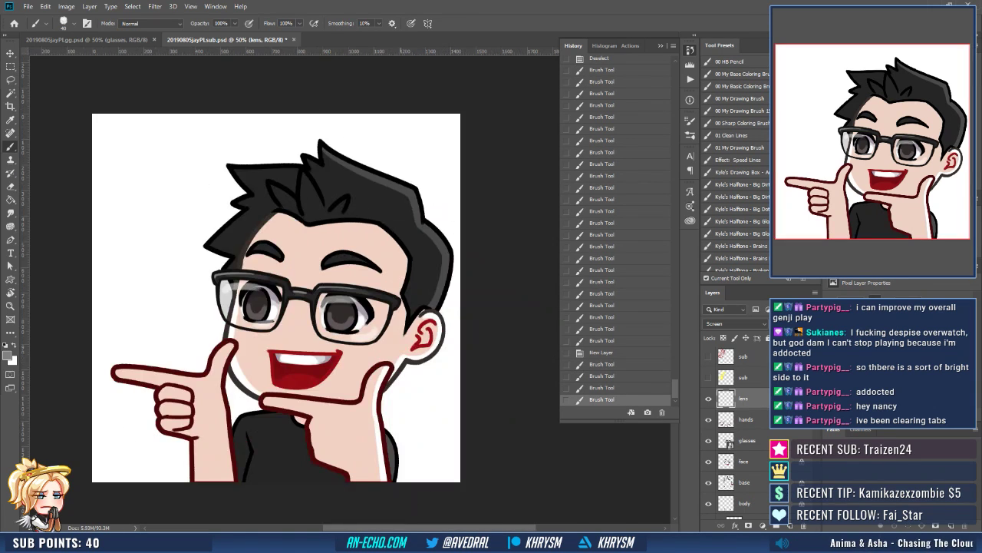
left_click_drag(441, 352, 452, 352)
On the rim layer, sample the skin colour and paint soft peach highlights on the forehead beside the eyebrows.
scroll(735, 430, "down", 5)
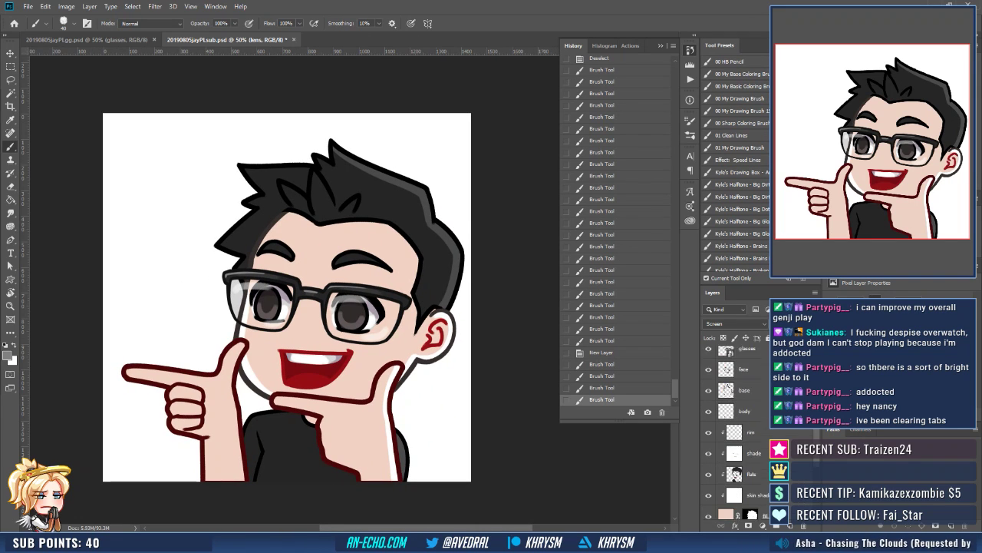
left_click(751, 415)
key("d")
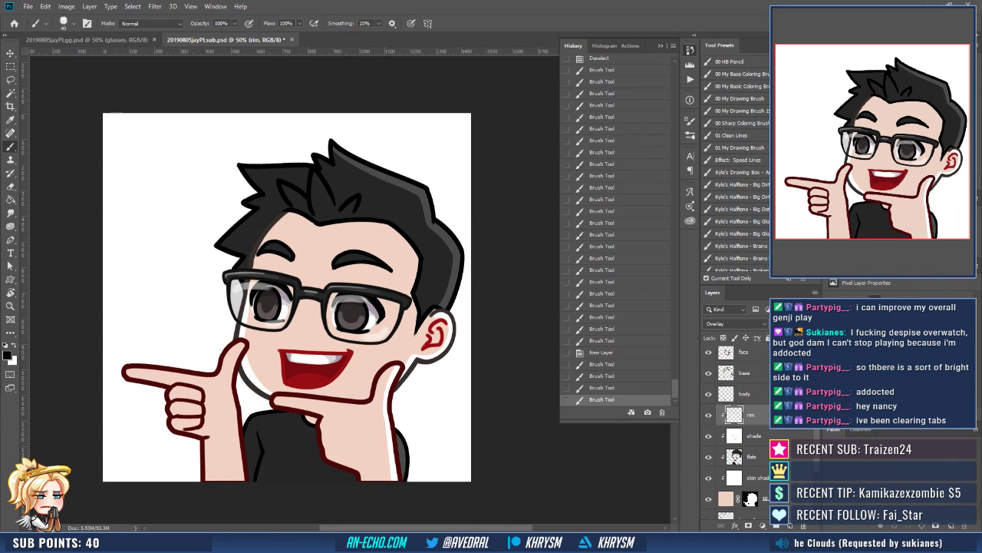
left_click(369, 276, "alt")
left_click_drag(369, 275, 378, 289)
mouse_move(307, 275)
left_mouse_down()
mouse_move(303, 264)
mouse_move(385, 269)
left_mouse_up()
key("x")
left_click(299, 271)
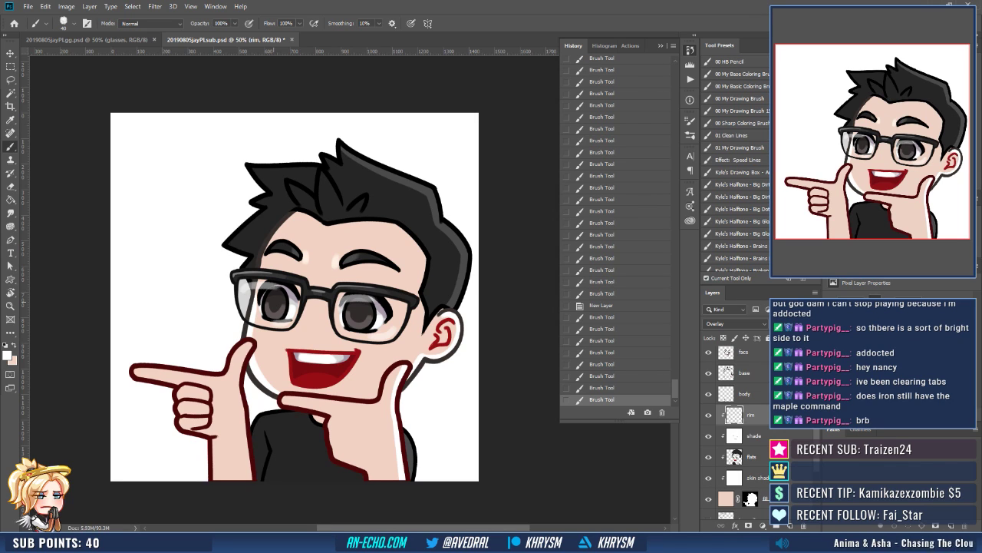
Add peach highlights to the cheeks below the eyes and beside the mouth on the rim layer.
key("x")
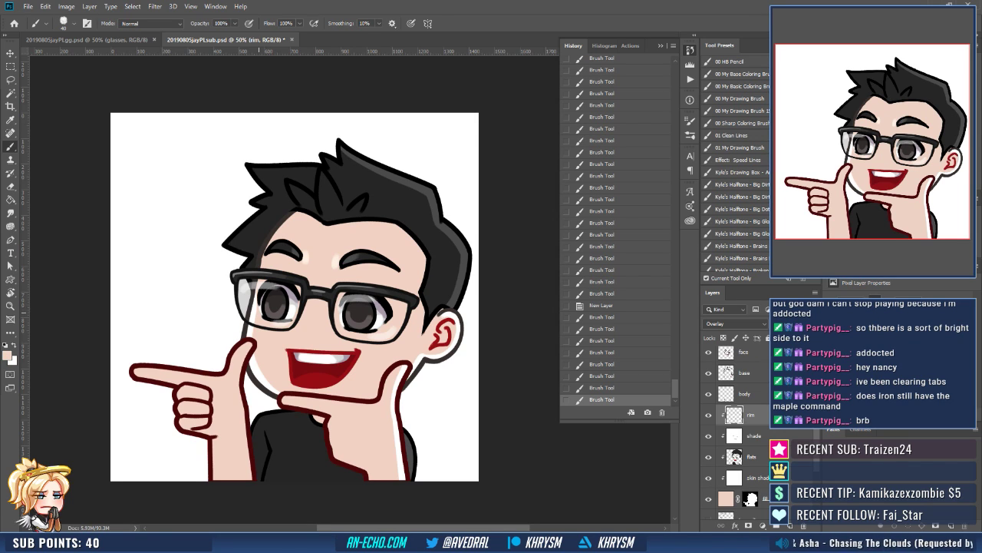
mouse_move(259, 312)
left_mouse_down()
mouse_move(384, 334)
mouse_move(369, 340)
left_mouse_up()
left_click(367, 344)
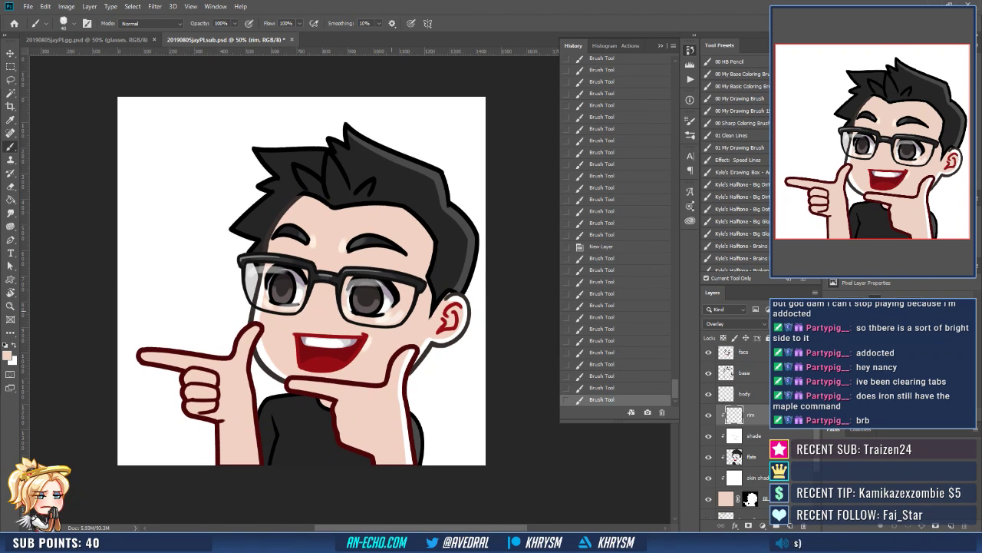
left_click_drag(434, 298, 409, 311)
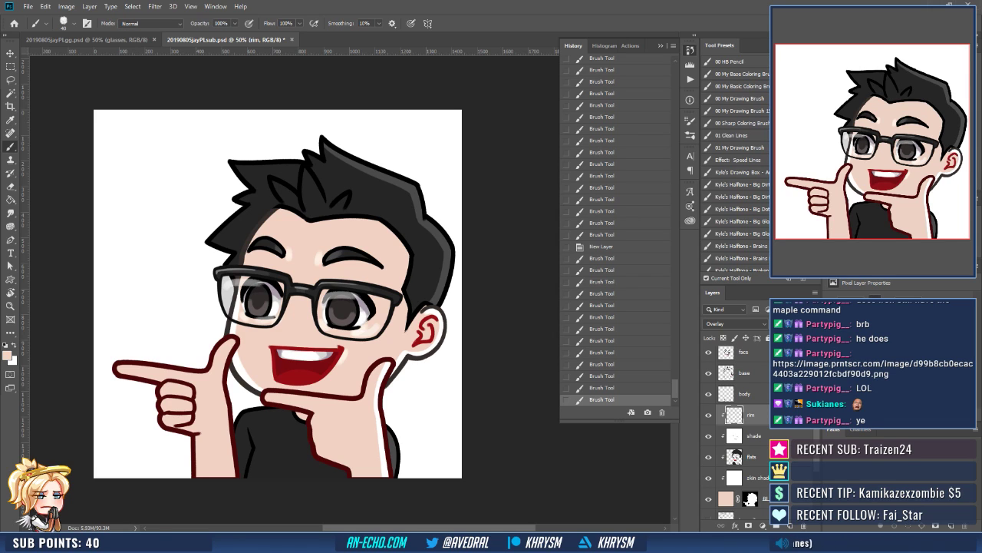
On the shade layer, paint a mauve line curving down the shirt from the collar to mark the shadow edge.
key("alt+[")
key("d")
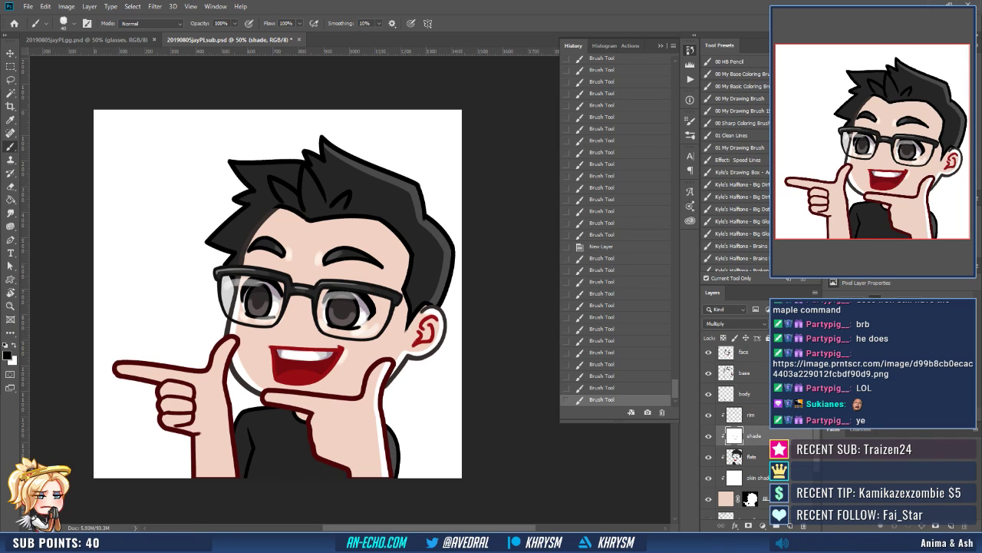
key("x")
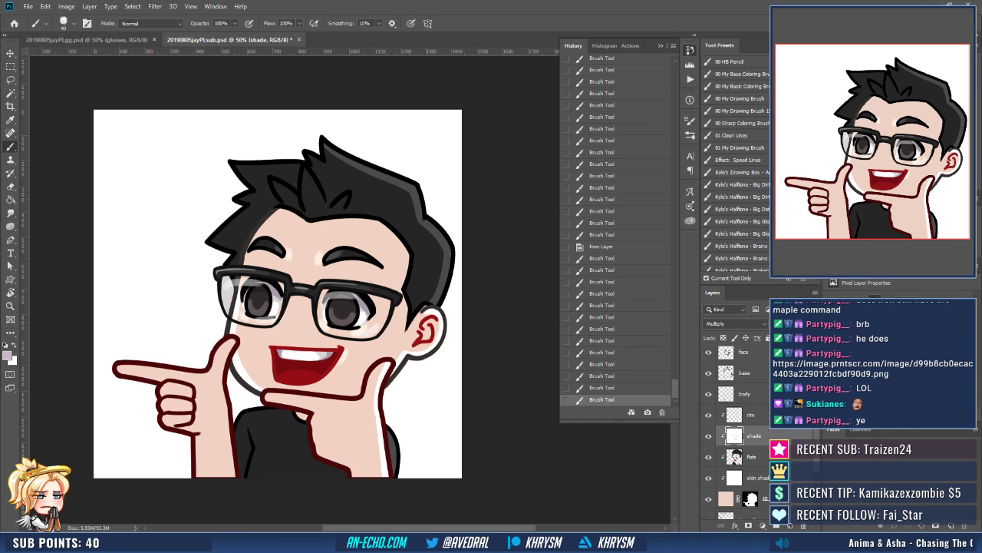
key("ctrl+plus")
left_click_drag(343, 375, 383, 309)
left_click_drag(310, 395, 250, 472)
Lasso the shirt area between the pointing arm and the shadow line, fill it with mauve, and deselect.
key("l")
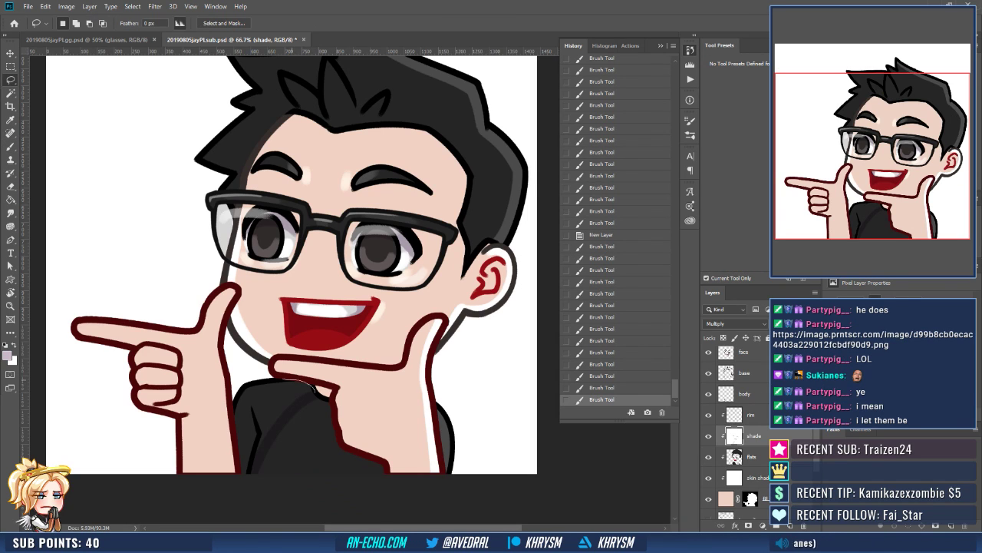
left_click_drag(291, 379, 246, 373)
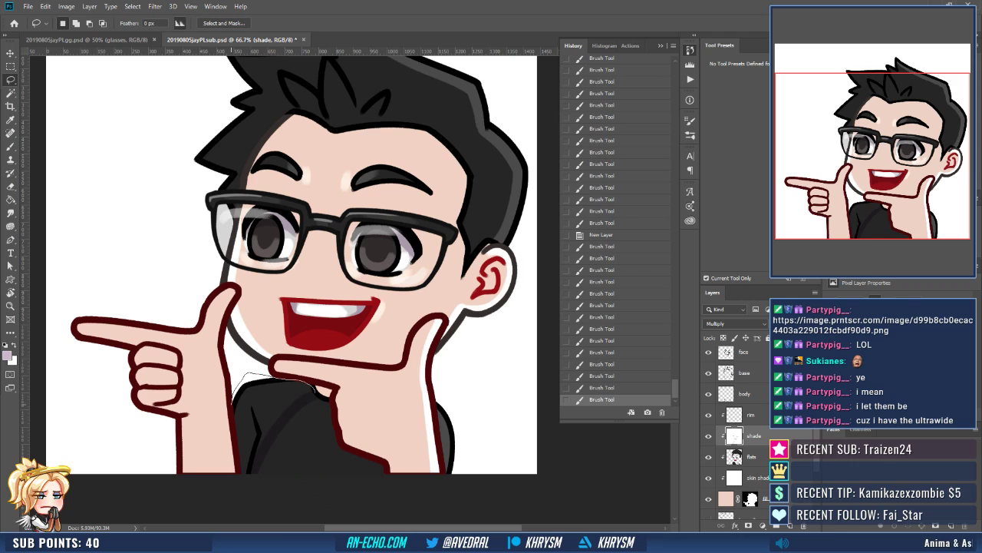
mouse_move(233, 415)
left_mouse_down()
mouse_move(242, 473)
mouse_move(313, 391)
left_mouse_up()
key("g")
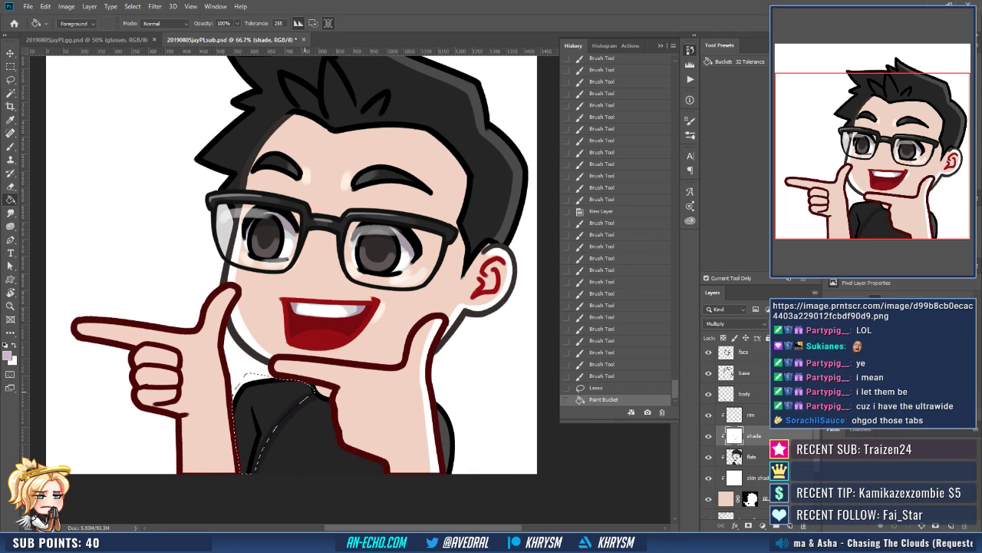
left_click(272, 409)
key("ctrl+d")
Touch up the shirt shadow near the collar and brush mauve shading onto the shoulder behind the chin hand.
key("b")
left_click(303, 390)
mouse_move(449, 396)
left_mouse_down()
mouse_move(413, 396)
mouse_move(410, 371)
left_mouse_up()
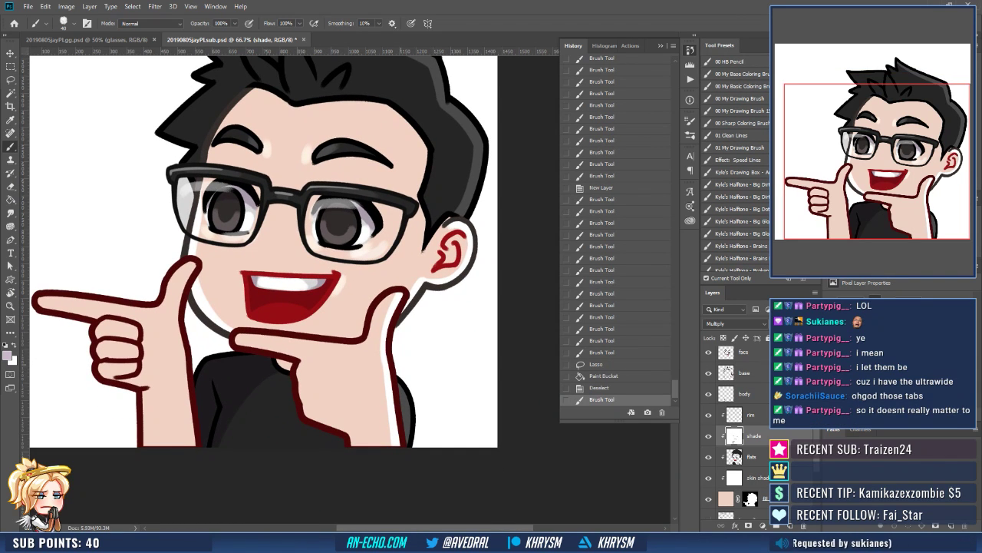
left_click(407, 388)
left_click(409, 390)
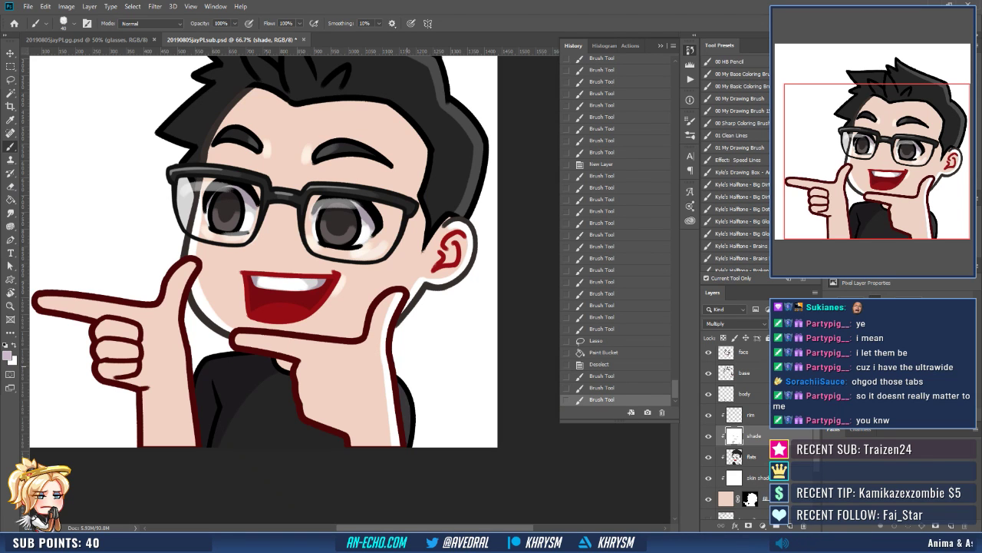
Brush mauve shading onto the collar under the chin hand and the shirt beside that hand's wrist.
left_click_drag(406, 366, 439, 359)
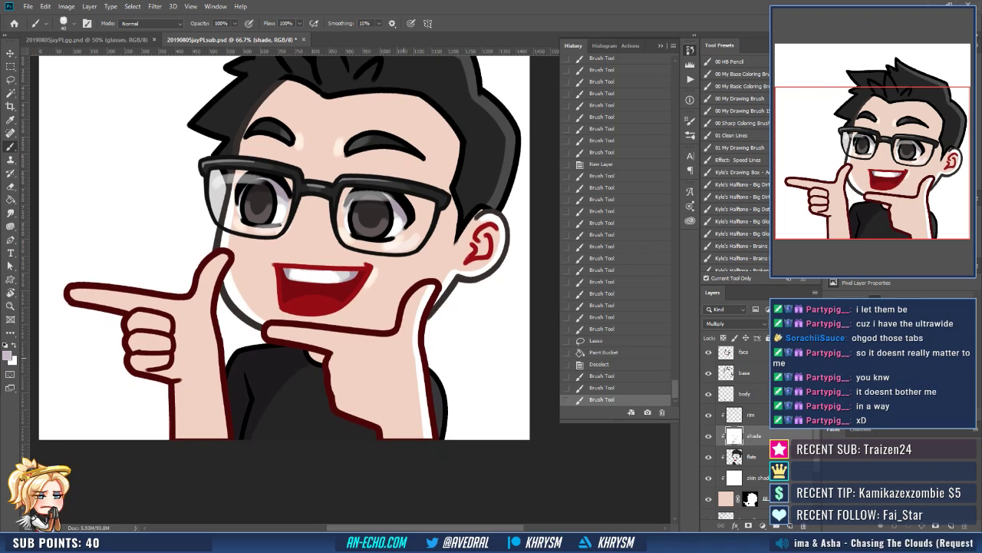
left_click_drag(314, 352, 324, 347)
left_click(376, 426)
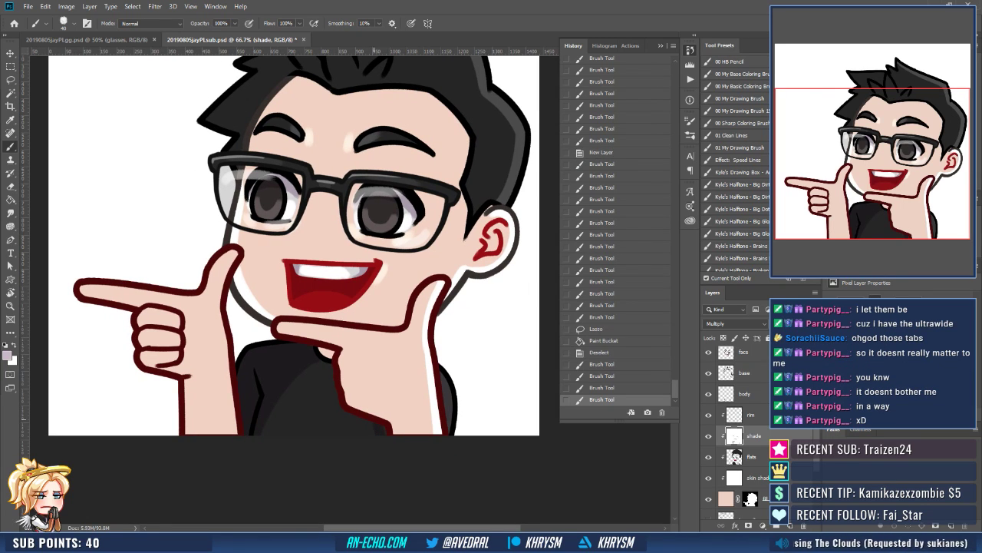
left_click(378, 427)
left_click(380, 428)
left_click(378, 427)
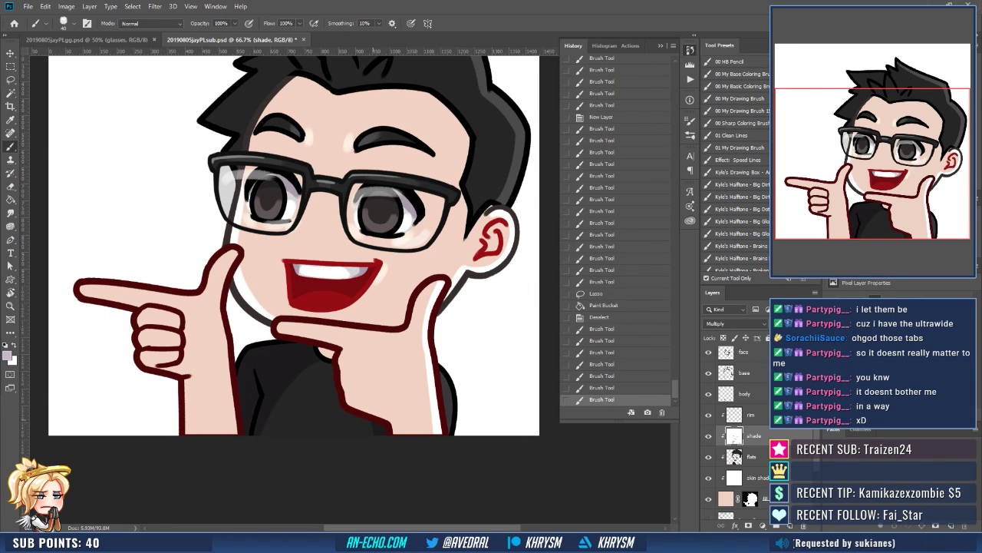
left_click(379, 425)
left_click_drag(412, 391, 405, 417)
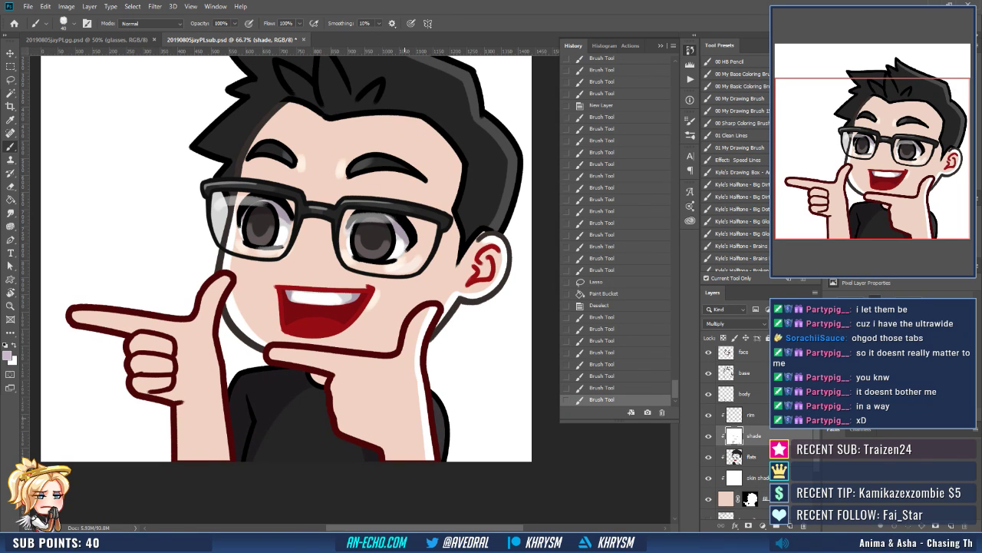
On the skin shade layer, paint a pink shadow beside the pointing hand's curled fingers and trim its edge with white.
left_click(754, 478)
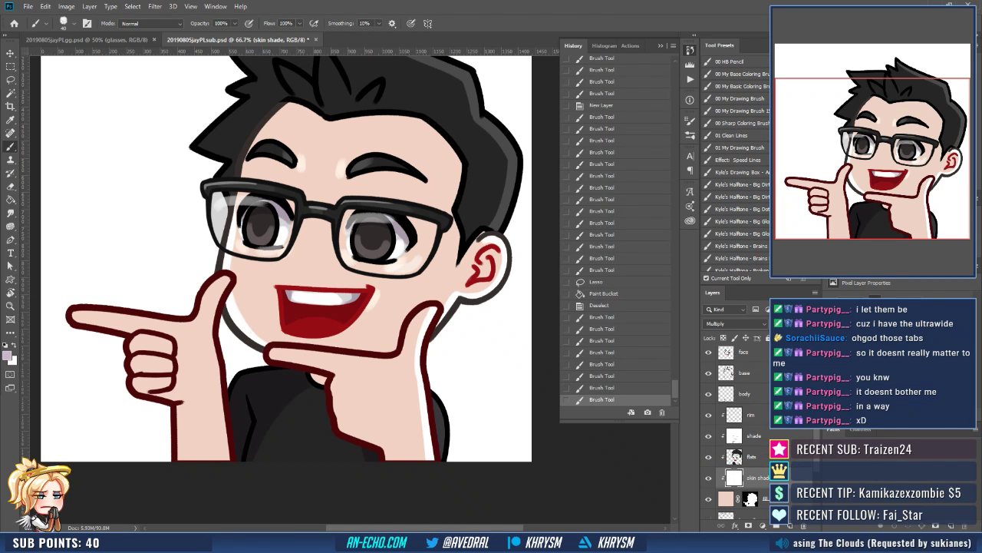
left_click_drag(394, 356, 435, 357)
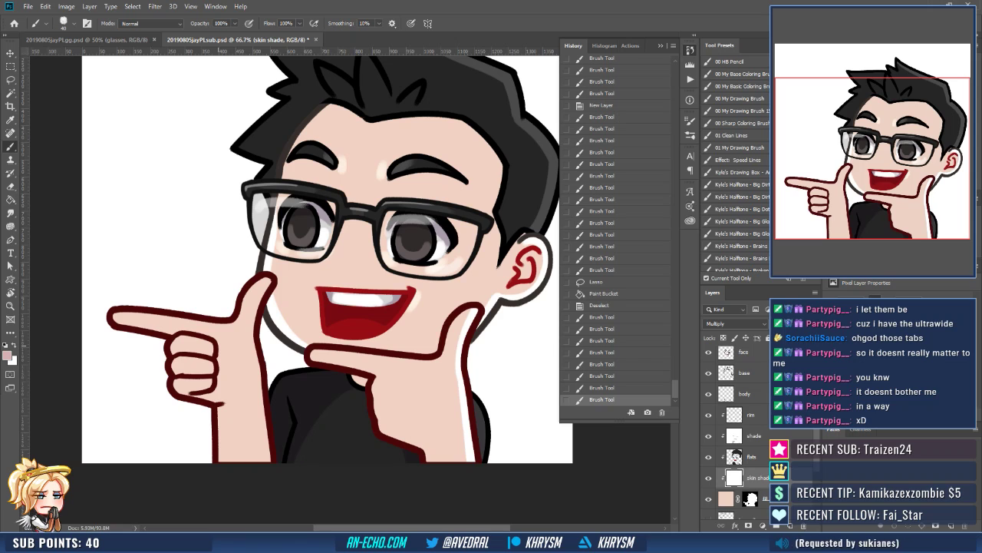
mouse_move(222, 343)
left_mouse_down()
mouse_move(208, 400)
mouse_move(224, 361)
mouse_move(222, 387)
left_mouse_up()
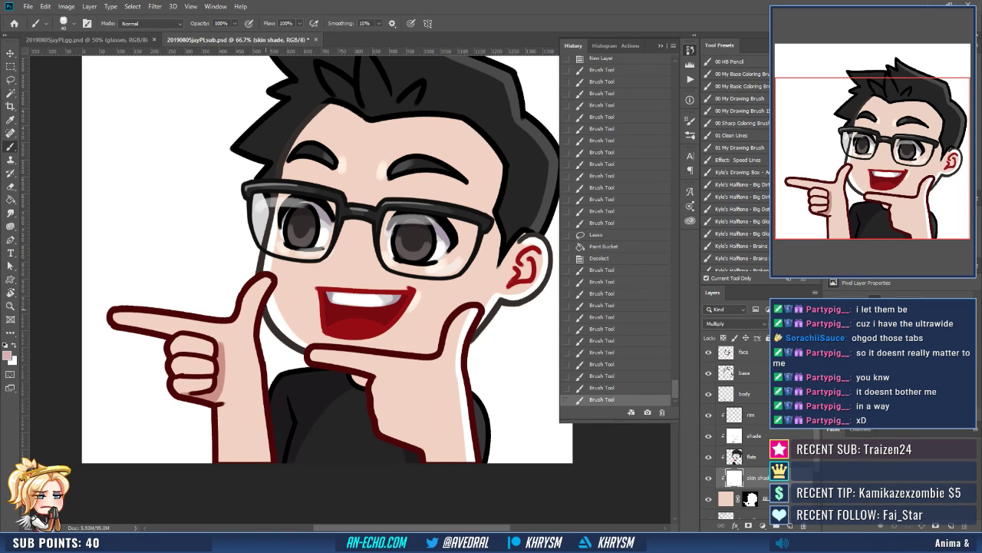
left_click_drag(265, 308, 270, 298)
key("x")
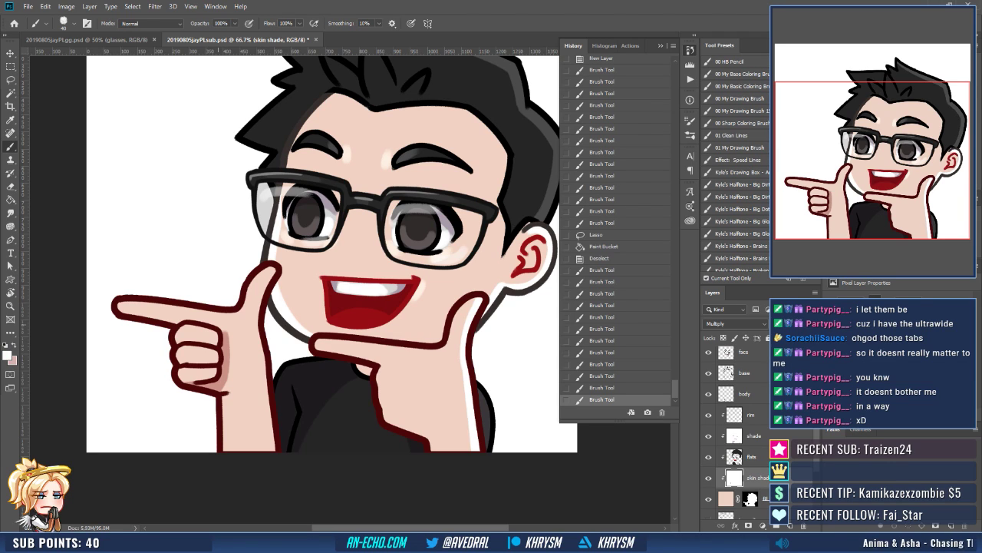
left_click_drag(222, 329, 226, 325)
key("x")
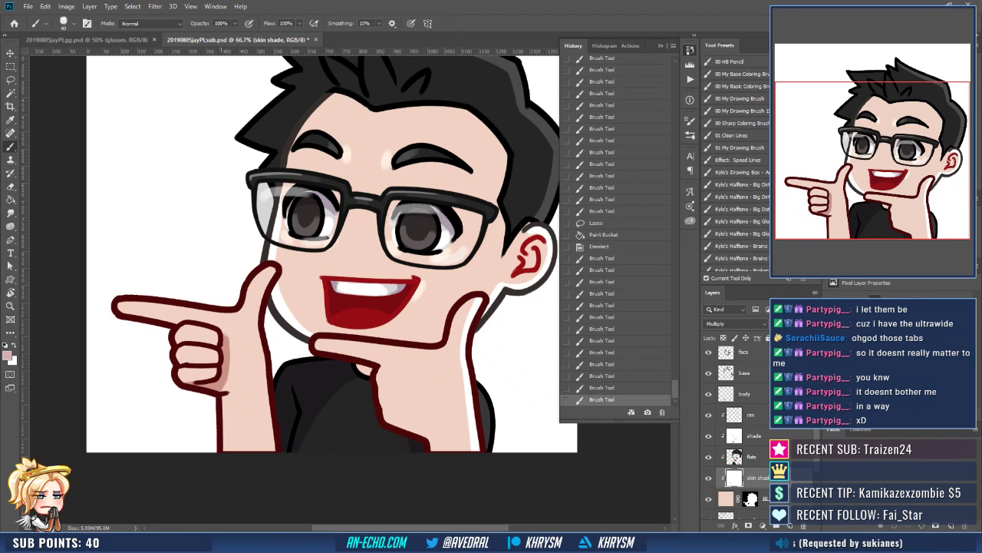
Paint pink shading over the curled fingers of the pointing hand.
left_click_drag(213, 331, 205, 384)
left_click_drag(210, 348, 205, 378)
left_click_drag(301, 278, 303, 280)
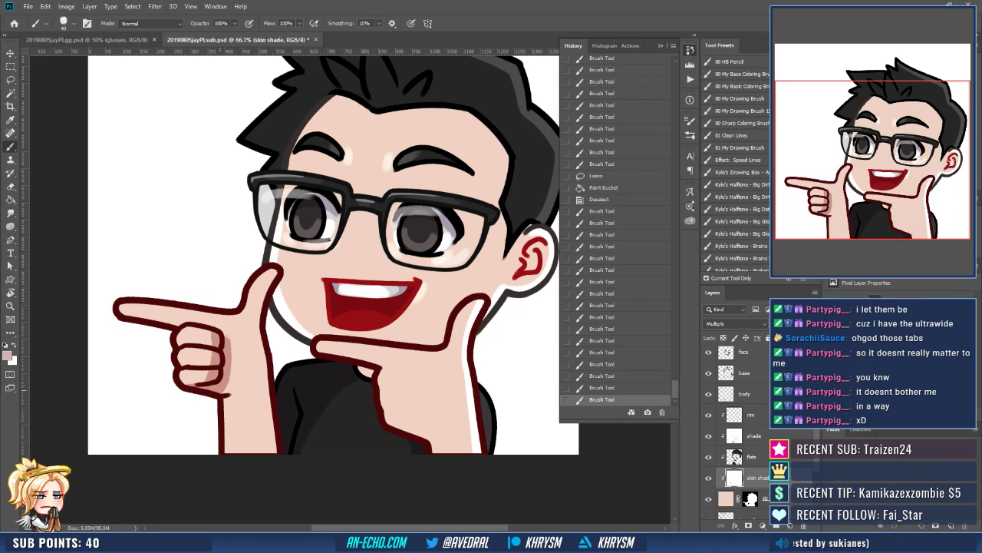
Shade the pointing hand's palm crease, the forearm edge below it, and the lower wrist of the chin hand.
mouse_move(247, 382)
left_mouse_down()
mouse_move(222, 390)
mouse_move(247, 384)
left_mouse_up()
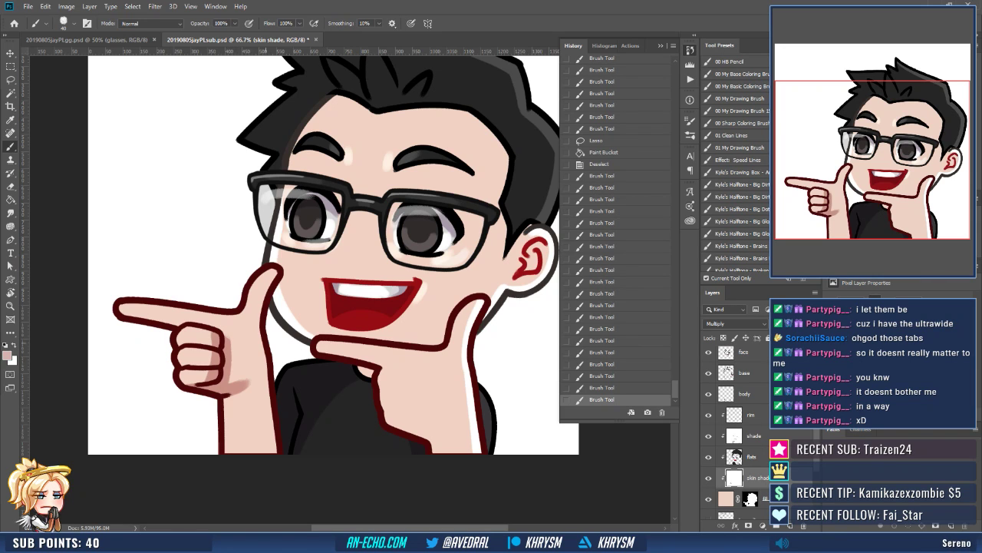
left_click_drag(229, 398, 224, 451)
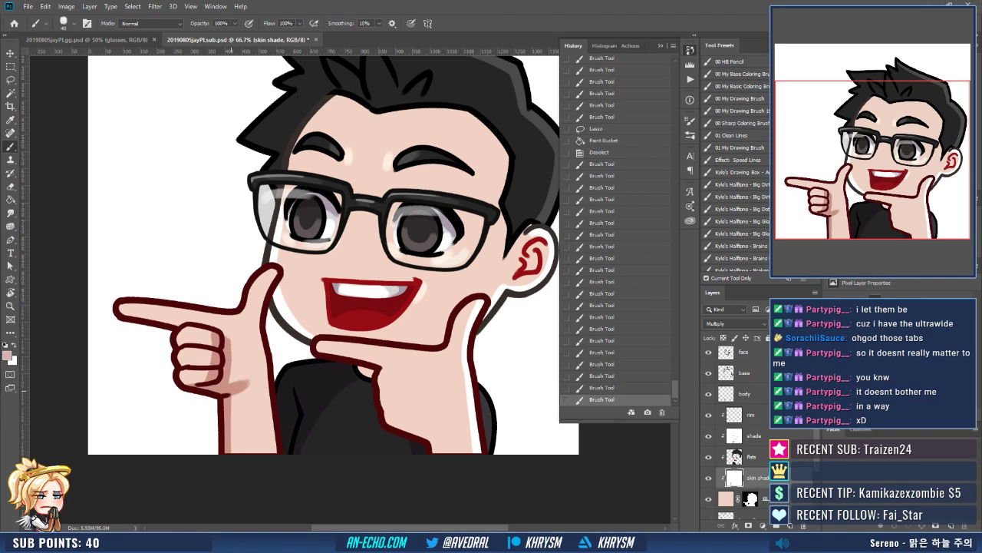
left_click_drag(232, 395, 231, 414)
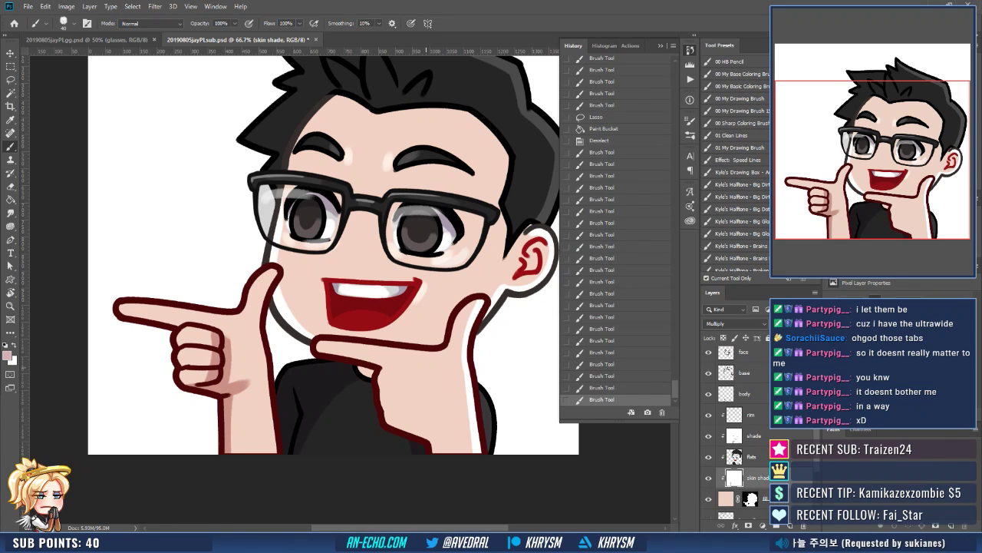
mouse_move(389, 422)
left_mouse_down()
mouse_move(436, 434)
mouse_move(439, 452)
mouse_move(432, 441)
left_mouse_up()
left_click_drag(498, 398, 486, 410)
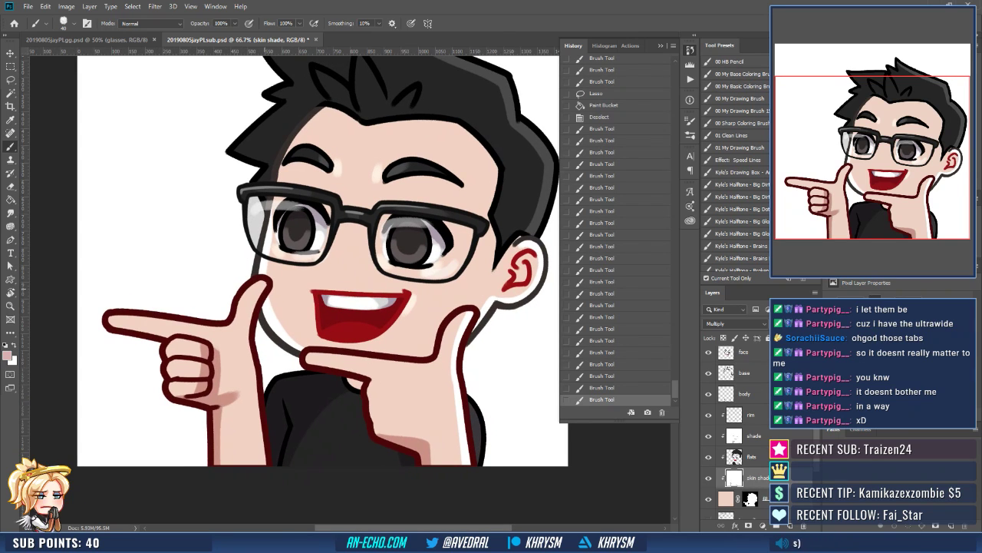
Paint pink shading along the pointing hand's thumb and the shirt-side edge of its forearm, then refine the palm crease.
left_click_drag(262, 284, 246, 375)
mouse_move(267, 285)
left_mouse_down()
mouse_move(242, 394)
mouse_move(264, 464)
left_mouse_up()
left_click_drag(250, 388, 257, 464)
left_click_drag(246, 391, 253, 463)
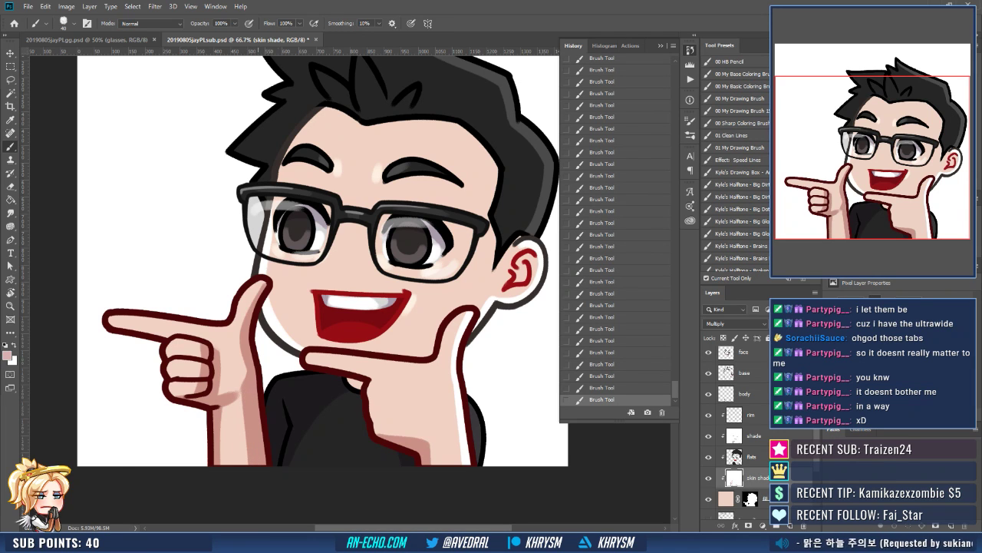
left_click_drag(441, 373, 433, 360)
mouse_move(225, 384)
left_mouse_down()
mouse_move(238, 355)
mouse_move(217, 391)
left_mouse_up()
left_click_drag(424, 314, 421, 297)
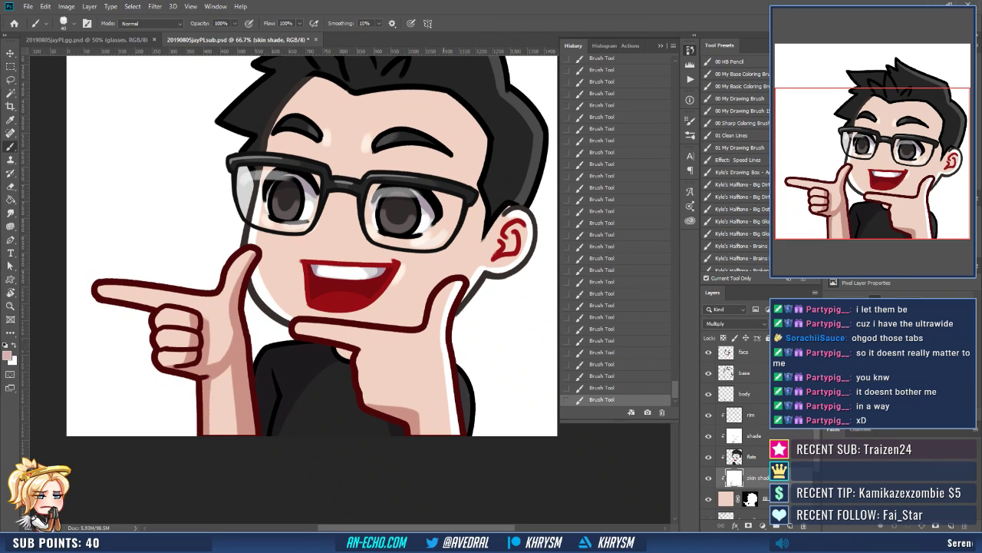
left_click_drag(443, 350, 448, 433)
key("ctrl+z")
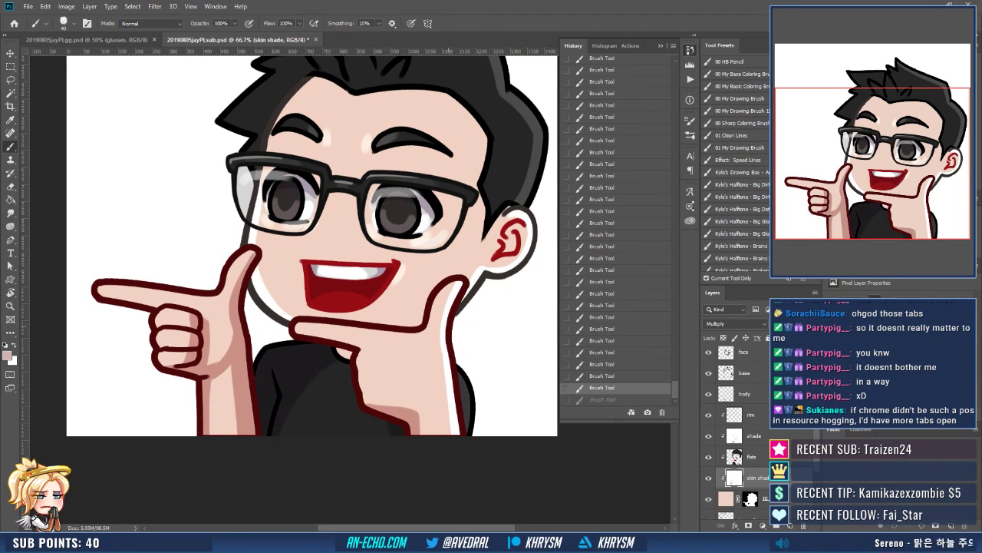
left_click_drag(454, 285, 436, 366)
key("ctrl+z")
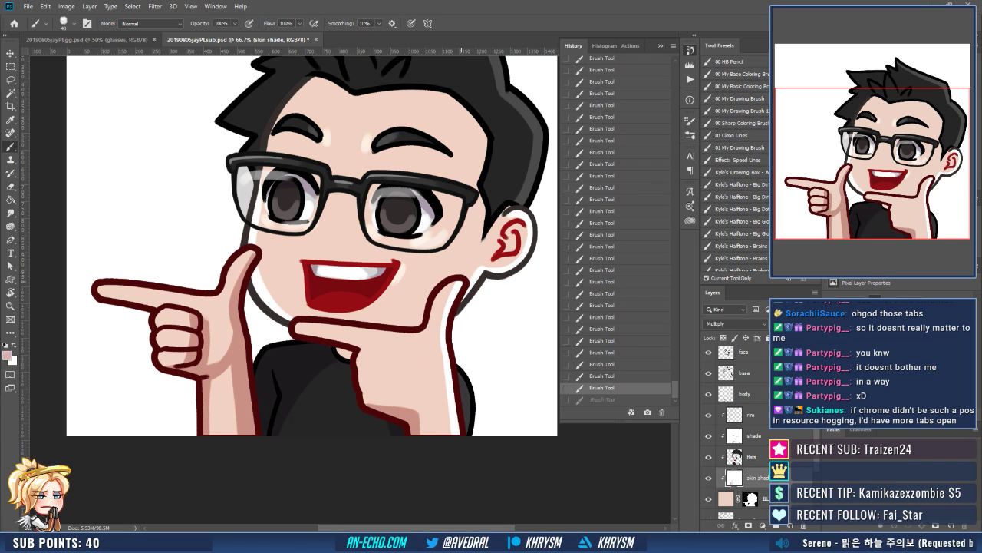
Paint pink shading down the chin hand from the thumb tip along the wrist beside the white rim light.
mouse_move(455, 287)
left_mouse_down()
mouse_move(438, 350)
mouse_move(447, 433)
left_mouse_up()
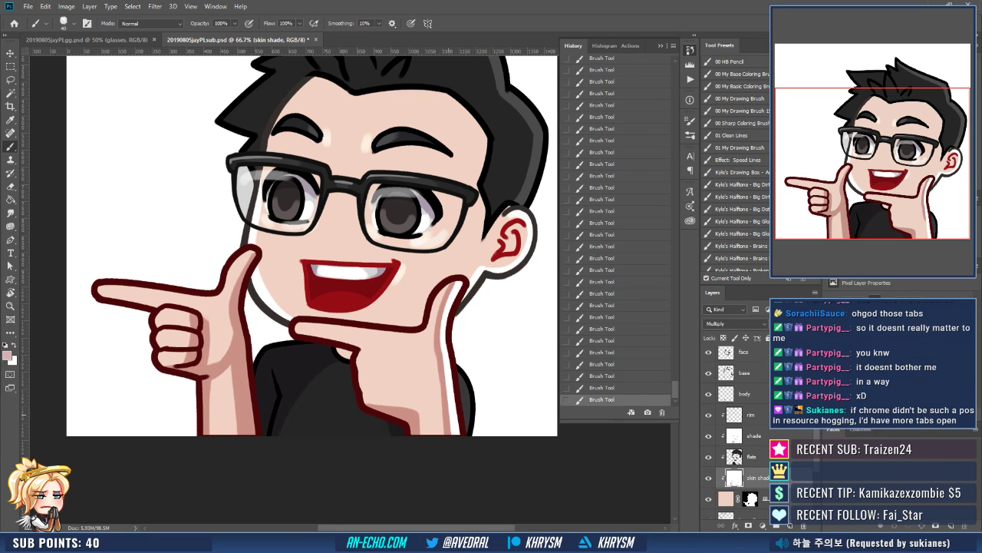
left_click_drag(439, 357, 445, 433)
key("ctrl+z")
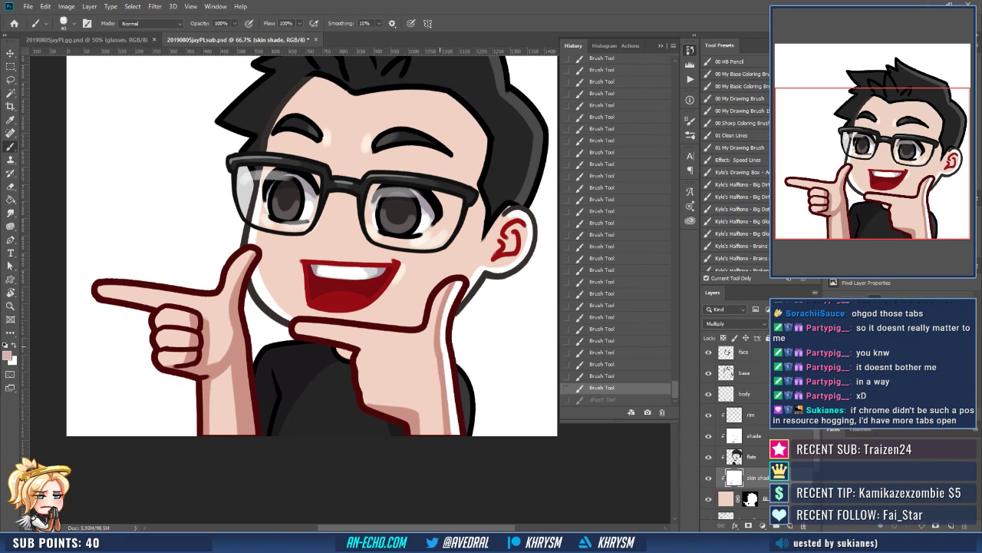
mouse_move(438, 356)
left_mouse_down()
mouse_move(447, 433)
mouse_move(457, 393)
mouse_move(461, 417)
mouse_move(447, 462)
left_mouse_up()
scroll(312, 246, "up", 2)
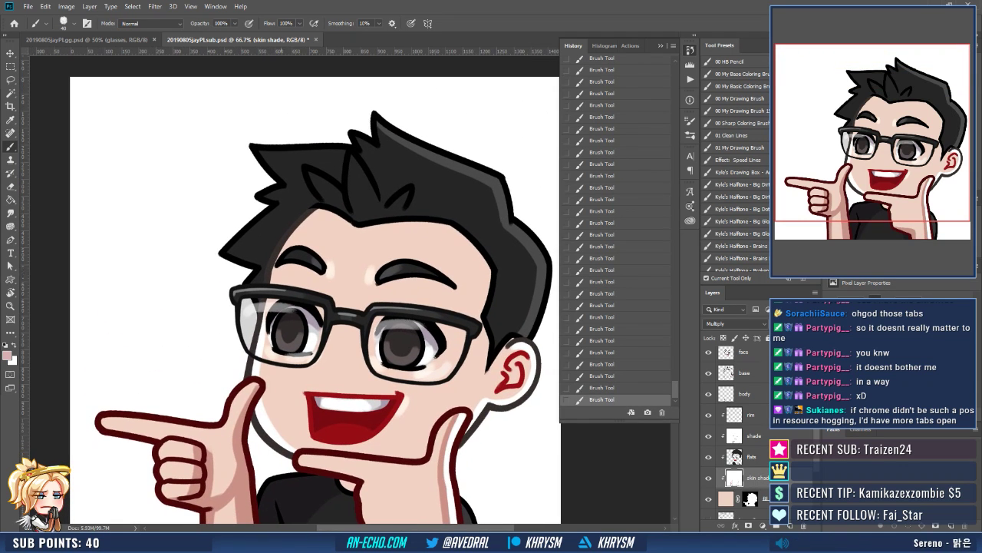
Paint pink shading on the skin between each eyebrow and the top of the glasses.
mouse_move(273, 293)
left_mouse_down()
mouse_move(271, 305)
mouse_move(281, 276)
mouse_move(289, 292)
mouse_move(302, 271)
mouse_move(315, 307)
left_mouse_up()
left_click_drag(314, 272, 315, 295)
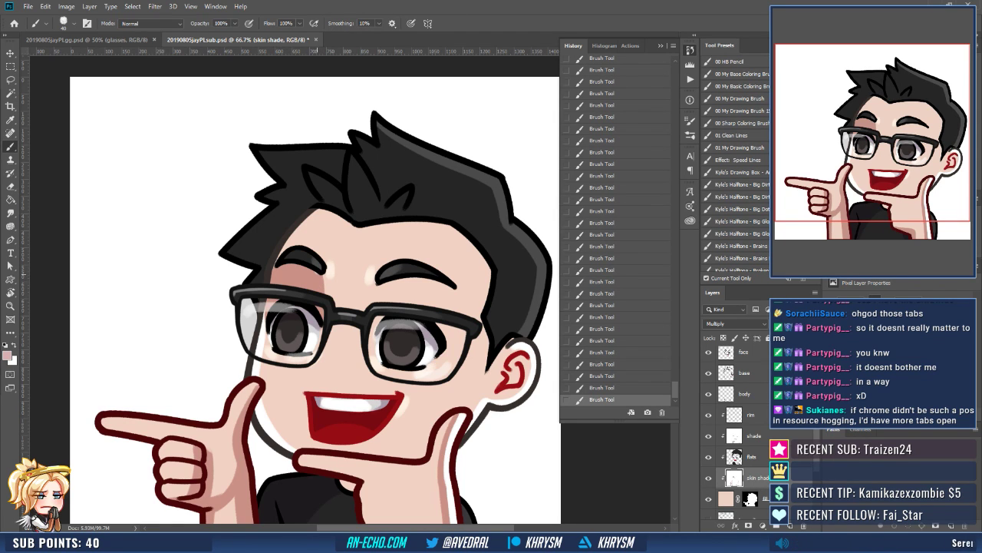
left_click_drag(328, 296, 313, 285)
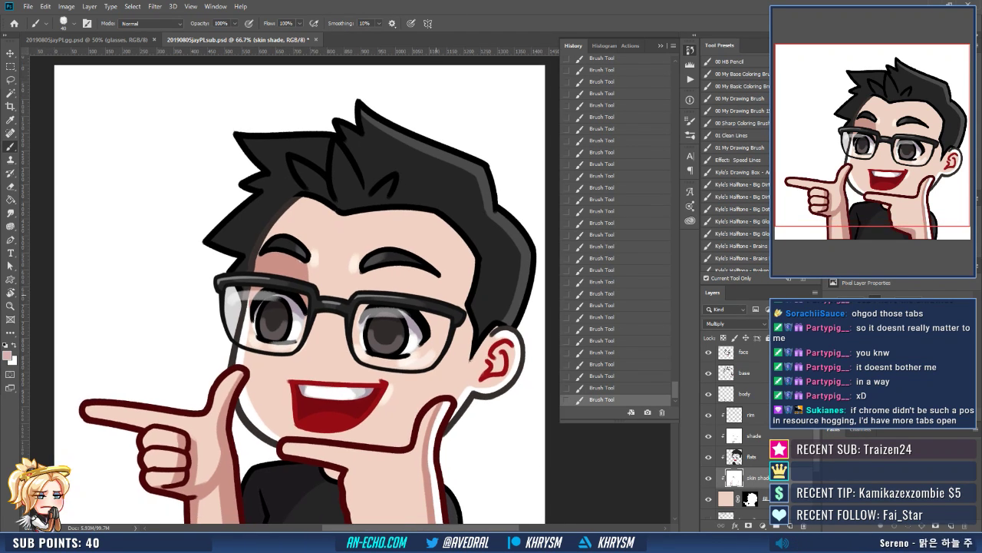
left_click_drag(435, 323, 434, 333)
mouse_move(375, 273)
left_mouse_down()
mouse_move(420, 274)
mouse_move(404, 282)
mouse_move(422, 282)
mouse_move(436, 338)
left_mouse_up()
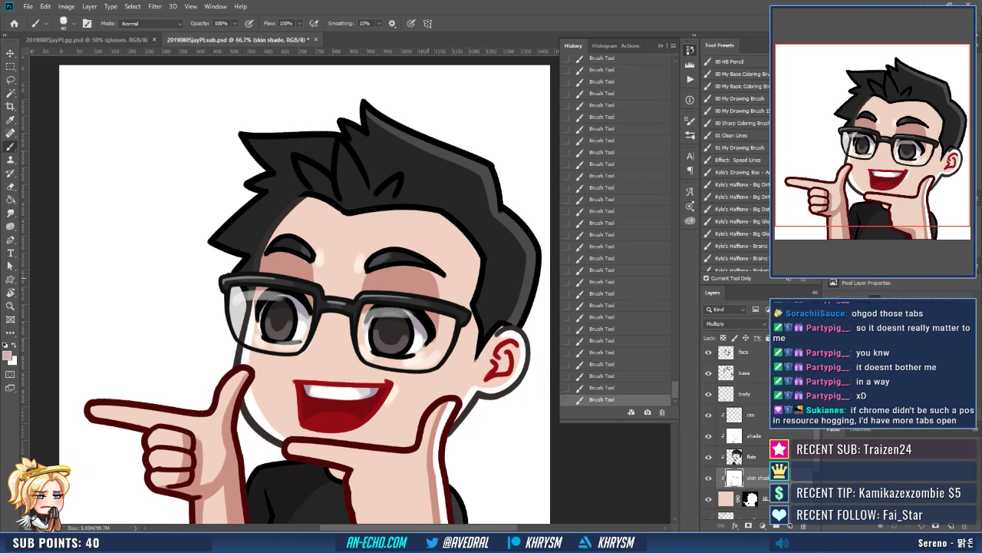
left_click_drag(427, 271, 438, 297)
Paint the edge of the face's side shadow in pink, from the forehead hairline down the cheek to the chin hand.
left_click_drag(448, 219, 433, 264)
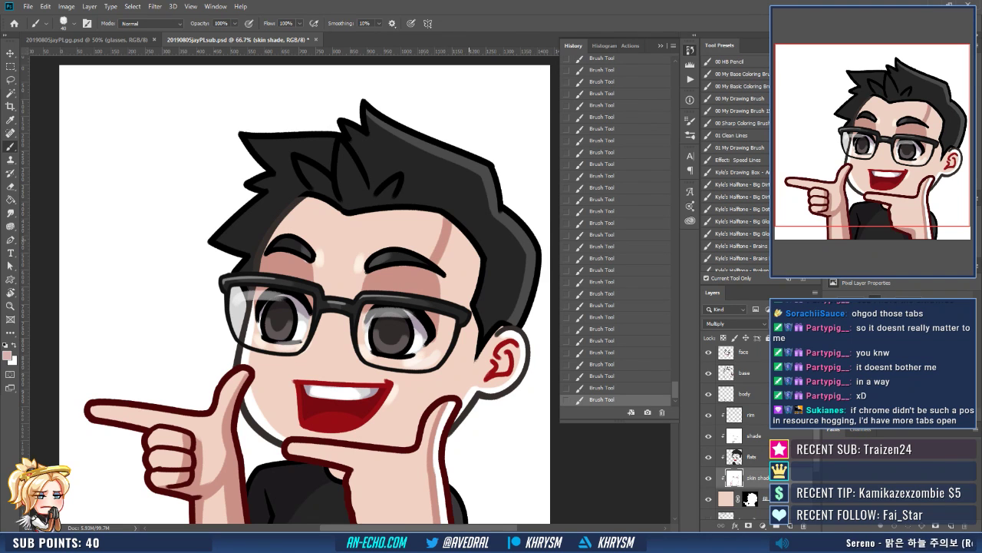
left_click_drag(495, 273, 493, 253)
key("ctrl+z")
mouse_move(448, 199)
left_mouse_down()
mouse_move(434, 247)
mouse_move(475, 264)
mouse_move(480, 250)
mouse_move(469, 252)
left_mouse_up()
key("ctrl+z")
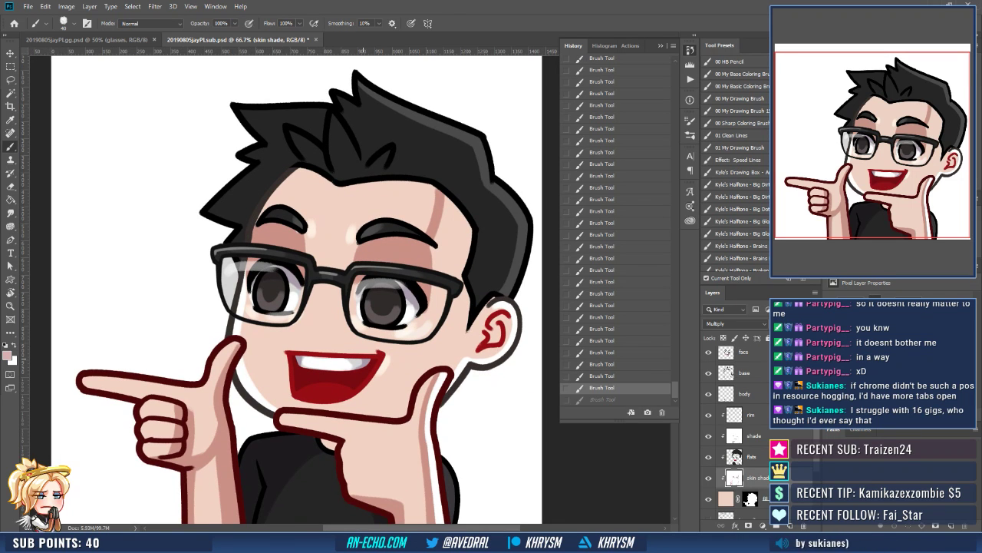
key("ctrl+shift+z")
left_click_drag(472, 320, 459, 328)
scroll(307, 292, "down", 1)
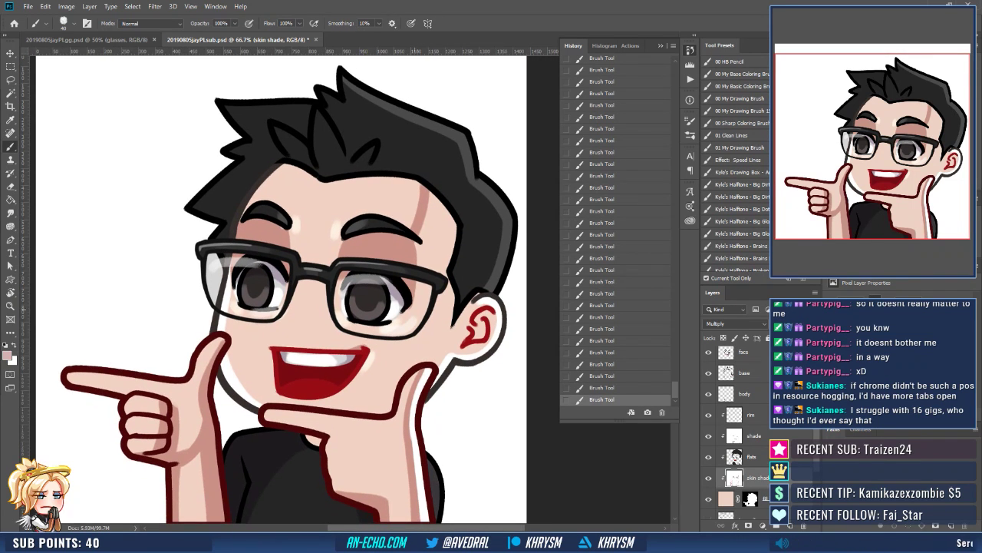
key("ctrl+z")
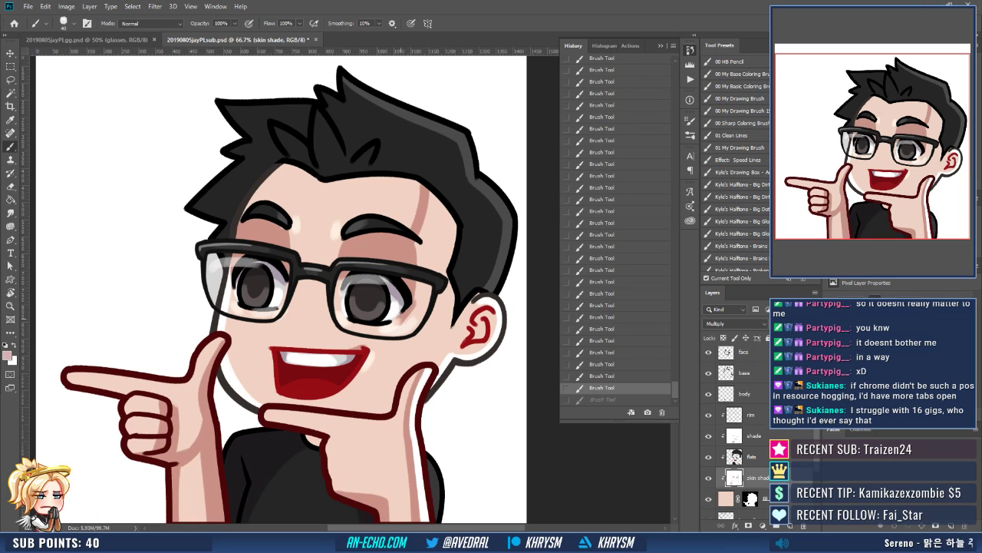
key("ctrl+shift+z")
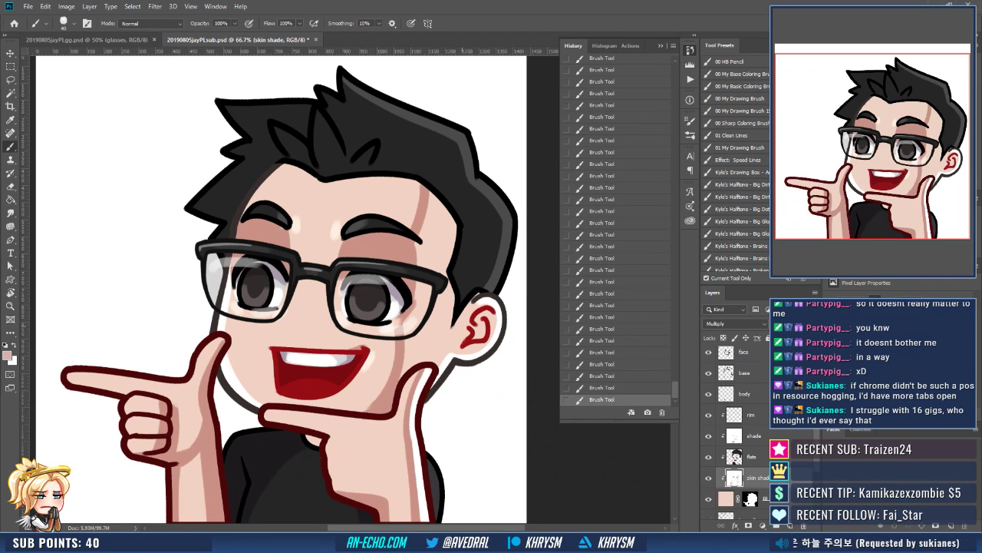
left_click_drag(462, 331, 449, 352)
Lasso the ear-side part of the face beyond the shadow edge, fill it with the pink shade, and deselect.
key("l")
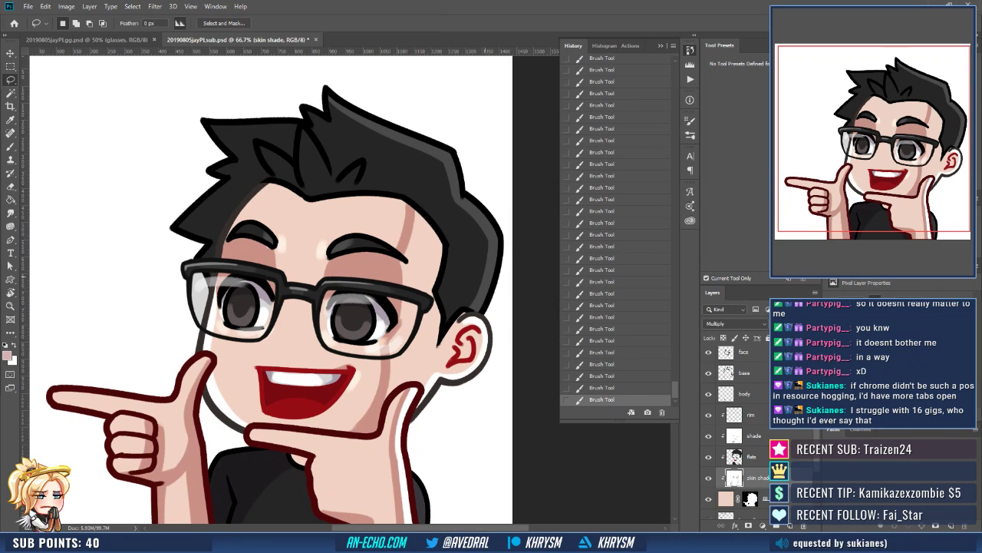
mouse_move(464, 165)
left_mouse_down()
mouse_move(428, 187)
mouse_move(407, 229)
mouse_move(378, 410)
mouse_move(415, 383)
mouse_move(415, 431)
mouse_move(507, 345)
mouse_move(508, 260)
left_mouse_up()
key("g")
left_click(460, 307)
key("ctrl+d")
Create a new layer named "stuff" directly above the lens layer.
left_click_drag(441, 448, 438, 394)
key("shift+alt+o")
left_click(750, 415)
left_click_drag(458, 427, 470, 435)
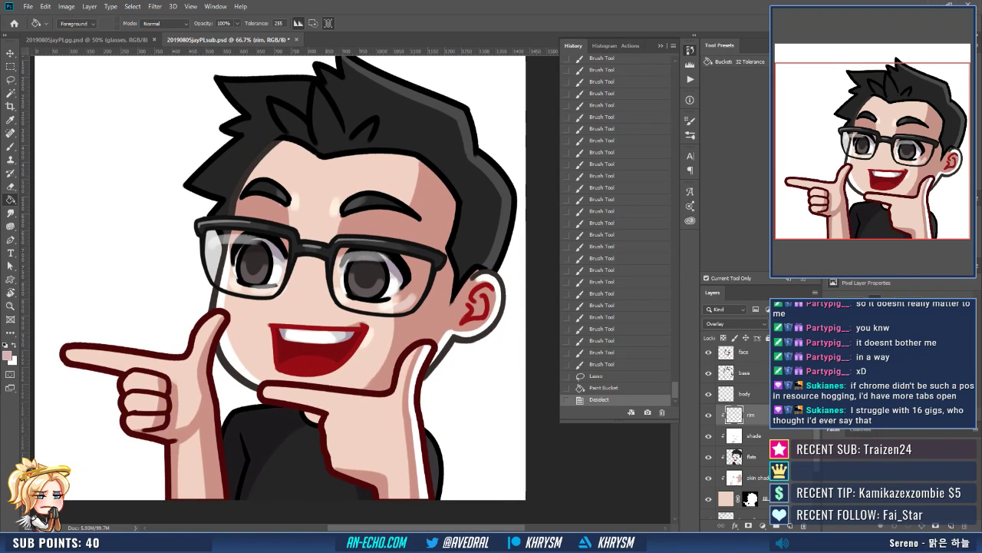
scroll(743, 429, "up", 3)
left_click(743, 377)
left_click(743, 398)
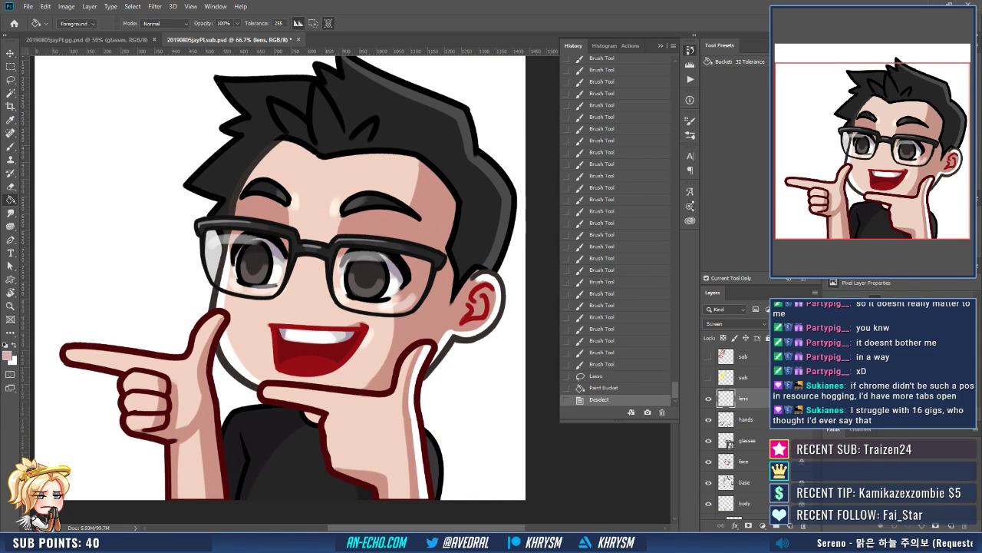
key("ctrl+shift+n")
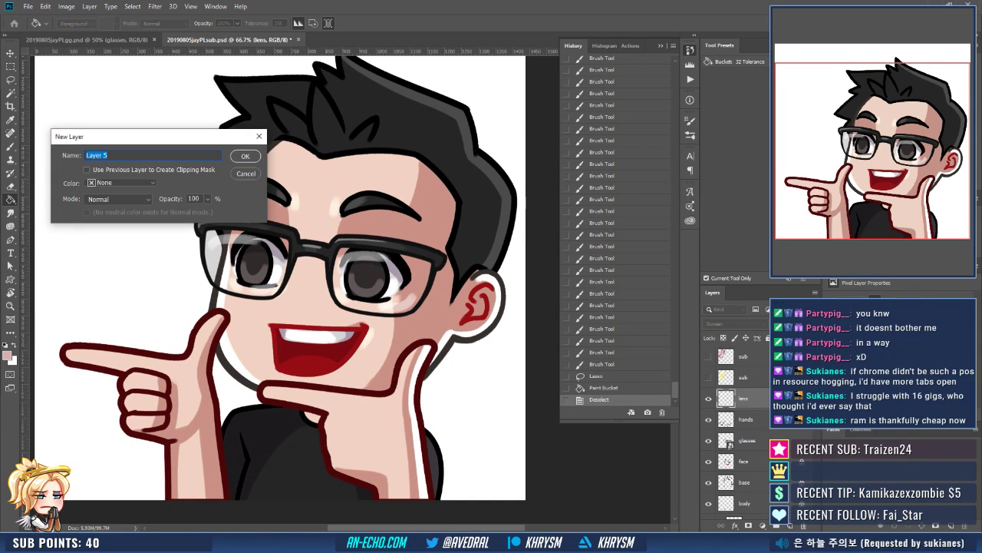
type("stuff")
key("Return")
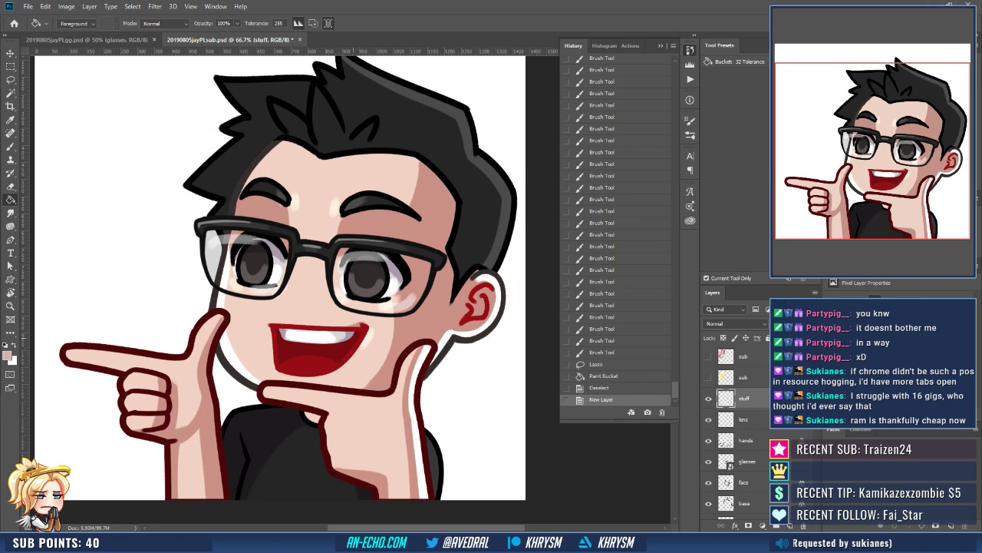
Paint a large white highlight in the upper part of each iris with a 30 px brush.
left_click_drag(353, 338, 362, 384)
key("d")
key("b")
key("x")
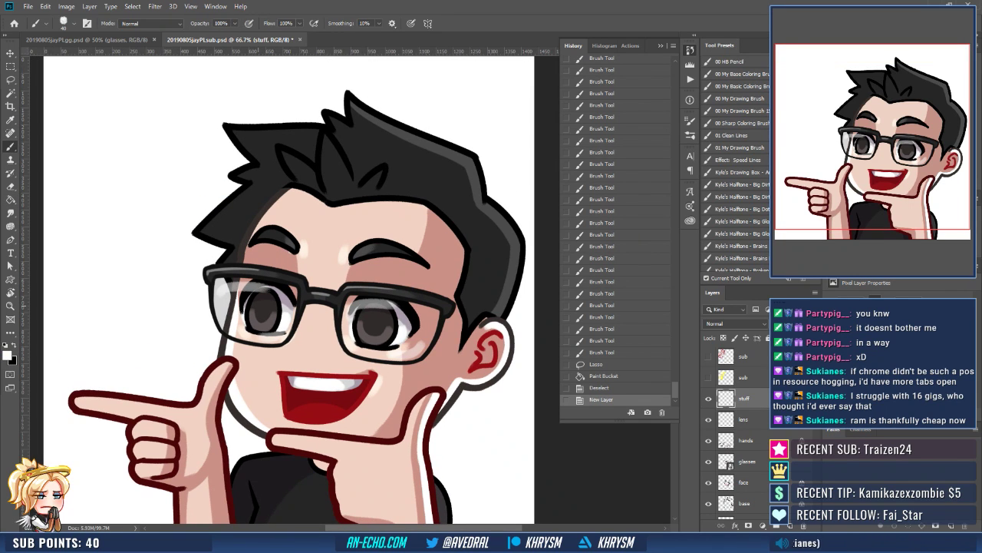
left_click(281, 297)
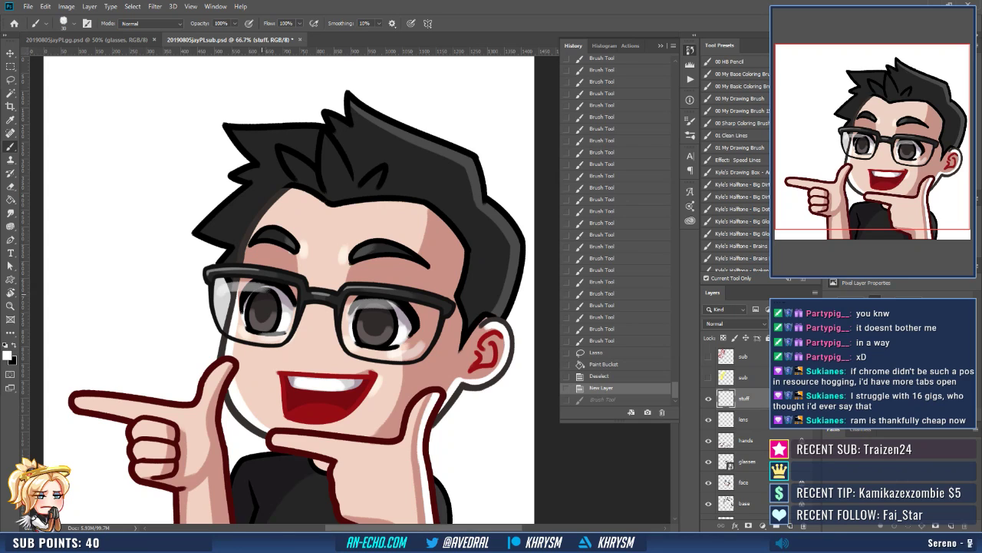
left_click_drag(258, 304, 253, 309)
left_click_drag(357, 315, 361, 318)
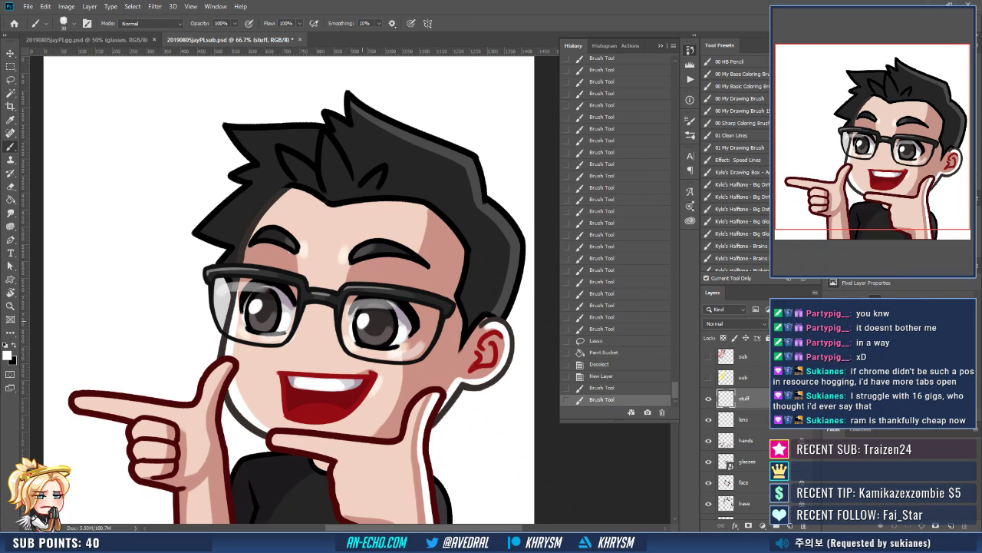
key("ctrl+z")
left_click(365, 320)
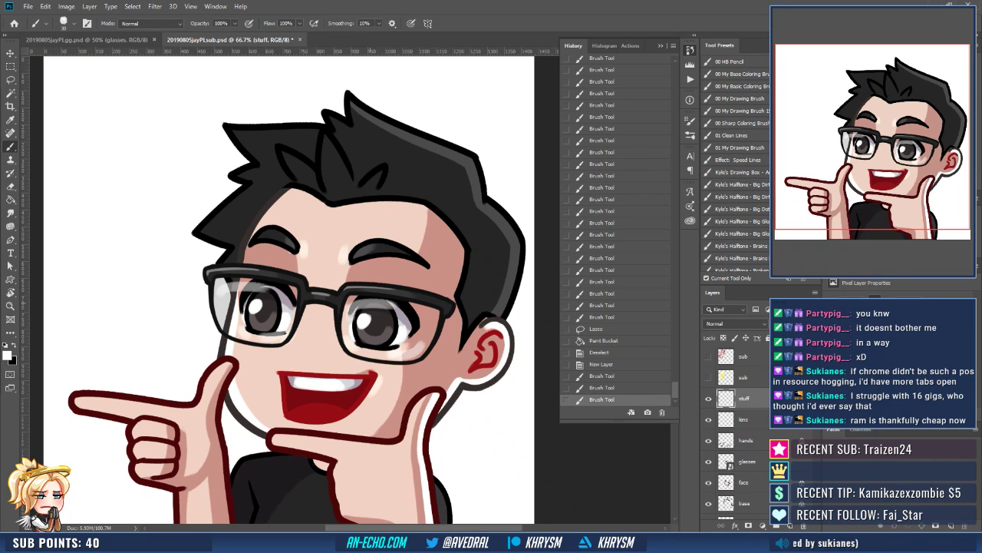
Dab a smaller white highlight in the lower part of each iris with a 20 px brush.
key("p")
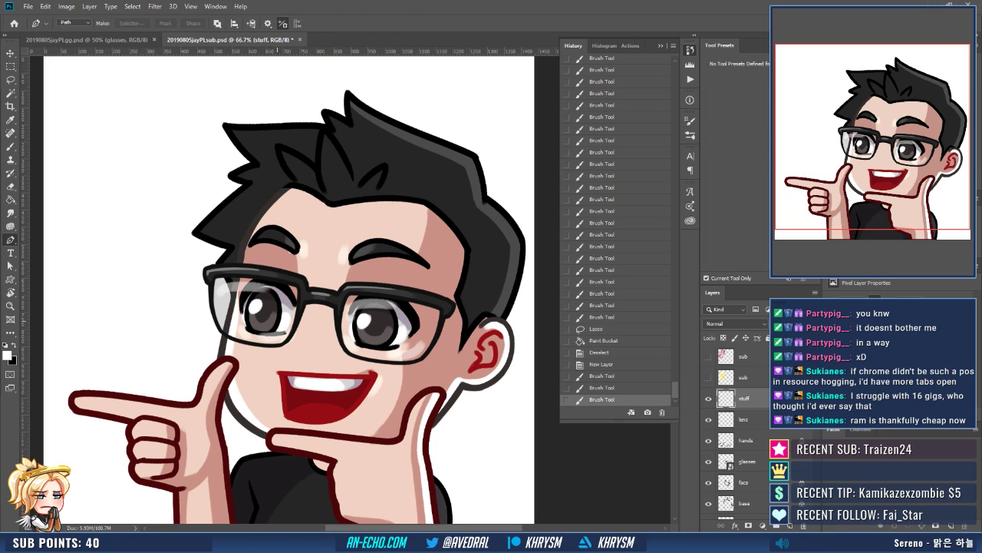
key("b")
key("bracketright")
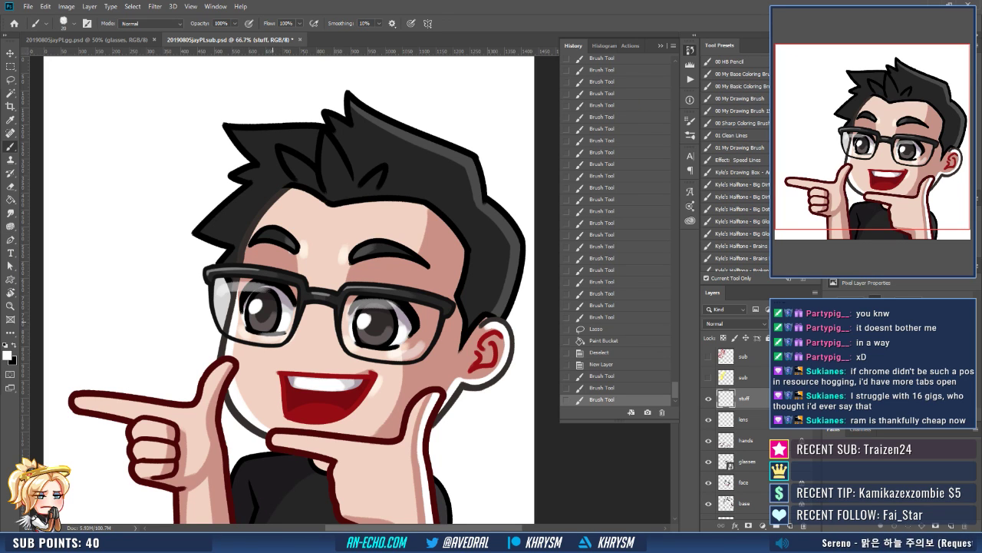
left_click(267, 324)
key("ctrl+z")
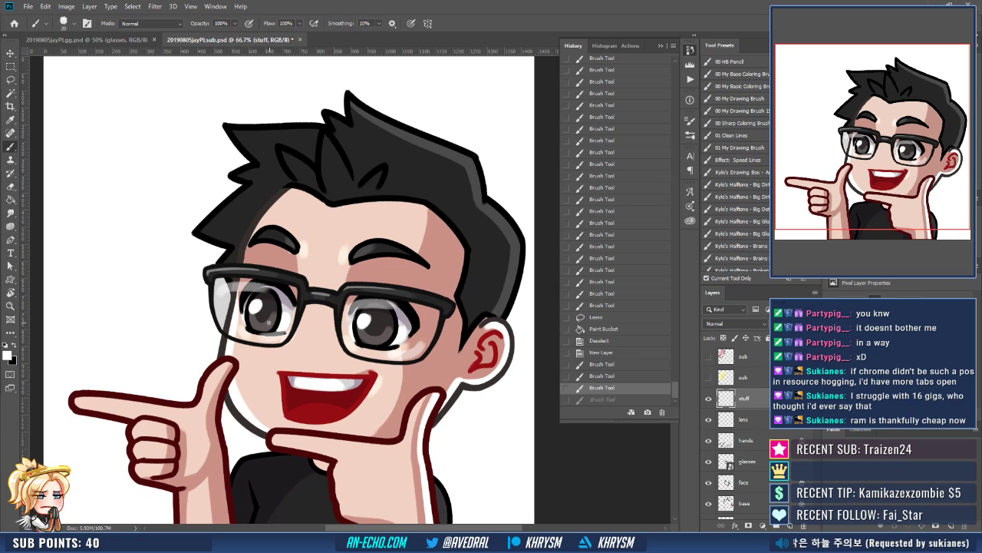
left_click(272, 323)
left_click(387, 335)
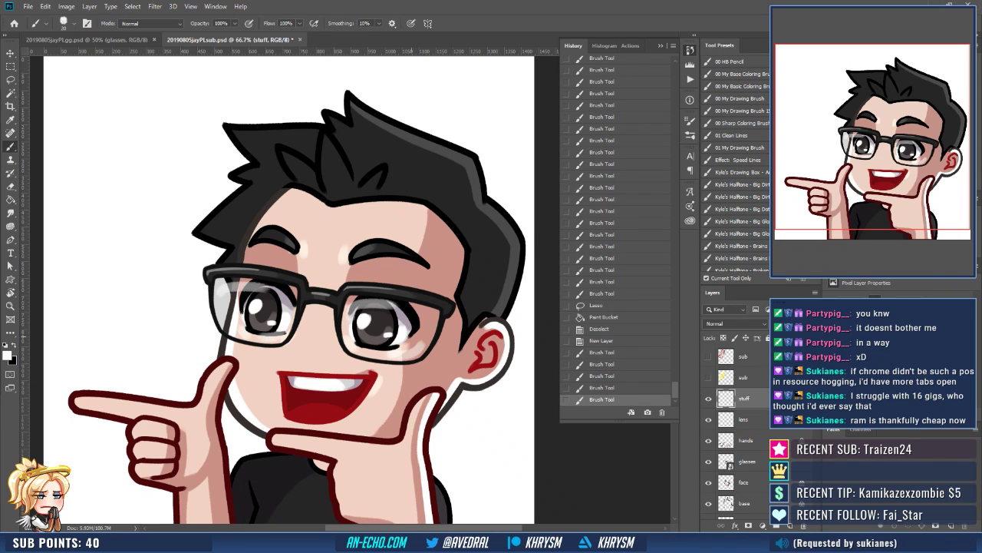
Add extra small white sparkle dots along the lower edge of both irises.
left_click_drag(389, 274, 390, 289)
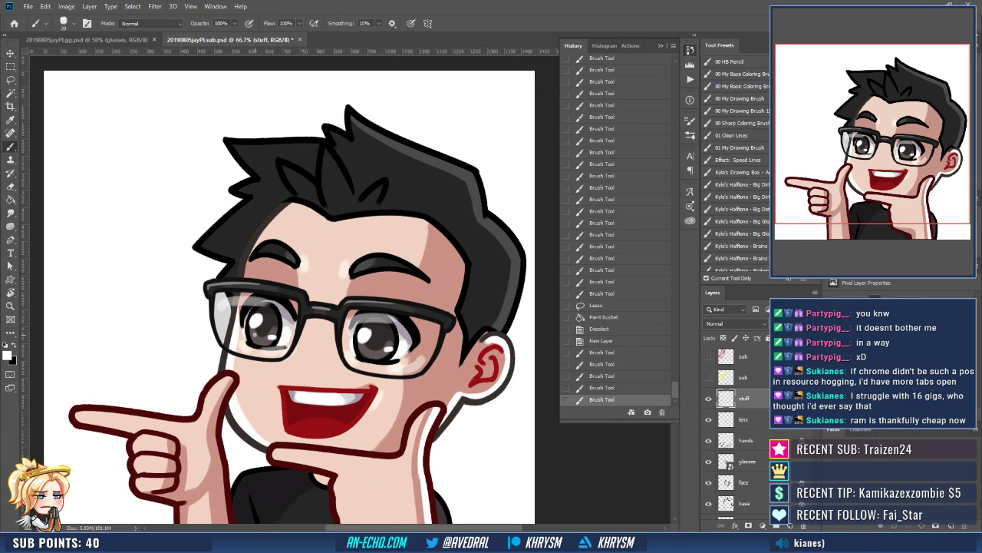
left_click(256, 336)
left_click(270, 337)
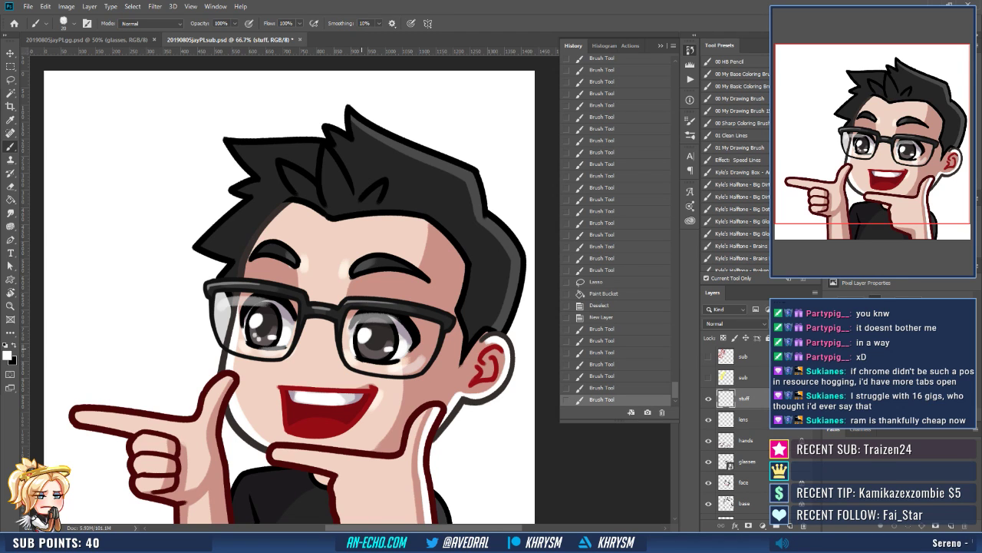
left_click(364, 350)
left_click(371, 353)
mouse_move(425, 357)
left_mouse_down()
mouse_move(409, 332)
mouse_move(414, 293)
left_mouse_up()
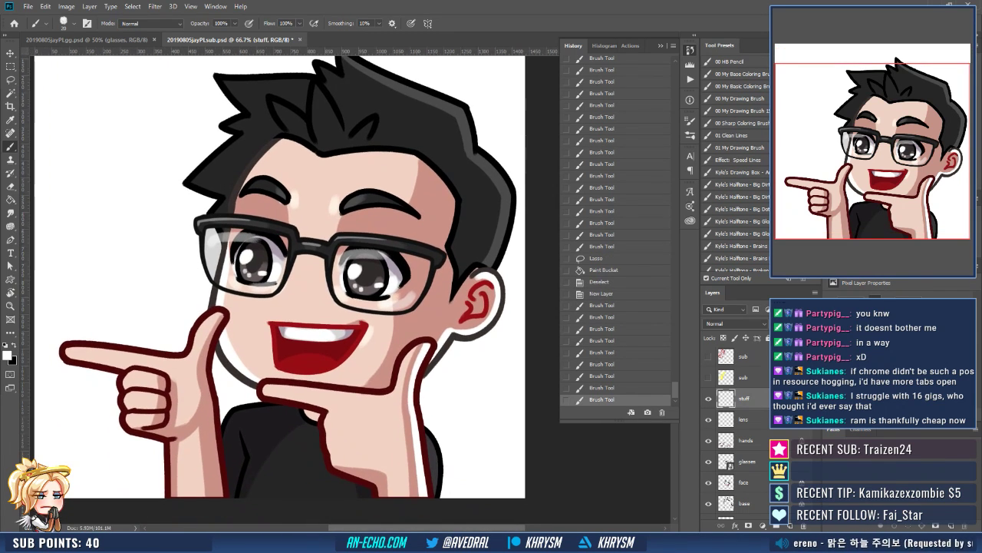
scroll(743, 430, "down", 4)
left_click(756, 450)
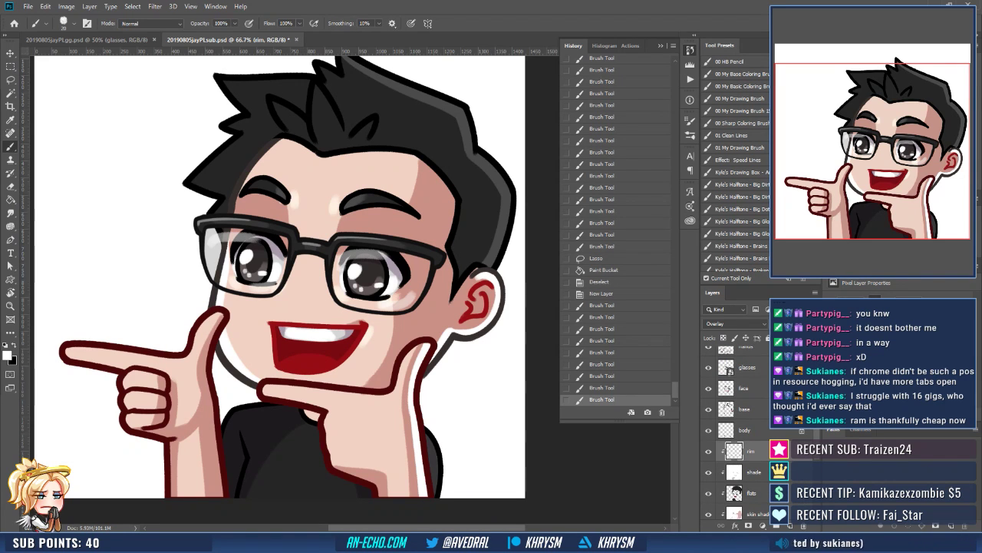
key("r")
left_click_drag(412, 349, 511, 350)
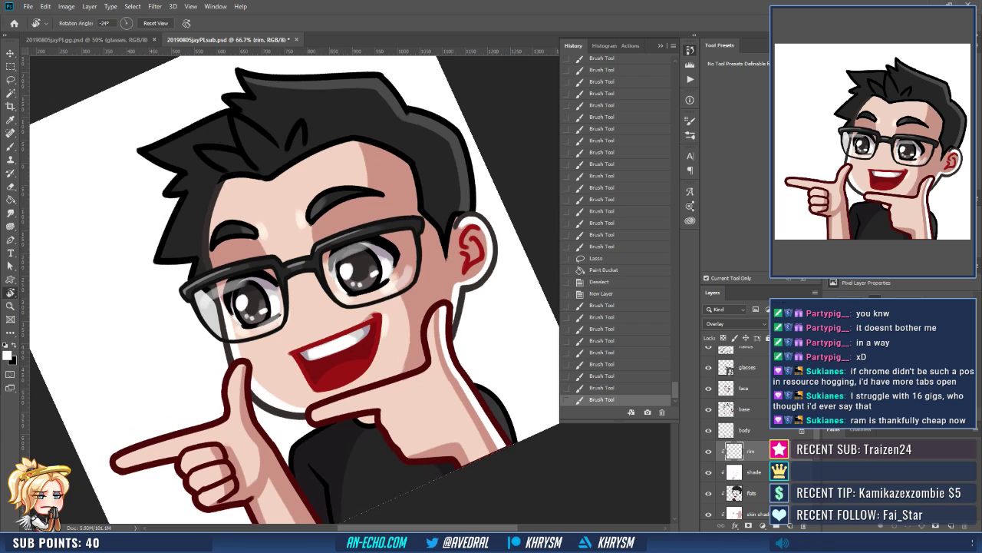
key("b")
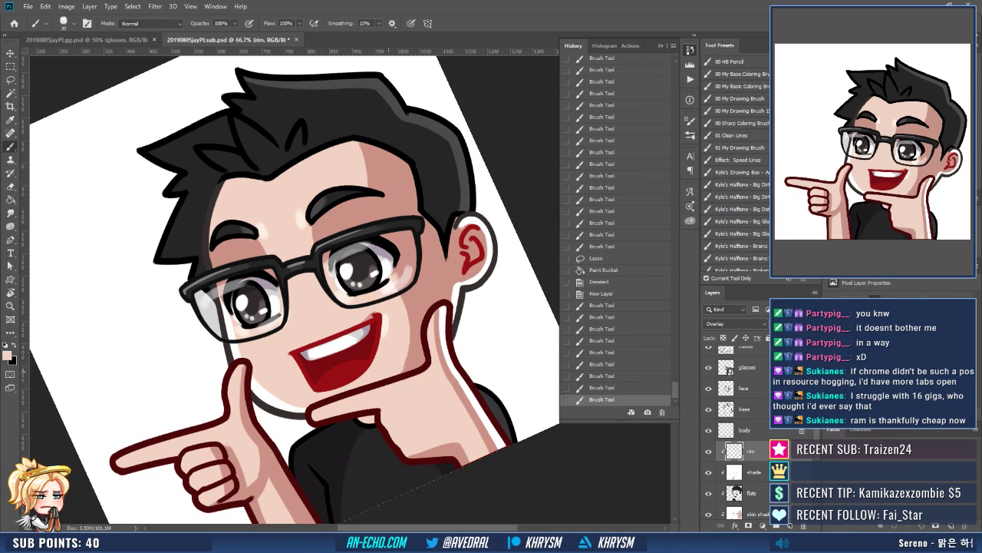
key("ctrl+z")
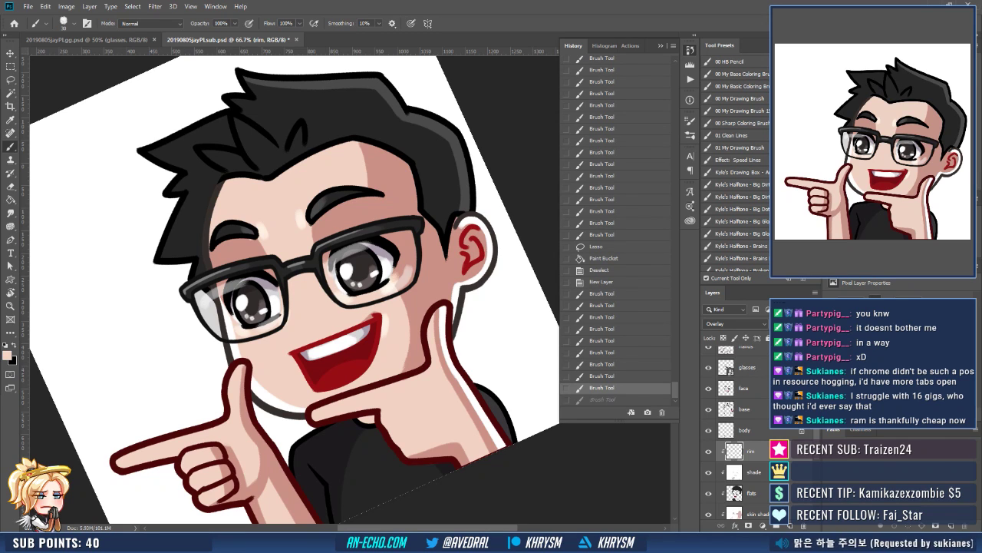
Paint a brighter red tongue inside the open mouth on the flats layer.
key("x")
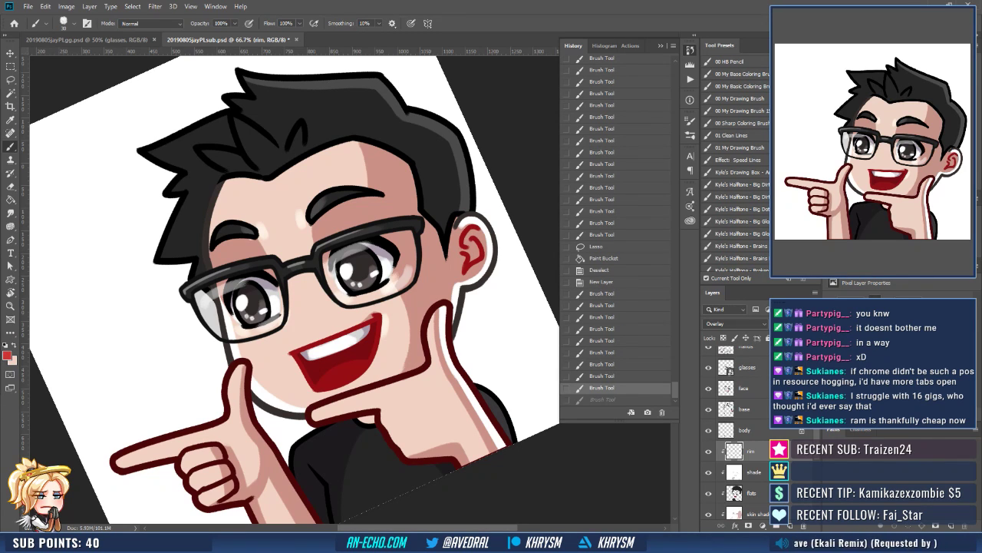
scroll(748, 438, "down", 2)
left_click(750, 447)
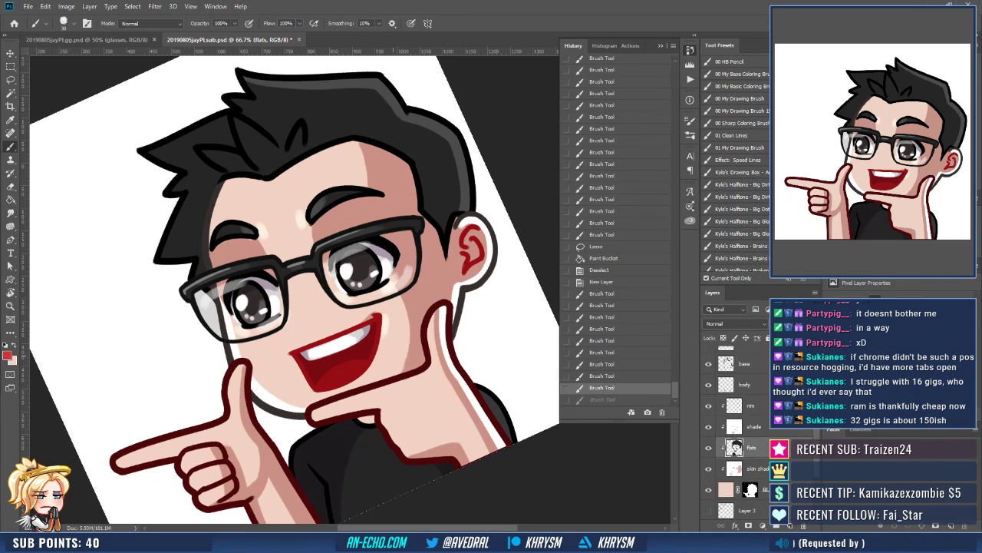
key("w")
left_click(330, 376)
key("ctrl+z")
key("b")
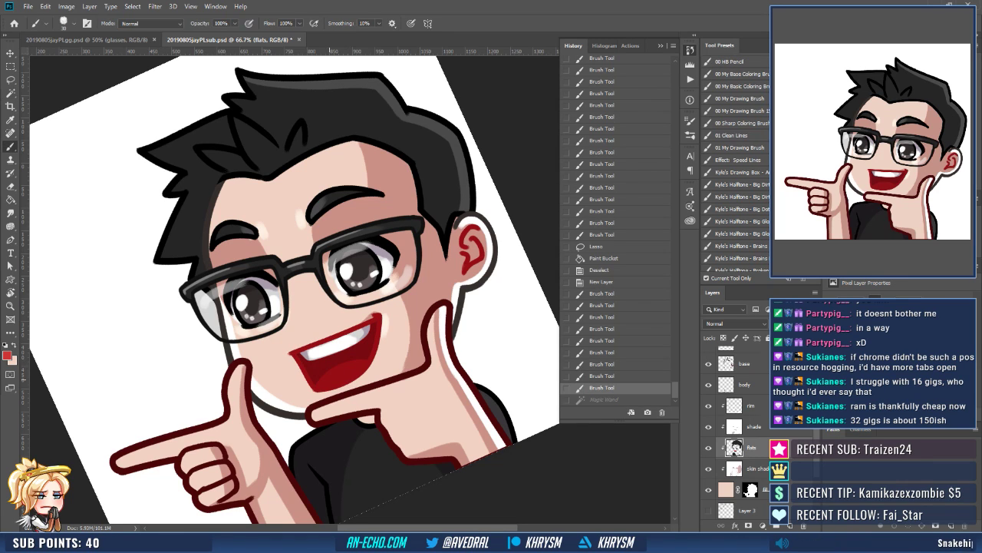
mouse_move(329, 380)
left_mouse_down()
mouse_move(366, 362)
mouse_move(354, 362)
mouse_move(350, 368)
mouse_move(395, 357)
left_mouse_up()
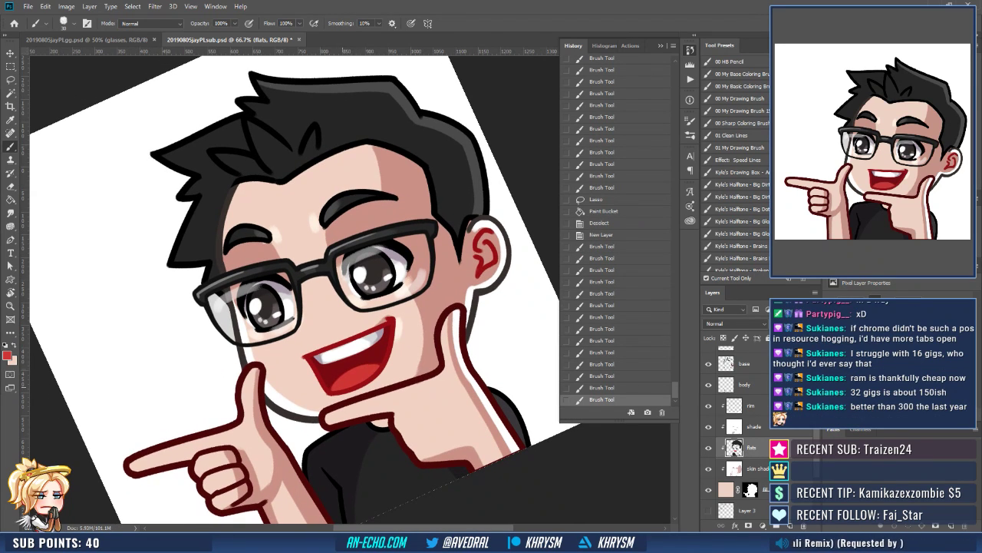
left_click_drag(343, 387, 369, 376)
Paint soft white highlights on the side hair spikes above the clear lens with a 30 px brush on the rim layer.
key("alt+bracketright")
key("alt+bracketright")
key("x")
key("Escape")
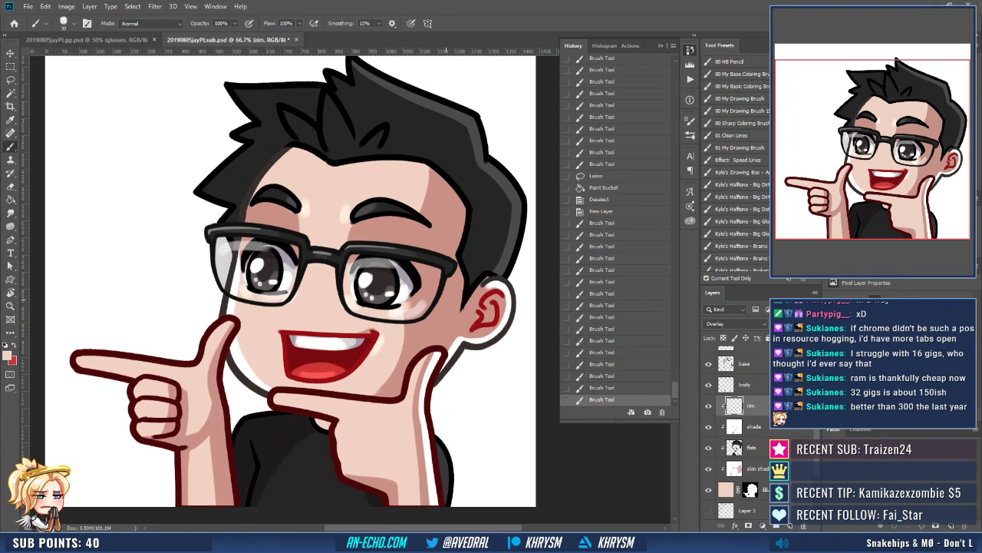
left_click_drag(447, 300, 425, 368)
key("x")
left_click(142, 406, "alt")
left_click_drag(260, 339, 256, 361)
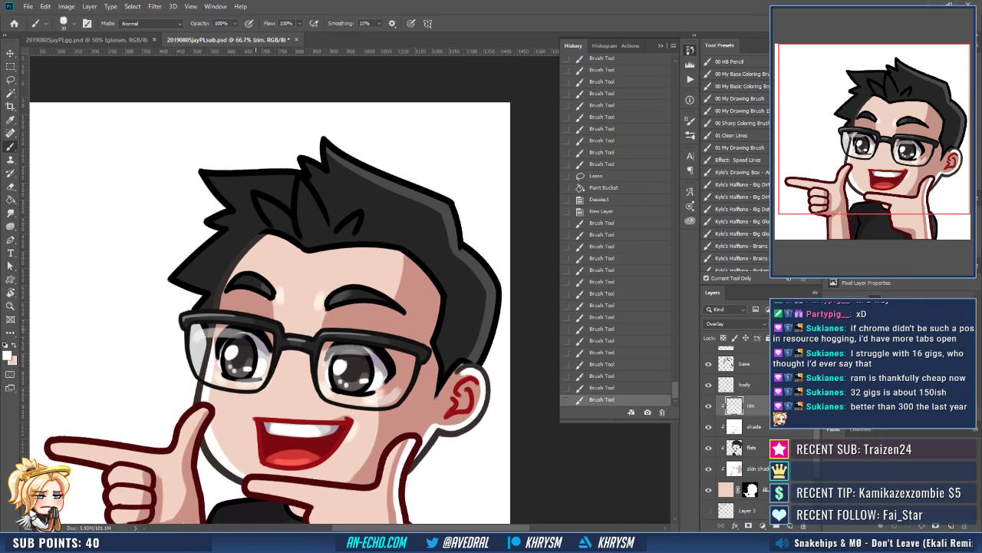
left_click_drag(179, 279, 210, 289)
left_click_drag(266, 307, 304, 350)
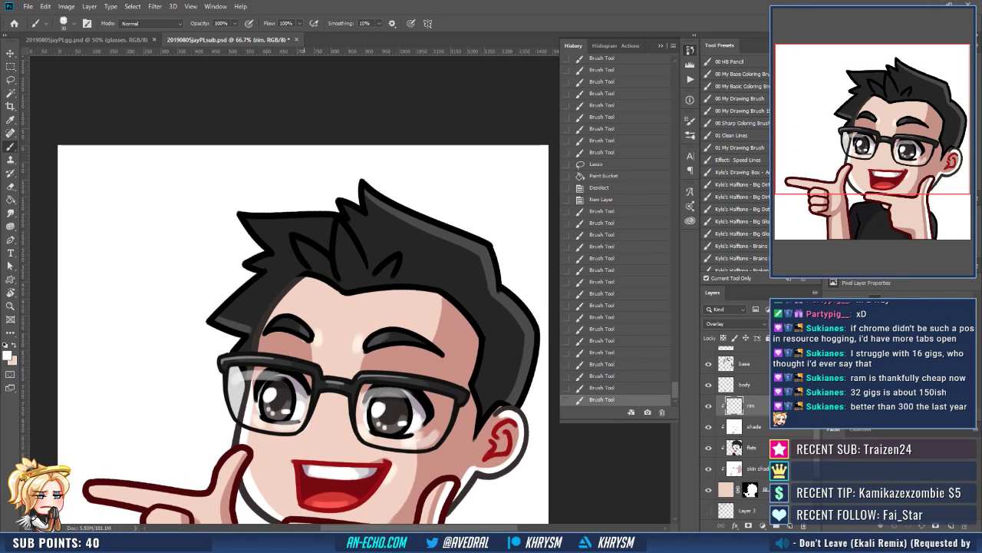
mouse_move(221, 317)
left_mouse_down()
mouse_move(273, 257)
mouse_move(272, 284)
mouse_move(315, 187)
mouse_move(362, 169)
mouse_move(359, 218)
left_mouse_up()
Brush white highlights along the hair's upper side spike and fringe on the rim layer, undoing the misplaced stroke.
key("r")
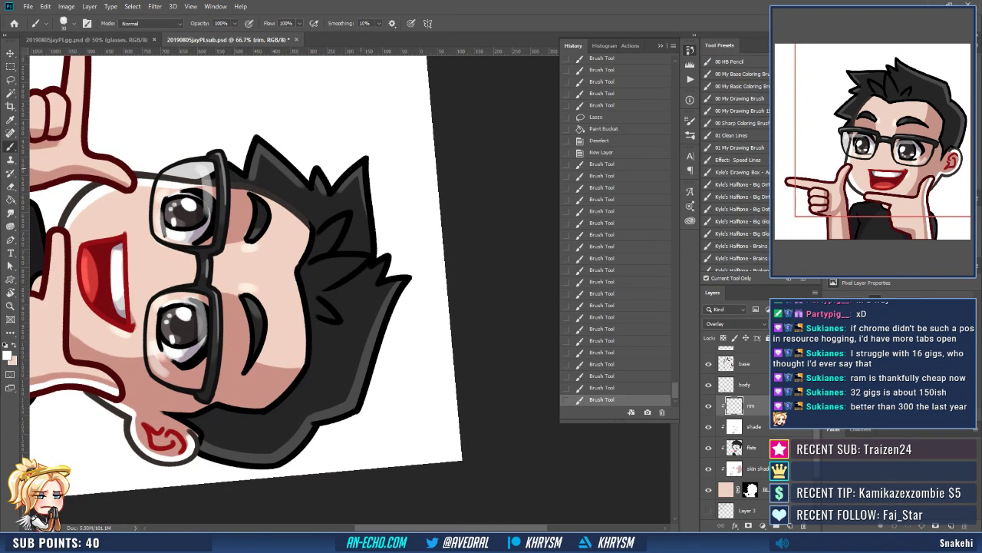
mouse_move(368, 178)
left_mouse_down()
mouse_move(357, 240)
mouse_move(369, 222)
left_mouse_up()
key("Escape")
left_click_drag(221, 398, 293, 350)
mouse_move(374, 251)
left_mouse_down()
mouse_move(342, 282)
mouse_move(309, 291)
mouse_move(297, 327)
mouse_move(322, 279)
left_mouse_up()
key("ctrl+z")
left_click_drag(322, 319, 324, 283)
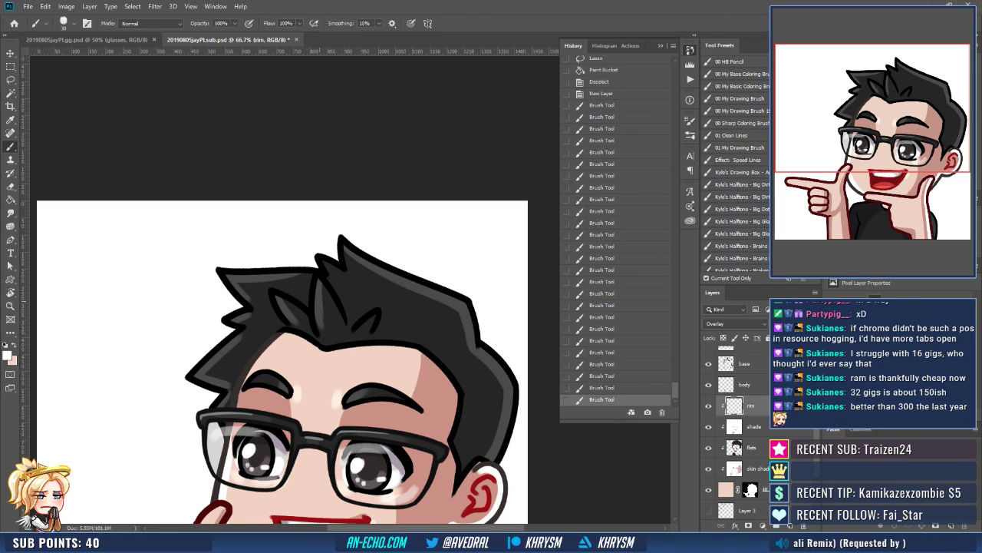
Add white highlight strokes to the central hair tufts and the lock beside the temple.
mouse_move(333, 325)
left_mouse_down()
mouse_move(338, 301)
mouse_move(370, 318)
mouse_move(343, 342)
left_mouse_up()
mouse_move(313, 309)
left_mouse_down()
mouse_move(305, 290)
mouse_move(321, 277)
left_mouse_up()
left_click_drag(308, 370, 331, 339)
left_click_drag(231, 355, 247, 343)
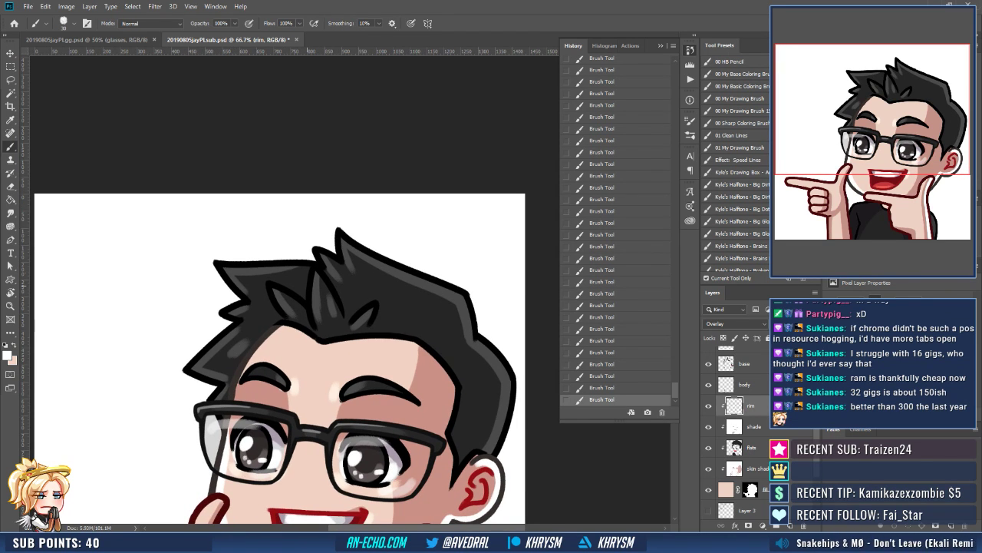
mouse_move(266, 281)
left_mouse_down()
mouse_move(286, 277)
mouse_move(241, 267)
left_mouse_up()
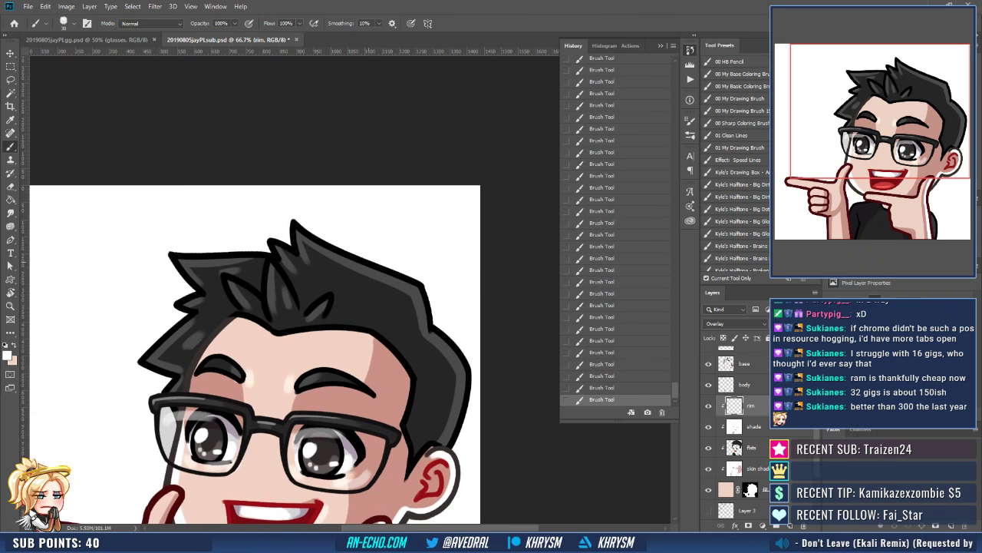
Paint white highlight dabs on the crown and on the back of the hair above the ear.
key("r")
mouse_move(518, 274)
left_mouse_down()
mouse_move(491, 195)
mouse_move(449, 154)
left_mouse_up()
key("b")
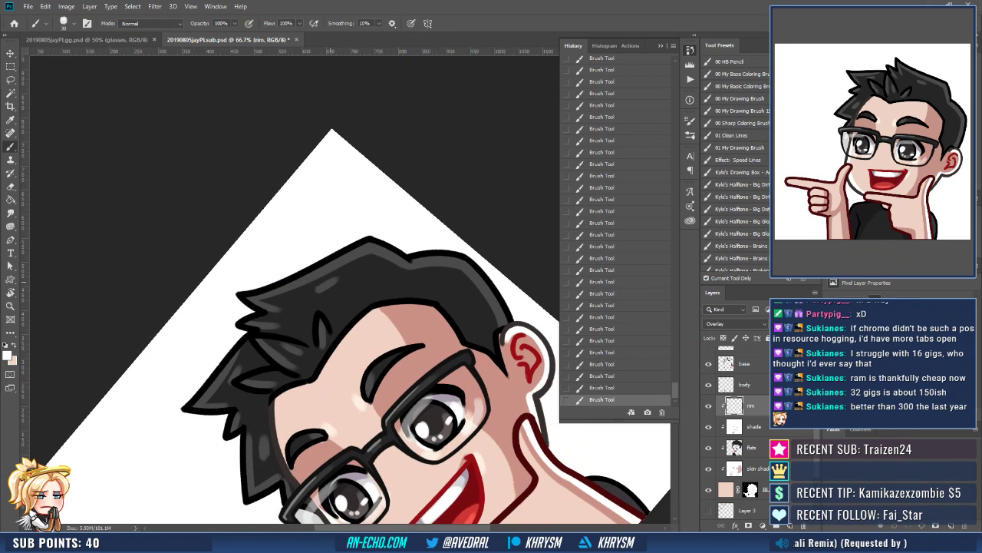
left_click_drag(327, 283, 342, 276)
key("Escape")
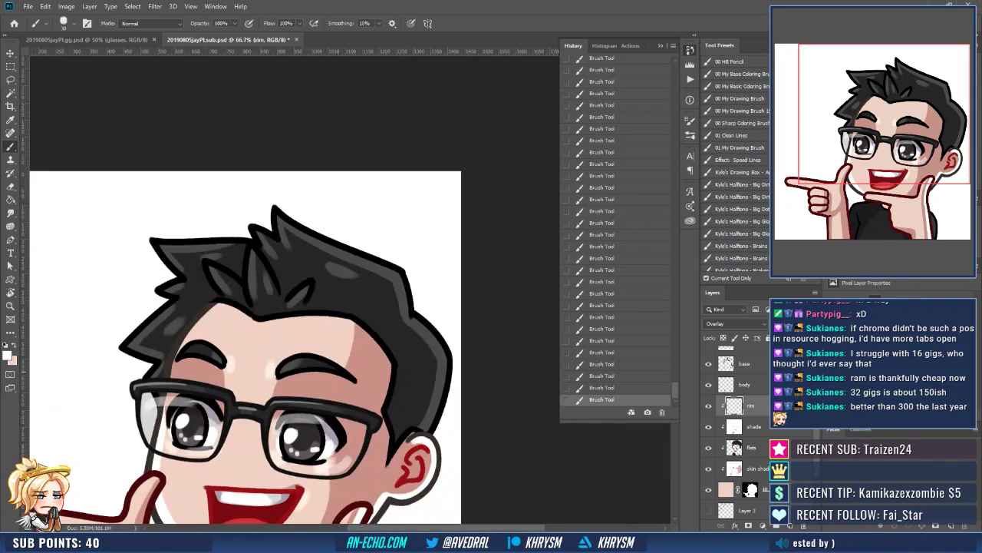
mouse_move(344, 312)
left_mouse_down()
mouse_move(342, 281)
mouse_move(340, 298)
left_mouse_up()
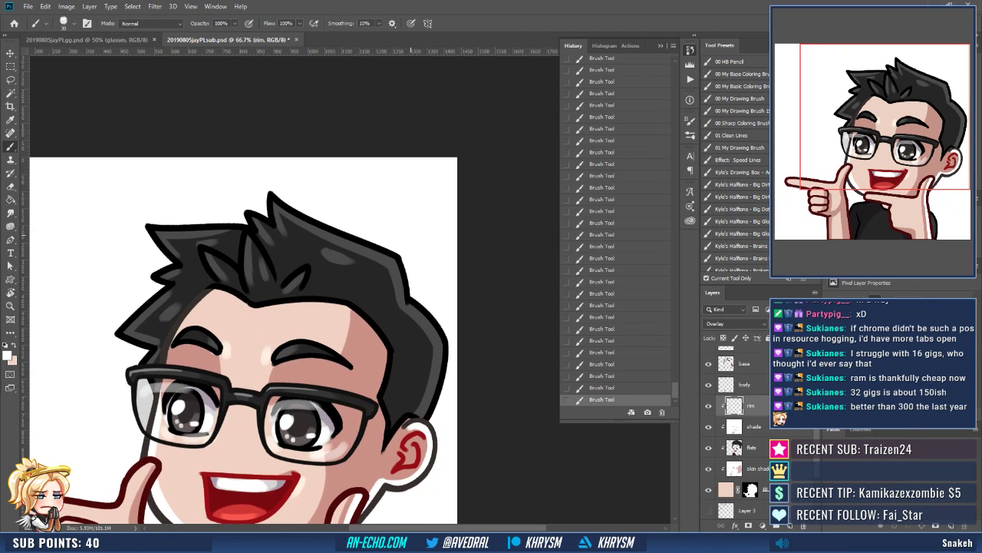
left_click_drag(283, 323, 268, 288)
left_click_drag(367, 287, 379, 303)
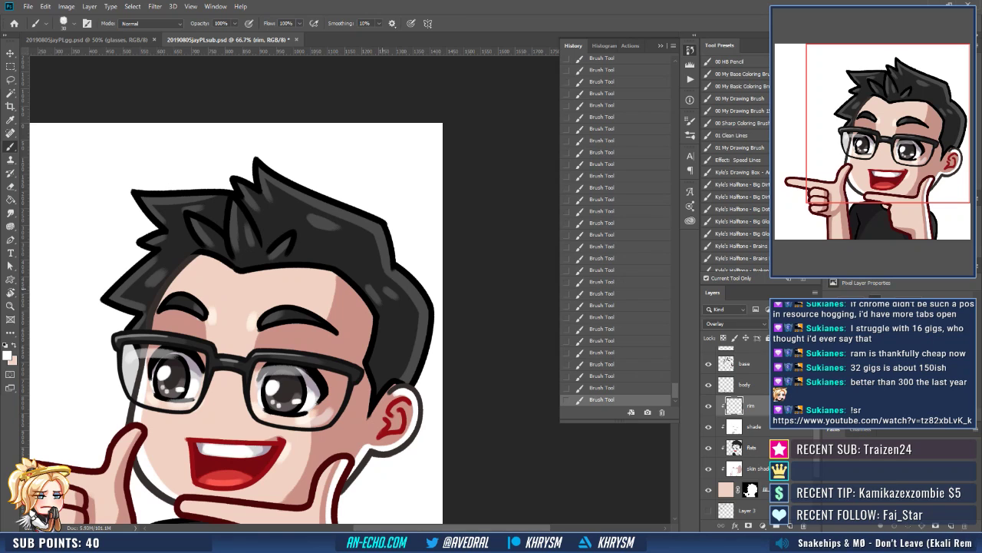
scroll(392, 293, "down", 1)
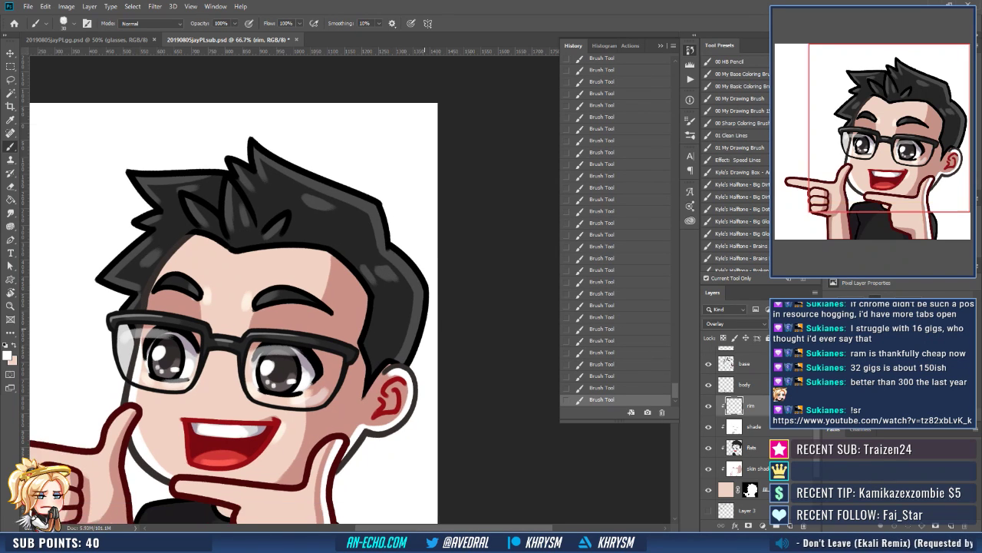
left_click_drag(424, 330, 421, 322)
Sample the shadow colour on the shade layer and sketch the shadow edge on the back of the hair.
left_click(753, 426)
key("d")
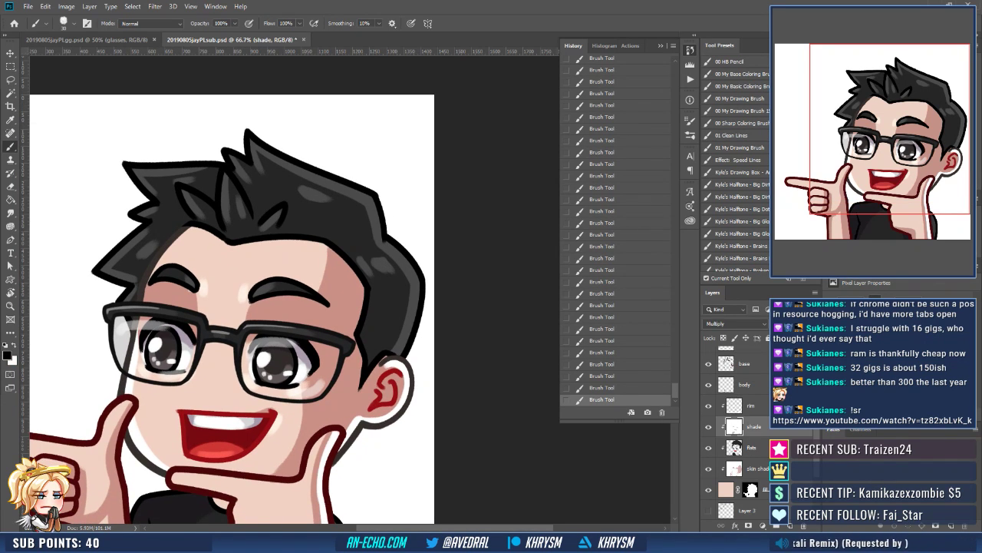
left_click(305, 350, "alt")
mouse_move(370, 196)
left_mouse_down()
mouse_move(393, 196)
mouse_move(371, 221)
mouse_move(379, 216)
mouse_move(372, 255)
left_mouse_up()
key("ctrl+z")
left_click_drag(428, 235, 417, 202)
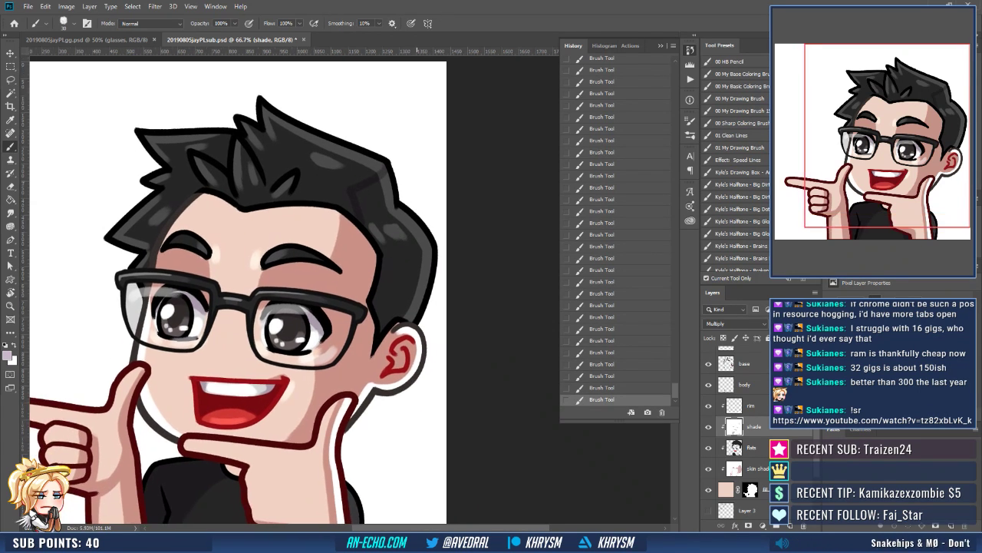
Lasso the back of the hair down to the ear, fill it with the shade colour, and touch up with the brush.
key("l")
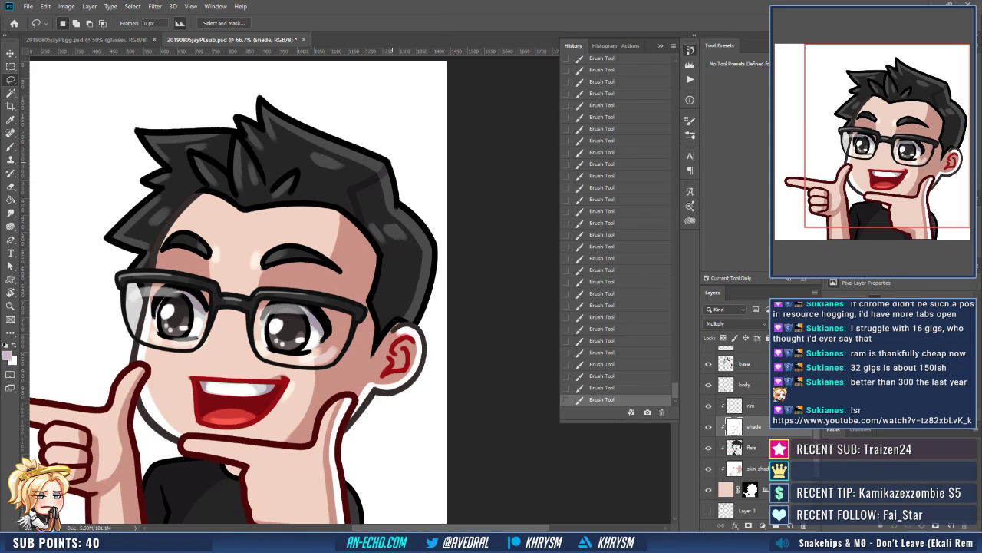
left_click_drag(391, 161, 355, 209)
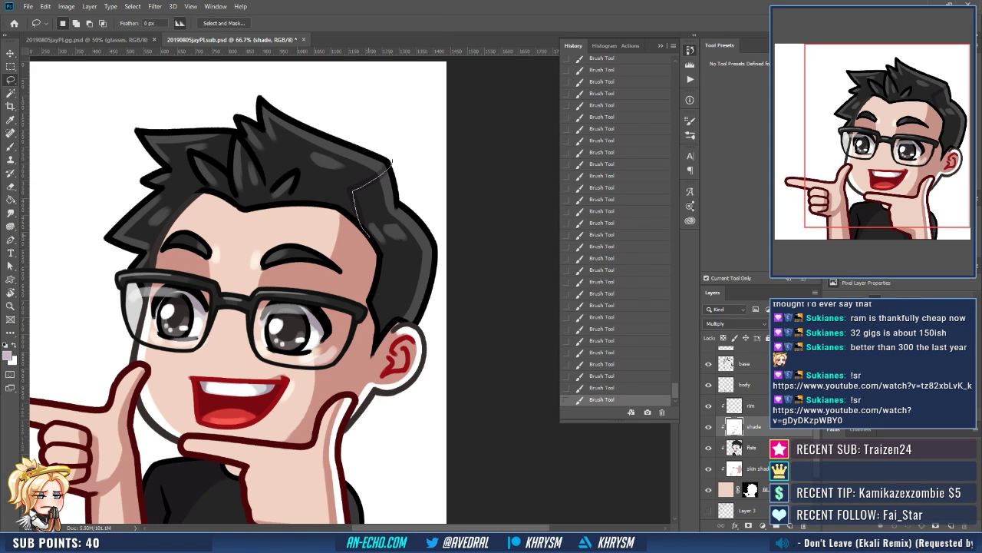
mouse_move(377, 261)
left_mouse_down()
mouse_move(371, 319)
mouse_move(392, 326)
mouse_move(438, 247)
mouse_move(430, 219)
left_mouse_up()
key("g")
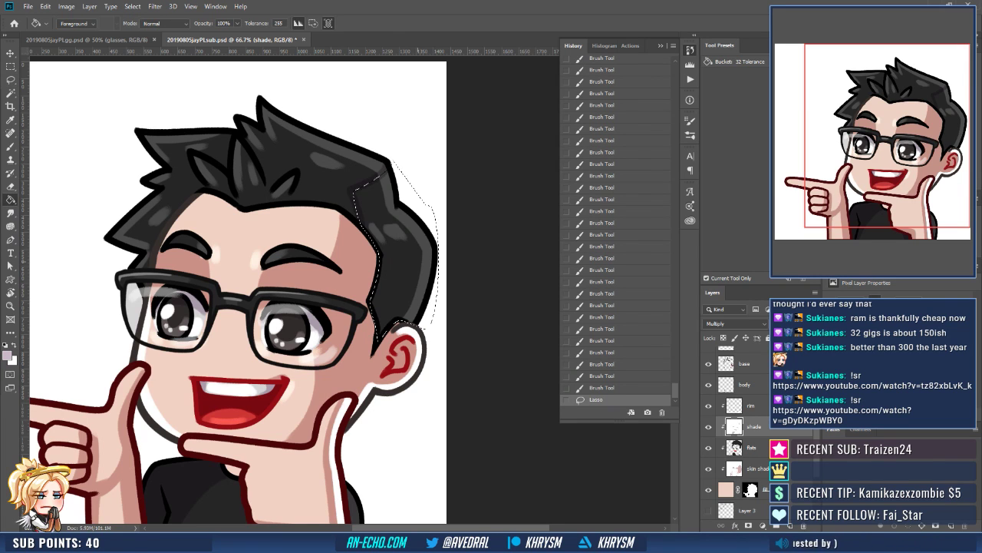
left_click(411, 261)
key("ctrl+d")
mouse_move(387, 341)
left_mouse_down()
mouse_move(427, 317)
mouse_move(460, 271)
left_mouse_up()
key("b")
left_click(415, 318)
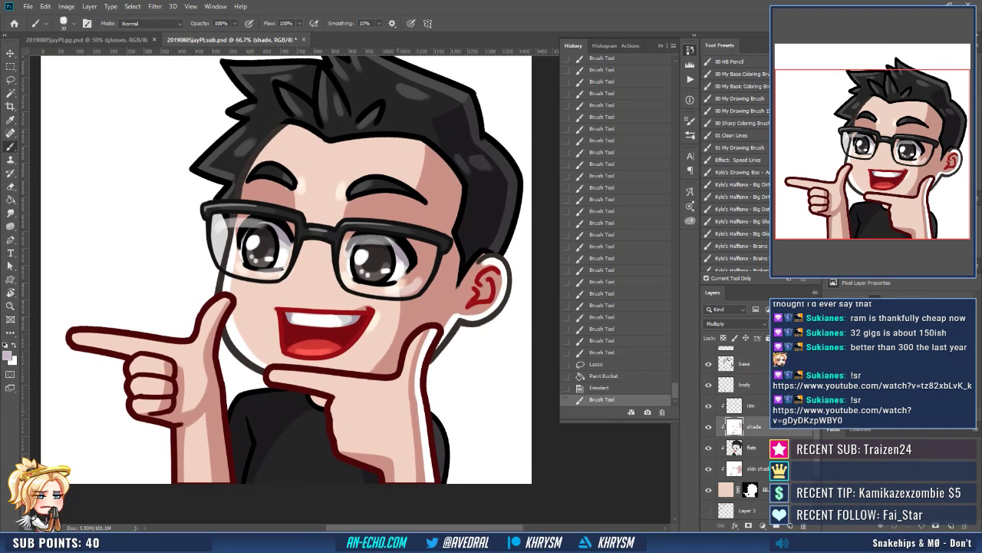
Darken the small neck area beneath the supporting hand with the brush on the skin shade layer.
key("alt+[")
key("alt+[")
key("d")
key("x")
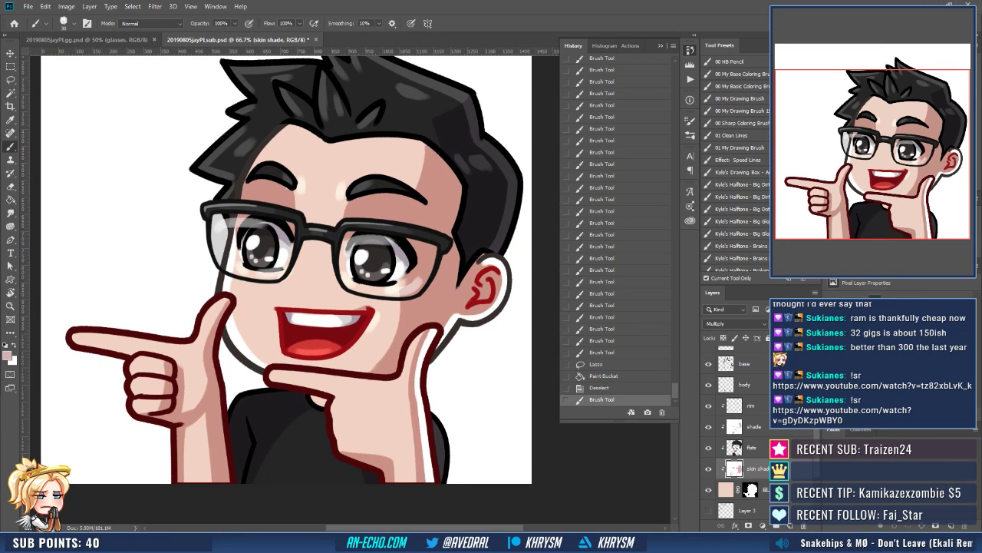
left_click_drag(311, 397, 324, 403)
left_click_drag(413, 333, 441, 301)
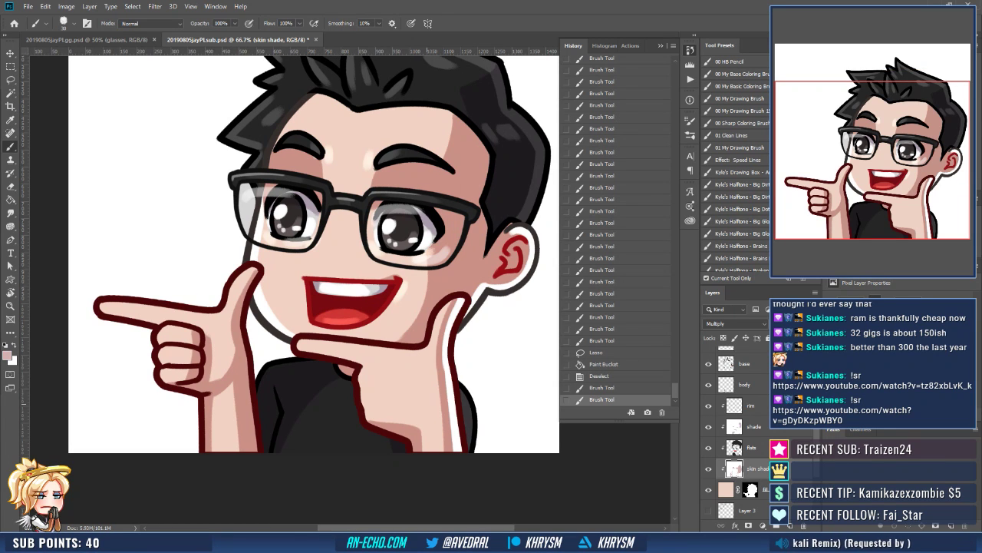
Paint light skin highlights on the pointing hand's finger and thumb with a 40 px brush on the rim layer.
left_click(751, 405)
key("x")
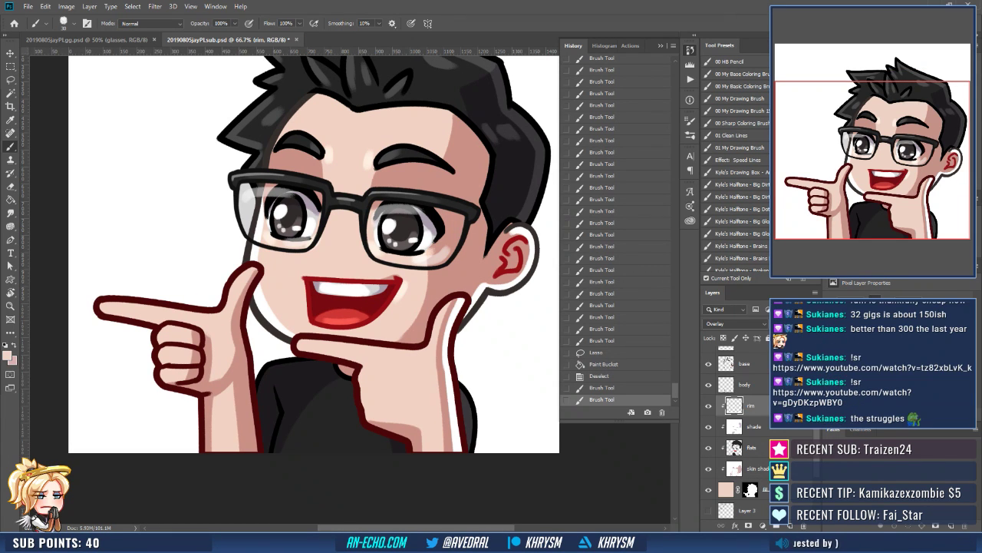
key("r")
mouse_move(309, 411)
left_mouse_down()
mouse_move(392, 410)
mouse_move(446, 374)
mouse_move(455, 287)
left_mouse_up()
key("b")
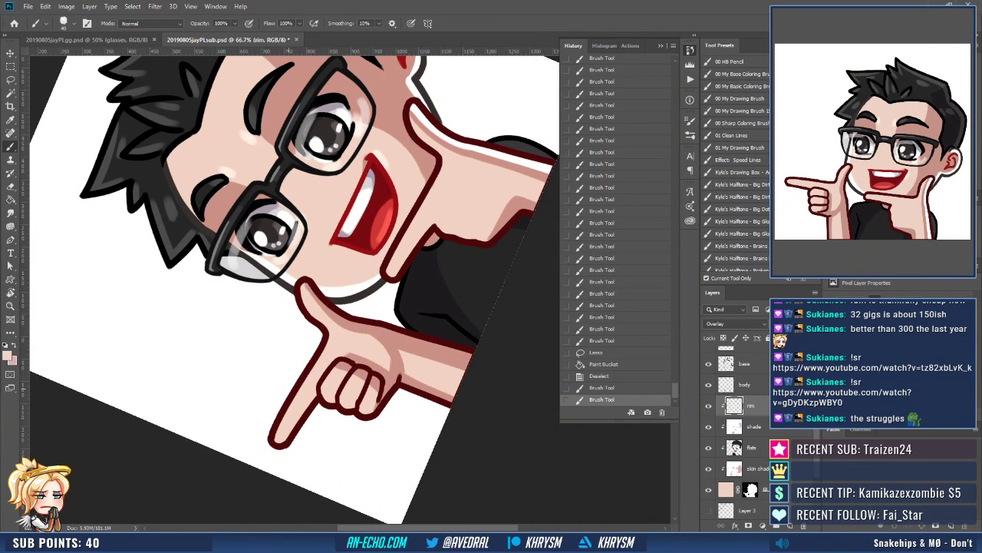
left_click_drag(278, 441, 294, 413)
key("Escape")
mouse_move(251, 307)
left_mouse_down()
mouse_move(273, 317)
mouse_move(262, 332)
mouse_move(267, 370)
left_mouse_up()
key("ctrl+z")
left_click_drag(351, 259, 311, 320)
Paint light skin highlights on the finger and thumb of the hand supporting the chin with the rim brush.
mouse_move(537, 324)
left_mouse_down()
mouse_move(456, 297)
mouse_move(430, 335)
mouse_move(462, 285)
mouse_move(460, 299)
left_mouse_up()
key("r")
left_click_drag(338, 372, 376, 346)
key("ctrl+z")
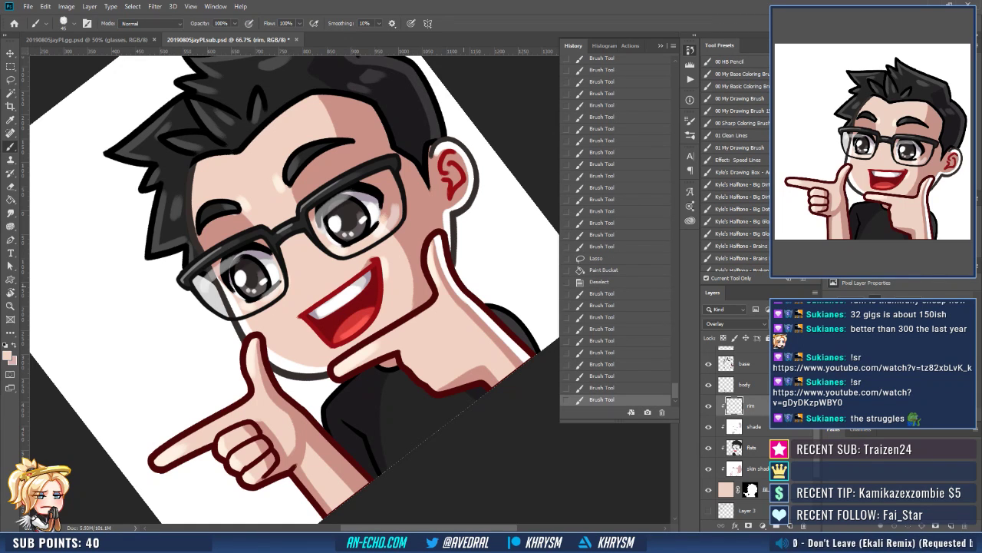
key("Escape")
left_click_drag(464, 285, 467, 255)
mouse_move(361, 343)
left_mouse_down()
mouse_move(367, 388)
mouse_move(346, 414)
mouse_move(425, 349)
mouse_move(410, 394)
mouse_move(427, 409)
mouse_move(419, 437)
left_mouse_up()
key("r")
key("Escape")
left_click_drag(327, 140, 308, 198)
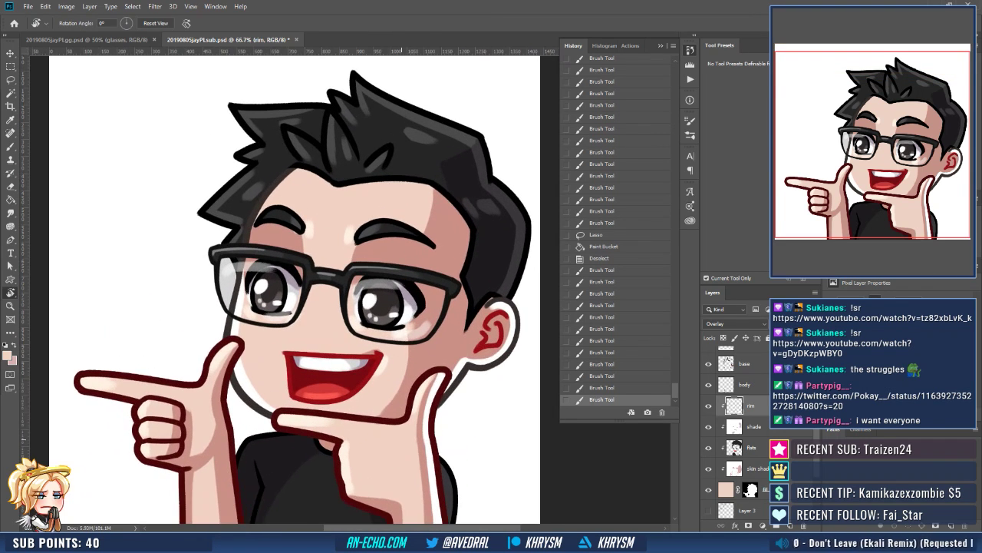
Add small light highlights on the nose and below the mouth with a 30 px brush.
key("b")
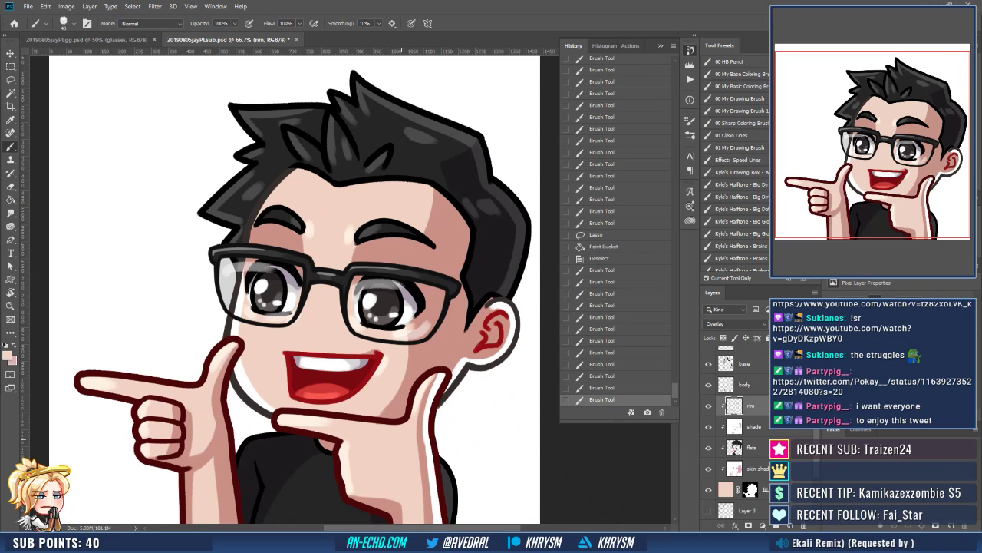
left_click_drag(309, 331, 310, 325)
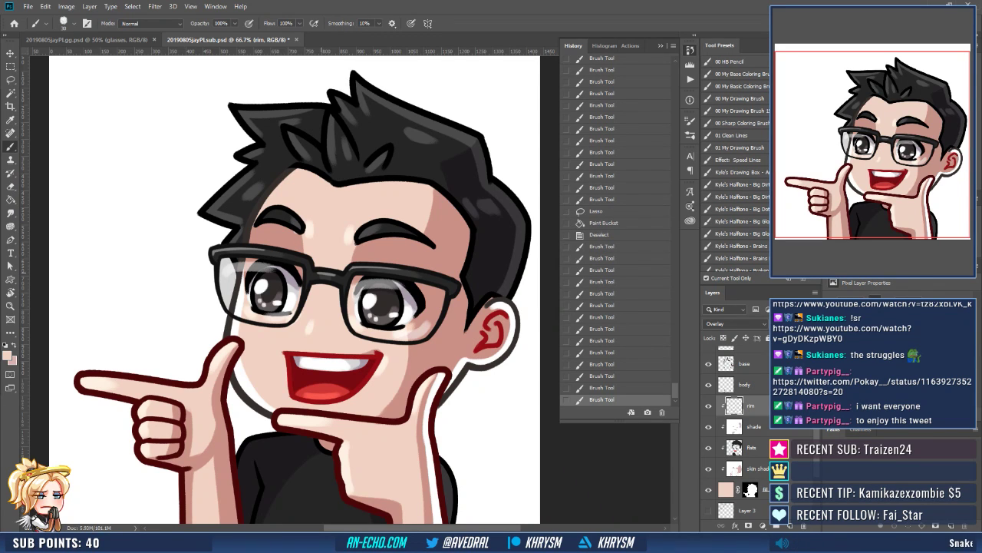
key("ctrl+minus")
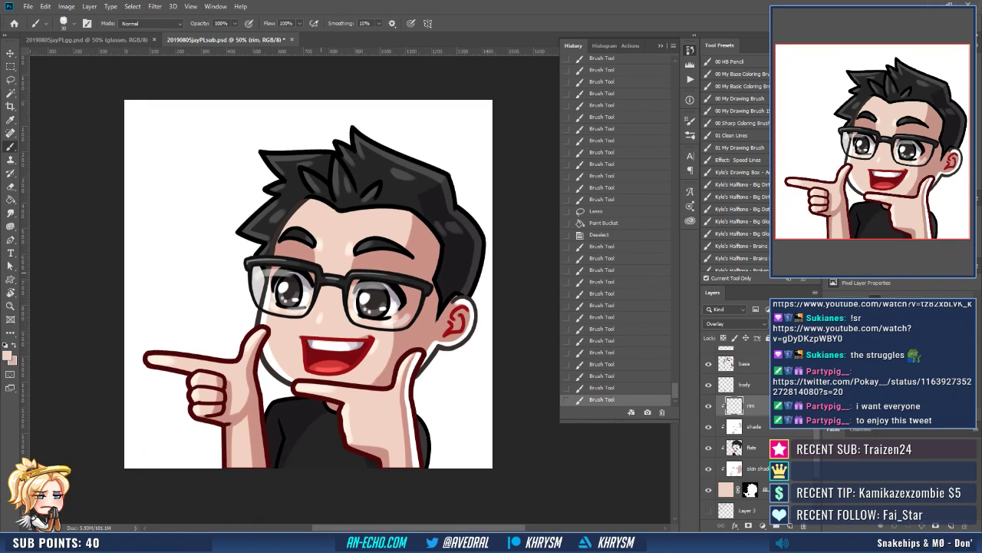
key("ctrl+plus")
left_click_drag(309, 405, 393, 405)
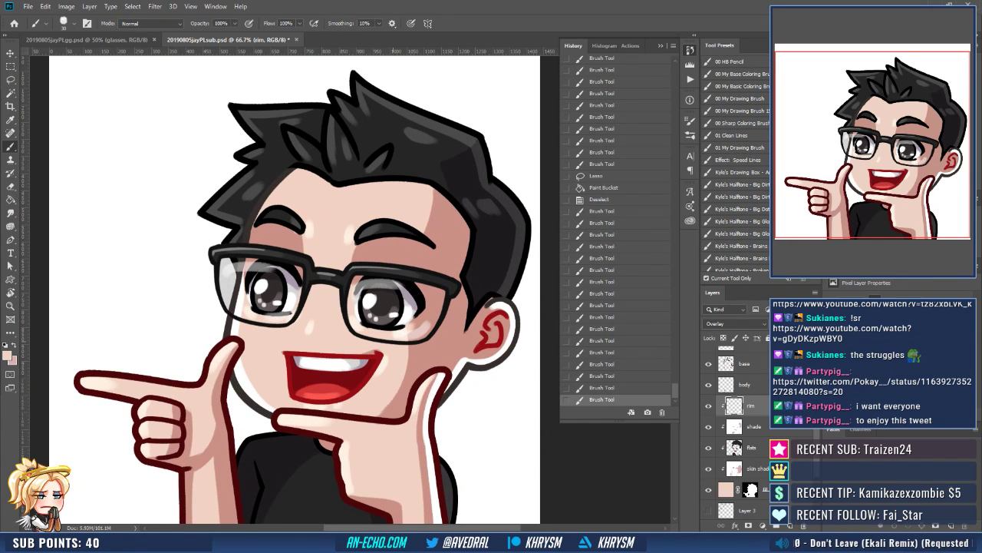
key("ctrl+minus")
key("ctrl+minus")
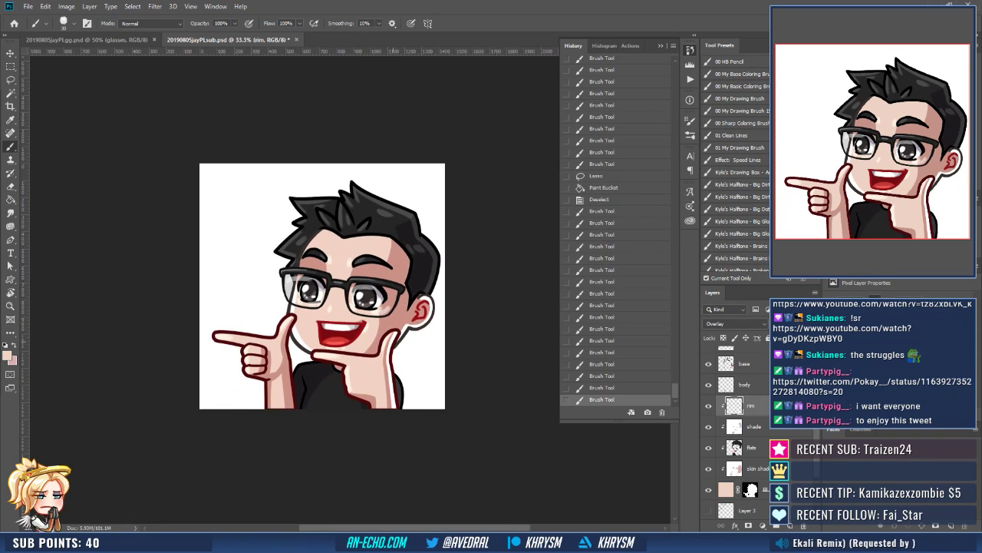
left_click_drag(390, 366, 402, 339)
scroll(349, 289, "up", 1)
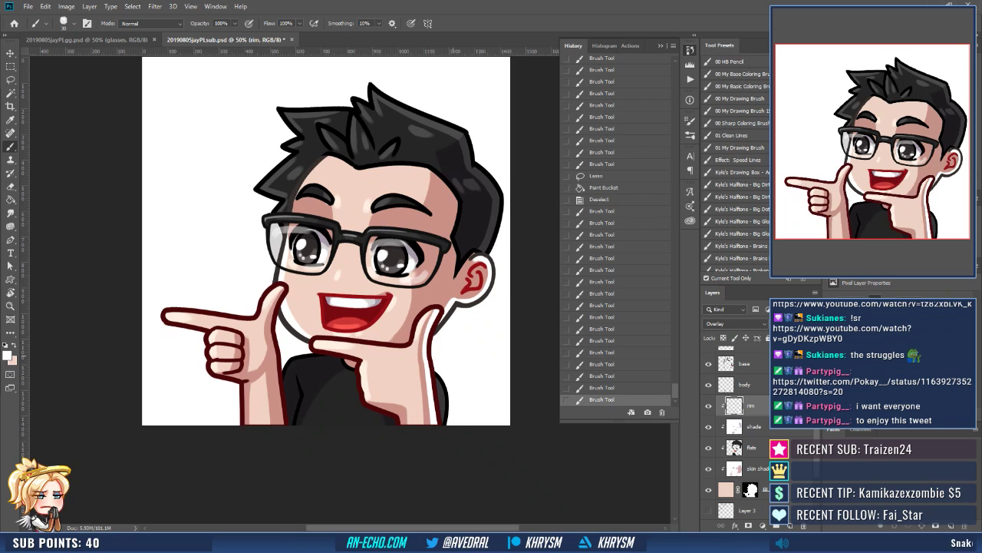
Paint faint white highlights on the black shirt's shoulder and chest with a 40 px brush on the rim layer.
key("ctrl+plus")
left_click_drag(359, 374, 382, 342)
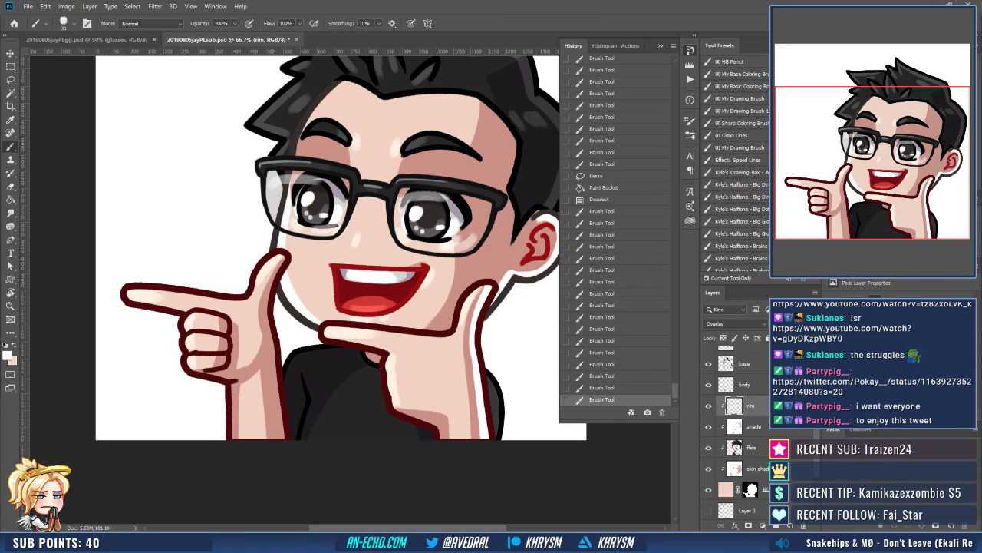
left_click_drag(353, 200, 340, 207)
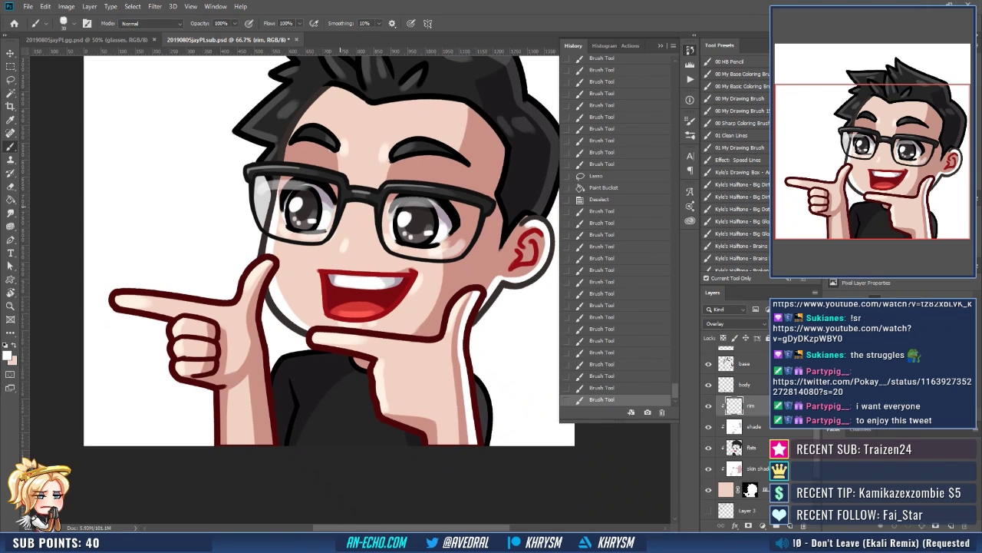
mouse_move(275, 389)
left_mouse_down()
mouse_move(293, 360)
mouse_move(318, 354)
mouse_move(274, 388)
mouse_move(271, 418)
left_mouse_up()
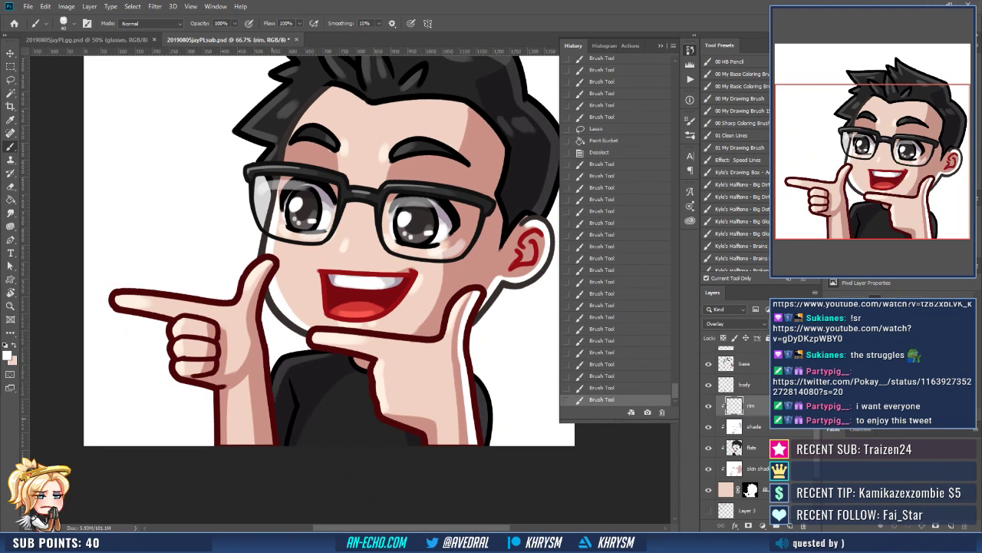
mouse_move(282, 366)
left_mouse_down()
mouse_move(275, 384)
mouse_move(296, 361)
mouse_move(385, 341)
mouse_move(379, 336)
mouse_move(333, 373)
left_mouse_up()
key("ctrl+minus")
key("ctrl+minus")
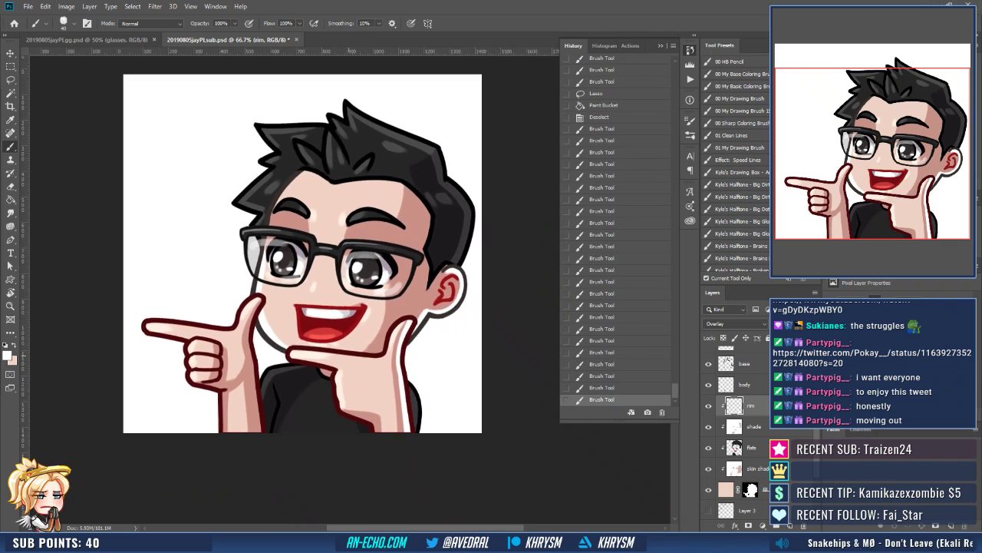
scroll(737, 430, "up", 4)
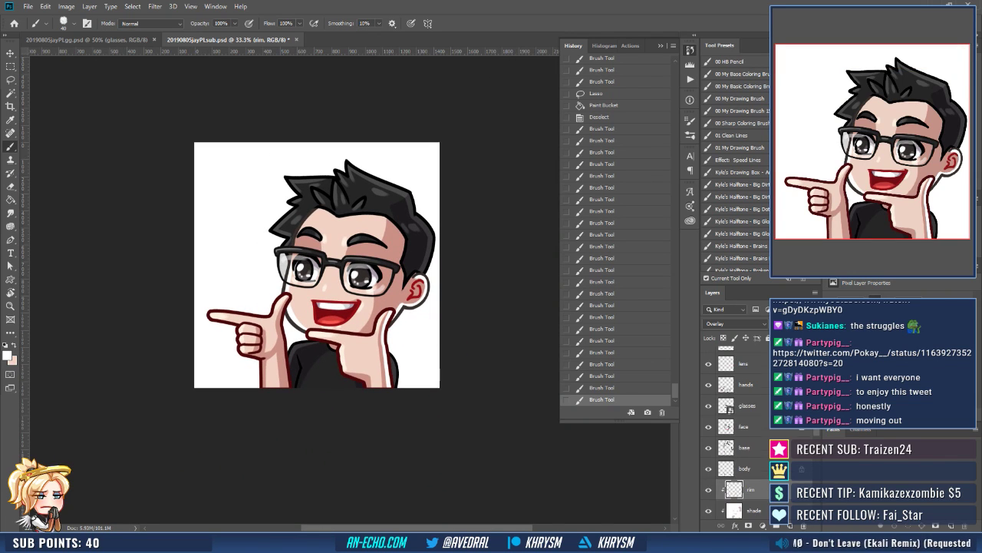
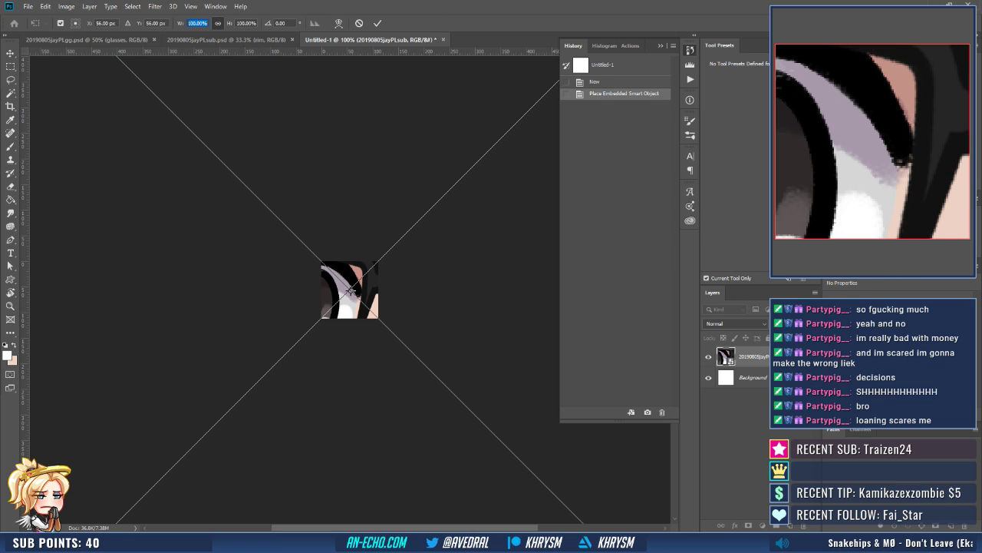
Scale the placed SUB emote artwork to 9% so it fits the small canvas.
type("9")
key("Return")
key("b")
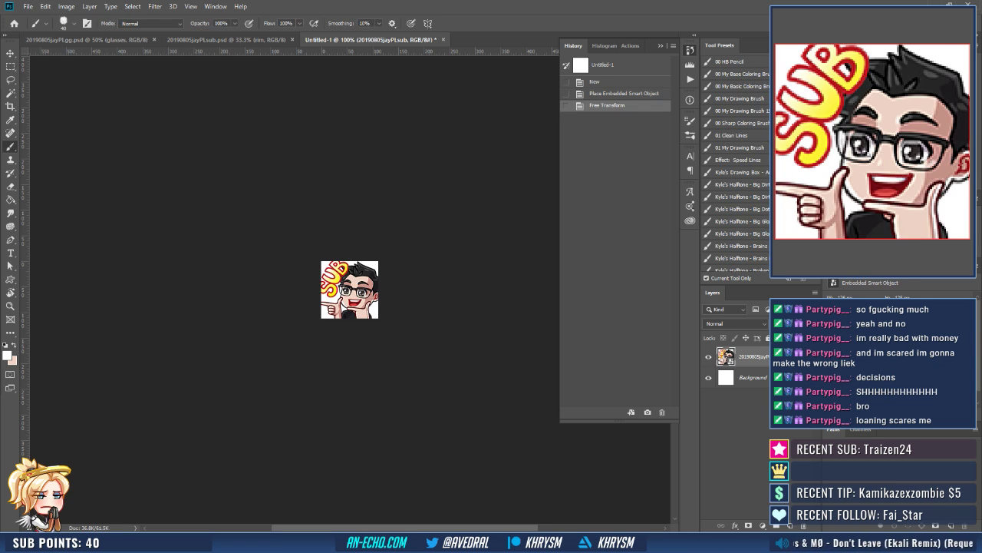
Nudge the scaled emote slightly to the right so the SUB lettering and pointing finger fit inside the canvas.
key("ctrl+plus")
key("ctrl+plus")
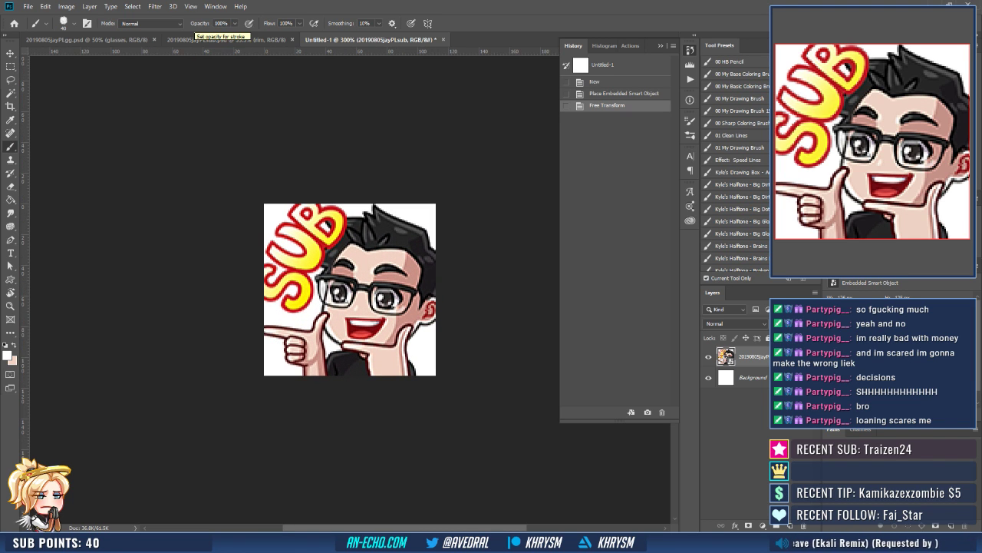
key("v")
key("Right")
key("Right")
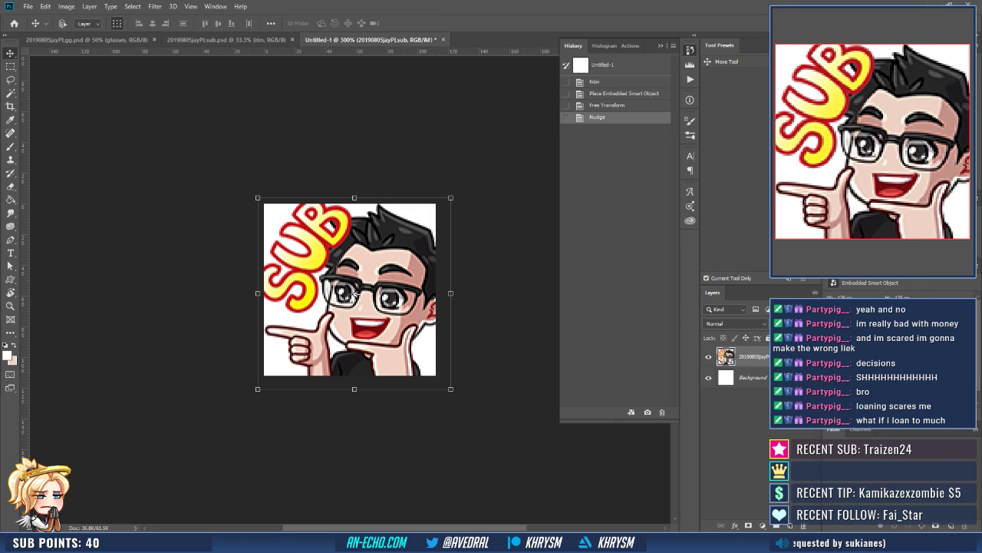
Try small nudges of the emote down, right and up to compare how it fits the canvas.
key("Down")
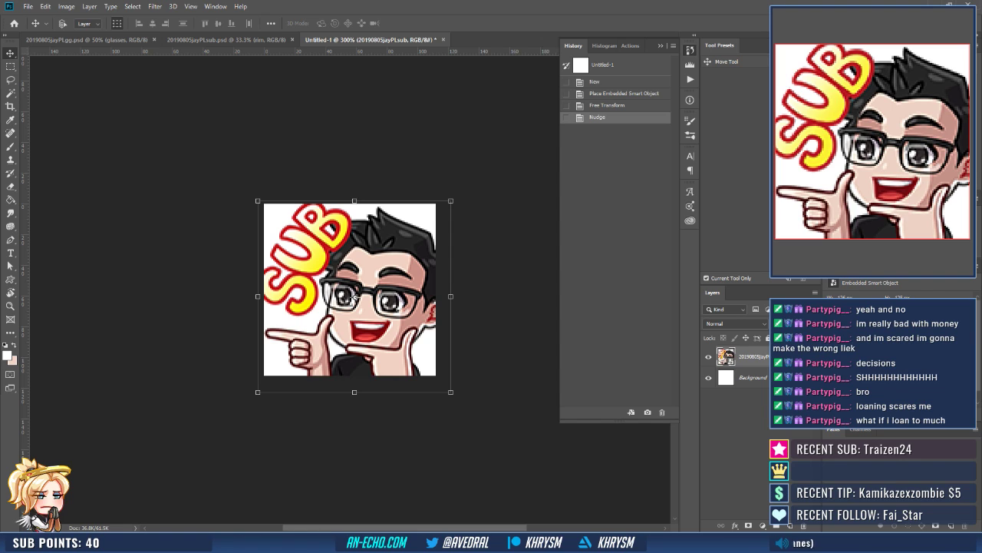
key("Up")
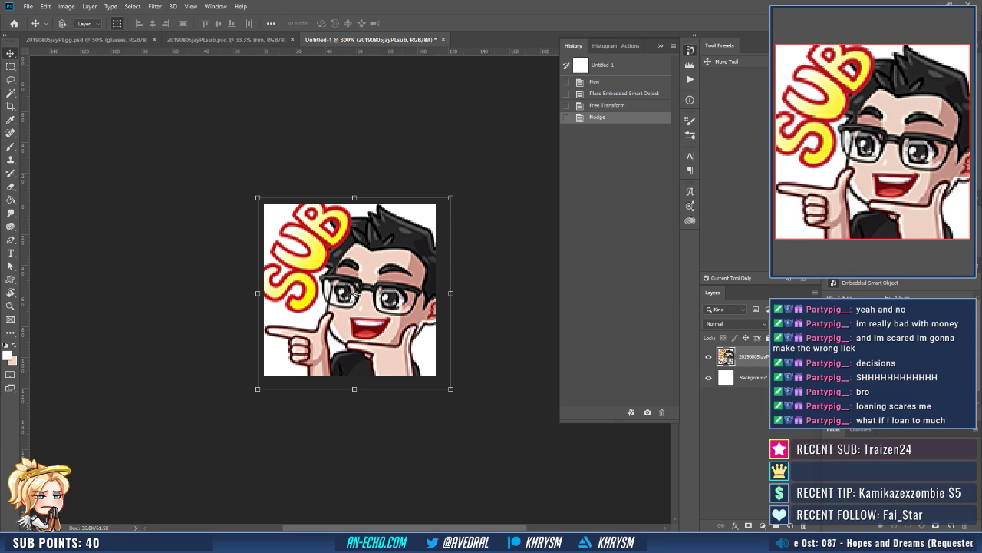
key("Right")
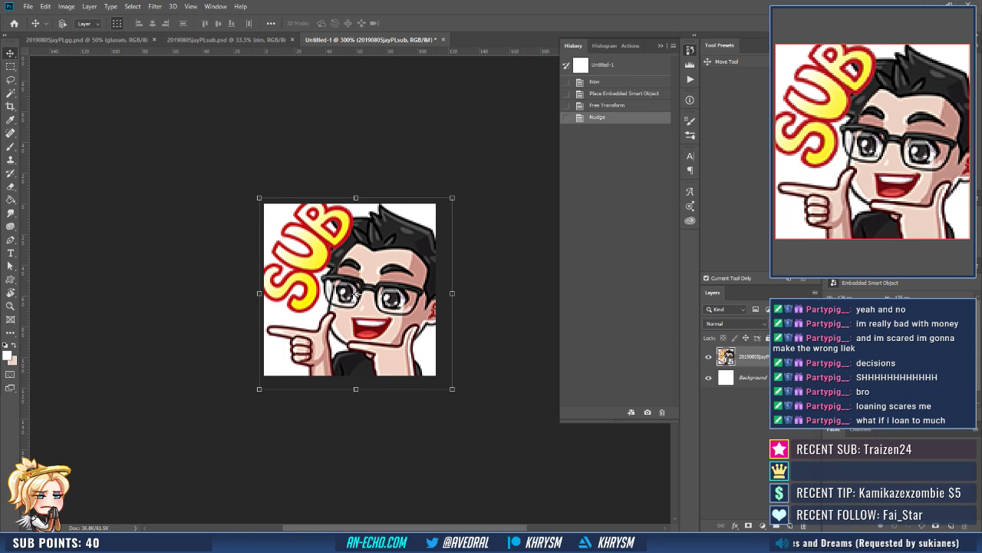
key("Left")
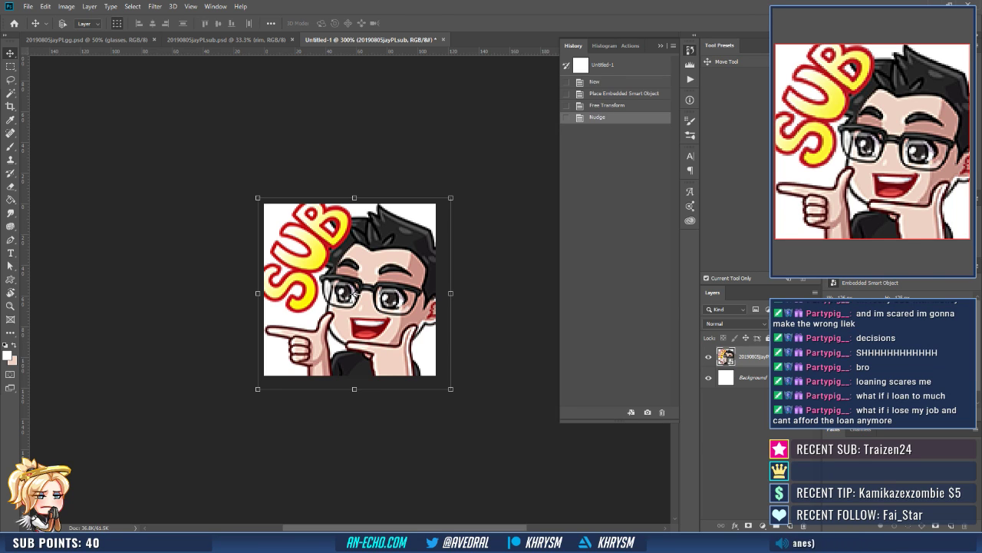
key("Up")
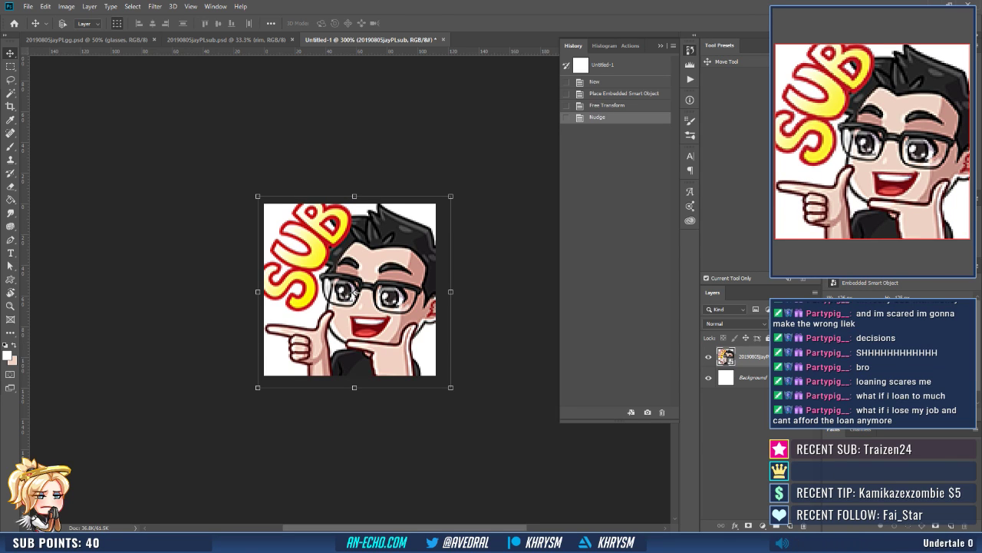
key("Down")
key("Up")
key("Down")
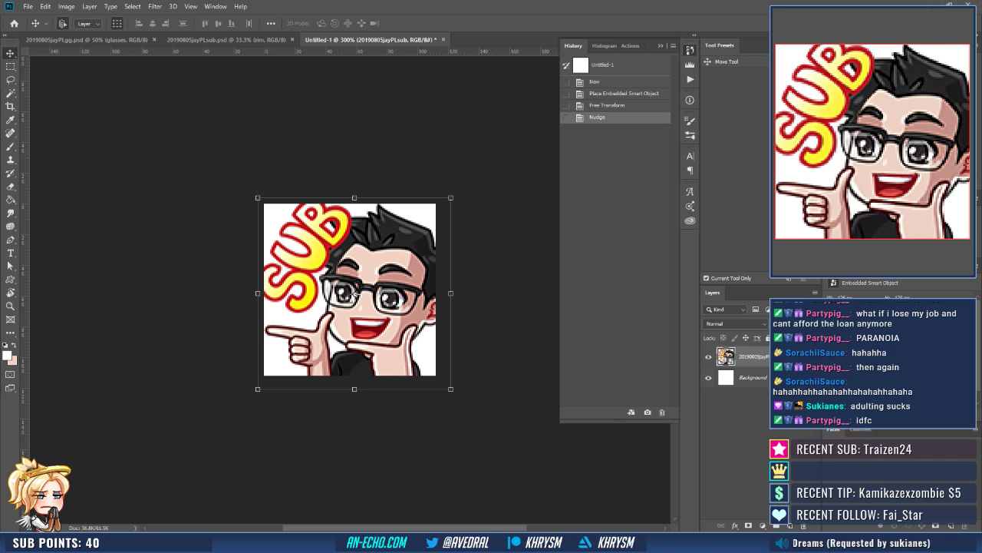
Duplicate the scaled emote layer three times.
key("ctrl+j")
key("ctrl+j")
key("ctrl+j")
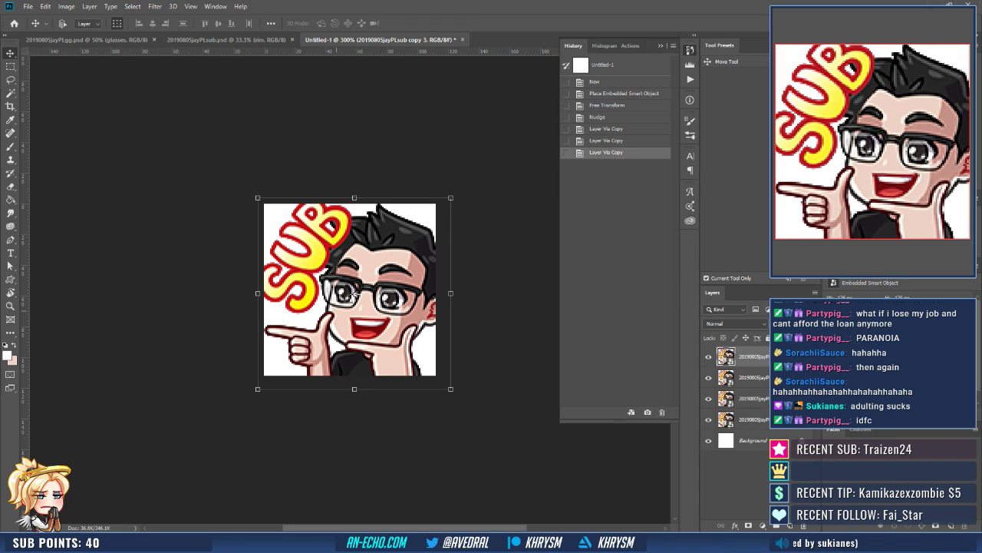
Delete the white Background layer and merge the three upper emote copies into one layer.
left_click_drag(752, 439, 802, 525)
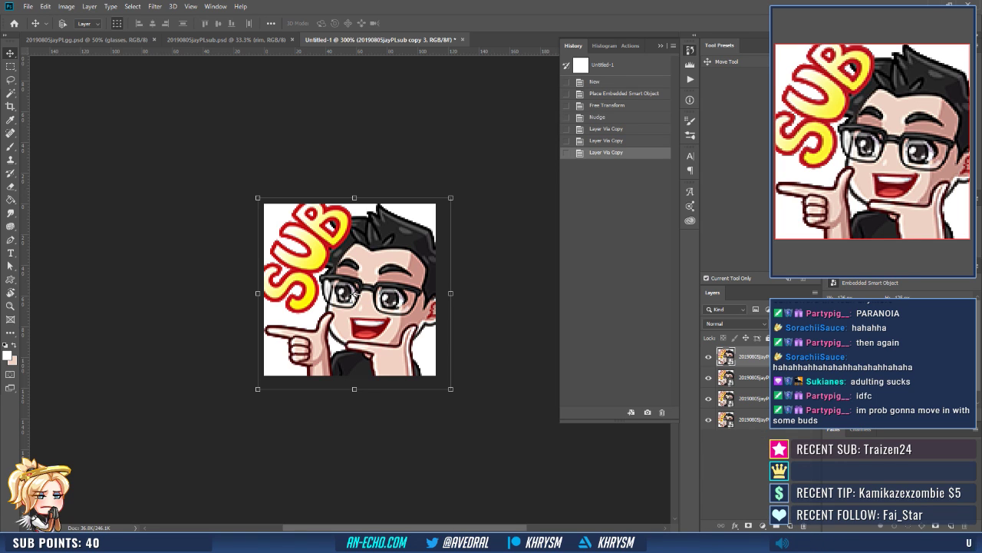
left_click(752, 399, "shift")
key("ctrl+e")
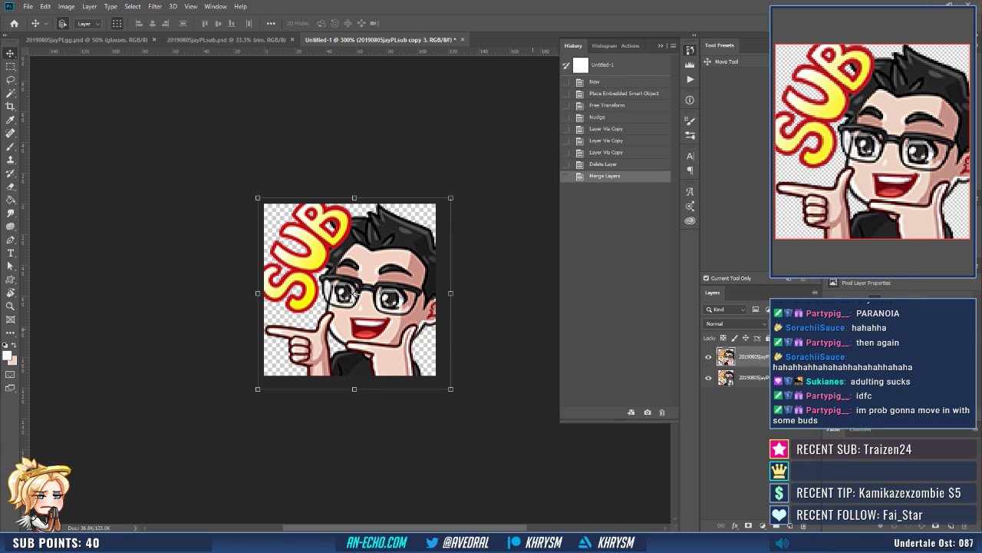
Save the small emote document in the jayPL folder as a Photoshop file named jayPLsub-112.
key("ctrl+shift+s")
type("ja")
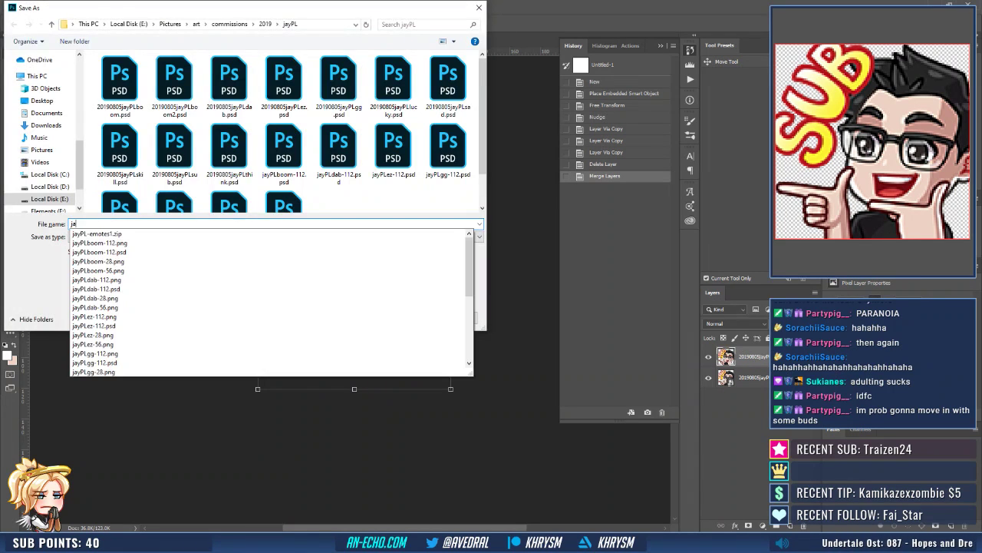
type("yPLsub-112")
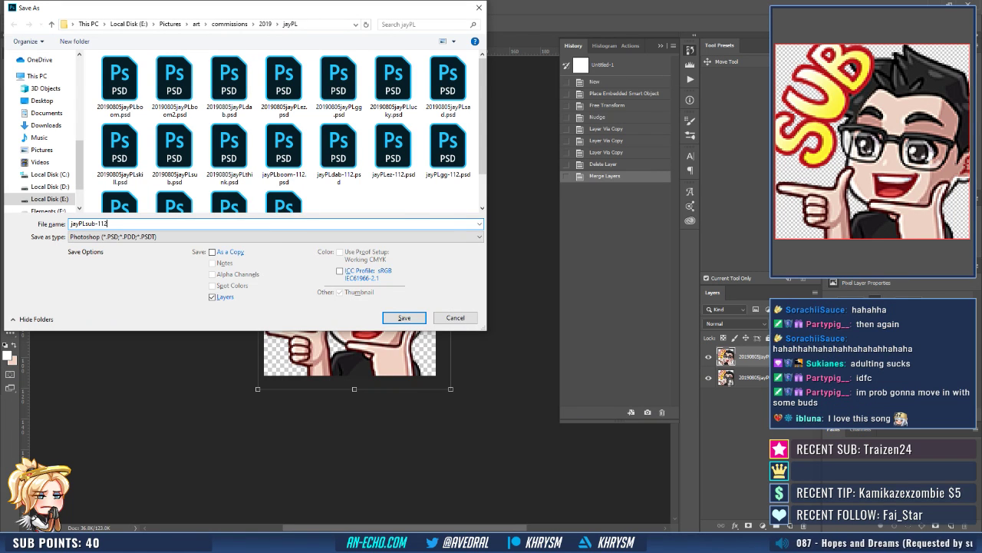
key("Return")
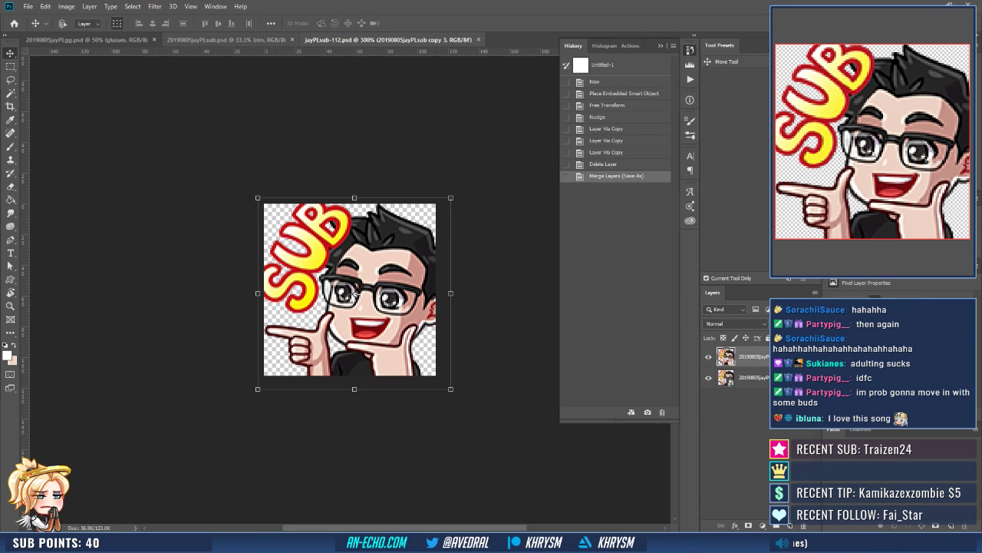
Save a PNG copy of the small emote as jayPLsub-112.png in the jayPL folder.
left_click(227, 39)
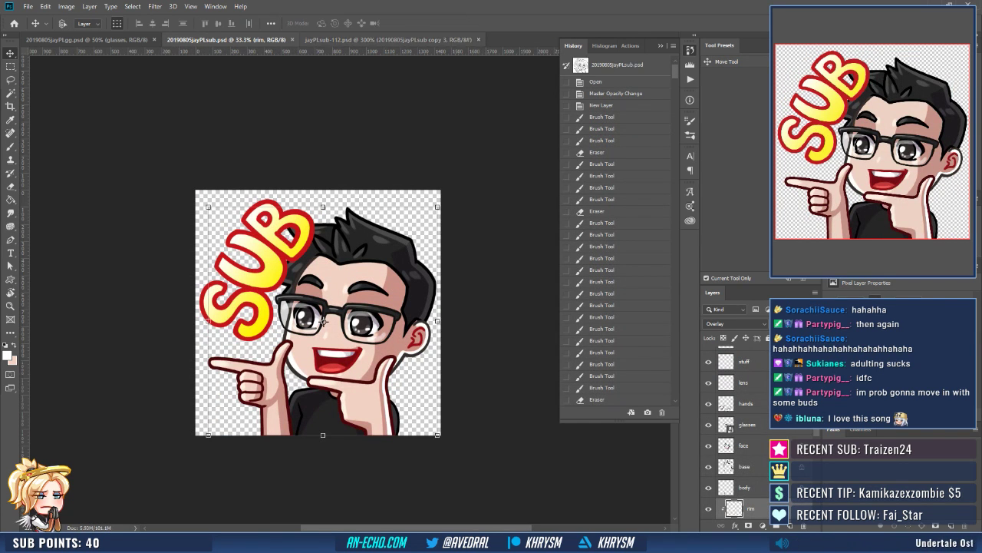
left_click(387, 39)
key("ctrl+shift+s")
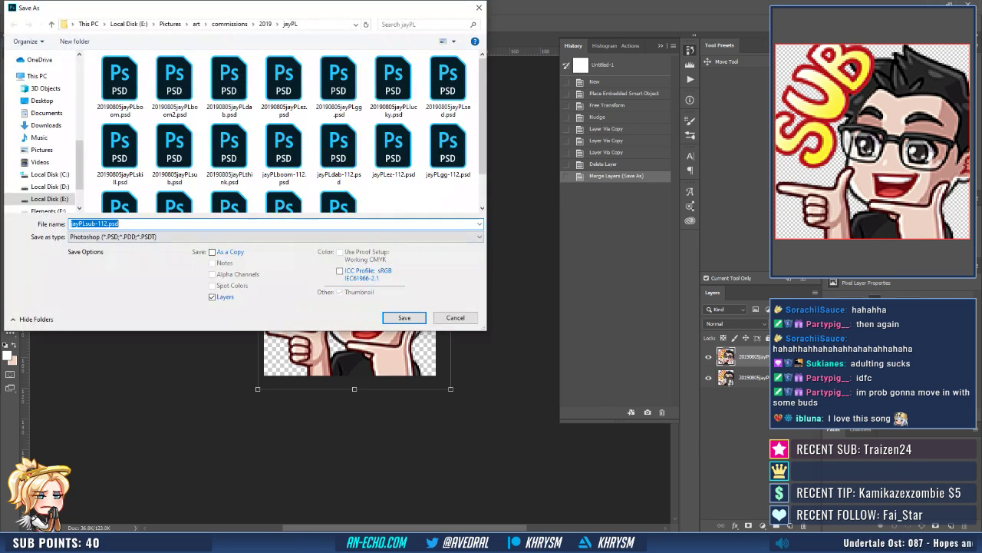
left_click(275, 236)
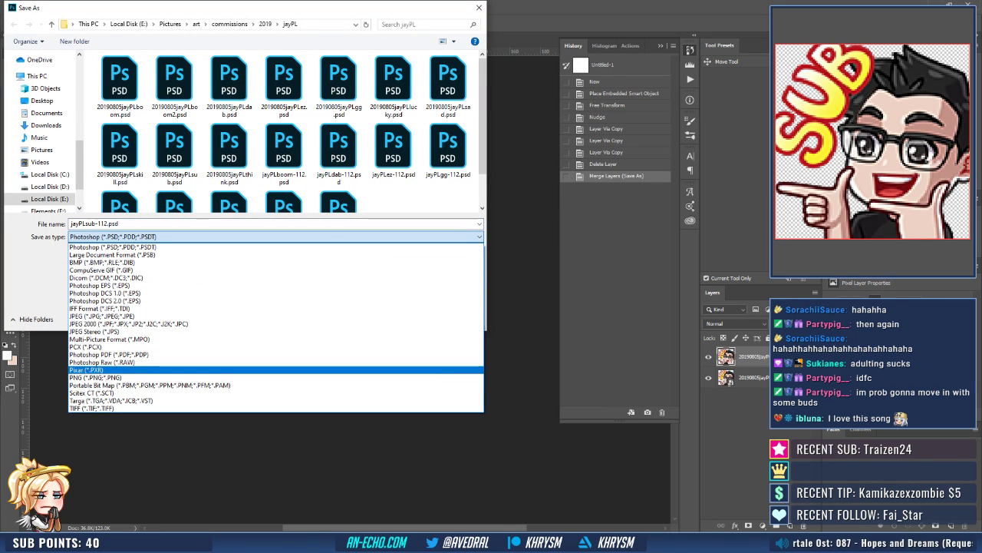
left_click(95, 377)
left_click(113, 223)
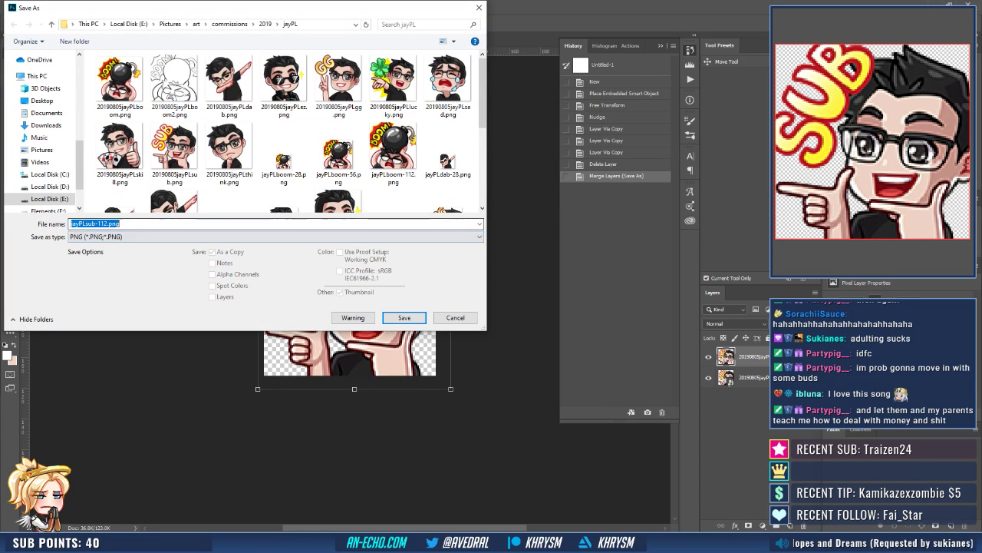
left_click_drag(120, 223, 99, 223)
key("Return")
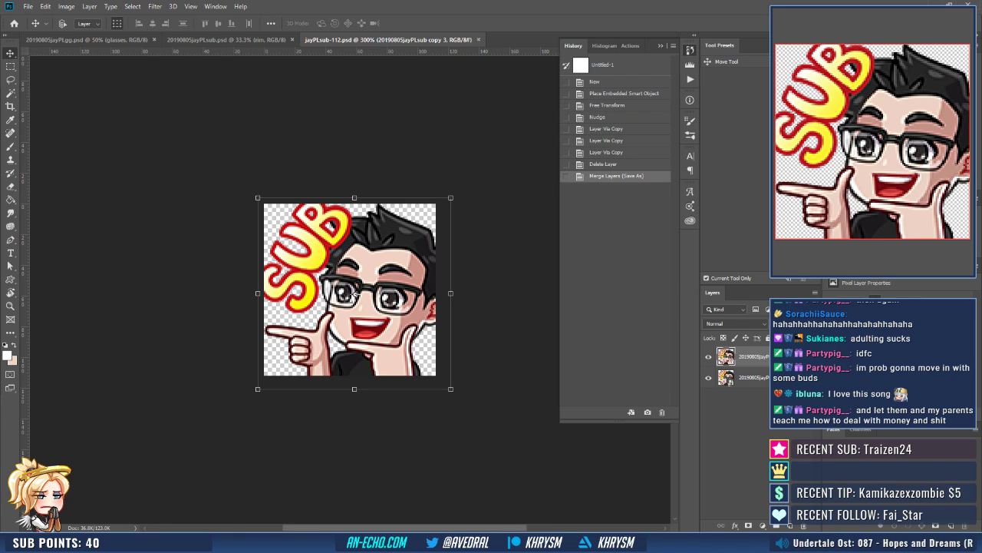
In 20190805jayPLsub.psd, paint a light purple shadow inside the ear on the shade layer using a sampled colour.
key("ctrl+shift+Tab")
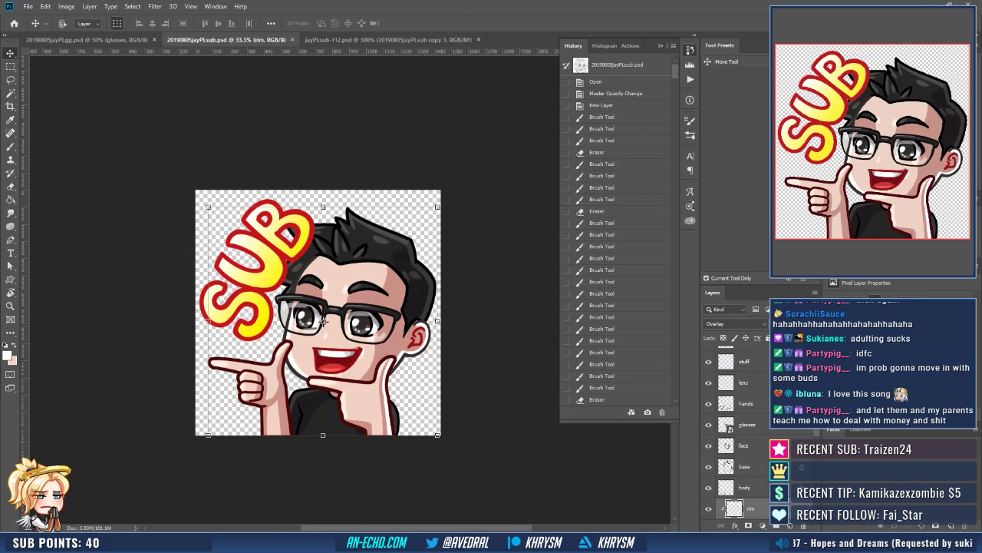
key("alt+bracketleft")
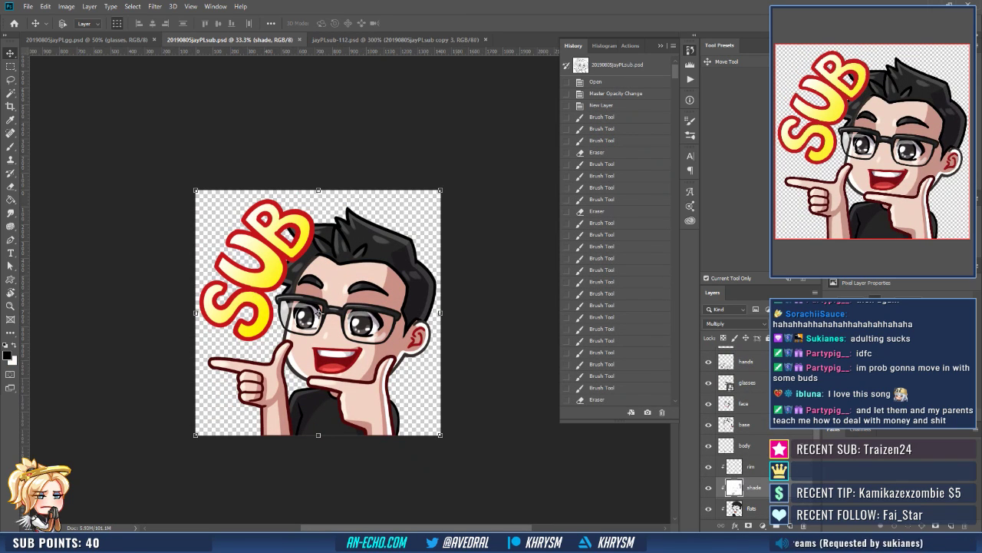
key("ctrl+plus")
key("ctrl+plus")
key("ctrl+plus")
left_click_drag(350, 322, 235, 149)
key("b")
left_click(139, 186, "alt")
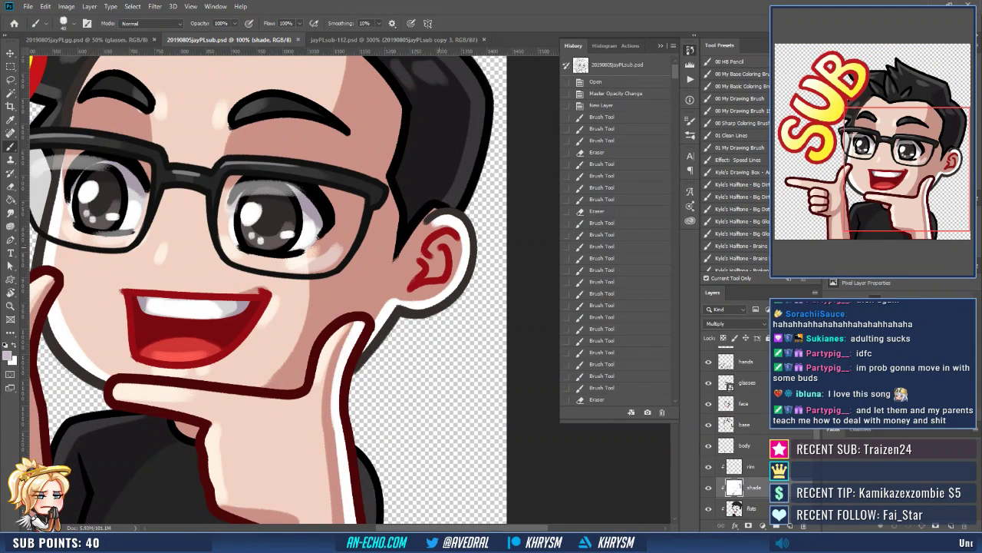
mouse_move(439, 240)
left_mouse_down()
mouse_move(431, 275)
mouse_move(441, 277)
left_mouse_up()
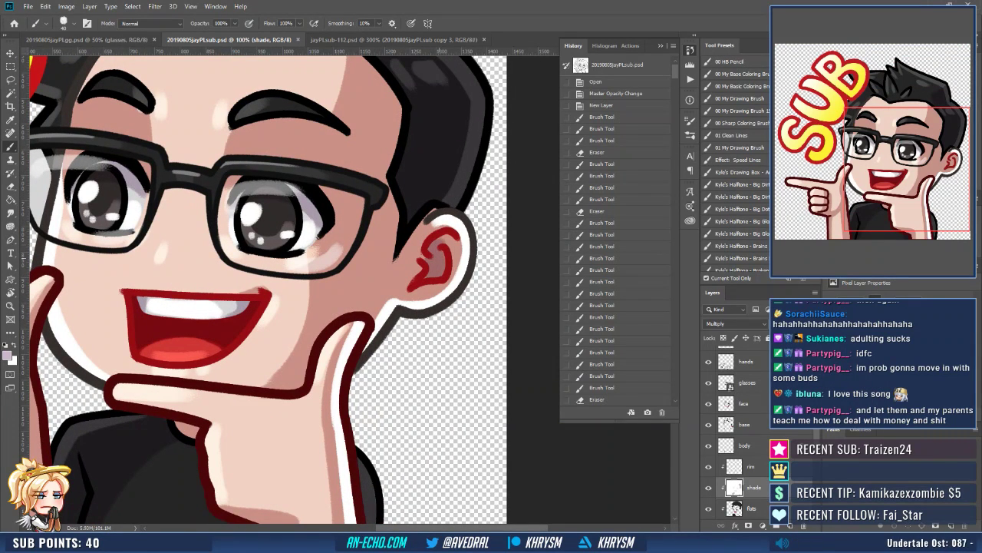
mouse_move(439, 238)
left_mouse_down()
mouse_move(459, 245)
mouse_move(445, 269)
left_mouse_up()
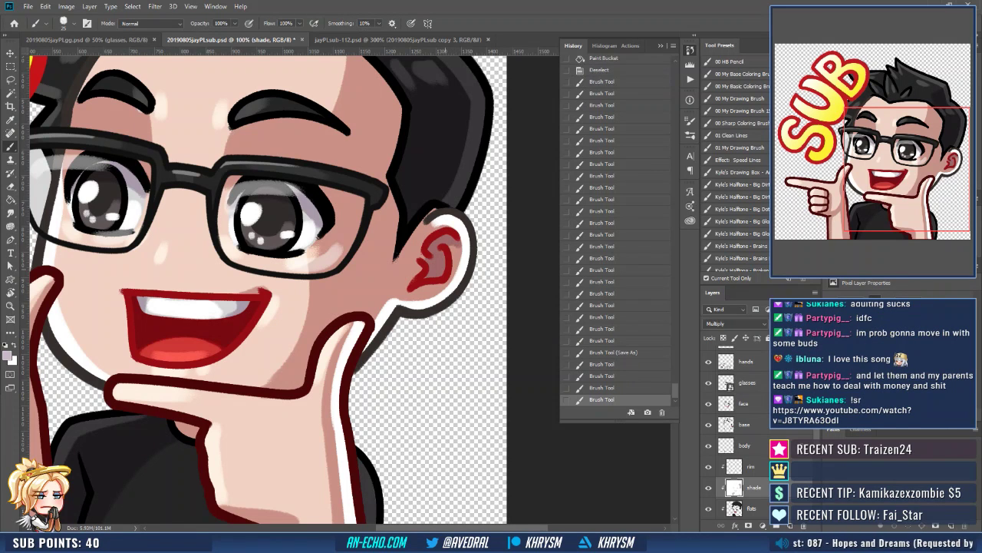
Save the changes to 20190805jayPLsub.psd.
key("ctrl+minus")
key("ctrl+minus")
key("ctrl+minus")
key("ctrl+minus")
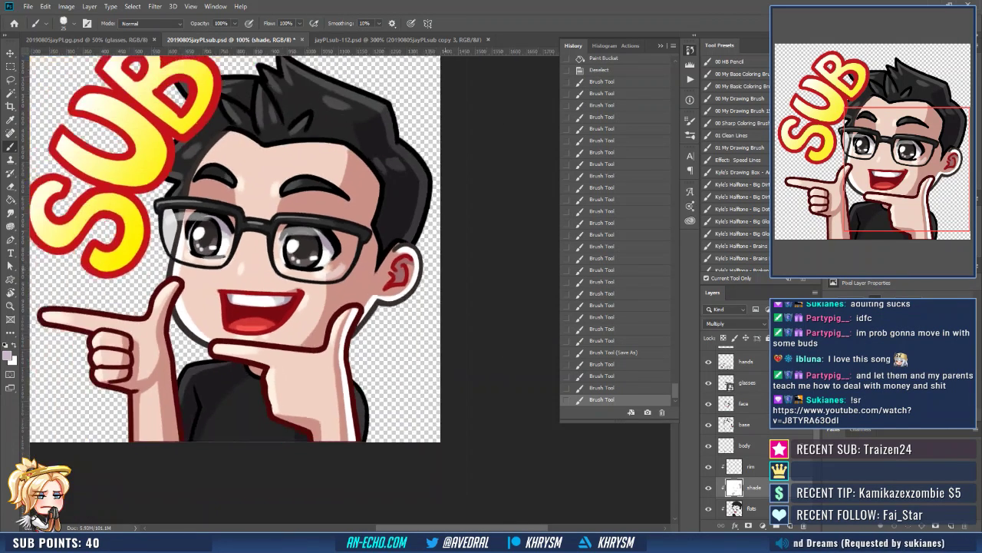
key("ctrl+s")
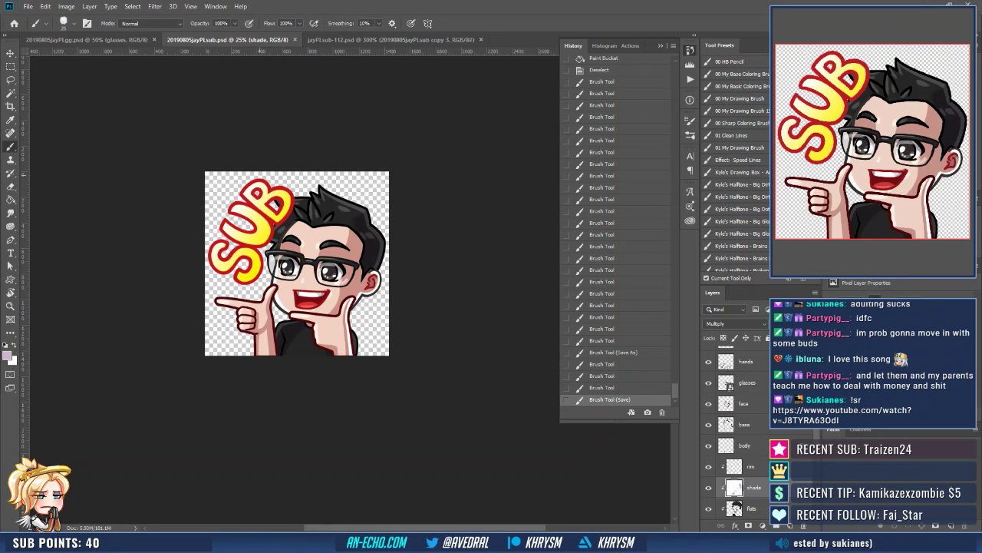
Save a PNG copy of the full-size emote as 20190805jayPLsub.png, replacing the existing file.
key("ctrl+shift+s")
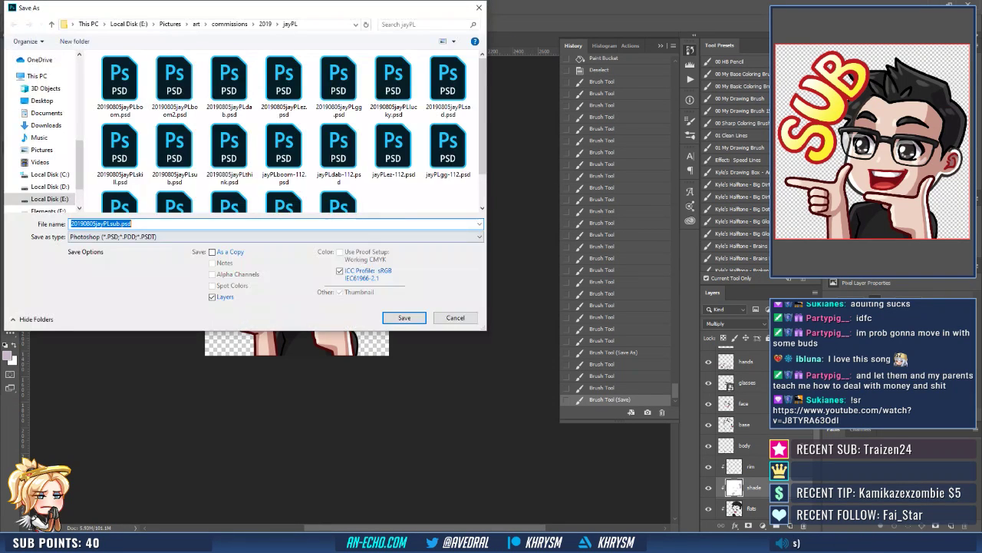
left_click(274, 236)
left_click(275, 377)
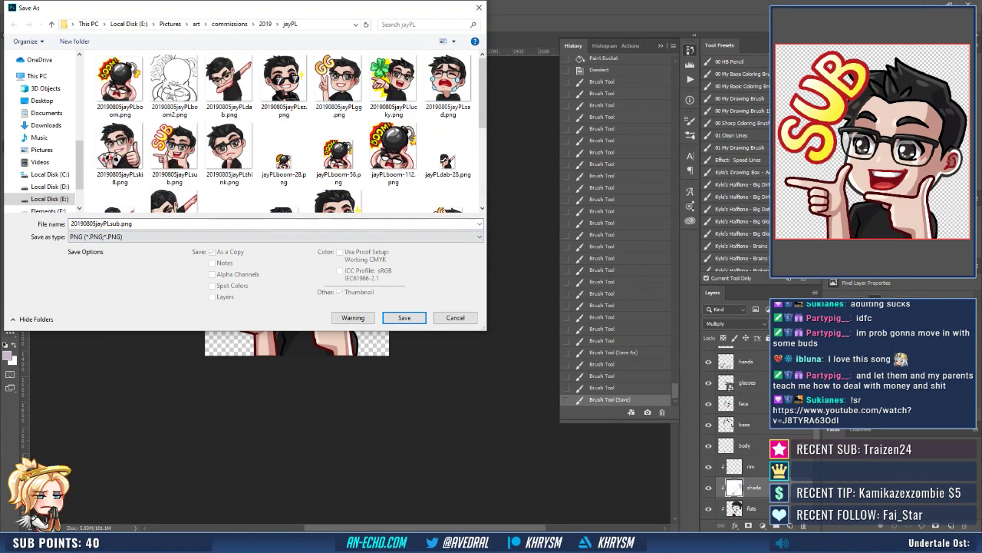
left_click(403, 317)
left_click(516, 271)
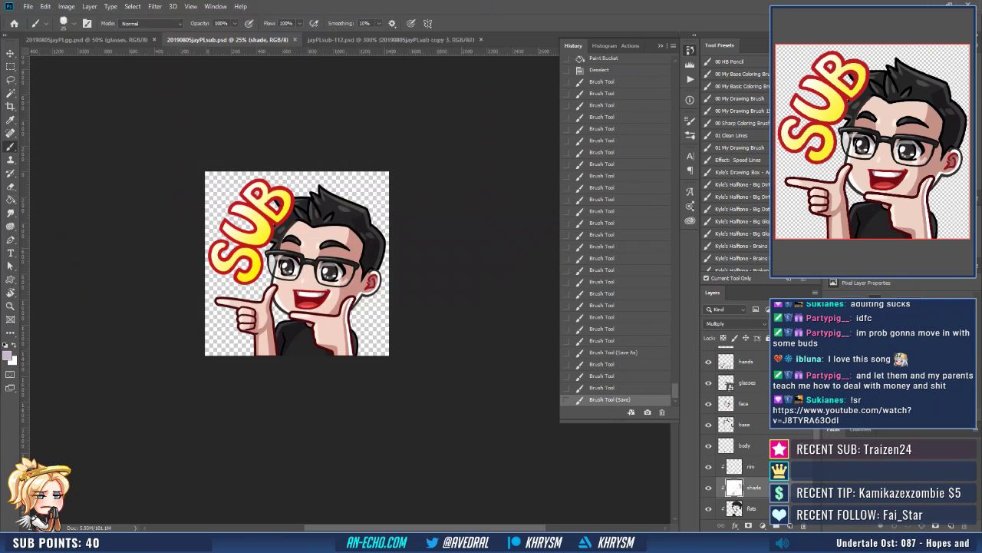
left_click(223, 160)
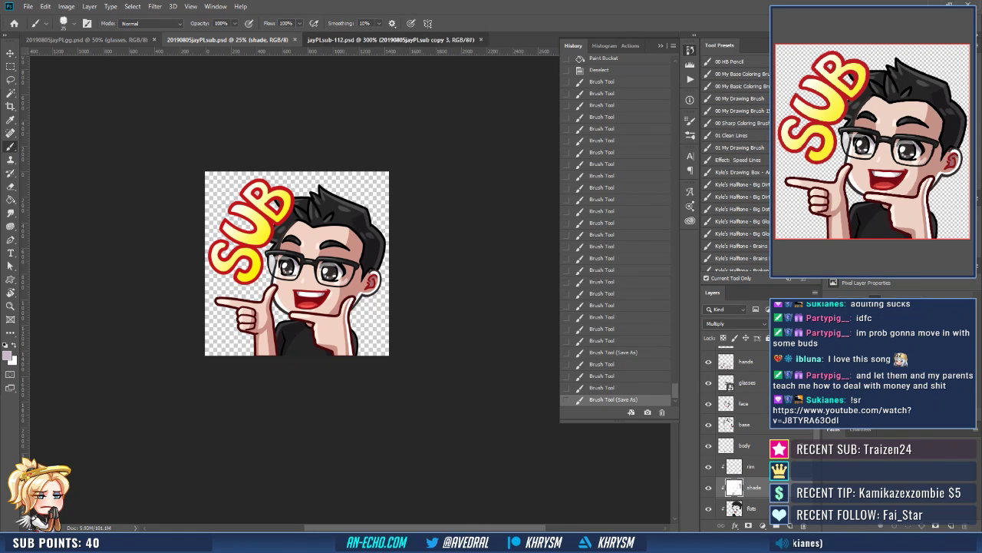
Paste the updated full-size emote into jayPLsub-112.psd as a smart object and scale it to 9%.
key("ctrl+Tab")
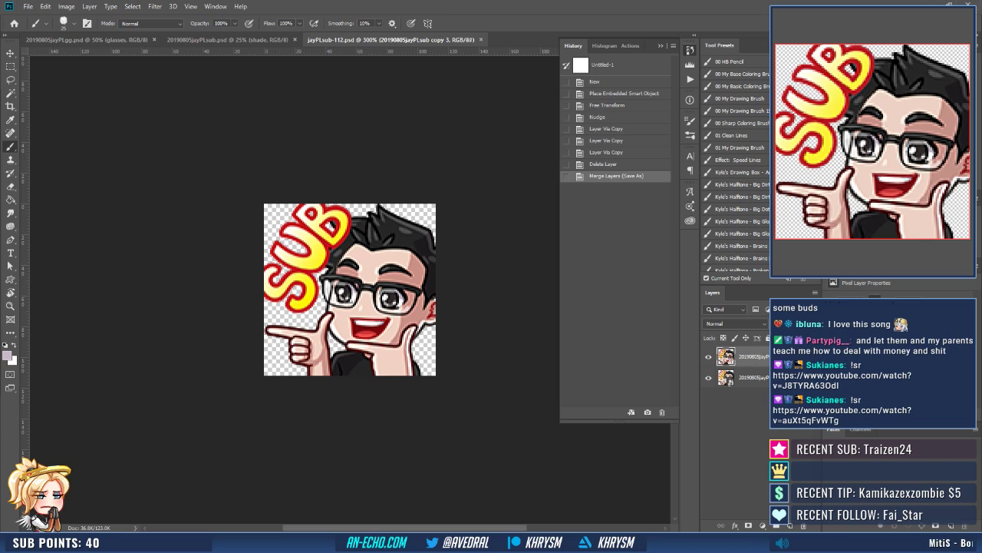
key("ctrl+v")
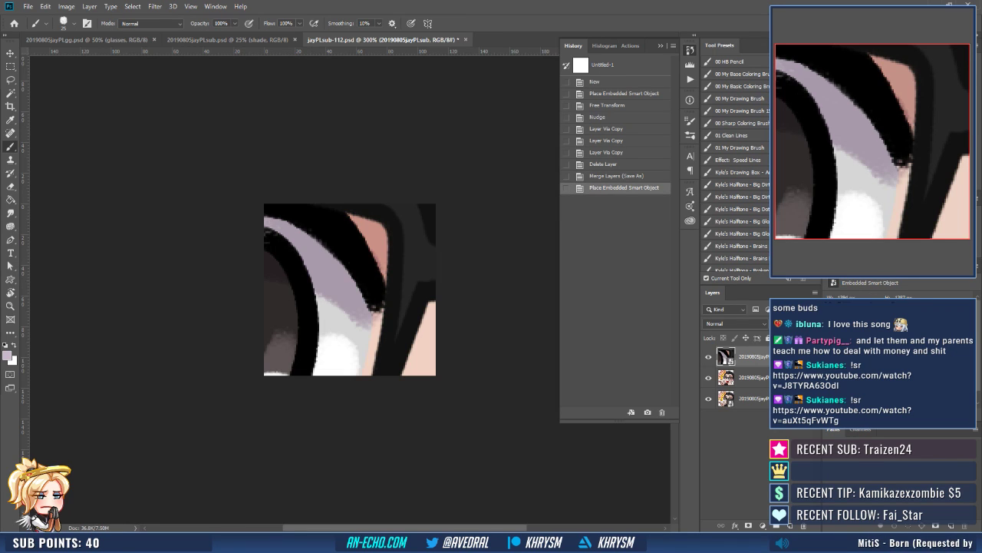
left_click(748, 377)
key("ctrl+t")
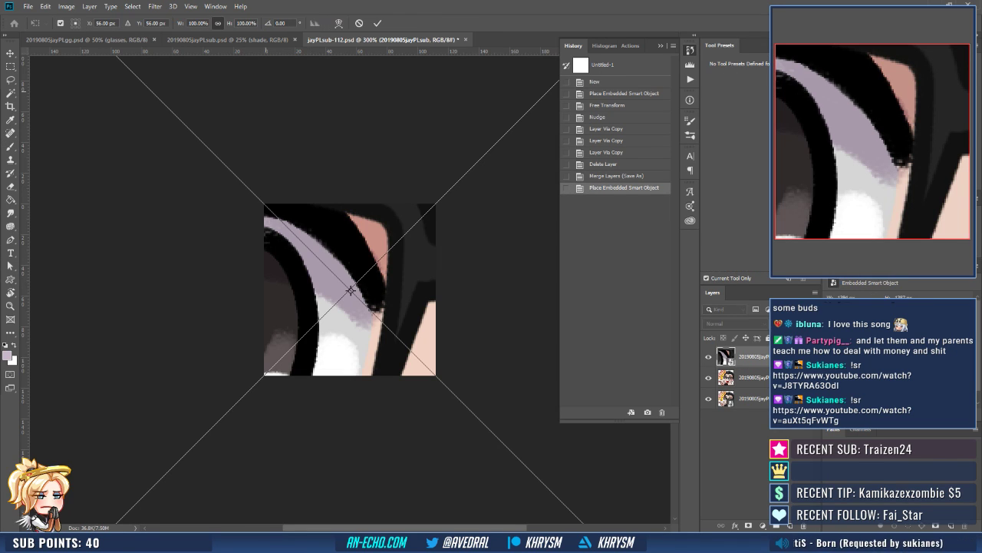
double_click(240, 23)
type("5")
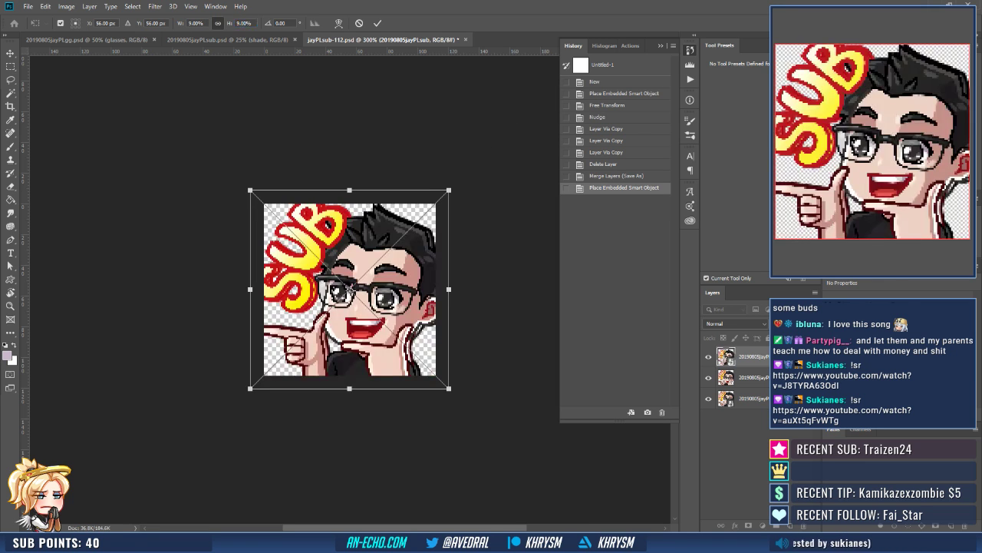
key("Return")
key("Return")
Align the new emote layer to the old smart object's top and right edges and delete the two old emote layers.
left_click(748, 399, "ctrl")
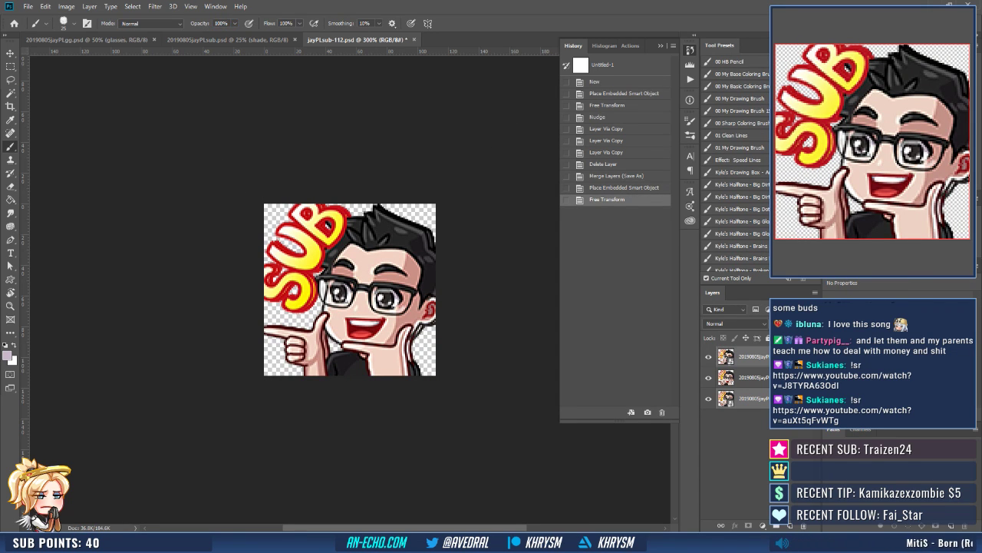
key("v")
left_click(204, 23)
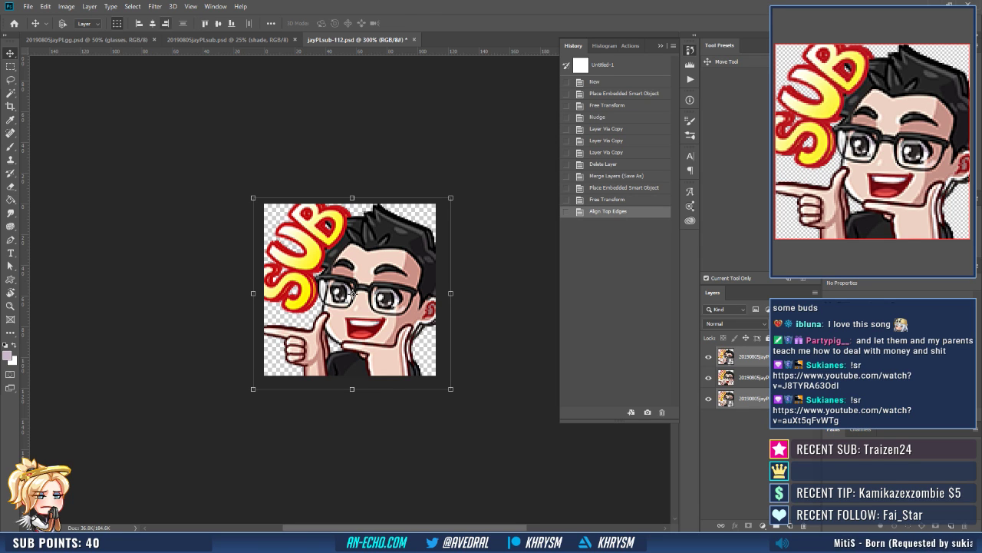
left_click(166, 23)
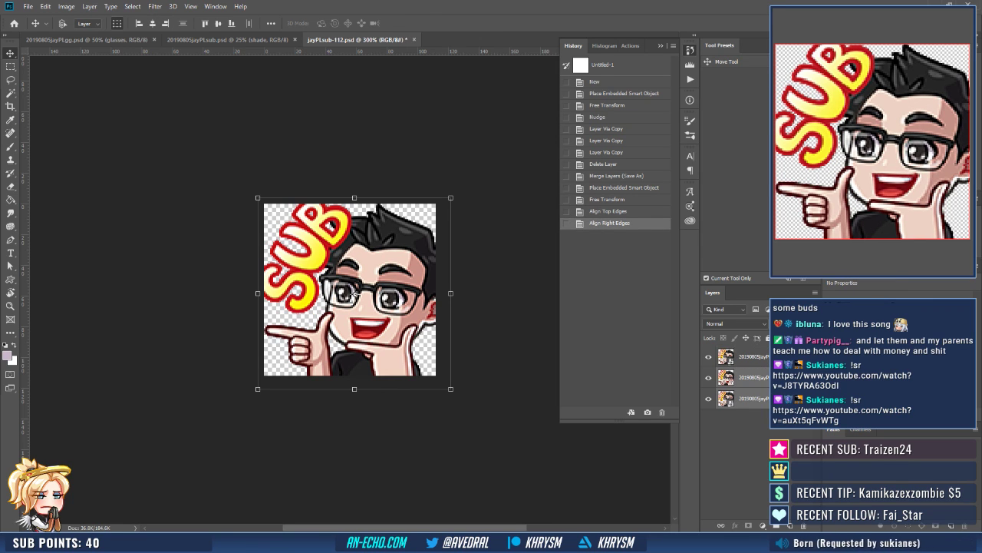
key("Delete")
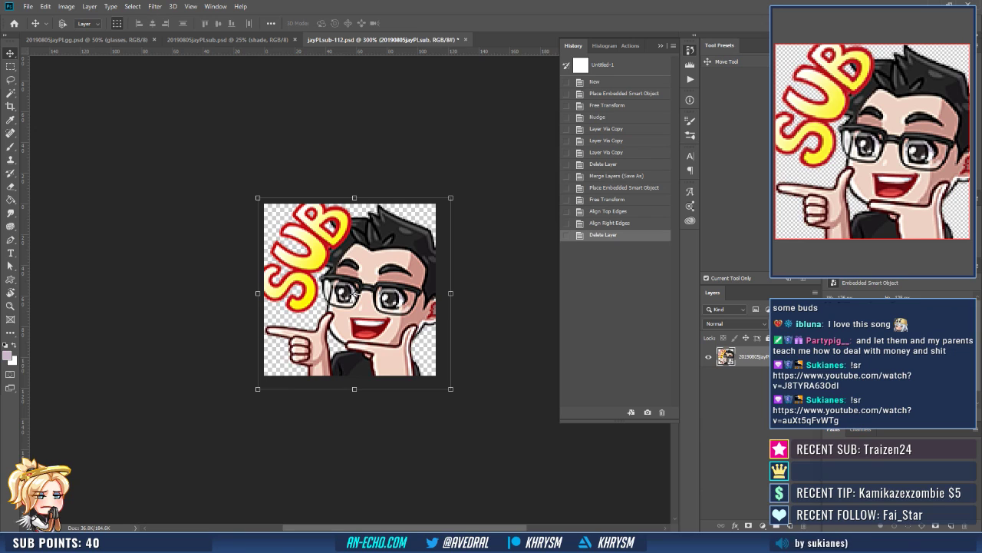
Duplicate the emote layer three times and merge the three copies into one layer above the original.
key("ctrl+j")
key("ctrl+j")
key("ctrl+j")
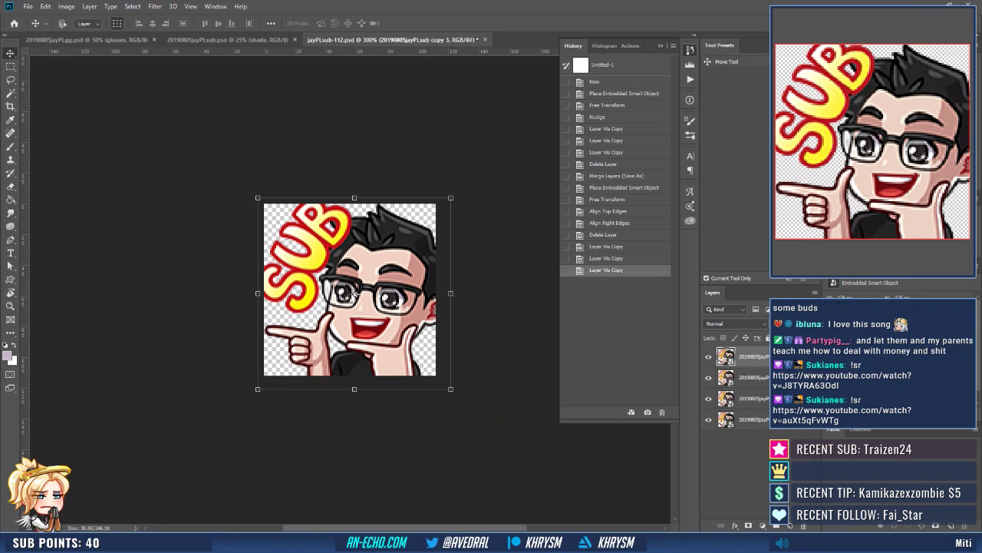
key("e")
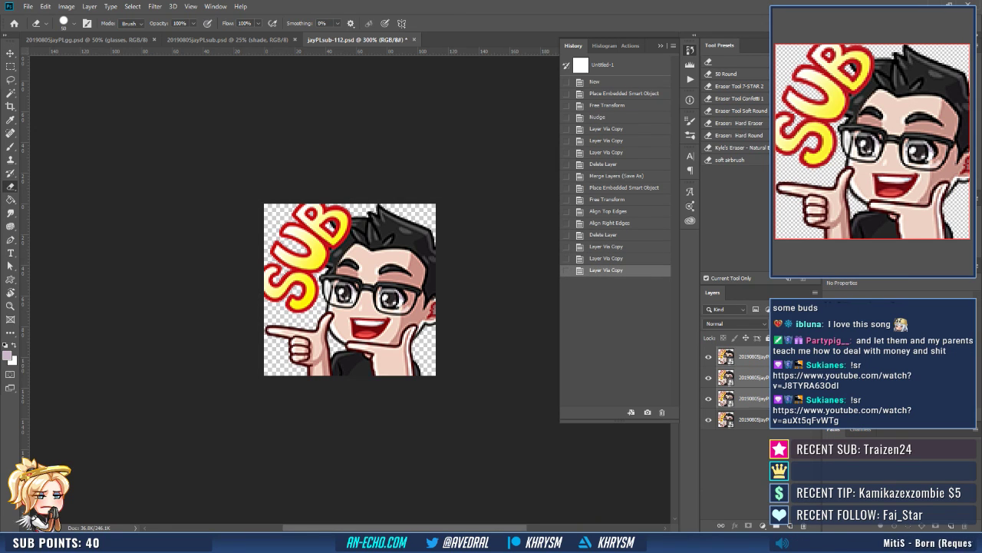
key("ctrl+e")
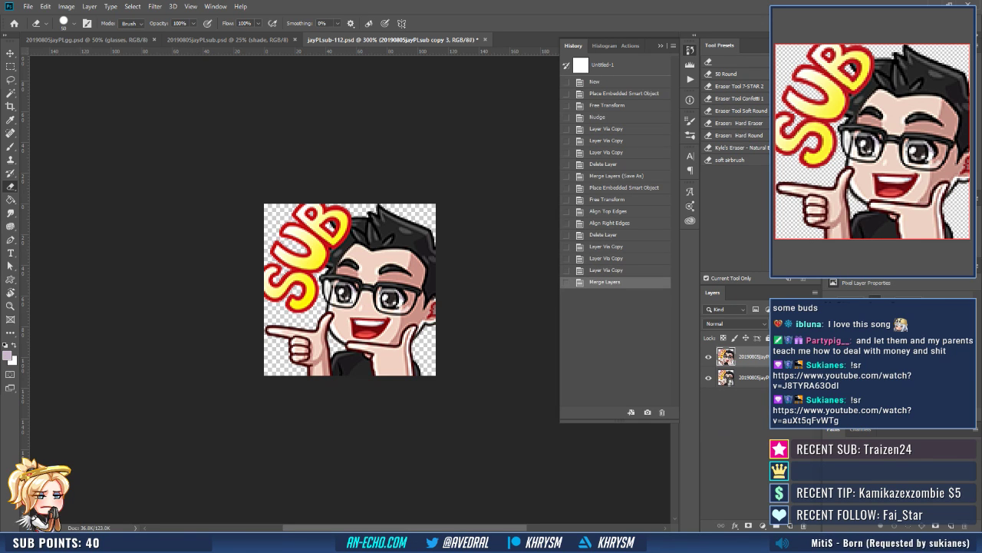
Save jayPLsub-112.psd and overwrite its PNG copy, jayPLsub-112.png, in the jayPL folder.
key("ctrl+s")
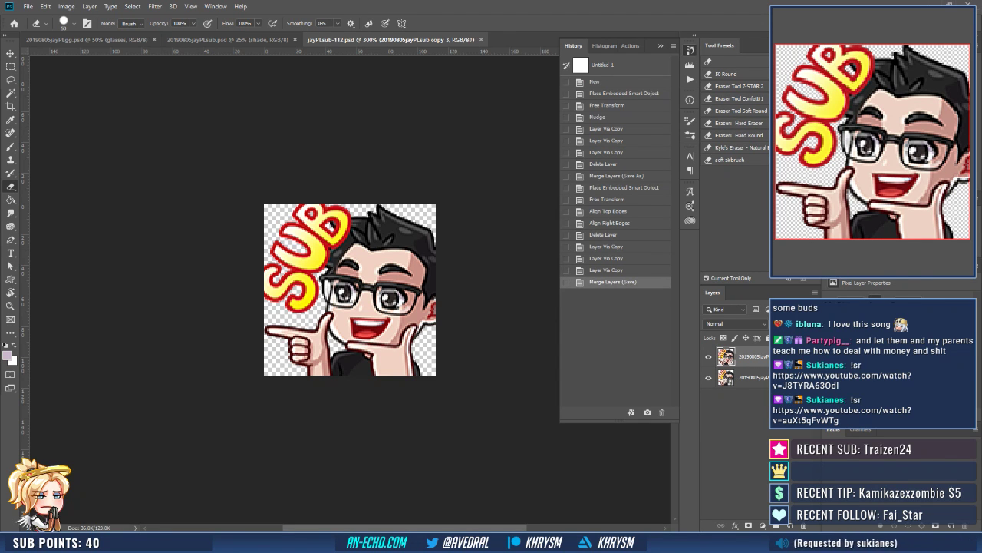
key("ctrl+shift+s")
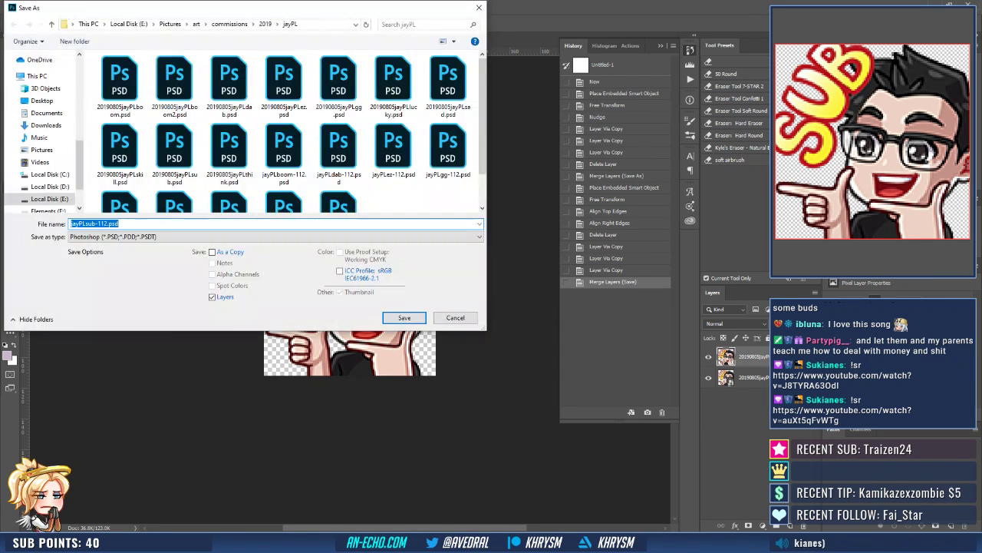
left_click(276, 236)
key("Down")
key("Return")
key("Return")
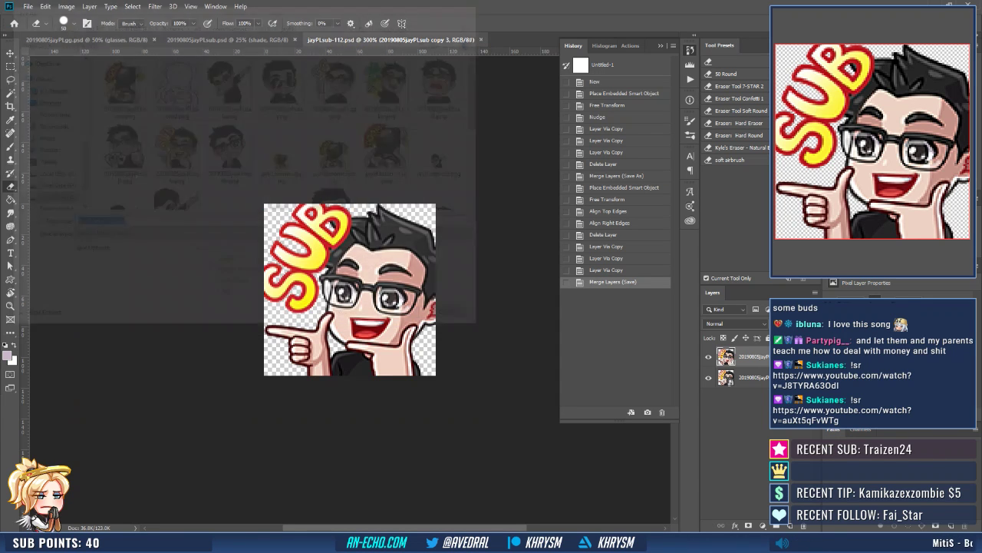
left_click(221, 161)
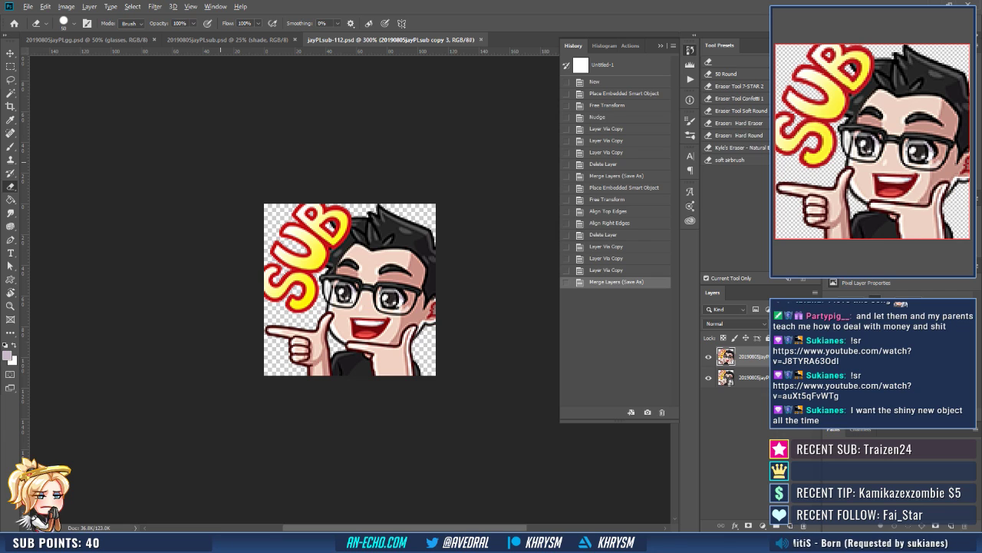
Resize the image to 28 × 28 px and strengthen the merged emote layer with two duplicates merged down into it.
key("ctrl+alt+i")
type("28")
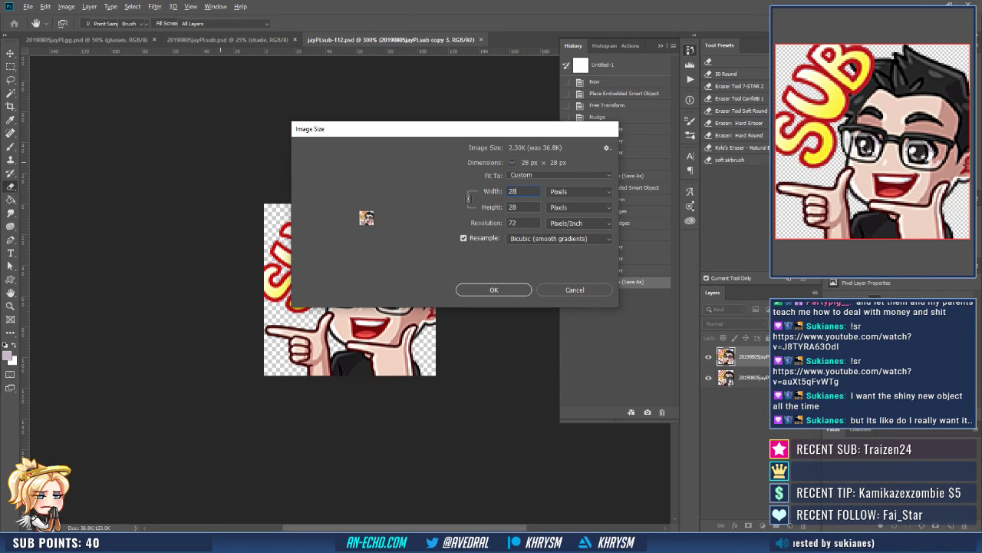
key("Return")
key("e")
key("ctrl+j")
key("ctrl+j")
key("ctrl+e")
key("ctrl+e")
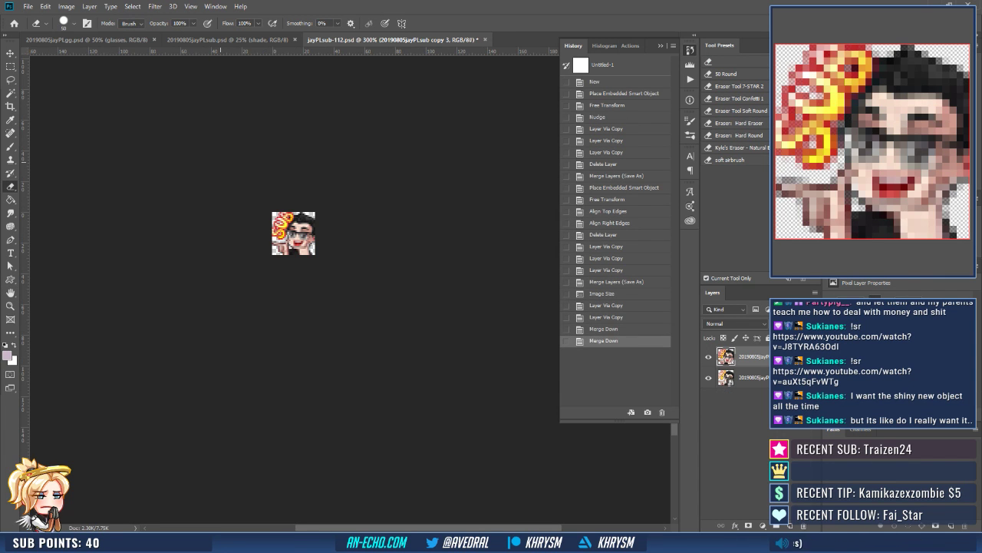
Sharpen the 28 px emote with Unsharp Mask at amount 30%, radius 2.0 pixels and threshold 5.
left_click(155, 6)
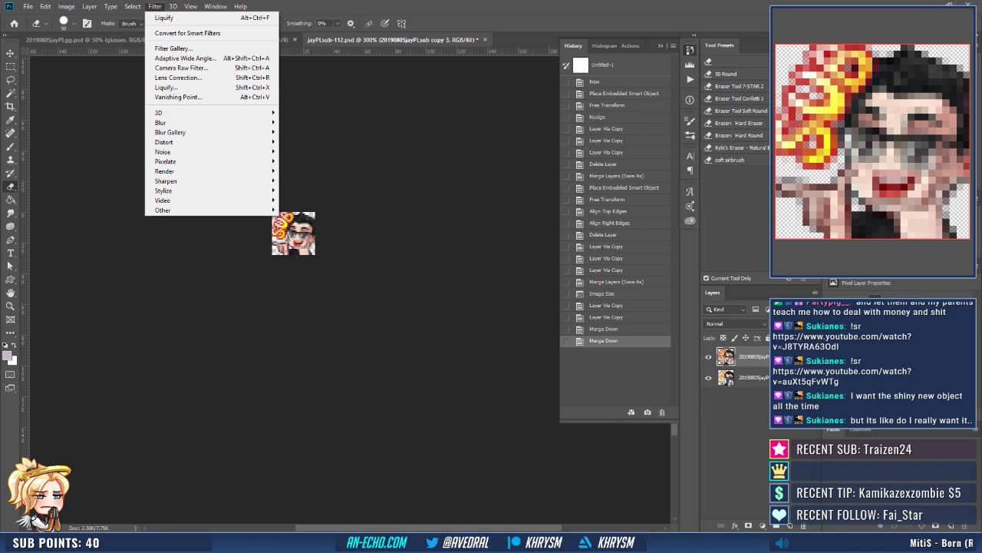
mouse_move(192, 181)
left_click(321, 229)
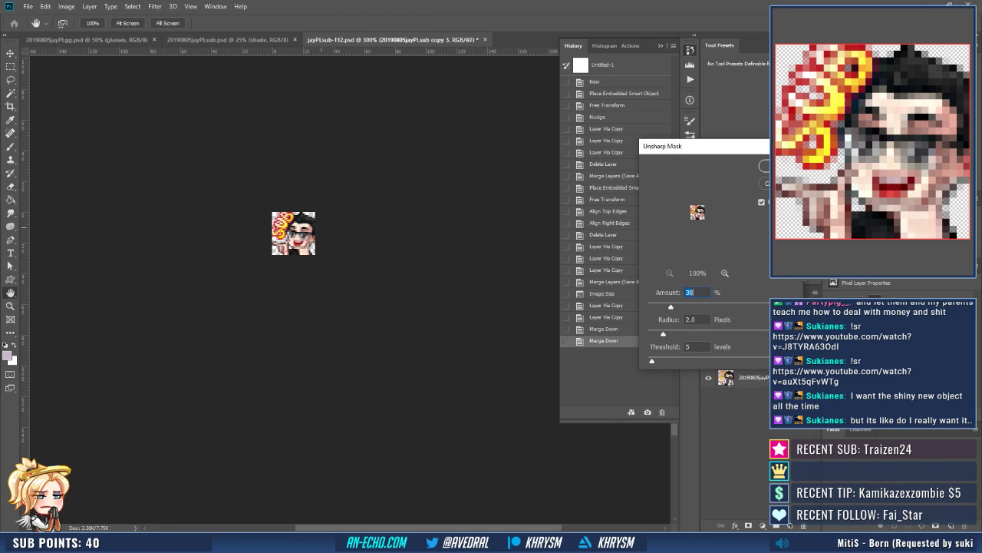
key("Return")
key("e")
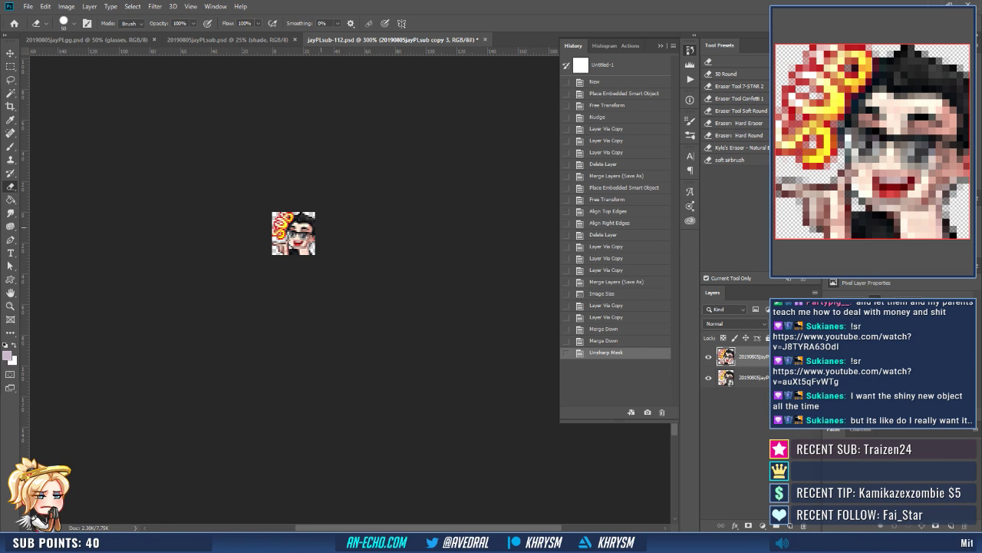
Save a PNG copy of the 28 px emote as jayPLsub-28 in the jayPL folder with the smallest file size.
key("ctrl+shift+s")
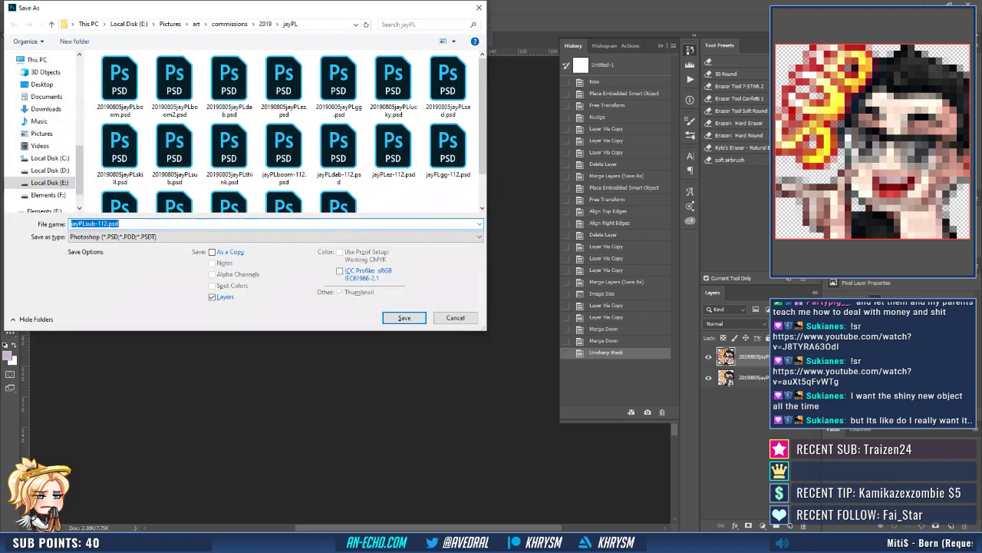
left_click(274, 237)
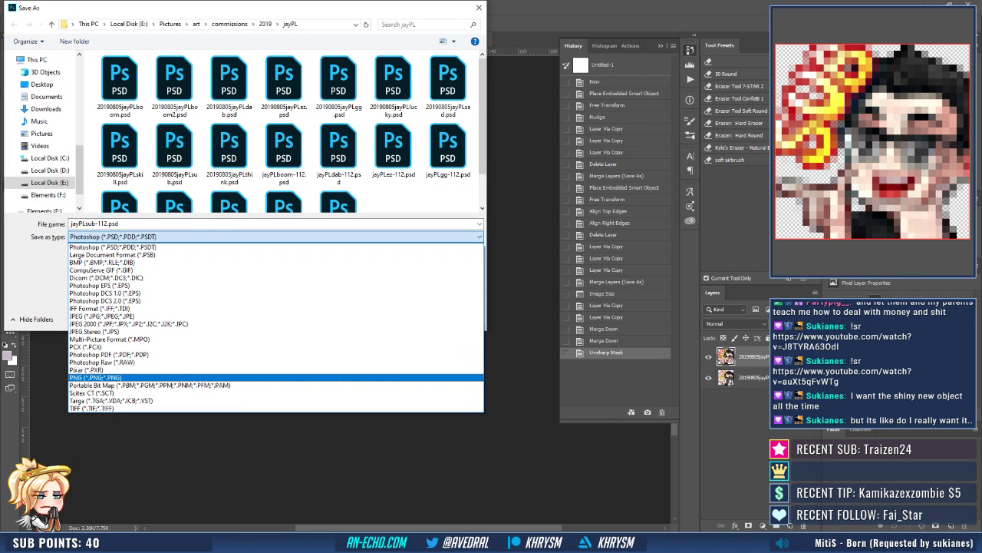
left_click(274, 378)
left_click_drag(121, 224, 96, 223)
type("28")
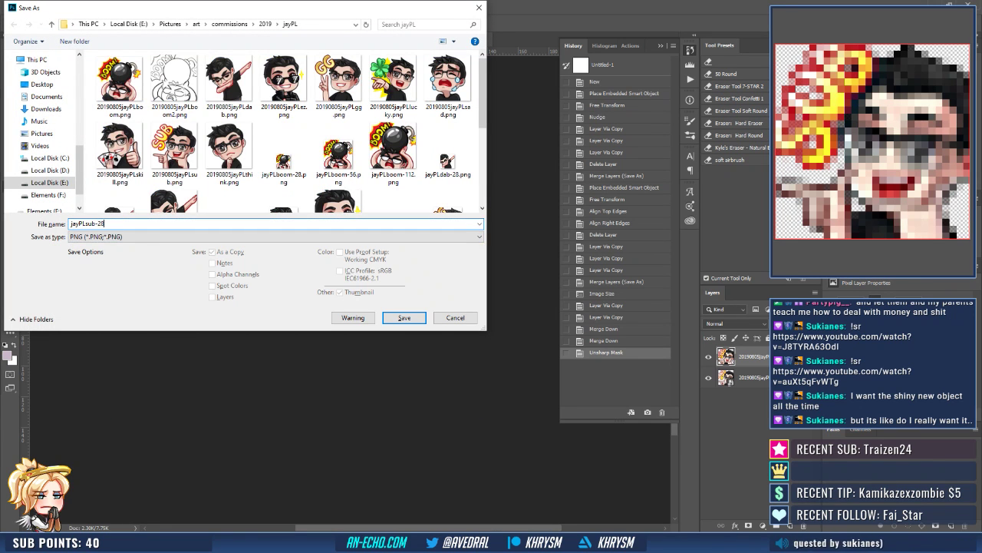
key("Return")
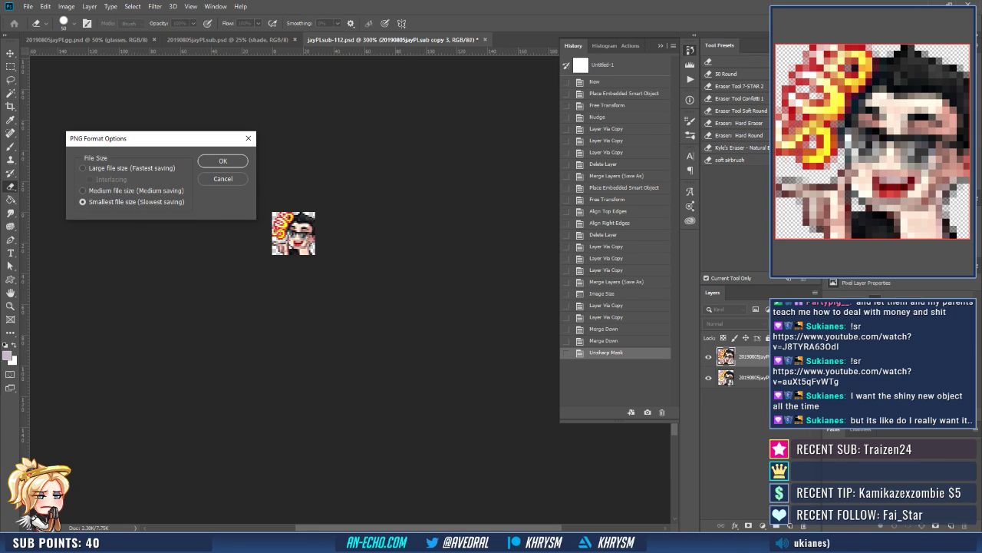
key("Return")
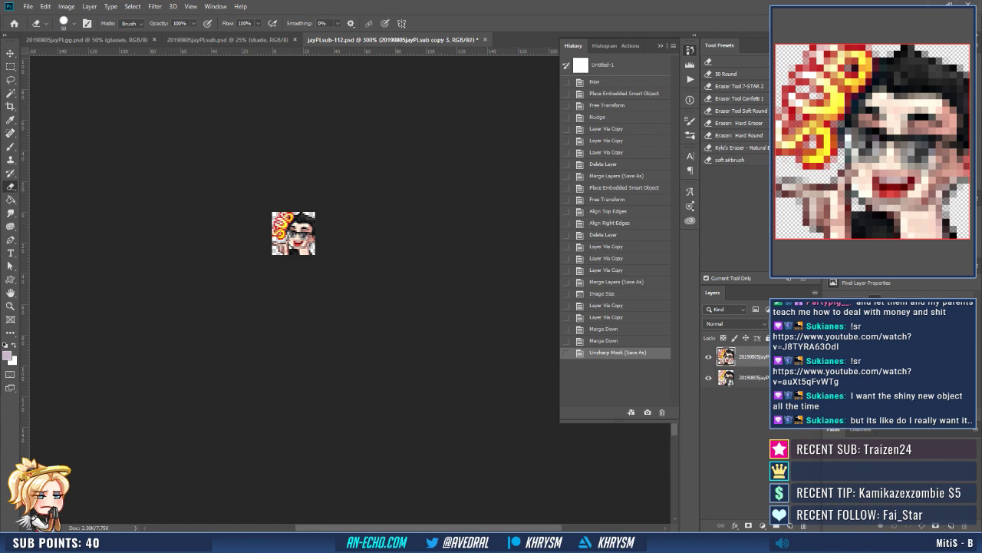
From the restored 112 px state, resize the image to 56 × 56 px and merge two duplicates down into the top emote layer.
left_click(616, 282)
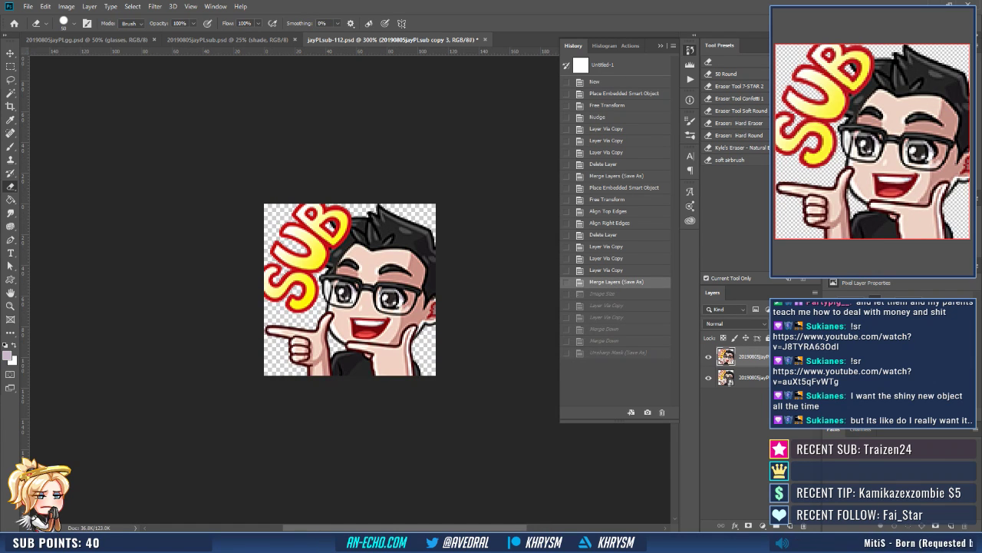
key("ctrl+alt+i")
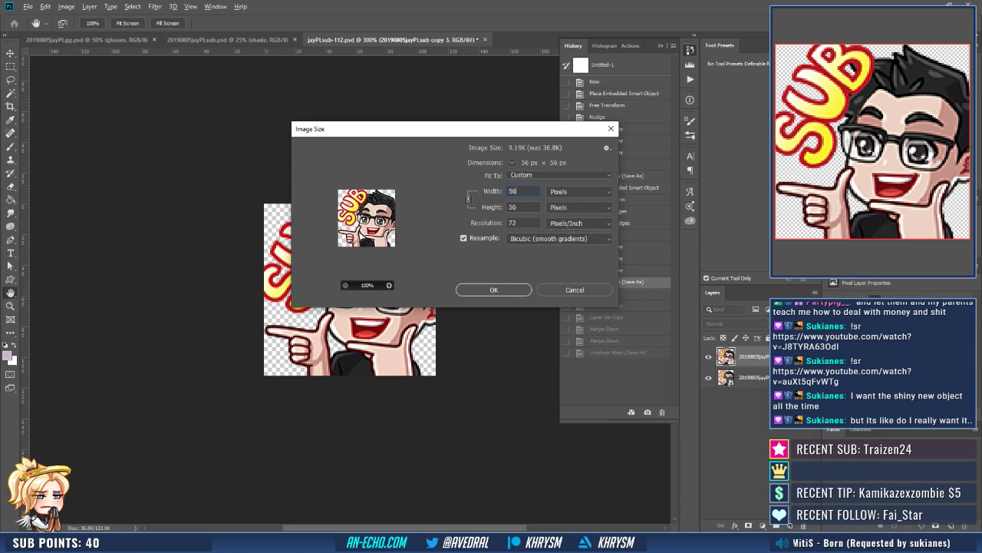
key("Escape")
key("ctrl+shift+z")
key("ctrl+shift+z")
key("ctrl+shift+z")
key("ctrl+shift+z")
key("ctrl+shift+z")
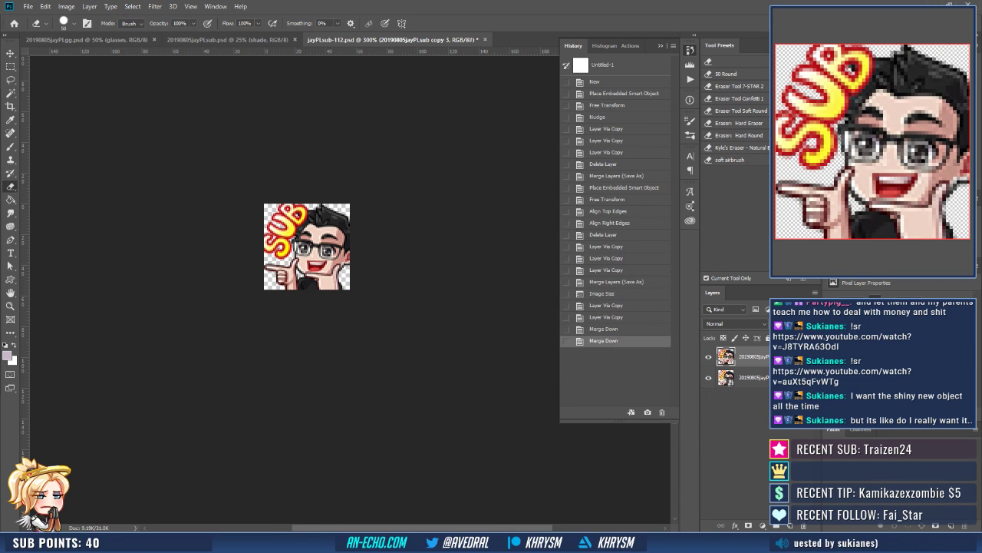
Save a PNG copy of the 56 px emote in the jayPL folder, replacing the 112 suffix in its file name.
key("ctrl+shift+s")
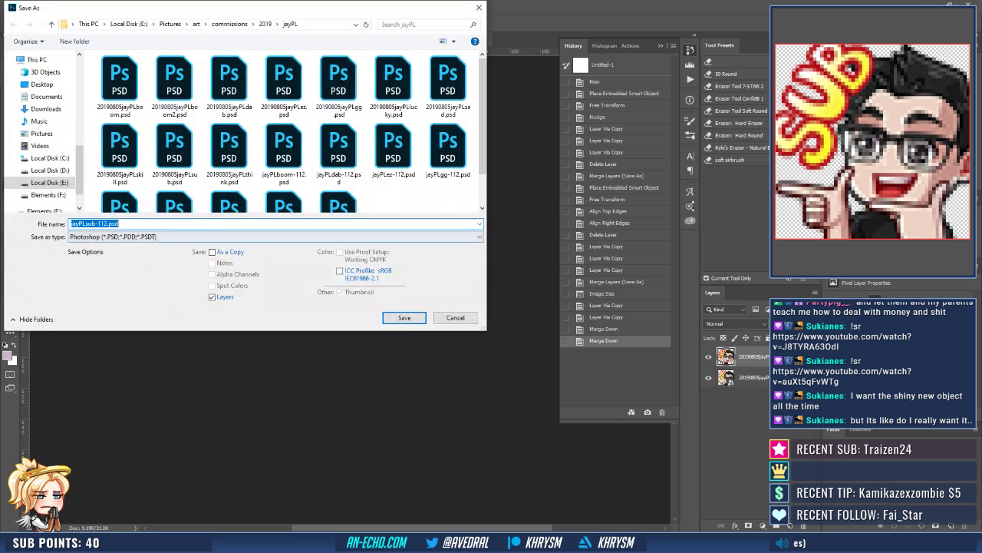
left_click(175, 236)
left_click(96, 377)
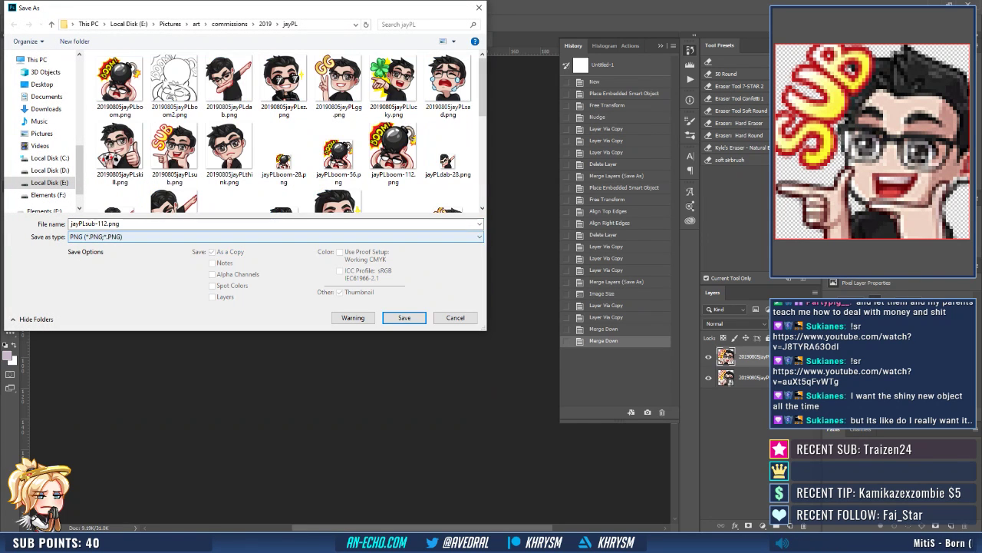
left_click_drag(120, 224, 97, 223)
type("28")
key("Return")
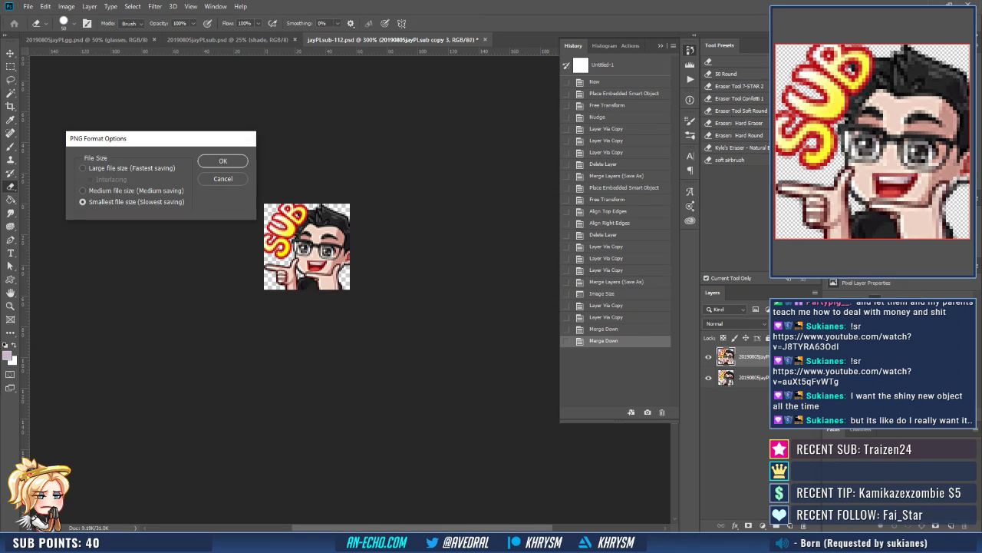
key("Return")
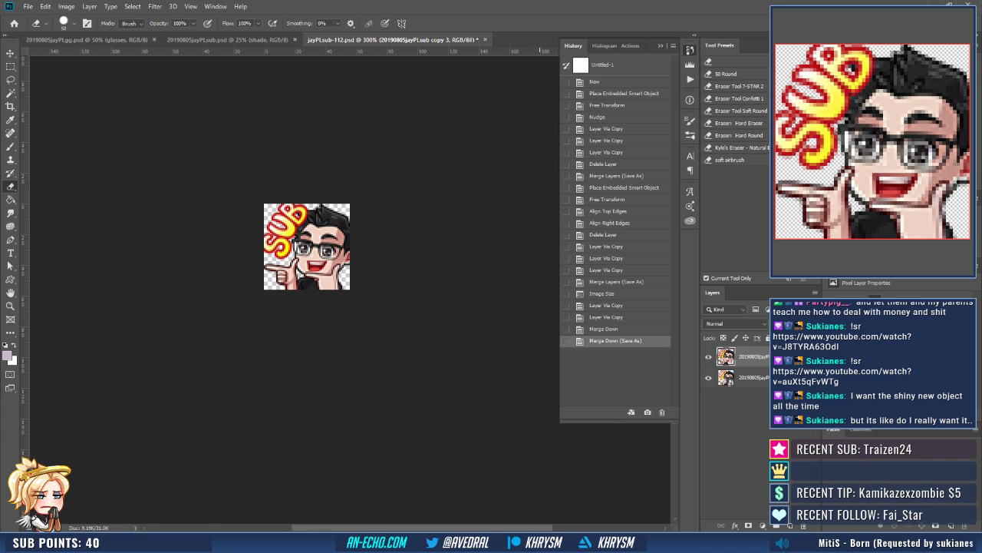
Save jayPLsub-112.psd in its restored 112 px state and close it along with 20190805jayPLsub.psd.
left_click(612, 281)
left_click_drag(385, 263, 380, 291)
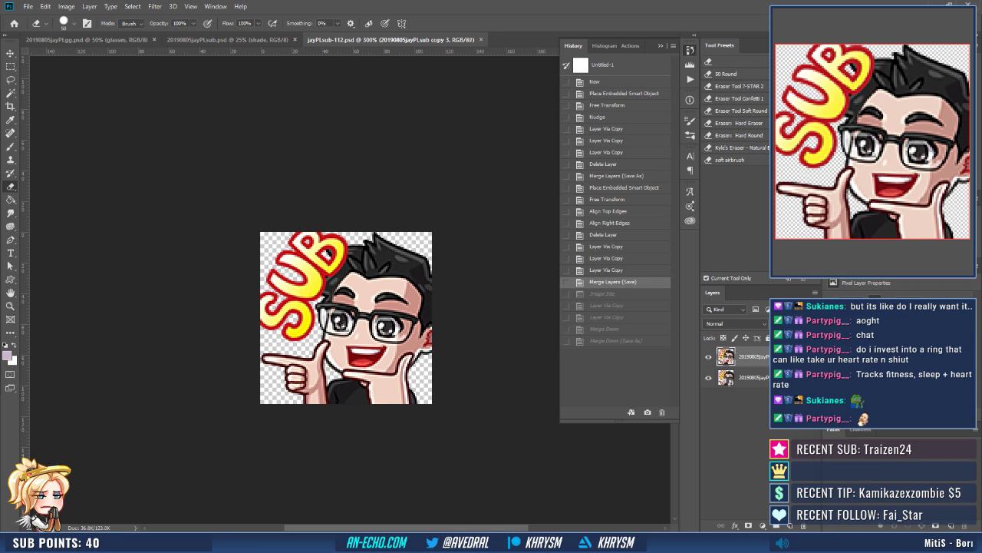
key("ctrl+w")
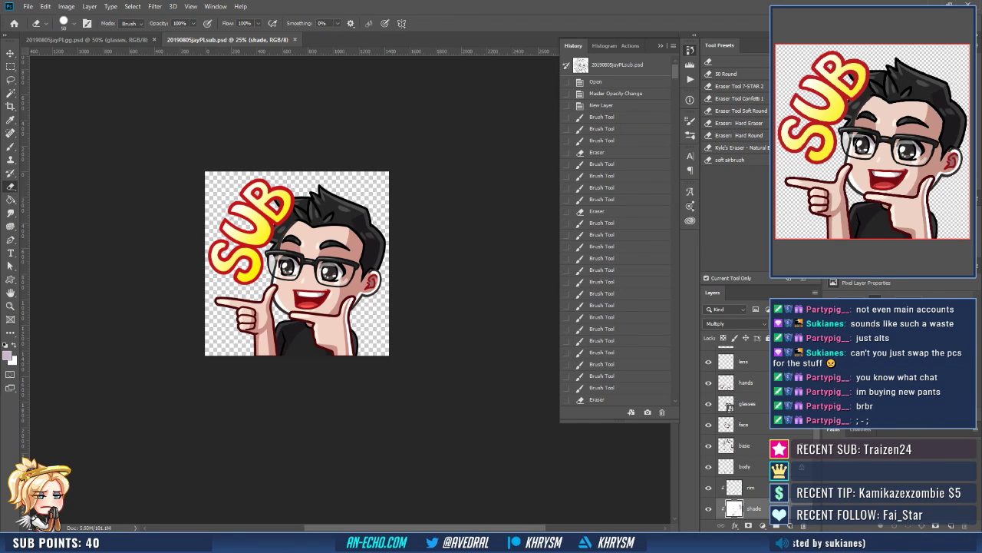
key("ctrl+w")
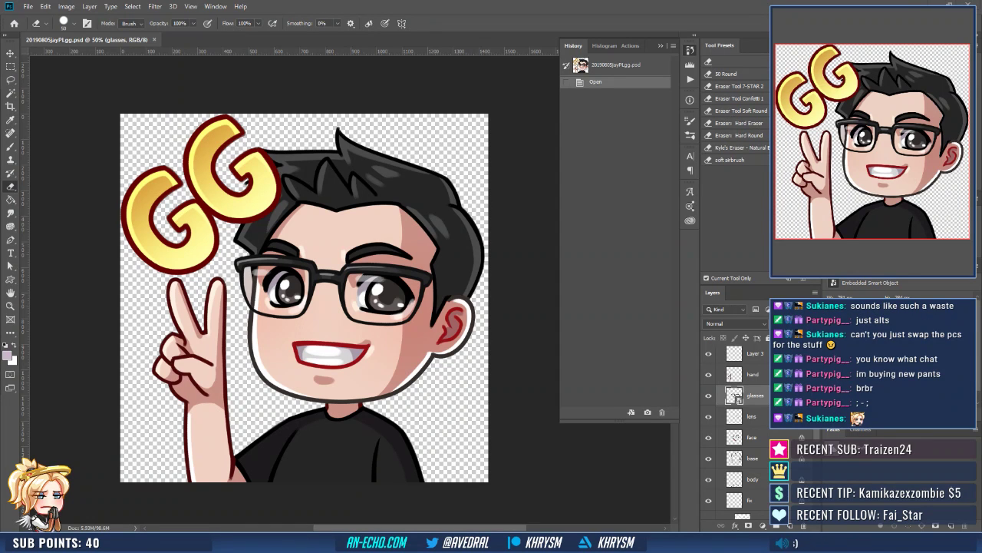
Create a new document from the 30 × 20 in, 72 dpi preset and crop its canvas to 1440 × 1440 px.
left_click(27, 7)
left_click(46, 17)
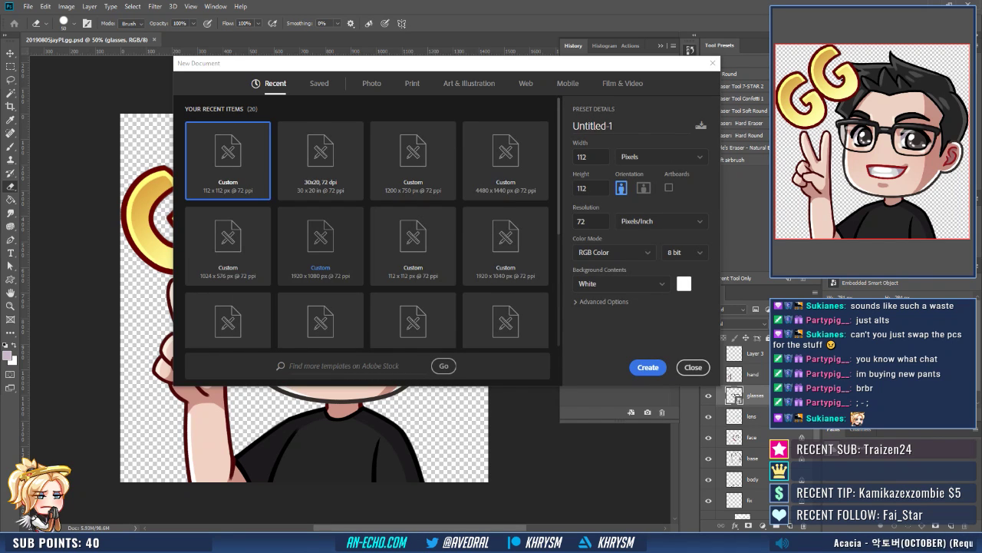
double_click(320, 160)
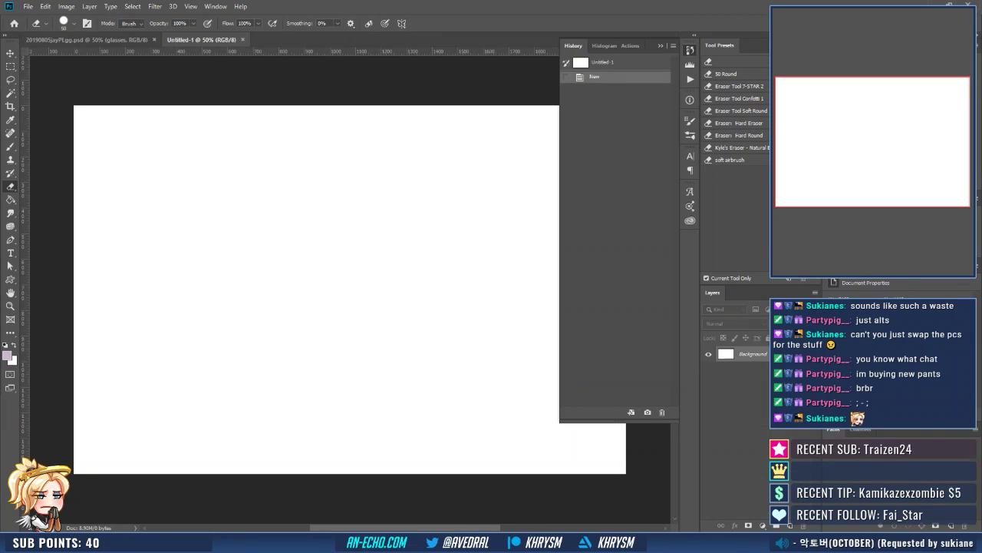
key("ctrl+alt+c")
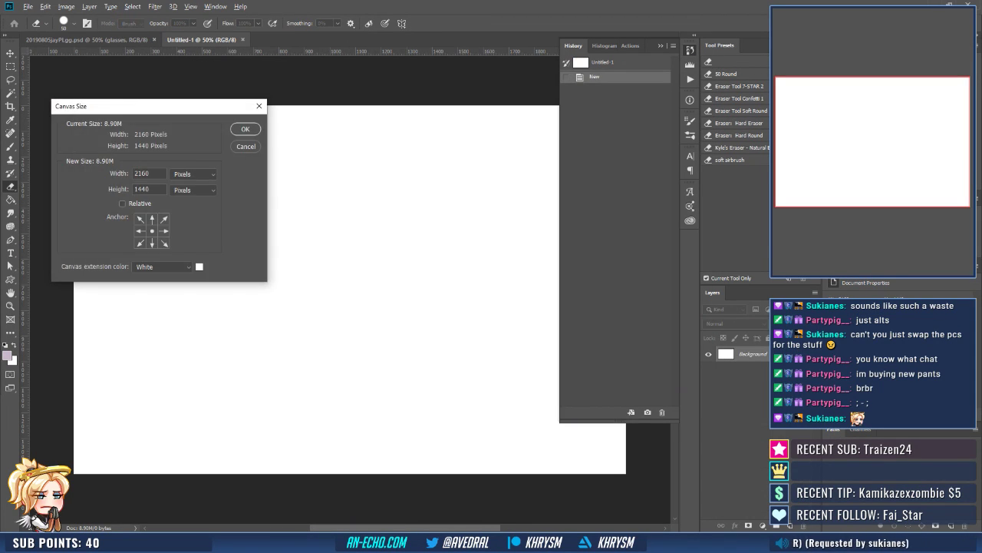
type("1440")
key("Return")
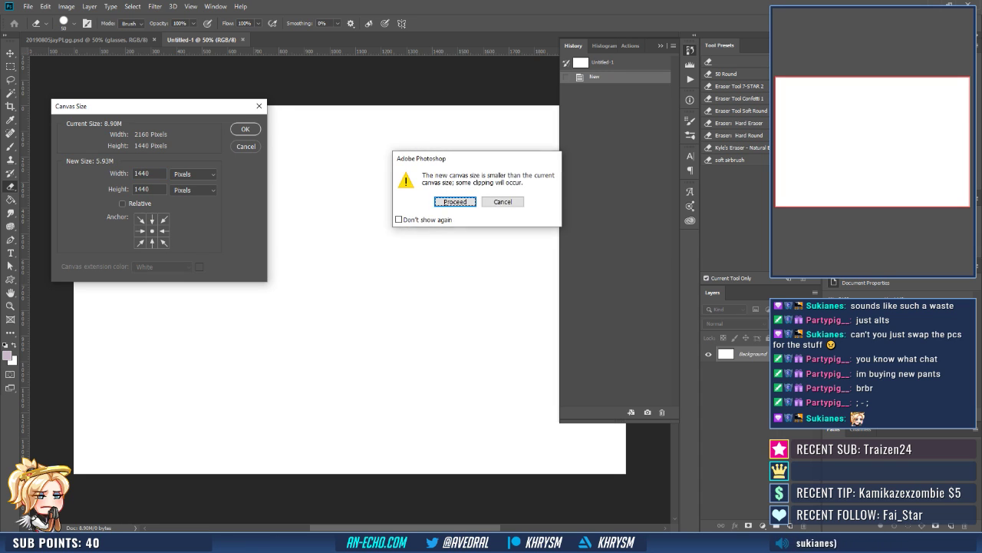
key("Return")
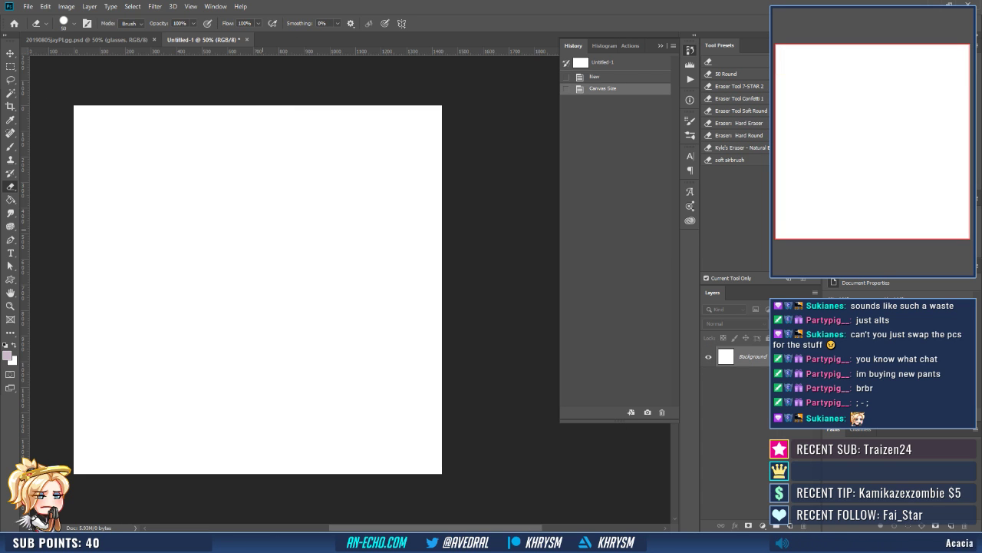
left_click_drag(242, 264, 316, 264)
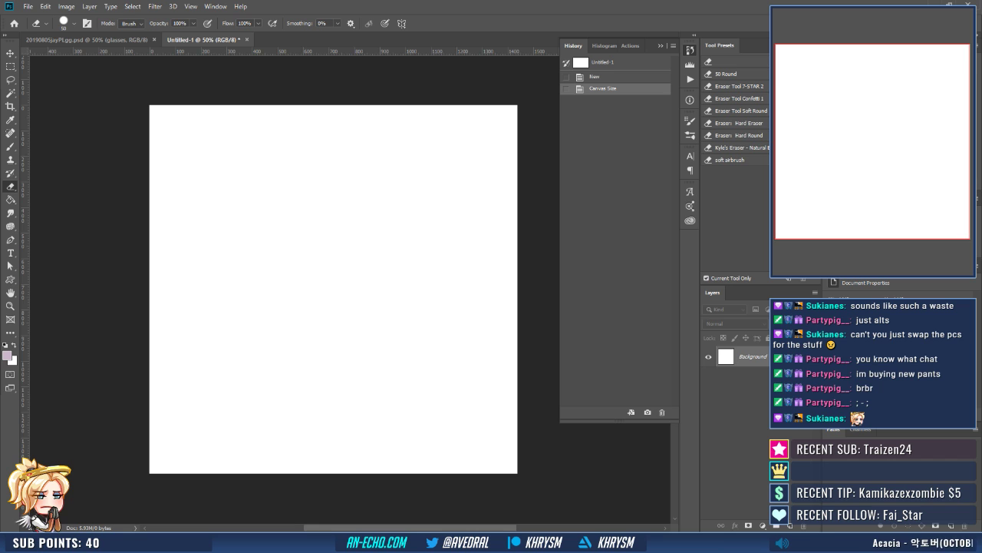
Close 20190805jayPLgg.psd and save the new square document as 20190820feen.psd in the 2019 commissions' feen folder.
left_click(154, 39)
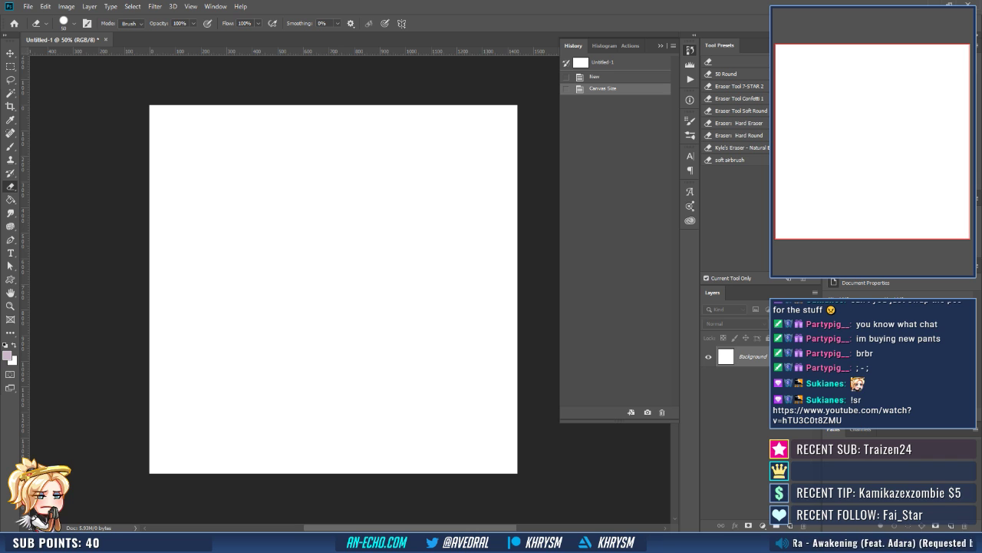
key("ctrl+s")
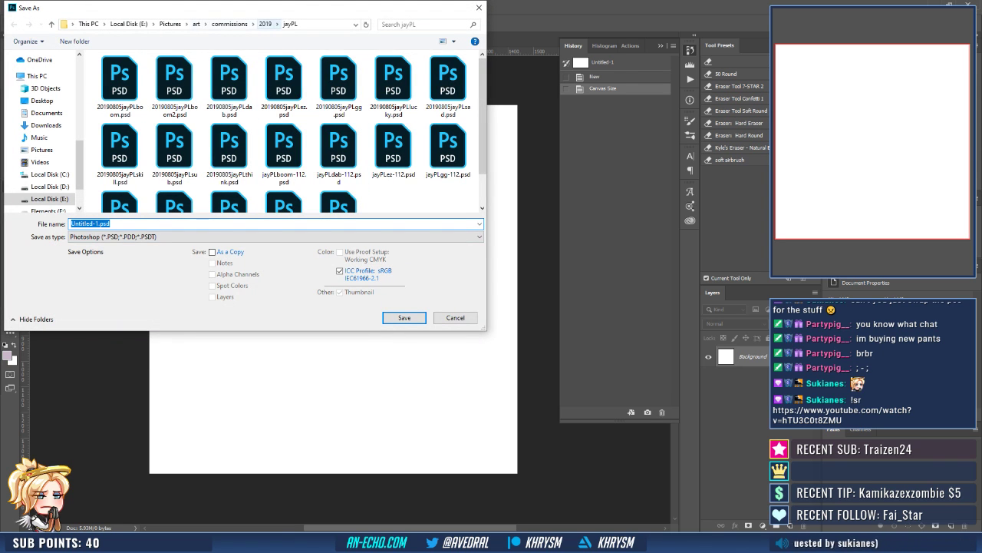
left_click(265, 24)
double_click(284, 81)
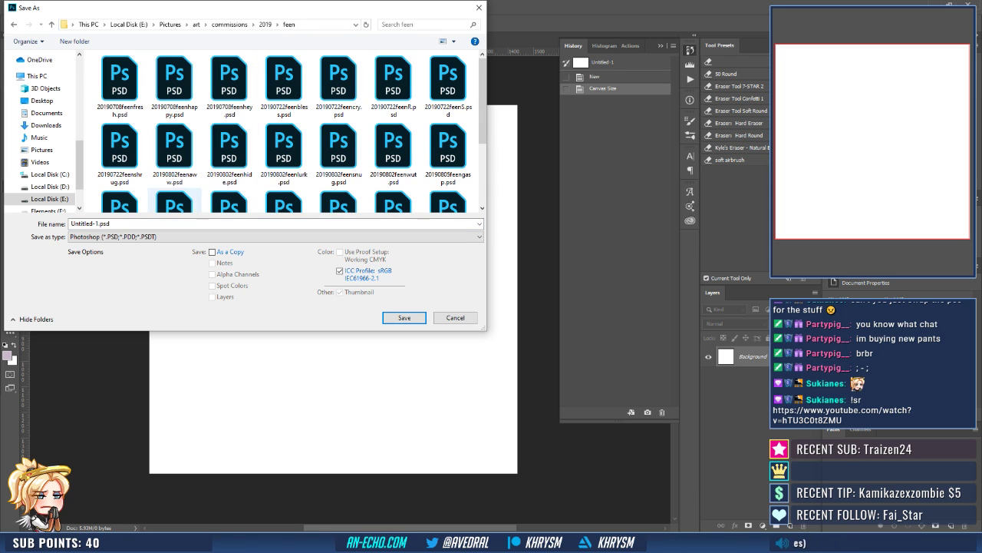
type("20")
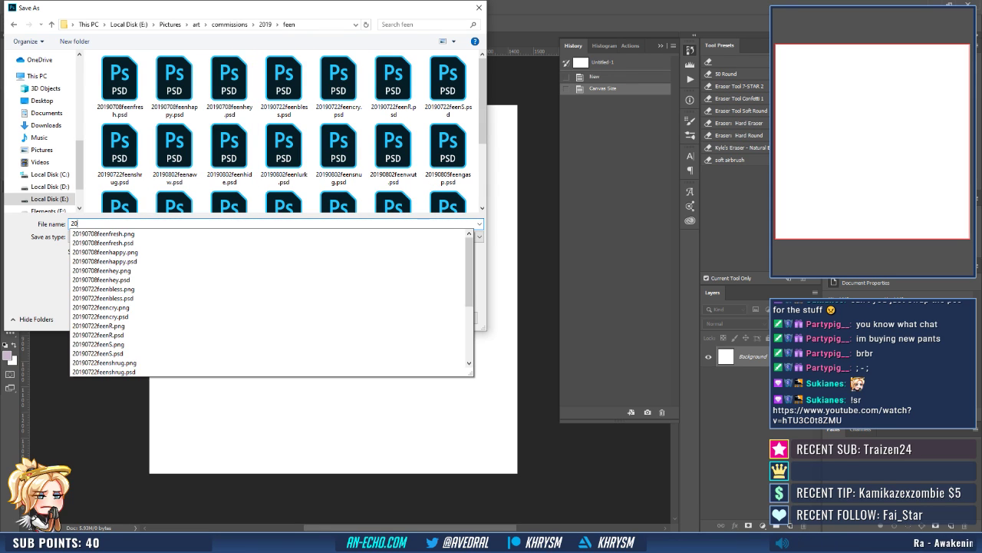
type("190820fee")
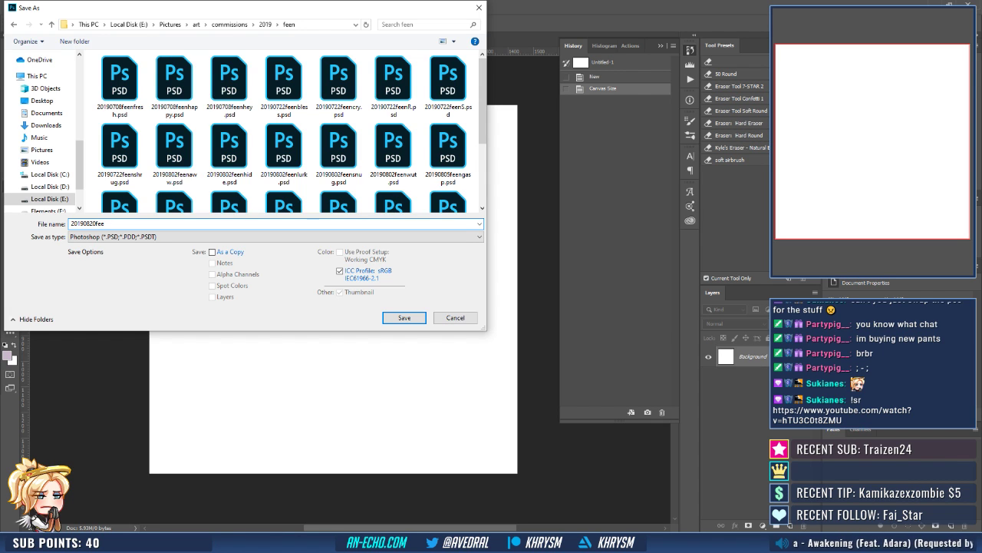
key("Return")
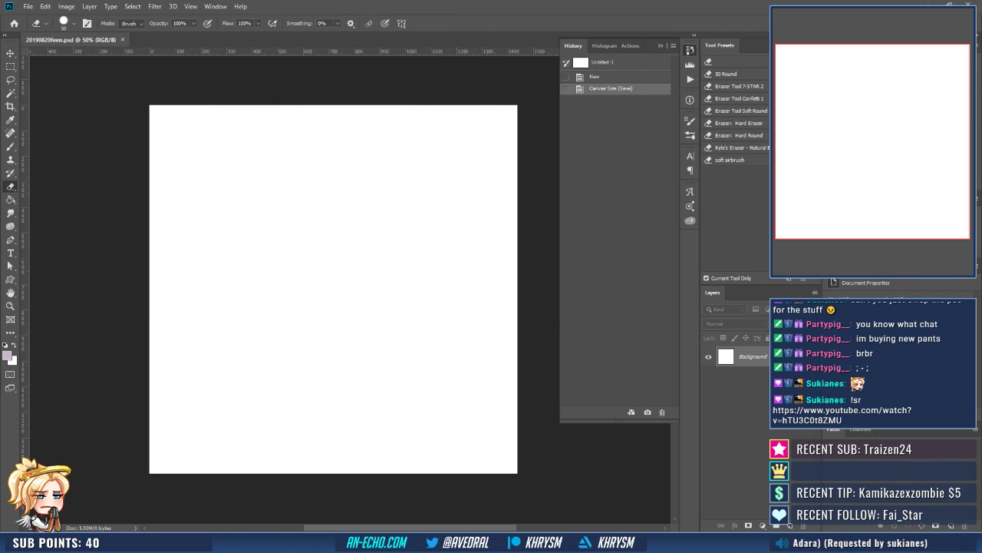
Switch to the browser's Twitch Emotes page and review the channel's existing dragon emotes, marking the name feenGasp.
left_click_drag(0, 46, 269, 41)
key("super+Up")
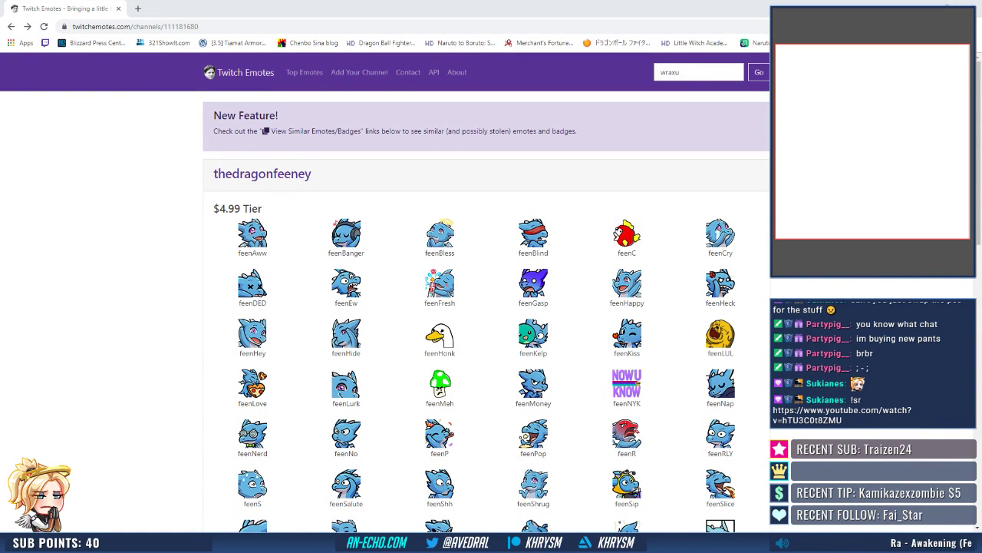
scroll(486, 307, "down", 2)
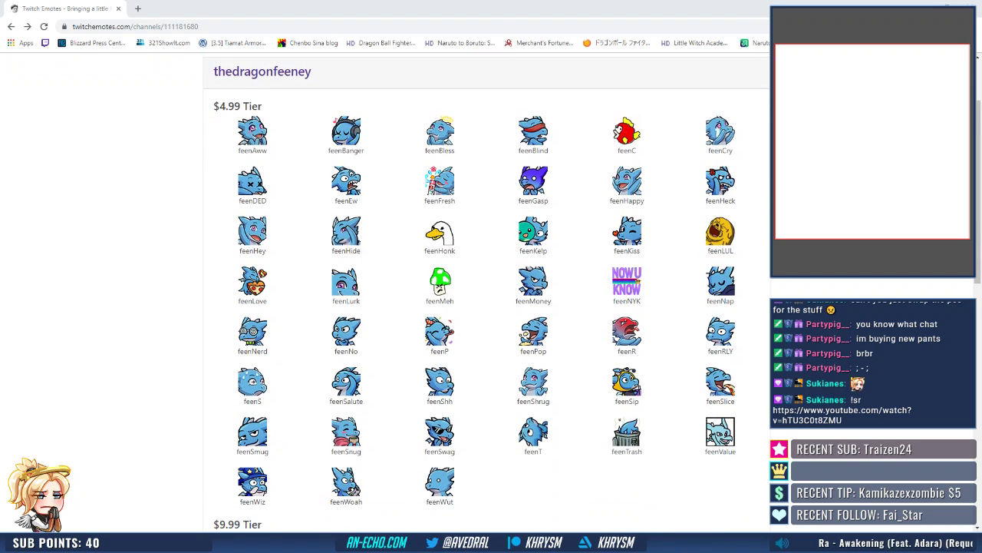
scroll(485, 307, "up", 1)
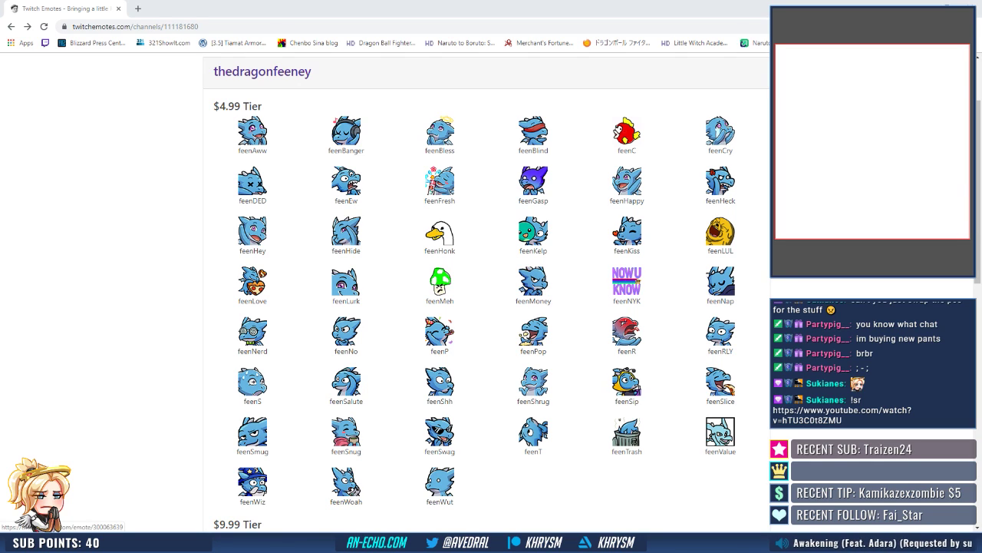
double_click(534, 200)
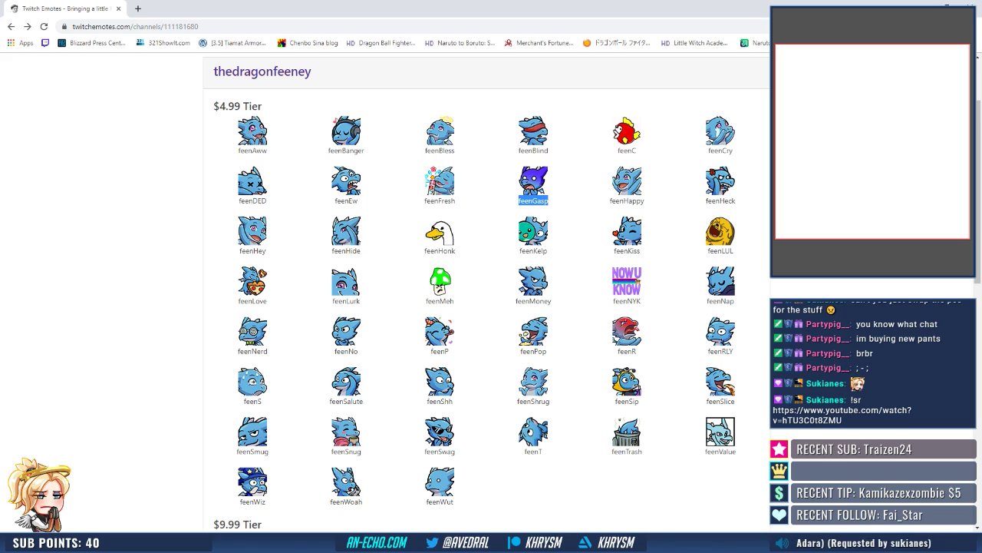
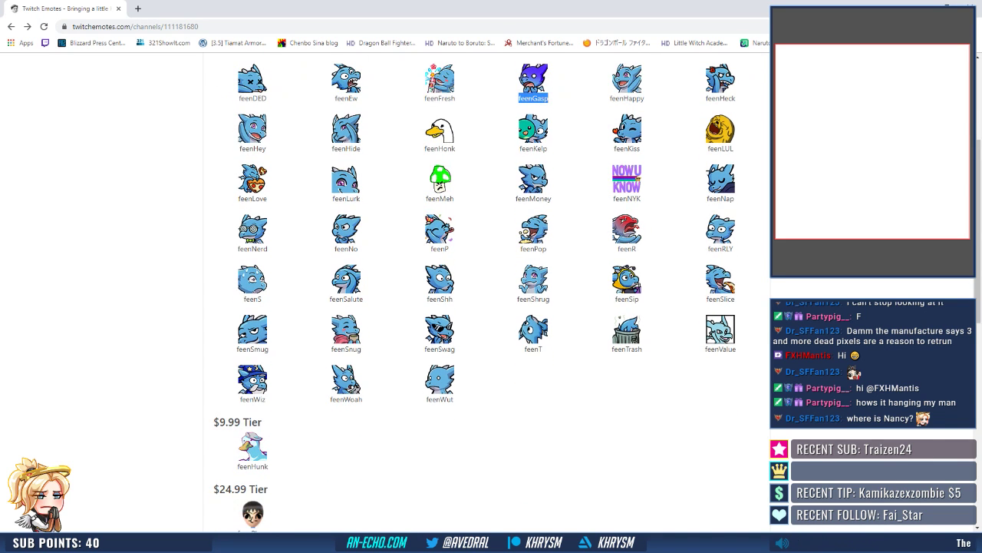
scroll(492, 307, "down", 3)
scroll(491, 307, "up", 5)
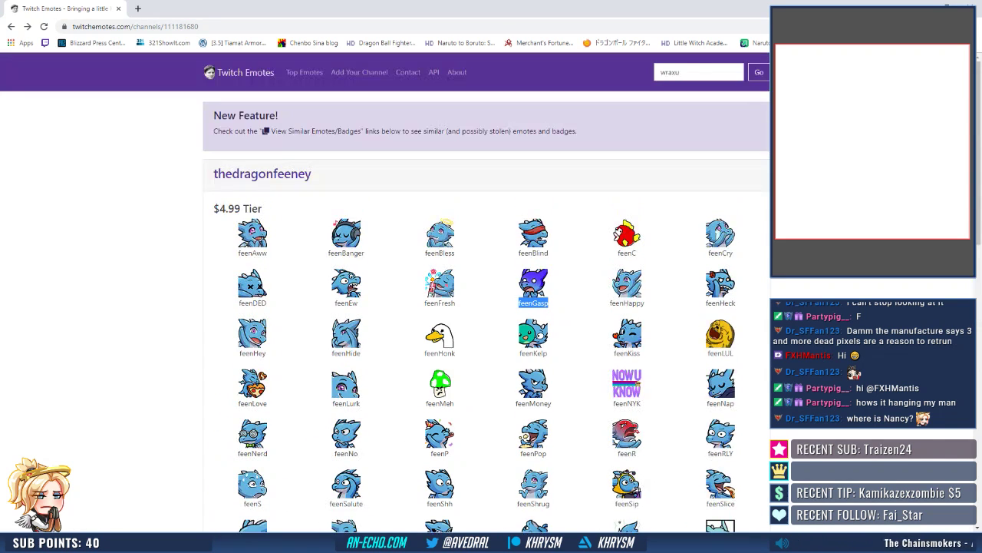
scroll(492, 307, "down", 4)
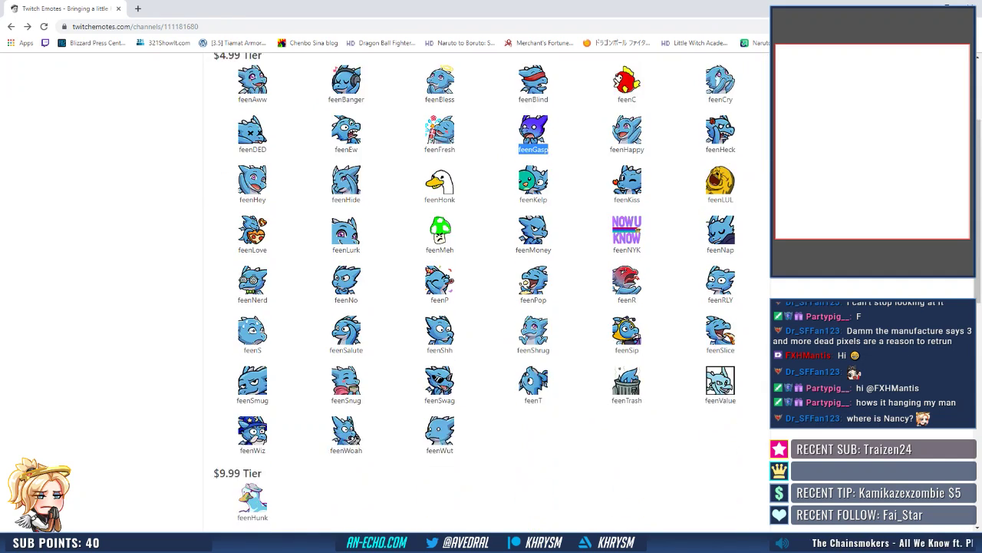
scroll(491, 307, "up", 4)
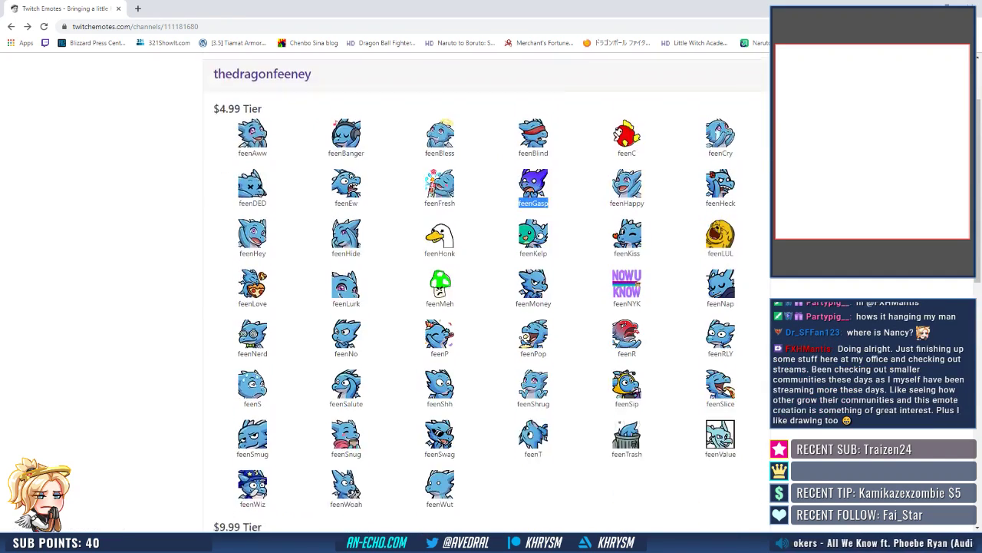
scroll(491, 307, "down", 1)
double_click(533, 200)
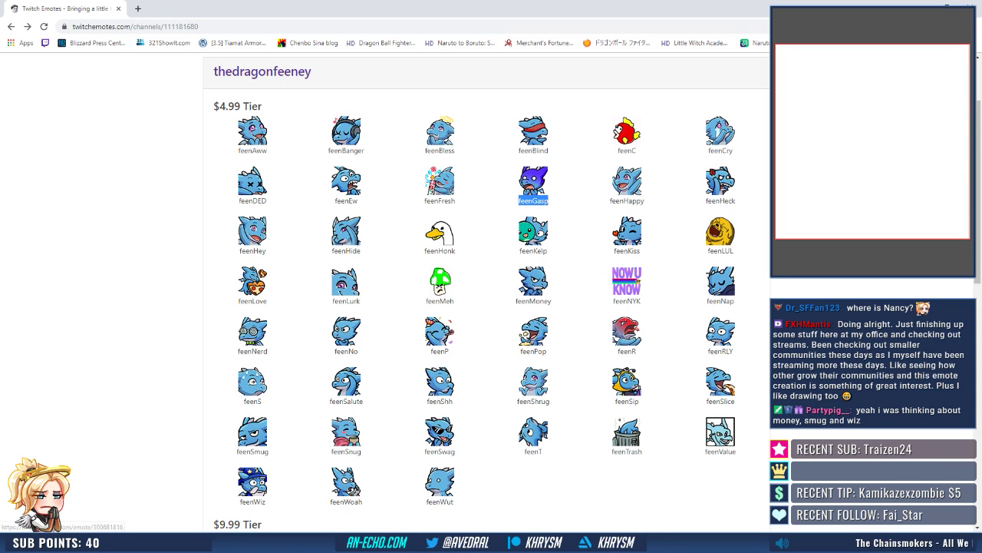
Mark the names feenAww, feenBless, feenCry, feenFresh, feenHappy, feenHey, feenLurk, feenR, feenS, feenShrug, feenSnug and feenWut one by one in the $4.99 tier.
double_click(253, 150)
double_click(440, 151)
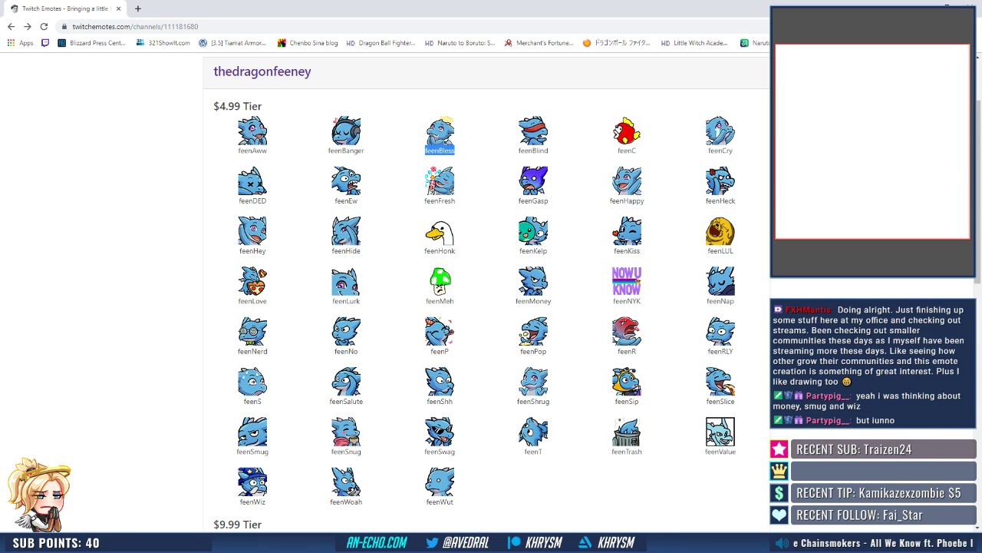
double_click(721, 150)
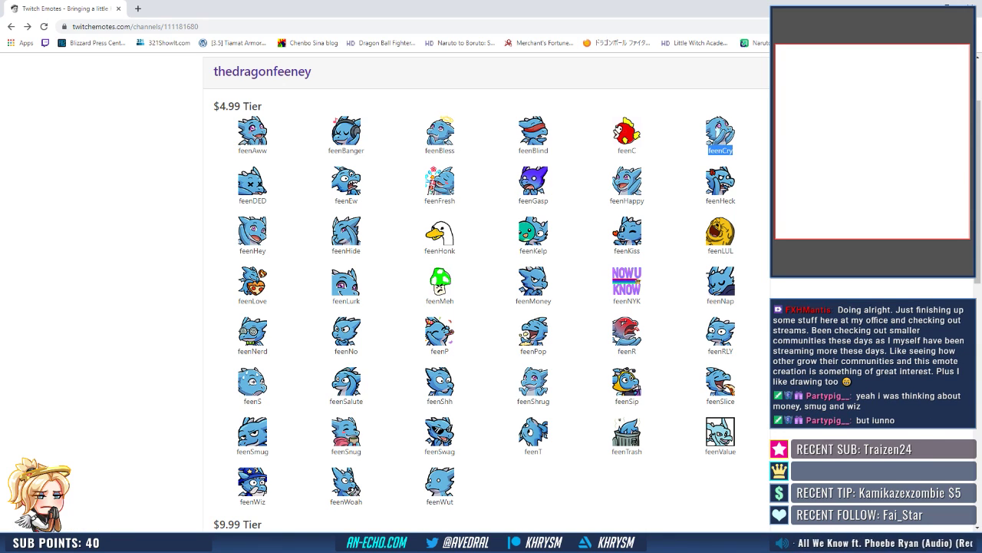
double_click(440, 200)
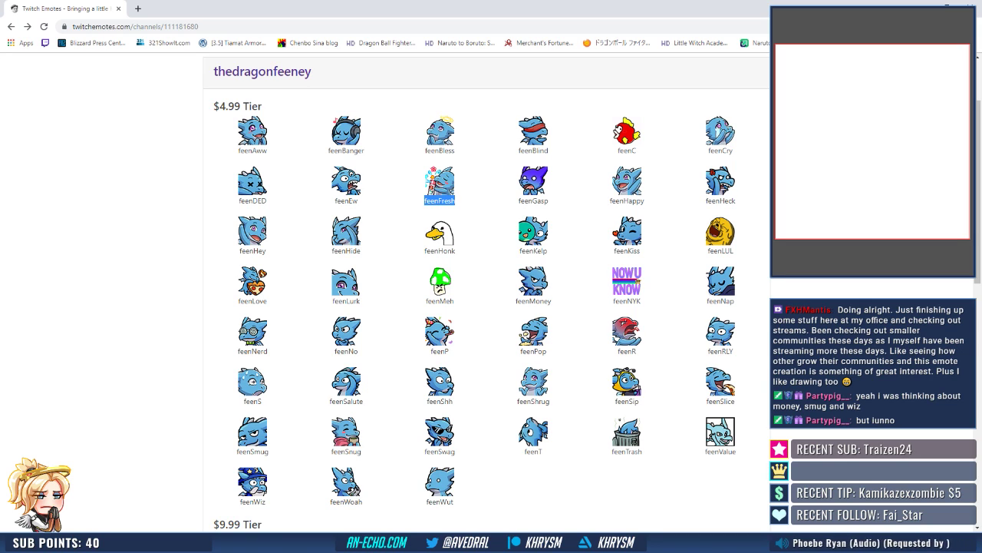
double_click(627, 200)
double_click(253, 250)
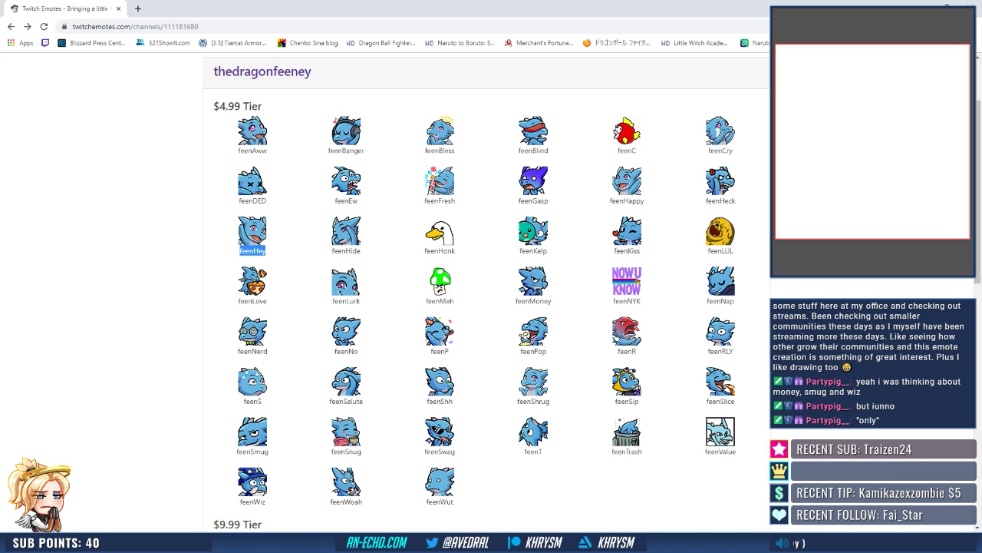
double_click(346, 300)
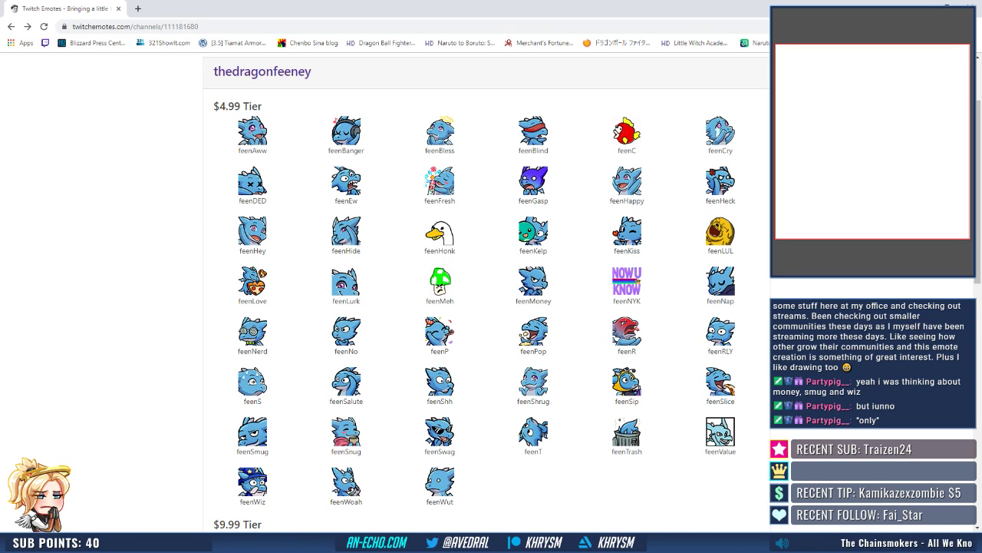
double_click(626, 350)
left_click(626, 351)
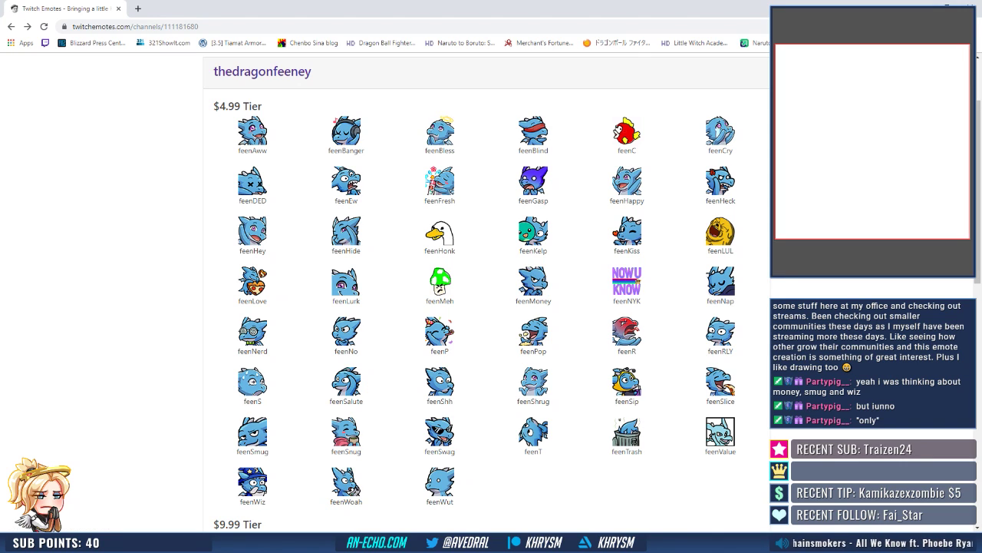
double_click(253, 401)
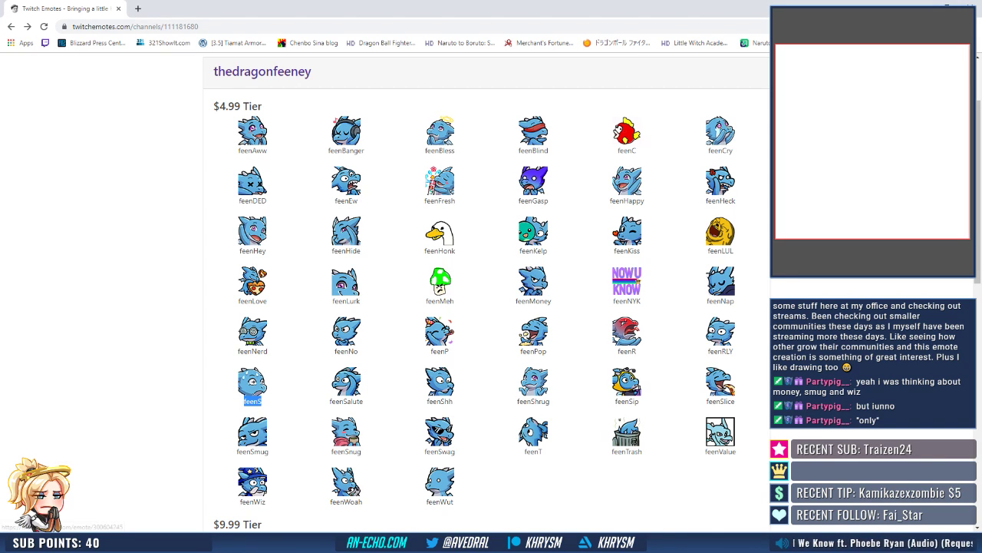
double_click(533, 400)
double_click(346, 451)
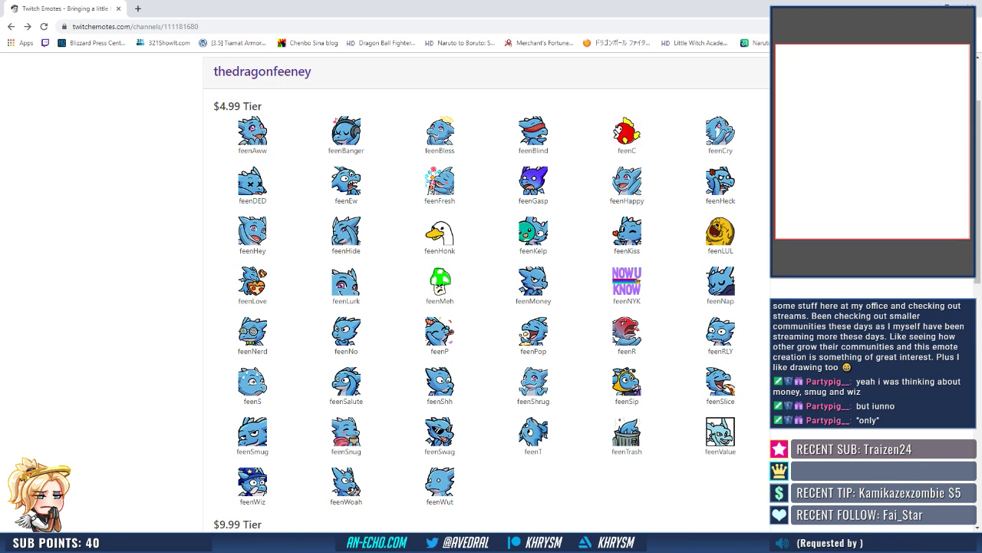
double_click(439, 501)
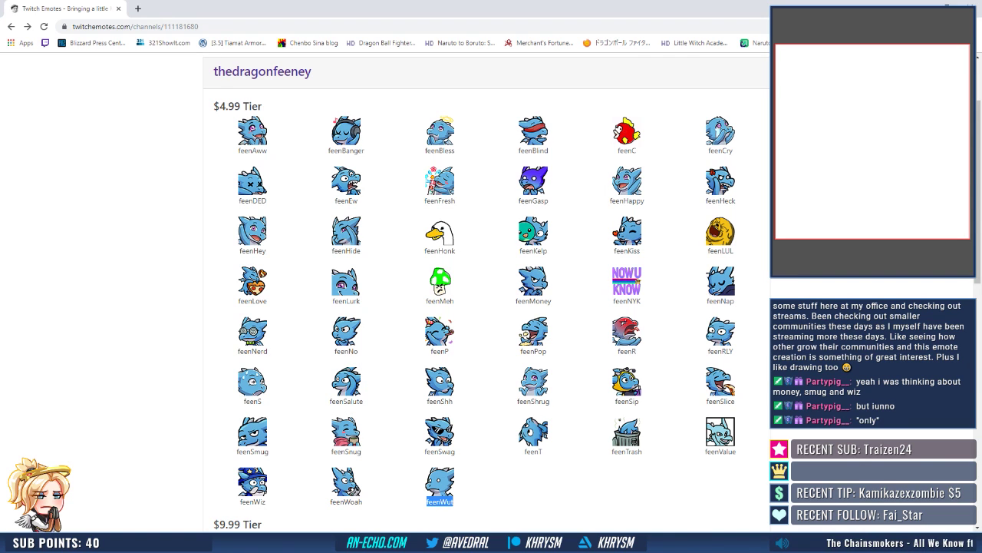
Check the higher-tier emotes, and mark the names feenMoney and feenSwag and the channel title as references.
scroll(491, 307, "down", 2)
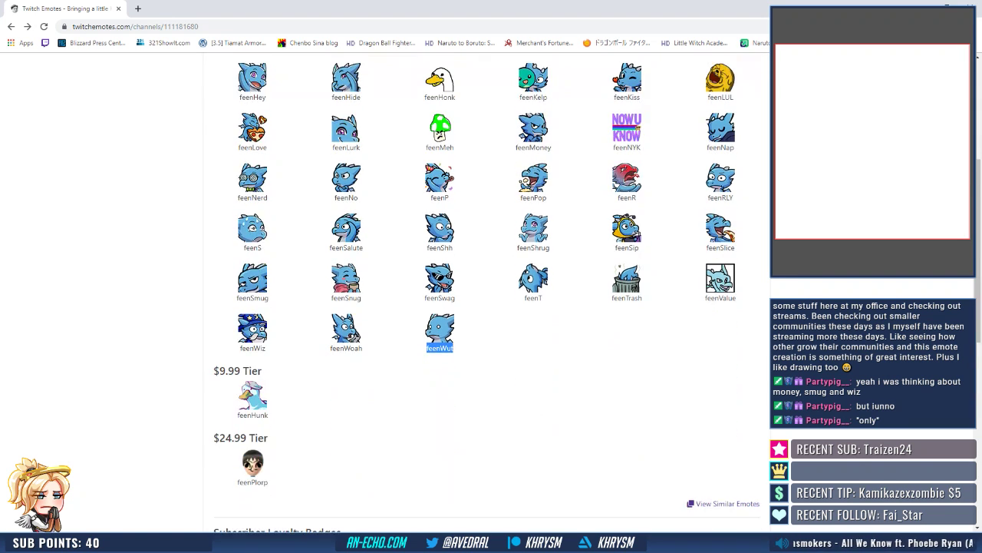
scroll(492, 307, "up", 2)
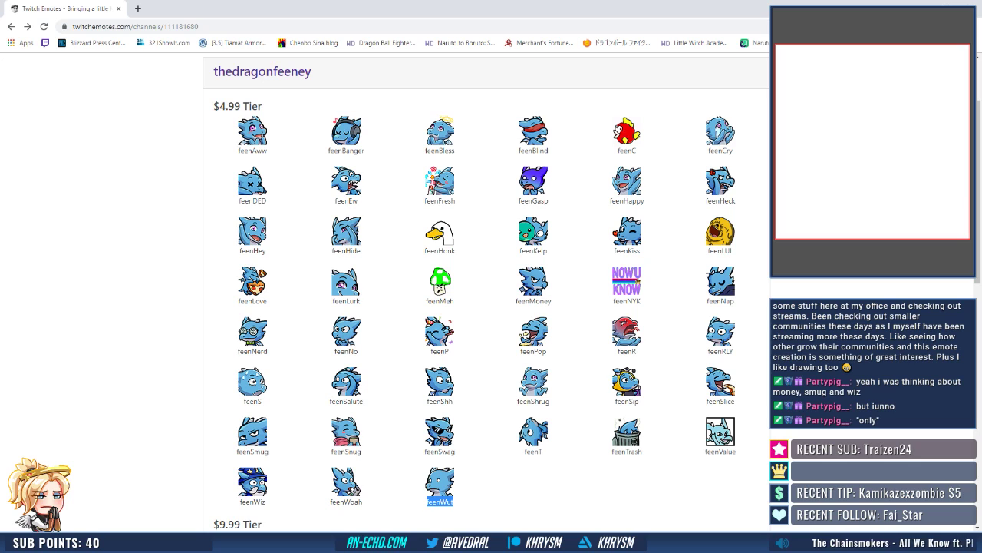
double_click(533, 300)
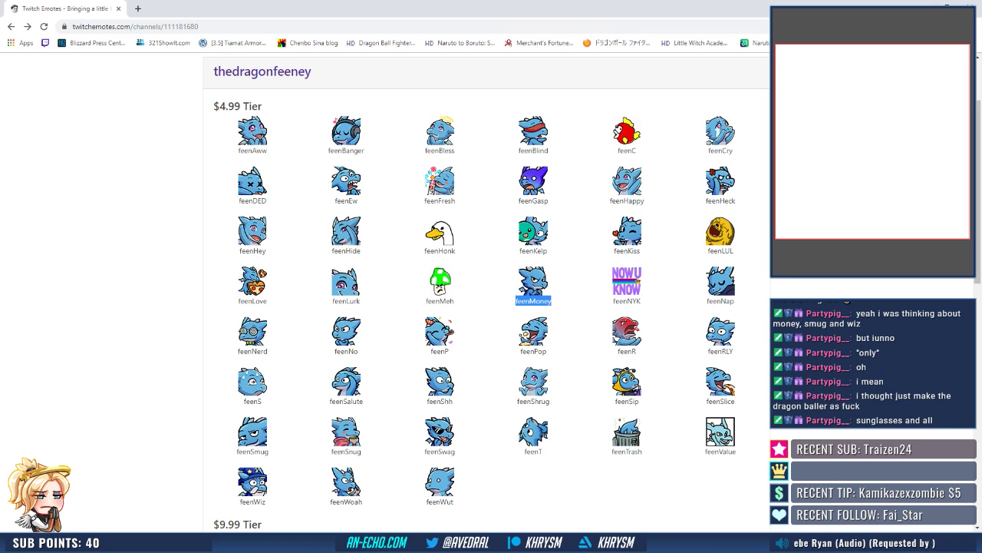
double_click(440, 451)
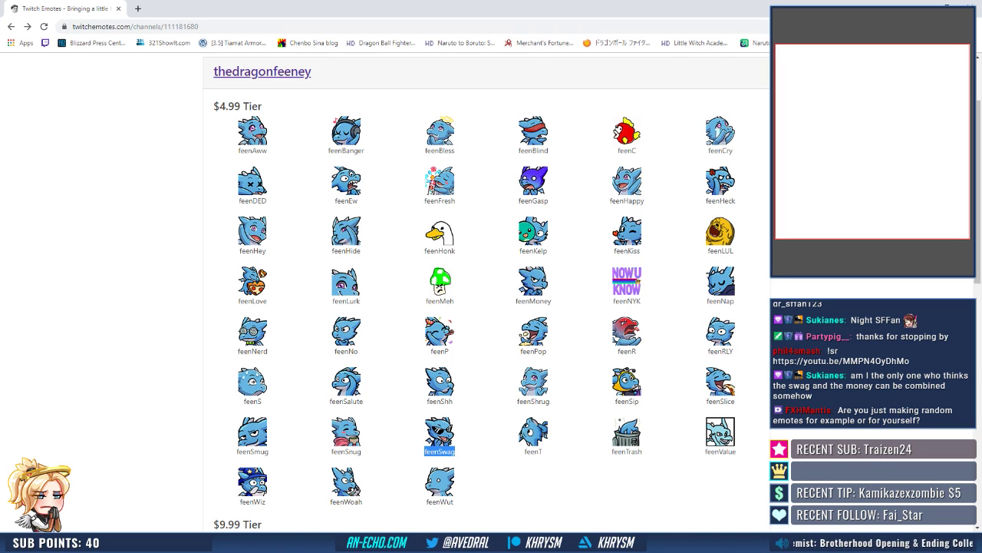
left_click_drag(313, 72, 213, 72)
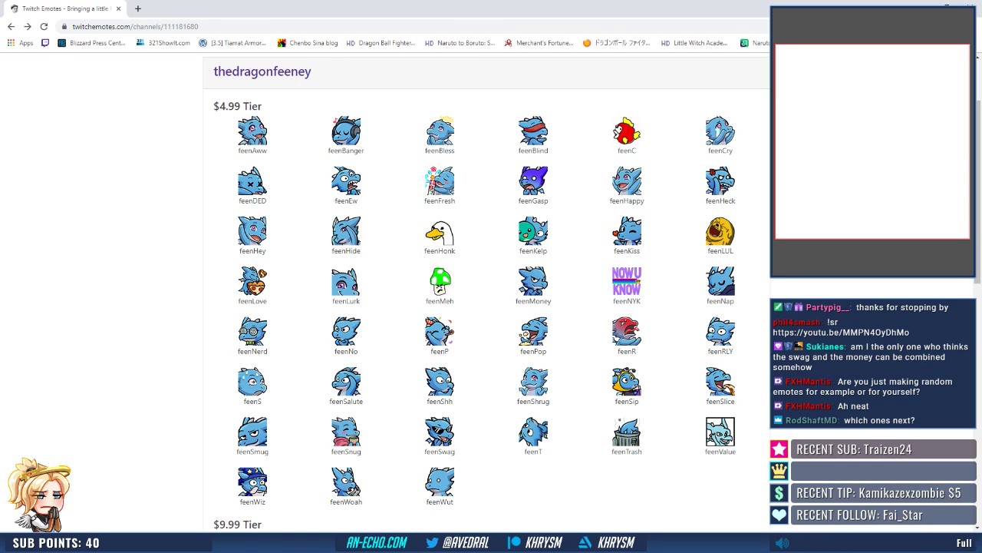
Compare redraw candidates by marking the names feenGasp, feenBanger, feenDED, feenSmug and feenWiz in the $4.99 tier.
double_click(532, 200)
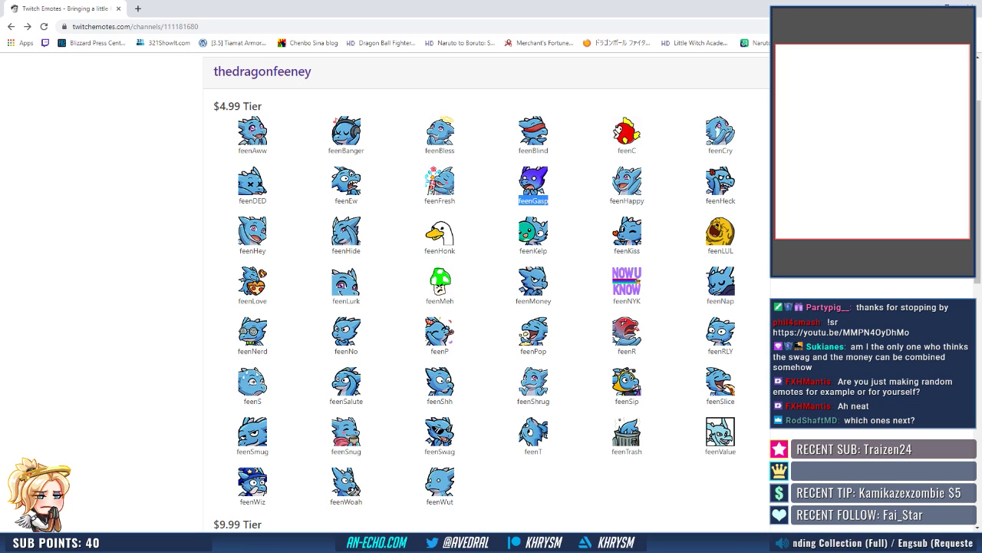
double_click(346, 150)
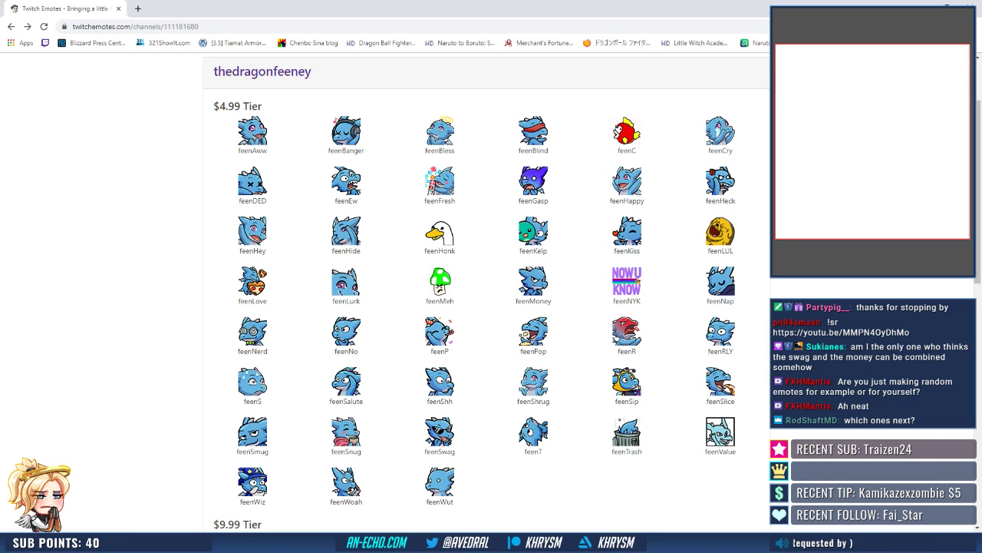
double_click(253, 200)
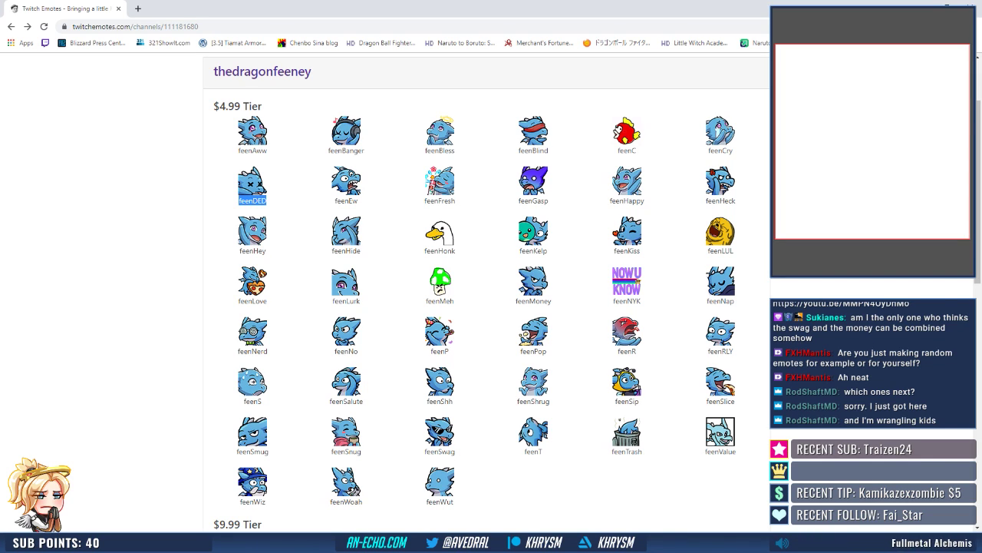
double_click(346, 151)
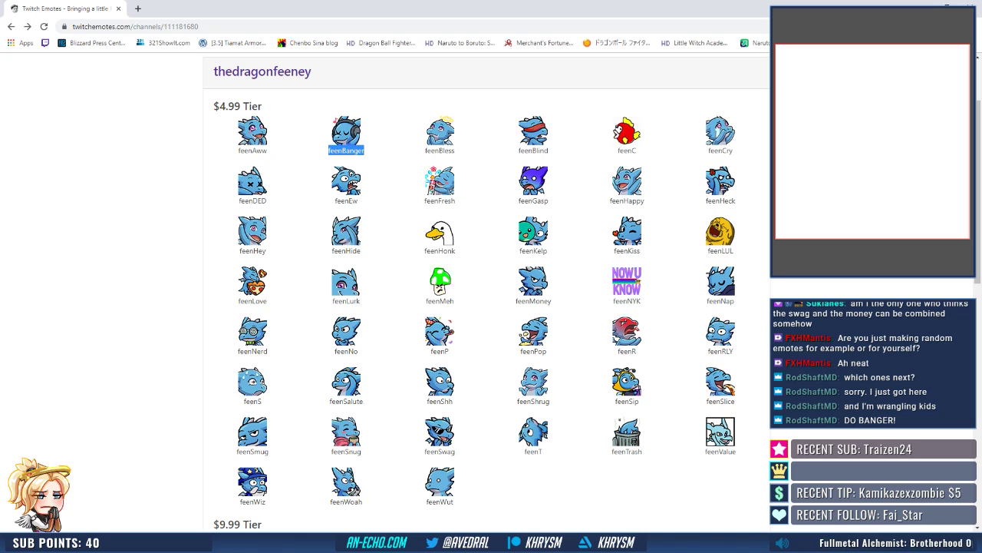
double_click(252, 201)
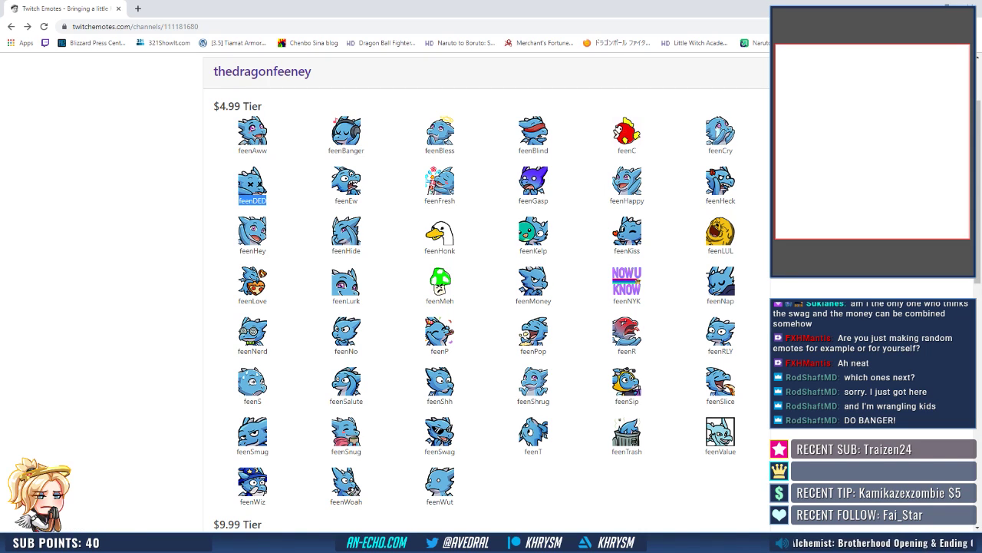
double_click(252, 450)
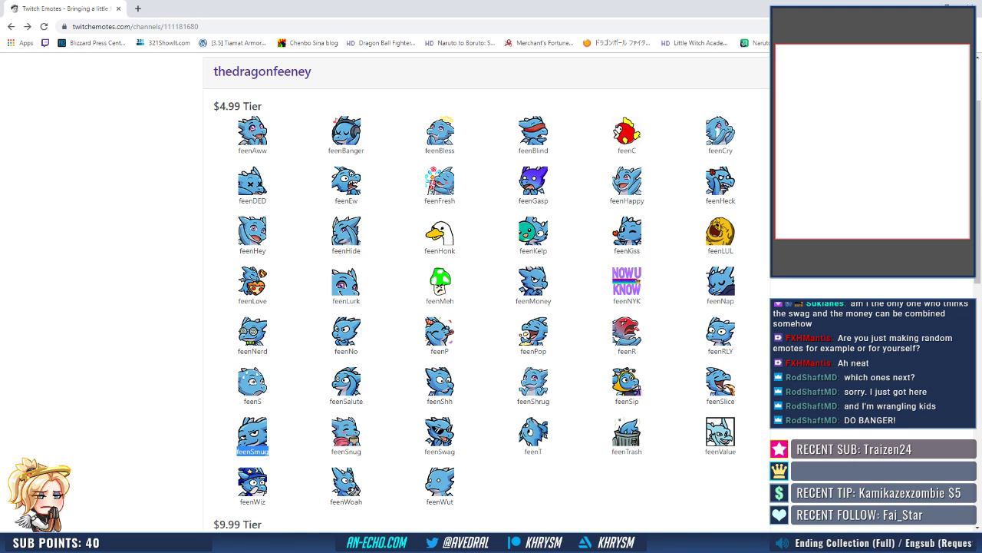
key("alt+Tab")
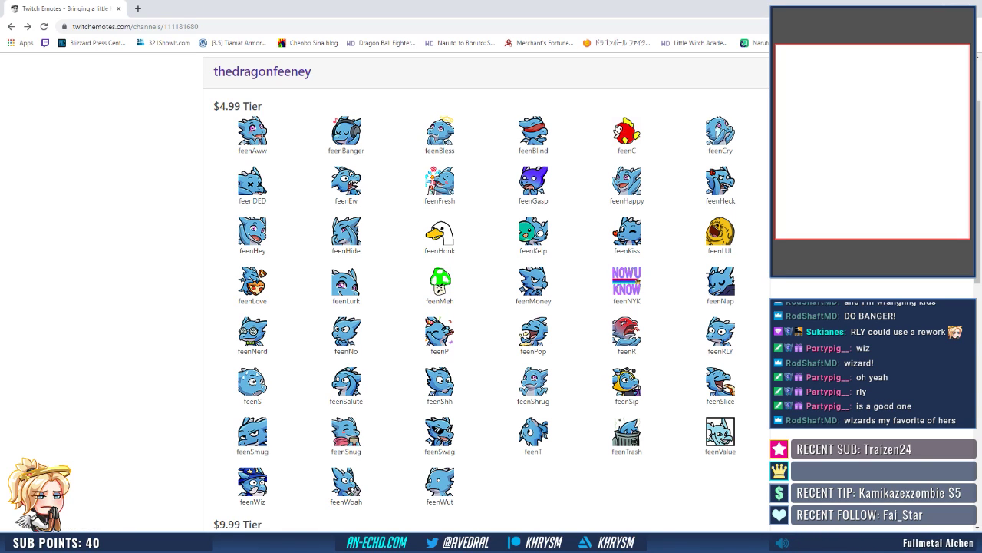
double_click(252, 501)
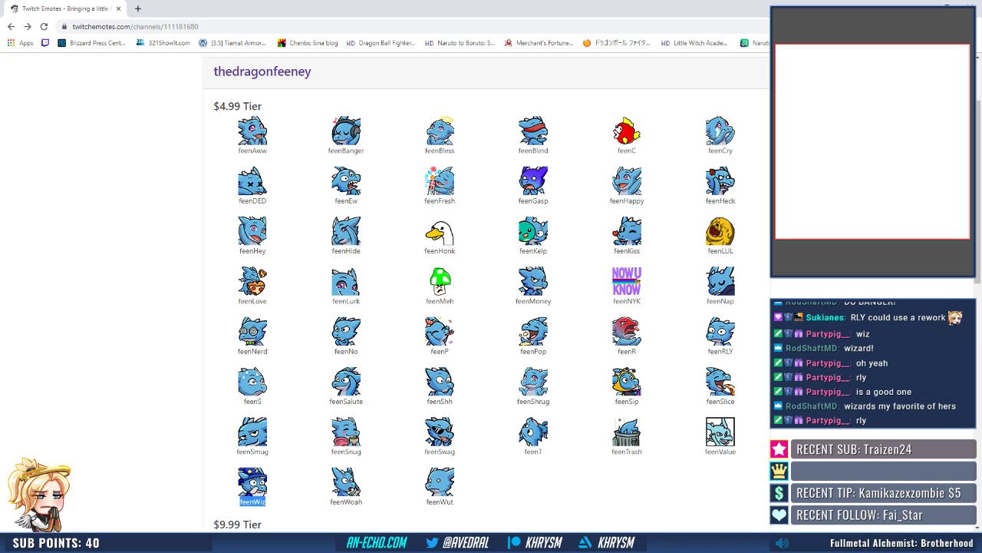
key("alt+Tab")
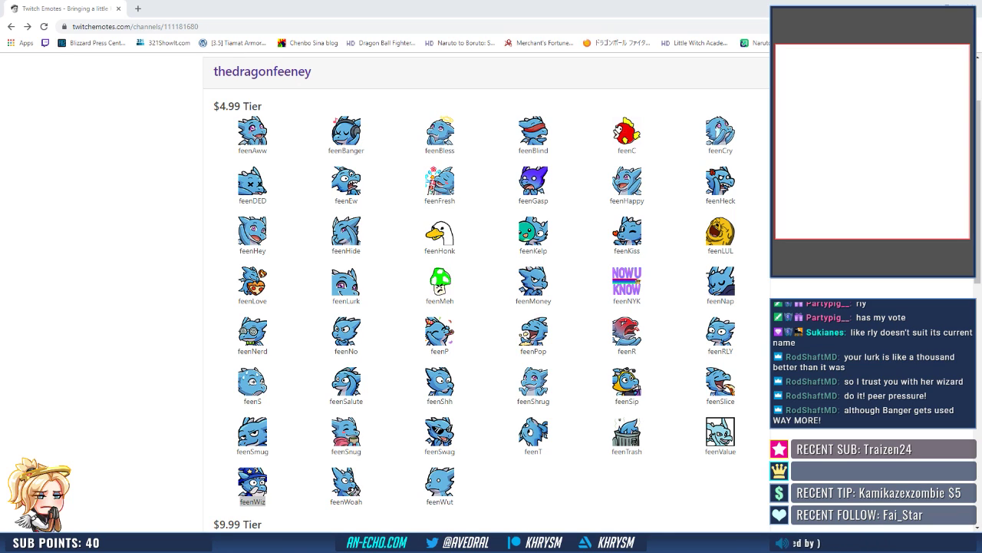
Go over the shortlist again, marking the names feenBanger, feenDED, feenGasp, feenRLY and feenWiz.
double_click(346, 150)
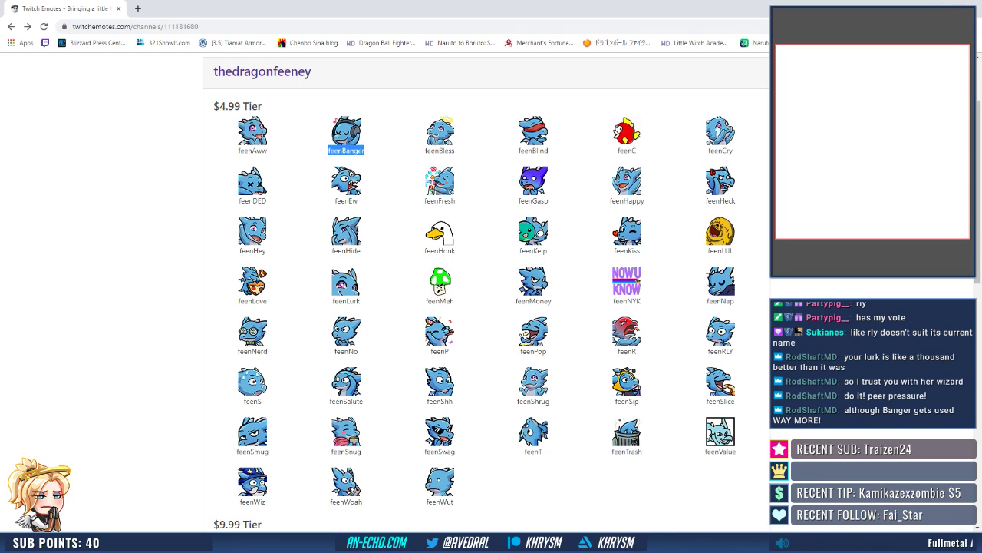
double_click(251, 200)
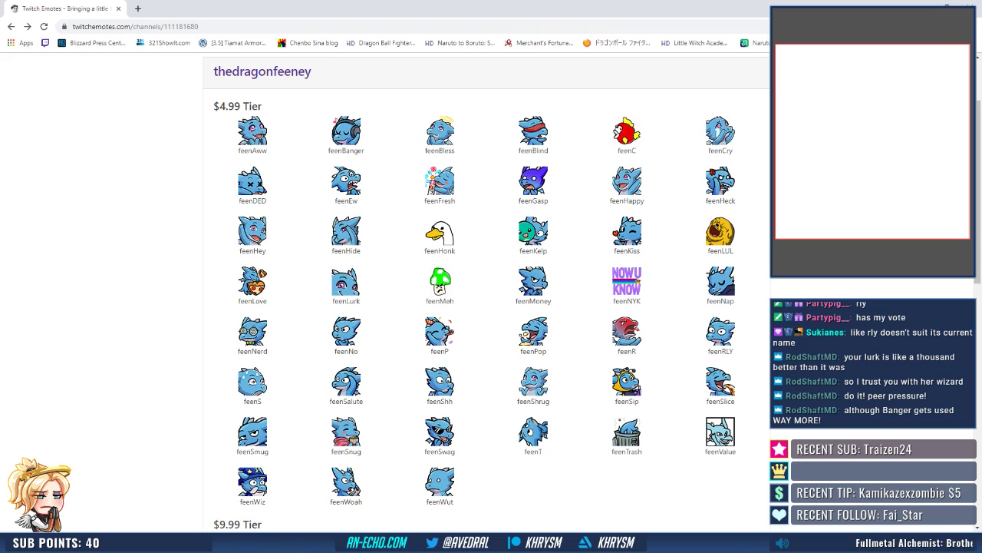
double_click(534, 201)
double_click(720, 350)
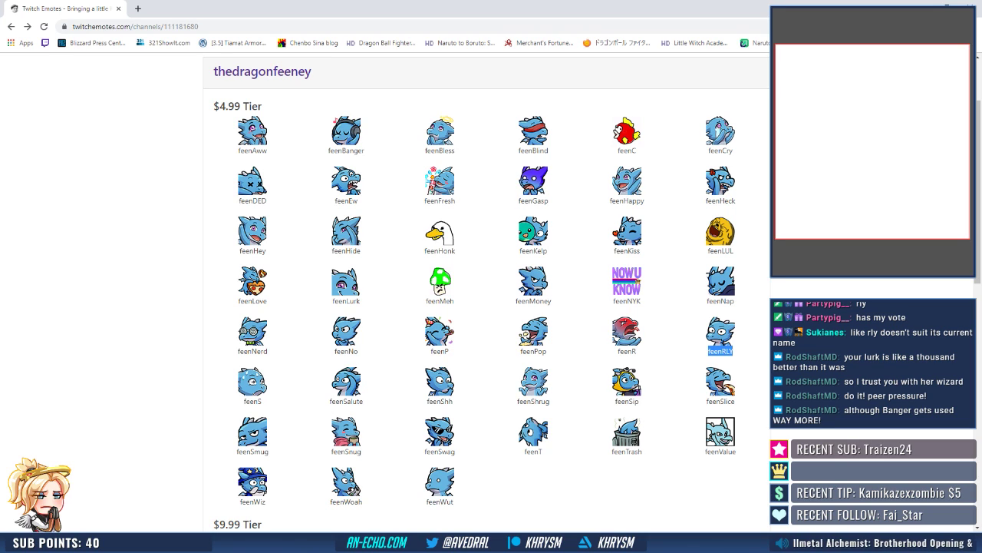
double_click(252, 501)
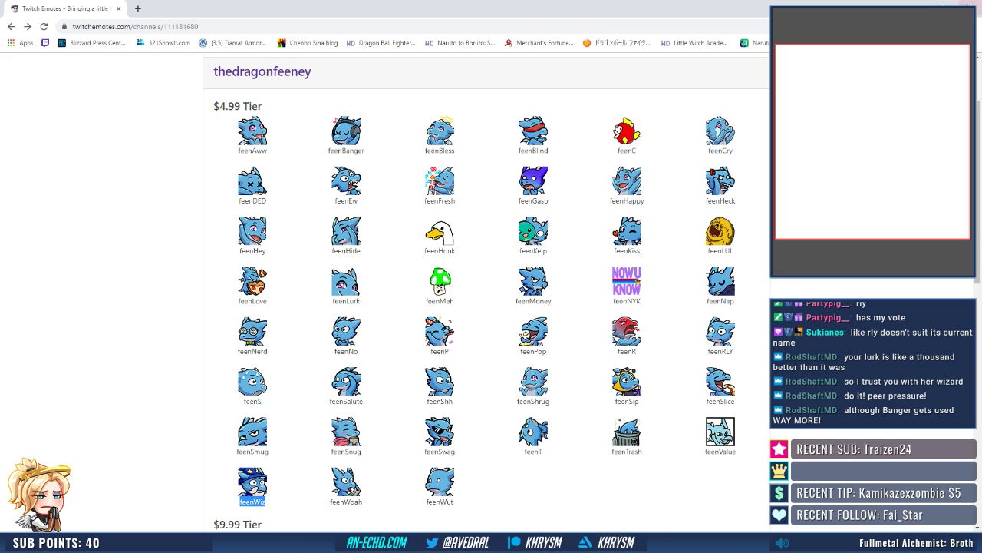
key("alt+Tab")
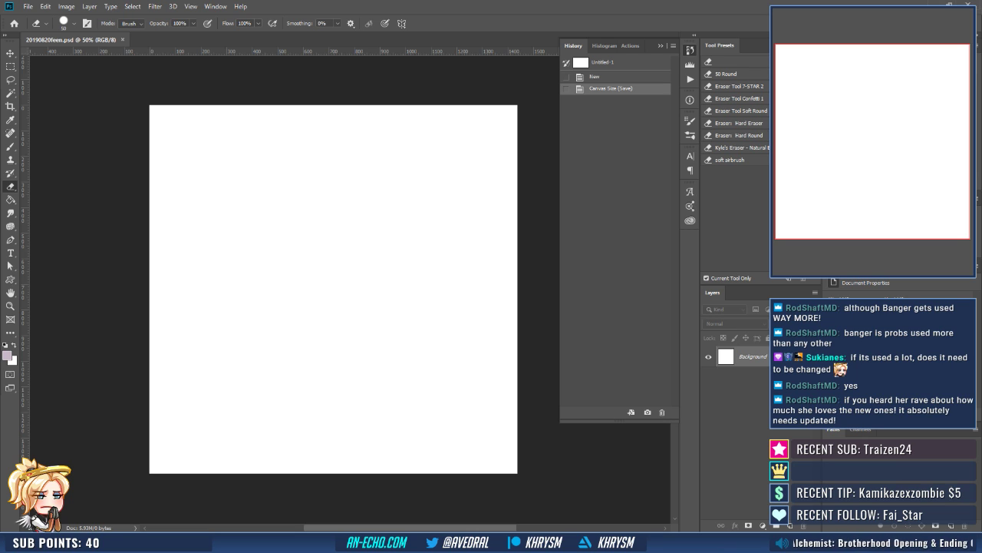
key("ctrl+shift+s")
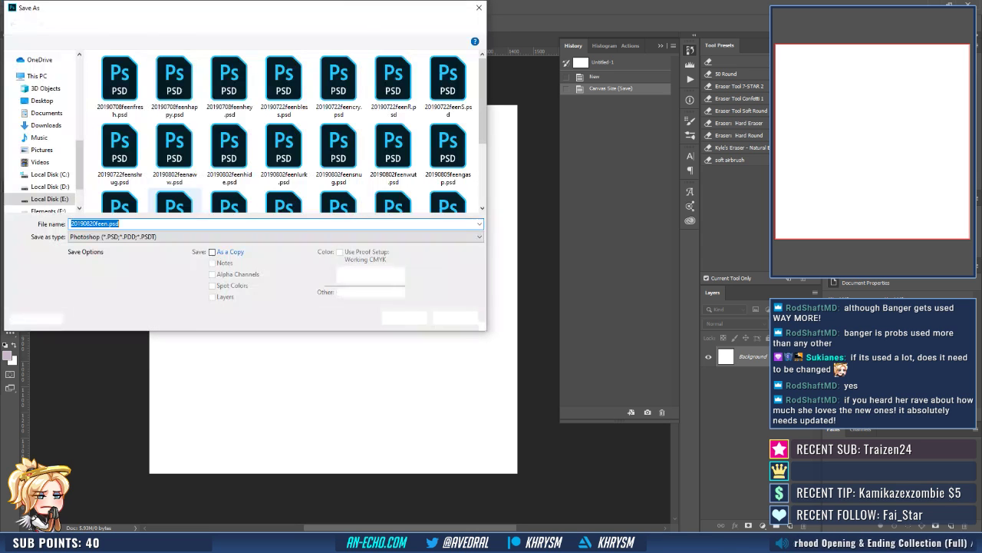
left_click(108, 223)
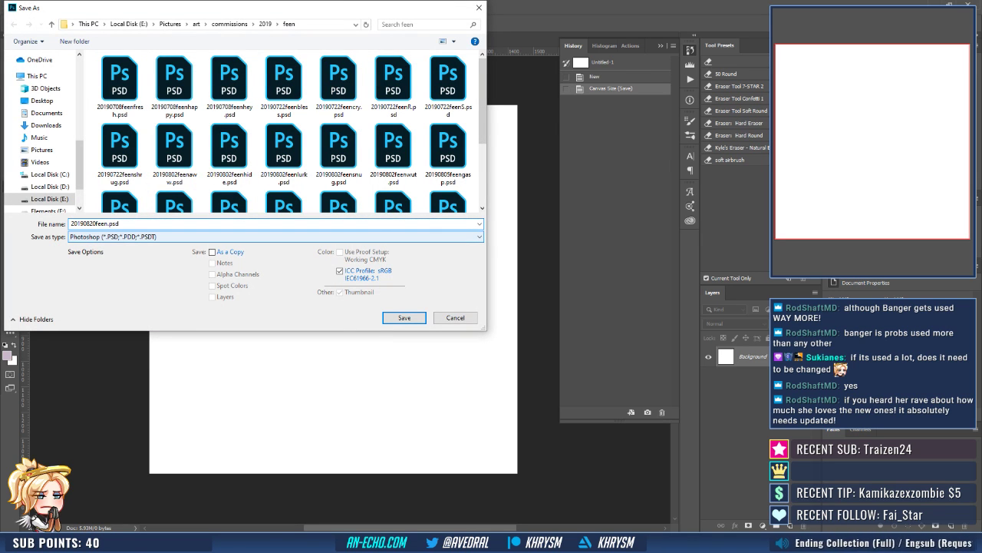
type("banger")
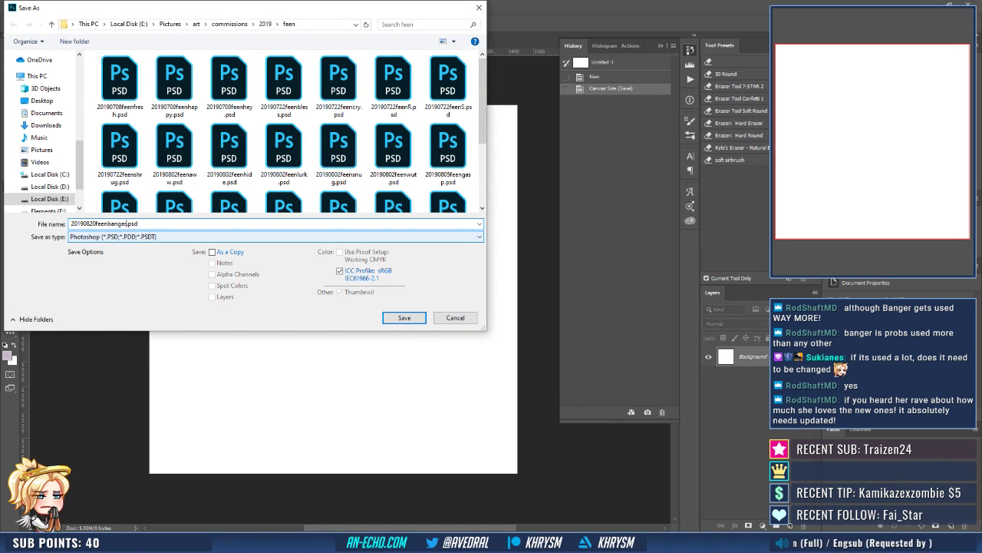
key("Return")
Rename the file 20190820feen.psd in the feen folder to 20190820feended.psd from the file-opening dialog, without opening any file.
left_click(27, 6)
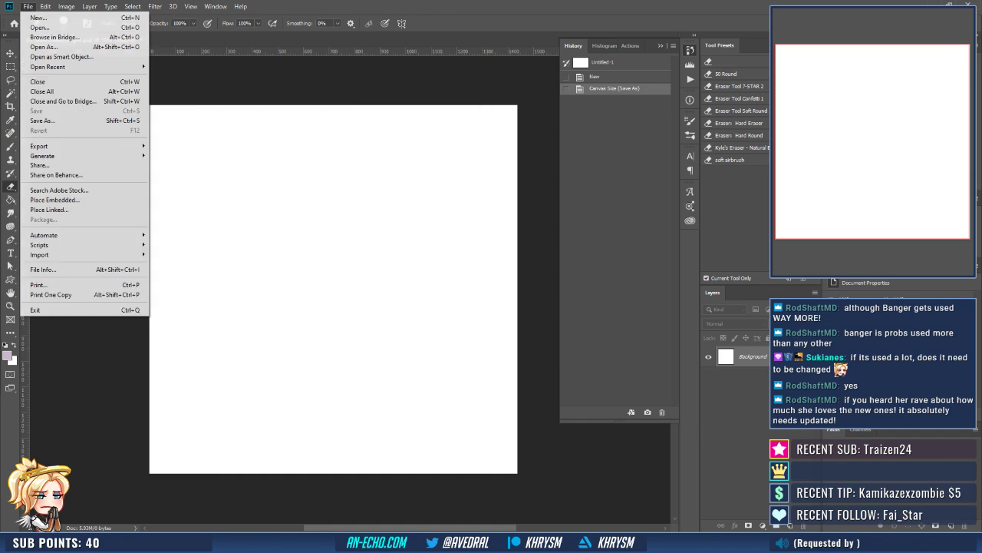
left_click(39, 27)
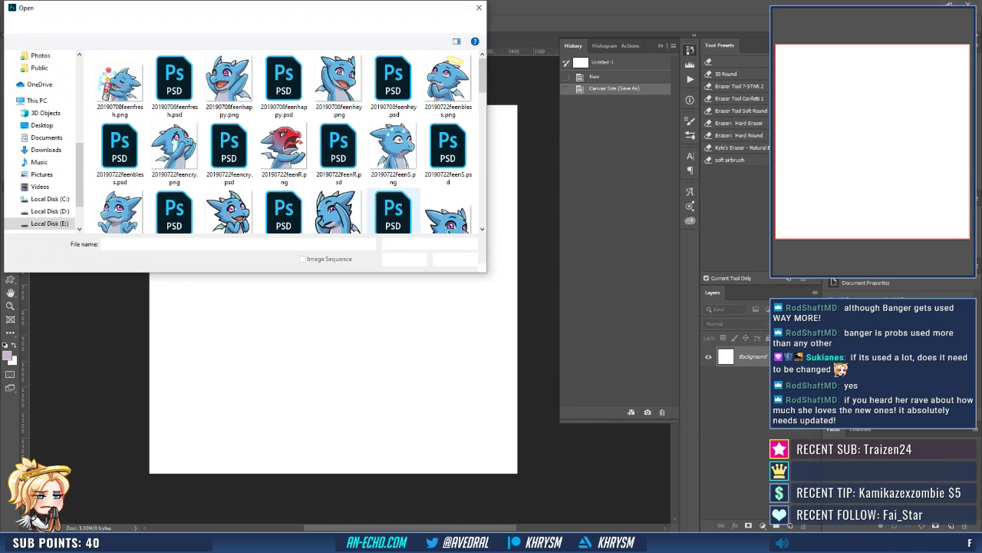
scroll(393, 154, "down", 2)
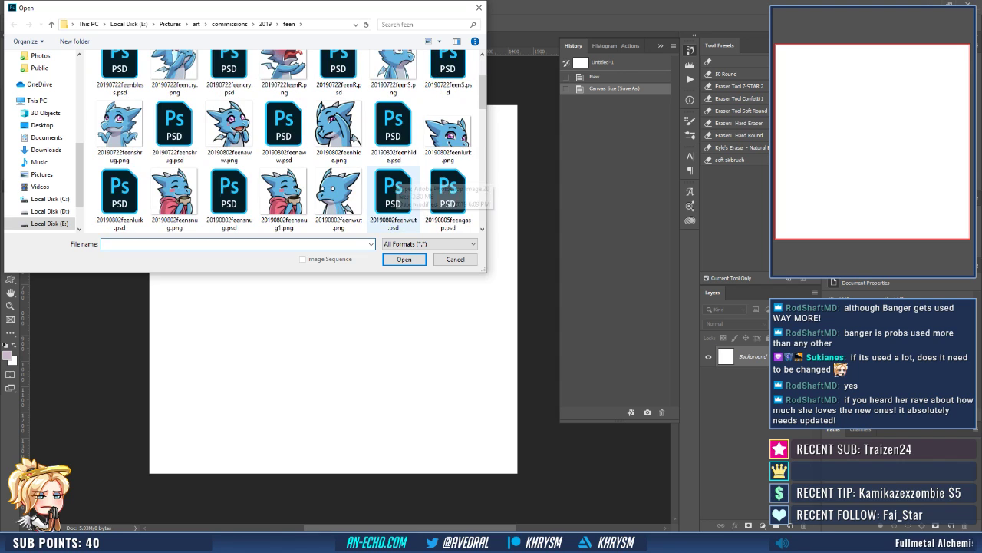
scroll(448, 192, "down", 1)
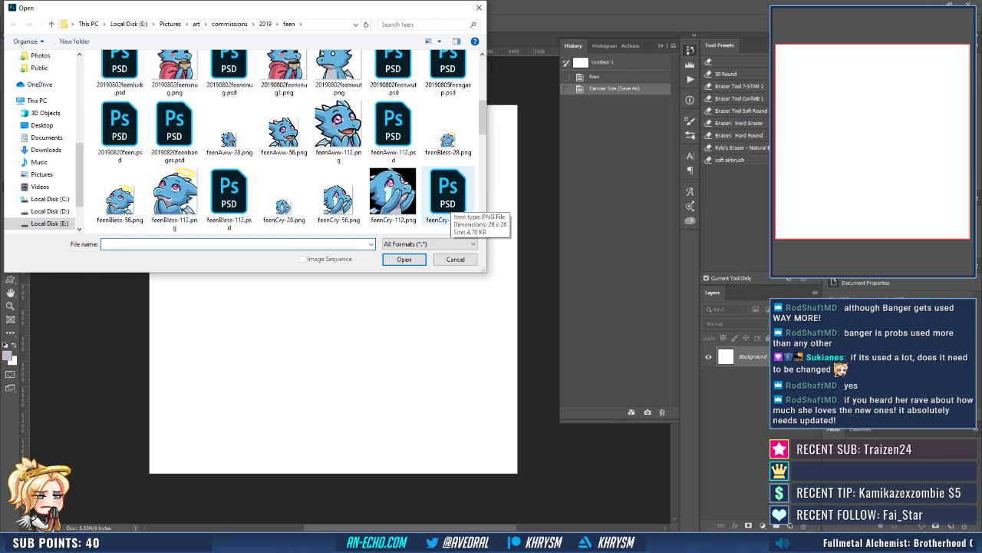
right_click(120, 132)
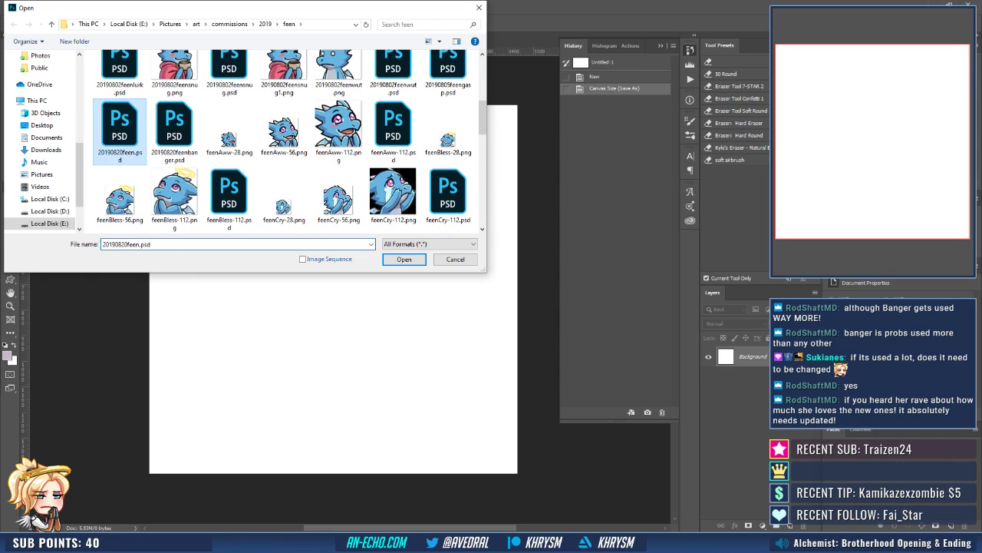
left_click(29, 357)
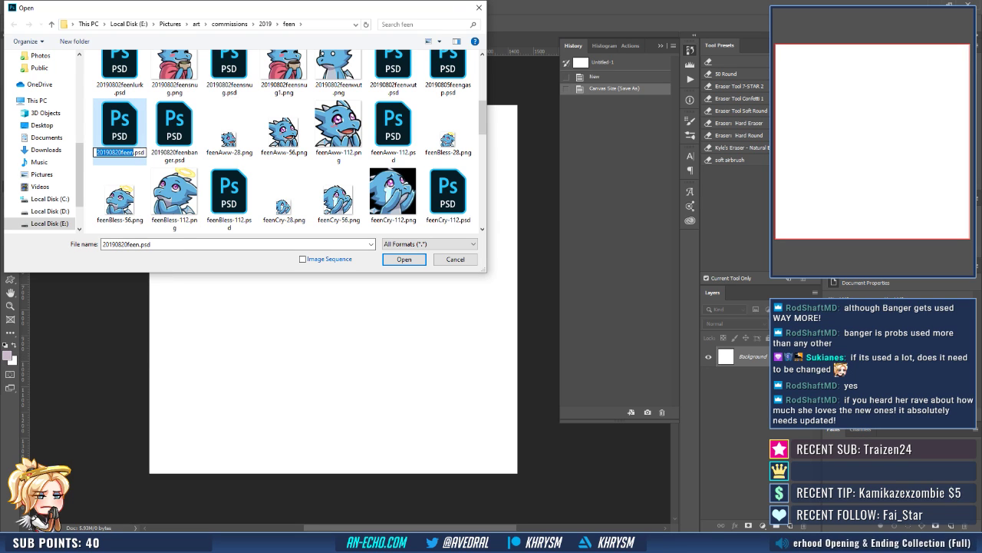
left_click(133, 152)
type("ded")
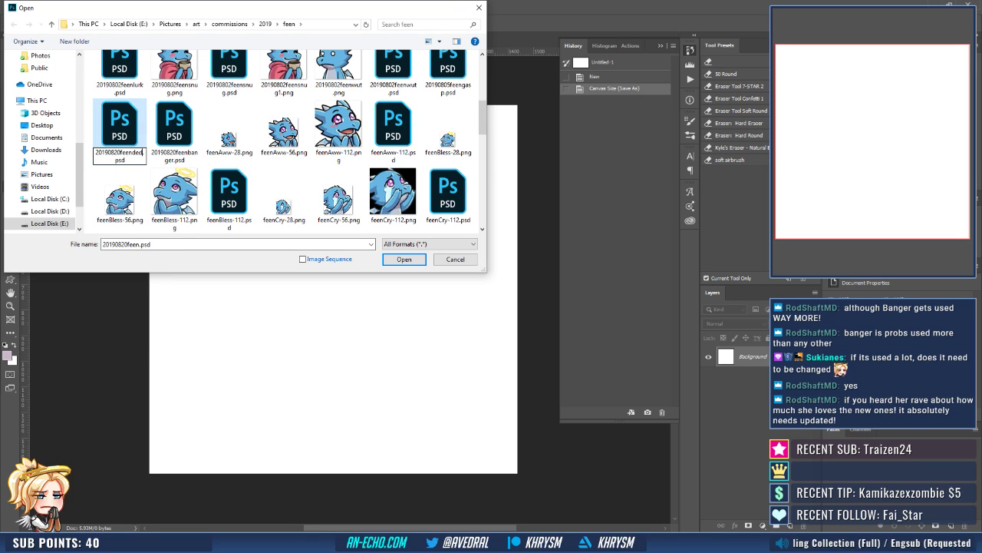
key("Return")
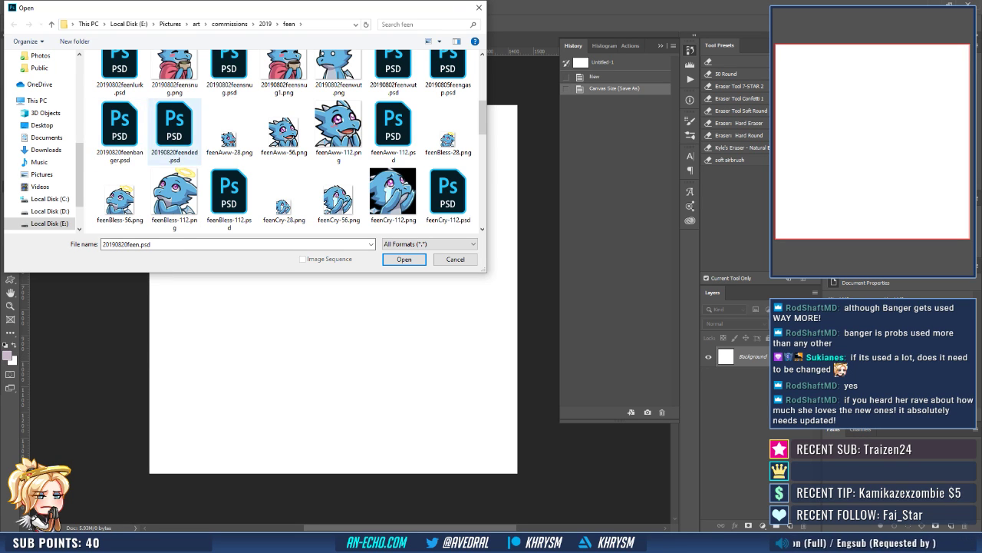
left_click(478, 7)
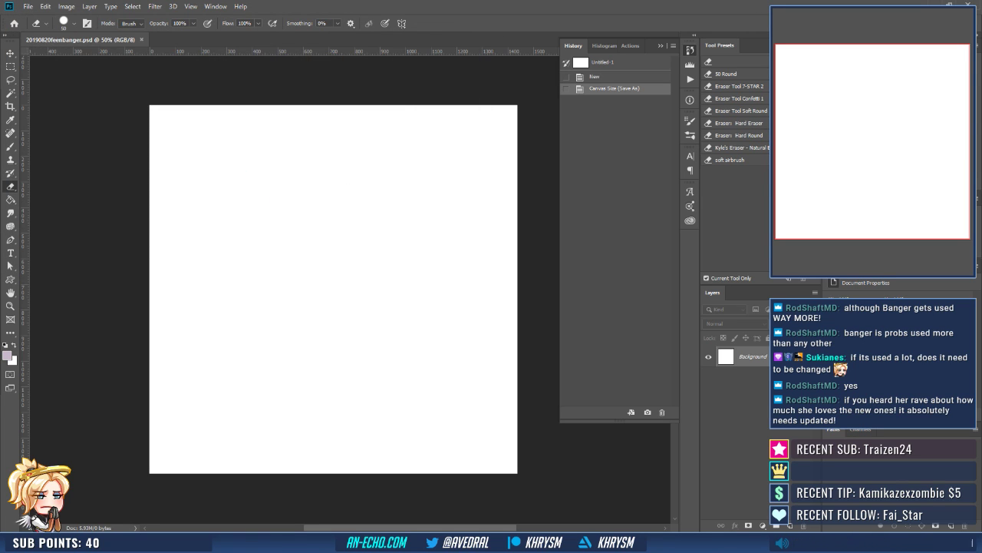
Add a new empty layer above the background, ready the Brush with the default black colour, and collapse the history list.
key("ctrl+shift+n")
key("Return")
key("b")
key("d")
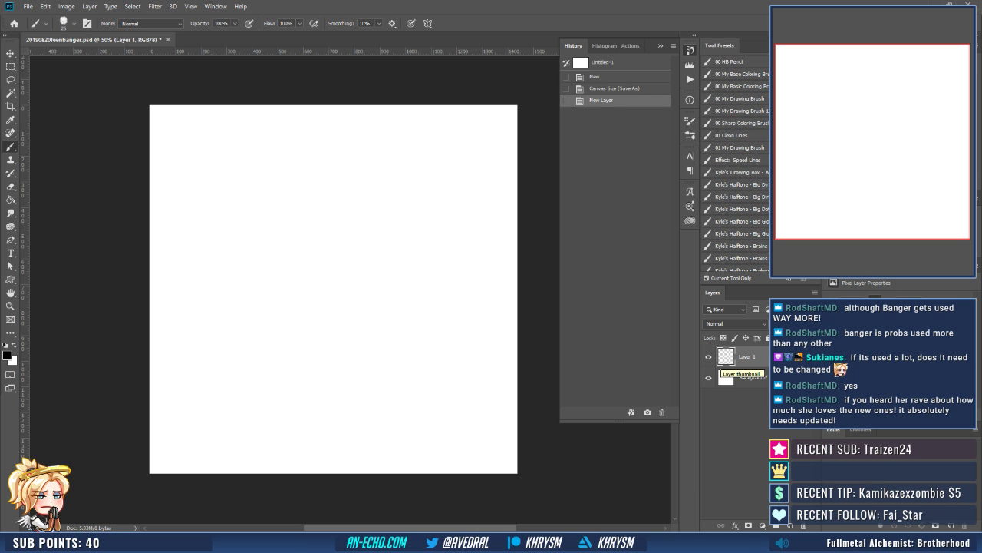
left_click(660, 46)
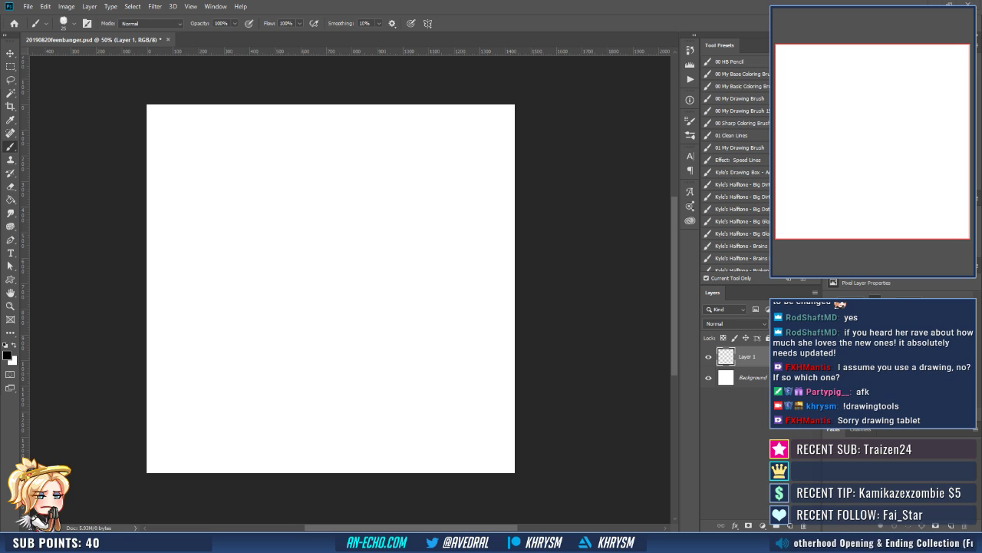
left_click_drag(402, 320, 412, 334)
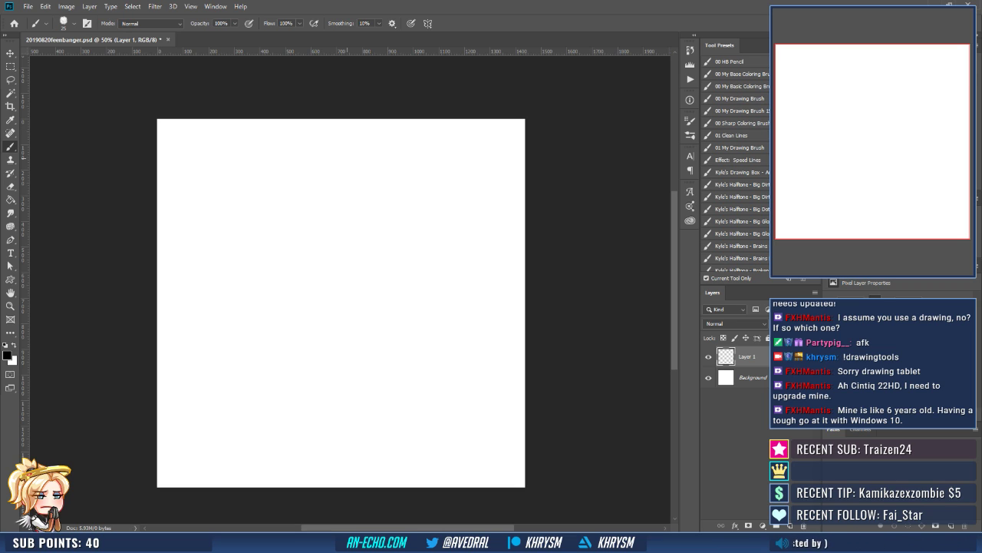
left_click_drag(372, 189, 377, 186)
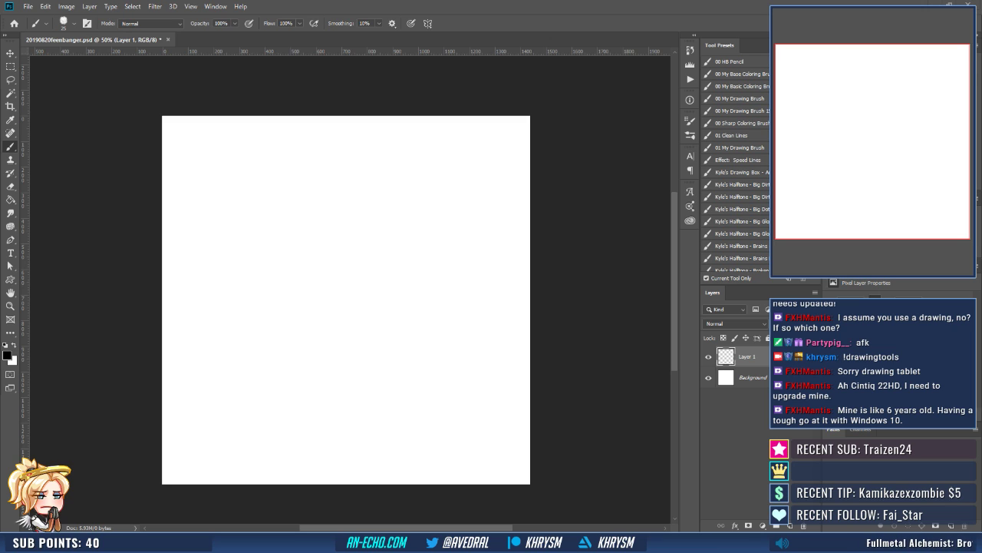
left_click_drag(449, 162, 454, 157)
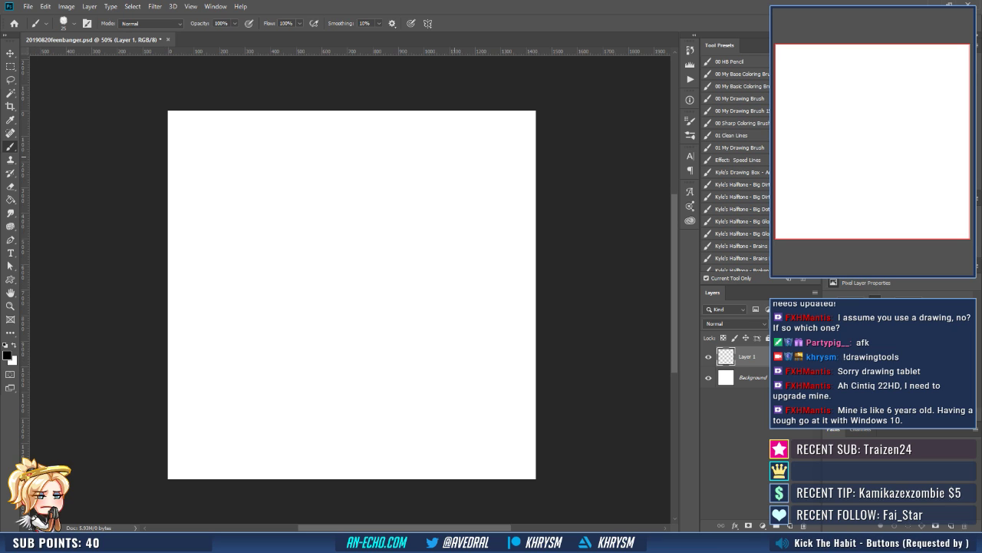
left_click_drag(428, 375, 422, 370)
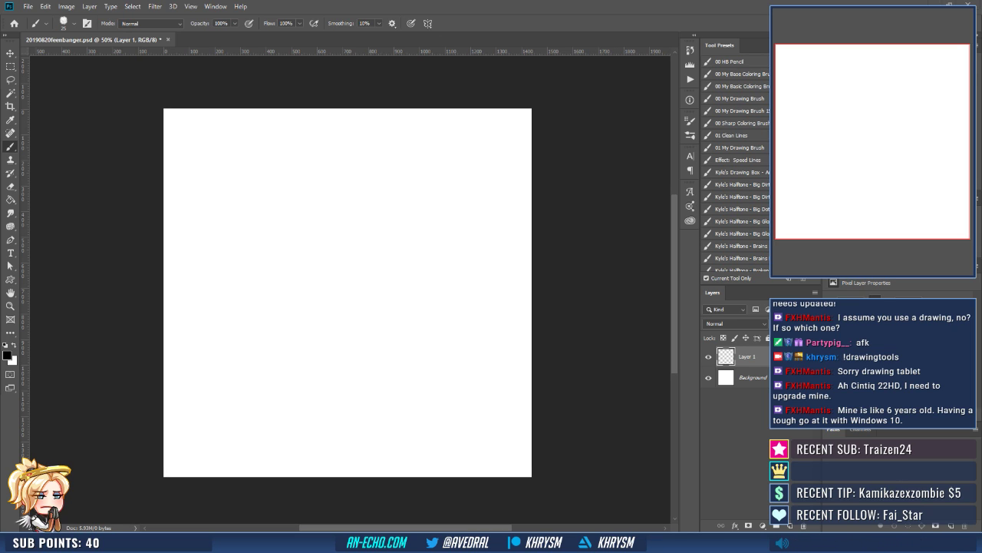
left_click_drag(443, 343, 451, 345)
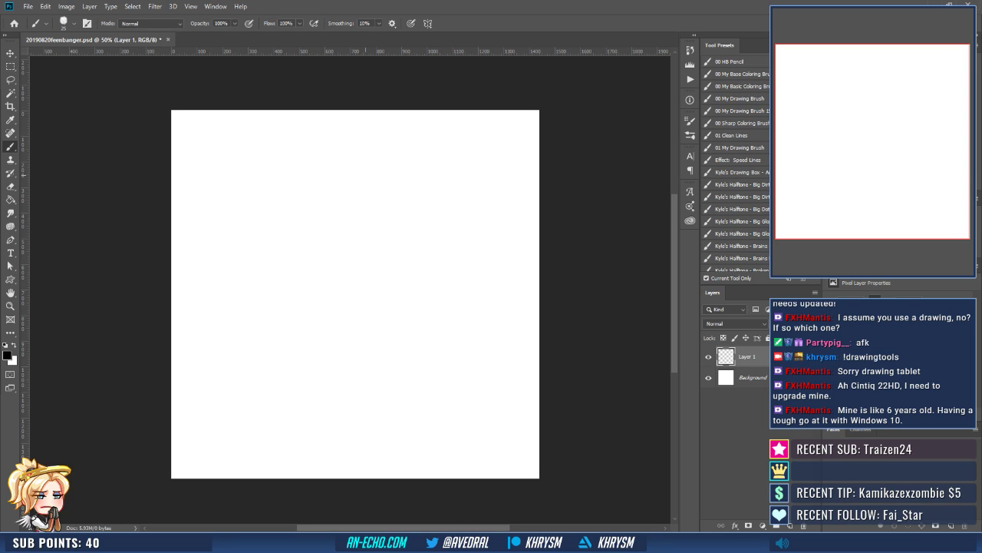
Sketch the dragon's head on Layer 1 with overlapping arcs for the rounded dome and a smaller curve bulging from its left side.
mouse_move(344, 184)
left_mouse_down()
mouse_move(291, 224)
mouse_move(284, 317)
left_mouse_up()
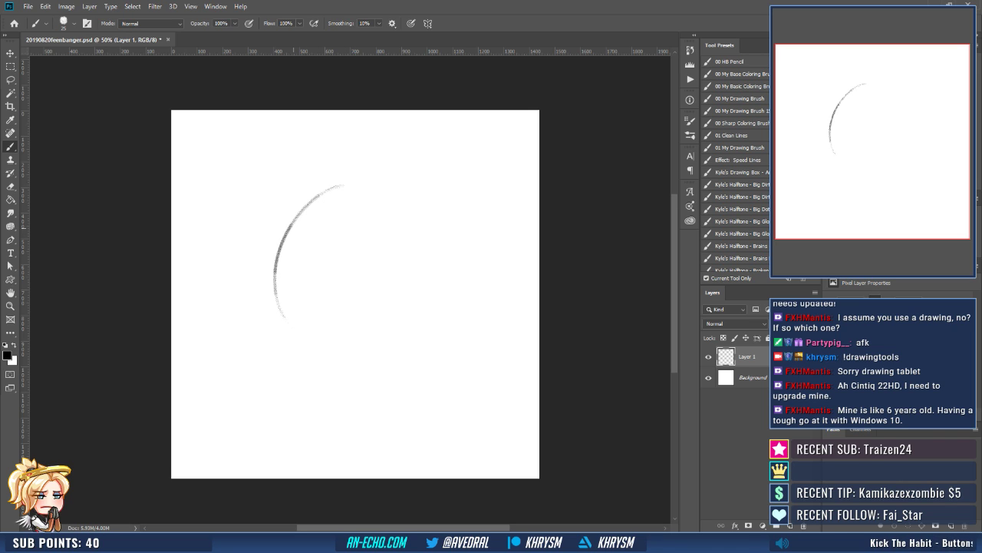
left_click_drag(307, 198, 474, 230)
left_click_drag(421, 192, 479, 267)
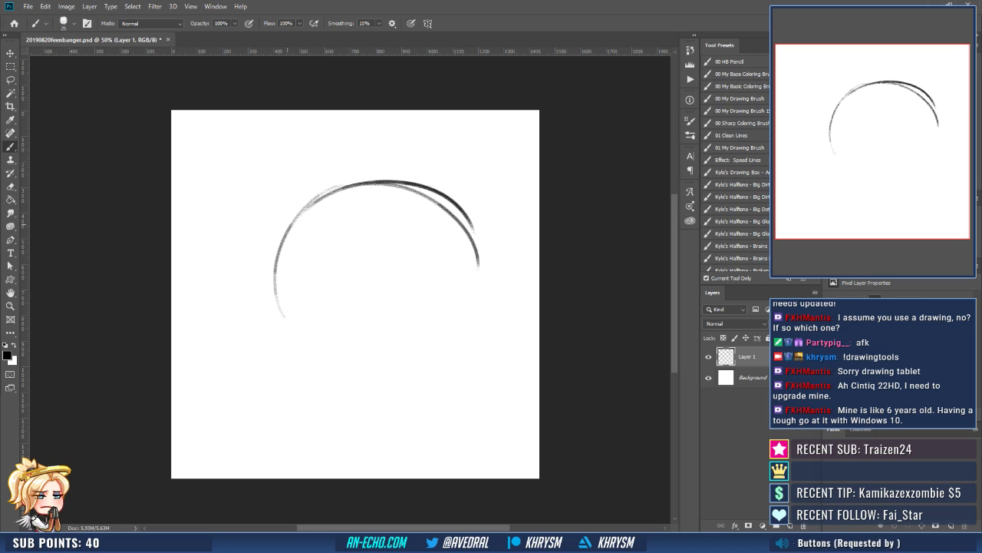
mouse_move(286, 223)
left_mouse_down()
mouse_move(242, 273)
mouse_move(259, 335)
left_mouse_up()
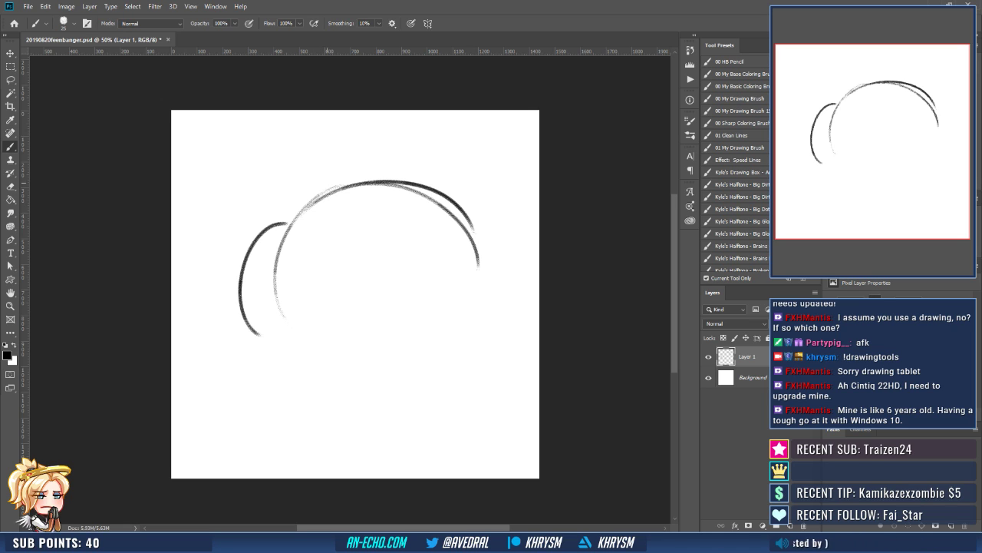
mouse_move(295, 212)
left_mouse_down()
mouse_move(309, 198)
mouse_move(473, 253)
mouse_move(457, 224)
left_mouse_up()
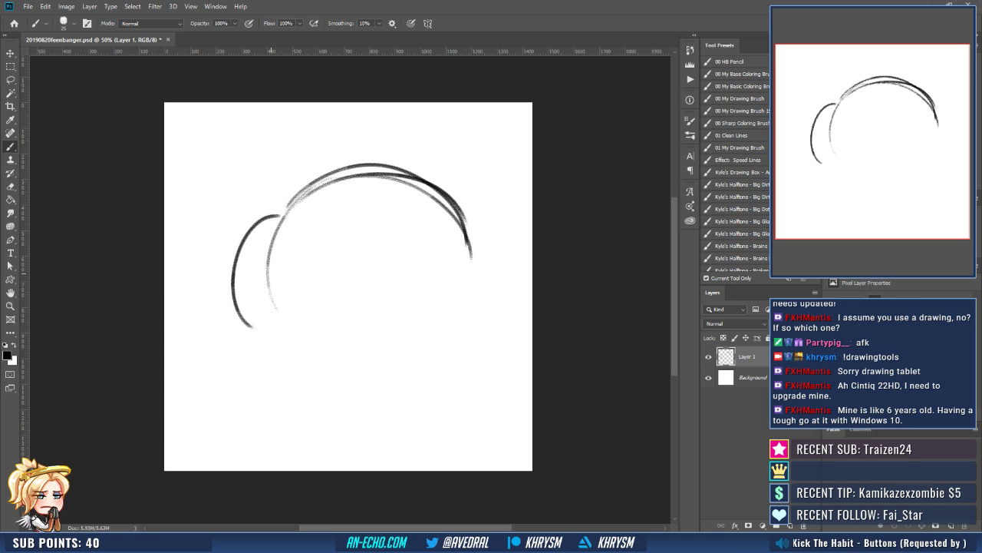
Sketch the two closed eyes as doubled, downward-bowed arcs under the head dome, undoing the first strokes of the left eye.
left_click_drag(269, 288, 314, 279)
left_click_drag(273, 306, 290, 316)
key("ctrl+z")
key("ctrl+z")
mouse_move(268, 277)
left_mouse_down()
mouse_move(298, 285)
mouse_move(307, 274)
mouse_move(294, 290)
left_mouse_up()
mouse_move(359, 289)
left_mouse_down()
mouse_move(396, 301)
mouse_move(403, 288)
mouse_move(394, 291)
left_mouse_up()
key("r")
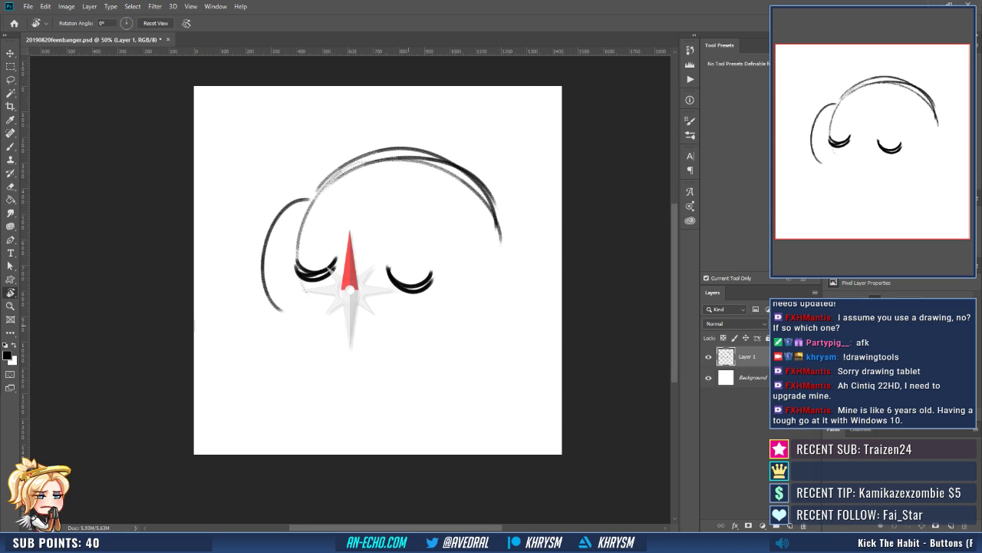
left_click_drag(326, 289, 321, 367)
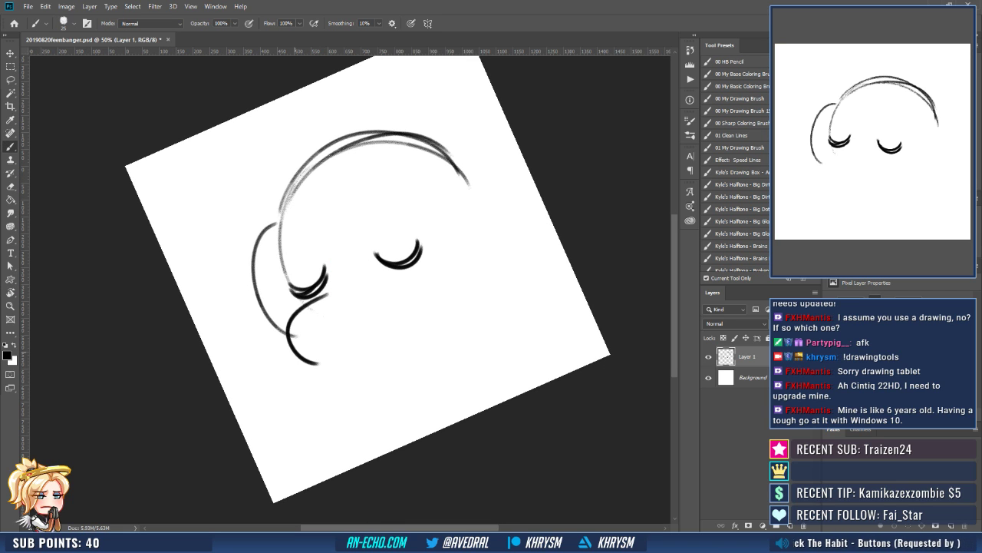
key("ctrl+z")
mouse_move(330, 291)
left_mouse_down()
mouse_move(302, 316)
mouse_move(332, 373)
left_mouse_up()
key("Escape")
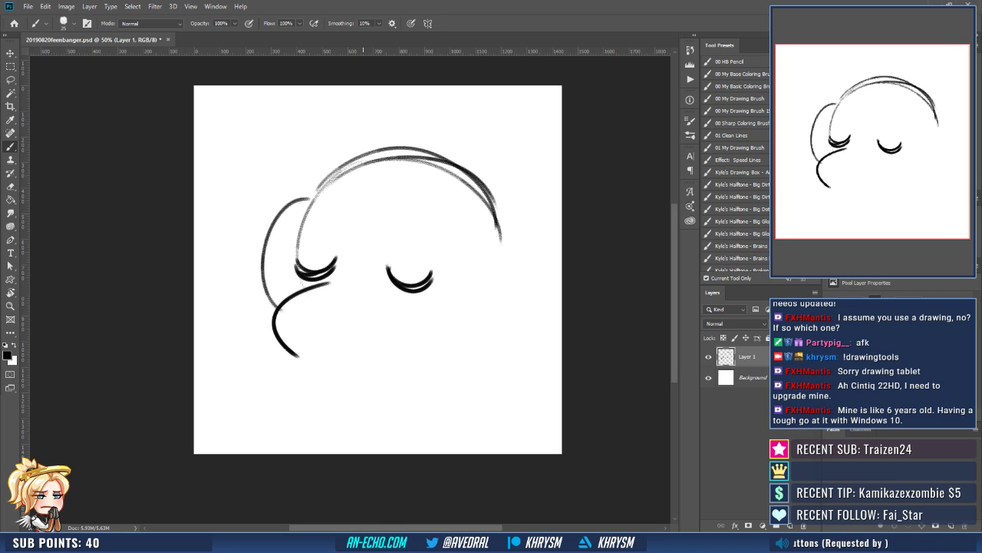
key("ctrl+z")
Sketch the snout running from the left eye into a wavy mouth line, with a short slanting lower jaw beneath it.
mouse_move(310, 282)
left_mouse_down()
mouse_move(288, 342)
mouse_move(298, 350)
mouse_move(316, 335)
mouse_move(415, 332)
left_mouse_up()
left_click_drag(312, 340, 384, 369)
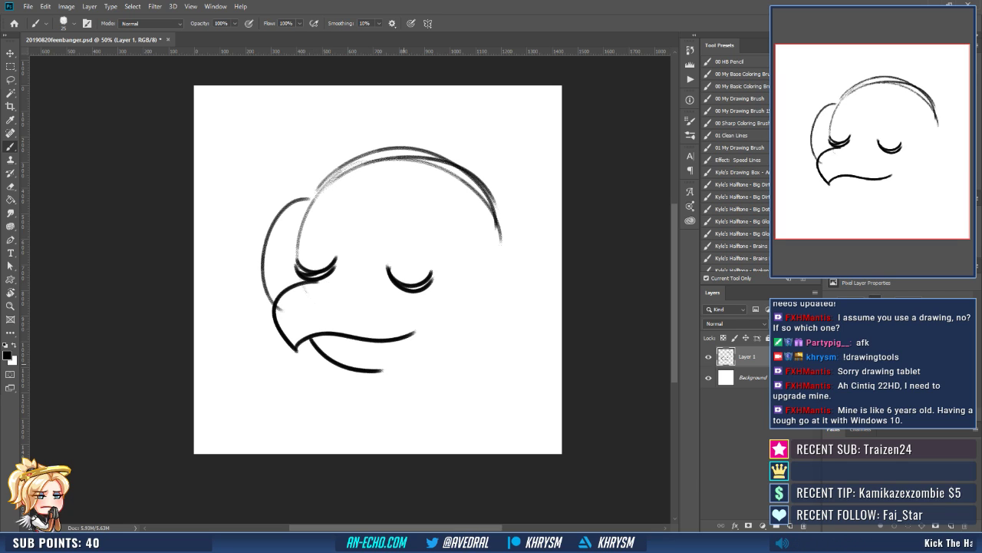
key("ctrl+z")
left_click_drag(311, 338, 364, 375)
scroll(430, 307, "up", 2)
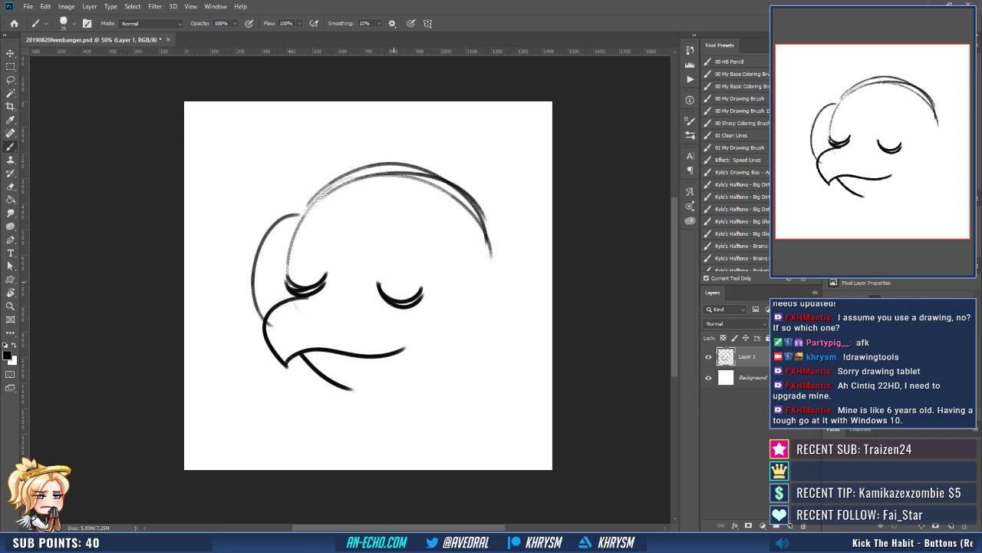
Erase the front curve of the snout between the left eye and the mouth line.
key("e")
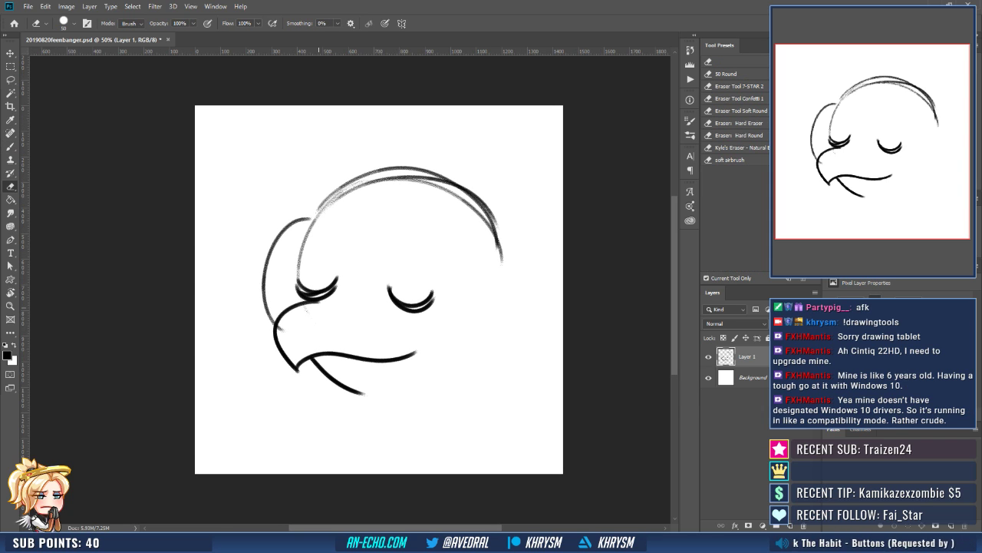
mouse_move(311, 307)
left_mouse_down()
mouse_move(278, 321)
mouse_move(295, 370)
left_mouse_up()
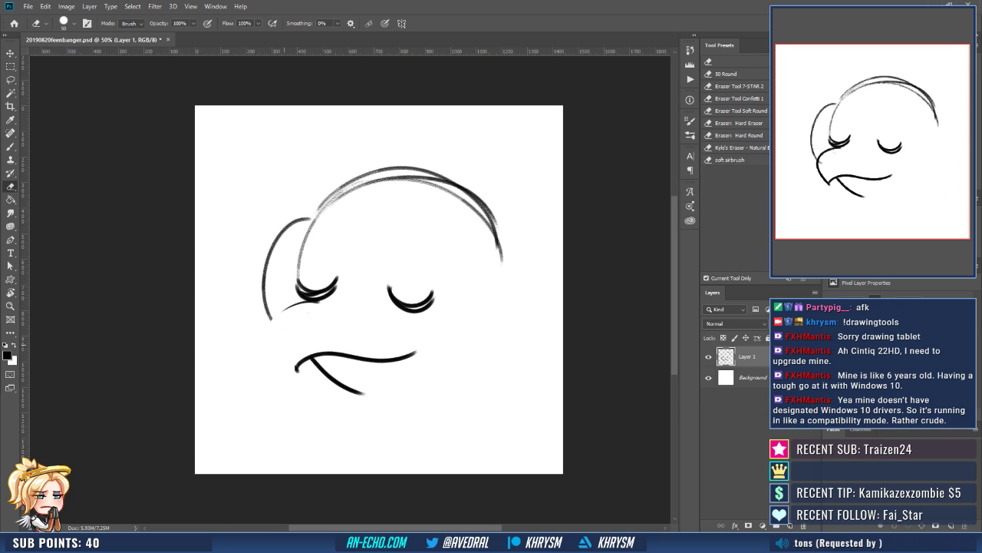
Draw the front edge of the beak with the brush and clean up the line below the far eye.
key("b")
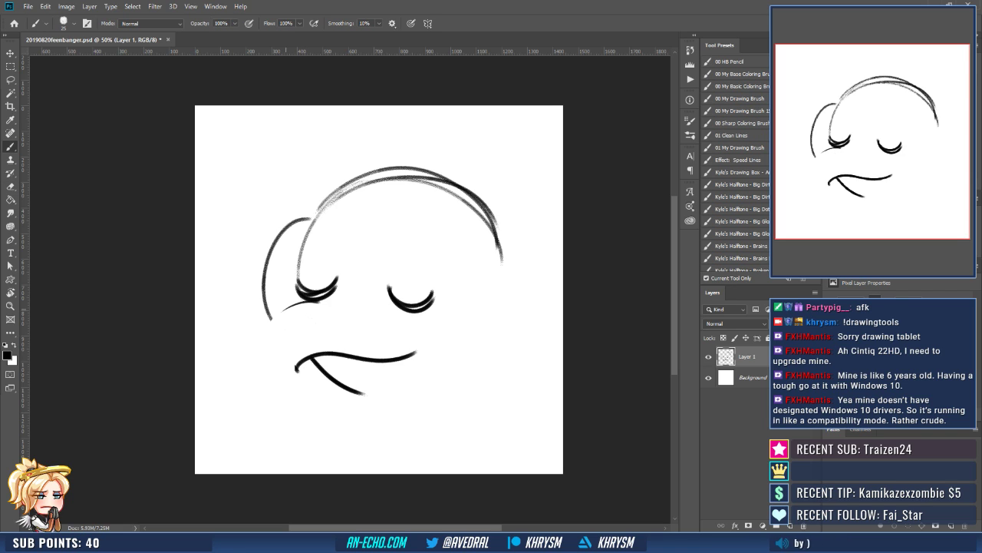
mouse_move(311, 304)
left_mouse_down()
mouse_move(274, 317)
mouse_move(298, 376)
left_mouse_up()
left_click_drag(344, 293, 335, 296)
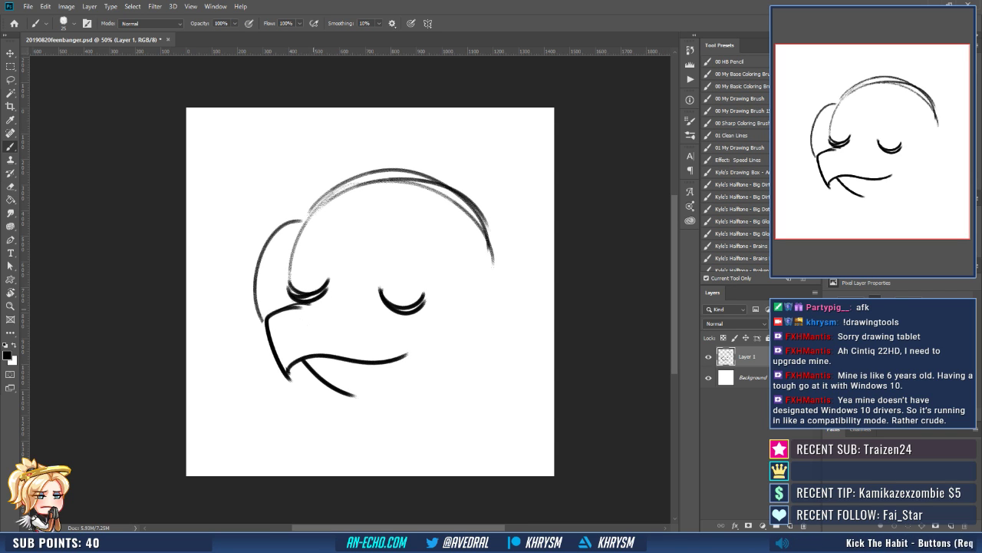
key("e")
left_click_drag(312, 305, 287, 309)
Draw a bold forehead curve from the far eye up to the top of the head.
mouse_move(307, 274)
left_mouse_down()
mouse_move(310, 286)
mouse_move(370, 190)
mouse_move(407, 188)
left_mouse_up()
key("b")
left_click_drag(376, 291, 382, 292)
left_click_drag(437, 278, 423, 231)
left_click_drag(445, 294, 438, 309)
Erase the rough overlapping sketch lines across the top and back of the head.
key("e")
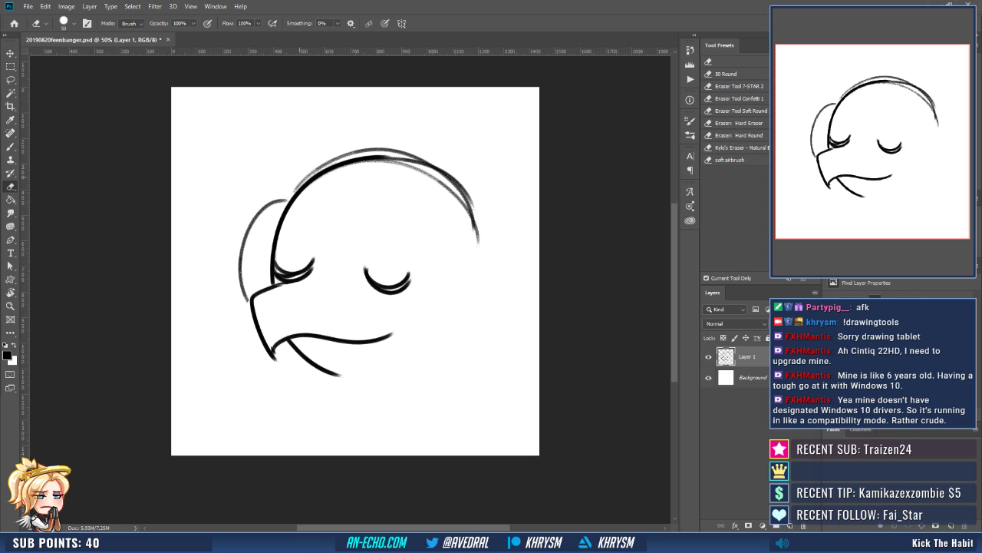
mouse_move(302, 181)
left_mouse_down()
mouse_move(392, 152)
mouse_move(345, 165)
mouse_move(453, 177)
left_mouse_up()
left_click_drag(395, 163, 475, 219)
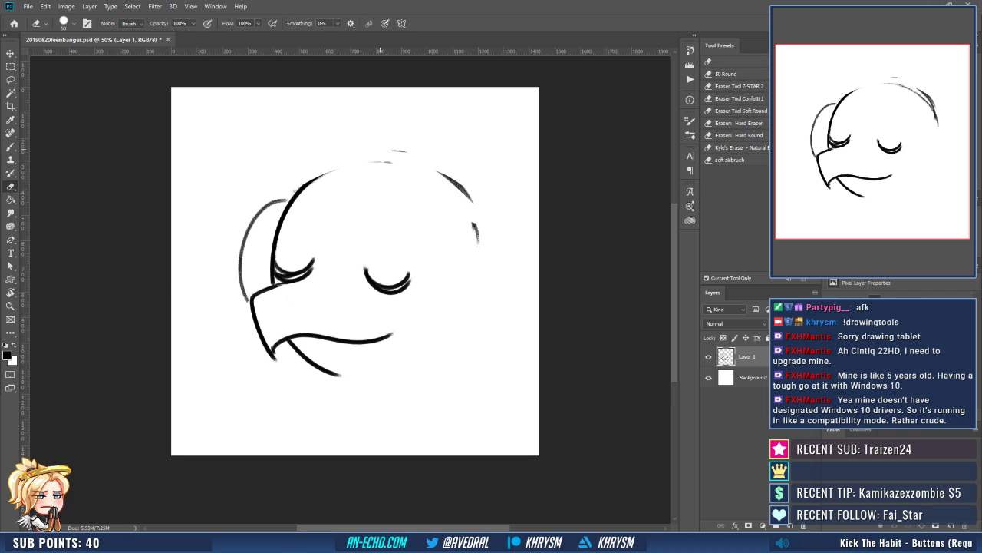
mouse_move(438, 172)
left_mouse_down()
mouse_move(476, 227)
mouse_move(463, 192)
left_mouse_up()
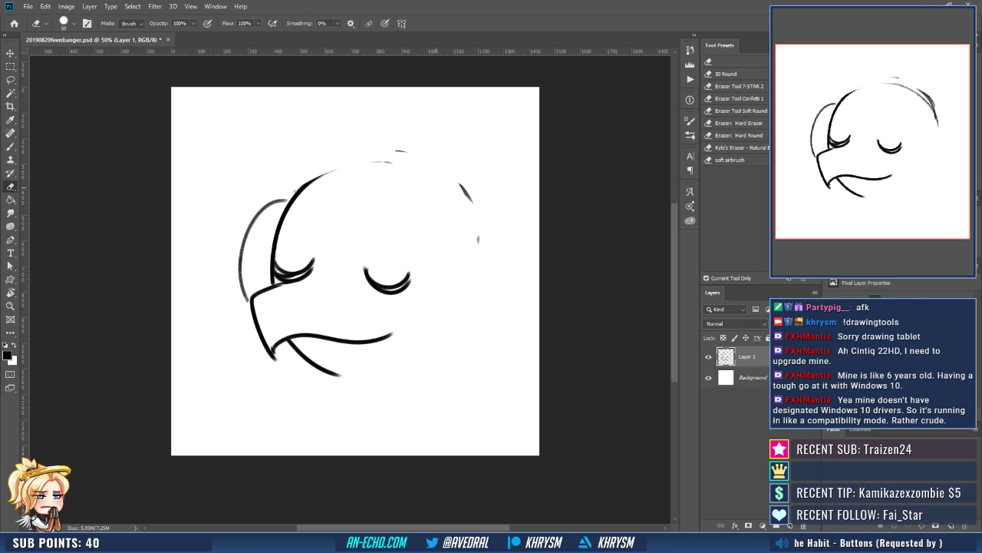
left_click_drag(396, 150, 407, 152)
left_click_drag(459, 184, 479, 244)
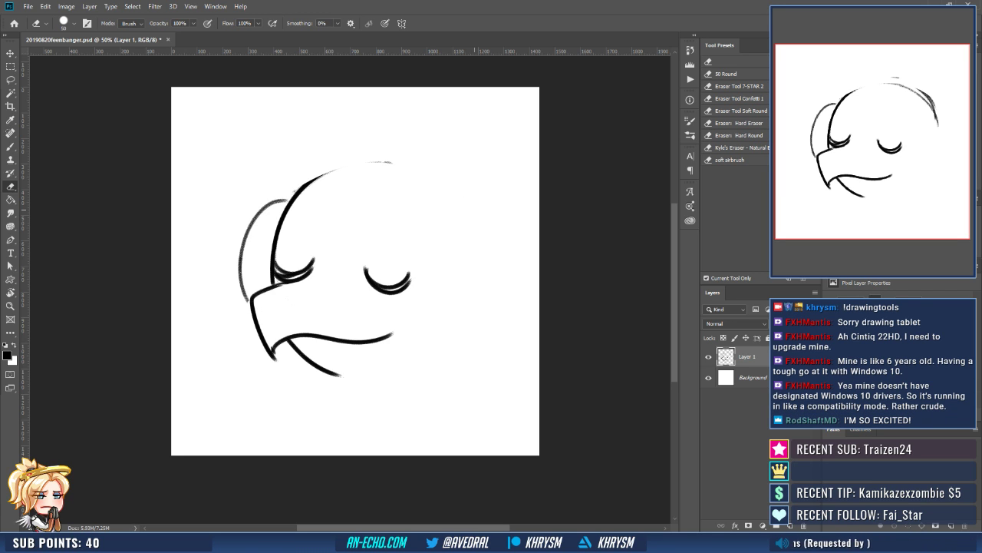
left_click_drag(346, 273, 363, 275)
Draw an eyebrow above each closed eye and thicken the eyelids and lower jaw line in black.
key("b")
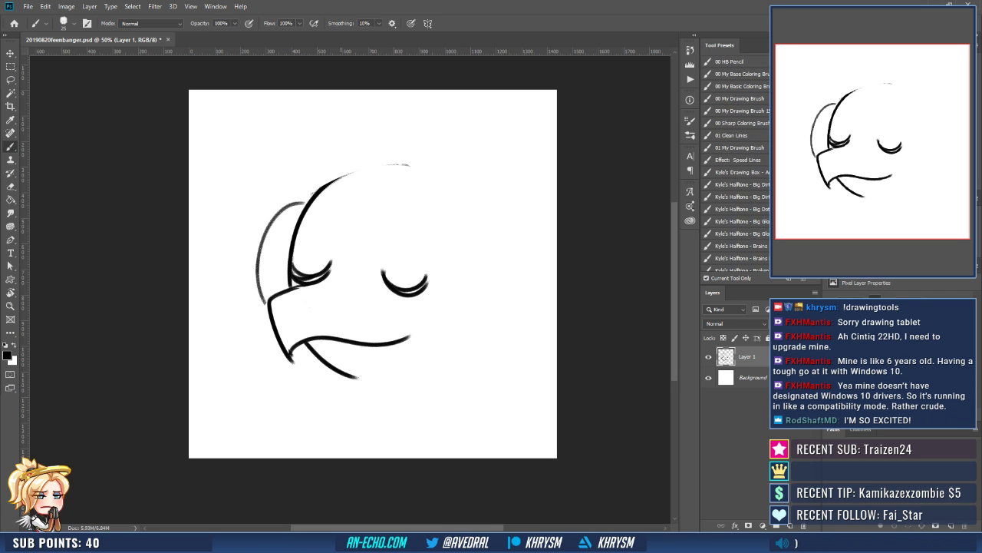
mouse_move(303, 225)
left_mouse_down()
mouse_move(338, 212)
mouse_move(427, 229)
left_mouse_up()
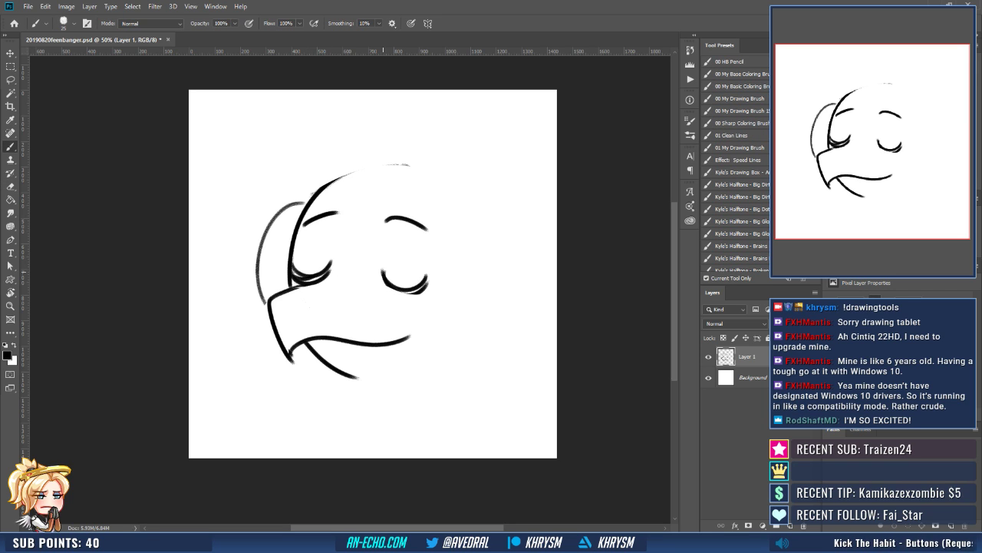
mouse_move(383, 272)
left_mouse_down()
mouse_move(426, 278)
mouse_move(407, 287)
mouse_move(419, 286)
left_mouse_up()
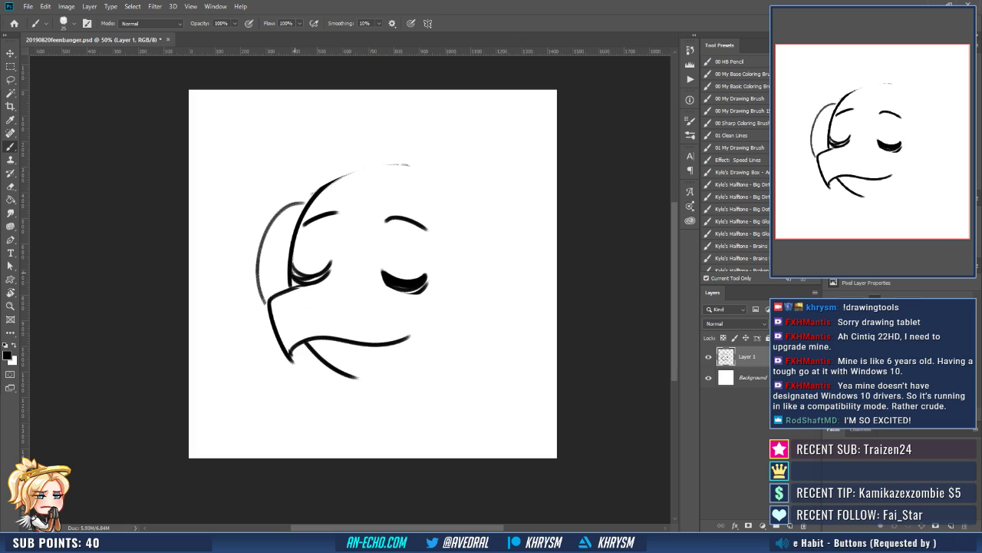
mouse_move(292, 270)
left_mouse_down()
mouse_move(323, 281)
mouse_move(303, 277)
mouse_move(331, 267)
left_mouse_up()
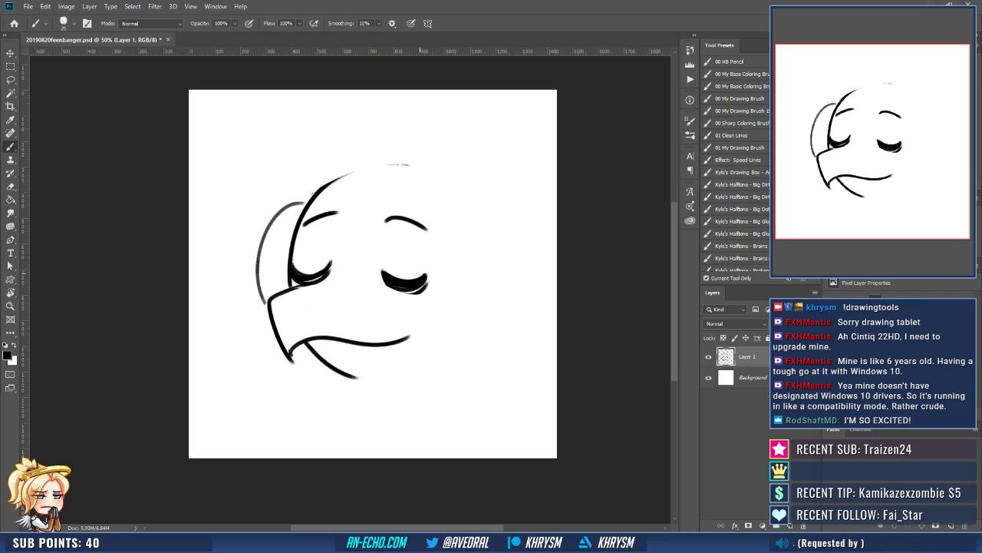
left_click_drag(423, 281, 436, 274)
mouse_move(344, 355)
left_mouse_down()
mouse_move(375, 331)
mouse_move(401, 351)
left_mouse_up()
mouse_move(443, 301)
left_mouse_down()
mouse_move(419, 310)
mouse_move(436, 295)
left_mouse_up()
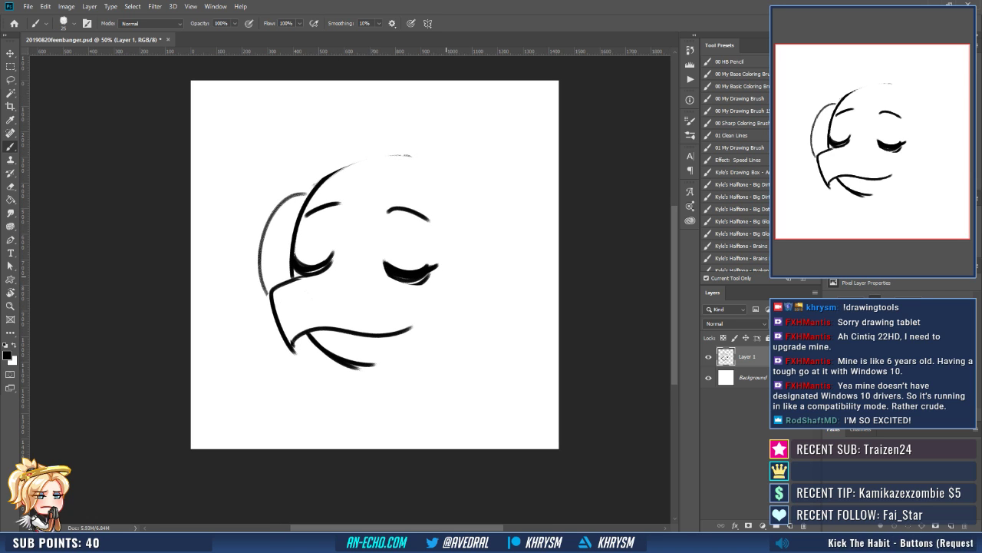
Rotate the whole head sketch slightly clockwise and shift it toward the left side of the canvas.
key("ctrl+t")
key("Escape")
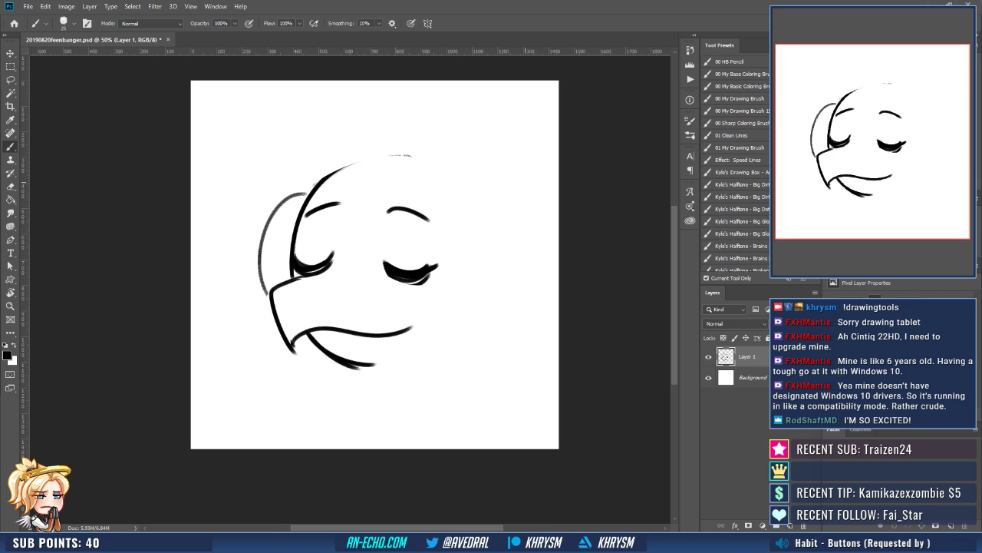
key("ctrl+t")
left_click_drag(471, 182, 481, 201)
key("v")
left_click_drag(382, 332, 359, 331)
left_click_drag(326, 267, 324, 272)
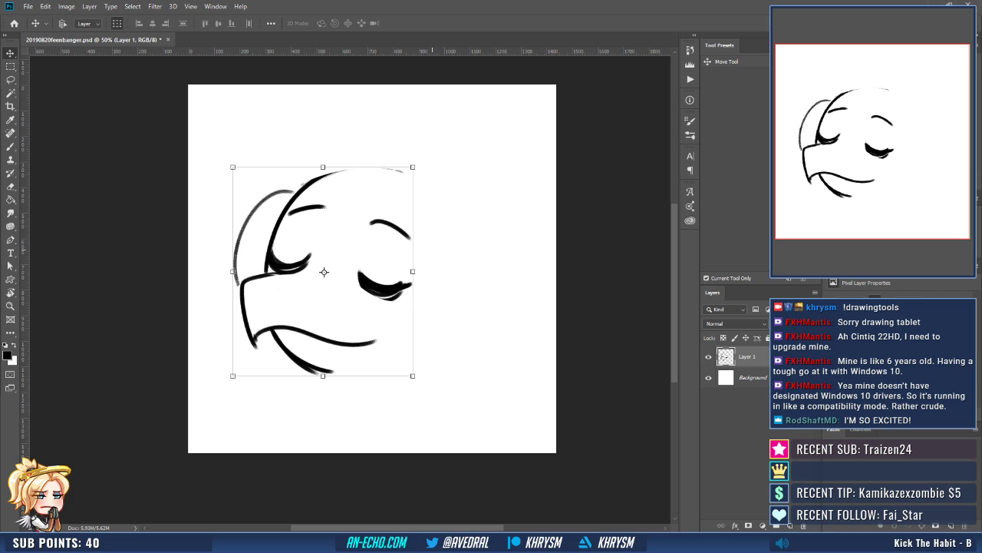
Lasso the near eye with its eyebrow, move them slightly up, and deselect.
key("l")
mouse_move(442, 232)
left_mouse_down()
mouse_move(407, 338)
mouse_move(442, 232)
left_mouse_up()
key("v")
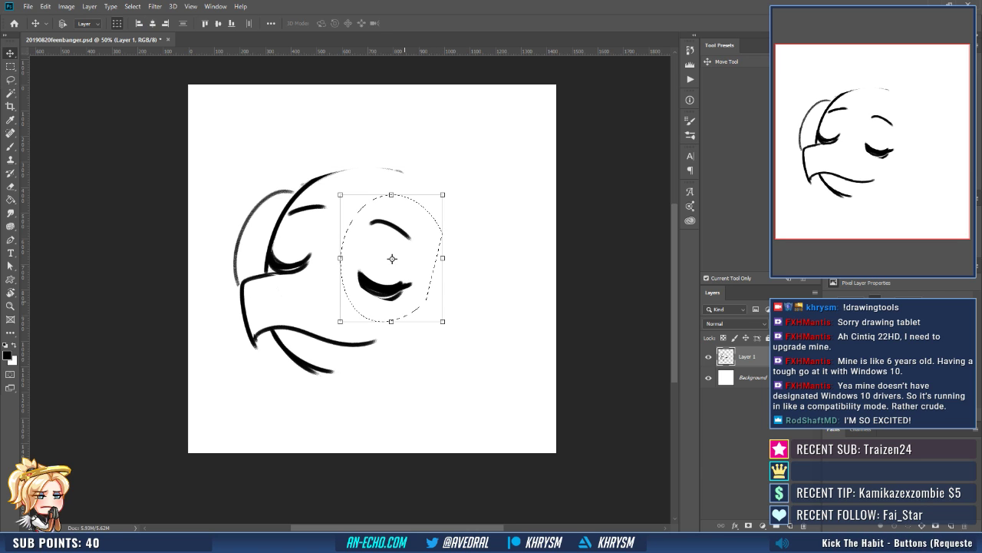
mouse_move(407, 280)
left_mouse_down()
mouse_move(407, 265)
mouse_move(406, 292)
left_mouse_up()
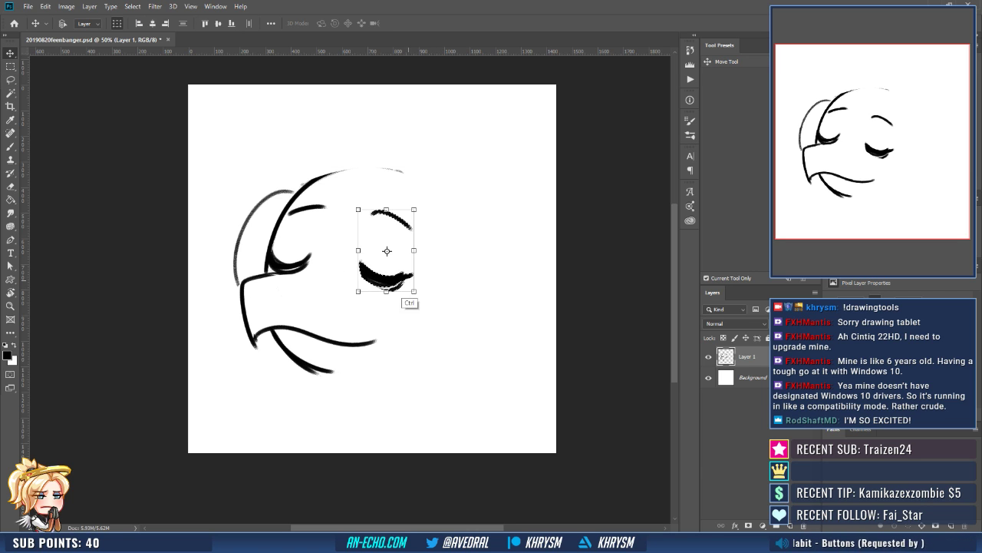
key("ctrl+d")
Draw a bold curve for the top of the head, from the far brow to the back of the skull.
key("b")
left_click_drag(286, 204, 456, 183)
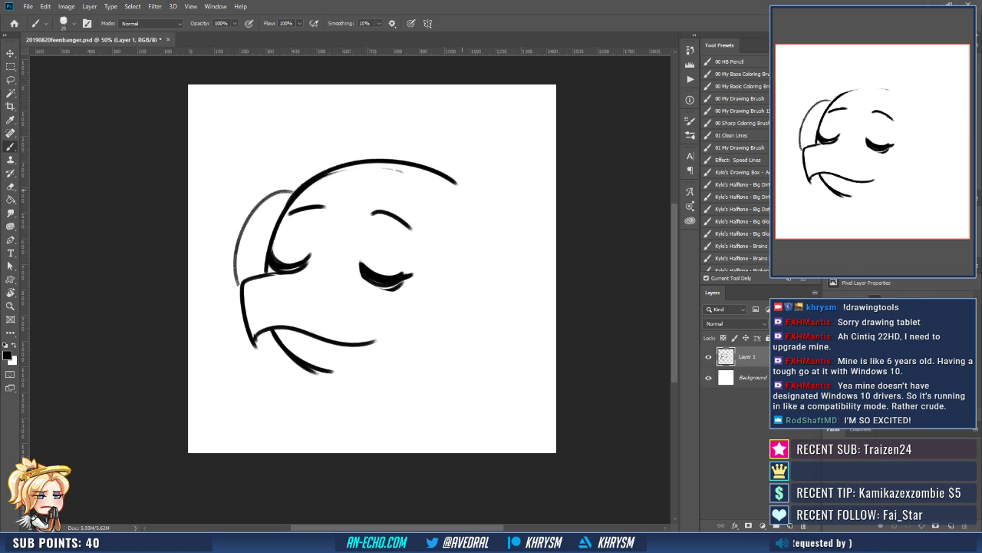
key("ctrl+z")
left_click_drag(283, 210, 462, 188)
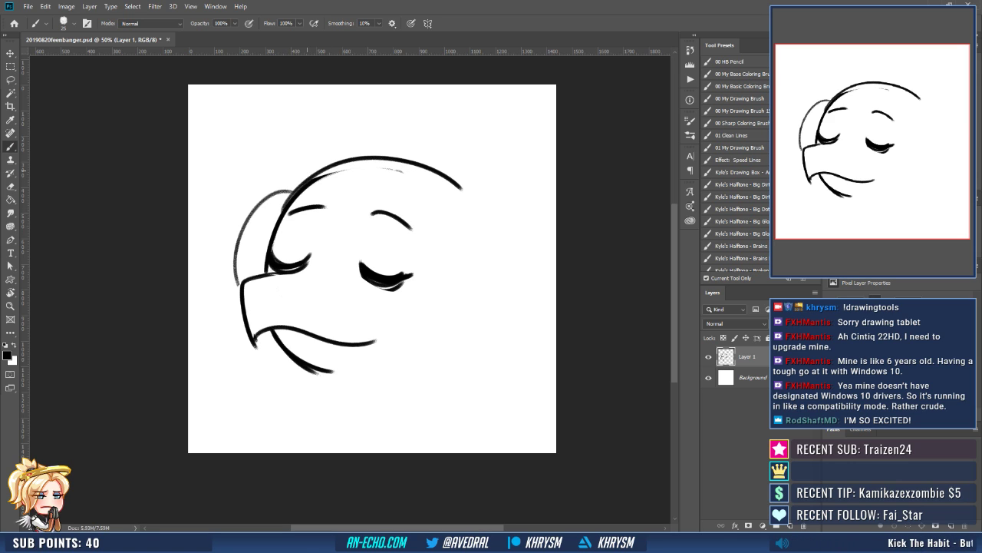
Draw pointed crest spikes along the top and back of the head and move the sketch slightly left.
mouse_move(297, 183)
left_mouse_down()
mouse_move(377, 99)
mouse_move(395, 95)
mouse_move(371, 140)
mouse_move(344, 157)
mouse_move(399, 128)
mouse_move(400, 148)
mouse_move(442, 170)
mouse_move(494, 157)
mouse_move(470, 188)
mouse_move(459, 163)
left_mouse_up()
key("space")
key("v")
left_click_drag(370, 334, 356, 344)
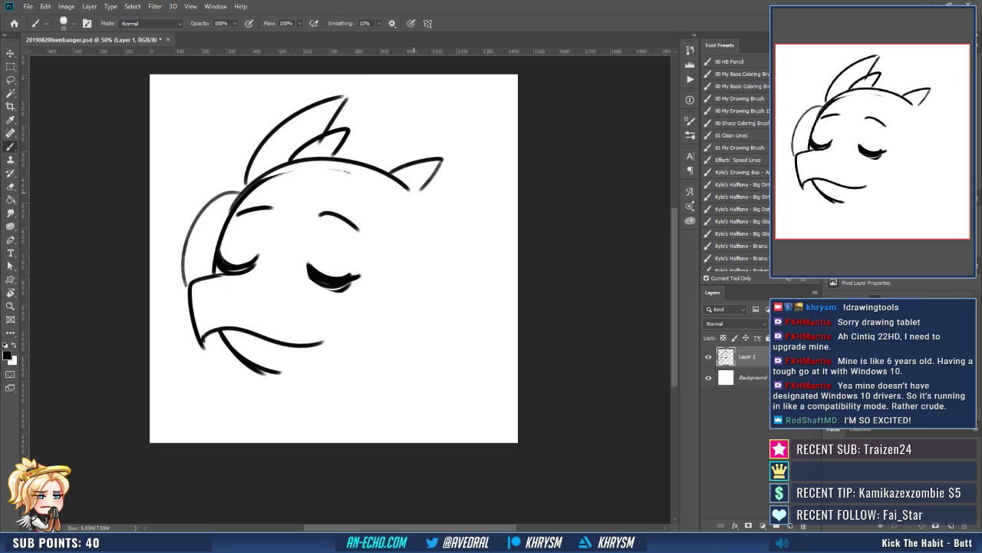
Scale the whole head sketch down slightly with Free Transform, keeping its lower-left corner in place.
key("ctrl+t")
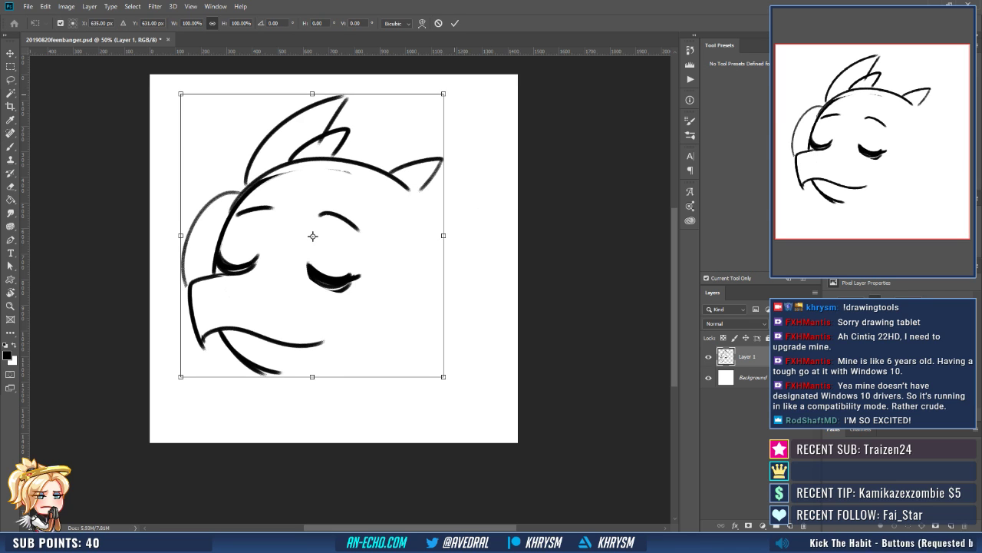
left_click_drag(444, 94, 425, 116)
key("Return")
Draw a large pointed ear at the back of the head with jagged cheek tufts below, undoing unwanted strokes.
key("b")
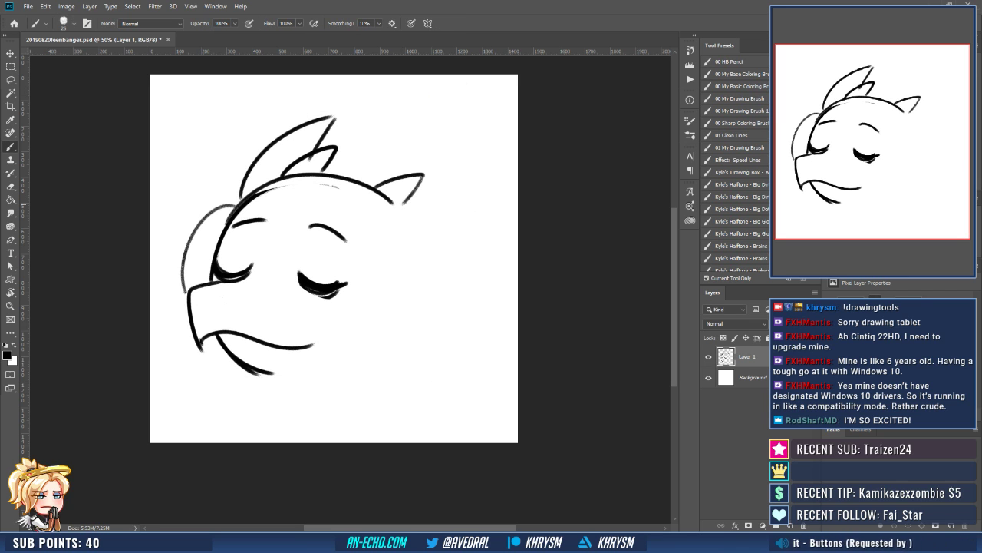
mouse_move(393, 205)
left_mouse_down()
mouse_move(502, 218)
mouse_move(411, 278)
left_mouse_up()
key("ctrl+z")
mouse_move(500, 221)
left_mouse_down()
mouse_move(401, 287)
mouse_move(457, 303)
mouse_move(407, 331)
left_mouse_up()
key("ctrl+z")
key("e")
key("b")
mouse_move(412, 296)
left_mouse_down()
mouse_move(450, 302)
mouse_move(425, 322)
mouse_move(441, 329)
mouse_move(380, 361)
left_mouse_up()
key("ctrl+z")
key("ctrl+z")
left_click_drag(346, 307, 371, 301)
Erase the thick lower jaw line and redraw it as a thinner curve from under the beak tip.
key("e")
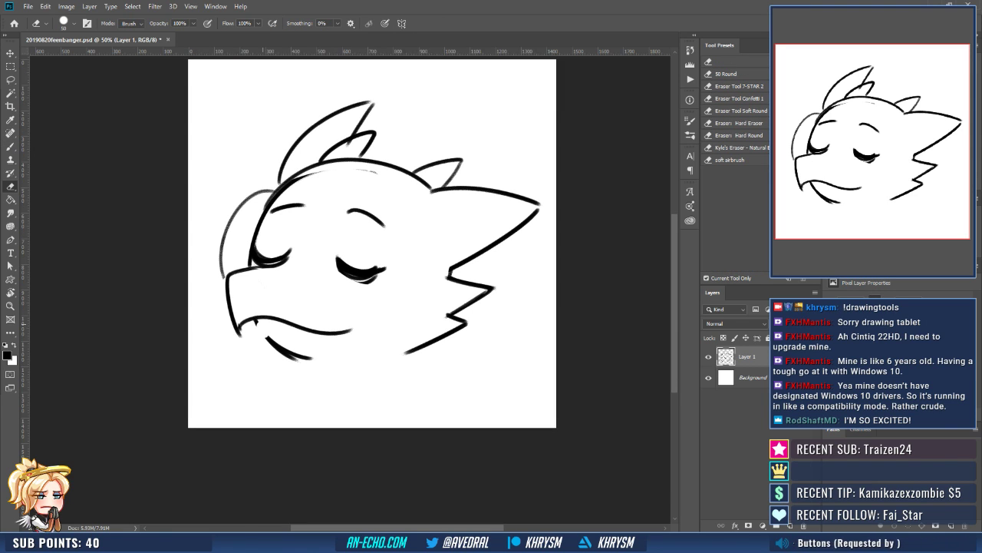
left_click_drag(266, 337, 310, 358)
key("b")
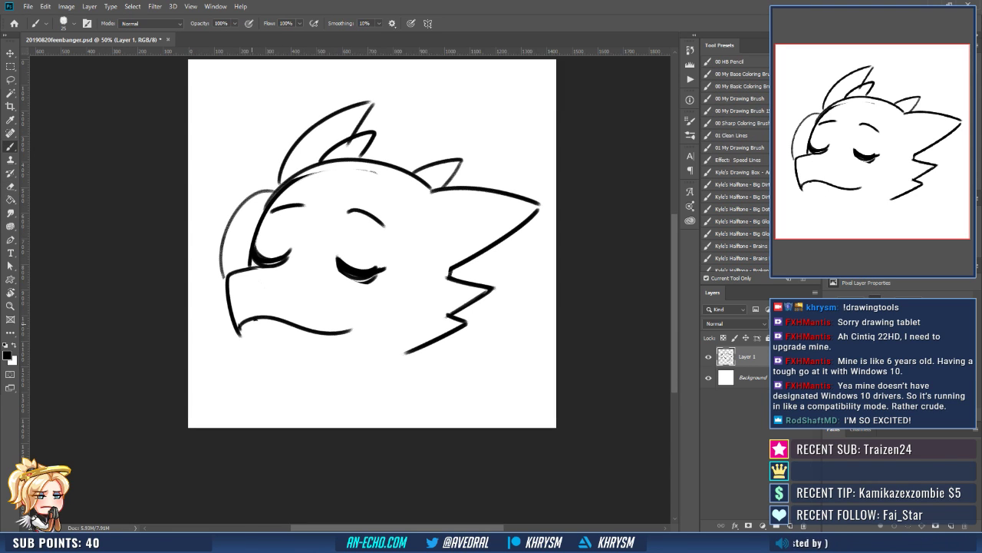
left_click_drag(251, 323, 307, 370)
left_click_drag(250, 321, 307, 365)
Draw a short slanted nostril on the beak and retouch the beak's upper edge.
key("e")
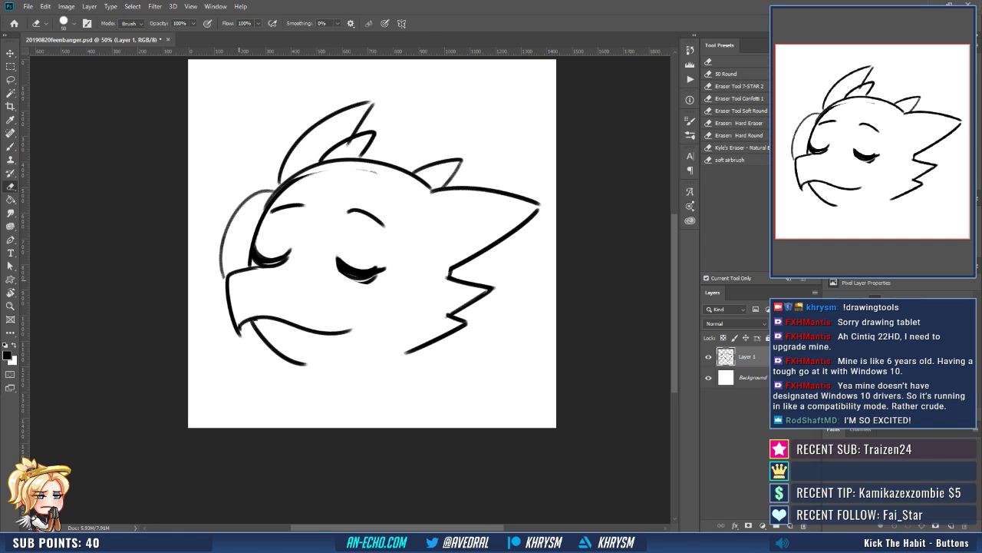
key("b")
left_click_drag(261, 304, 274, 294)
left_click_drag(302, 259, 328, 251)
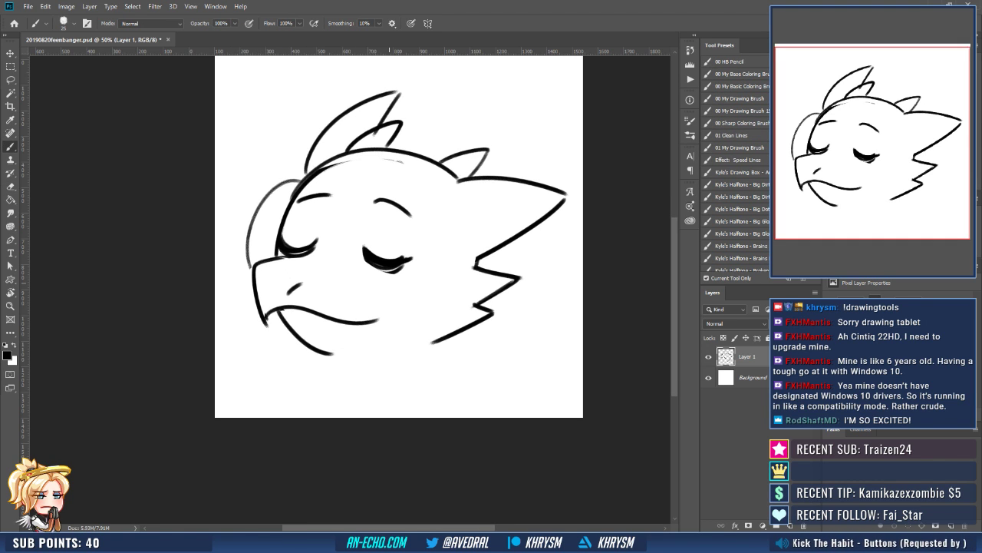
key("e")
key("b")
left_click_drag(263, 270, 297, 257)
left_click_drag(459, 203, 459, 211)
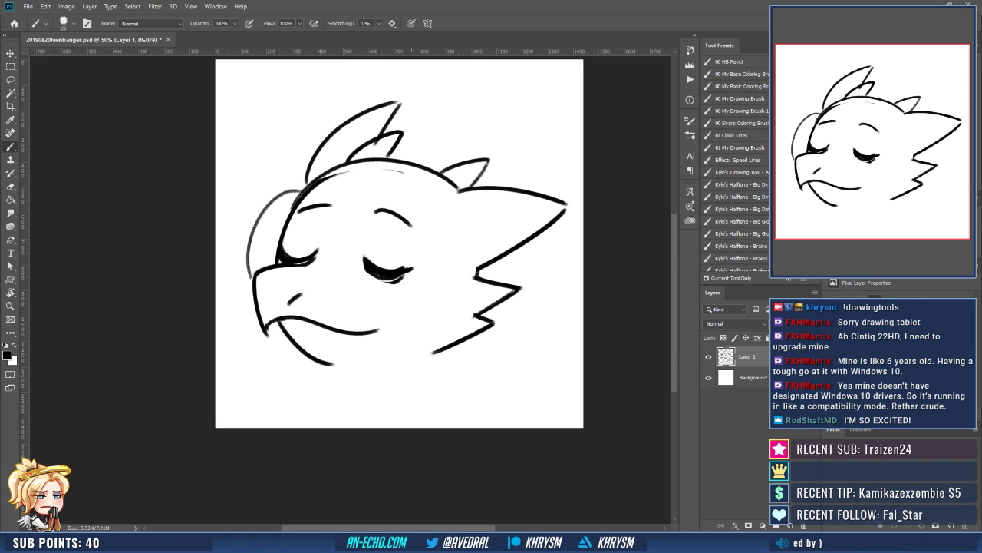
Clean up the lower edges of both closed eyes and refine them into solid black lids with lashes.
key("e")
mouse_move(372, 278)
left_mouse_down()
mouse_move(400, 279)
mouse_move(381, 269)
mouse_move(411, 267)
mouse_move(375, 265)
mouse_move(408, 269)
left_mouse_up()
key("b")
key("e")
key("b")
left_click_drag(284, 249, 312, 253)
key("ctrl+z")
left_click_drag(477, 223, 457, 222)
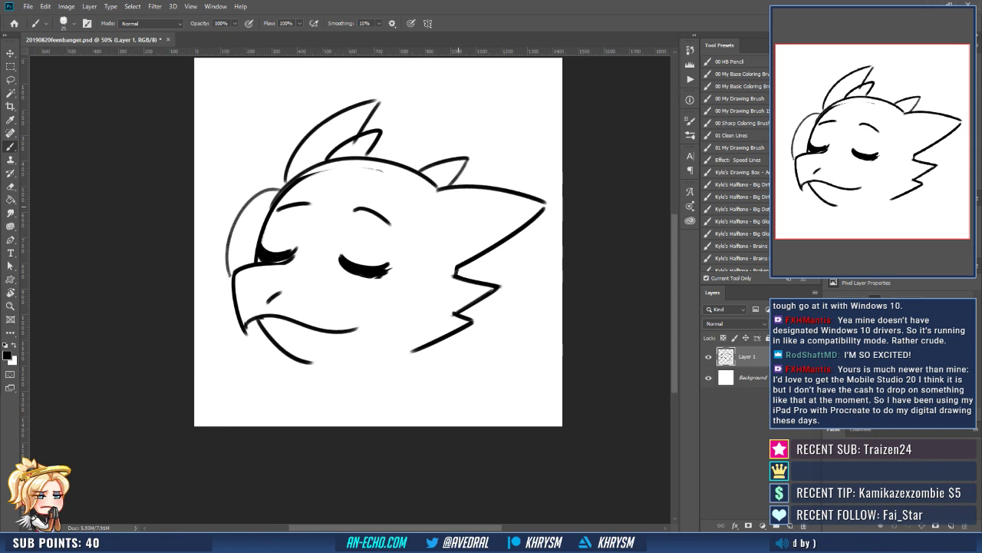
left_click_drag(495, 266, 486, 248)
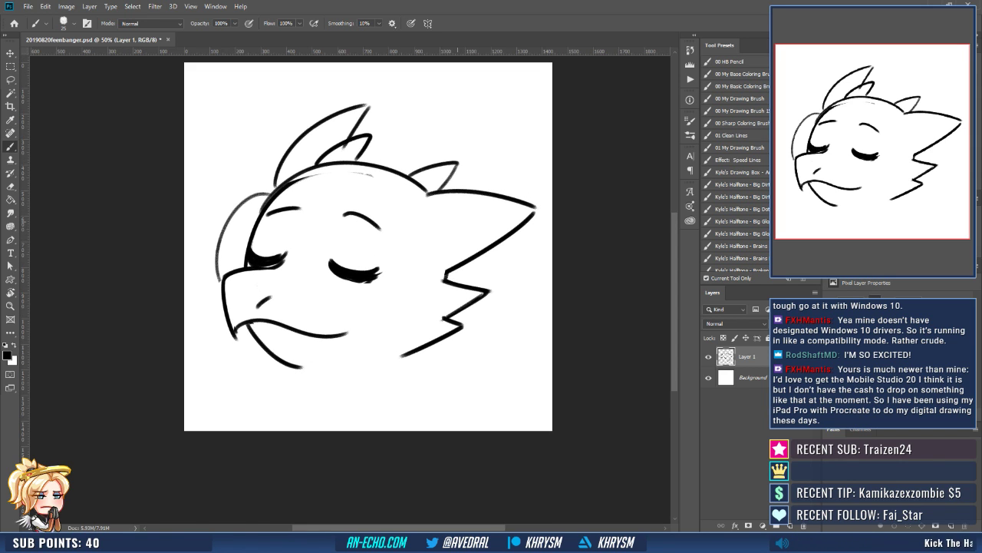
Erase the faint arc on the far side of the head and redraw it as a bolder, tighter ear cup arc.
key("e")
mouse_move(269, 195)
left_mouse_down()
mouse_move(249, 196)
mouse_move(224, 227)
left_mouse_up()
left_click_drag(217, 265, 220, 282)
key("b")
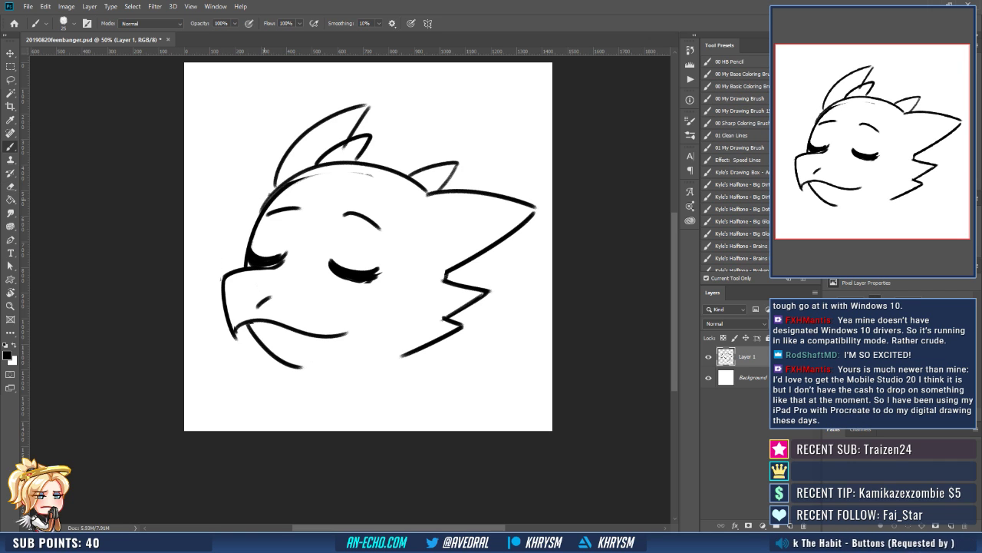
mouse_move(264, 199)
left_mouse_down()
mouse_move(233, 221)
mouse_move(224, 273)
left_mouse_up()
Draw the curved front edge of the near ear cup and erase the jagged cheek tufts behind it.
mouse_move(443, 229)
left_mouse_down()
mouse_move(411, 225)
mouse_move(403, 315)
left_mouse_up()
key("ctrl+z")
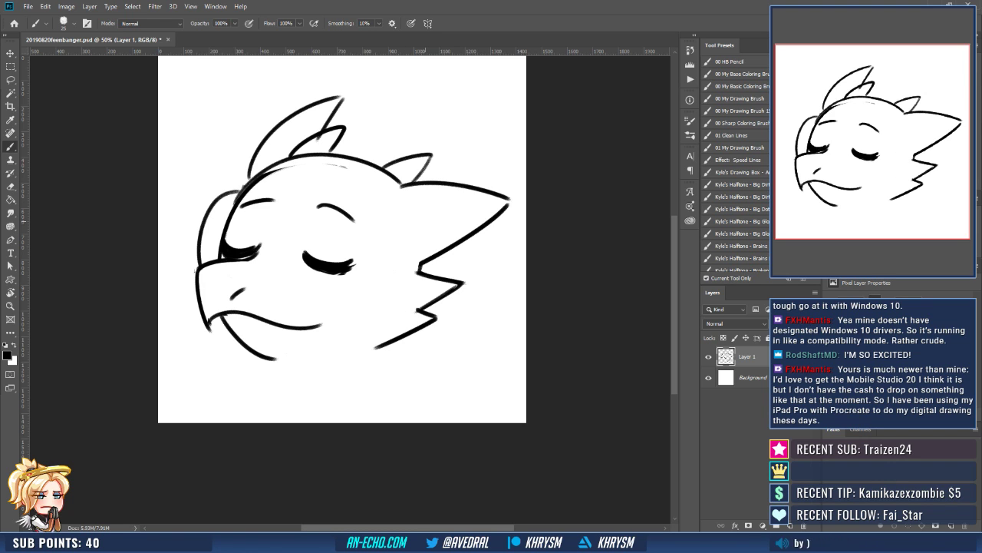
left_click_drag(424, 220, 395, 314)
key("e")
mouse_move(418, 261)
left_mouse_down()
mouse_move(421, 273)
mouse_move(434, 257)
mouse_move(439, 278)
mouse_move(430, 321)
mouse_move(377, 347)
left_mouse_up()
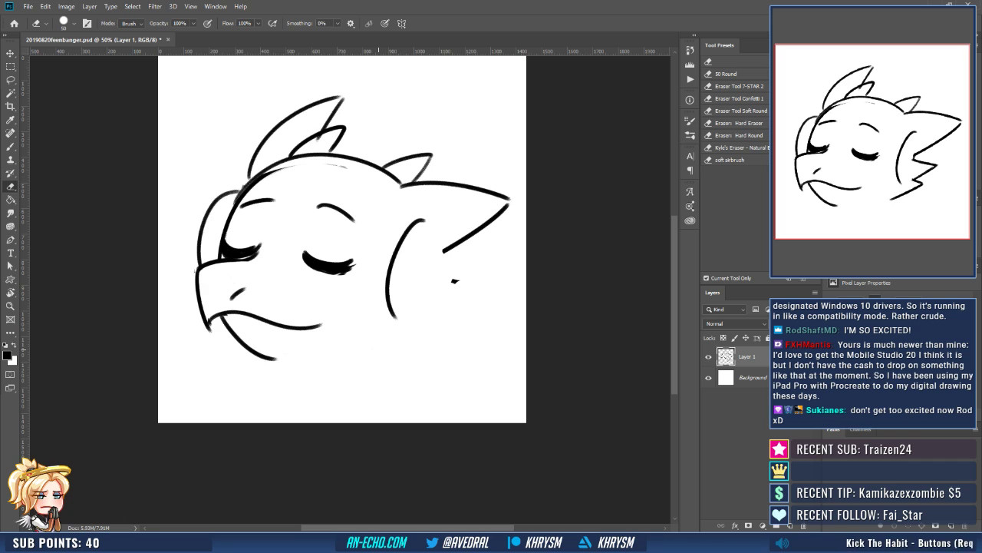
left_click_drag(453, 245, 445, 252)
Draw the back edge of the near ear cup and replace its long inner line with a smaller inner oval.
key("b")
mouse_move(424, 220)
left_mouse_down()
mouse_move(449, 244)
mouse_move(441, 311)
left_mouse_up()
mouse_move(411, 224)
left_mouse_down()
mouse_move(394, 321)
mouse_move(401, 329)
mouse_move(419, 242)
mouse_move(413, 327)
left_mouse_up()
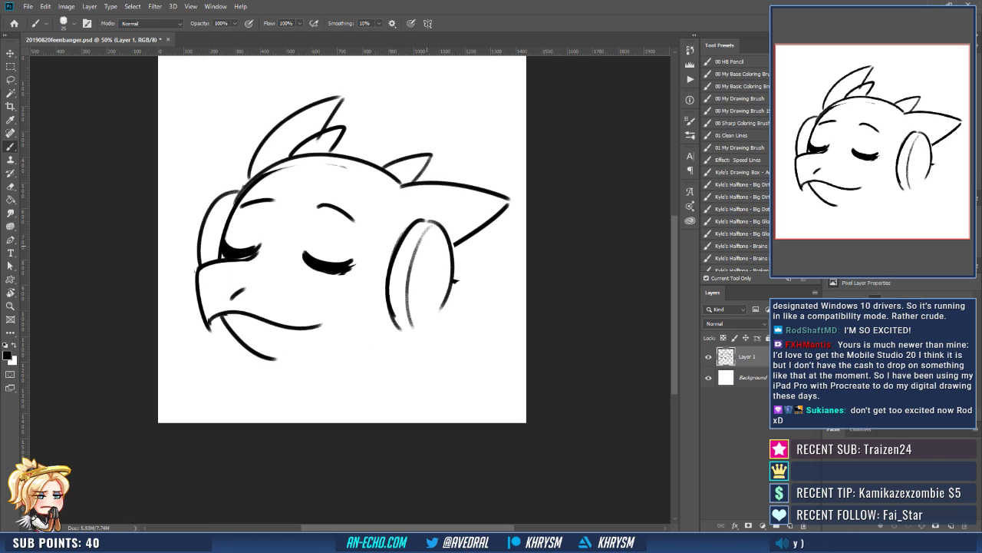
key("e")
mouse_move(429, 225)
left_mouse_down()
mouse_move(414, 258)
mouse_move(408, 318)
left_mouse_up()
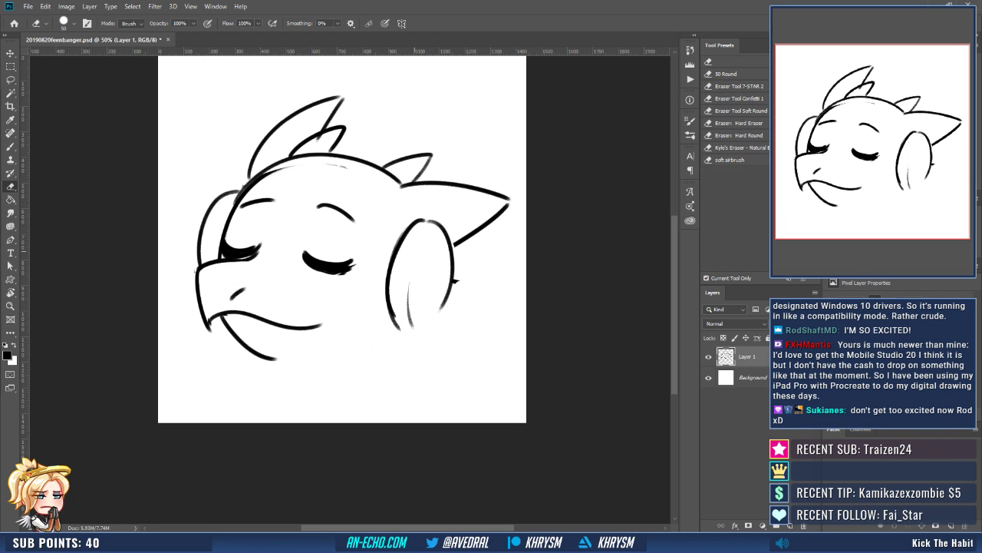
left_click_drag(411, 284, 410, 329)
key("b")
mouse_move(442, 239)
left_mouse_down()
mouse_move(424, 261)
mouse_move(427, 311)
left_mouse_up()
Thin out the near ear cup's front outline, redraw it, and close the oval at the bottom.
key("e")
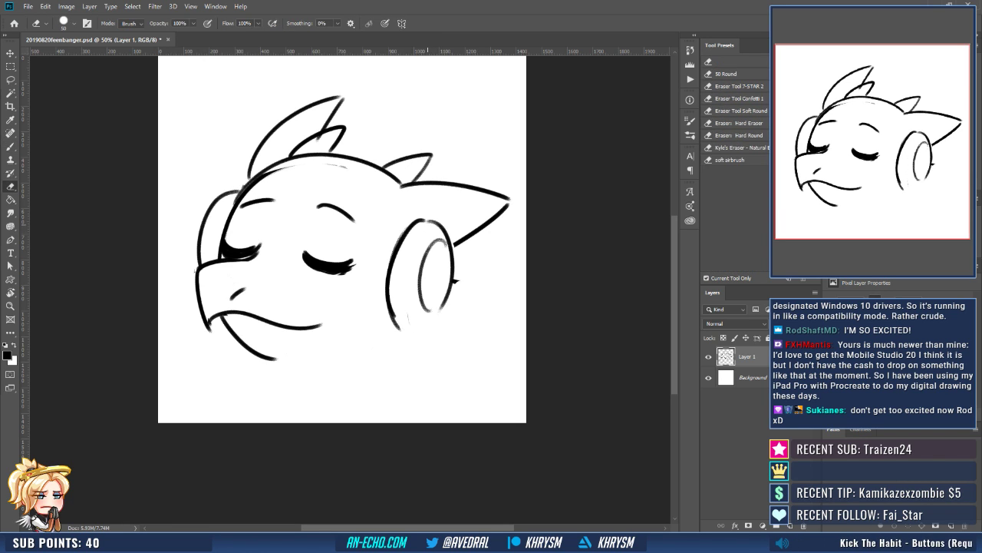
left_click_drag(422, 222, 399, 330)
key("b")
mouse_move(432, 219)
left_mouse_down()
mouse_move(396, 241)
mouse_move(389, 310)
mouse_move(405, 334)
left_mouse_up()
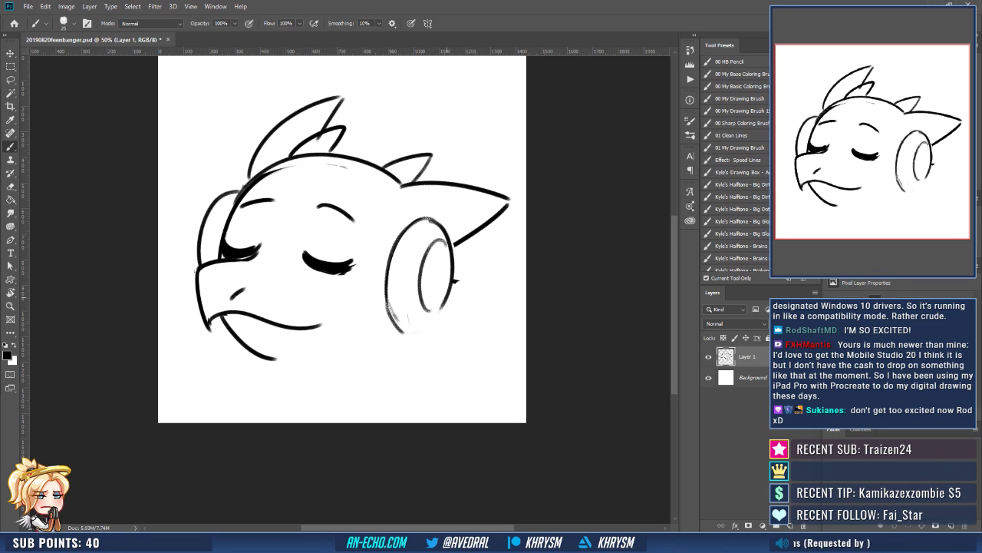
left_click_drag(446, 307, 422, 338)
left_click_drag(362, 329, 419, 313)
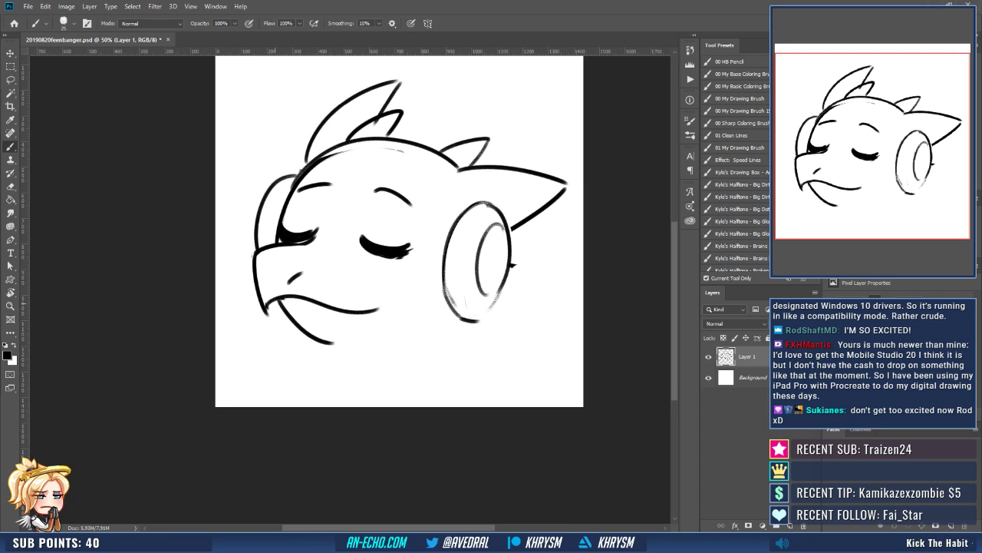
Thin out the lower beak line and redraw it as a bolder, slightly longer curve.
key("e")
left_click_drag(295, 325, 333, 343)
key("b")
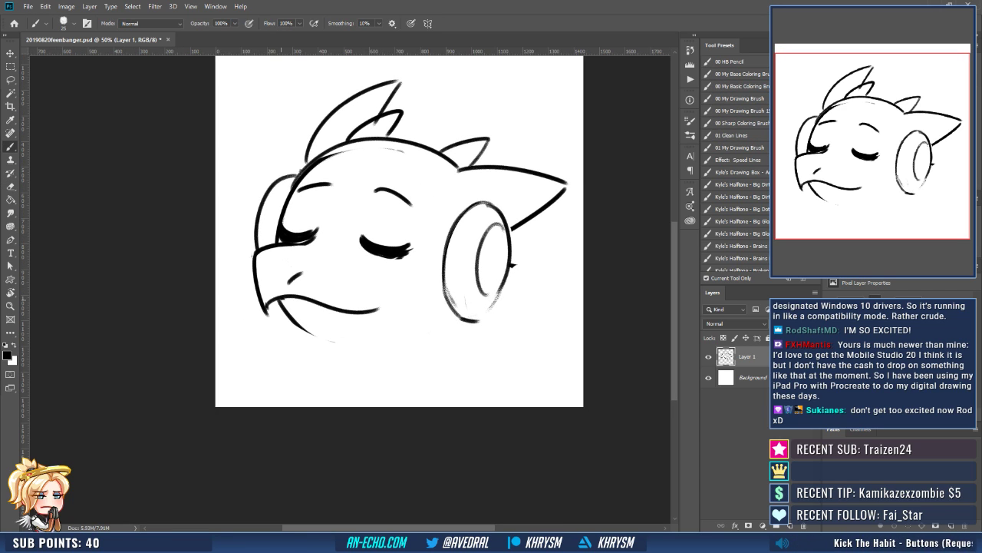
left_click_drag(281, 301, 341, 345)
key("ctrl+z")
mouse_move(281, 301)
left_mouse_down()
mouse_move(299, 329)
mouse_move(341, 347)
left_mouse_up()
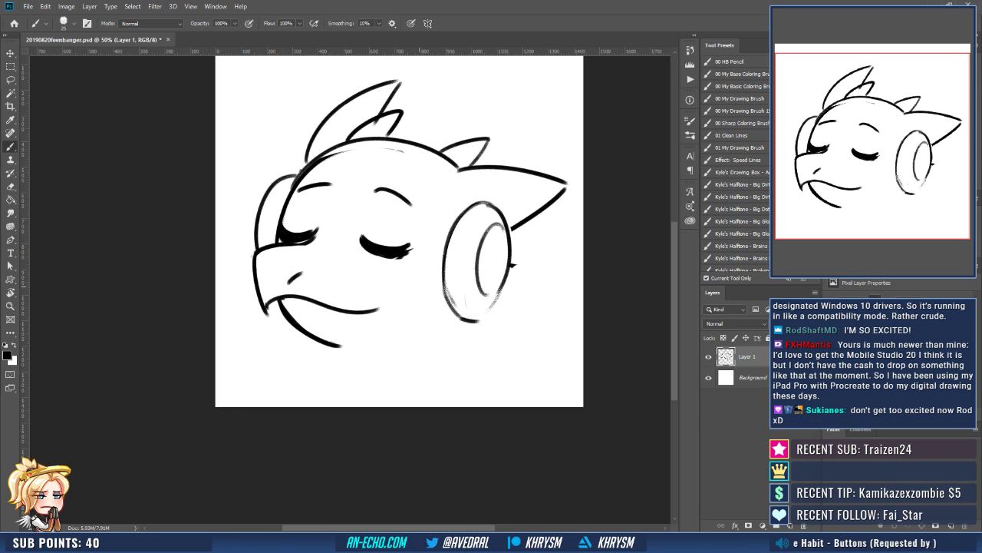
Erase the top outline of the head between the front crest spikes and the pointed ear.
left_click_drag(435, 286, 459, 290)
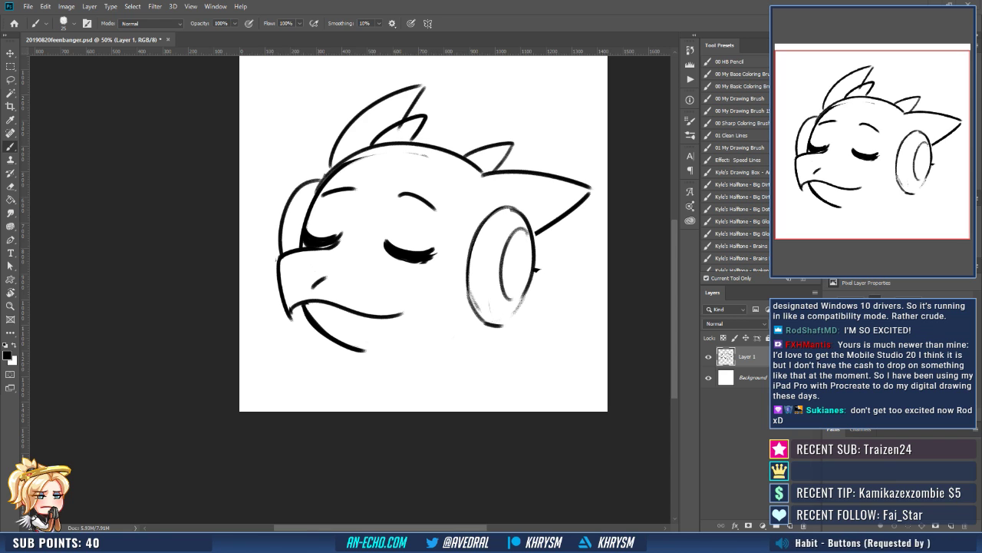
left_click_drag(398, 307, 385, 384)
key("r")
left_click_drag(467, 412, 512, 338)
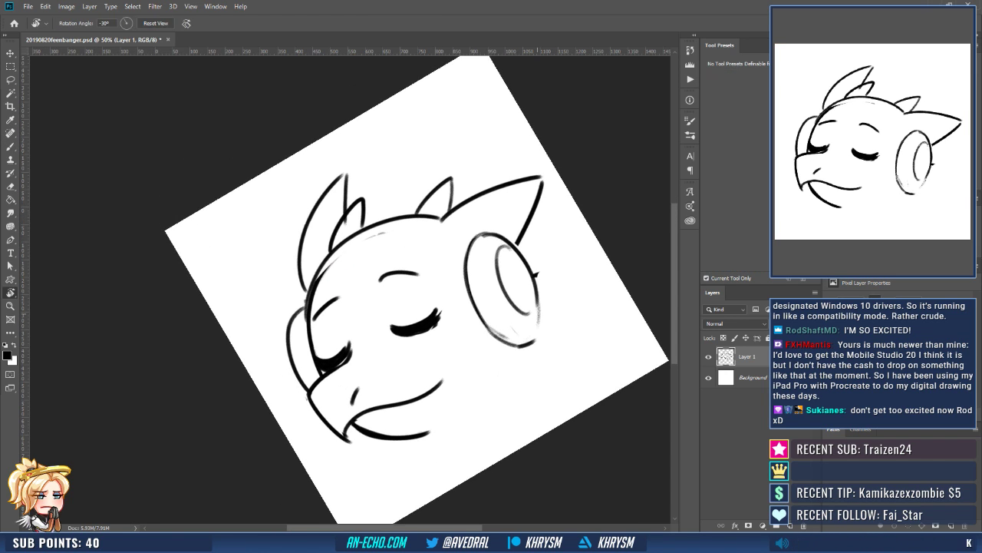
key("e")
mouse_move(315, 278)
left_mouse_down()
mouse_move(347, 240)
mouse_move(444, 215)
left_mouse_up()
left_click_drag(322, 253, 436, 205)
key("b")
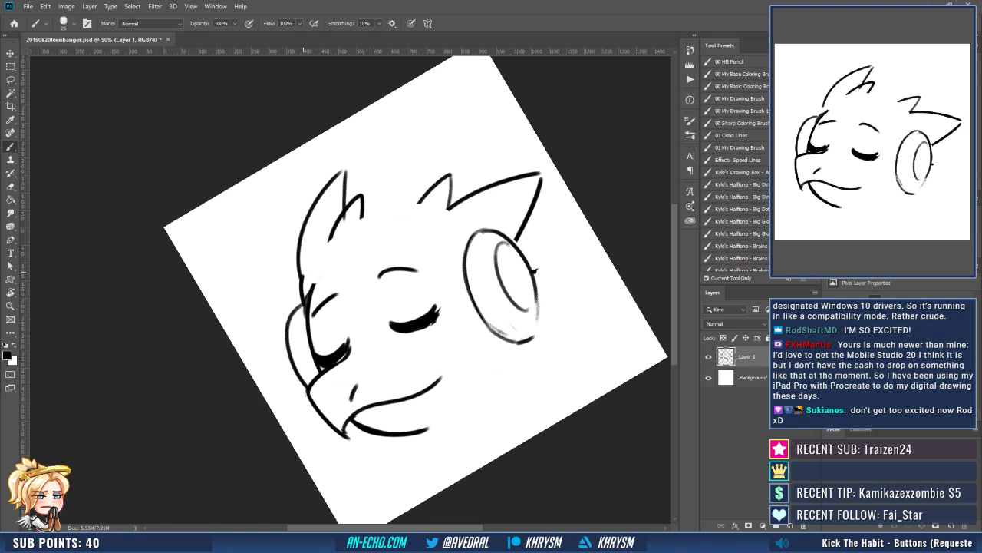
left_click_drag(332, 231, 455, 209)
key("ctrl+z")
mouse_move(306, 304)
left_mouse_down()
mouse_move(375, 215)
mouse_move(464, 218)
left_mouse_up()
key("ctrl+z")
Draw a higher curve over the head to the pointed ear and erase the crest spike line overlapping it.
mouse_move(307, 304)
left_mouse_down()
mouse_move(311, 256)
mouse_move(465, 207)
left_mouse_up()
key("e")
left_click_drag(330, 241, 421, 211)
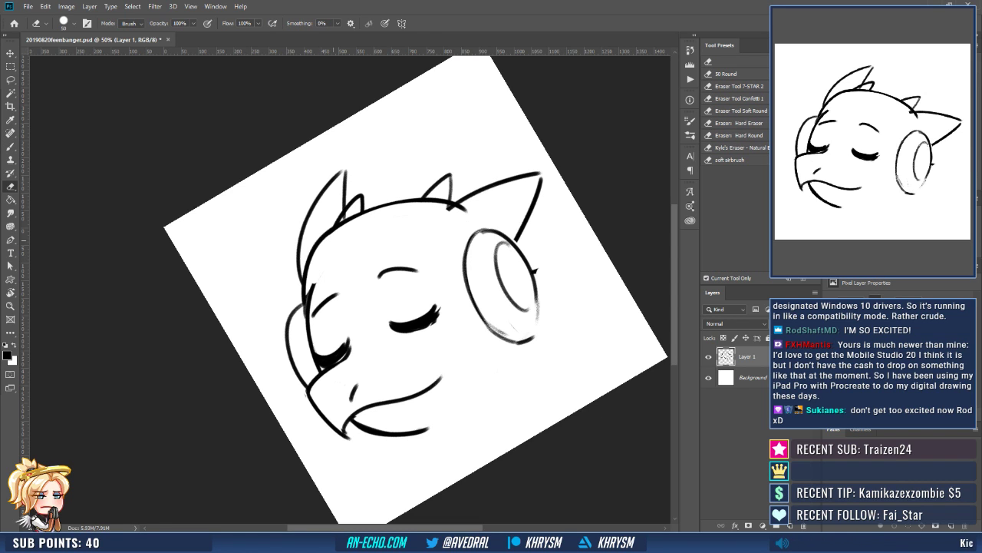
key("Escape")
key("b")
key("e")
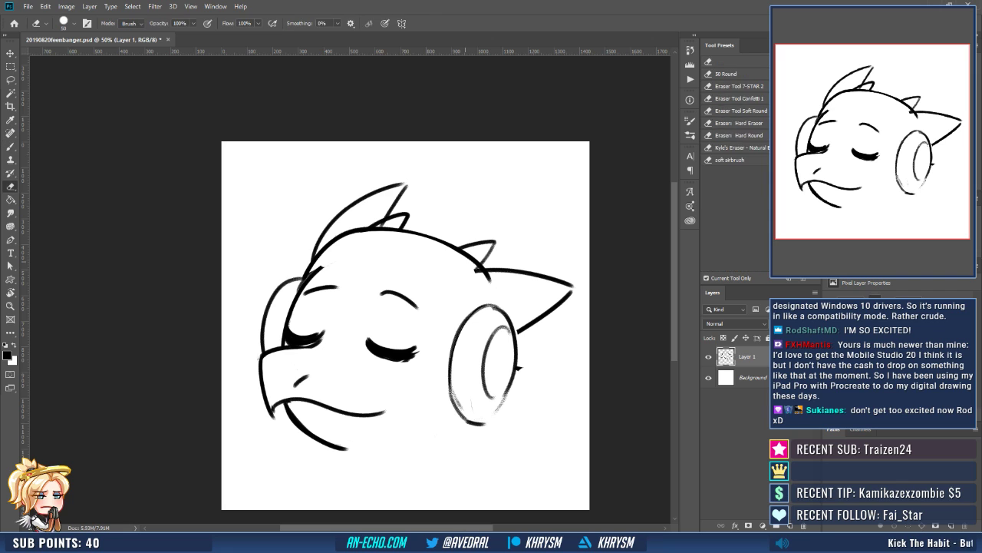
Add a short downward stroke at the end of the head curve beside the pointed ear's base.
key("b")
mouse_move(479, 267)
left_mouse_down()
mouse_move(487, 288)
mouse_move(478, 228)
left_mouse_up()
key("r")
key("b")
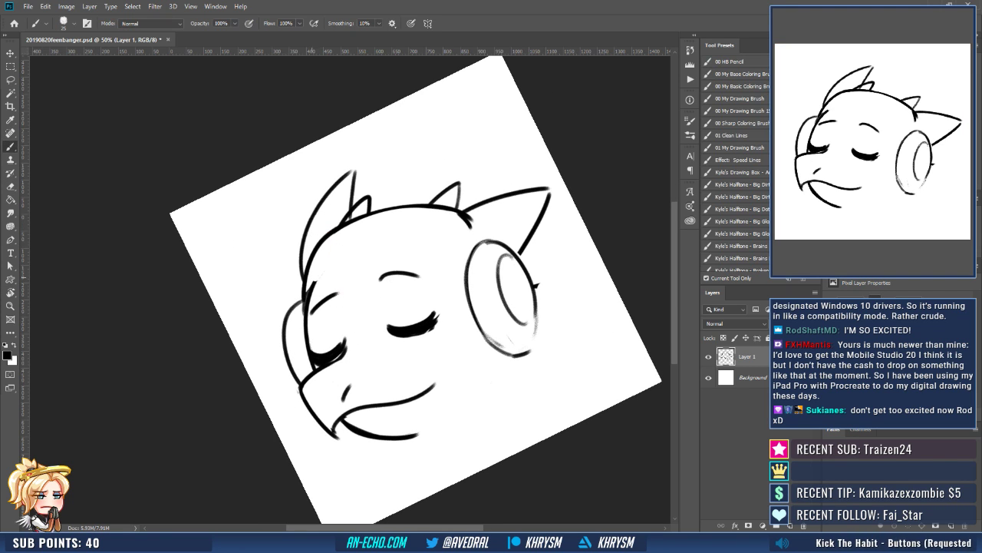
mouse_move(321, 271)
left_mouse_down()
mouse_move(313, 281)
mouse_move(457, 231)
left_mouse_up()
key("ctrl+z")
mouse_move(310, 284)
left_mouse_down()
mouse_move(328, 250)
mouse_move(437, 238)
left_mouse_up()
key("Escape")
key("ctrl+z")
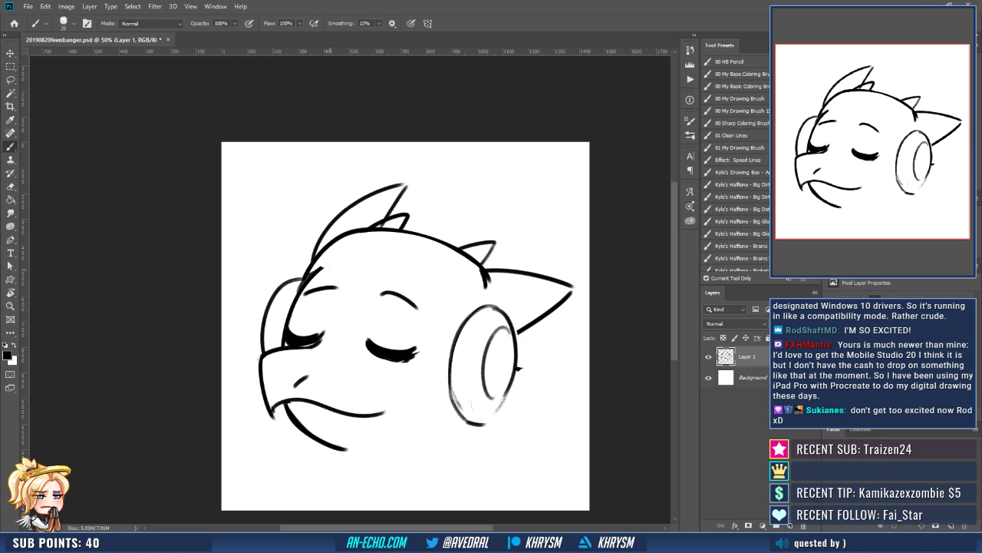
left_click_drag(312, 280, 379, 245)
key("ctrl+z")
Draw the headband's lower edge across the forehead, from the far brow to the short stroke by the pointed ear.
left_click_drag(305, 281, 369, 244)
key("r")
left_click_drag(397, 309, 402, 284)
key("e")
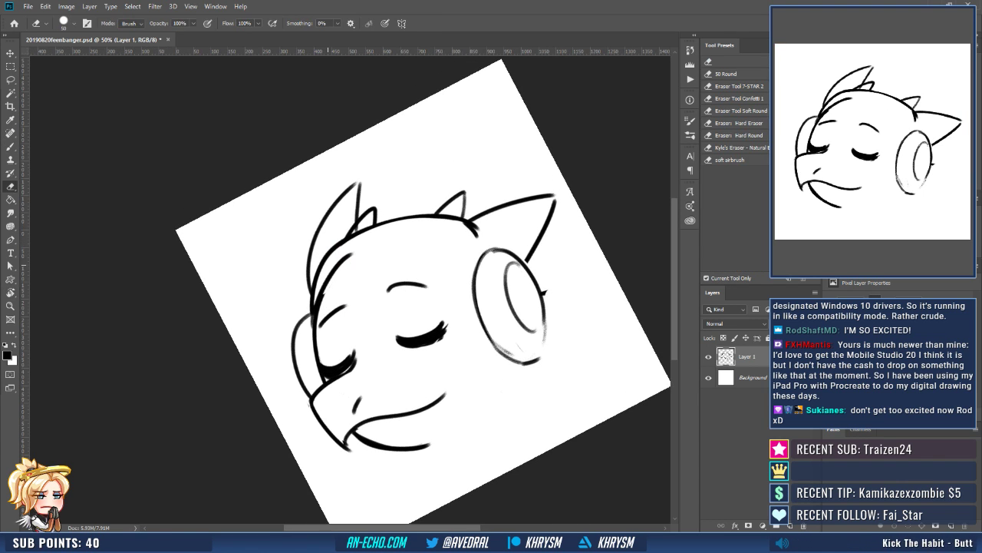
key("b")
left_click_drag(338, 263, 478, 233)
key("Escape")
Erase the headband's rough upper edge between the front crest spikes and the rear spike, along with stray marks inside the band.
mouse_move(462, 281)
left_mouse_down()
mouse_move(469, 267)
mouse_move(443, 213)
left_mouse_up()
key("r")
key("e")
mouse_move(325, 267)
left_mouse_down()
mouse_move(330, 257)
mouse_move(457, 216)
left_mouse_up()
left_click_drag(317, 264, 324, 286)
left_click_drag(344, 227, 426, 201)
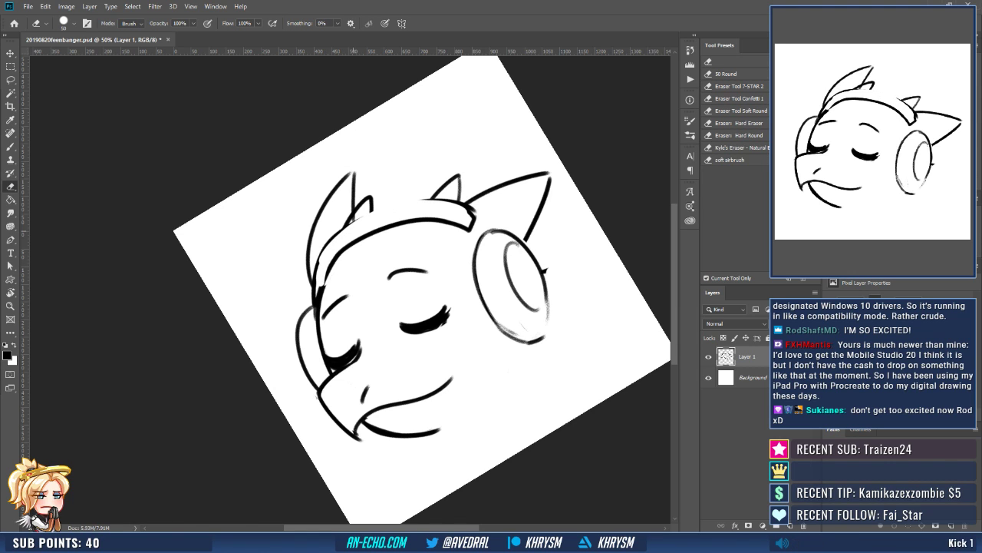
key("b")
left_click_drag(318, 267, 464, 204)
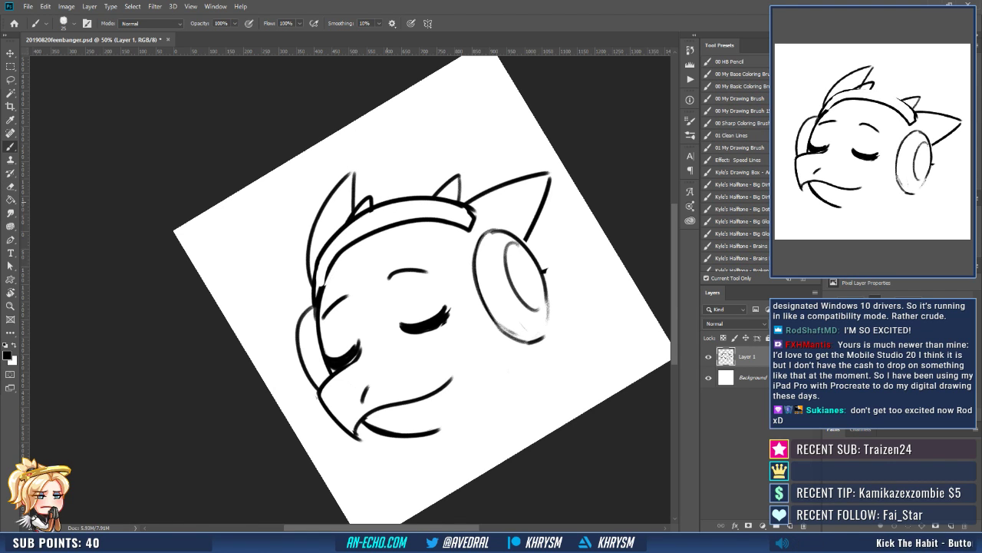
key("ctrl+z")
Clean up the headband's far end and redraw its lower edge more boldly above the far brow.
key("e")
left_click_drag(330, 264, 344, 247)
key("b")
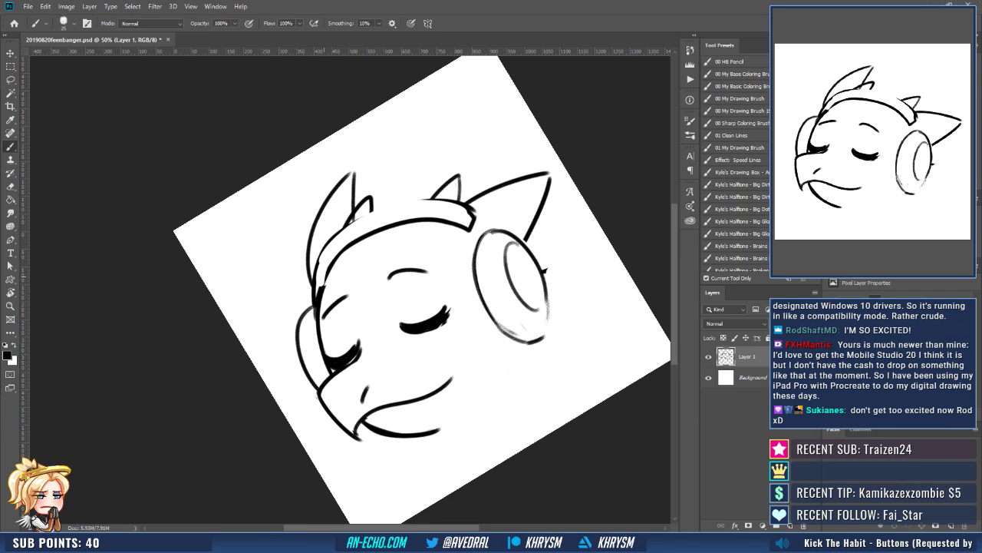
left_click_drag(319, 293, 350, 249)
key("e")
key("b")
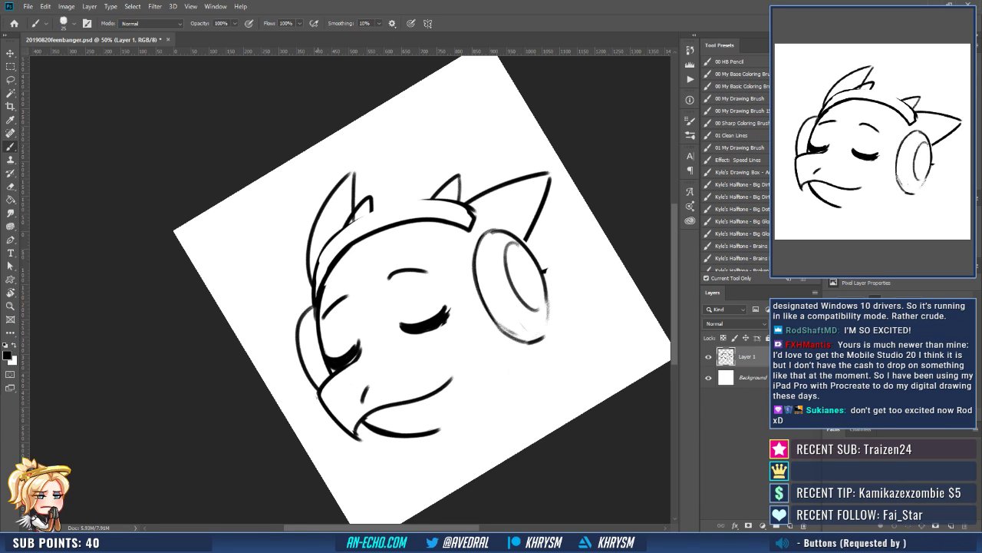
Redraw the headband's upper edge as one bold curve and erase the crest spike lines overlapping the band.
mouse_move(316, 281)
left_mouse_down()
mouse_move(316, 258)
mouse_move(452, 192)
mouse_move(473, 208)
left_mouse_up()
key("e")
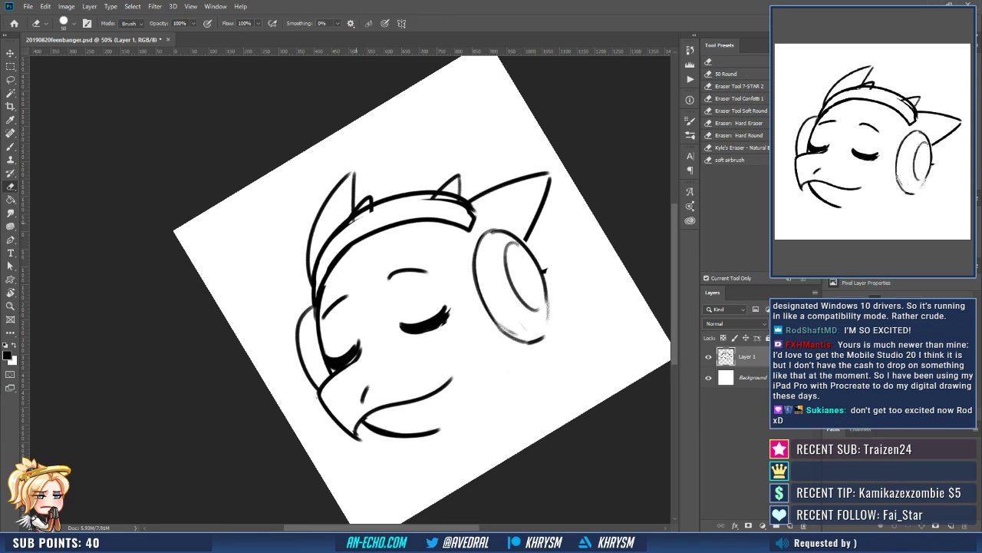
mouse_move(353, 223)
left_mouse_down()
mouse_move(382, 204)
mouse_move(462, 201)
left_mouse_up()
key("Escape")
scroll(413, 330, "down", 2)
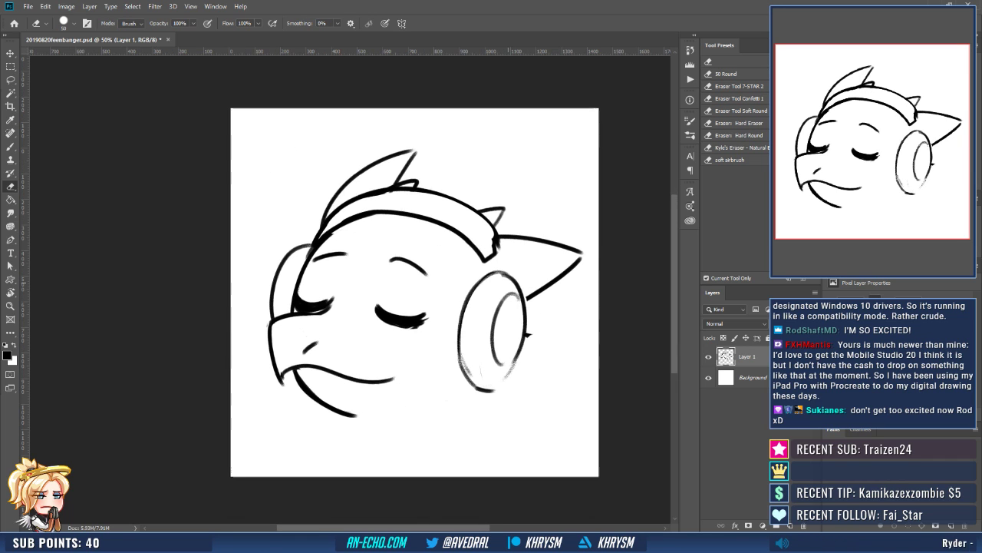
Draw the short connector arms joining the headband's end to the top of the near ear cup.
key("b")
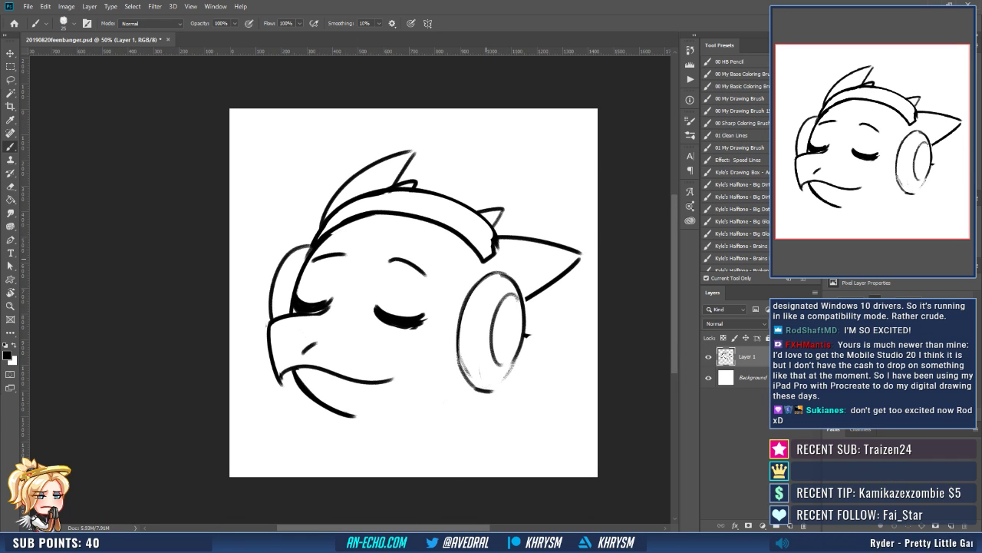
mouse_move(486, 259)
left_mouse_down()
mouse_move(482, 279)
mouse_move(555, 238)
left_mouse_up()
key("ctrl+z")
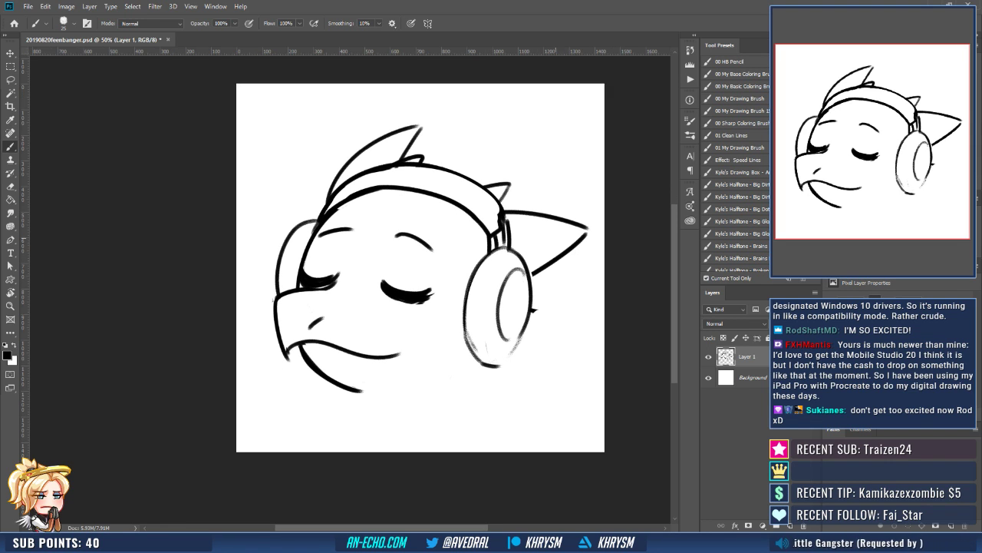
left_click_drag(519, 343, 527, 338)
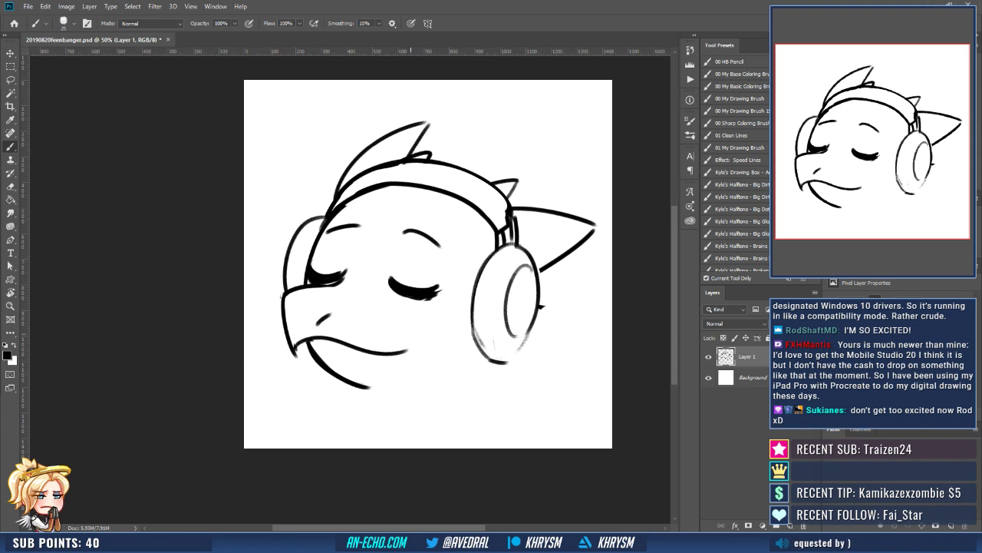
Clean up the lower beak line and redraw it with a heavier stroke.
key("e")
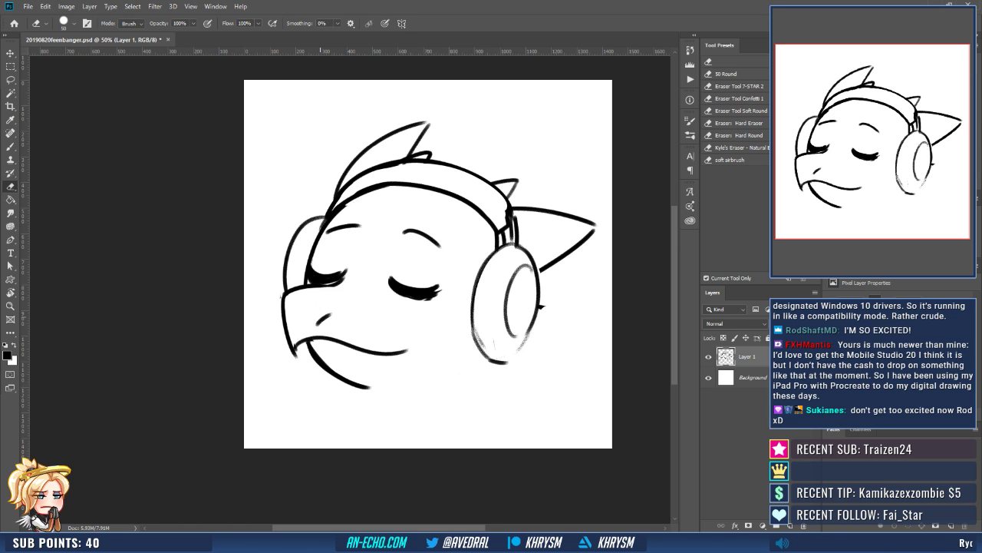
mouse_move(354, 350)
left_mouse_down()
mouse_move(345, 335)
mouse_move(345, 368)
left_mouse_up()
key("b")
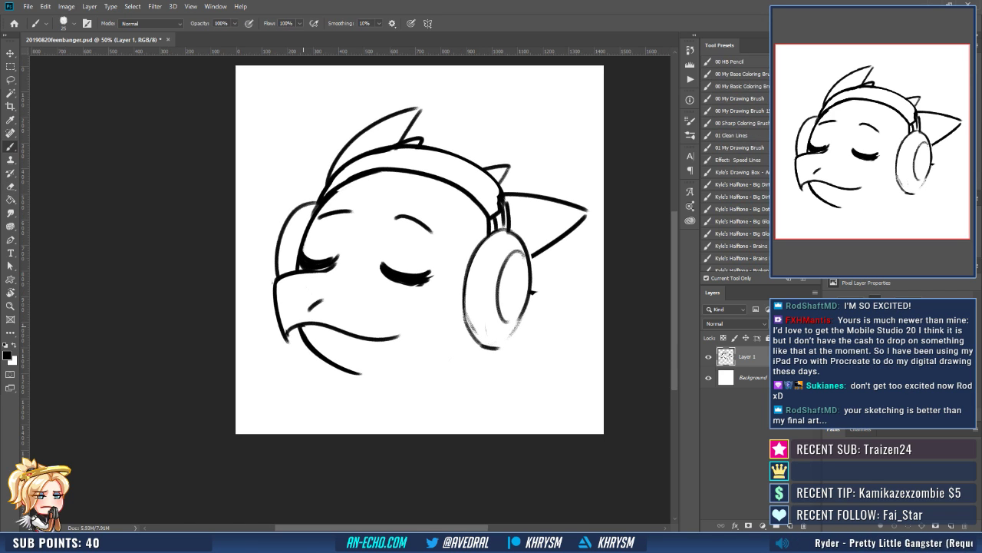
left_click_drag(303, 328, 358, 376)
Draw the far arm's outer outline as a long curve from the far ear cup down below the beak.
left_click_drag(455, 307, 485, 314)
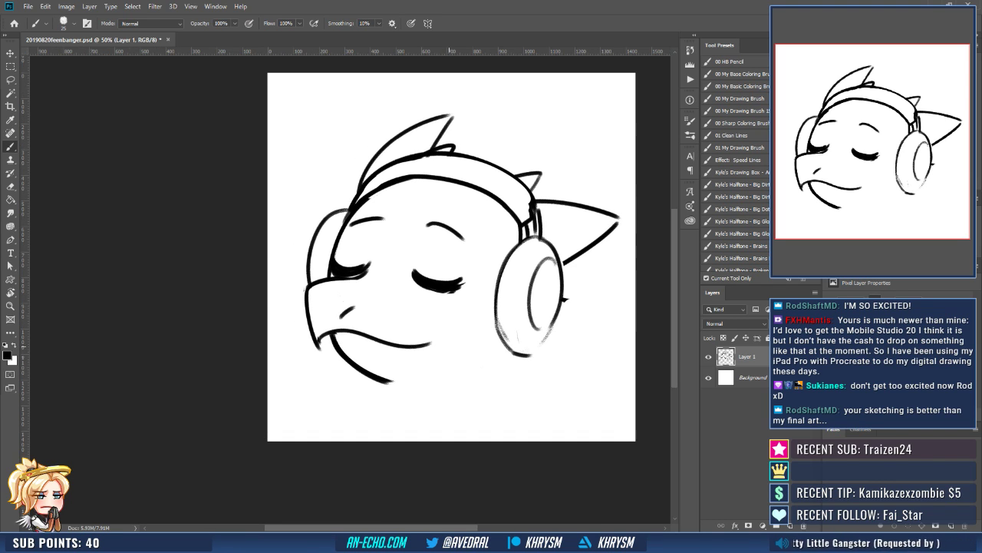
mouse_move(306, 276)
left_mouse_down()
mouse_move(299, 289)
mouse_move(338, 408)
left_mouse_up()
key("ctrl+z")
mouse_move(307, 277)
left_mouse_down()
mouse_move(288, 357)
mouse_move(351, 413)
left_mouse_up()
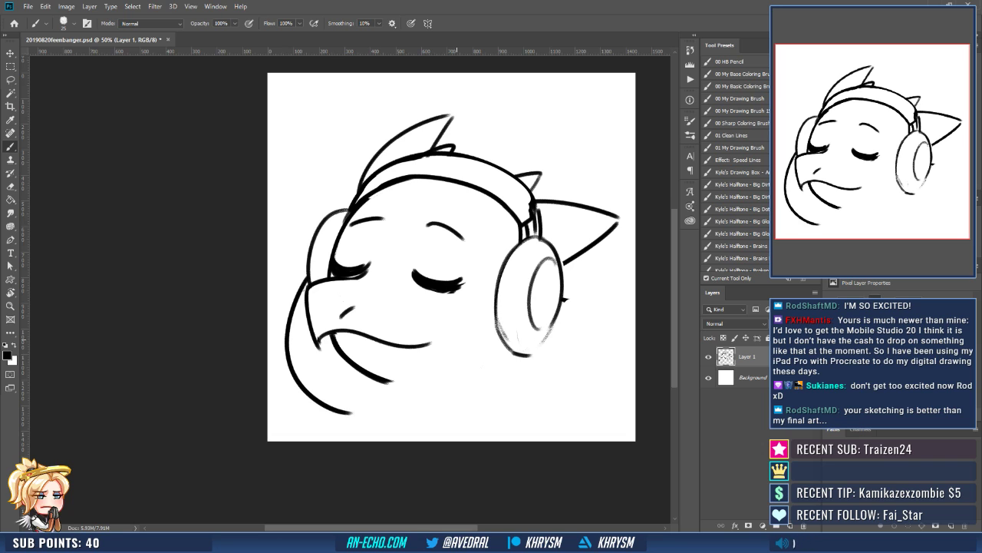
Draw the near arm's inner curve from below the cheek to the near ear cup and erase the cup outline crossing the hand.
left_click_drag(507, 325, 494, 316)
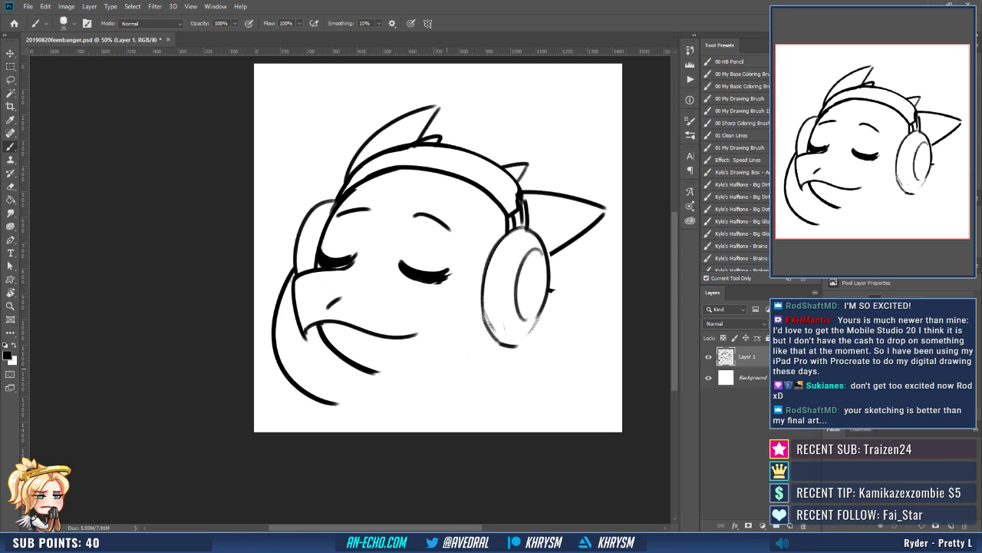
mouse_move(442, 372)
left_mouse_down()
mouse_move(459, 371)
mouse_move(535, 304)
mouse_move(535, 328)
left_mouse_up()
key("e")
key("b")
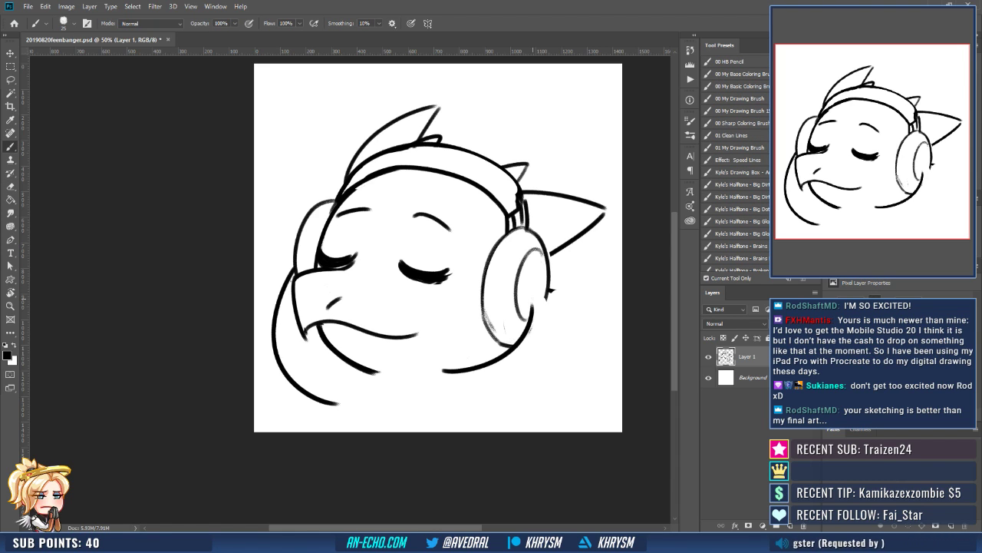
Draw jagged fingertips over the near ear cup and the near arm's outer curve down toward the canvas's bottom edge.
mouse_move(531, 304)
left_mouse_down()
mouse_move(547, 290)
mouse_move(559, 312)
mouse_move(532, 330)
mouse_move(531, 299)
mouse_move(548, 289)
mouse_move(561, 313)
mouse_move(501, 426)
left_mouse_up()
key("e")
key("b")
key("e")
key("b")
key("ctrl+z")
mouse_move(552, 300)
left_mouse_down()
mouse_move(560, 324)
mouse_move(482, 424)
left_mouse_up()
key("ctrl+z")
mouse_move(553, 304)
left_mouse_down()
mouse_move(563, 367)
mouse_move(474, 423)
left_mouse_up()
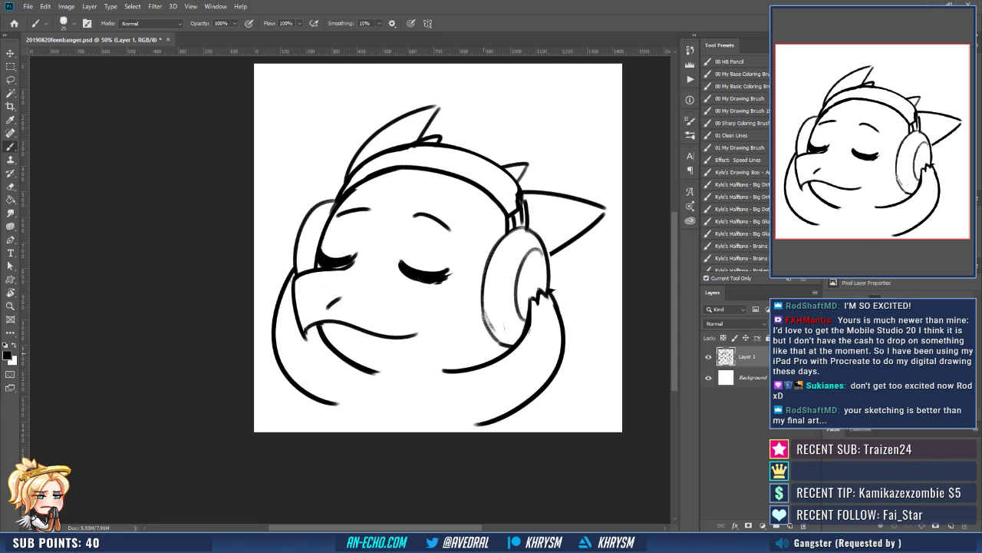
Erase the lower end of the far arm's outline and redraw it thicker and longer.
left_click_drag(359, 273, 384, 267)
key("e")
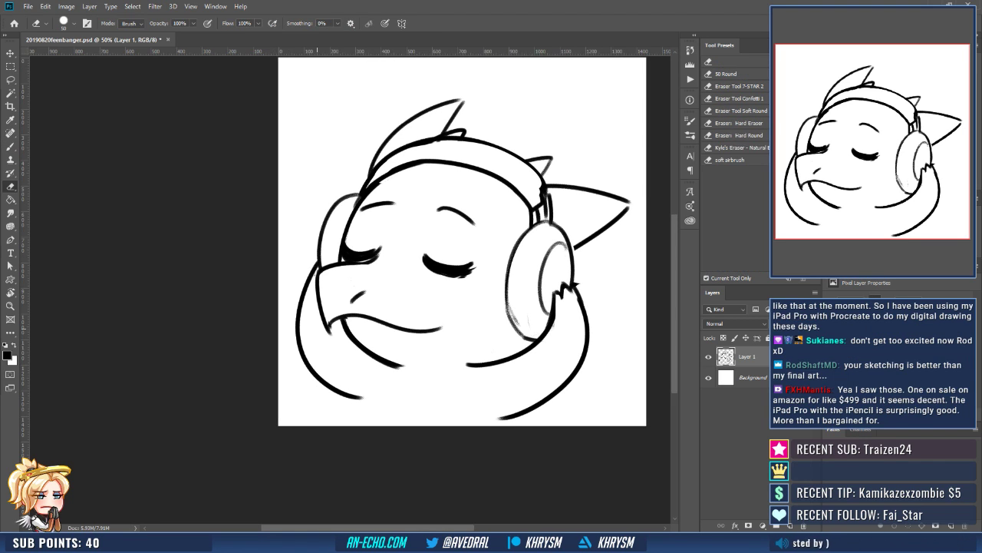
left_click_drag(362, 397, 318, 373)
key("b")
mouse_move(301, 315)
left_mouse_down()
mouse_move(315, 381)
mouse_move(373, 412)
left_mouse_up()
left_click_drag(413, 276, 418, 272)
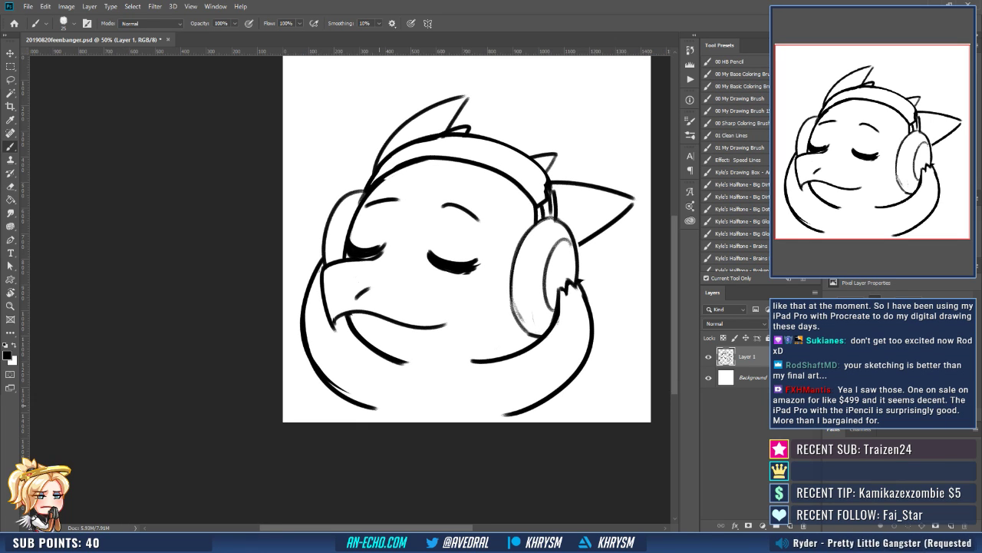
Tidy the far arm's lower end, draw the body line beside it, and add a short stroke ending the near arm.
key("e")
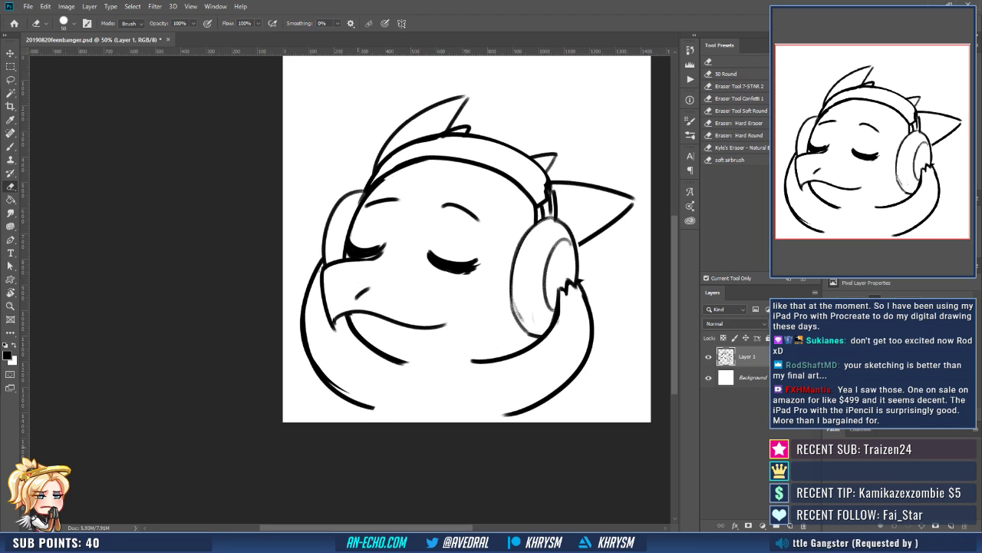
key("b")
mouse_move(388, 382)
left_mouse_down()
mouse_move(360, 421)
mouse_move(387, 382)
left_mouse_up()
key("ctrl+z")
left_click_drag(513, 338, 471, 344)
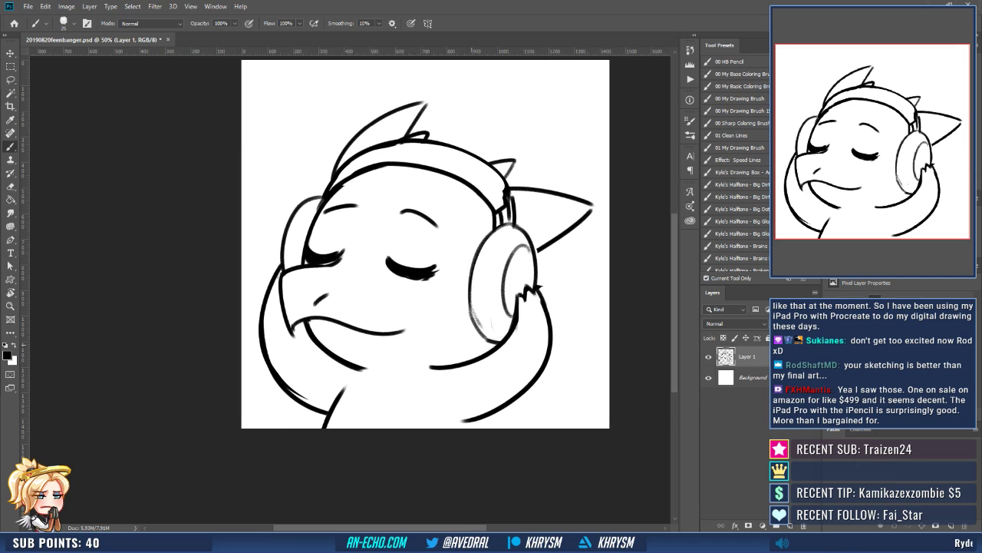
left_click_drag(506, 386, 486, 431)
Erase the tall front crest spike and redraw it steeper, with a short back edge.
key("e")
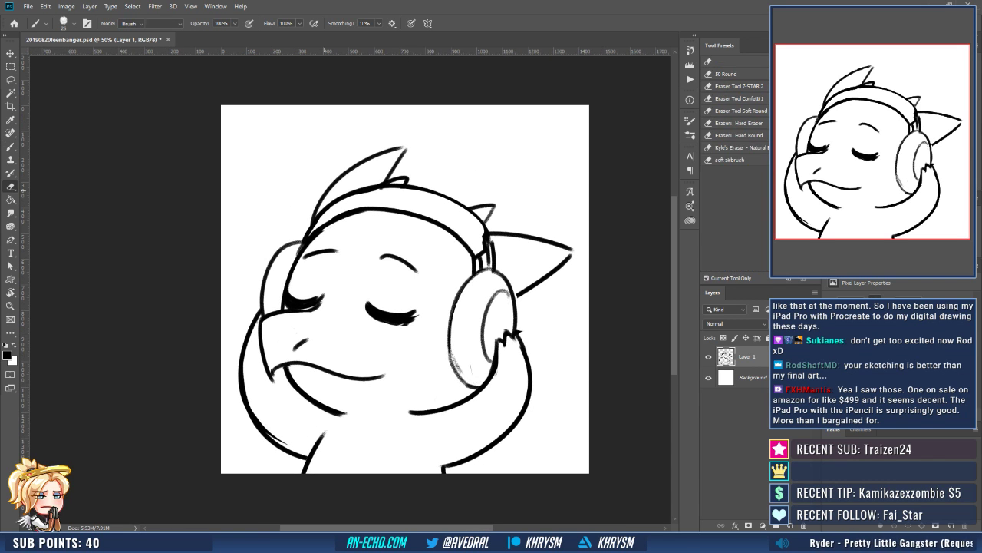
mouse_move(315, 219)
left_mouse_down()
mouse_move(316, 203)
mouse_move(378, 158)
left_mouse_up()
mouse_move(330, 188)
left_mouse_down()
mouse_move(403, 149)
mouse_move(387, 180)
left_mouse_up()
key("b")
mouse_move(315, 217)
left_mouse_down()
mouse_move(343, 181)
mouse_move(406, 152)
left_mouse_up()
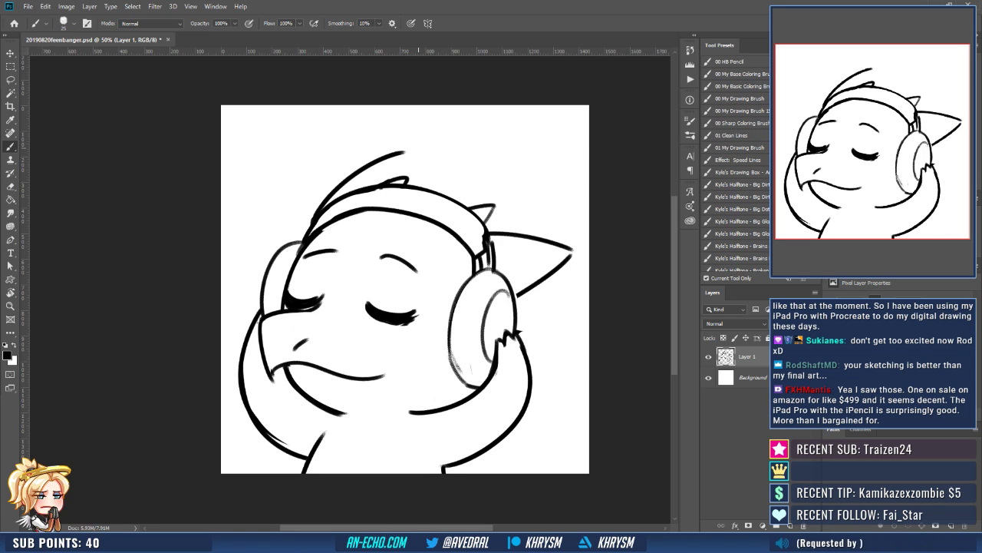
key("ctrl+z")
key("ctrl+z")
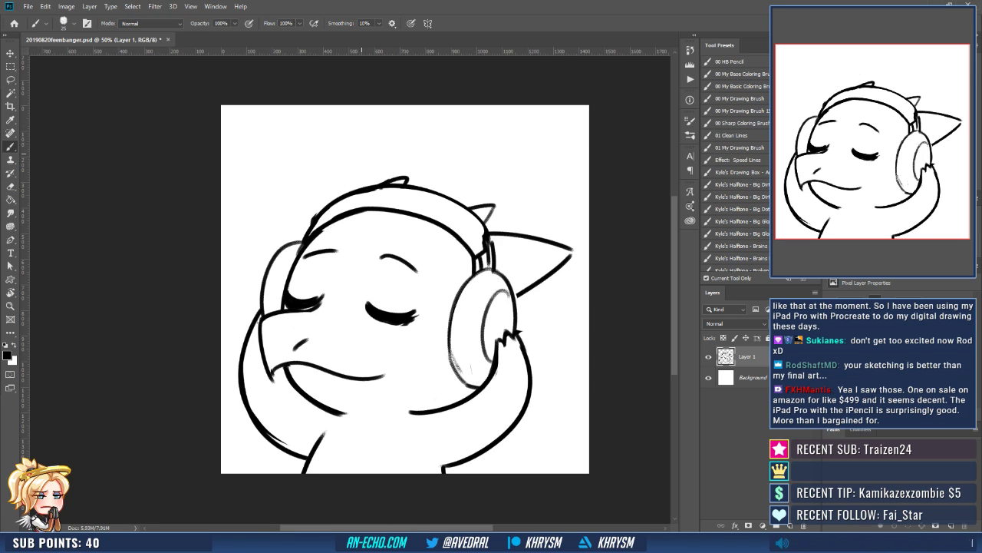
mouse_move(310, 224)
left_mouse_down()
mouse_move(361, 159)
mouse_move(395, 142)
mouse_move(386, 178)
left_mouse_up()
left_click_drag(544, 220, 528, 231)
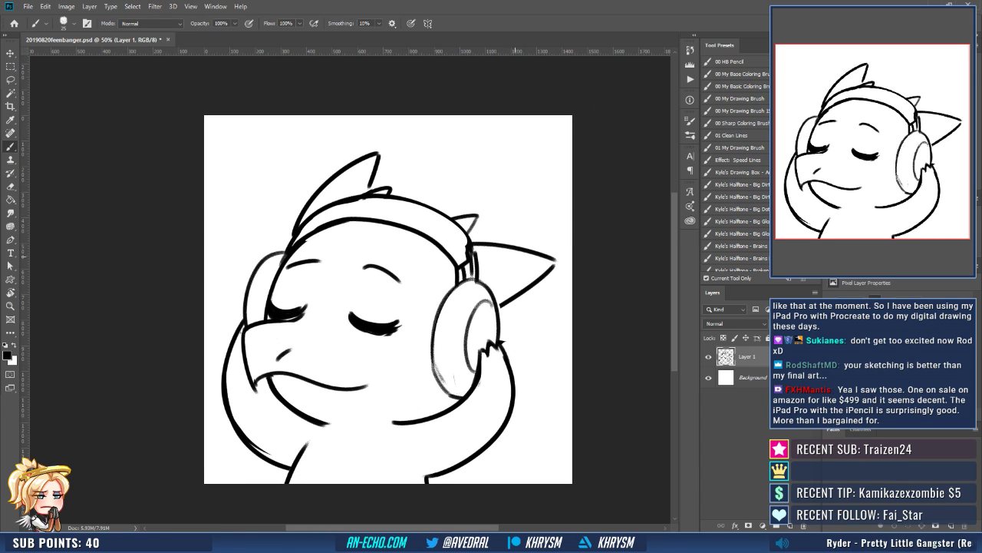
Flip the canvas view horizontally to check the sketch's proportions.
key("h")
left_click_drag(527, 268, 523, 261)
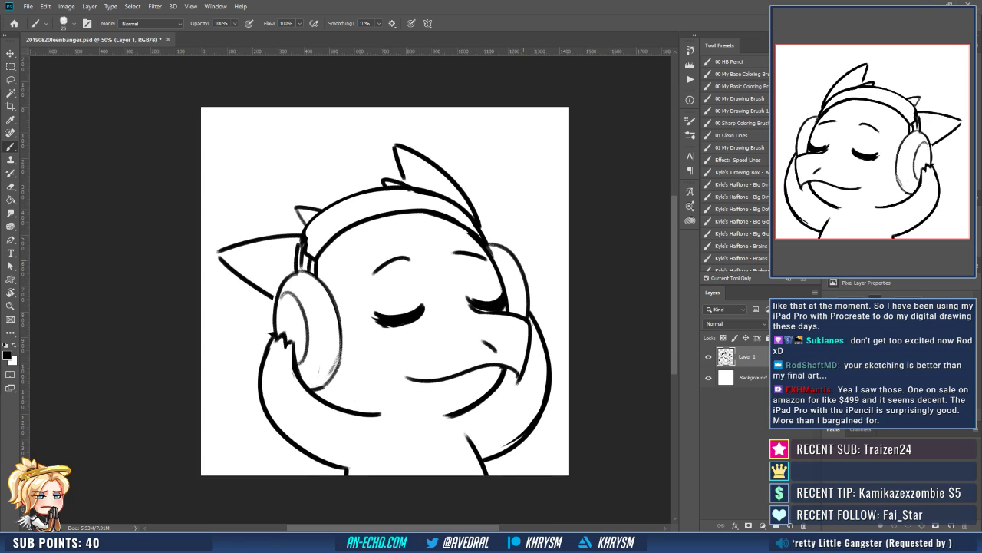
Erase the outline of the large pointed ear at the back of the head.
key("e")
mouse_move(224, 244)
left_mouse_down()
mouse_move(224, 259)
mouse_move(272, 298)
mouse_move(272, 237)
left_mouse_up()
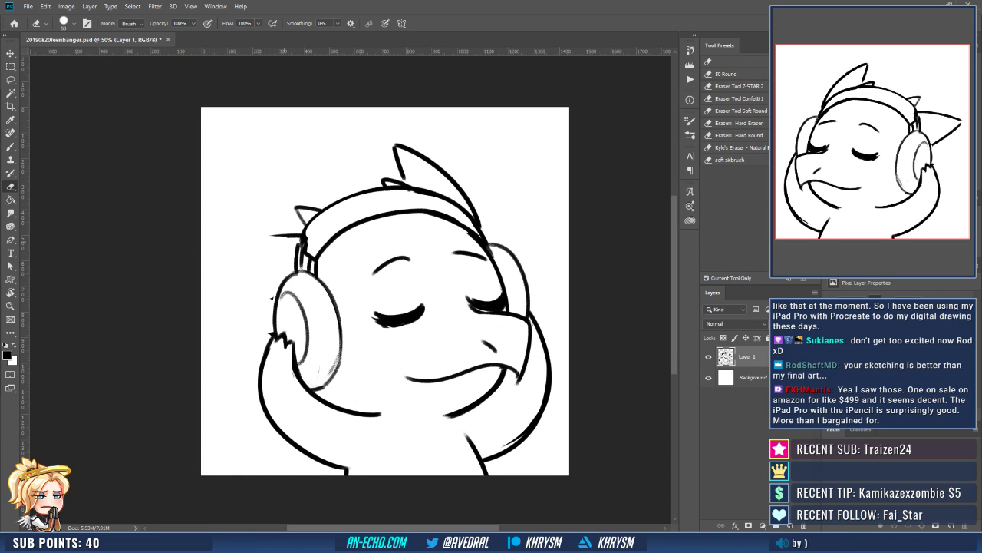
left_click_drag(278, 283, 272, 299)
Scale the whole sketch down slightly on its layer.
key("ctrl+t")
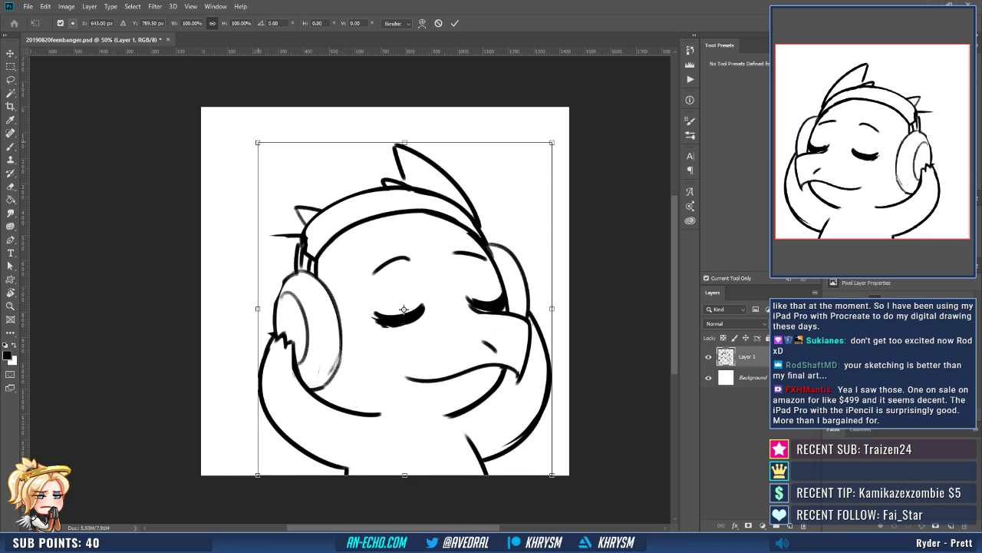
left_click_drag(258, 142, 280, 167)
key("Return")
Draw a long, gently curved upper edge for the back ear, starting at the headband's near end.
key("r")
mouse_move(384, 406)
left_mouse_down()
mouse_move(453, 354)
mouse_move(535, 339)
left_mouse_up()
key("b")
key("e")
mouse_move(364, 286)
left_mouse_down()
mouse_move(376, 276)
mouse_move(308, 333)
left_mouse_up()
key("b")
key("Escape")
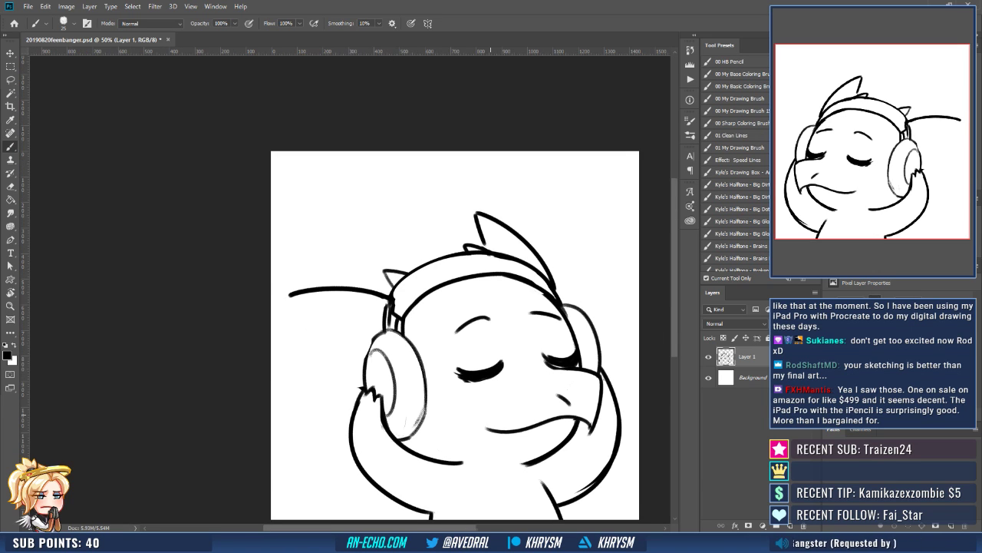
Erase the headband's lower edge and redraw it as a smooth arc, and give the far brow a rounder curve.
left_click_drag(490, 415, 482, 396)
key("e")
mouse_move(399, 295)
left_mouse_down()
mouse_move(474, 255)
mouse_move(545, 281)
mouse_move(516, 253)
left_mouse_up()
key("b")
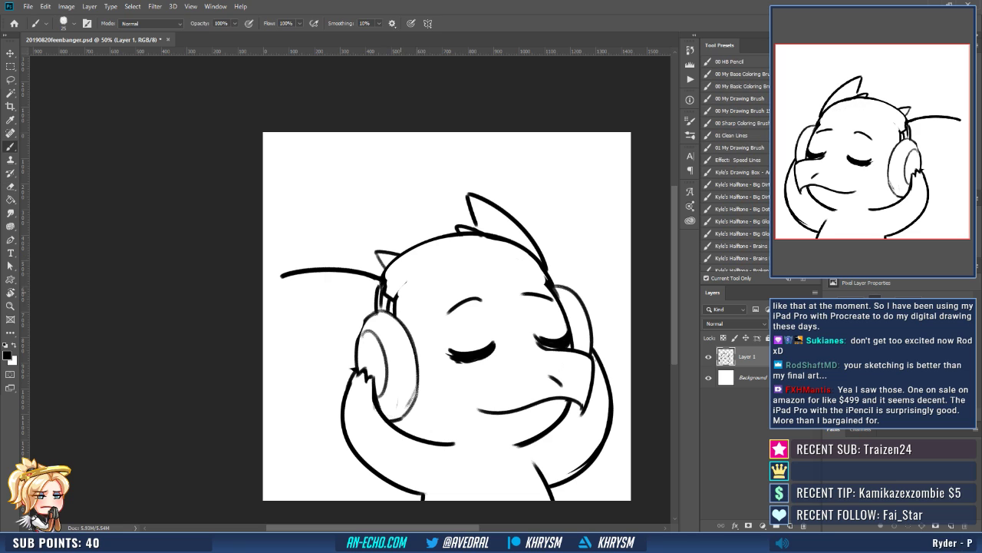
mouse_move(399, 295)
left_mouse_down()
mouse_move(485, 242)
mouse_move(527, 251)
mouse_move(548, 281)
mouse_move(544, 313)
left_mouse_up()
key("r")
mouse_move(544, 313)
left_mouse_down()
mouse_move(486, 261)
mouse_move(499, 274)
mouse_move(485, 255)
mouse_move(496, 264)
mouse_move(482, 175)
mouse_move(346, 112)
left_mouse_up()
key("e")
key("b")
key("Escape")
key("r")
left_click_drag(346, 112, 425, 187)
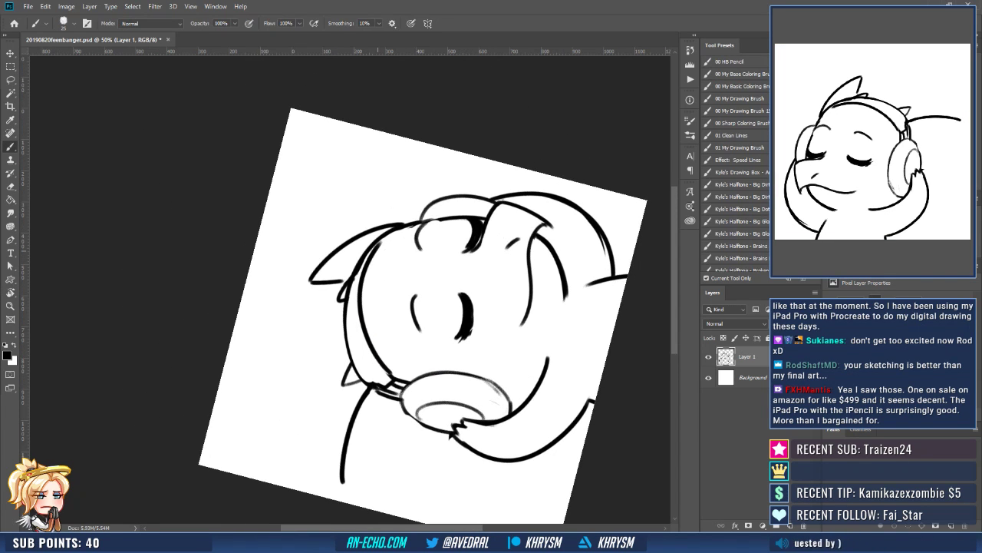
Refine the far end of the headband's lower edge where it runs down toward the far eye.
left_click_drag(379, 250, 457, 217)
key("Escape")
mouse_move(459, 412)
left_mouse_down()
mouse_move(479, 362)
mouse_move(508, 341)
mouse_move(523, 344)
left_mouse_up()
left_click_drag(391, 305, 406, 303)
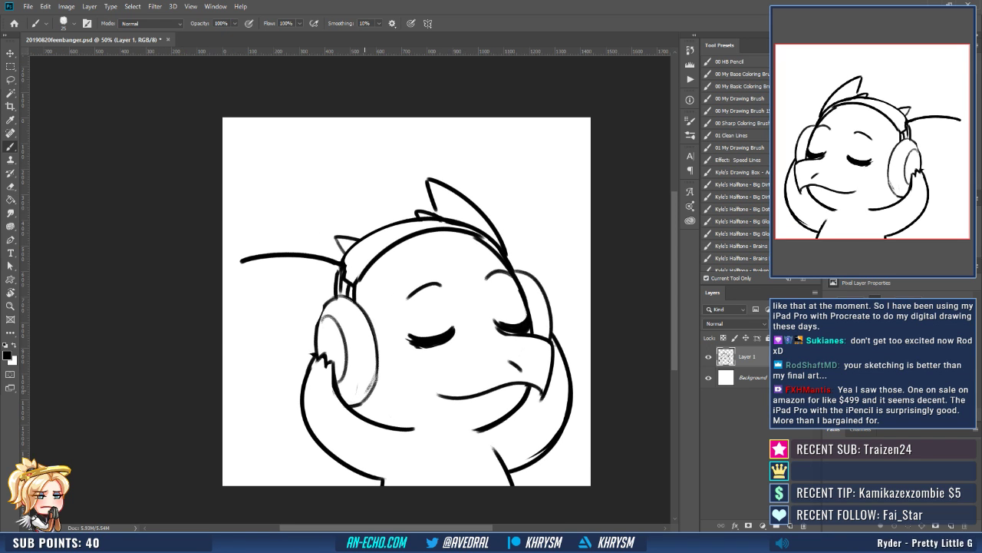
Replace the back ear's upper edge with a straighter, raised line and draw its long curved lower edge.
key("r")
mouse_move(359, 413)
left_mouse_down()
mouse_move(417, 394)
mouse_move(465, 336)
left_mouse_up()
key("e")
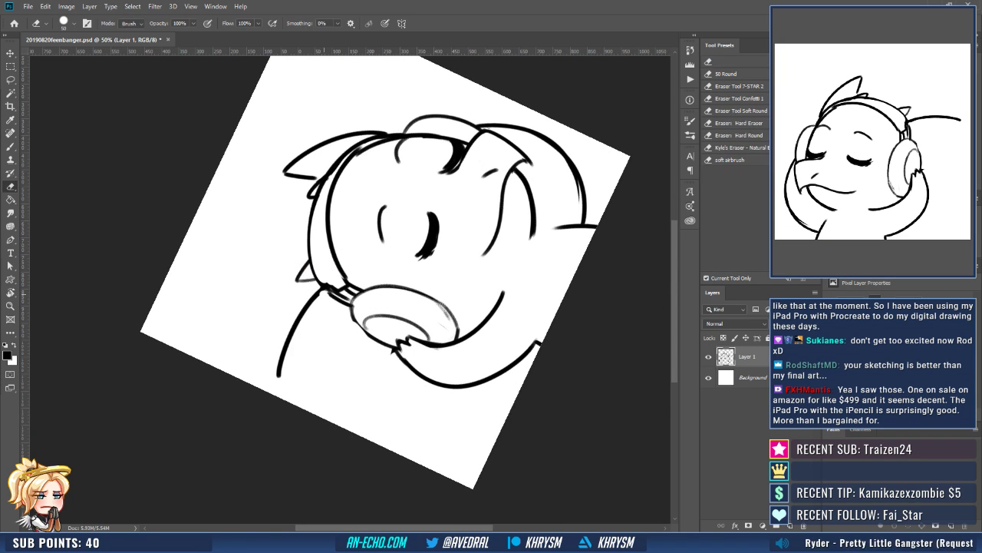
left_click_drag(324, 294, 280, 376)
key("b")
key("e")
key("b")
left_click_drag(322, 289, 260, 357)
key("Escape")
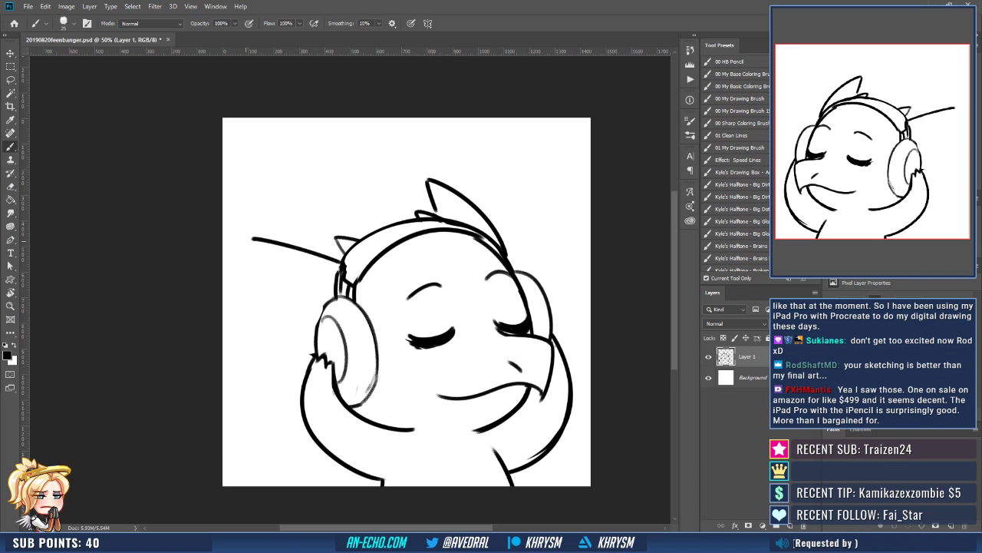
left_click_drag(240, 237, 305, 325)
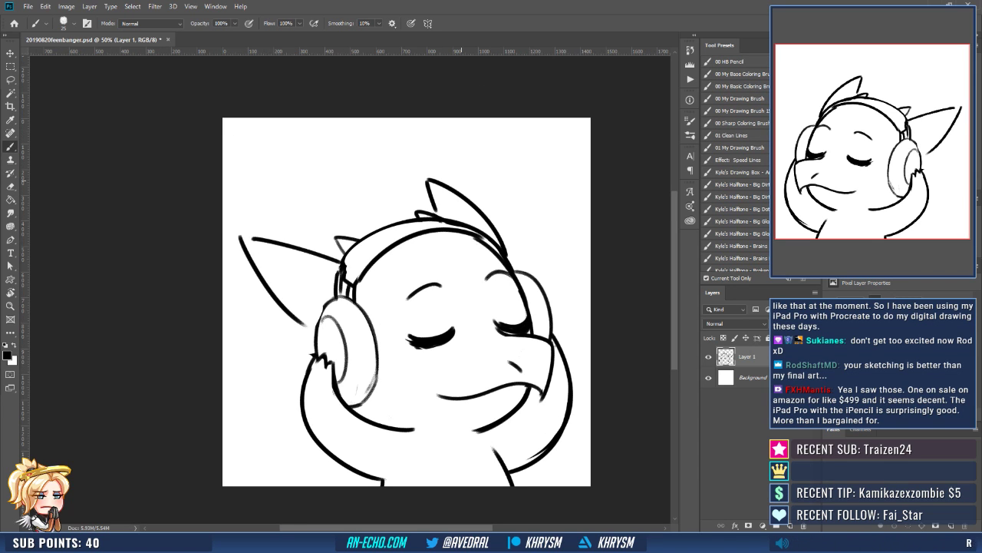
Redraw the cheek line running from beneath the near ear cup toward the chin and trim it with the eraser.
left_click_drag(512, 307, 492, 289)
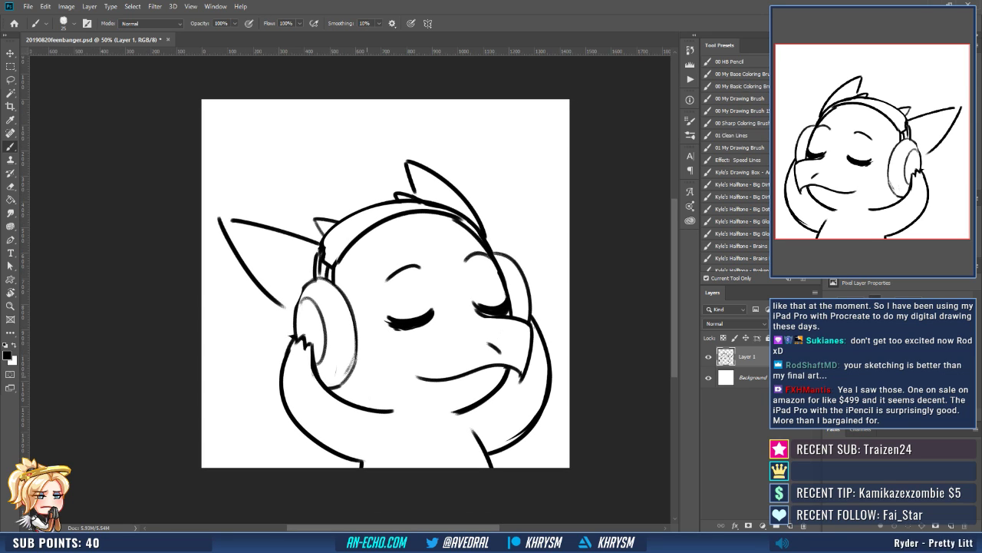
left_click_drag(341, 382, 384, 410)
key("ctrl+z")
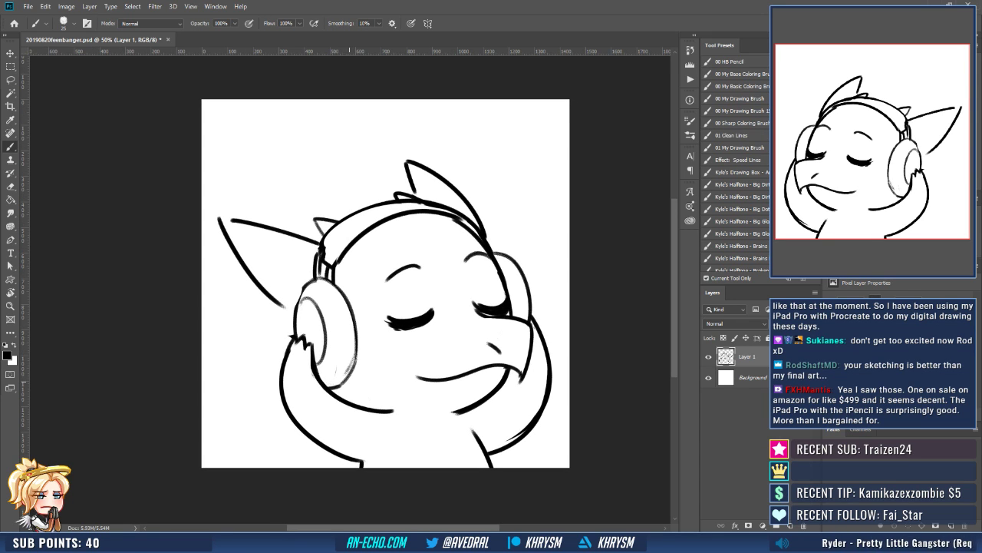
left_click_drag(341, 383, 390, 410)
key("ctrl+z")
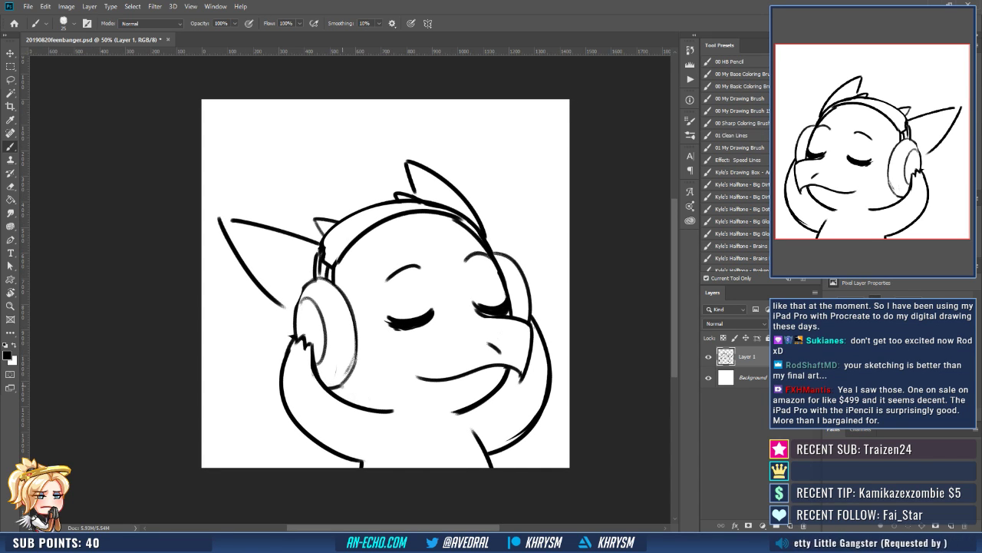
left_click_drag(341, 384, 384, 410)
left_click_drag(492, 329, 486, 312)
key("e")
left_click_drag(390, 392, 378, 392)
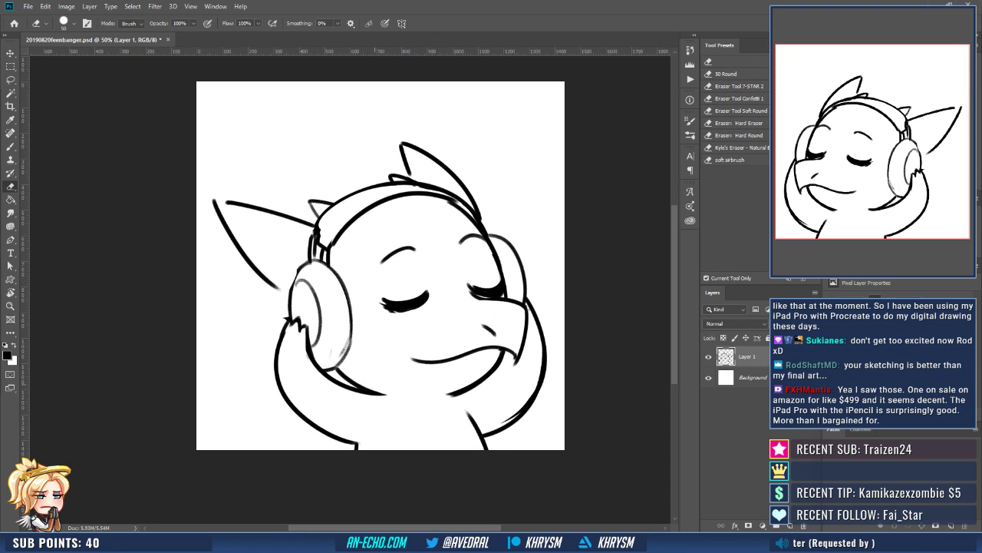
Draw a thin neck line from the mouth corner down to the canvas's lower edge and erase its upper end.
key("b")
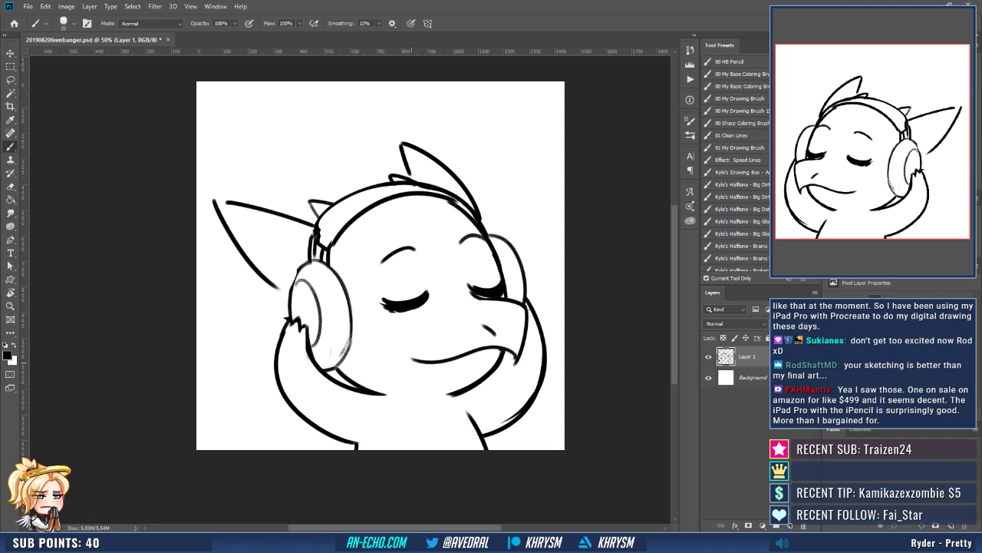
left_click_drag(412, 363, 409, 449)
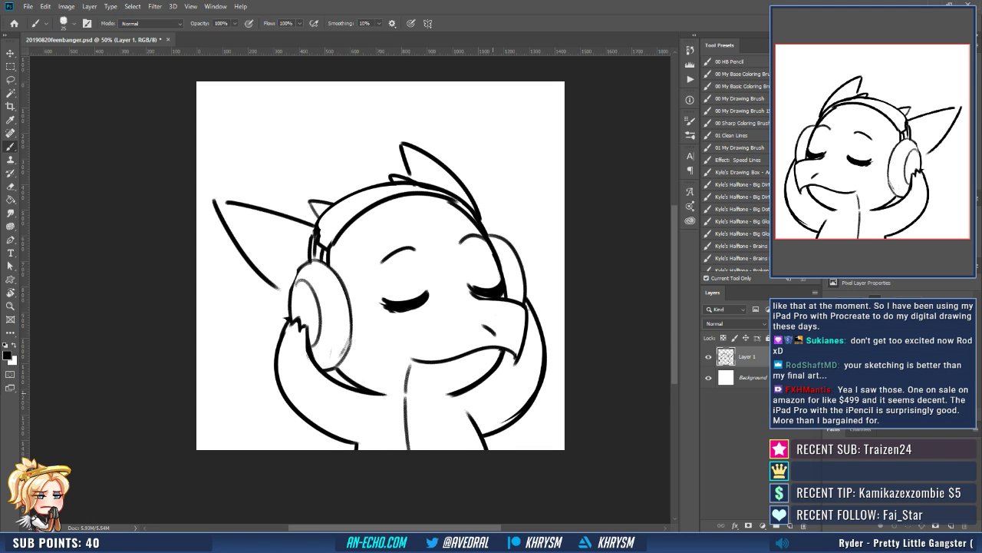
mouse_move(409, 415)
left_mouse_down()
mouse_move(400, 313)
mouse_move(396, 378)
left_mouse_up()
key("e")
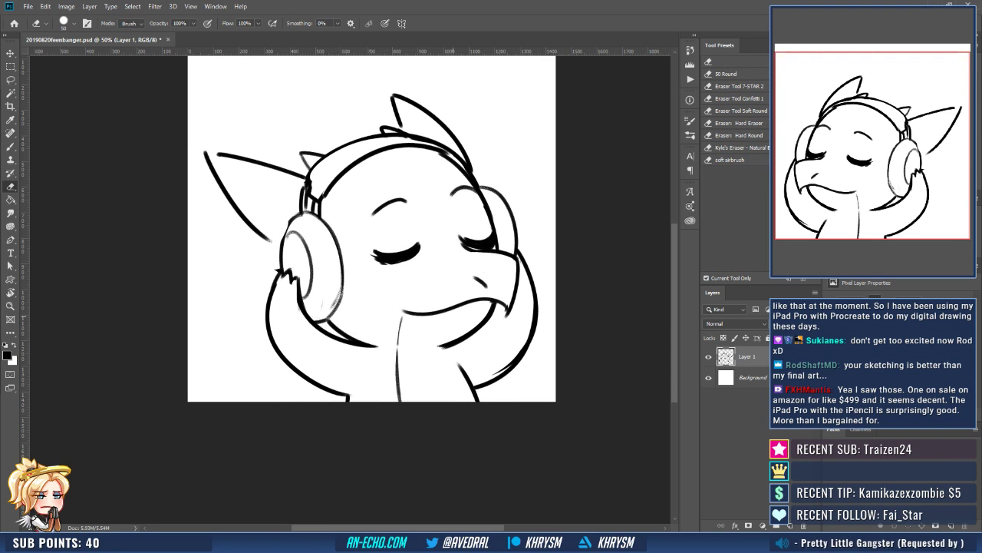
left_click_drag(486, 247, 484, 288)
Redraw the mouth corner with a thick, rounded end that joins the smile line.
key("b")
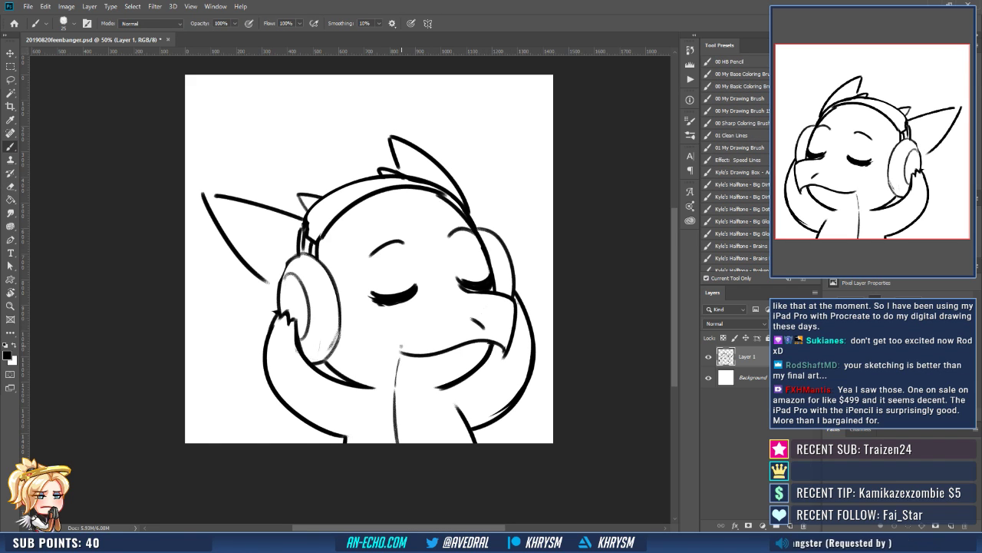
left_click_drag(393, 346, 405, 355)
left_click_drag(447, 323, 430, 303)
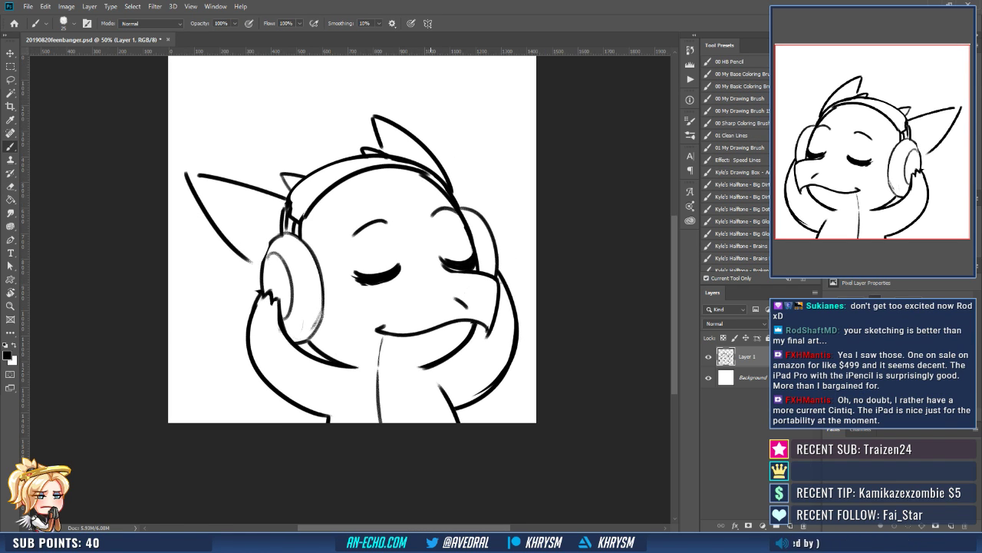
left_click_drag(444, 357, 433, 354)
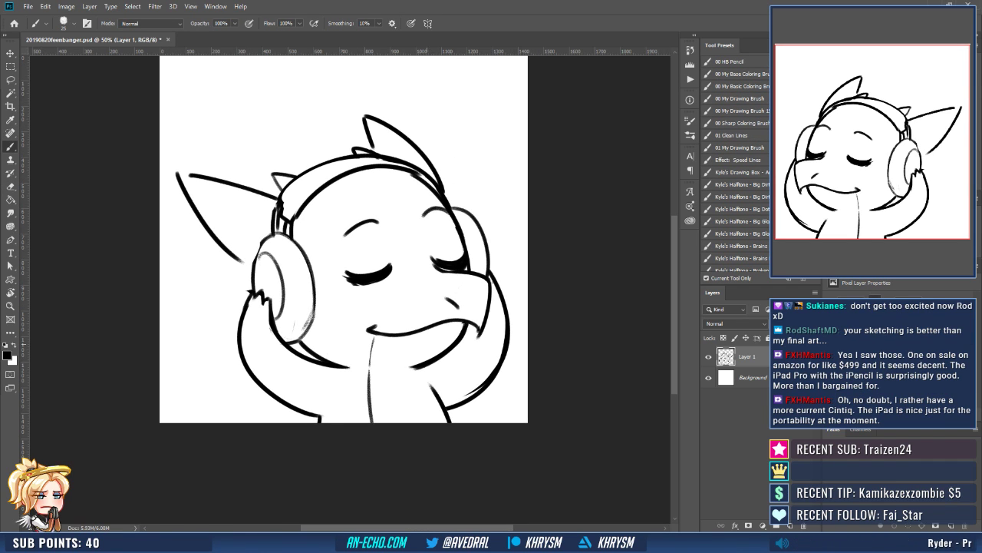
left_click_drag(368, 327, 399, 335)
Erase the jaw line beneath the beak and redraw it as a smooth curve down to the neck.
left_click_drag(479, 250, 447, 288)
left_click_drag(438, 349, 431, 321)
key("e")
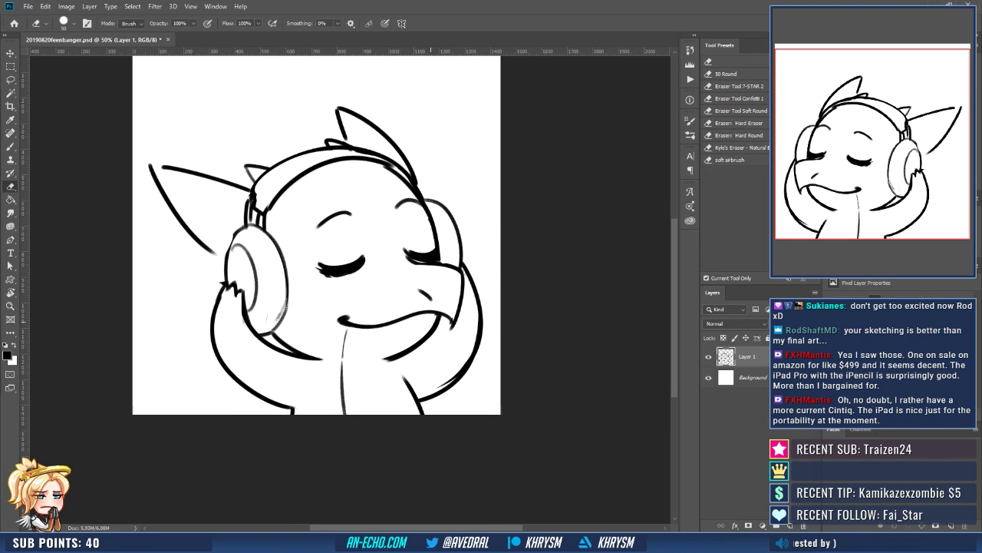
key("b")
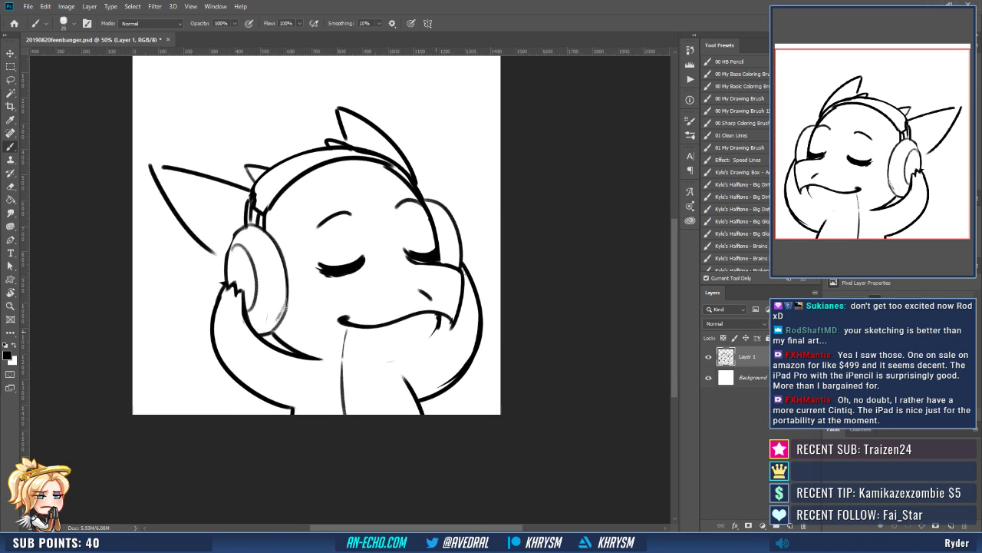
key("ctrl+z")
left_click_drag(439, 316, 396, 357)
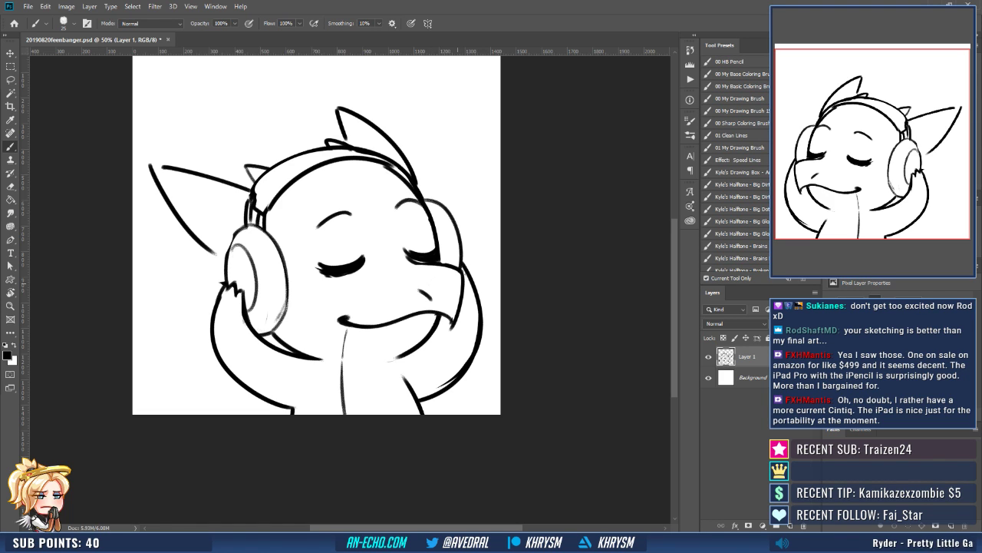
key("ctrl+z")
mouse_move(439, 316)
left_mouse_down()
mouse_move(392, 358)
mouse_move(422, 415)
left_mouse_up()
Erase the far body line and redraw it from the jaw's end down to the canvas's lower edge.
key("e")
key("b")
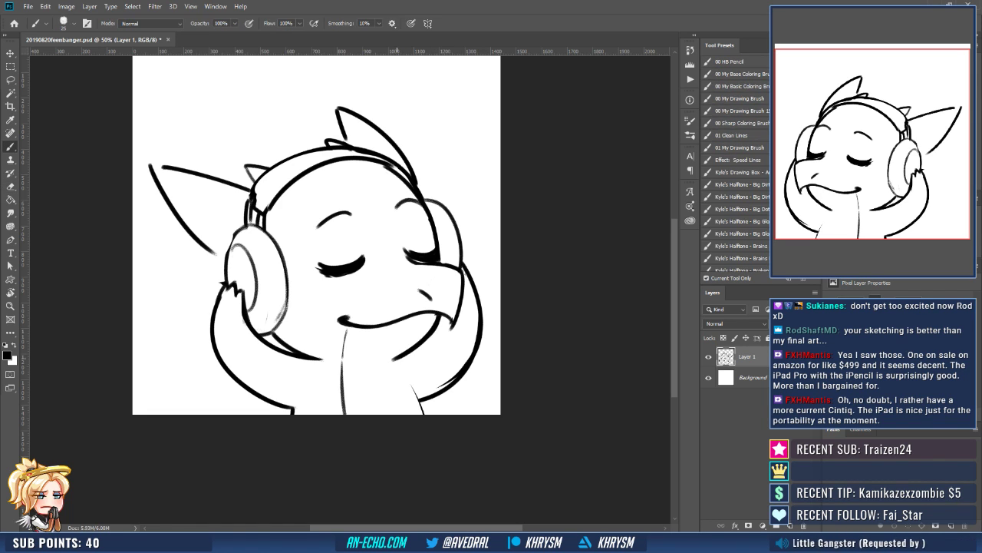
left_click_drag(396, 358, 422, 415)
key("e")
mouse_move(394, 358)
left_mouse_down()
mouse_move(419, 413)
mouse_move(499, 346)
mouse_move(516, 257)
left_mouse_up()
Retrace the far body line in a rotated view so that it meets the jaw at a sharp corner.
key("r")
left_click_drag(403, 230, 428, 308)
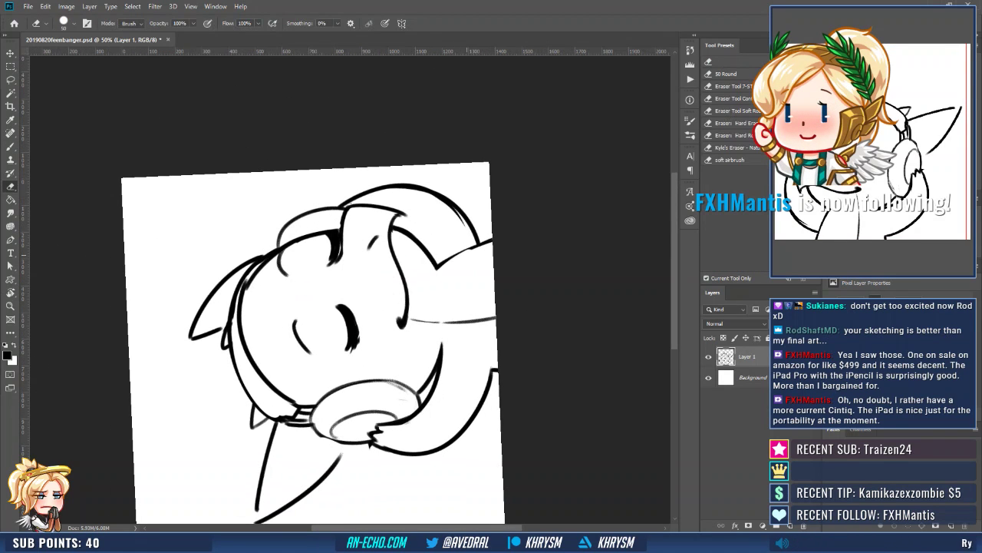
key("b")
left_click_drag(437, 266, 518, 228)
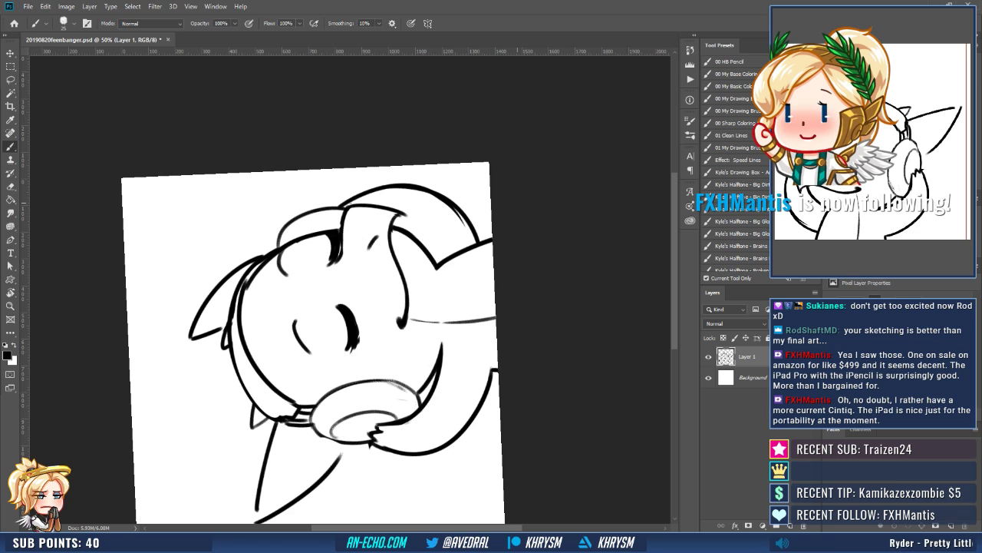
key("ctrl+z")
left_click_drag(437, 268, 499, 234)
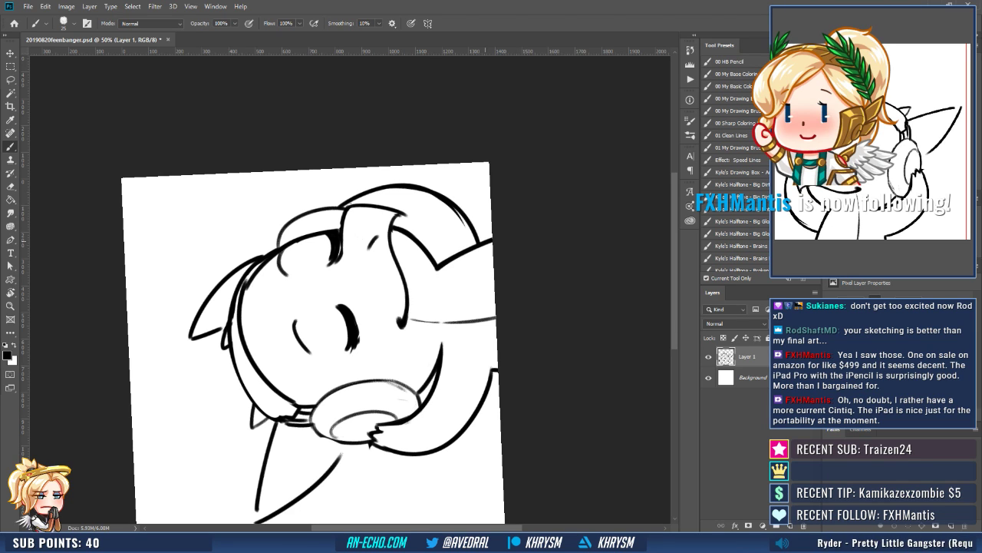
key("ctrl+z")
left_click_drag(437, 265, 499, 232)
key("Escape")
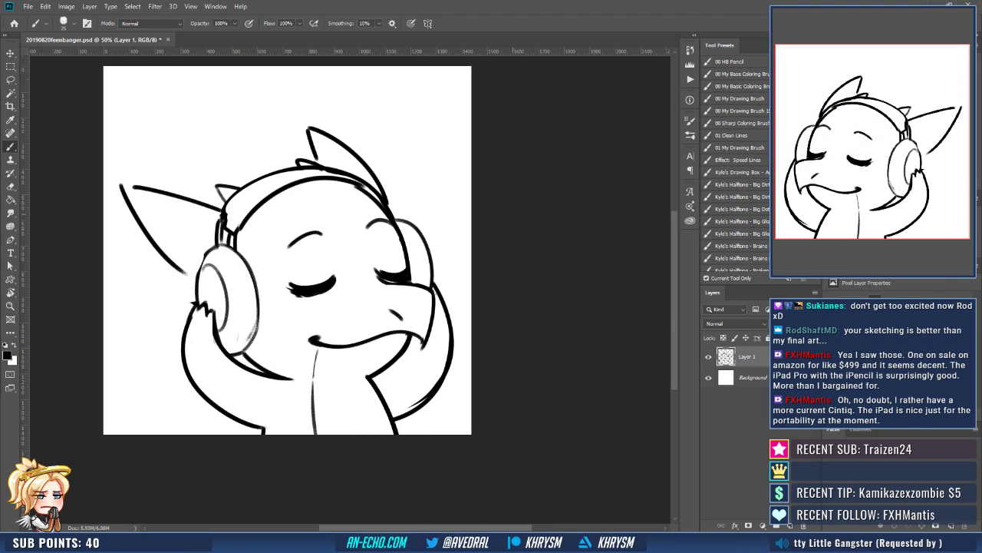
Move the whole sketch up on the canvas, leaving room below the body.
mouse_move(410, 328)
left_mouse_down()
mouse_move(422, 356)
mouse_move(446, 342)
left_mouse_up()
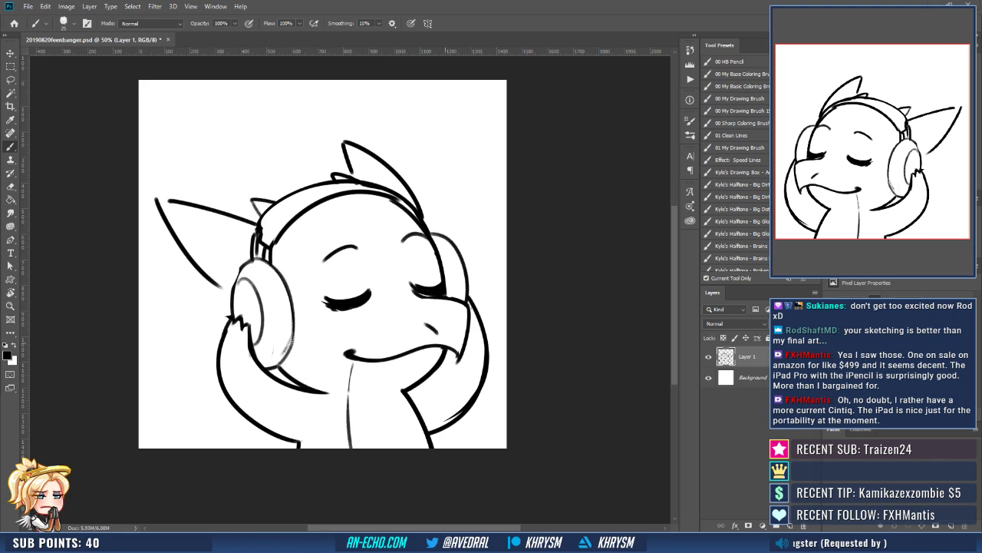
mouse_move(415, 236)
left_mouse_down()
mouse_move(427, 253)
mouse_move(439, 196)
left_mouse_up()
key("v")
key("ctrl+t")
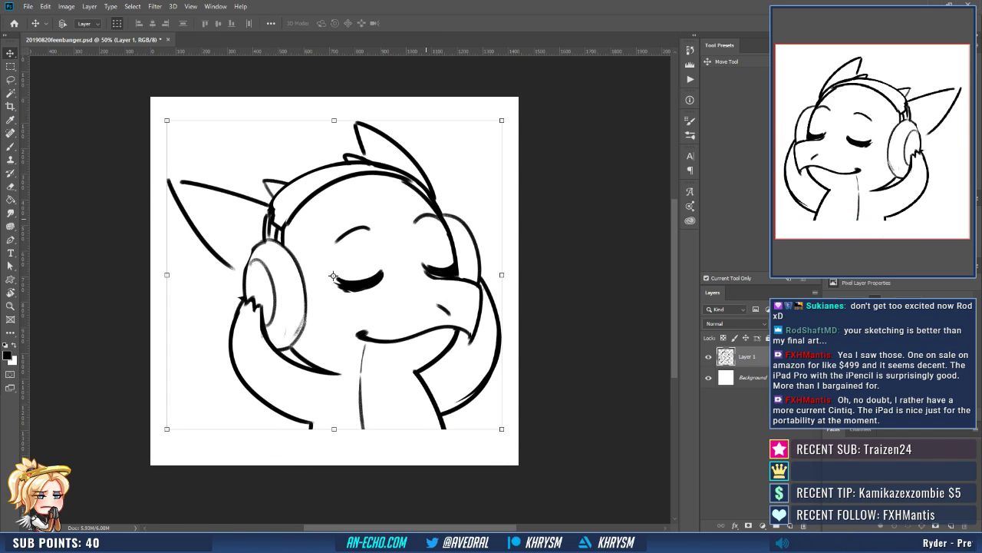
key("Return")
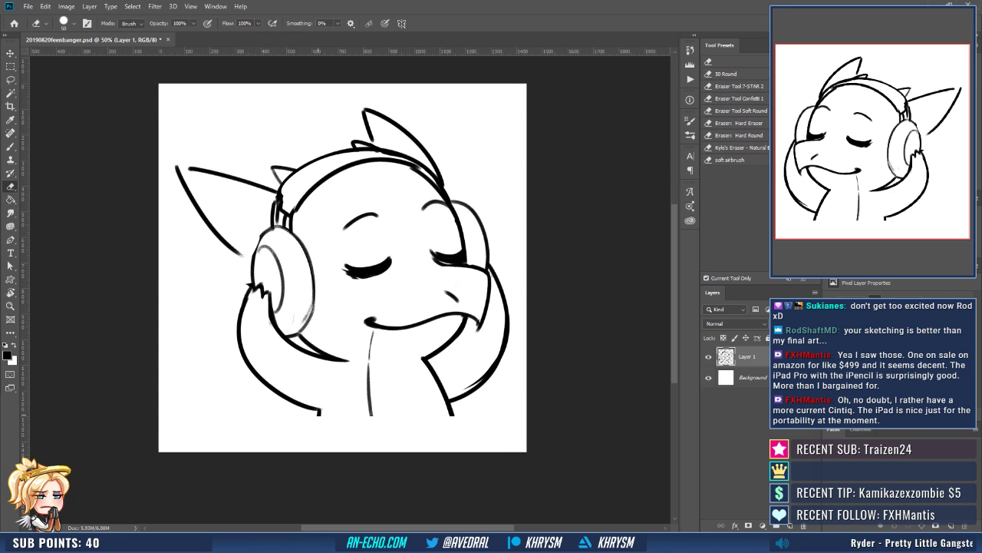
Extend the near body line to the canvas's lower edge and redraw the far body line down to the same edge.
key("e")
key("b")
left_click_drag(321, 410, 317, 453)
key("e")
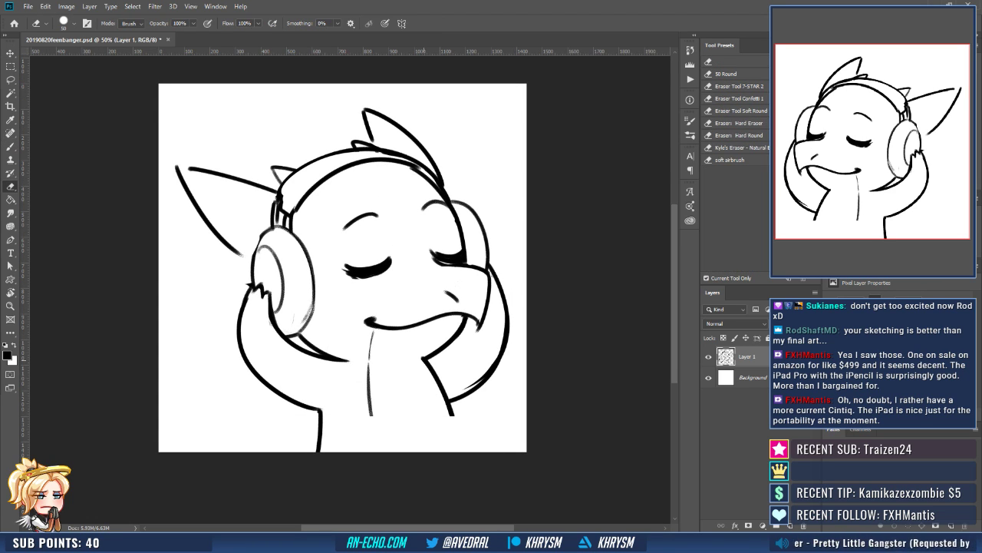
left_click_drag(427, 361, 447, 418)
key("b")
left_click_drag(425, 359, 460, 452)
Redraw the chest line between the body sides thicker and extend it to the canvas's lower edge.
key("e")
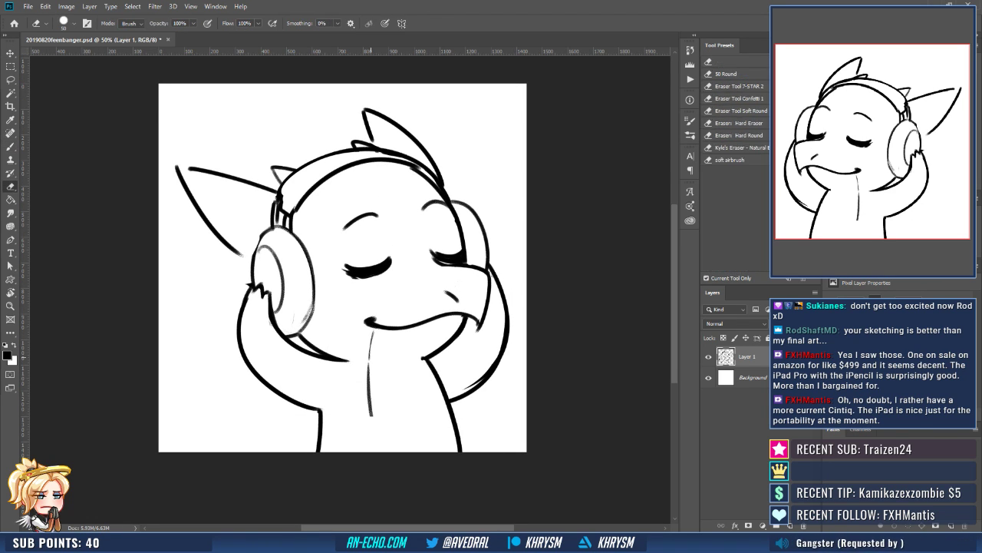
mouse_move(371, 417)
left_mouse_down()
mouse_move(371, 368)
mouse_move(365, 451)
left_mouse_up()
key("b")
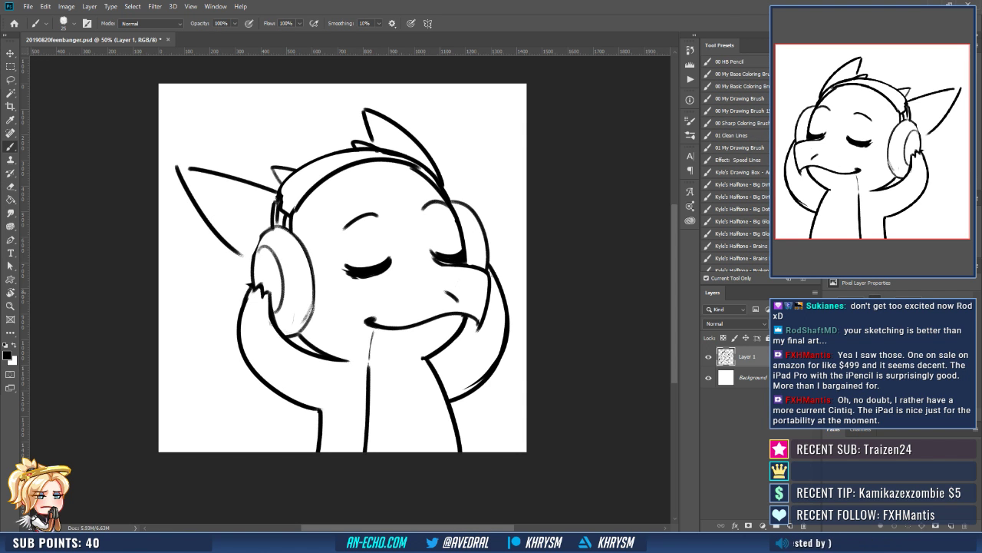
Draw a curved line from beneath the near arm to the canvas edge, with a short arc linking it to the body.
left_click_drag(311, 293, 331, 298)
key("r")
left_click_drag(387, 403, 446, 342)
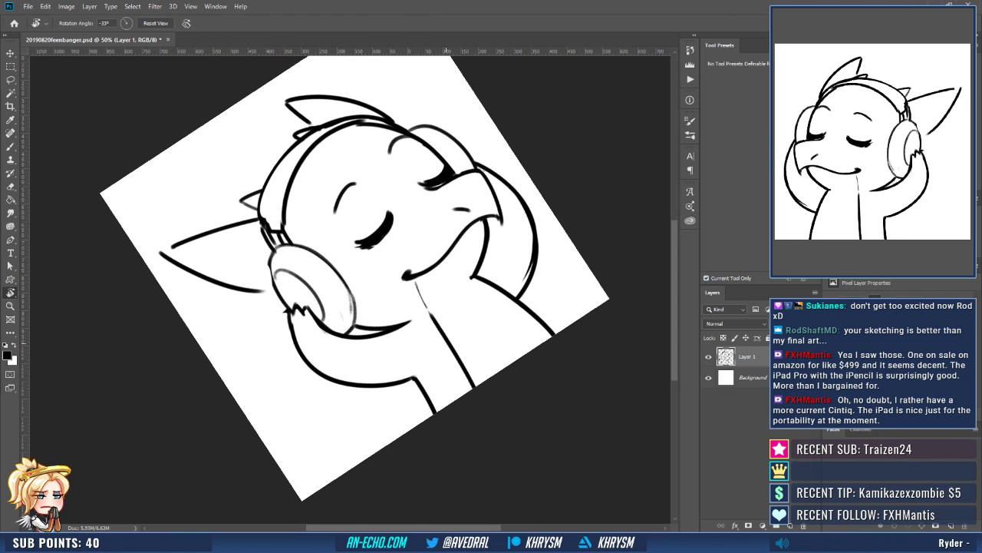
key("b")
mouse_move(414, 386)
left_mouse_down()
mouse_move(374, 389)
mouse_move(349, 467)
left_mouse_up()
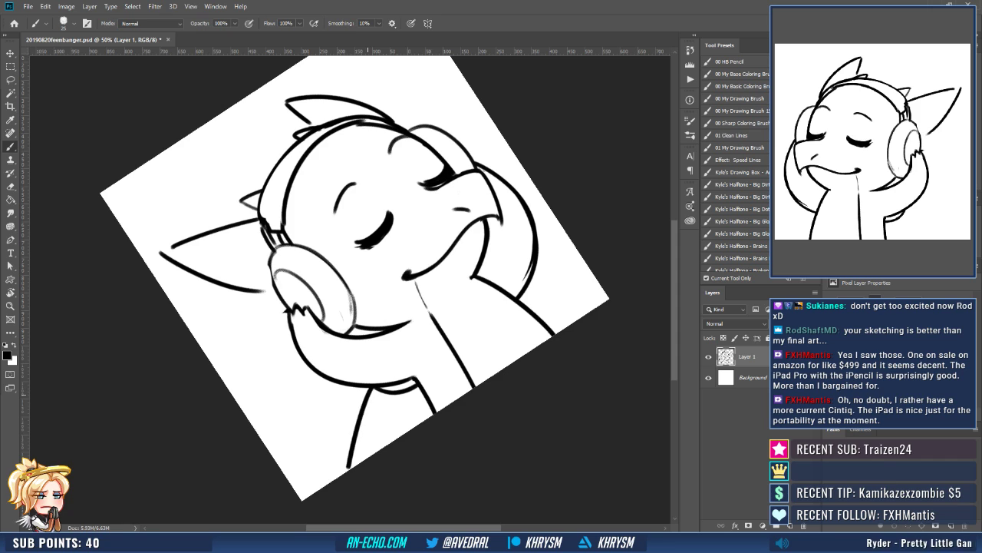
Redraw the curved line beneath the near arm as a wing edge, adding scalloped inner arcs down to the canvas's lower edge.
key("ctrl+z")
mouse_move(373, 388)
left_mouse_down()
mouse_move(358, 463)
mouse_move(411, 423)
mouse_move(415, 401)
mouse_move(405, 432)
left_mouse_up()
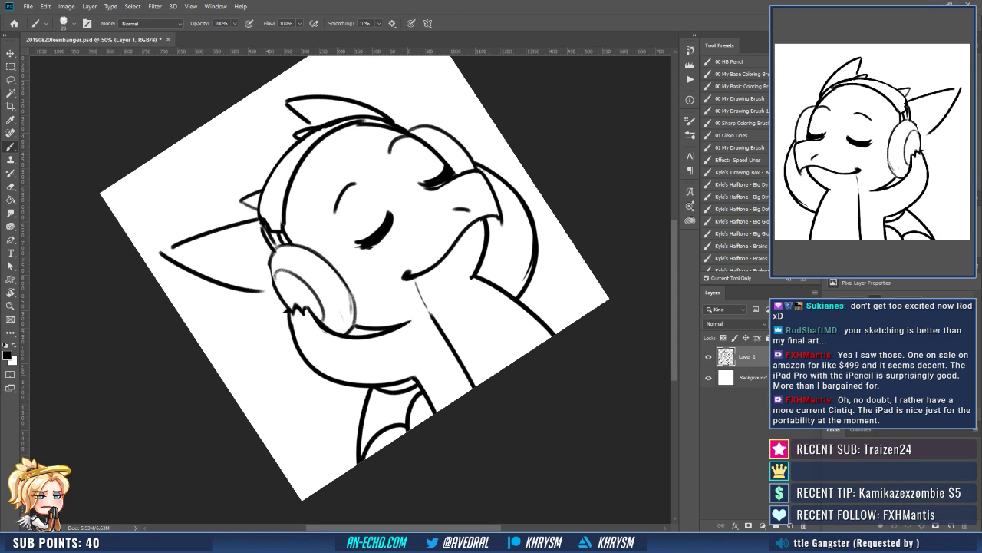
key("Escape")
left_click_drag(540, 373, 528, 393)
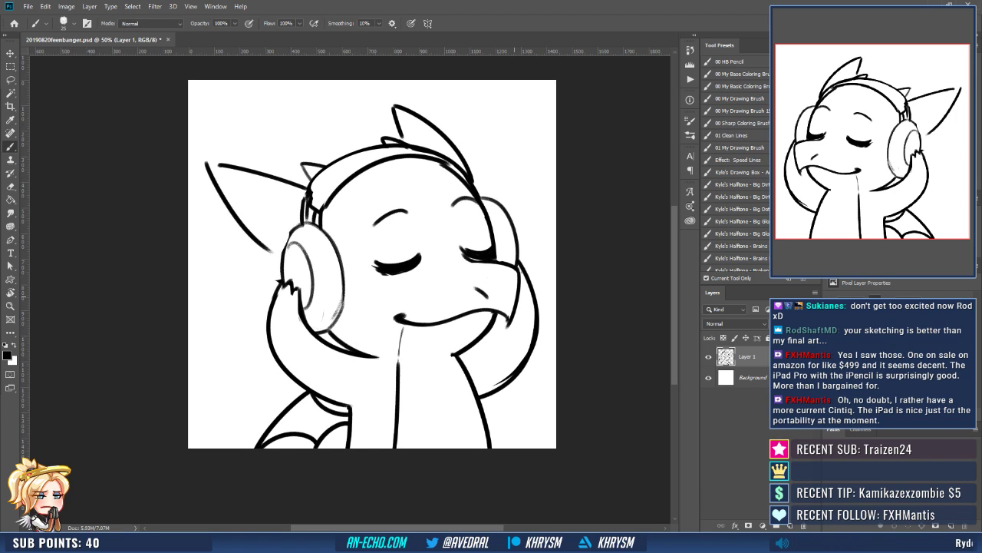
Erase the far arm's outline and redraw it as a curve from beside the beak down to the far body line.
key("e")
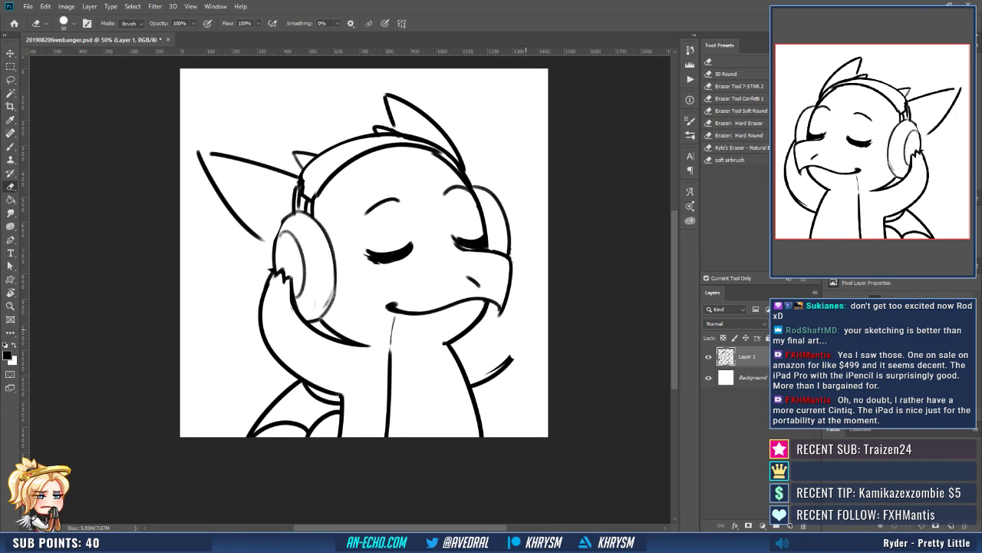
key("b")
mouse_move(511, 261)
left_mouse_down()
mouse_move(524, 331)
mouse_move(476, 384)
left_mouse_up()
key("e")
mouse_move(521, 324)
left_mouse_down()
mouse_move(503, 367)
mouse_move(477, 384)
left_mouse_up()
key("b")
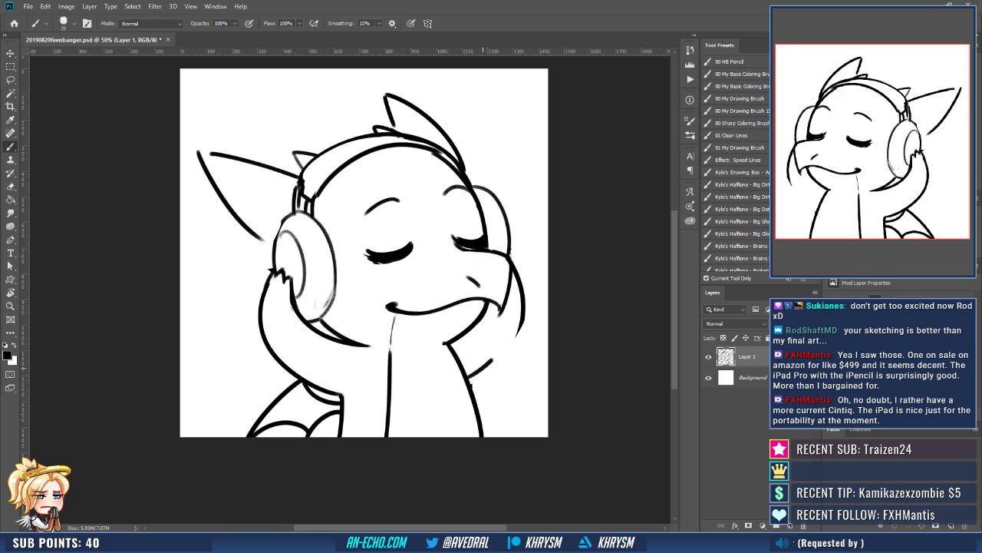
left_click_drag(522, 328, 468, 375)
key("ctrl+z")
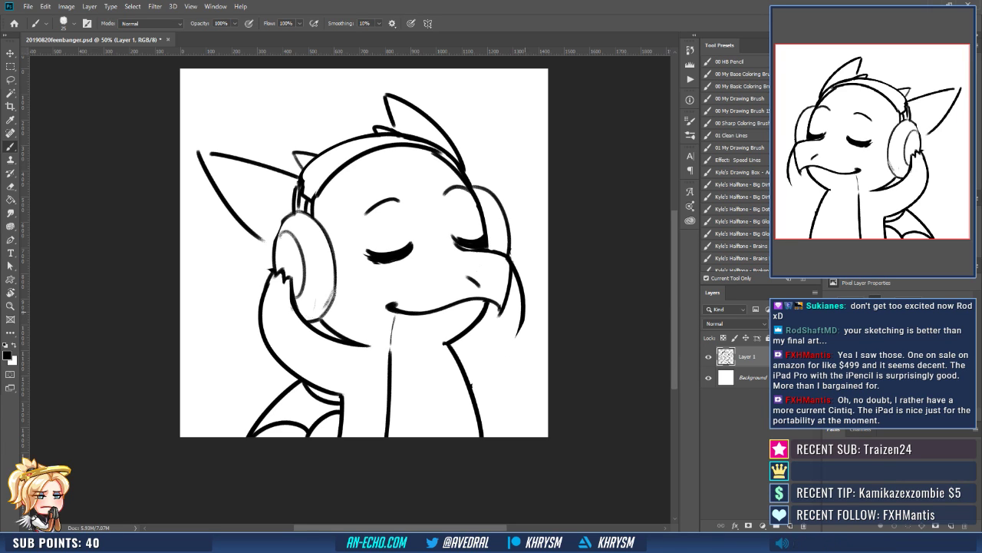
left_click_drag(522, 321, 469, 375)
left_click_drag(431, 198, 413, 185)
Clean up the far body line below the arm and redraw the hooked beak tip darker.
key("e")
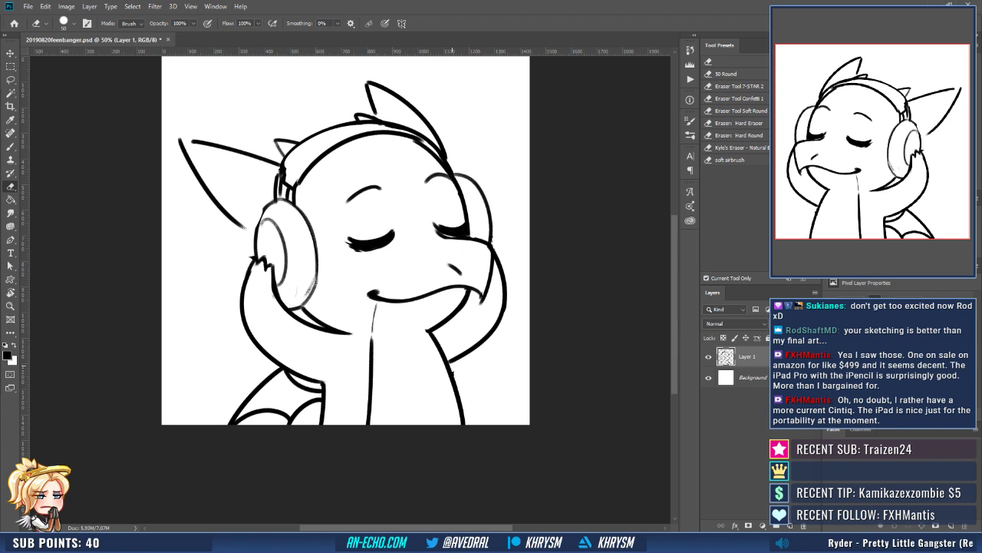
left_click_drag(460, 370, 472, 416)
left_click_drag(485, 249, 480, 349)
key("b")
mouse_move(482, 306)
left_mouse_down()
mouse_move(472, 357)
mouse_move(512, 335)
left_mouse_up()
key("e")
key("b")
mouse_move(364, 298)
left_mouse_down()
mouse_move(381, 306)
mouse_move(407, 297)
left_mouse_up()
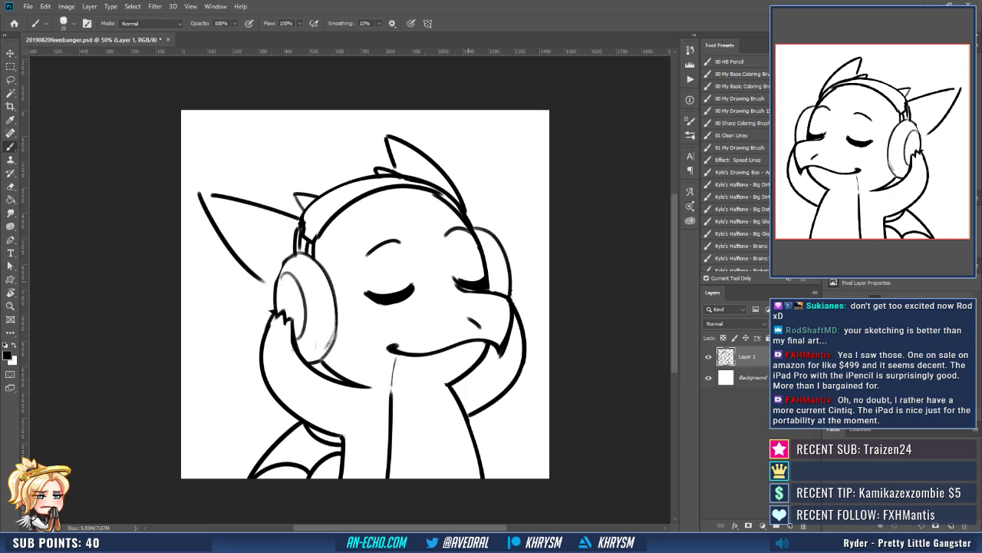
Draw a small pointed spike behind the near headphone cup, between the ear and the hand.
key("r")
mouse_move(524, 311)
left_mouse_down()
mouse_move(499, 319)
mouse_move(470, 250)
mouse_move(449, 256)
mouse_move(444, 247)
mouse_move(545, 220)
left_mouse_up()
key("e")
key("b")
key("Escape")
key("h")
left_click_drag(464, 304, 477, 304)
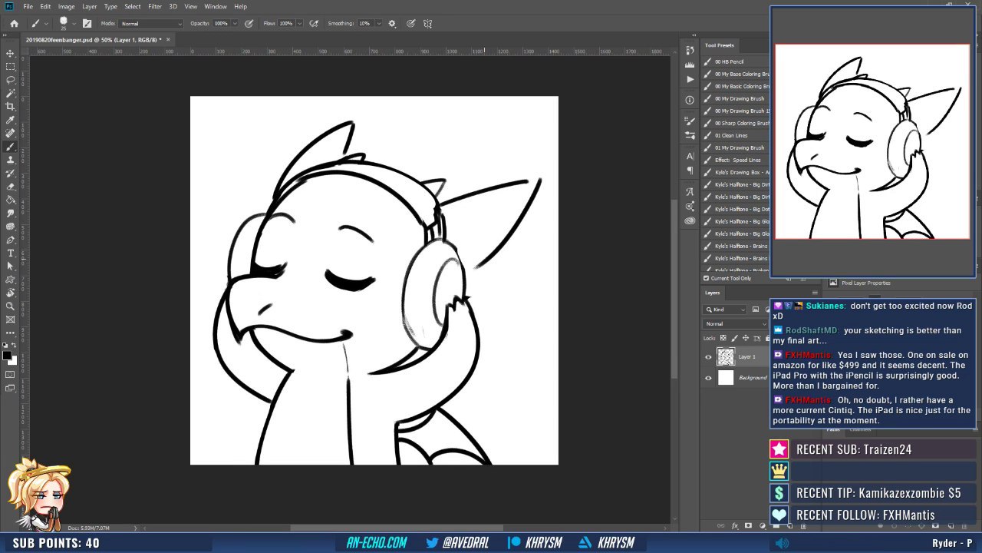
mouse_move(474, 270)
left_mouse_down()
mouse_move(504, 276)
mouse_move(491, 305)
left_mouse_up()
key("ctrl+z")
key("ctrl+z")
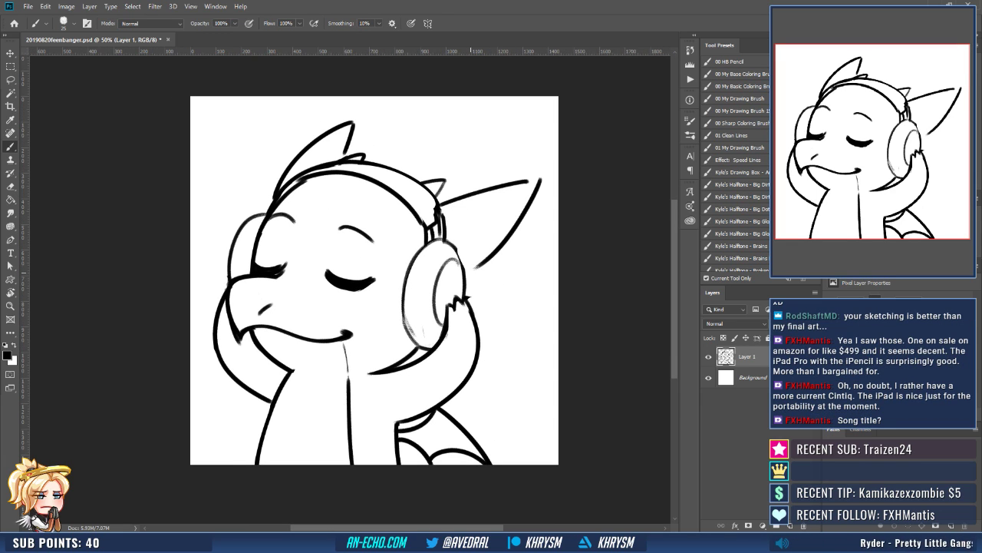
mouse_move(470, 273)
left_mouse_down()
mouse_move(495, 276)
mouse_move(467, 301)
left_mouse_up()
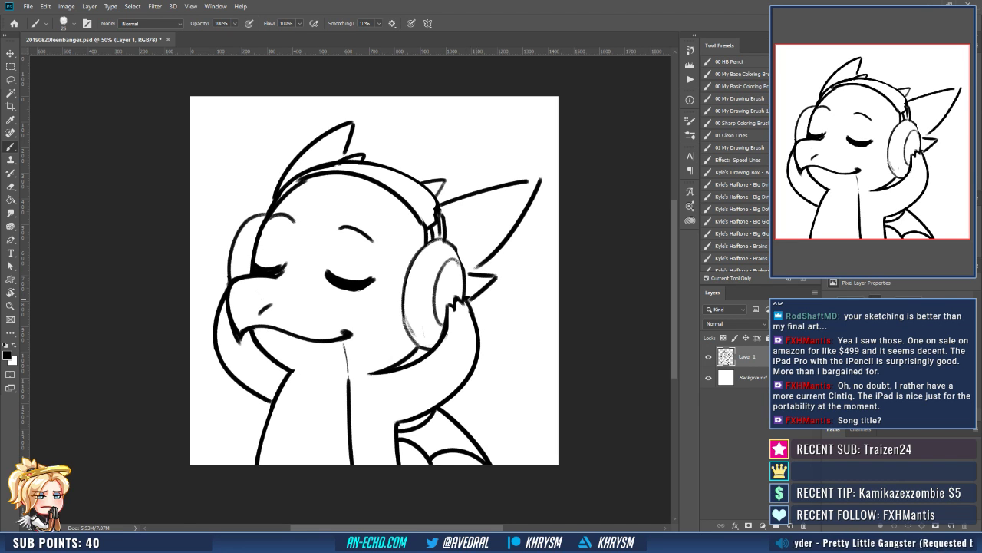
Thin and redraw the far body line, then erase and redraw the chest line down to the canvas's lower edge.
left_click_drag(446, 361, 456, 333)
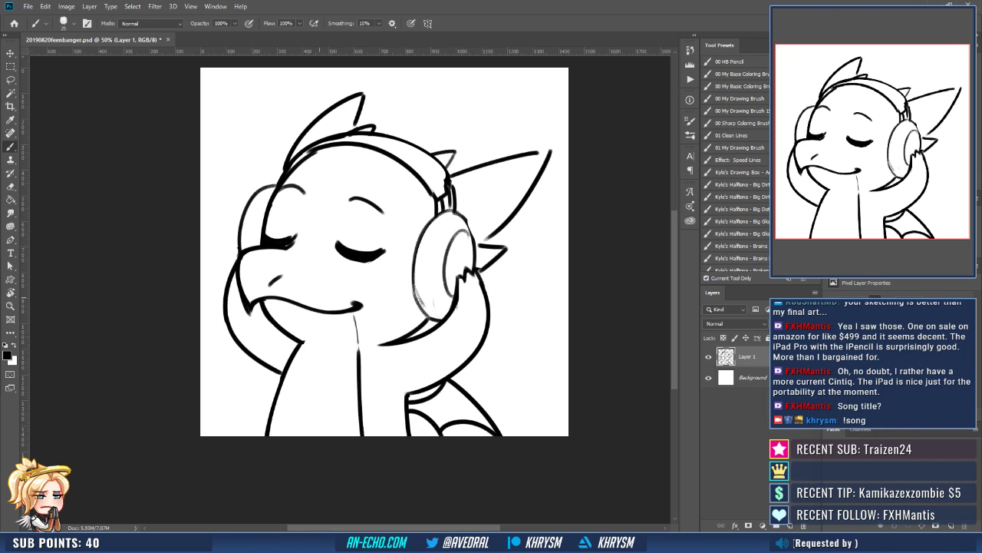
key("e")
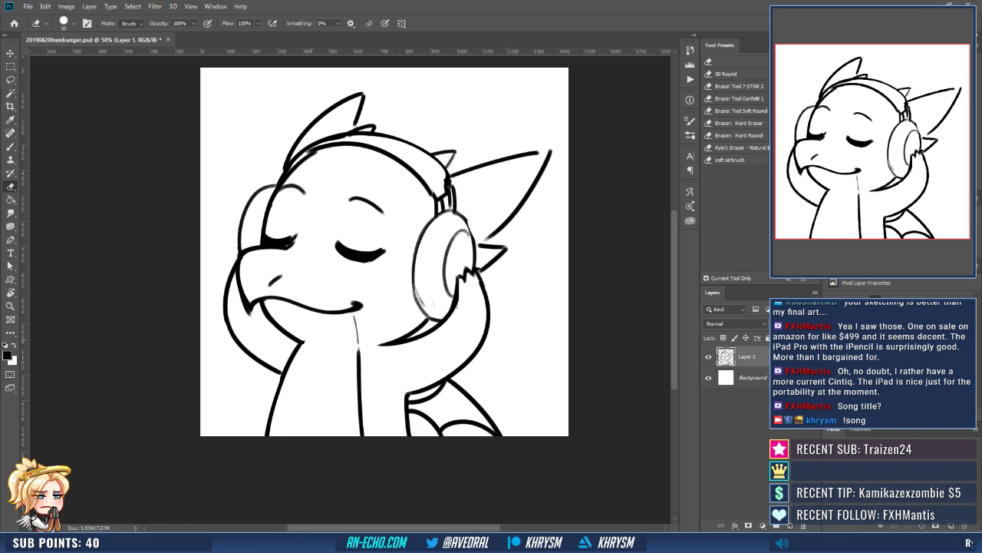
key("b")
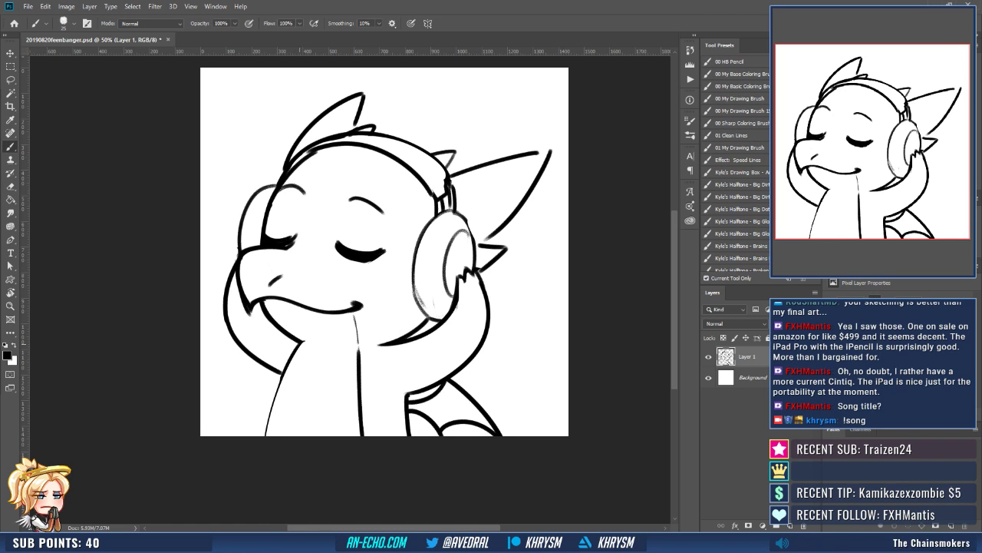
left_click_drag(359, 350, 362, 434)
key("b")
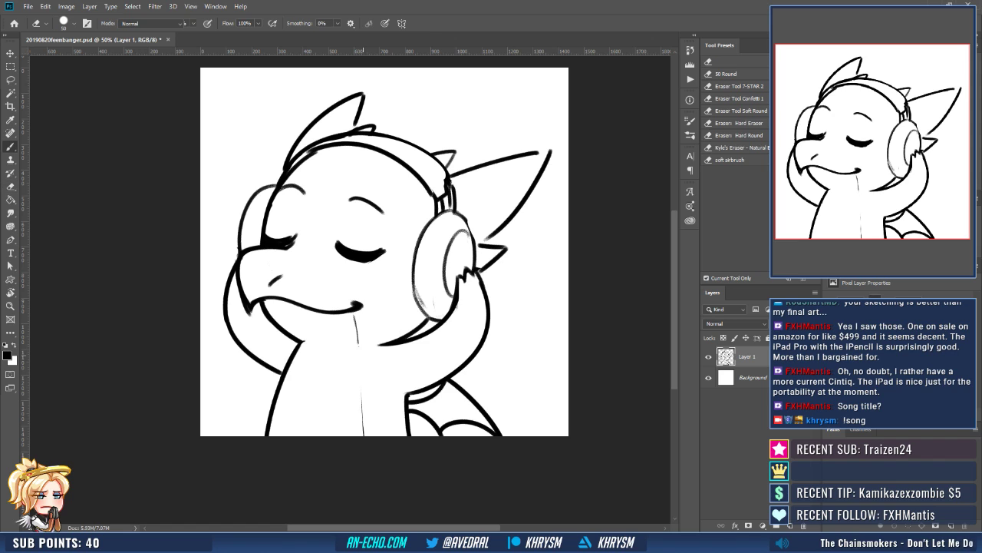
left_click_drag(361, 350, 362, 435)
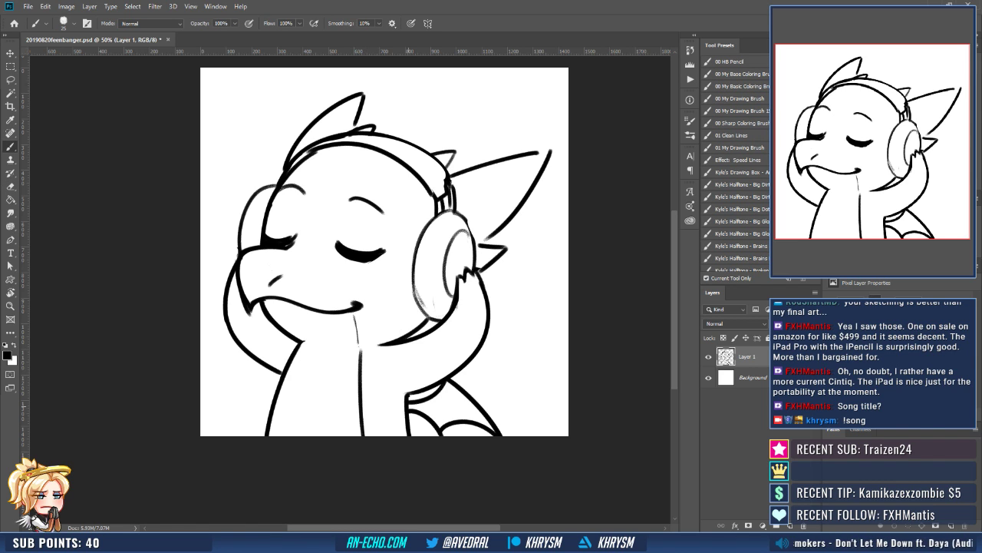
Erase the near body line beside the wing and redraw it slanting outward to the canvas's lower edge.
key("e")
left_click_drag(407, 393, 410, 435)
key("b")
left_click_drag(409, 394, 414, 435)
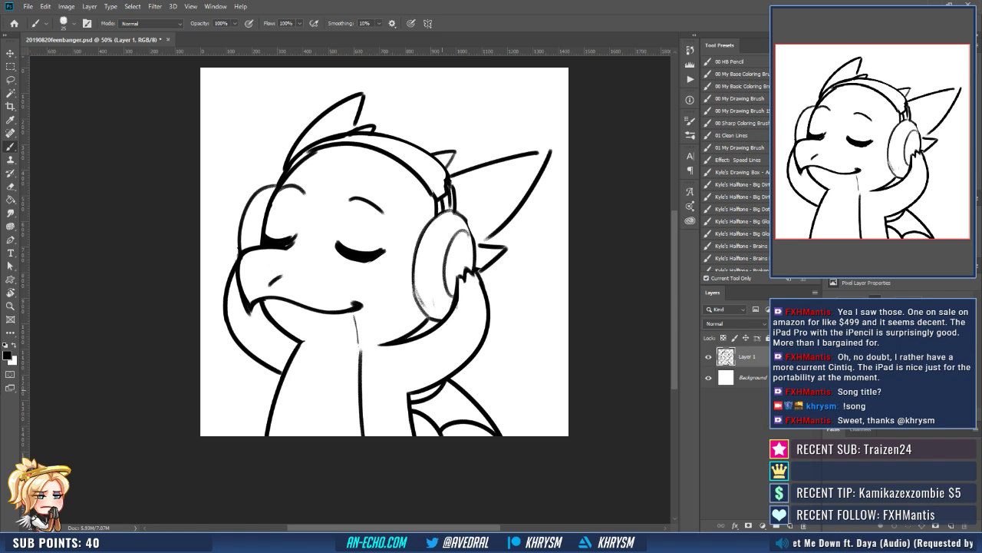
left_click_drag(442, 390, 445, 432)
Clean up the near ear's upper edge and redraw it so it joins the ear's pointed tip.
left_click_drag(504, 324, 493, 334)
key("e")
left_click_drag(461, 218, 501, 212)
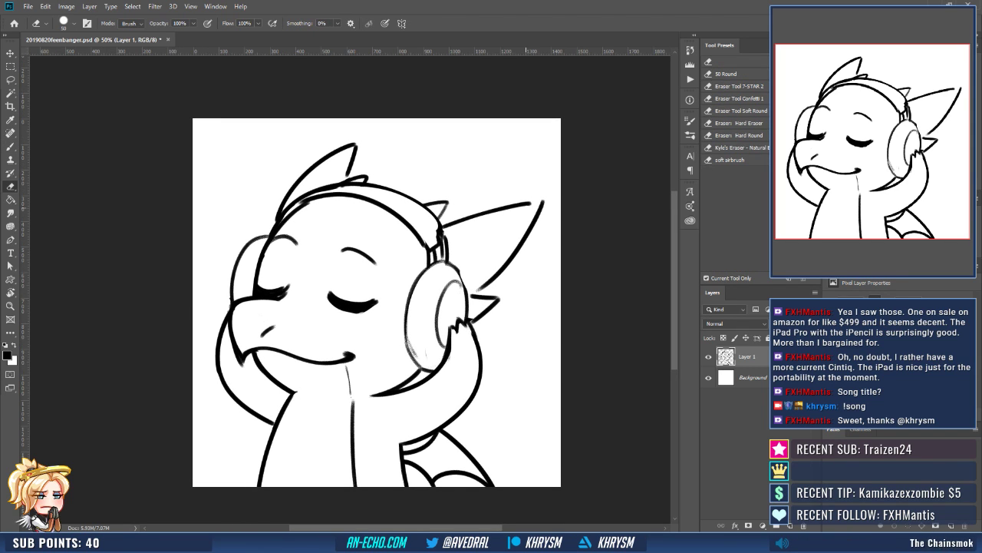
key("b")
mouse_move(443, 229)
left_mouse_down()
mouse_move(547, 199)
mouse_move(453, 214)
mouse_move(451, 226)
left_mouse_up()
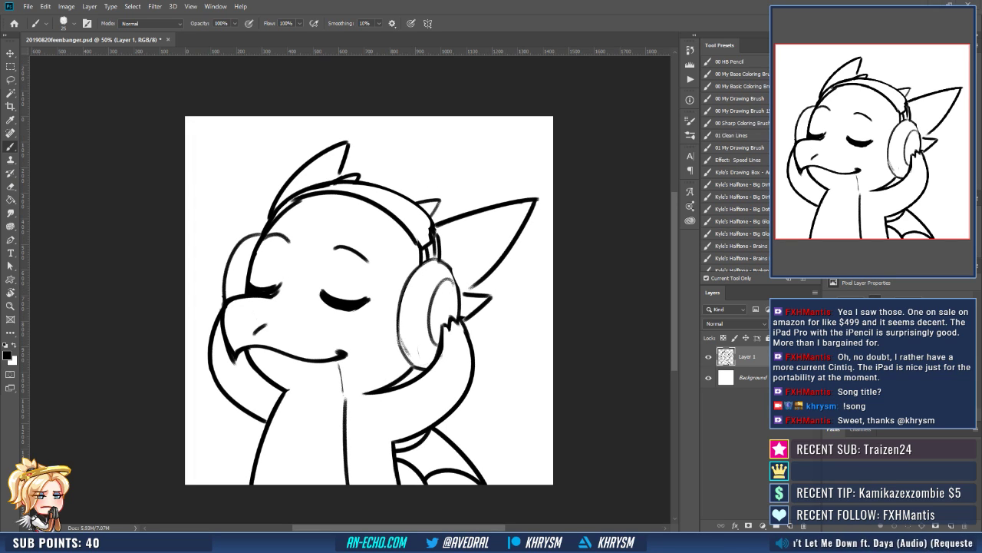
left_click_drag(483, 224, 489, 224)
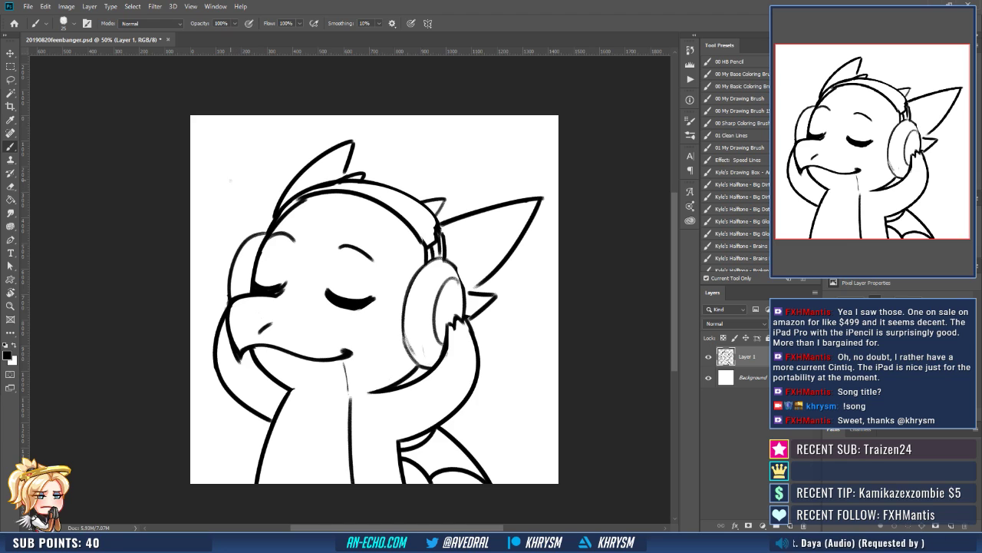
Draw a single music note with a flag beside the head, above the far headphone cup.
left_click_drag(231, 171, 245, 227)
key("ctrl+z")
left_click_drag(231, 172, 244, 217)
mouse_move(237, 224)
left_mouse_down()
mouse_move(237, 205)
mouse_move(234, 222)
left_mouse_up()
left_click_drag(232, 169, 258, 187)
mouse_move(523, 319)
left_mouse_down()
mouse_move(520, 303)
mouse_move(510, 329)
left_mouse_up()
Draw a pair of beamed music notes above the headband, behind the tall crest spike.
mouse_move(373, 146)
left_mouse_down()
mouse_move(394, 161)
mouse_move(381, 187)
mouse_move(397, 191)
left_mouse_up()
left_click_drag(376, 154, 393, 168)
left_click_drag(474, 191, 468, 158)
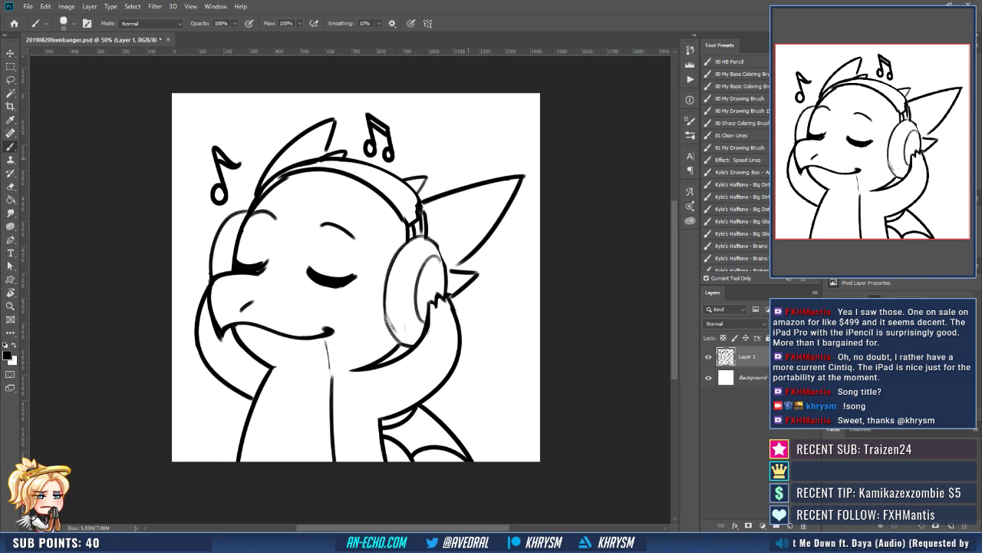
mouse_move(508, 326)
left_mouse_down()
mouse_move(516, 322)
mouse_move(502, 338)
left_mouse_up()
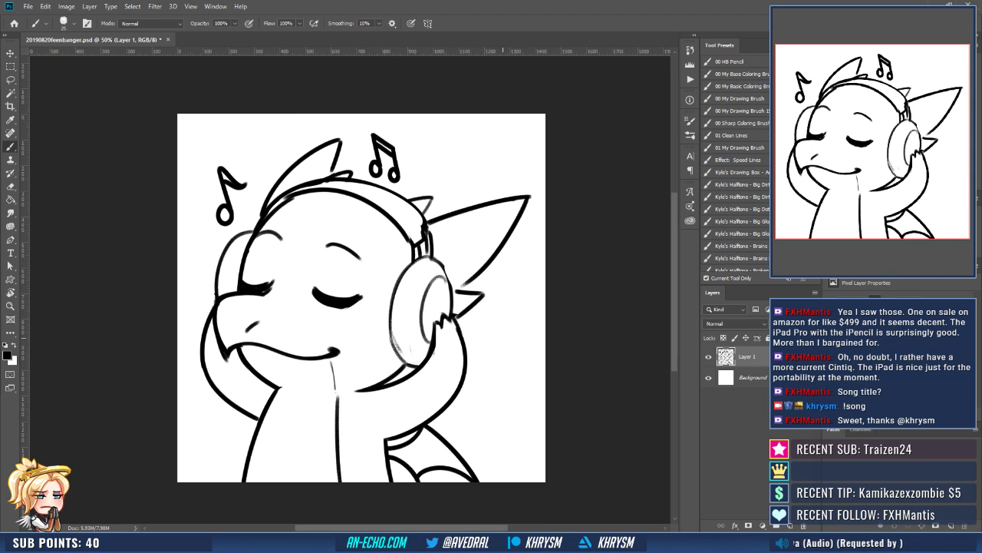
Erase and redraw the jaw line from beneath the beak tip to the top of the far body line.
left_click_drag(394, 177, 397, 160)
key("e")
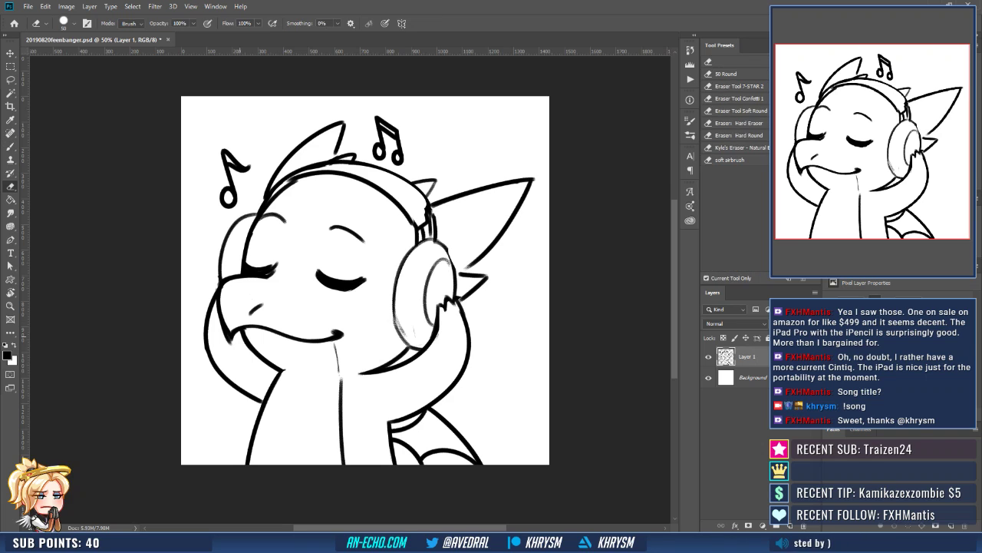
key("b")
left_click_drag(246, 339, 278, 365)
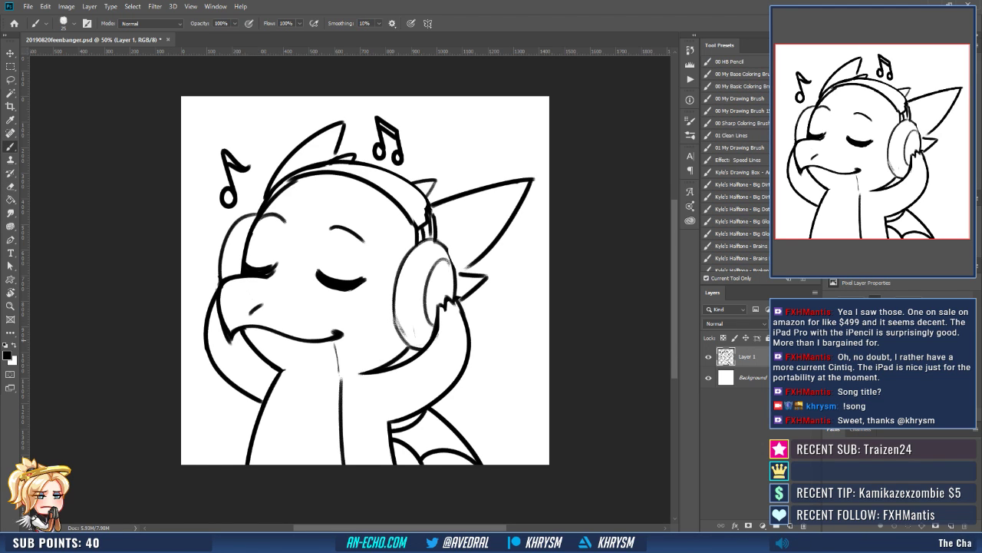
key("ctrl+z")
left_click_drag(244, 337, 273, 366)
left_click_drag(446, 337, 485, 335)
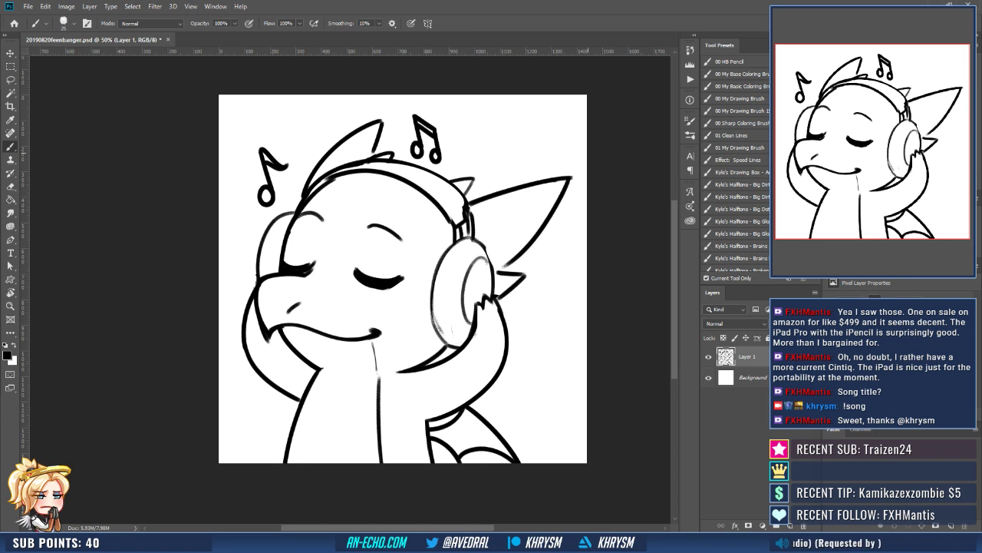
Thin the headband's outer edge with the eraser and redraw it as a clean curve over the head.
left_click_drag(588, 153, 579, 172)
key("r")
left_click_drag(488, 439, 547, 343)
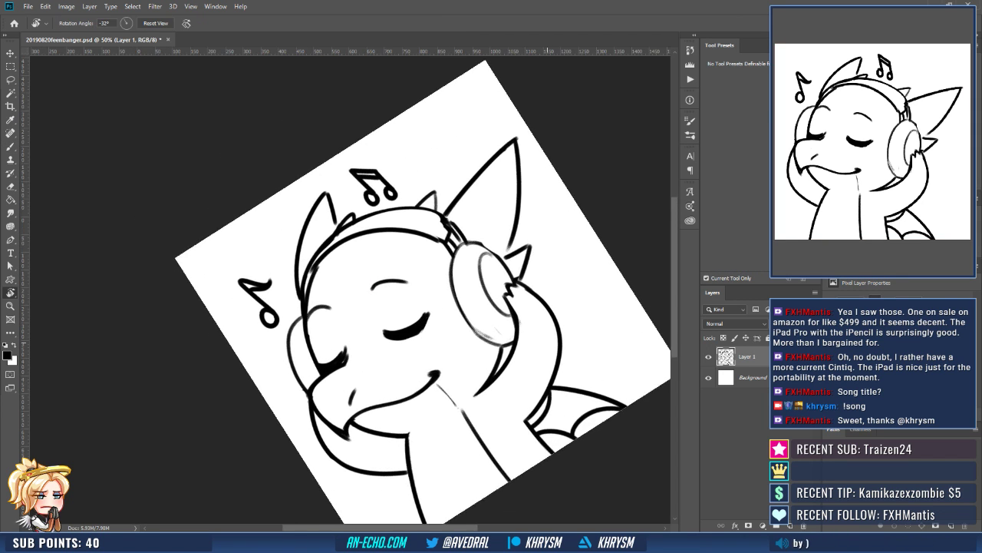
left_click_drag(403, 292, 414, 309)
key("e")
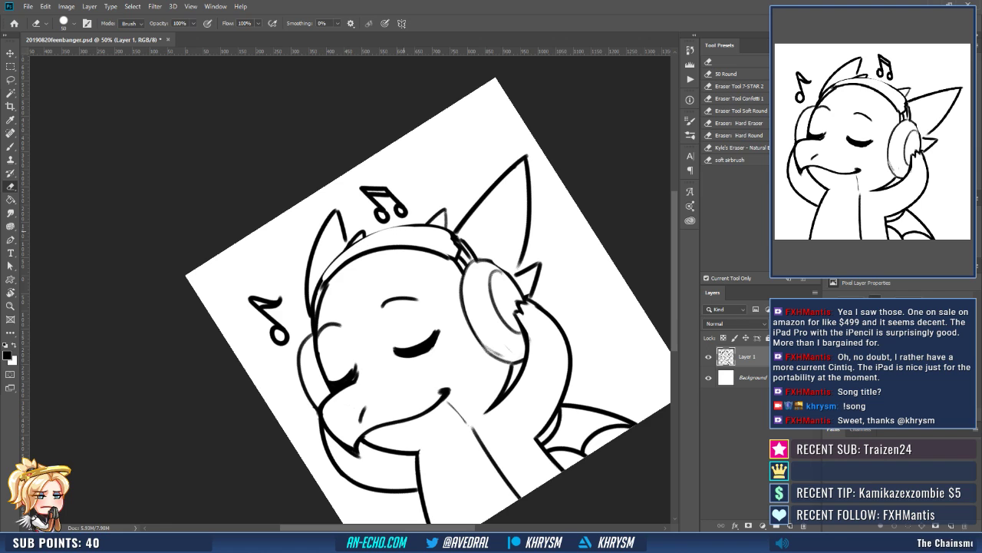
key("b")
mouse_move(316, 290)
left_mouse_down()
mouse_move(346, 245)
mouse_move(427, 227)
left_mouse_up()
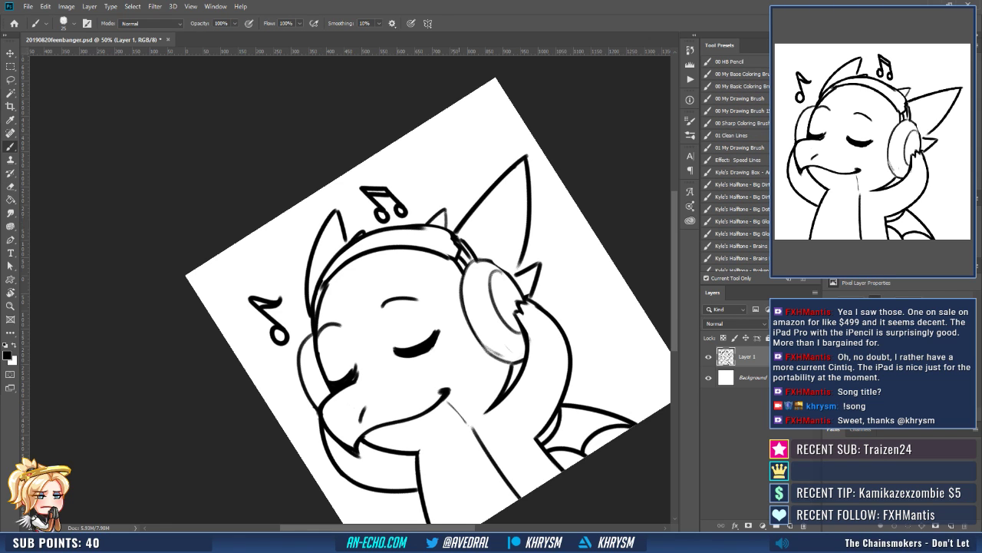
key("ctrl+z")
mouse_move(316, 290)
left_mouse_down()
mouse_move(388, 228)
mouse_move(437, 226)
left_mouse_up()
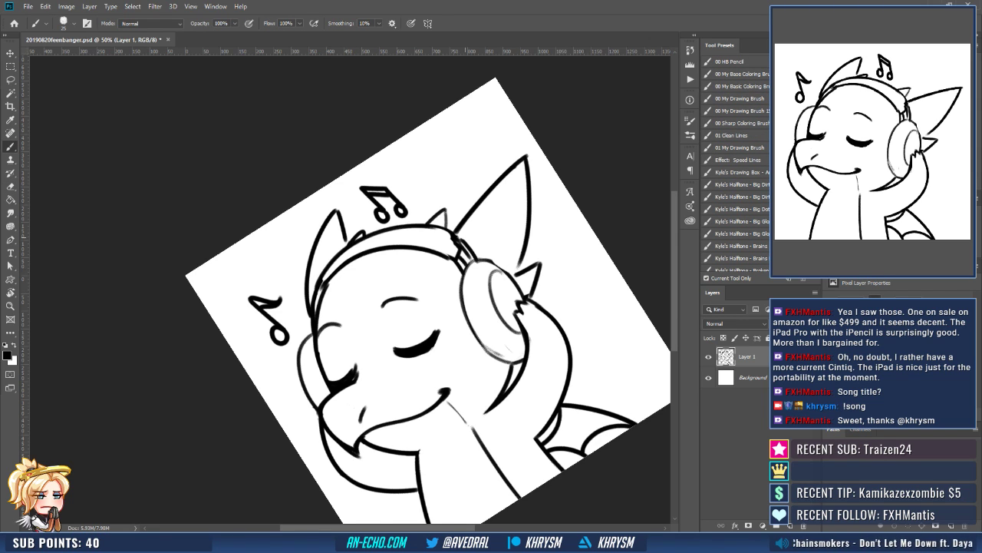
key("Escape")
left_click_drag(506, 361, 531, 345)
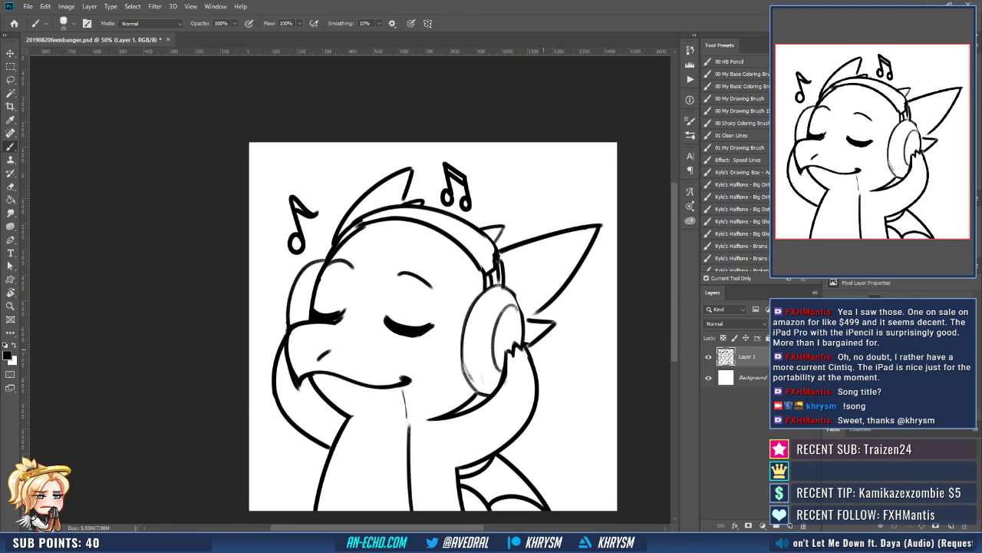
Erase the small crest spike at the front and the one behind the headband, and redraw both larger and darker.
key("e")
mouse_move(389, 216)
left_mouse_down()
mouse_move(419, 211)
mouse_move(410, 202)
mouse_move(422, 216)
left_mouse_up()
key("b")
key("e")
mouse_move(474, 238)
left_mouse_down()
mouse_move(491, 252)
mouse_move(499, 236)
left_mouse_up()
key("b")
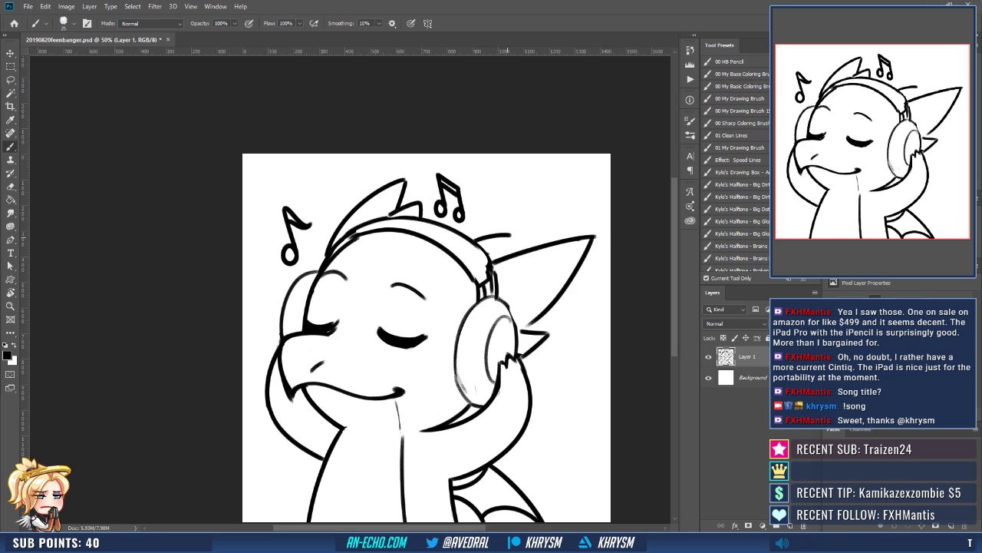
mouse_move(473, 238)
left_mouse_down()
mouse_move(513, 227)
mouse_move(493, 261)
left_mouse_up()
key("ctrl+z")
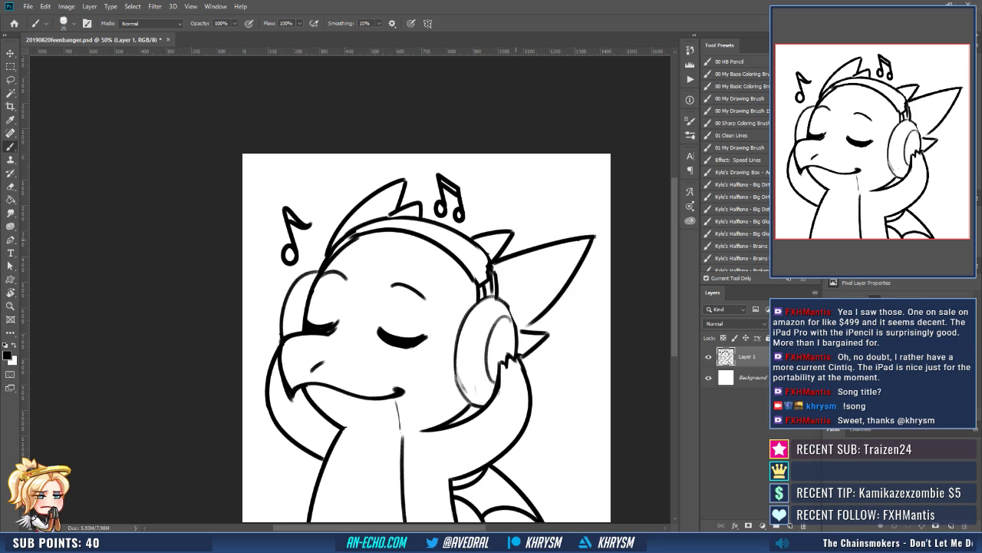
mouse_move(584, 337)
left_mouse_down()
mouse_move(578, 307)
mouse_move(557, 306)
mouse_move(554, 277)
left_mouse_up()
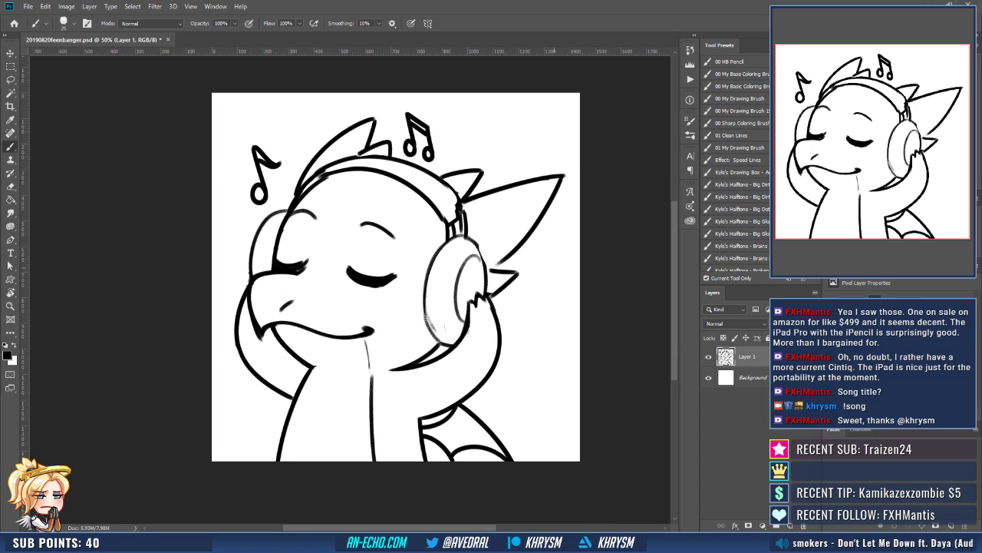
Erase the belly line beneath the smile and the body line under the near arm, and redraw both with an outward slant.
left_click_drag(396, 277, 380, 260)
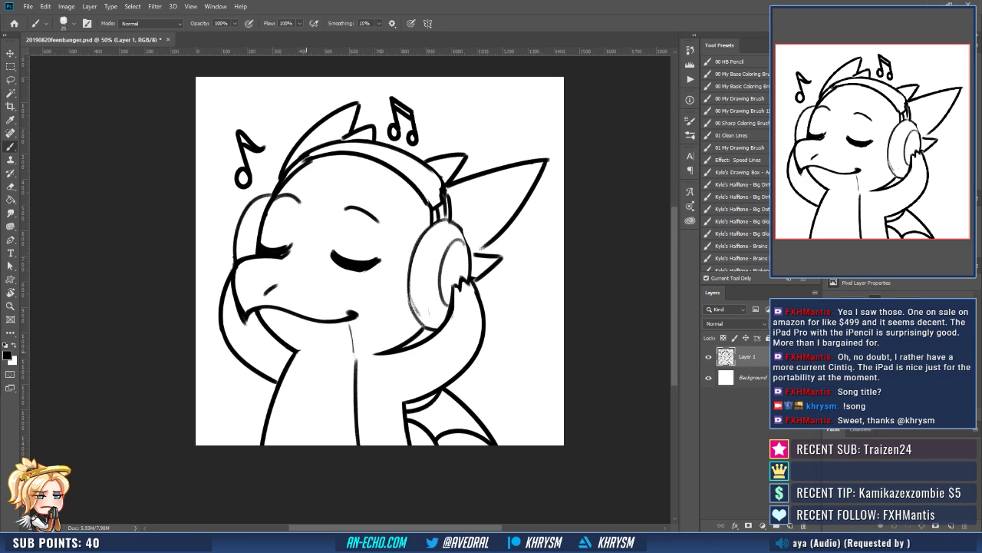
key("e")
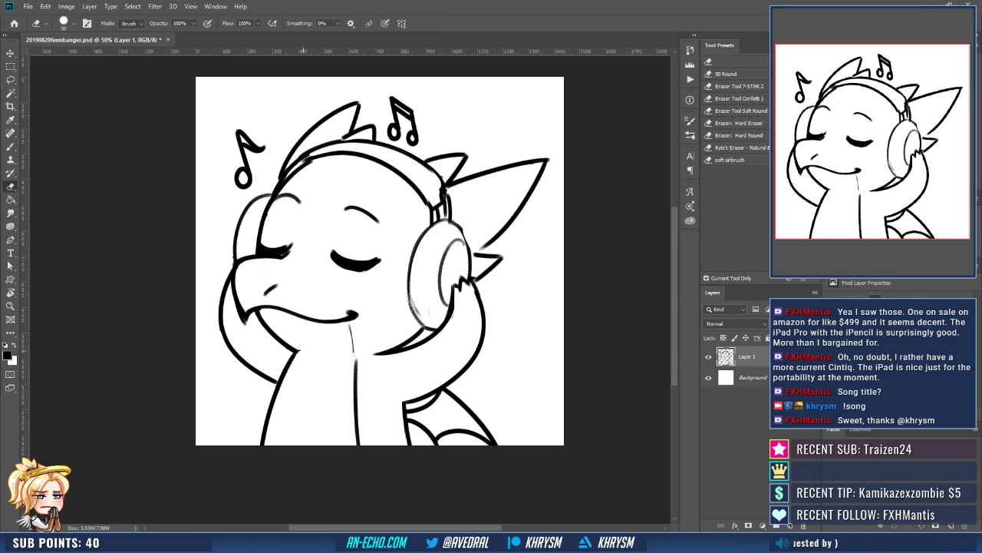
left_click_drag(278, 383, 265, 444)
left_click_drag(356, 359, 358, 445)
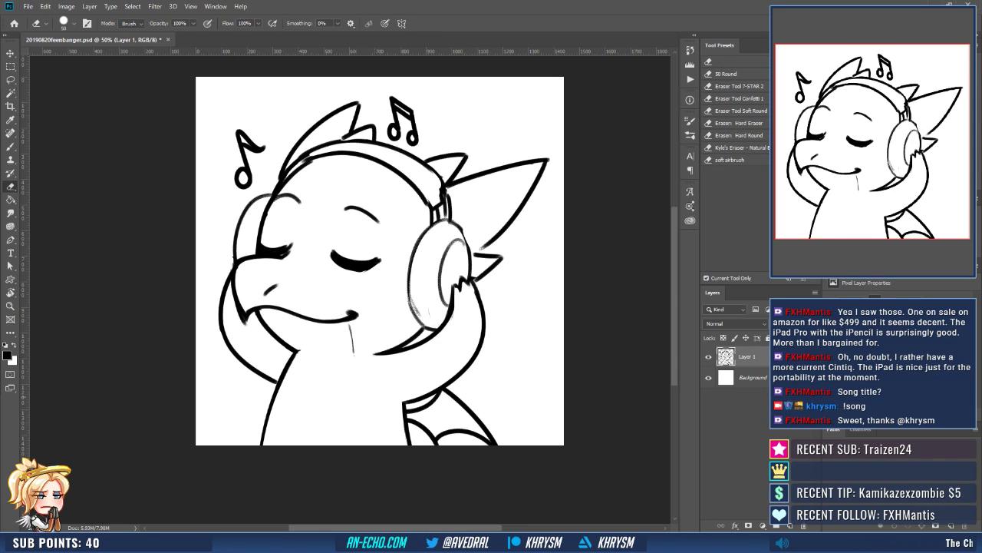
key("b")
left_click_drag(355, 356, 369, 445)
key("e")
key("b")
left_click_drag(403, 400, 414, 445)
left_click_drag(437, 321, 441, 323)
key("e")
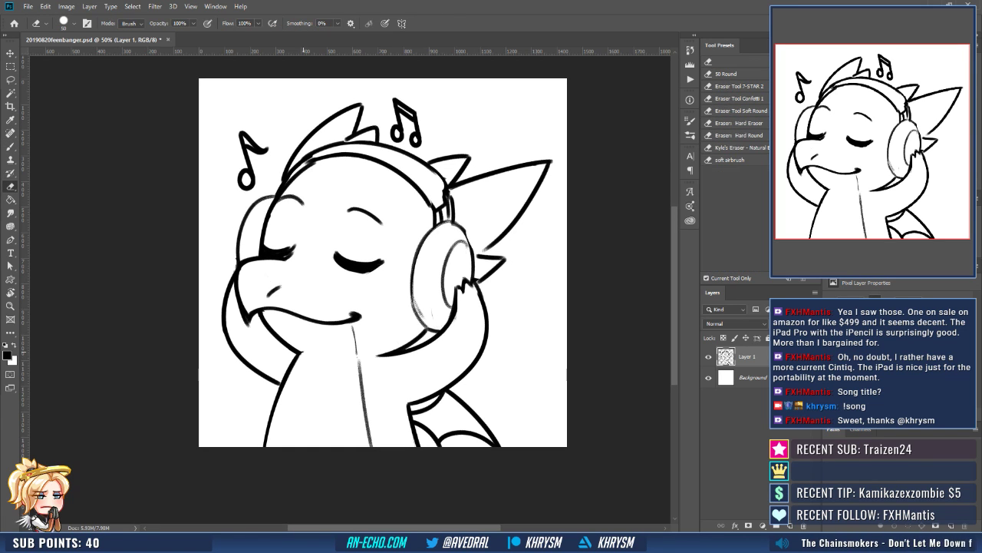
Erase the far body line, redraw it steeper down to the canvas edge, and extend the far arm line to meet it.
left_click_drag(297, 355, 271, 446)
key("b")
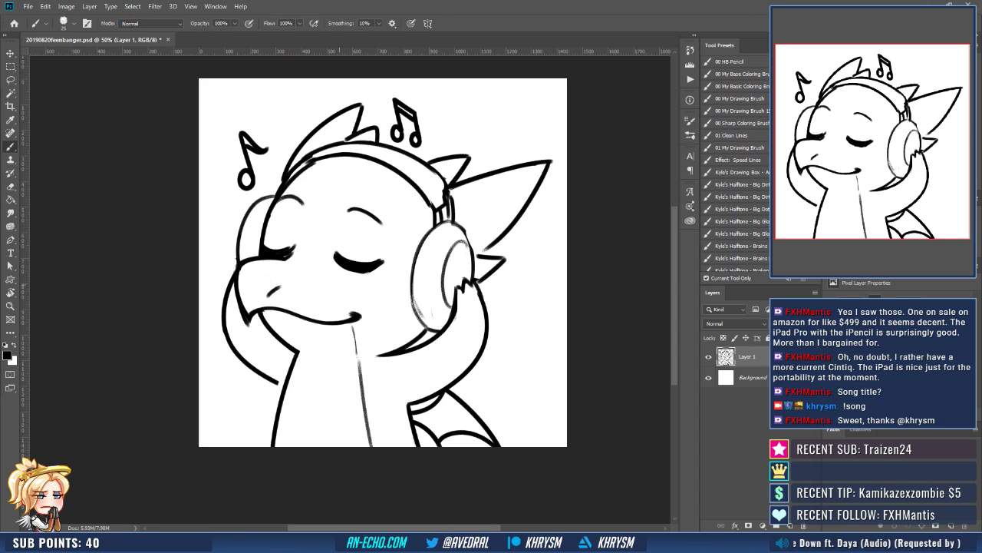
mouse_move(278, 382)
left_mouse_down()
mouse_move(281, 411)
mouse_move(280, 388)
left_mouse_up()
key("e")
key("b")
key("e")
key("b")
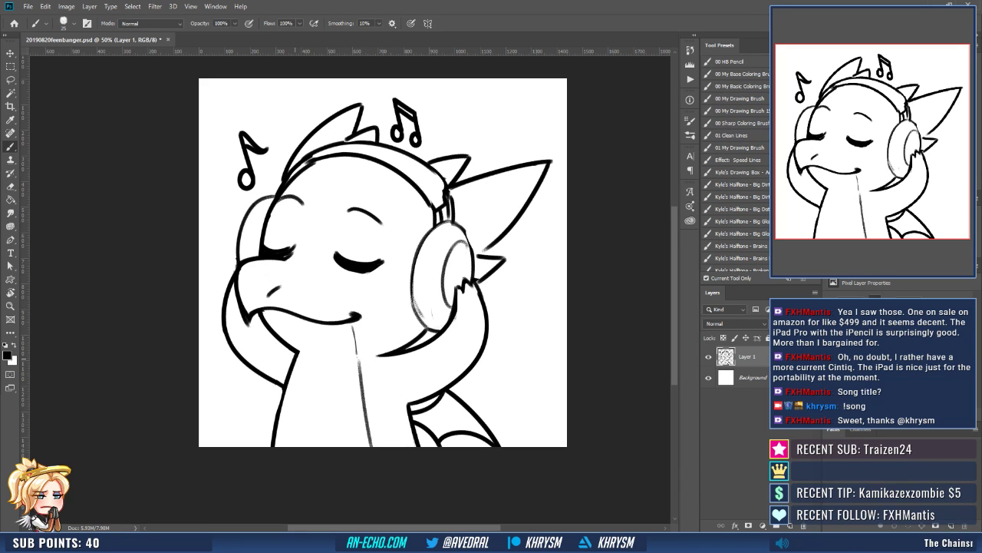
left_click_drag(282, 392, 272, 446)
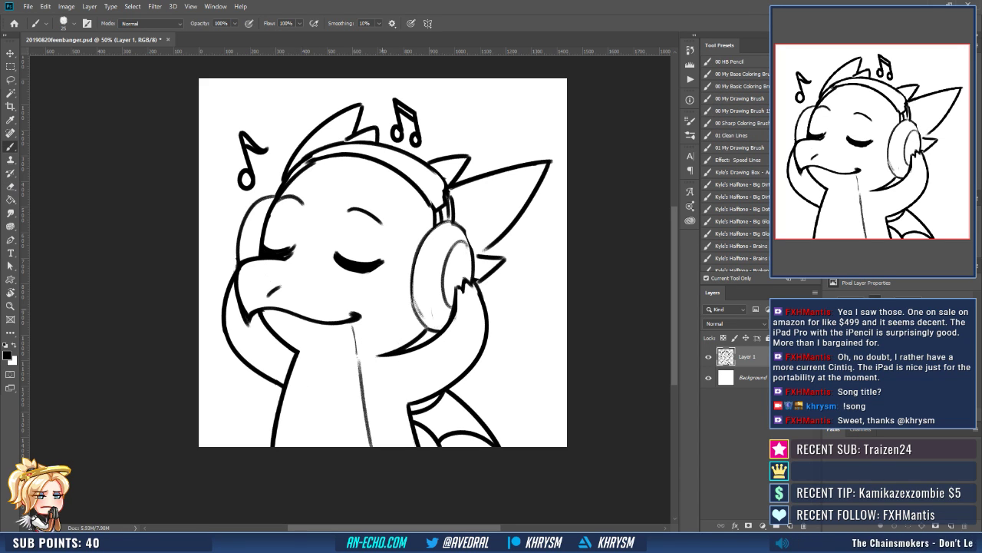
Erase the jaw line beneath the beak with the canvas view rotated.
mouse_move(460, 307)
left_mouse_down()
mouse_move(446, 332)
mouse_move(461, 340)
left_mouse_up()
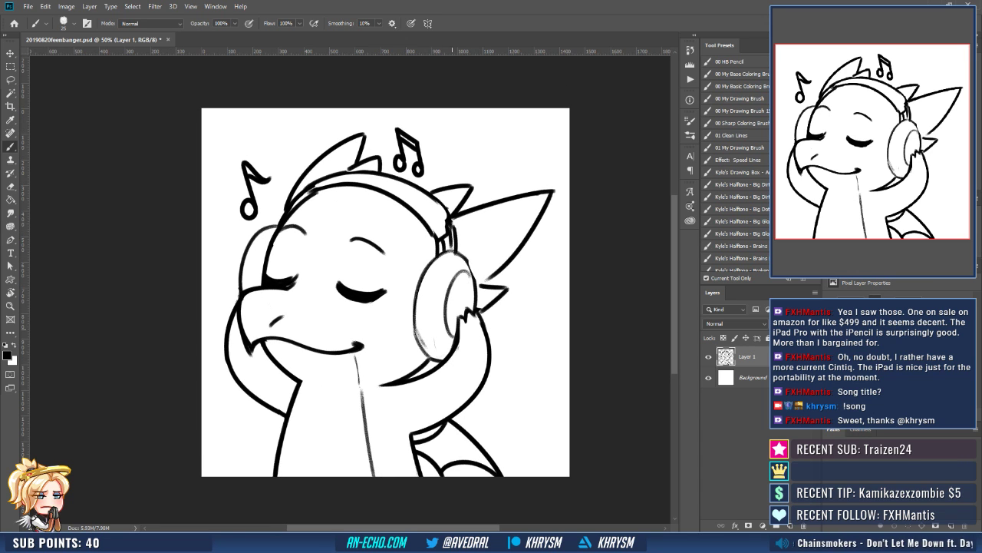
left_click_drag(385, 293, 403, 283)
key("r")
left_click_drag(382, 401, 434, 370)
key("e")
left_click(317, 360)
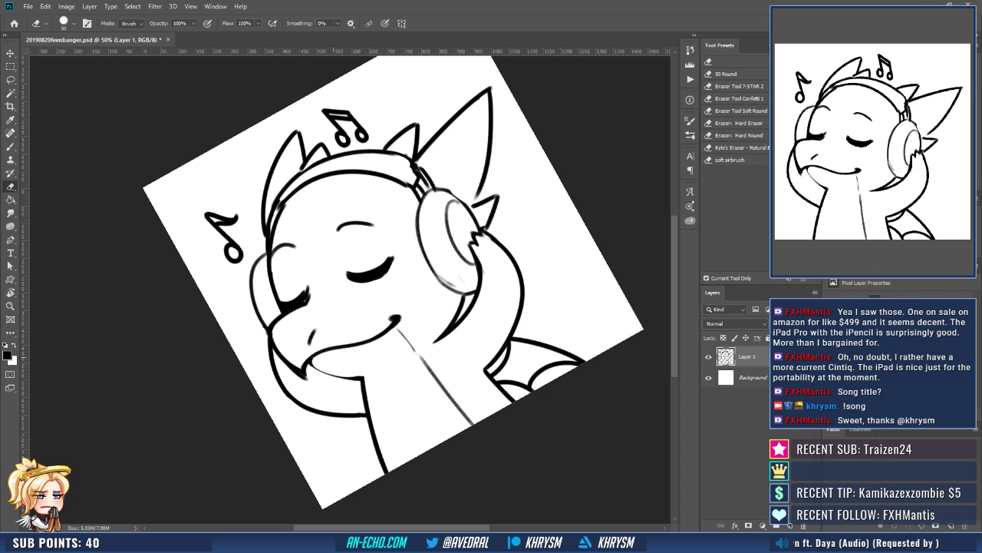
Draw the lower edge of an open mouth beneath the smile line, then reset the rotation and mirror the view.
key("b")
mouse_move(317, 357)
left_mouse_down()
mouse_move(323, 370)
mouse_move(393, 333)
left_mouse_up()
key("ctrl+z")
mouse_move(316, 357)
left_mouse_down()
mouse_move(342, 369)
mouse_move(393, 330)
left_mouse_up()
mouse_move(310, 362)
left_mouse_down()
mouse_move(337, 387)
mouse_move(370, 380)
left_mouse_up()
key("ctrl+z")
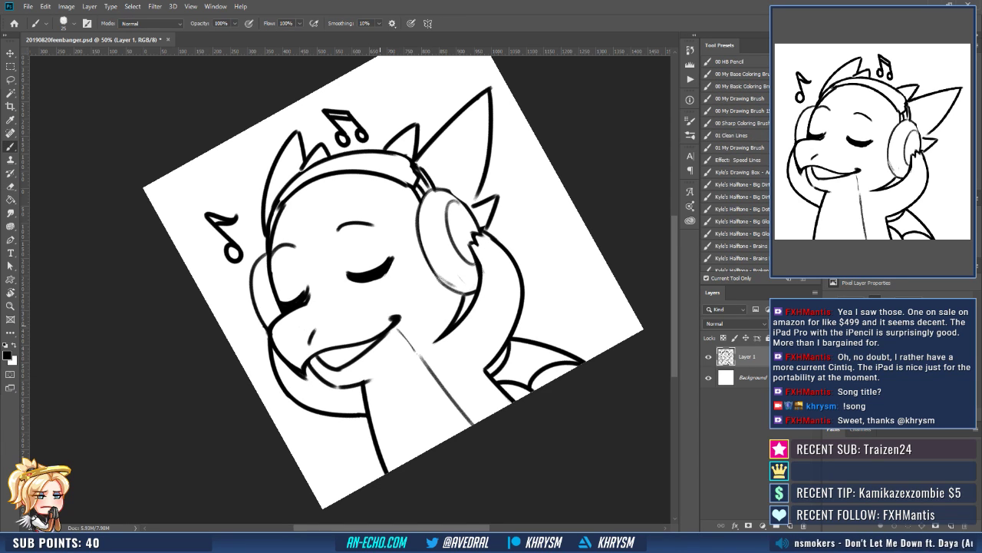
key("ctrl+z")
key("ctrl+z")
key("Escape")
key("h")
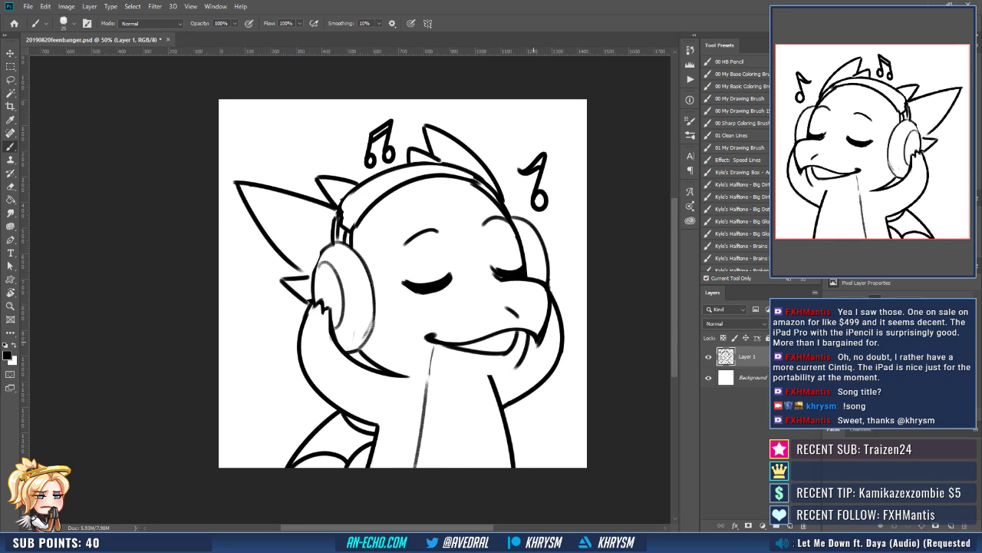
Erase and redraw the jaw as a rounded line from the beak tip to the top of the far body line.
key("e")
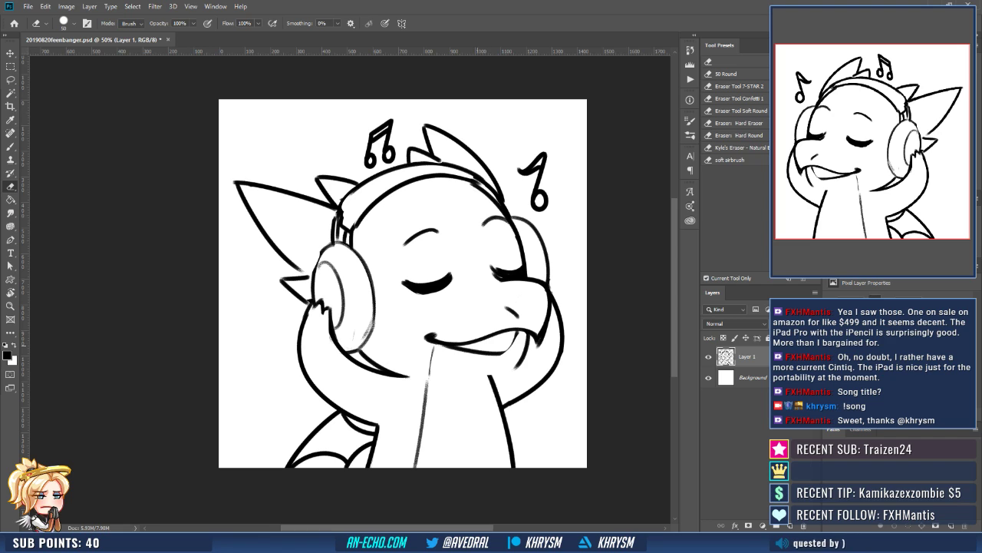
key("b")
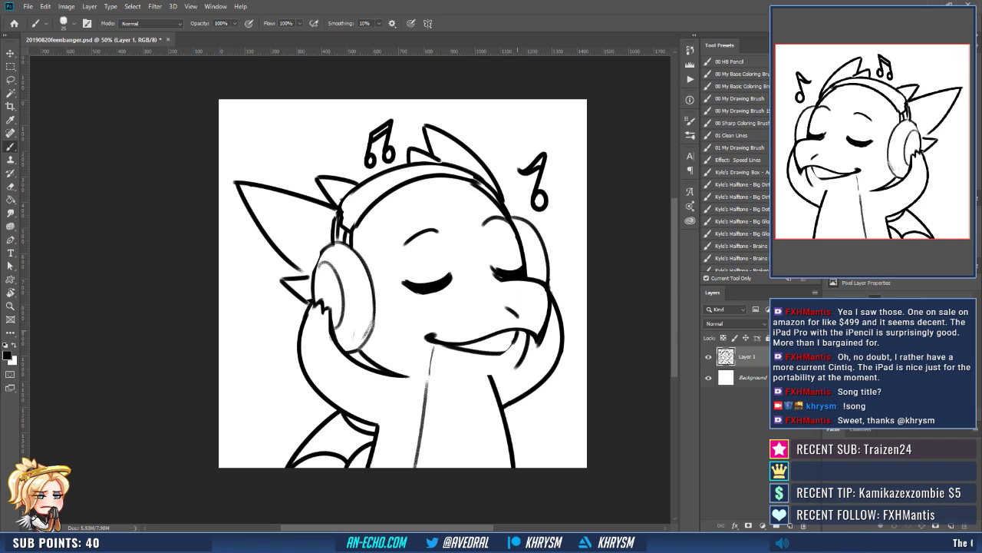
key("e")
mouse_move(517, 330)
left_mouse_down()
mouse_move(503, 351)
mouse_move(518, 367)
mouse_move(505, 373)
left_mouse_up()
key("b")
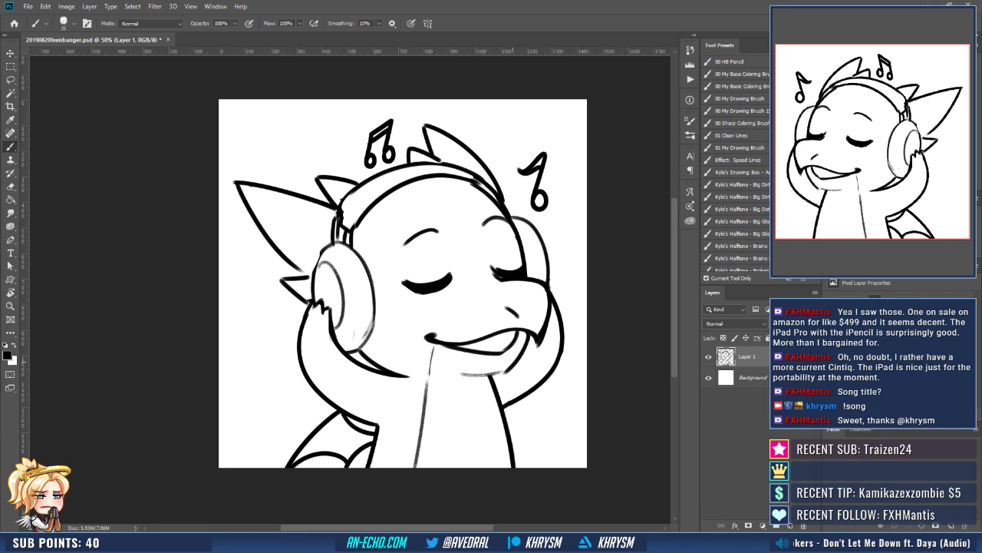
key("e")
mouse_move(519, 357)
left_mouse_down()
mouse_move(488, 376)
mouse_move(462, 375)
left_mouse_up()
key("b")
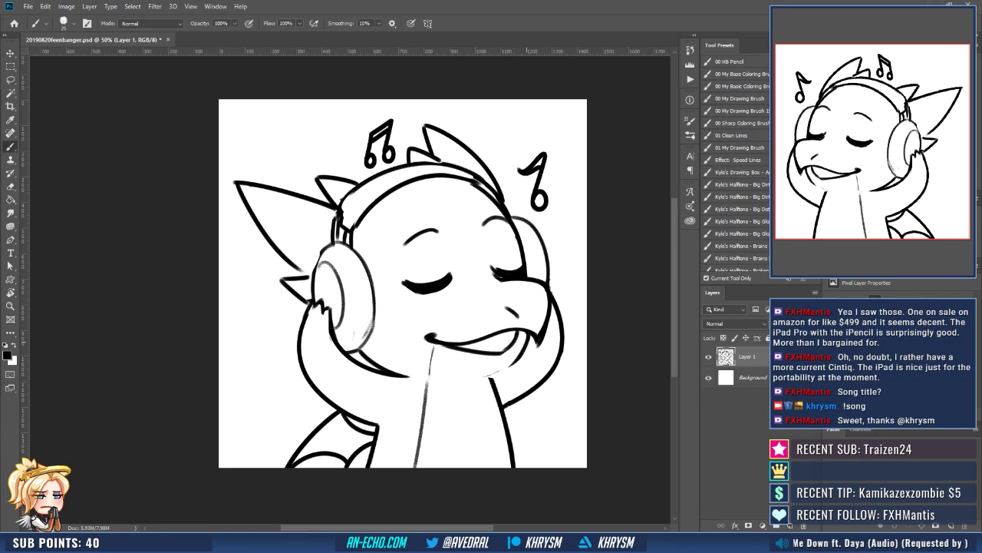
mouse_move(528, 341)
left_mouse_down()
mouse_move(489, 377)
mouse_move(520, 357)
left_mouse_up()
Darken and smooth the open mouth's lower edge from the middle of the smile up to the beak.
key("e")
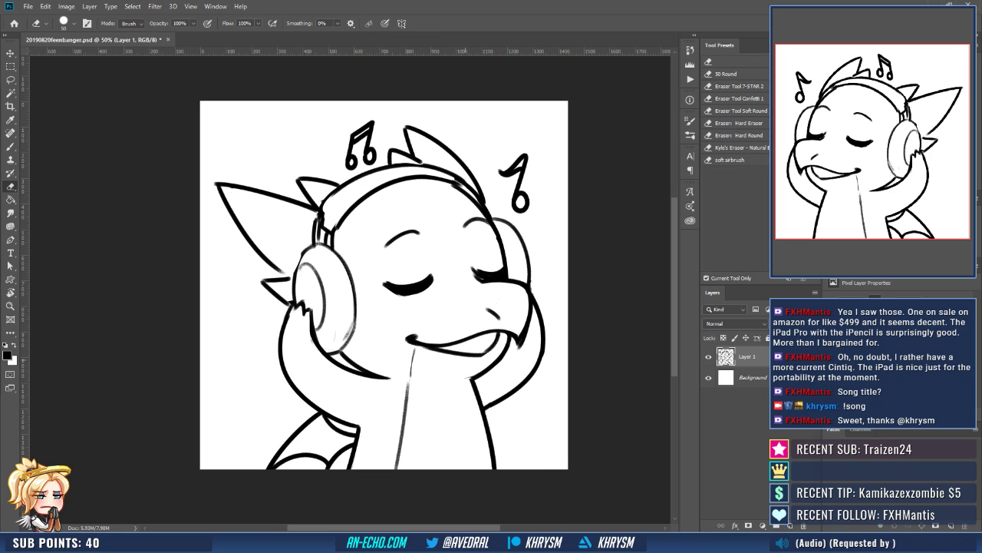
key("b")
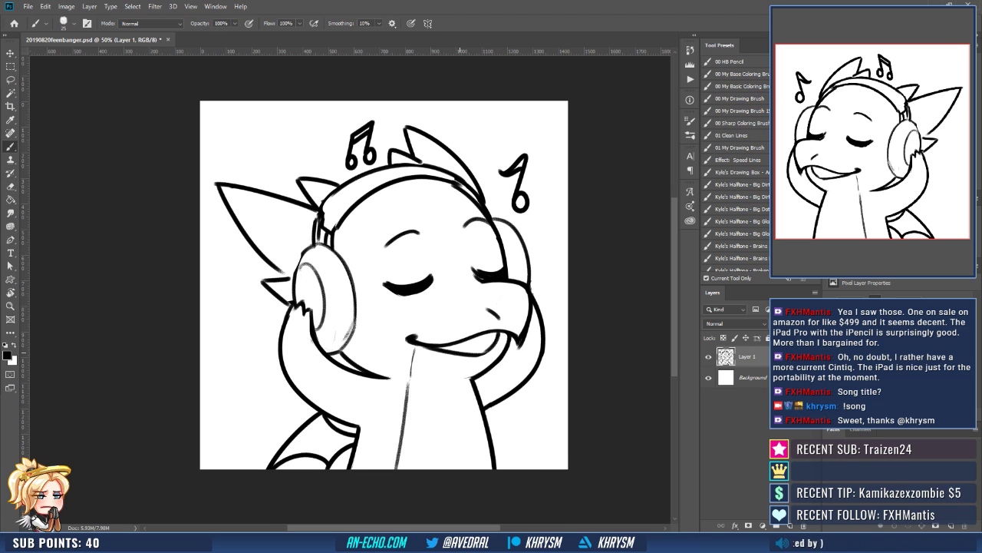
left_click_drag(462, 353, 525, 331)
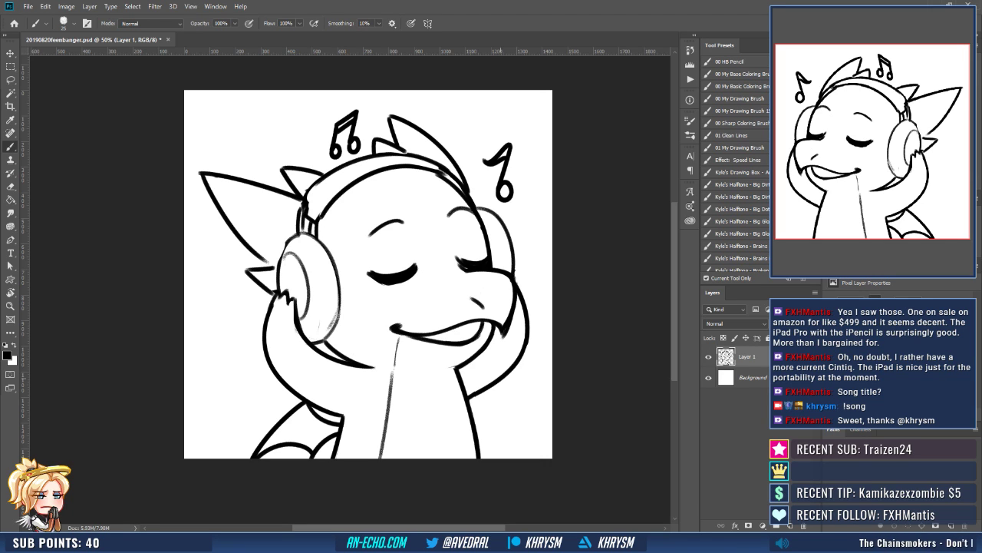
left_click_drag(521, 374, 508, 388)
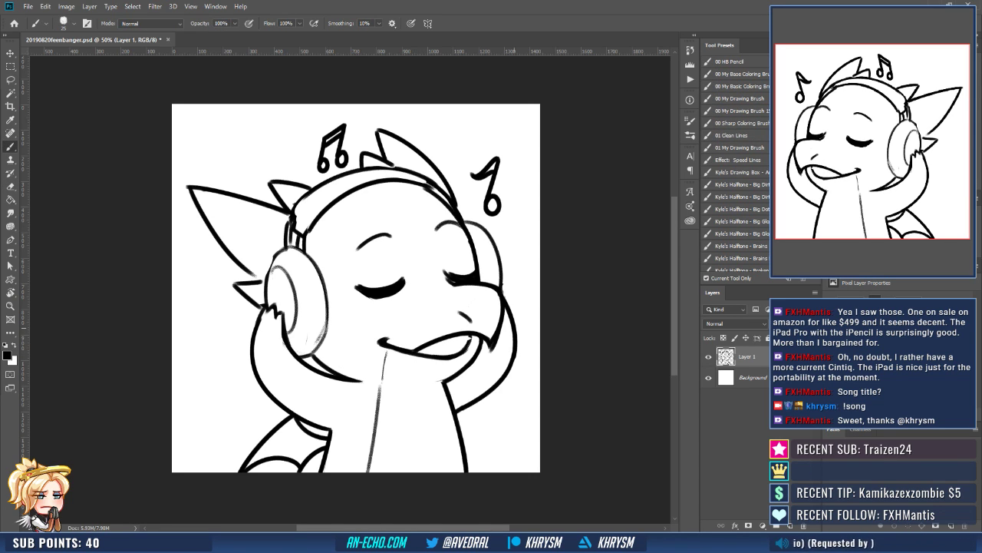
mouse_move(514, 328)
left_mouse_down()
mouse_move(506, 317)
mouse_move(413, 336)
mouse_move(470, 324)
left_mouse_up()
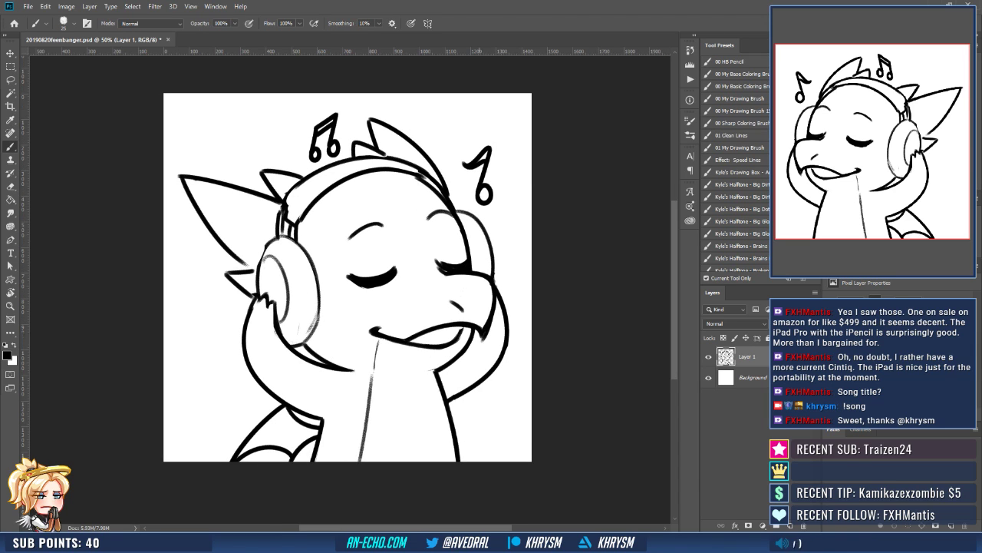
left_click_drag(483, 284, 476, 275)
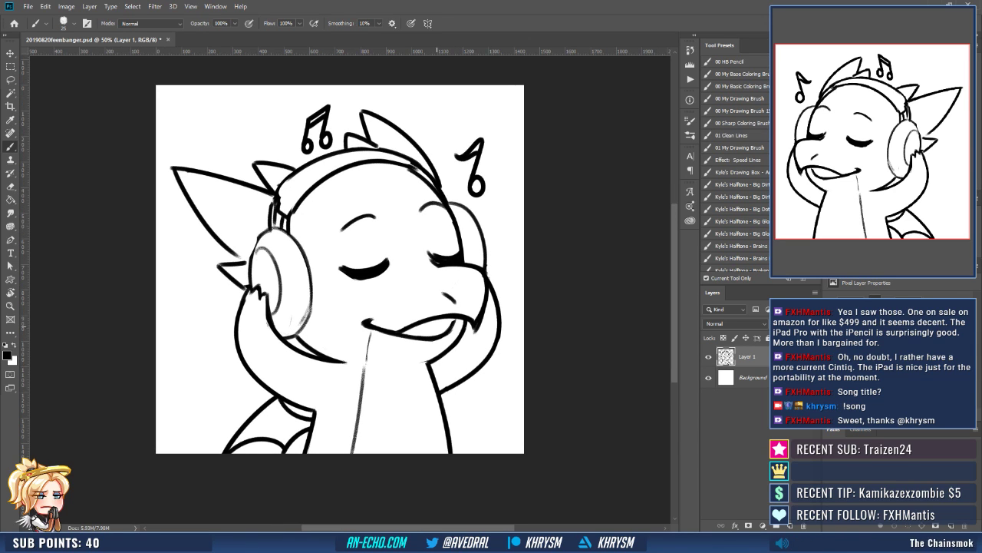
Erase the open mouth's lower edge and redraw it as a deeper curve starting at the smile corner.
key("e")
mouse_move(422, 338)
left_mouse_down()
mouse_move(396, 333)
mouse_move(445, 333)
mouse_move(376, 325)
mouse_move(424, 347)
left_mouse_up()
key("b")
key("ctrl+z")
left_click_drag(367, 329, 444, 338)
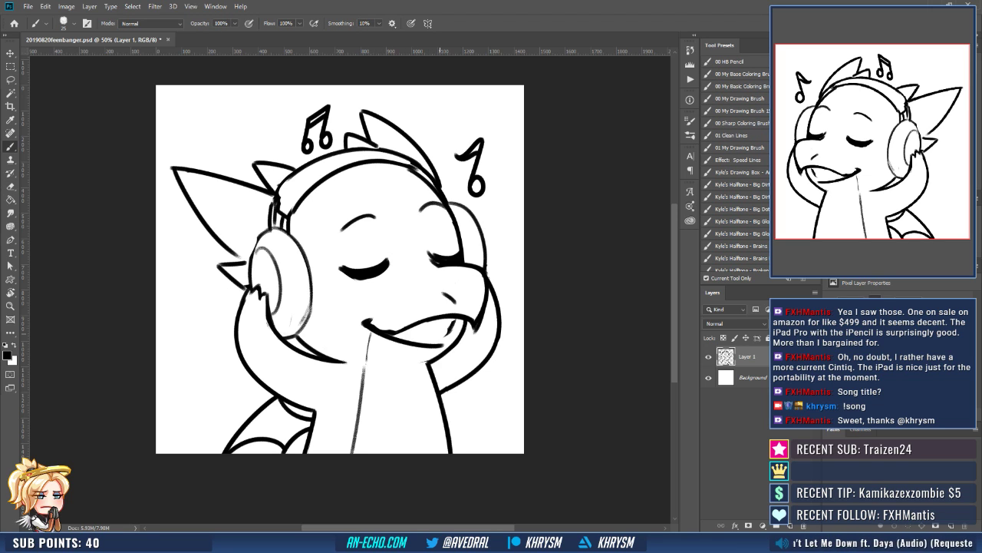
key("ctrl+z")
left_click_drag(366, 327, 427, 346)
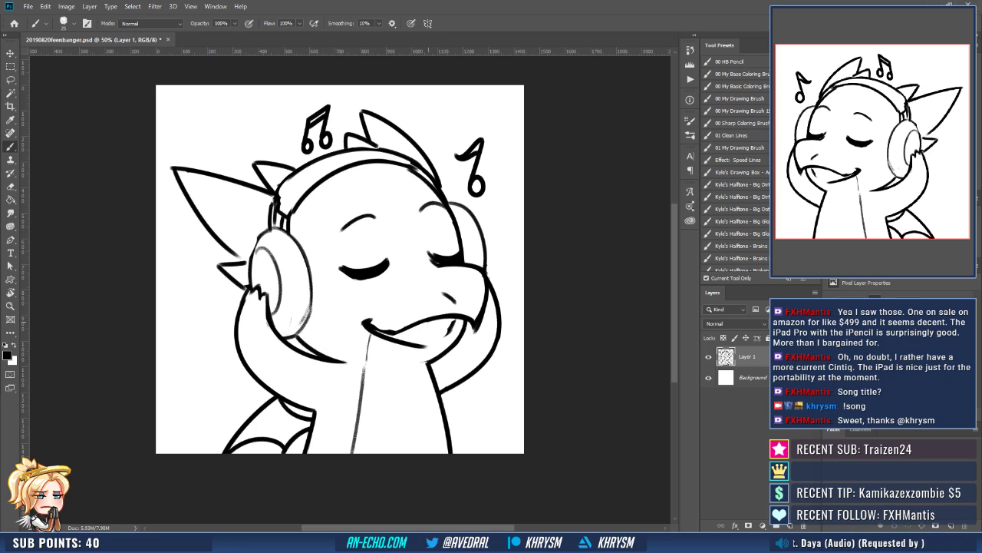
key("ctrl+z")
left_click_drag(364, 324, 428, 348)
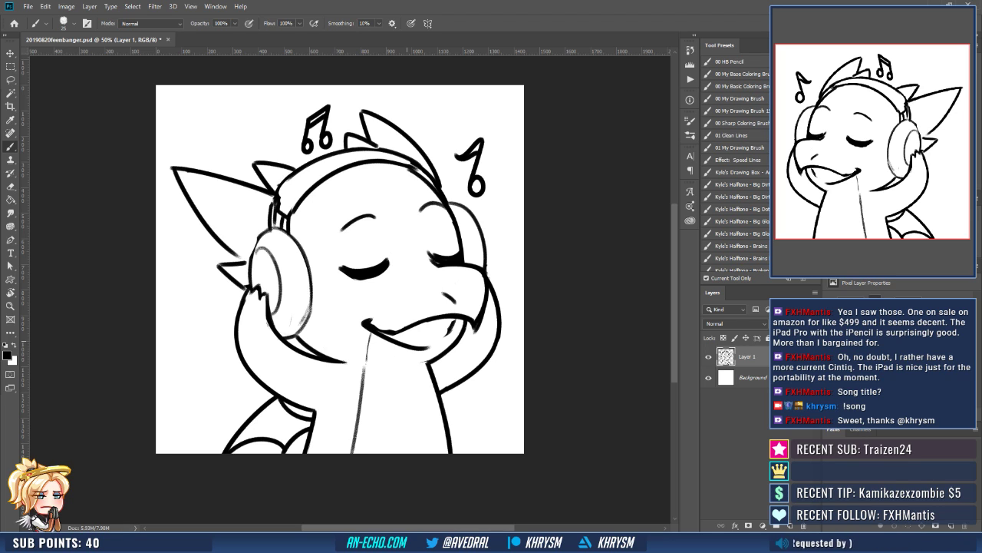
key("ctrl+z")
mouse_move(367, 327)
left_mouse_down()
mouse_move(430, 348)
mouse_move(452, 328)
mouse_move(458, 339)
mouse_move(425, 362)
mouse_move(437, 365)
left_mouse_up()
Clean up the jaw beneath the deeper mouth and redraw it from the beak to the far body line.
key("e")
key("b")
key("b")
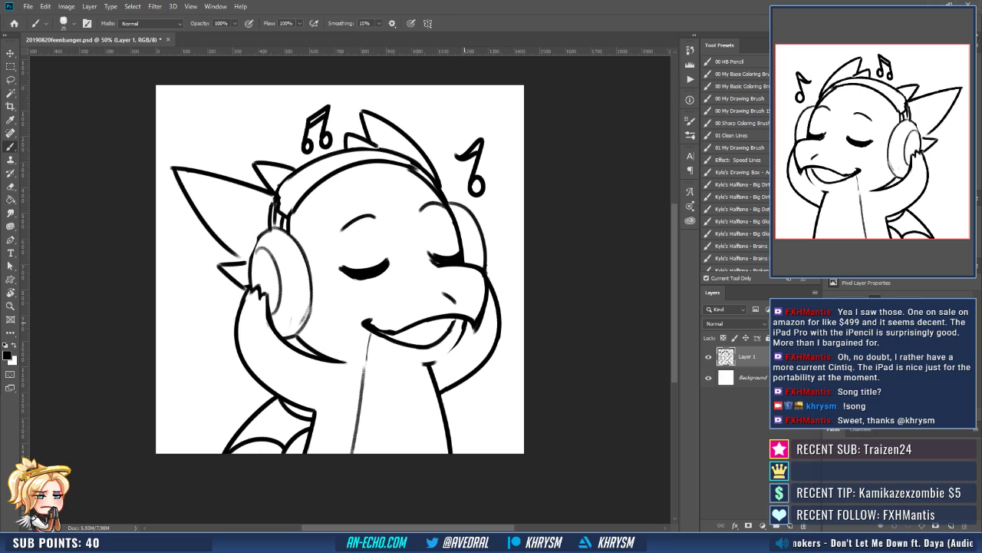
mouse_move(465, 322)
left_mouse_down()
mouse_move(431, 364)
mouse_move(442, 372)
left_mouse_up()
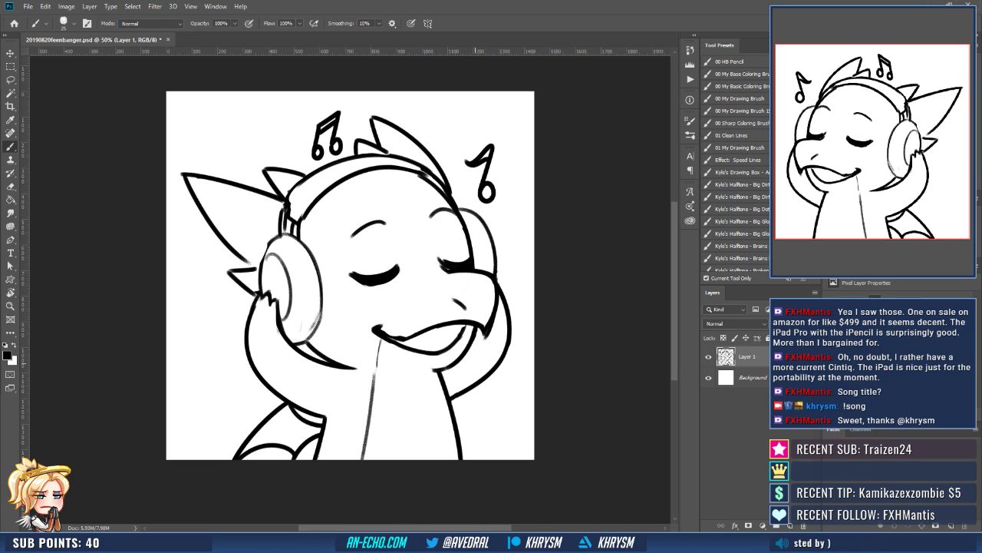
left_click_drag(479, 365, 472, 365)
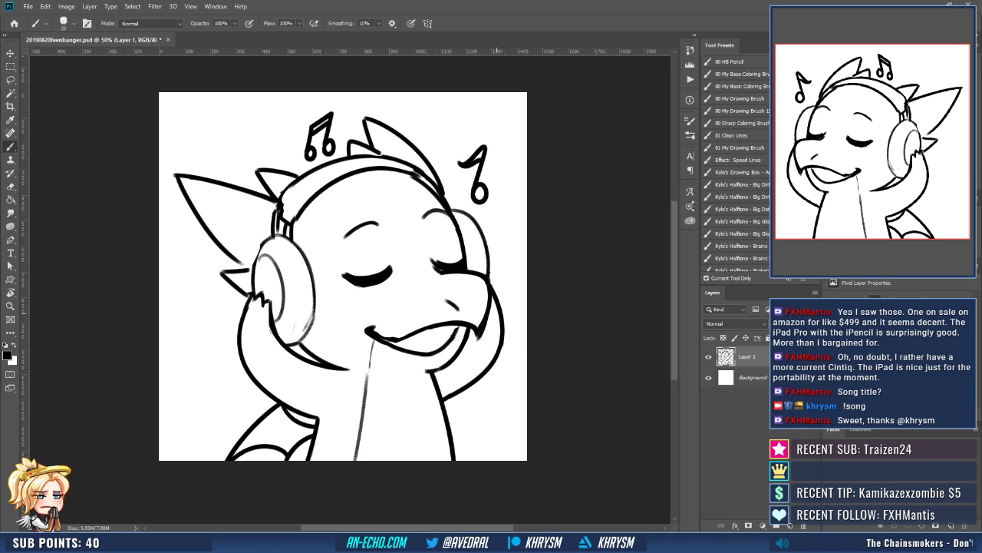
key("e")
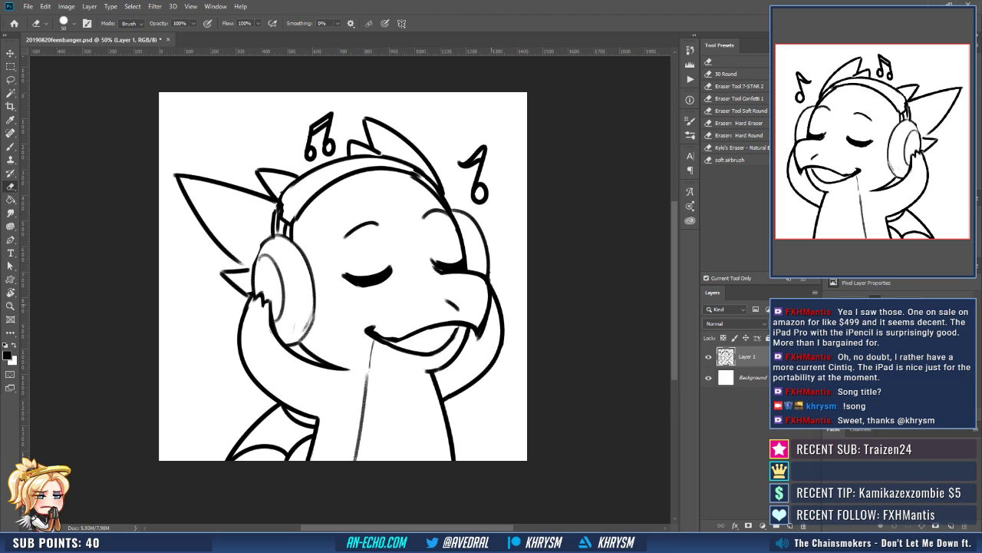
key("b")
mouse_move(491, 310)
left_mouse_down()
mouse_move(481, 338)
mouse_move(493, 290)
mouse_move(478, 314)
left_mouse_up()
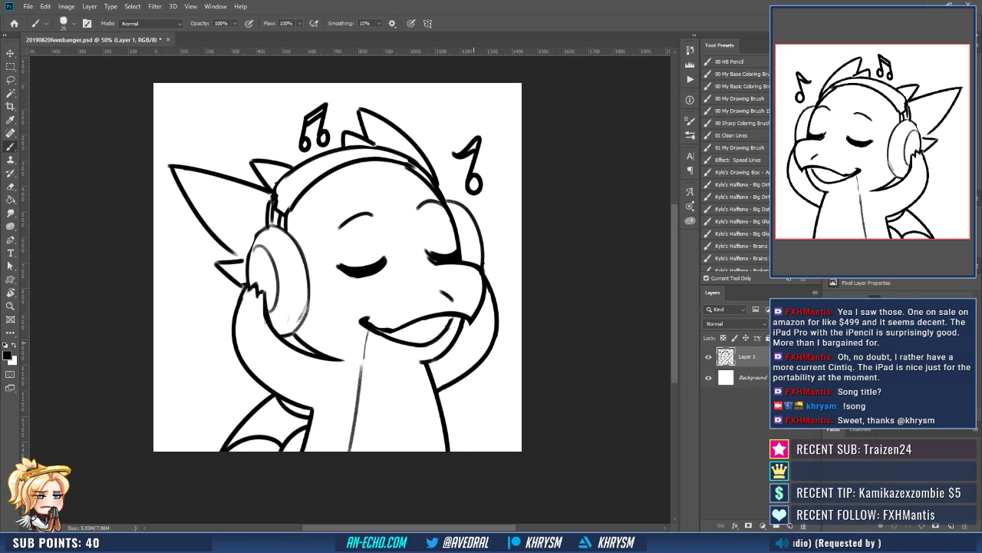
Thin the rough part of the open mouth's lower edge with the eraser and redraw it as a smooth curve.
key("r")
left_click_drag(439, 348, 449, 268)
key("e")
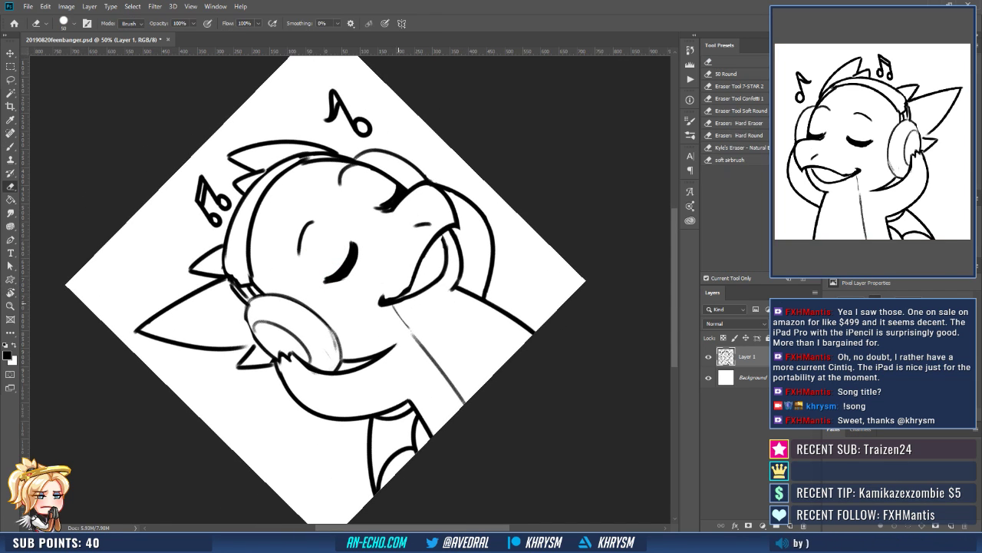
key("b")
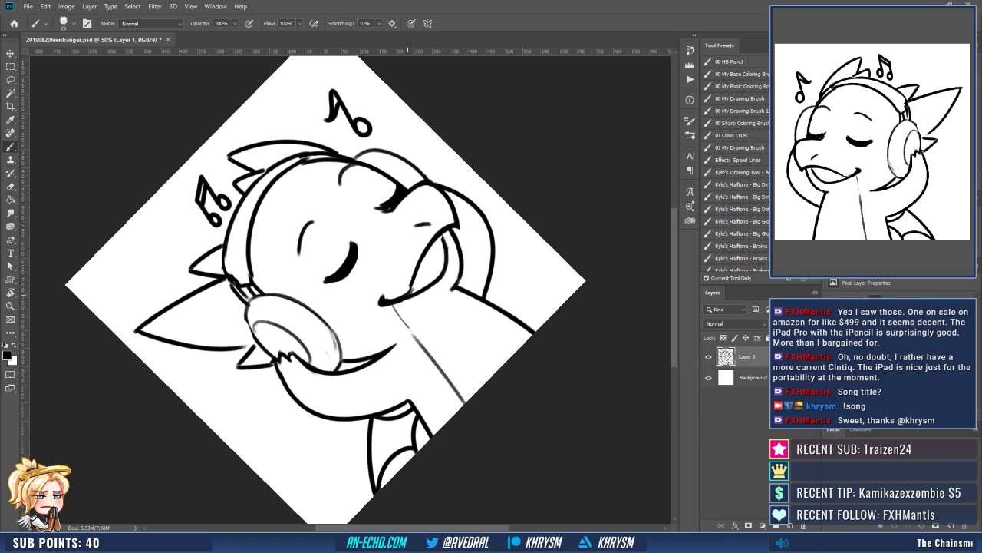
key("e")
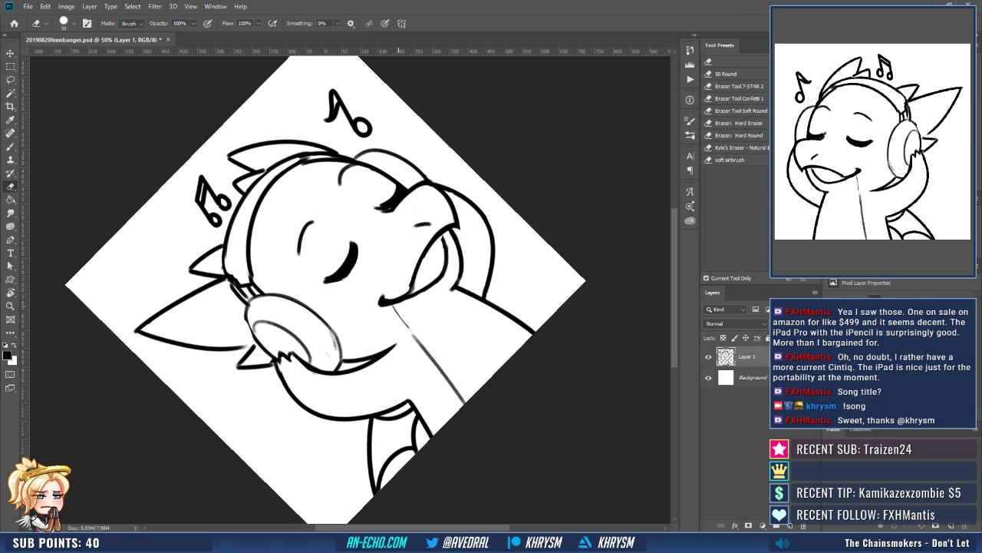
left_click_drag(424, 290, 443, 277)
key("b")
left_click_drag(401, 301, 445, 273)
key("Escape")
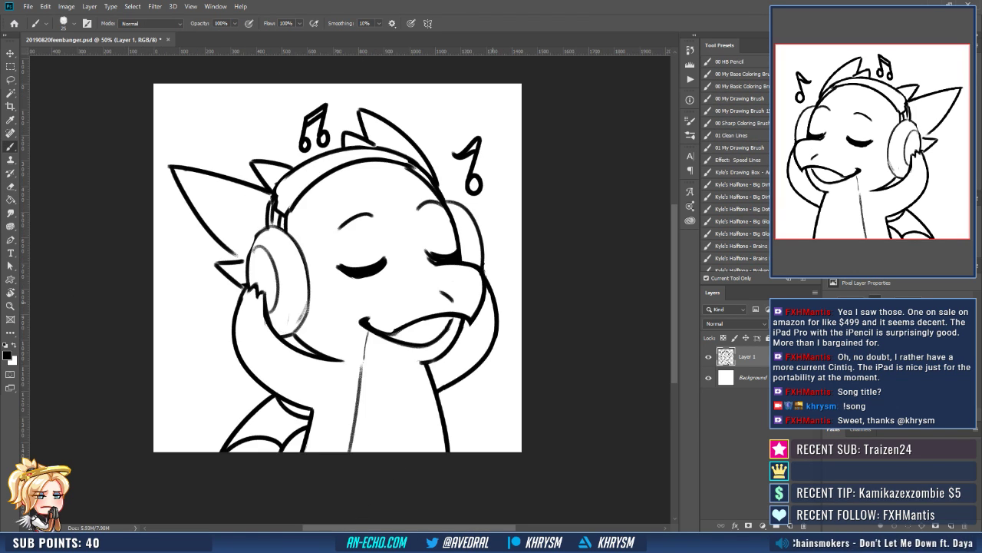
left_click_drag(492, 302, 494, 281)
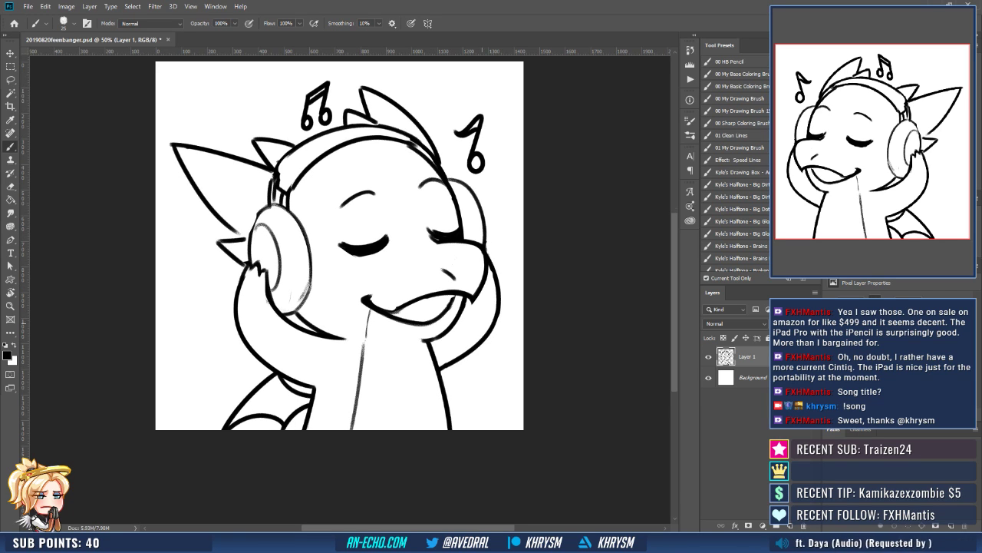
scroll(338, 257, "up", 1)
key("e")
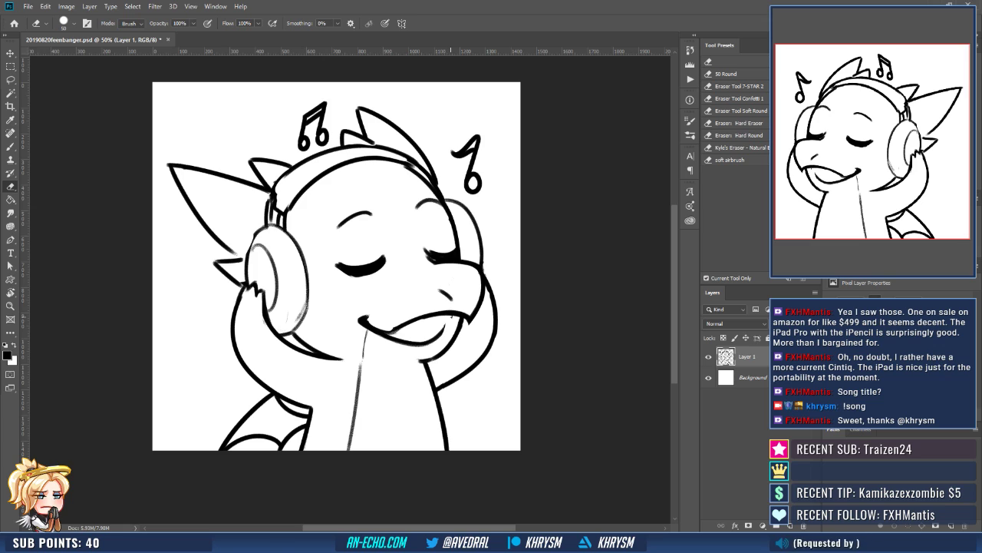
Erase the jaw and the mouth's lower edge near the beak and try a new stroke beneath the smile.
mouse_move(447, 323)
left_mouse_down()
mouse_move(426, 339)
mouse_move(435, 358)
left_mouse_up()
mouse_move(461, 322)
left_mouse_down()
mouse_move(419, 361)
mouse_move(442, 364)
left_mouse_up()
key("b")
key("ctrl+z")
mouse_move(370, 355)
left_mouse_down()
mouse_move(427, 373)
mouse_move(292, 408)
left_mouse_up()
key("ctrl+z")
key("e")
key("ctrl+z")
Redraw the jaw as a curve from the beak under the open mouth and rework the mouth's lower edge.
key("r")
key("b")
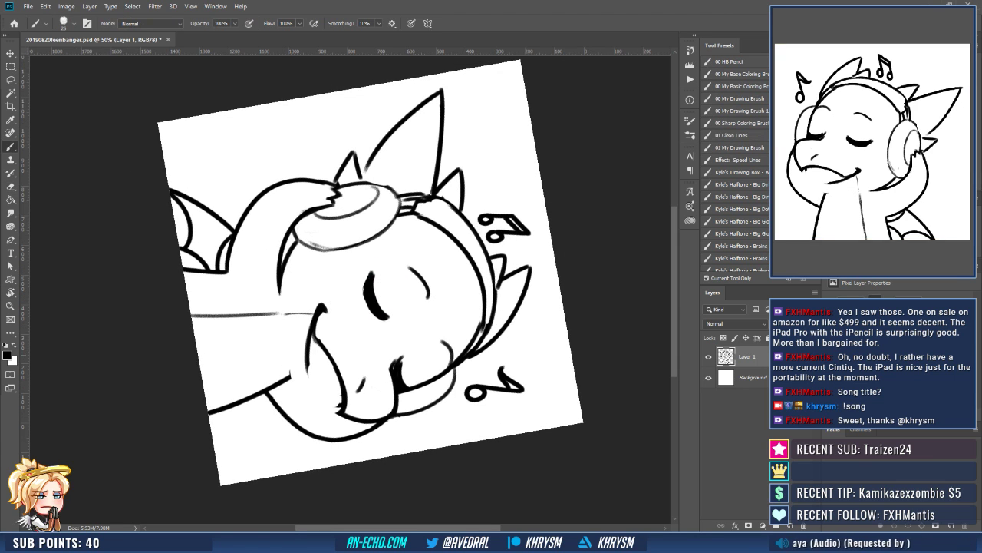
left_click_drag(283, 329, 302, 400)
key("ctrl+z")
left_click_drag(283, 326, 305, 398)
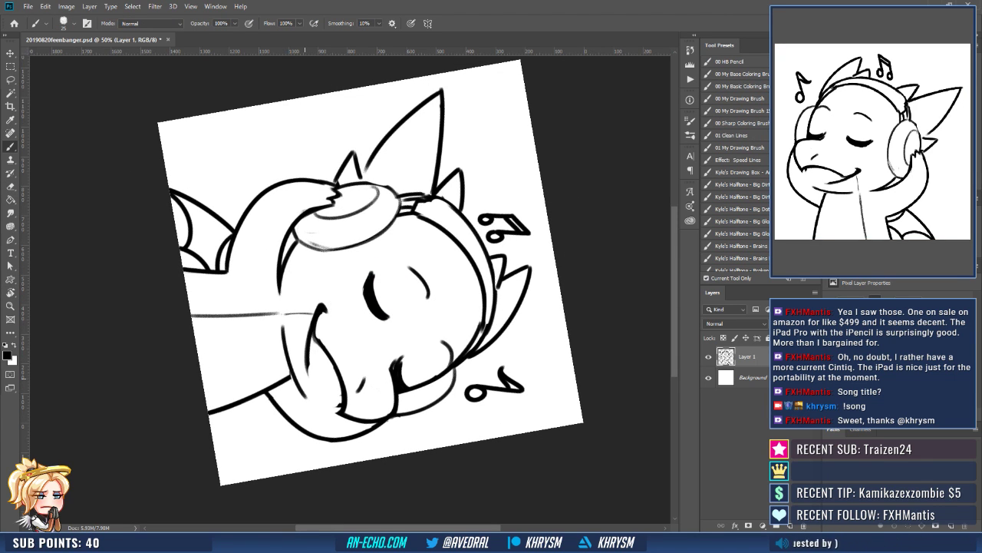
key("Escape")
left_click_drag(461, 318, 446, 355)
key("e")
key("b")
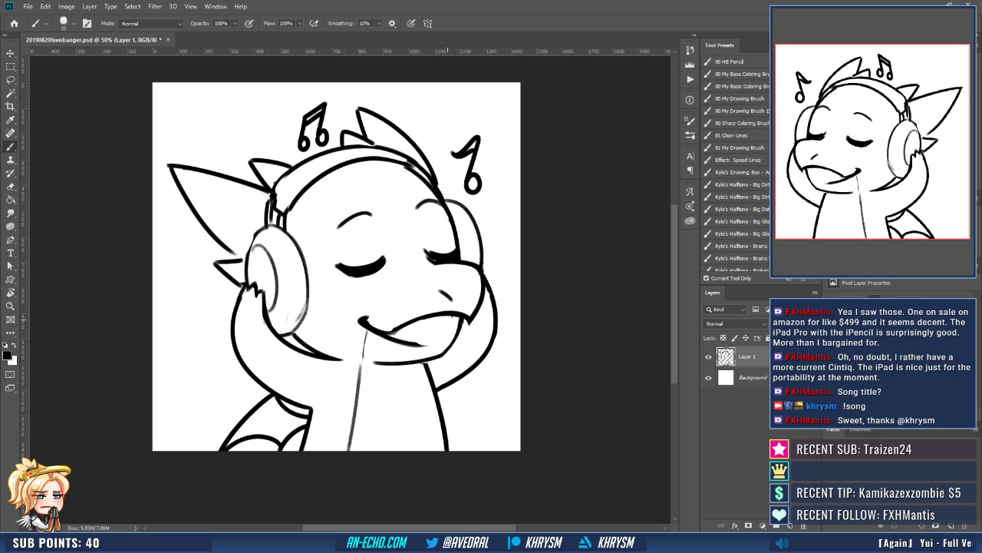
mouse_move(450, 316)
left_mouse_down()
mouse_move(422, 347)
mouse_move(468, 318)
left_mouse_up()
key("ctrl+z")
Erase the open mouth's lower edge and the whole jaw line beneath it.
key("h")
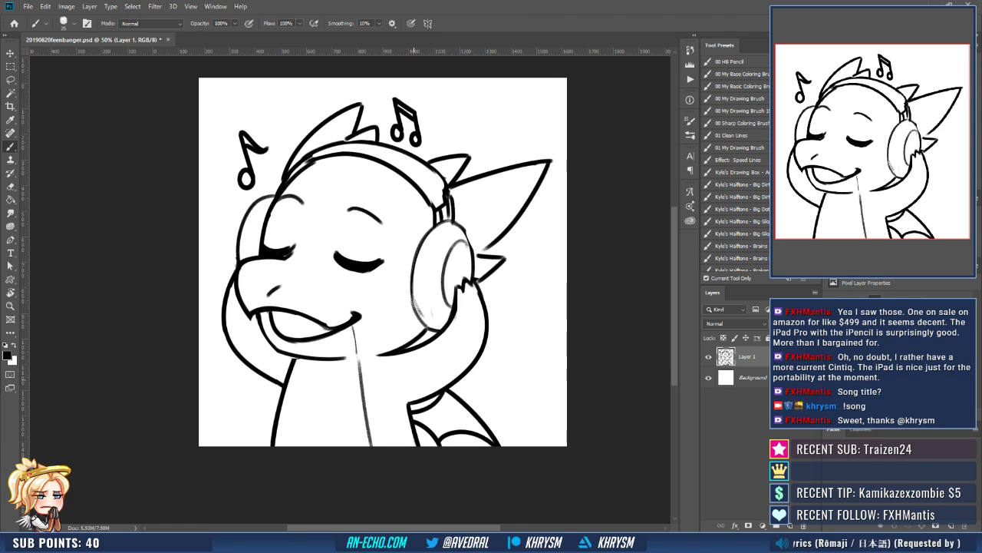
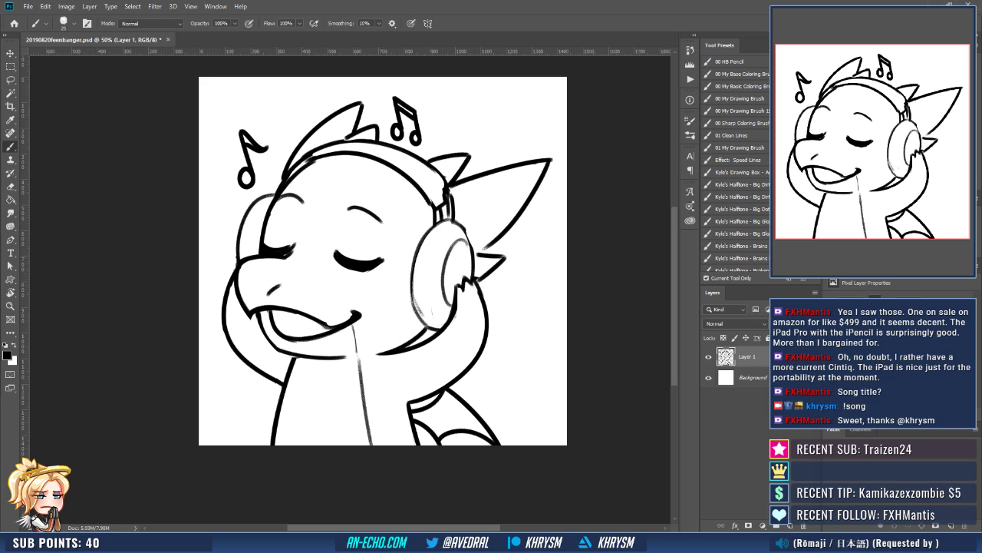
key("ctrl+plus")
key("e")
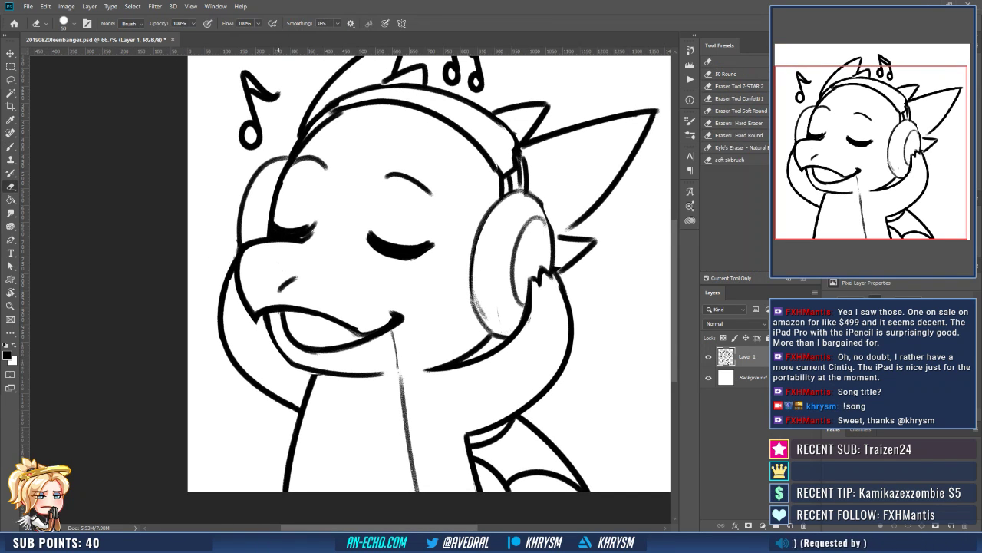
mouse_move(281, 318)
left_mouse_down()
mouse_move(346, 348)
mouse_move(287, 325)
mouse_move(356, 344)
left_mouse_up()
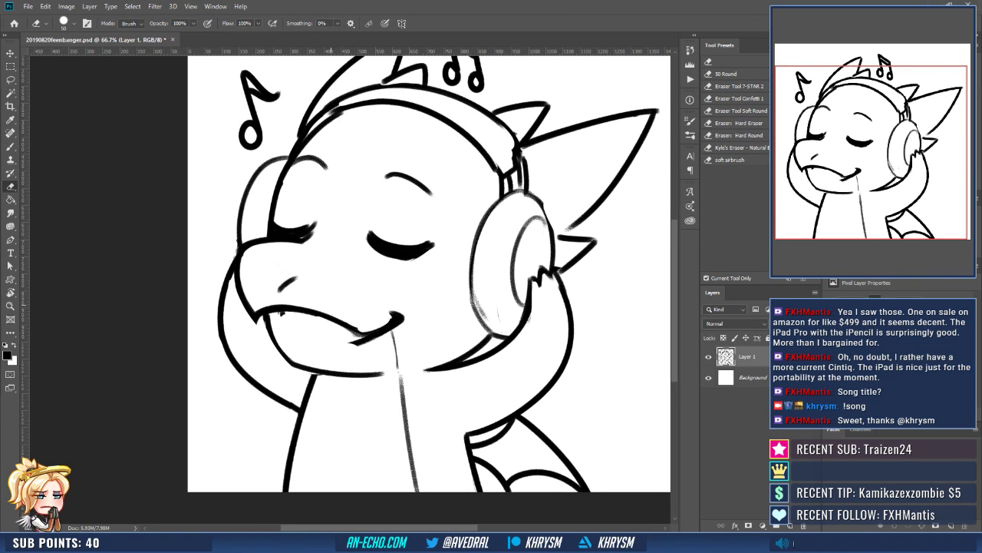
key("b")
mouse_move(290, 311)
left_mouse_down()
mouse_move(288, 336)
mouse_move(271, 324)
mouse_move(374, 375)
mouse_move(361, 359)
left_mouse_up()
key("e")
key("b")
key("e")
mouse_move(270, 295)
left_mouse_down()
mouse_move(296, 304)
mouse_move(296, 317)
left_mouse_up()
left_click_drag(455, 329, 478, 309)
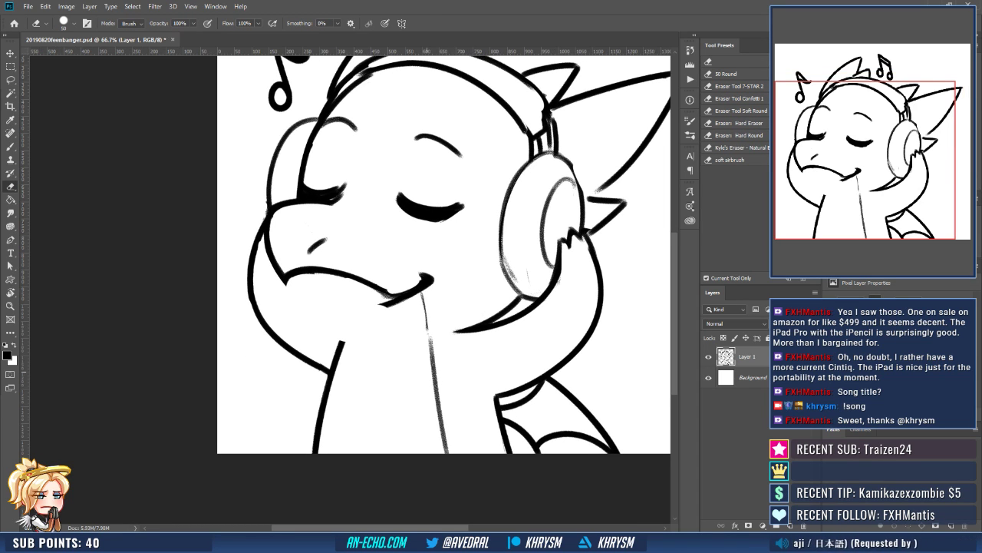
Draw a new jaw curve from behind the beak tip down to the neck and up towards the cheek.
scroll(443, 253, "up", 1)
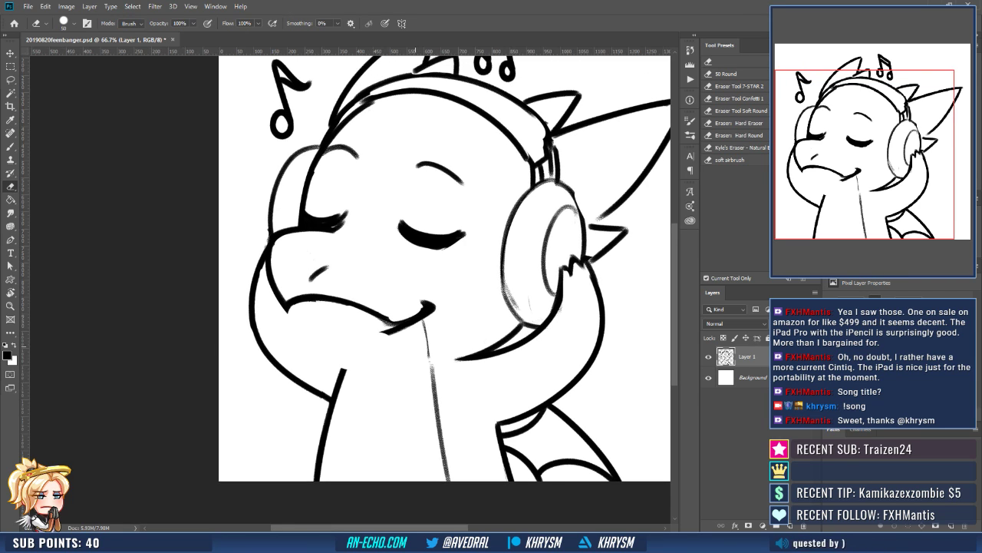
key("b")
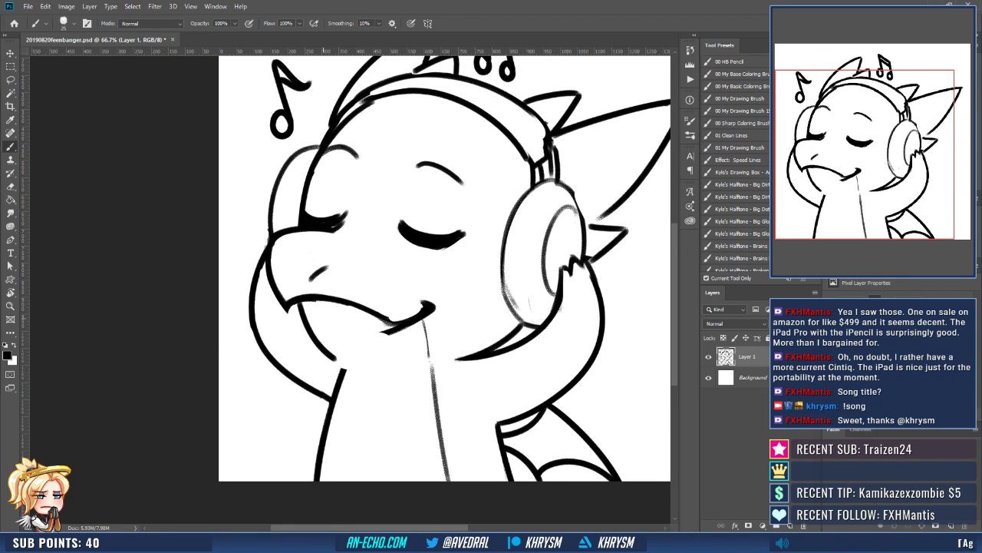
key("ctrl+z")
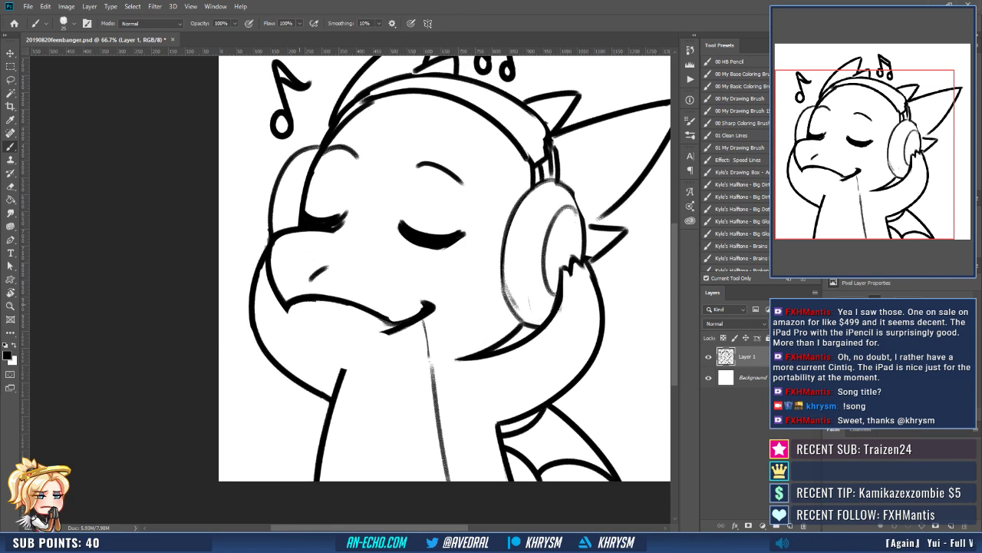
left_click_drag(300, 303, 337, 361)
key("ctrl+z")
left_click_drag(300, 303, 333, 363)
key("ctrl+z")
mouse_move(299, 302)
left_mouse_down()
mouse_move(345, 364)
mouse_move(430, 359)
mouse_move(448, 344)
left_mouse_up()
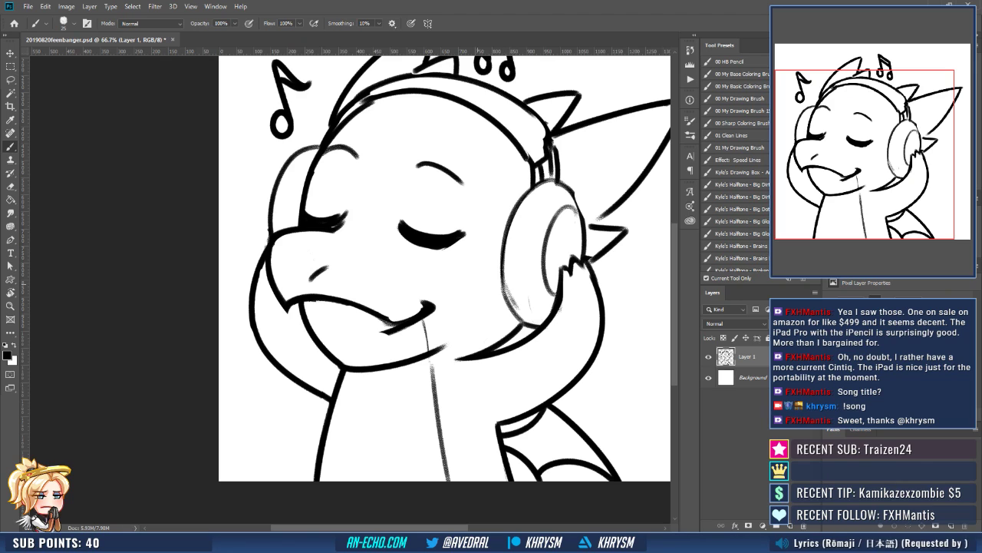
Erase the upper mouth line with its smile corner and redraw the upper lip as a smooth arch from the beak.
key("e")
mouse_move(385, 336)
left_mouse_down()
mouse_move(422, 330)
mouse_move(434, 314)
mouse_move(416, 307)
mouse_move(430, 309)
left_mouse_up()
left_click_drag(307, 301, 325, 297)
left_click_drag(383, 326, 408, 316)
key("b")
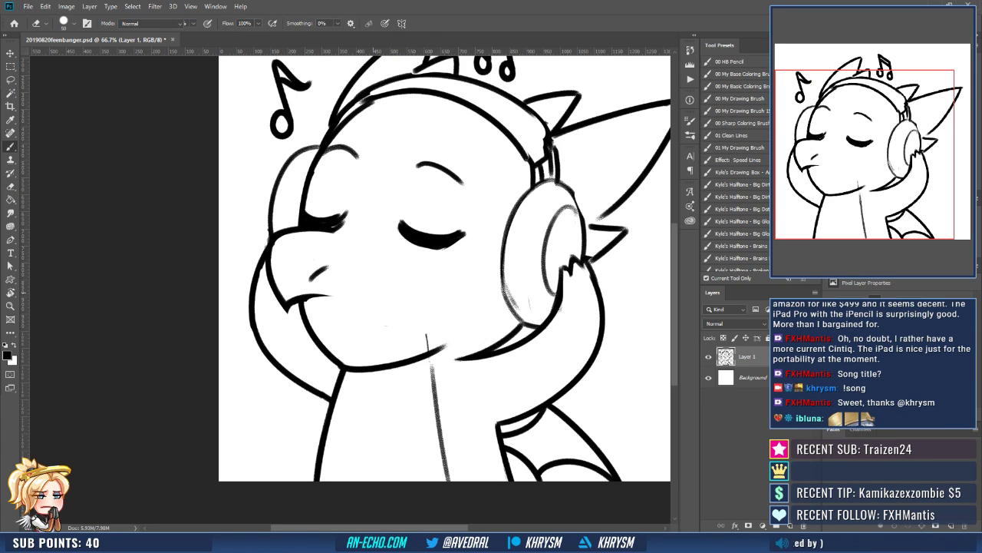
mouse_move(309, 297)
left_mouse_down()
mouse_move(399, 323)
mouse_move(406, 301)
left_mouse_up()
key("ctrl+z")
left_click_drag(320, 292, 416, 309)
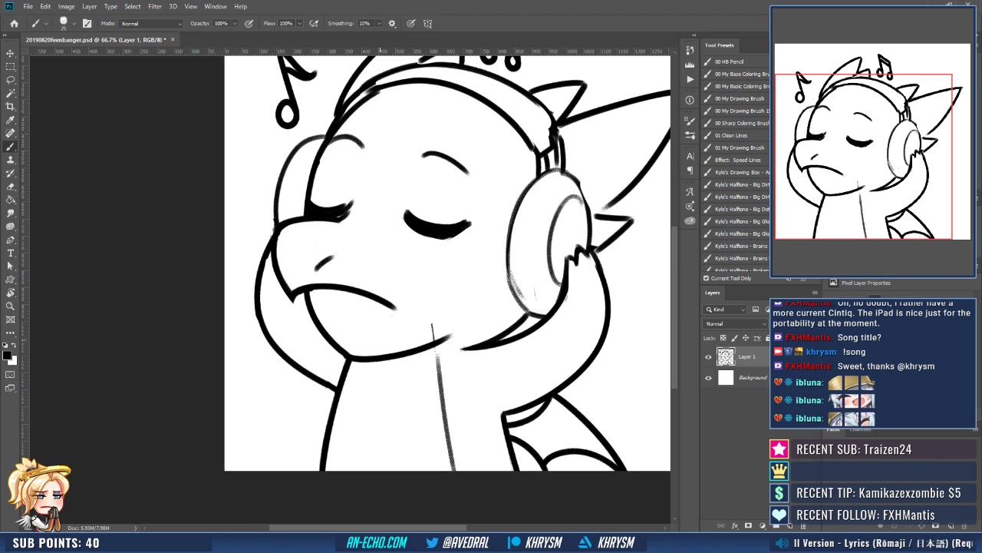
Erase the underside of the jaw together with the upper ends of the body and chest lines.
mouse_move(380, 294)
left_mouse_down()
mouse_move(388, 320)
mouse_move(335, 327)
mouse_move(363, 361)
left_mouse_up()
key("ctrl+z")
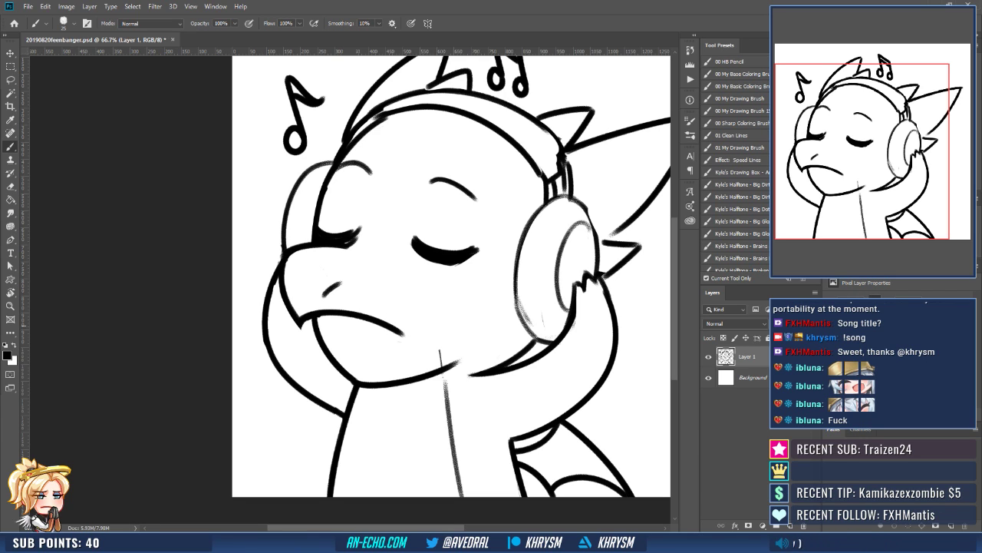
key("e")
left_click_drag(345, 388, 458, 362)
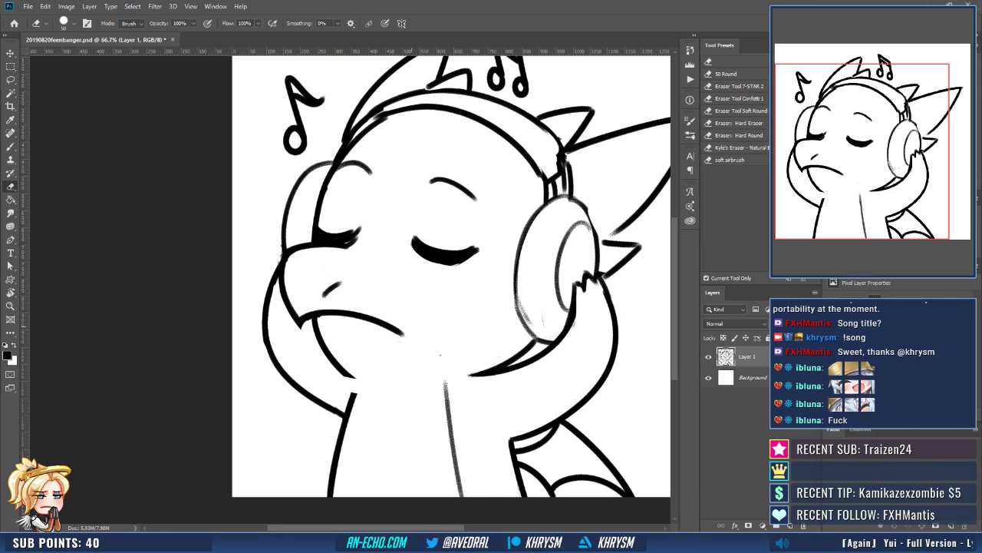
Draw the open mouth's lower edge as a rounded curve and extend it into an upturned smile corner.
key("b")
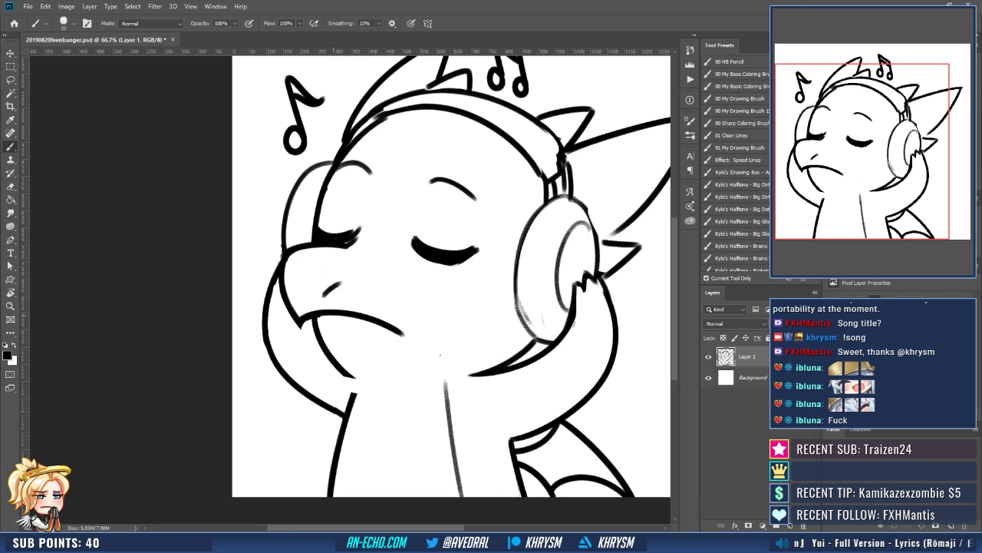
mouse_move(333, 316)
left_mouse_down()
mouse_move(343, 335)
mouse_move(450, 330)
left_mouse_up()
key("ctrl+z")
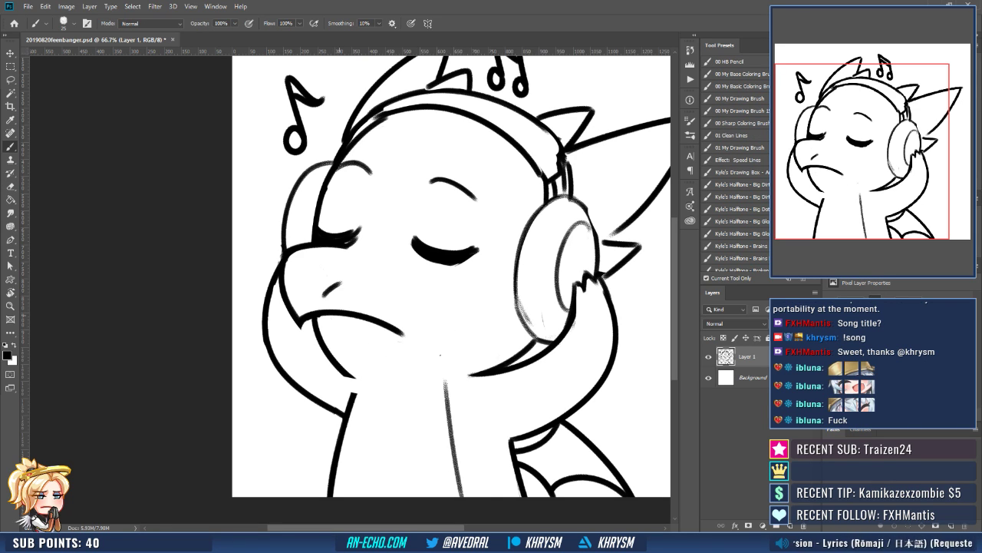
mouse_move(333, 316)
left_mouse_down()
mouse_move(343, 340)
mouse_move(437, 335)
left_mouse_up()
key("e")
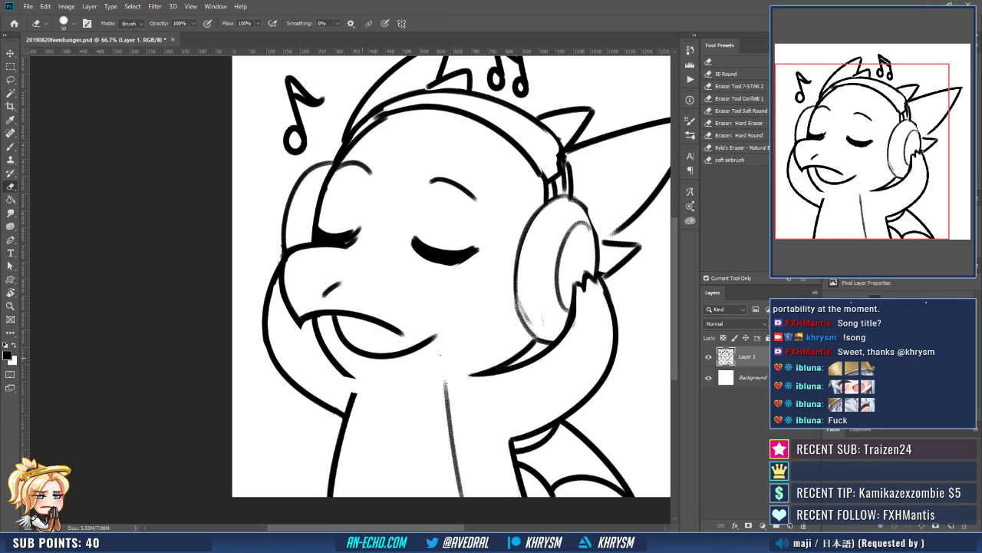
key("b")
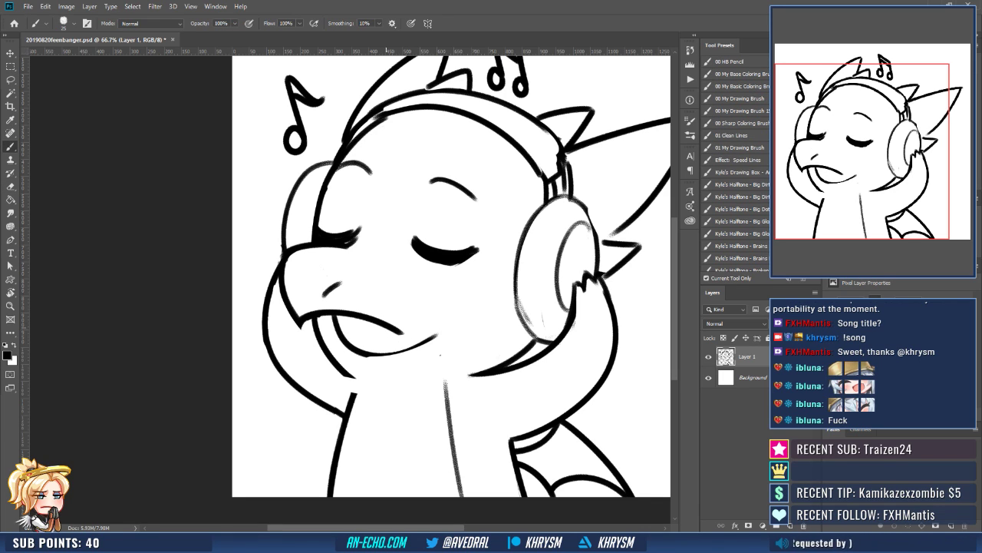
left_click_drag(385, 338, 453, 324)
left_click_drag(364, 353, 478, 306)
Erase the remaining jaw piece behind the beak and redraw the jaw closely following the open mouth.
key("e")
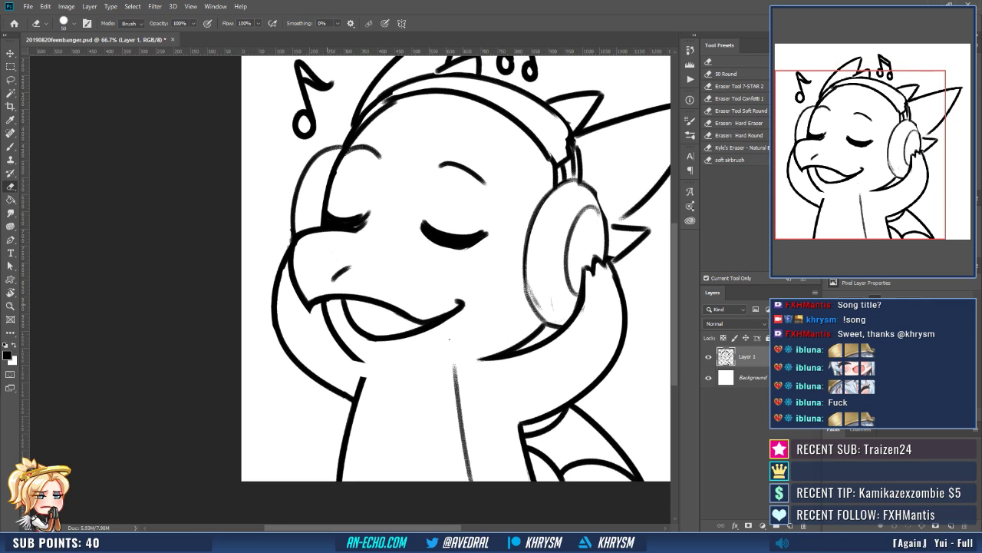
left_click_drag(325, 306, 364, 361)
key("b")
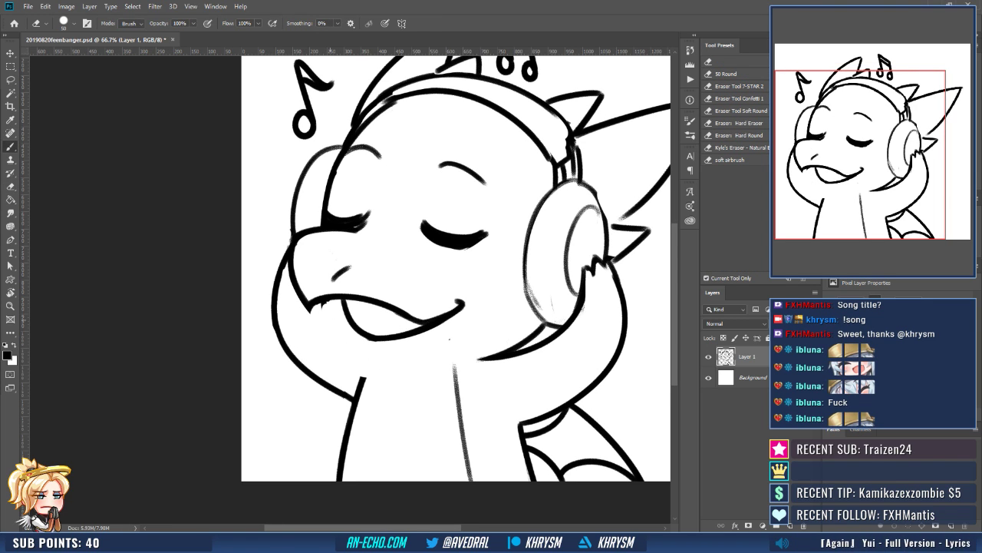
mouse_move(326, 304)
left_mouse_down()
mouse_move(346, 349)
mouse_move(393, 366)
mouse_move(350, 354)
mouse_move(394, 367)
mouse_move(364, 390)
mouse_move(388, 383)
left_mouse_up()
key("ctrl+z")
key("e")
key("b")
key("e")
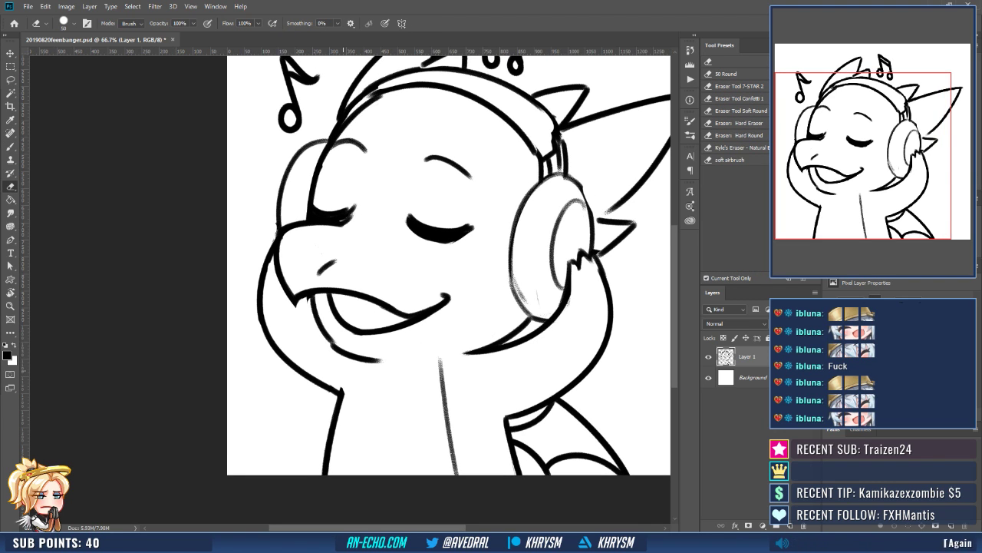
Extend the front body line up to the jaw and smooth the jaw's curve beneath the mouth.
key("b")
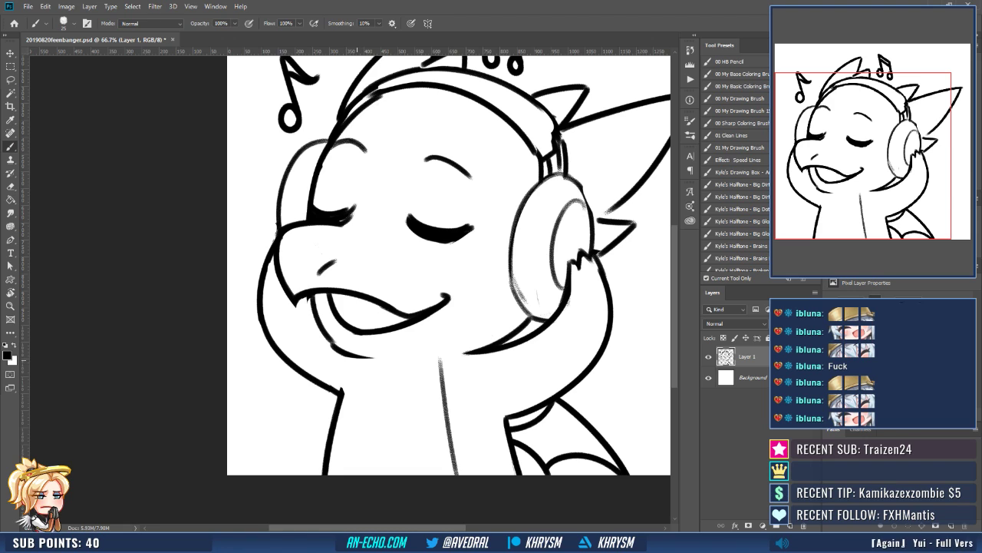
left_click_drag(358, 358, 324, 467)
left_click_drag(332, 341, 385, 358)
key("ctrl+z")
mouse_move(331, 340)
left_mouse_down()
mouse_move(394, 354)
mouse_move(407, 350)
mouse_move(347, 344)
mouse_move(407, 346)
left_mouse_up()
Erase the front body line and redraw it closer to the chest line, starting beneath the jaw.
key("e")
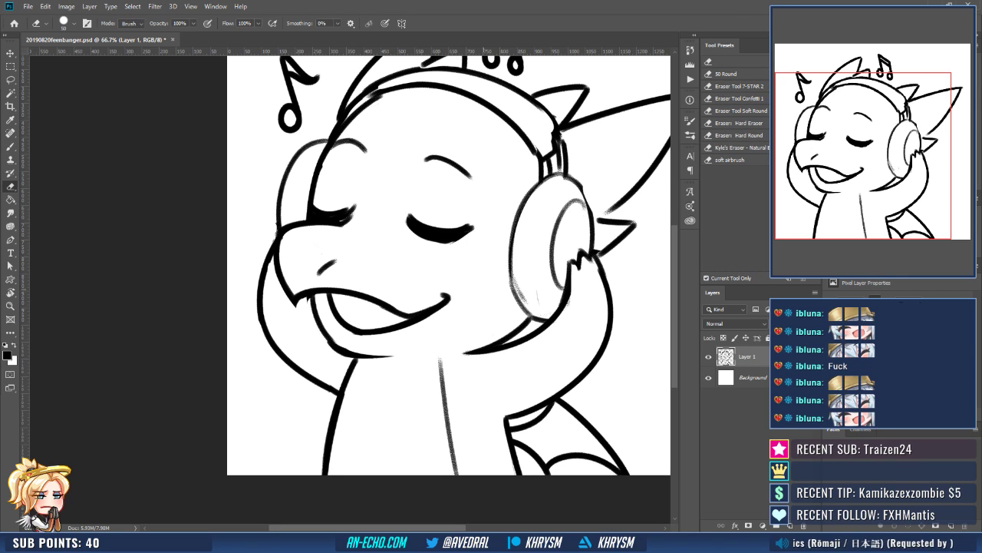
left_click_drag(494, 347, 459, 322)
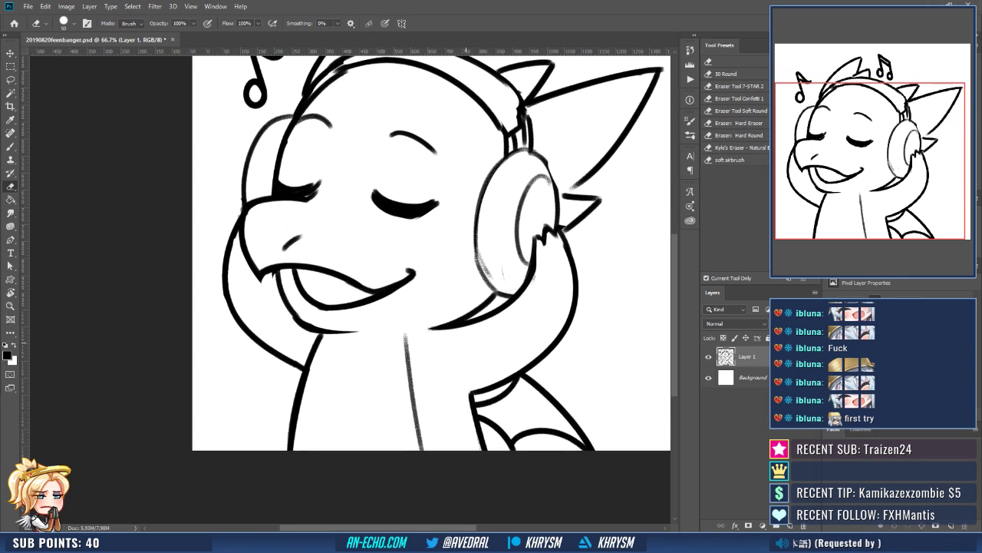
left_click_drag(320, 337, 288, 449)
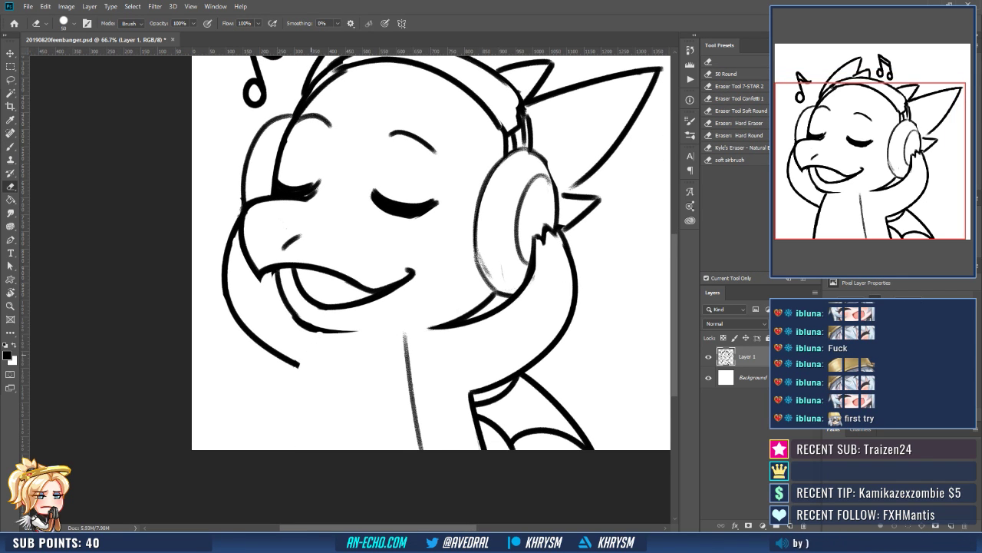
key("b")
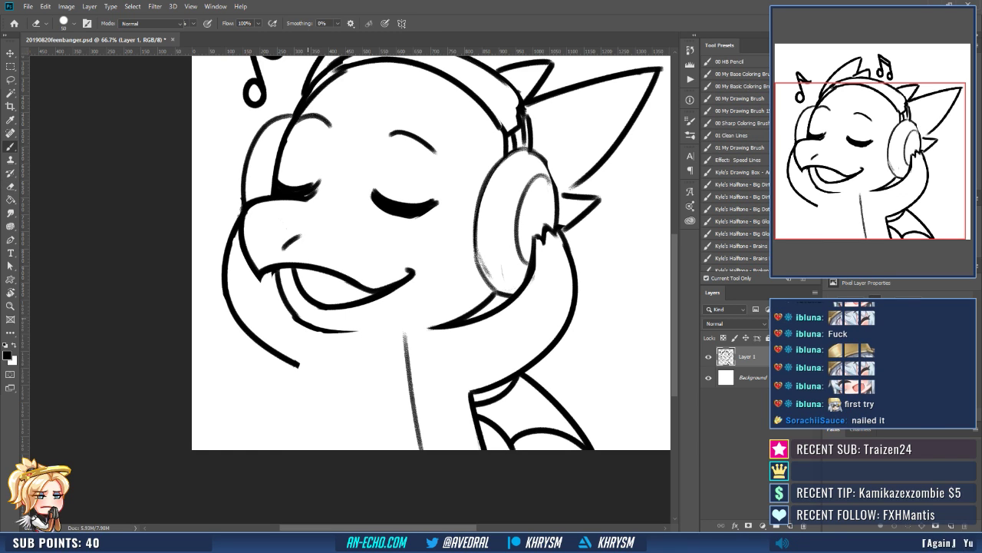
mouse_move(298, 316)
left_mouse_down()
mouse_move(371, 335)
mouse_move(341, 341)
mouse_move(325, 450)
left_mouse_up()
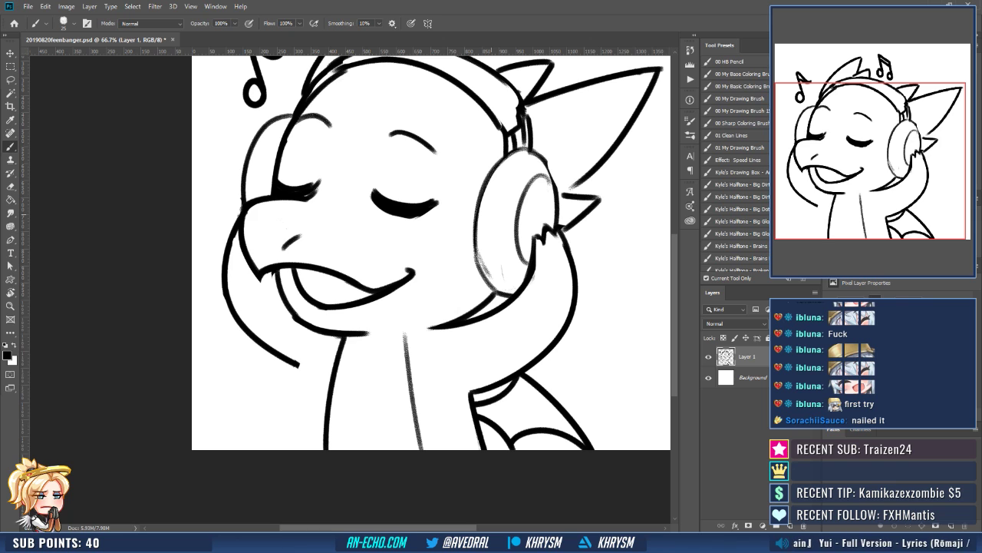
Erase the far arm's outline beside the beak and the front body line beneath the jaw.
key("e")
mouse_move(233, 223)
left_mouse_down()
mouse_move(232, 309)
mouse_move(259, 345)
mouse_move(299, 366)
left_mouse_up()
left_click_drag(552, 296, 608, 316)
scroll(431, 261, "right", 2)
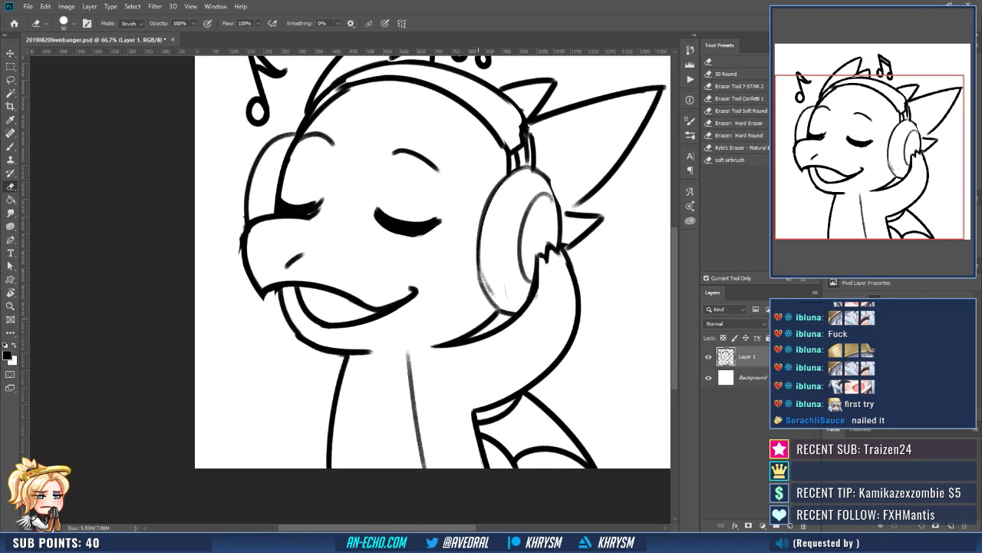
scroll(431, 261, "right", 1)
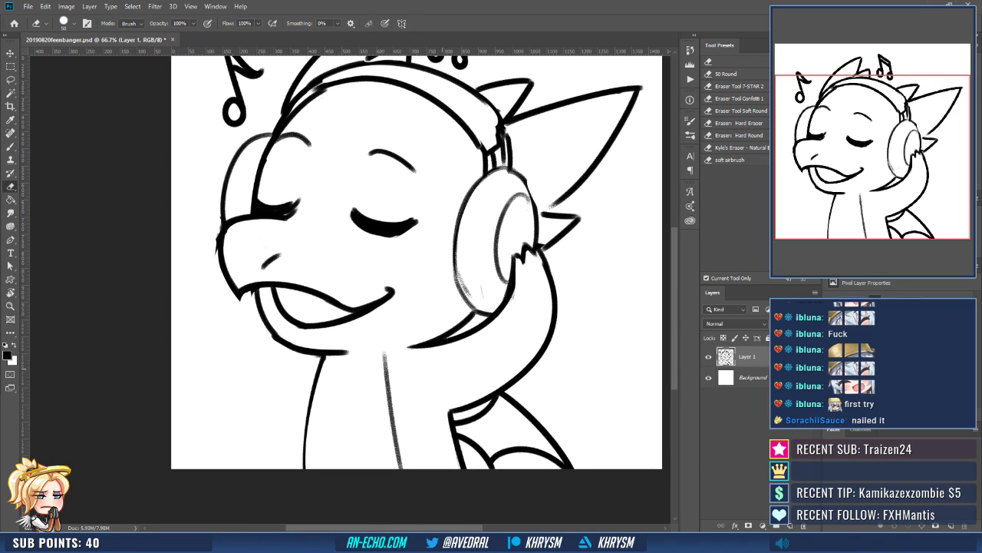
scroll(422, 265, "left", 2)
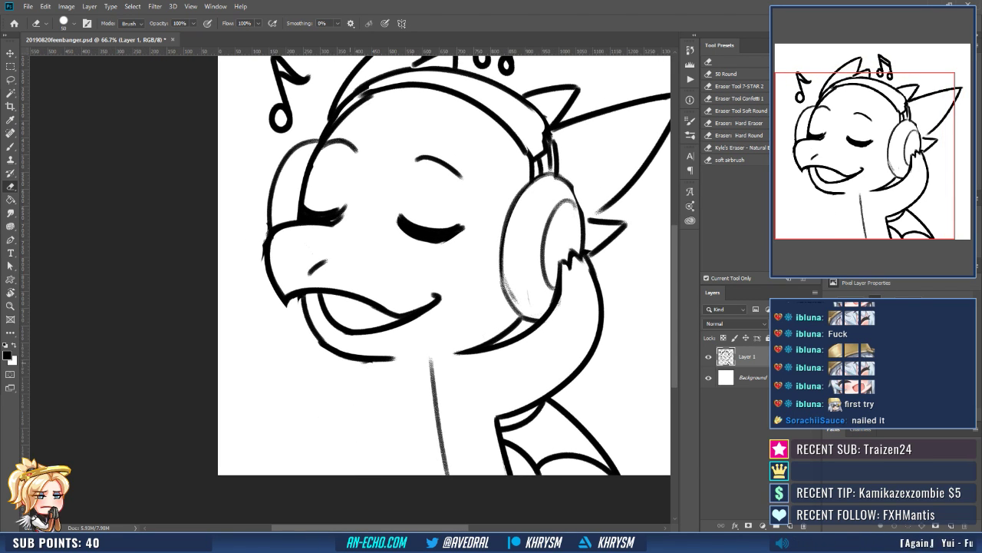
Erase the jaw beneath the open mouth and redraw it from the beak as a deeper curve.
left_click_drag(346, 359, 398, 360)
key("b")
left_click_drag(339, 354, 388, 352)
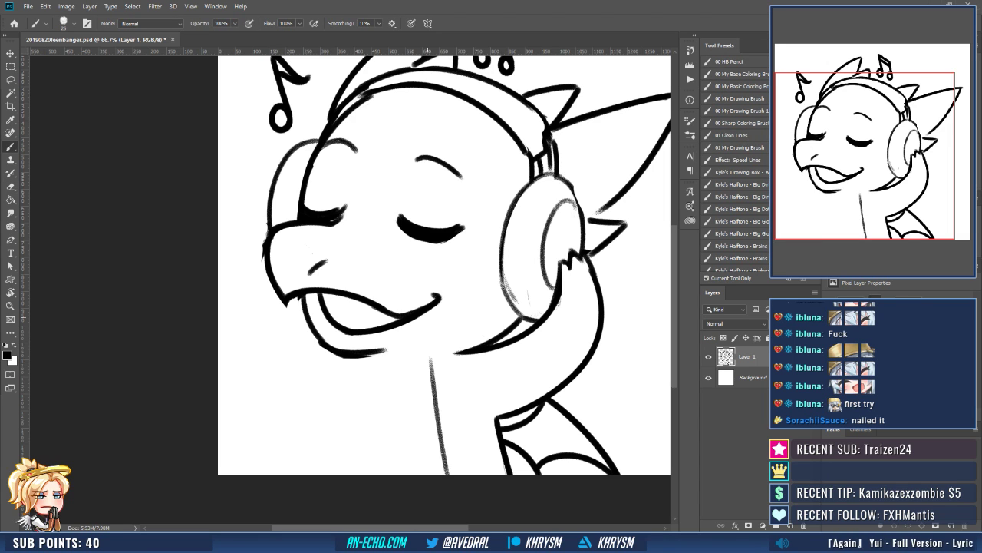
key("ctrl+z")
key("e")
left_click_drag(325, 342, 375, 354)
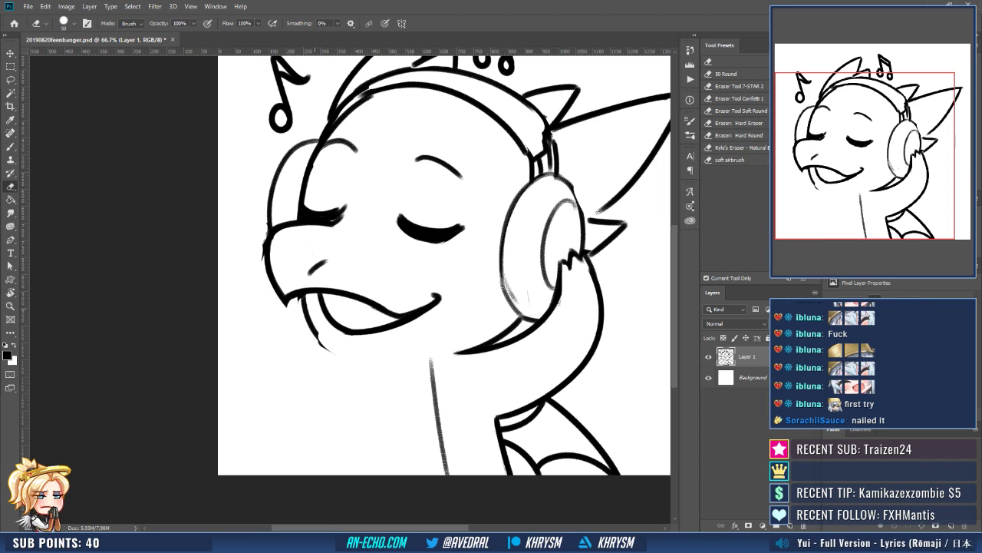
left_click_drag(318, 306, 342, 347)
key("b")
mouse_move(304, 299)
left_mouse_down()
mouse_move(341, 362)
mouse_move(379, 371)
left_mouse_up()
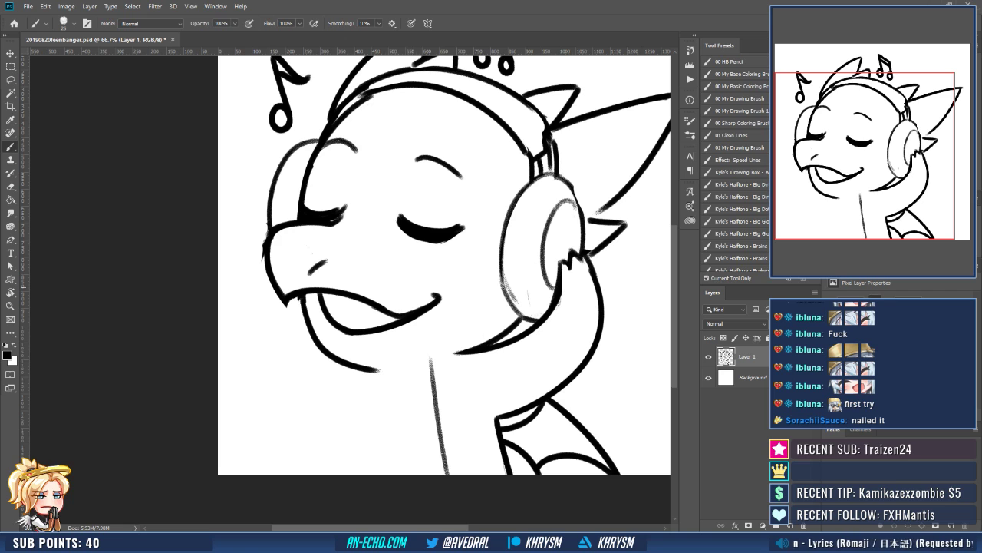
Erase the jaw beneath the open mouth and redraw it as a shallower curve starting behind the beak tip.
key("e")
mouse_move(302, 314)
left_mouse_down()
mouse_move(357, 367)
mouse_move(378, 371)
mouse_move(456, 345)
mouse_move(460, 315)
left_mouse_up()
key("r")
key("b")
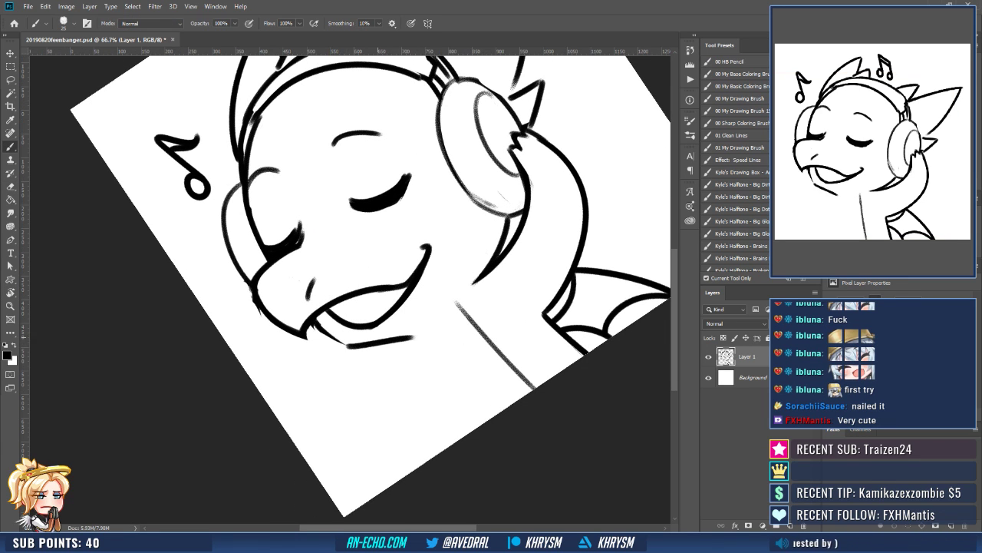
mouse_move(316, 326)
left_mouse_down()
mouse_move(361, 350)
mouse_move(329, 338)
mouse_move(376, 345)
mouse_move(454, 324)
left_mouse_up()
key("e")
key("b")
key("Escape")
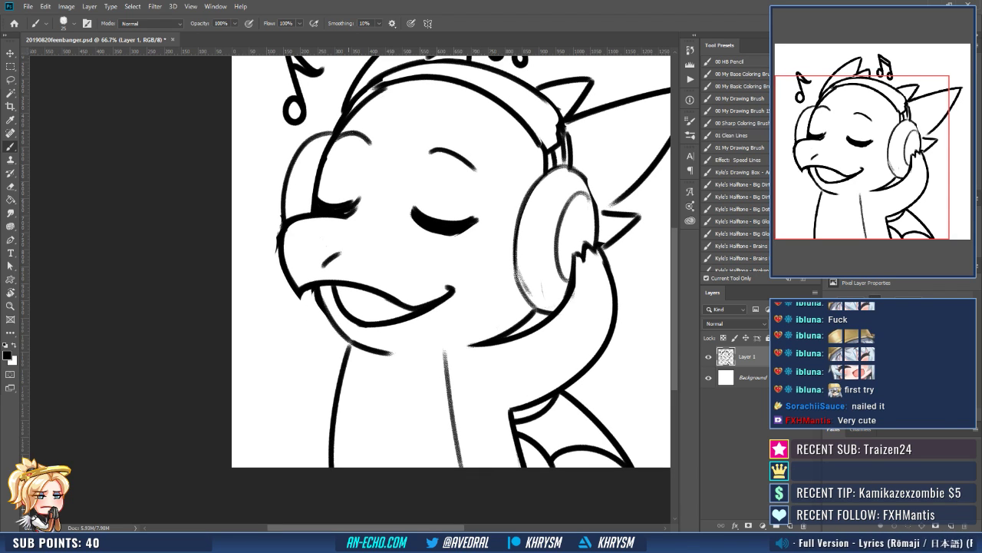
Draw the front body line from the jaw down to the canvas edge, flaring outward at its base.
left_click_drag(357, 346, 321, 467)
key("ctrl+z")
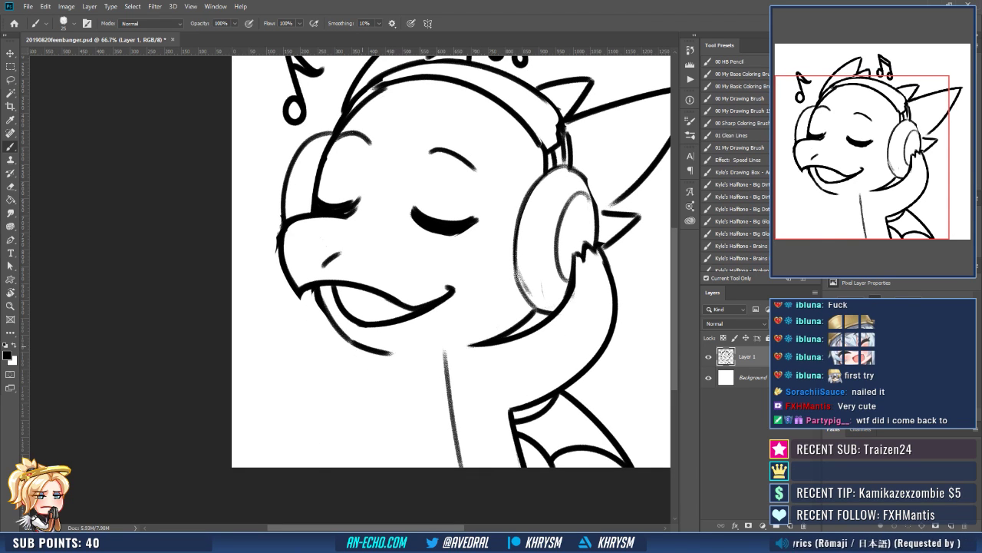
left_click_drag(357, 345, 316, 465)
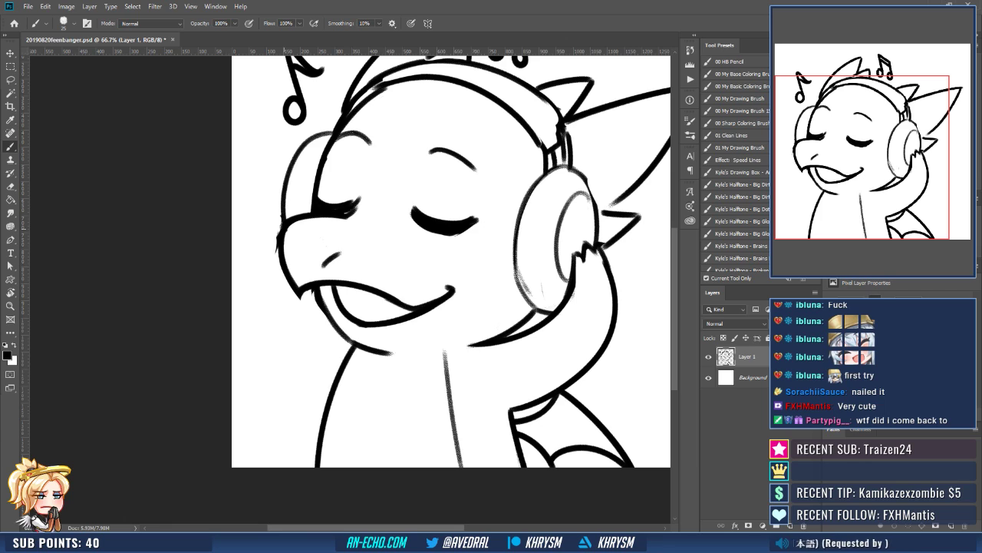
Draw the far arm's outline as a bowed curve from behind the beak to the front body line.
mouse_move(279, 212)
left_mouse_down()
mouse_move(261, 273)
mouse_move(327, 395)
left_mouse_up()
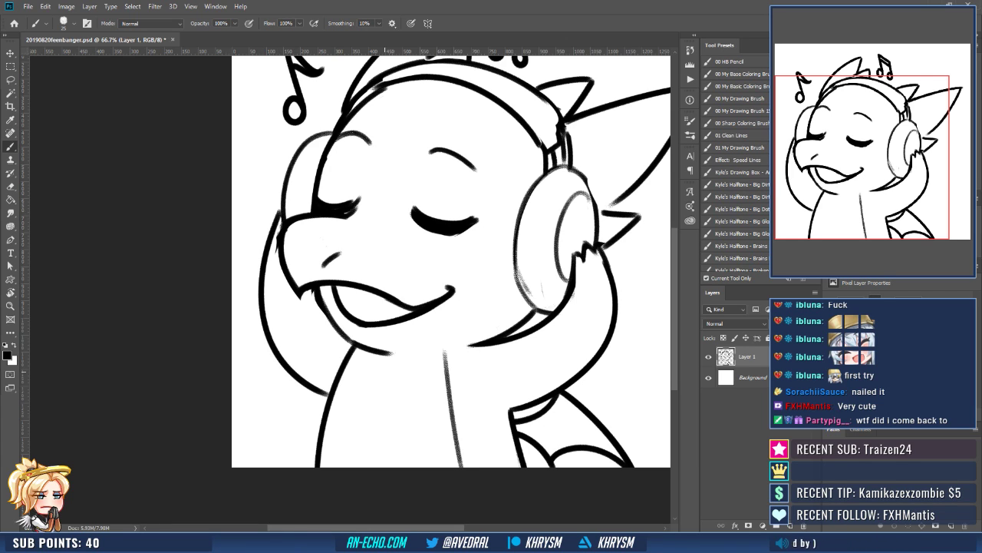
key("ctrl+z")
mouse_move(279, 215)
left_mouse_down()
mouse_move(266, 322)
mouse_move(332, 391)
left_mouse_up()
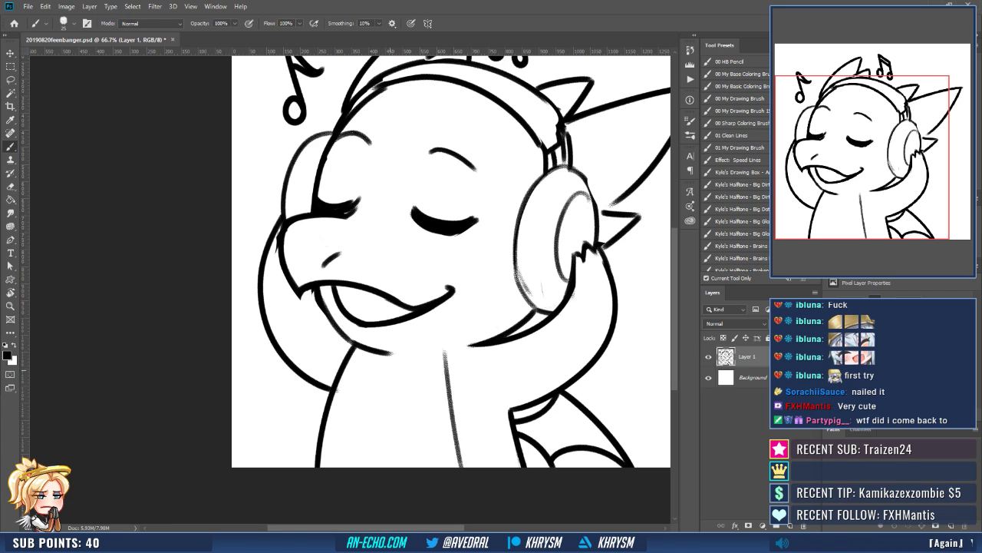
Erase the start of the jaw just behind the beak tip and redraw it down to the front body line.
key("e")
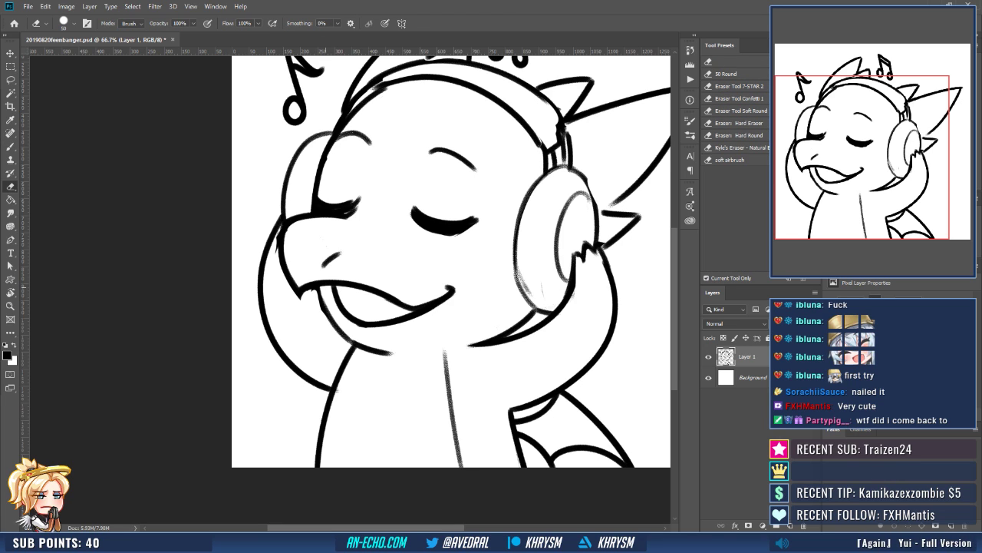
left_click_drag(321, 281, 323, 271)
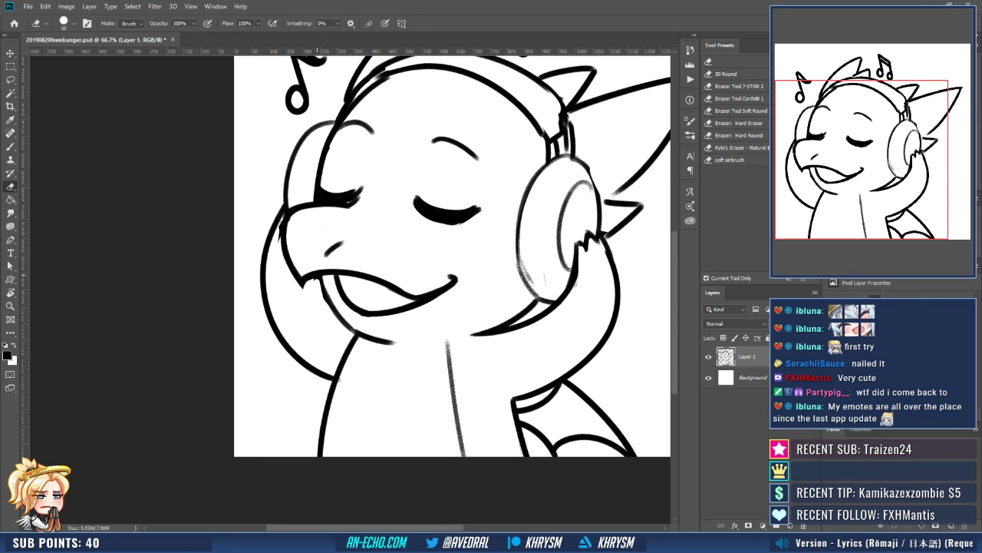
key("b")
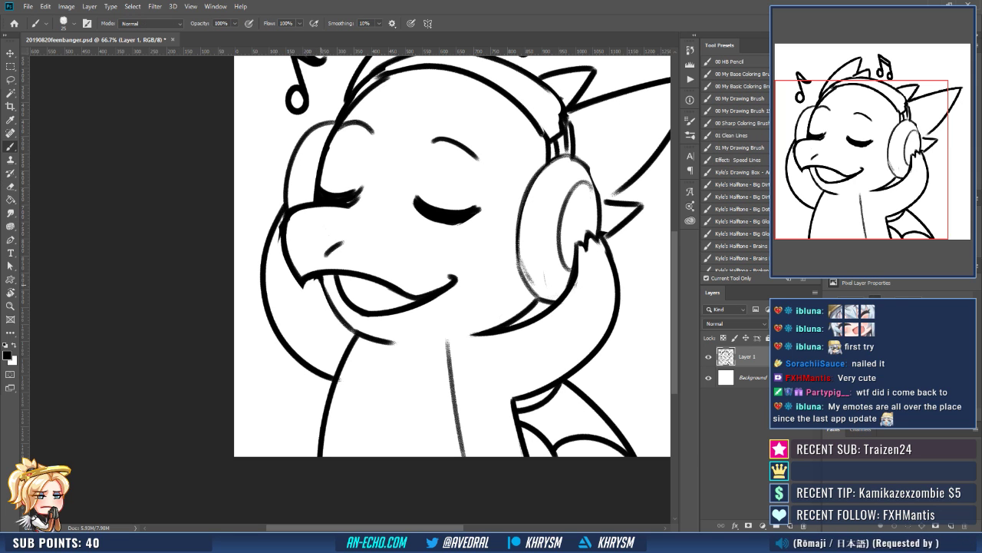
left_click_drag(321, 285, 354, 333)
mouse_move(511, 346)
left_mouse_down()
mouse_move(484, 386)
mouse_move(459, 366)
left_mouse_up()
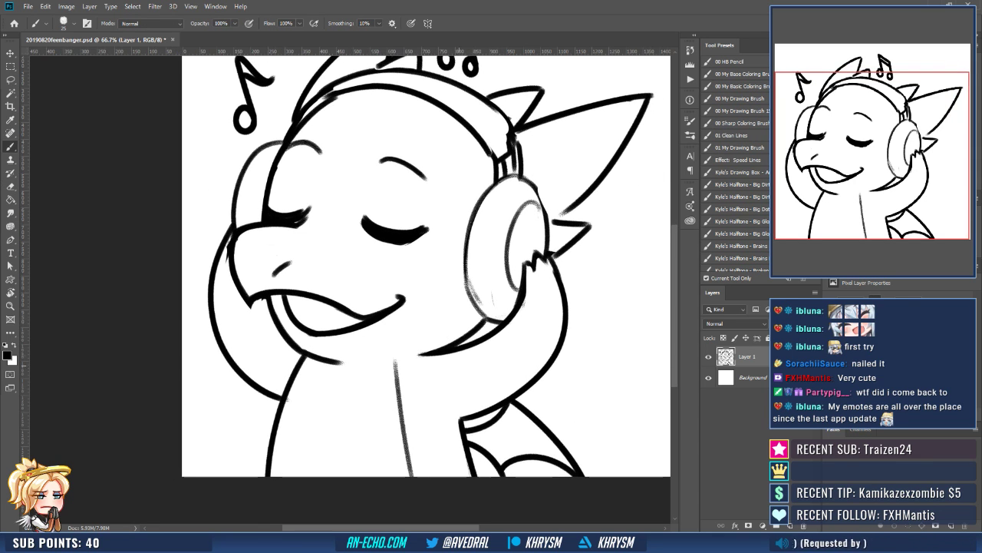
Redraw the jaw's end beneath the mouth so it levels out past the front body line.
key("r")
mouse_move(329, 368)
left_mouse_down()
mouse_move(367, 371)
mouse_move(376, 363)
mouse_move(361, 360)
mouse_move(383, 351)
left_mouse_up()
key("e")
key("b")
key("Escape")
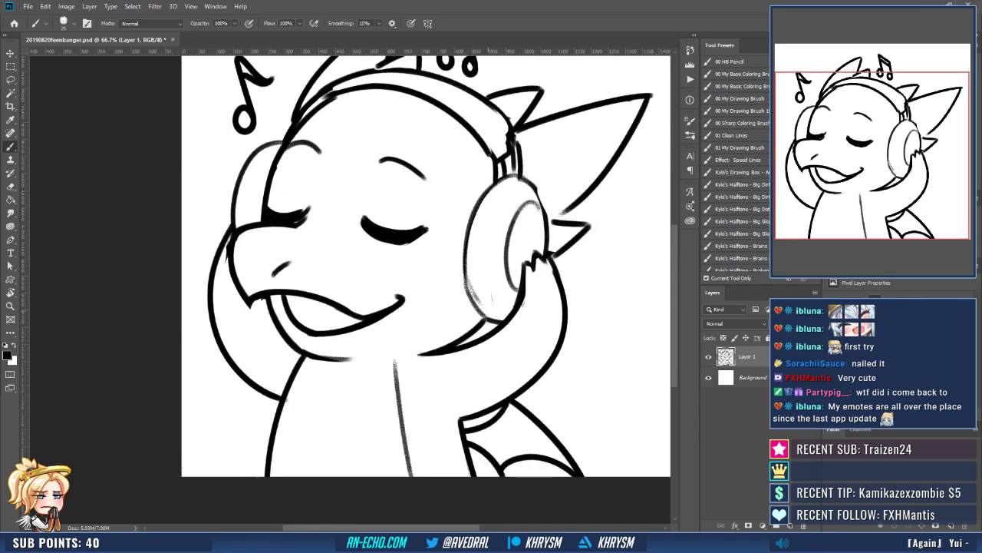
Erase the straight chest line and redraw it as a curve from the mouth corner down to the canvas edge.
scroll(426, 266, "down", 2)
key("e")
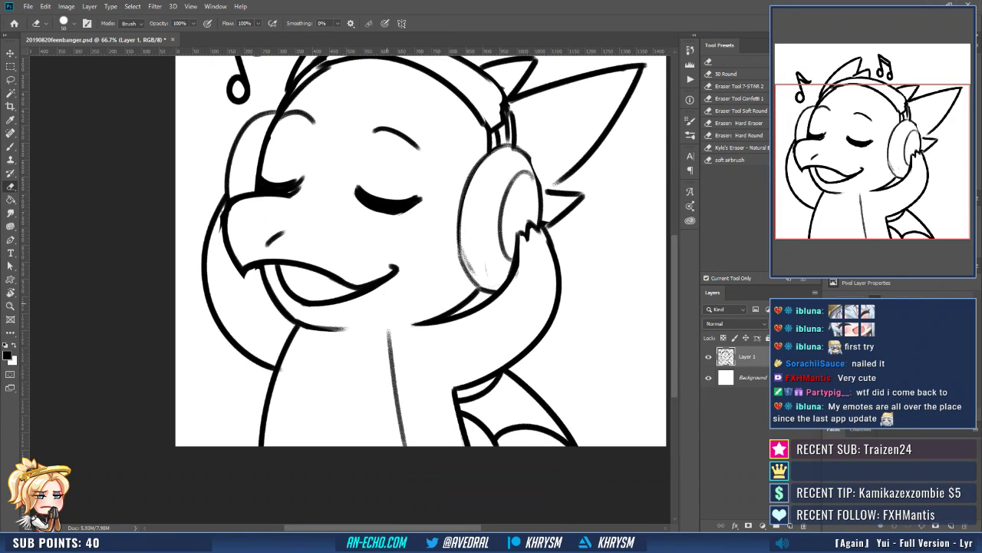
left_click_drag(388, 330, 405, 445)
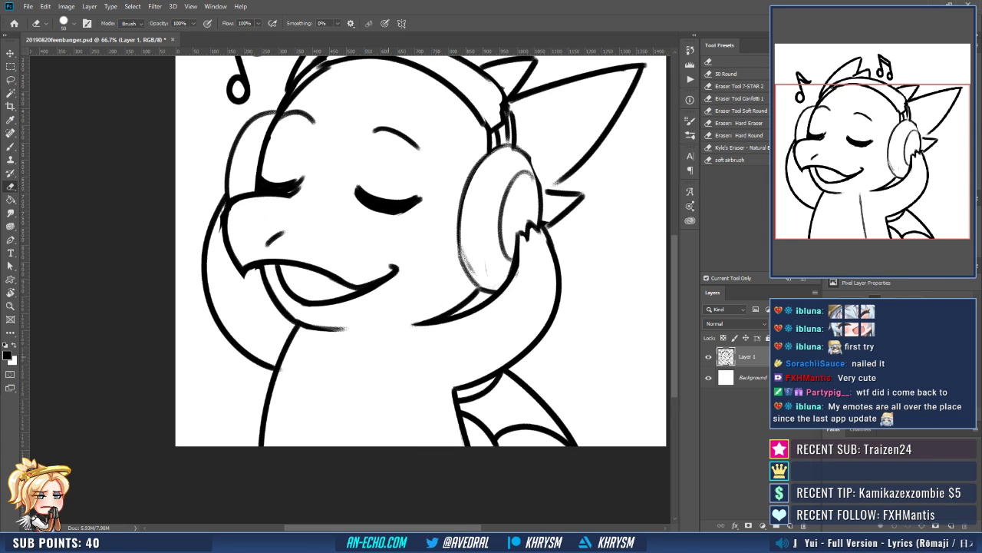
key("b")
left_click_drag(432, 224, 430, 229)
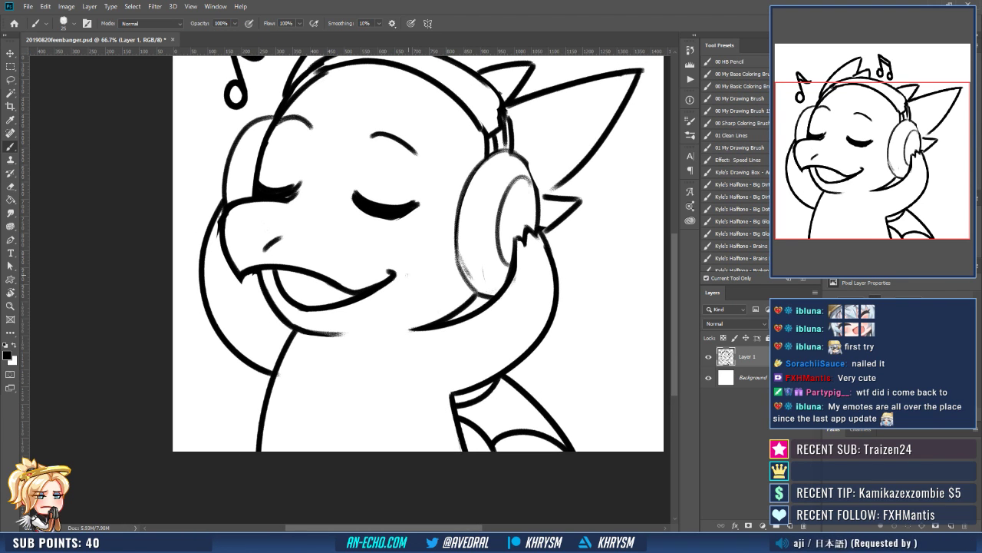
mouse_move(405, 276)
left_mouse_down()
mouse_move(389, 401)
mouse_move(395, 445)
left_mouse_up()
scroll(419, 253, "down", 1)
left_click_drag(482, 255, 475, 306)
key("e")
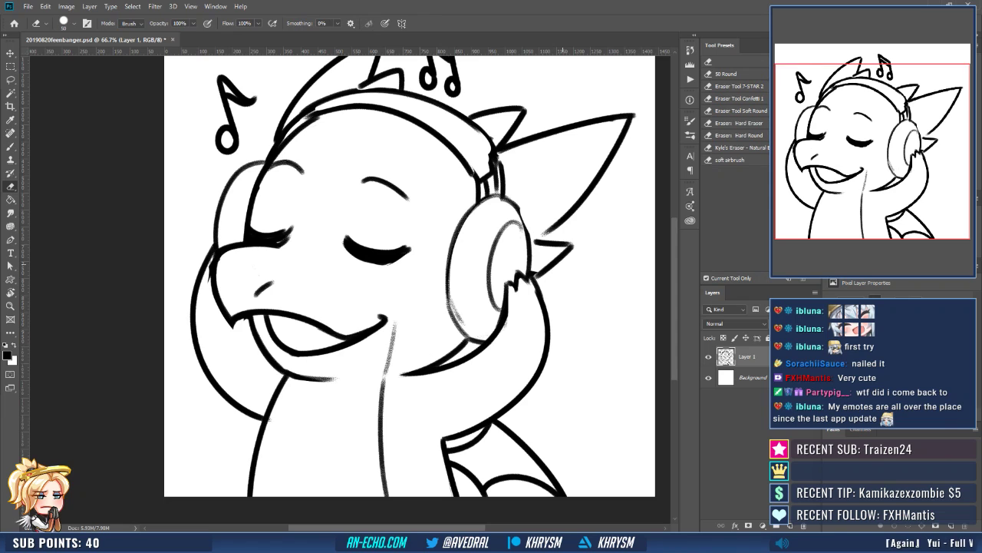
Mirror the canvas view and rework the upper lip between the mouth corner and the beak.
scroll(409, 284, "up", 2)
scroll(350, 285, "down", 7)
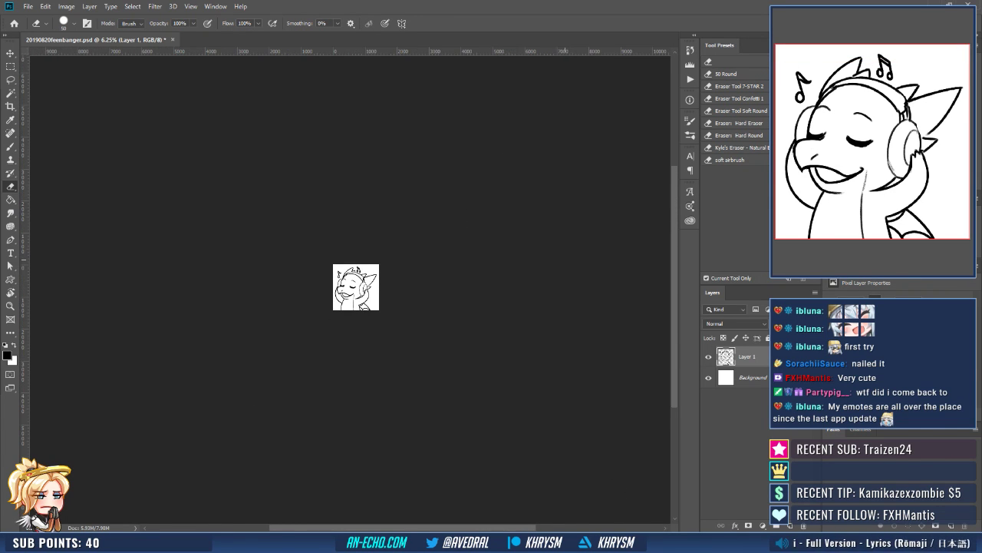
scroll(351, 289, "up", 5)
key("ctrl+plus")
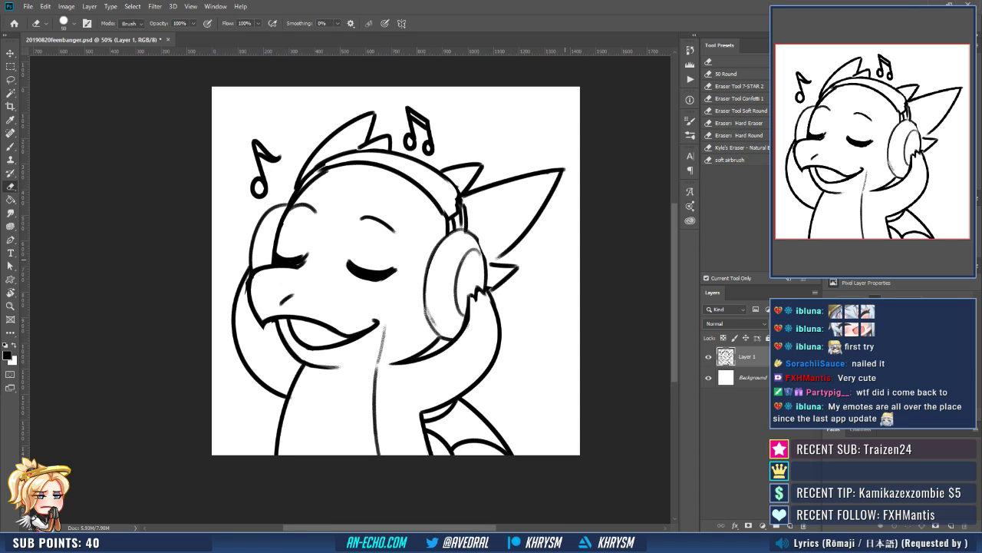
key("h")
key("ctrl+plus")
left_click_drag(540, 322, 477, 355)
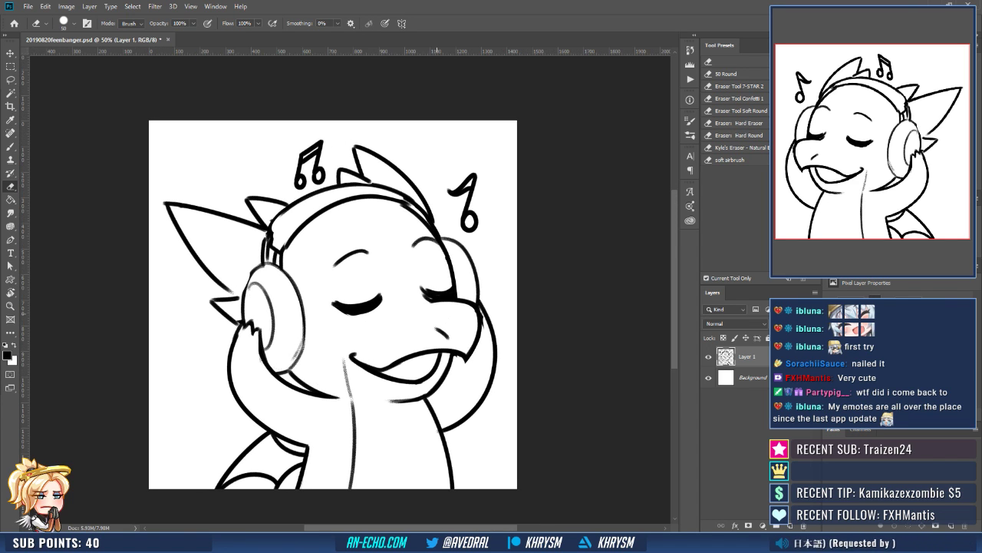
mouse_move(352, 361)
left_mouse_down()
mouse_move(414, 381)
mouse_move(352, 356)
mouse_move(422, 379)
mouse_move(402, 356)
mouse_move(389, 367)
mouse_move(463, 349)
mouse_move(415, 330)
left_mouse_up()
key("b")
key("e")
key("b")
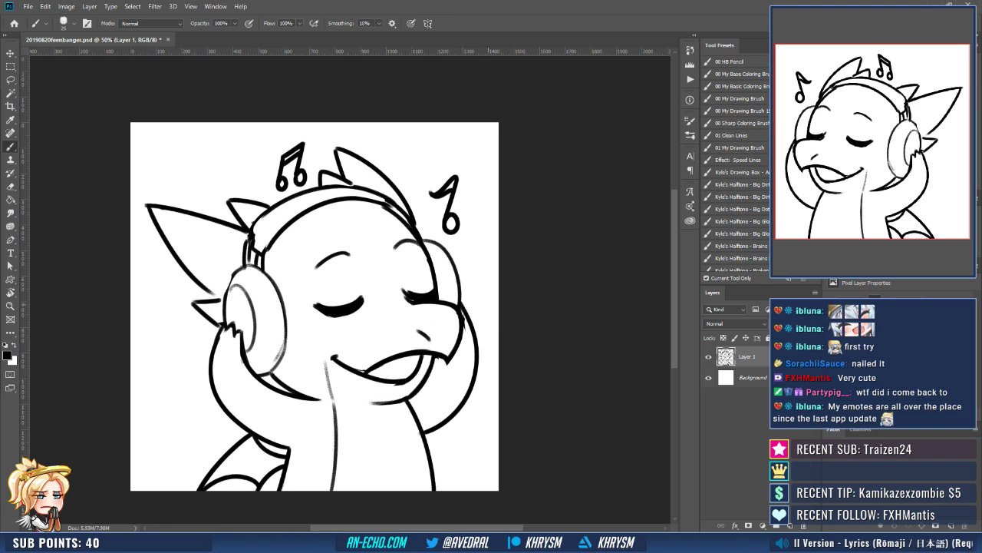
left_click_drag(484, 287, 493, 290)
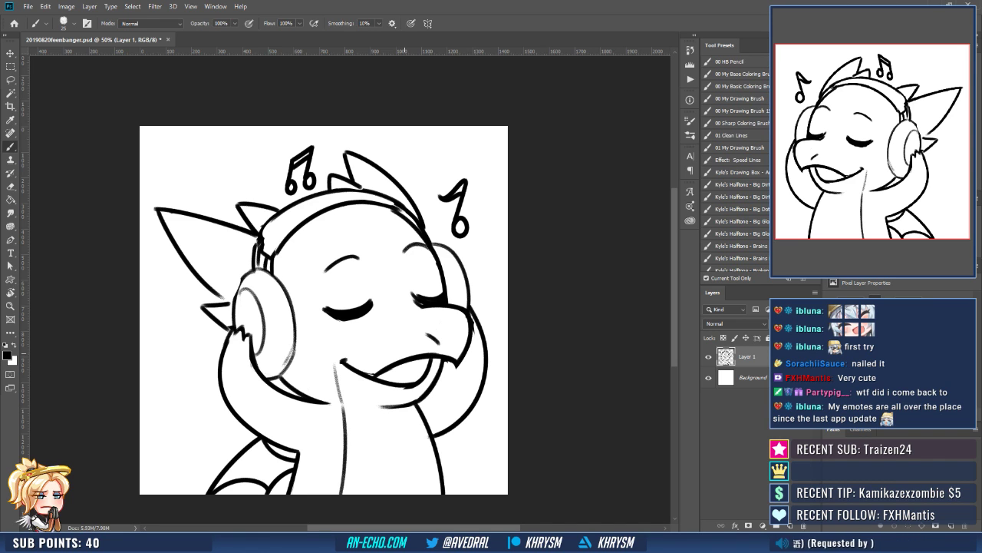
Erase and redraw the upper lip as a smoother arch that widens the open mouth.
key("e")
mouse_move(425, 354)
left_mouse_down()
mouse_move(446, 355)
mouse_move(448, 344)
left_mouse_up()
key("b")
key("e")
mouse_move(465, 312)
left_mouse_down()
mouse_move(465, 338)
mouse_move(447, 363)
mouse_move(461, 319)
mouse_move(445, 354)
mouse_move(438, 316)
mouse_move(441, 347)
mouse_move(436, 335)
mouse_move(446, 314)
mouse_move(407, 343)
mouse_move(449, 305)
left_mouse_up()
key("b")
key("r")
key("e")
key("b")
key("e")
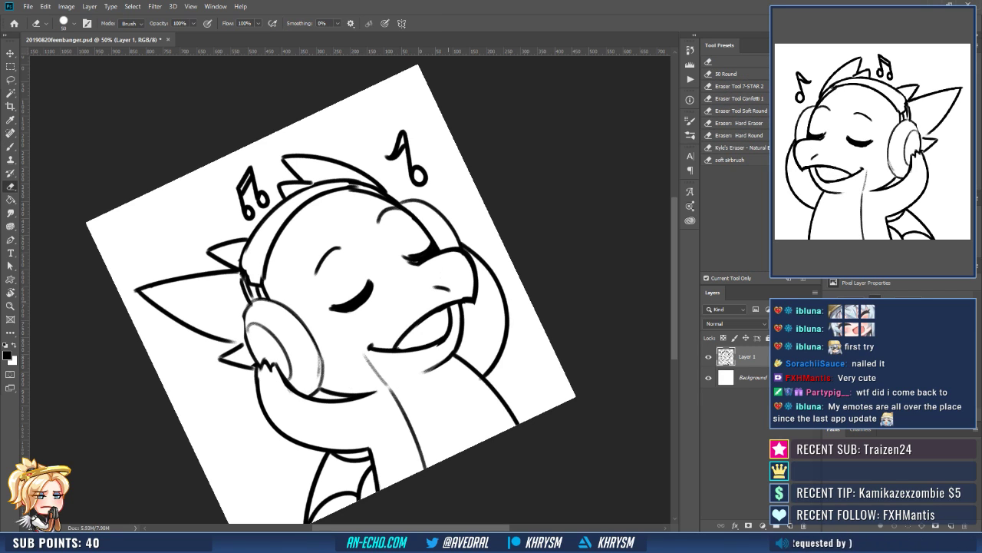
key("b")
mouse_move(396, 350)
left_mouse_down()
mouse_move(421, 344)
mouse_move(406, 330)
mouse_move(453, 301)
left_mouse_up()
key("Escape")
Redraw the lower lip's curve near the mouth corner and turn off the mirrored view.
key("r")
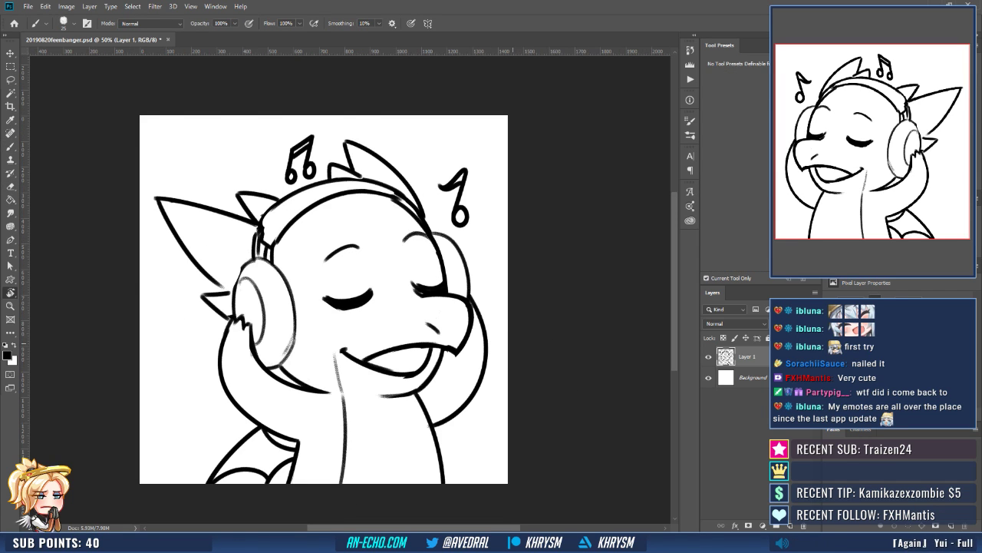
left_click_drag(522, 405, 282, 405)
key("b")
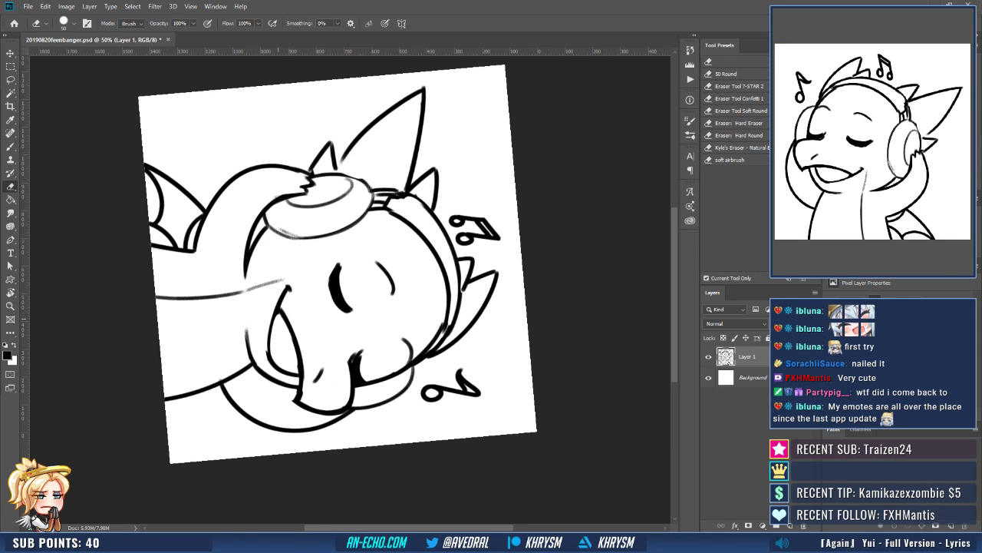
left_click_drag(275, 310, 269, 351)
key("ctrl+z")
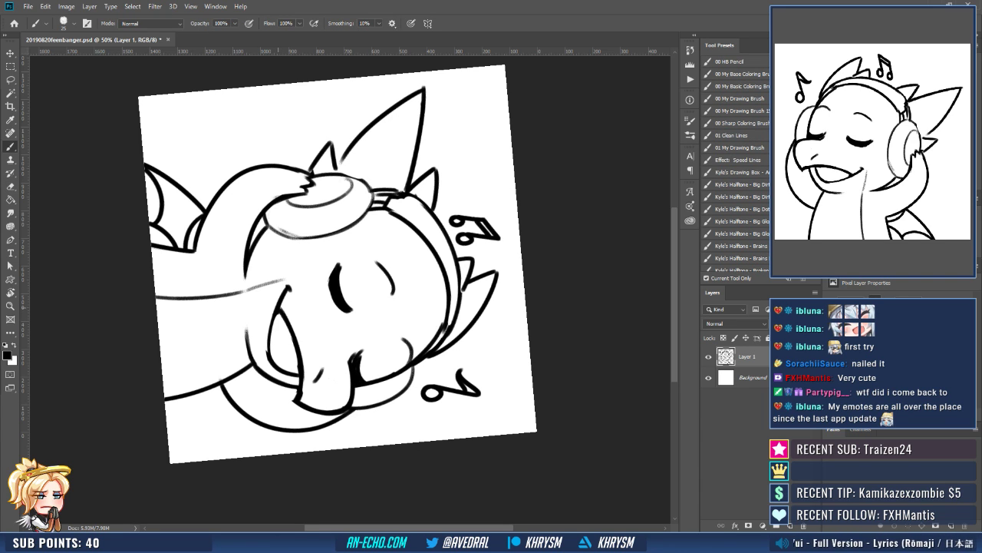
left_click_drag(275, 313, 271, 363)
key("Escape")
mouse_move(476, 348)
left_mouse_down()
mouse_move(478, 356)
mouse_move(483, 338)
mouse_move(581, 365)
left_mouse_up()
key("ctrl+shift+h")
Erase the rough head outline under the headband's front end and redraw it as one clean curve.
key("e")
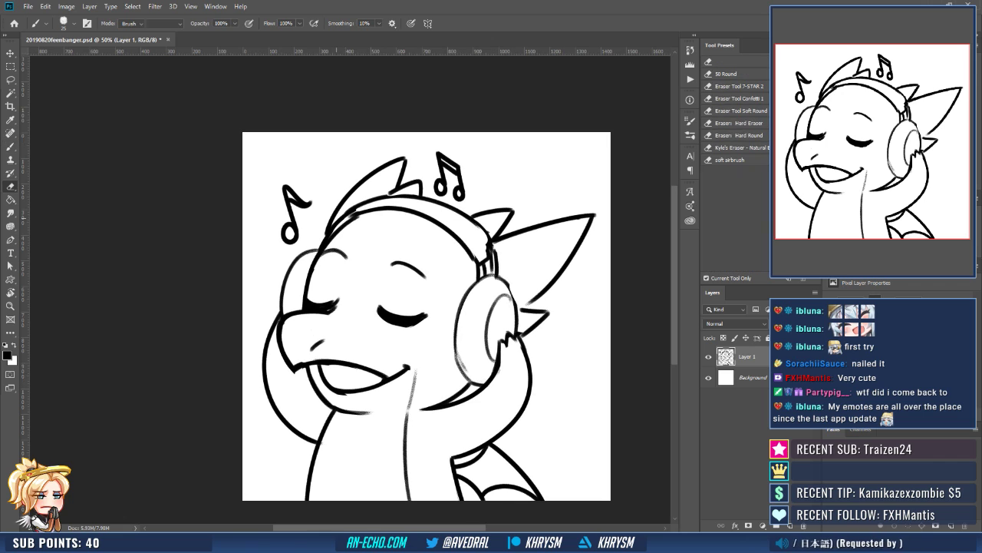
left_click_drag(340, 223, 380, 213)
key("r")
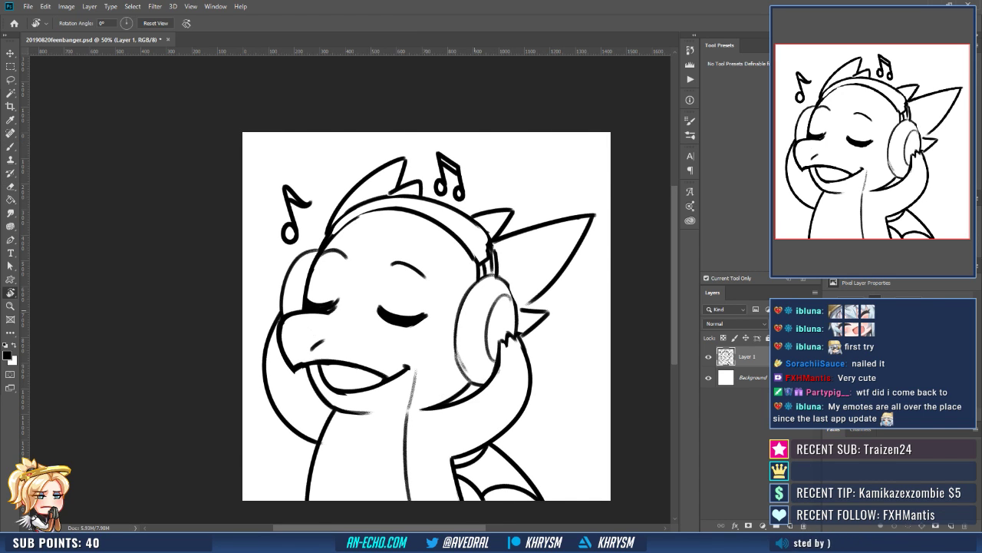
left_click_drag(529, 286, 523, 240)
left_click_drag(522, 240, 559, 273)
key("b")
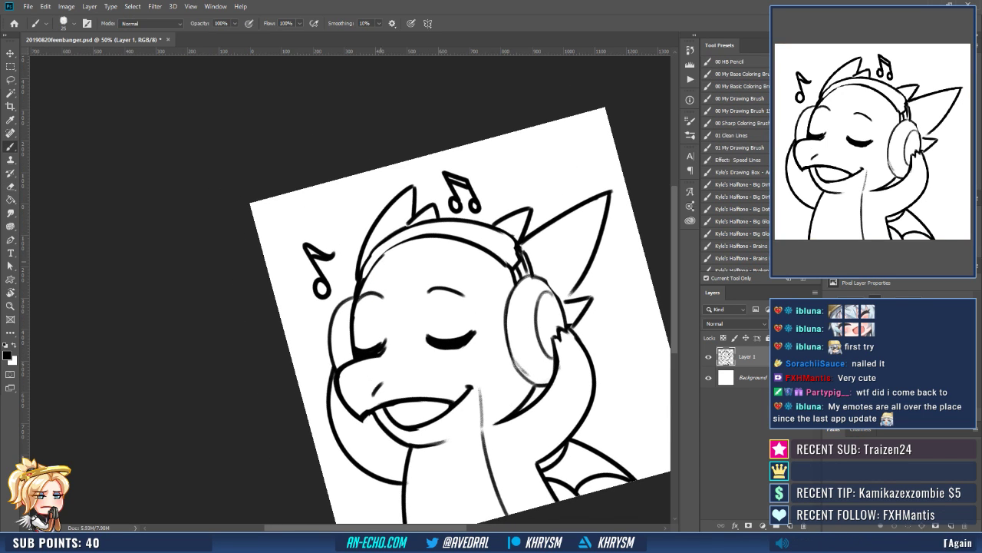
left_click_drag(360, 283, 409, 239)
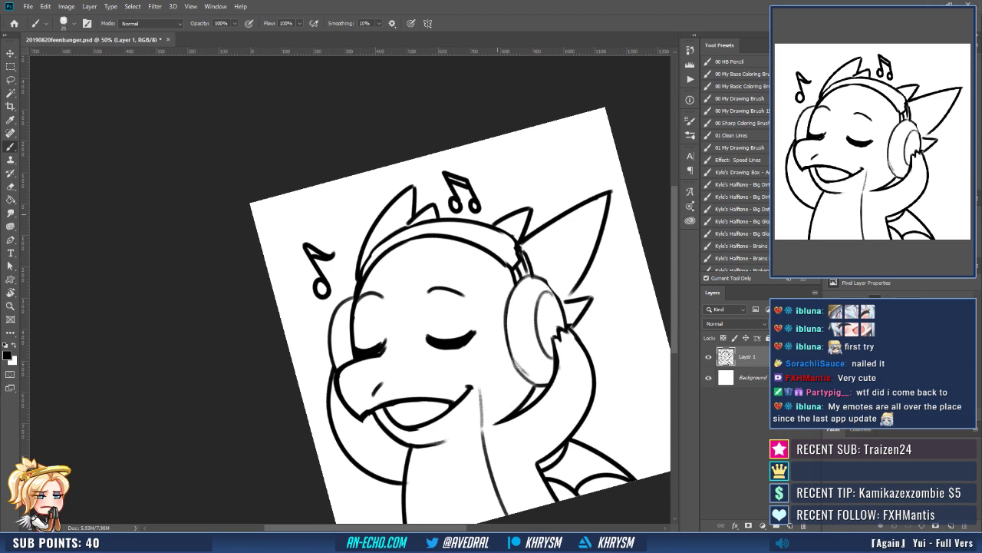
mouse_move(366, 264)
left_mouse_down()
mouse_move(349, 269)
mouse_move(407, 228)
left_mouse_up()
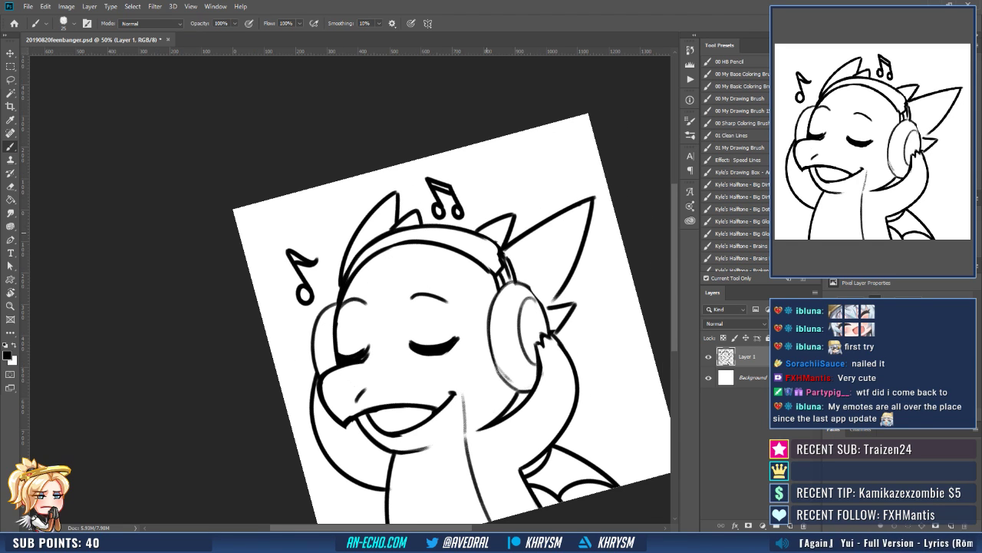
key("Escape")
left_click_drag(344, 314, 403, 265)
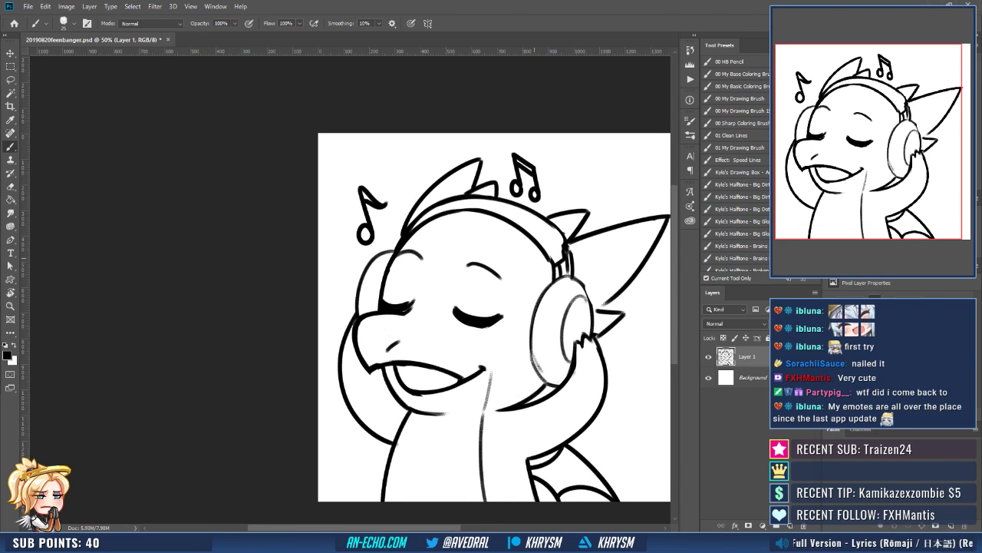
Trim and touch up the end of the lower jaw line where it meets the neck.
key("e")
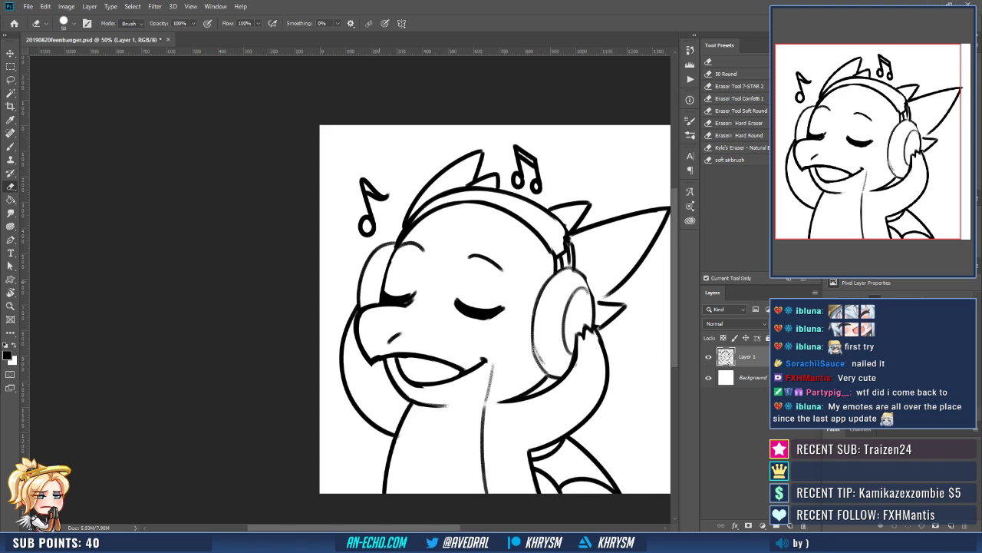
key("b")
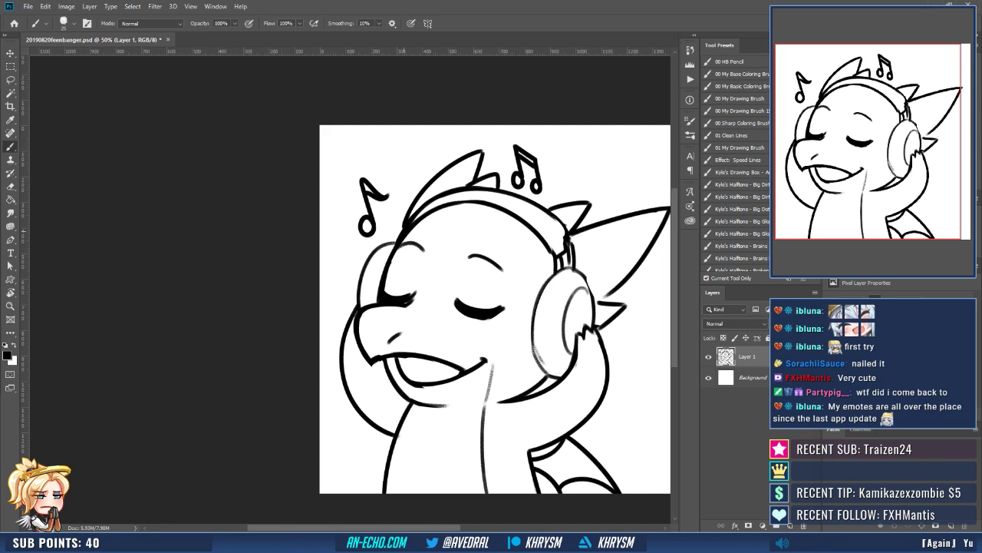
left_click_drag(622, 220, 604, 209)
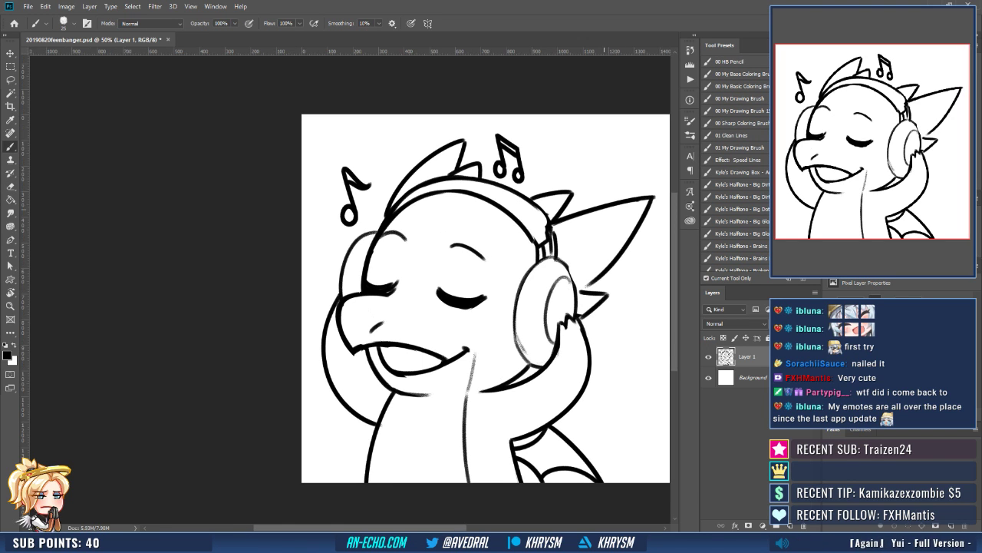
left_click_drag(573, 295, 584, 278)
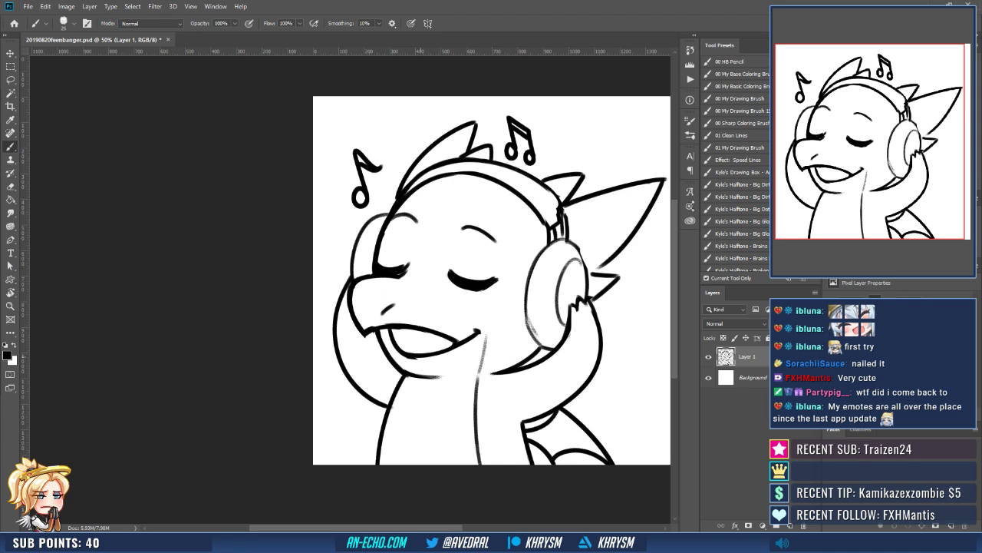
key("e")
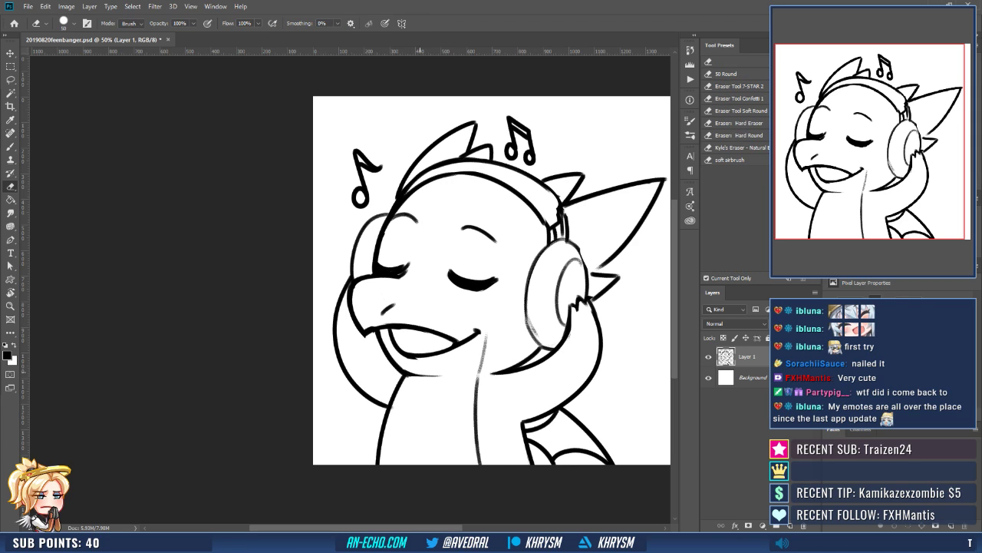
key("b")
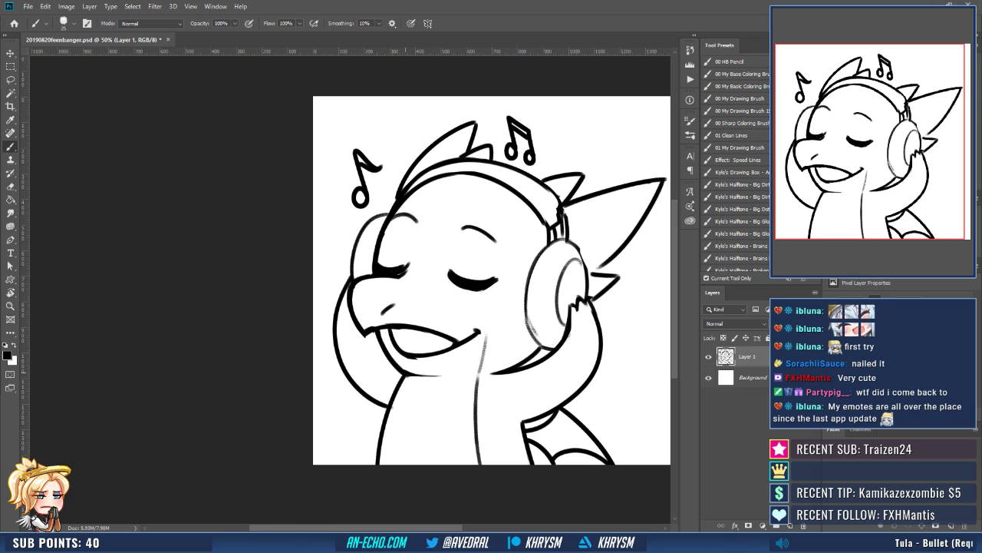
left_click_drag(500, 340, 489, 325)
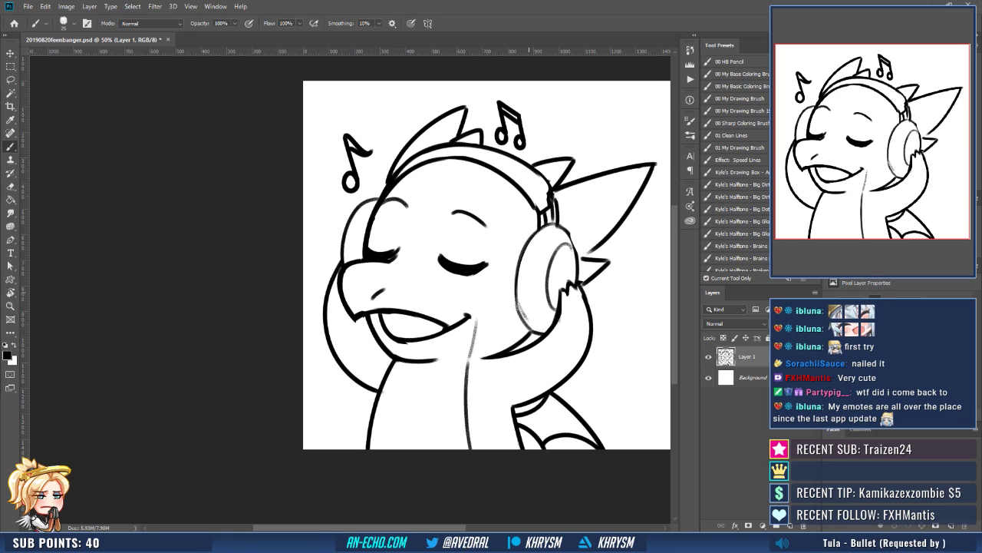
left_click_drag(481, 261, 447, 237)
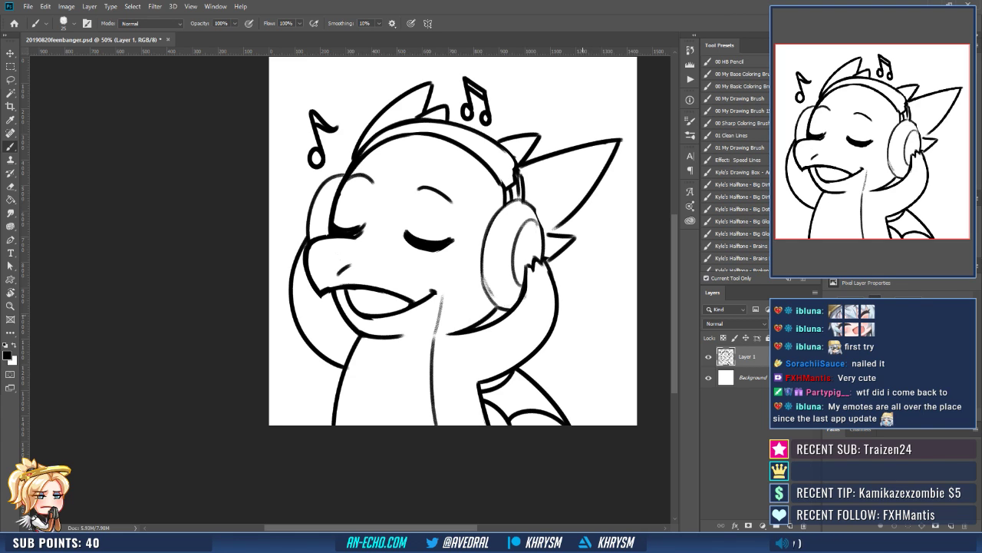
left_click_drag(447, 237, 439, 235)
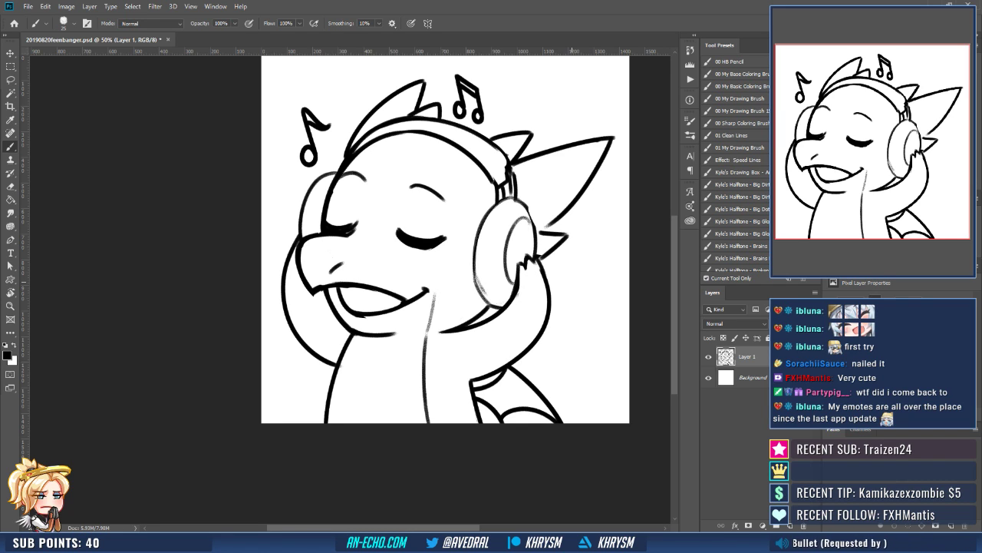
Erase the body's front outline below the jaw and redraw it as a clean curve slightly farther inward.
key("e")
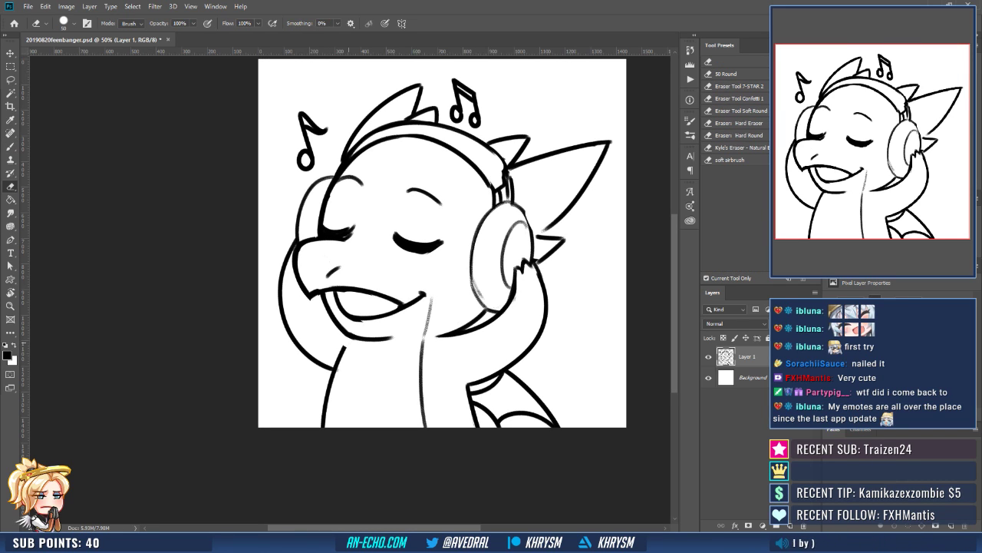
key("b")
left_click_drag(359, 344, 333, 426)
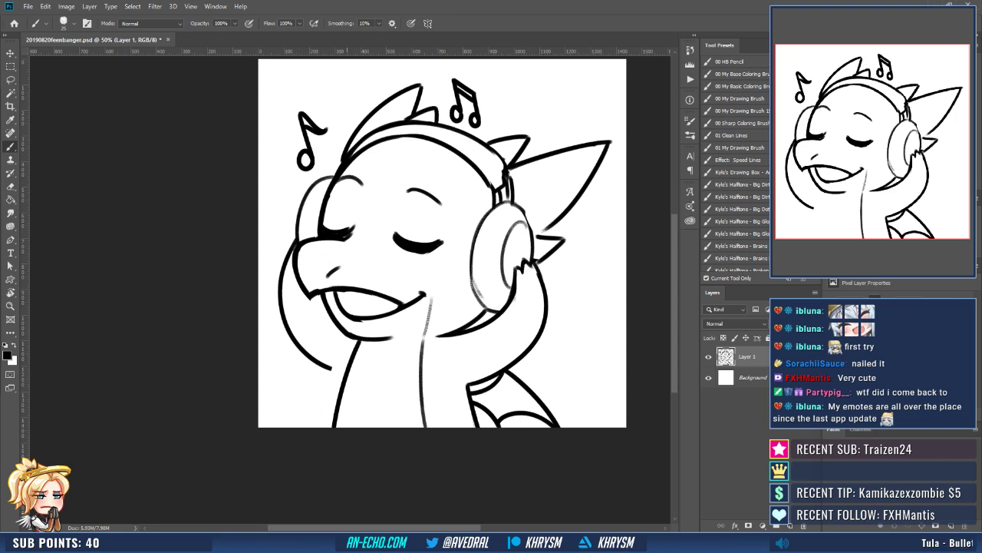
key("ctrl+z")
left_click_drag(361, 342, 335, 426)
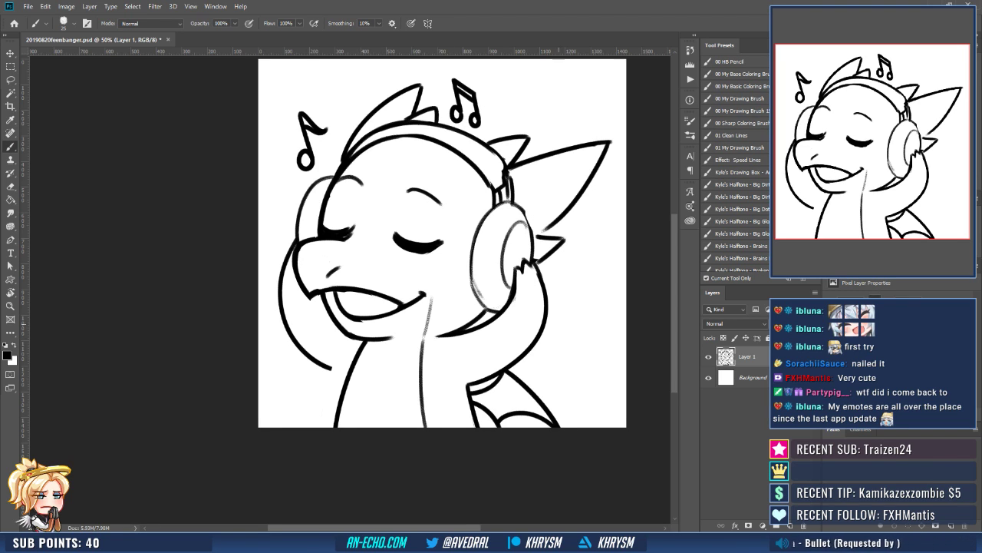
Erase the line running down the neck and belly, and trim the front tip of the rear jaw line.
left_click_drag(464, 378, 440, 377)
key("e")
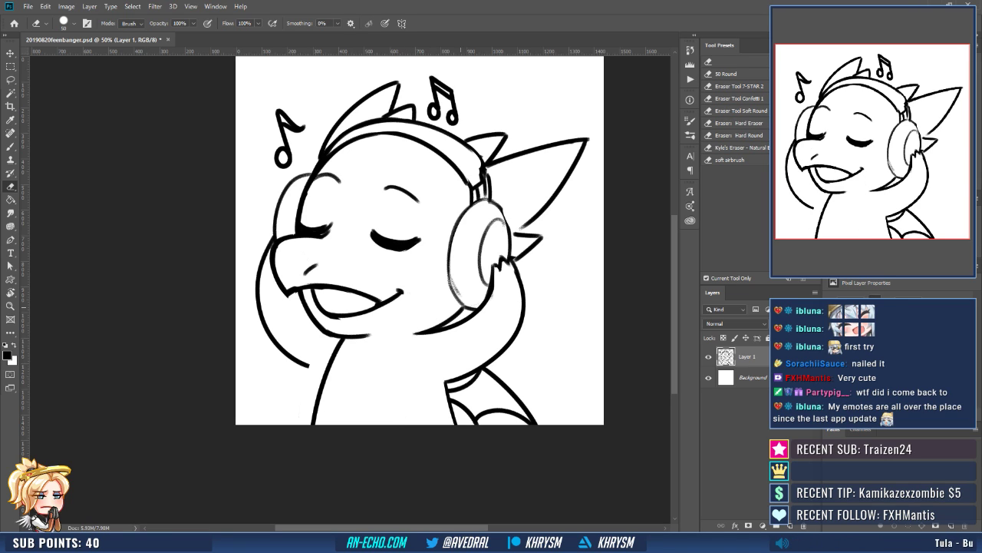
mouse_move(459, 311)
left_mouse_down()
mouse_move(421, 331)
mouse_move(446, 326)
left_mouse_up()
key("b")
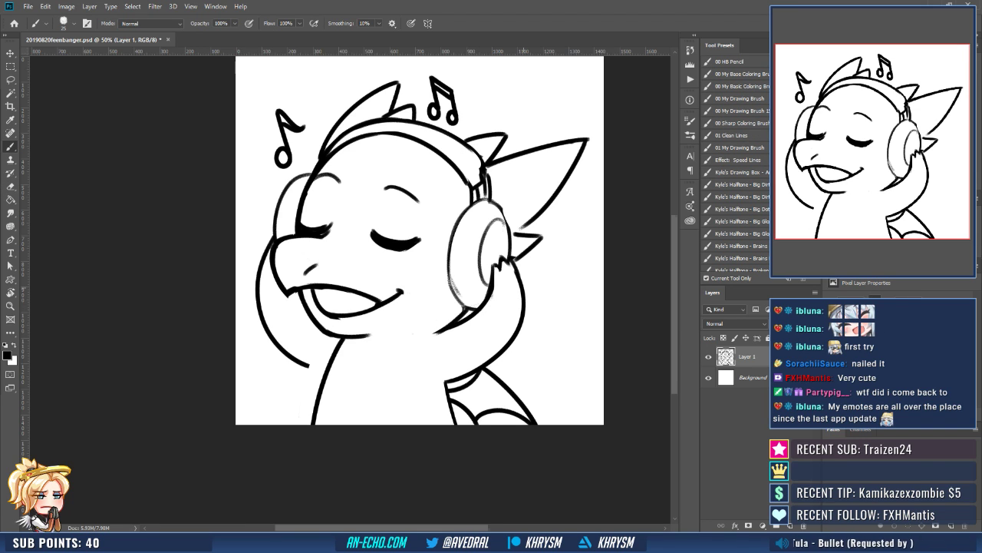
left_click_drag(526, 282, 510, 271)
Redraw the body's back outline farther inward below the raised arm, and sketch a new neck and belly line from the mouth corner.
key("e")
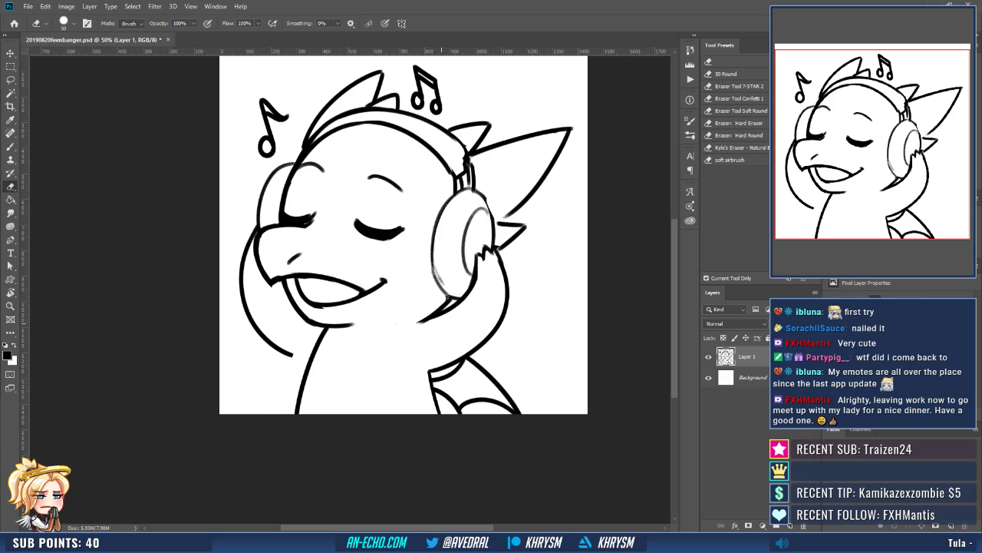
left_click_drag(430, 369, 441, 422)
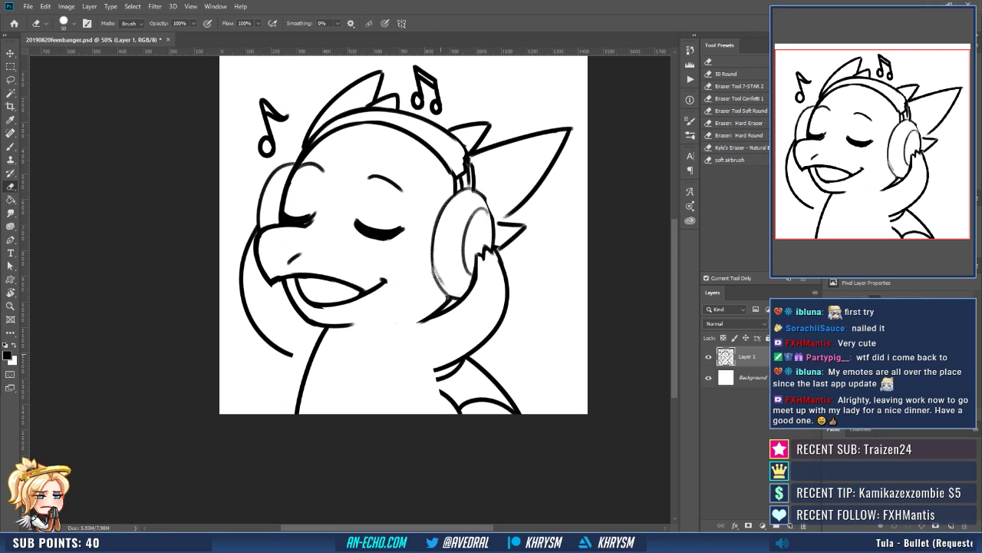
key("b")
left_click_drag(435, 370, 444, 413)
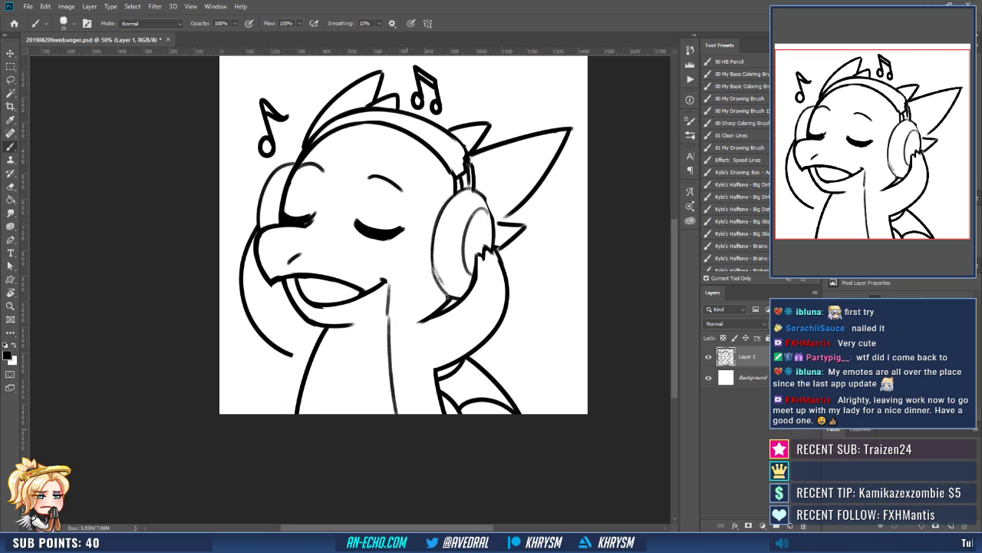
left_click_drag(499, 305, 503, 331)
Erase the outline of the far arm behind the beak and redraw it as a slimmer curve reaching the body.
key("e")
mouse_move(258, 256)
left_mouse_down()
mouse_move(246, 318)
mouse_move(292, 382)
left_mouse_up()
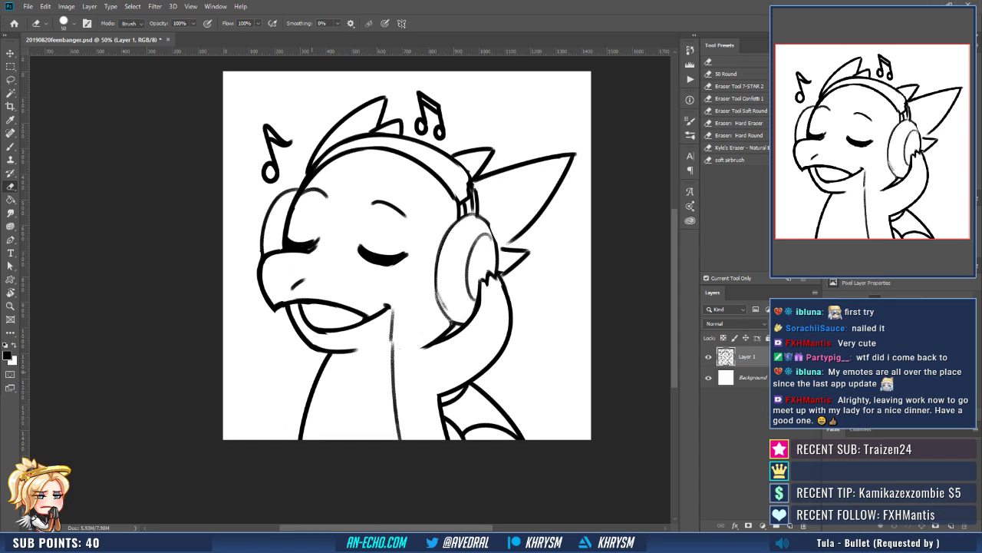
key("b")
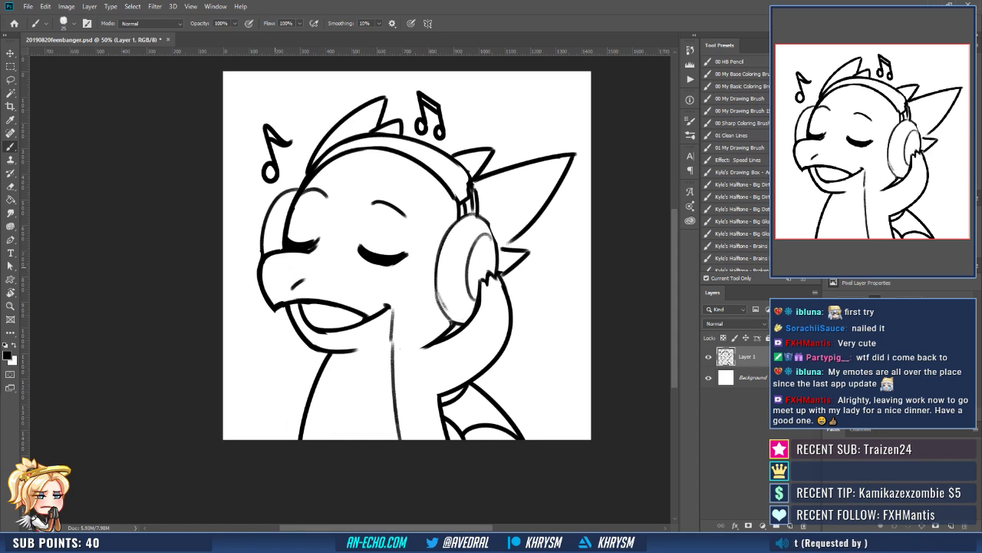
left_click_drag(253, 302, 300, 374)
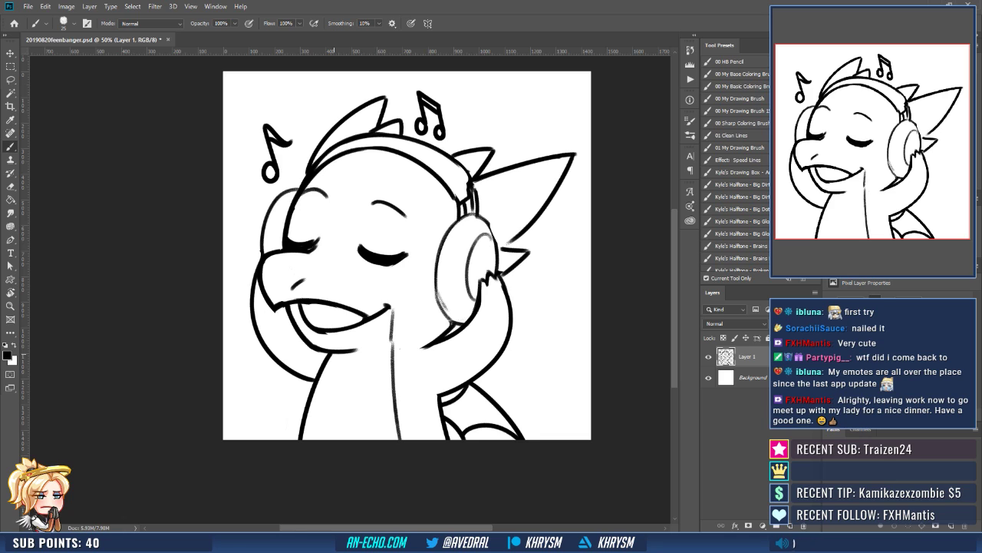
key("ctrl+z")
left_click_drag(253, 278, 297, 391)
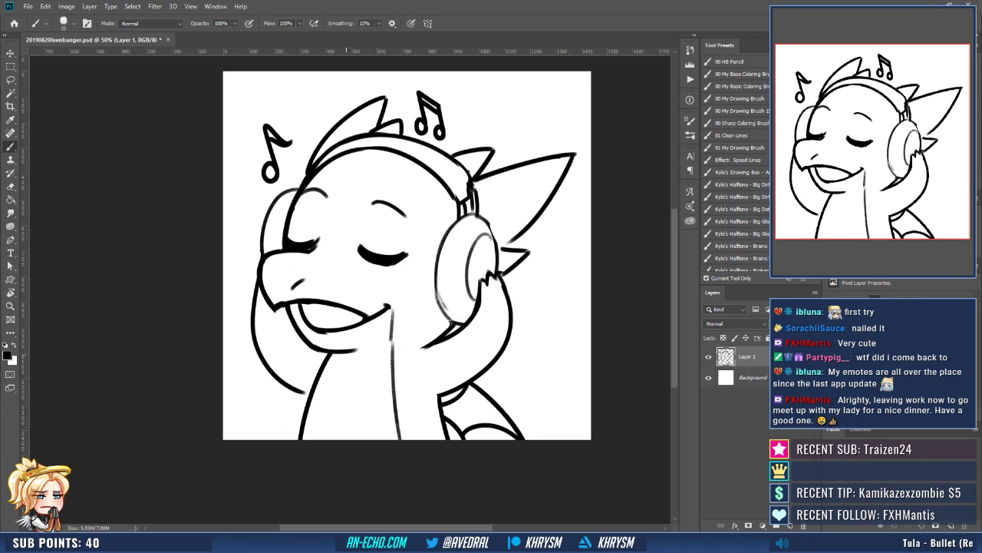
key("ctrl+z")
mouse_move(254, 282)
left_mouse_down()
mouse_move(265, 352)
mouse_move(309, 390)
left_mouse_up()
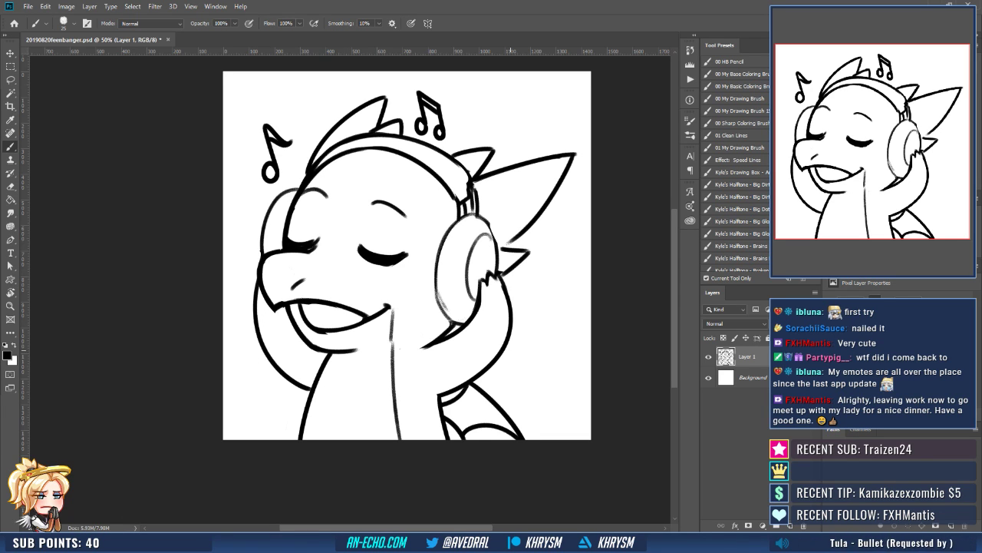
Mirror the canvas view to check the drawing's proportions, and restore the normal orientation.
left_click_drag(407, 256, 422, 237)
key("h")
left_click_drag(571, 339, 532, 355)
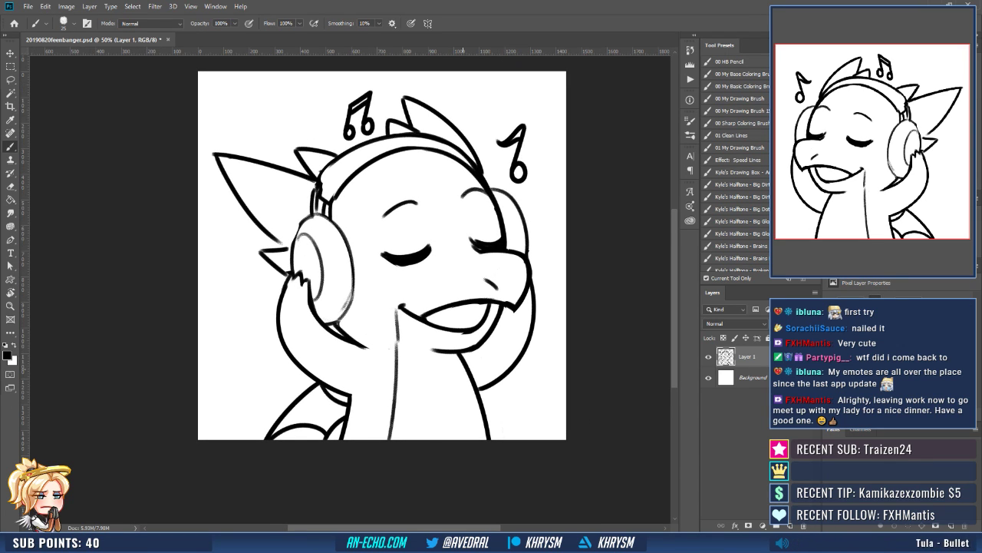
left_click_drag(473, 368, 457, 421)
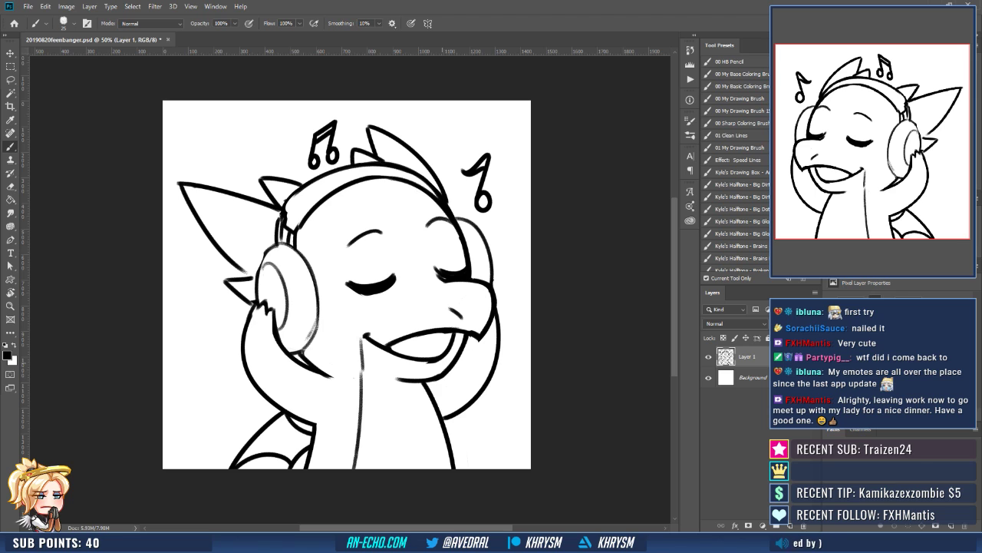
key("ctrl+shift+h")
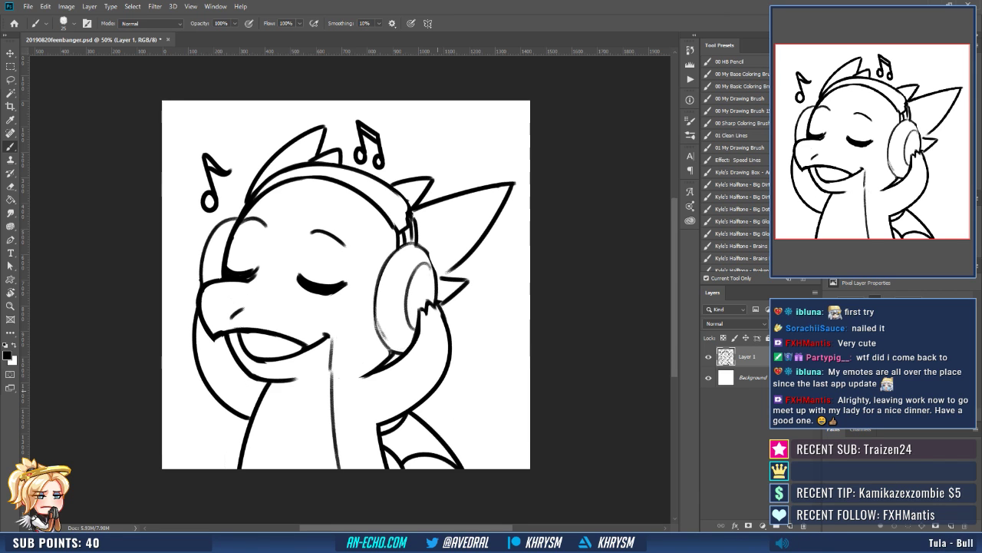
Rotate the canvas view, erase and redraw the rear jaw line from the earcup toward the neck, and reset the rotation.
mouse_move(404, 361)
left_mouse_down()
mouse_move(436, 333)
mouse_move(412, 361)
left_mouse_up()
key("r")
key("e")
key("b")
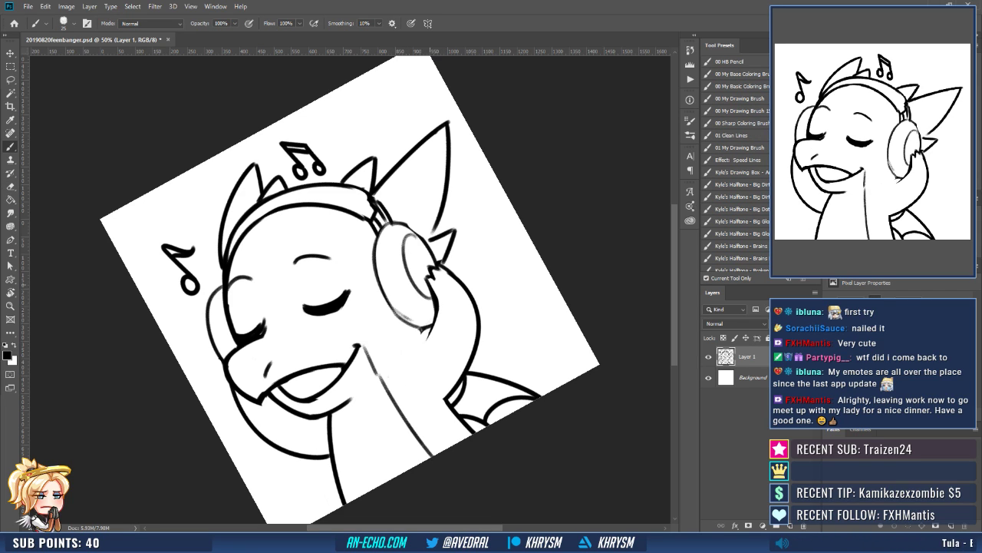
left_click_drag(427, 337, 393, 364)
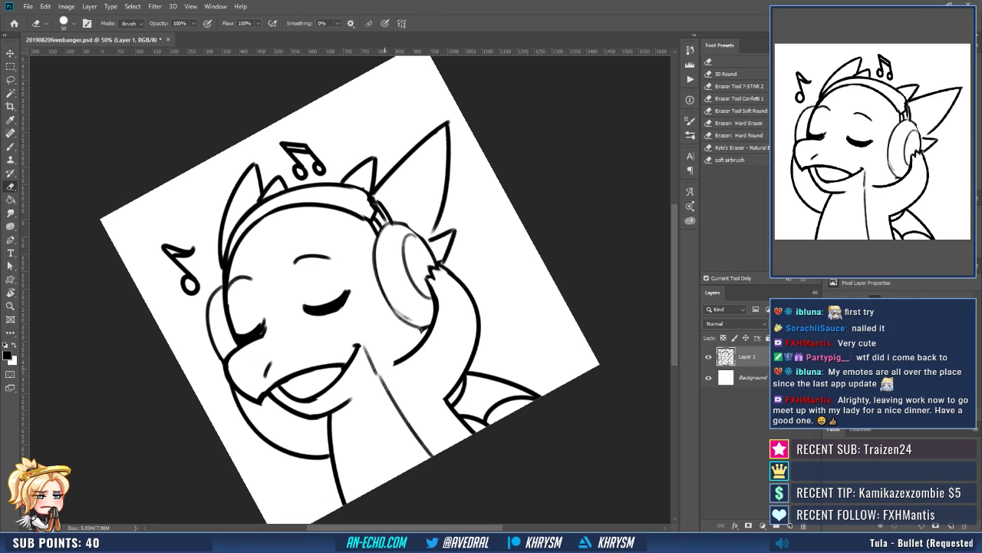
key("e")
left_click(381, 378)
key("b")
mouse_move(405, 357)
left_mouse_down()
mouse_move(389, 376)
mouse_move(428, 346)
left_mouse_up()
key("Escape")
Erase the rough inner ring of the near earcup and clean up the cup's outer edge beside the ear.
key("e")
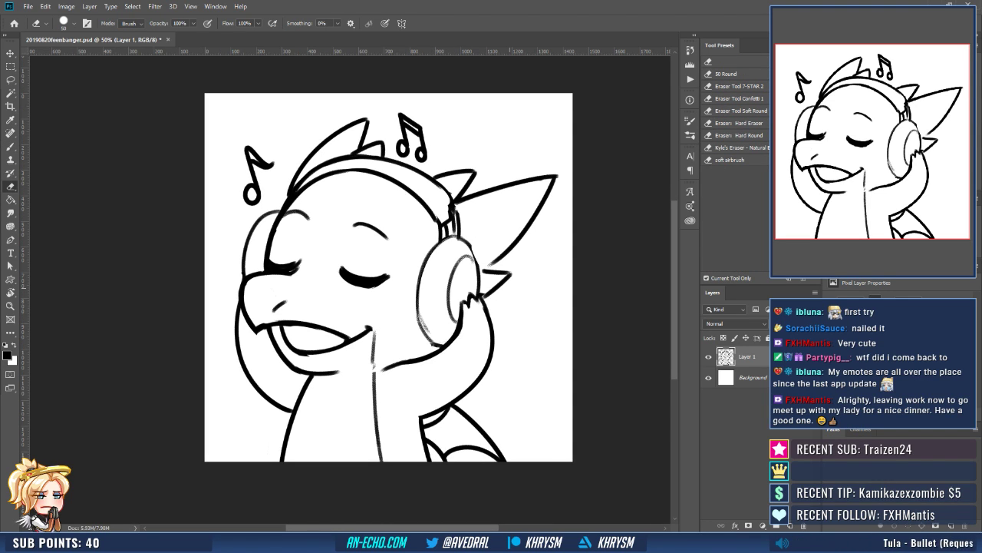
left_click_drag(510, 286, 508, 297)
key("b")
key("e")
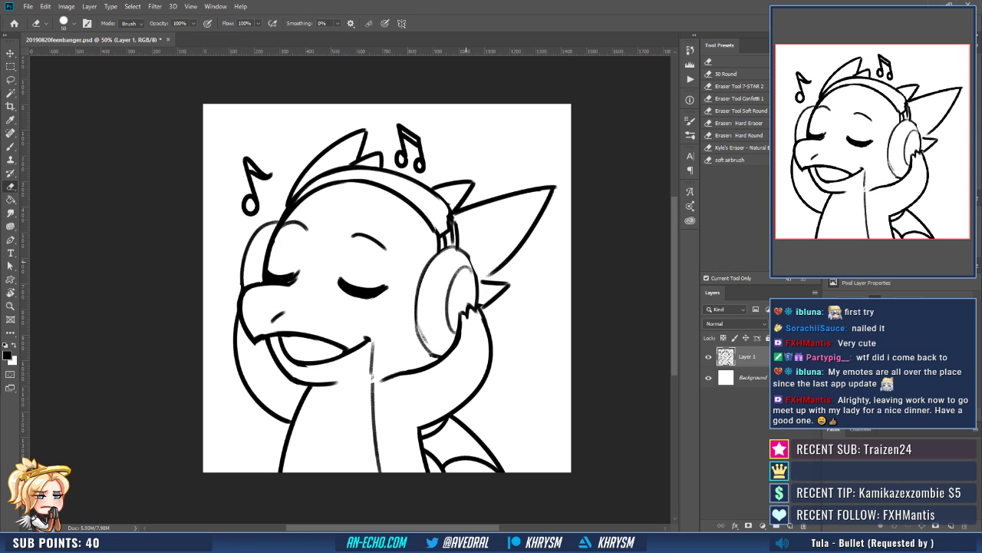
left_click_drag(465, 269, 453, 327)
mouse_move(464, 256)
left_mouse_down()
mouse_move(477, 292)
mouse_move(474, 280)
left_mouse_up()
key("b")
key("e")
key("b")
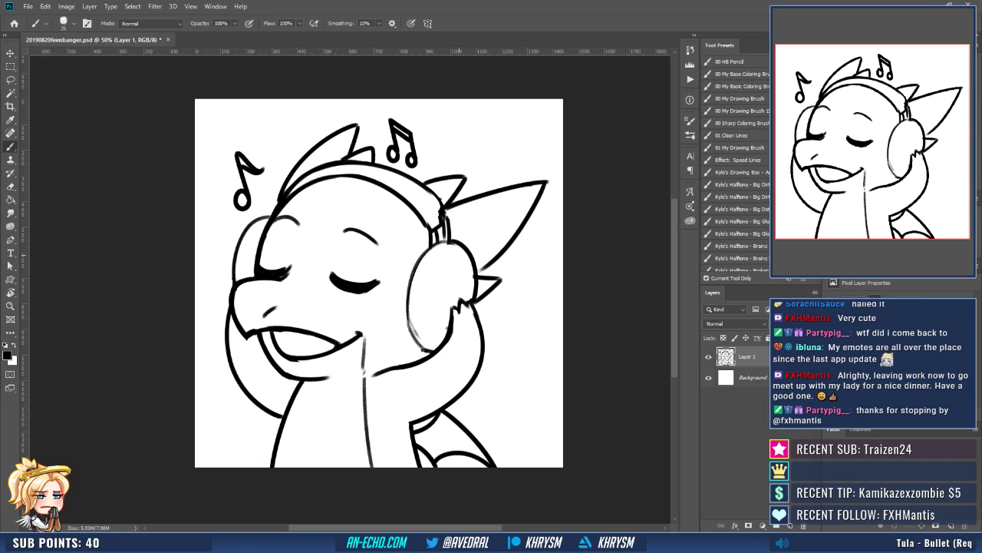
Draw a bold new inner ring on the near earcup, curving down behind the fingers.
mouse_move(469, 269)
left_mouse_down()
mouse_move(449, 266)
mouse_move(450, 327)
left_mouse_up()
key("ctrl+z")
mouse_move(468, 260)
left_mouse_down()
mouse_move(439, 310)
mouse_move(449, 329)
left_mouse_up()
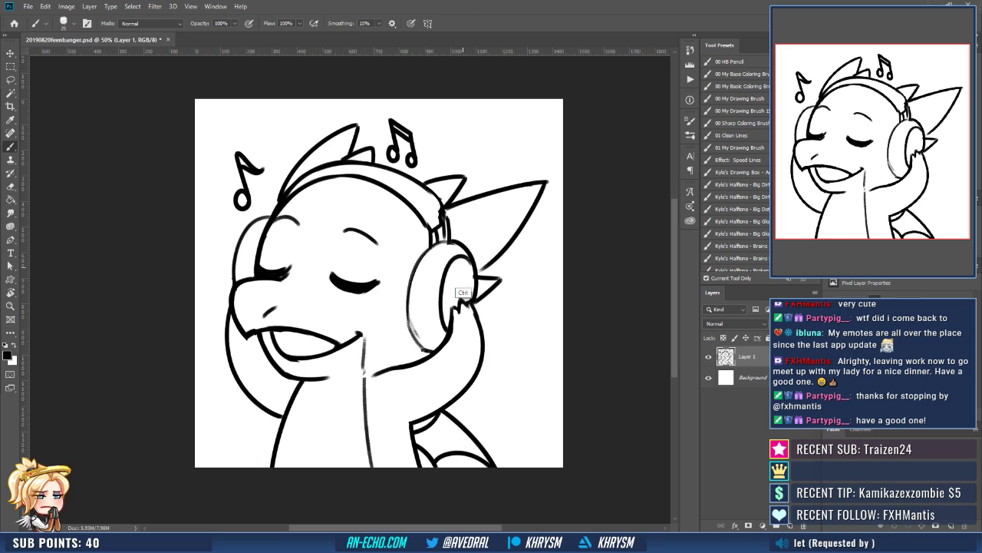
key("ctrl+z")
left_click_drag(460, 258, 443, 315)
Examine the whole drawing at a reduced zoom and return to 50% magnification.
left_click_drag(492, 276, 449, 266)
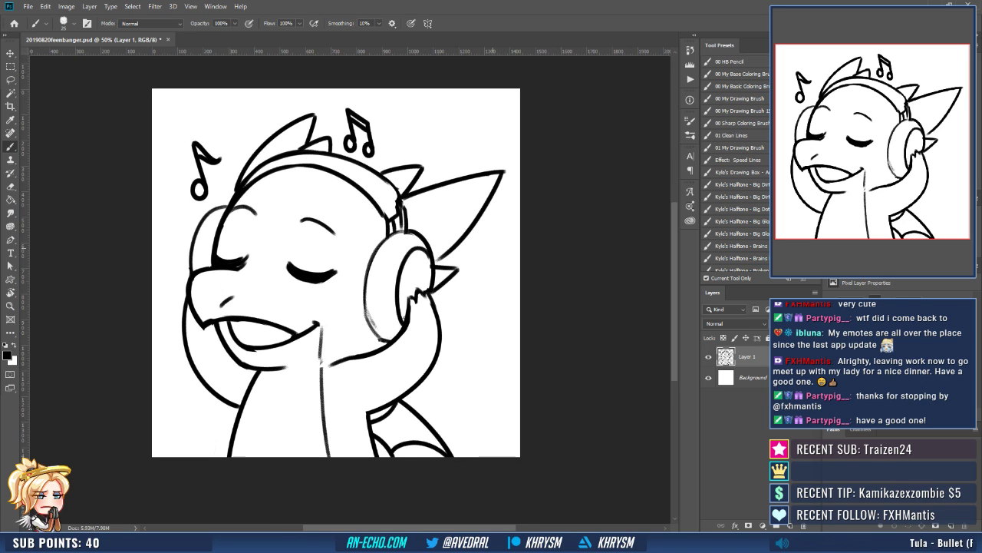
key("ctrl+minus")
key("ctrl+minus")
key("ctrl+minus")
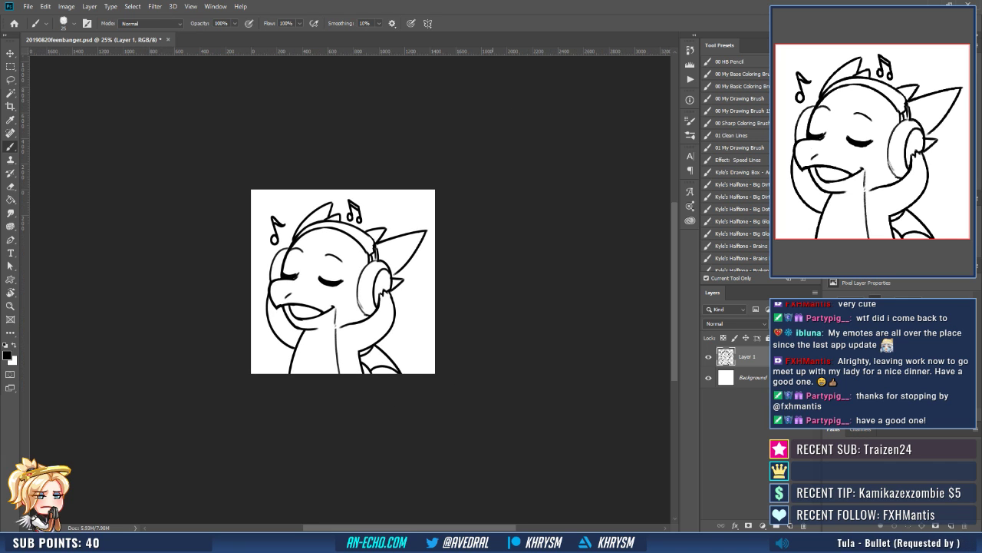
key("ctrl+minus")
key("ctrl+plus")
key("ctrl+plus")
key("ctrl+plus")
key("ctrl+plus")
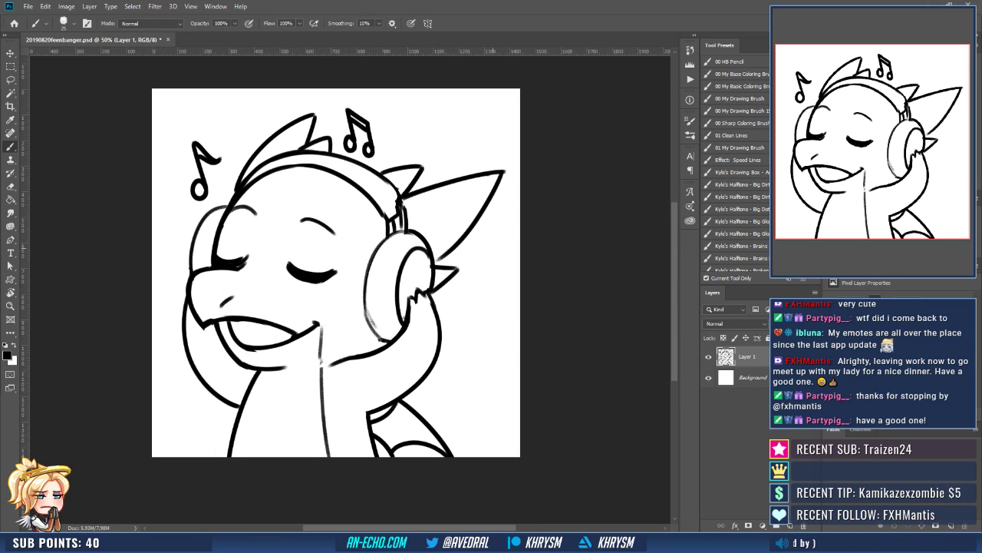
Rotate the canvas view, sketch a lower outer headband line over the head with an oval joint near the ear, and reset the rotation.
key("r")
left_click_drag(493, 248, 442, 174)
mouse_move(221, 233)
left_mouse_down()
mouse_move(269, 266)
mouse_move(381, 215)
left_mouse_up()
key("b")
key("ctrl+z")
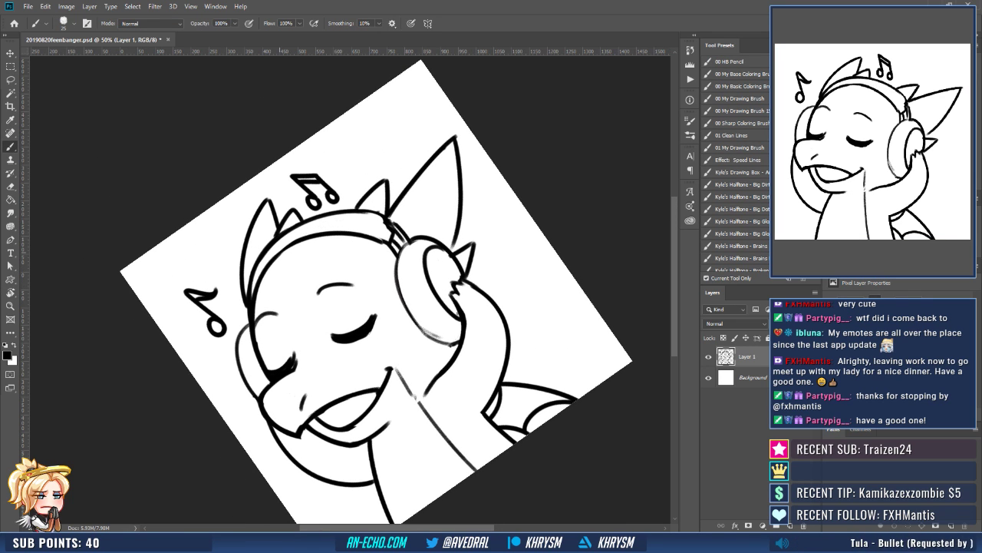
left_click_drag(275, 254, 382, 215)
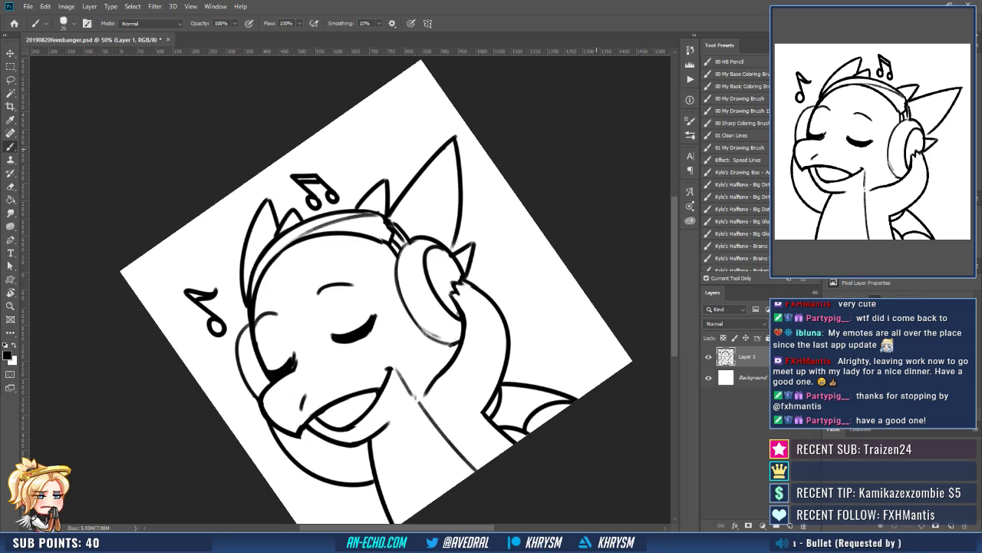
key("ctrl+z")
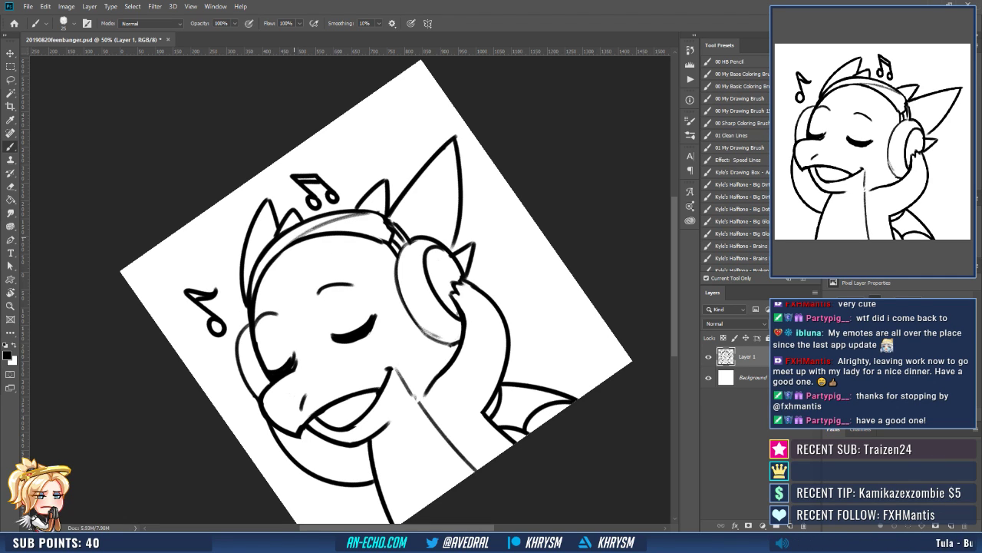
key("ctrl+z")
mouse_move(300, 237)
left_mouse_down()
mouse_move(359, 216)
mouse_move(383, 222)
left_mouse_up()
key("ctrl+z")
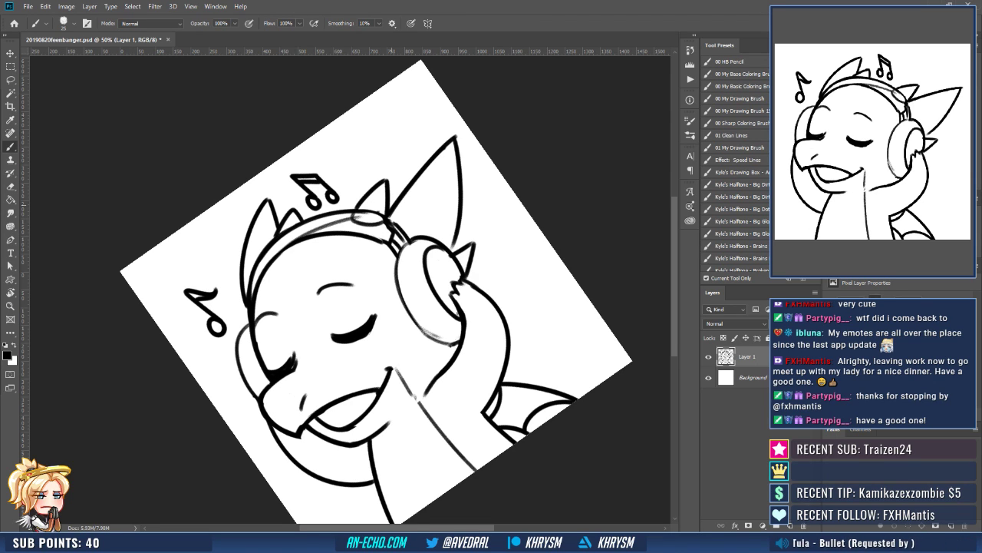
key("Escape")
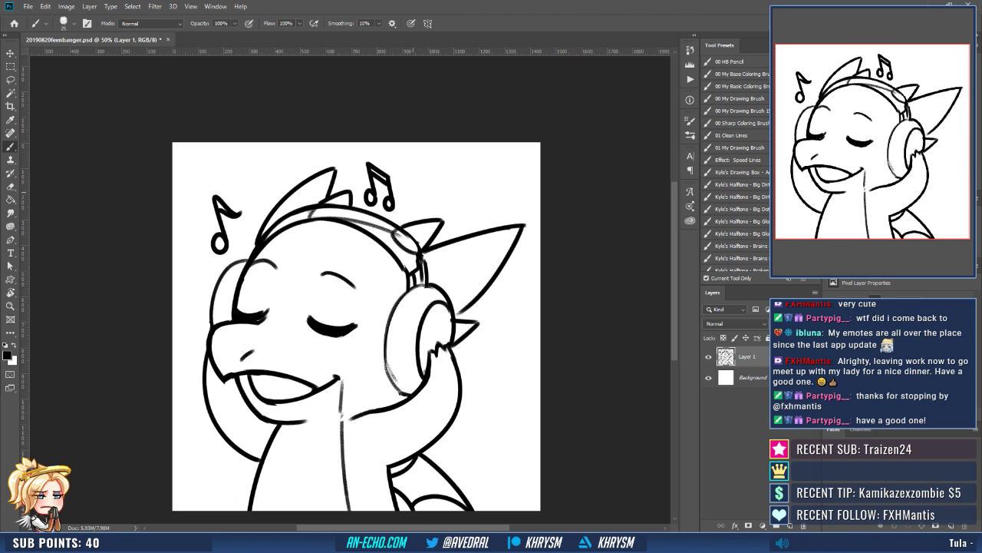
Erase the small crest spike behind the headband and redraw it smaller.
key("e")
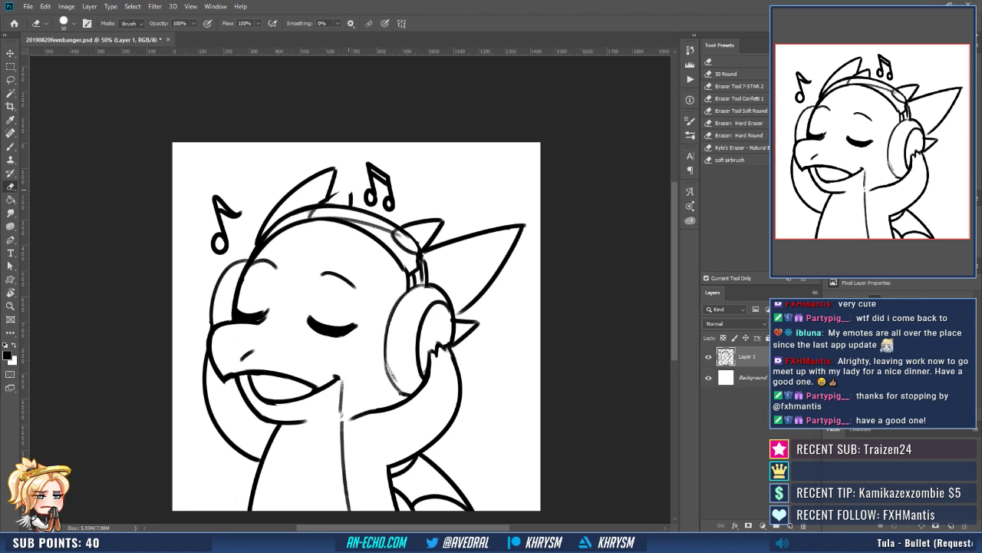
key("b")
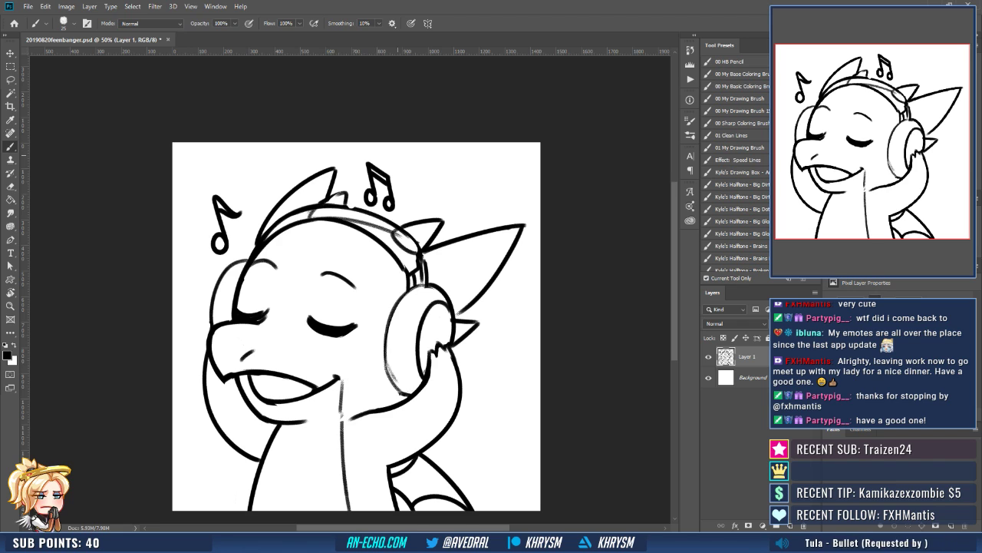
key("e")
key("b")
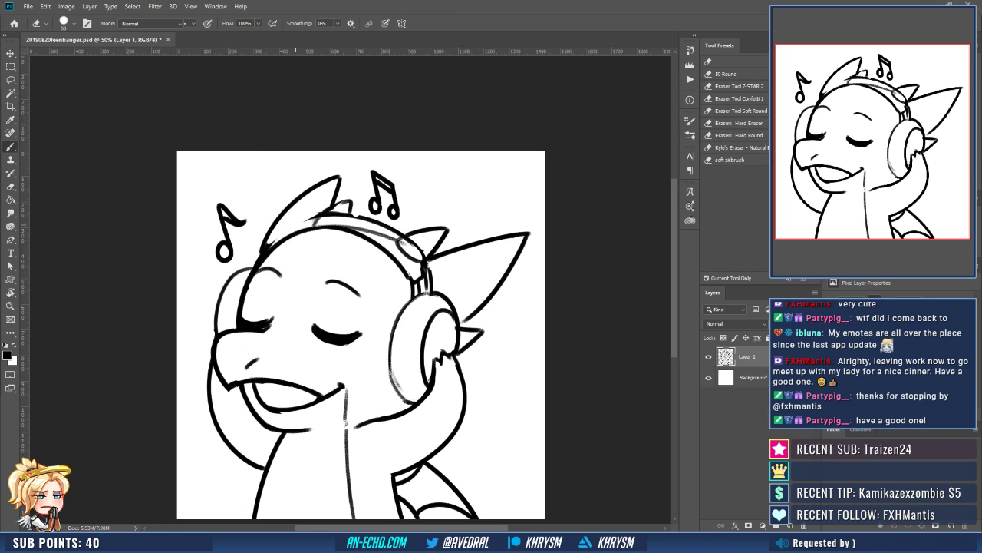
Redraw and clean up the eyebrow lines, comparing the drawing in mirrored and normal view.
left_click_drag(473, 227, 492, 176)
left_click_drag(536, 273, 511, 292)
key("h")
key("e")
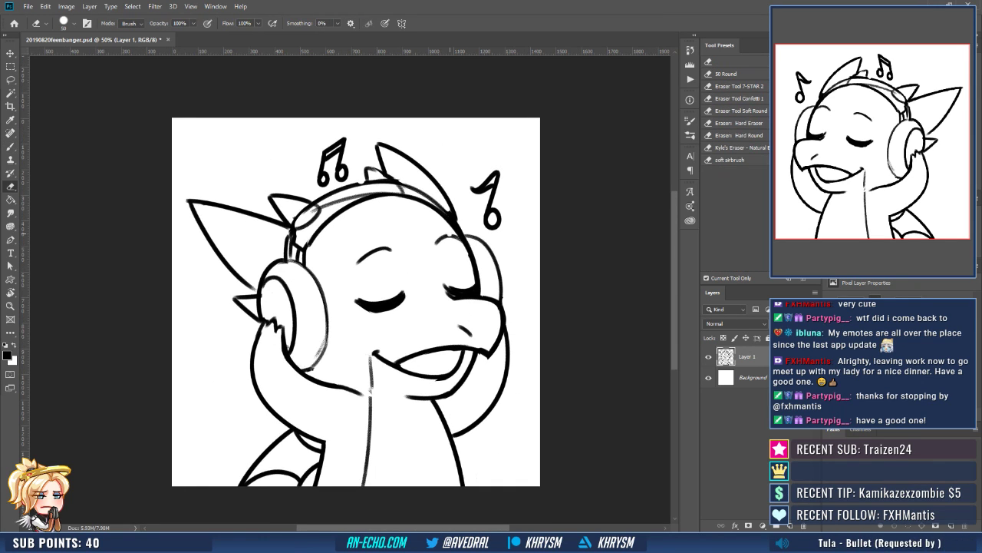
left_click_drag(357, 258, 397, 240)
key("b")
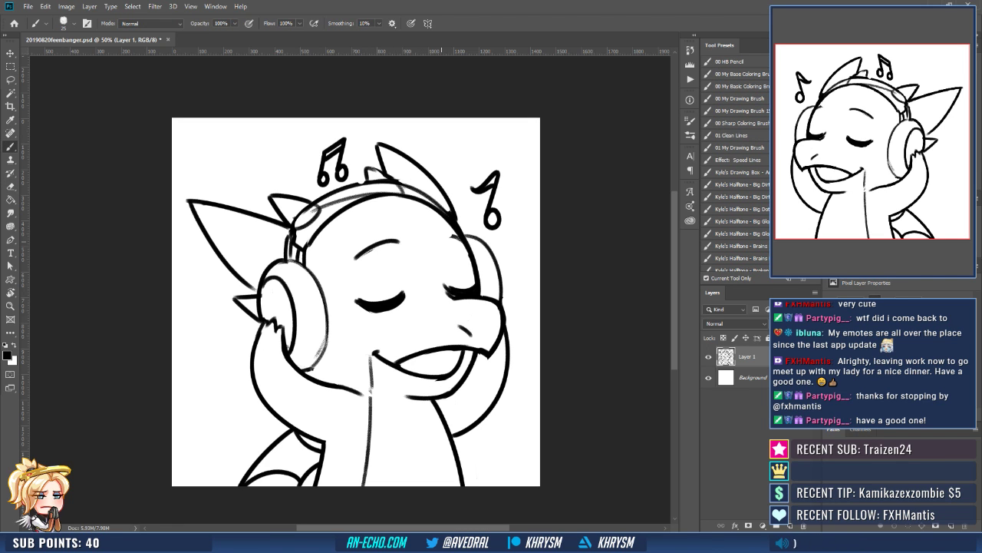
key("ctrl+shift+h")
left_click_drag(336, 258, 378, 222)
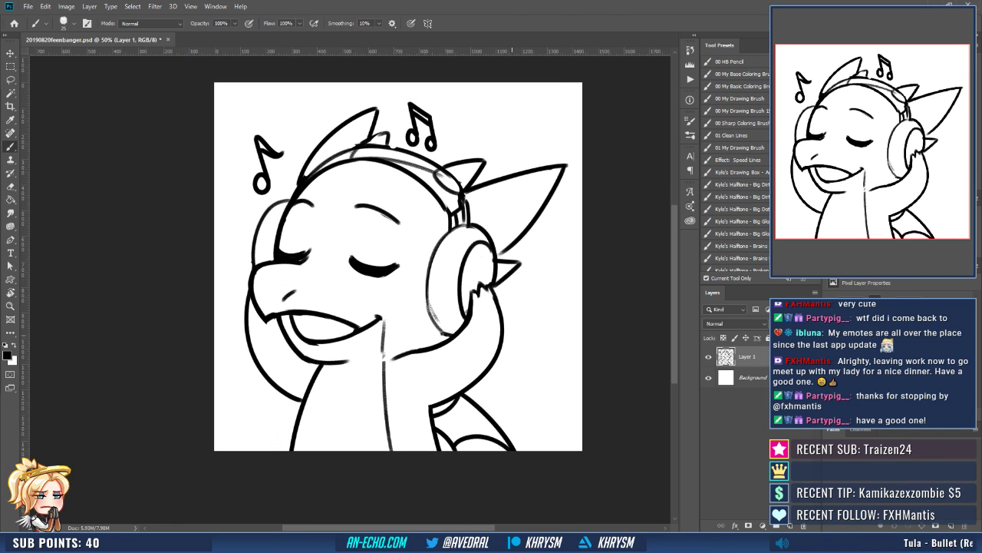
key("e")
left_click_drag(472, 256, 503, 238)
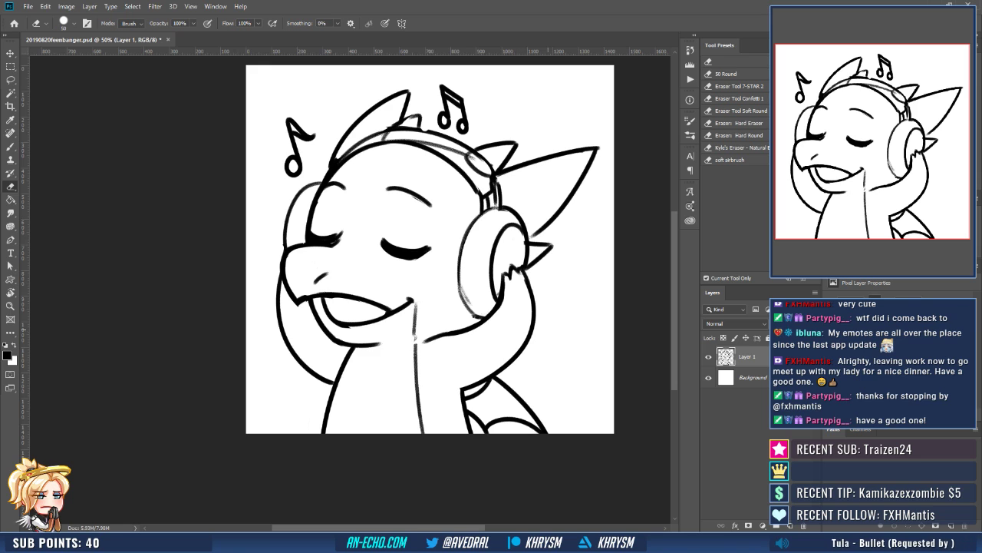
left_click_drag(540, 340, 524, 341)
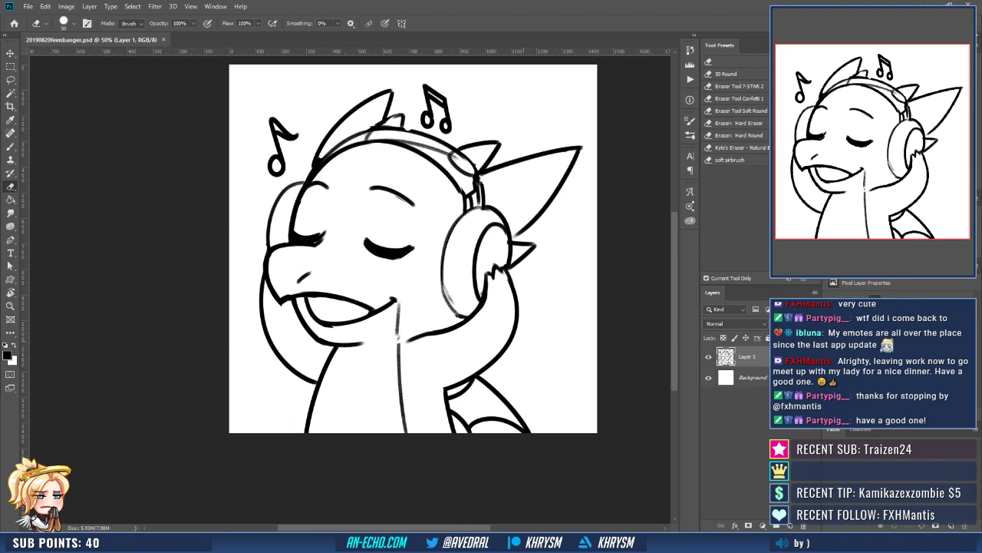
key("ctrl+shift+h")
key("ctrl+shift+h")
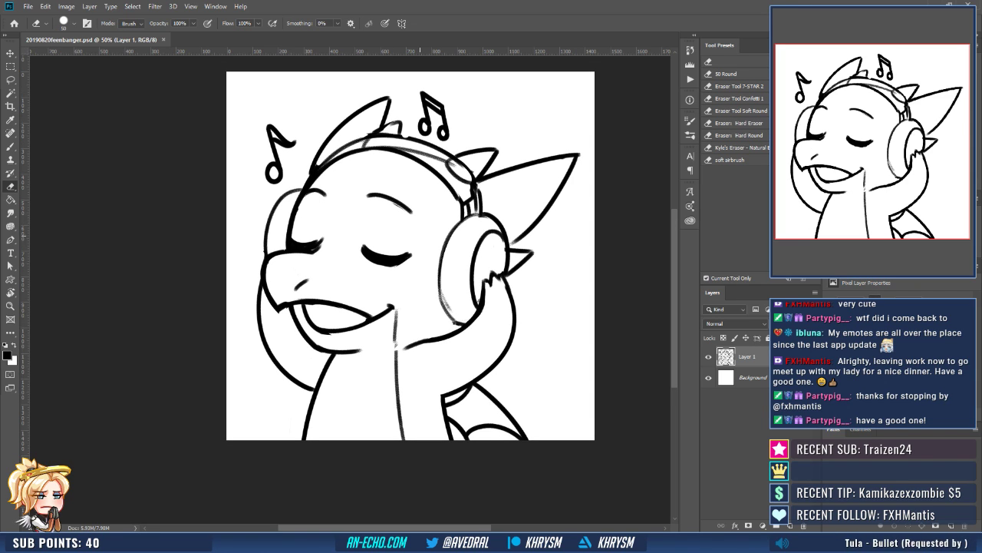
Draw two short diagonal blush marks on the cheek below the near eye and save the drawing.
key("b")
mouse_move(409, 268)
left_mouse_down()
mouse_move(397, 275)
mouse_move(409, 277)
left_mouse_up()
left_click_drag(419, 270, 403, 256)
key("ctrl+s")
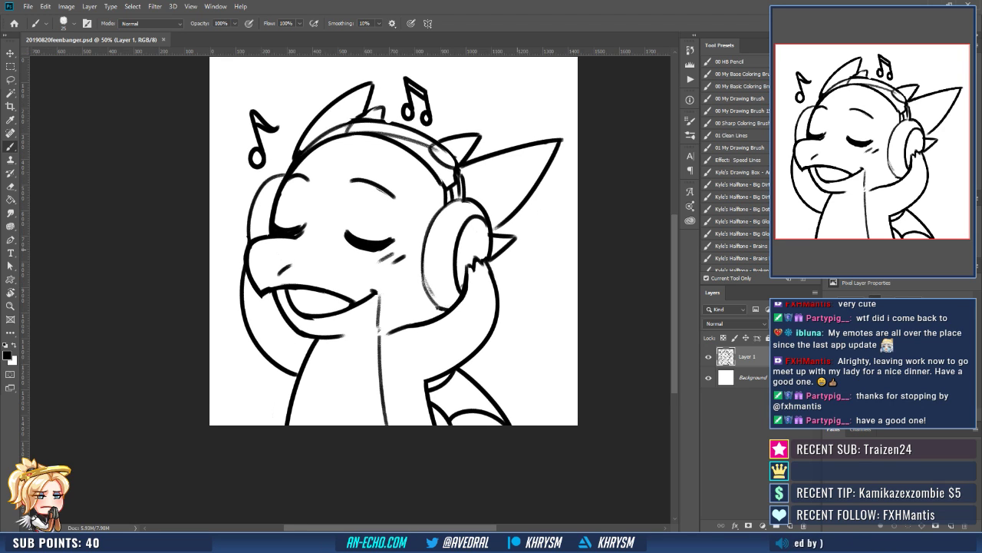
Strengthen the headband's top line beside the crest and erase parts of the rough sketch lines inside the band.
left_click_drag(501, 227, 478, 254)
left_click_drag(321, 158, 357, 150)
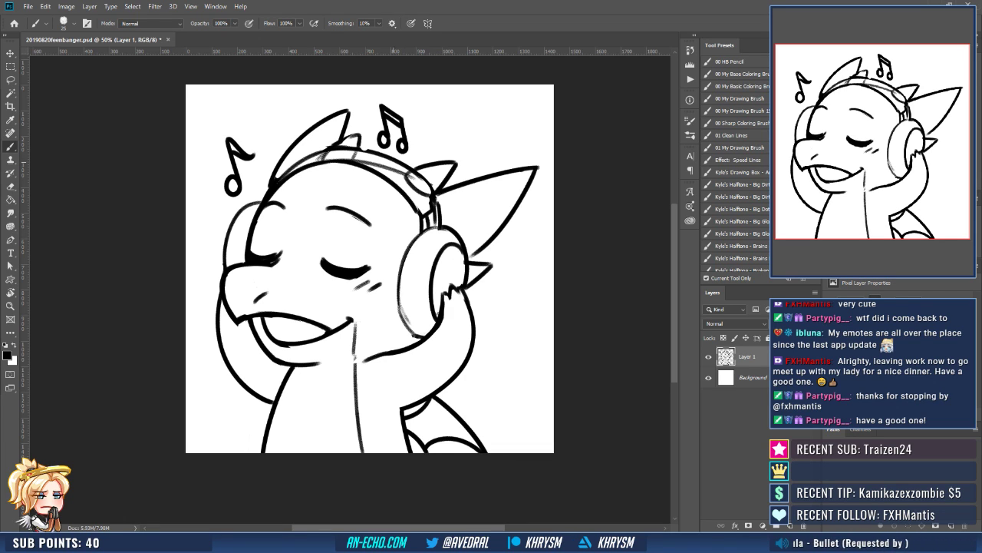
key("e")
key("b")
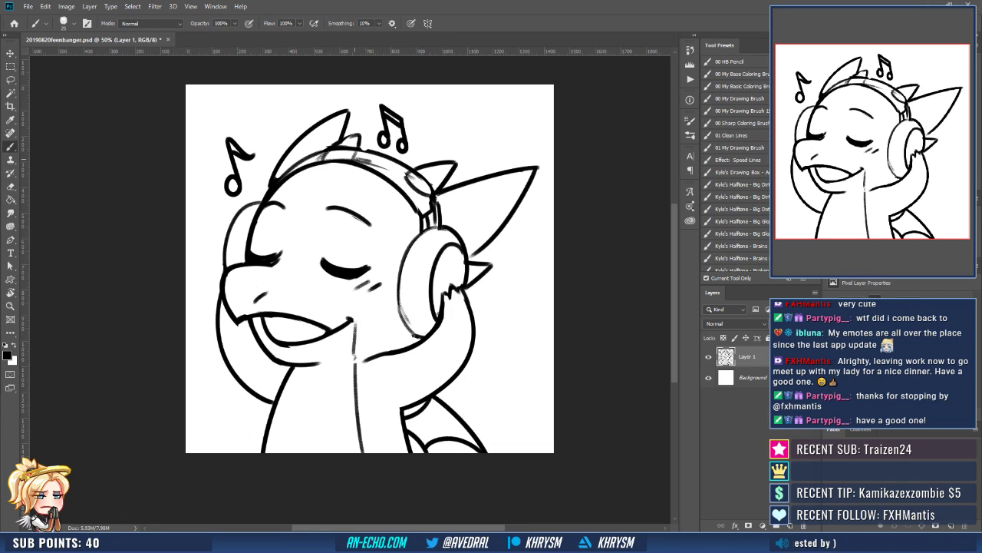
Rotate the canvas view, redraw the headband's outer edge down to the near earcup joint, erase the leftover sketch lines, and reset the rotation.
key("r")
left_click_drag(445, 175, 319, 175)
key("e")
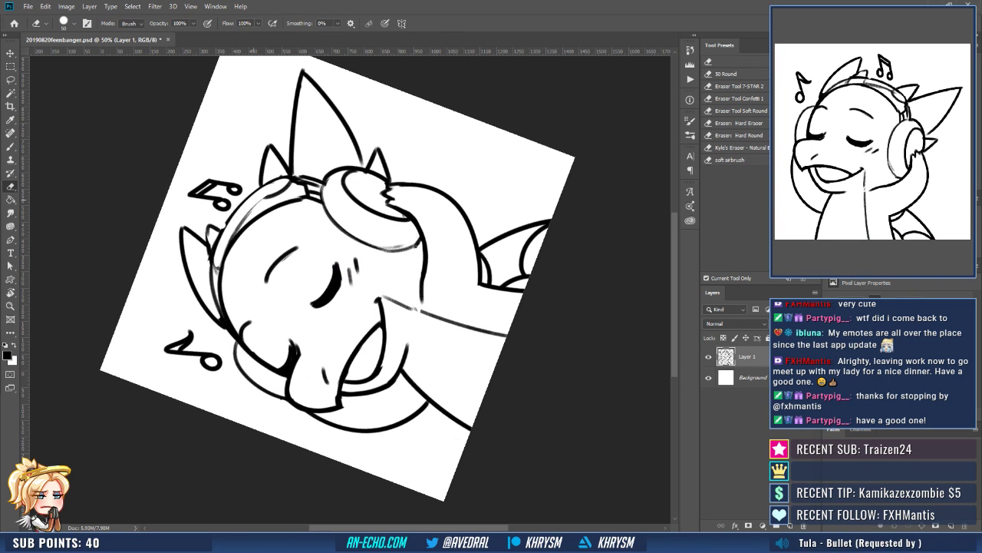
key("b")
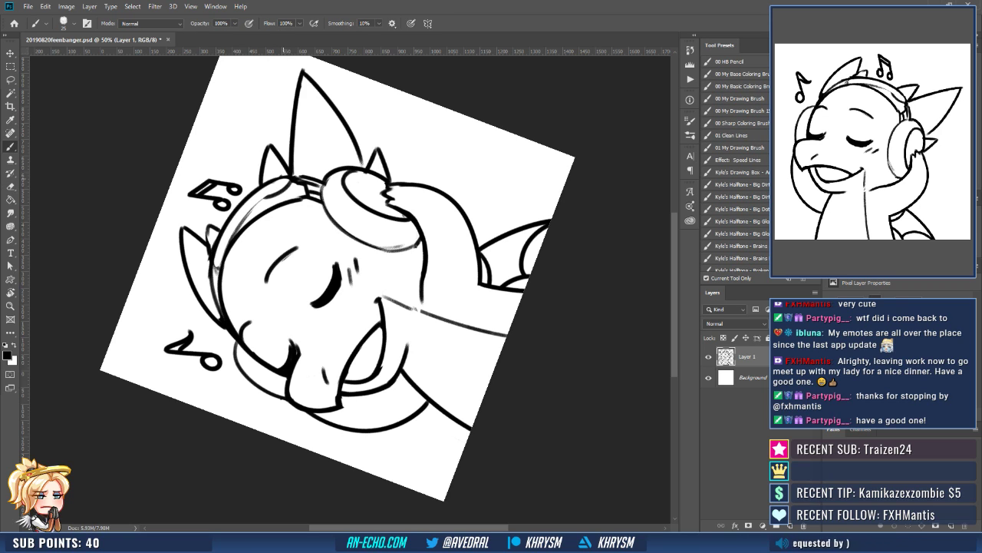
key("e")
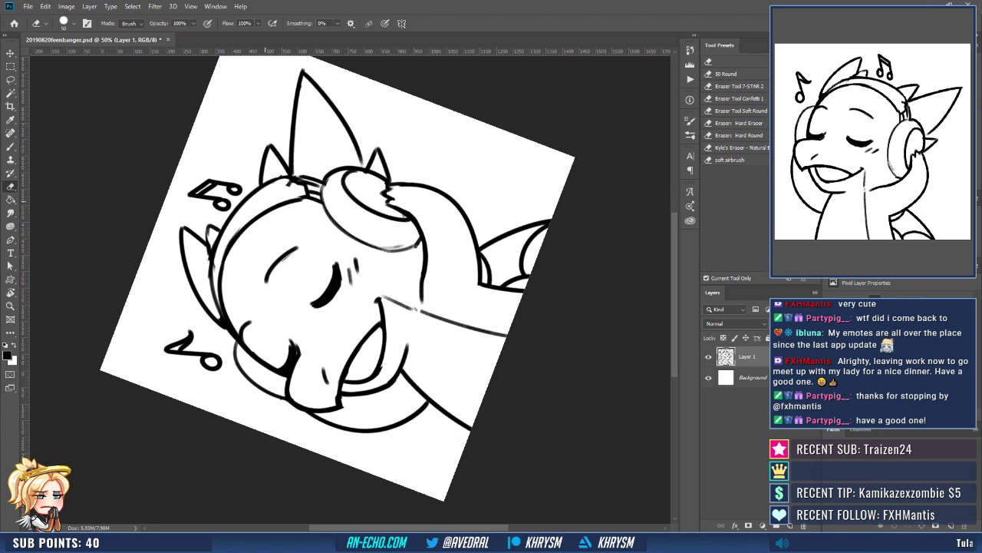
left_click(298, 181)
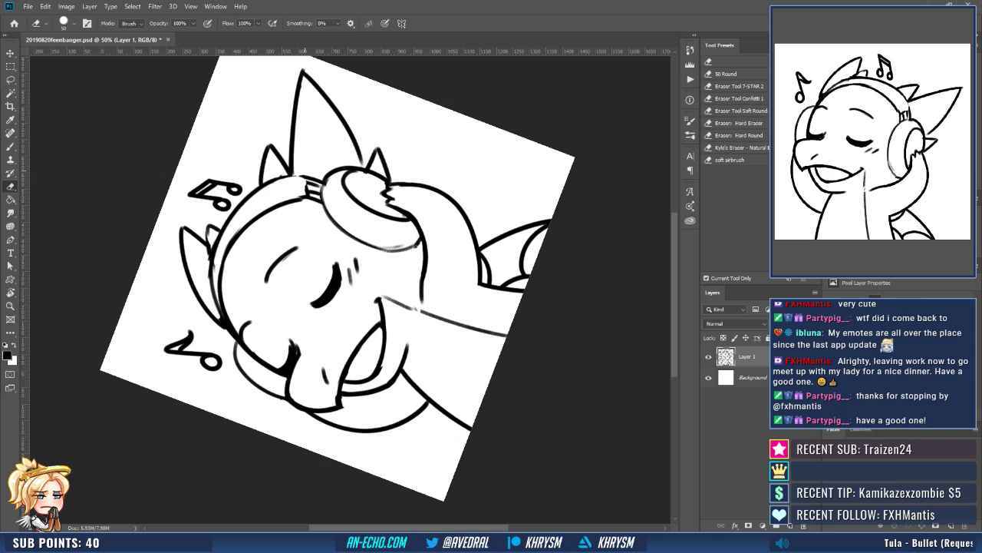
key("Escape")
key("b")
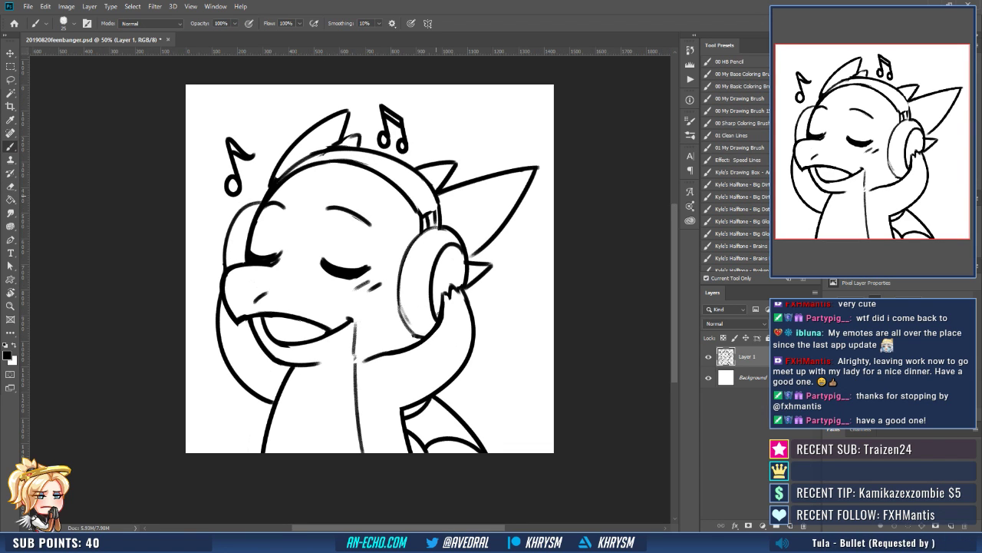
Rework the underside of the lower jaw, extending its line toward the neck, and return the canvas to its upright view.
left_click_drag(460, 200, 467, 185)
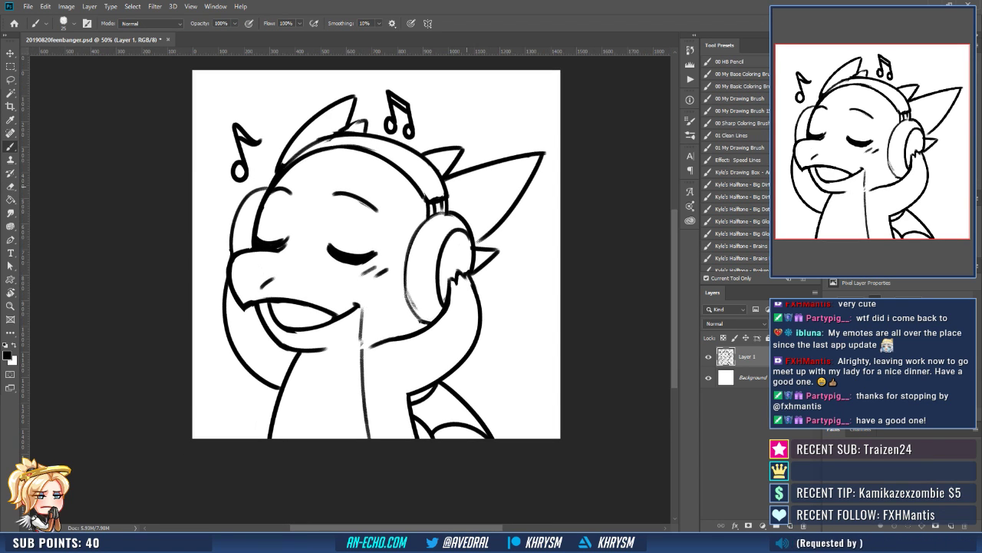
left_click_drag(375, 255, 393, 226)
key("e")
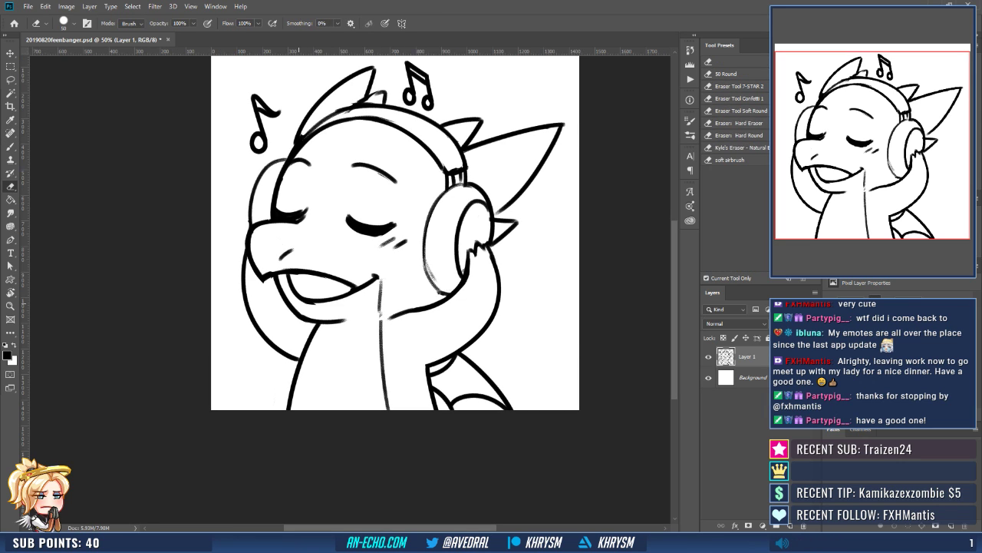
key("r")
left_click_drag(369, 377, 433, 361)
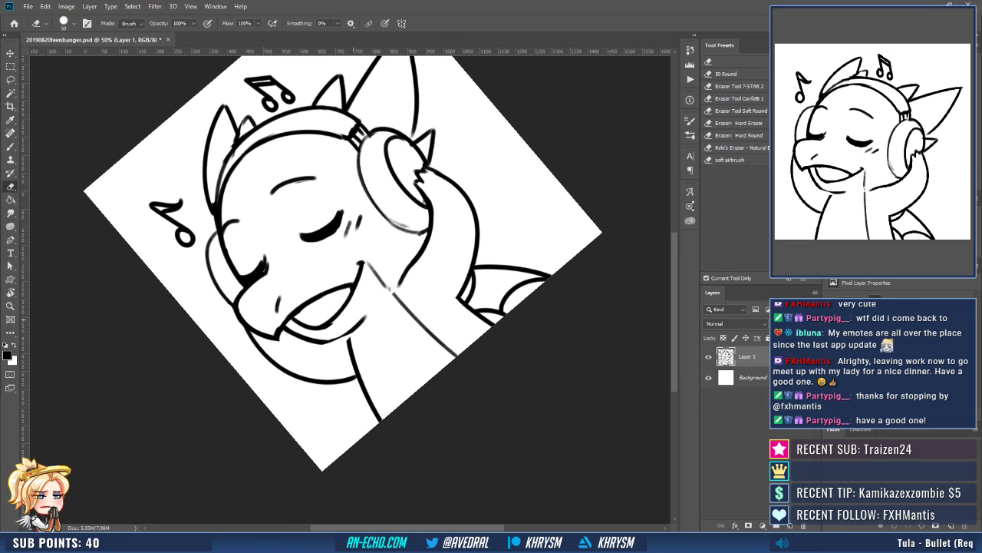
key("b")
key("Escape")
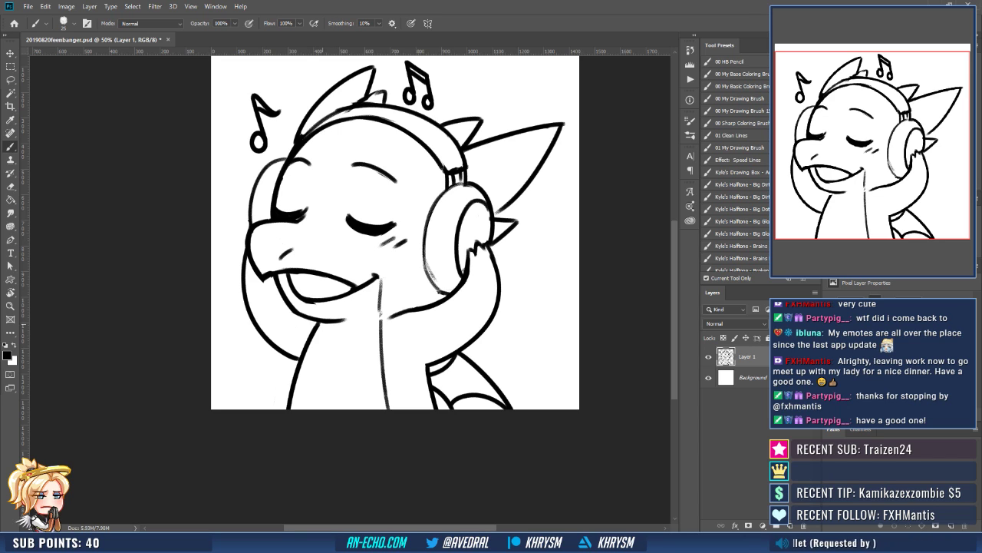
key("e")
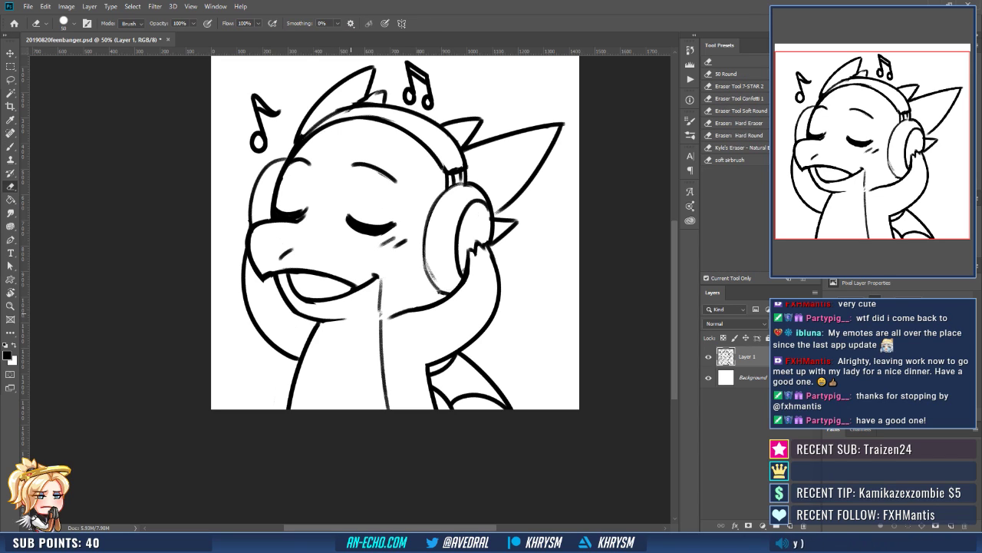
key("b")
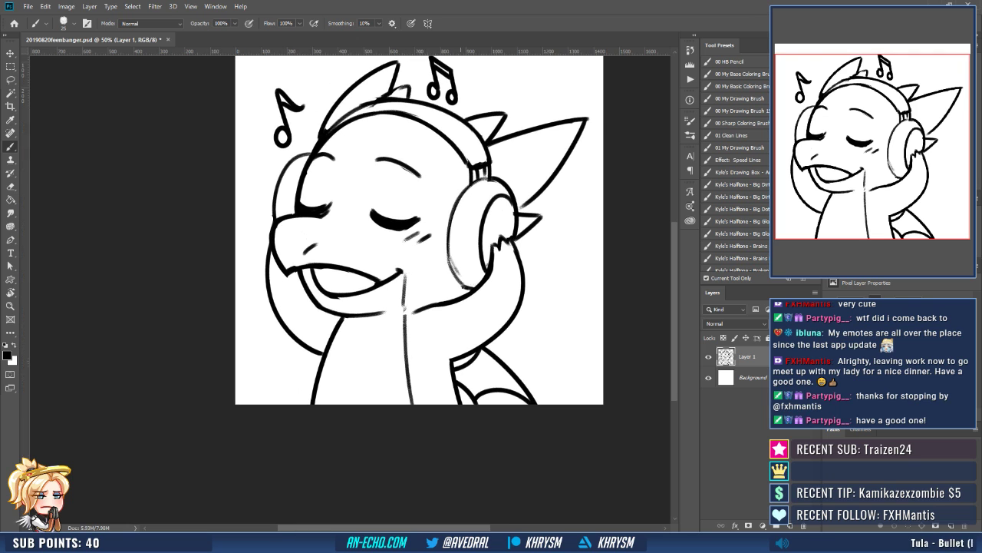
Examine the whole drawing at thumbnail size and magnify it to 100% around the face and mouth.
key("ctrl+minus")
key("ctrl+minus")
key("ctrl+minus")
key("ctrl+minus")
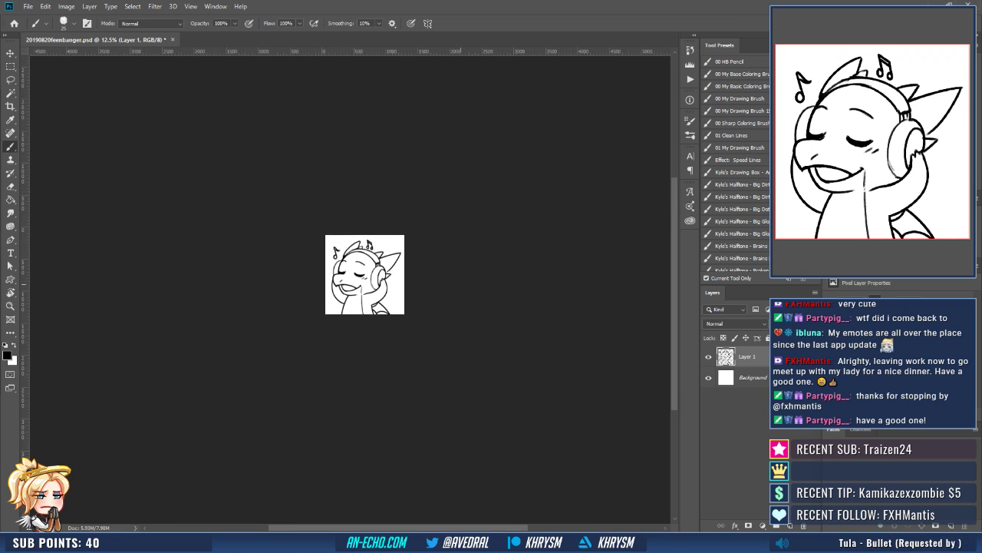
key("ctrl+minus")
key("ctrl+plus")
key("ctrl+plus")
key("ctrl+plus")
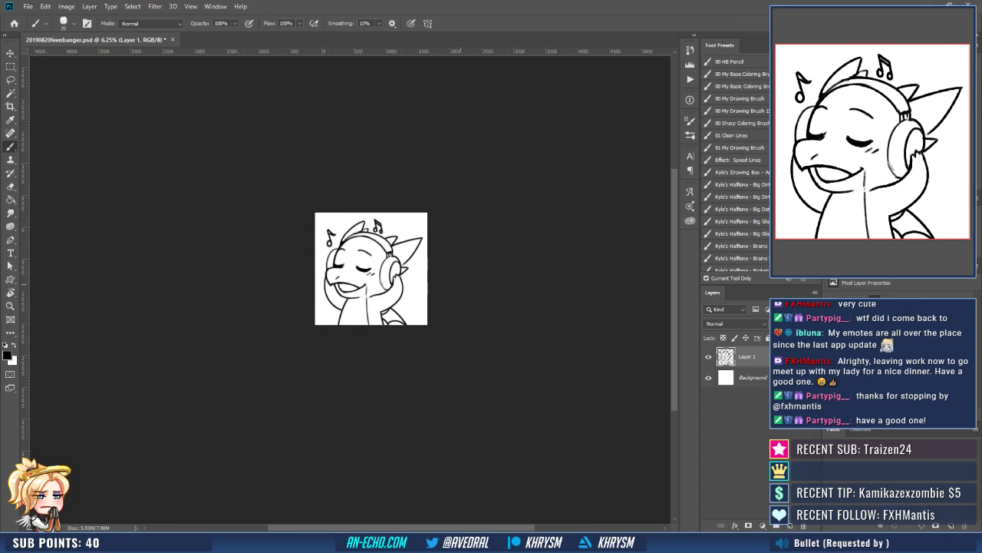
key("ctrl+plus")
key("ctrl+plus")
key("ctrl+plus")
key("ctrl+plus")
key("ctrl+plus")
key("ctrl+plus")
key("ctrl+plus")
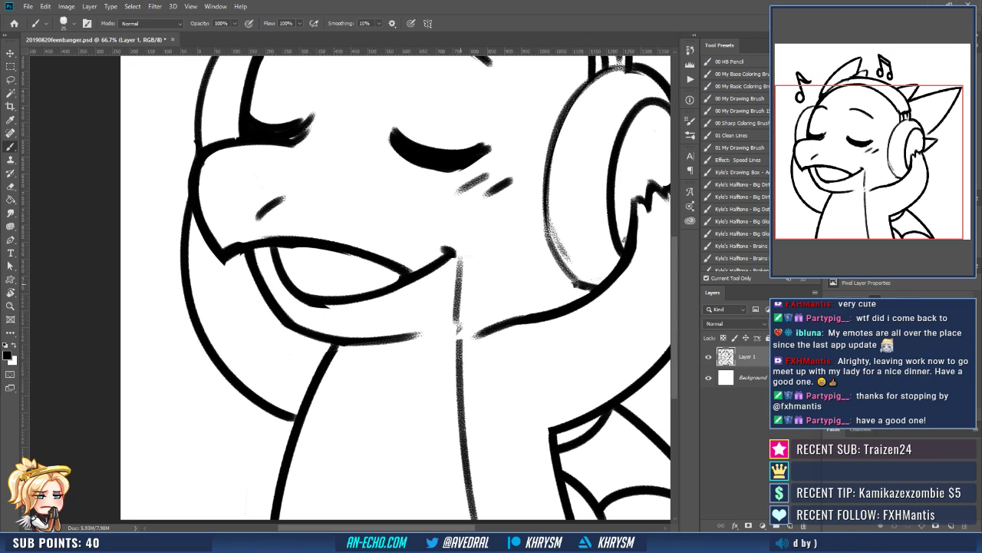
key("ctrl+plus")
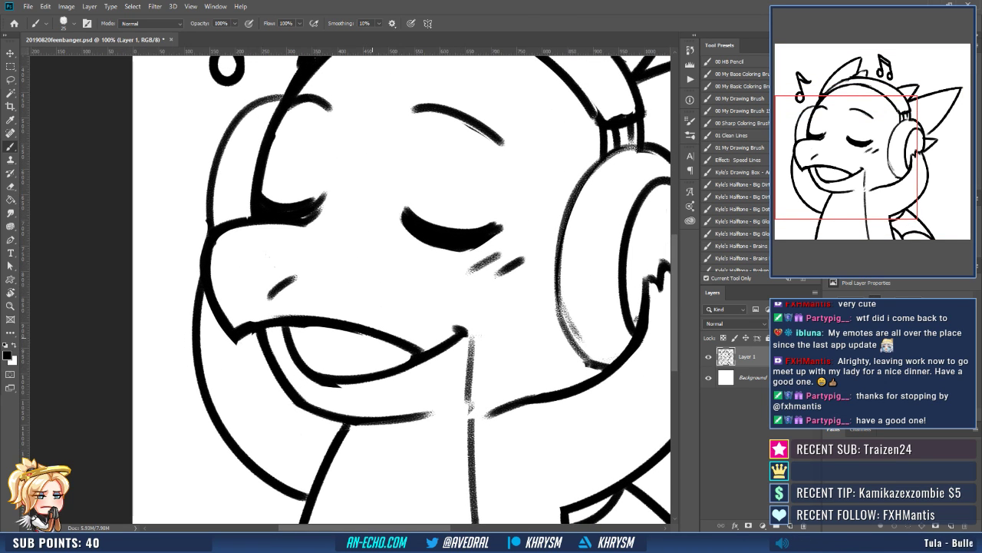
Erase the front end of the inner mouth line and redraw it as a steeper curve meeting the upper beak.
key("e")
left_click(288, 335)
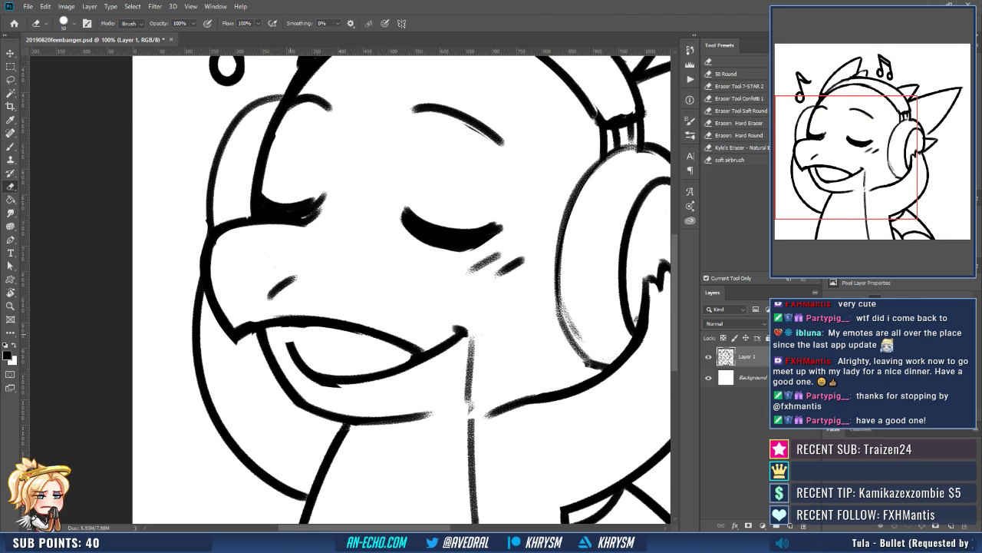
left_click(282, 353)
key("b")
left_click_drag(298, 328, 298, 366)
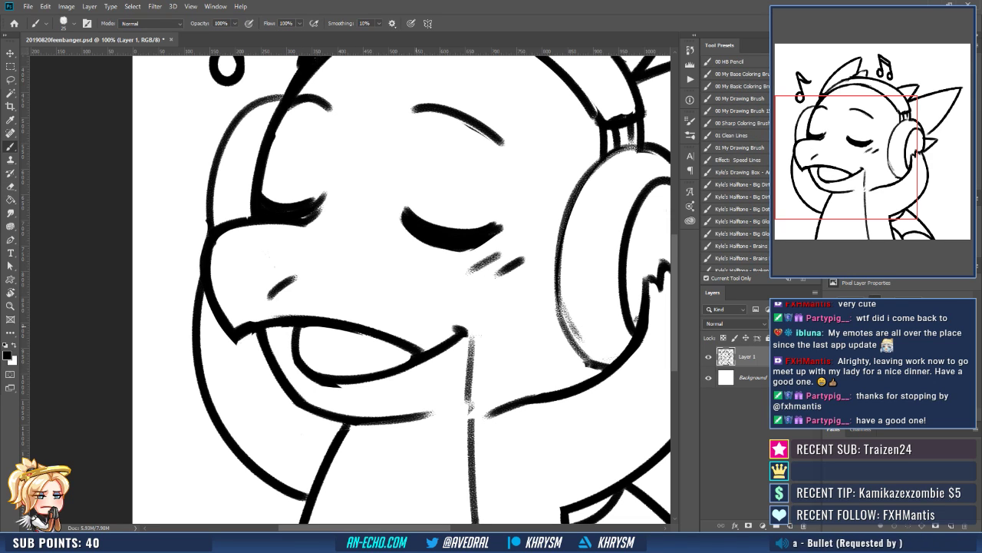
Erase the front edge of the lower jaw beneath the beak, redraw it as a cleaner curve, and zoom out to the full drawing.
key("e")
left_click_drag(259, 335, 283, 390)
key("b")
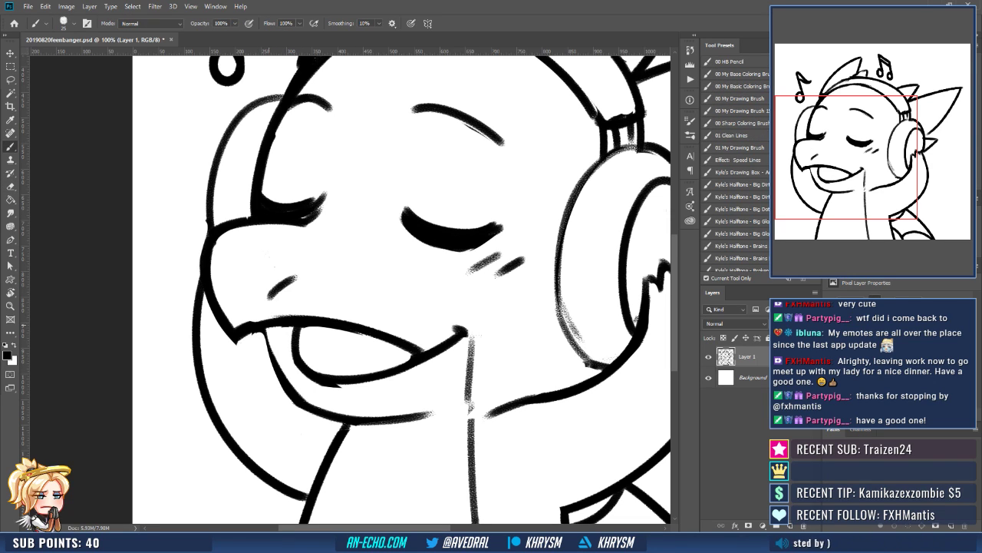
left_click_drag(264, 328, 290, 398)
key("ctrl+minus")
key("ctrl+minus")
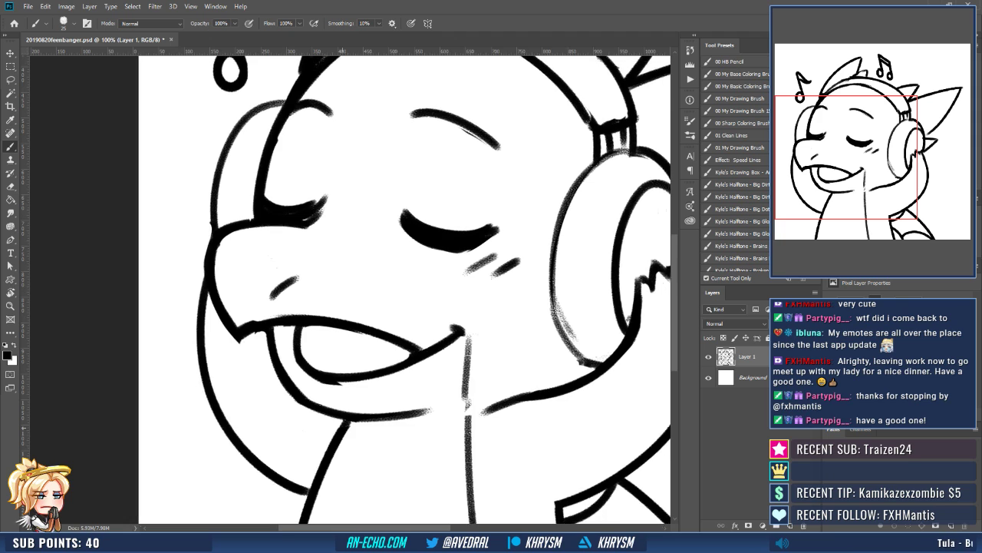
Examine the overall drawing at 50% zoom, checking the face, headphones, arms and ear.
scroll(434, 355, "up", 1)
left_click_drag(434, 355, 429, 359)
key("ctrl+z")
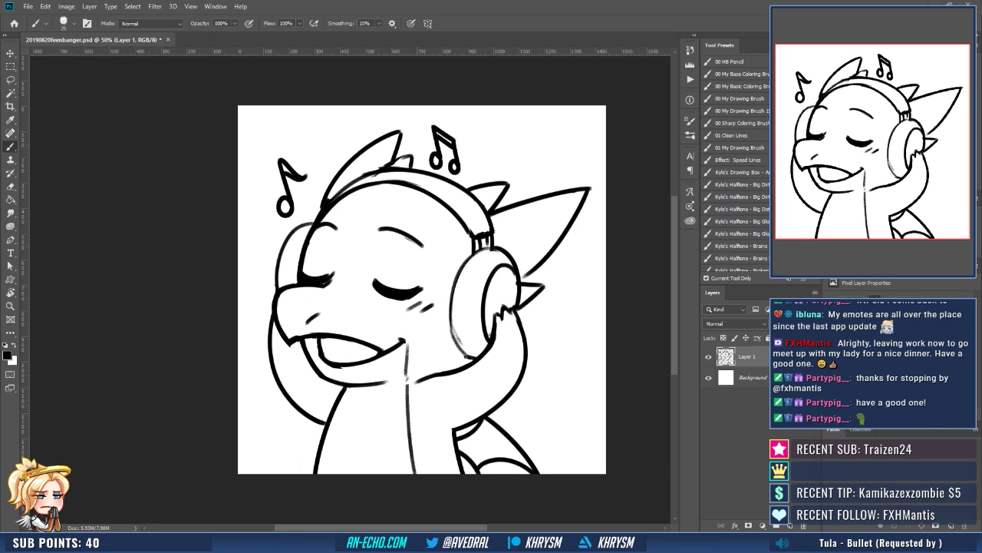
left_click_drag(549, 209, 521, 263)
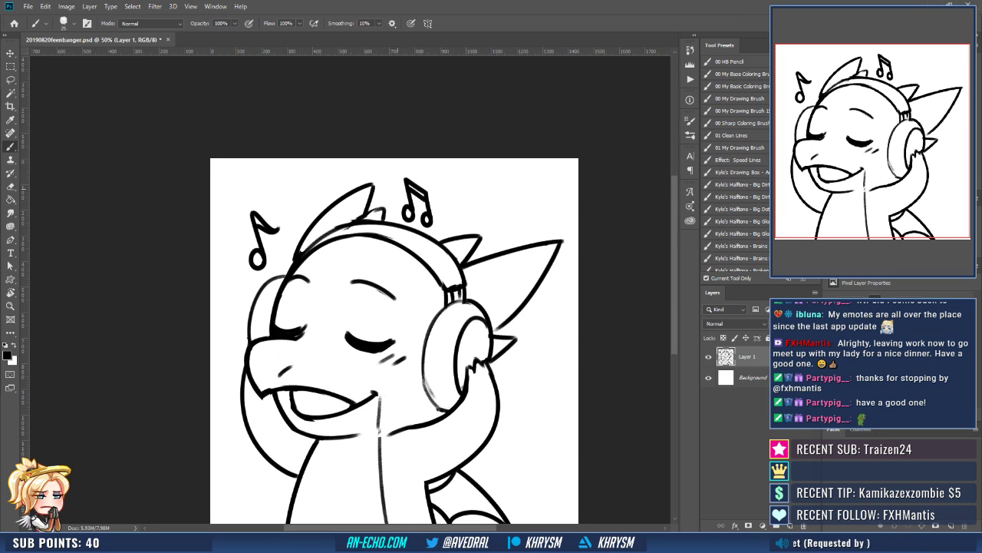
left_click_drag(500, 218, 508, 183)
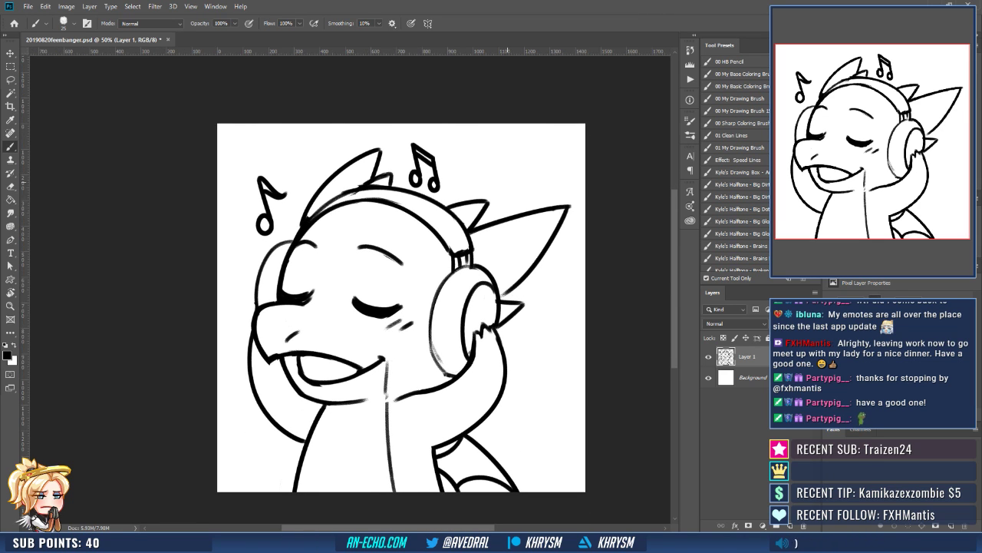
left_click_drag(552, 324, 543, 288)
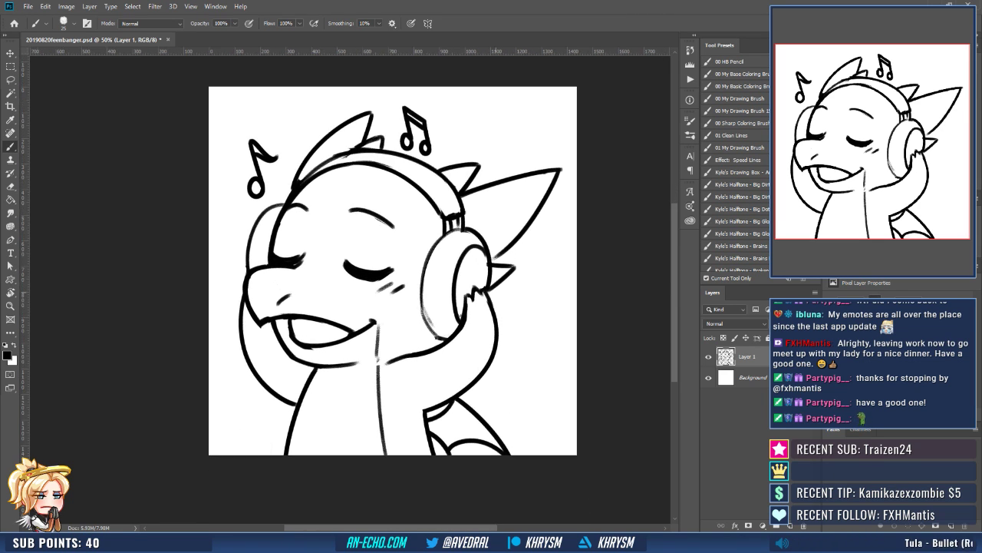
key("e")
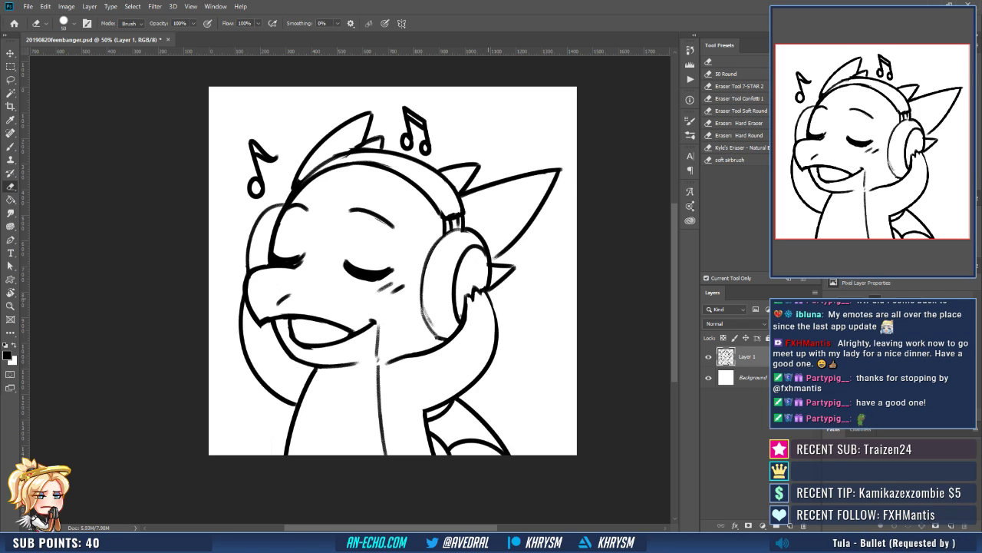
key("b")
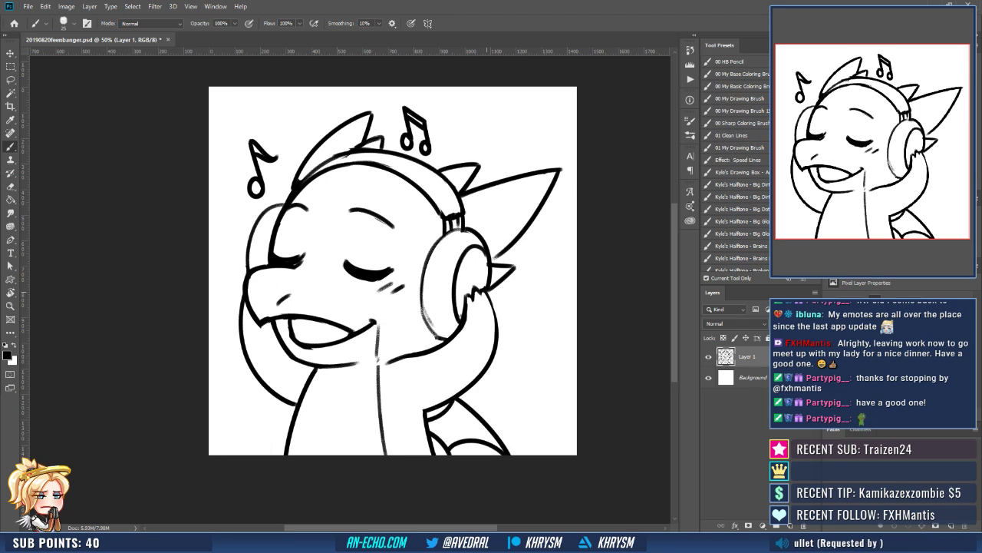
left_click_drag(492, 302, 498, 361)
left_click_drag(593, 248, 602, 257)
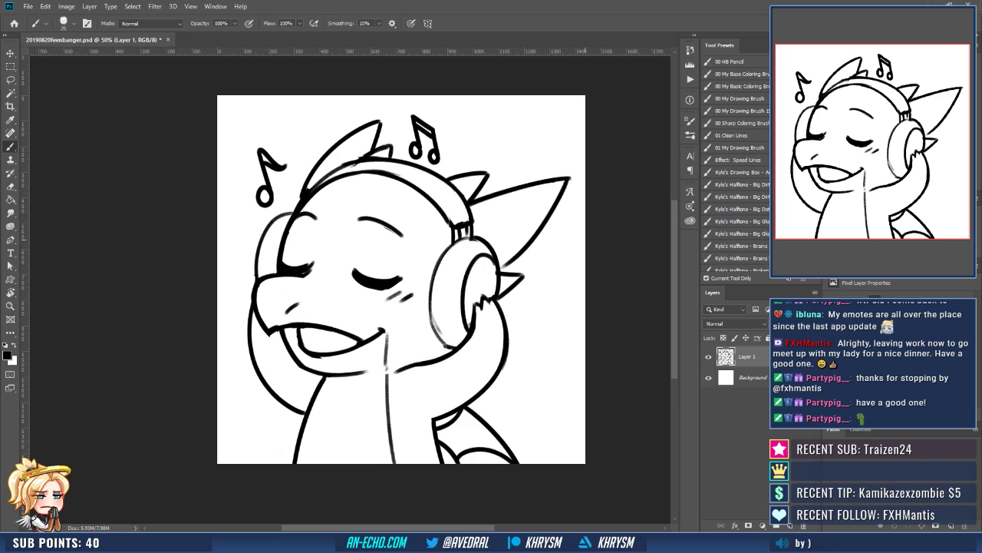
Flip the canvas horizontally, erase the far earcup's outline, and redraw it as a narrower curve closer to the head.
key("ctrl+shift+h")
left_click_drag(560, 338, 510, 319)
key("e")
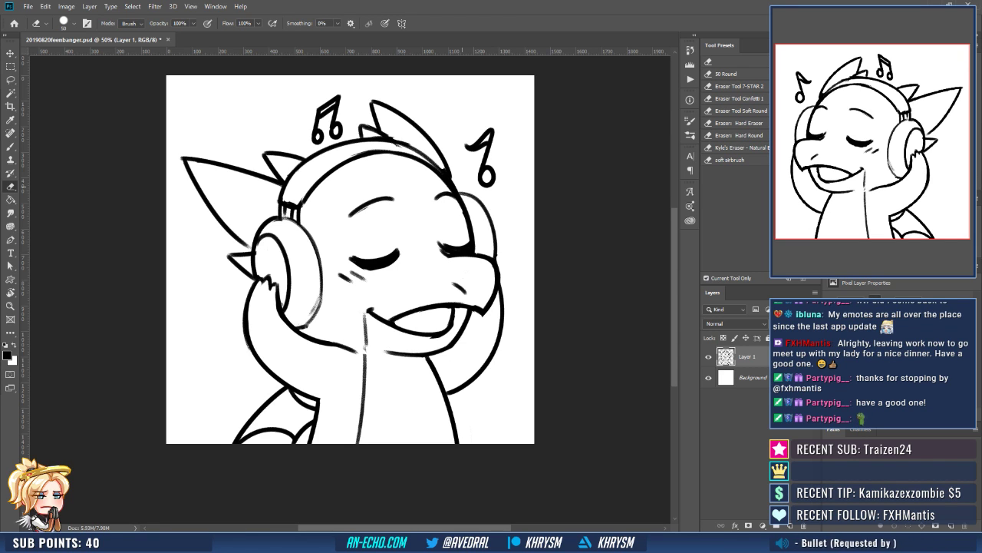
left_click_drag(471, 196, 494, 261)
key("b")
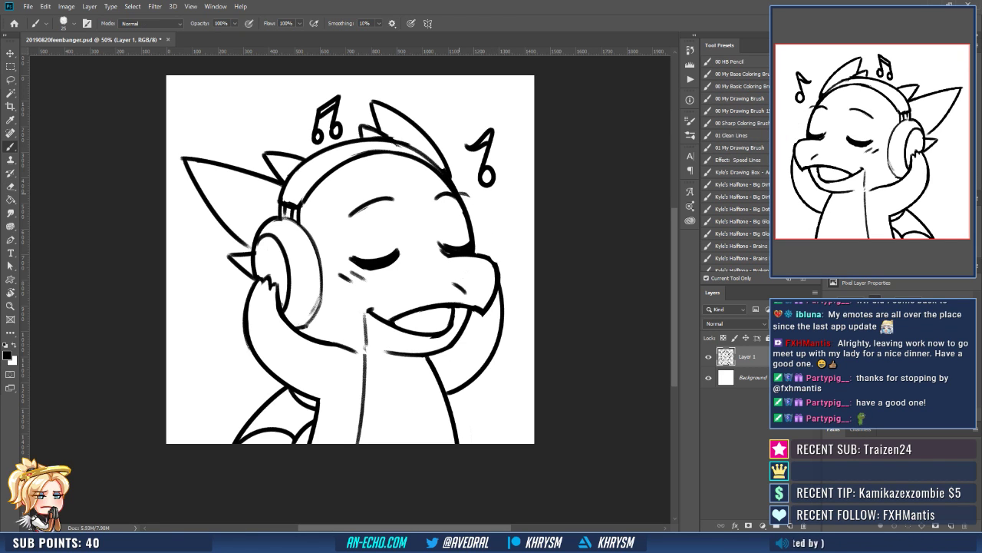
mouse_move(462, 193)
left_mouse_down()
mouse_move(484, 218)
mouse_move(490, 255)
left_mouse_up()
Erase the upper part of the far arm's outer contour and redraw it closer in beneath the beak.
key("e")
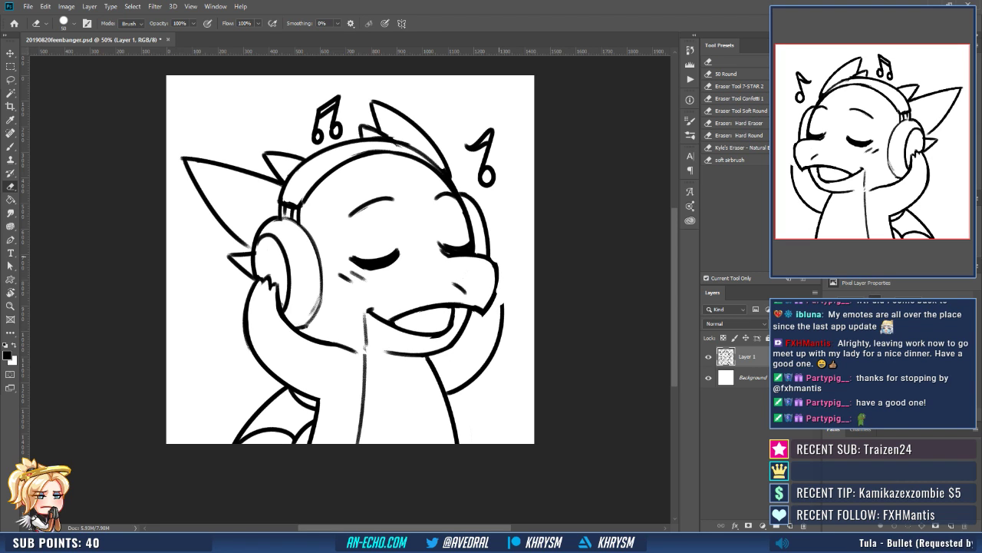
key("b")
left_click_drag(494, 262, 495, 356)
key("e")
key("b")
left_click_drag(496, 292, 490, 357)
key("e")
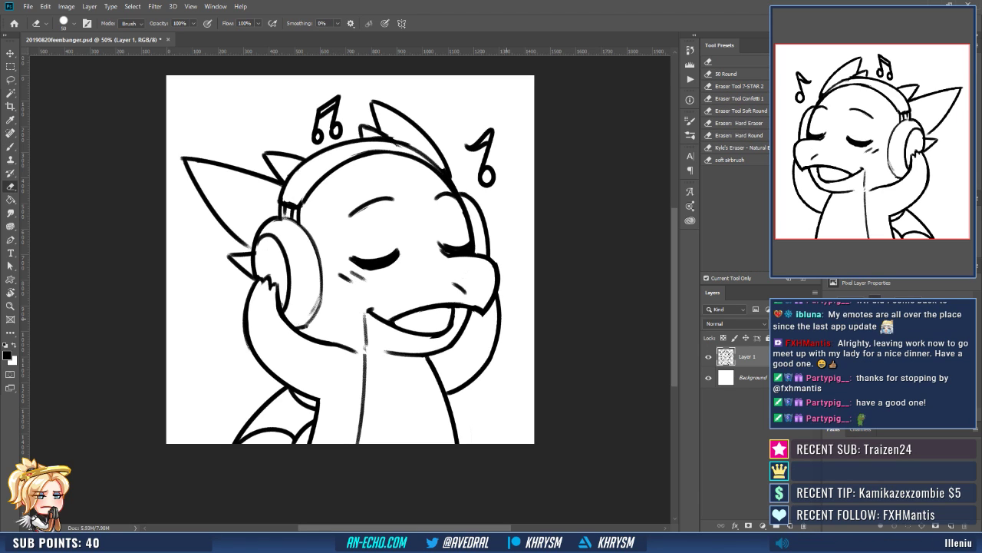
Erase the near arm's outer contour and redraw it from the hand down to the elbow beside the wing.
left_click_drag(252, 335, 315, 400)
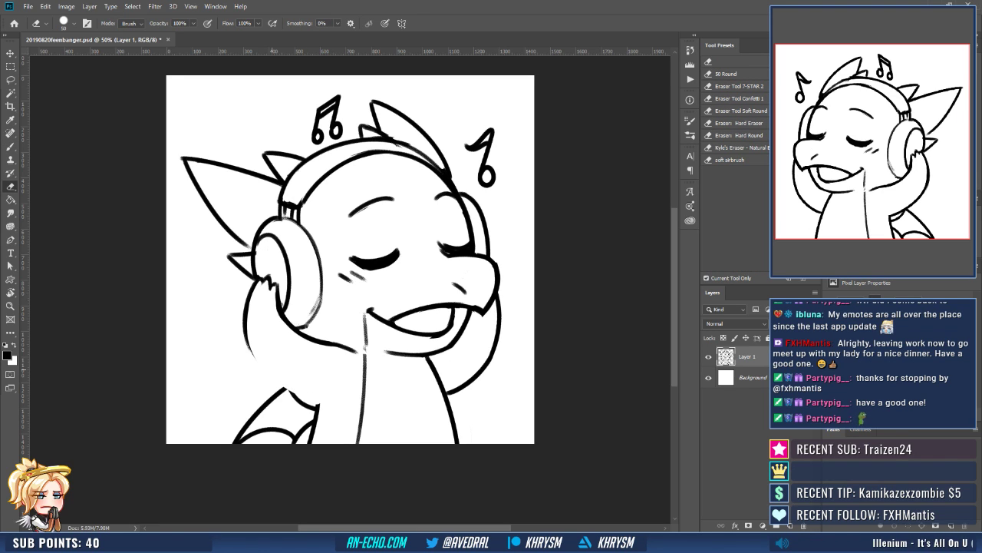
left_click_drag(248, 288, 247, 344)
key("b")
mouse_move(256, 282)
left_mouse_down()
mouse_move(247, 334)
mouse_move(304, 407)
left_mouse_up()
key("ctrl+z")
mouse_move(253, 282)
left_mouse_down()
mouse_move(246, 341)
mouse_move(316, 404)
left_mouse_up()
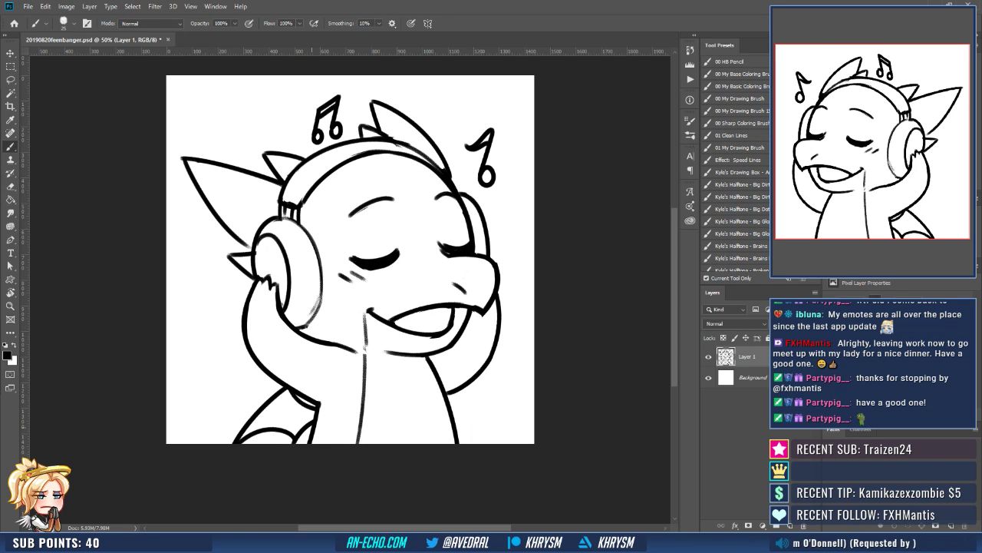
Trim the upper part of the near arm's outer contour and retouch it with a smoother stroke below the hand.
left_click_drag(385, 295, 394, 286)
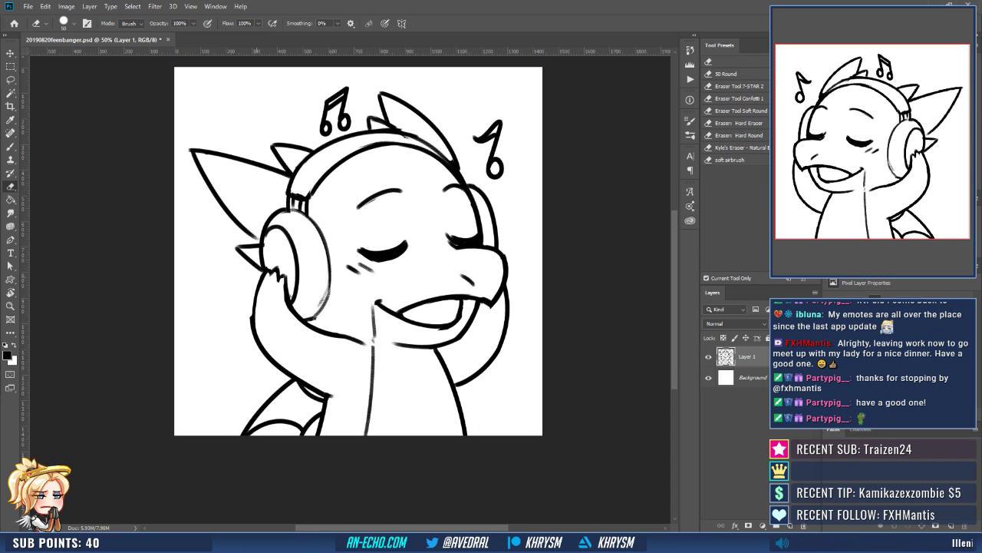
left_click_drag(264, 274, 270, 362)
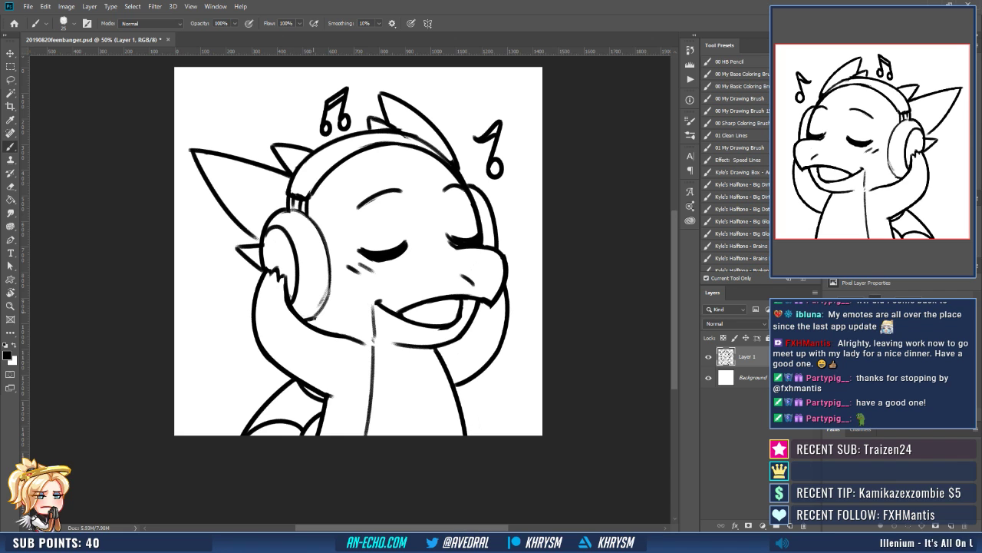
key("ctrl+z")
key("e")
left_click_drag(259, 277, 260, 350)
key("b")
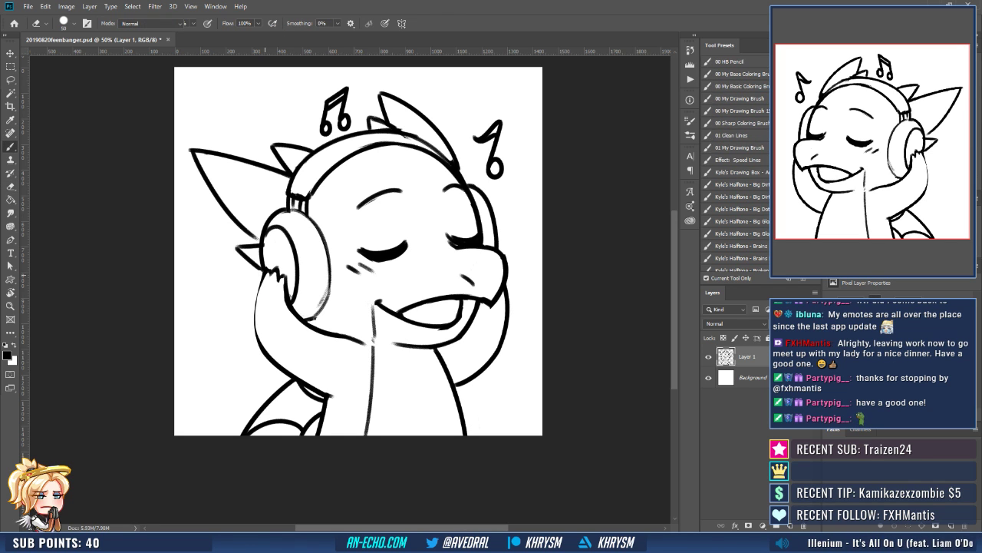
mouse_move(264, 274)
left_mouse_down()
mouse_move(300, 378)
mouse_move(259, 330)
left_mouse_up()
Rotate the canvas view, rework the near arm's outer contour toward the elbow, and reset the rotation.
key("r")
key("e")
left_click_drag(247, 293, 270, 364)
key("b")
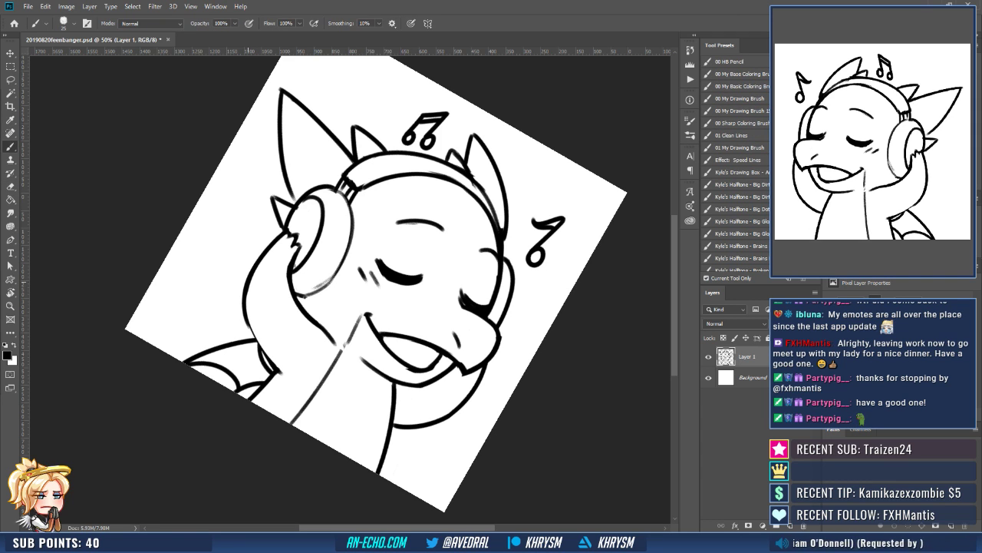
left_click_drag(247, 293, 270, 370)
key("e")
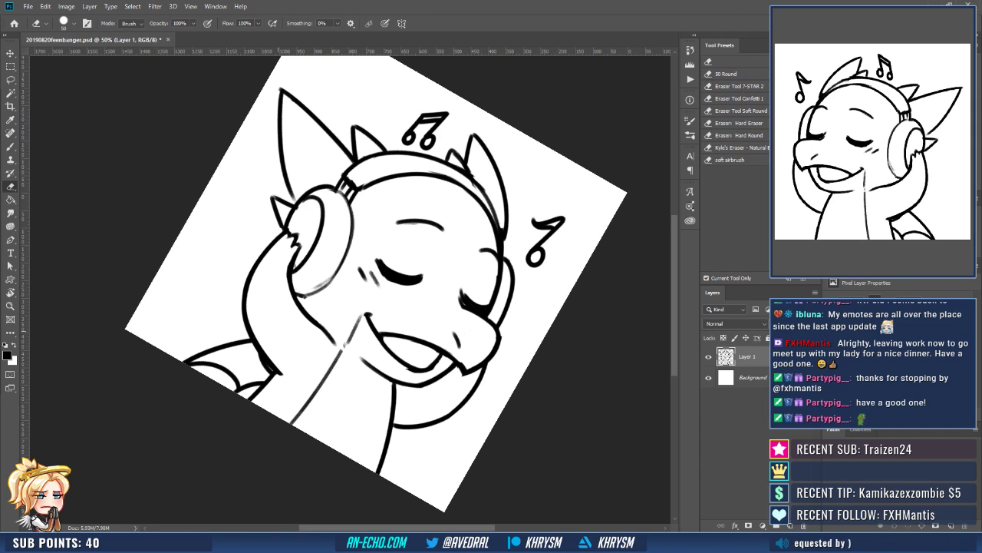
key("Escape")
Erase the near arm's inner line between the hand and the jaw beneath the earcup.
left_click_drag(493, 372, 476, 369)
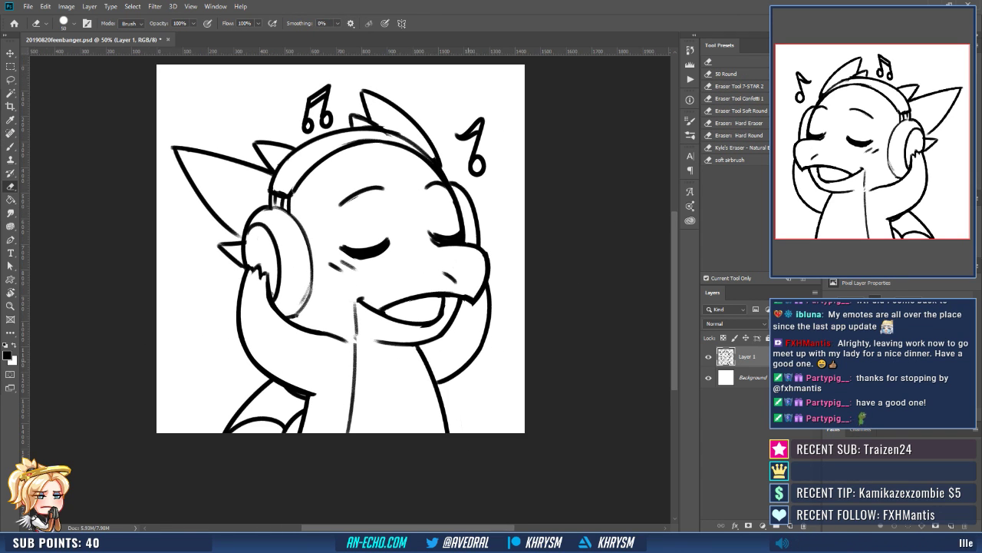
left_click_drag(272, 277, 322, 333)
key("b")
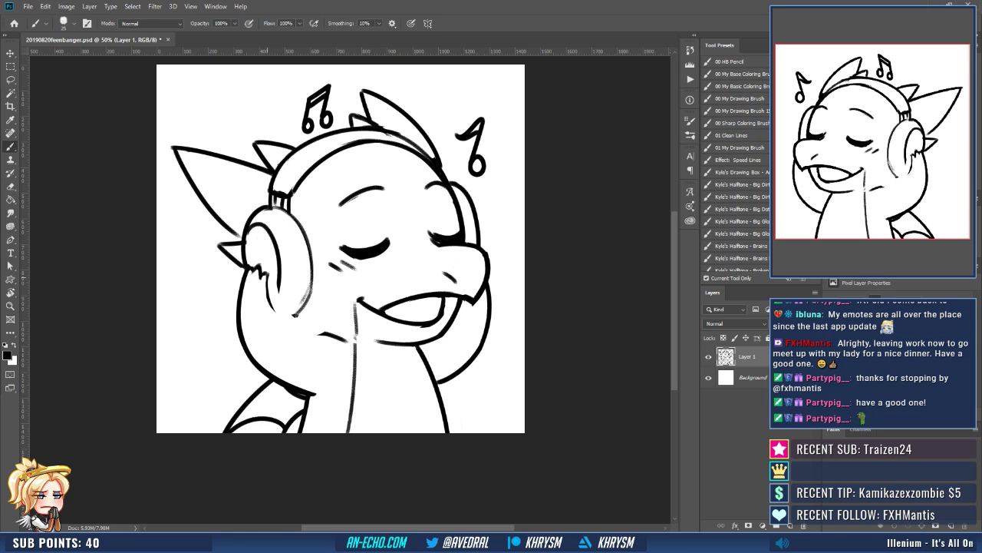
key("e")
mouse_move(274, 309)
left_mouse_down()
mouse_move(267, 281)
mouse_move(333, 337)
left_mouse_up()
key("b")
key("ctrl+z")
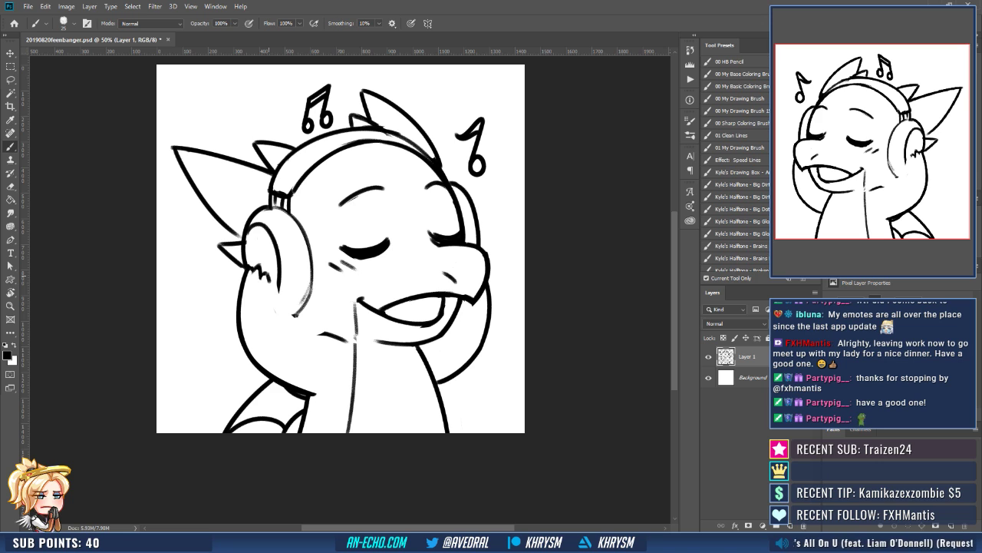
Rotate the canvas view, redraw the near arm's inner line from the hand along the earcup, and reset the rotation.
key("r")
mouse_move(268, 279)
left_mouse_down()
mouse_move(276, 307)
mouse_move(299, 227)
mouse_move(288, 250)
mouse_move(304, 307)
left_mouse_up()
key("b")
key("ctrl+z")
mouse_move(299, 230)
left_mouse_down()
mouse_move(290, 279)
mouse_move(302, 297)
left_mouse_up()
key("ctrl+z")
mouse_move(301, 229)
left_mouse_down()
mouse_move(291, 280)
mouse_move(301, 298)
left_mouse_up()
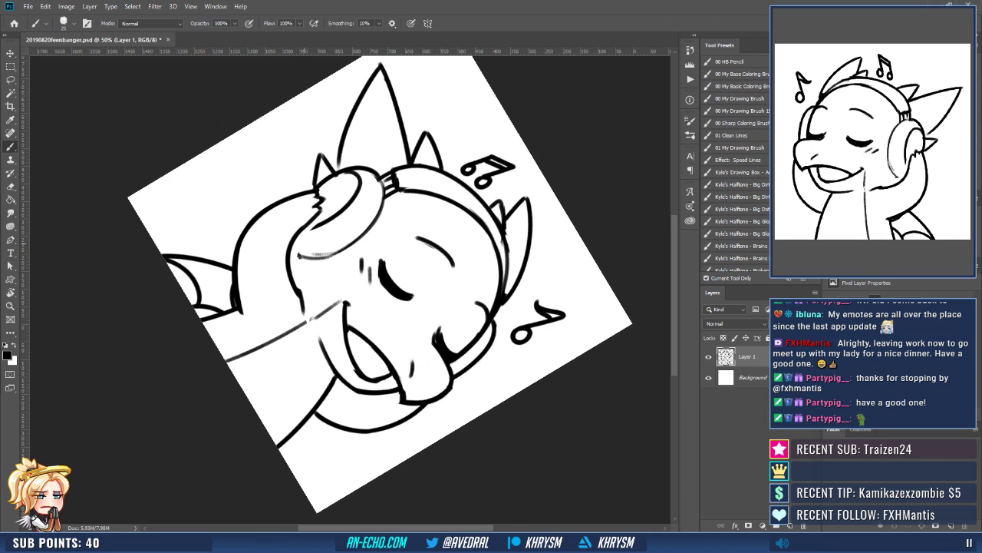
key("Escape")
Rotate the view the other way, connect the near arm's inner line to the jaw, and return the canvas upright.
key("r")
left_click_drag(346, 350, 400, 325)
key("e")
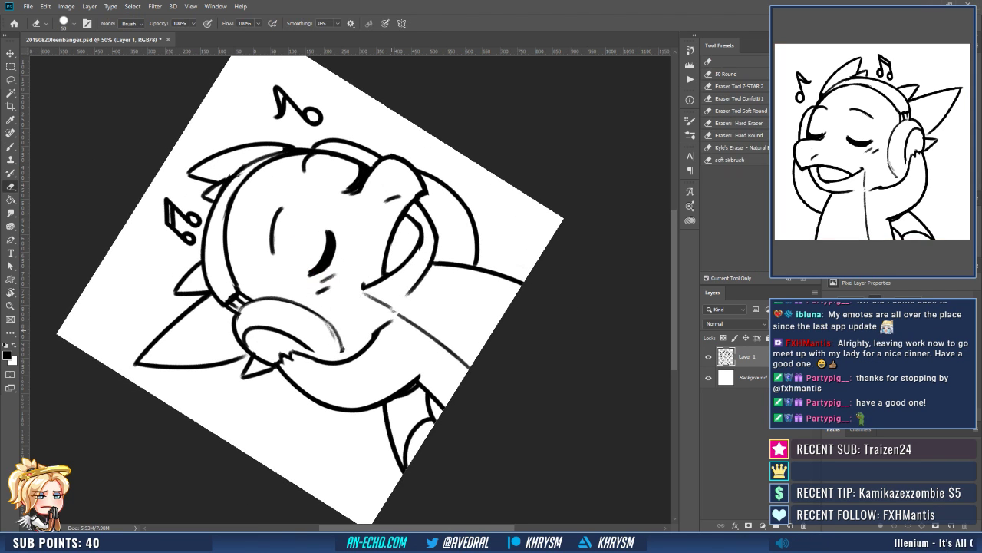
key("b")
left_click_drag(357, 351, 381, 327)
key("Escape")
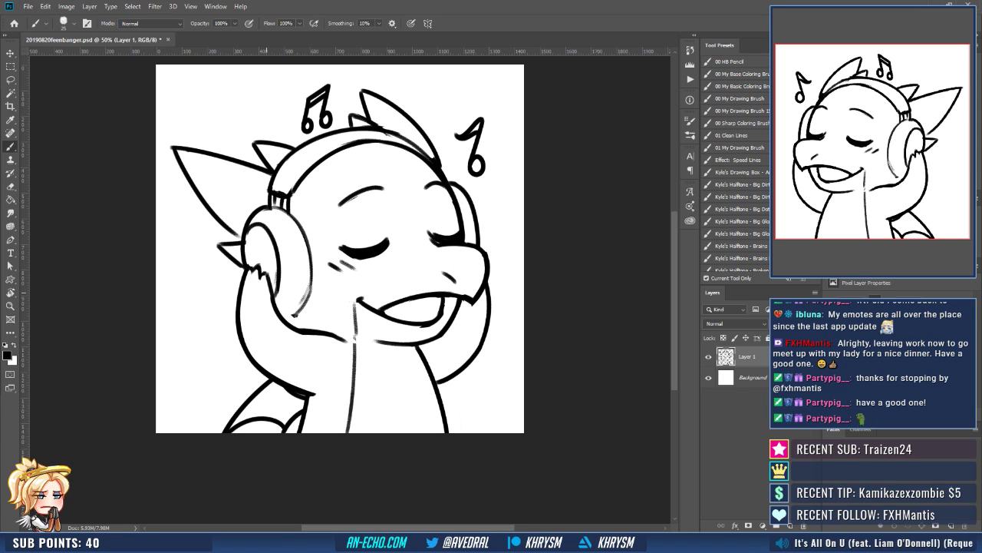
Thicken the line beneath the near earcup, flip the canvas back to its original orientation, and save the file.
mouse_move(280, 316)
left_mouse_down()
mouse_move(298, 313)
mouse_move(298, 341)
mouse_move(320, 345)
left_mouse_up()
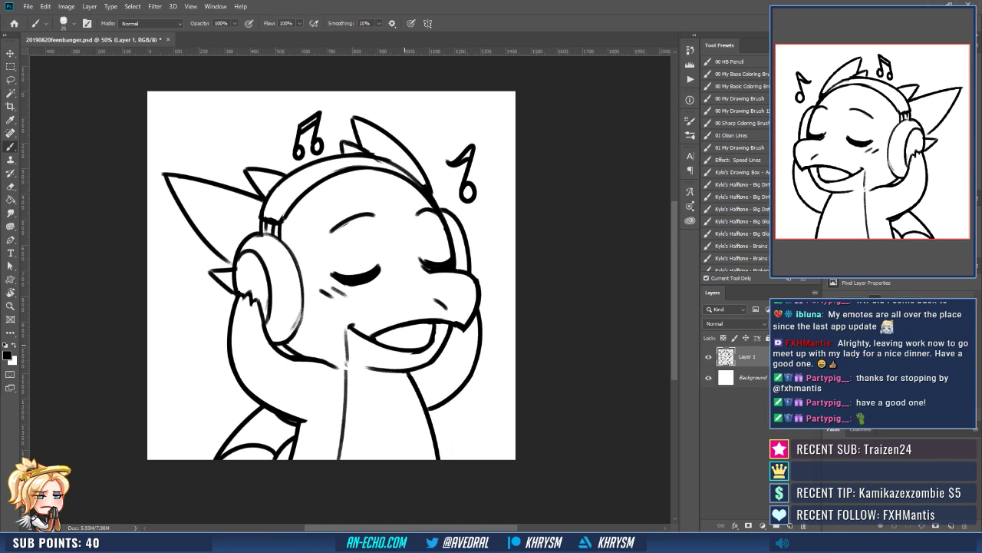
key("ctrl+z")
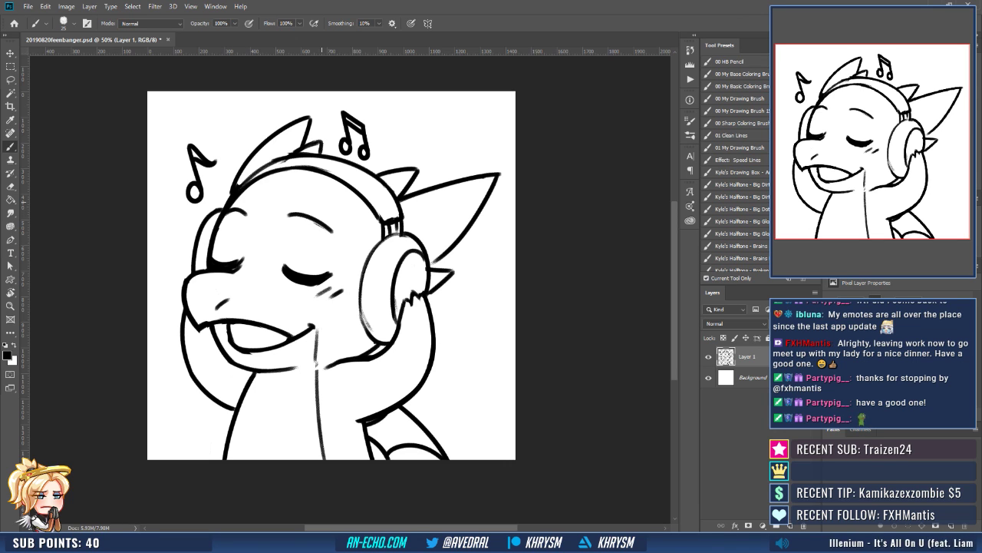
left_click_drag(329, 228, 356, 229)
key("ctrl+s")
Examine the whole drawing at thumbnail size and at 33.3% zoom to judge its readability.
key("ctrl+minus")
key("ctrl+minus")
key("ctrl+minus")
key("ctrl+minus")
key("ctrl+minus")
key("ctrl+minus")
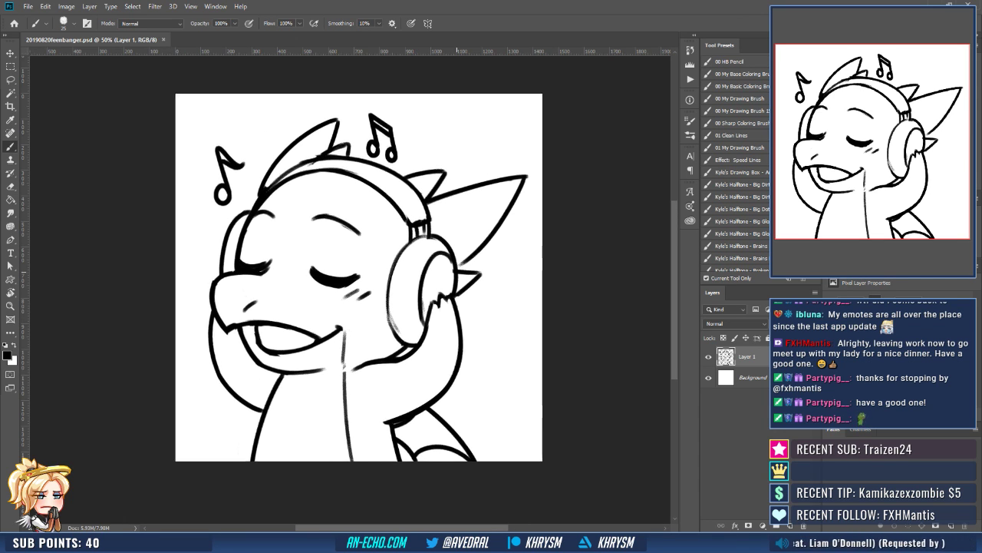
scroll(351, 288, "down", 2)
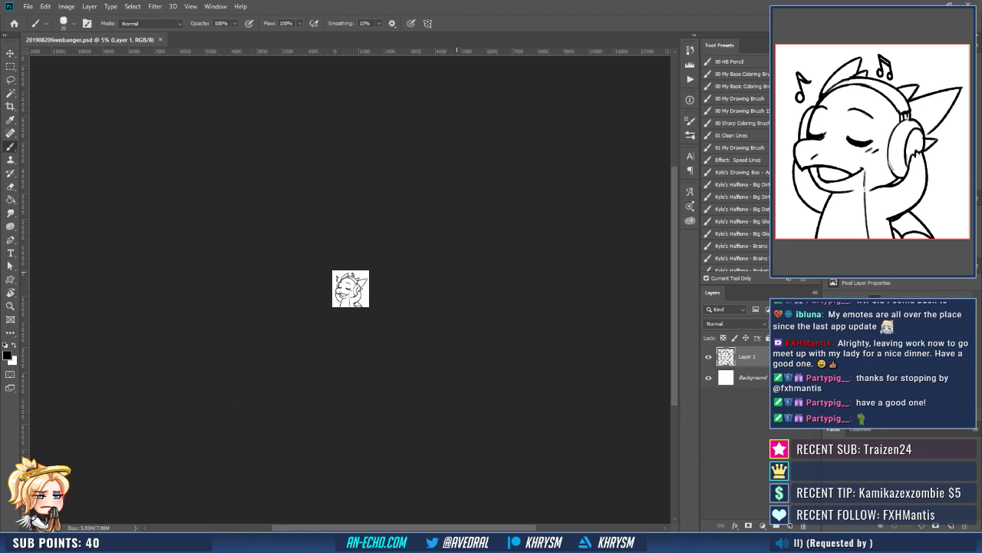
scroll(353, 284, "up", 6)
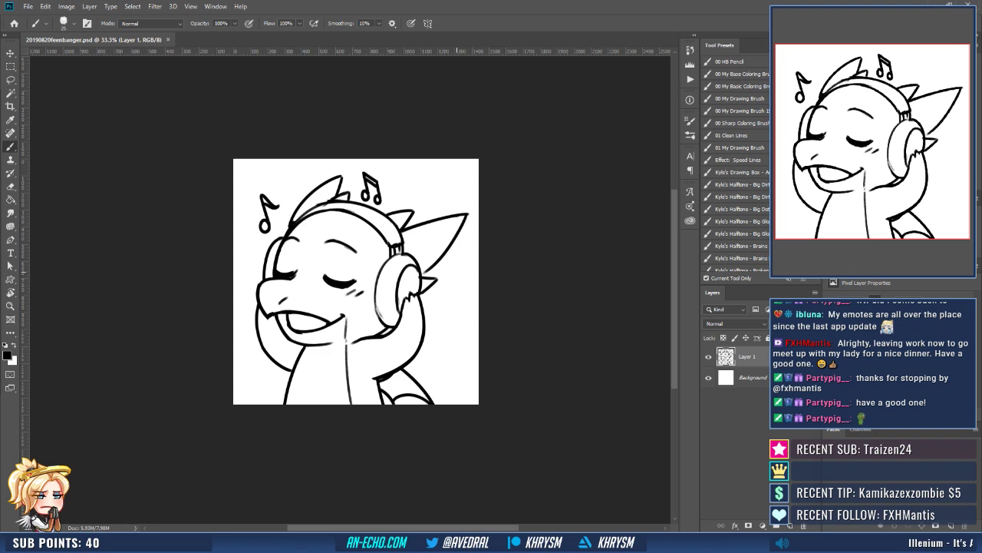
Erase the wing behind the body, redraw the torso's back line below the near elbow, and clean up the leftover specks.
scroll(356, 282, "up", 1)
key("e")
mouse_move(401, 441)
left_mouse_down()
mouse_move(416, 459)
mouse_move(400, 453)
mouse_move(457, 433)
mouse_move(467, 455)
left_mouse_up()
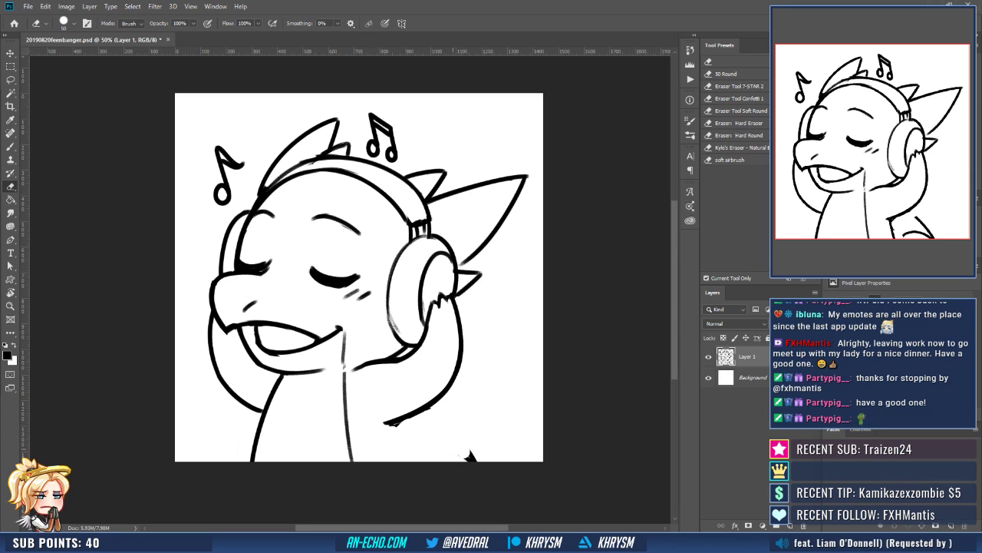
key("b")
left_click_drag(395, 422, 407, 461)
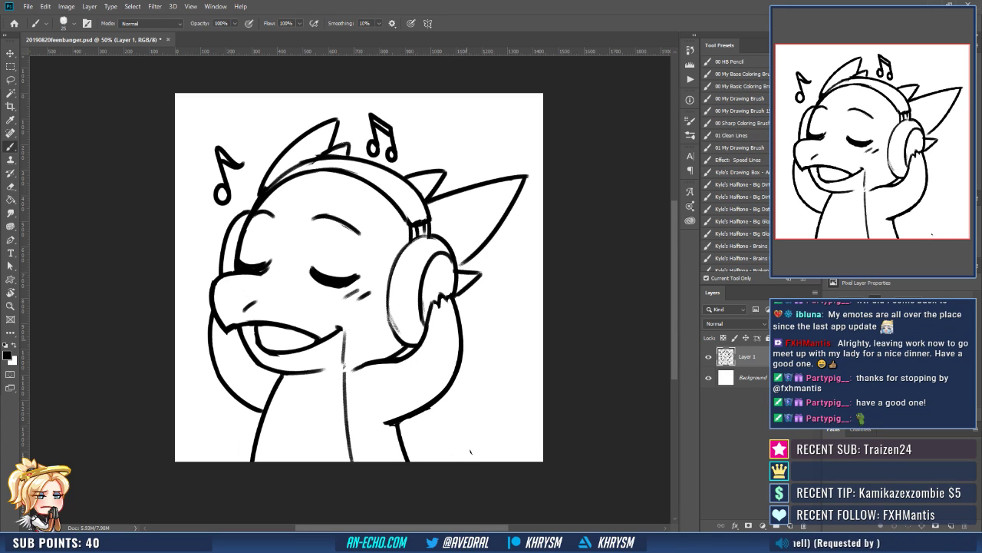
key("e")
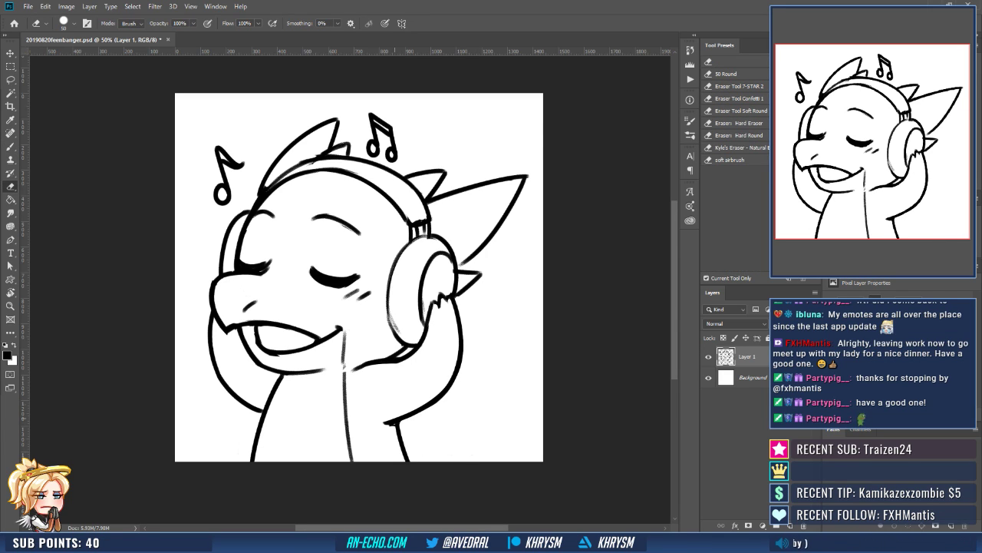
Erase the torso's back line and the spur beneath the near elbow, and redraw the back line slightly farther out.
key("b")
mouse_move(383, 423)
left_mouse_down()
mouse_move(407, 413)
mouse_move(407, 460)
left_mouse_up()
key("e")
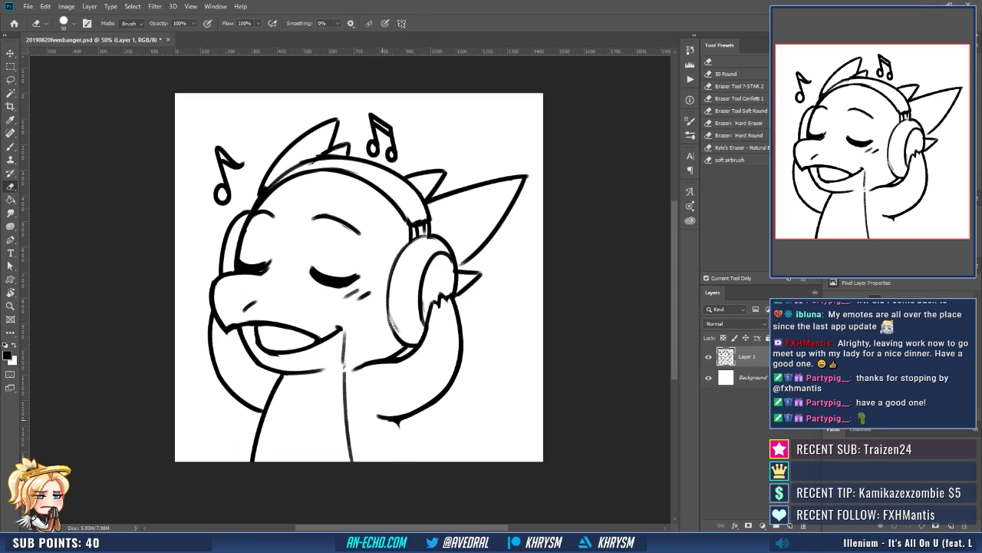
left_click_drag(386, 421, 434, 406)
key("b")
key("e")
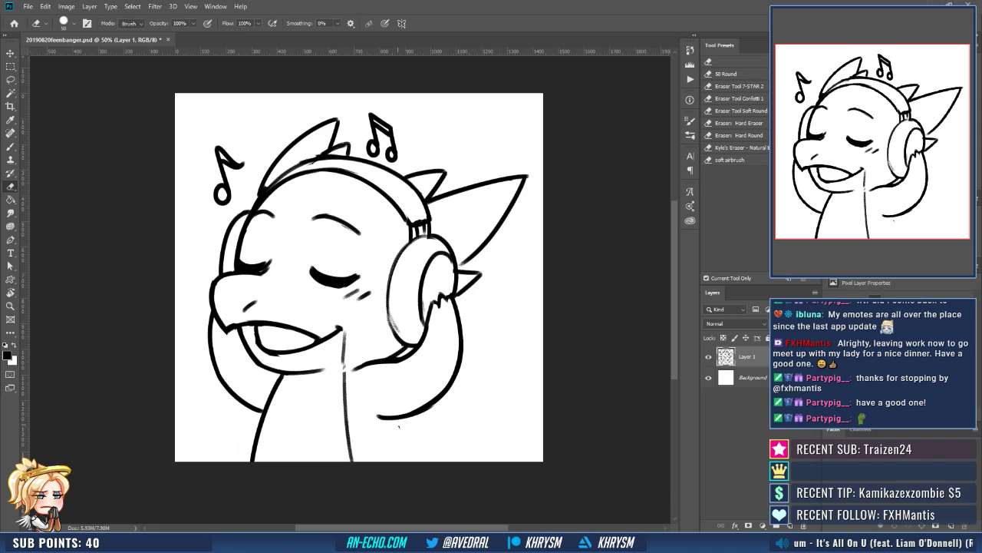
key("b")
mouse_move(378, 418)
left_mouse_down()
mouse_move(434, 405)
mouse_move(415, 461)
left_mouse_up()
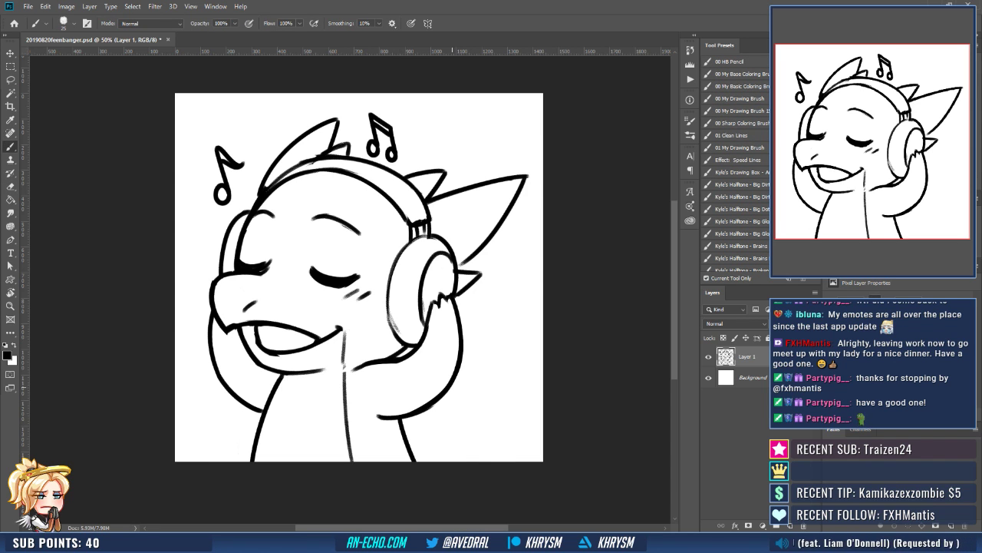
Draw a small bat-like wing with a scalloped lower edge behind the torso, extending outward from beneath the near elbow.
key("r")
left_click_drag(452, 387, 491, 352)
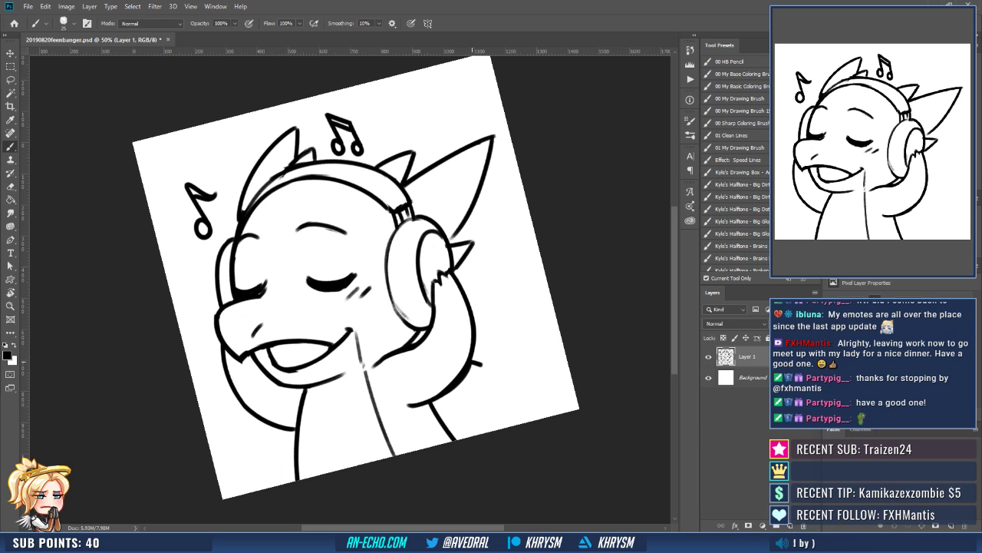
mouse_move(472, 362)
left_mouse_down()
mouse_move(529, 399)
mouse_move(514, 305)
mouse_move(569, 316)
left_mouse_up()
key("ctrl+z")
key("r")
mouse_move(472, 358)
left_mouse_down()
mouse_move(518, 350)
mouse_move(569, 316)
left_mouse_up()
key("Escape")
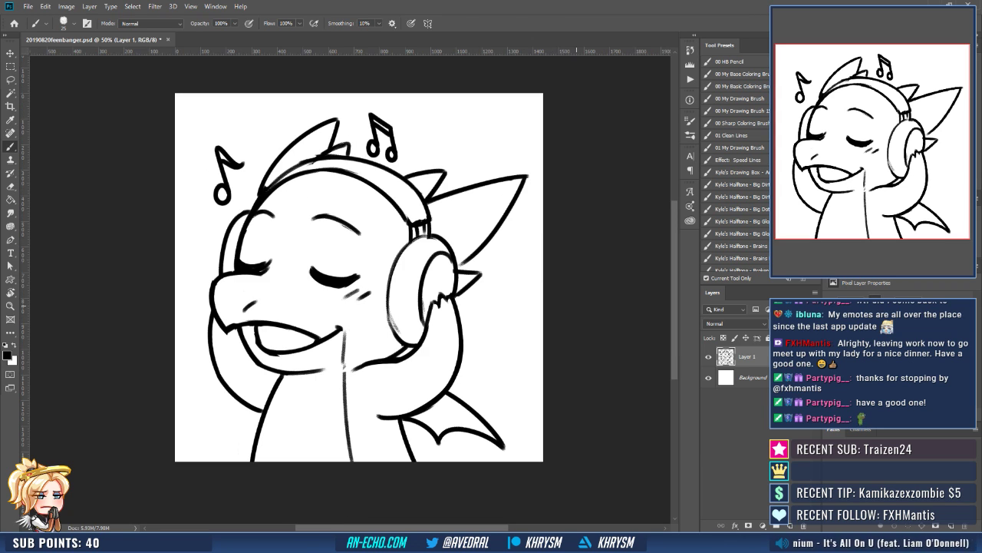
left_click_drag(522, 383, 553, 355)
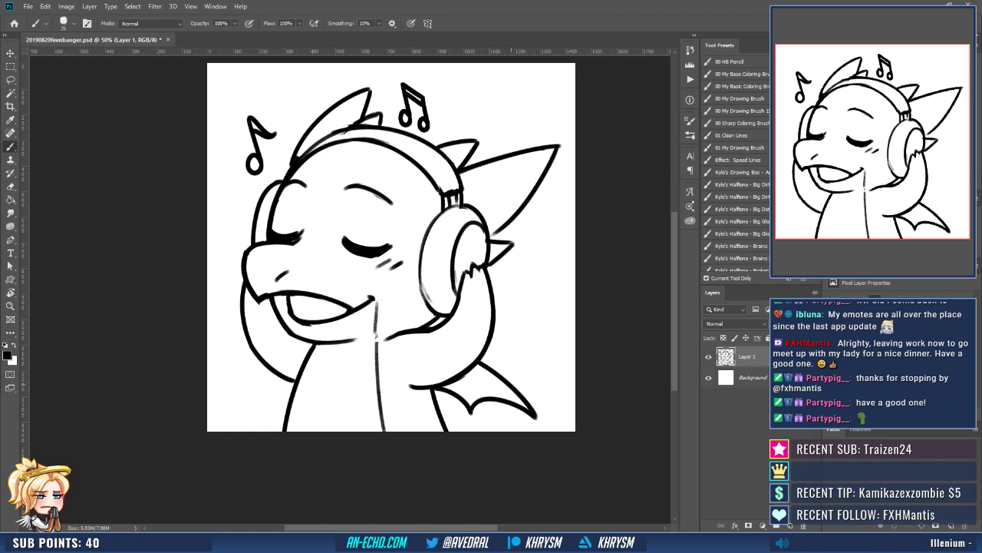
Clean up the wing's outline and pointed tip, return the canvas upright at 33.3% zoom, and save the file.
mouse_move(511, 384)
left_mouse_down()
mouse_move(491, 400)
mouse_move(541, 299)
mouse_move(518, 339)
left_mouse_up()
key("r")
key("e")
left_click_drag(499, 379, 497, 370)
left_click_drag(510, 354, 551, 345)
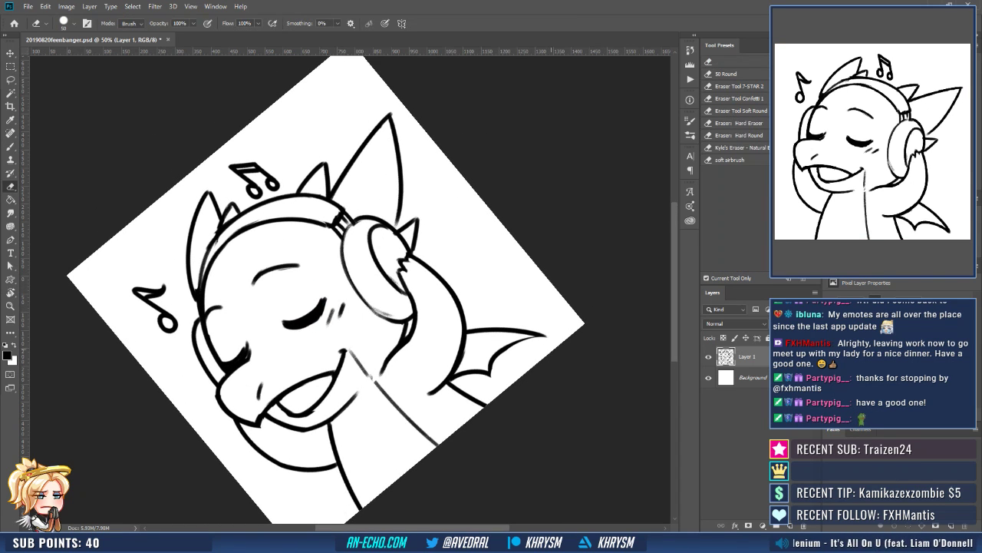
key("b")
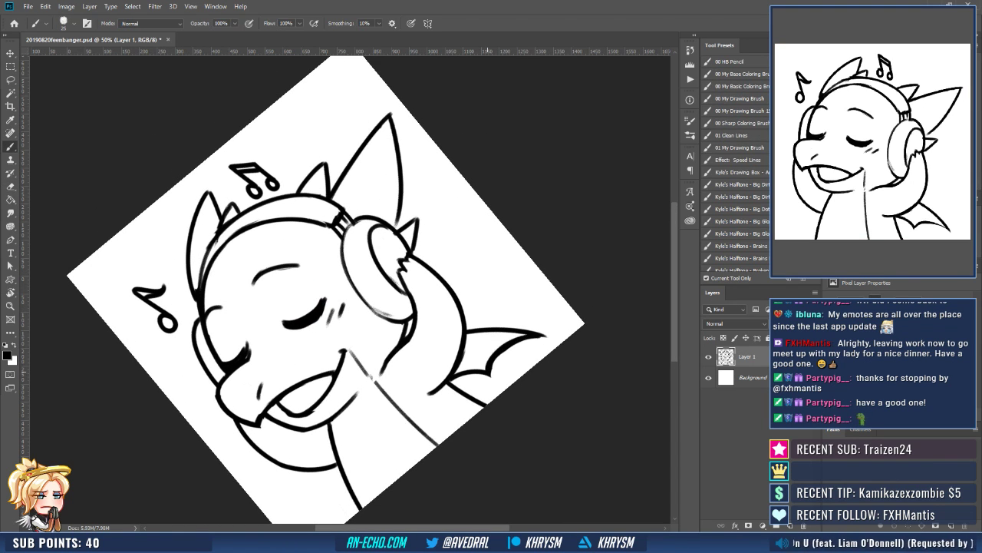
mouse_move(545, 342)
left_mouse_down()
mouse_move(528, 341)
mouse_move(490, 376)
left_mouse_up()
key("b")
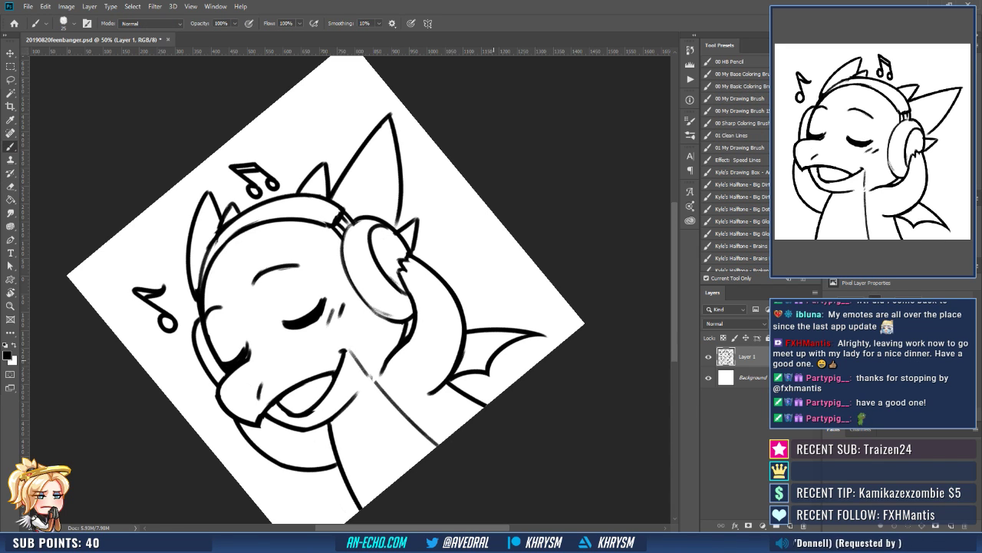
key("Escape")
key("ctrl+minus")
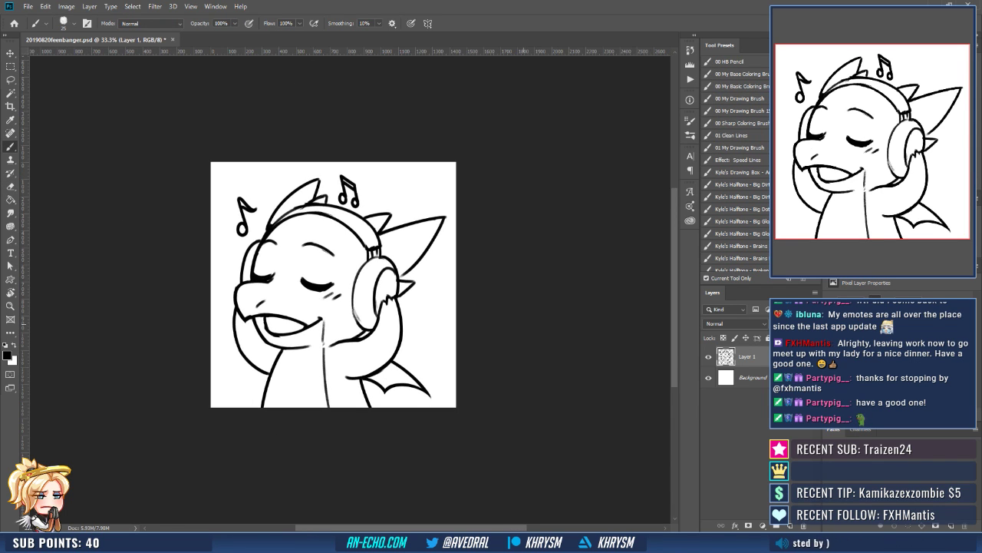
key("ctrl+s")
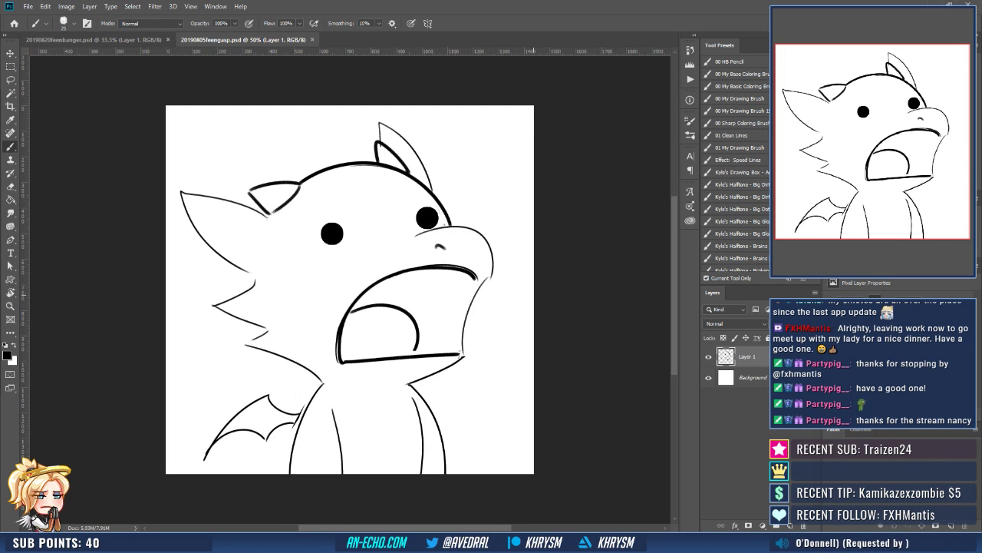
Compare the drawing with the gasping creature in 20190805feengasp.psd, and return to 20190820feenbanger.psd.
mouse_move(387, 339)
left_mouse_down()
mouse_move(383, 327)
mouse_move(393, 335)
left_mouse_up()
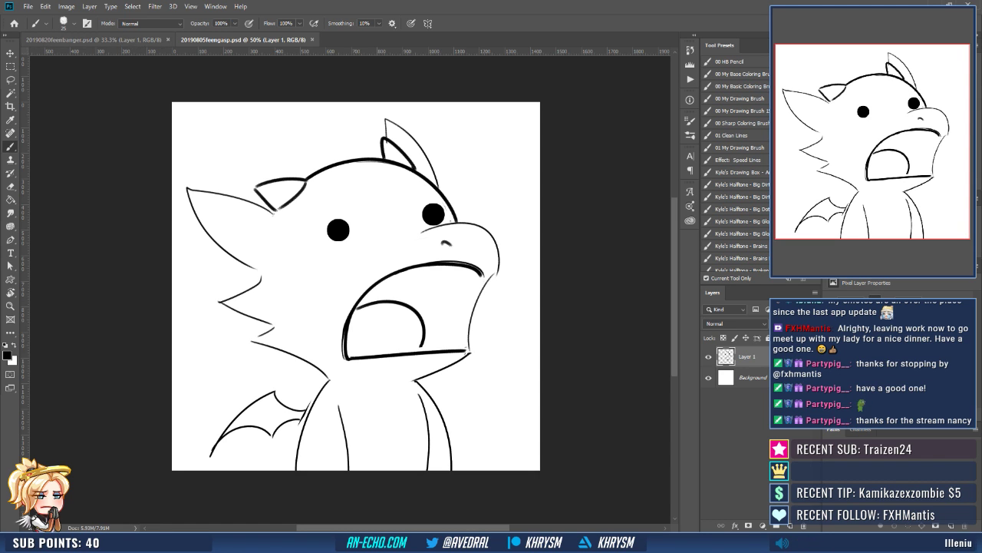
left_click(96, 39)
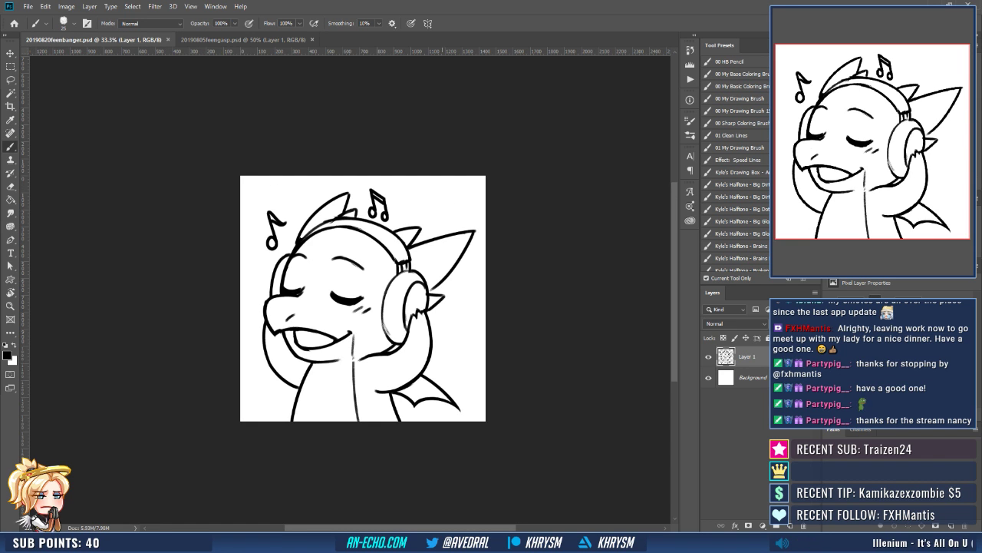
left_click_drag(443, 355, 439, 338)
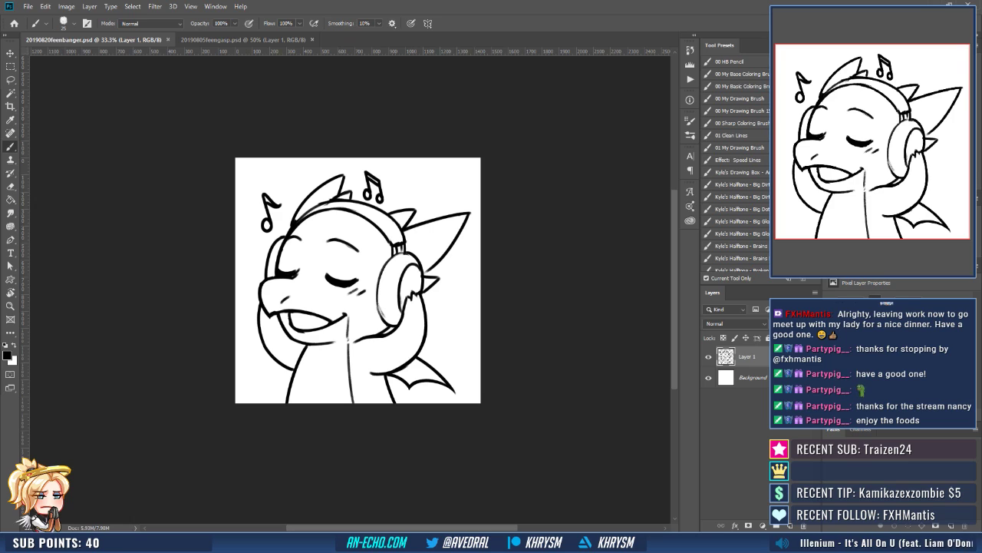